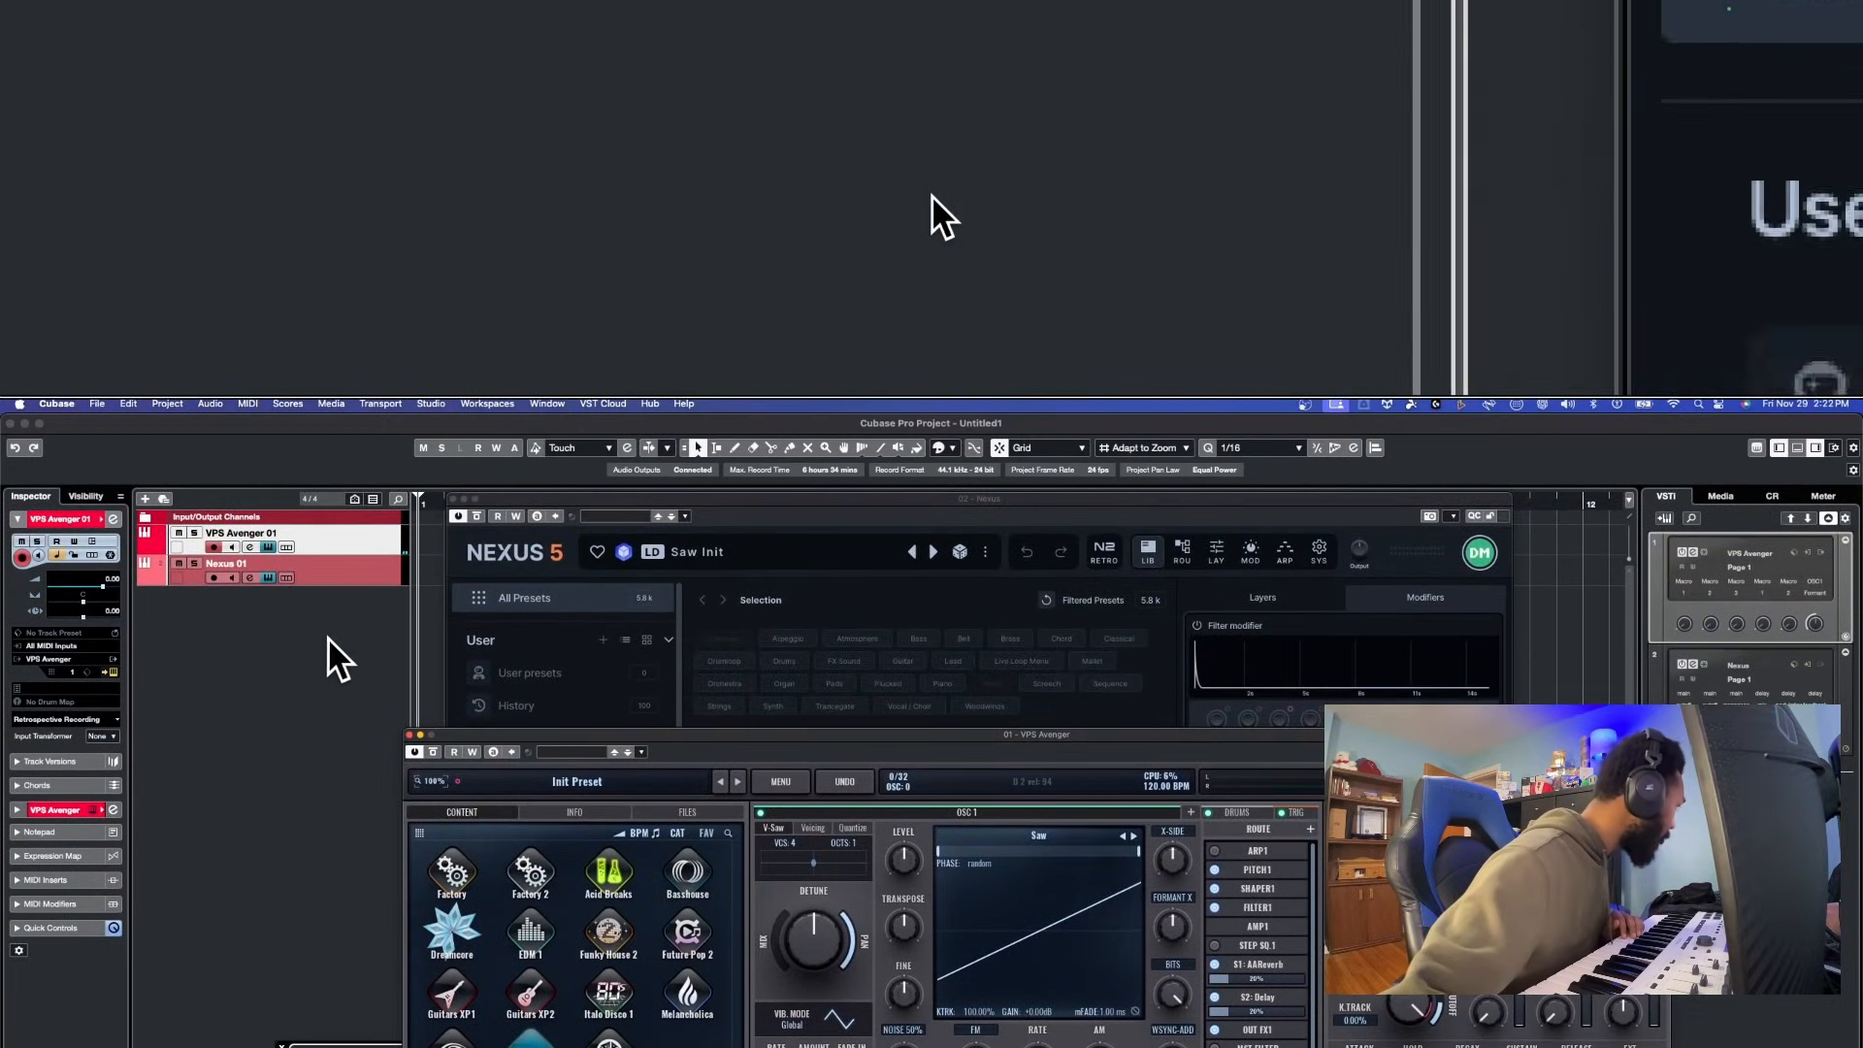
# Select the Nexus 01 track, close its instrument window and open it again
pyautogui.click(357, 583)
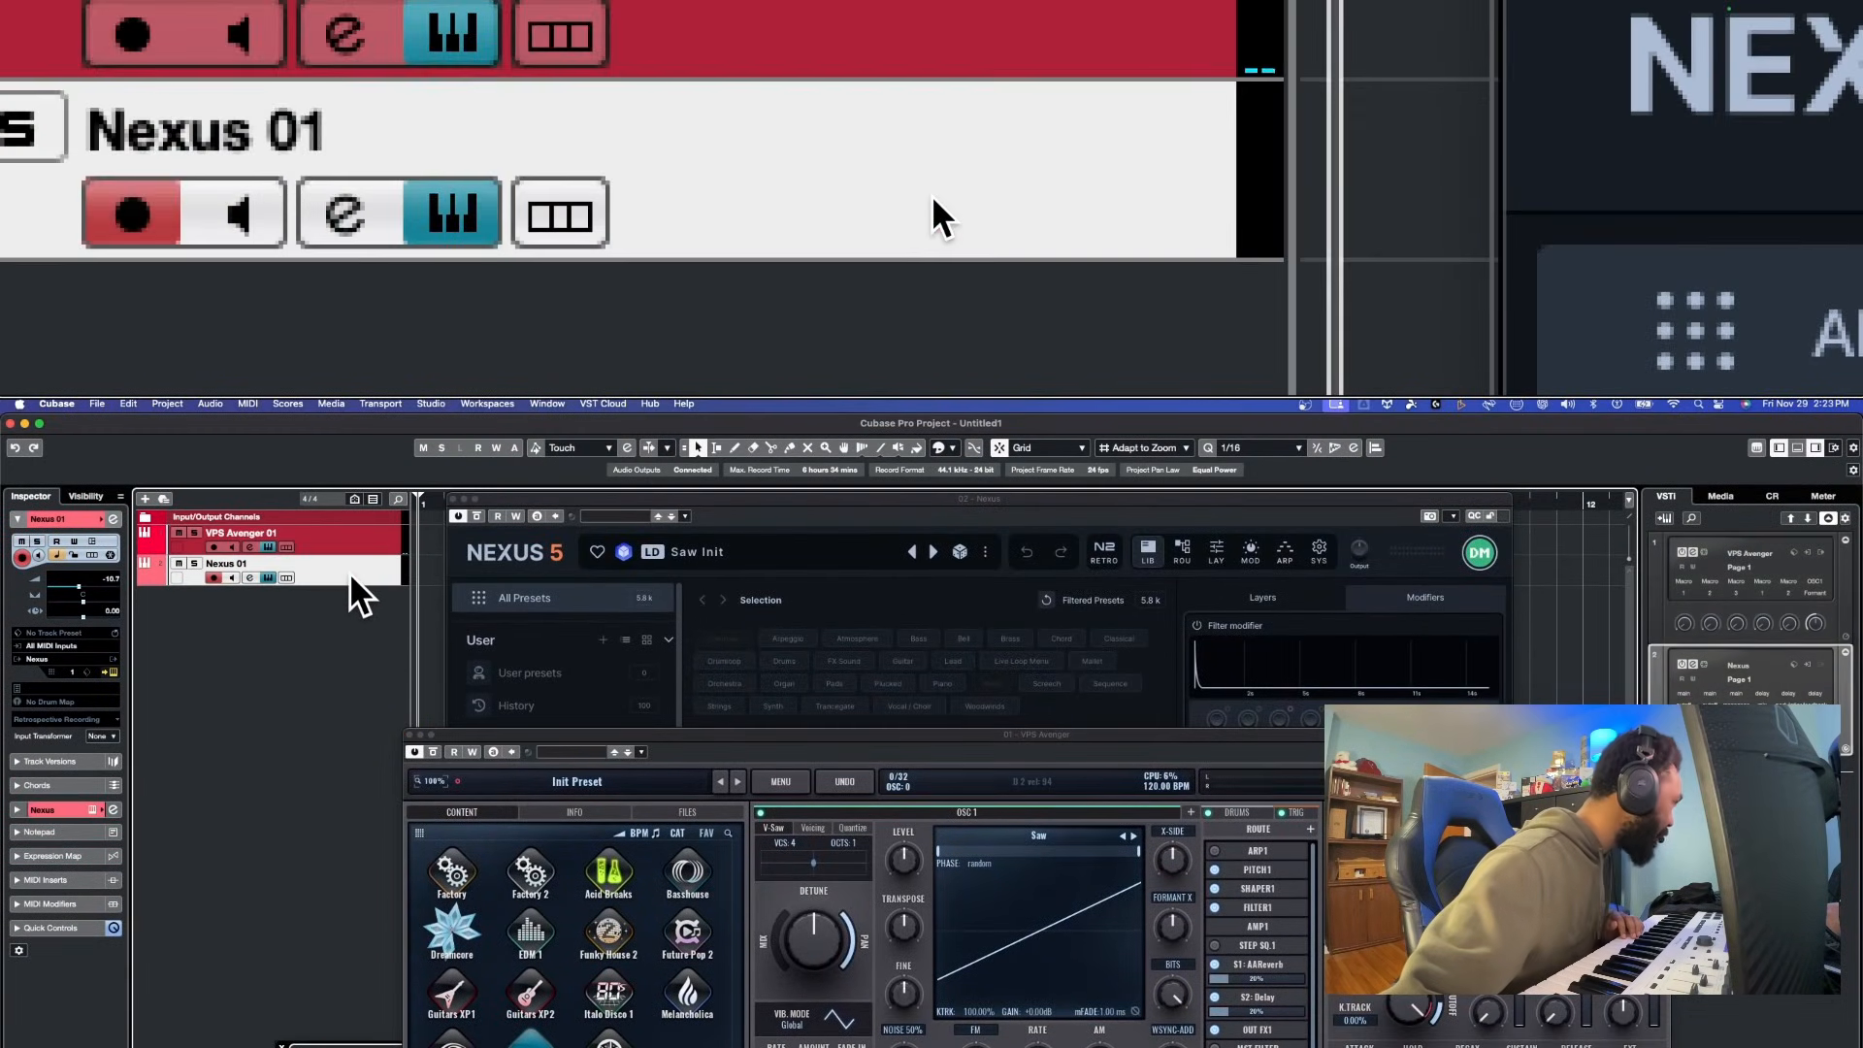
pyautogui.press('super+w')
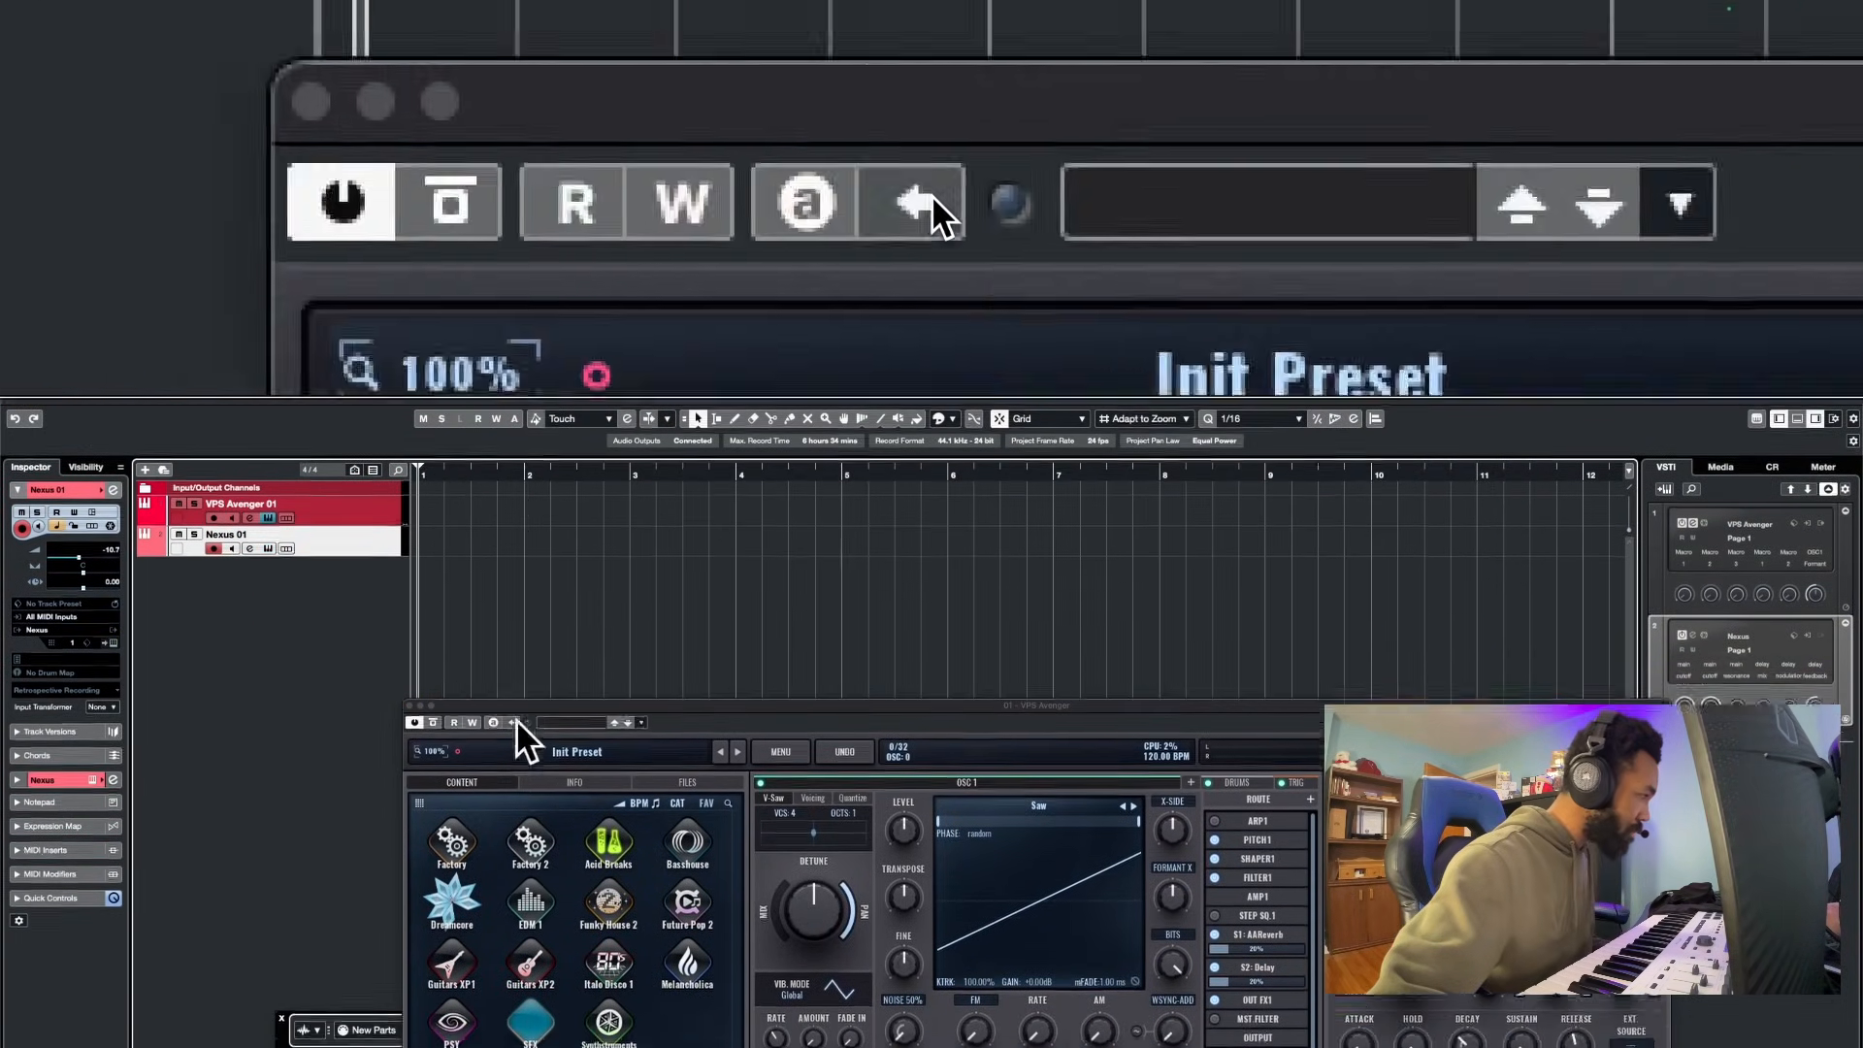
pyautogui.press('e')
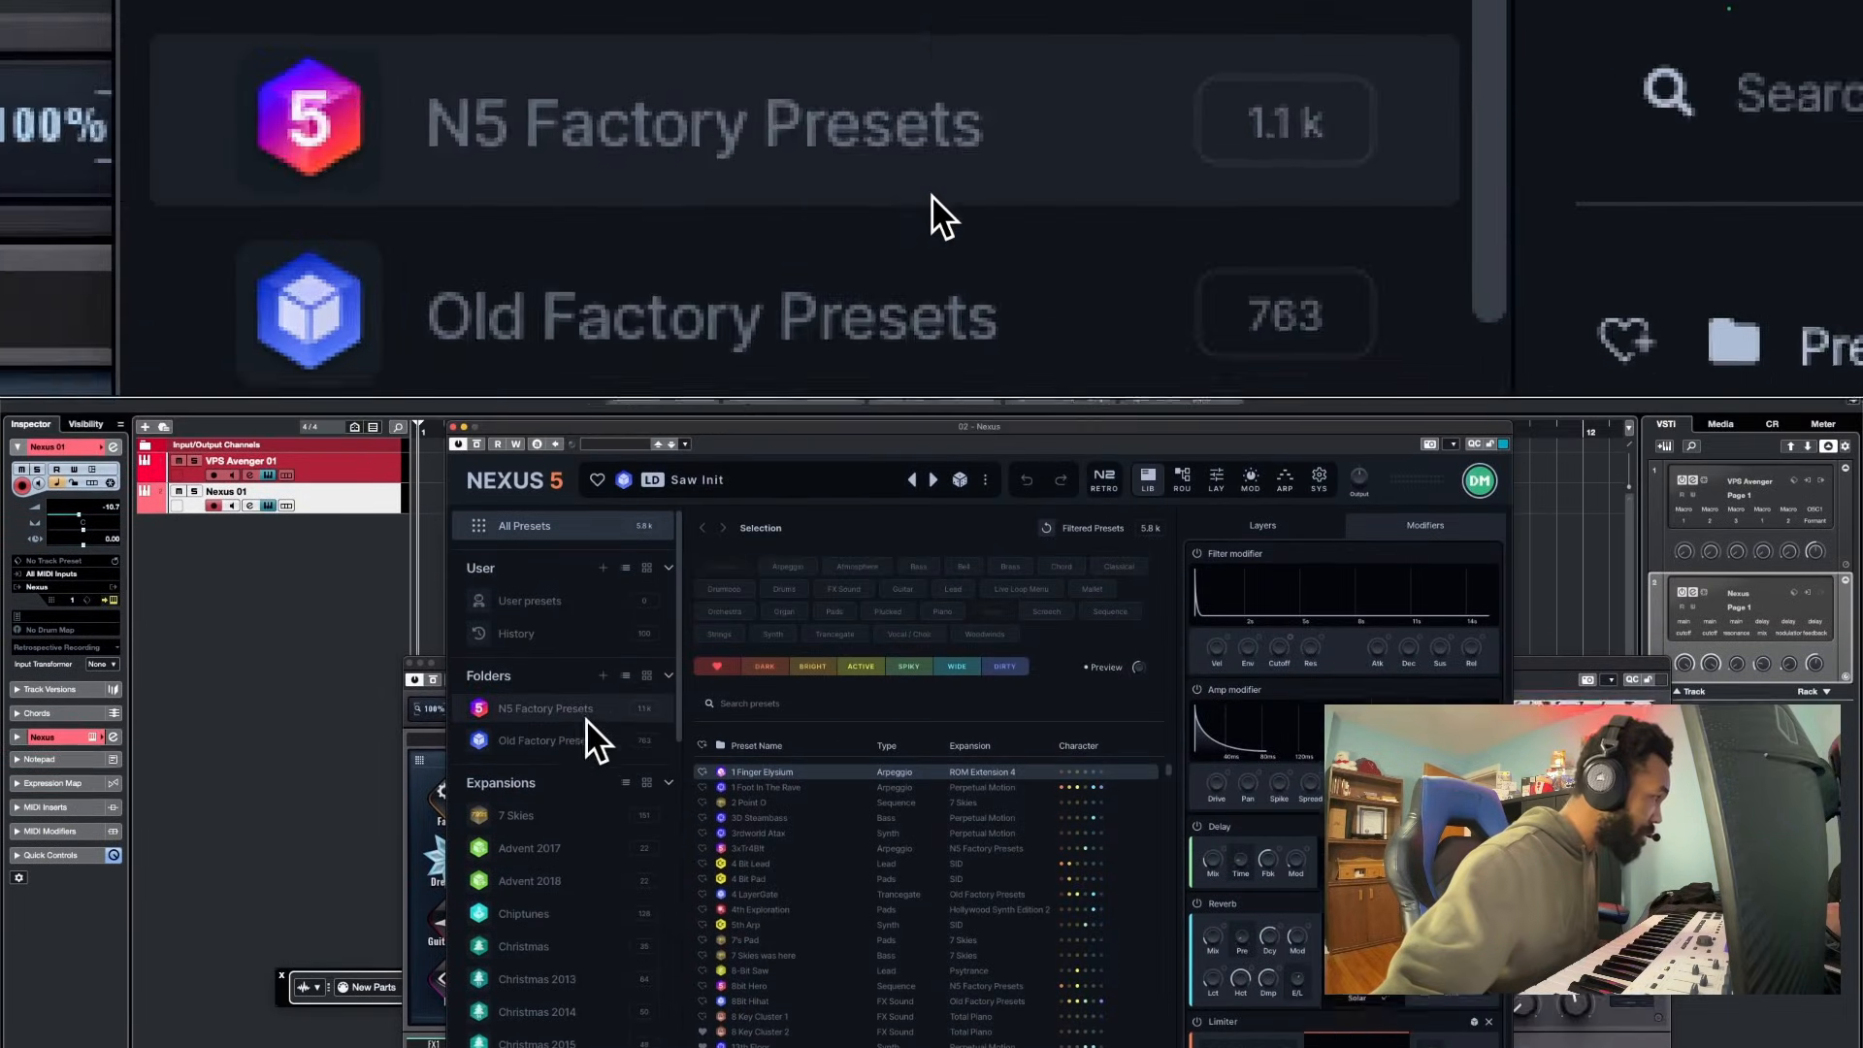
# Browse the folders and expansions in the Nexus preset library
pyautogui.scroll(-4, 506, 719)
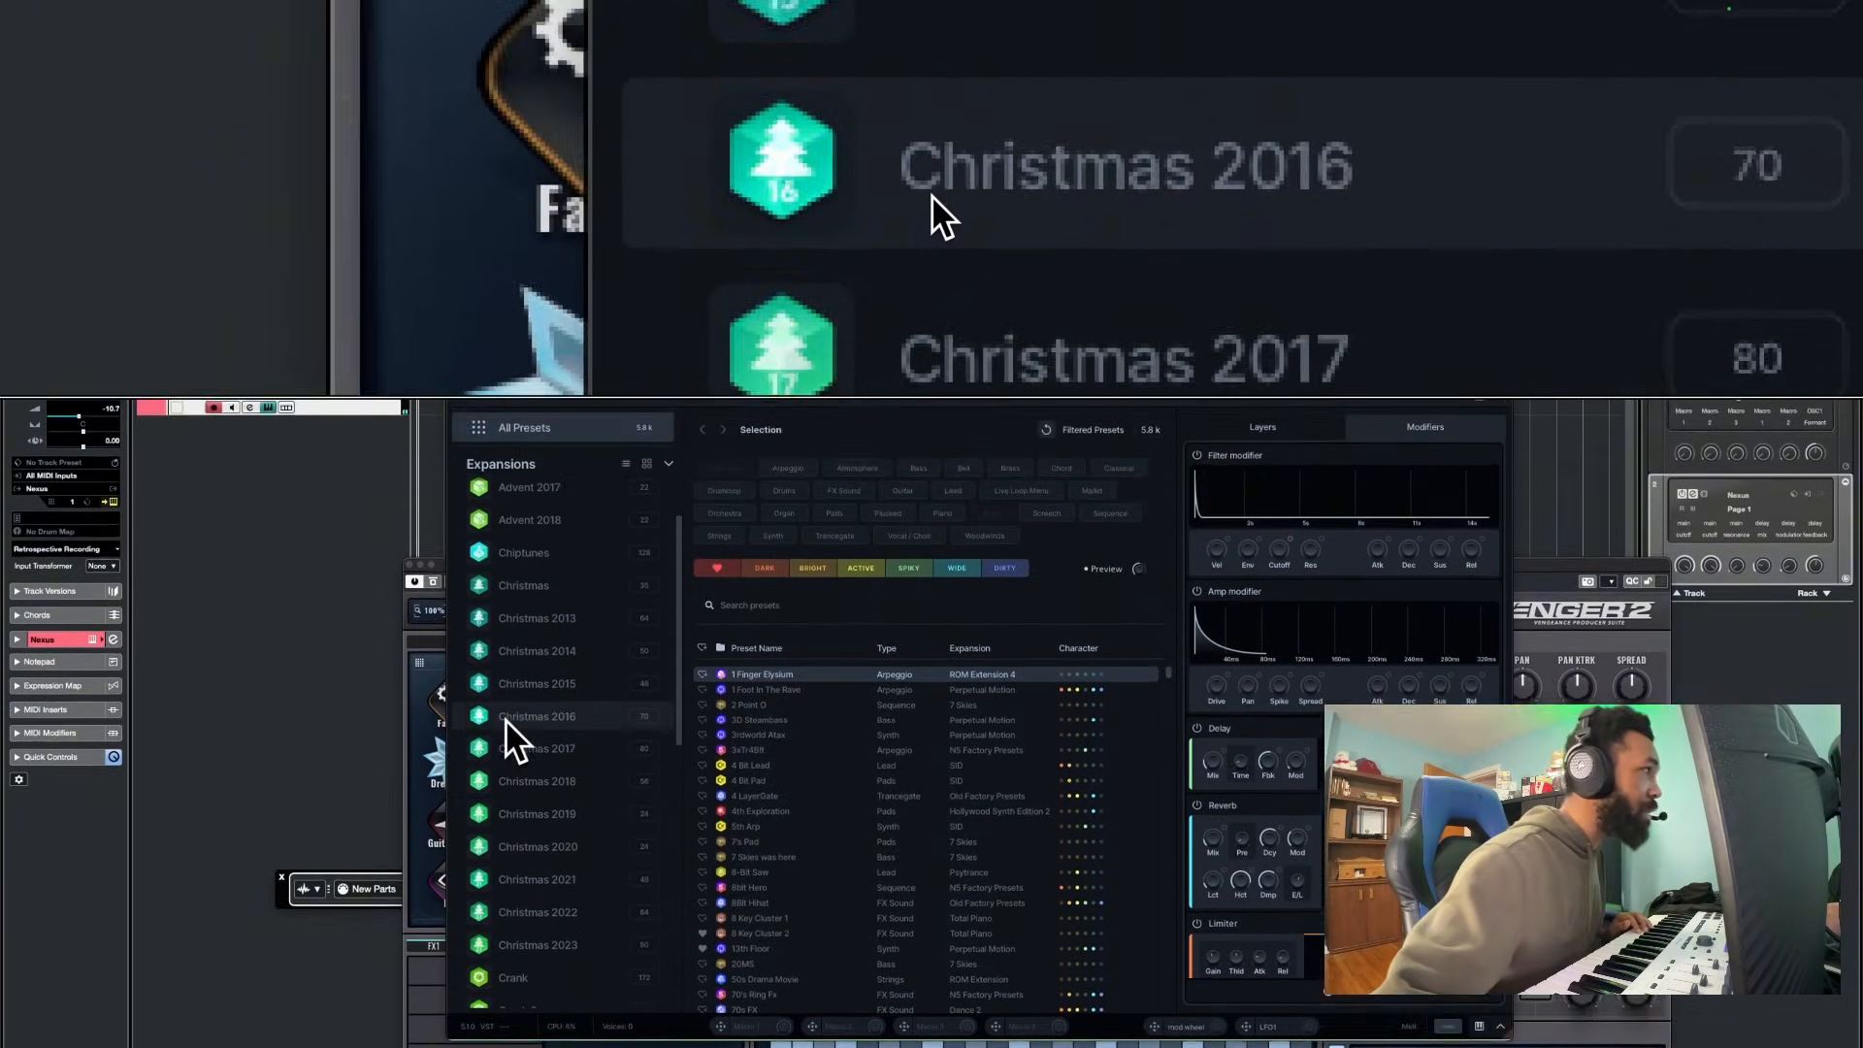
pyautogui.scroll(5, 517, 719)
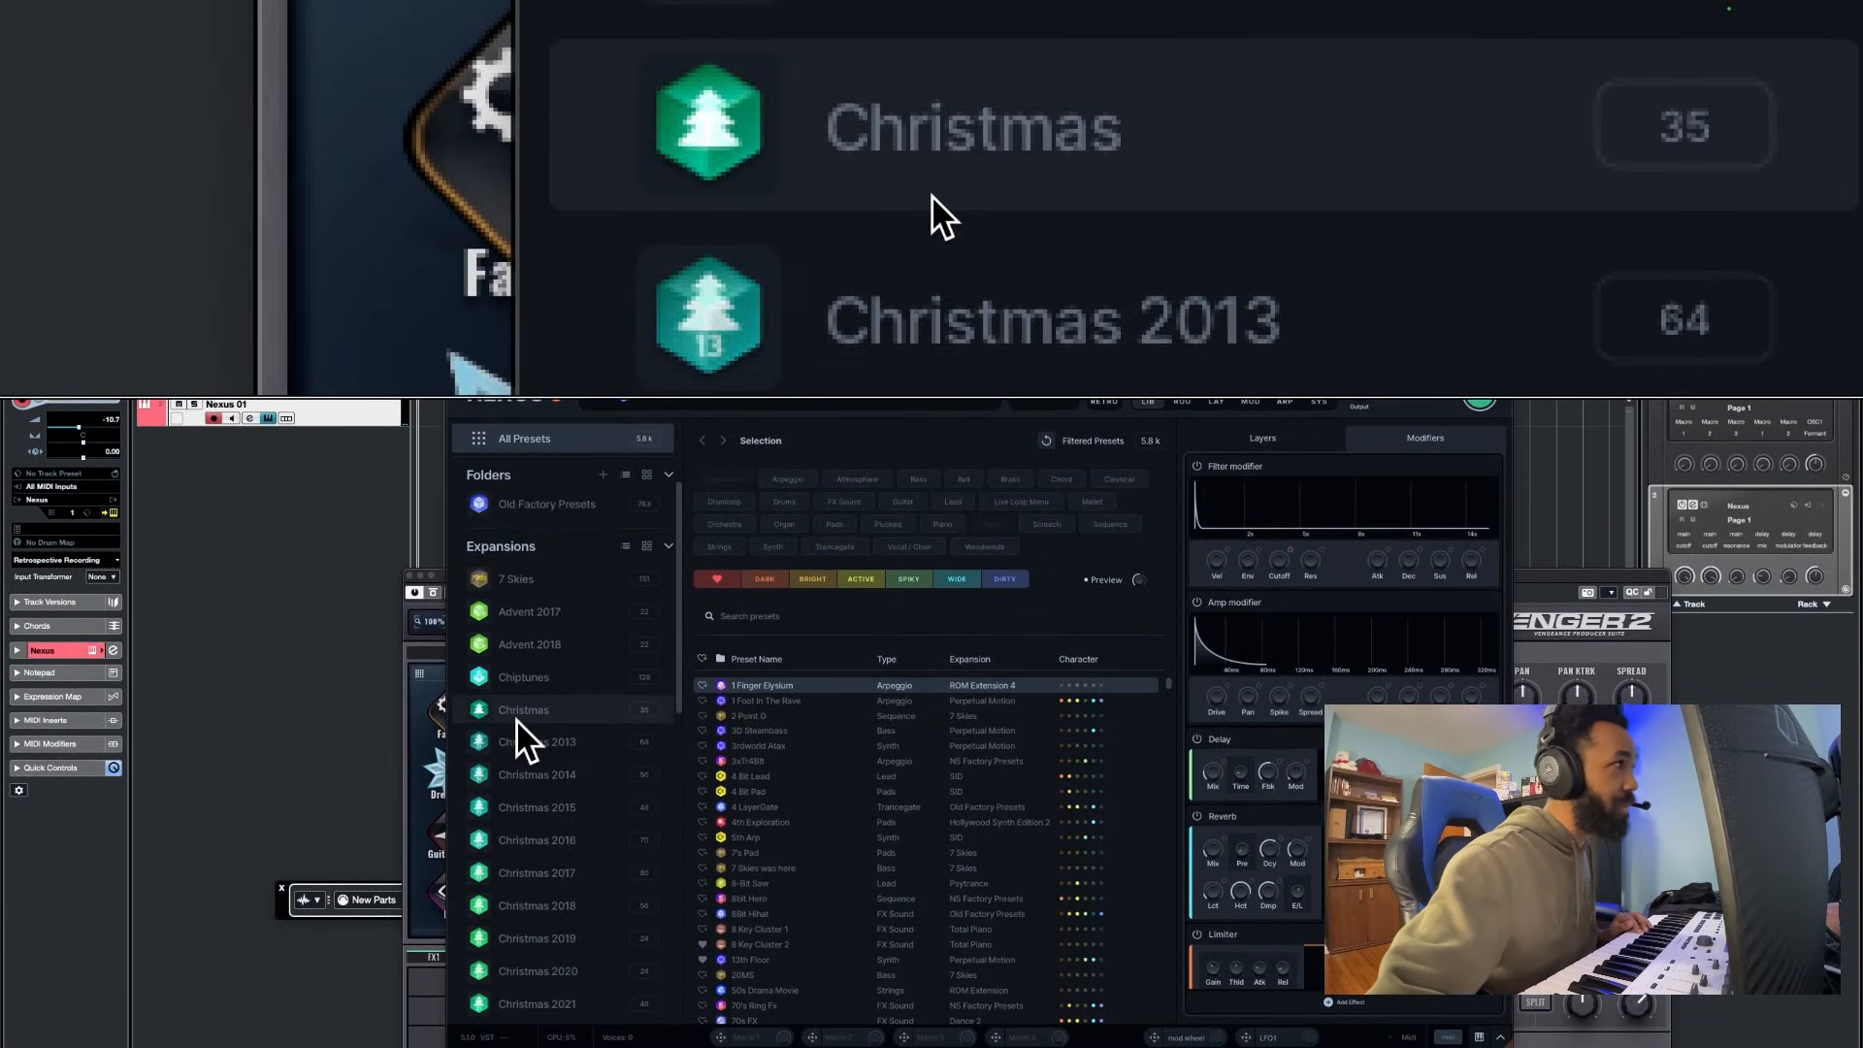
pyautogui.scroll(-1, 516, 719)
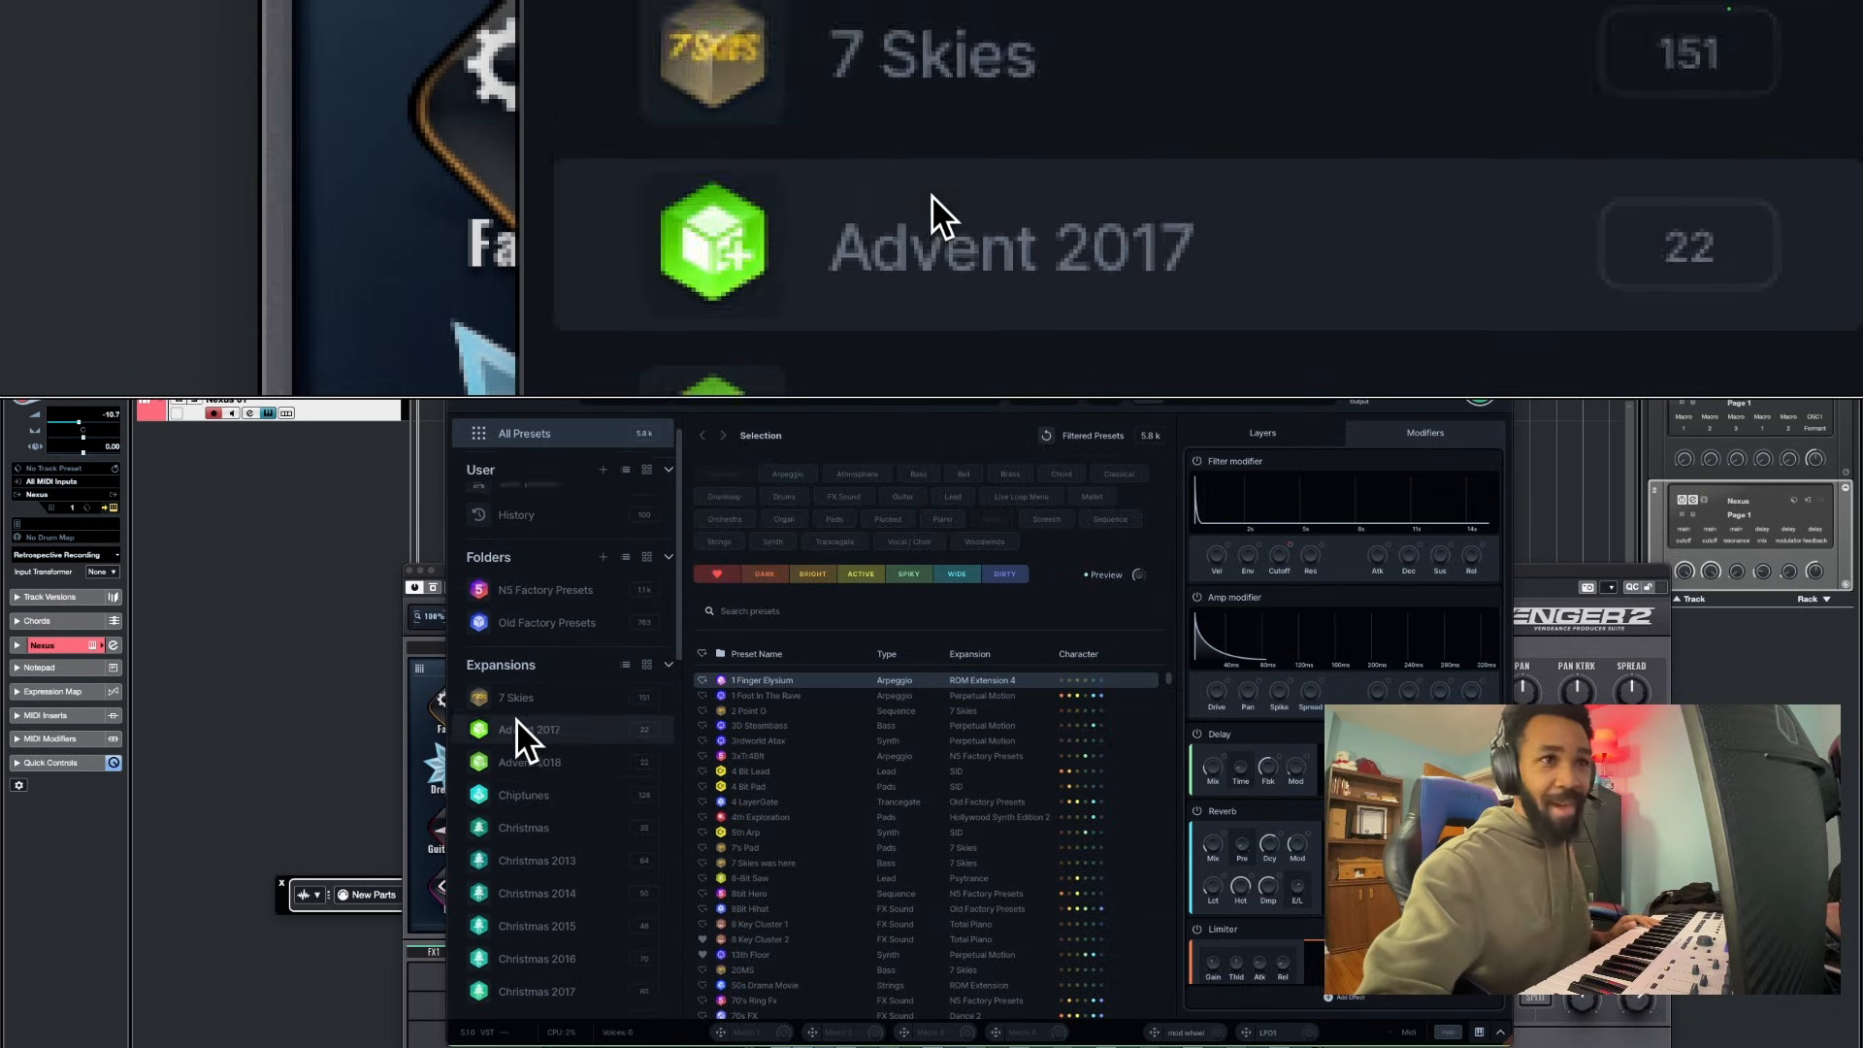
pyautogui.scroll(-7, 516, 720)
pyautogui.scroll(-2, 516, 719)
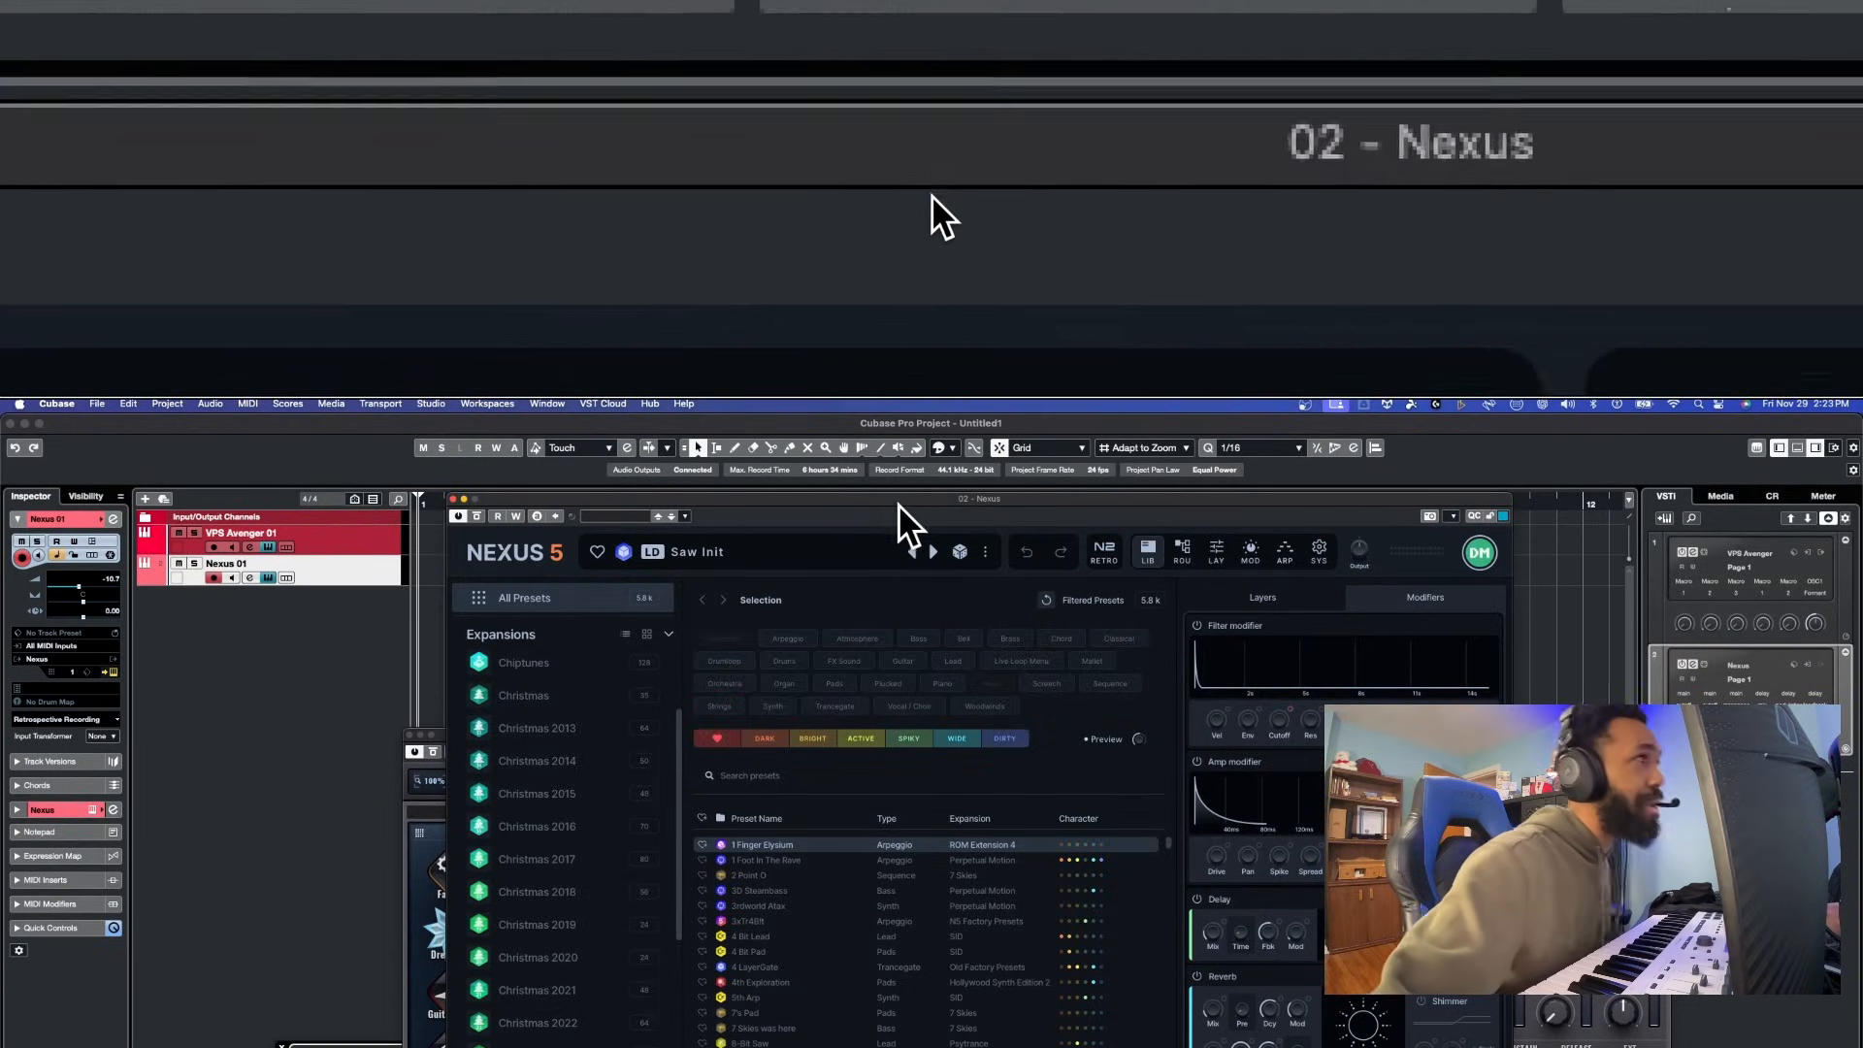
# Reposition and close the Nexus window, and move the VPS Avenger window higher so its whole interface fits
pyautogui.moveTo(918, 502); pyautogui.dragTo(1003, 522)
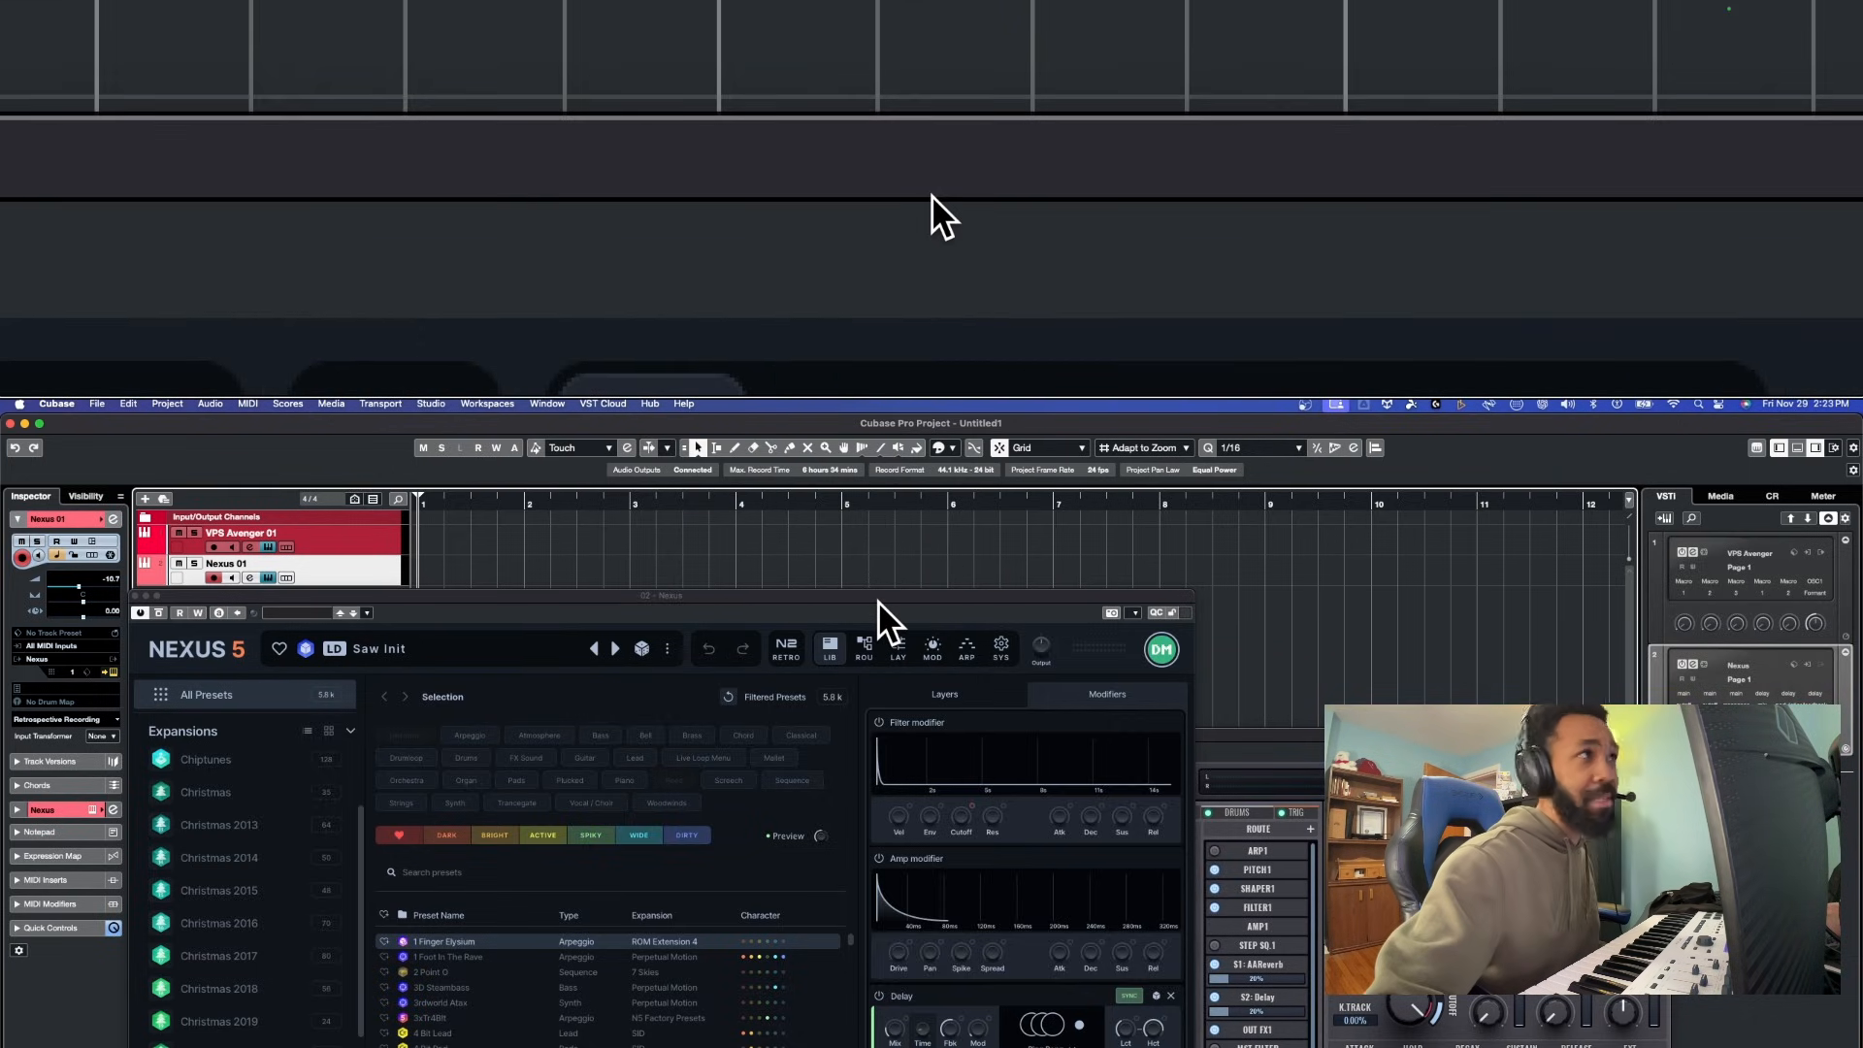
pyautogui.click(877, 600)
pyautogui.moveTo(850, 594); pyautogui.dragTo(1182, 515)
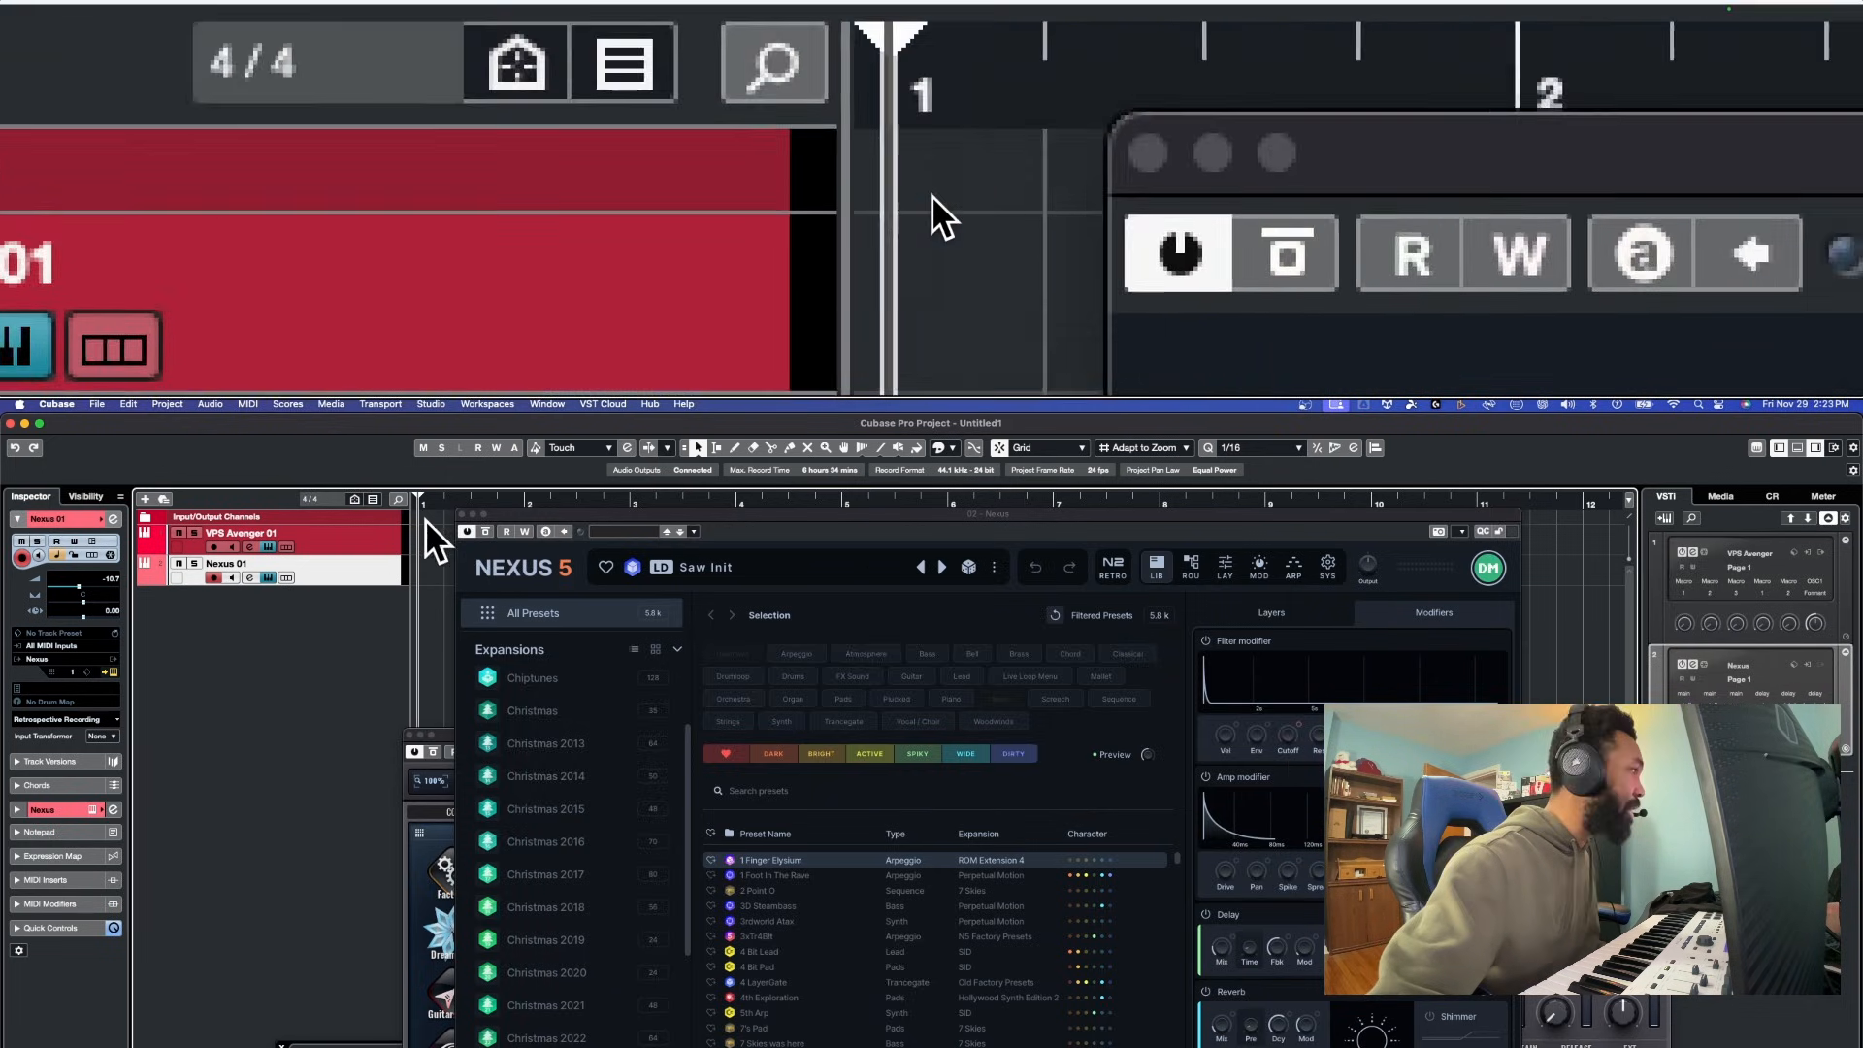
pyautogui.click(461, 514)
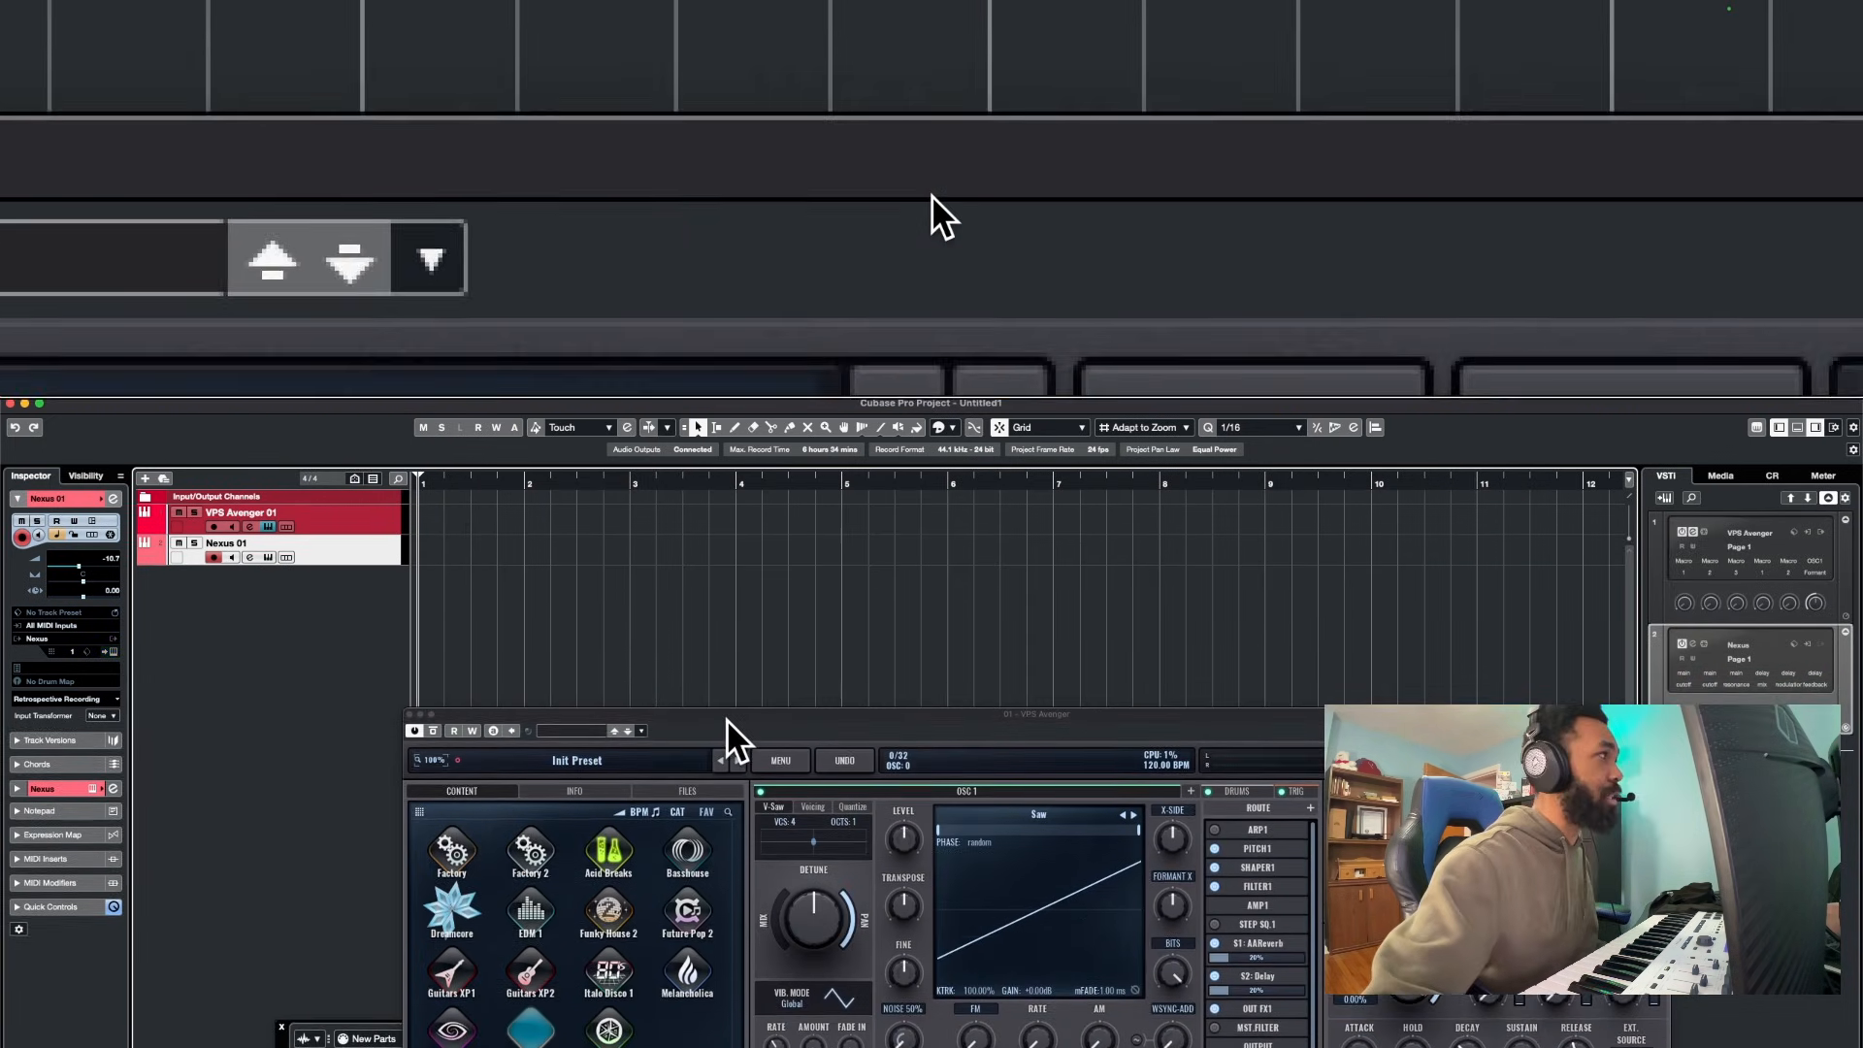
pyautogui.moveTo(726, 718); pyautogui.dragTo(676, 476)
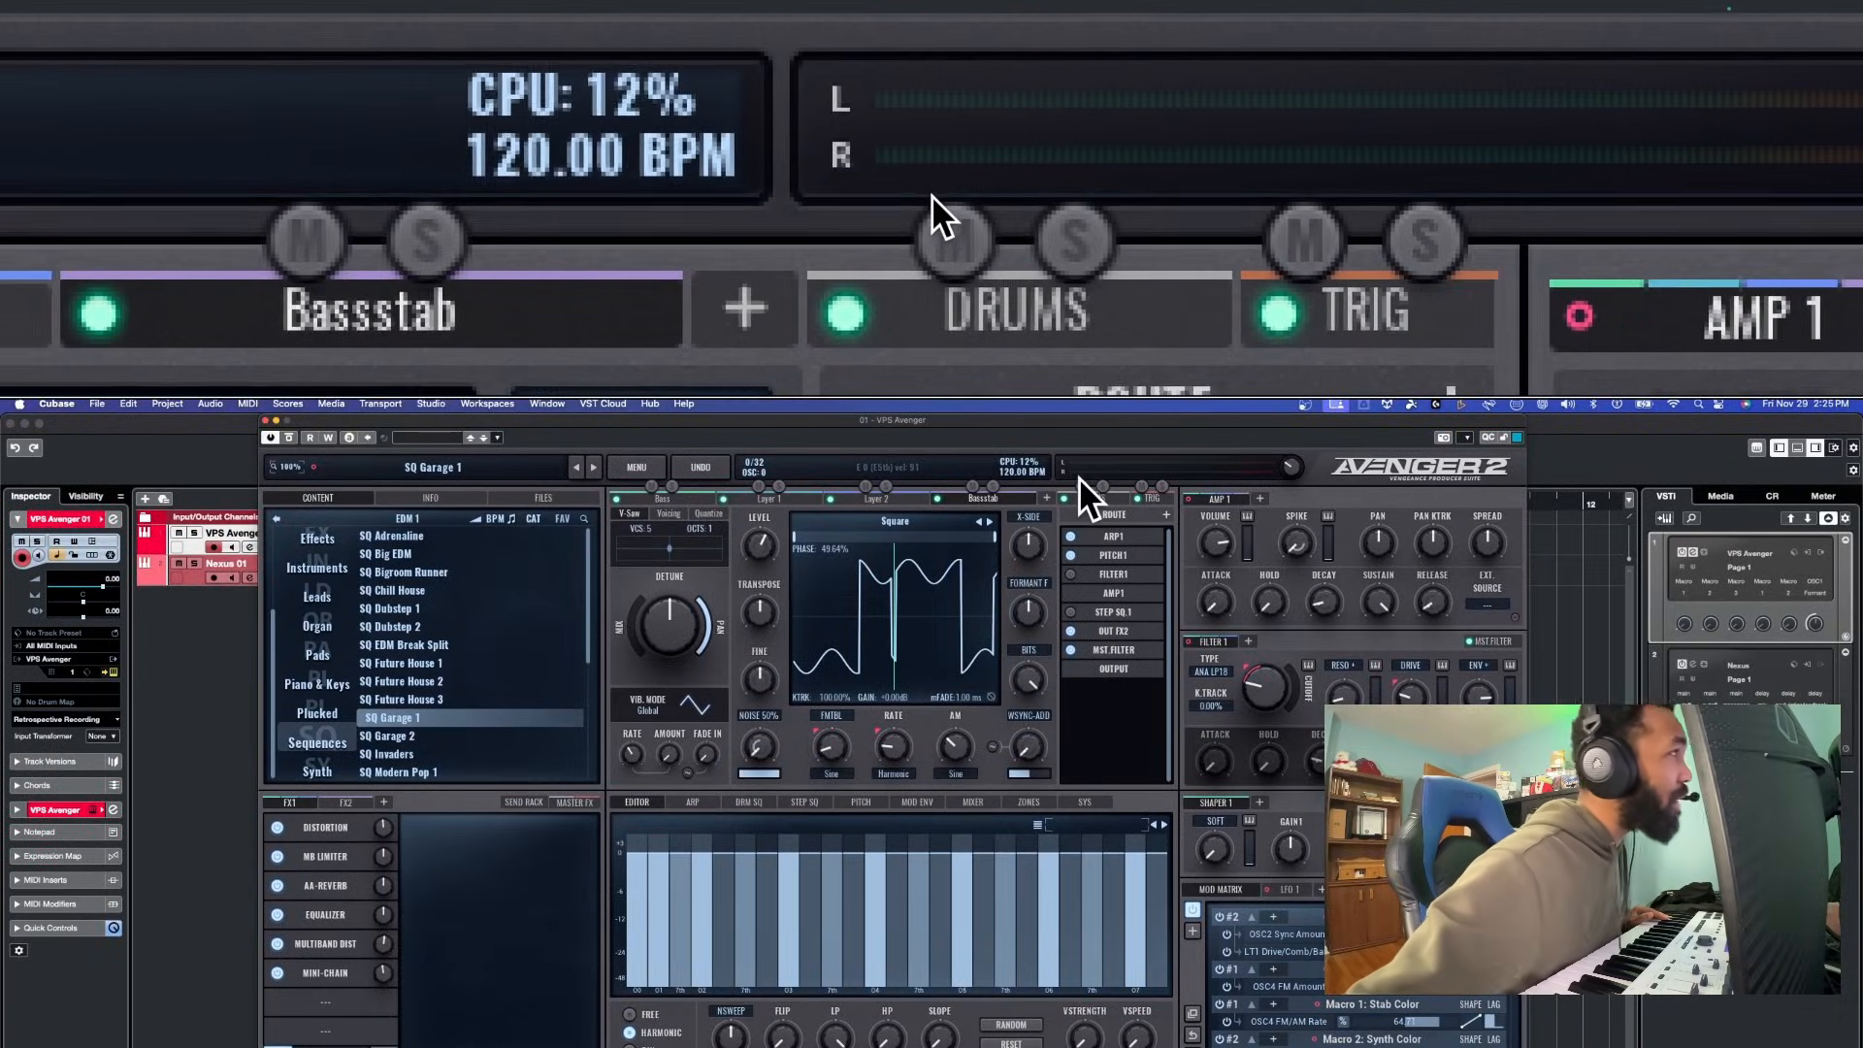
# Solo the drums of the SQ Garage 1 preset and show the drum kit with its drum sequencer
pyautogui.click(1104, 485)
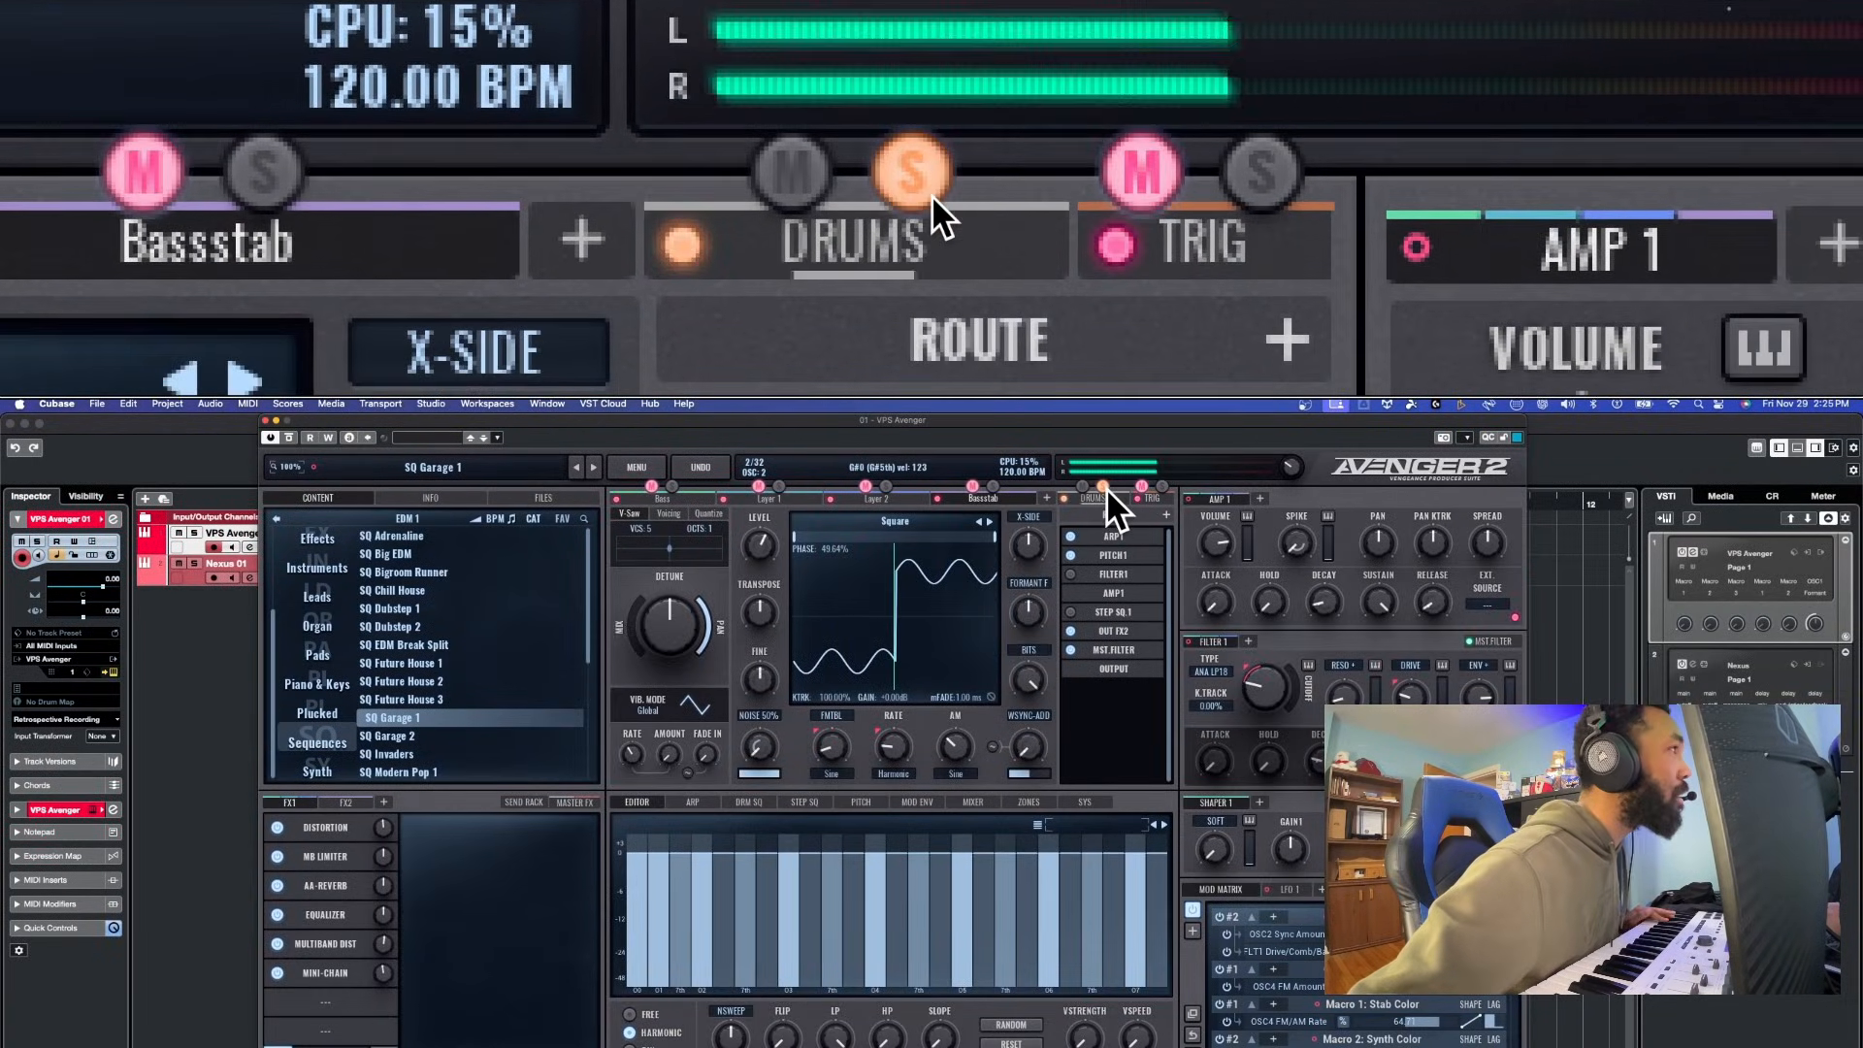
pyautogui.click(1100, 496)
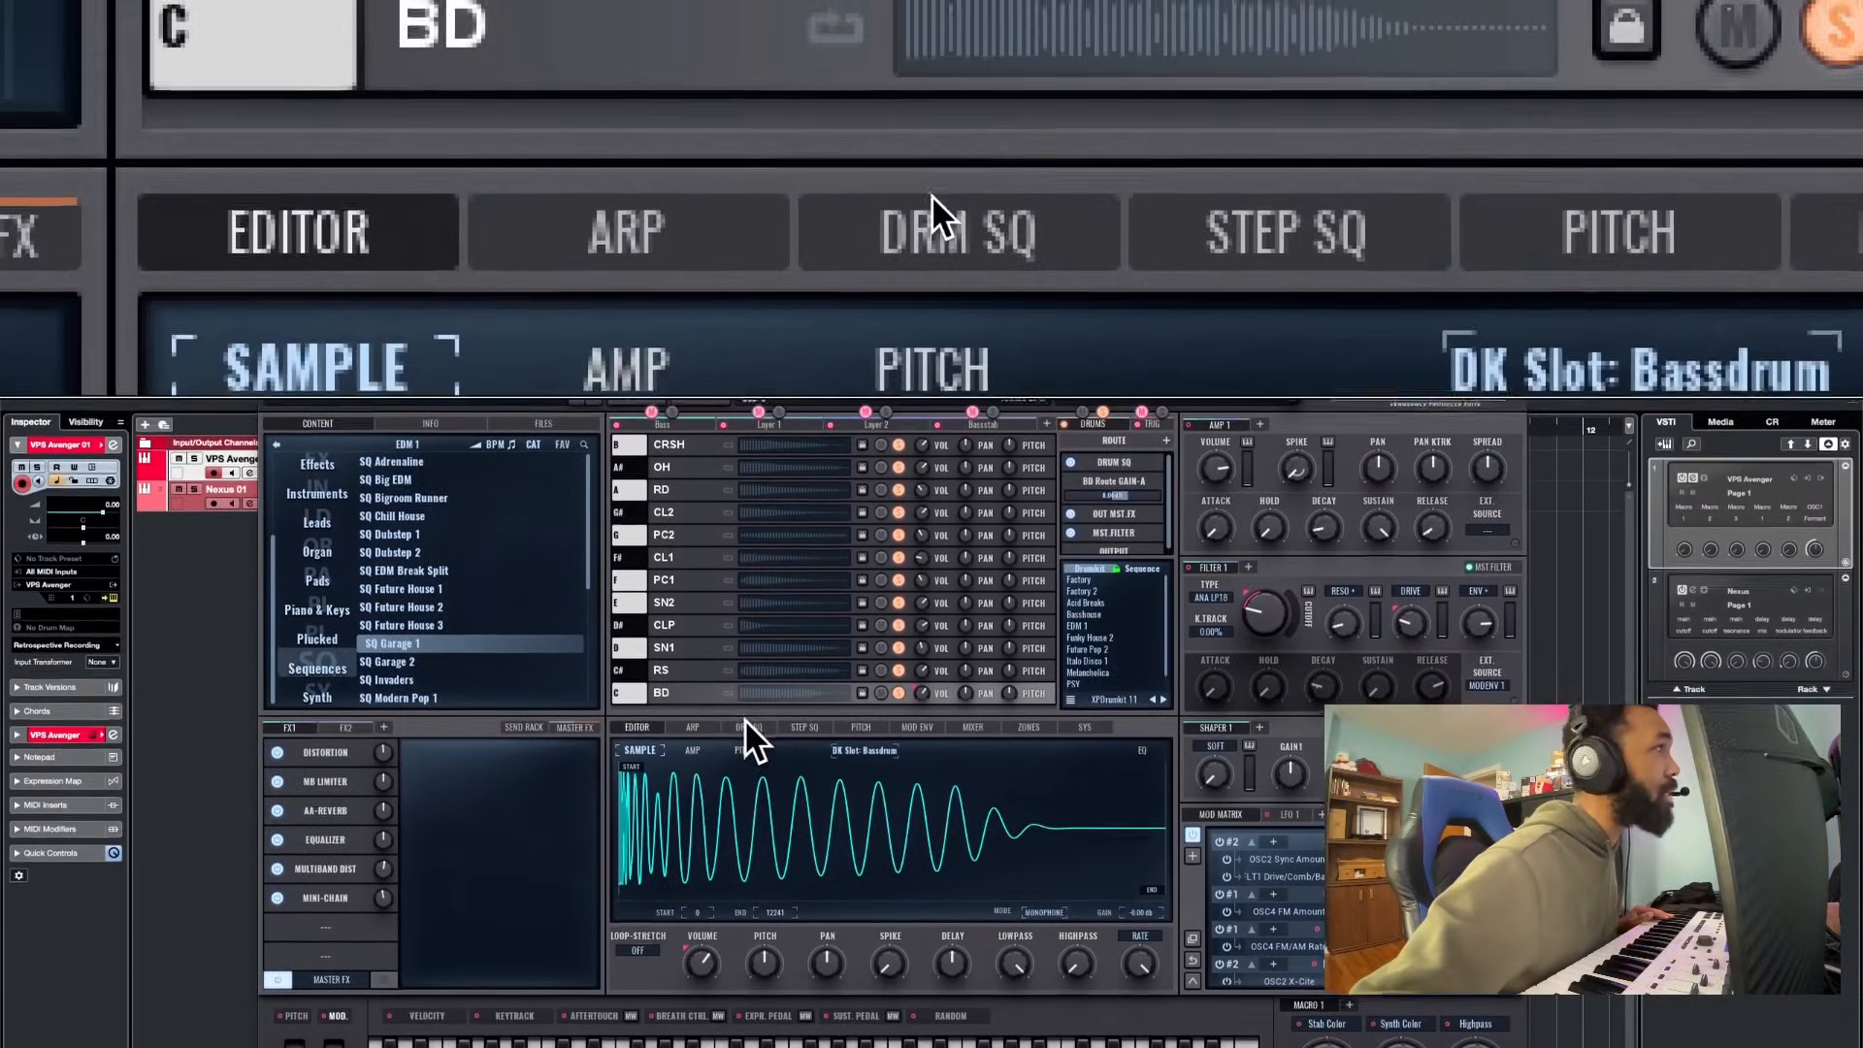
pyautogui.click(745, 725)
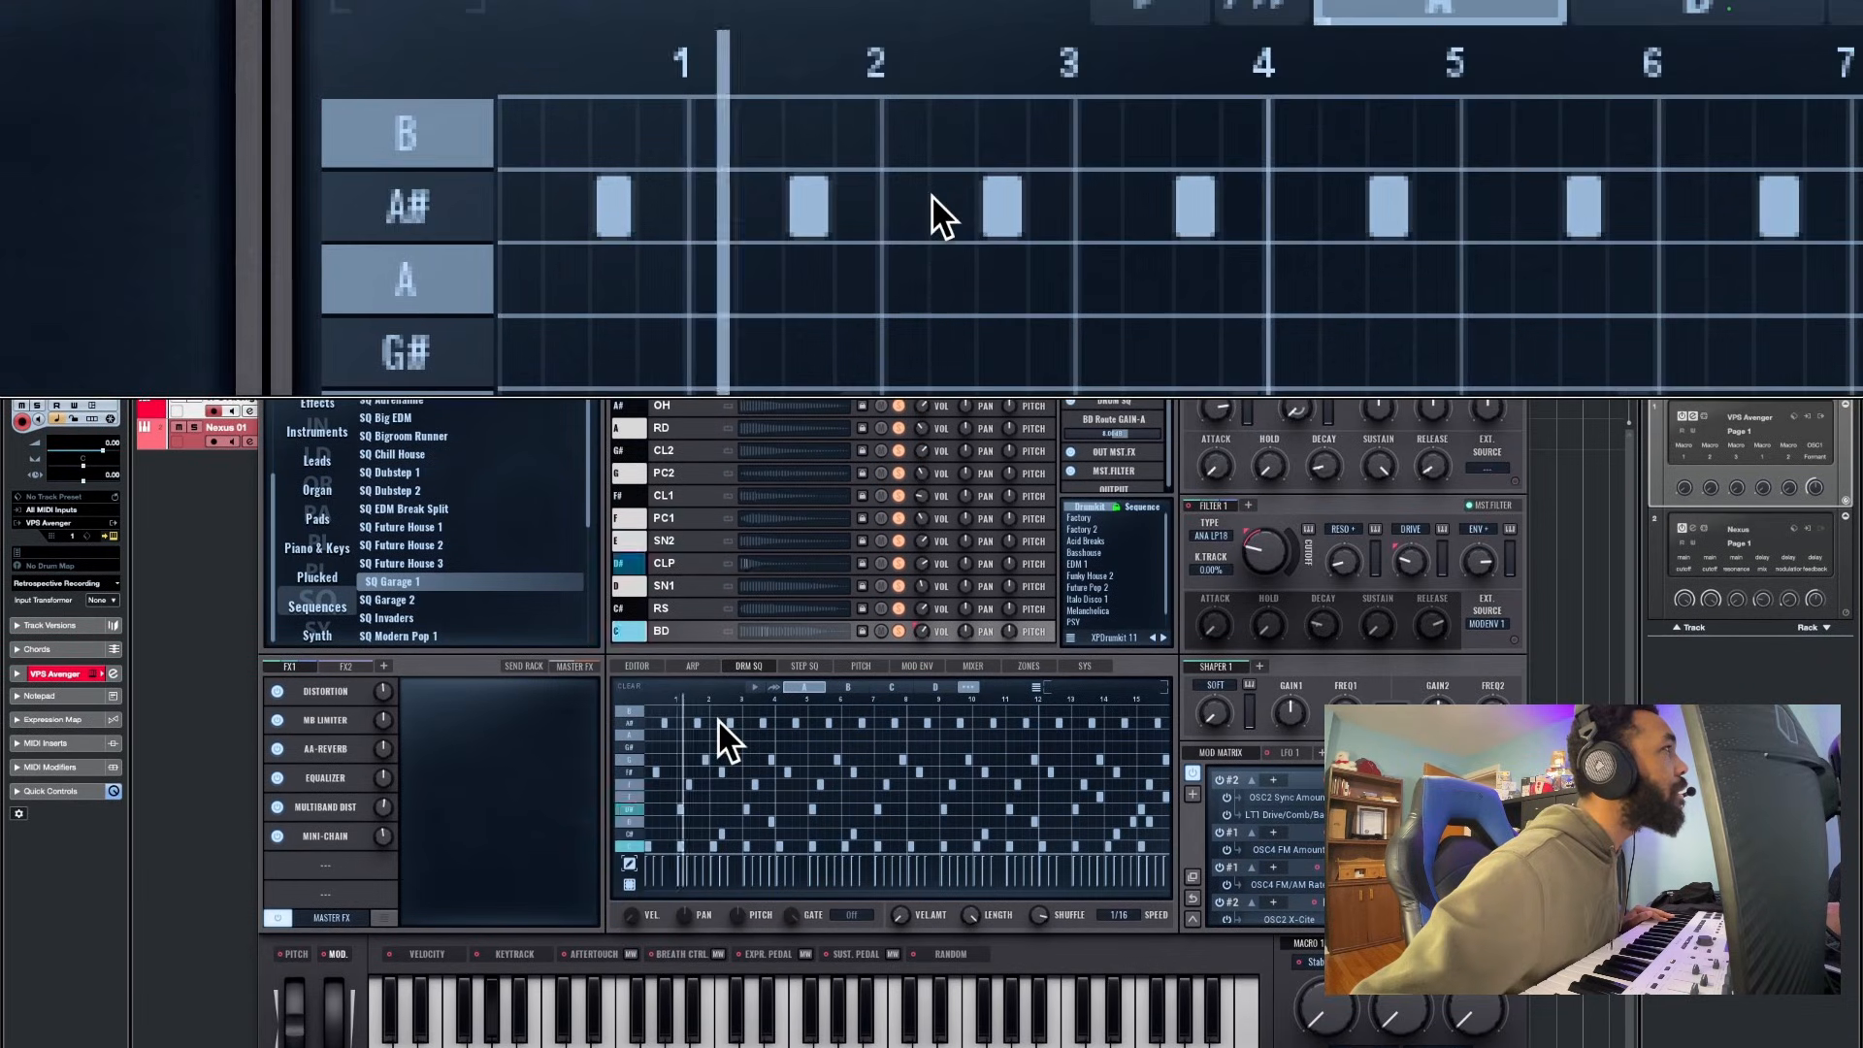
# Add extra hits between the existing ones in the A# row of the drum sequence, including at steps 2 and 5
pyautogui.click(714, 721)
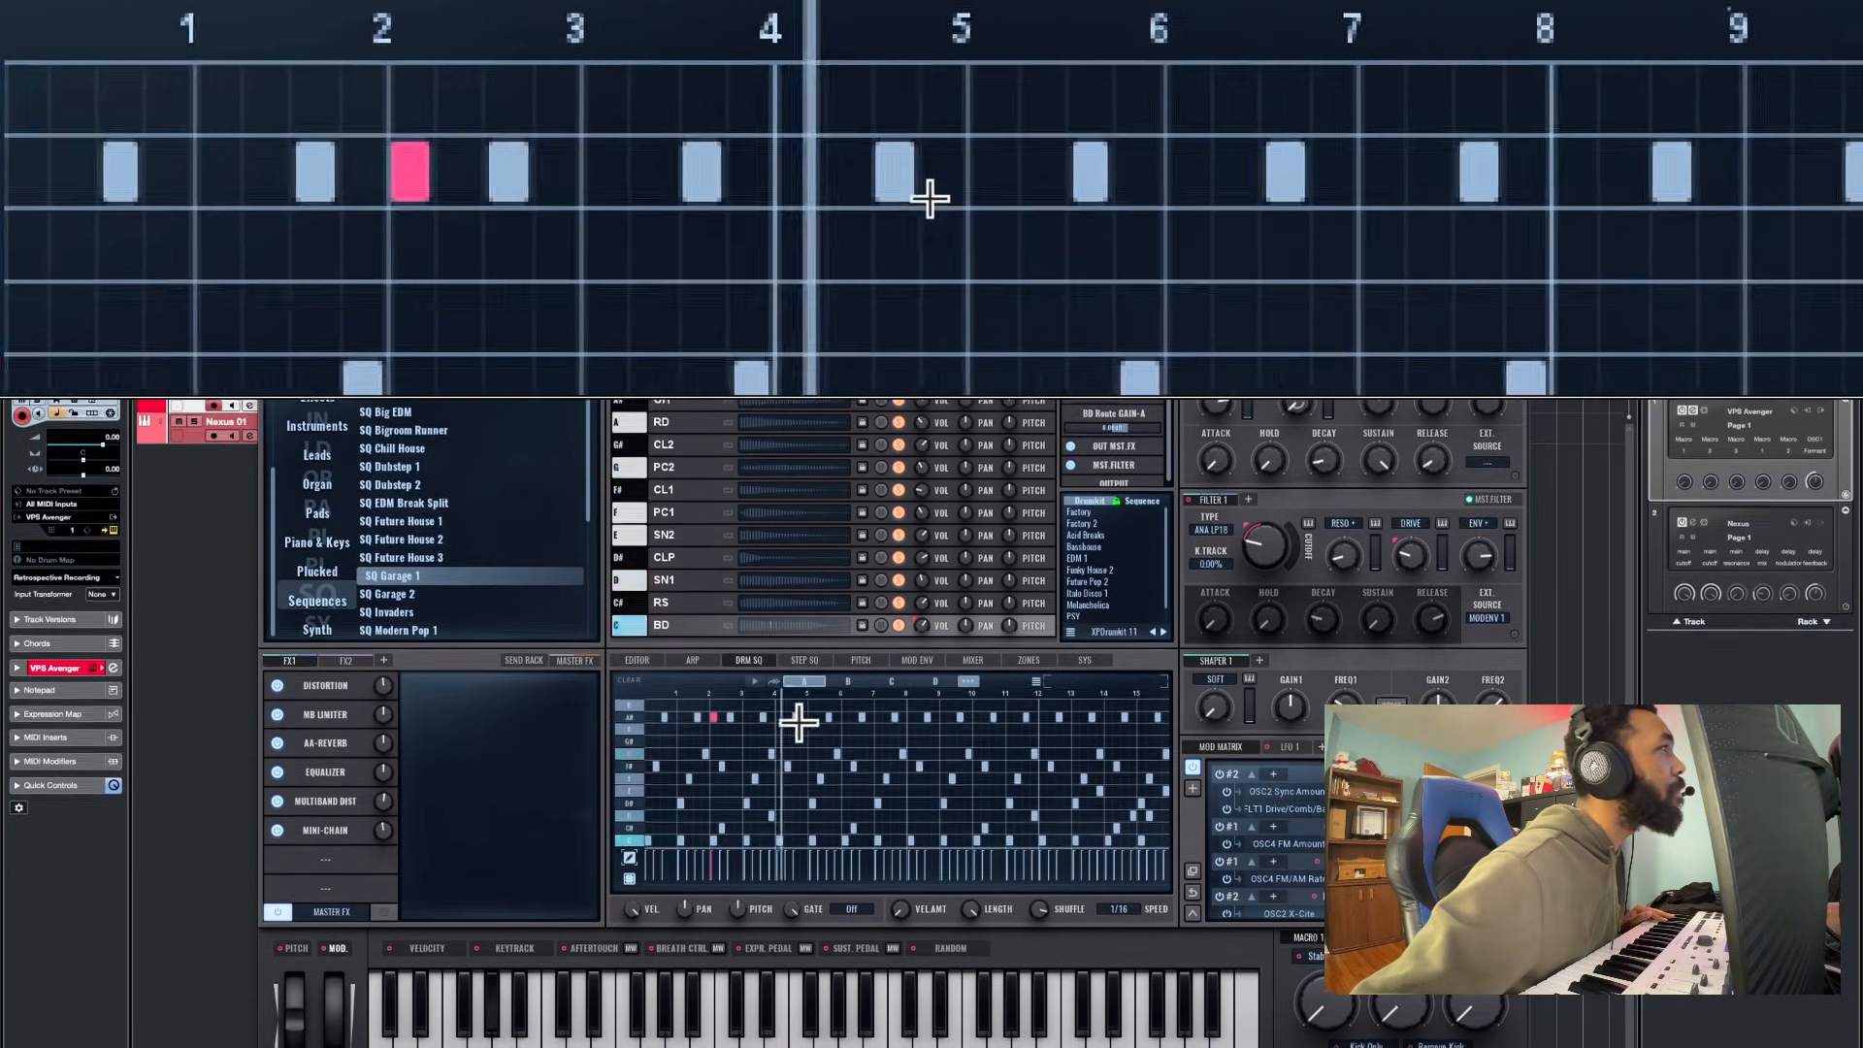
pyautogui.click(813, 721)
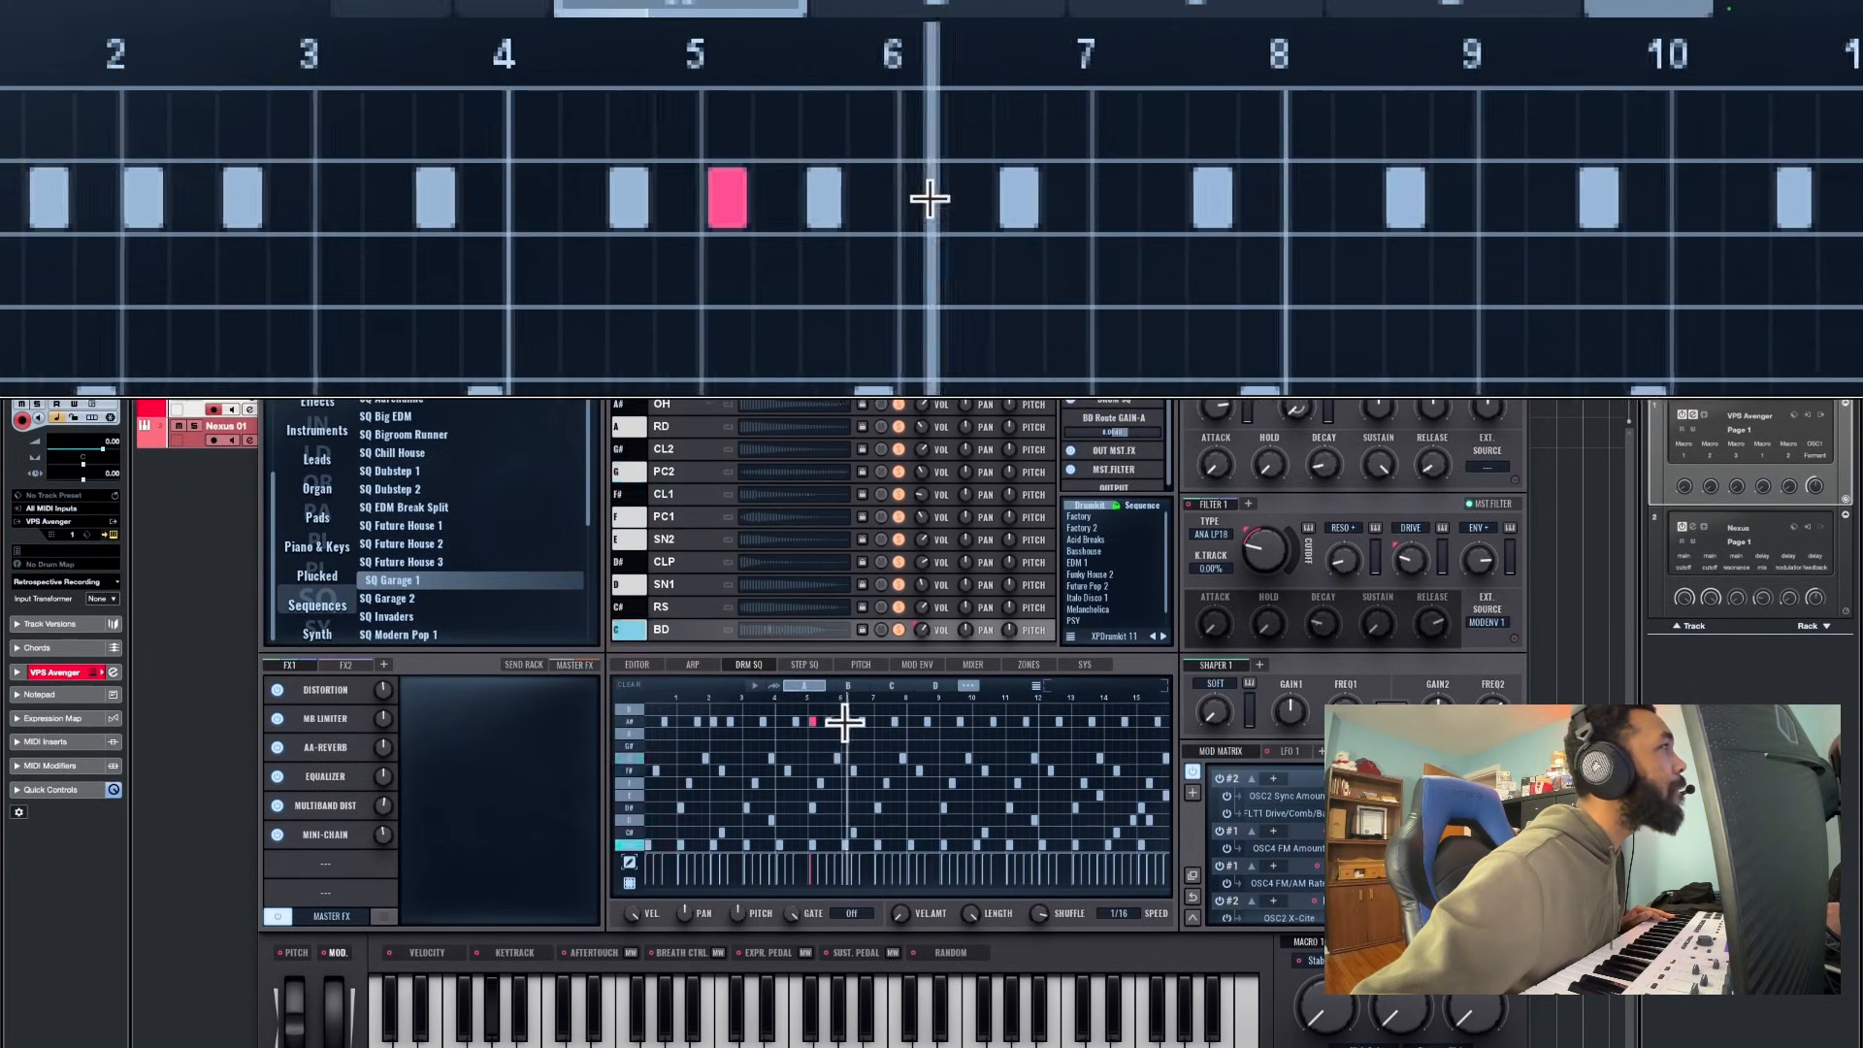
pyautogui.click(975, 720)
pyautogui.click(1042, 720)
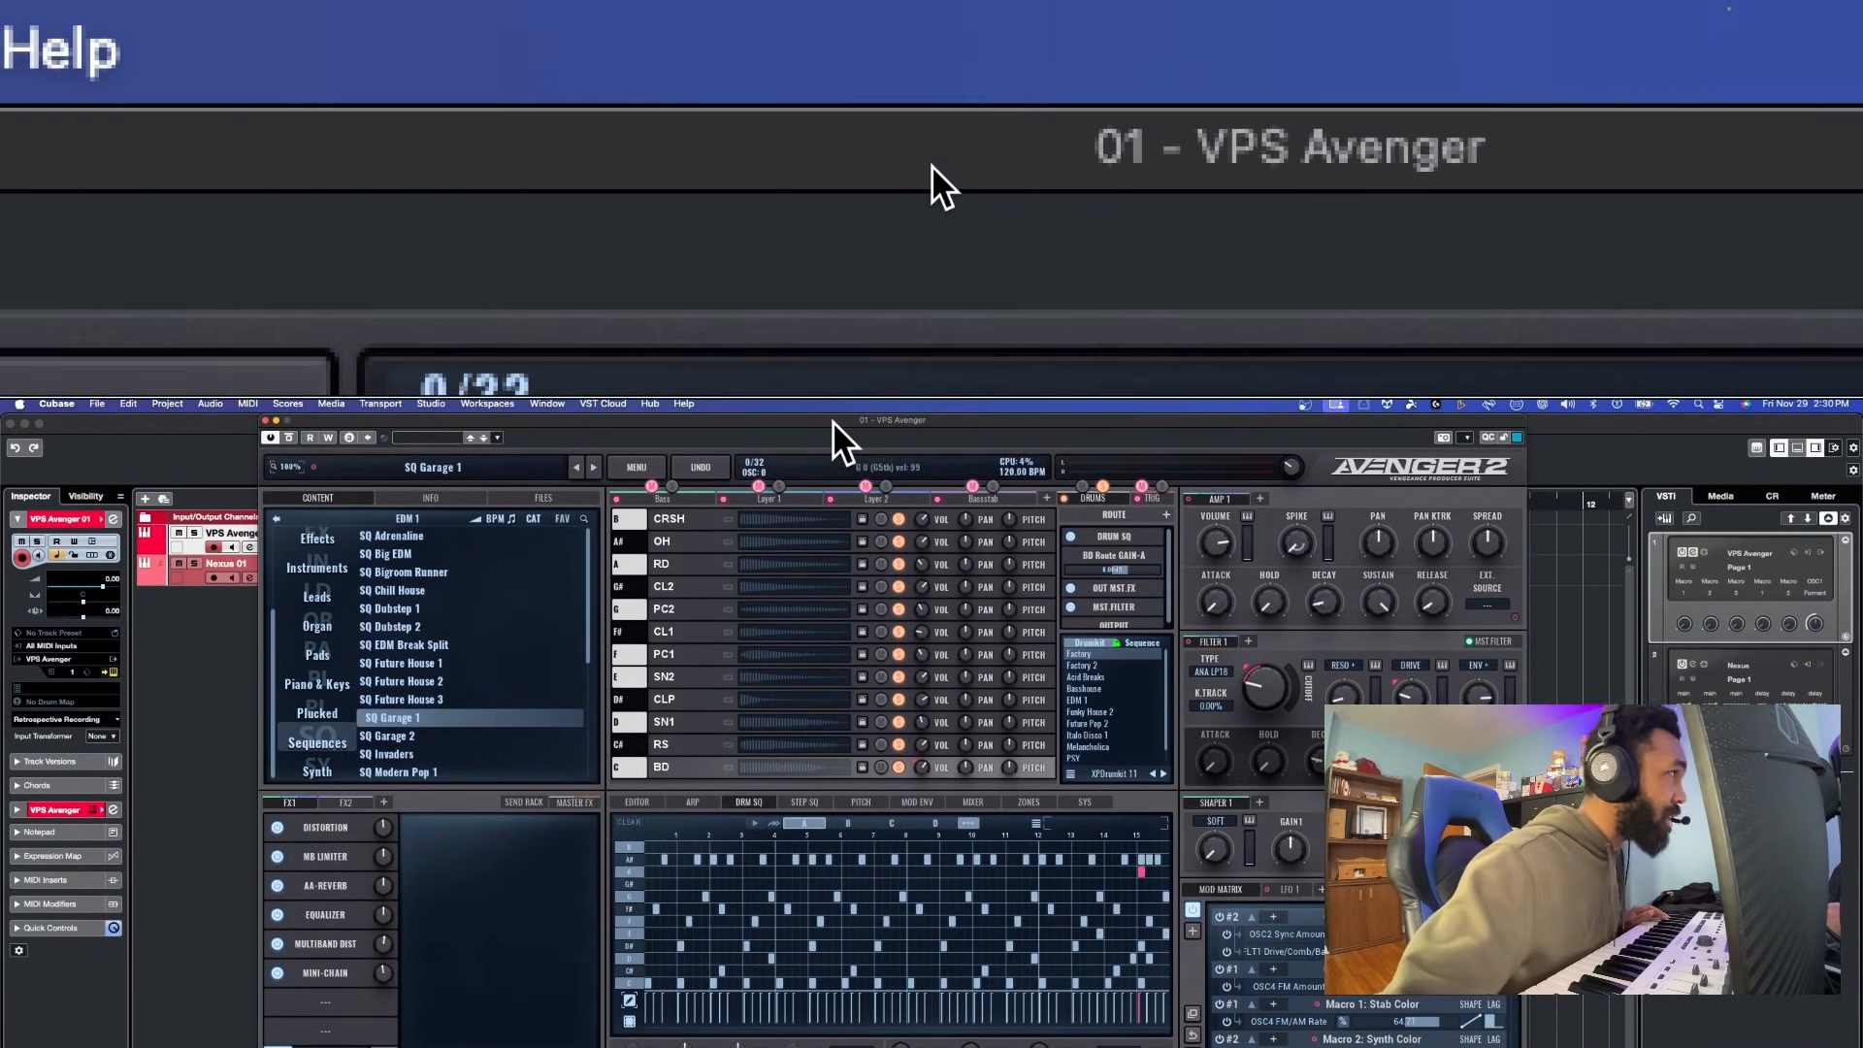
# Load XPDrumkit 4 from the EDM 1 drum kits and try the drum sequencer's Shuffle control
pyautogui.moveTo(841, 423); pyautogui.dragTo(908, 496)
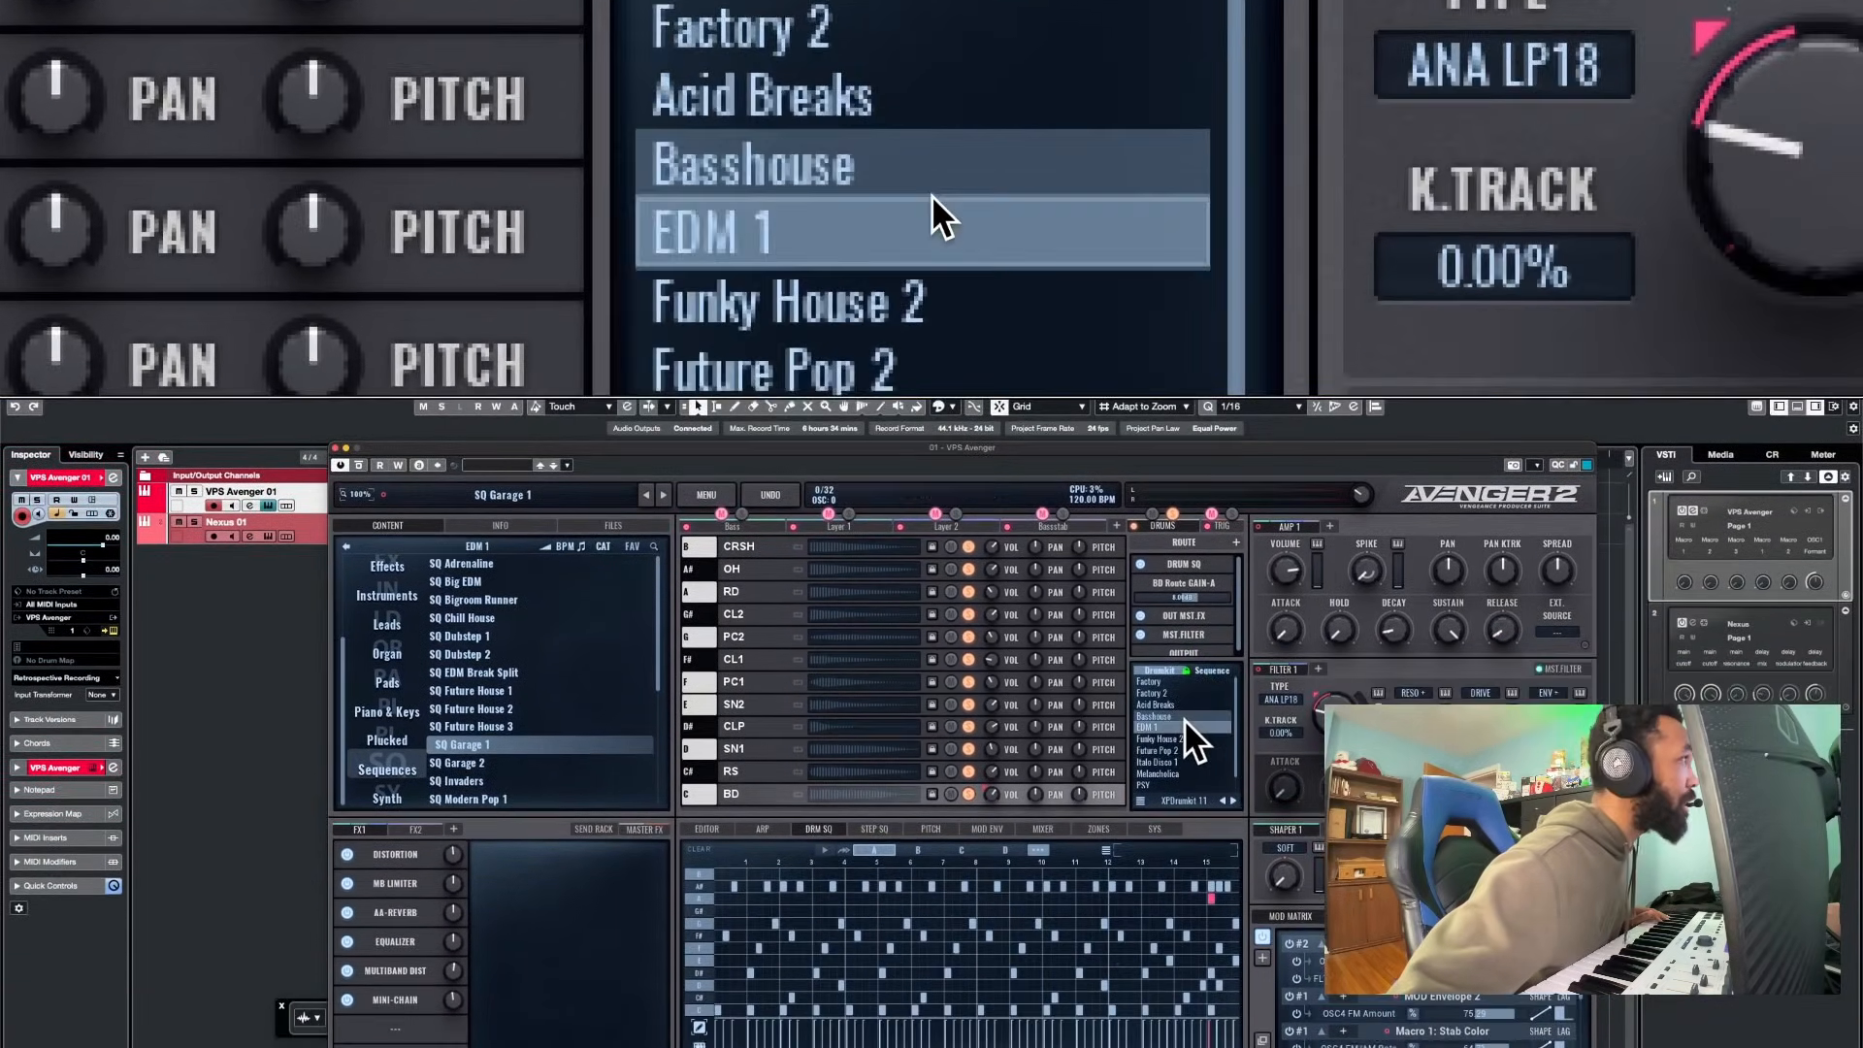
pyautogui.click(1185, 724)
pyautogui.click(1181, 720)
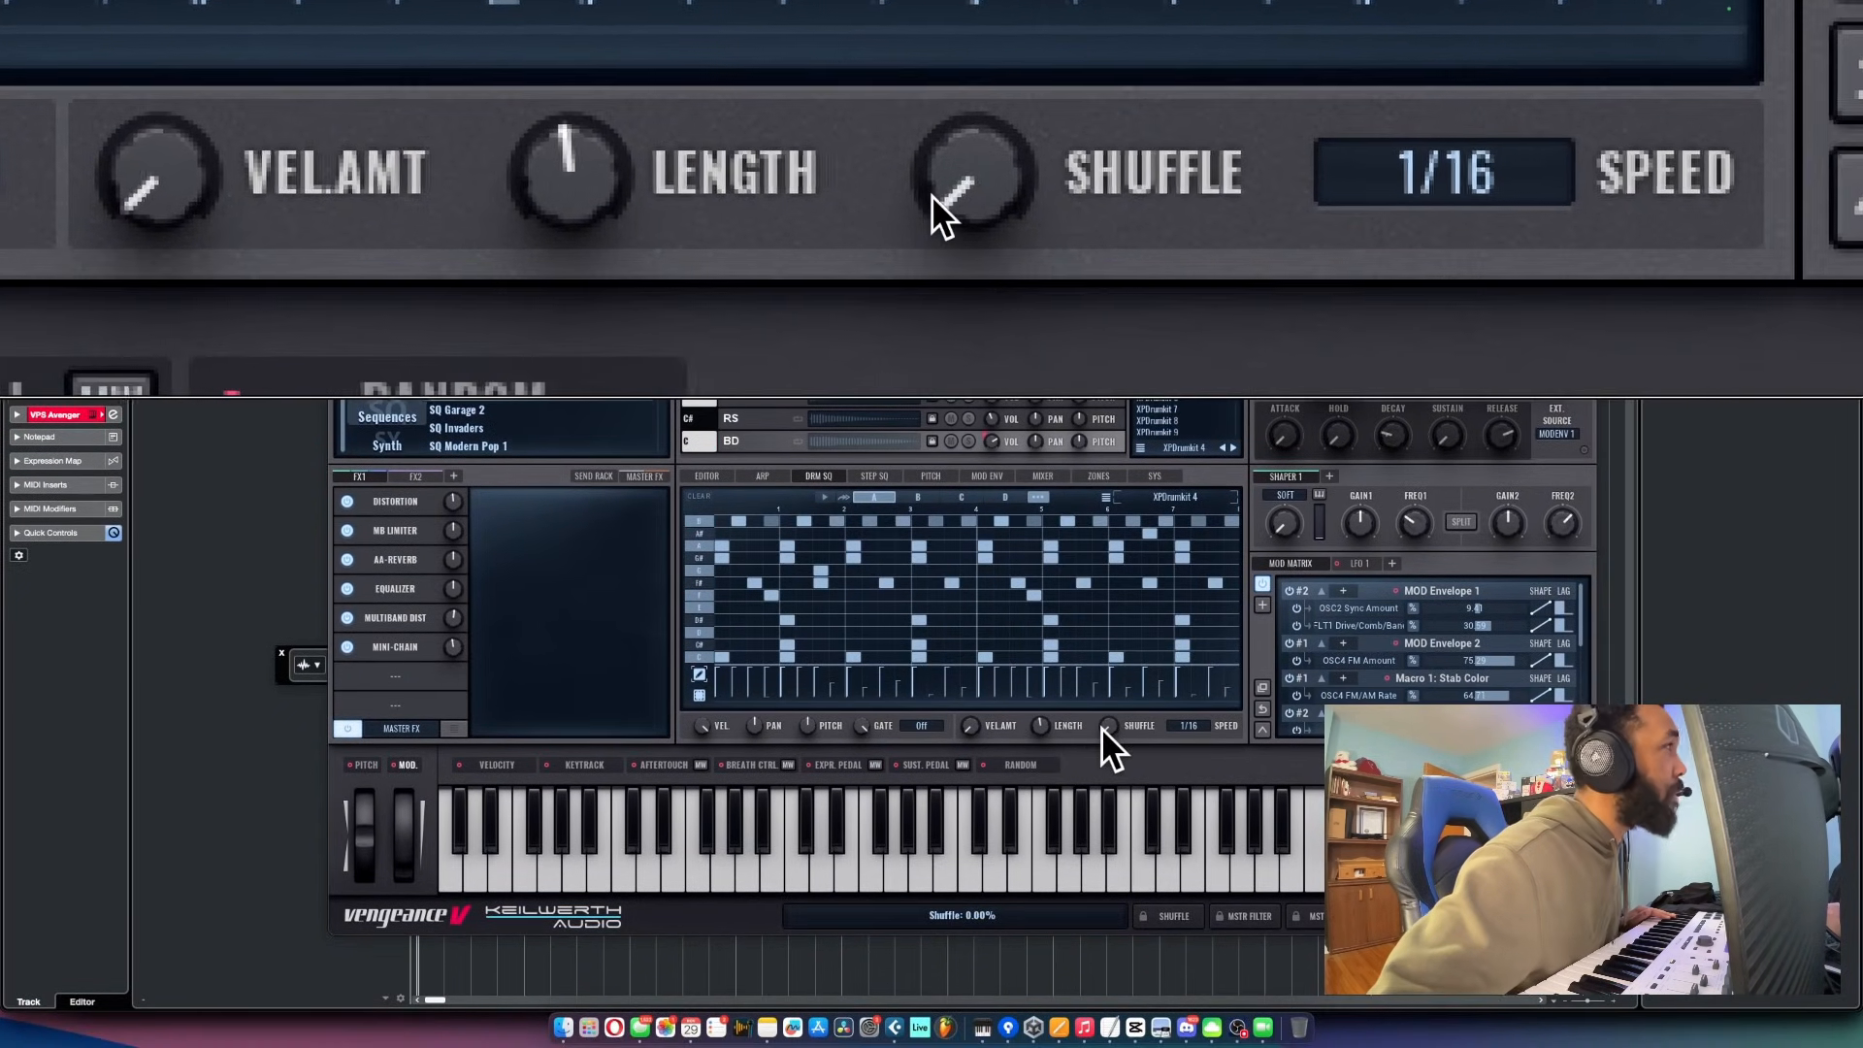
pyautogui.moveTo(1102, 728); pyautogui.dragTo(1103, 728)
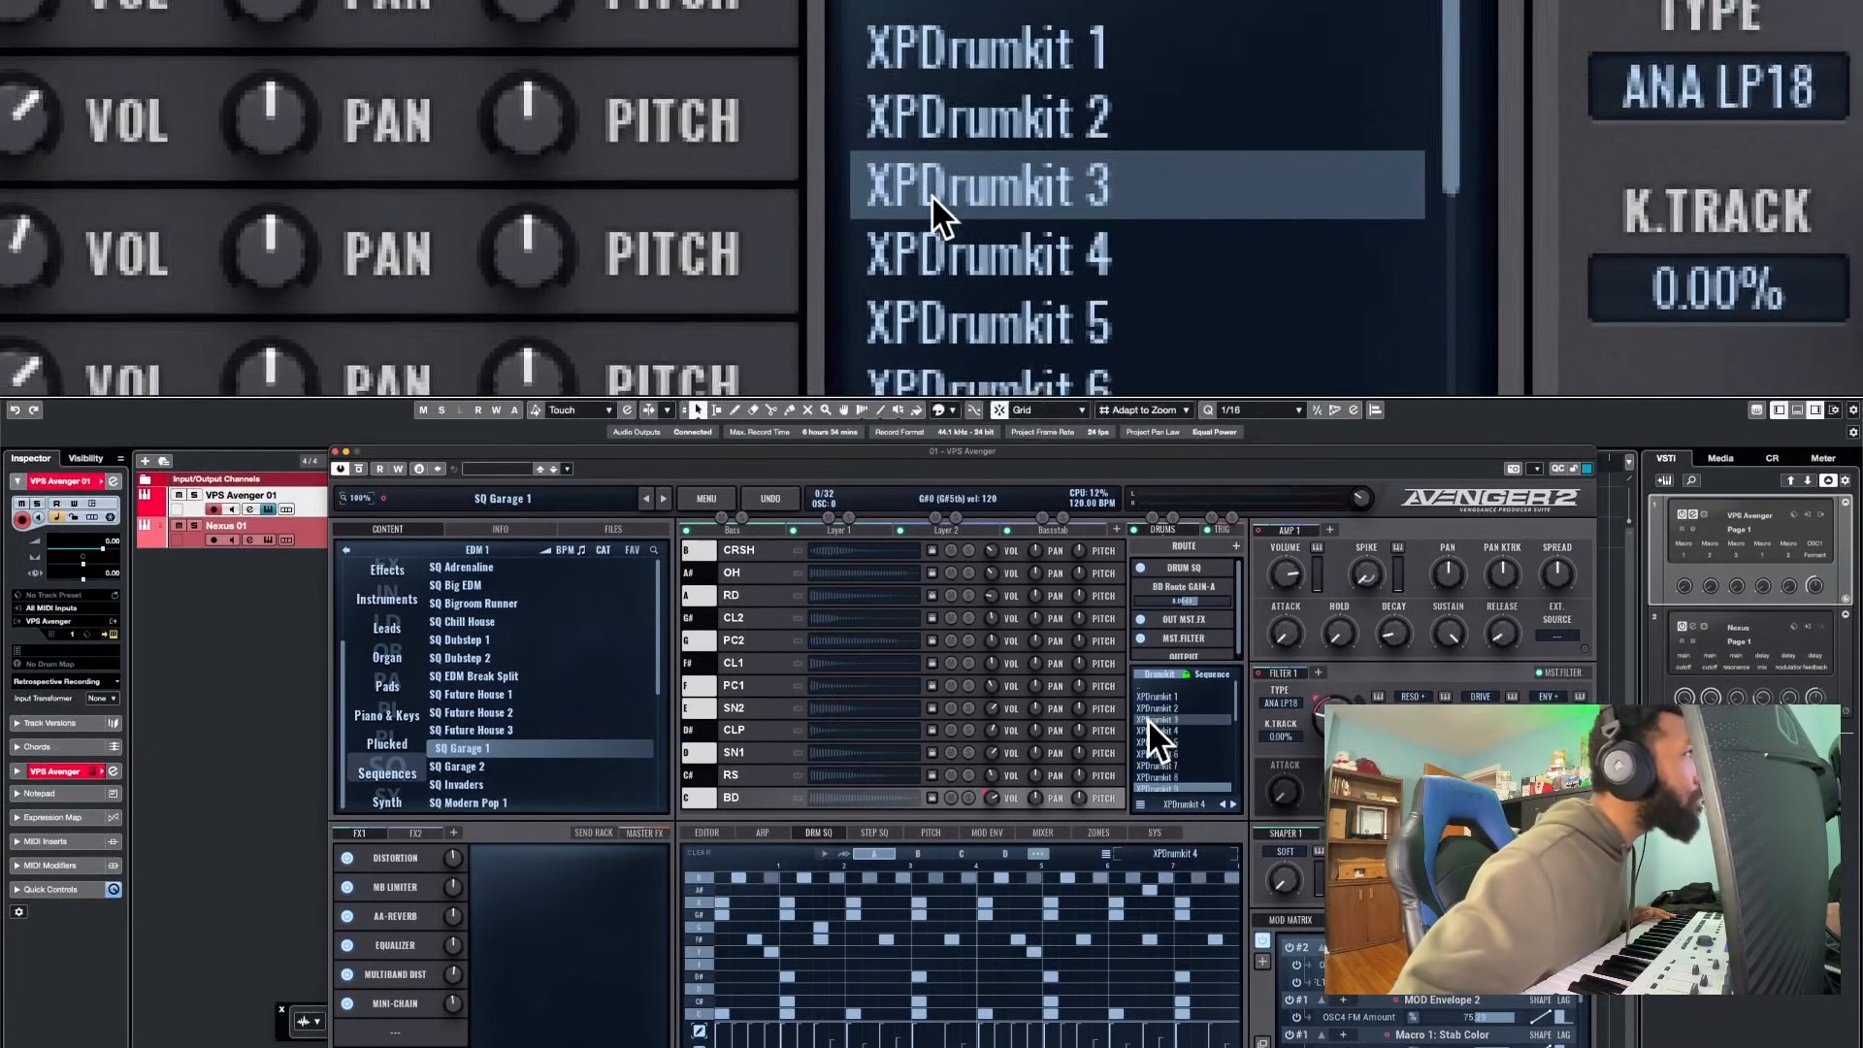
# Audition XPDrumkit 6, then load XPDrumkit 23 from the same drum kit list
pyautogui.click(1162, 710)
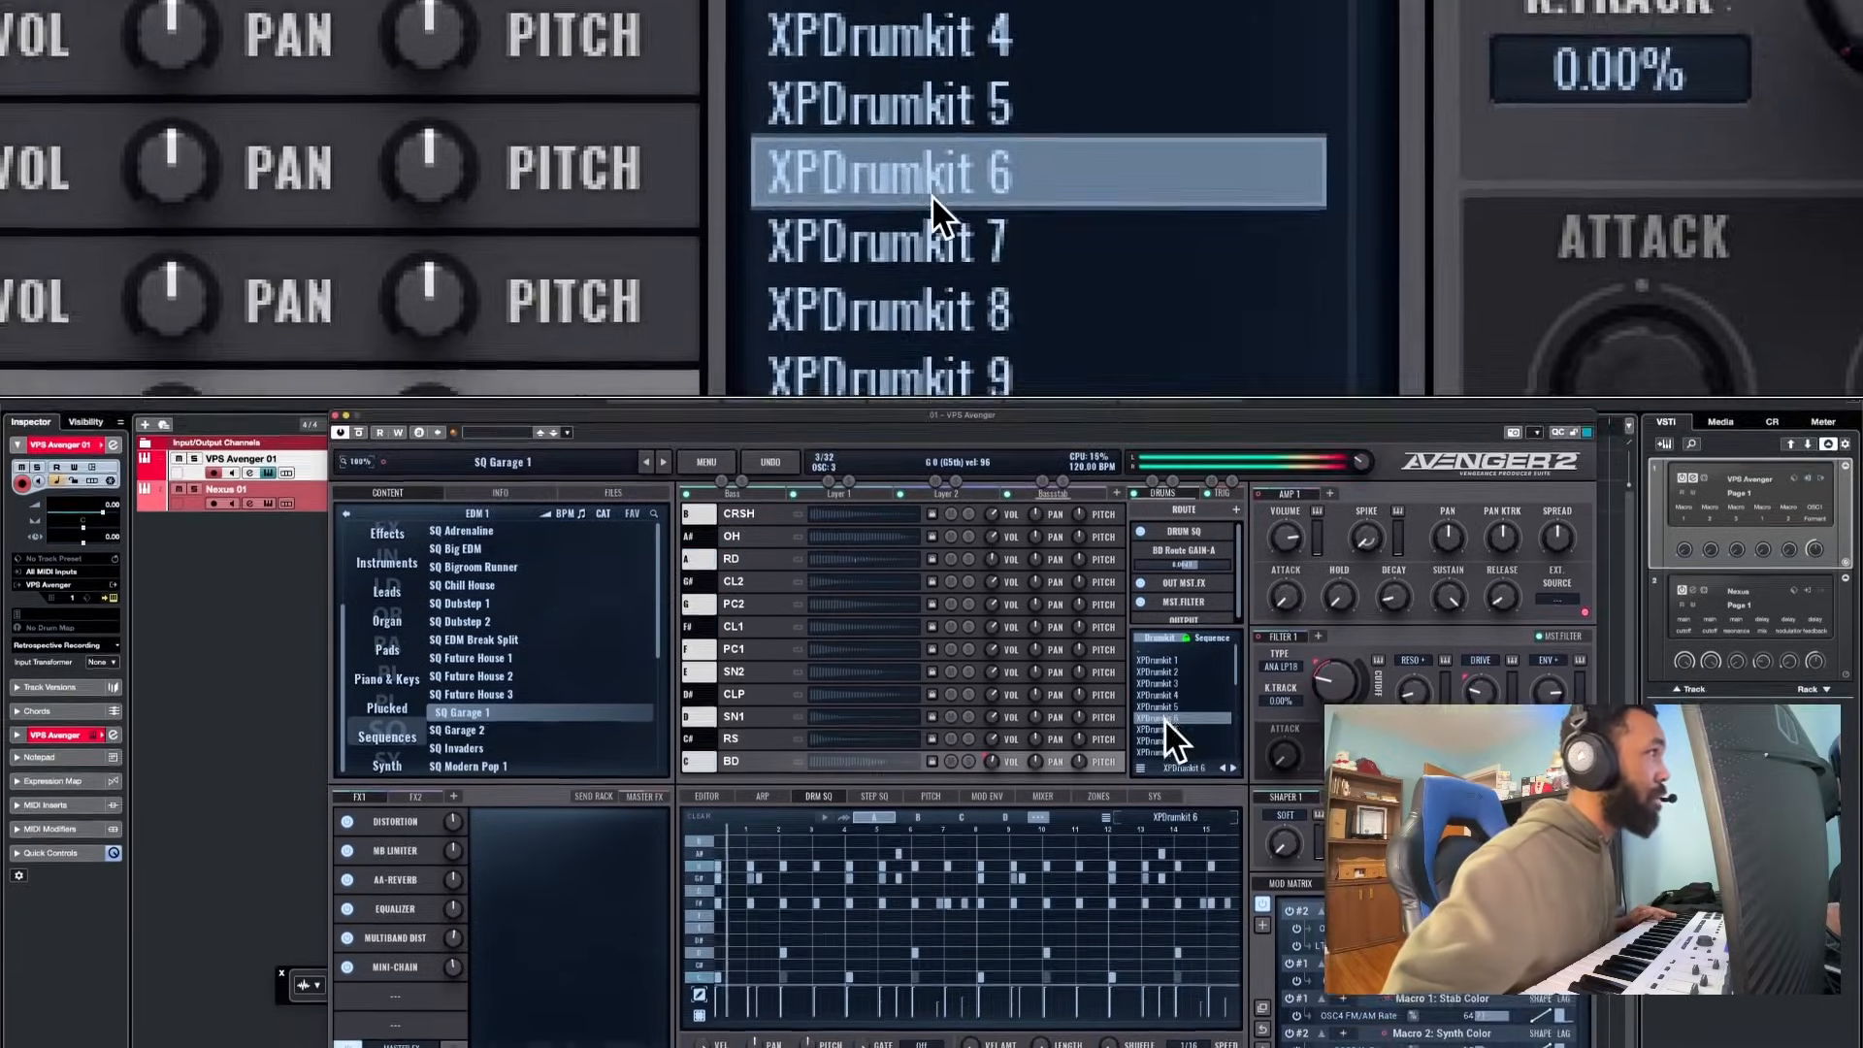
pyautogui.scroll(-5, 1157, 642)
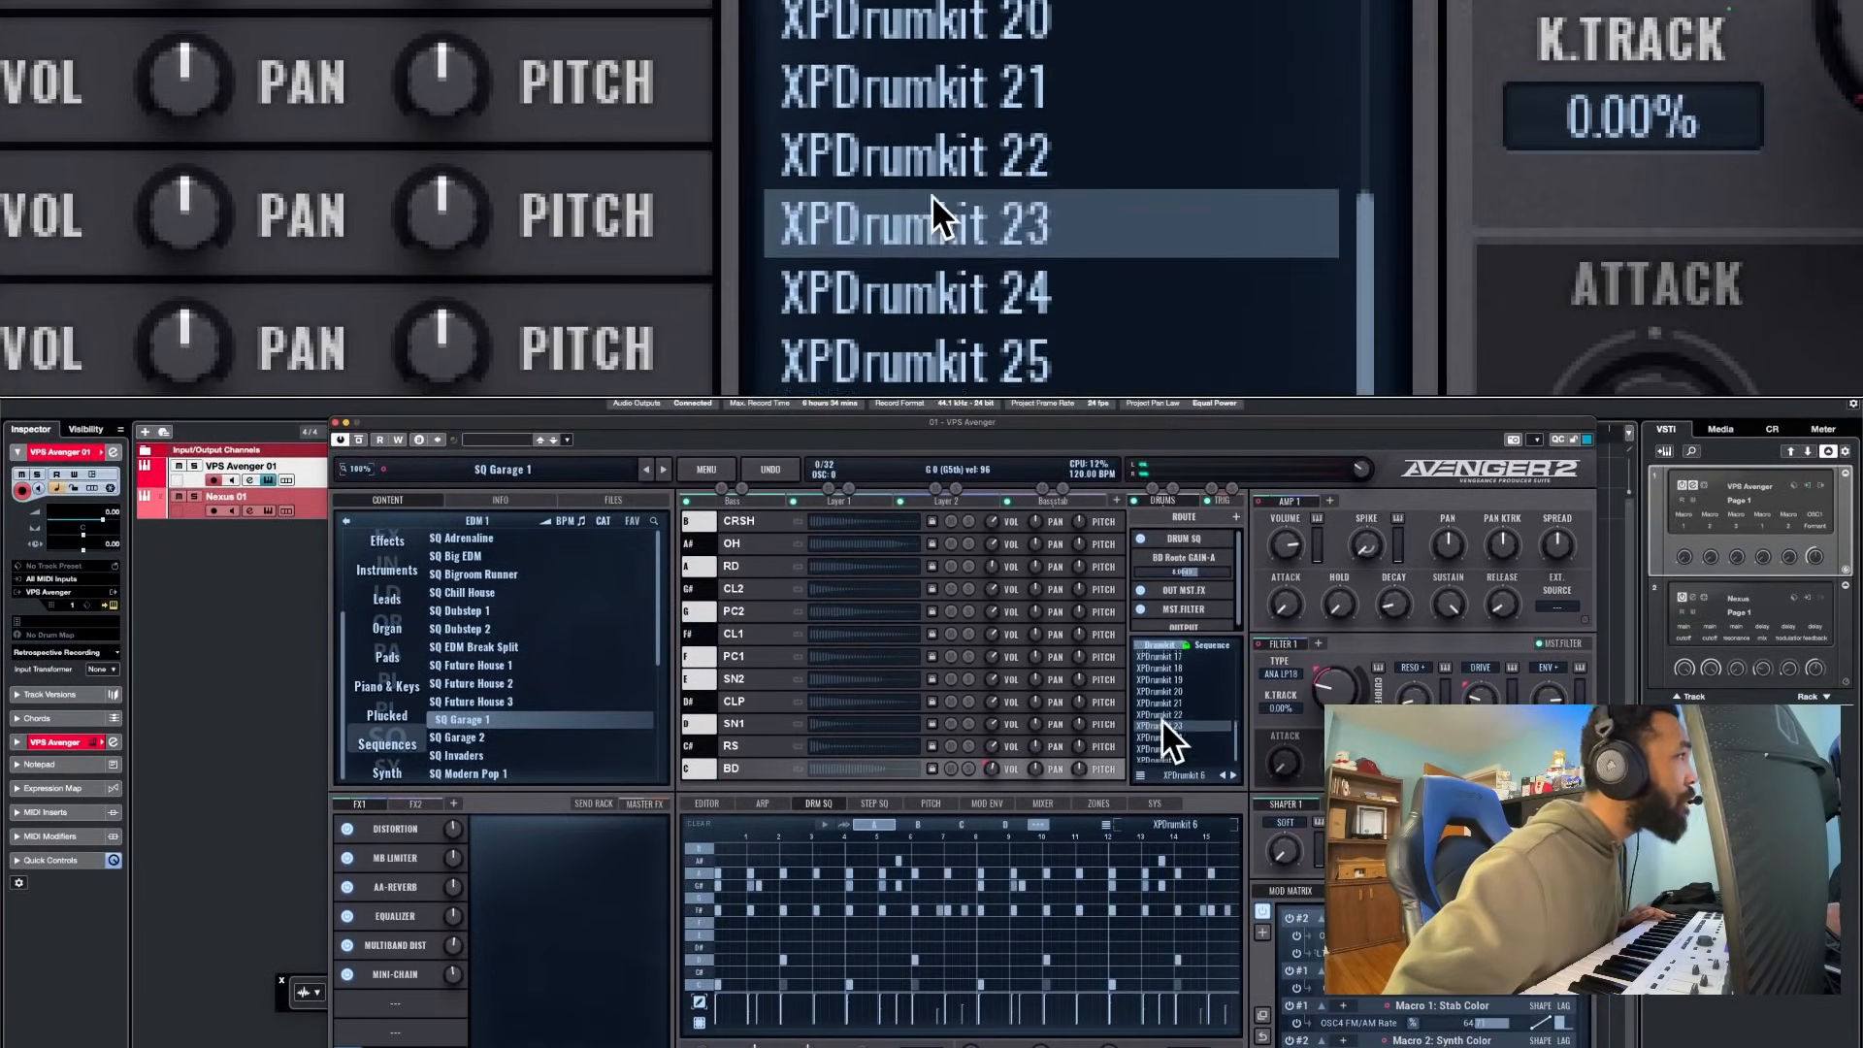
pyautogui.click(1162, 645)
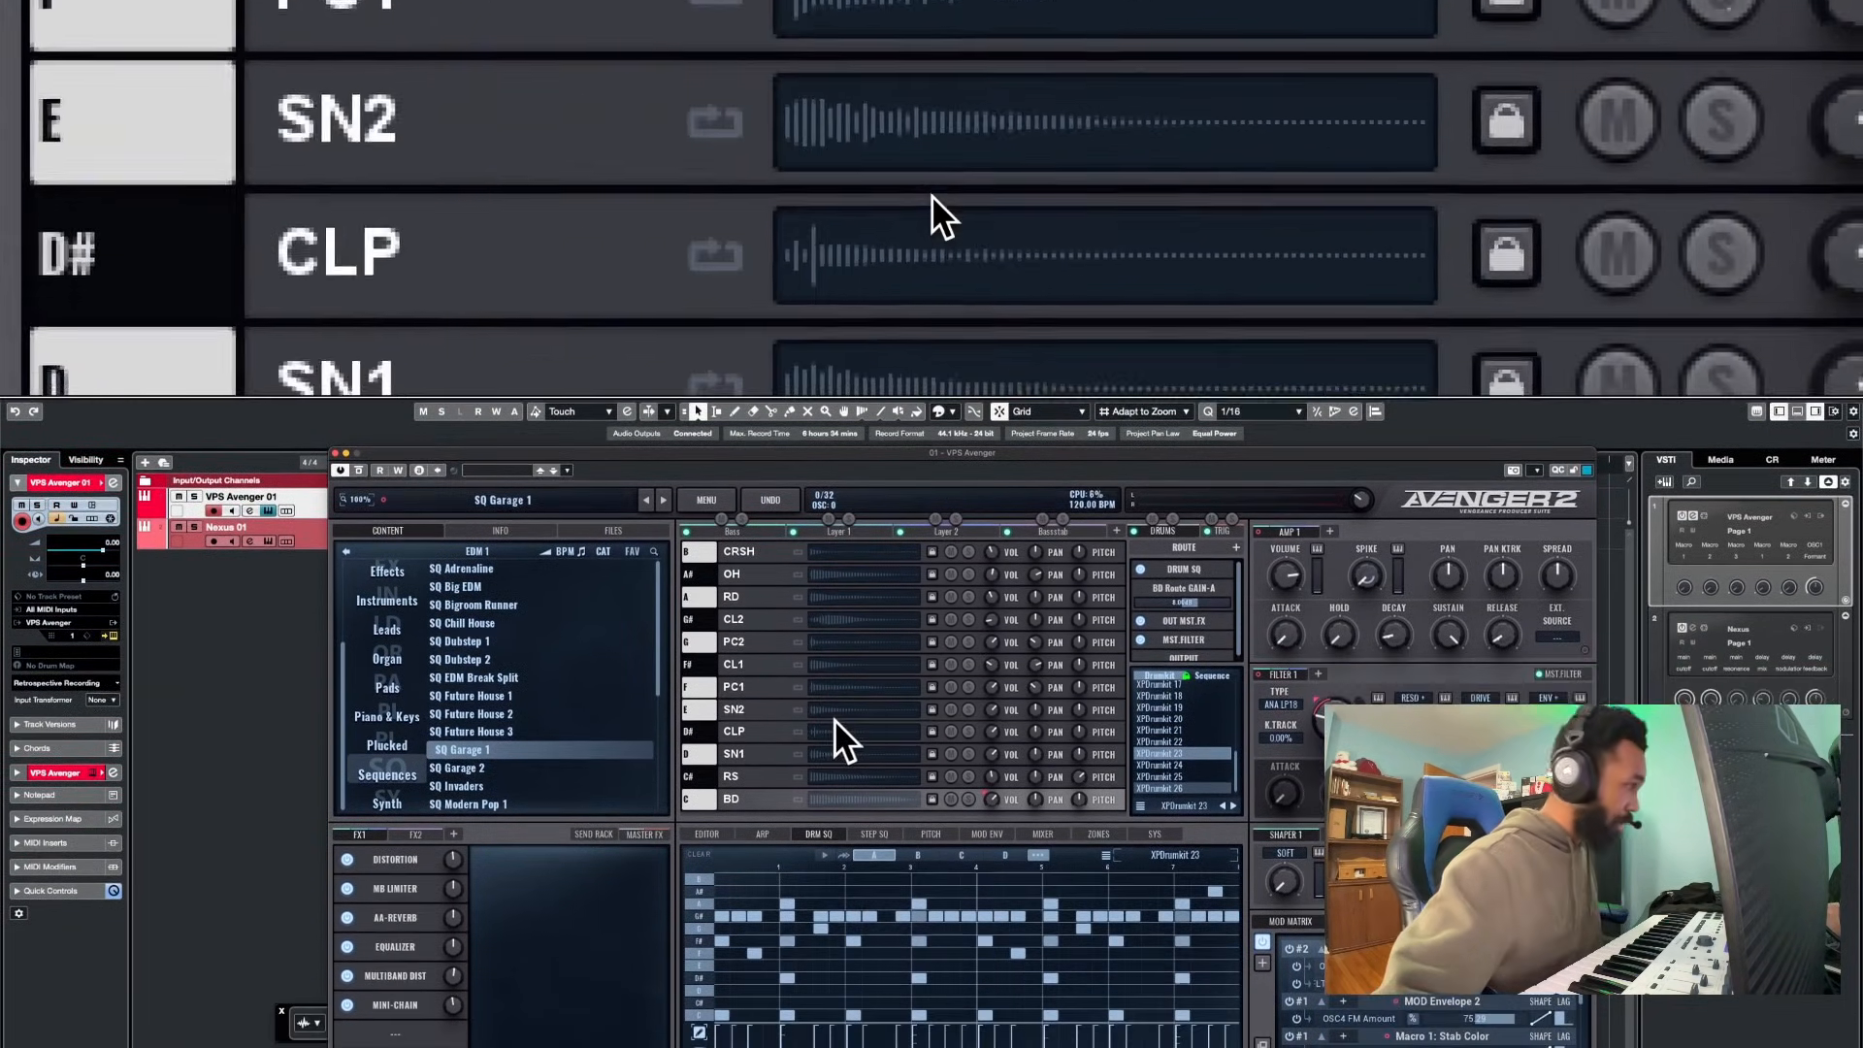
# Close the VPS Avenger window and select the VPS Avenger 01 track
pyautogui.press('super+w')
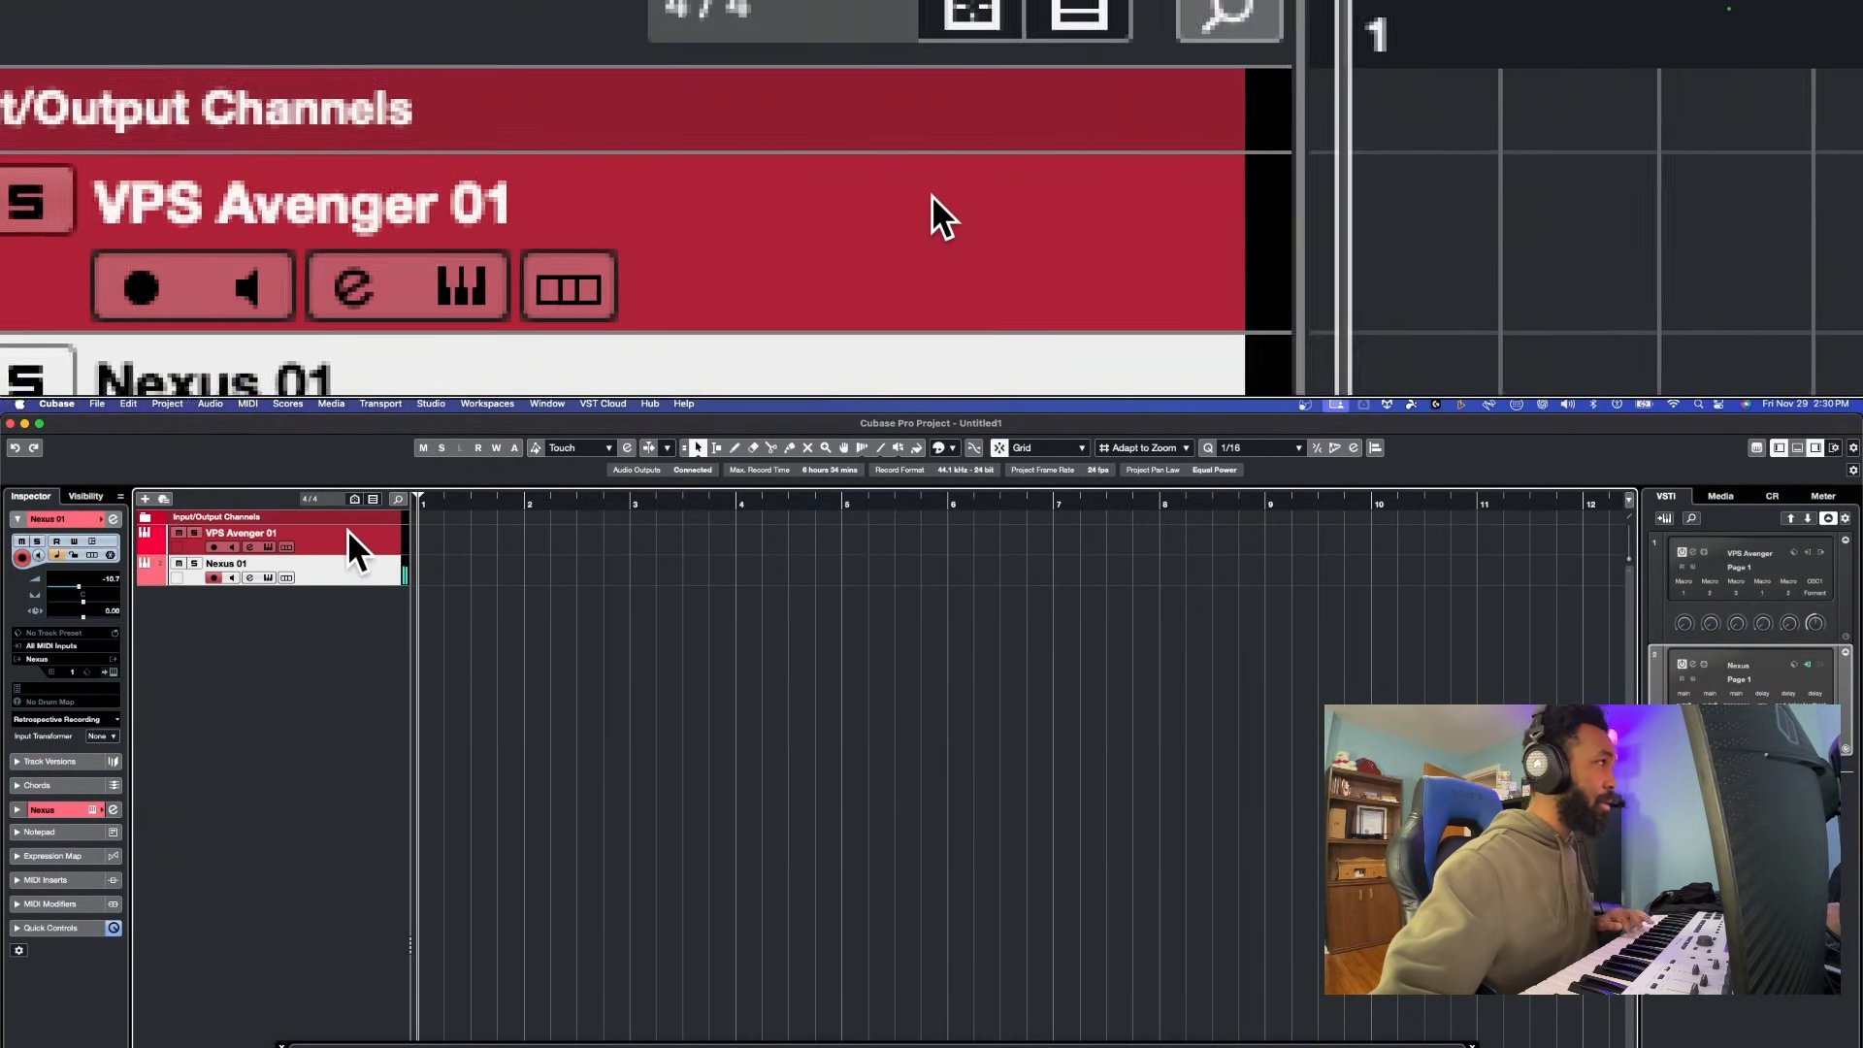
pyautogui.click(359, 534)
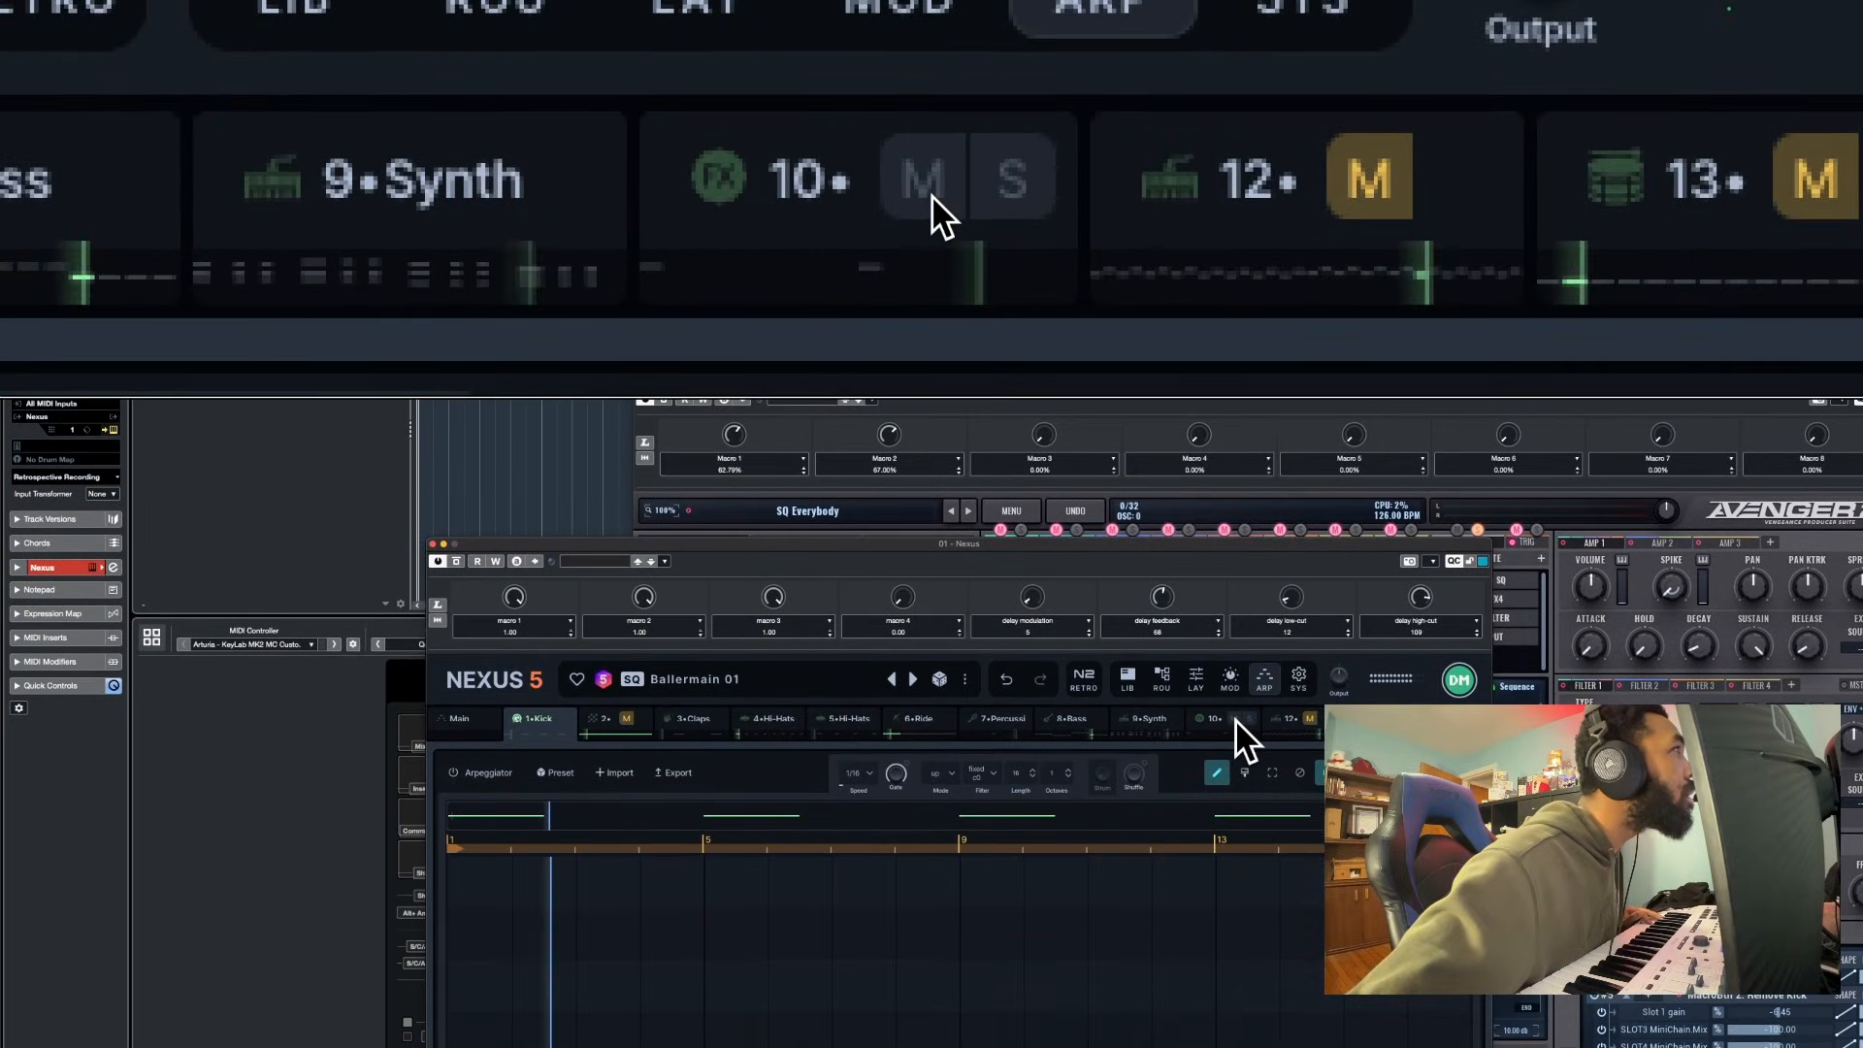
# Mute and unmute the 10 FX layer of the Ballermain 01 sequence twice to compare the sound
pyautogui.click(1234, 720)
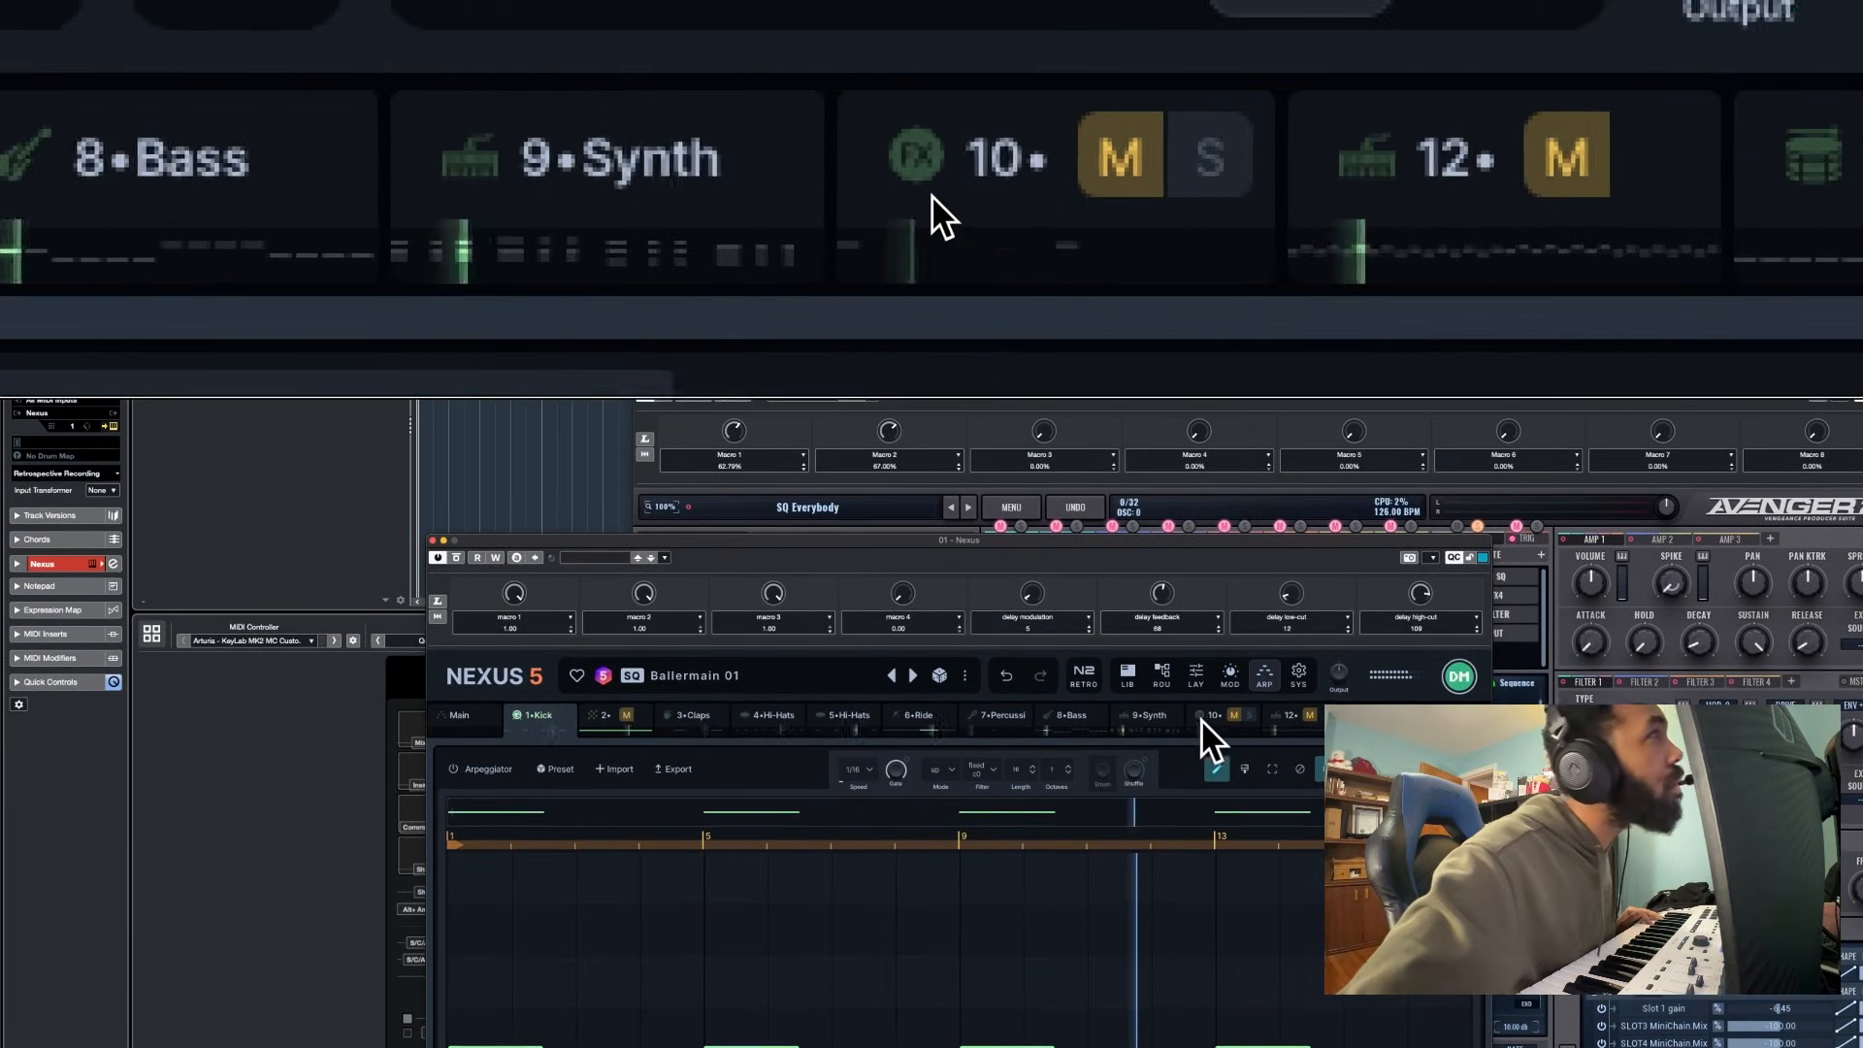
pyautogui.click(1233, 704)
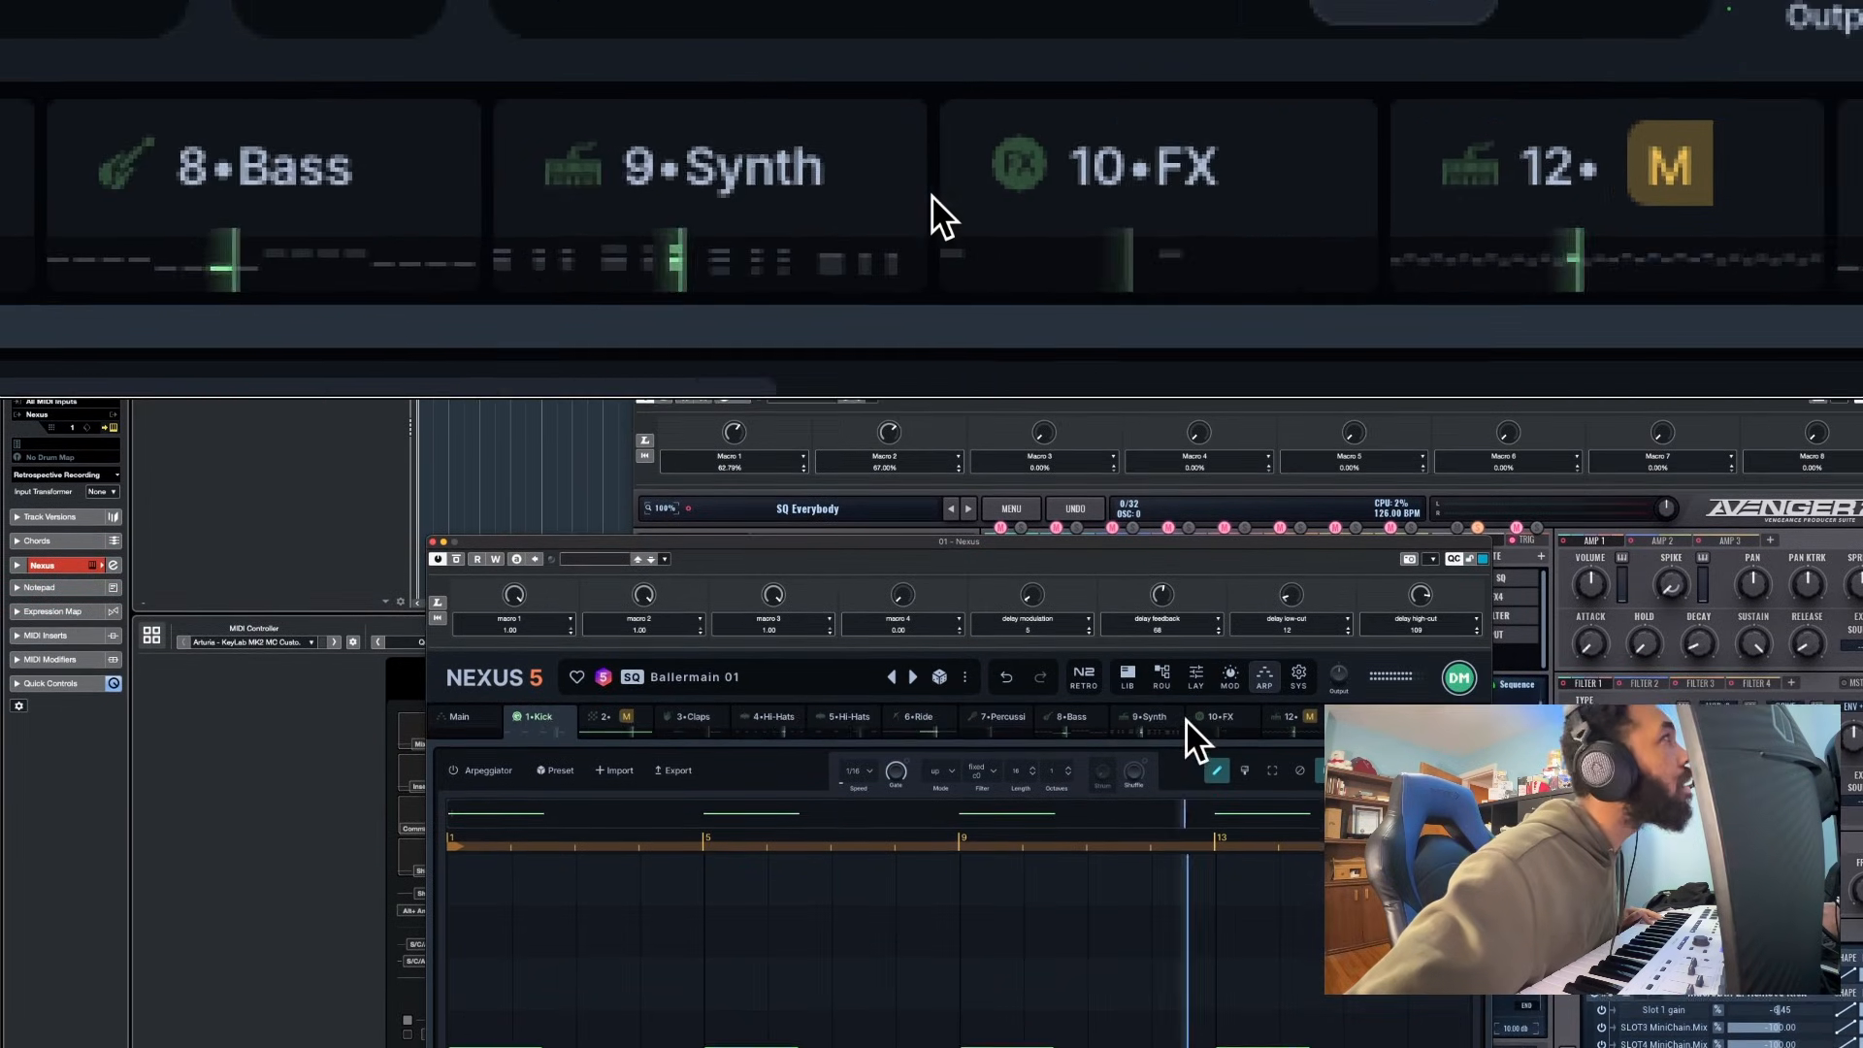
pyautogui.click(1232, 719)
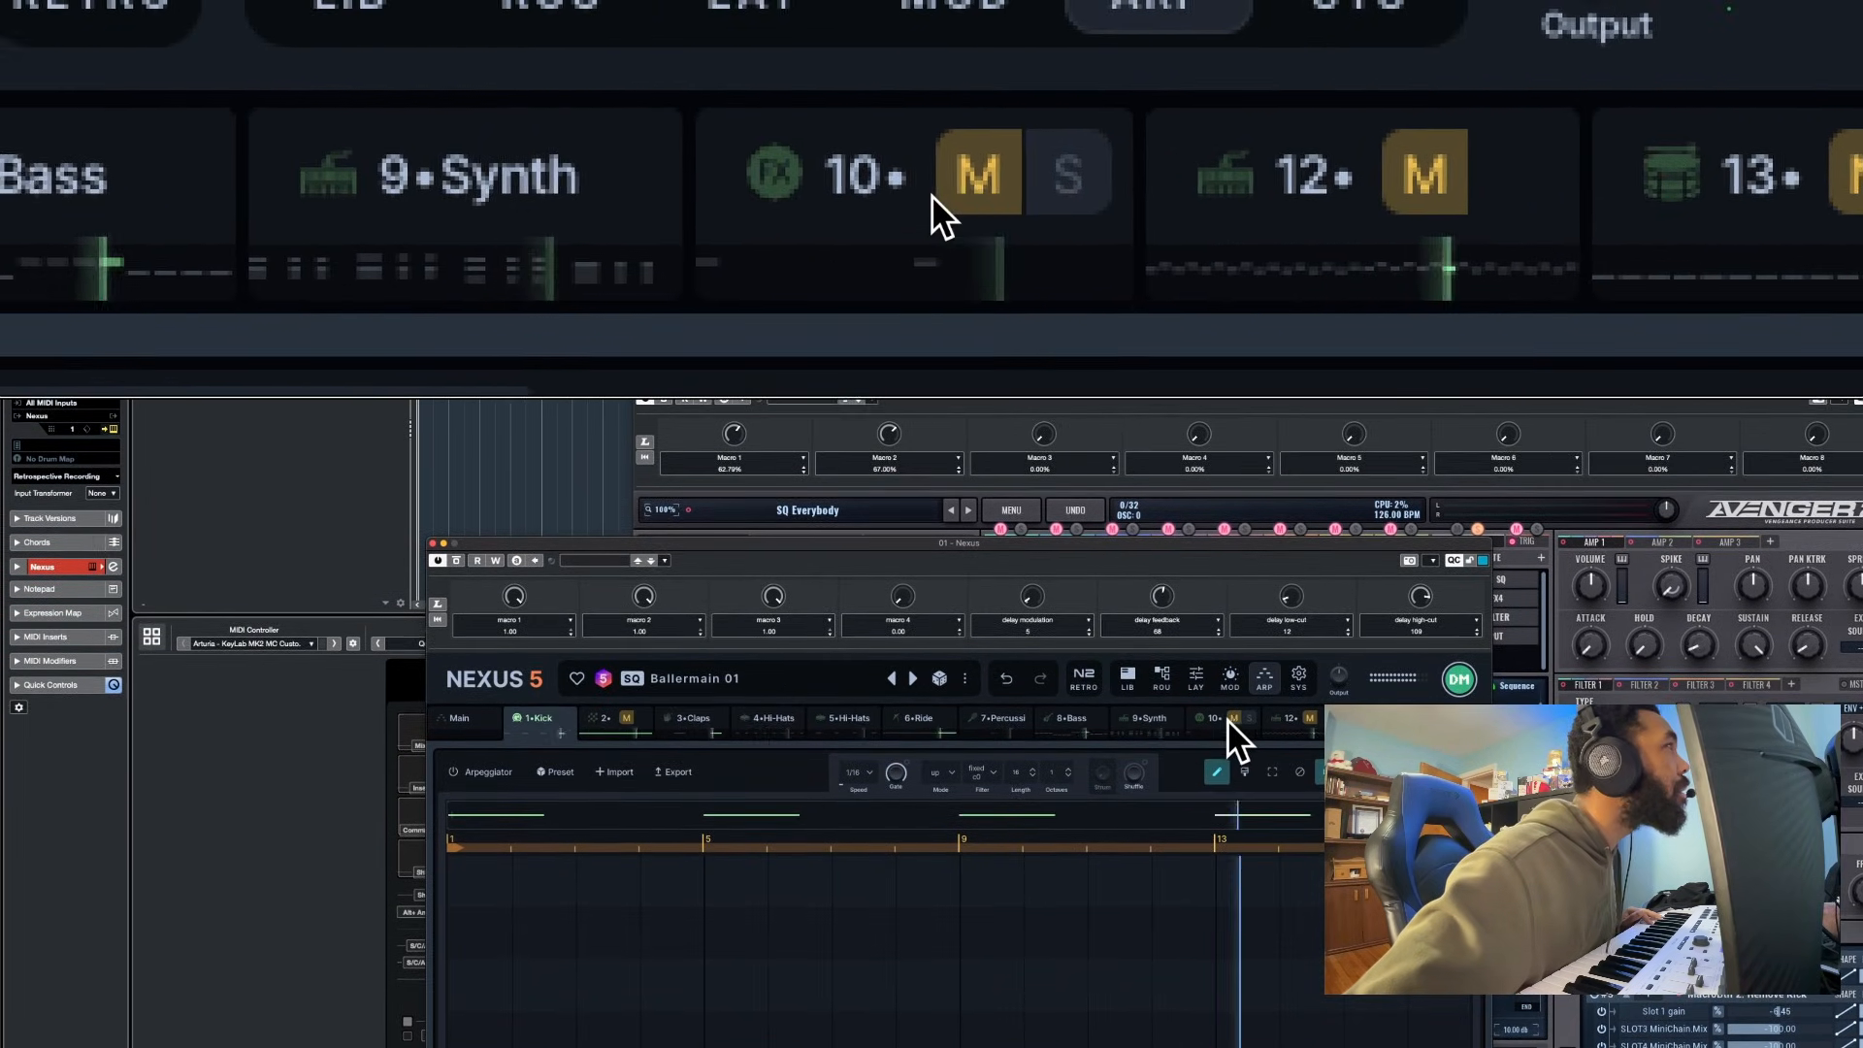
pyautogui.click(1227, 718)
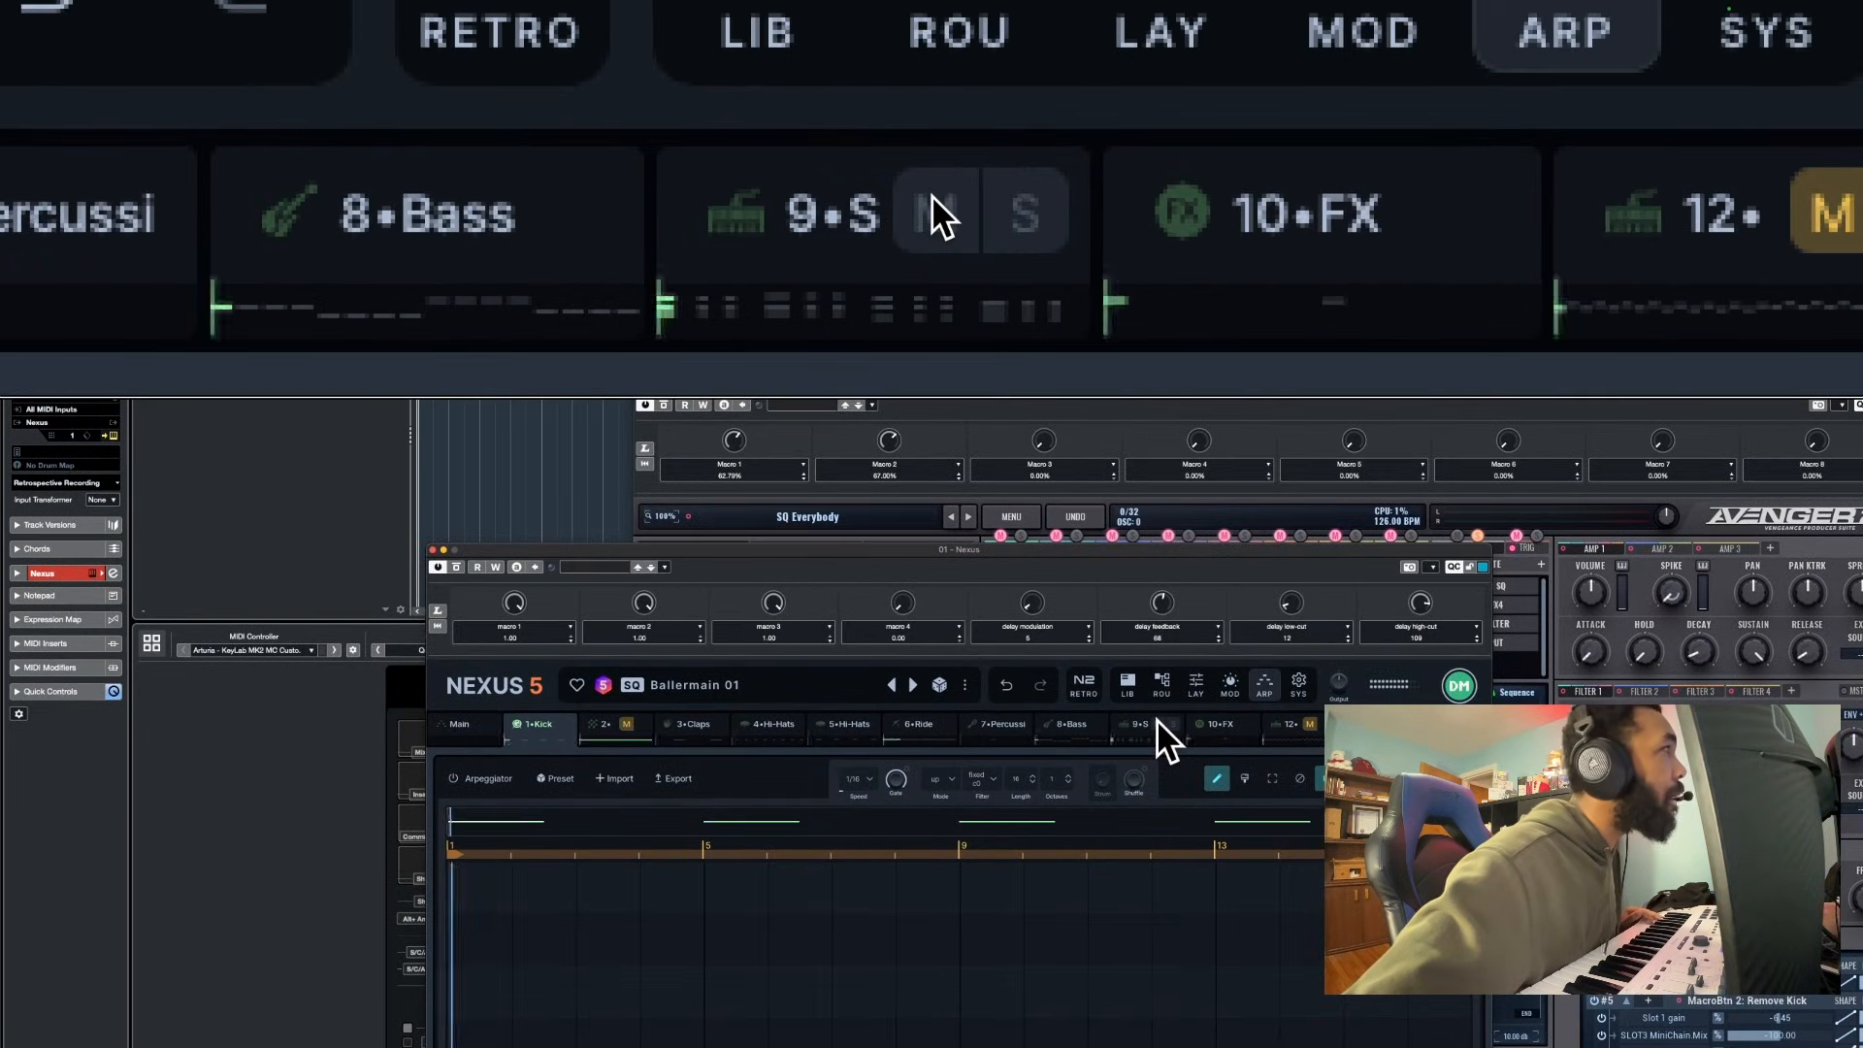
# Mute the 9 Synth, 8 Bass and 10 FX layers of the Ballermain 01 sequence
pyautogui.click(1156, 719)
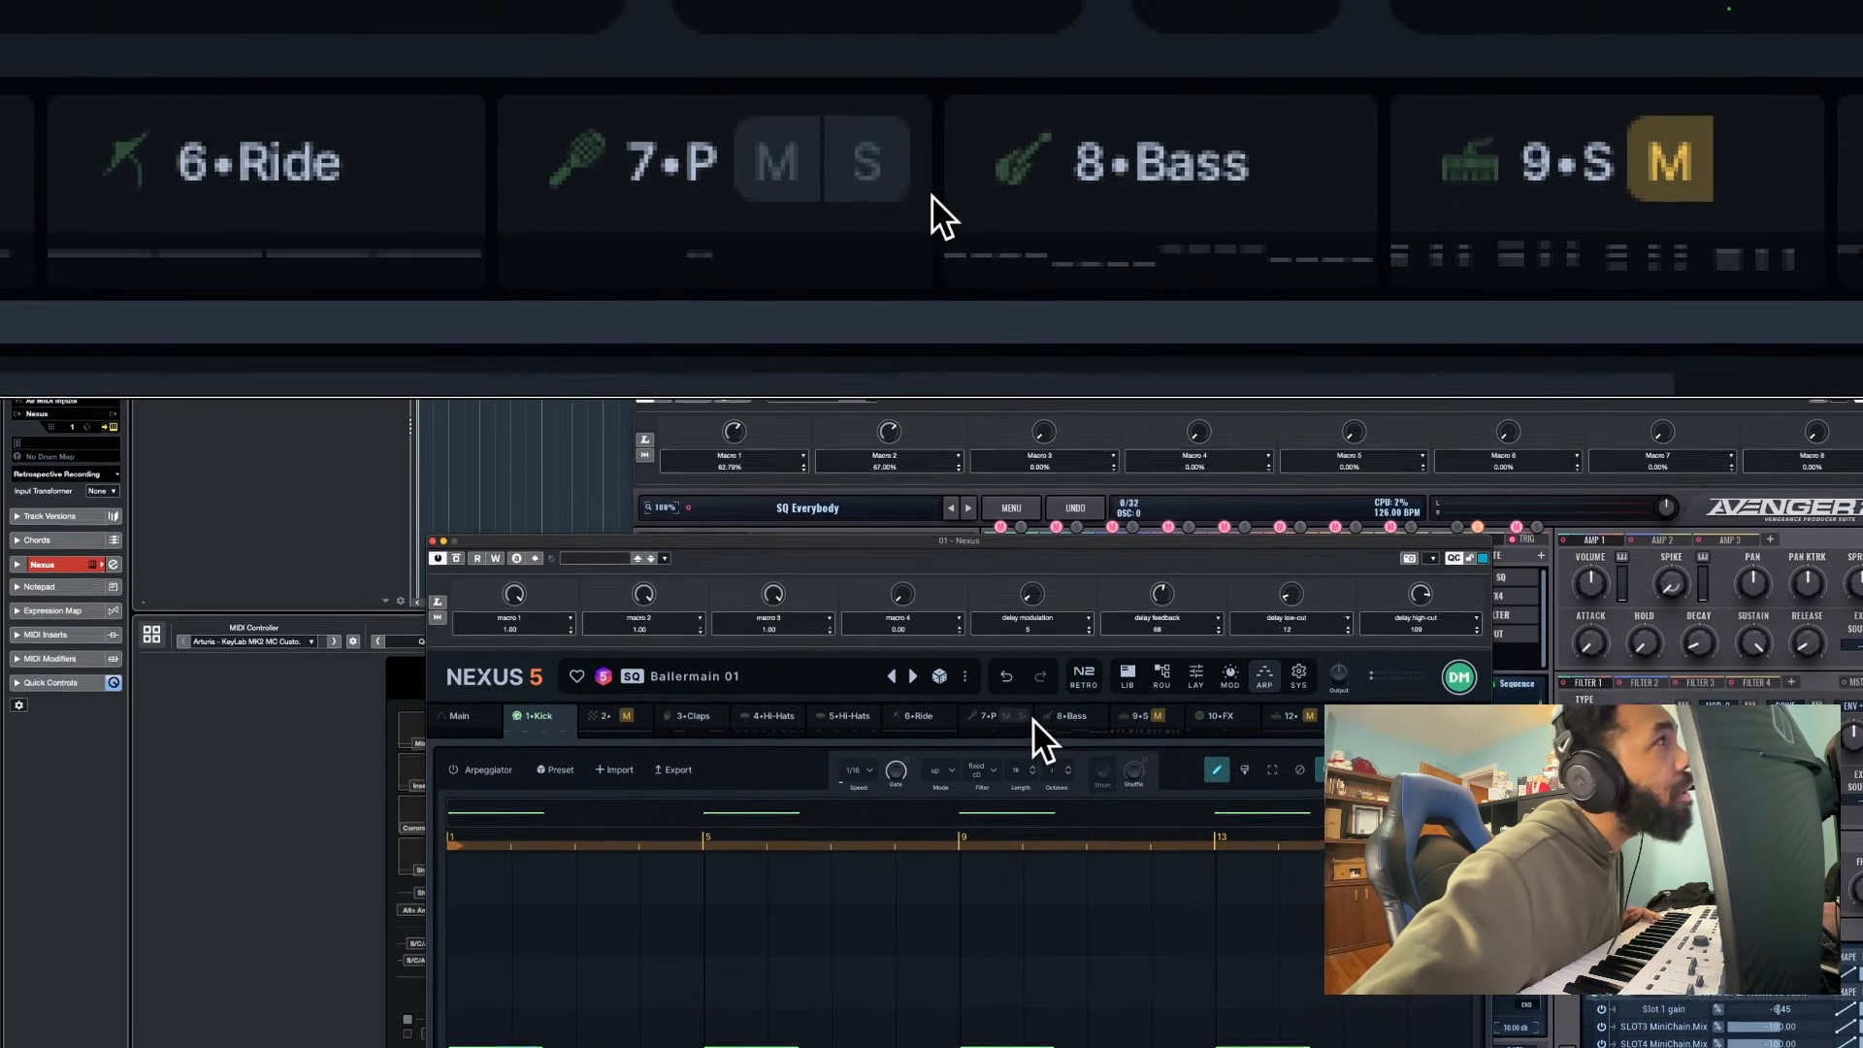
pyautogui.click(1080, 719)
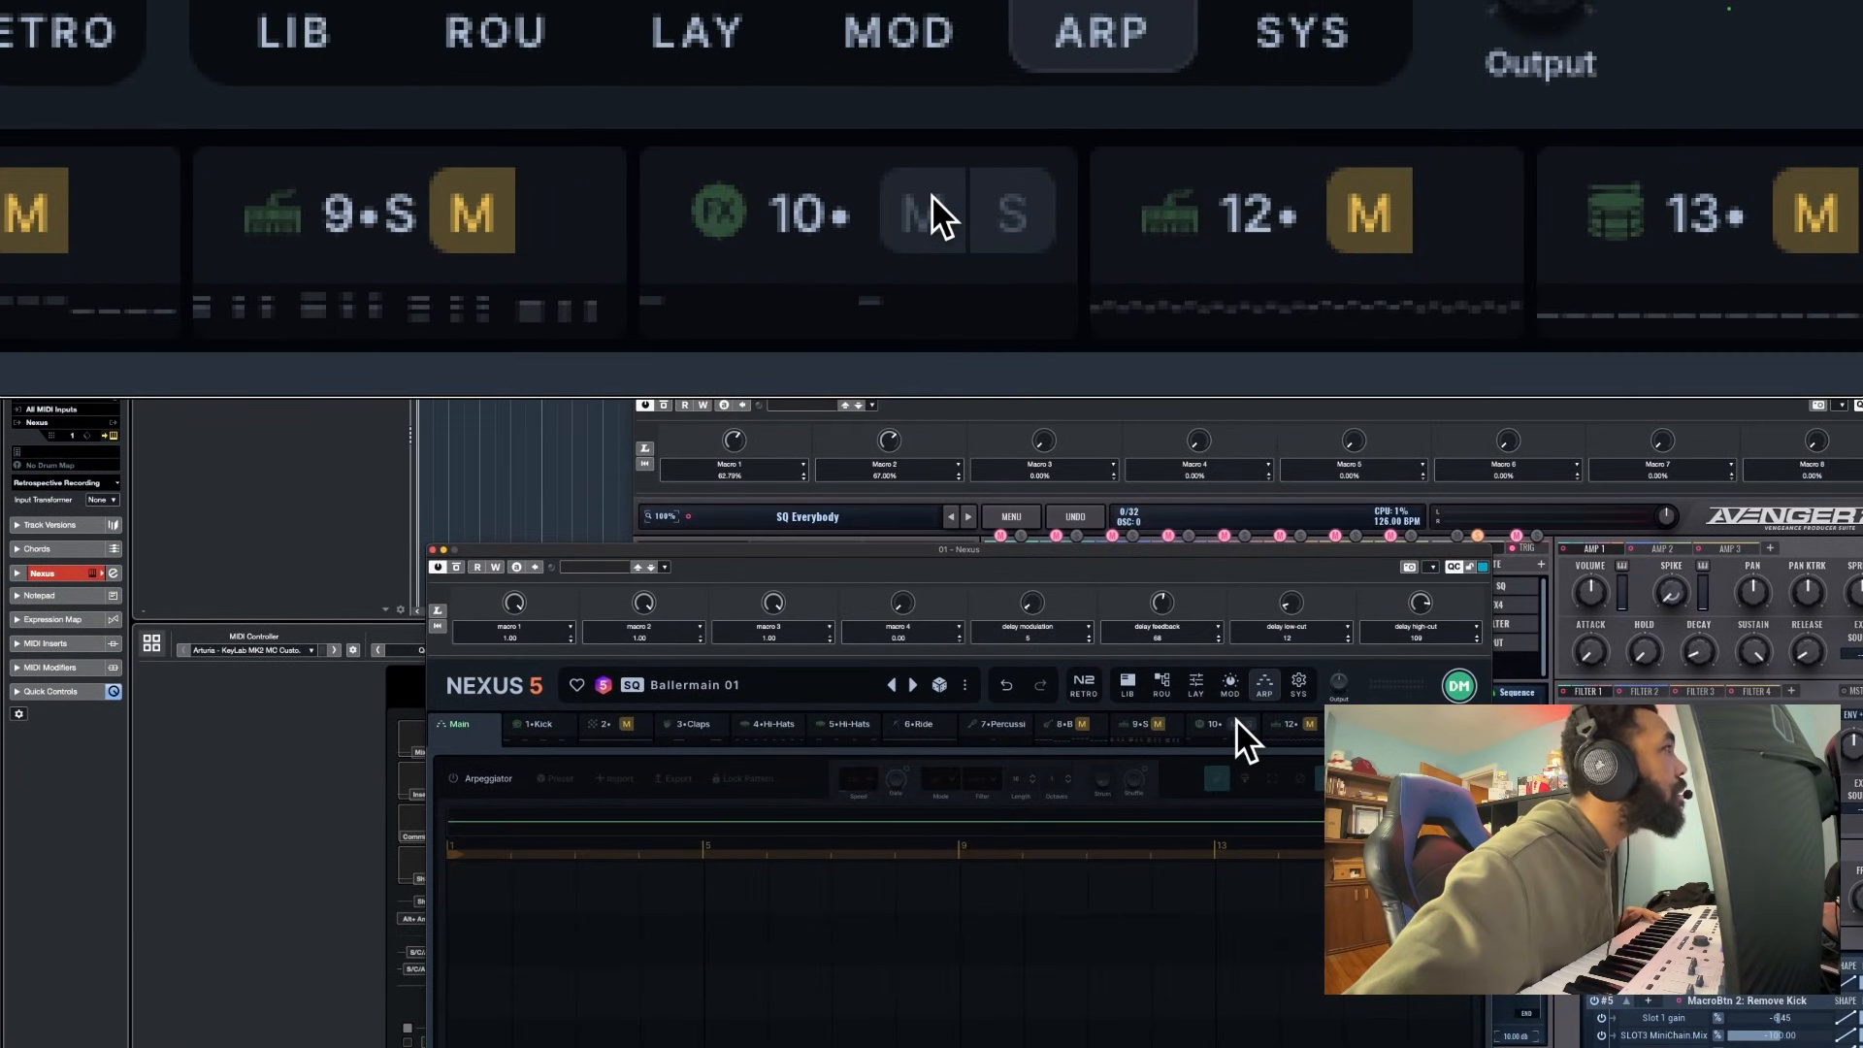
pyautogui.click(1237, 723)
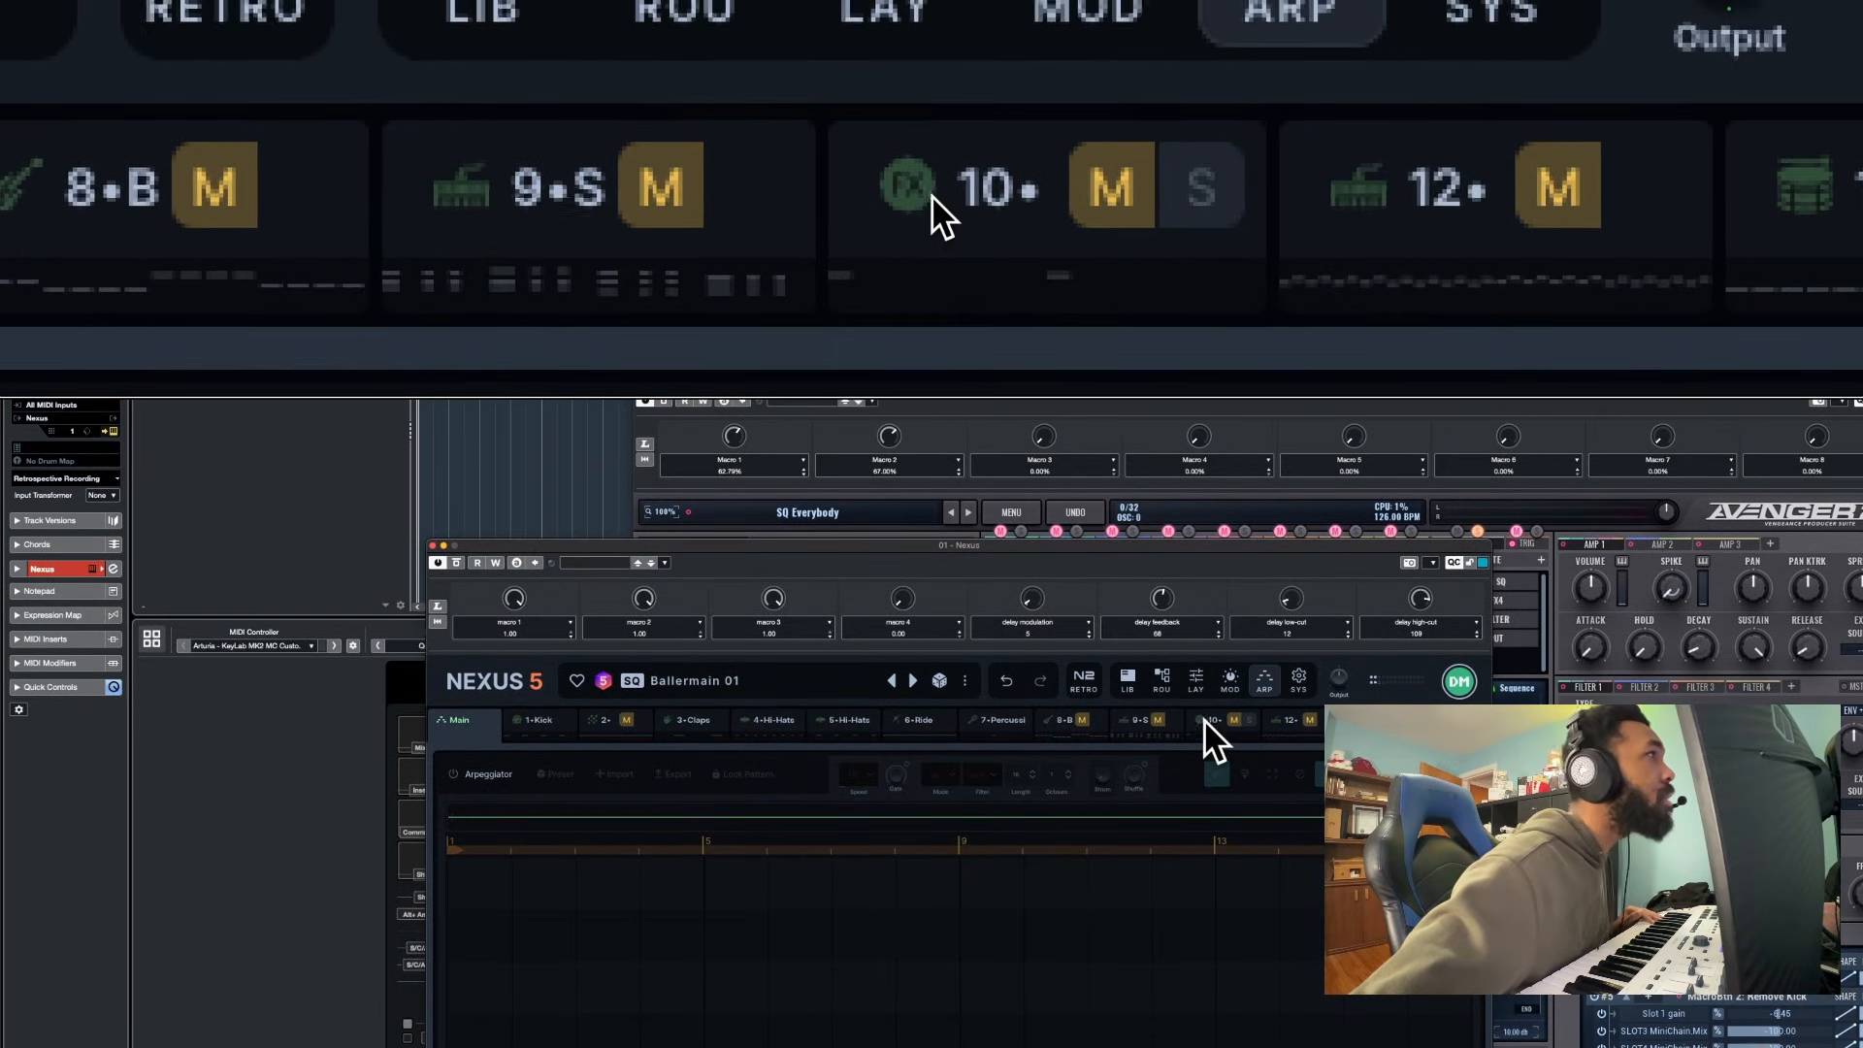
# Show the arpeggiator pattern of the 10 FX layer, then that of the 1 Kick layer, and select its first note
pyautogui.click(1214, 720)
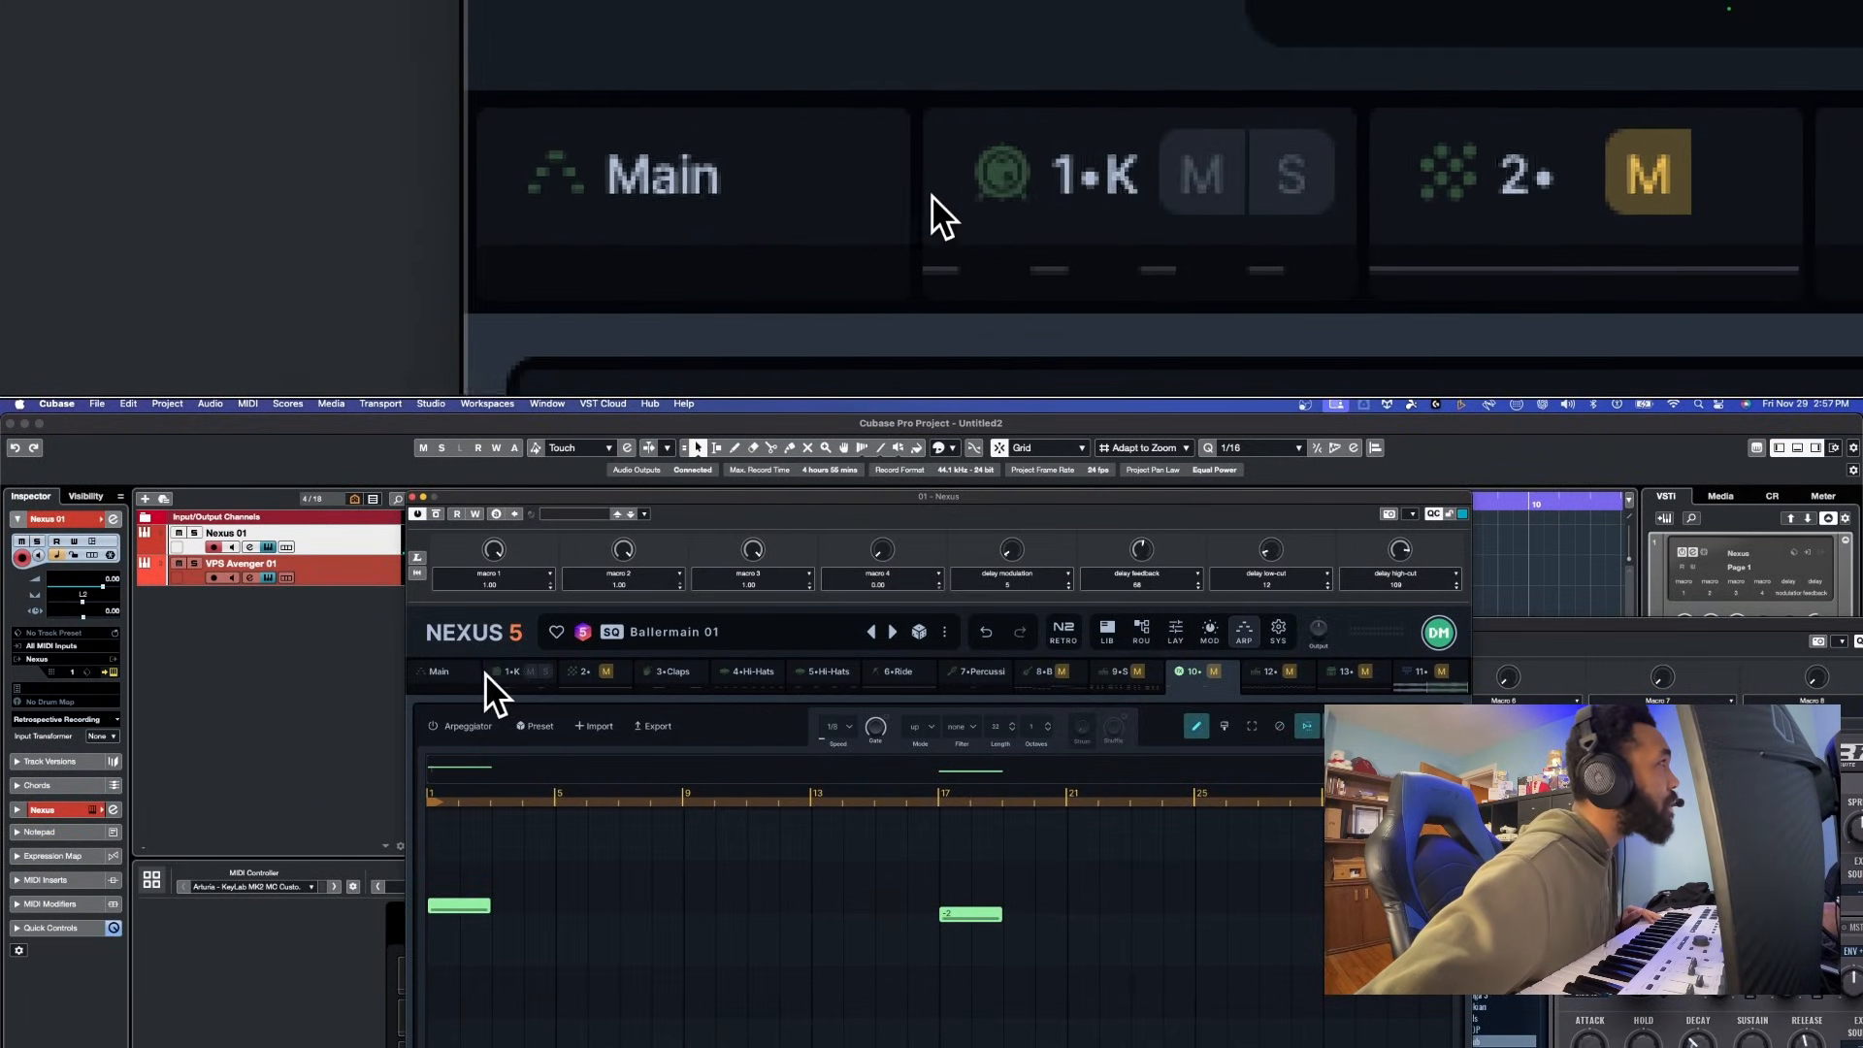
pyautogui.click(516, 671)
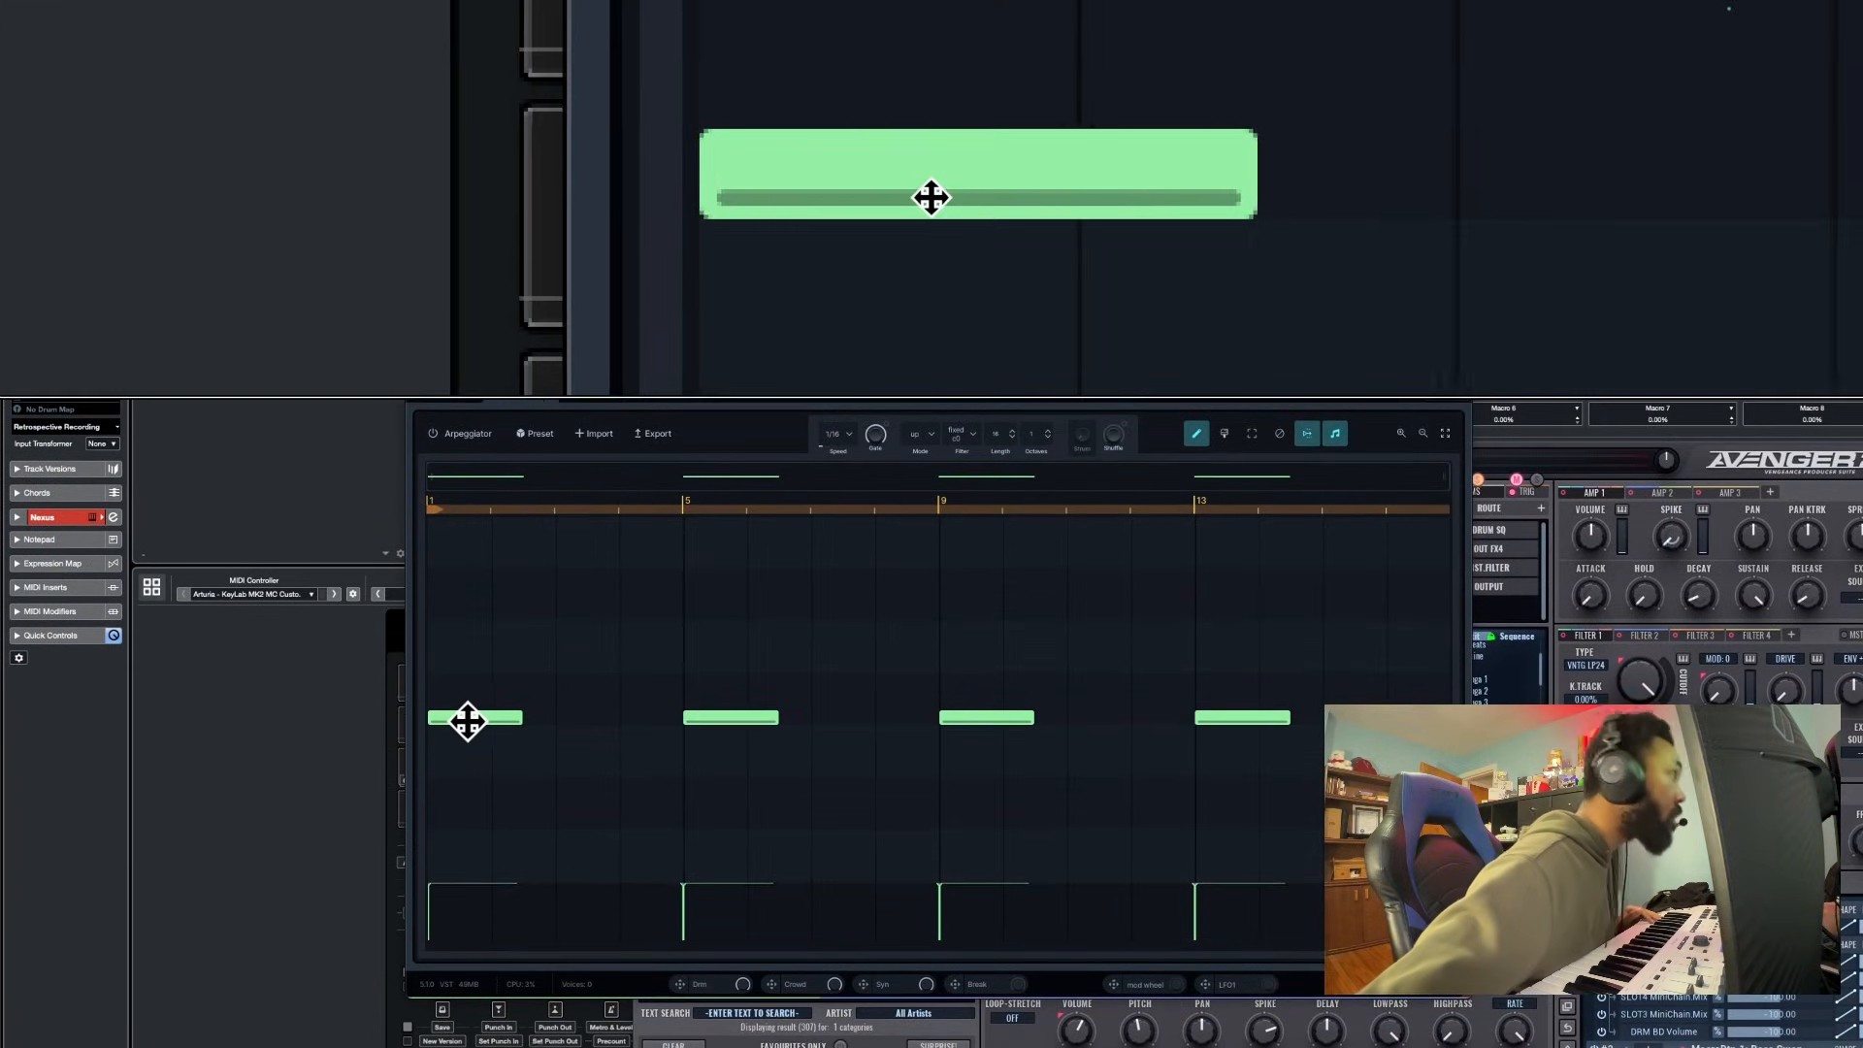
pyautogui.click(470, 719)
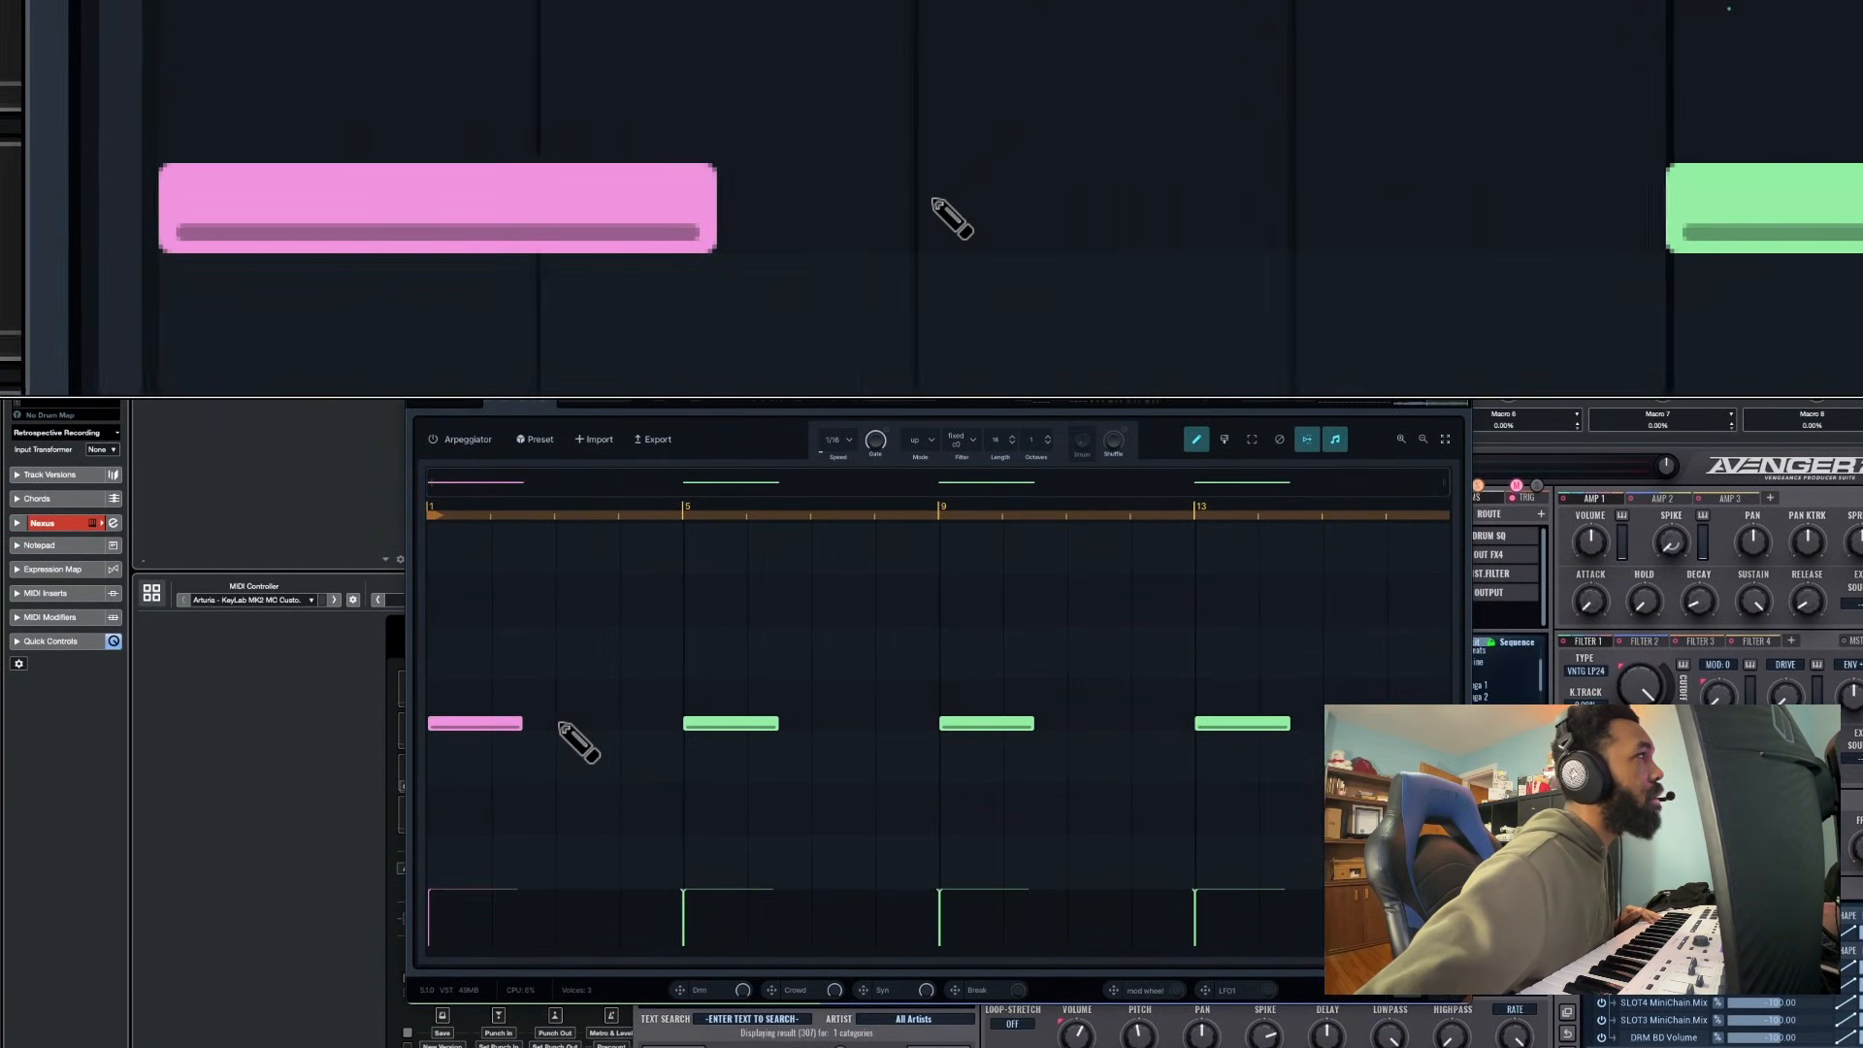
# Clear the note selection in the 1 Kick arpeggiator pattern and show that layer's filter, envelope and Layer Matrix settings
pyautogui.click(582, 720)
pyautogui.click(582, 720)
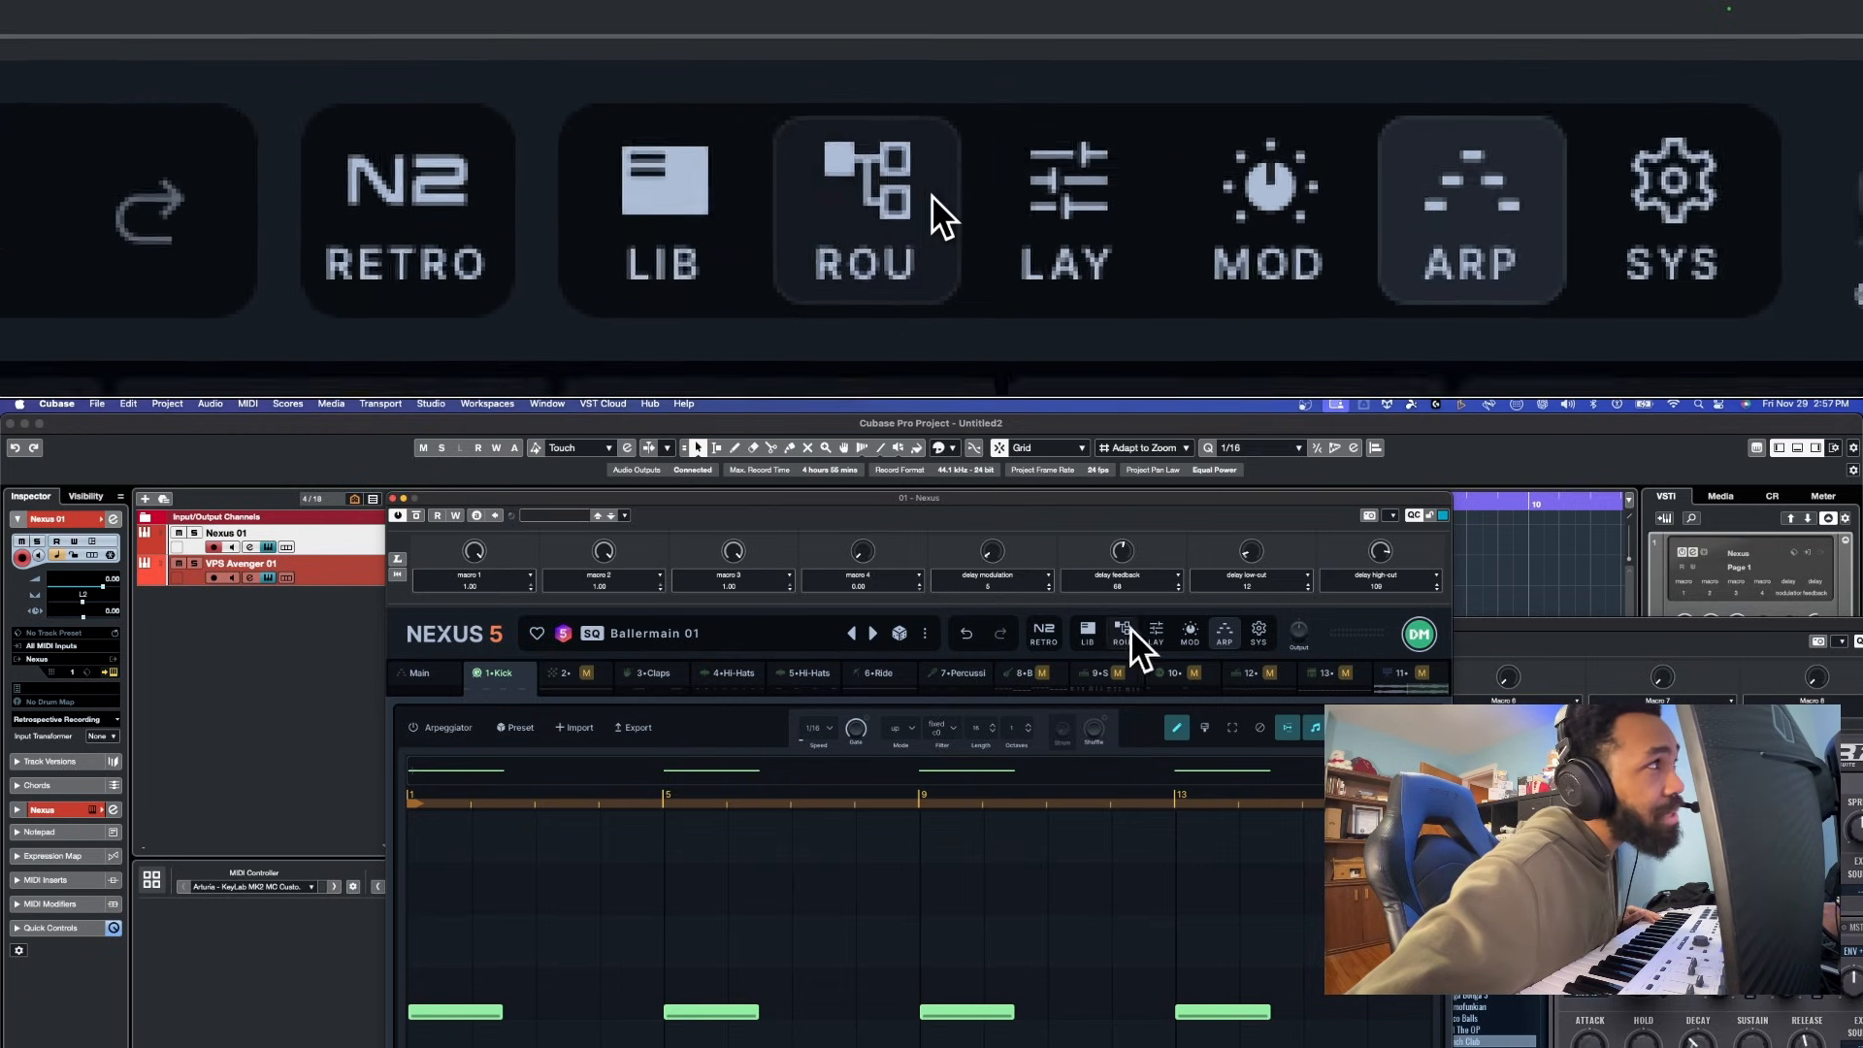
pyautogui.click(1158, 629)
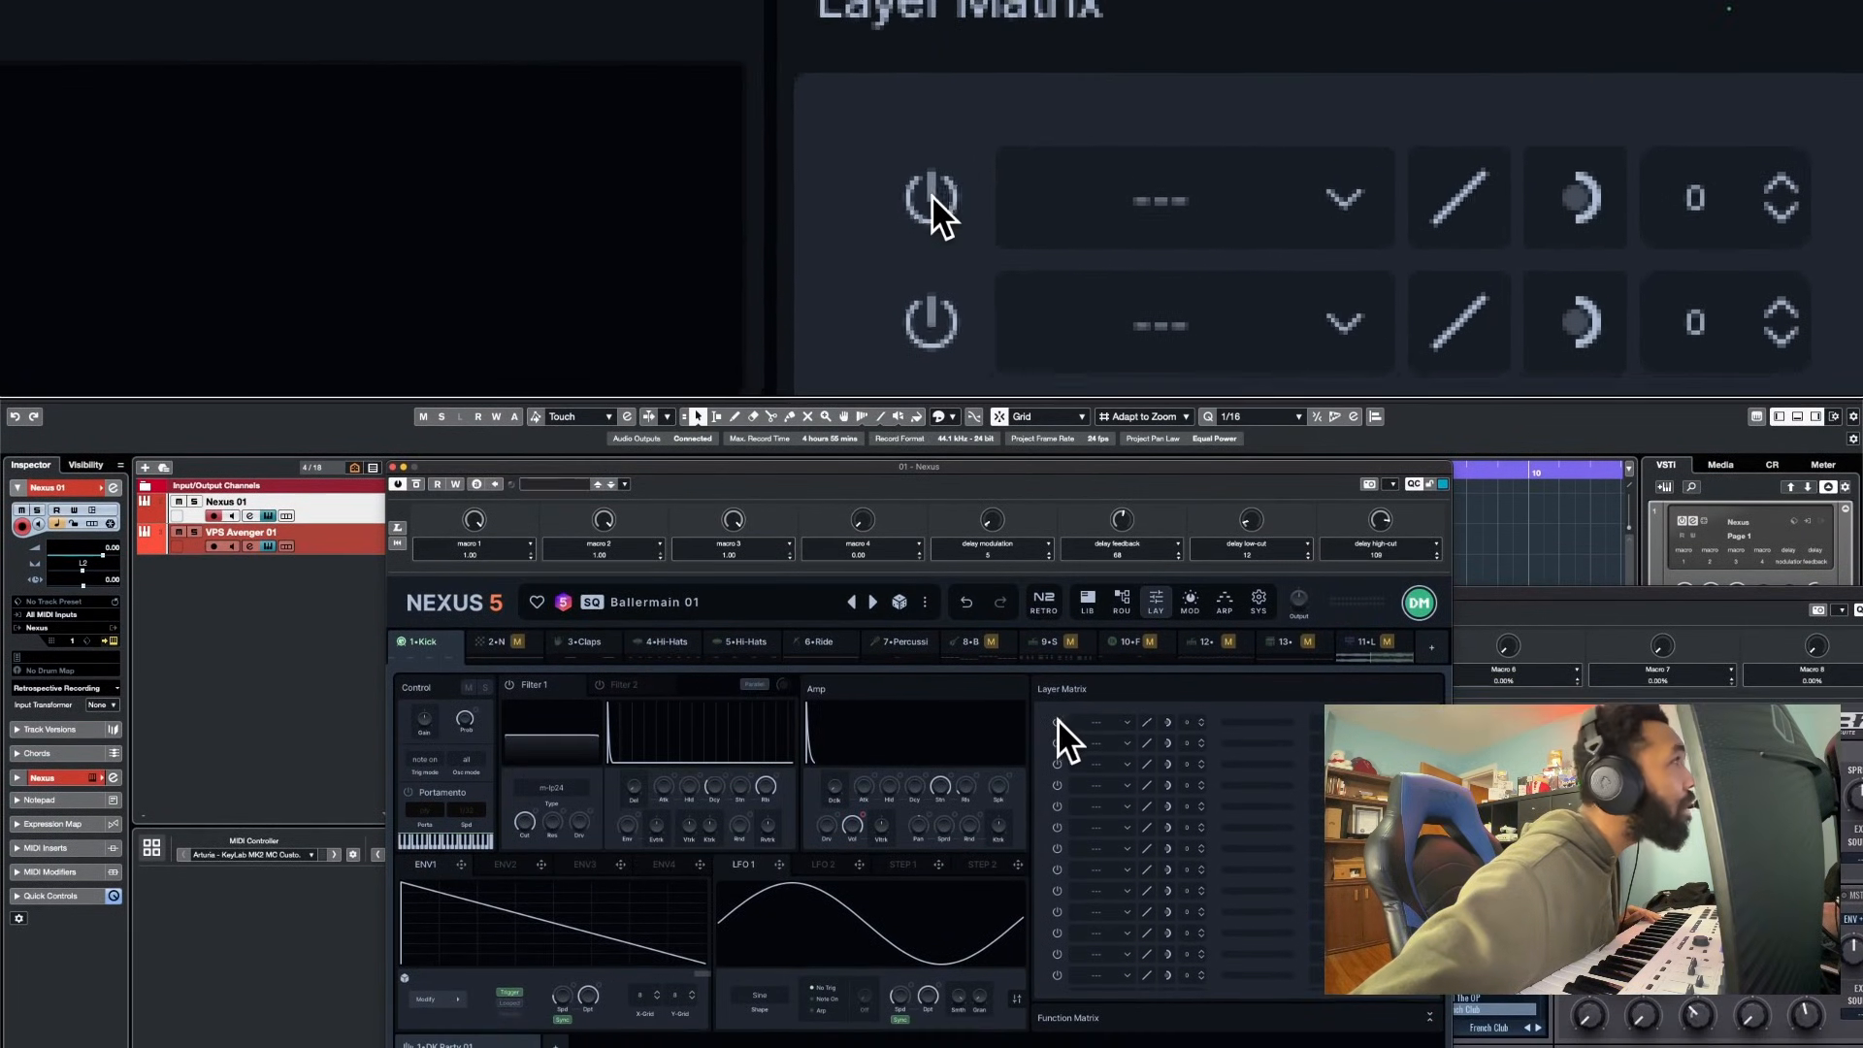
pyautogui.click(1057, 733)
pyautogui.click(1058, 719)
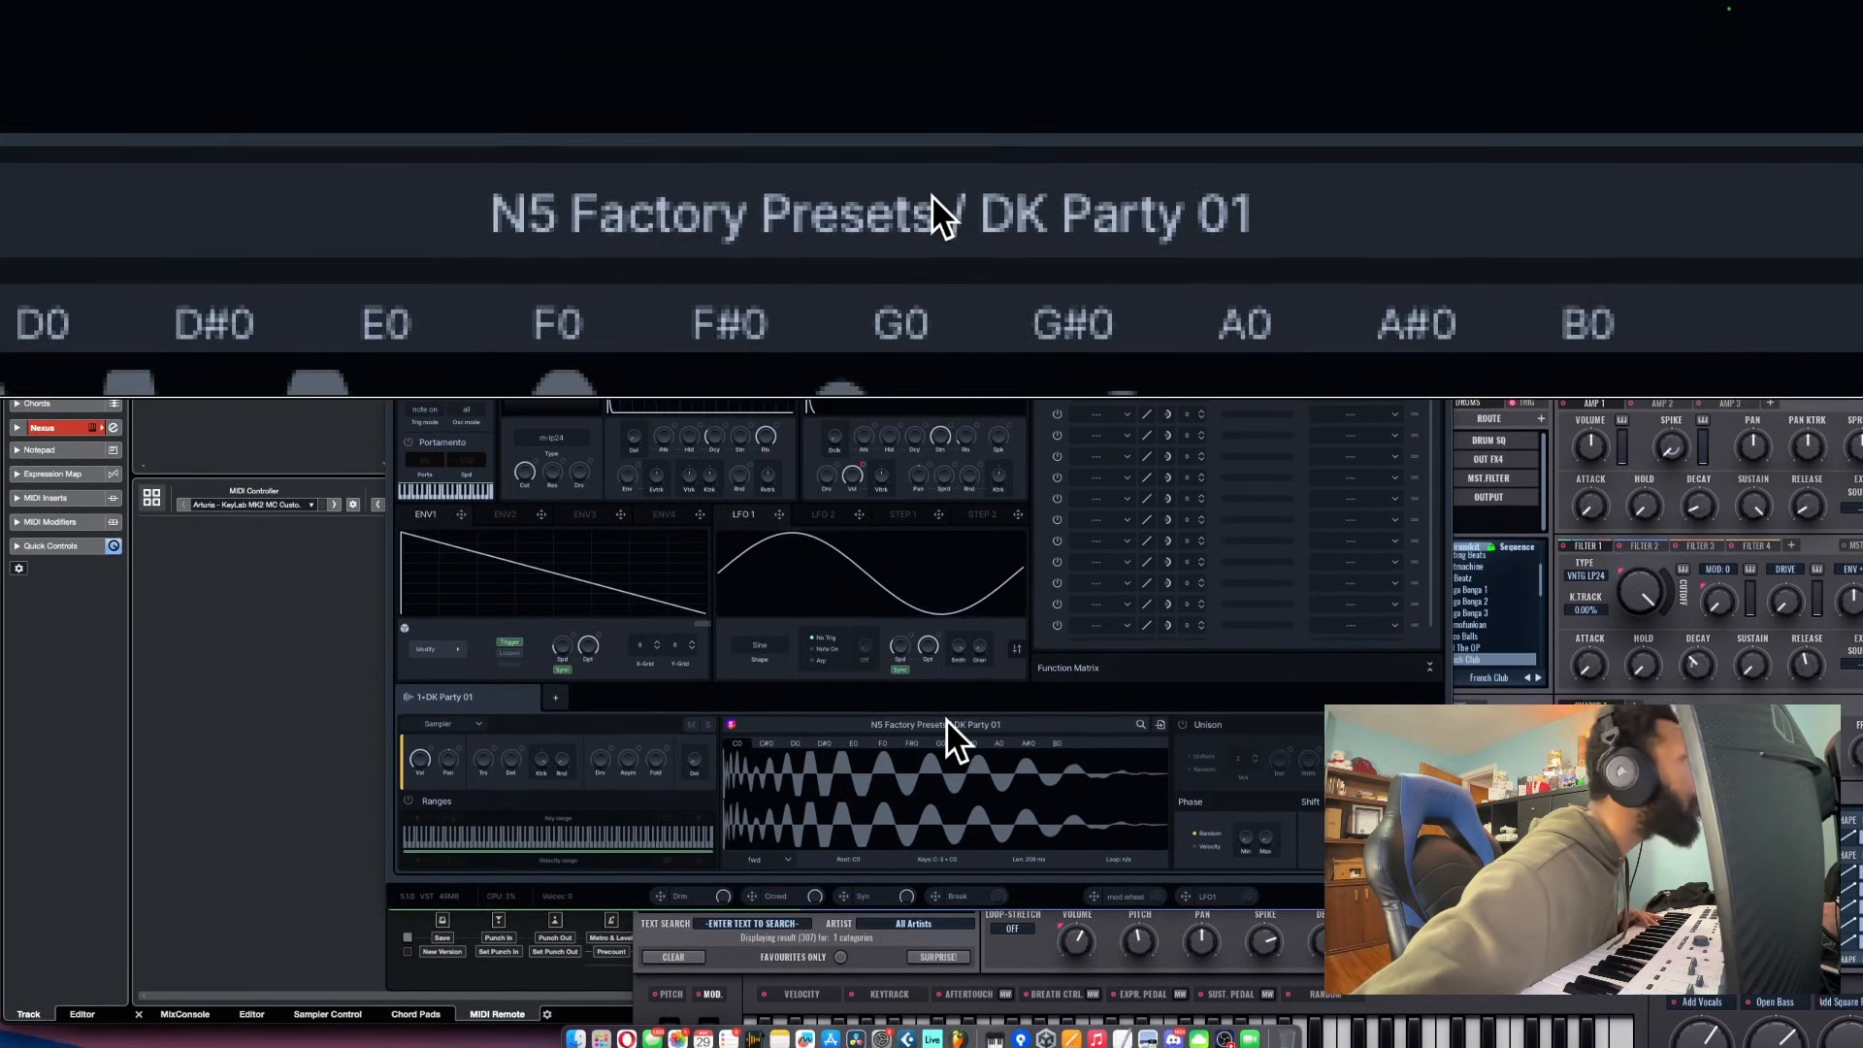
# Open the sample browser for the 1 Kick layer and load +SUS Wood Perc 2RR from ROM Extension 3
pyautogui.click(946, 741)
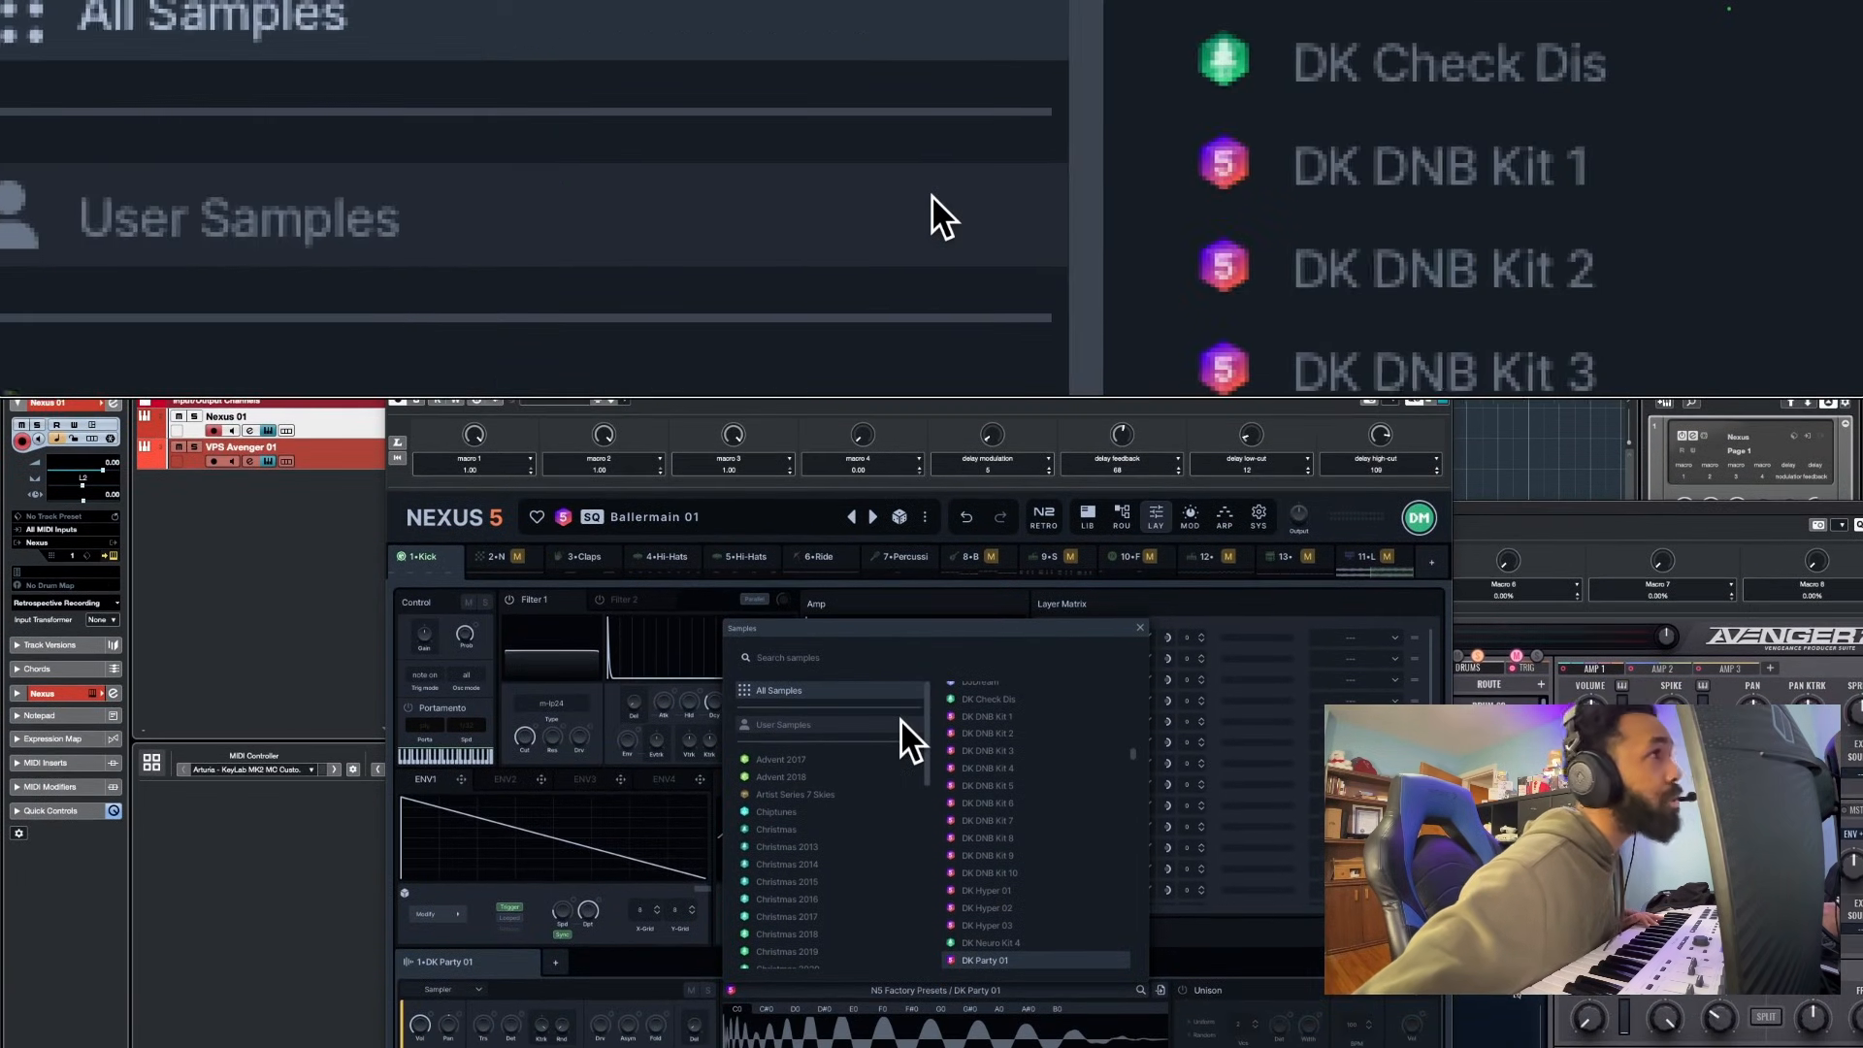
pyautogui.click(894, 719)
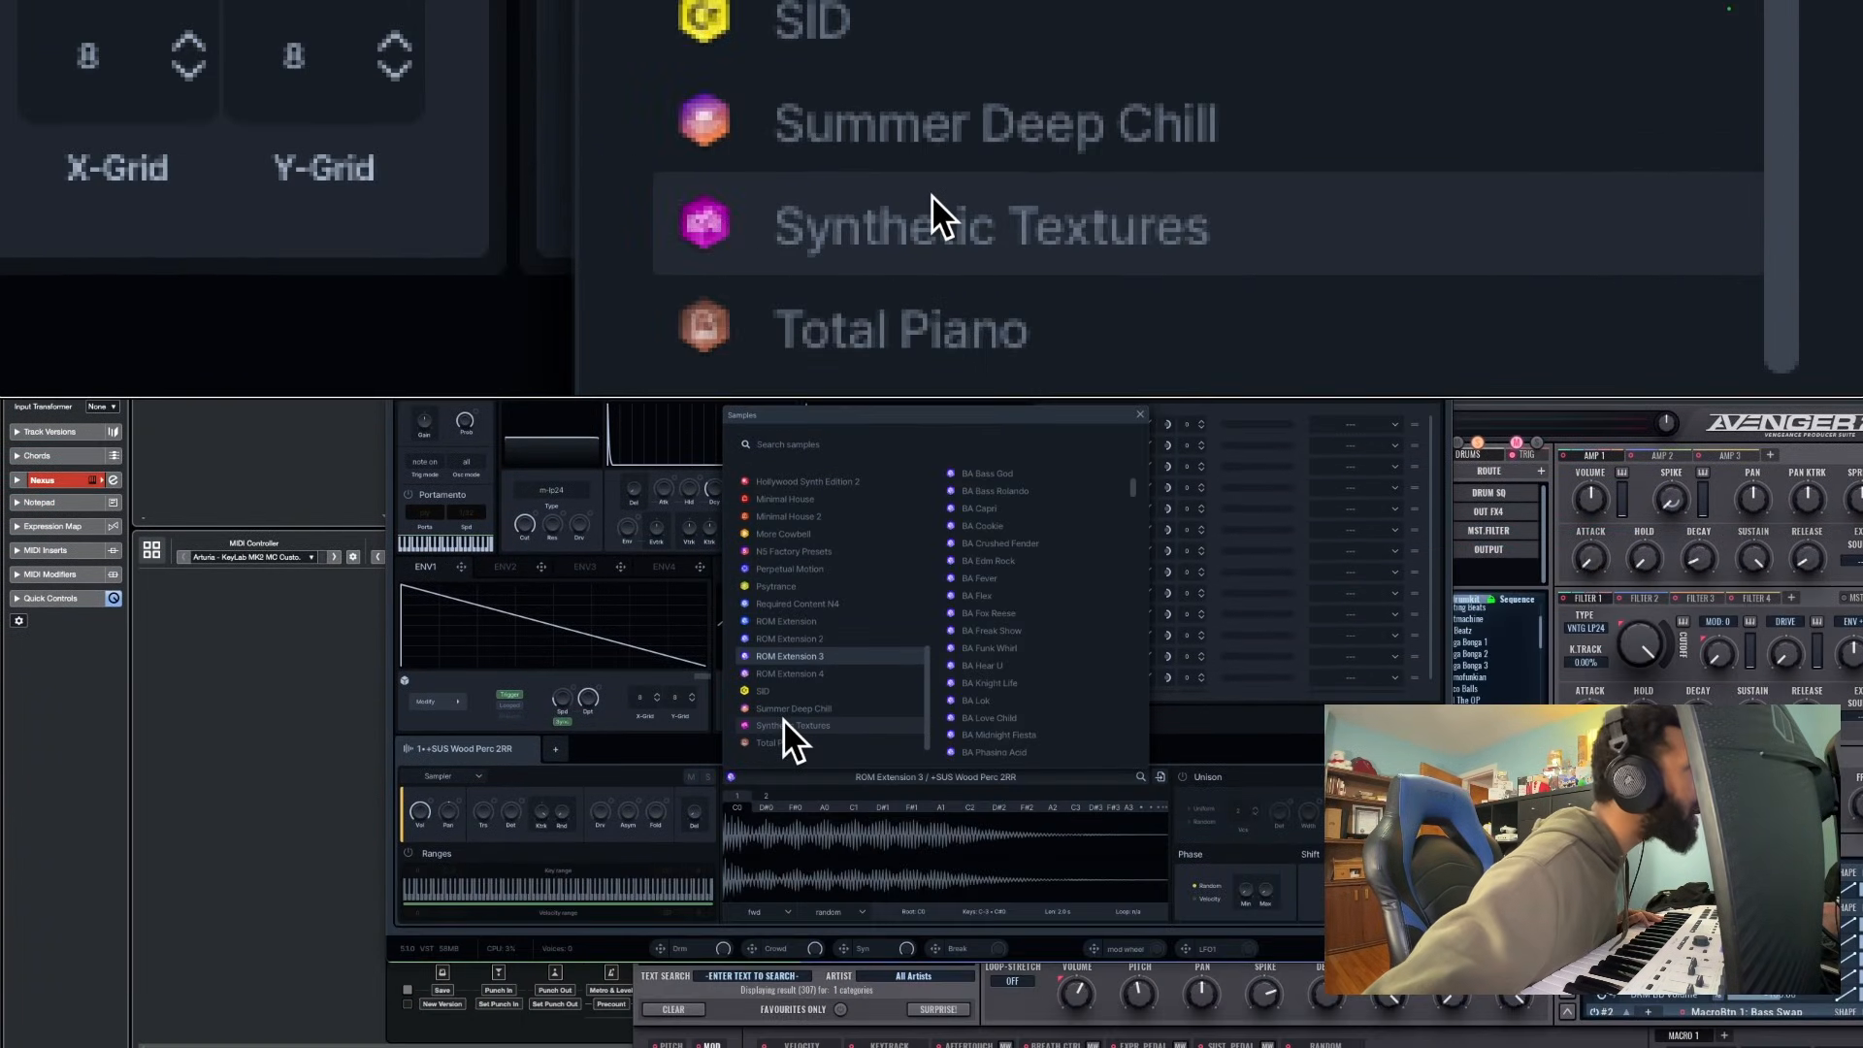
pyautogui.scroll(-1, 783, 719)
pyautogui.scroll(3, 783, 719)
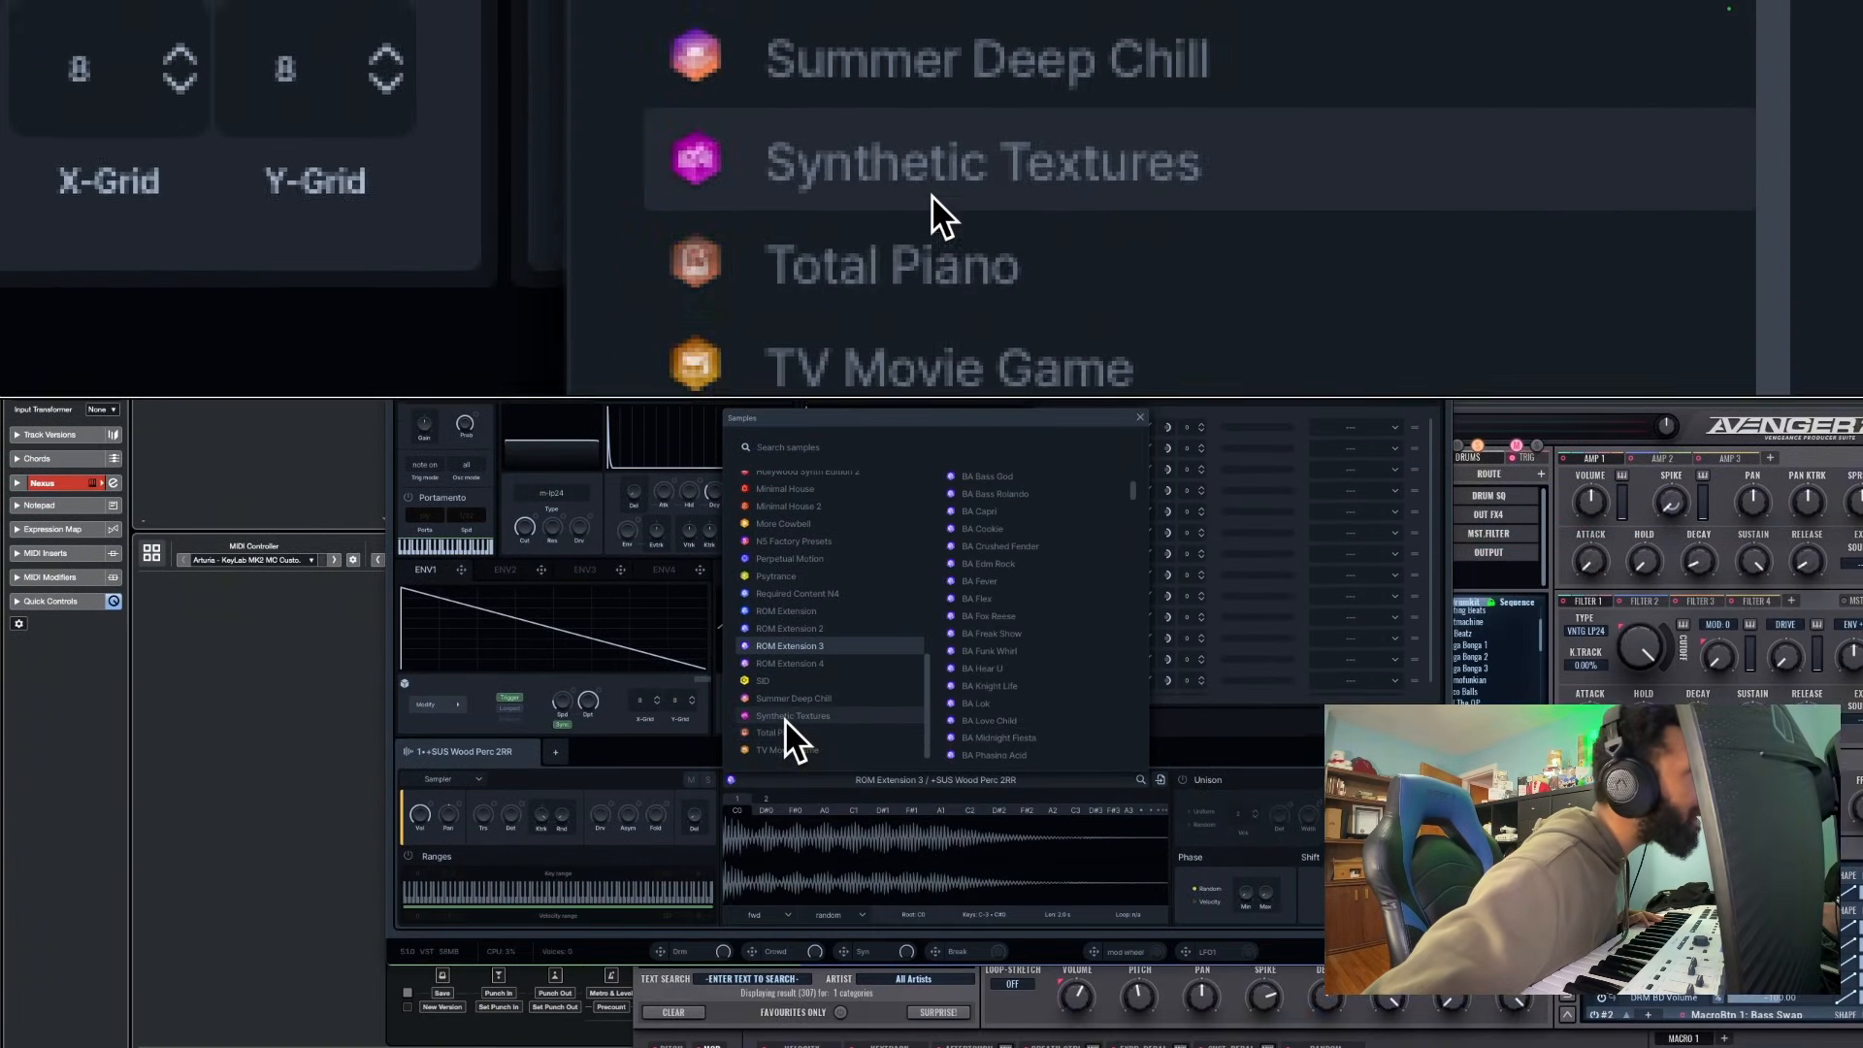
pyautogui.scroll(6, 788, 719)
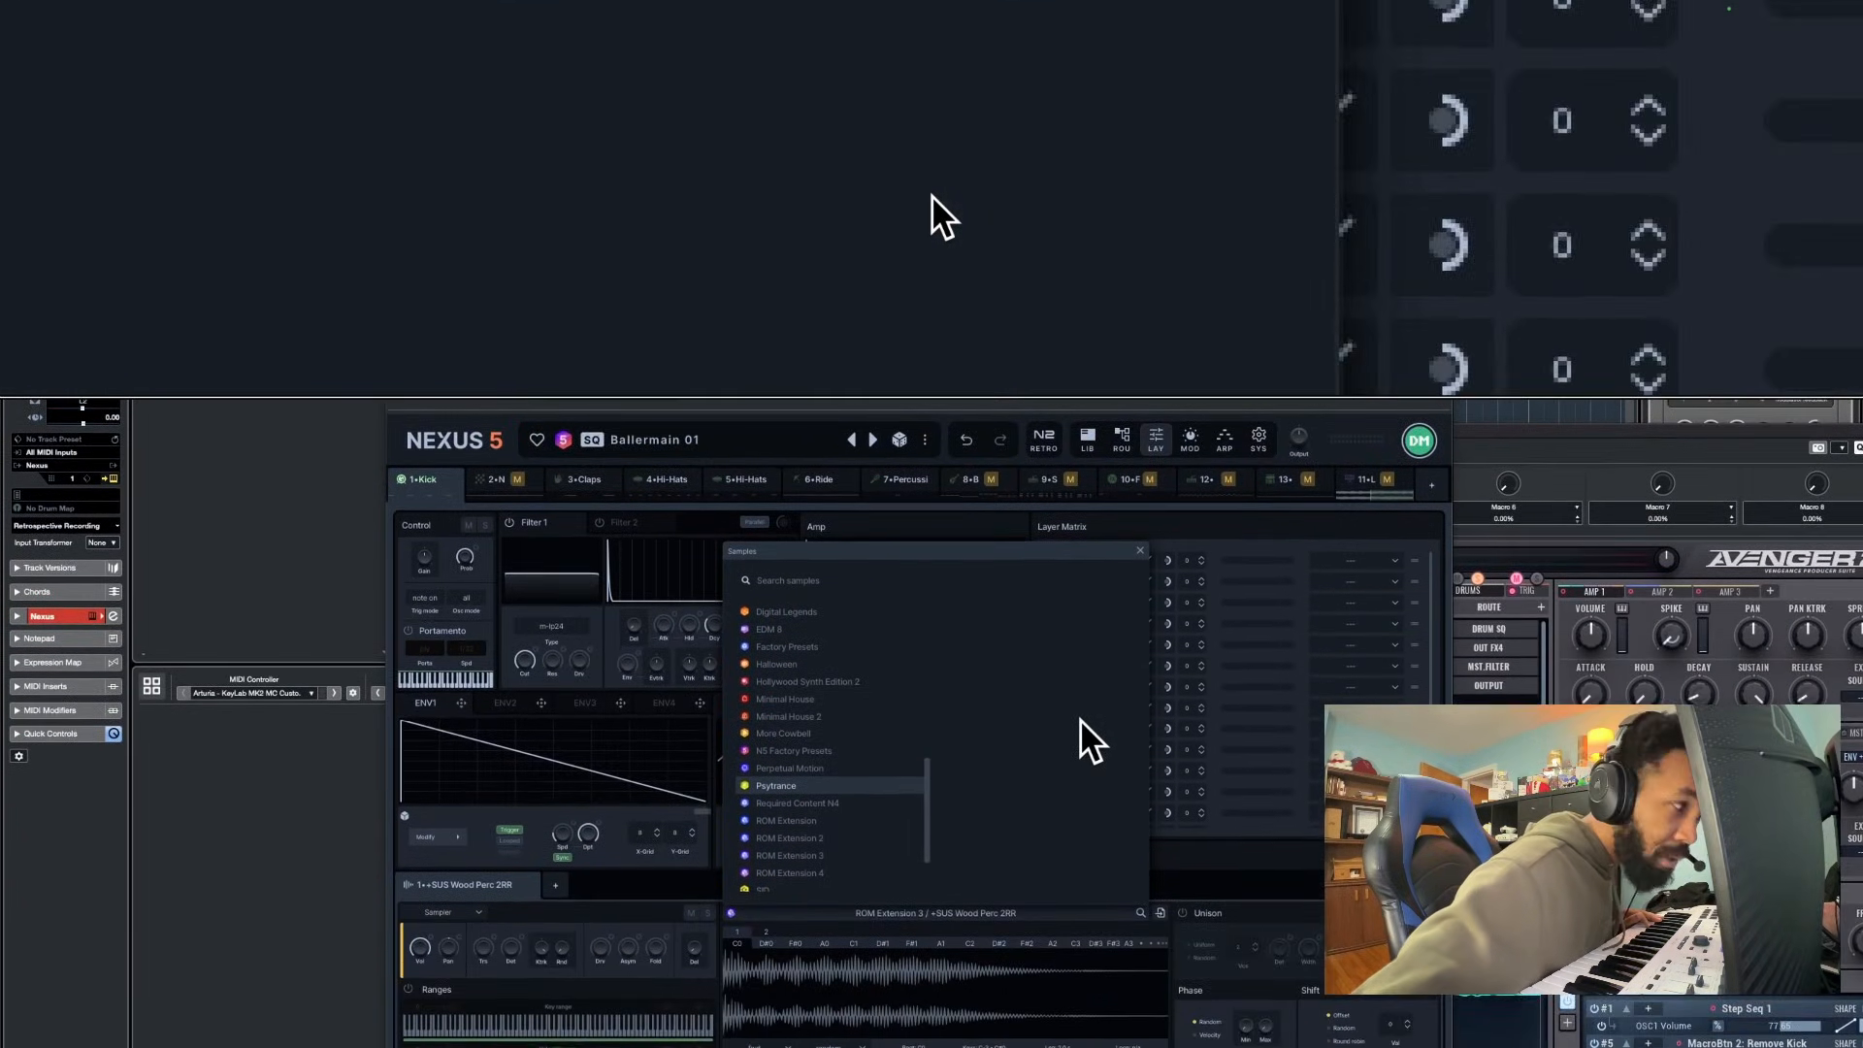
# Browse the sample browser's expansion categories through to the end and back up, listing the Christmas 2018 samples
pyautogui.scroll(-4, 868, 782)
pyautogui.scroll(-1, 867, 719)
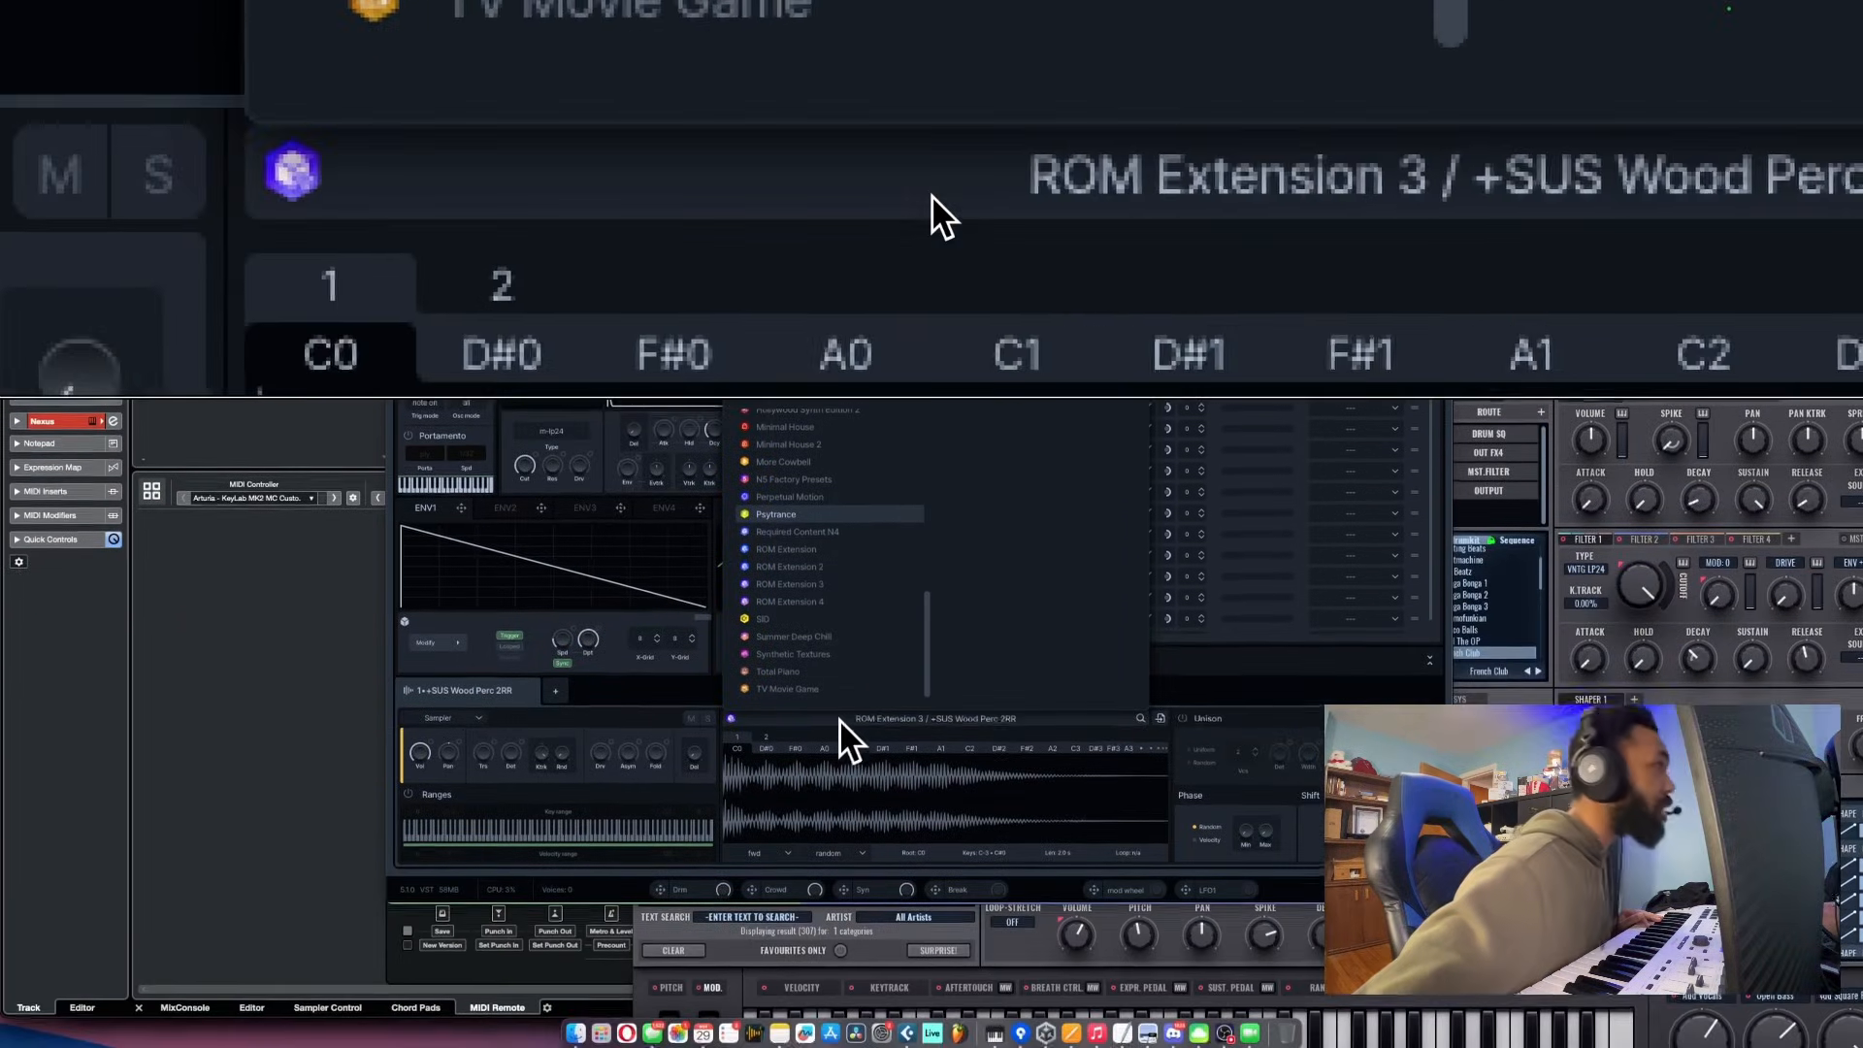
pyautogui.scroll(15, 815, 723)
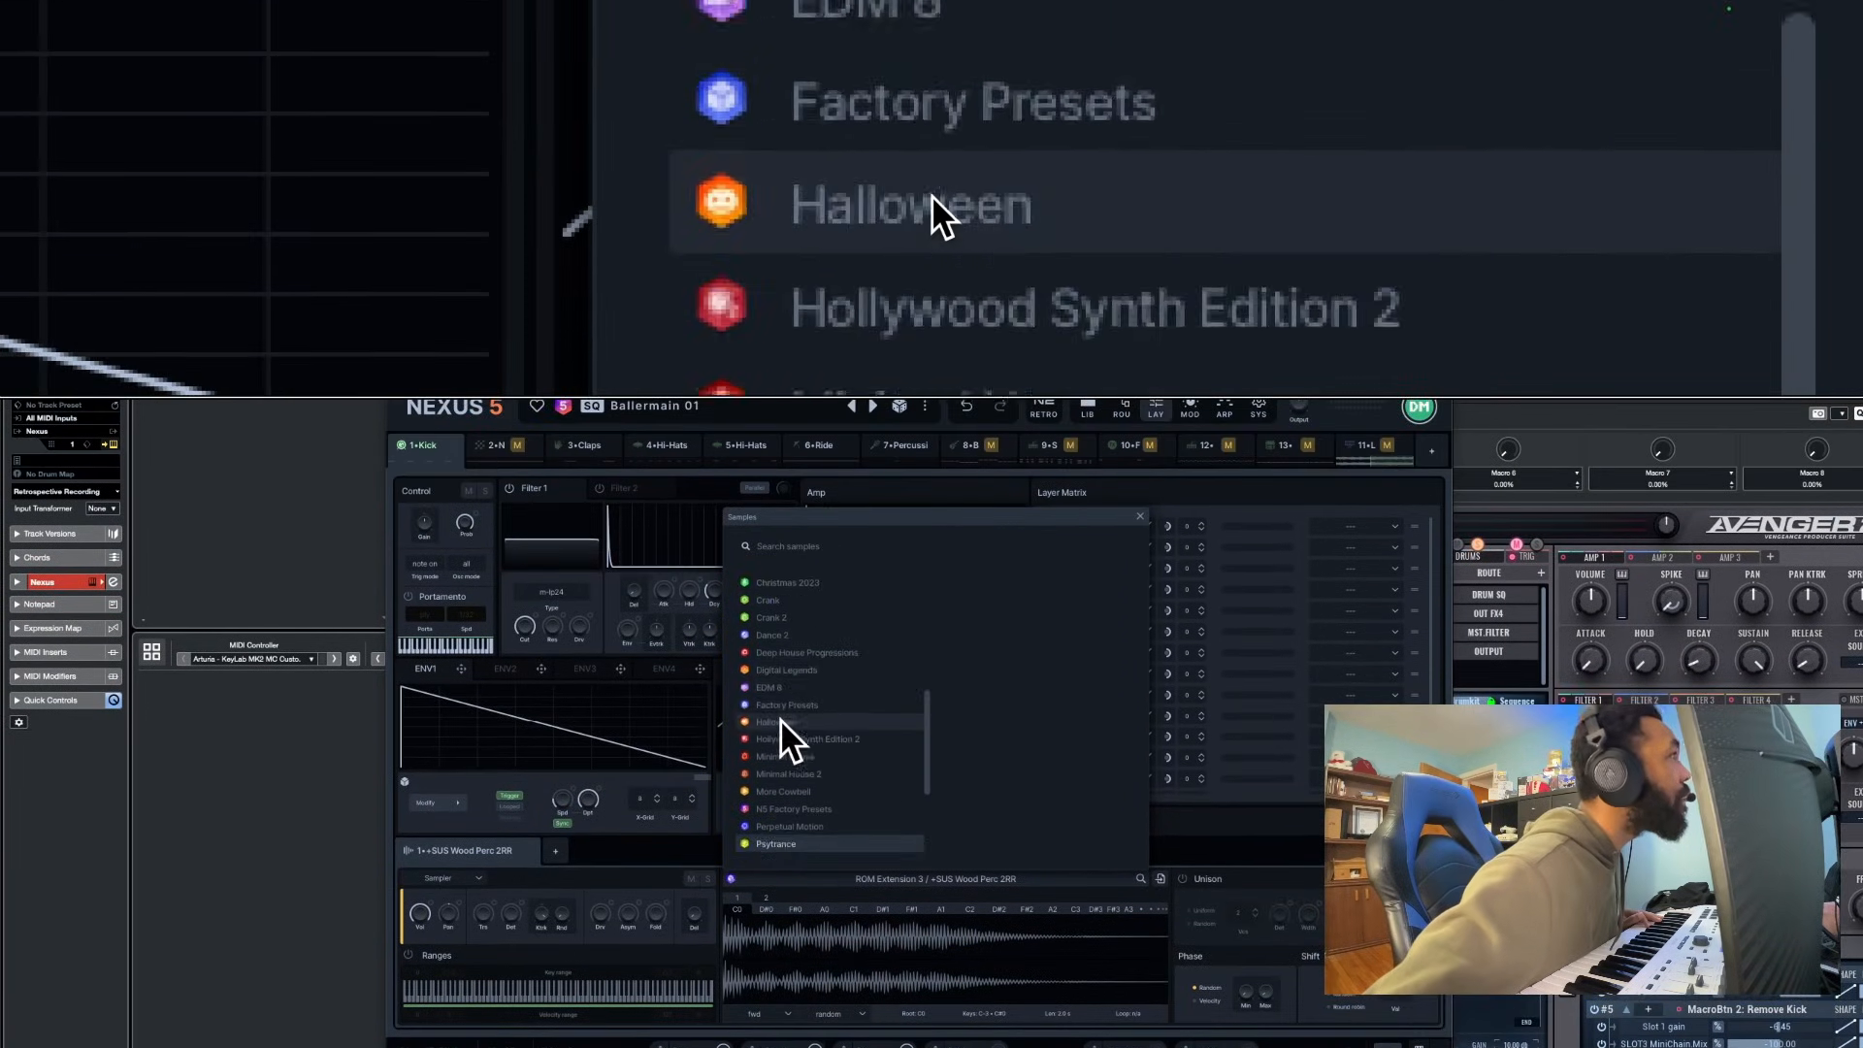
pyautogui.scroll(5, 781, 719)
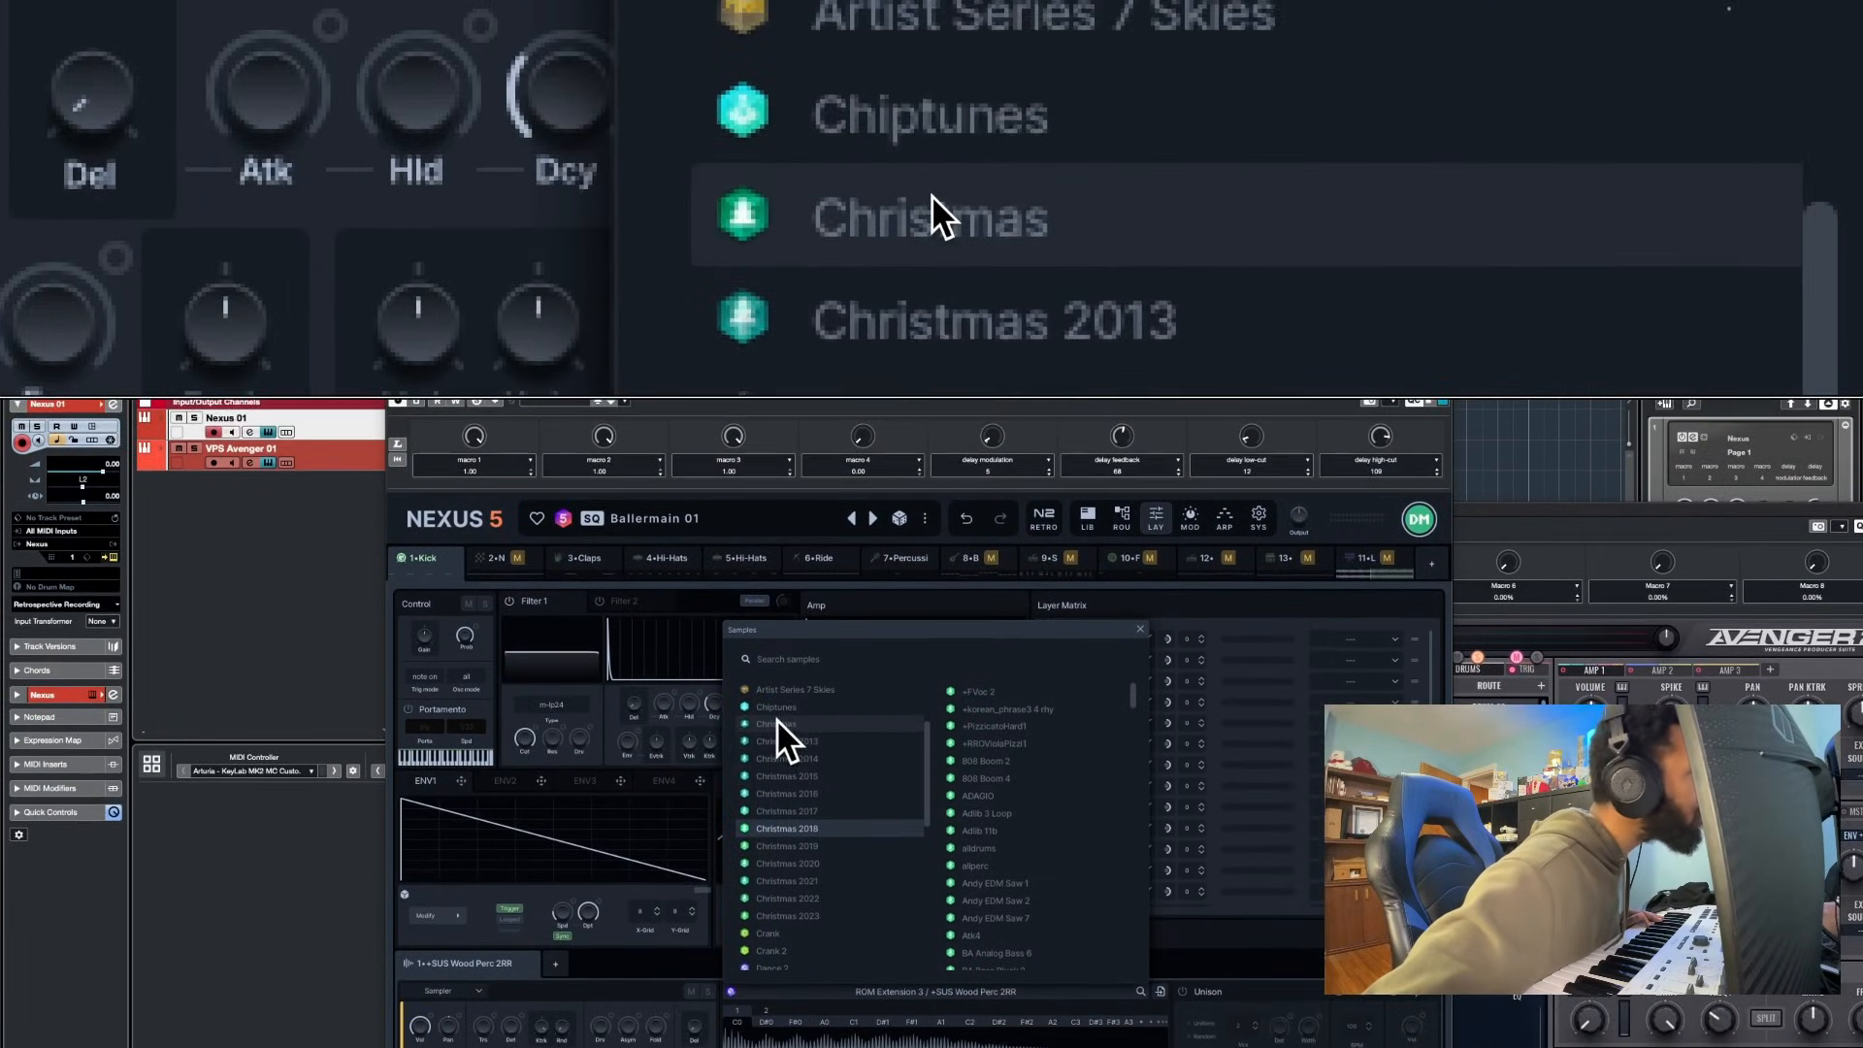
pyautogui.scroll(2, 776, 719)
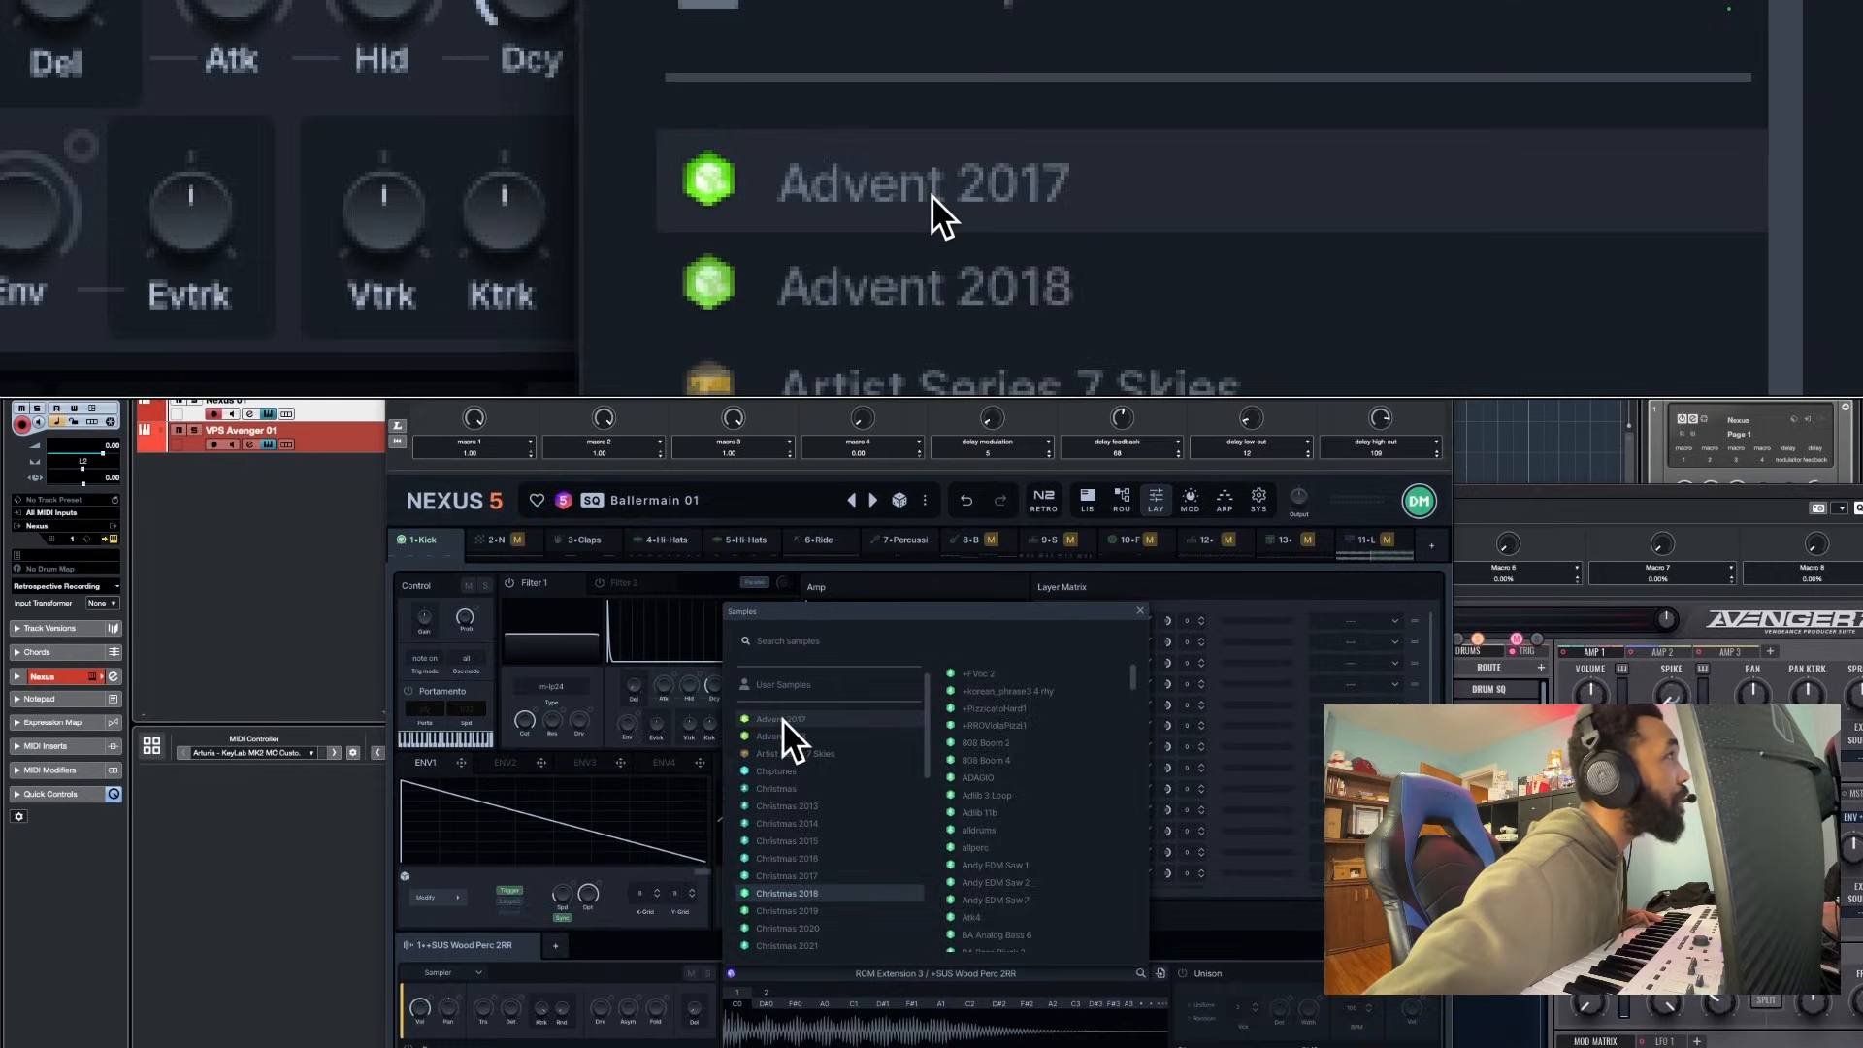
# Try samples from the Advent 2017 category on the 1 Kick layer, including 8pad and Humate LD
pyautogui.click(783, 719)
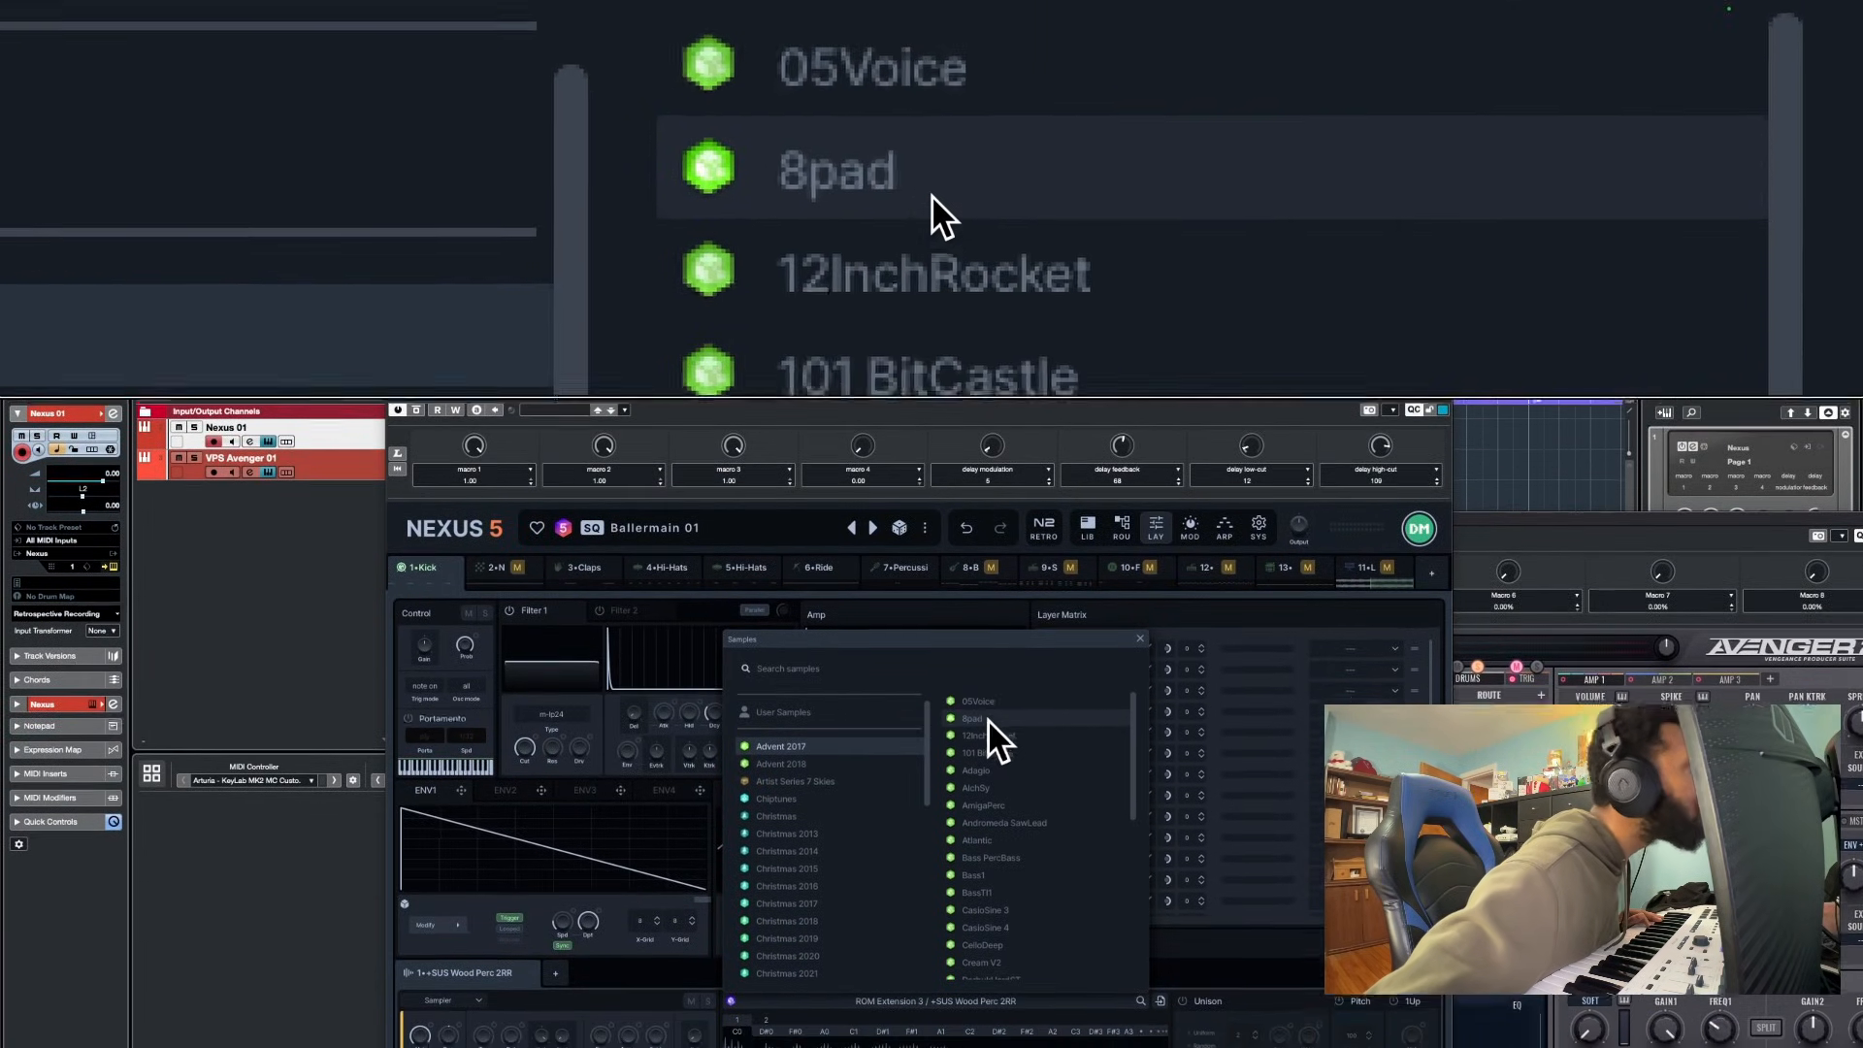
pyautogui.click(982, 733)
pyautogui.scroll(-7, 1062, 719)
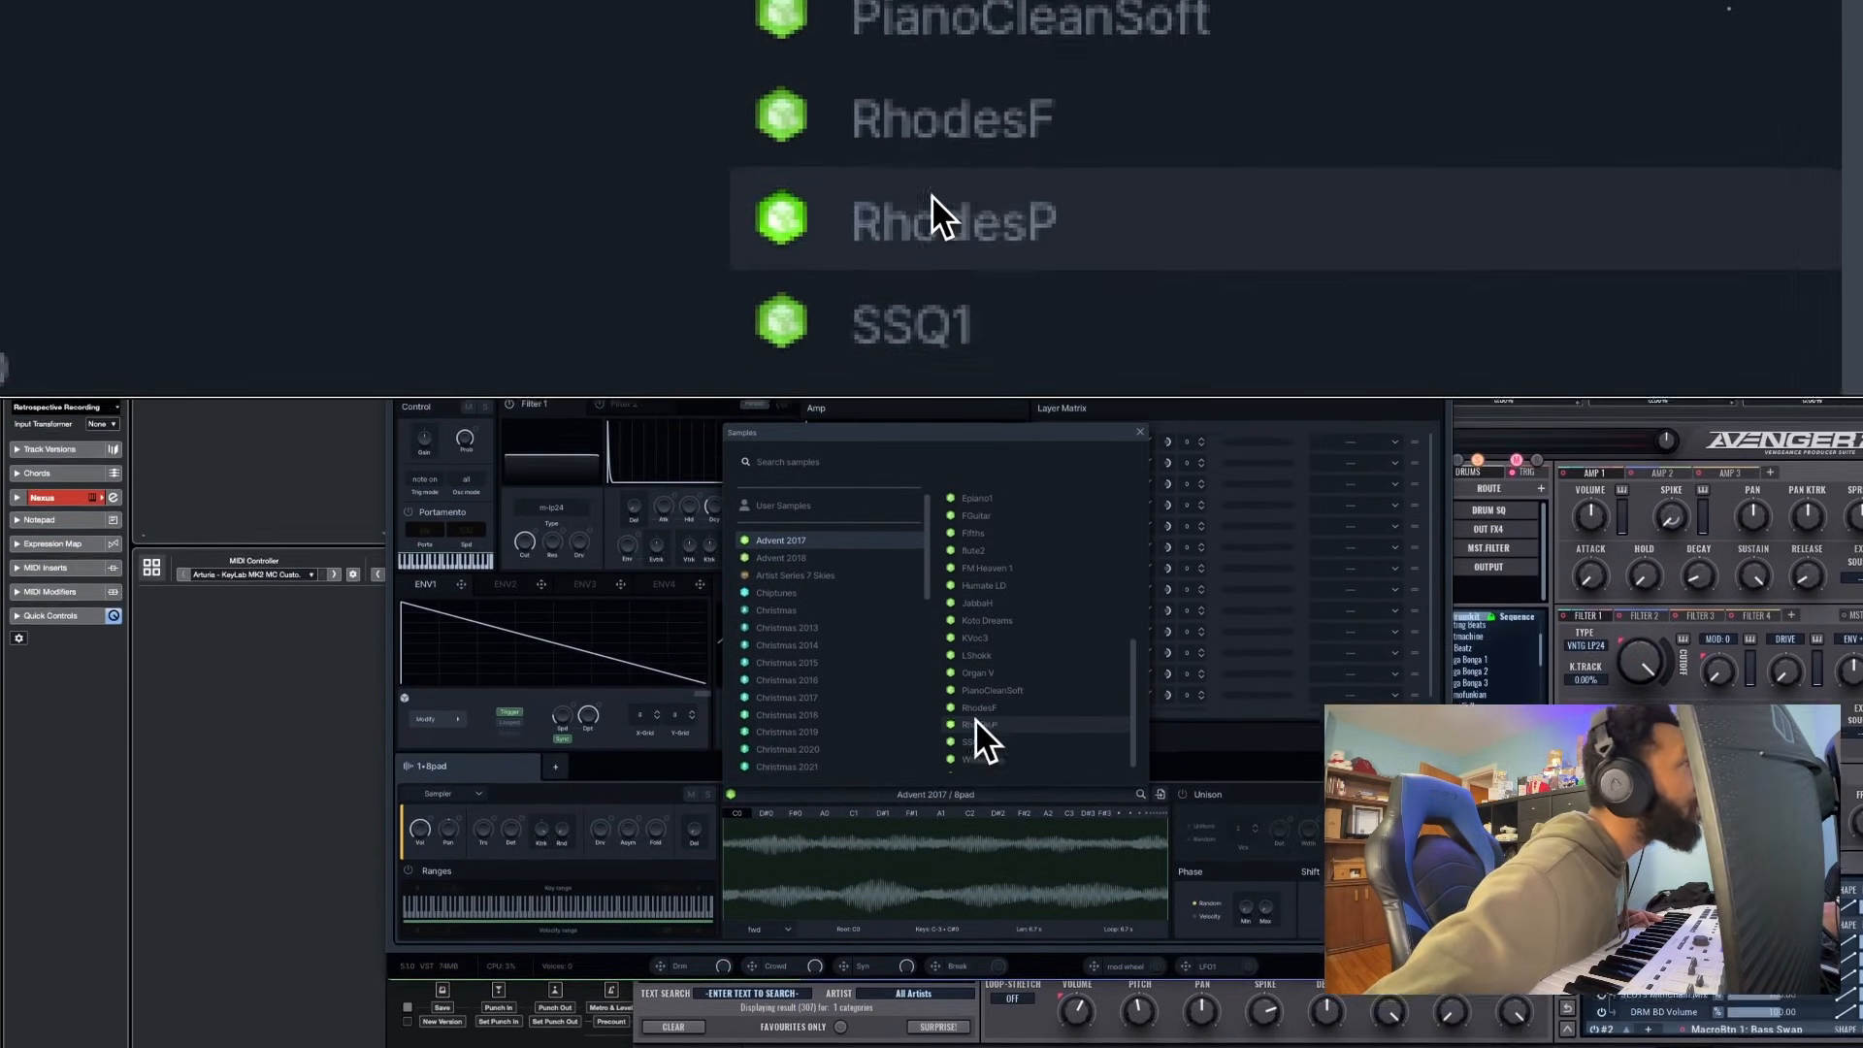
pyautogui.click(976, 720)
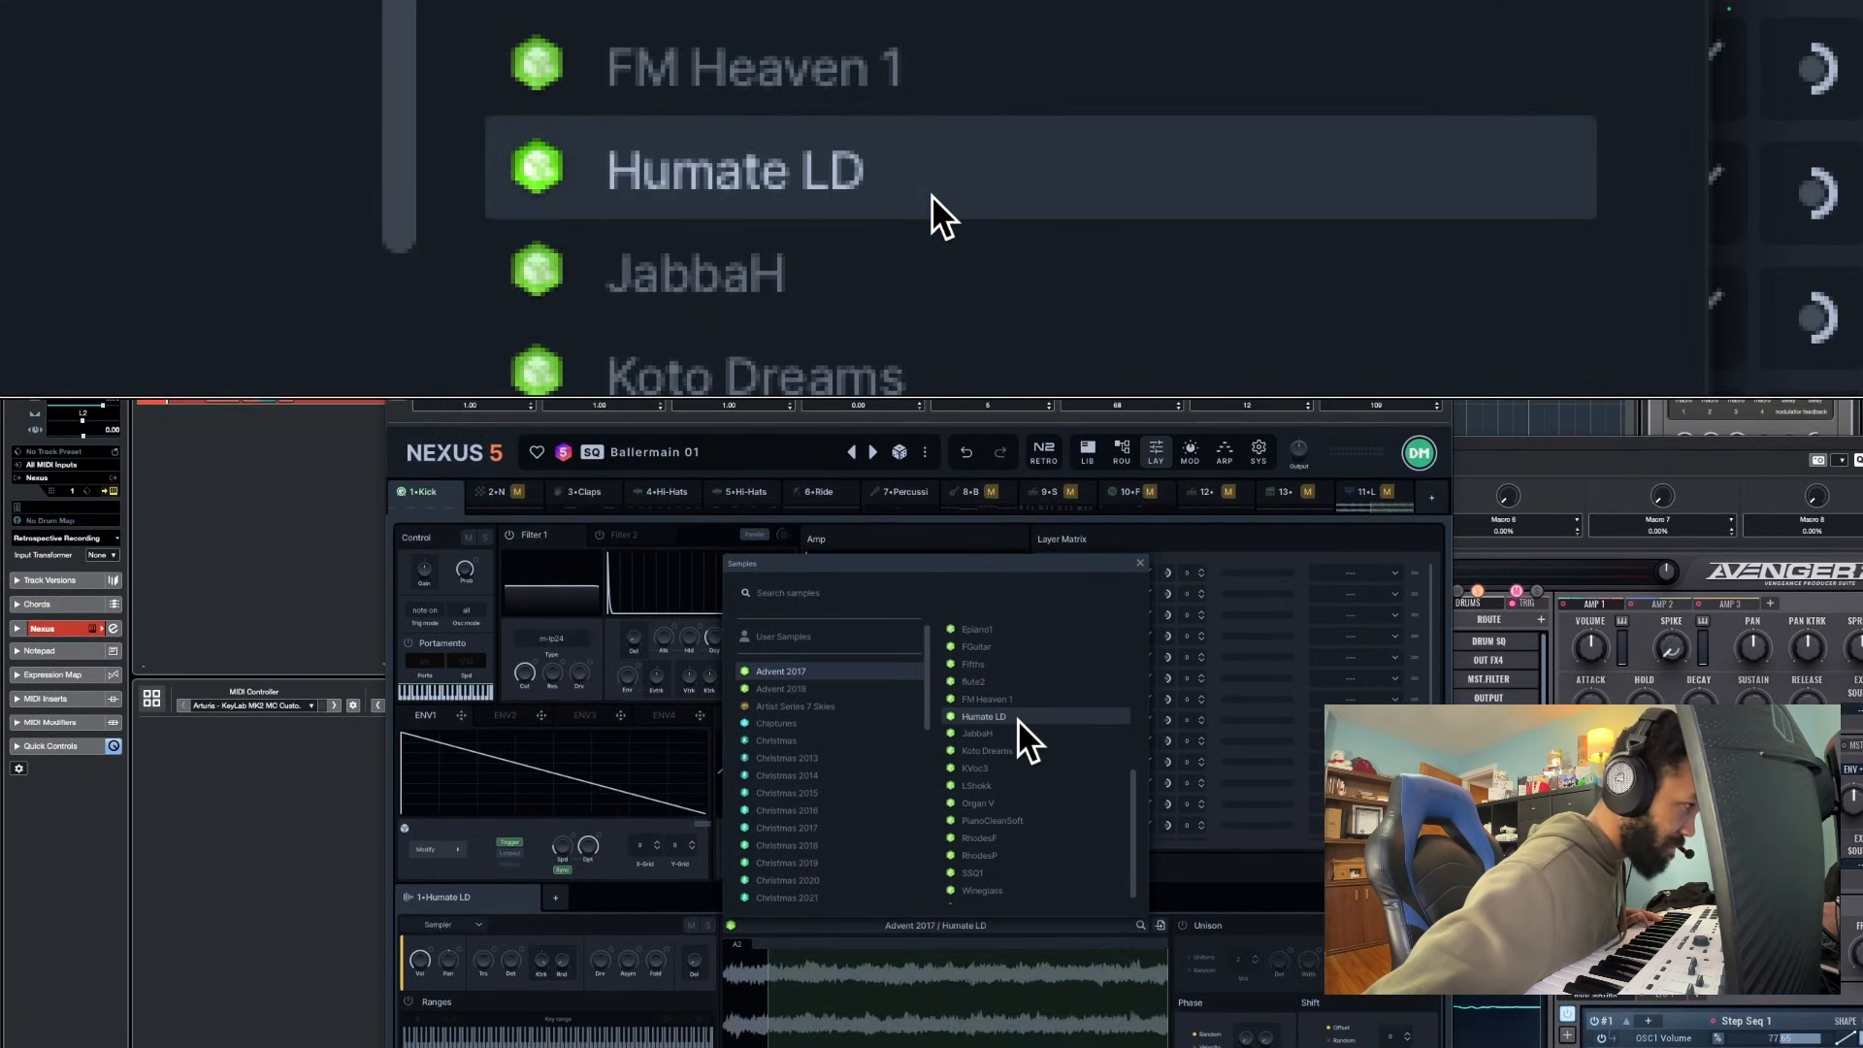
pyautogui.click(975, 586)
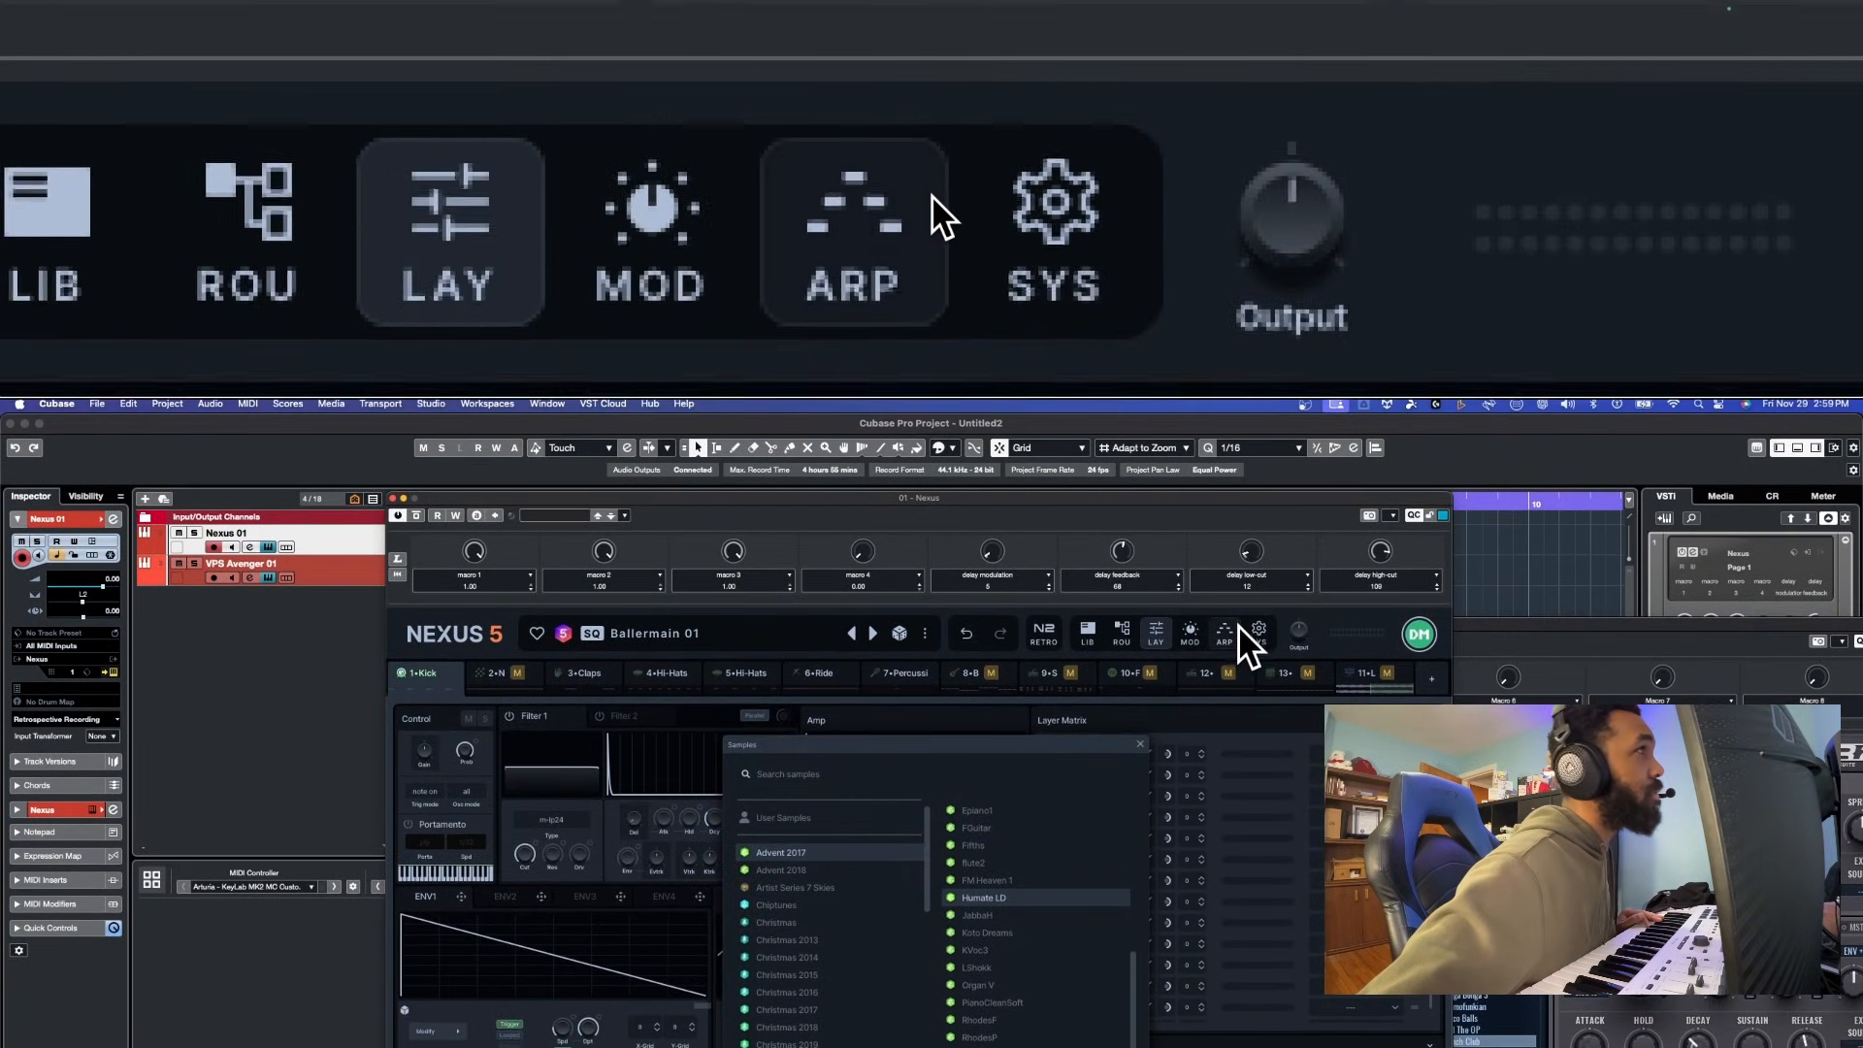
# Open the system settings and turn off Single click preset load
pyautogui.click(1257, 629)
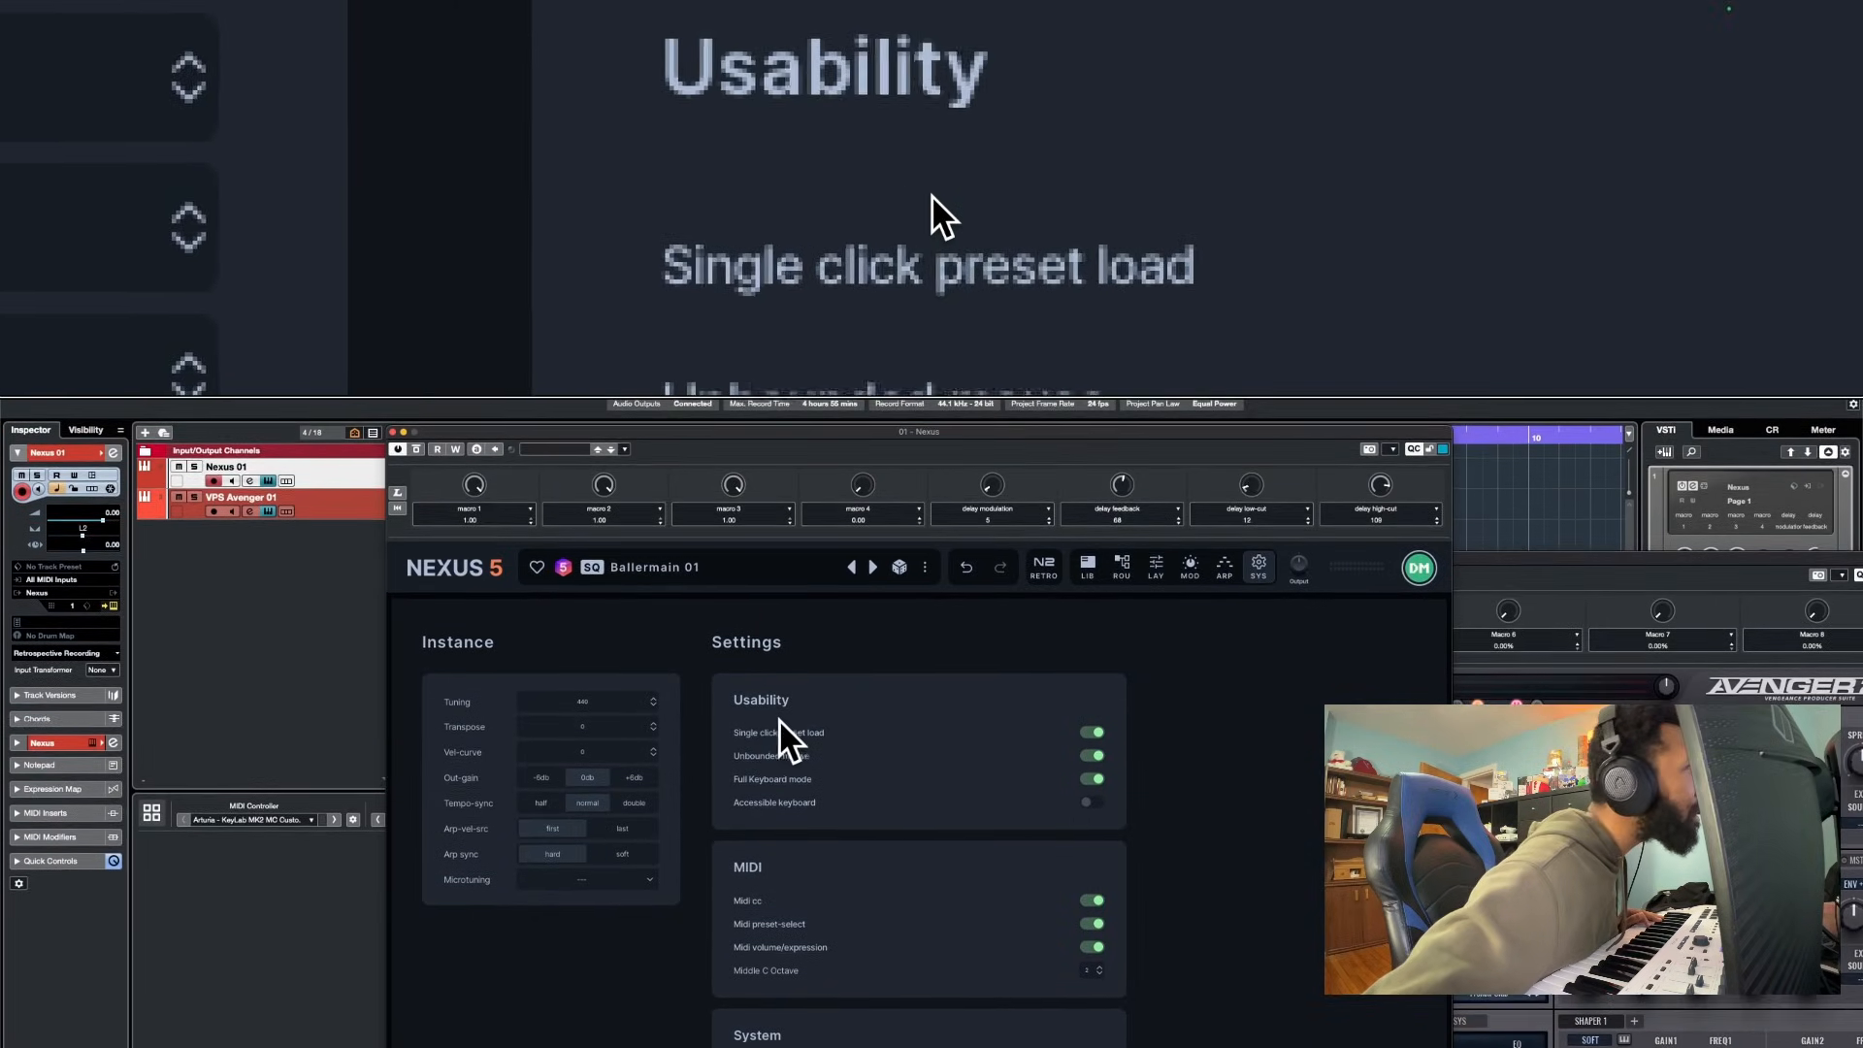
pyautogui.click(1092, 727)
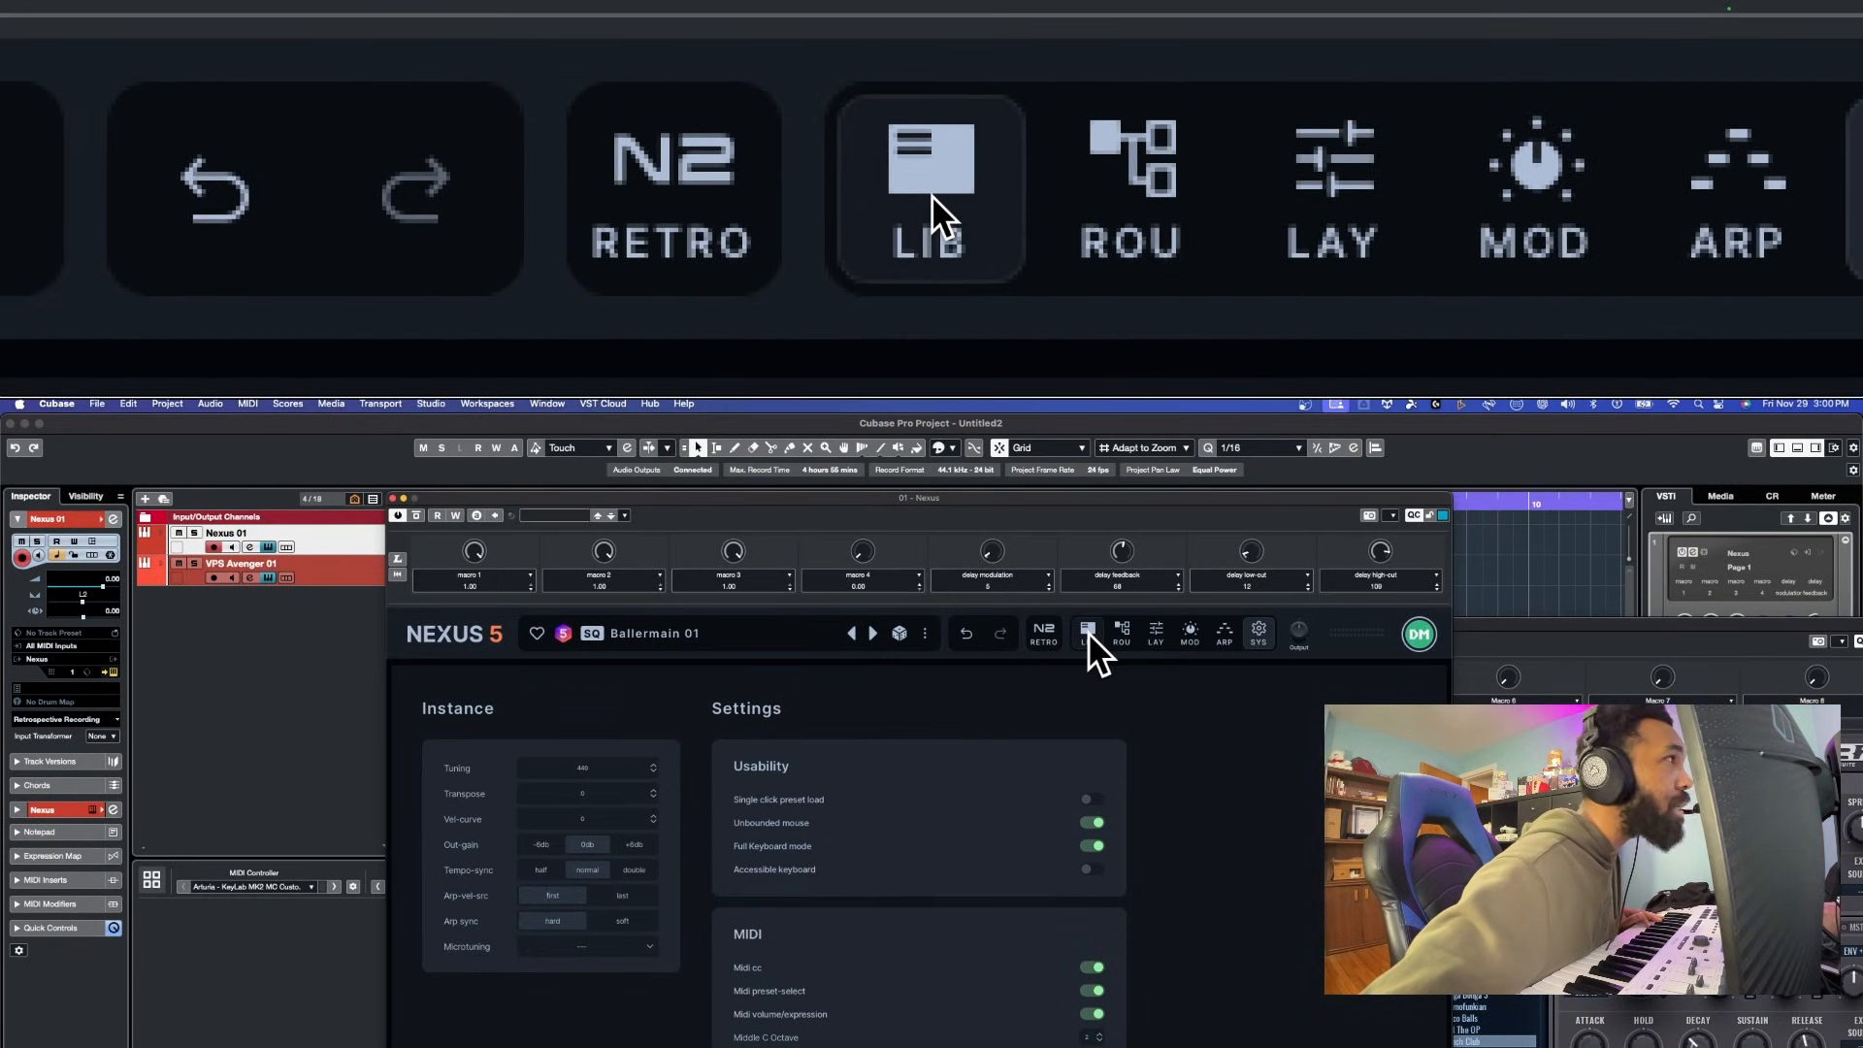
# View the audio file import page for the 1 Kick layer's sample, then return to the layer settings
pyautogui.click(1157, 627)
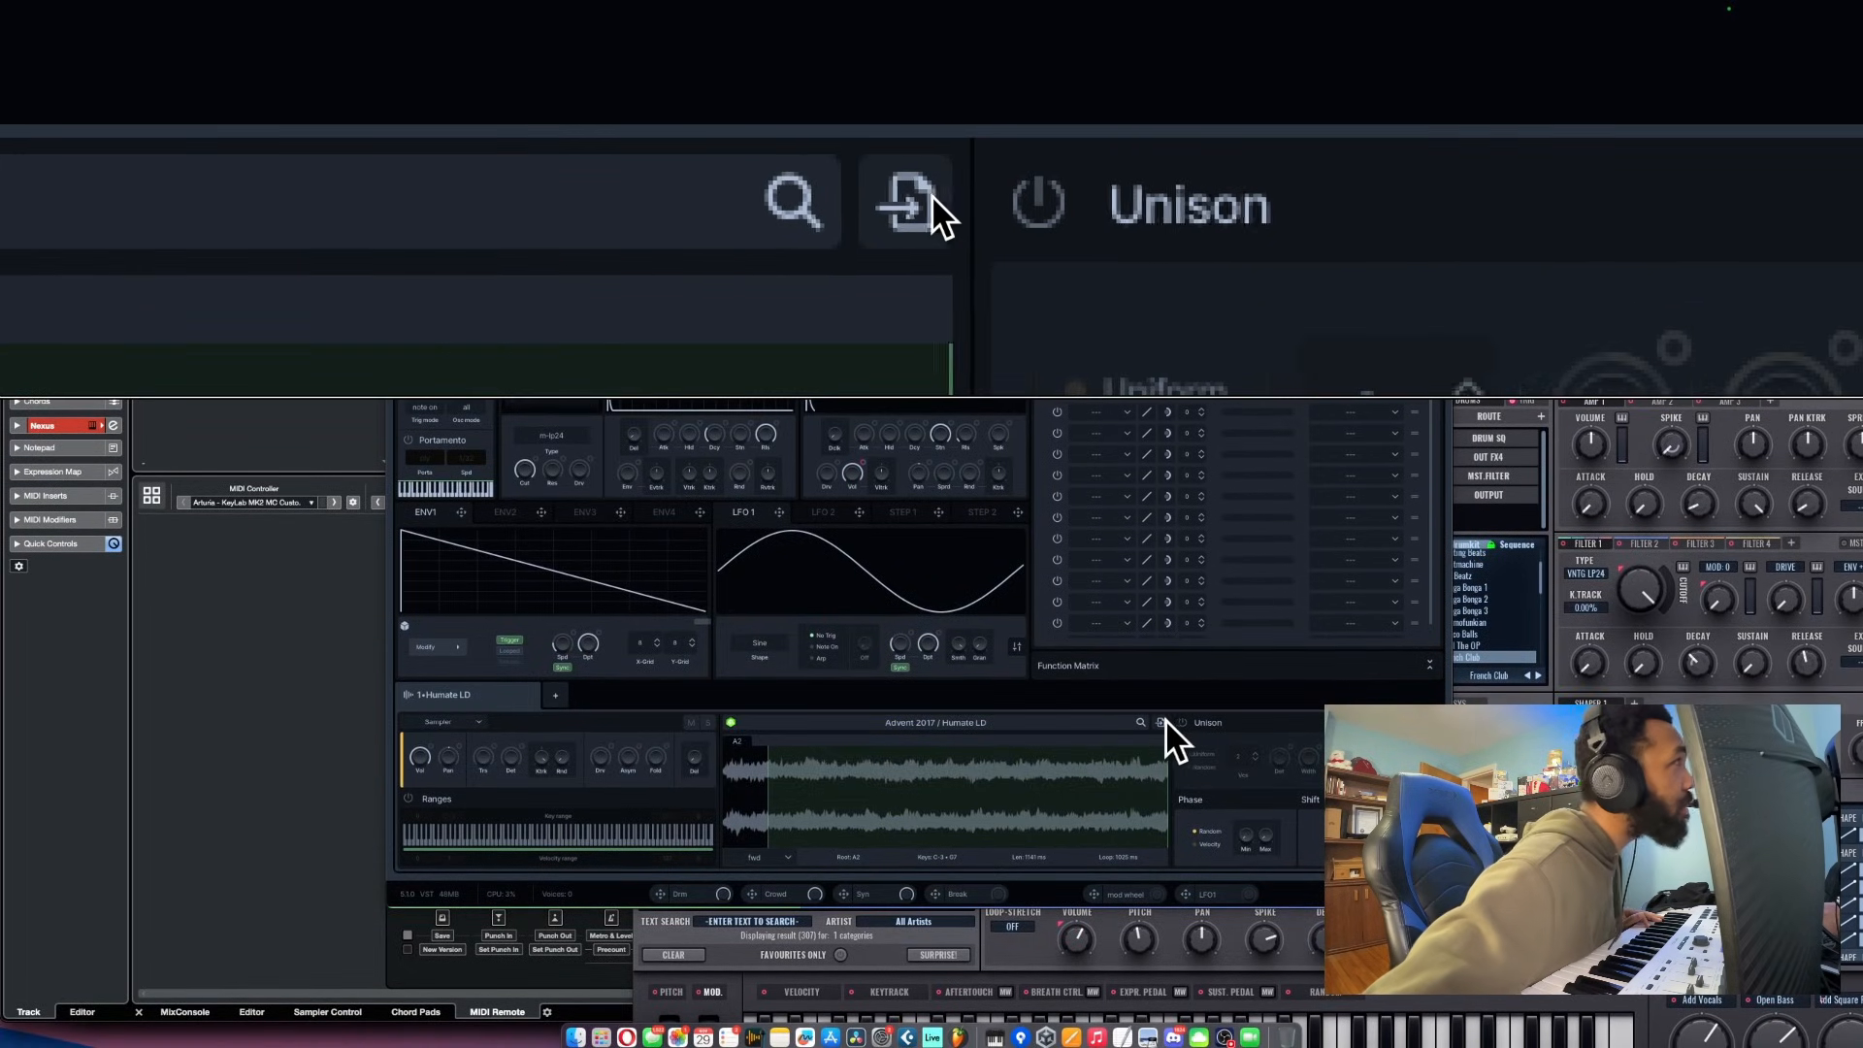
pyautogui.click(1159, 723)
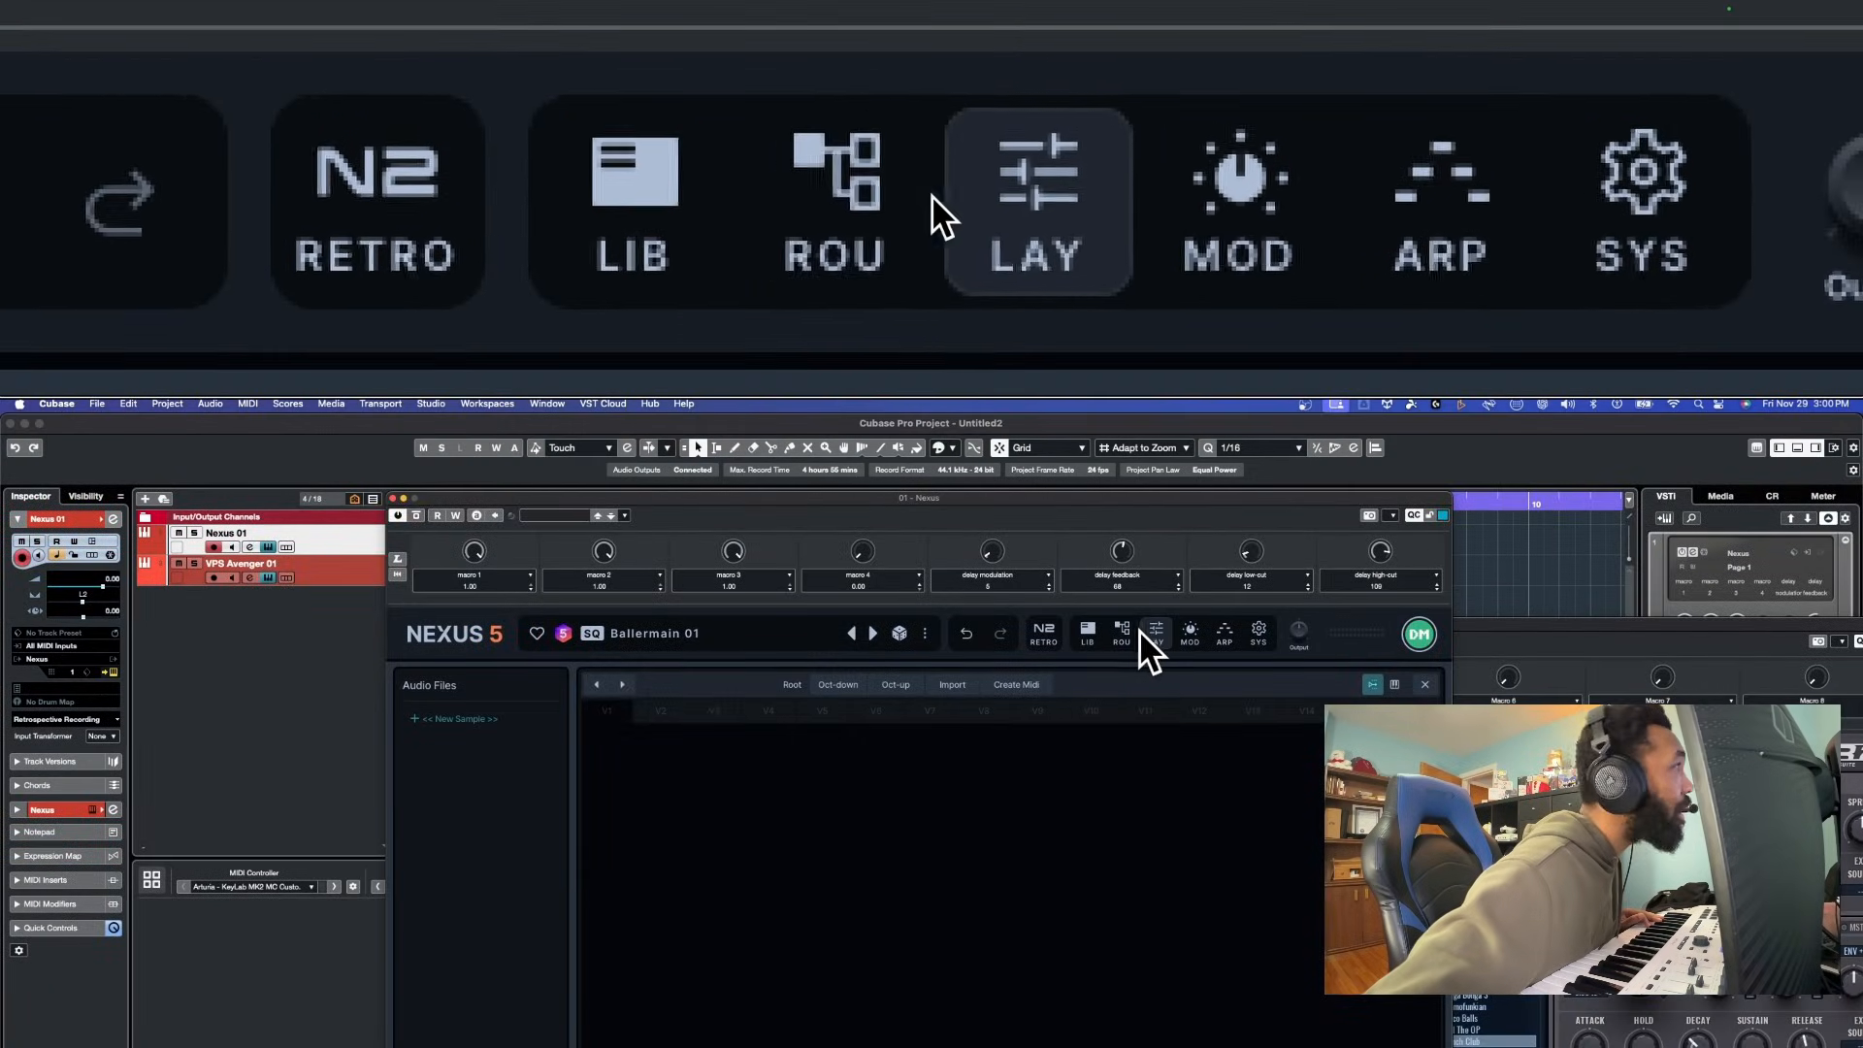
pyautogui.click(1161, 630)
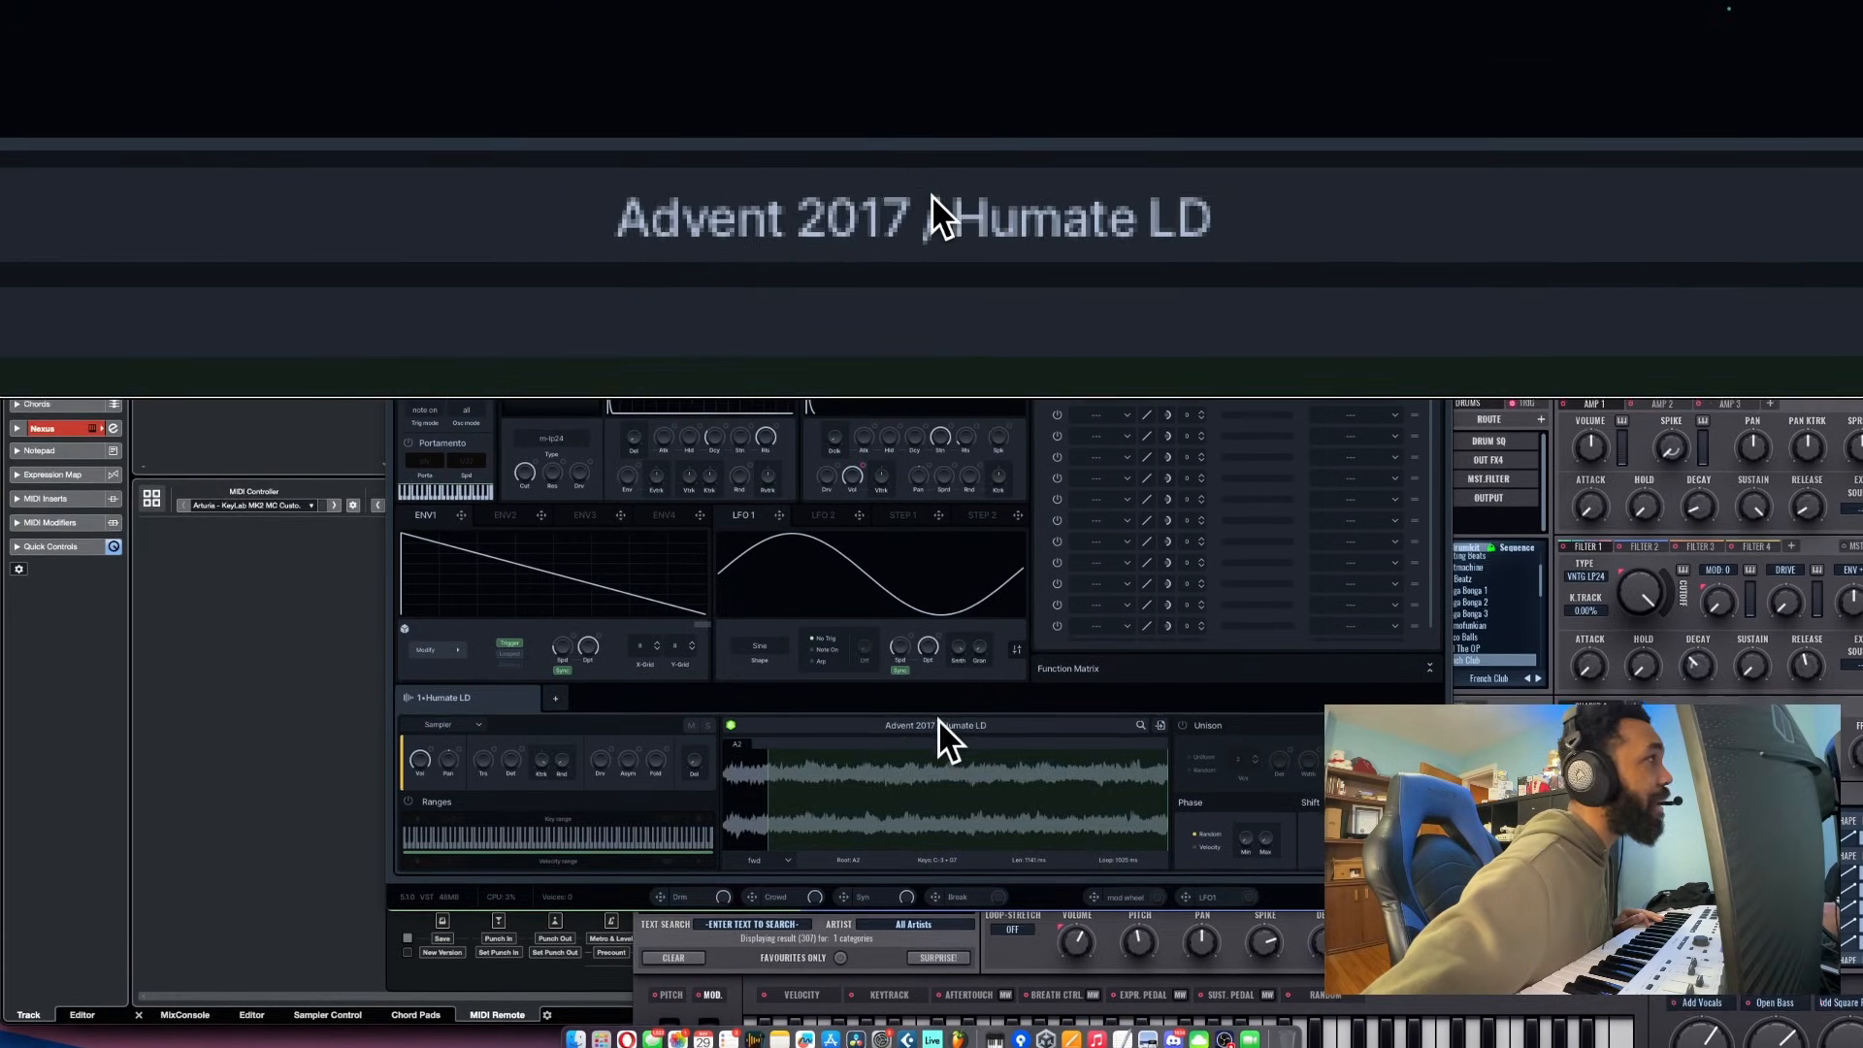
# Load the Advent 2017 sample Fifths into the 1 Kick layer
pyautogui.click(940, 714)
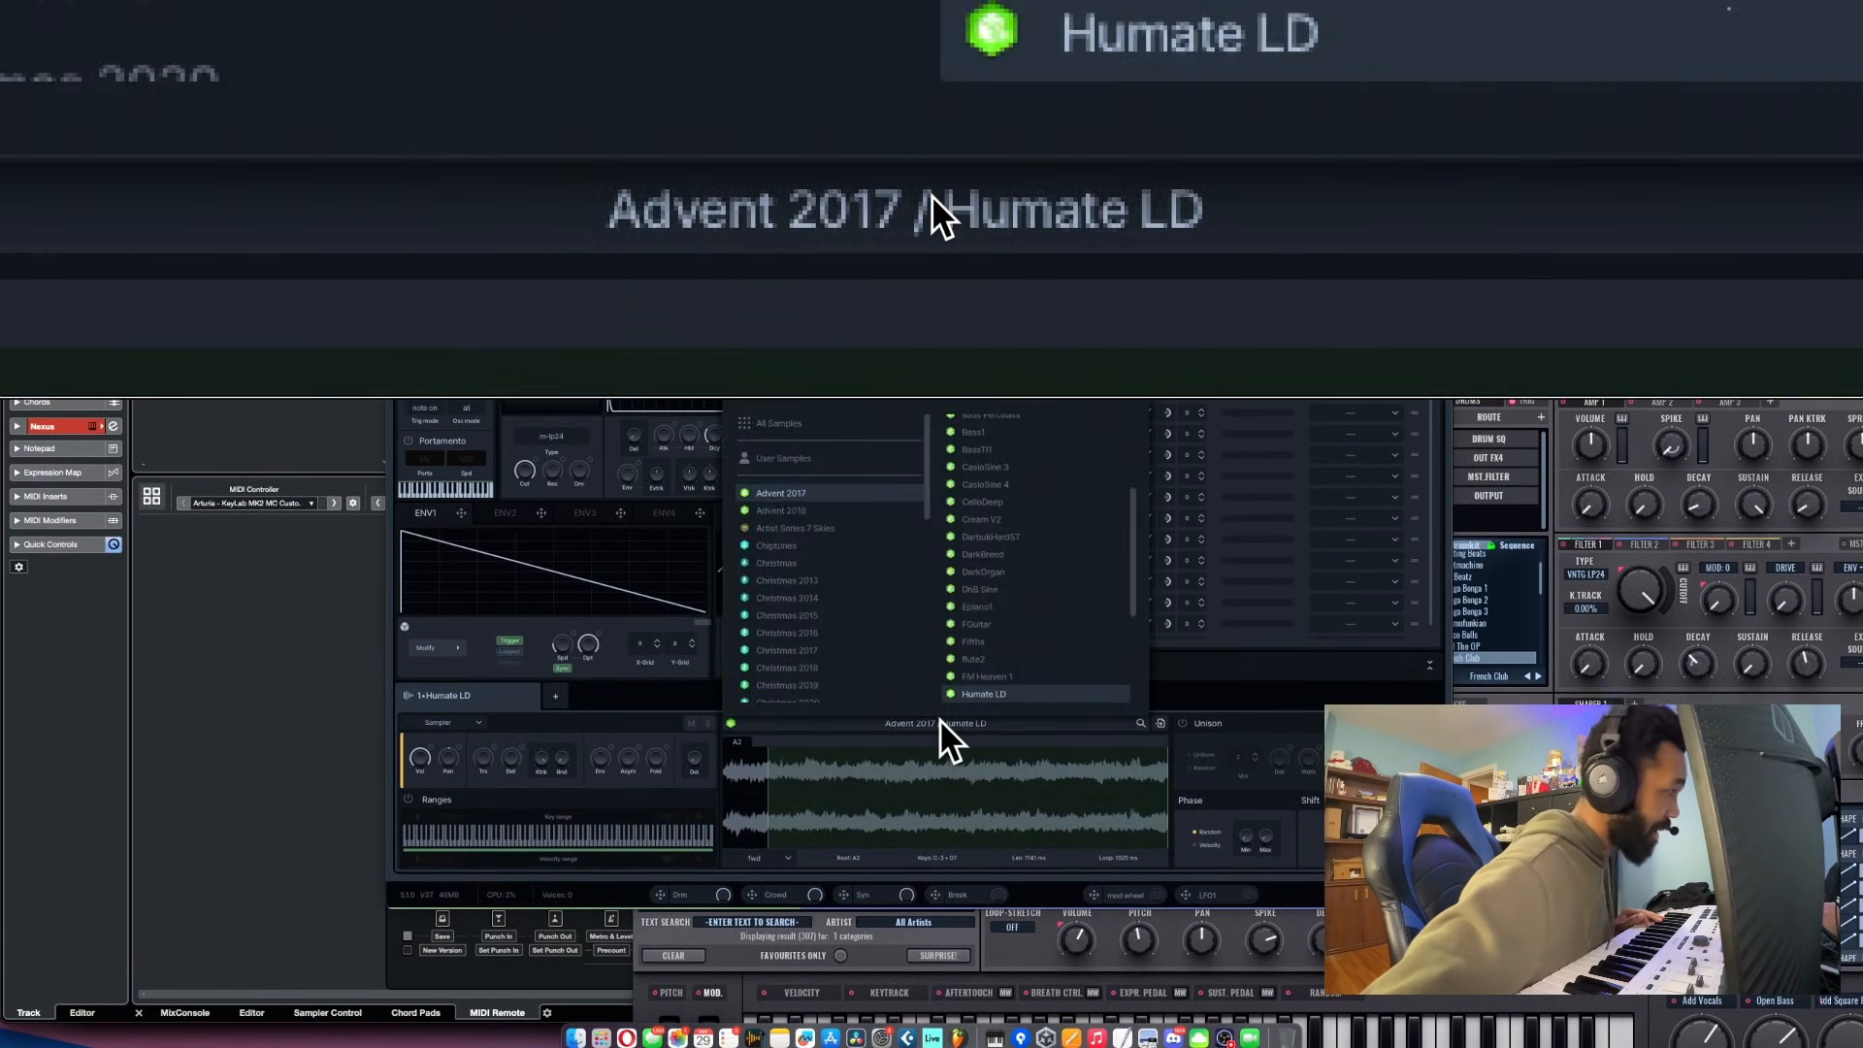
pyautogui.scroll(-5, 1015, 636)
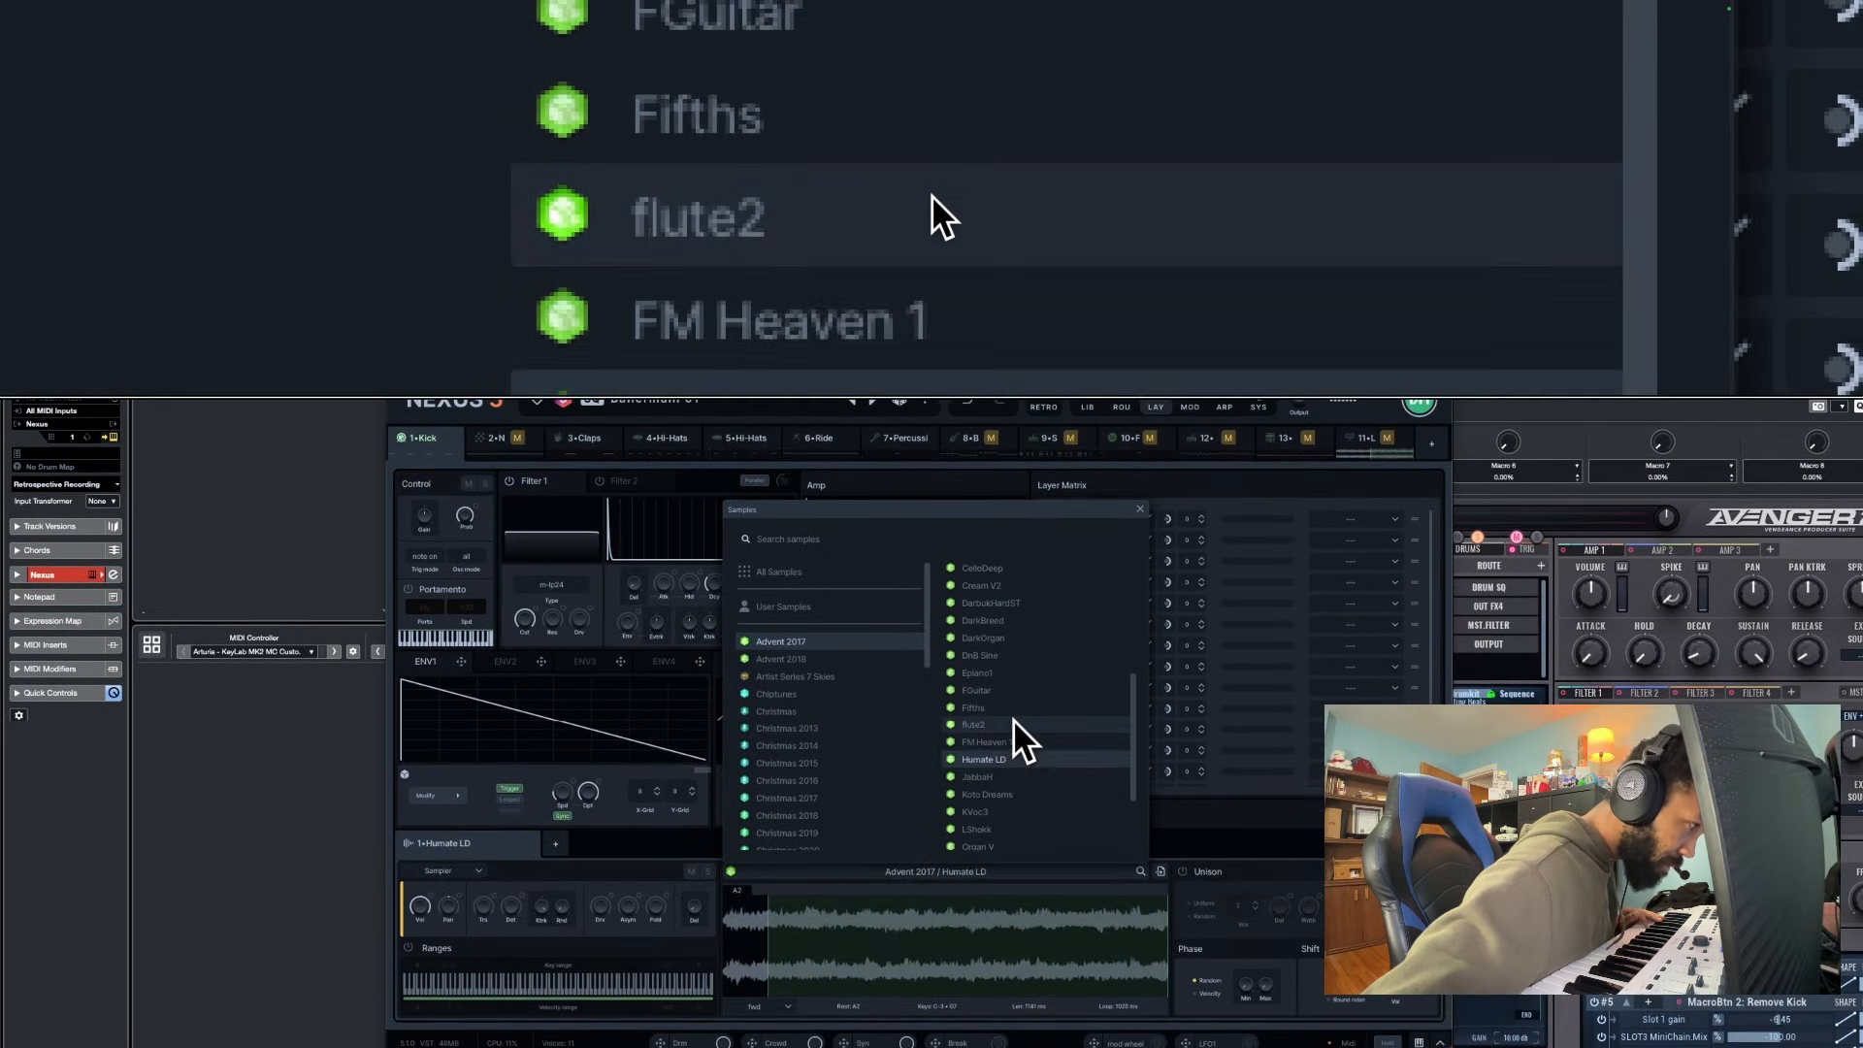
pyautogui.click(1012, 709)
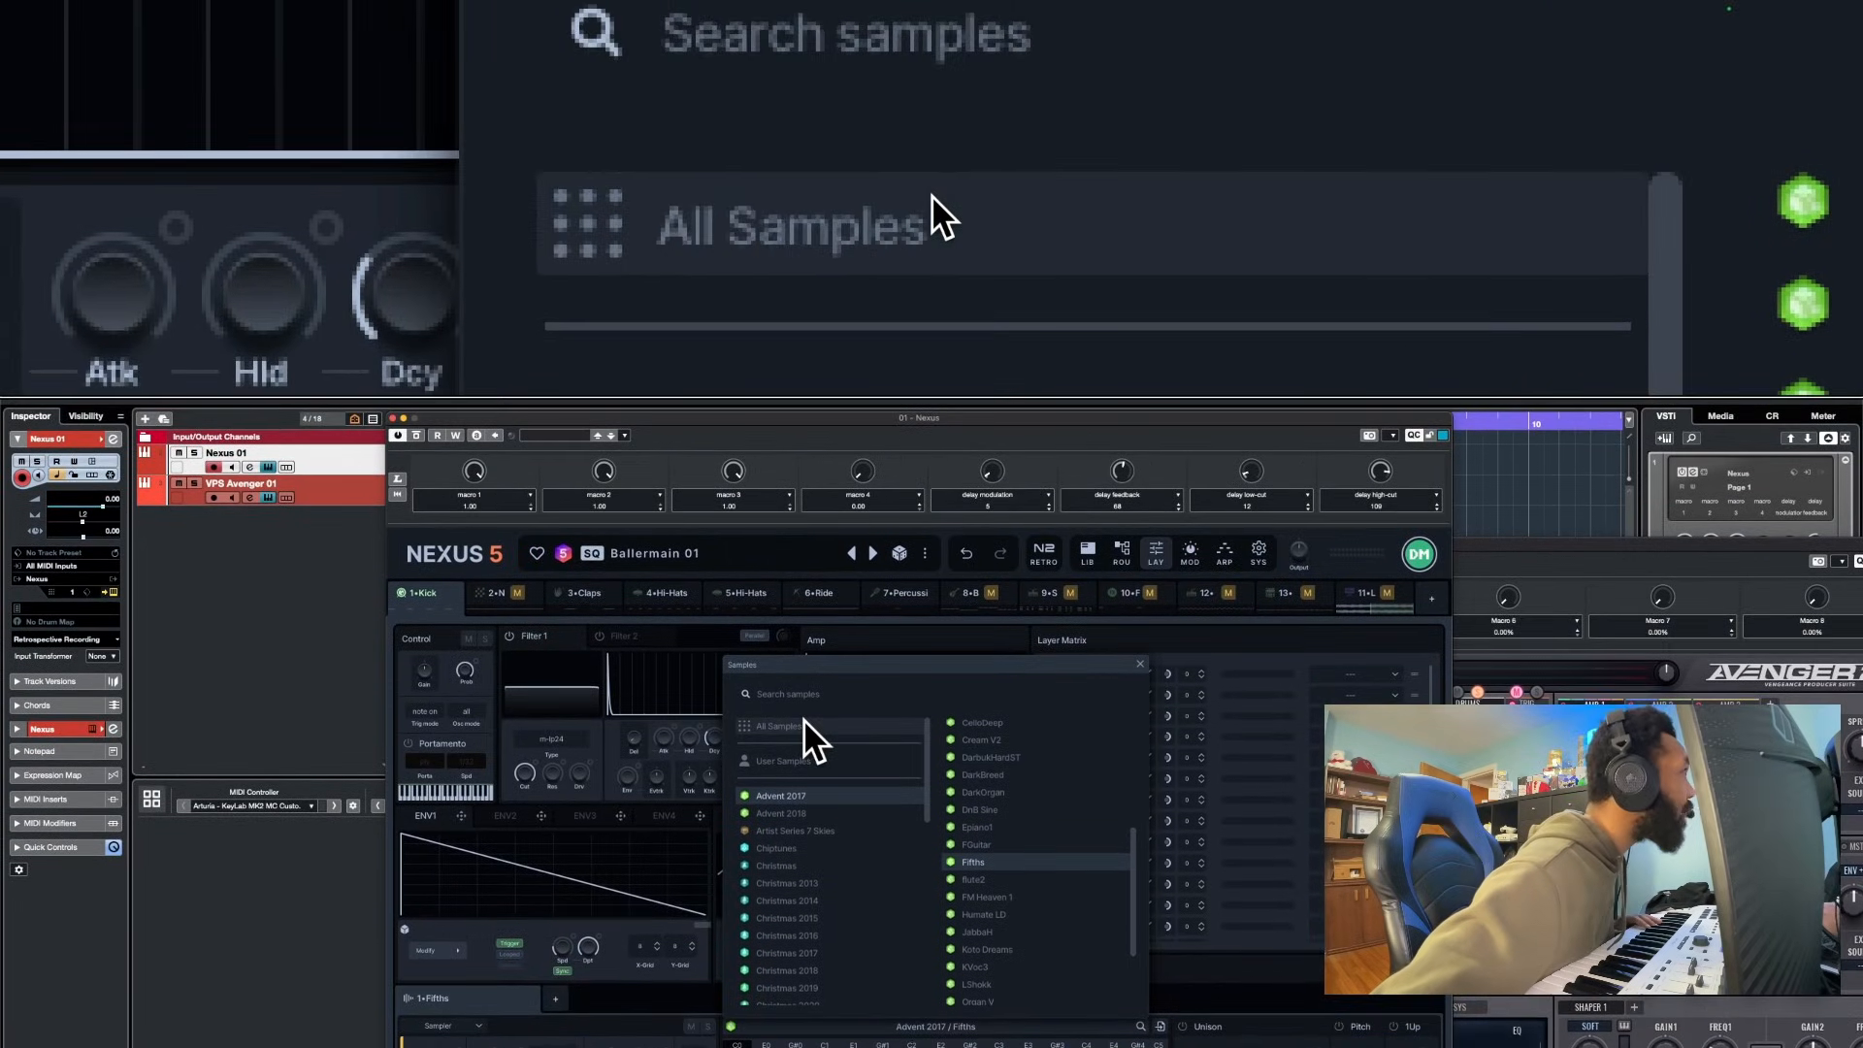
# List All Samples and examine the range of available sounds and the expansion categories
pyautogui.click(803, 719)
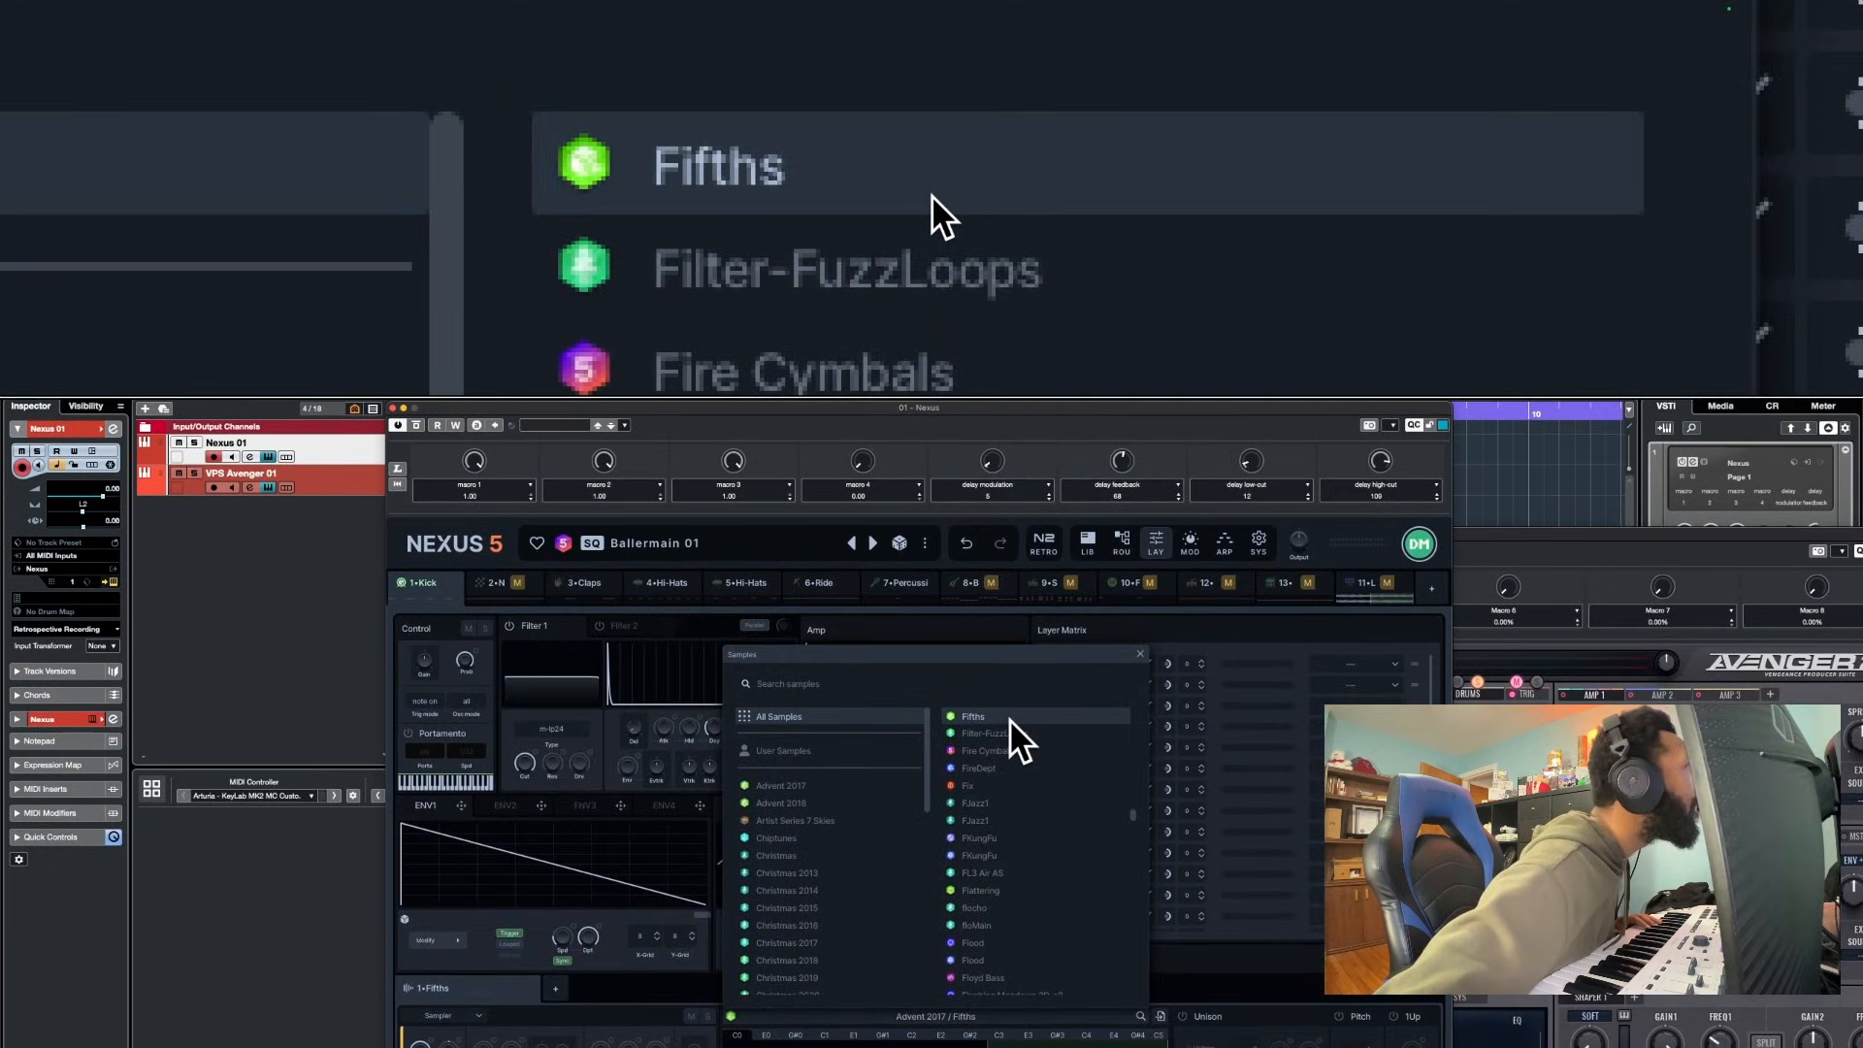
pyautogui.scroll(-15, 1010, 720)
pyautogui.scroll(-15, 1058, 719)
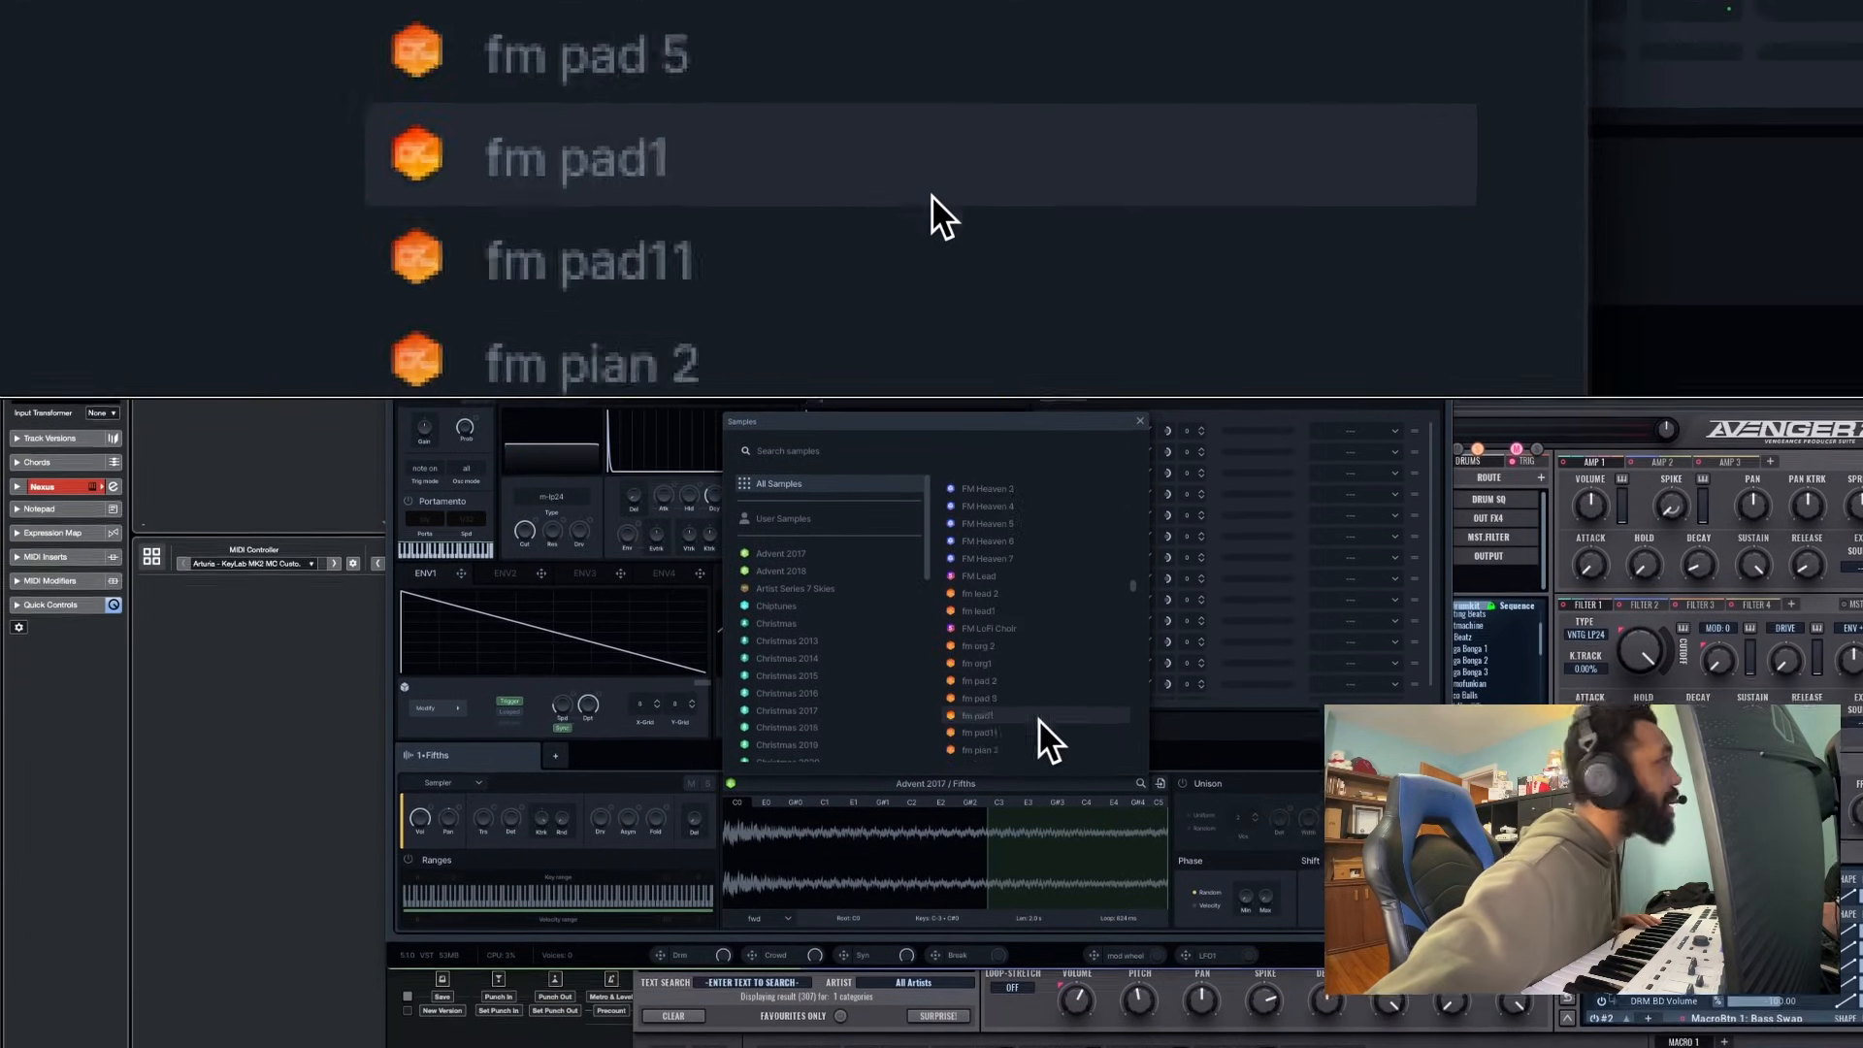
pyautogui.scroll(-15, 1001, 720)
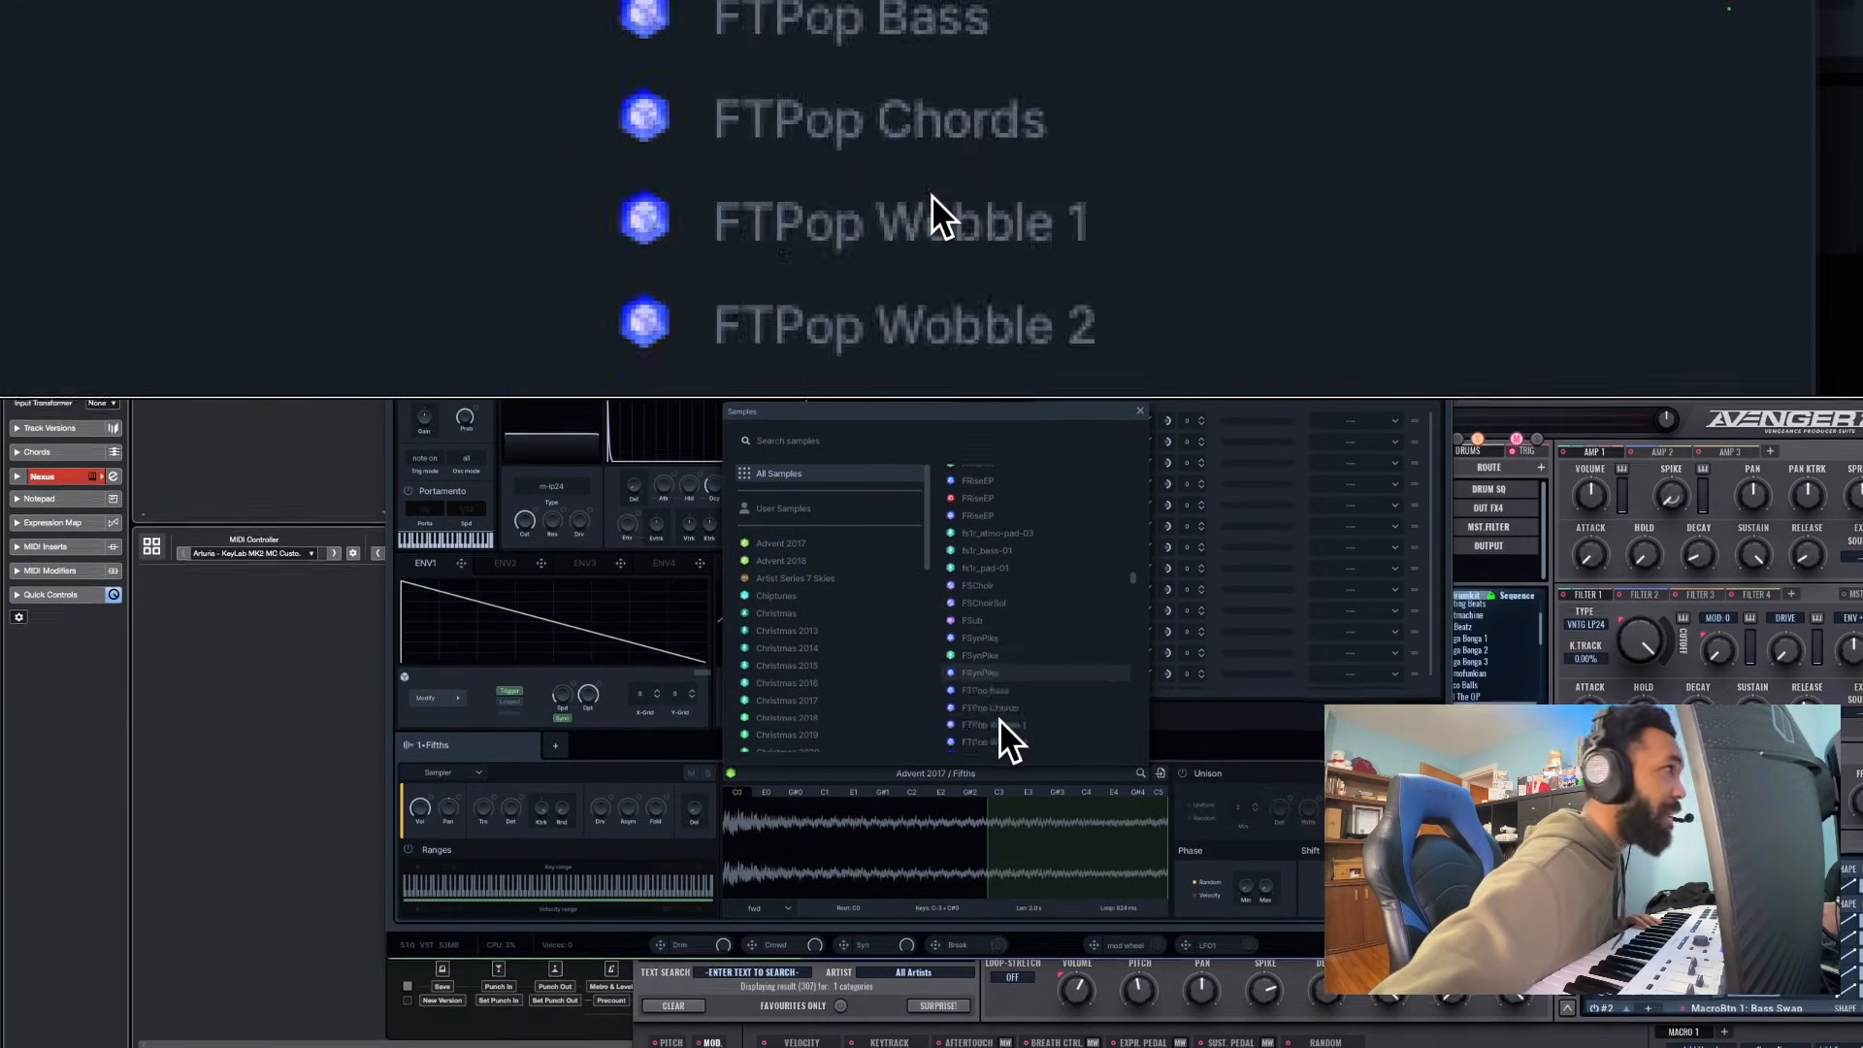
pyautogui.scroll(-15, 1004, 720)
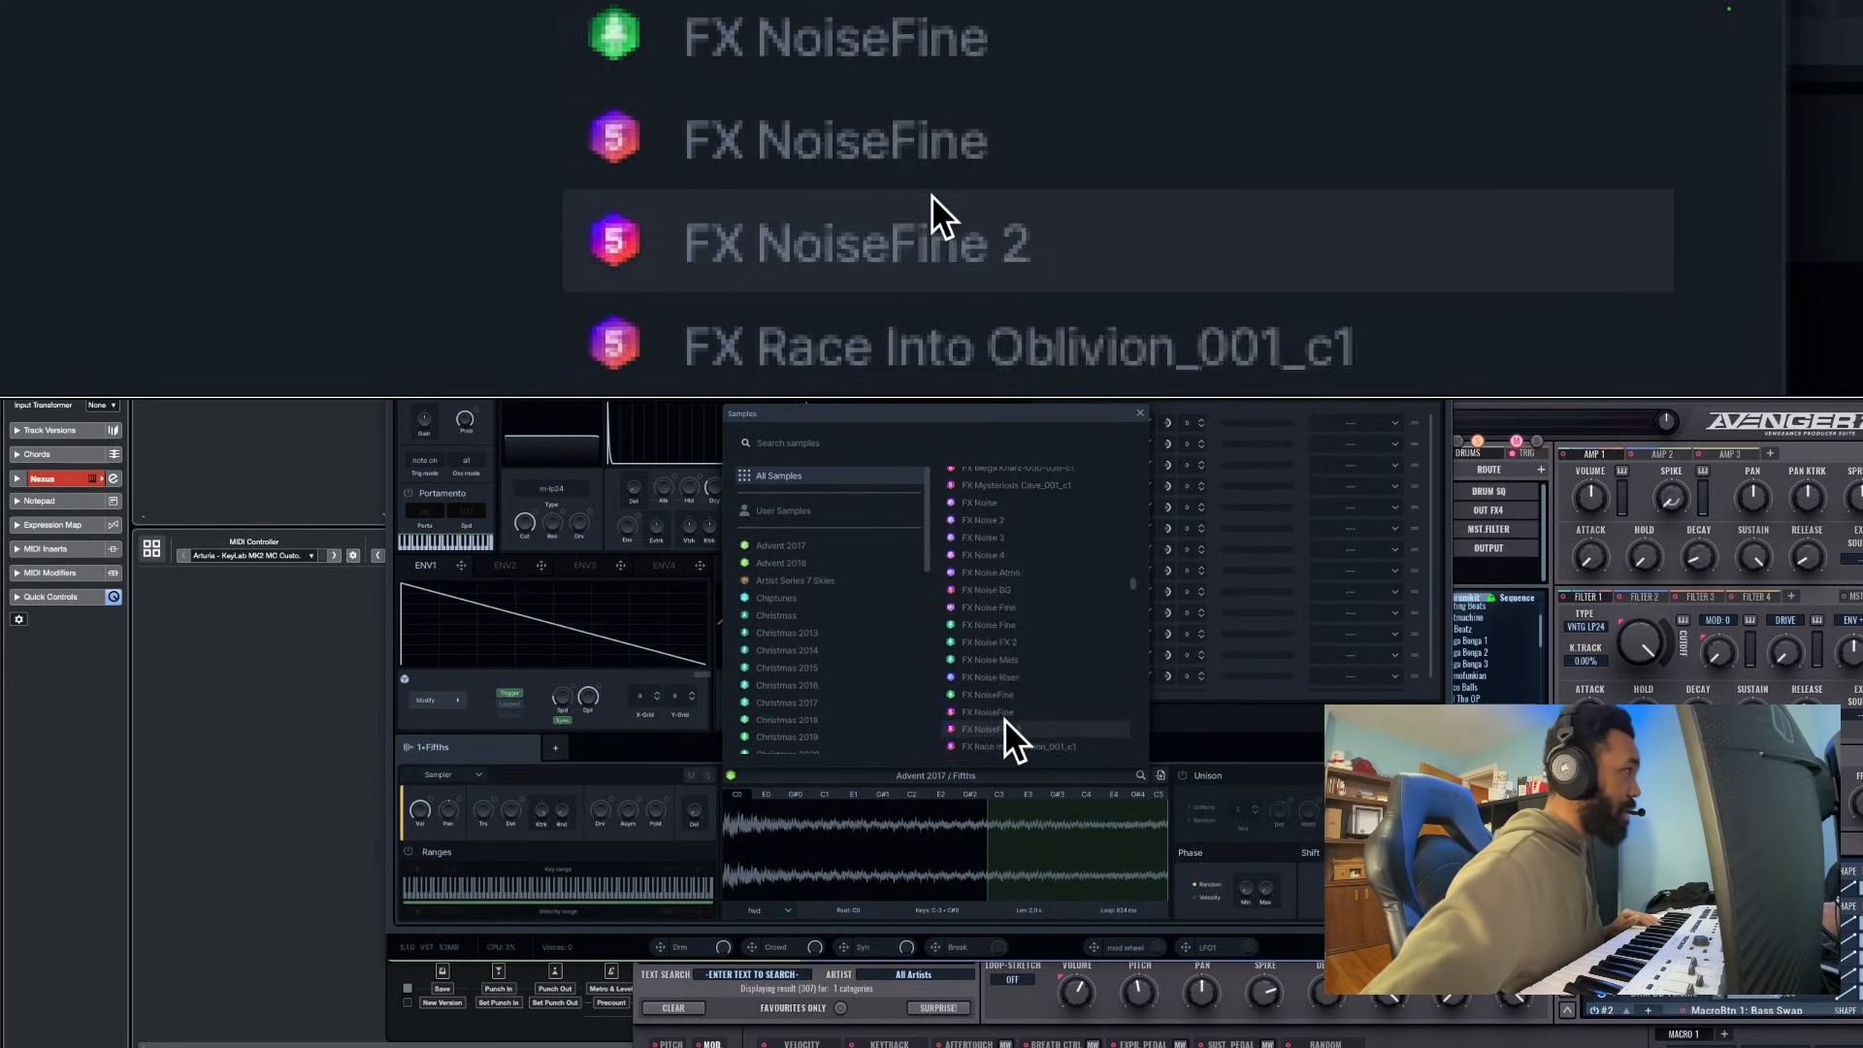
pyautogui.scroll(-15, 1032, 719)
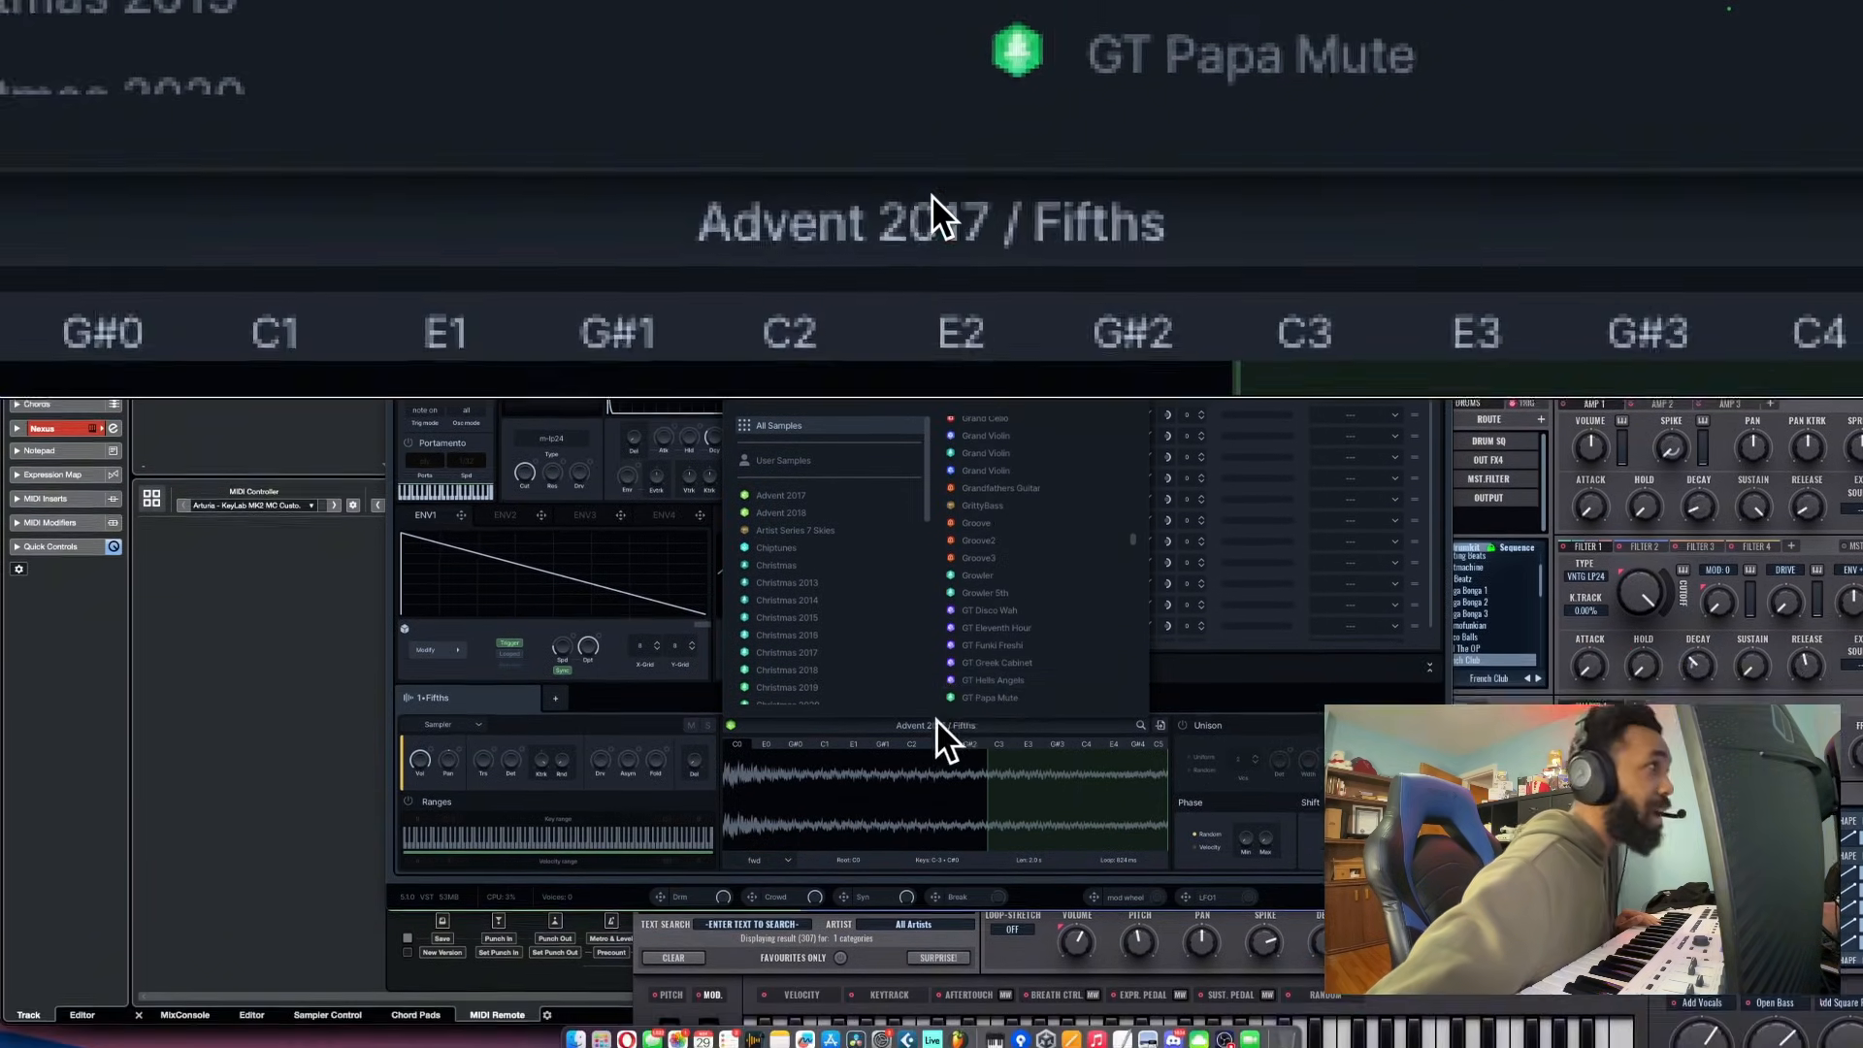
pyautogui.scroll(-15, 842, 719)
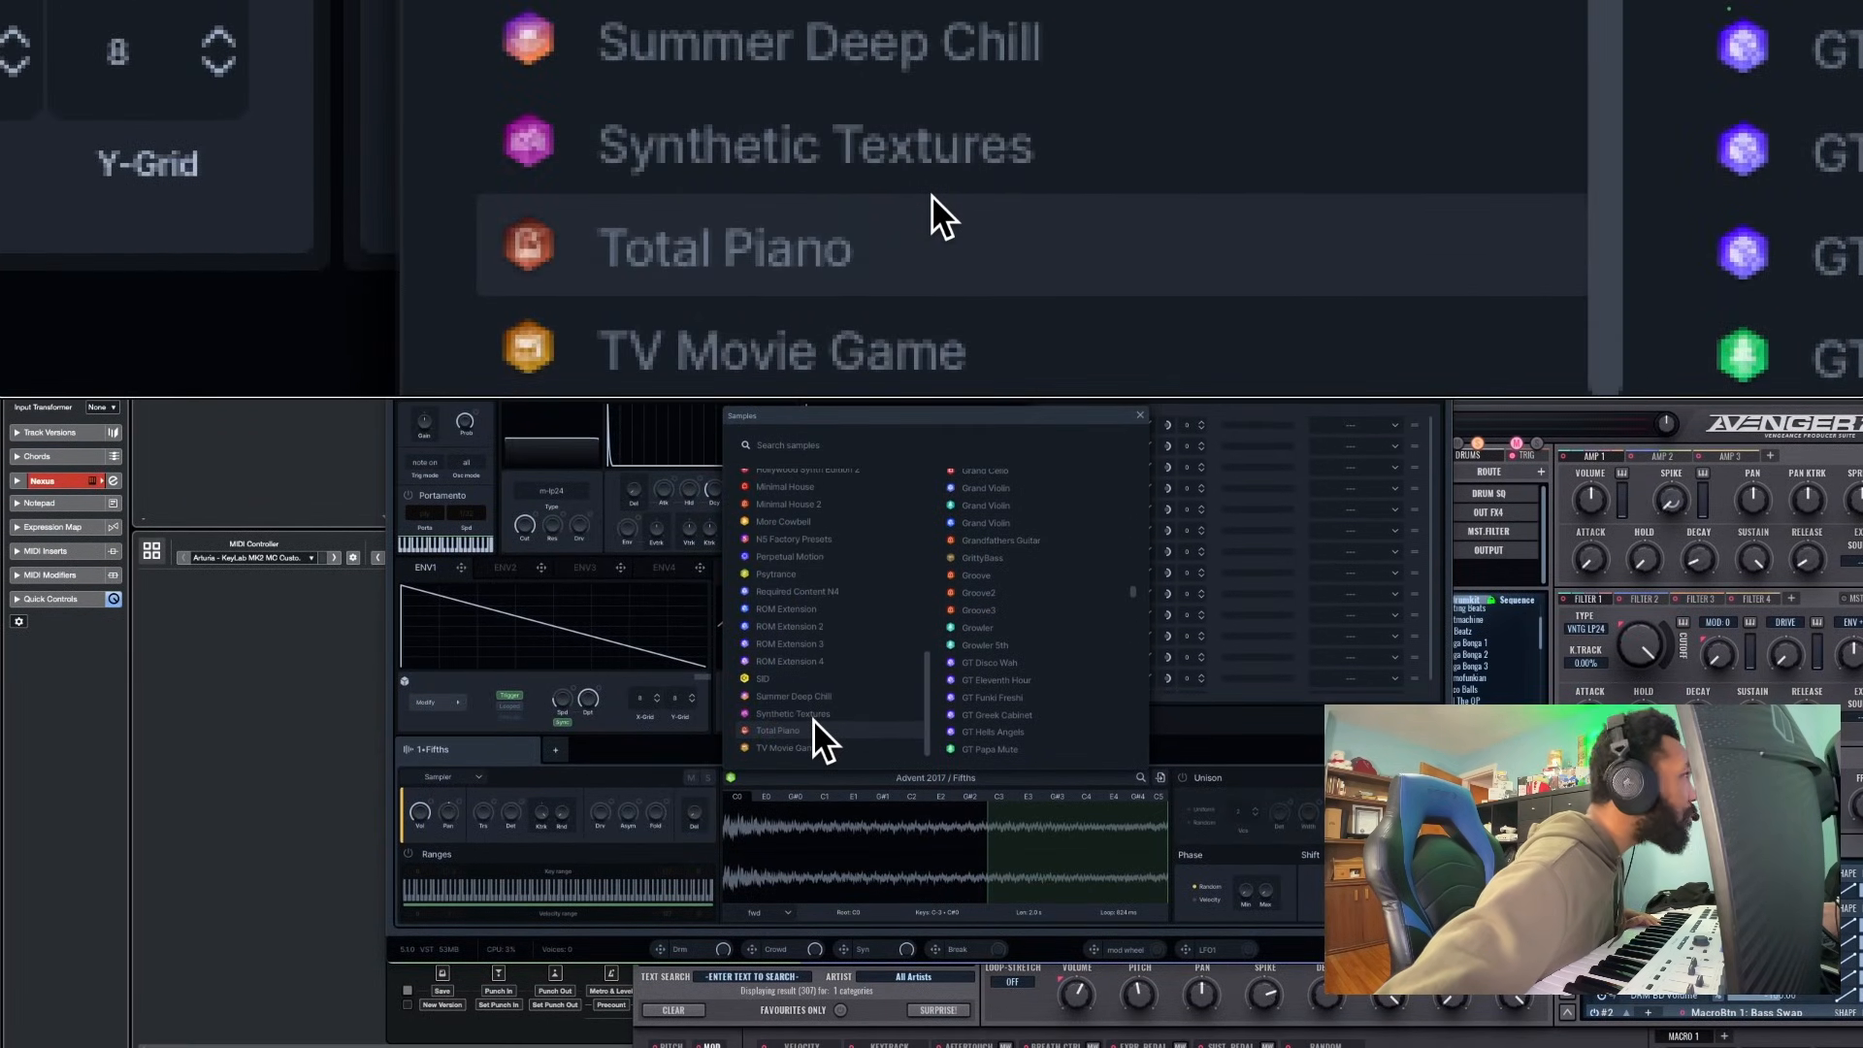
pyautogui.scroll(15, 813, 719)
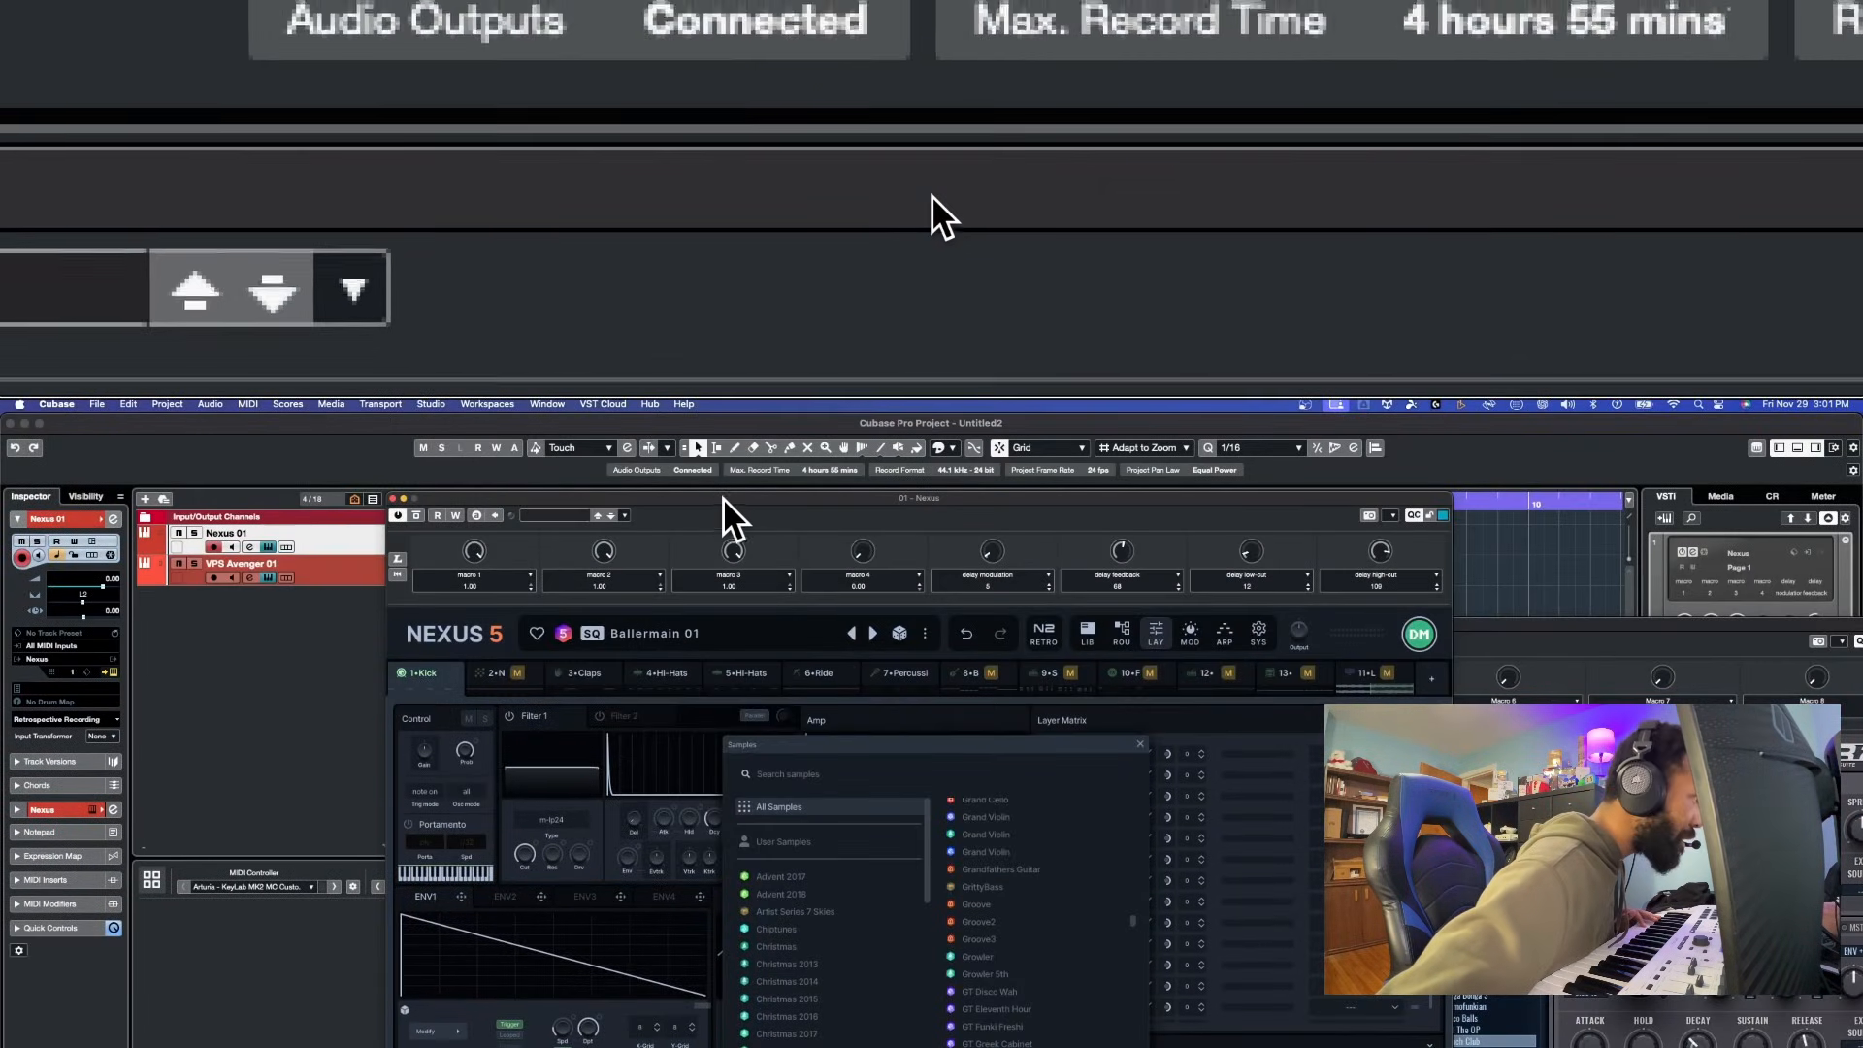
# Move the Nexus window down out of the way, bring the VPS Avenger window forward and place it higher on screen
pyautogui.moveTo(724, 498); pyautogui.dragTo(682, 817)
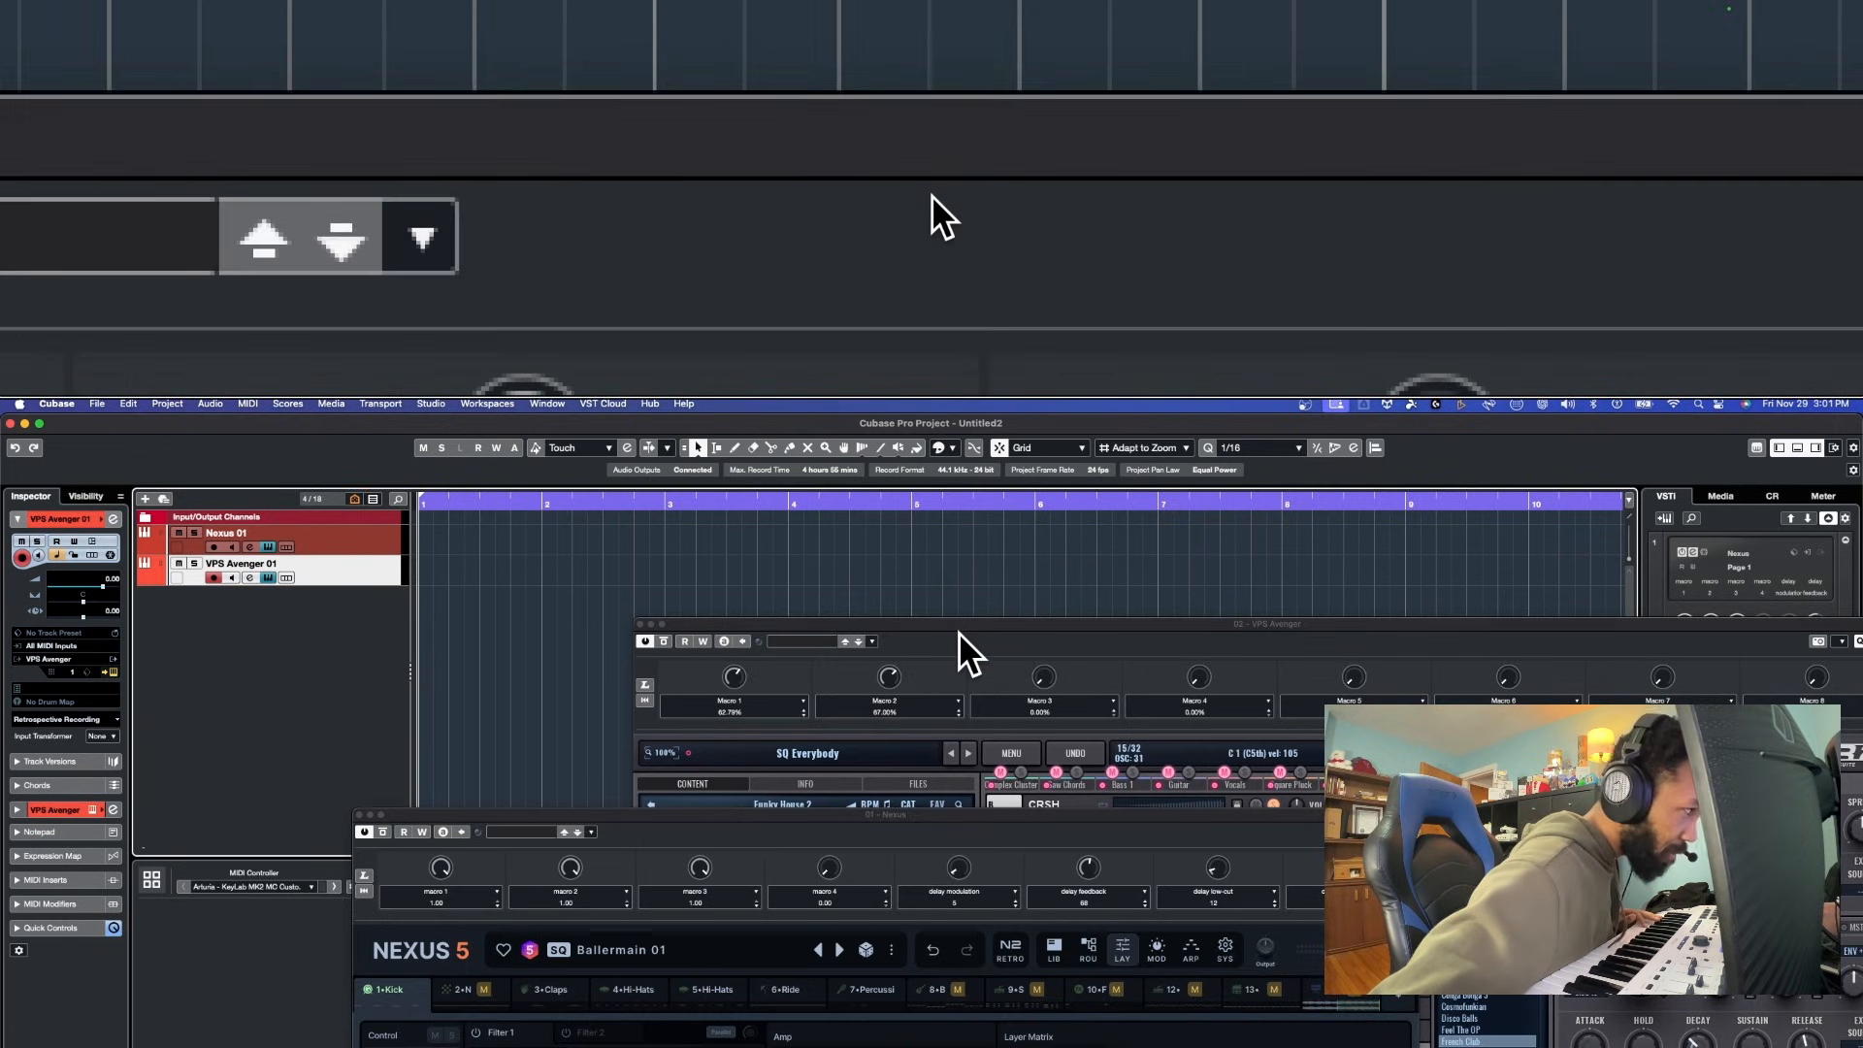
pyautogui.click(959, 631)
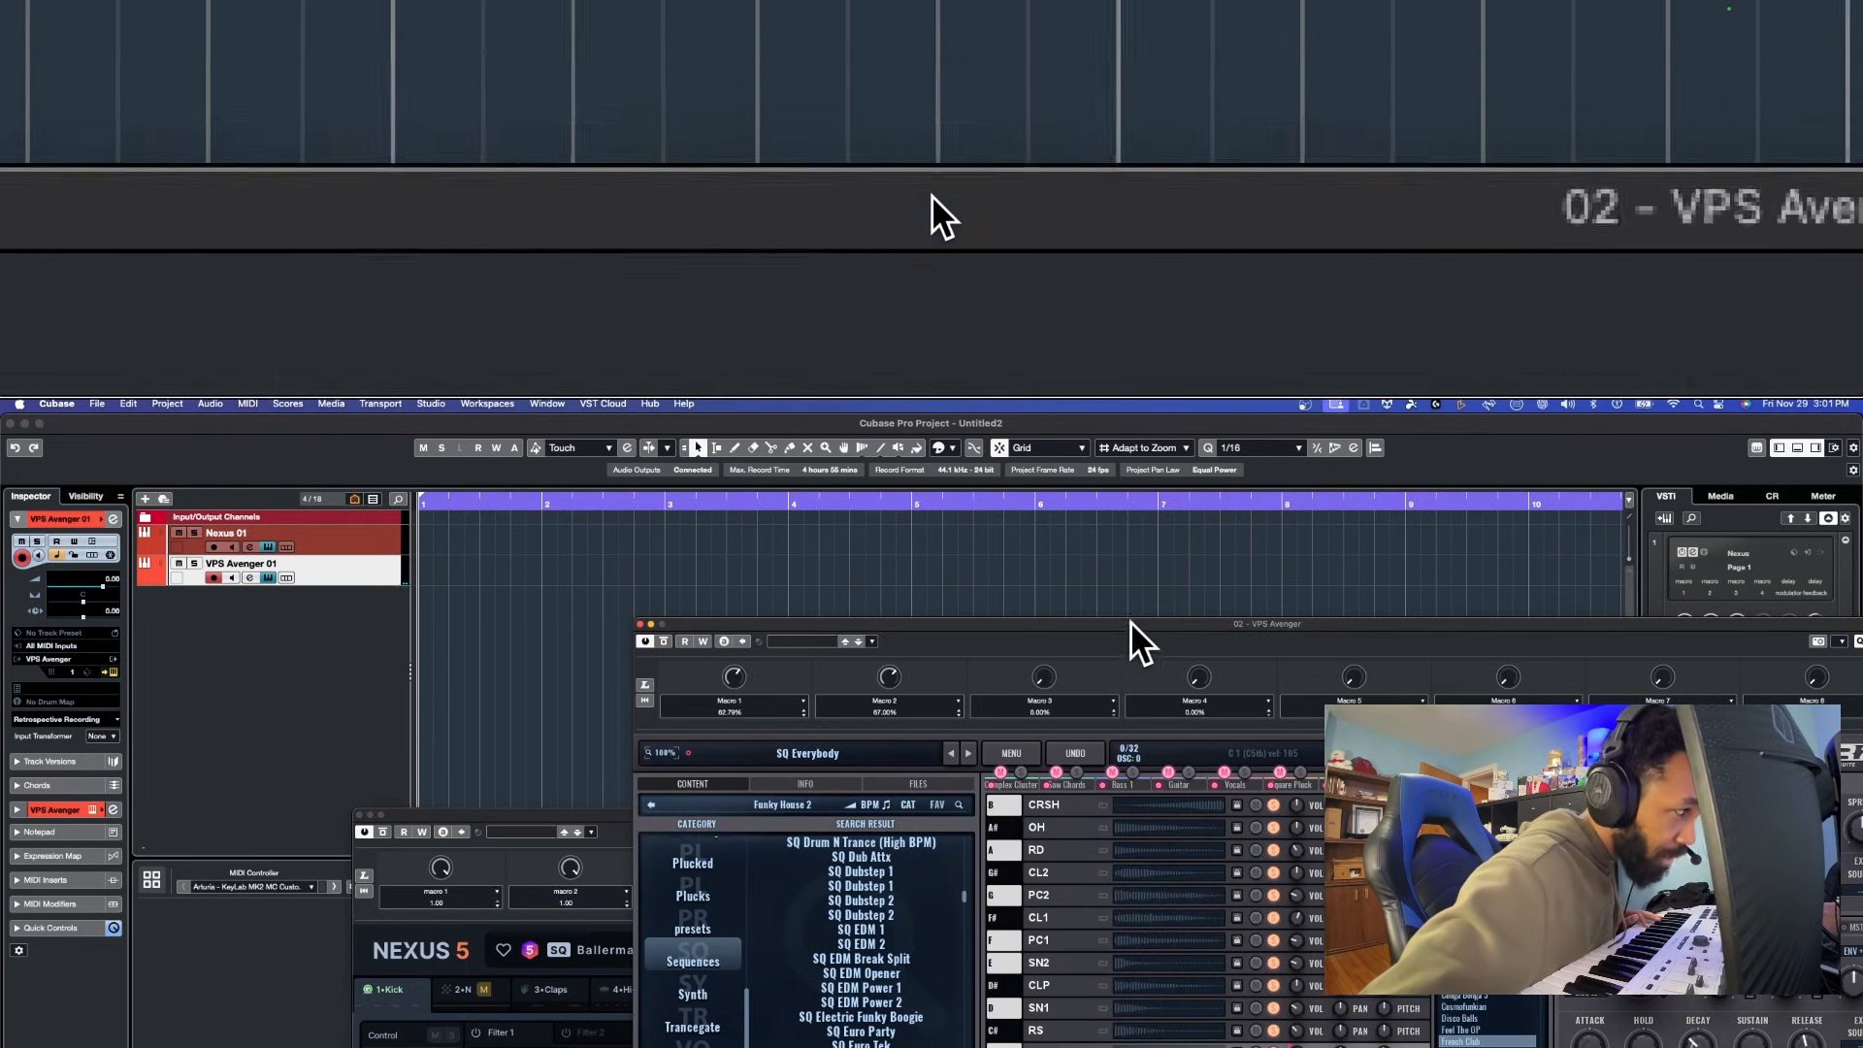
pyautogui.moveTo(1115, 619); pyautogui.dragTo(802, 398)
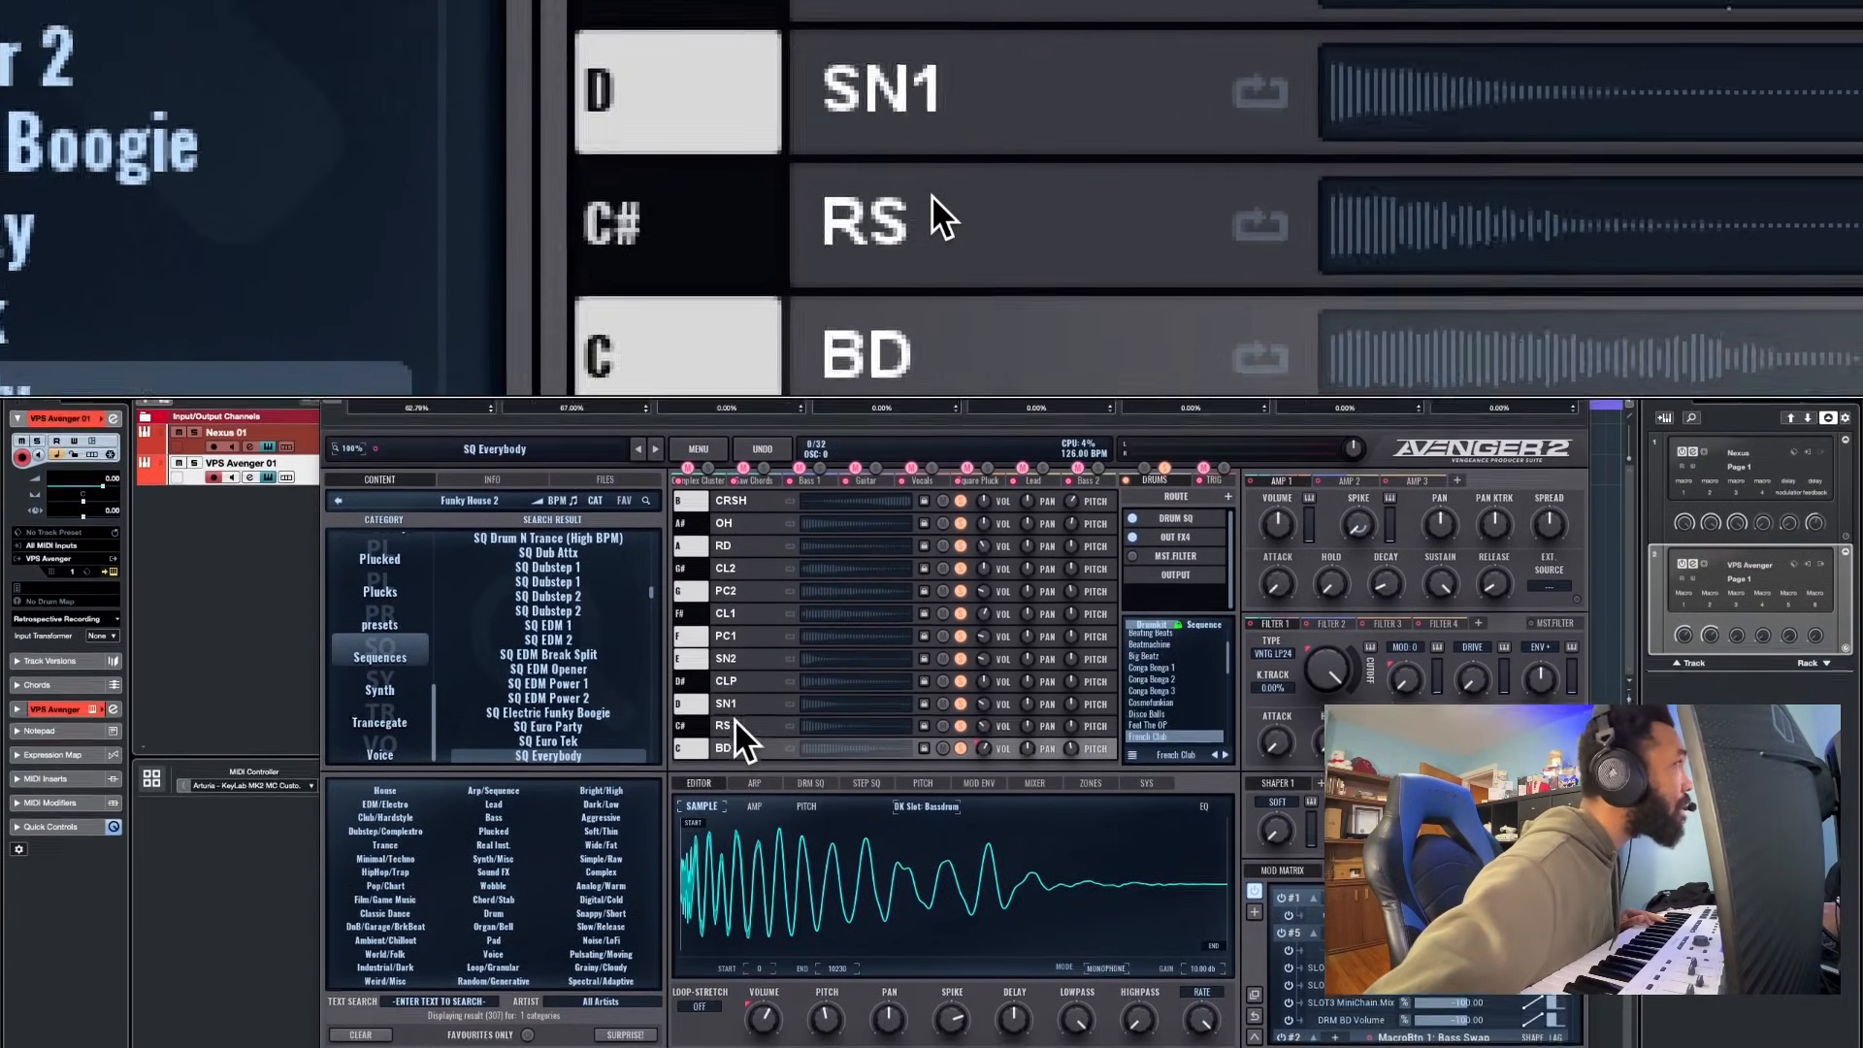
# Show the RS drum slot's sample in the VPS Avenger drum kit, then the BD slot's sample
pyautogui.click(730, 723)
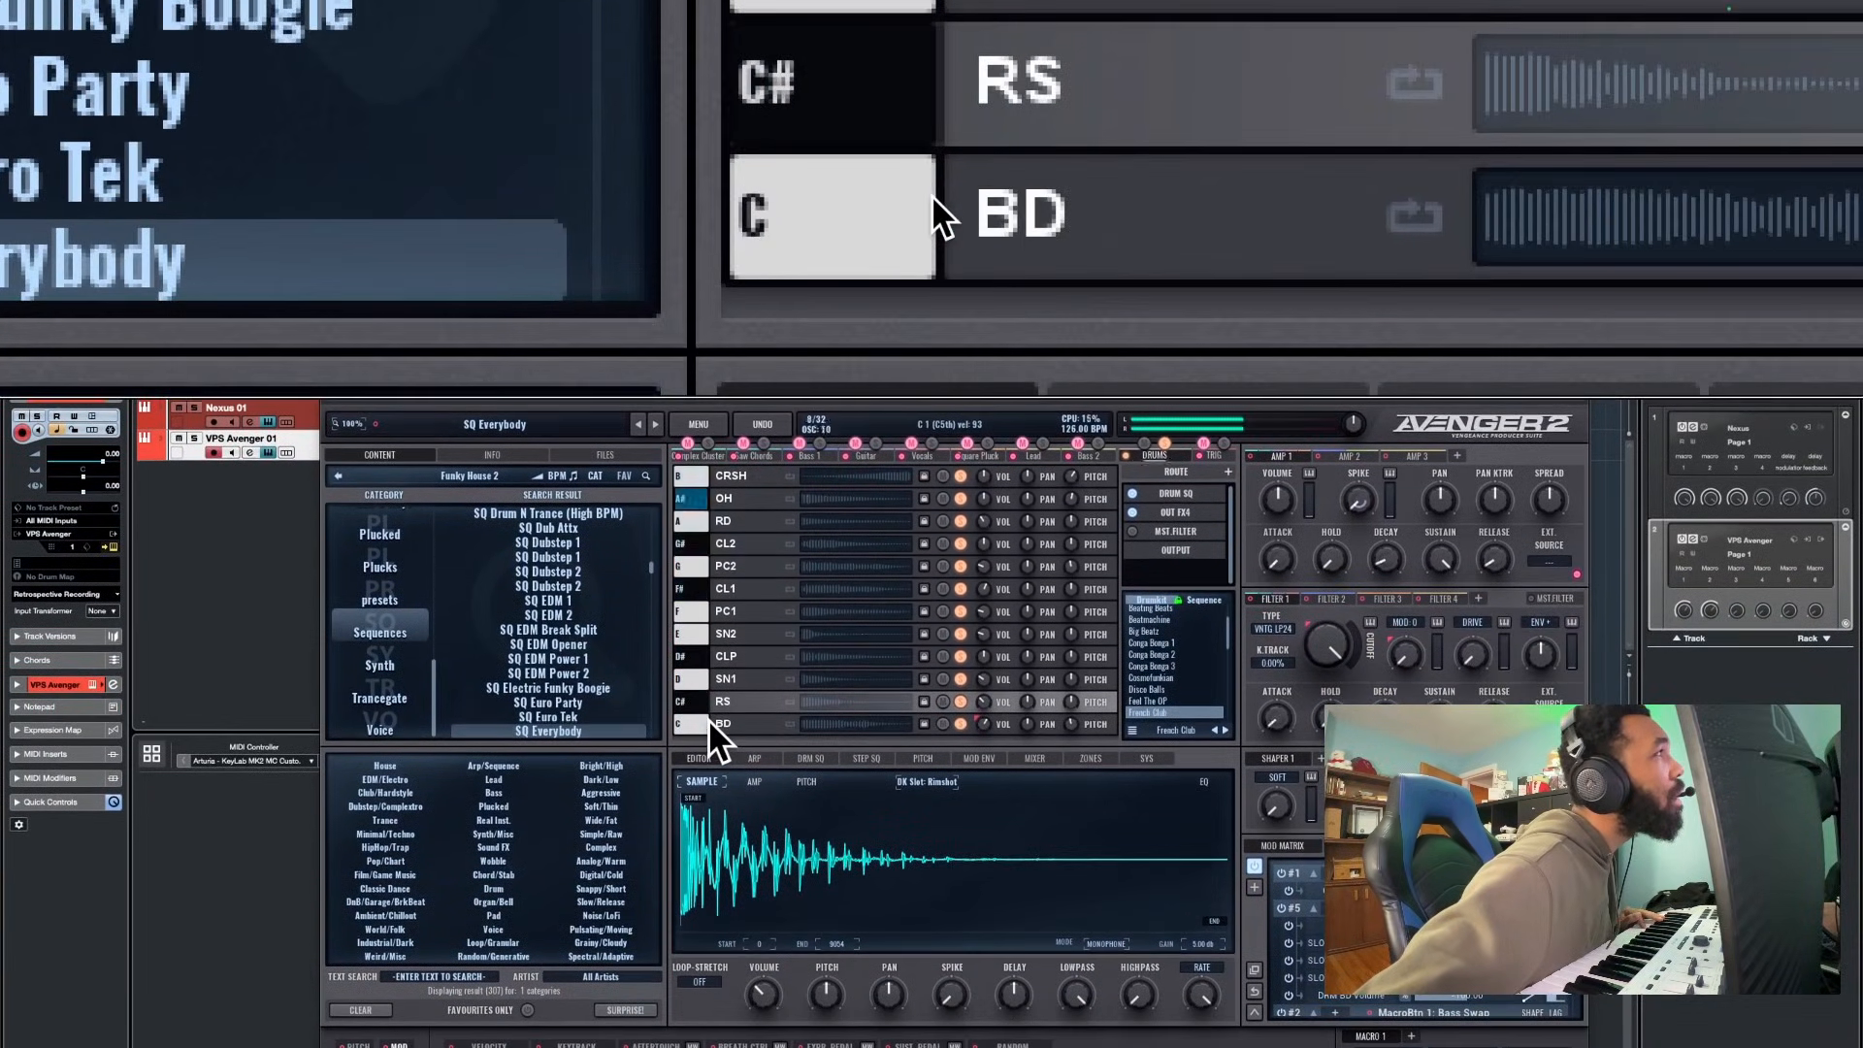
pyautogui.click(703, 719)
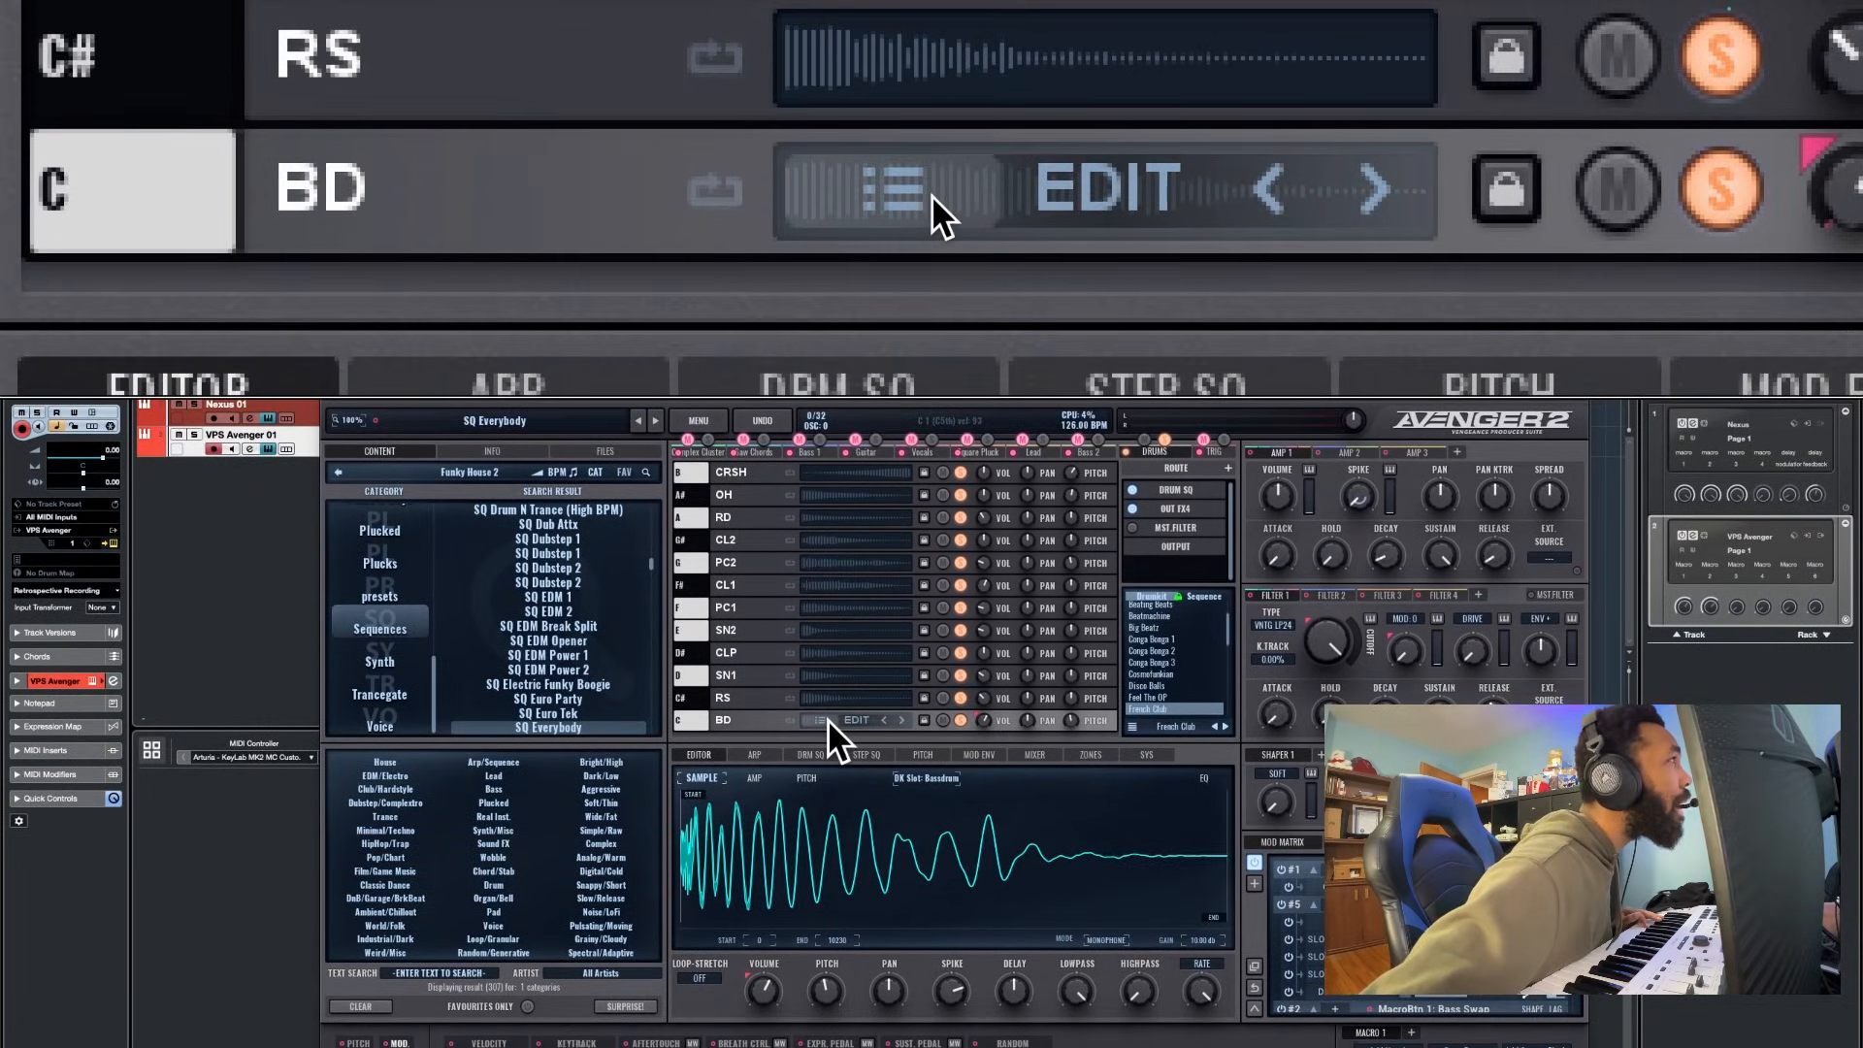
# Open the BD slot's sample browser and audition bass drums from the Funky House 2 expansion, such as BD Beating Beats and BD 80s Kit
pyautogui.click(829, 719)
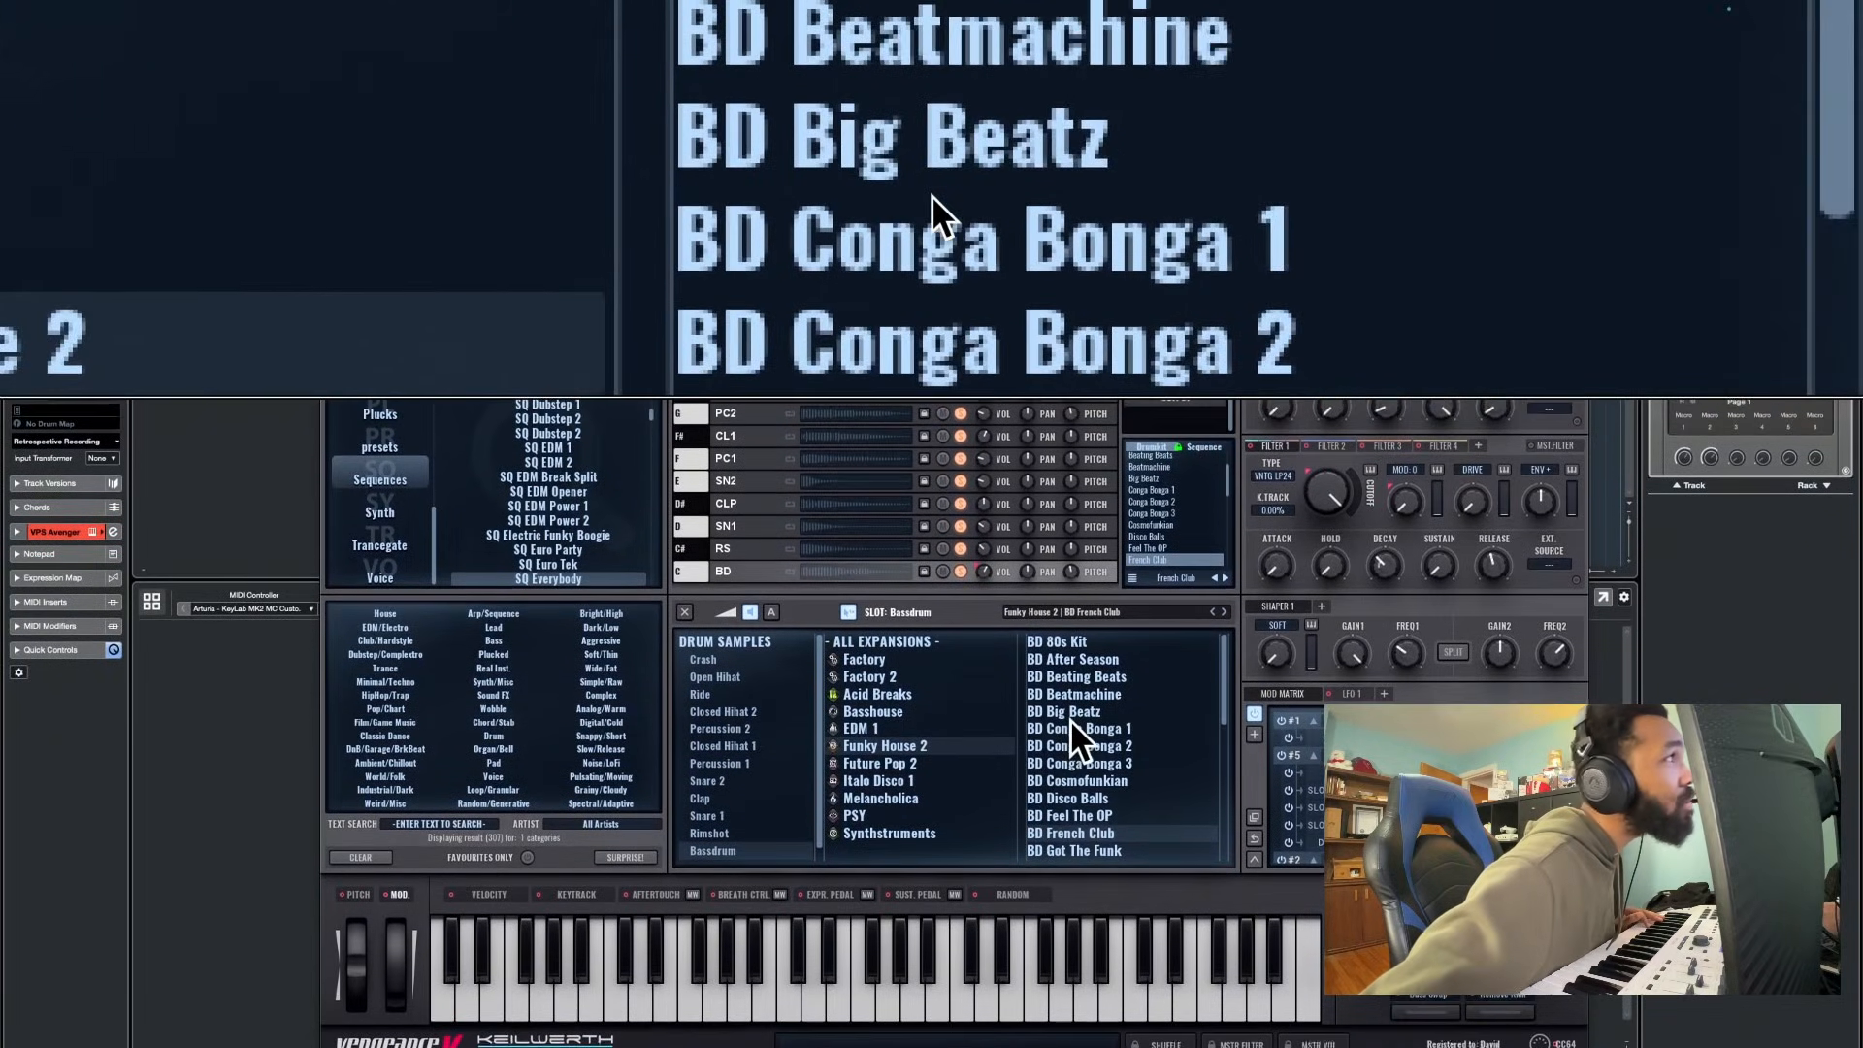
pyautogui.click(1079, 711)
pyautogui.click(1079, 716)
pyautogui.click(1074, 699)
pyautogui.click(1068, 682)
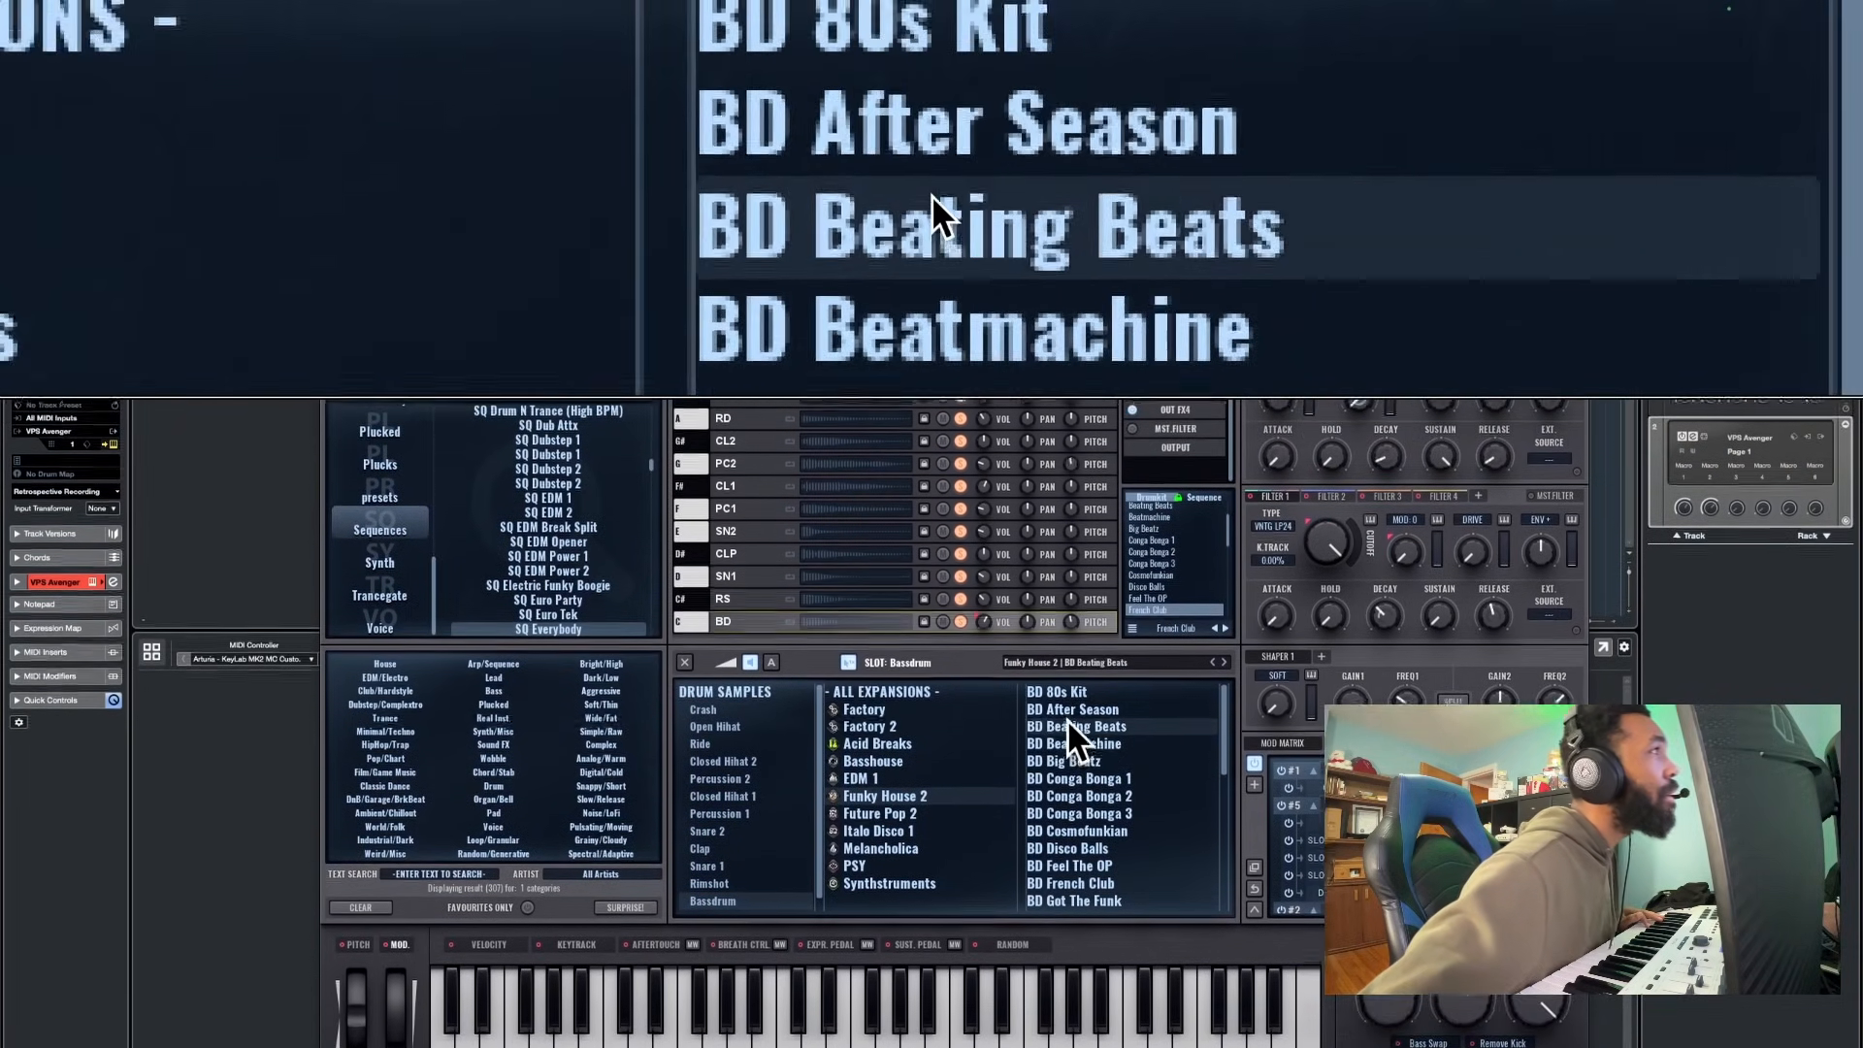
pyautogui.click(1064, 663)
pyautogui.click(1058, 647)
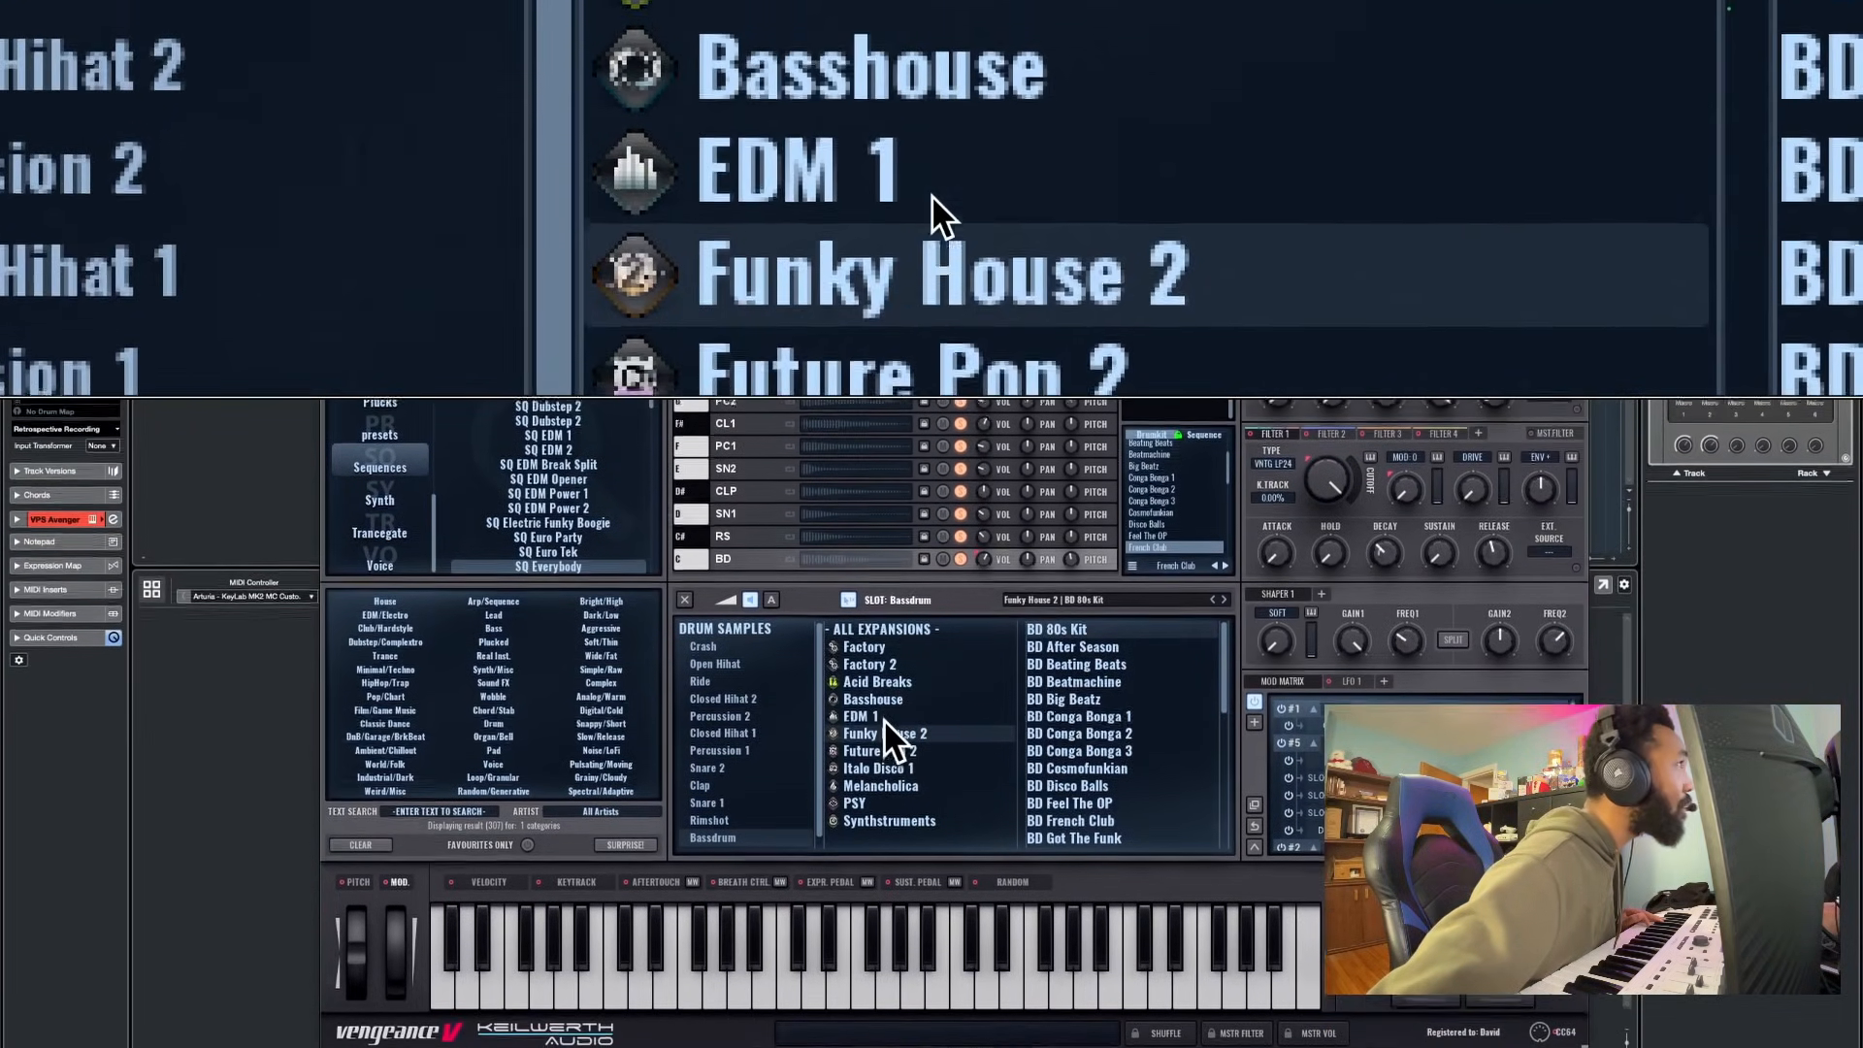
# Audition bass drums from the EDM 1 expansion and then from PSY, such as BD XPDrumkit 9, BD MetaPsy and BD JunebugPsy
pyautogui.click(885, 708)
pyautogui.click(1048, 708)
pyautogui.click(1058, 743)
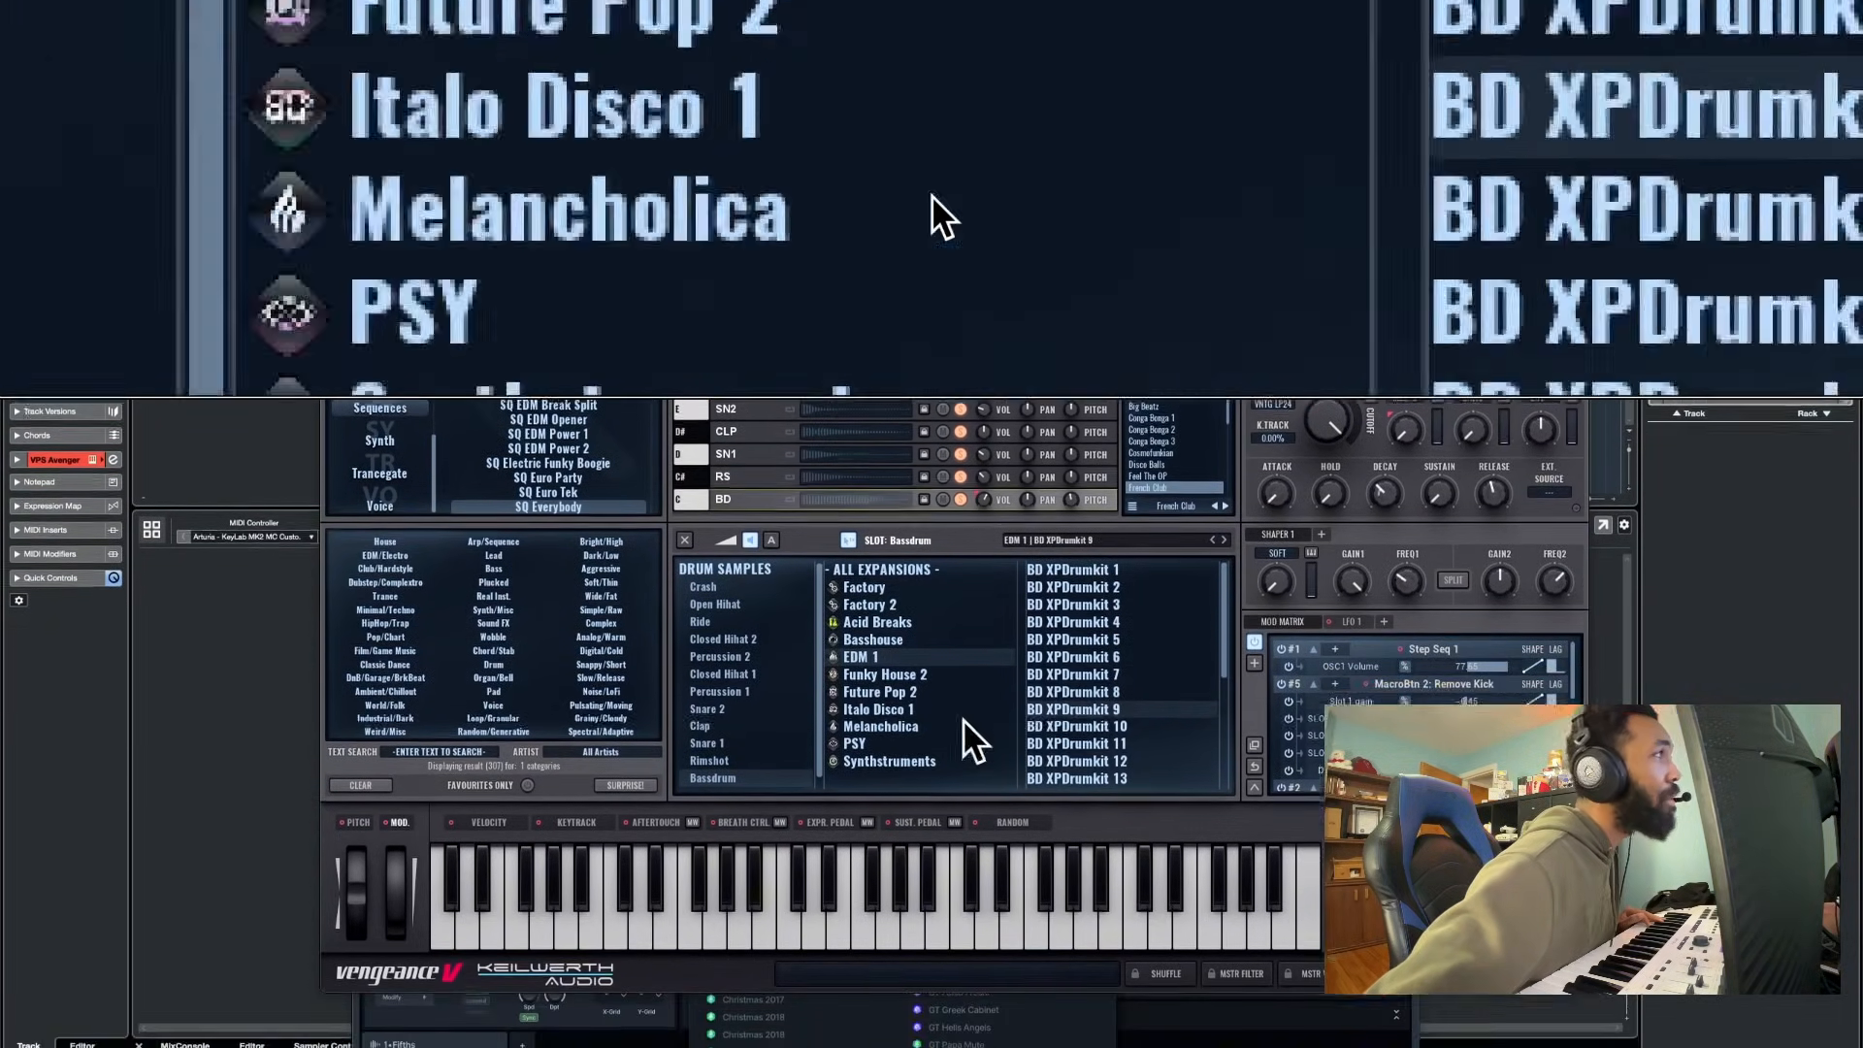
pyautogui.click(866, 778)
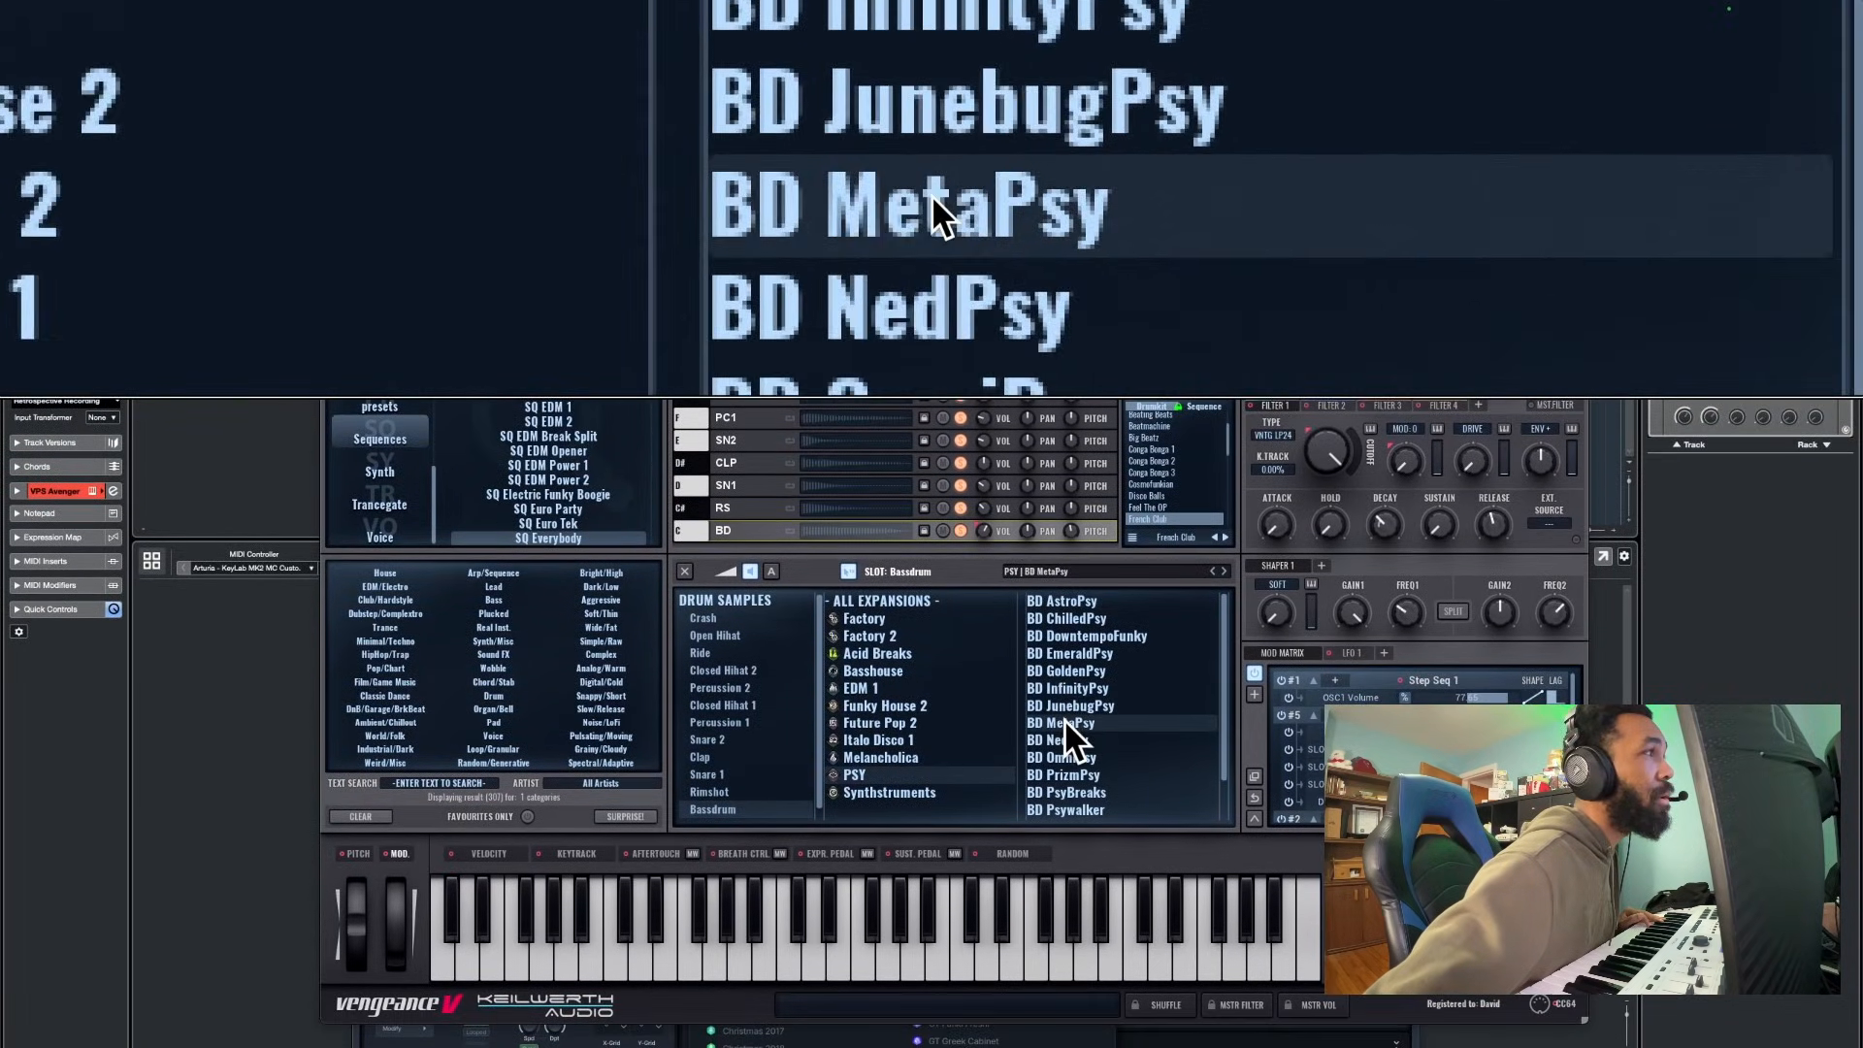
pyautogui.click(1063, 651)
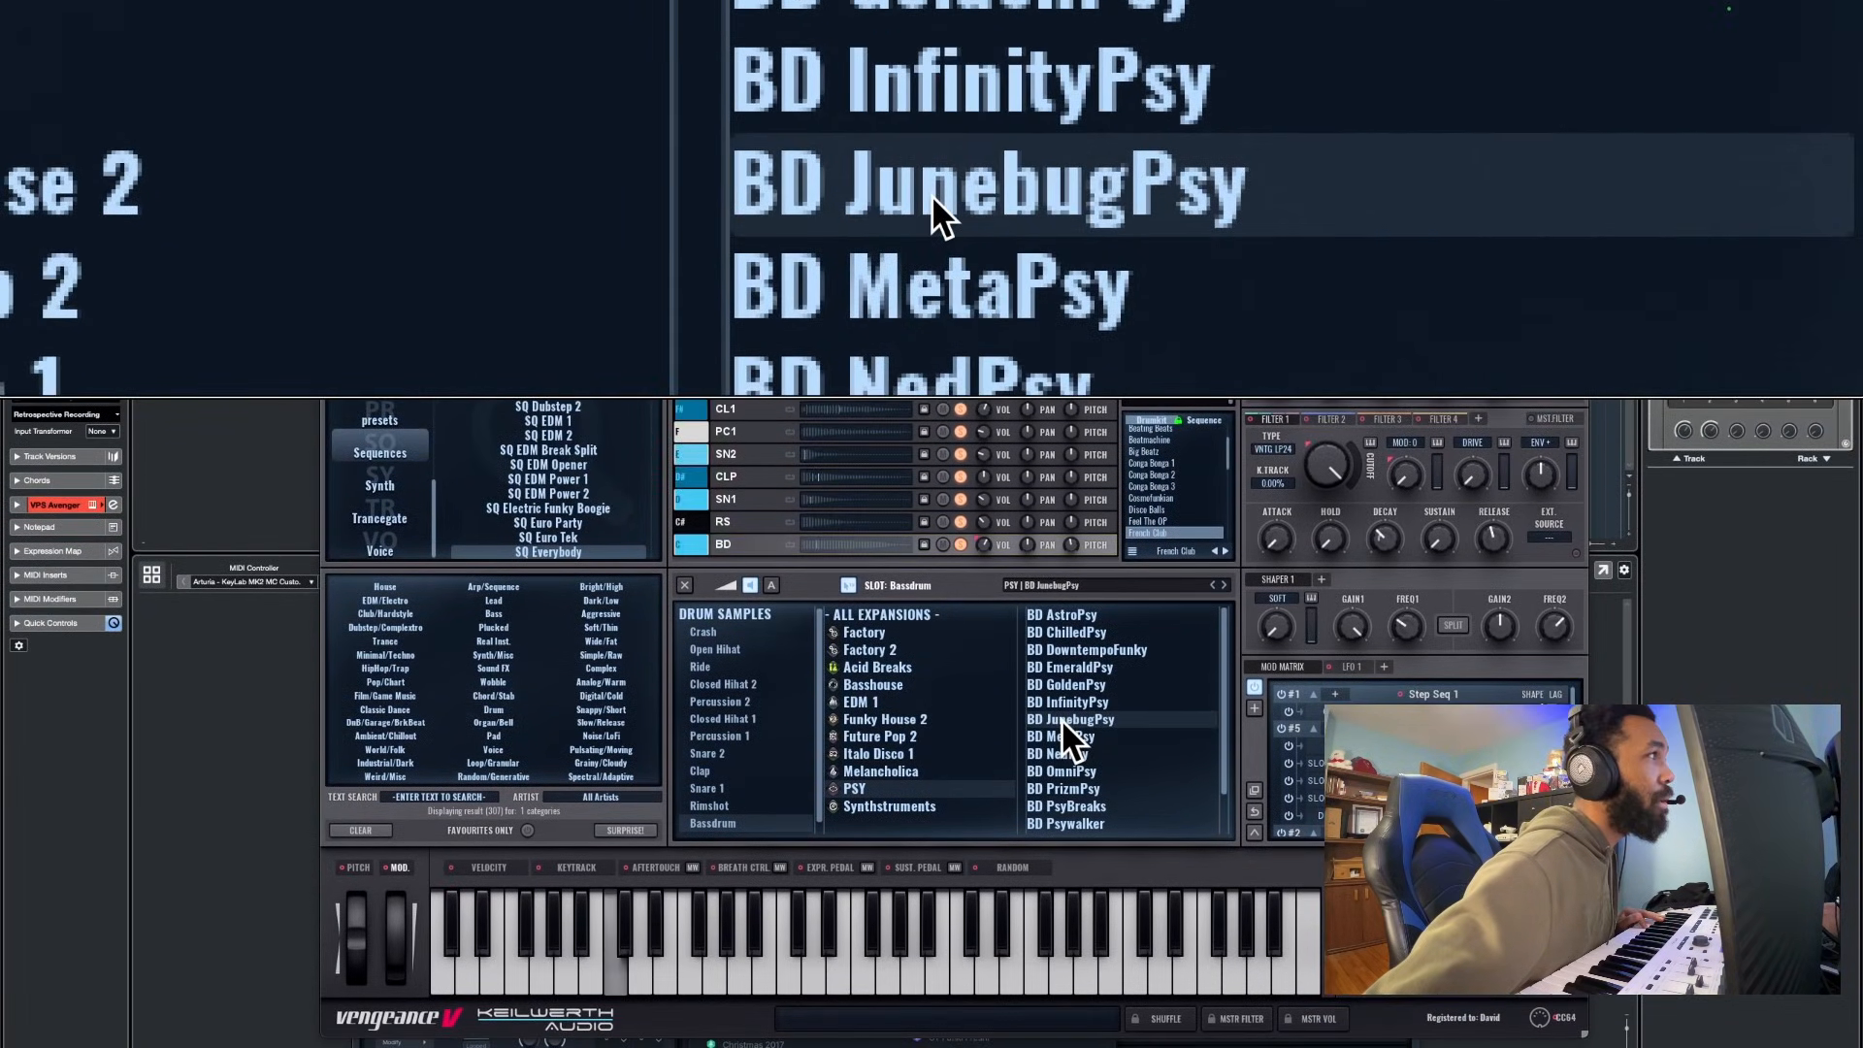
pyautogui.click(1066, 684)
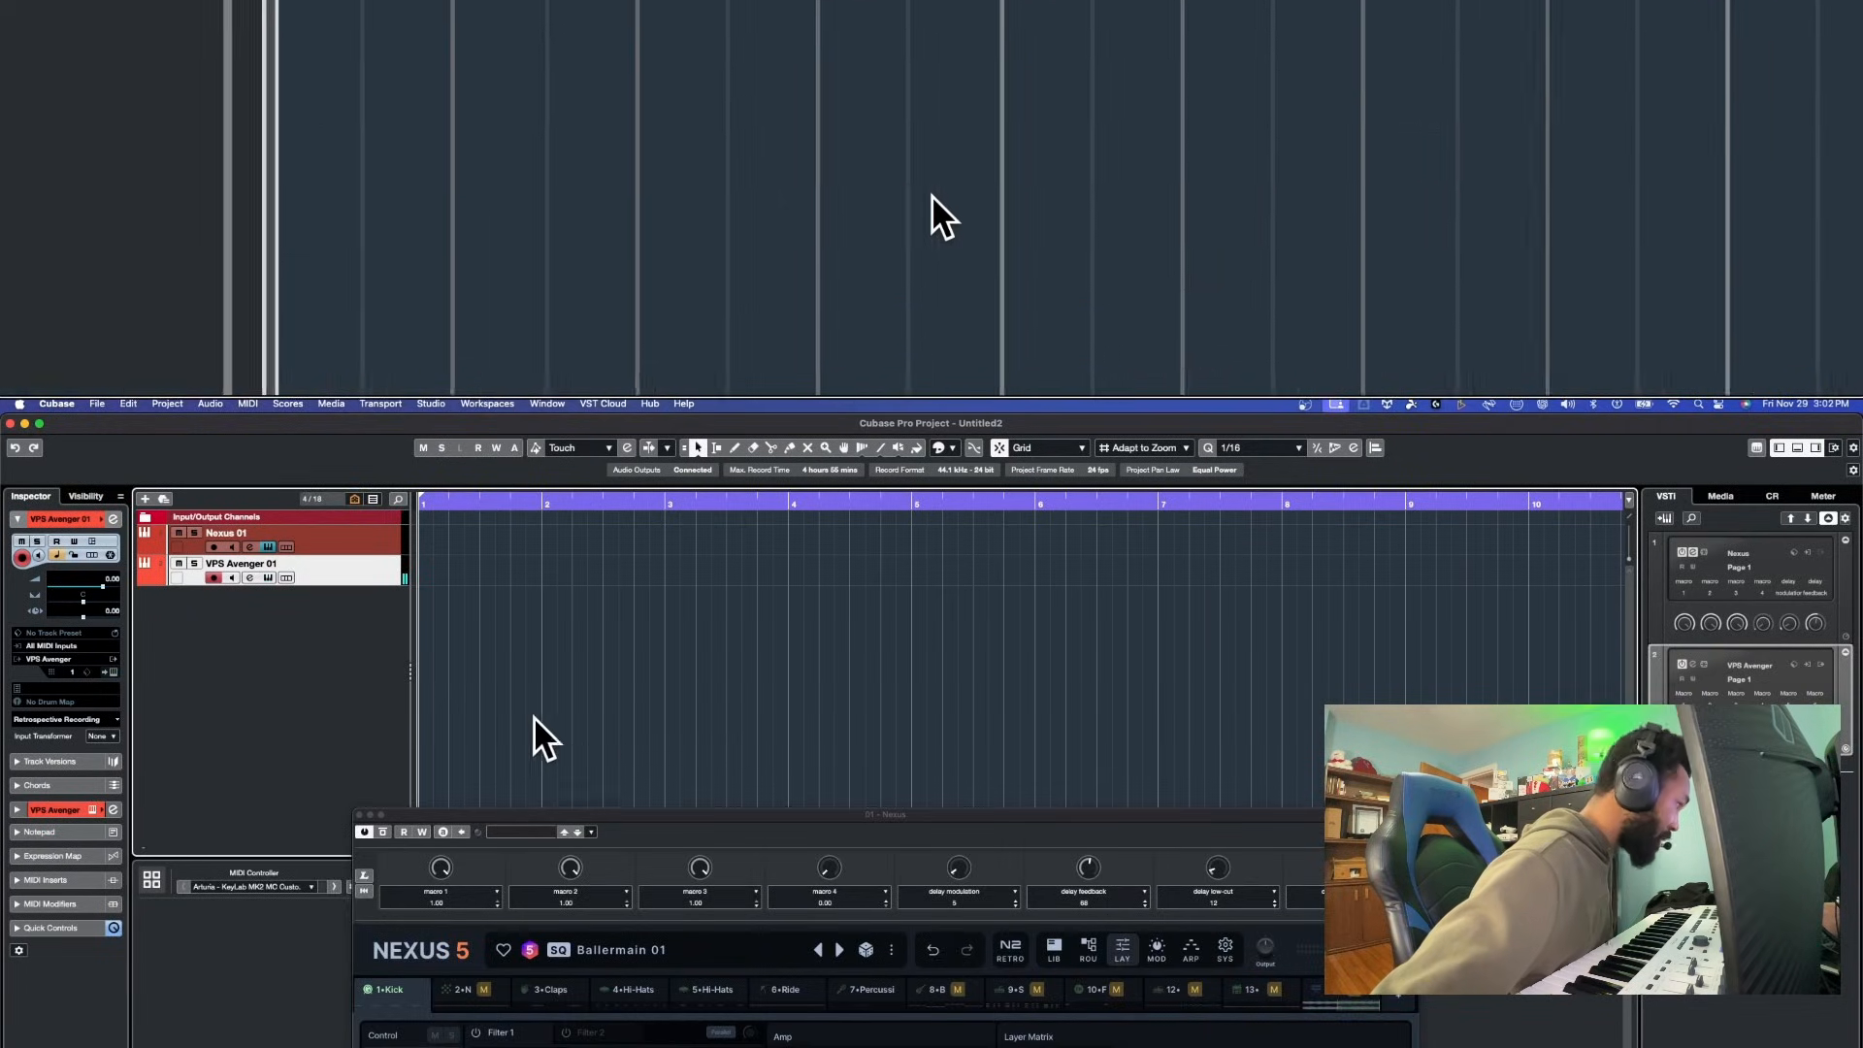
# Select the Nexus 01 track and move the Nexus window higher on screen
pyautogui.click(355, 538)
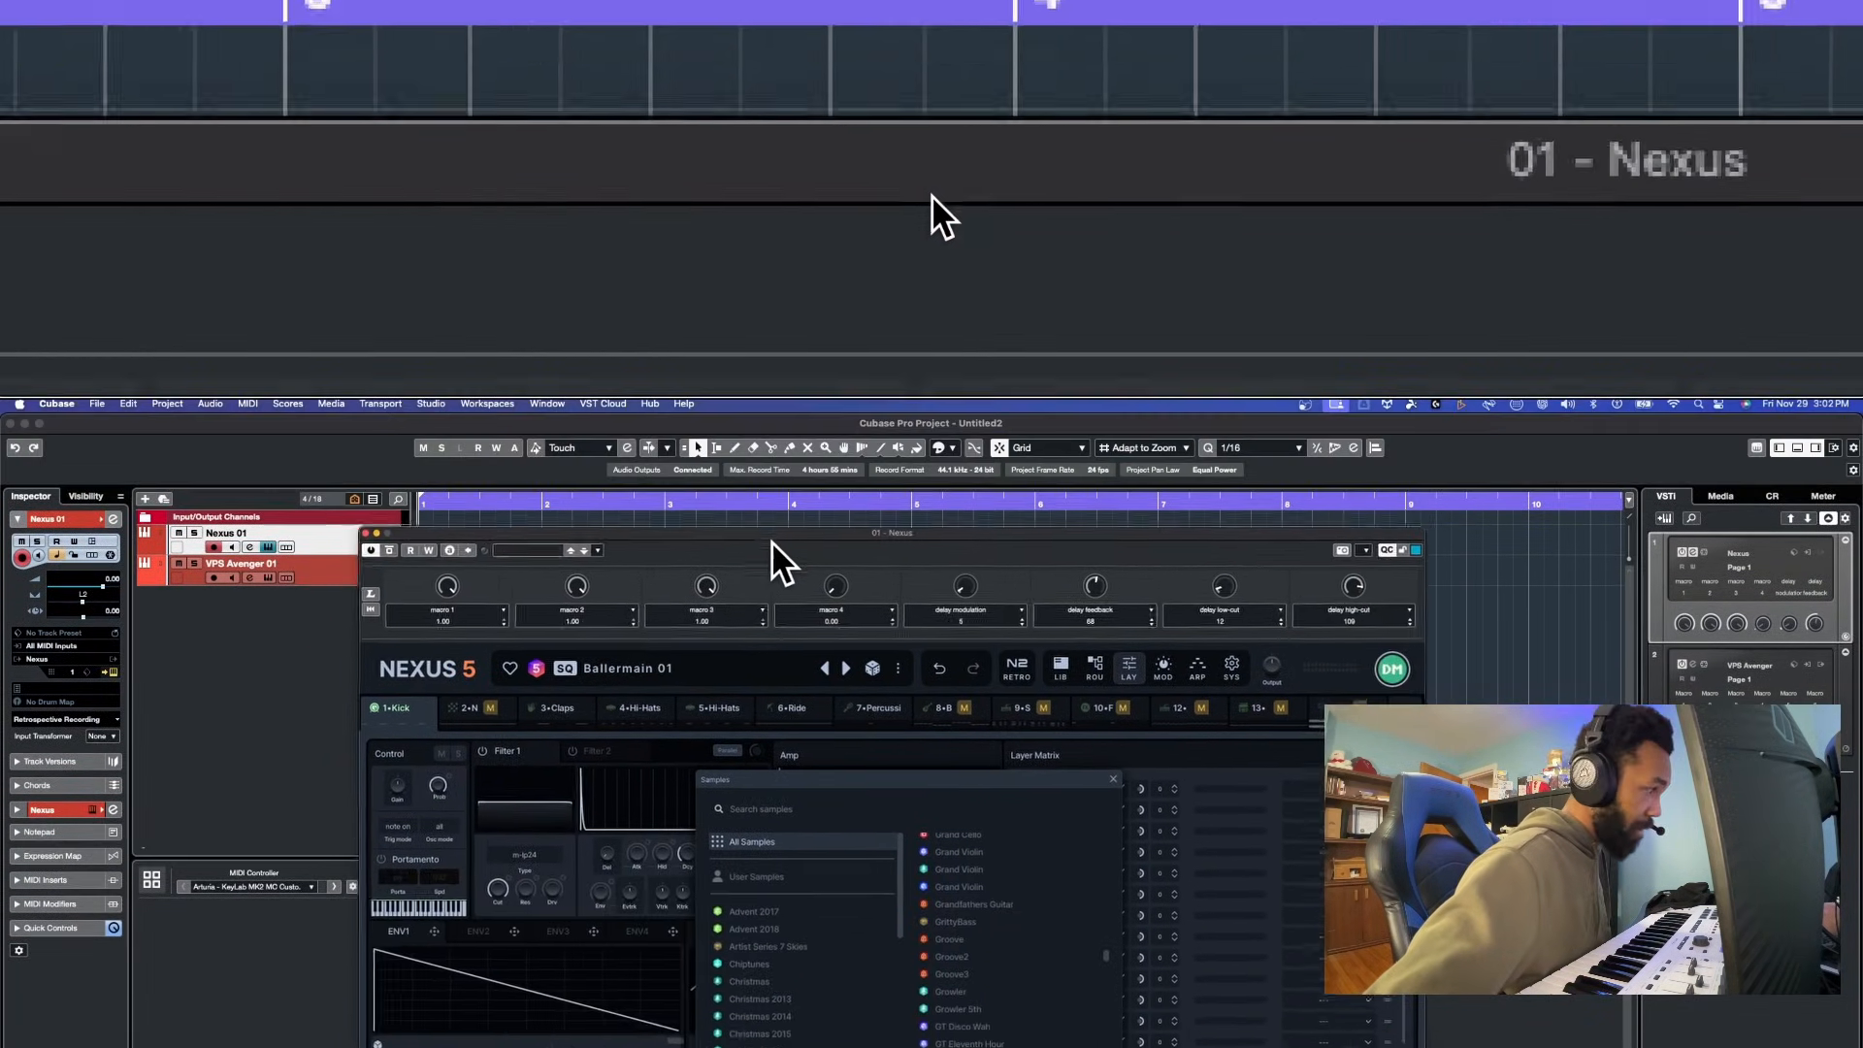
pyautogui.moveTo(772, 540); pyautogui.dragTo(777, 420)
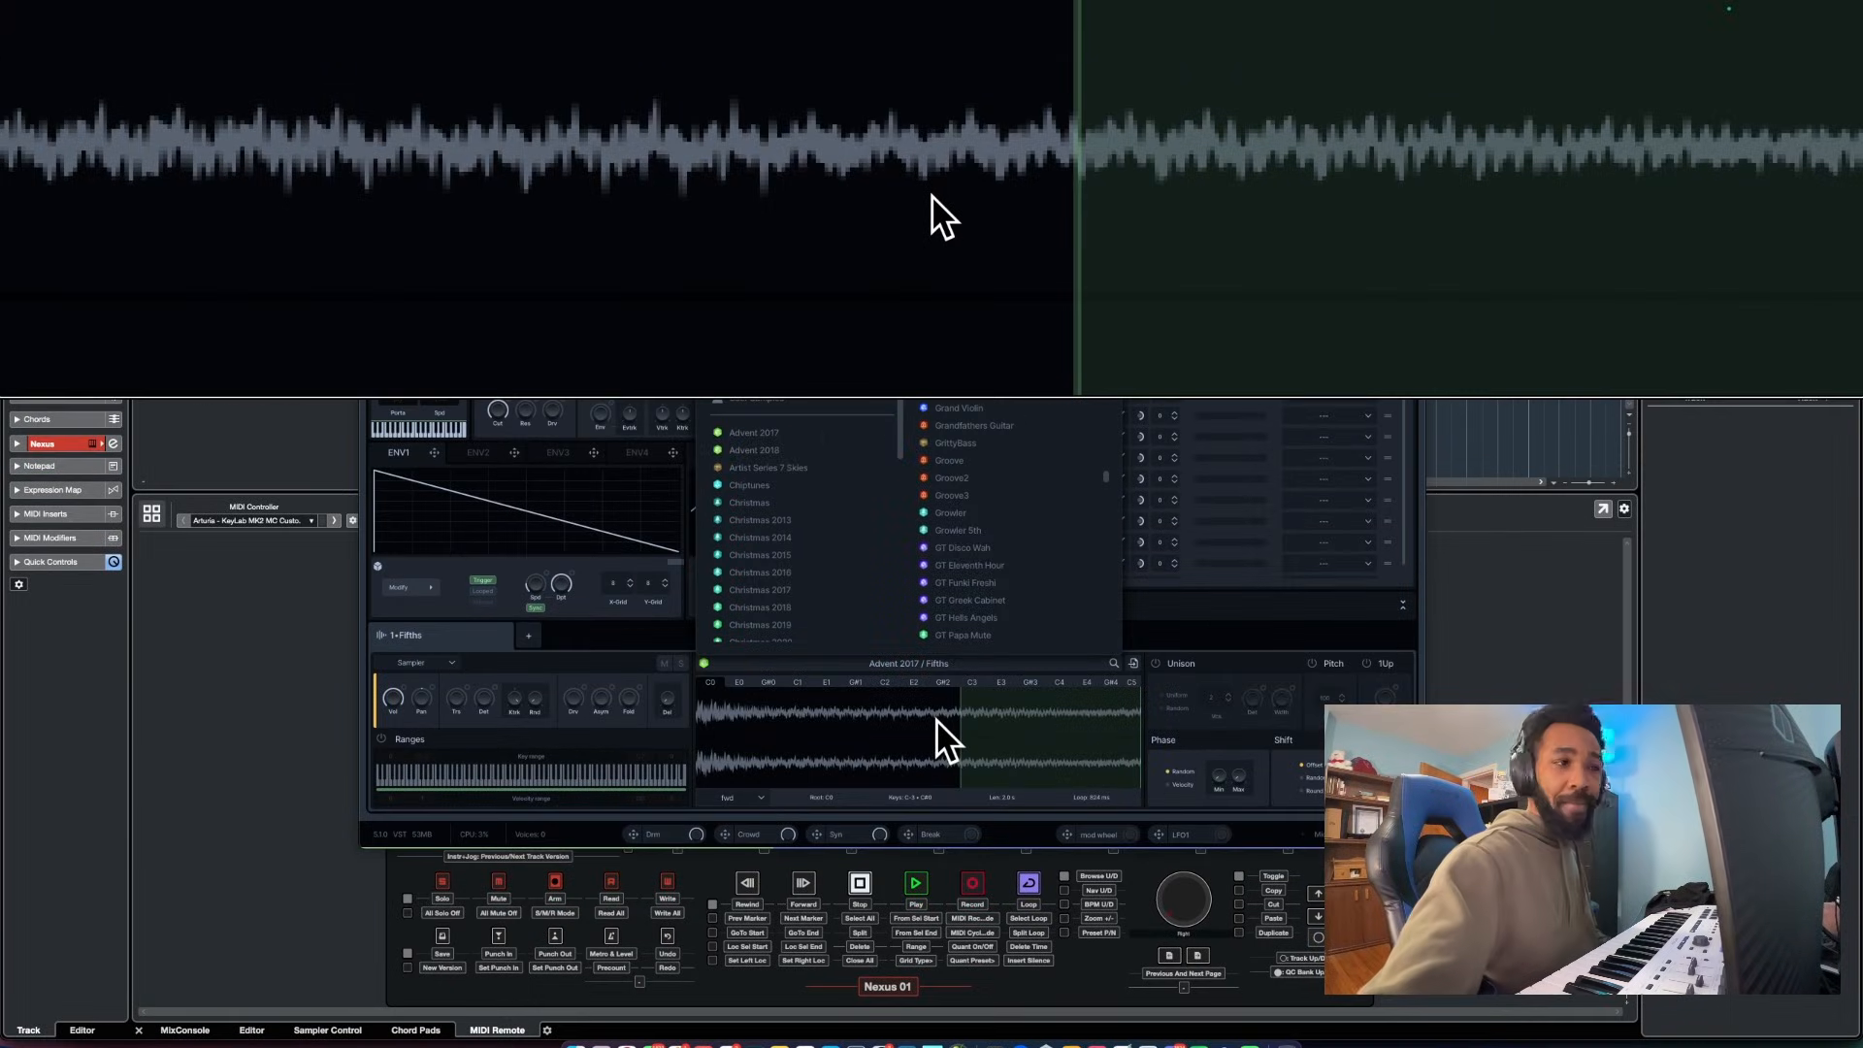
# Find the kick samples in the Vengance folder of MediaBay and select VEC3 Bassdrums Trance 39.wav
pyautogui.press('F5')
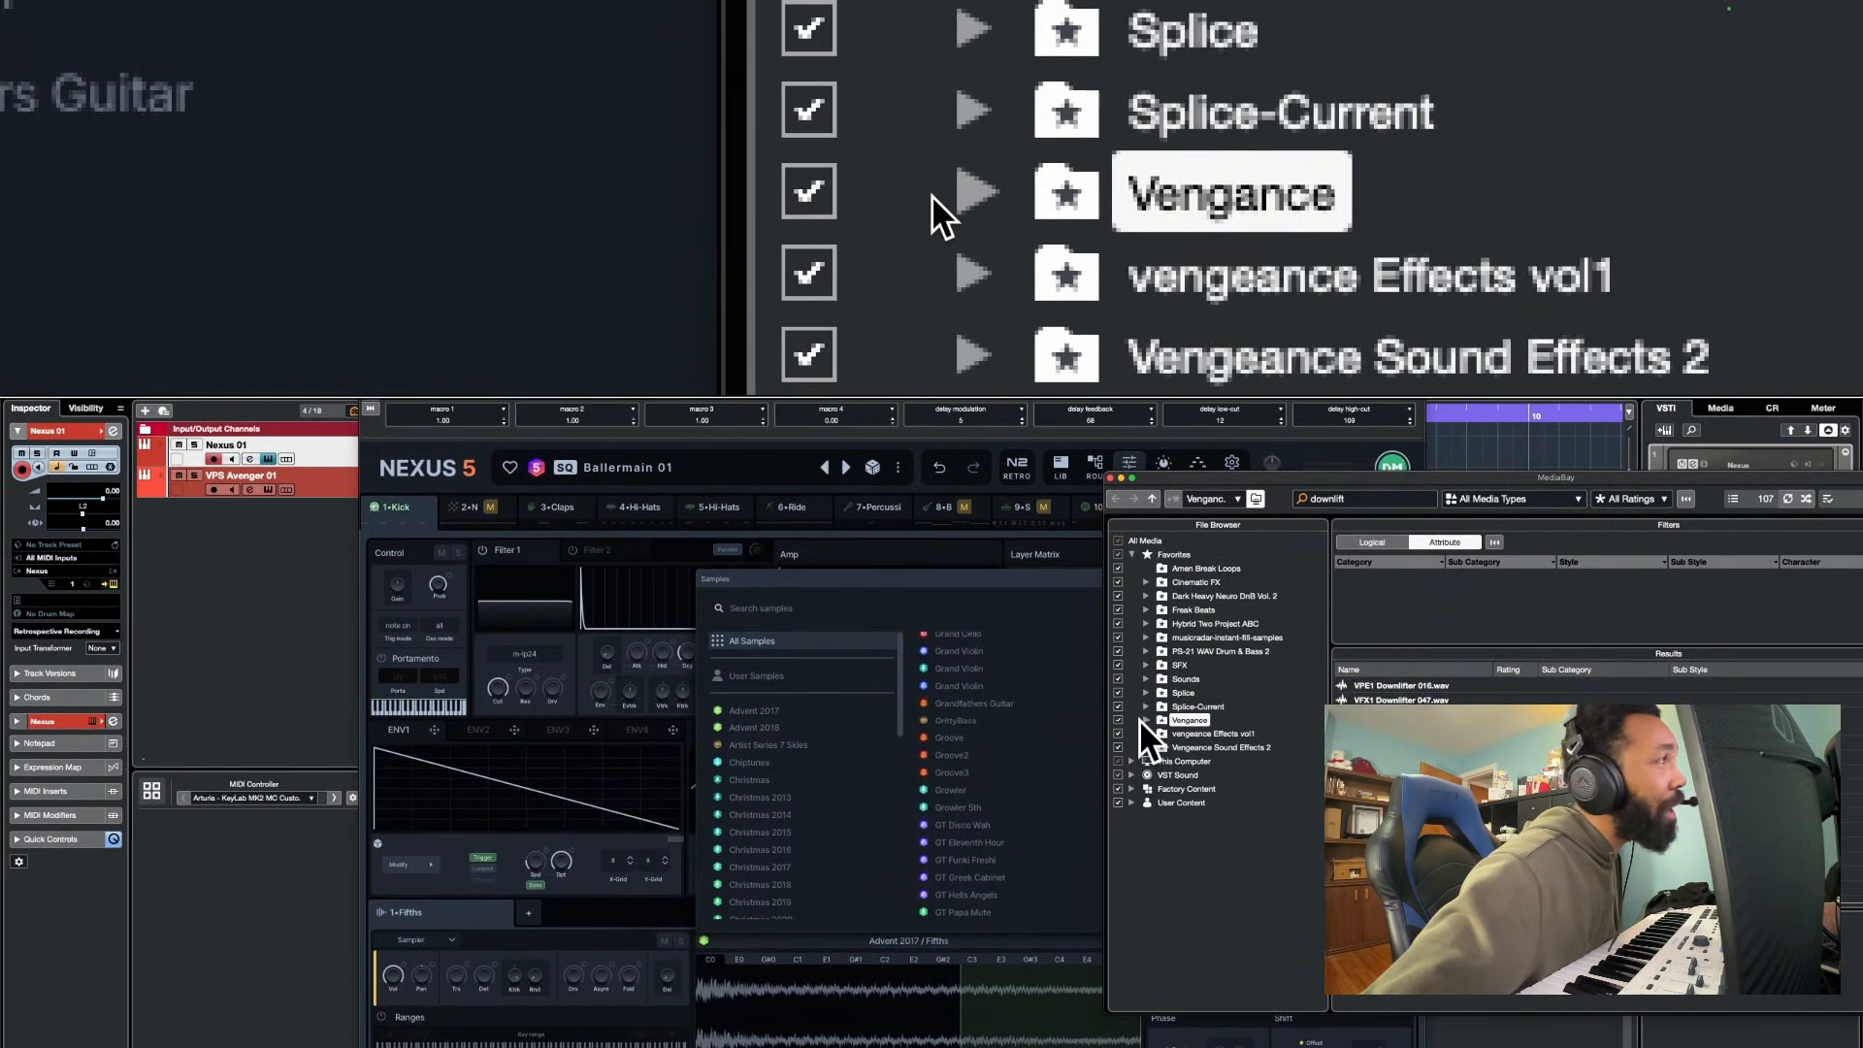
pyautogui.click(1148, 720)
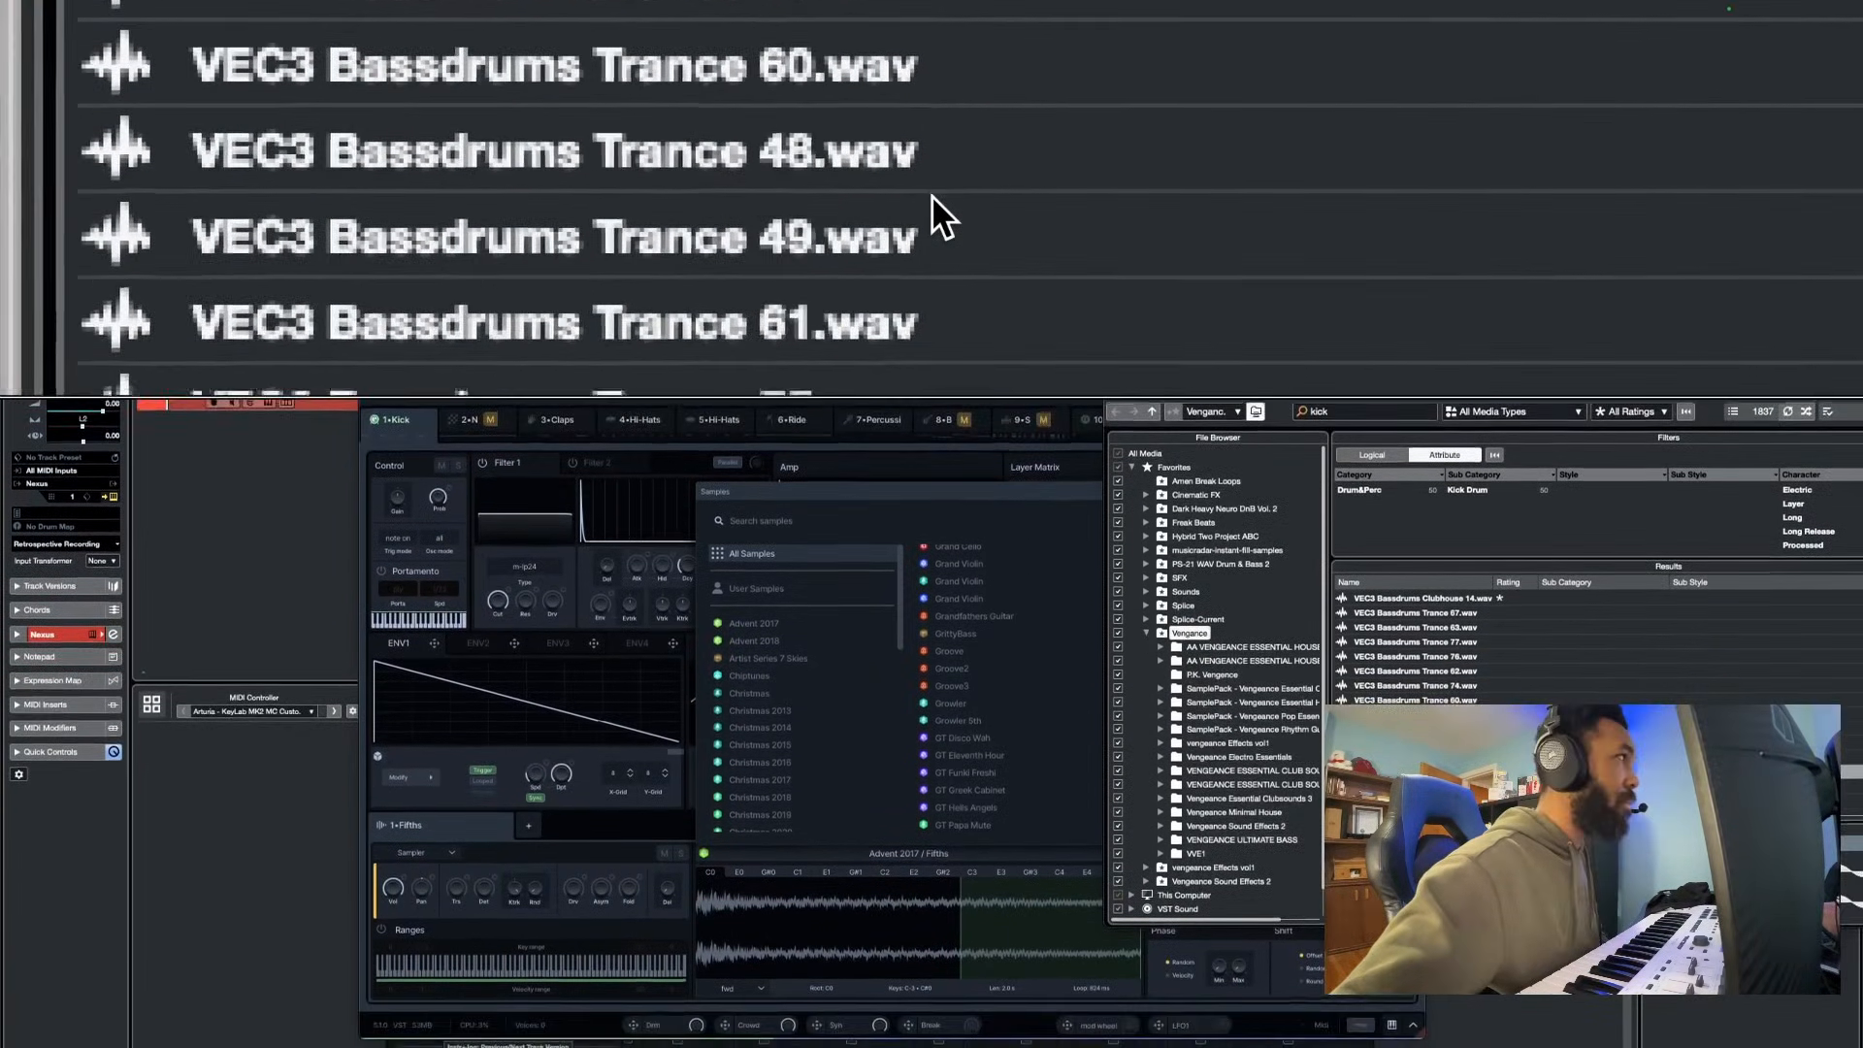
pyautogui.scroll(-10, 932, 197)
pyautogui.press('Up')
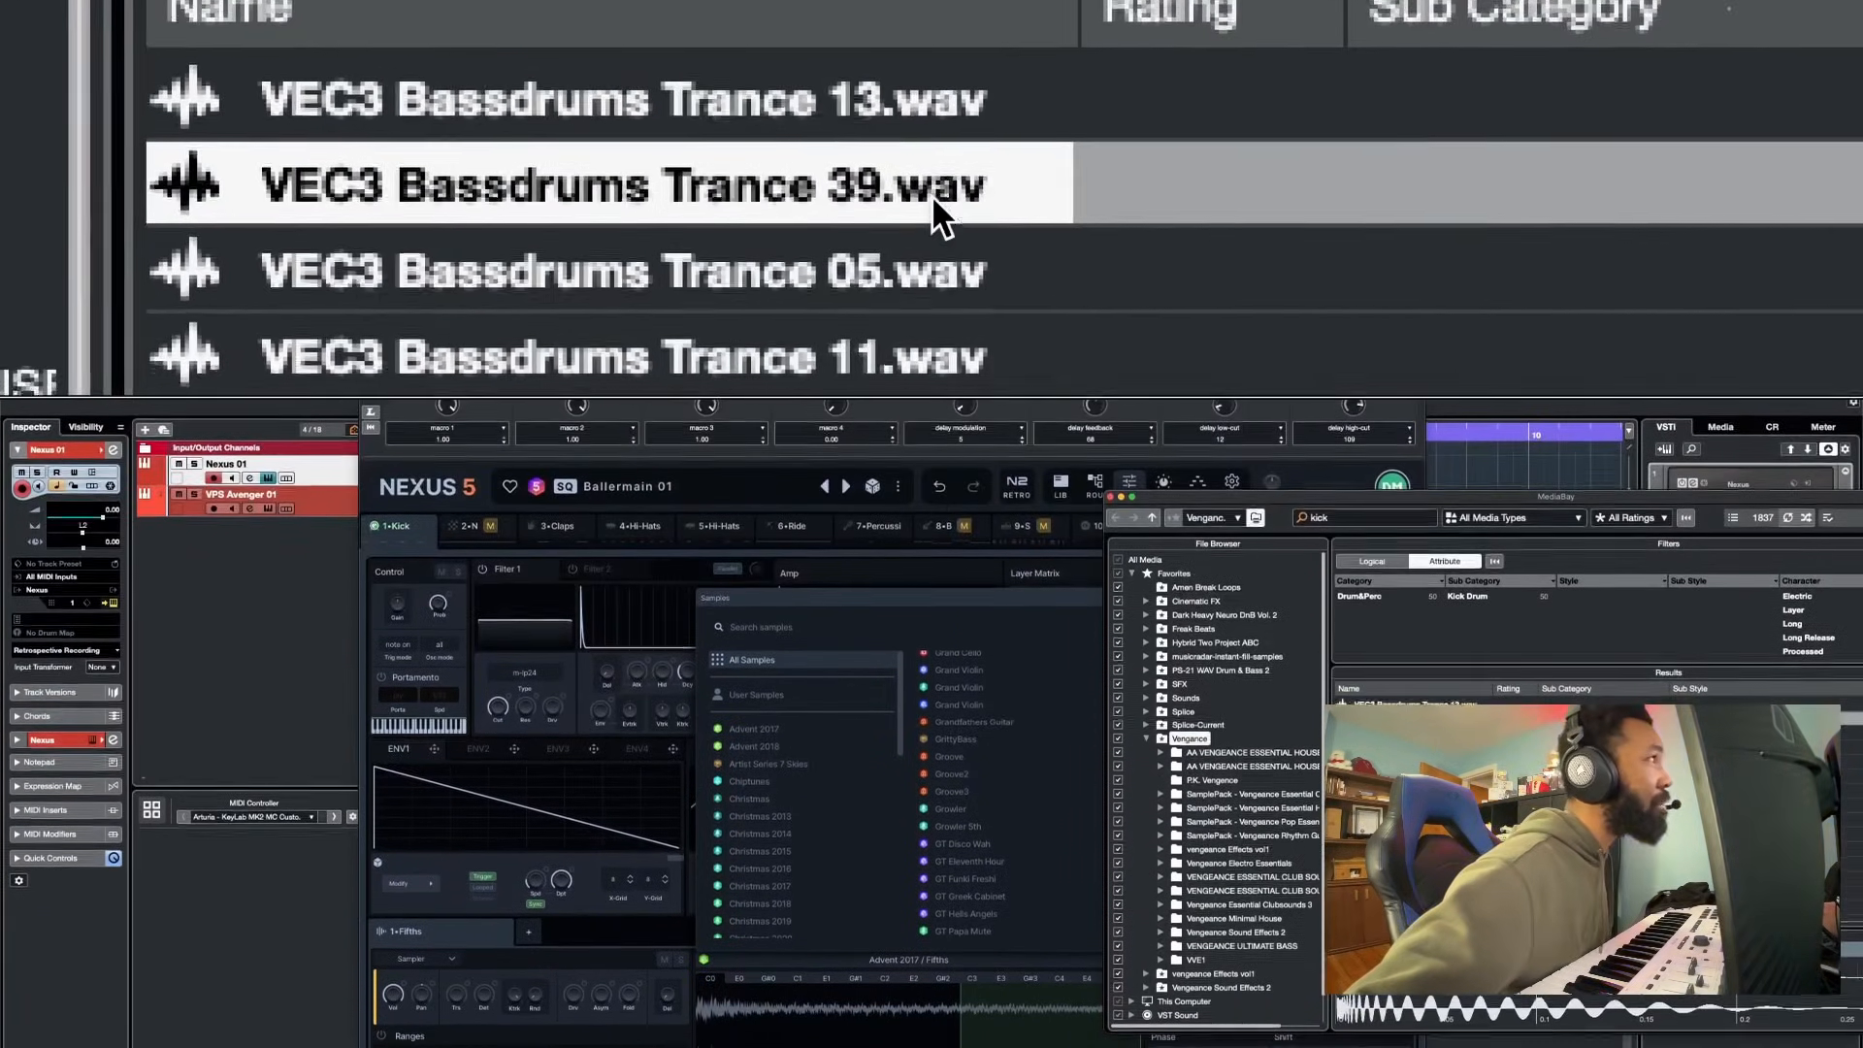
# Import VEC3 Bassdrums Trance 39.wav from MediaBay into the 1 Kick layer with Loop set to no
pyautogui.moveTo(931, 270); pyautogui.dragTo(1133, 775)
pyautogui.moveTo(1046, 728); pyautogui.dragTo(1023, 720)
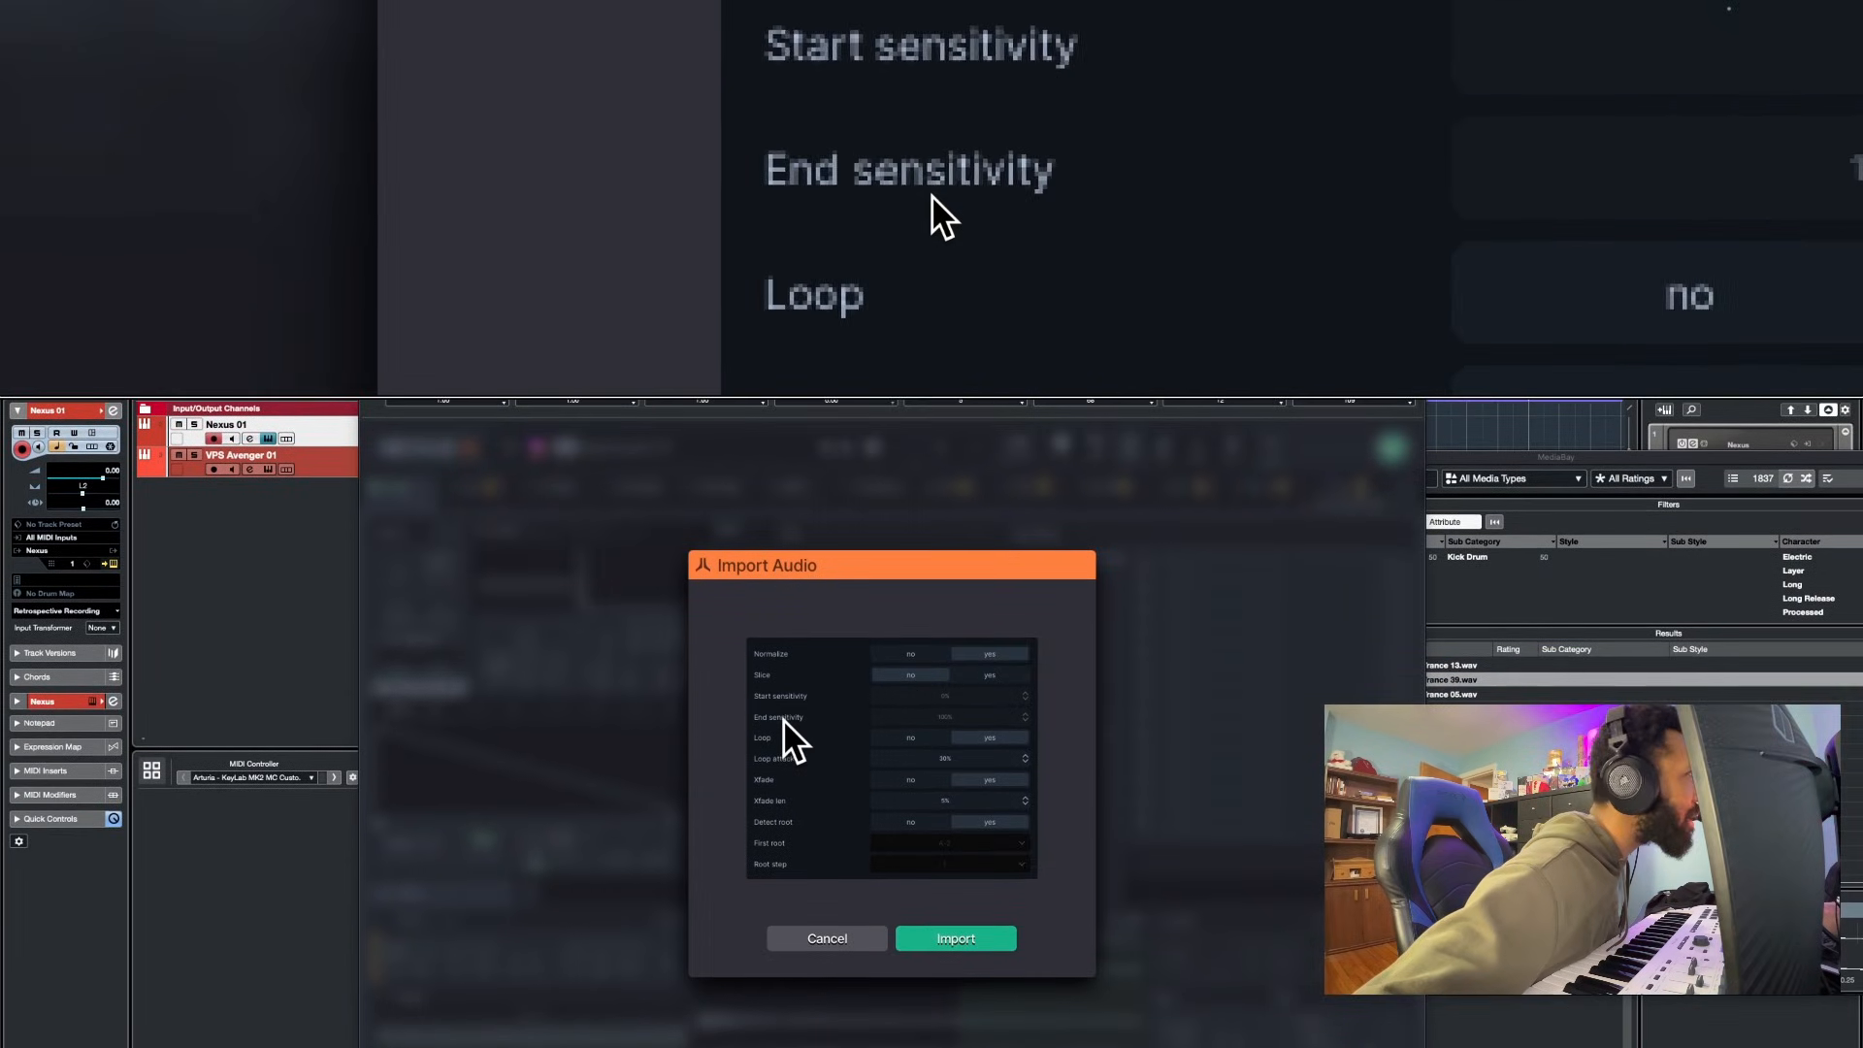
pyautogui.click(930, 721)
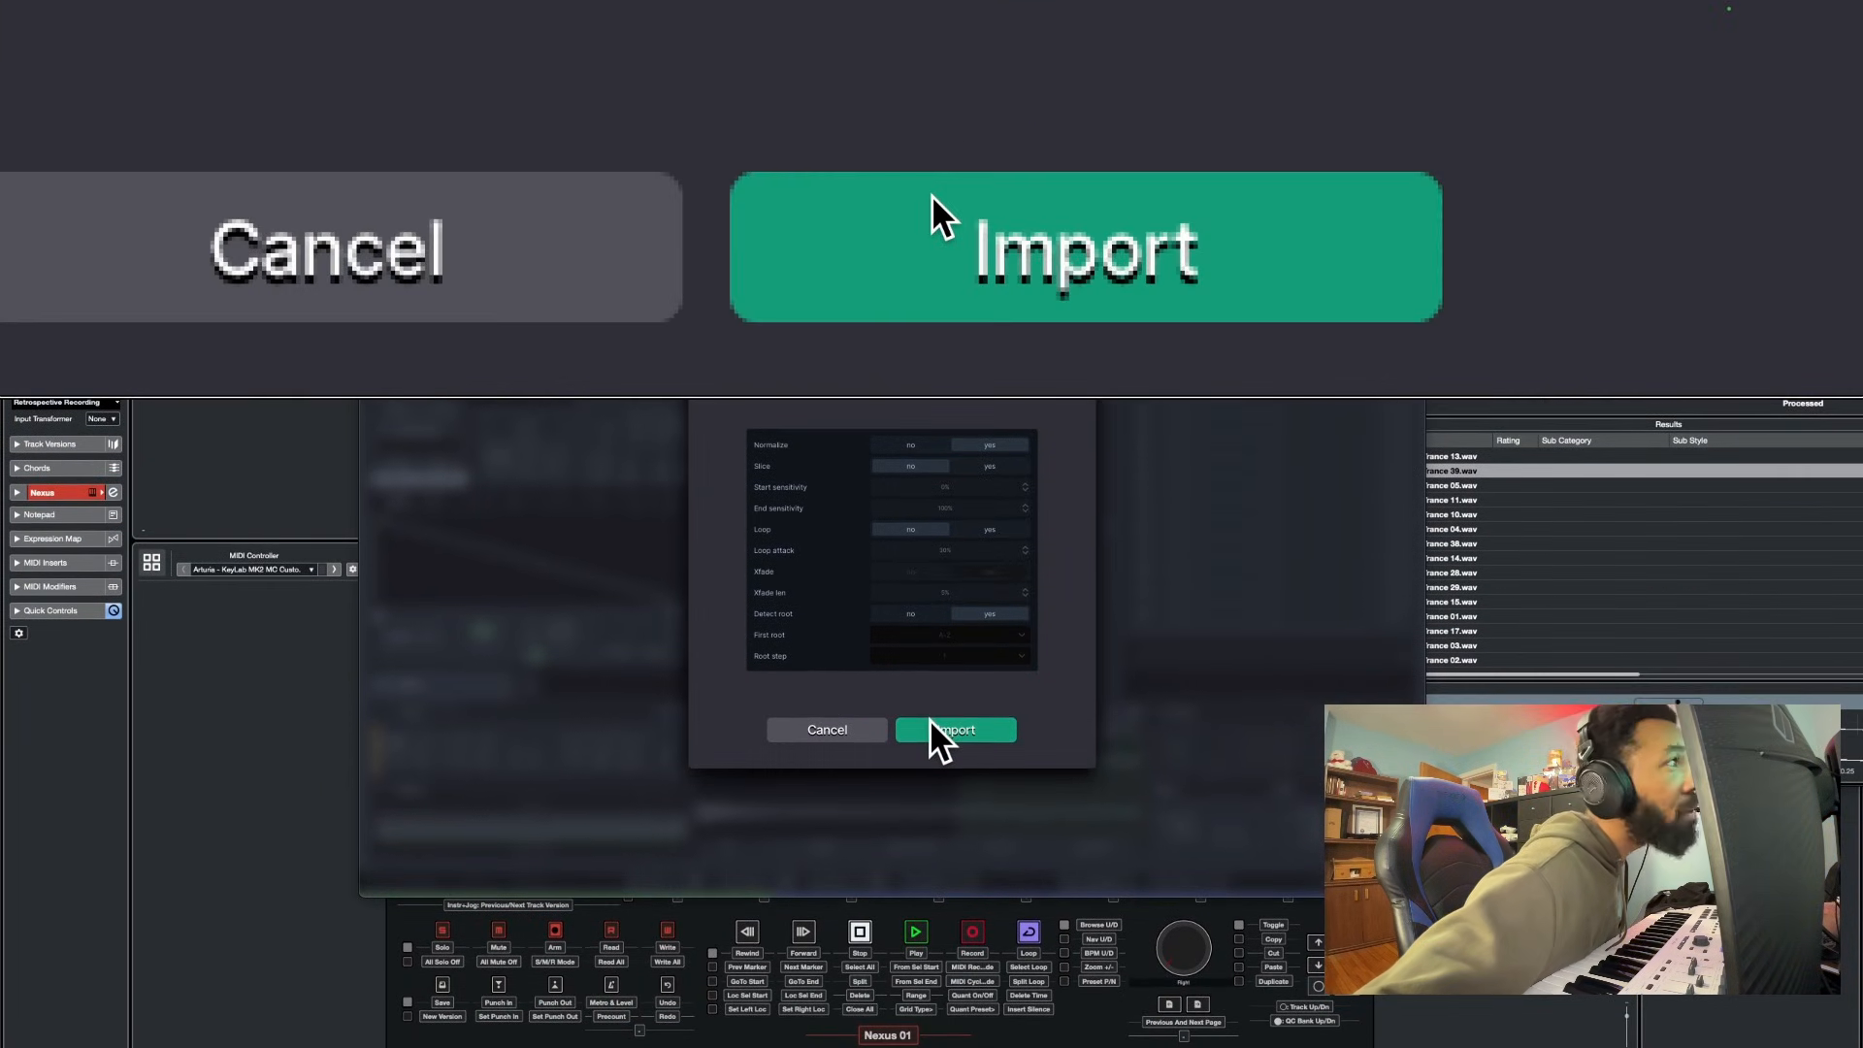
pyautogui.click(930, 729)
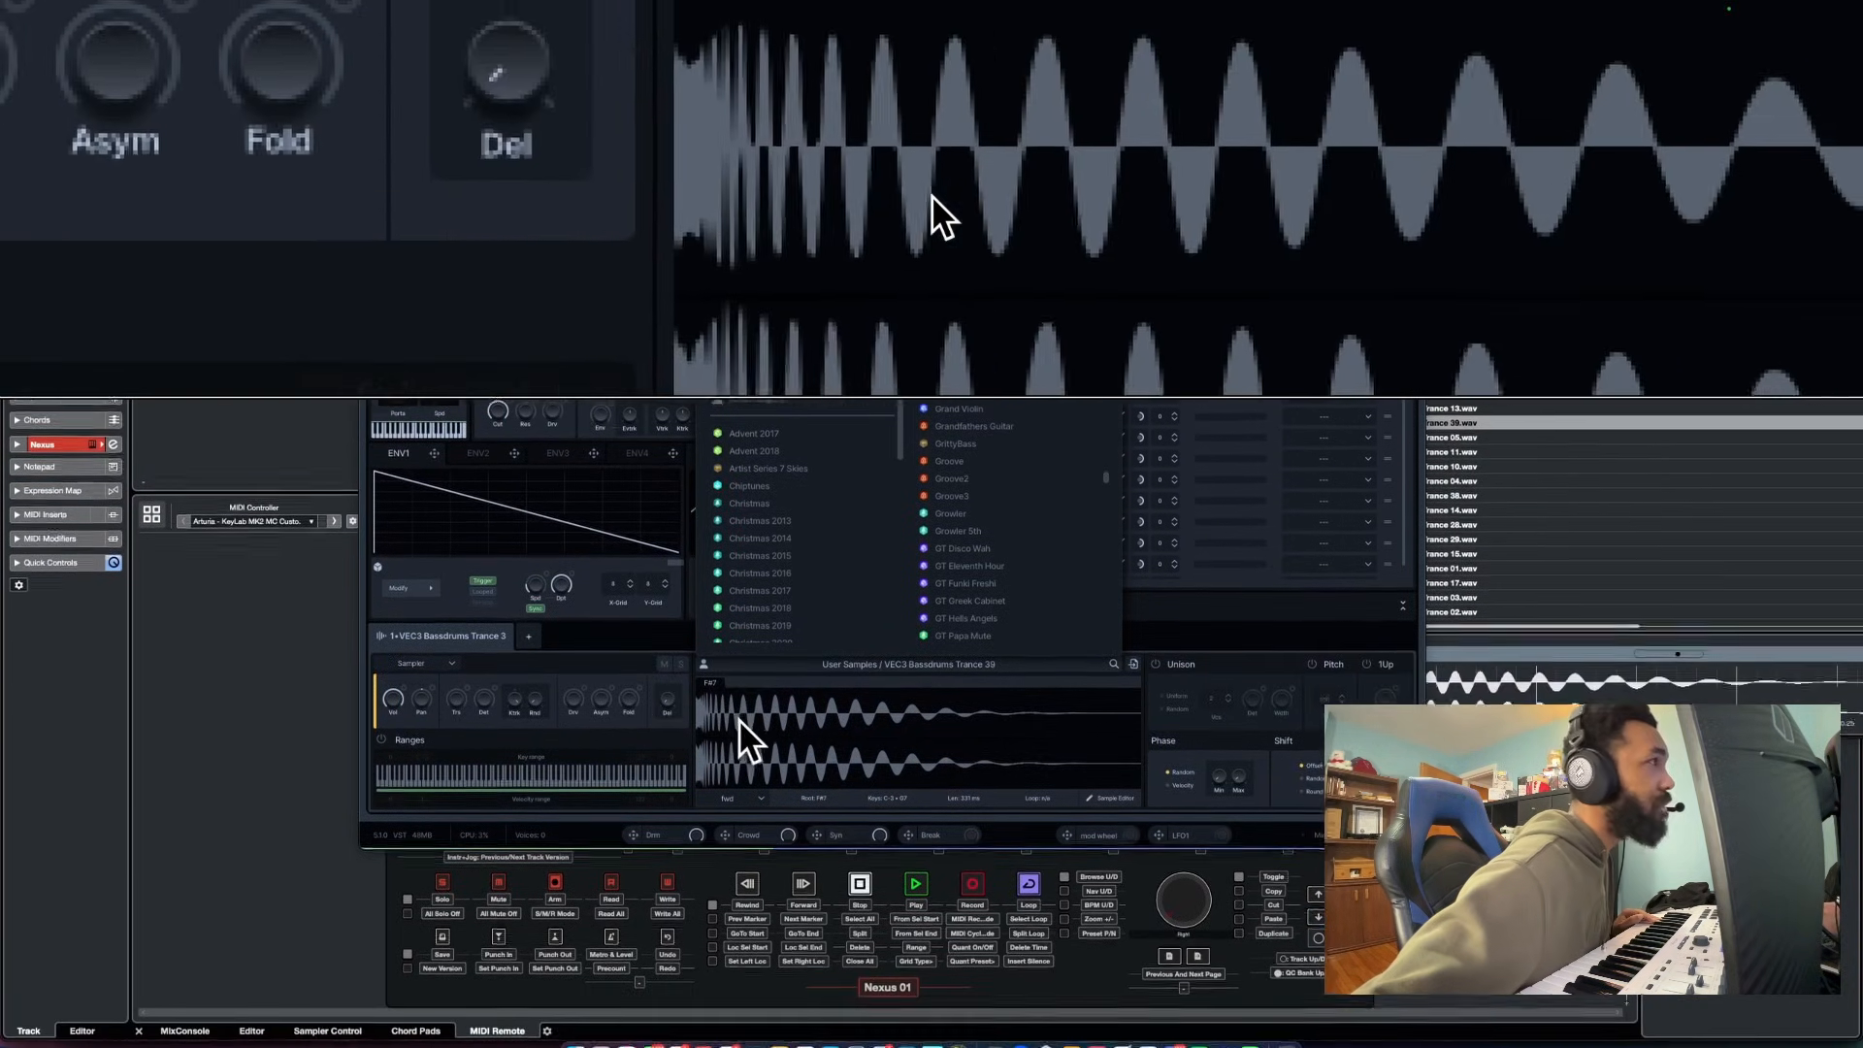
# Open the sample list for the imported kick and show the User Samples
pyautogui.click(737, 720)
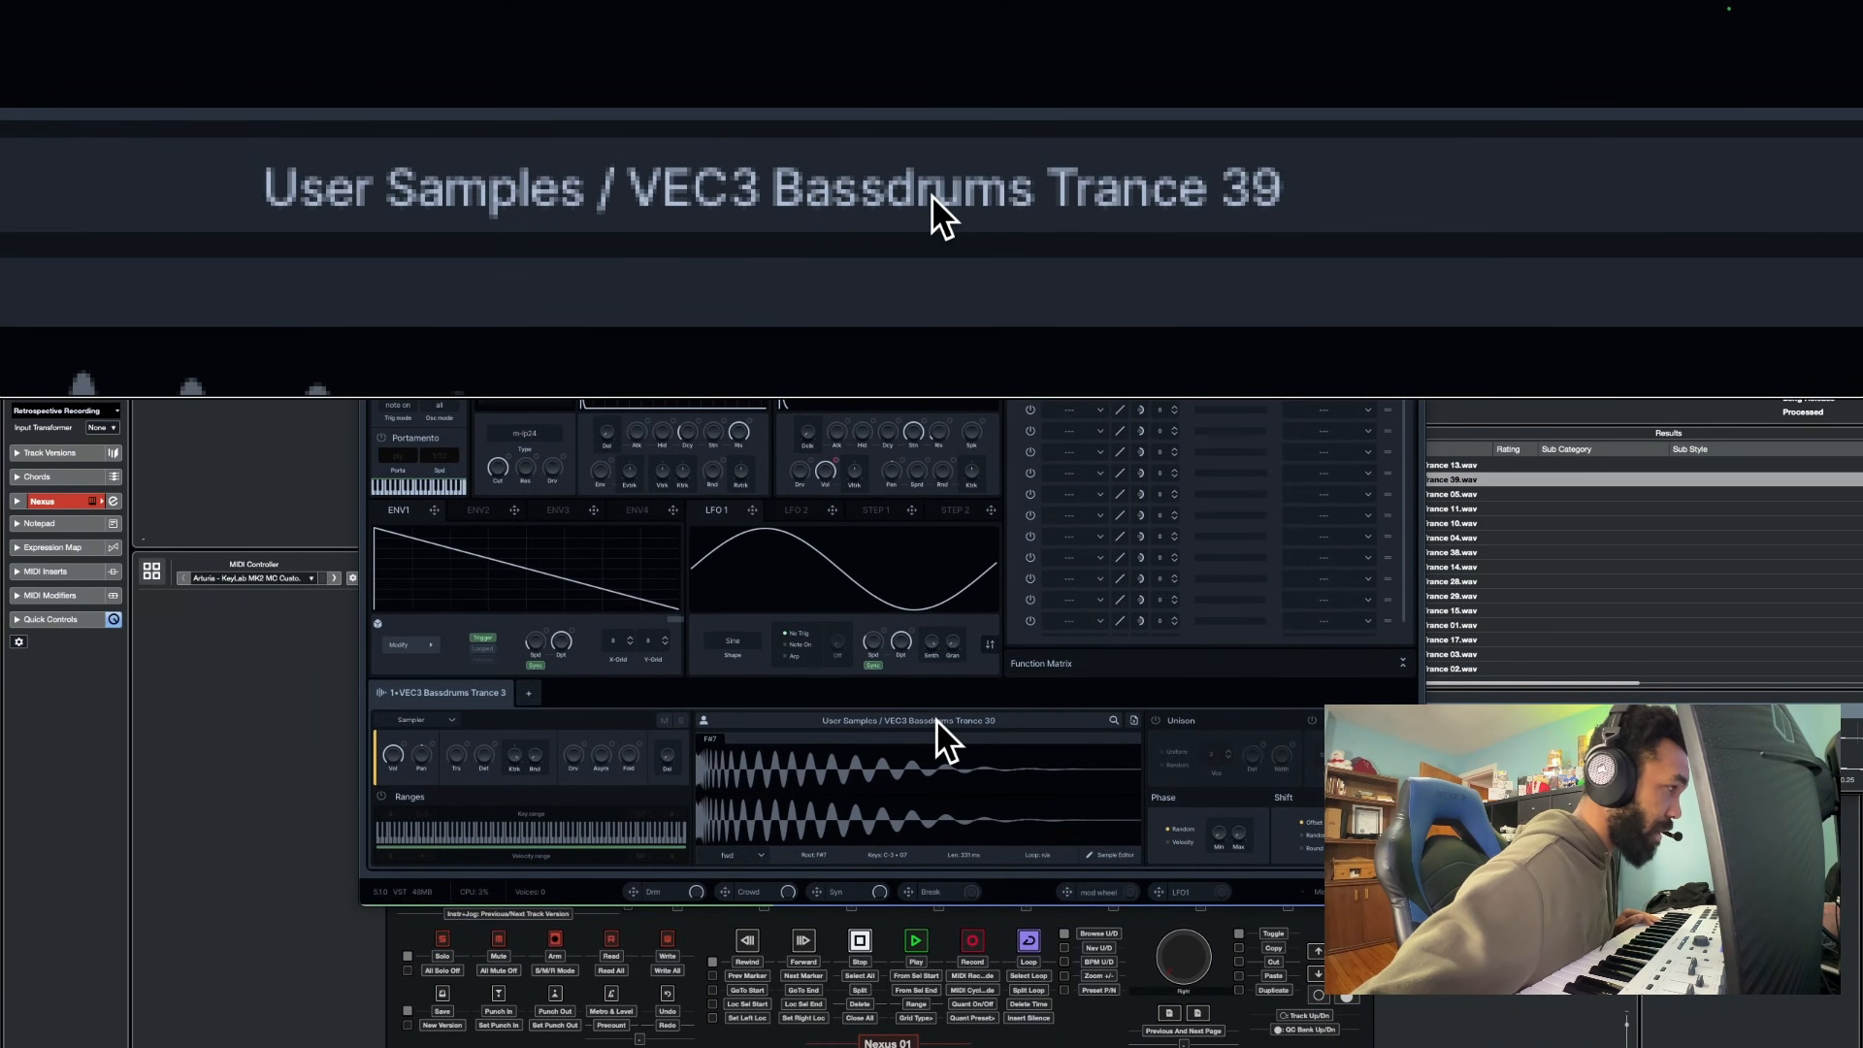
pyautogui.click(935, 720)
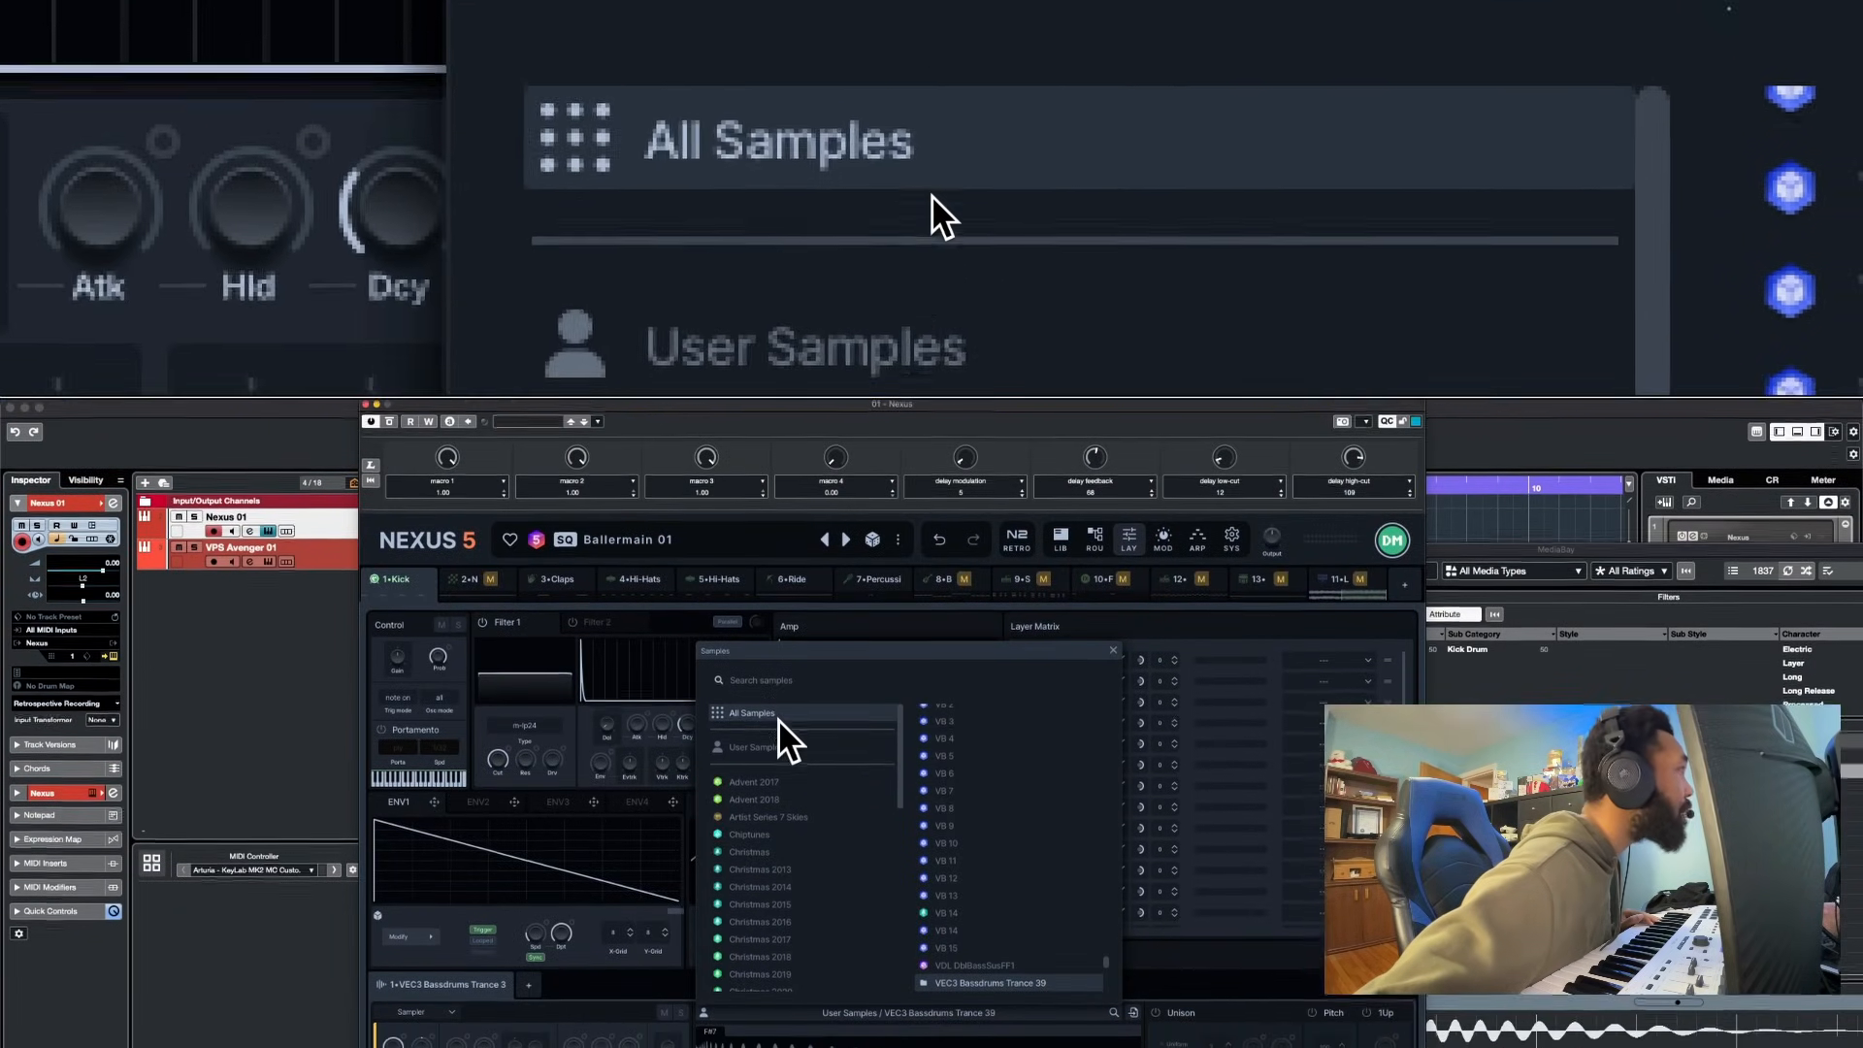
pyautogui.click(777, 762)
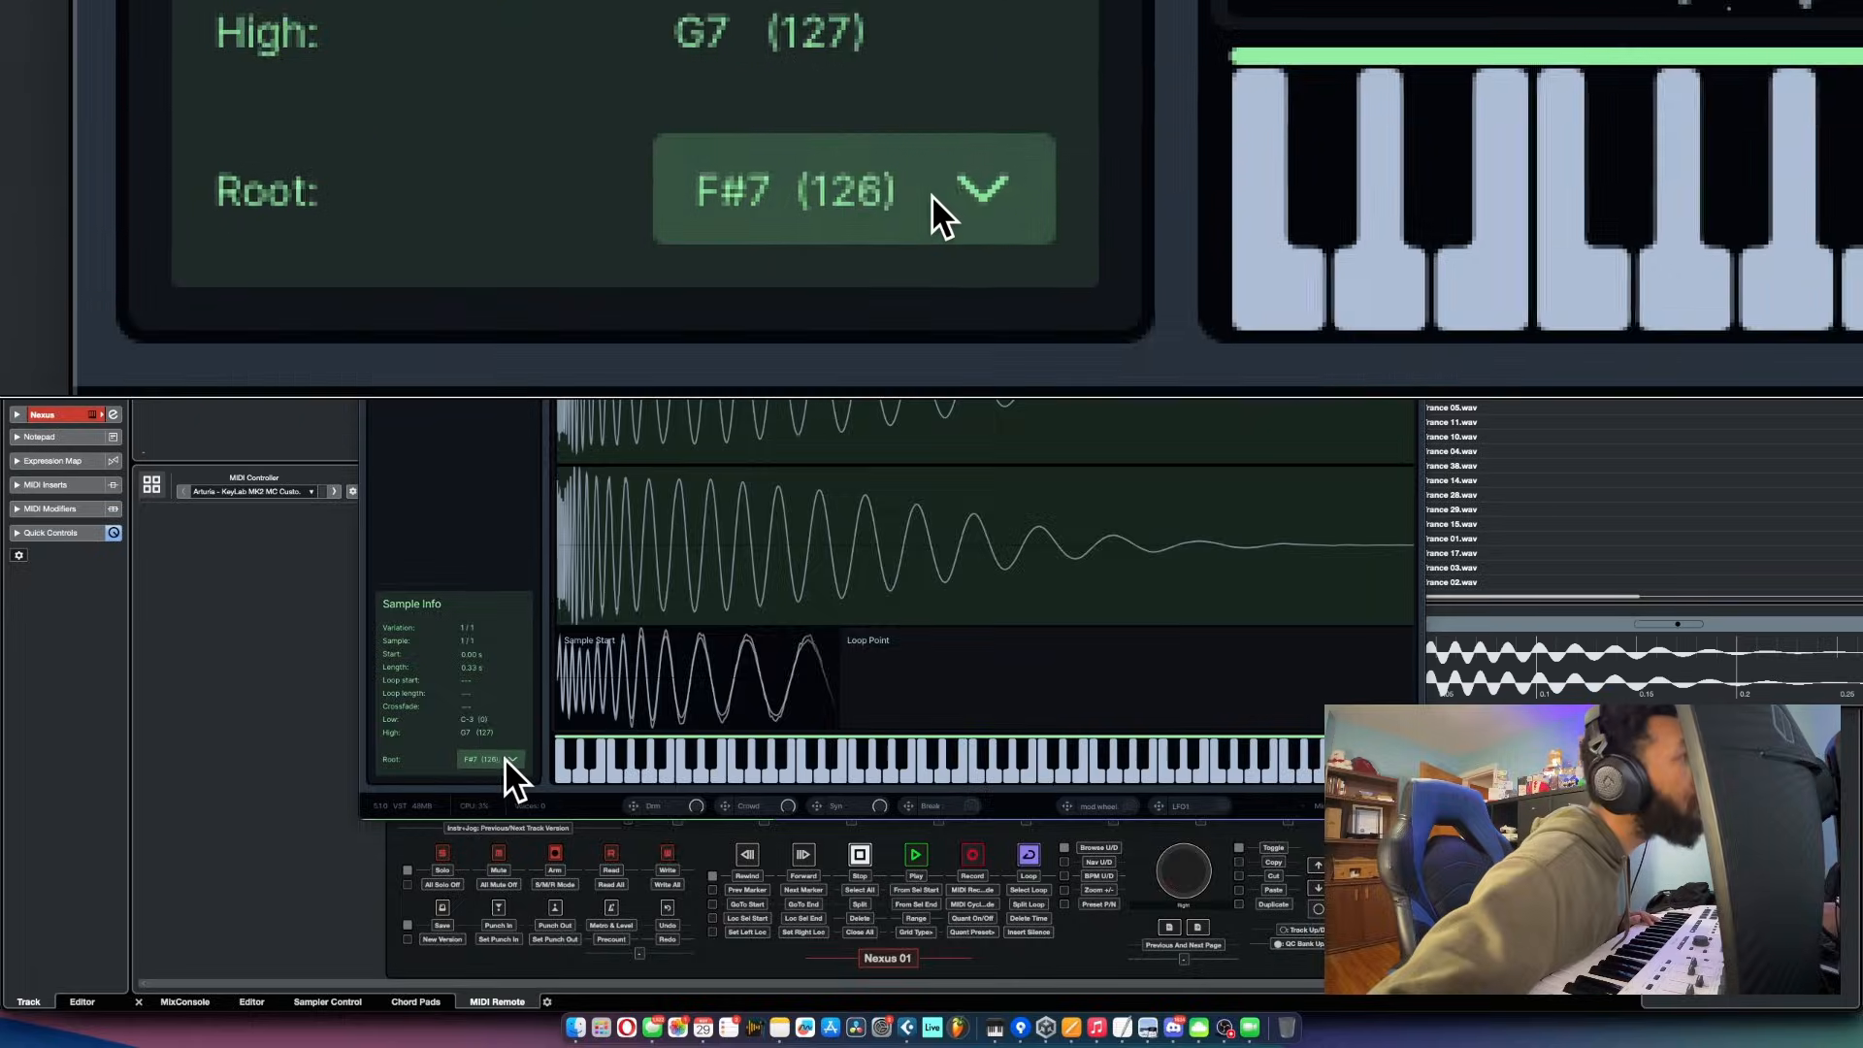
# Set the imported kick's root key to F#-3, A-3, D-2 and D-1 in turn in the sample editor
pyautogui.click(505, 759)
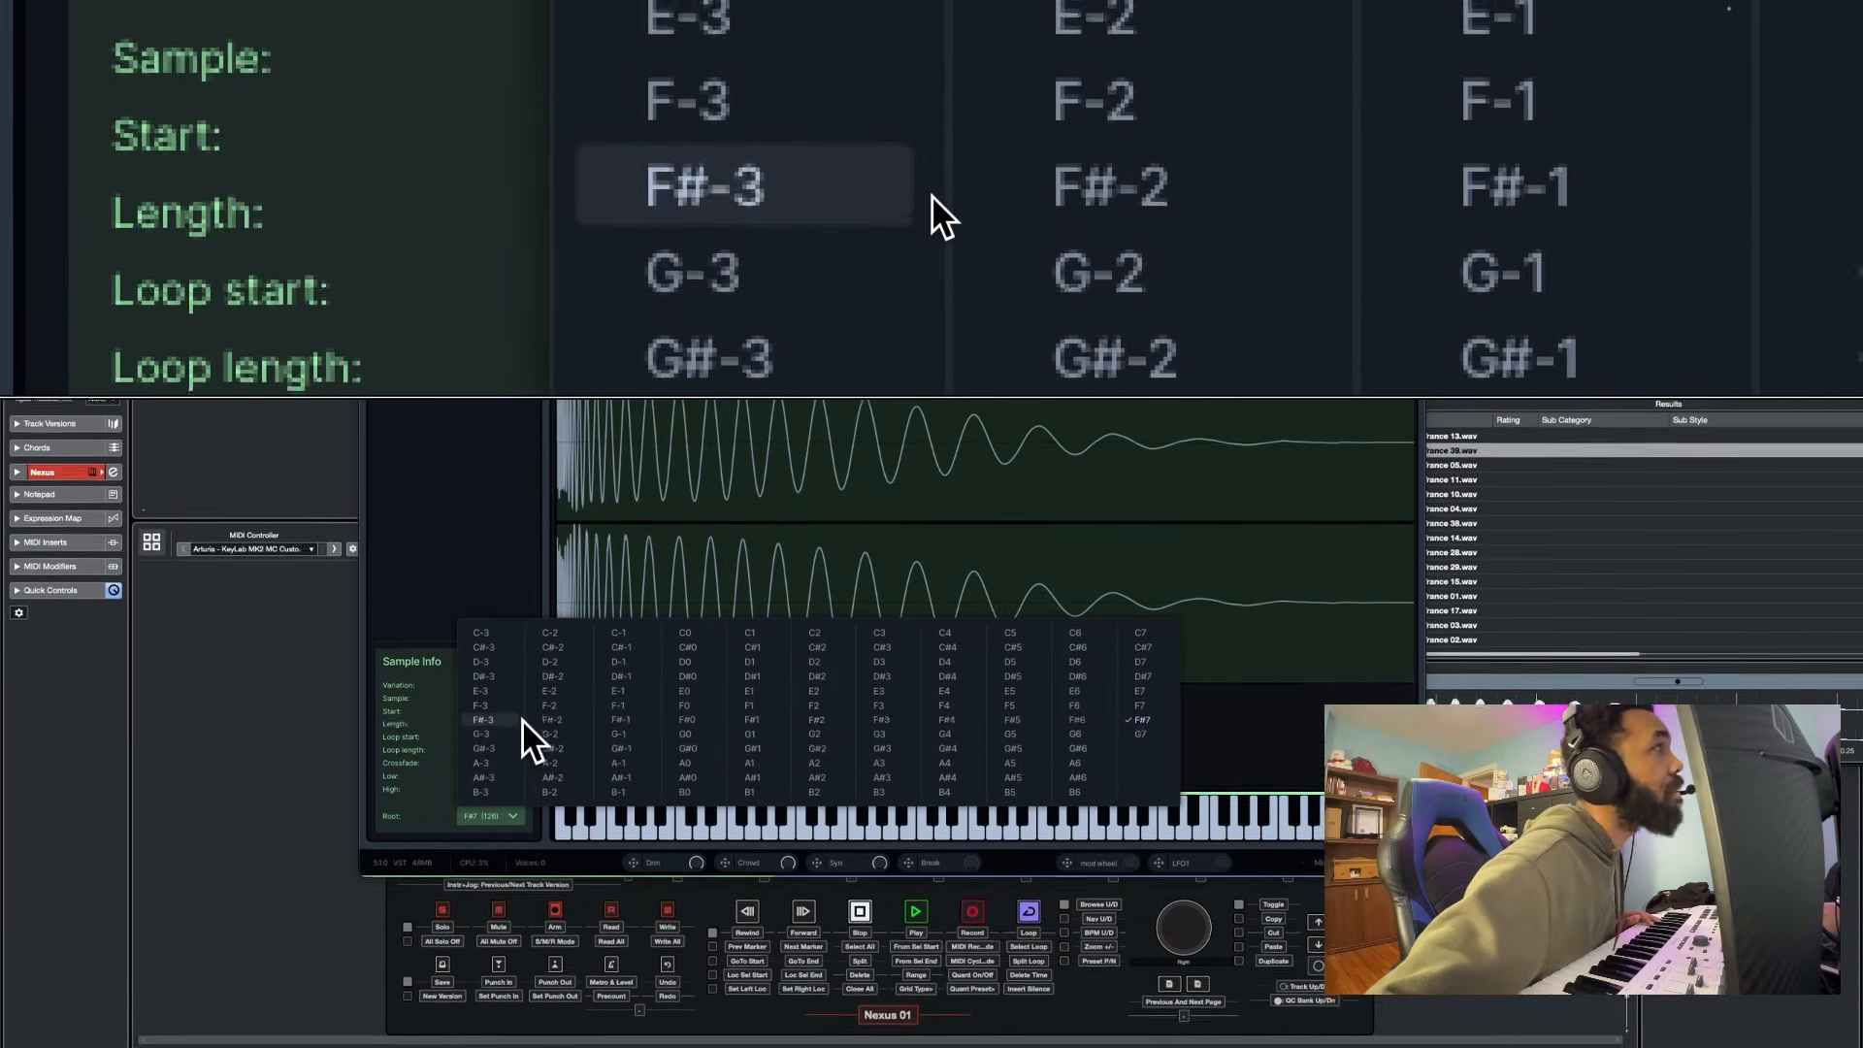
pyautogui.click(520, 719)
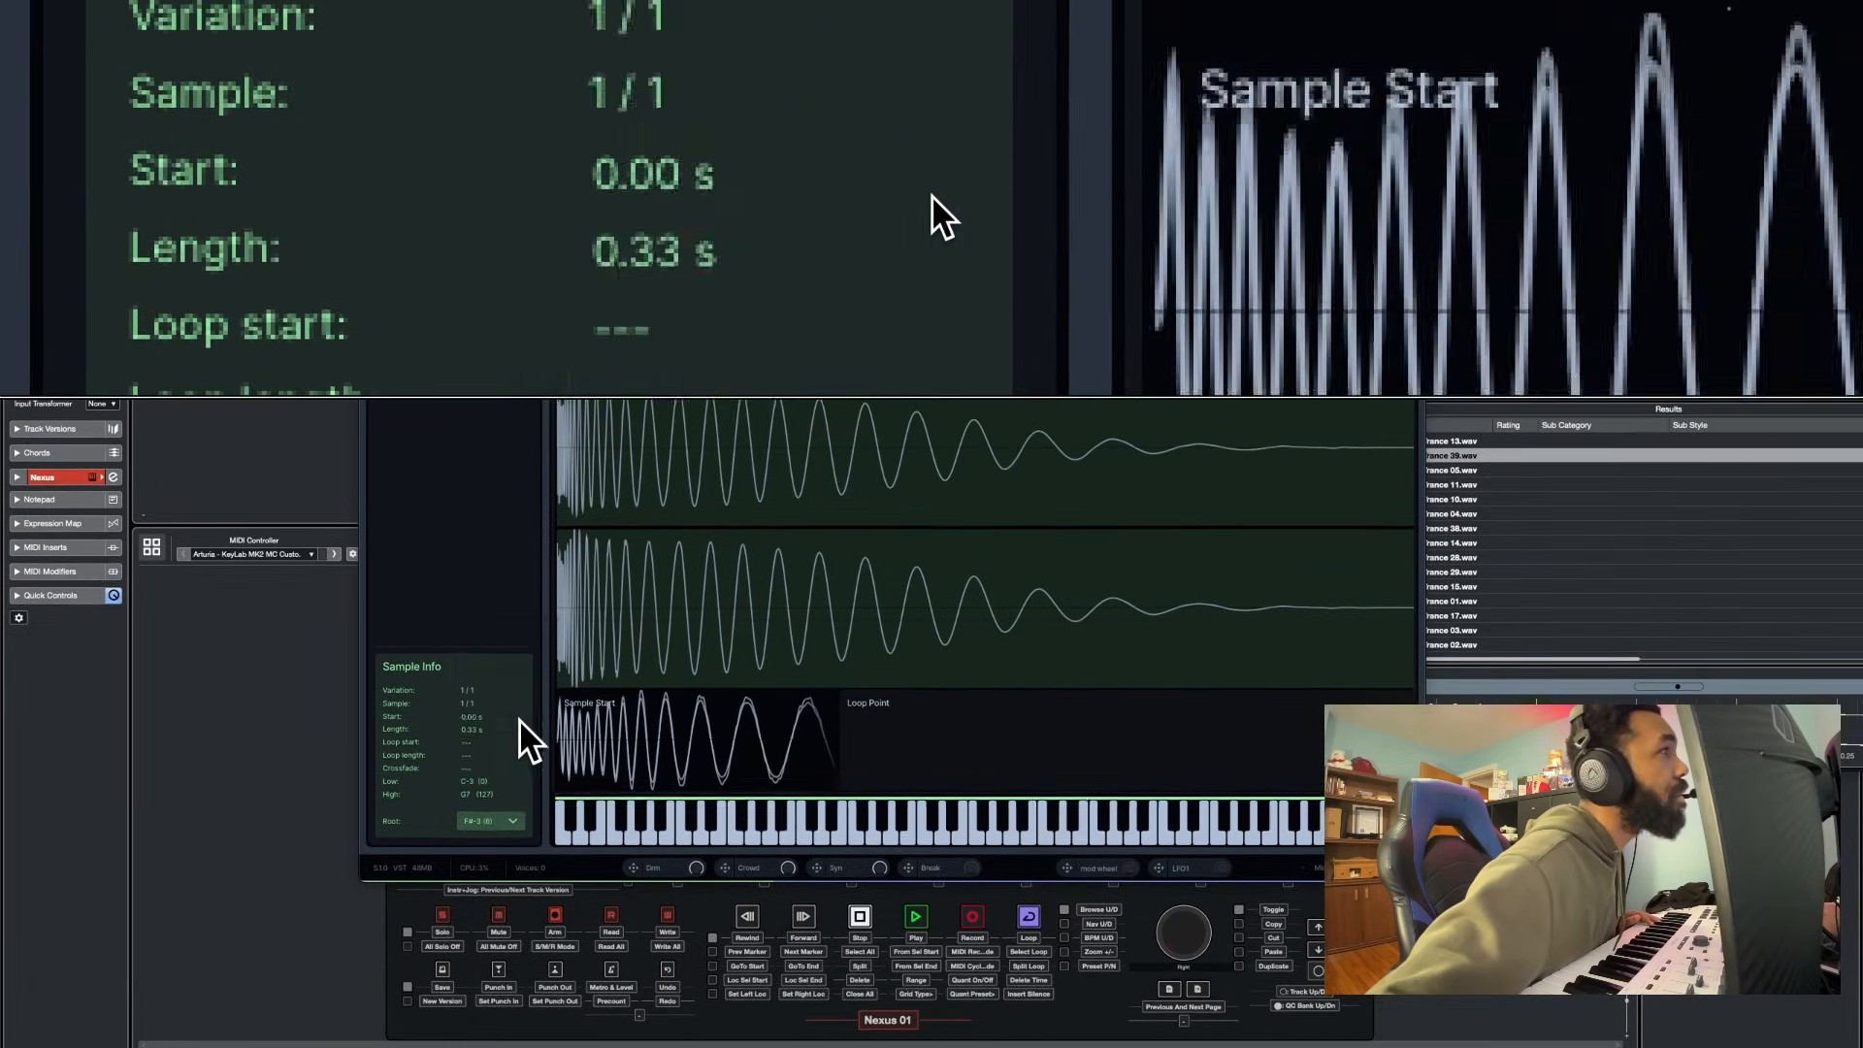
pyautogui.click(513, 821)
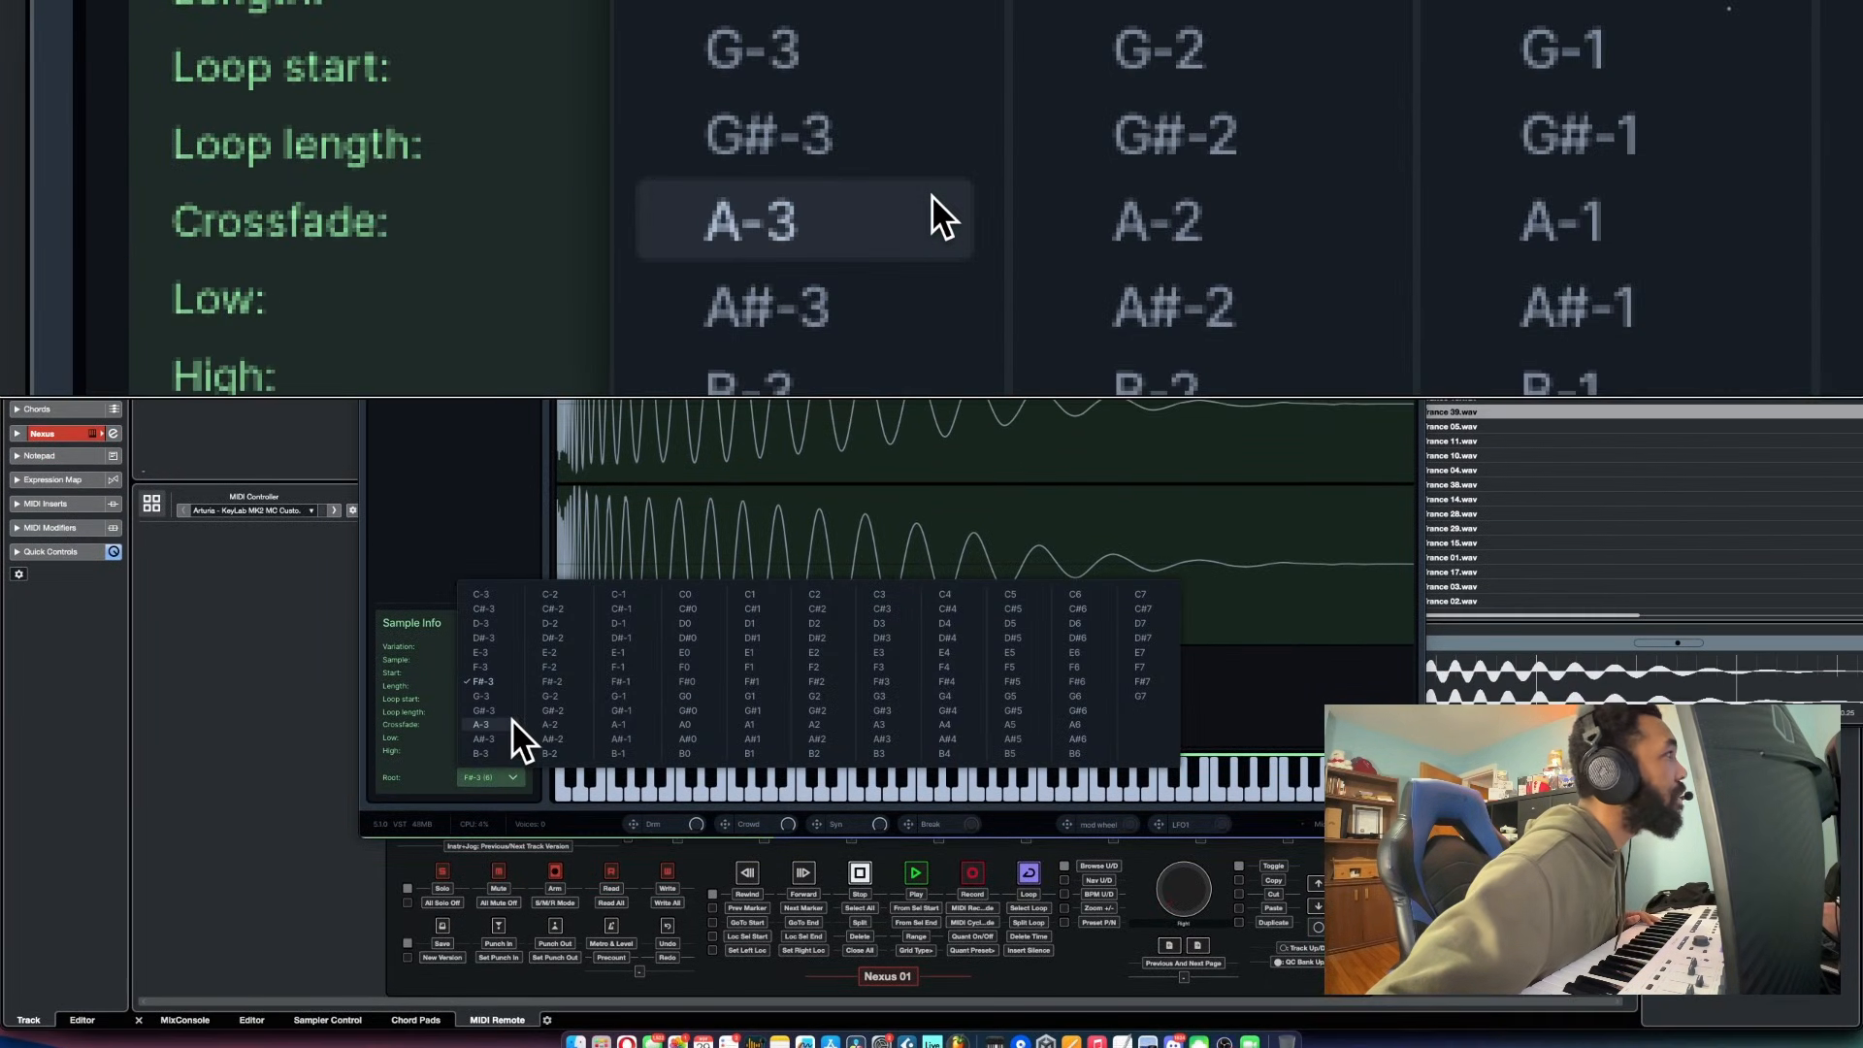
pyautogui.click(510, 719)
pyautogui.click(505, 777)
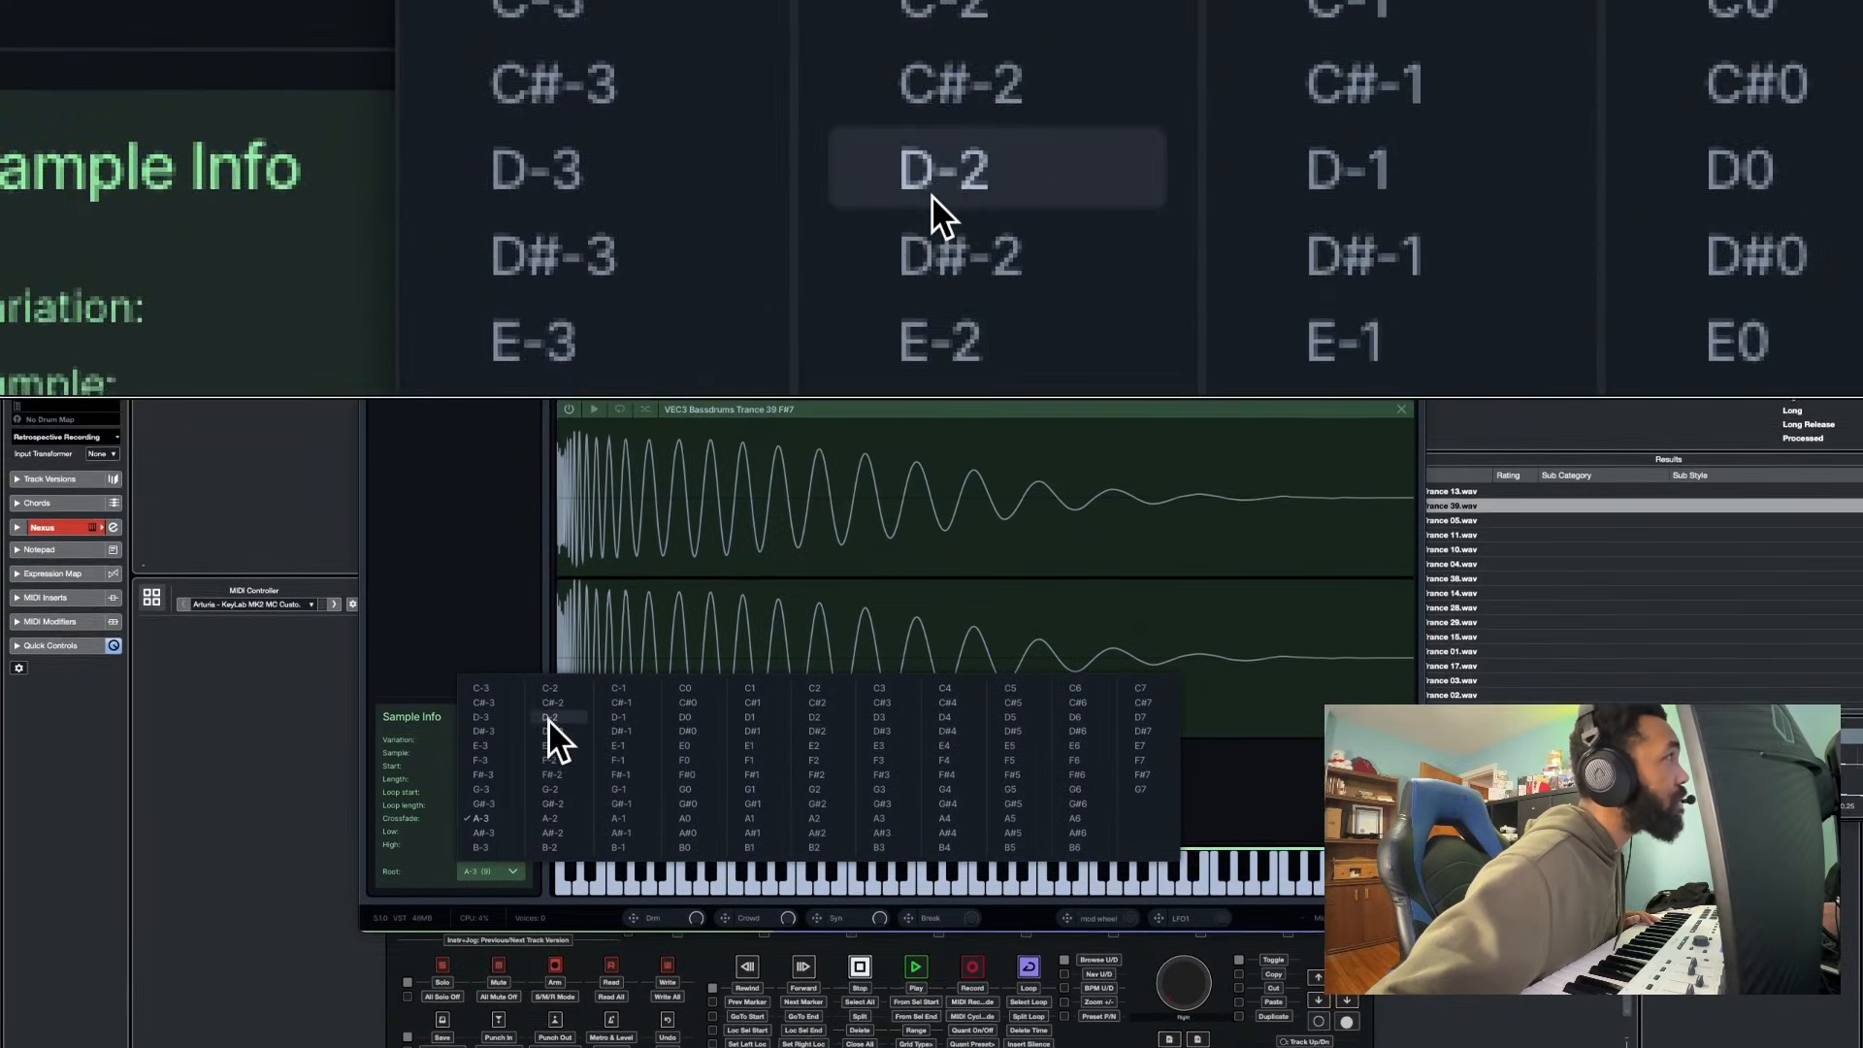
pyautogui.click(550, 719)
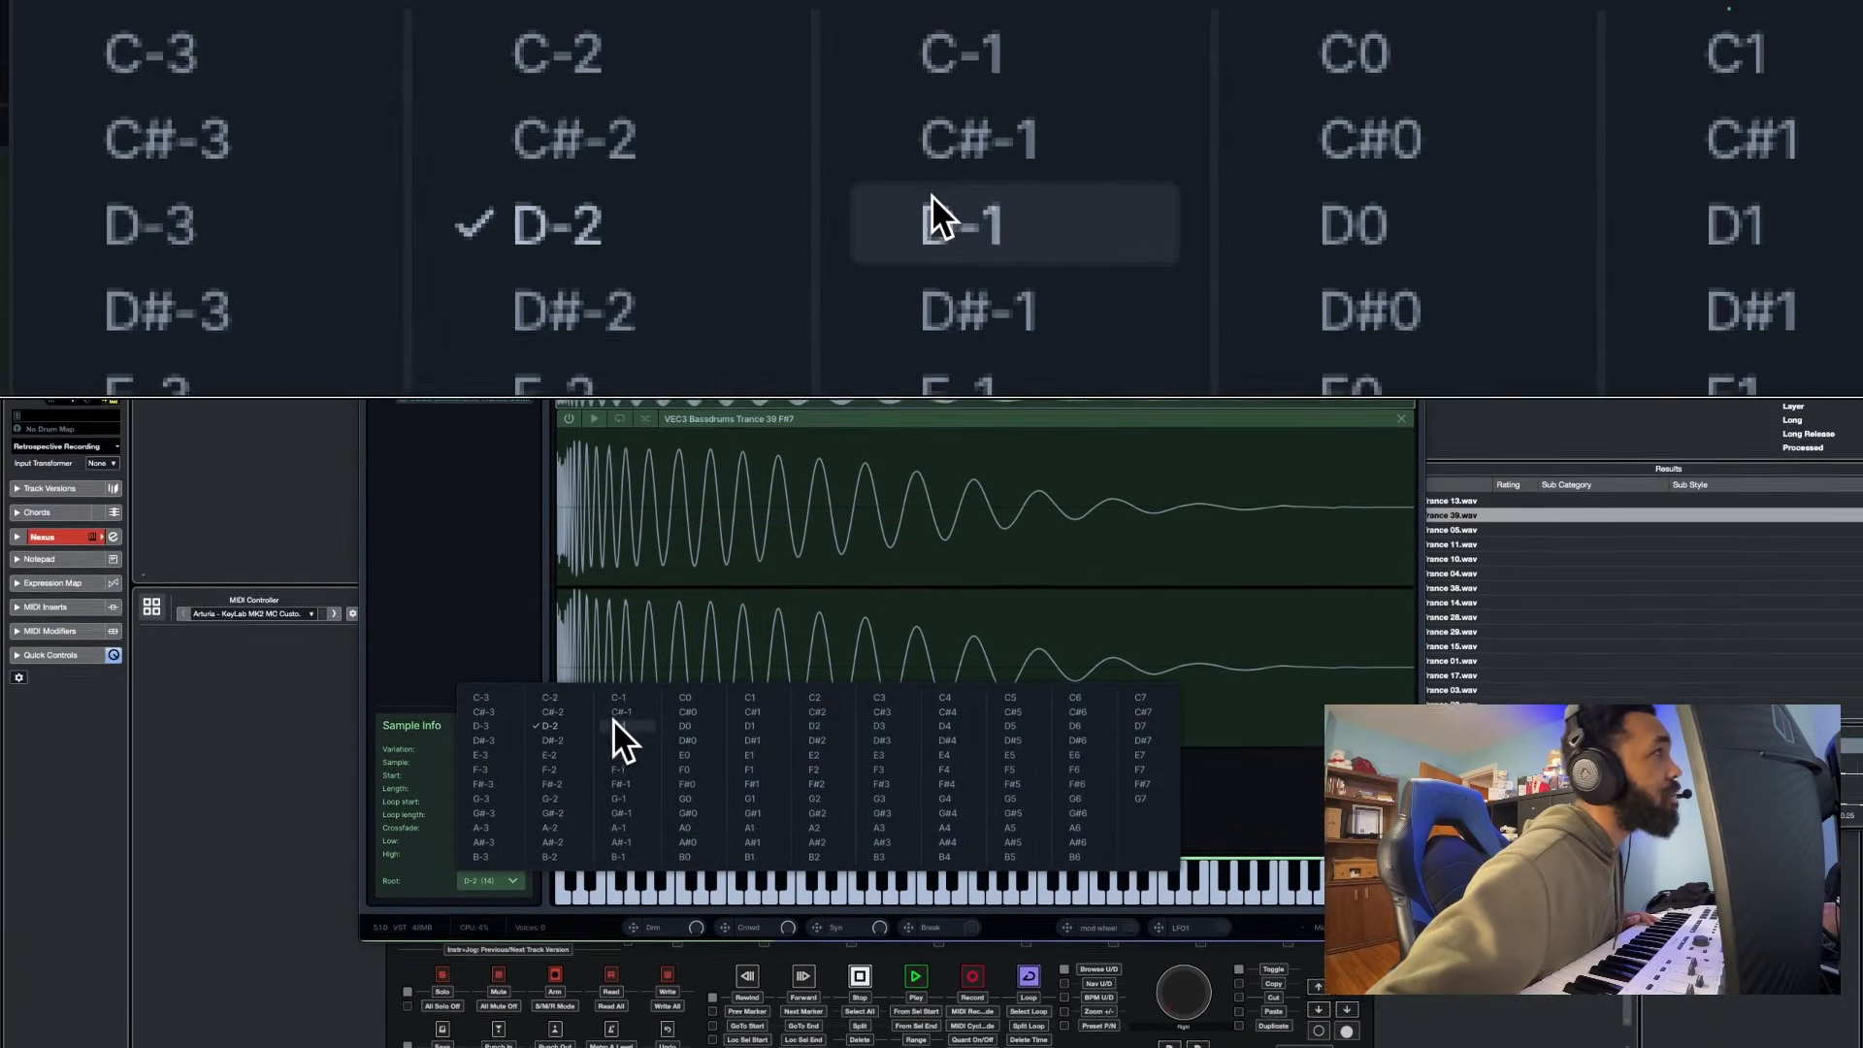
pyautogui.click(618, 603)
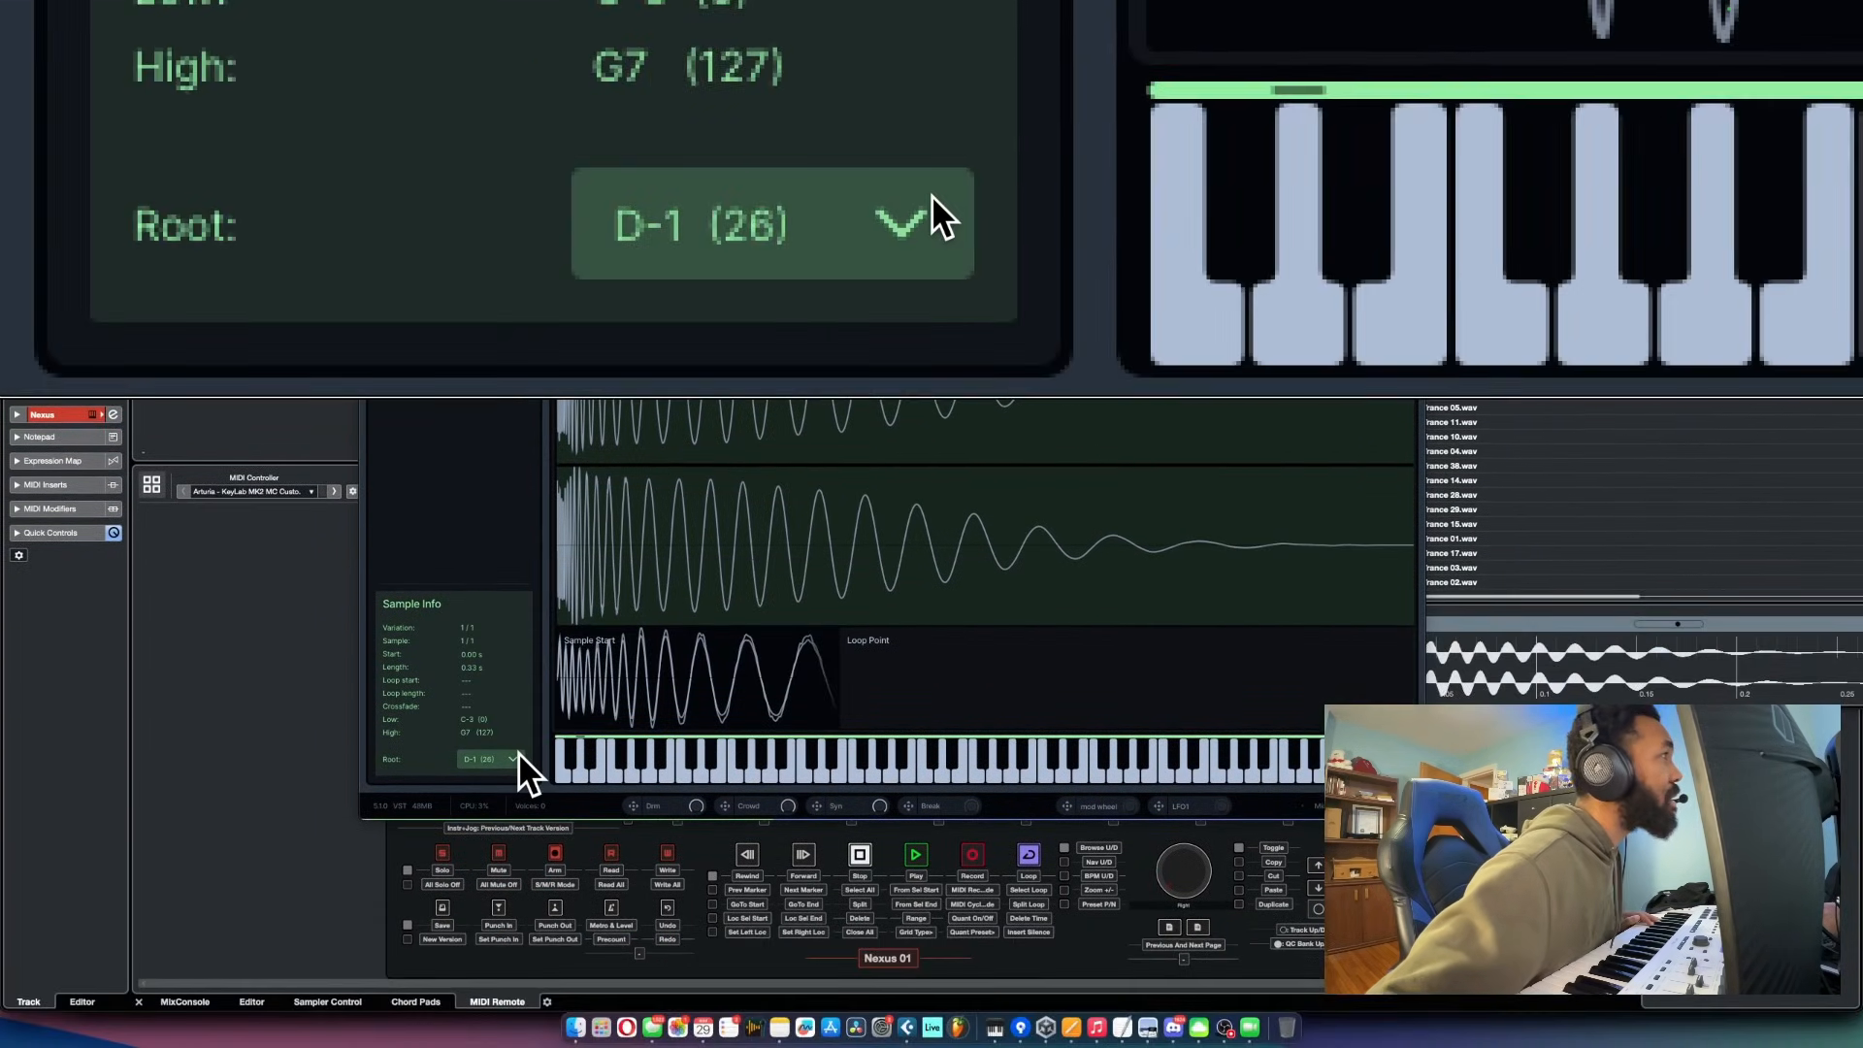
pyautogui.click(514, 757)
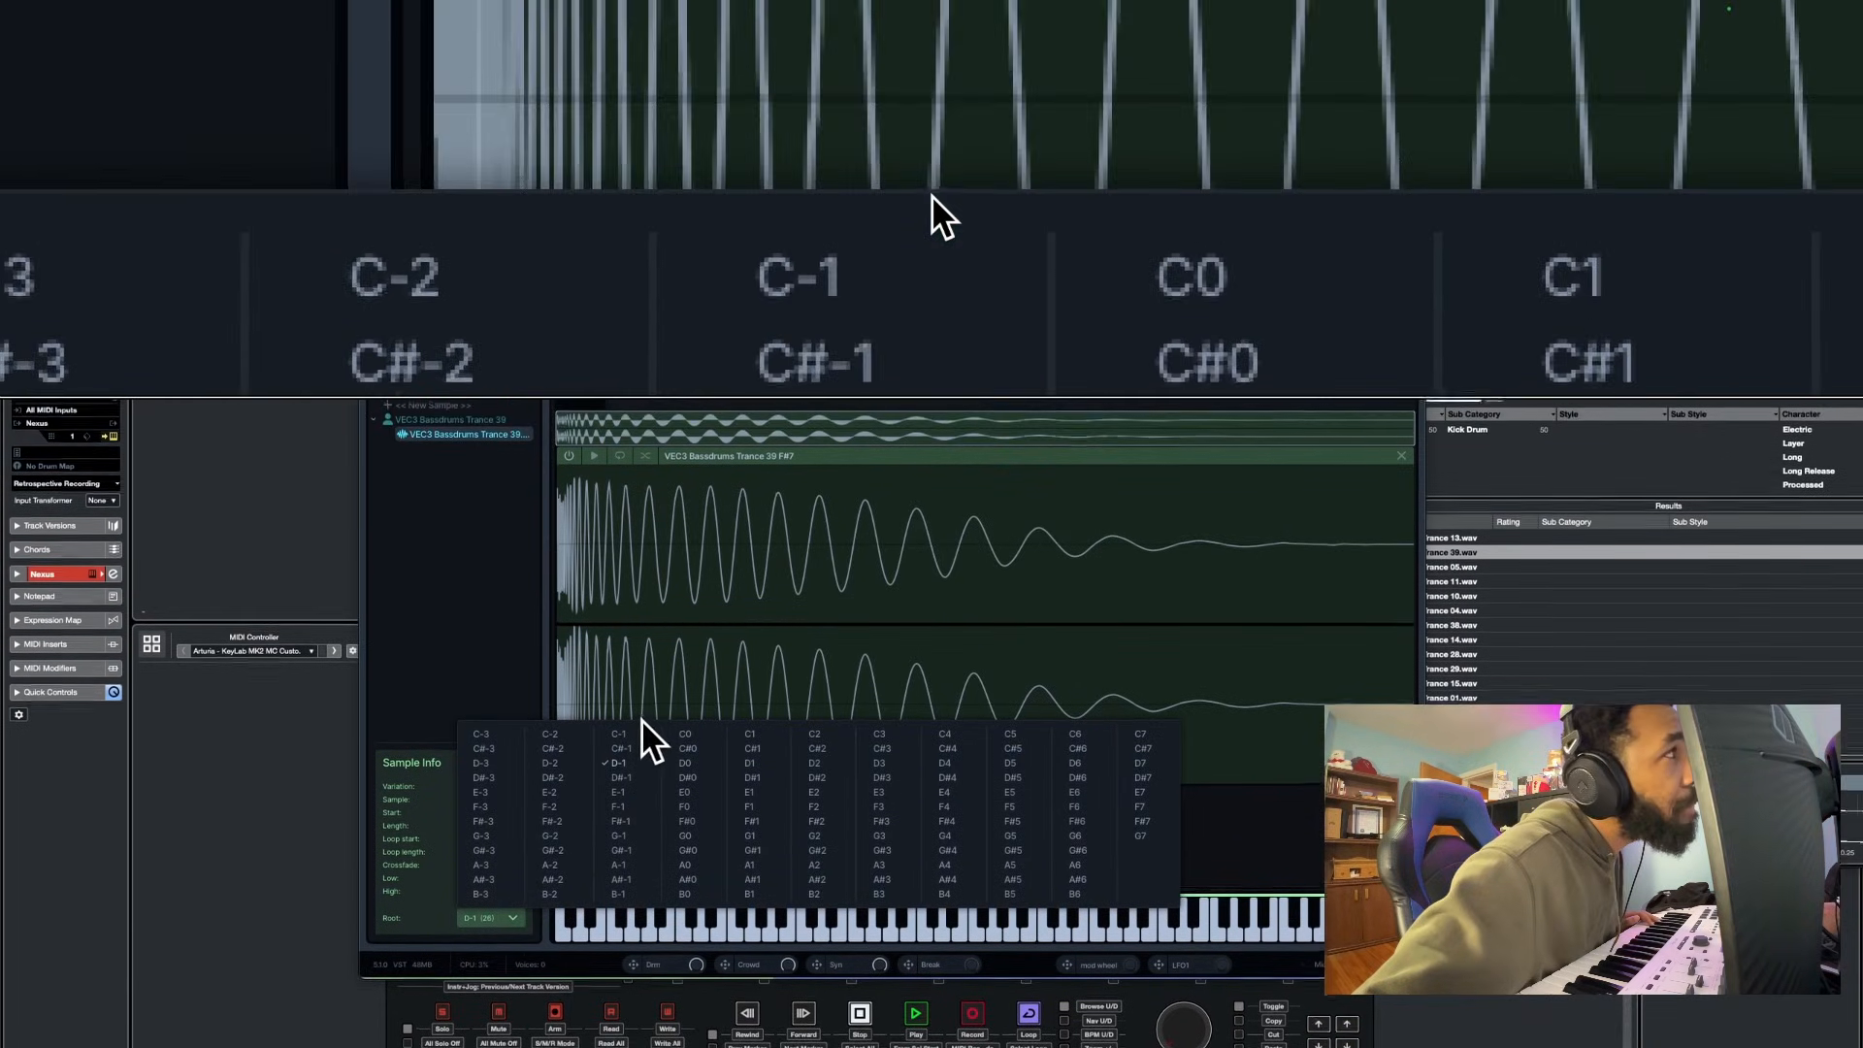
pyautogui.click(687, 705)
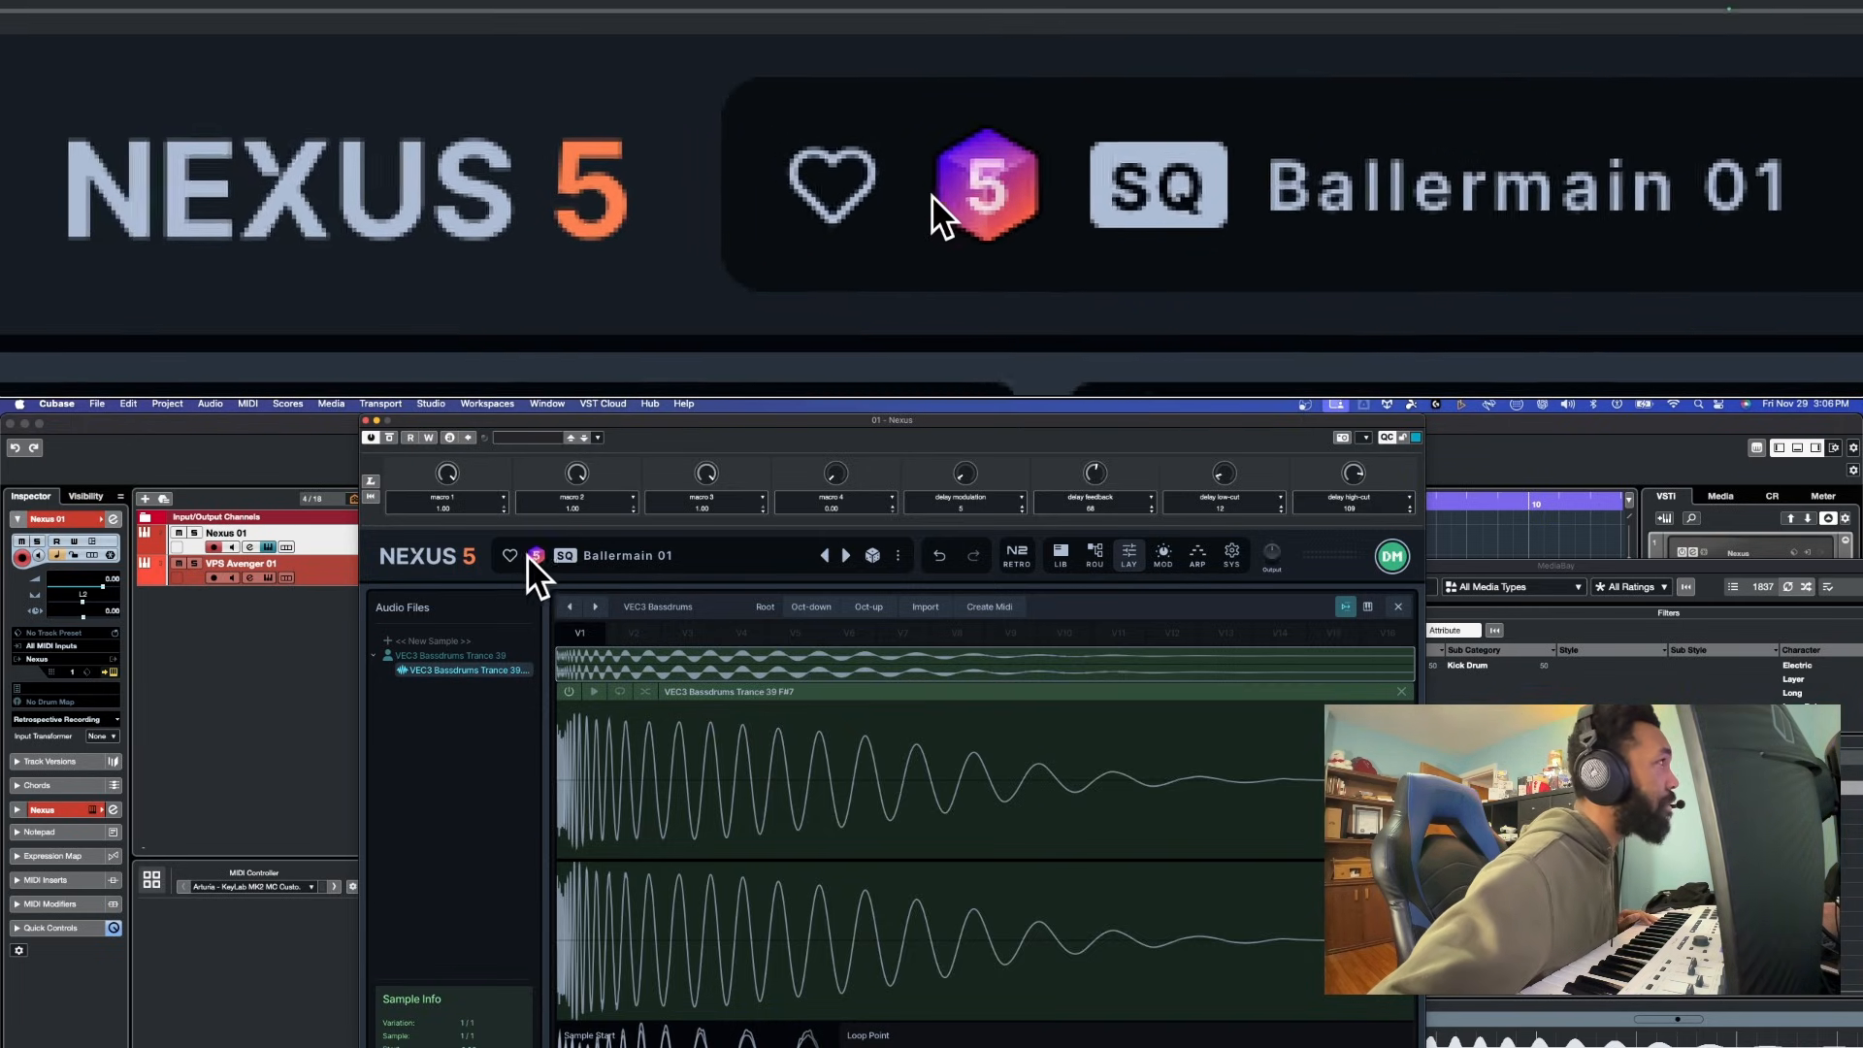
# Reload the original Ballermain 01 preset and return from the library to the layer editor
pyautogui.doubleClick(589, 555)
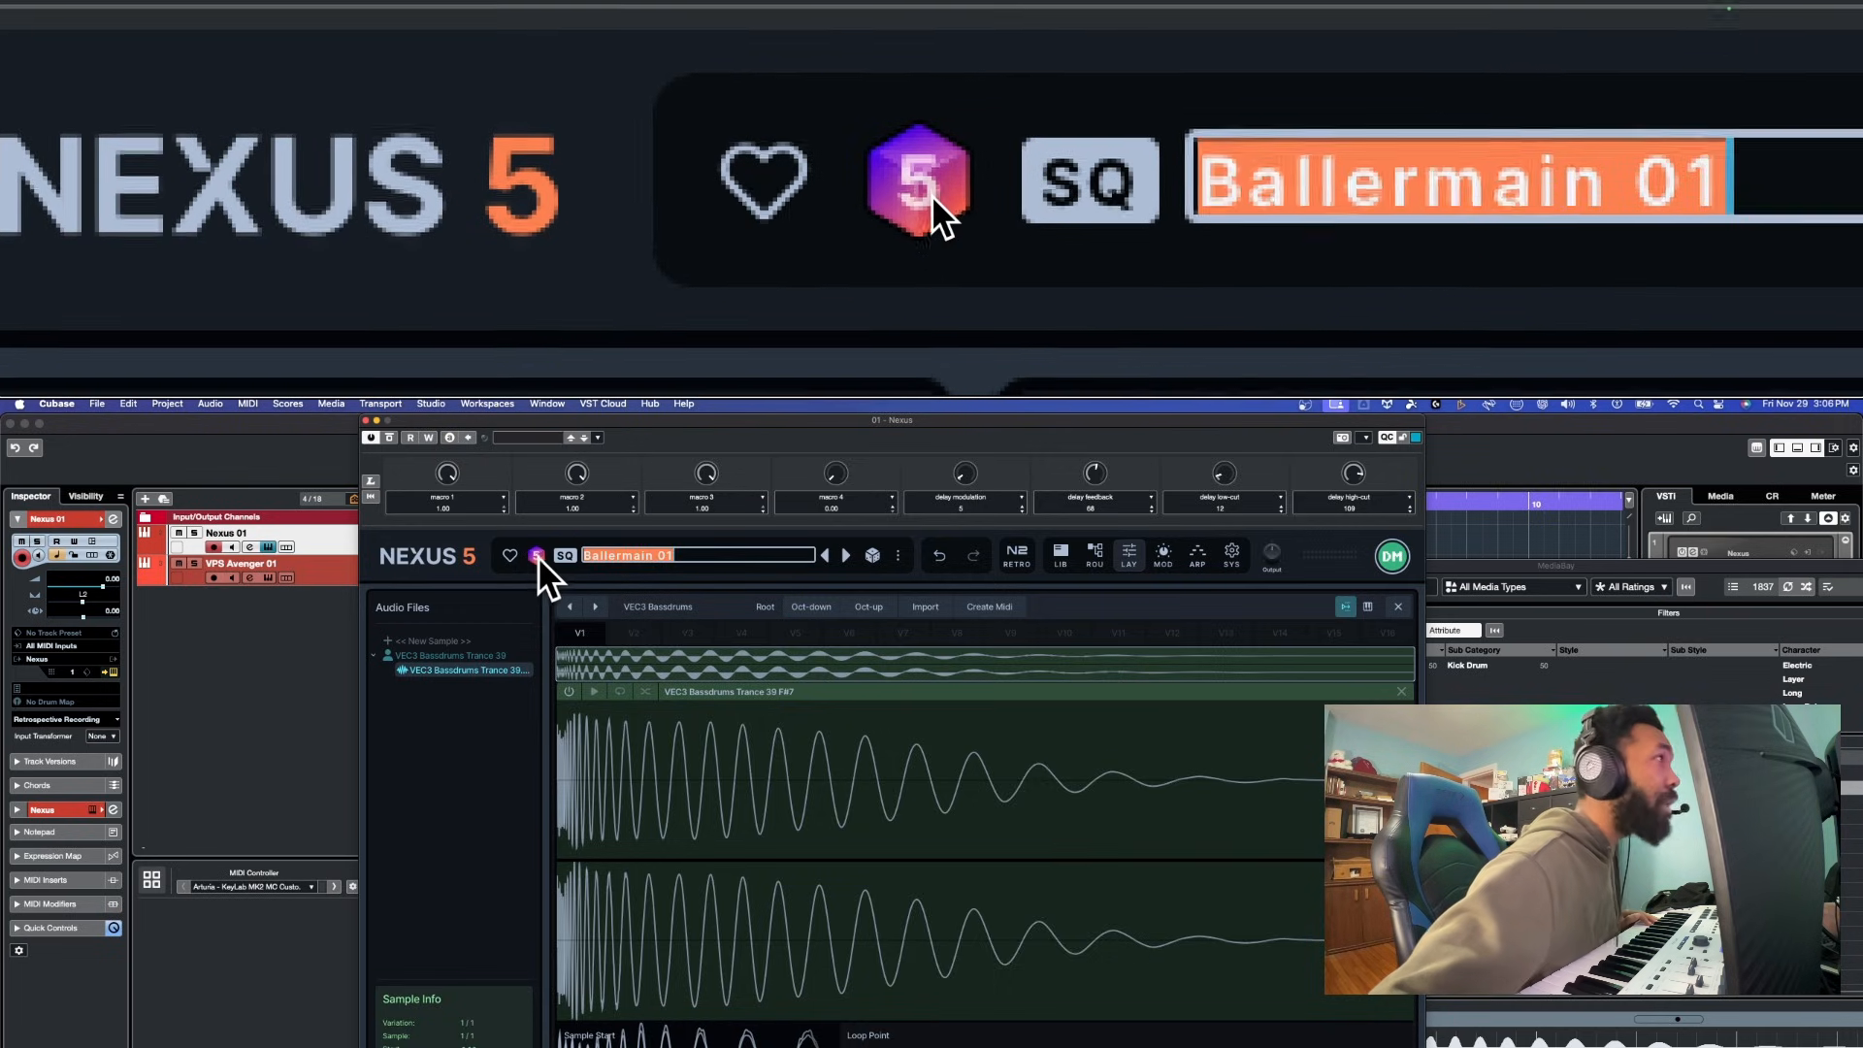
pyautogui.click(538, 556)
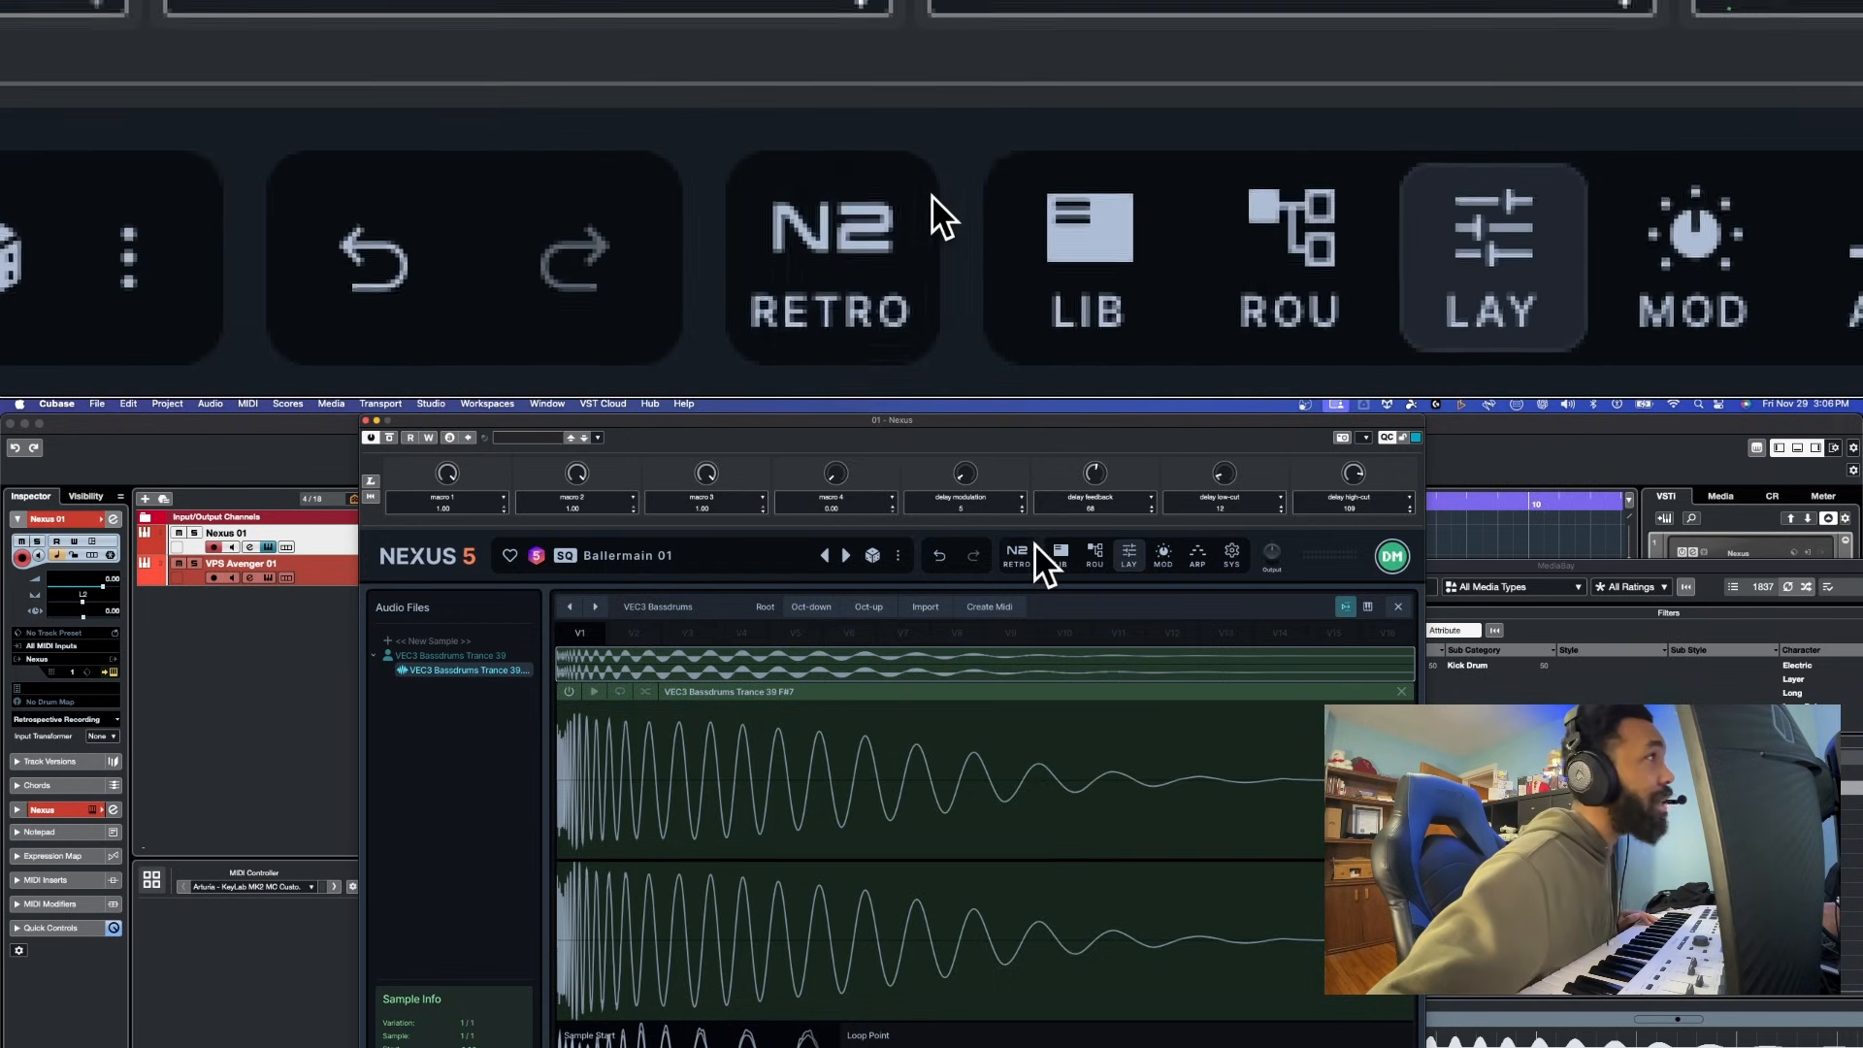
pyautogui.click(1060, 553)
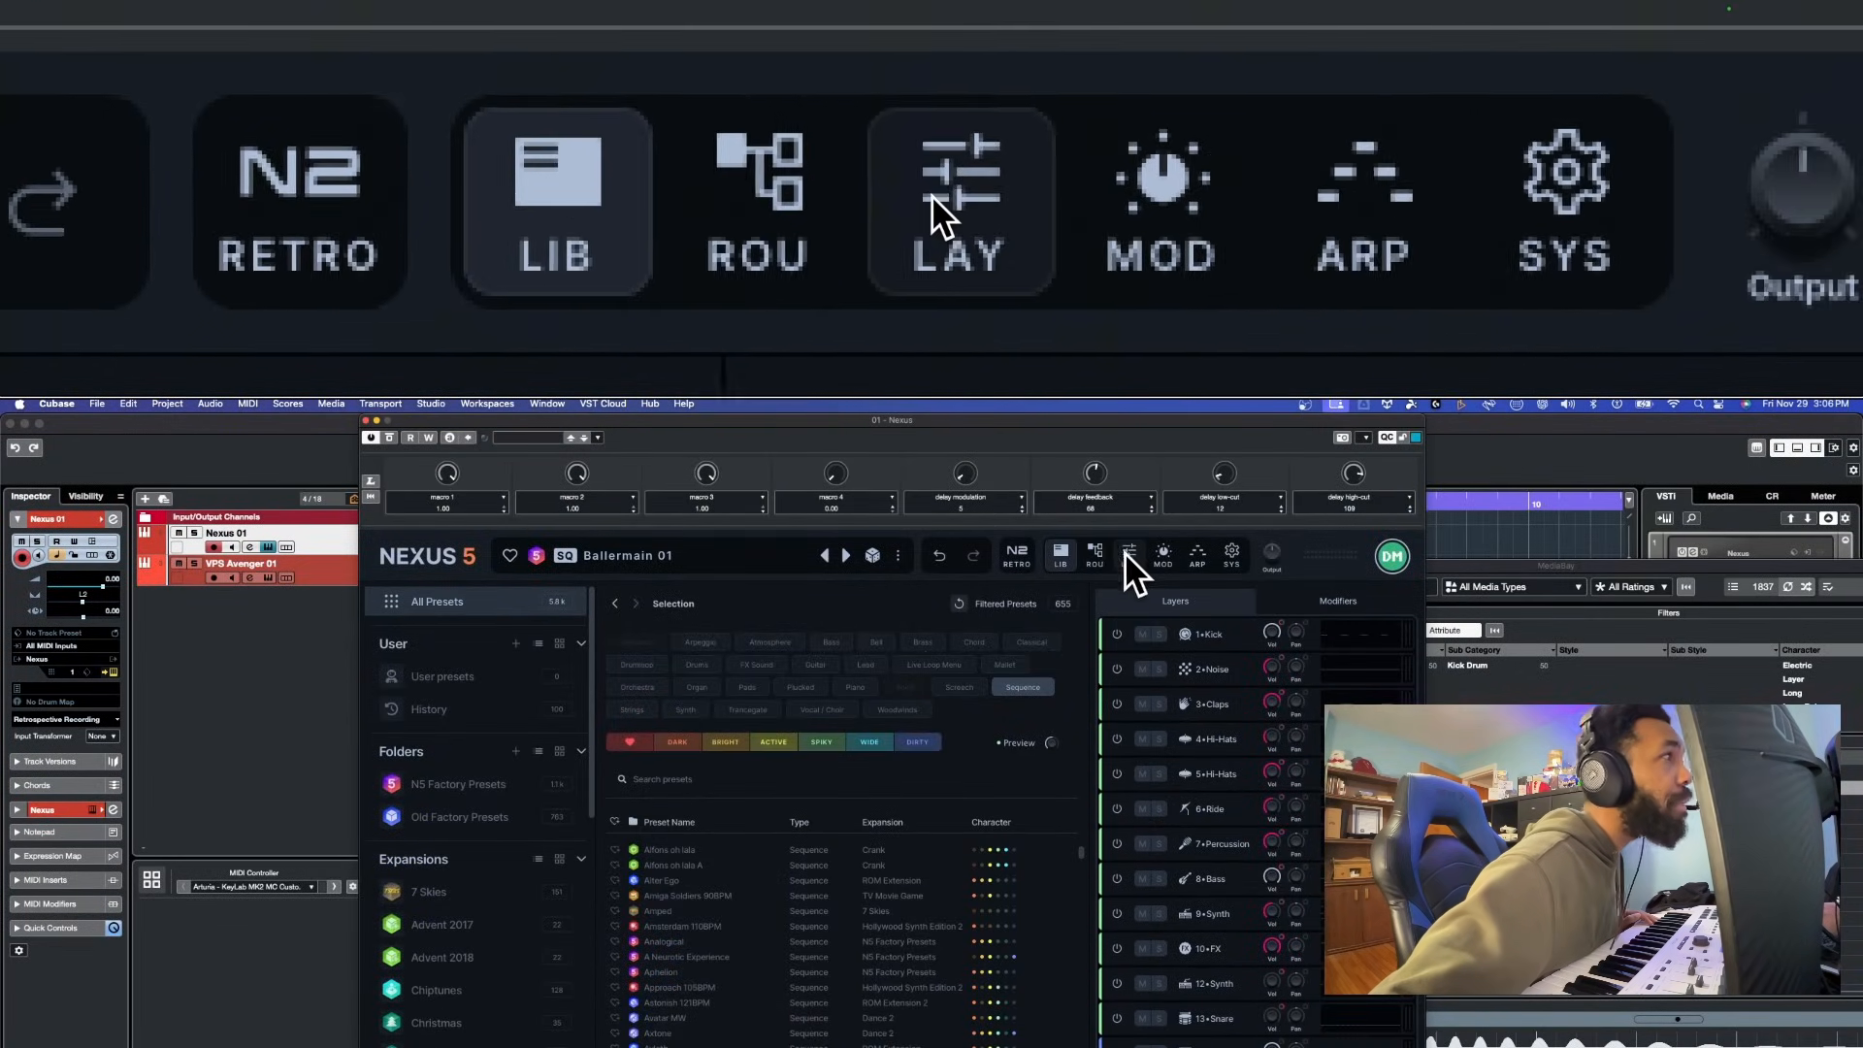
pyautogui.click(1127, 553)
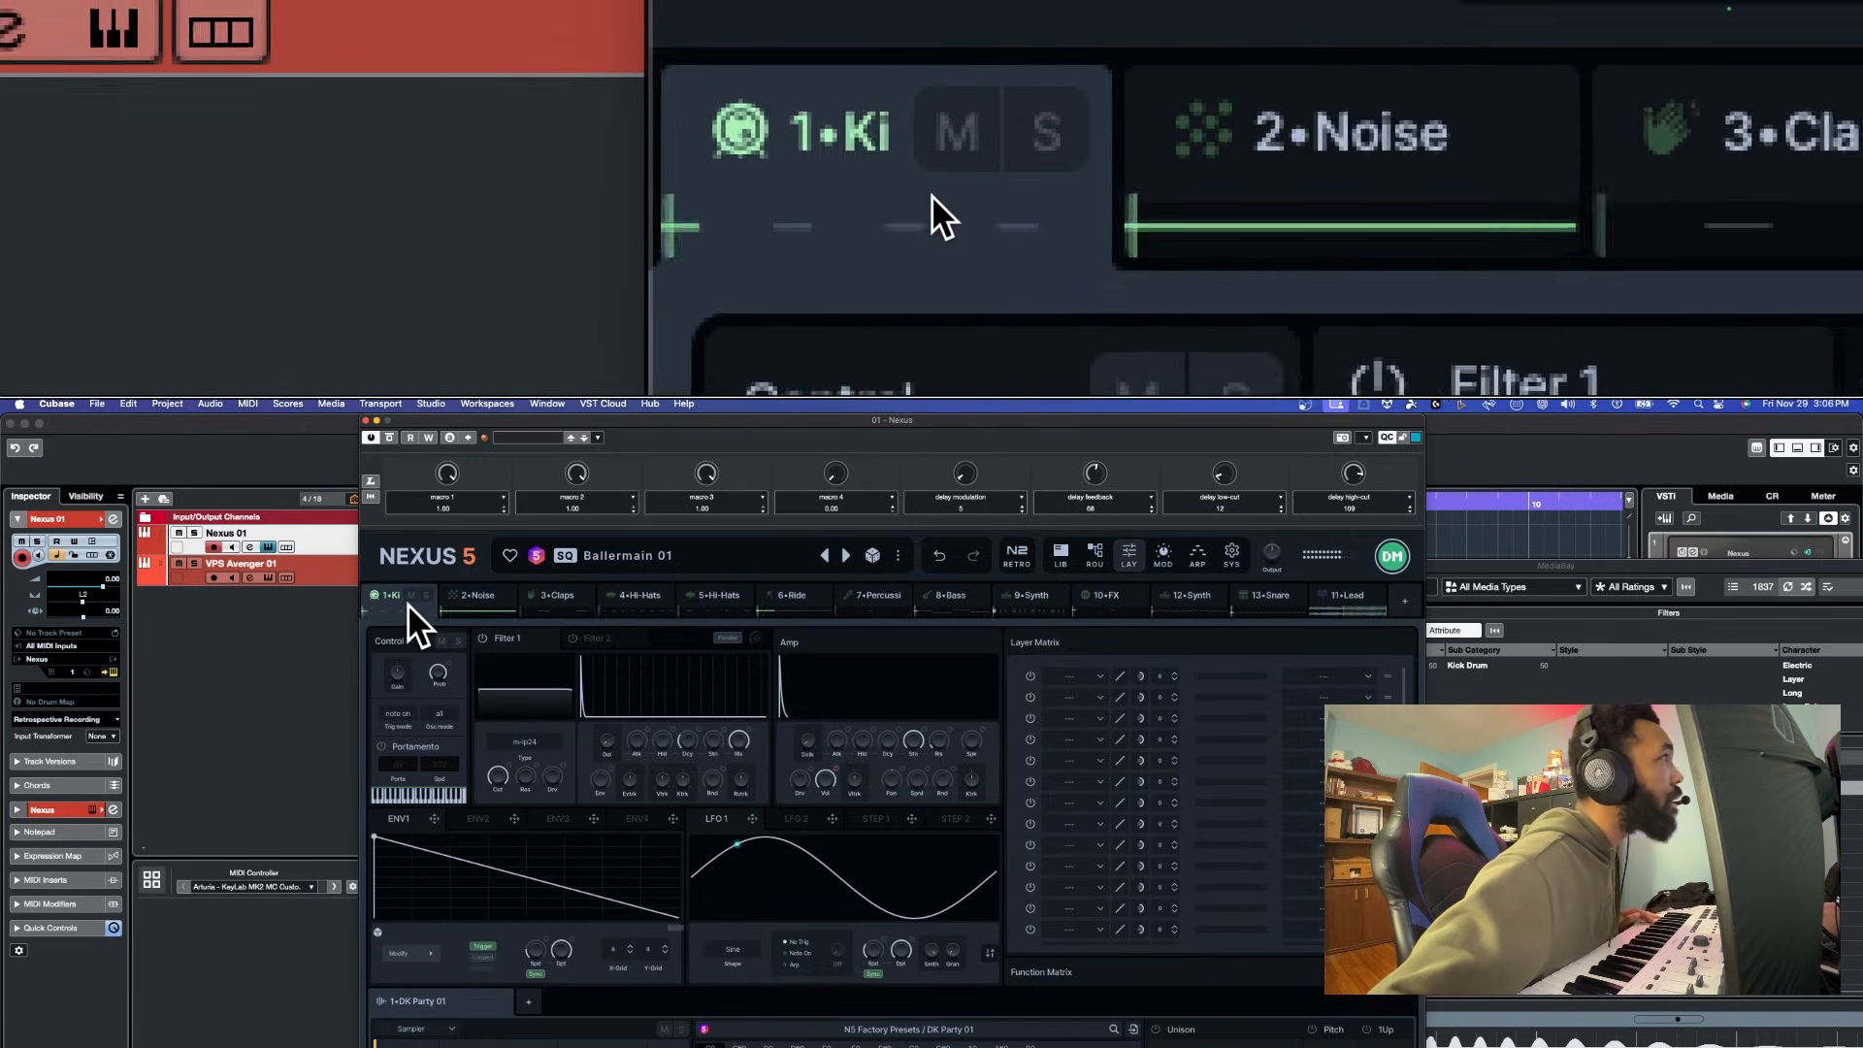
# Toggle the 1 Kick layer's mute, then replace its DK Party 01 sample with VEC3 Bassdrums Trance 39 from User Samples
pyautogui.click(411, 594)
pyautogui.click(411, 594)
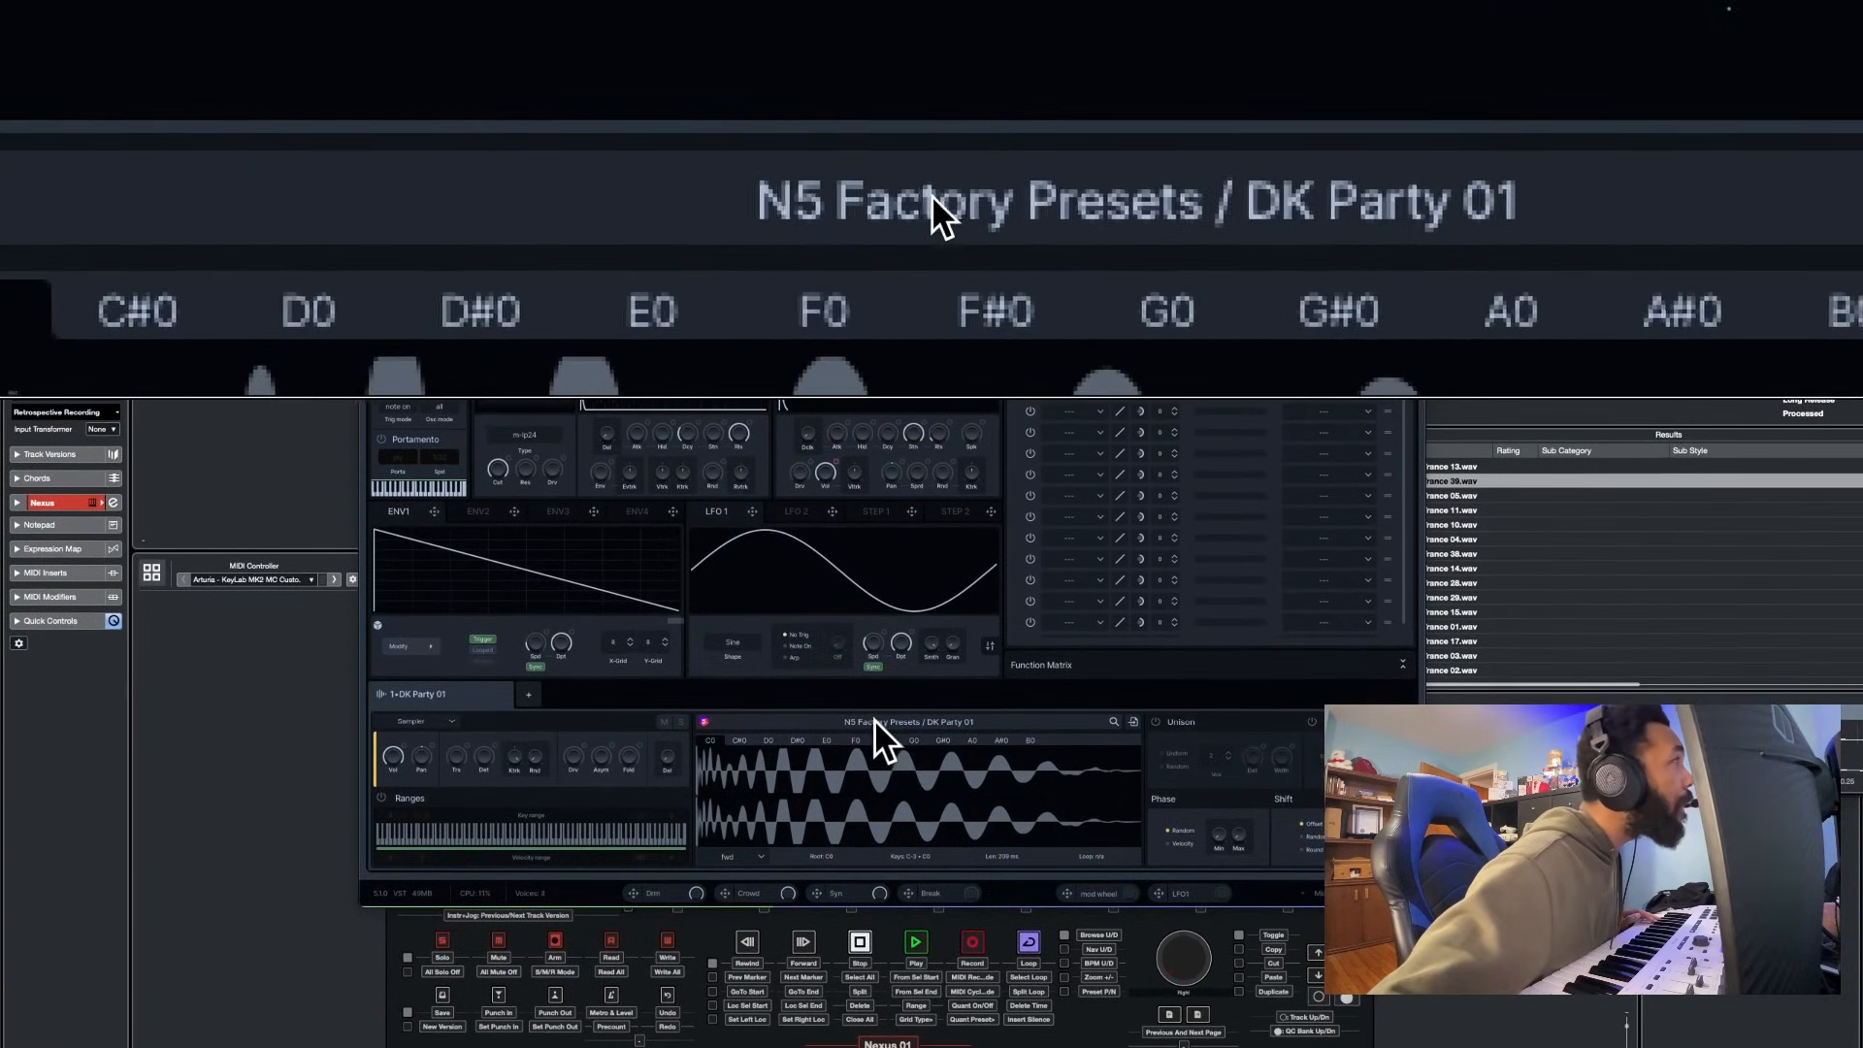
pyautogui.click(887, 719)
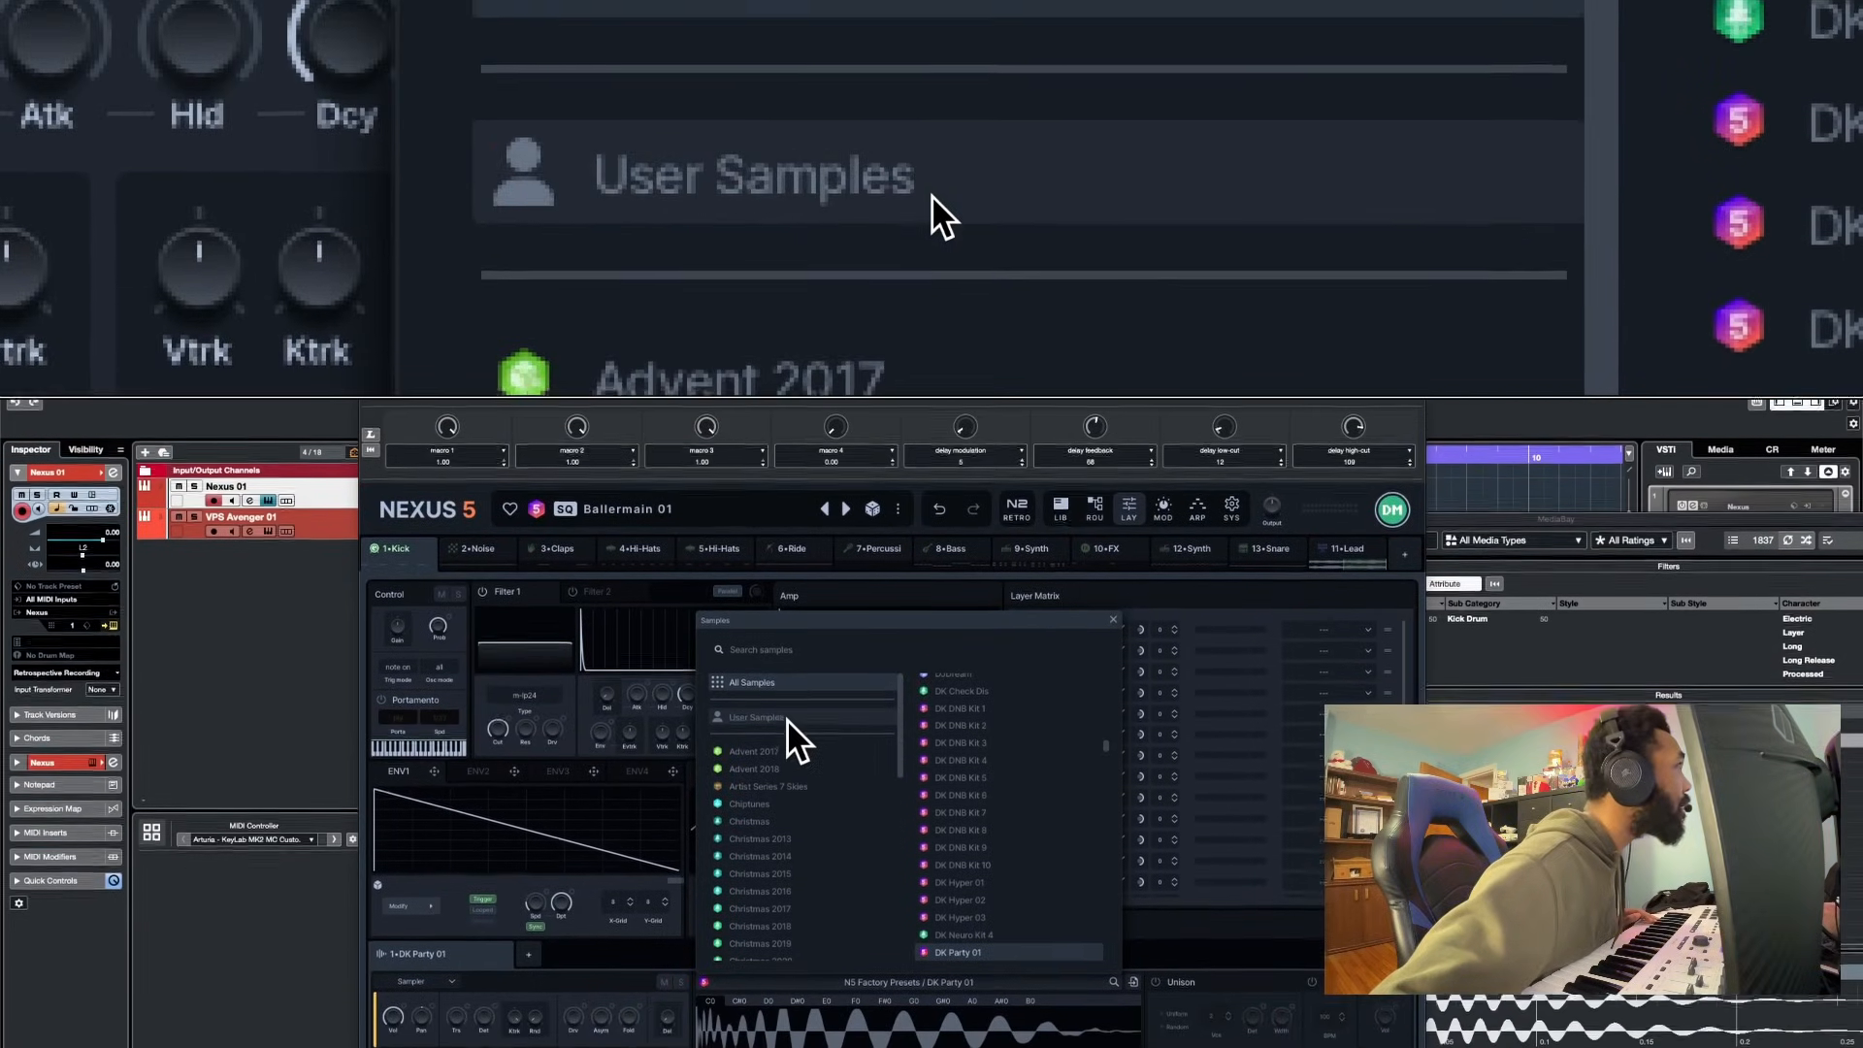
pyautogui.click(788, 719)
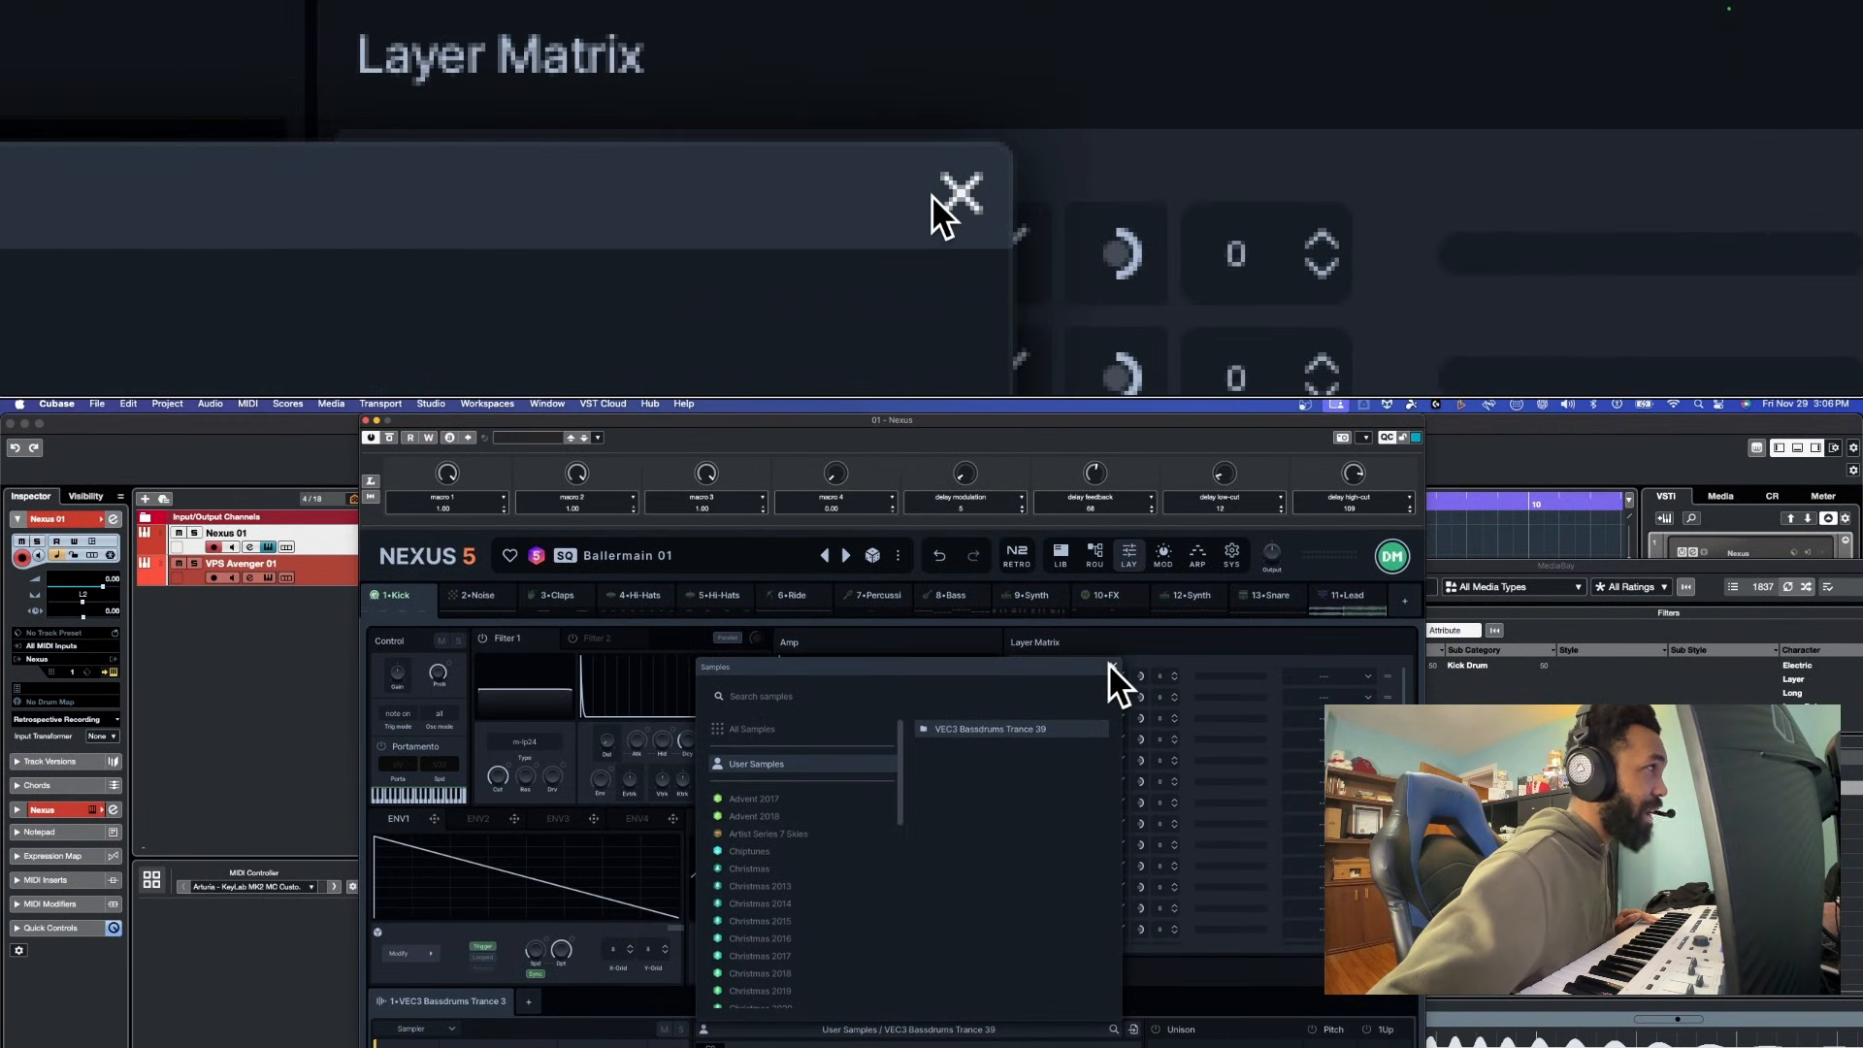
pyautogui.click(1114, 667)
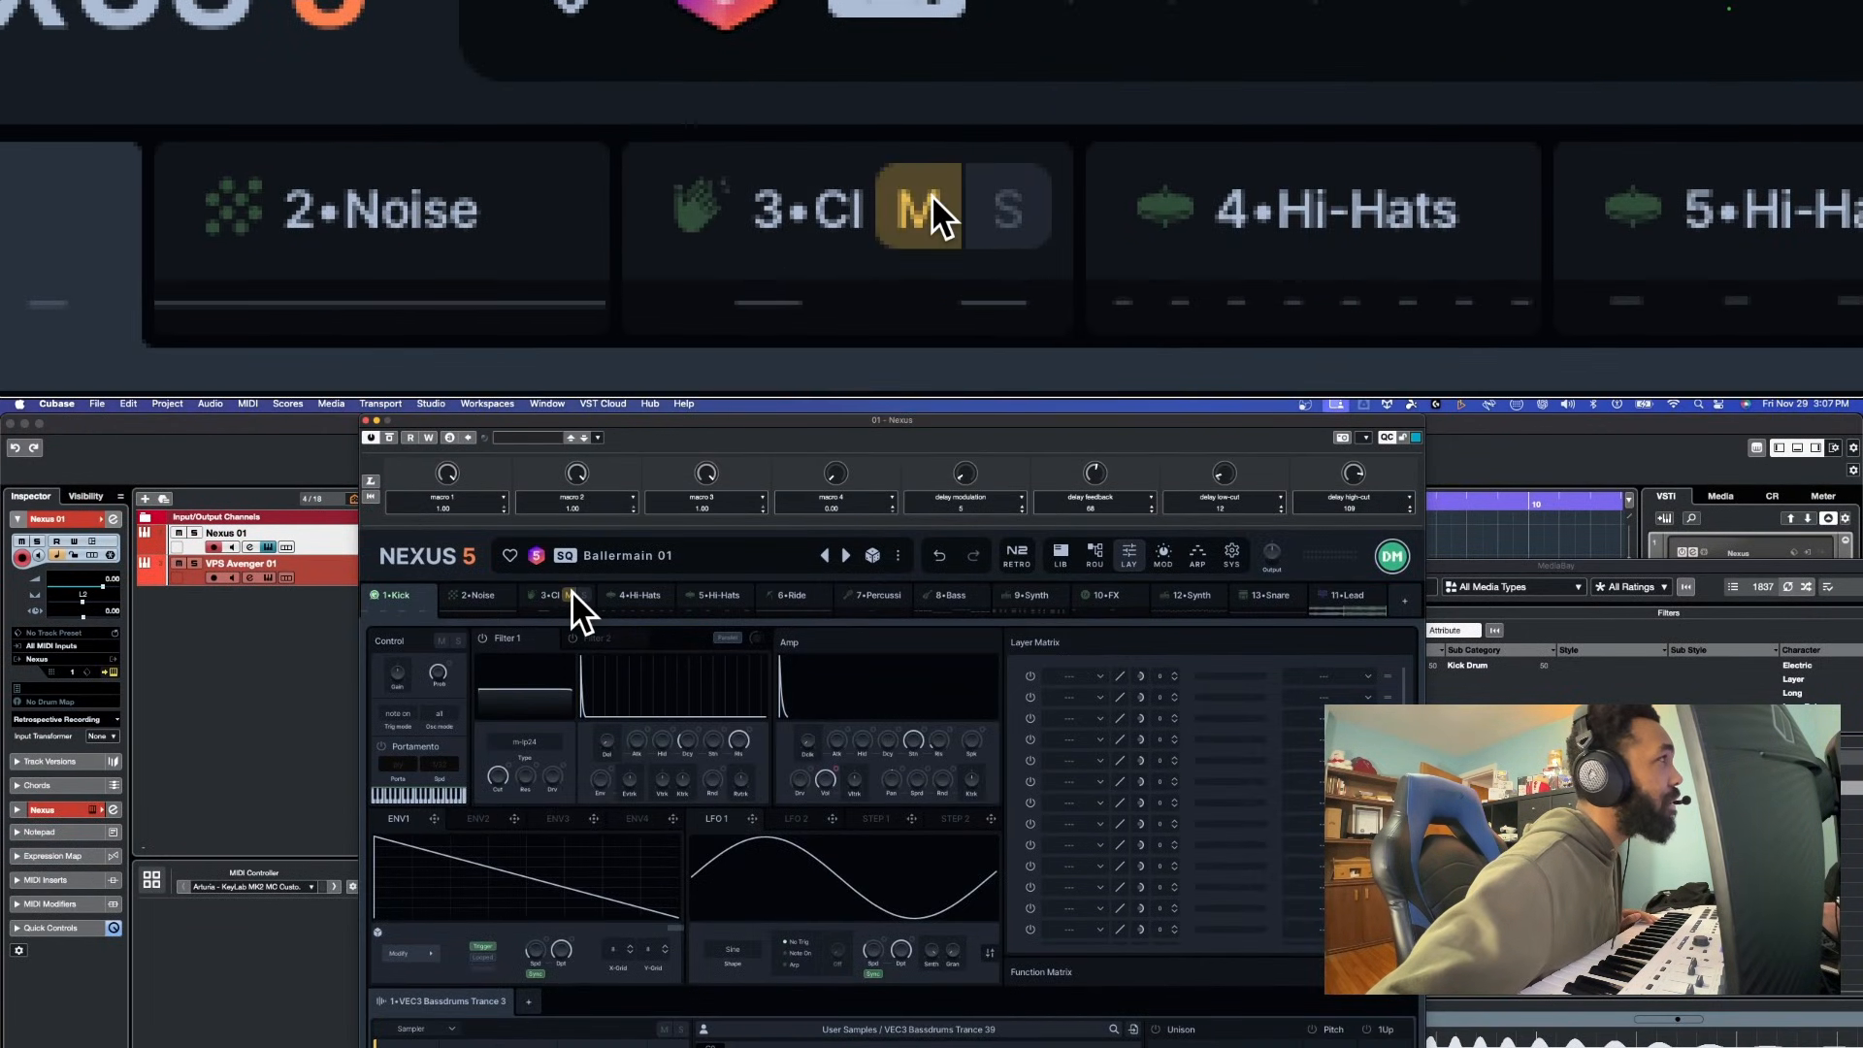
# Toggle the mute and then the solo of the 3 Claps layer
pyautogui.click(572, 593)
pyautogui.click(584, 592)
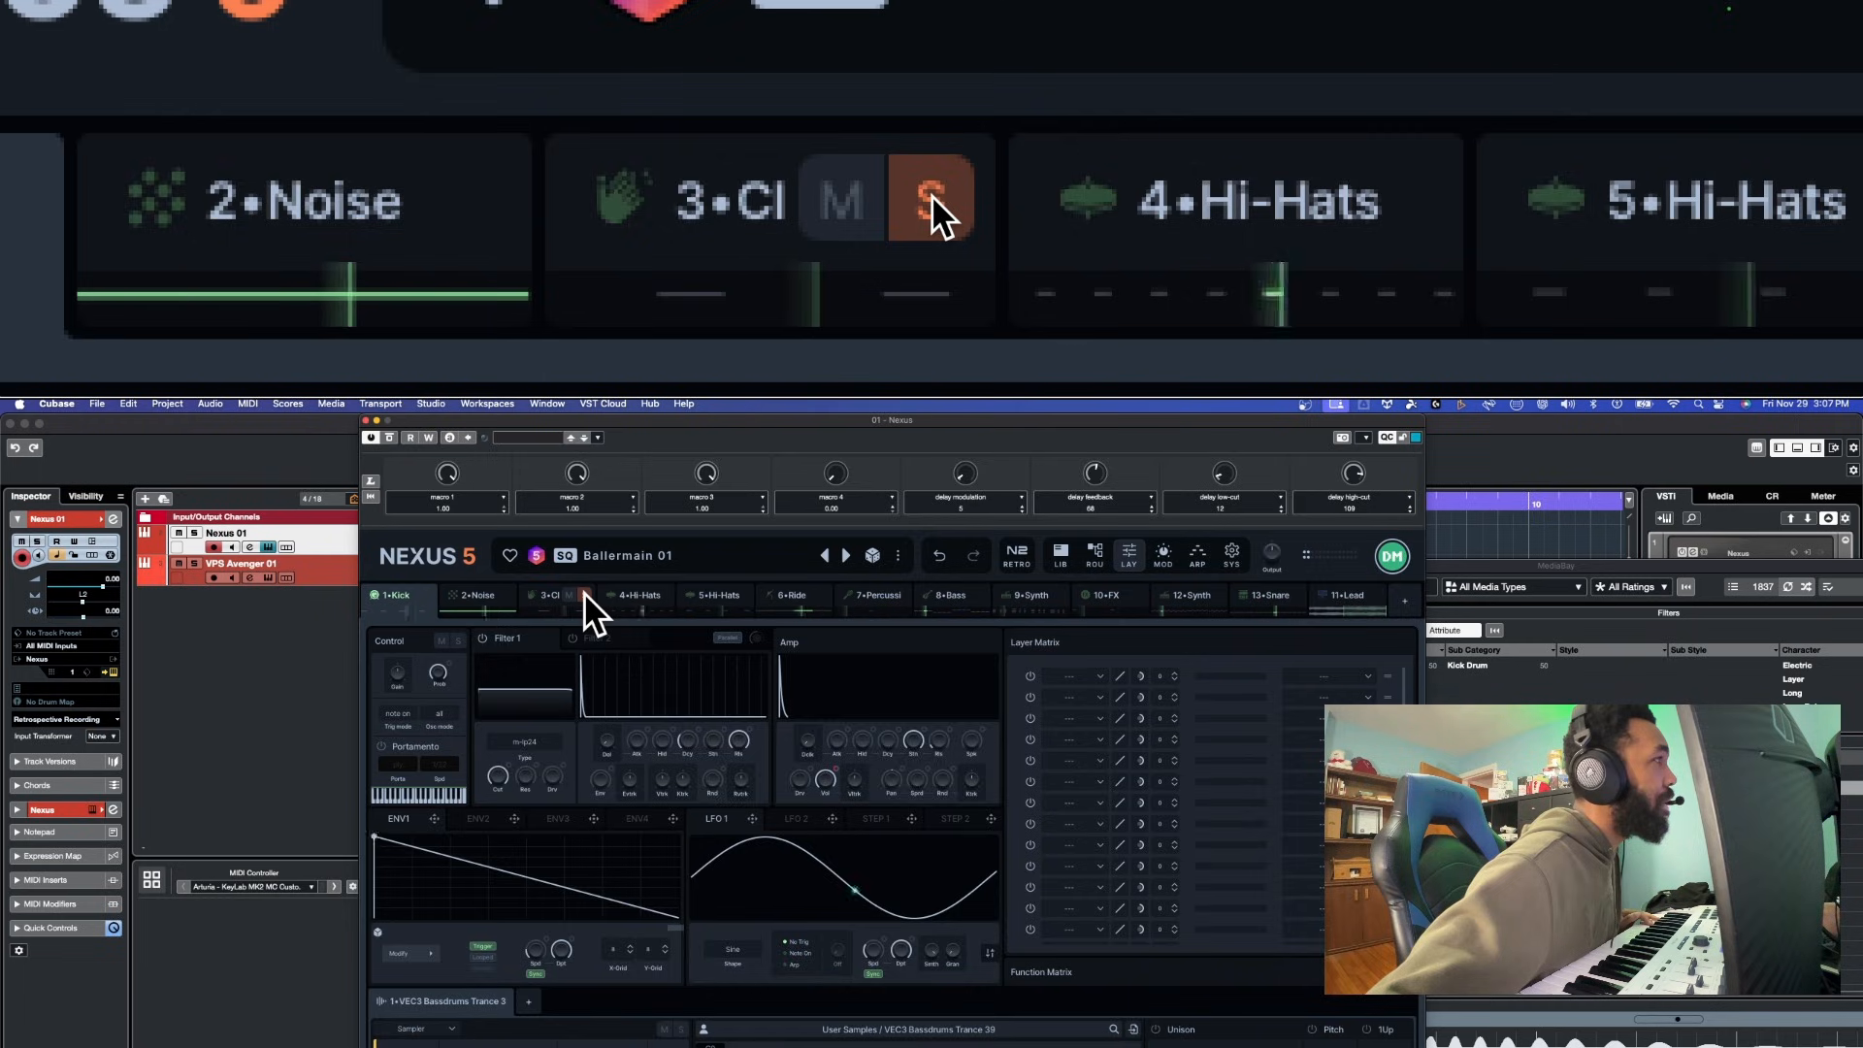
# Open the 3 Claps layer, then reload the original Ballermain 01 preset from the library and return to the layer editor
pyautogui.click(550, 596)
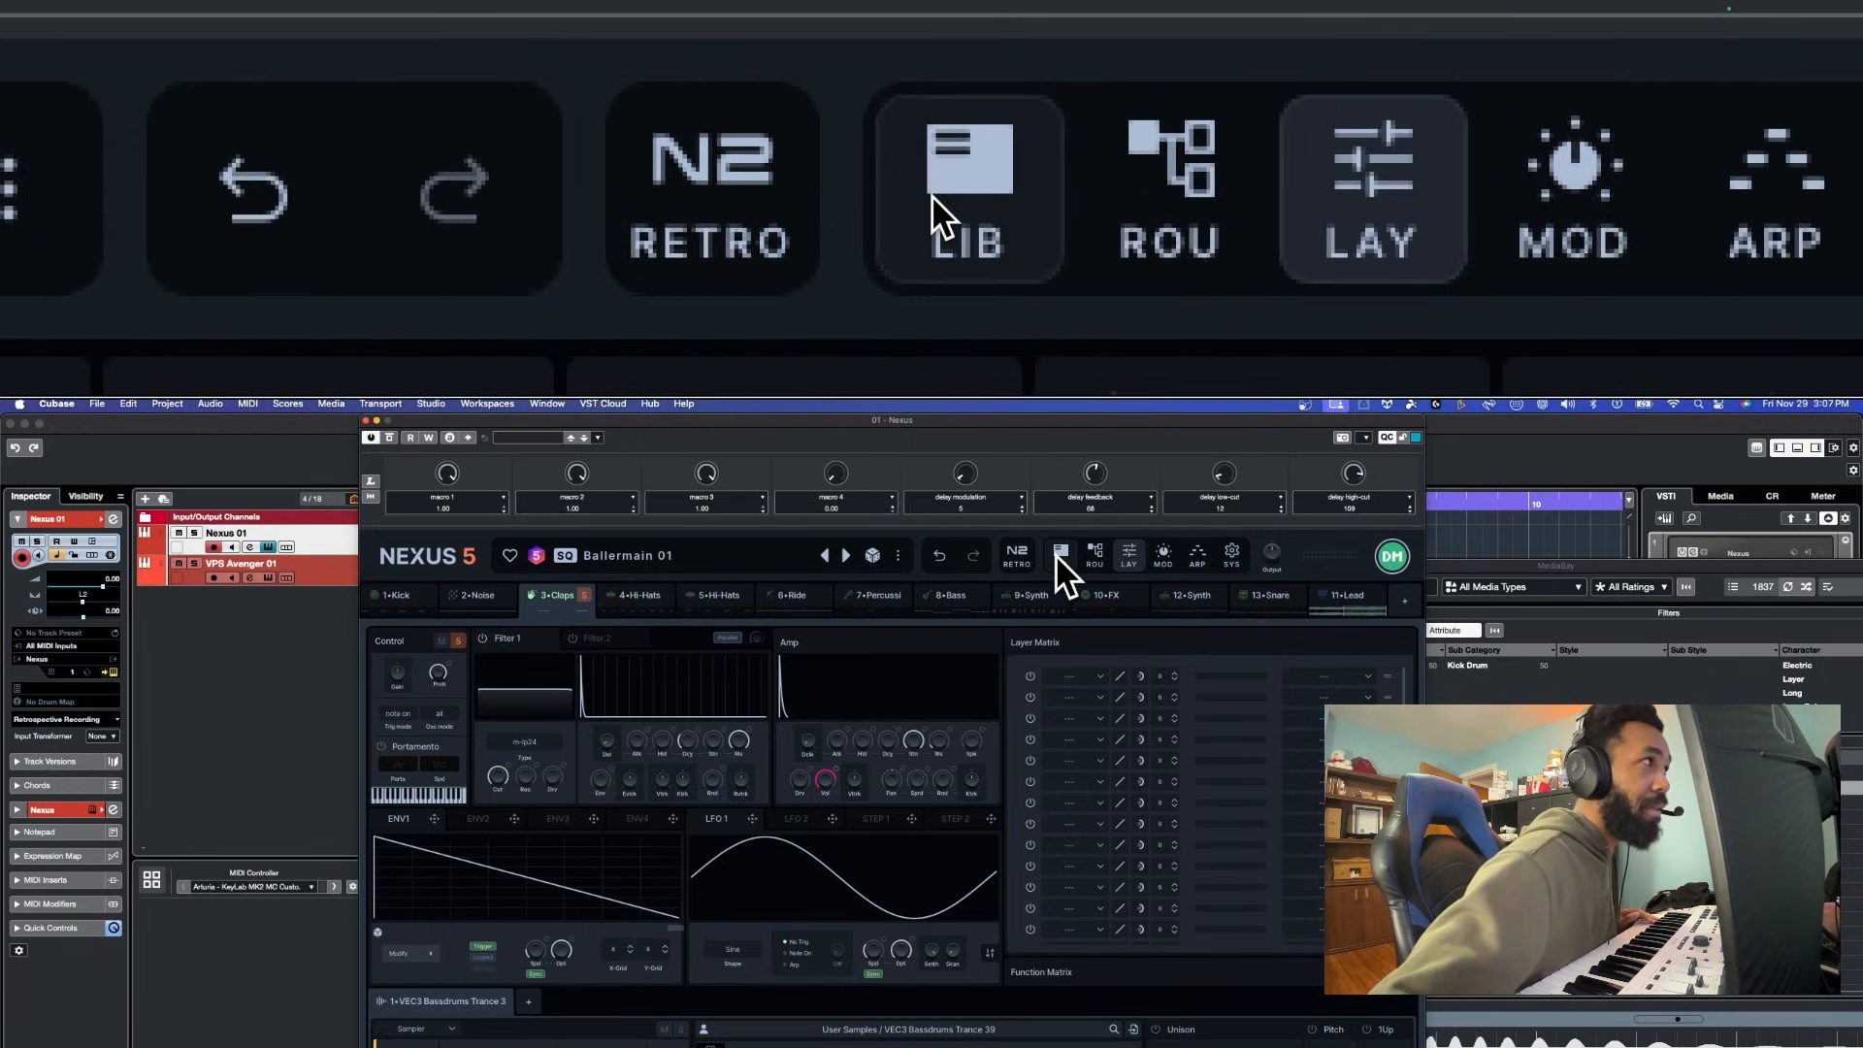
pyautogui.click(1059, 553)
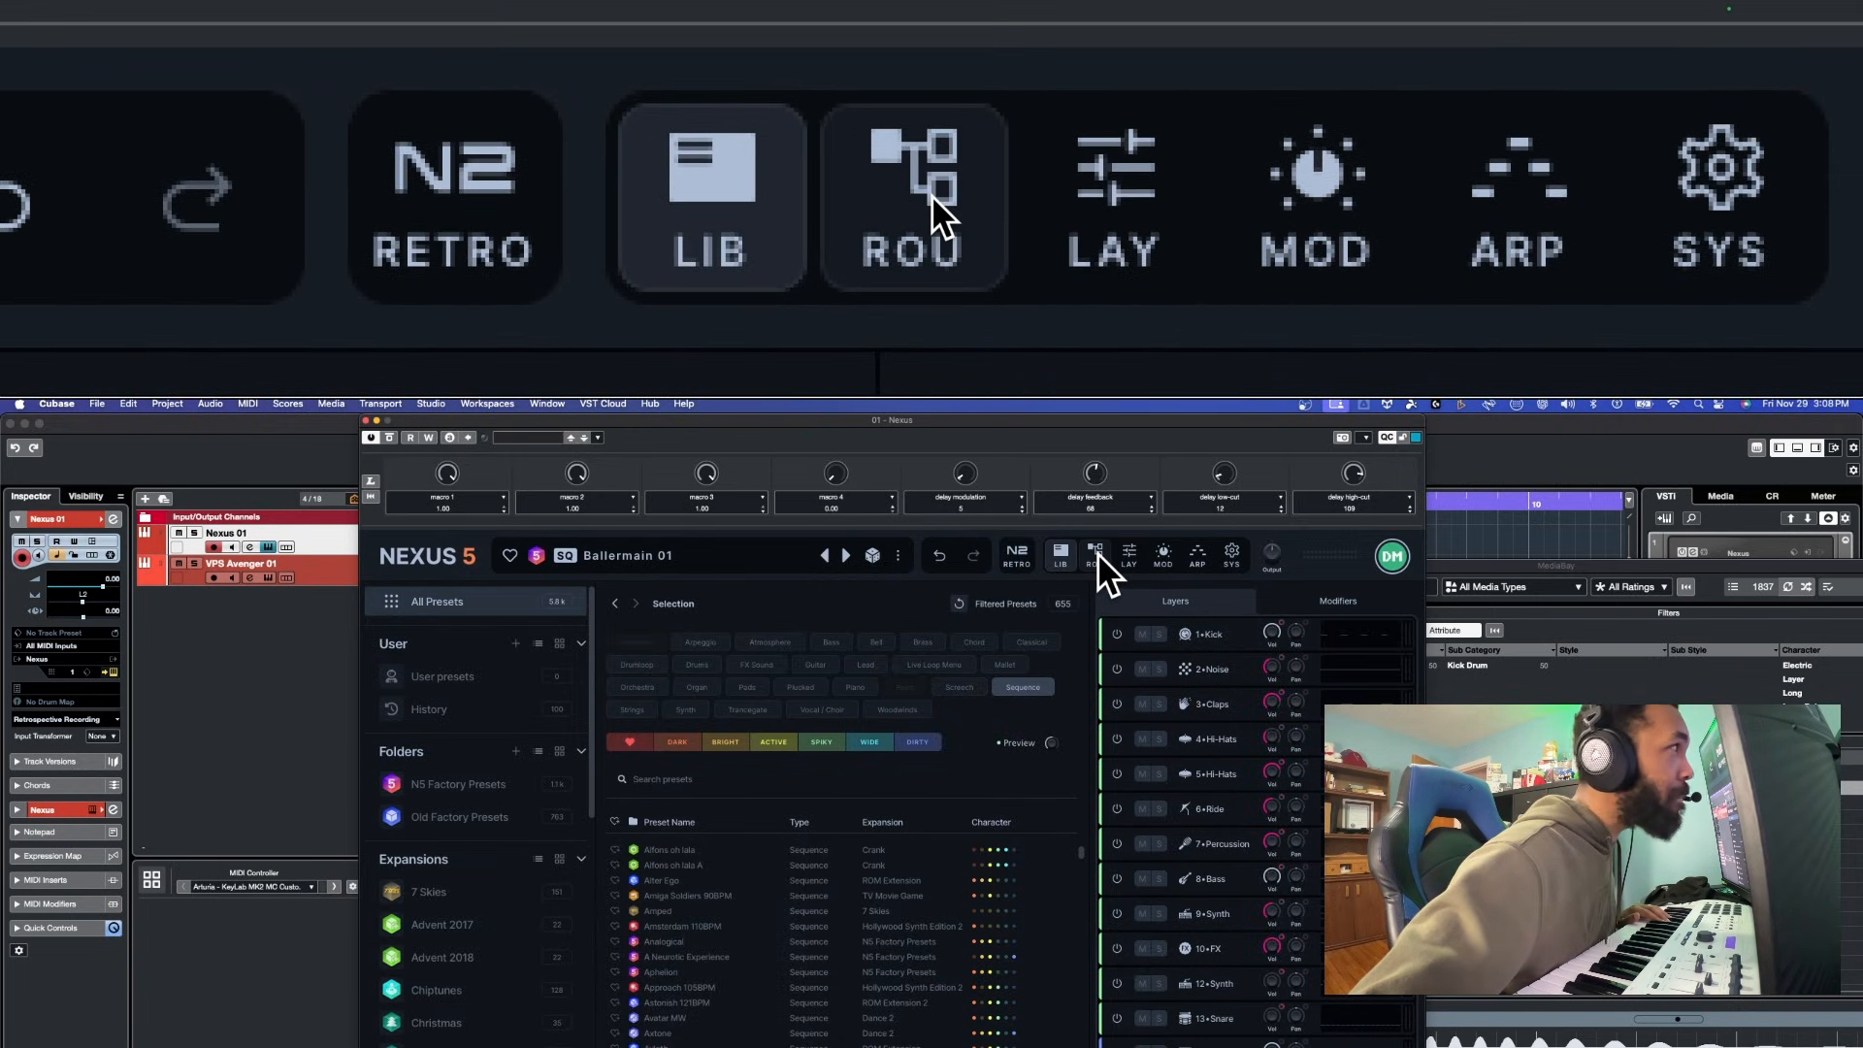
pyautogui.click(1124, 553)
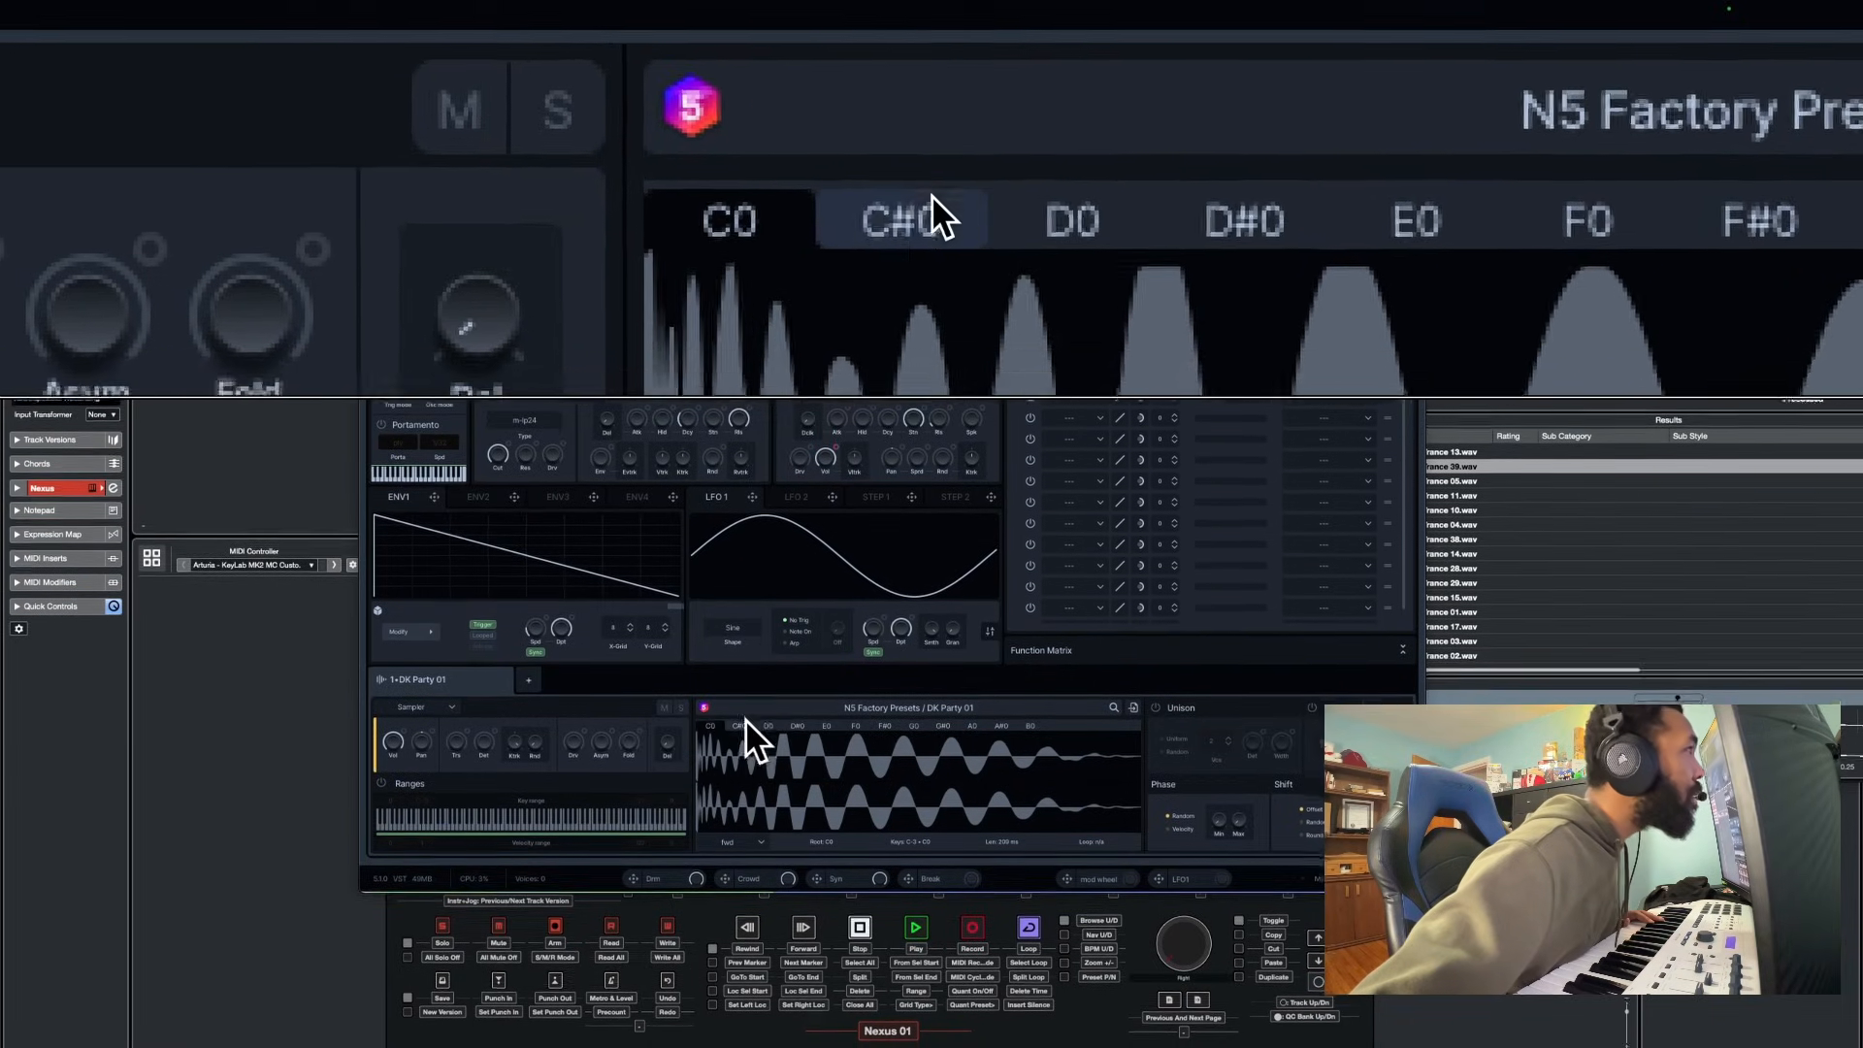
# Inspect the DK Party 01 samples from C#0 through A0, return to C0, and open the sample import for the kick layer
pyautogui.click(739, 733)
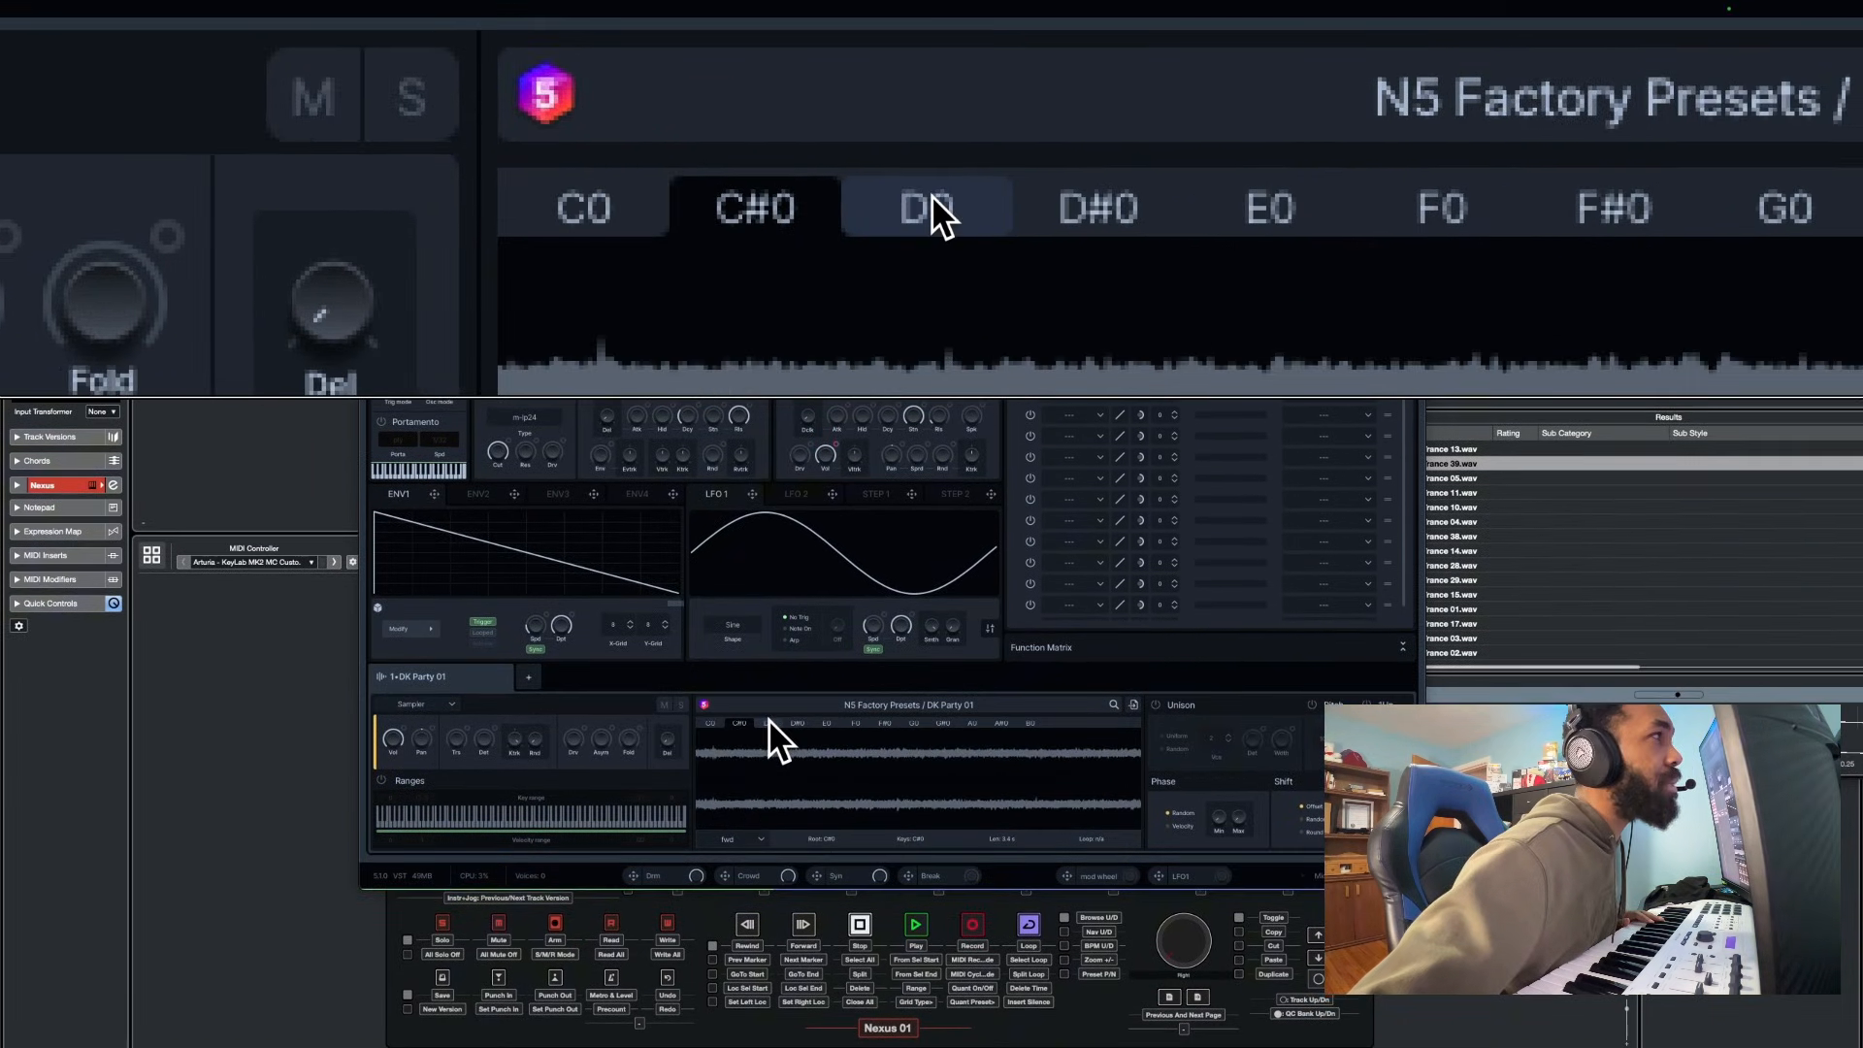
pyautogui.click(772, 719)
pyautogui.click(797, 719)
pyautogui.click(823, 719)
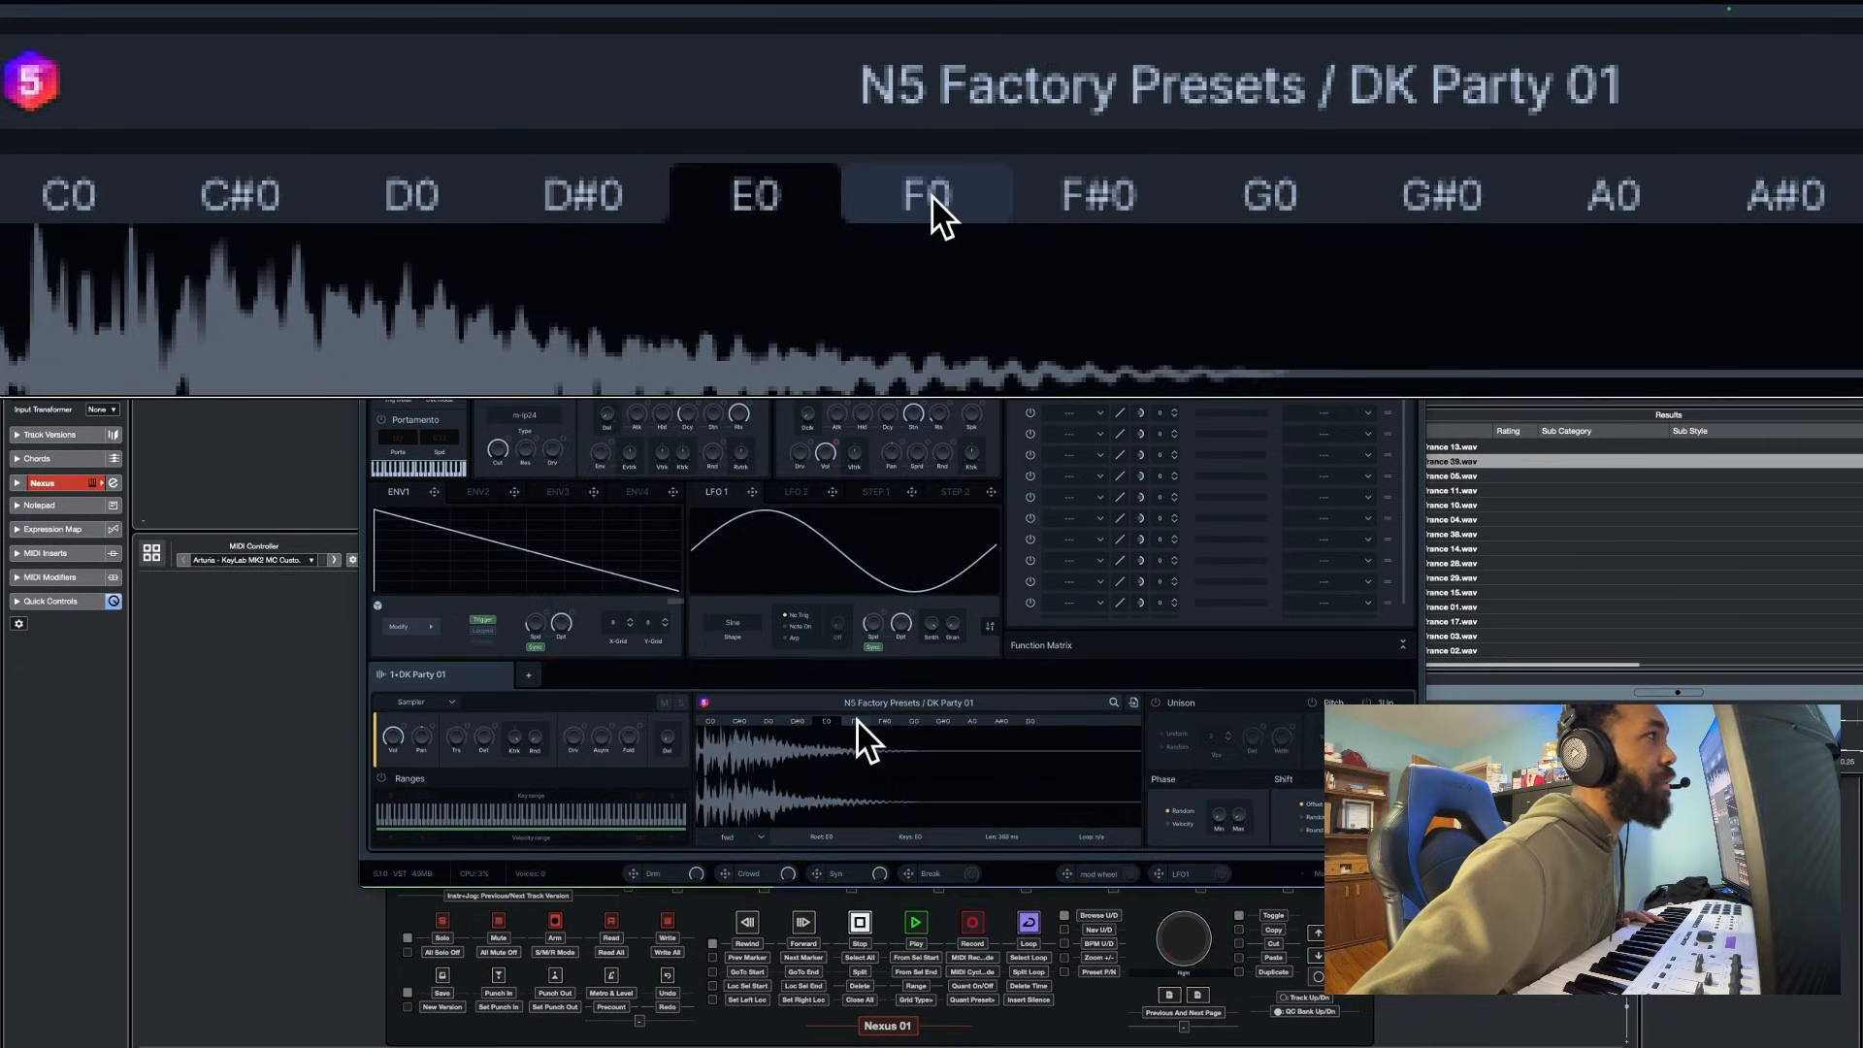
pyautogui.click(857, 719)
pyautogui.click(883, 719)
pyautogui.click(912, 719)
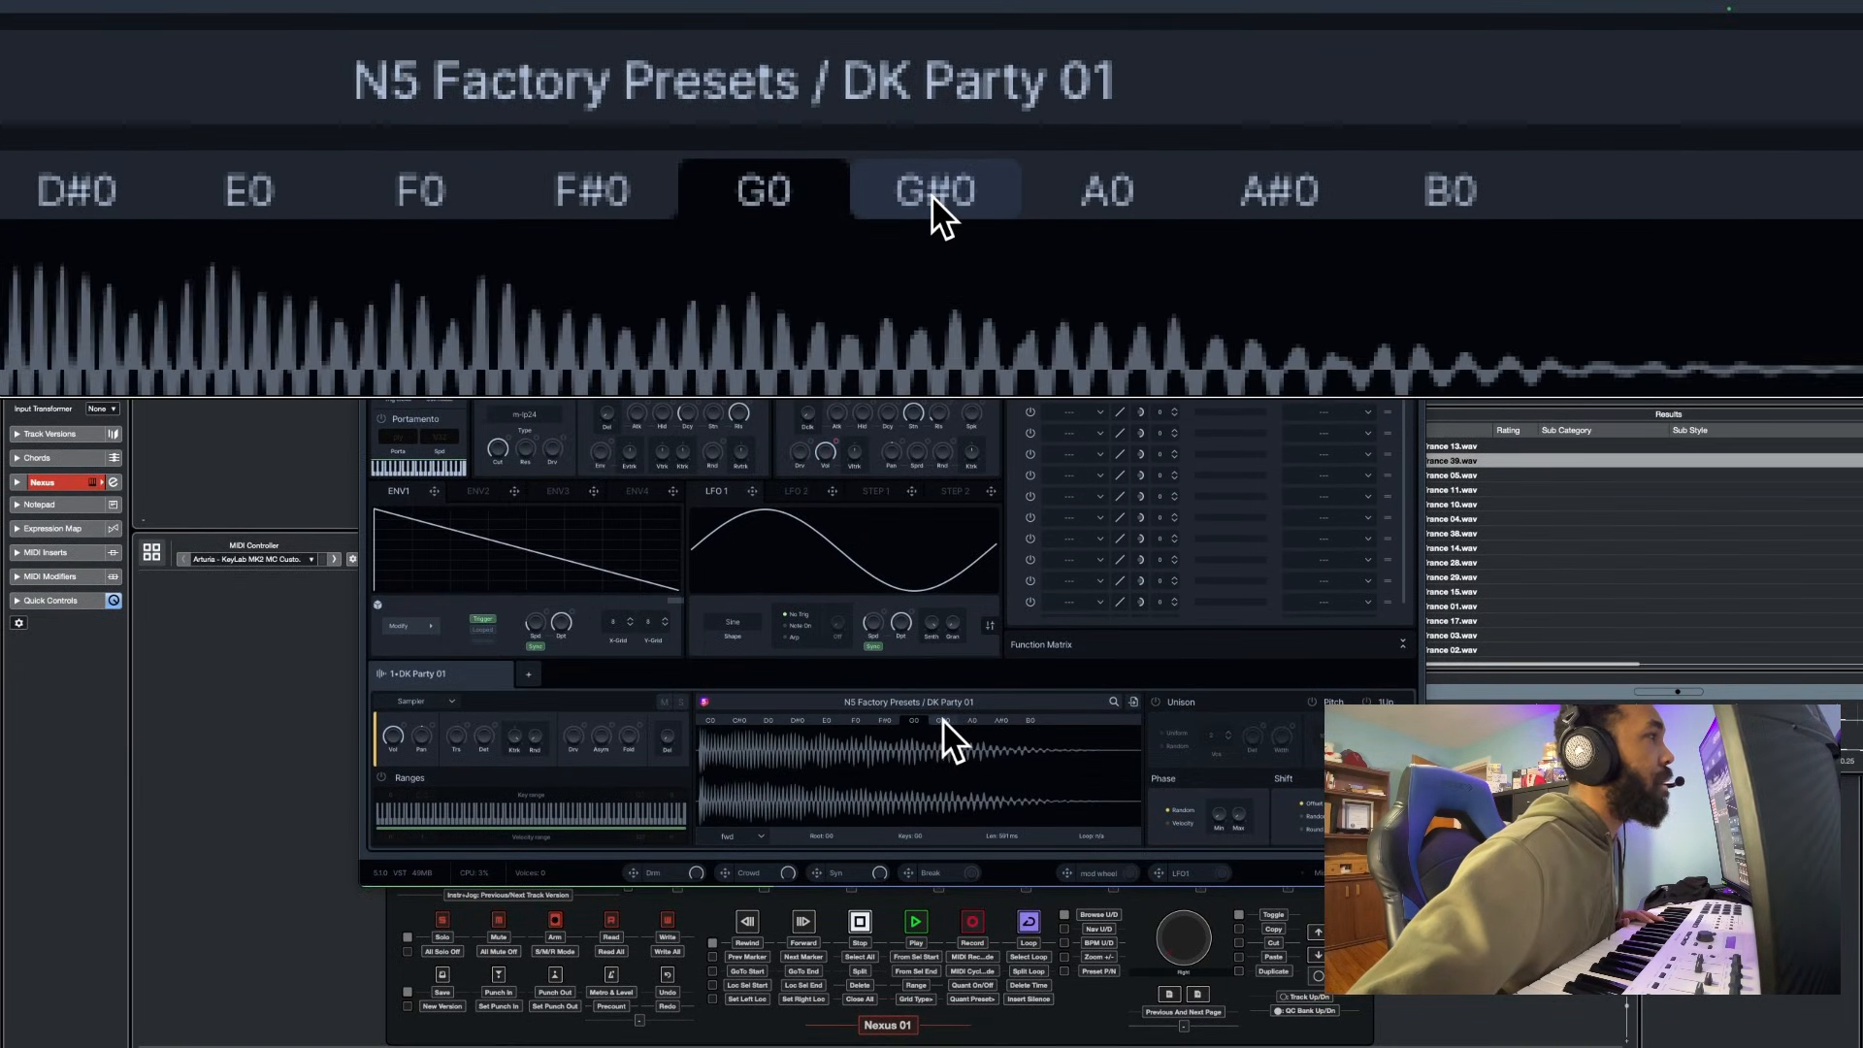
pyautogui.click(941, 721)
pyautogui.click(968, 721)
pyautogui.click(709, 719)
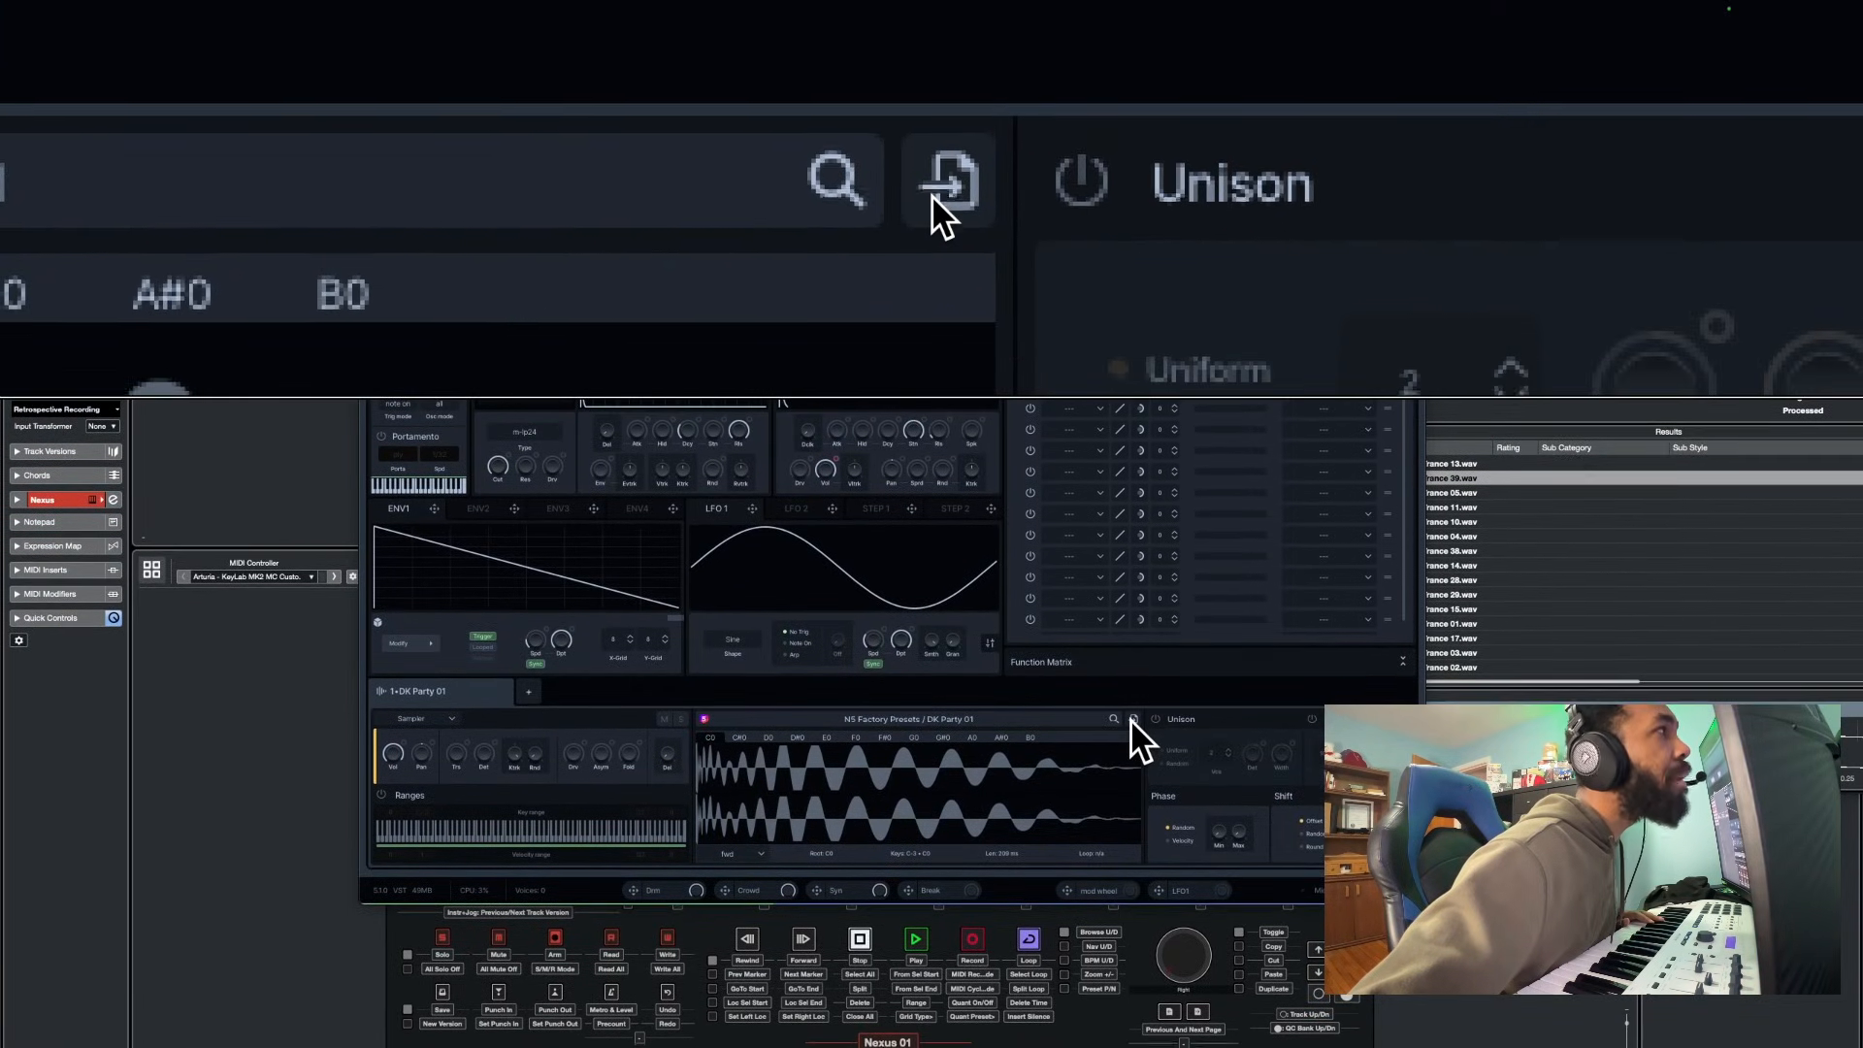
pyautogui.click(1133, 719)
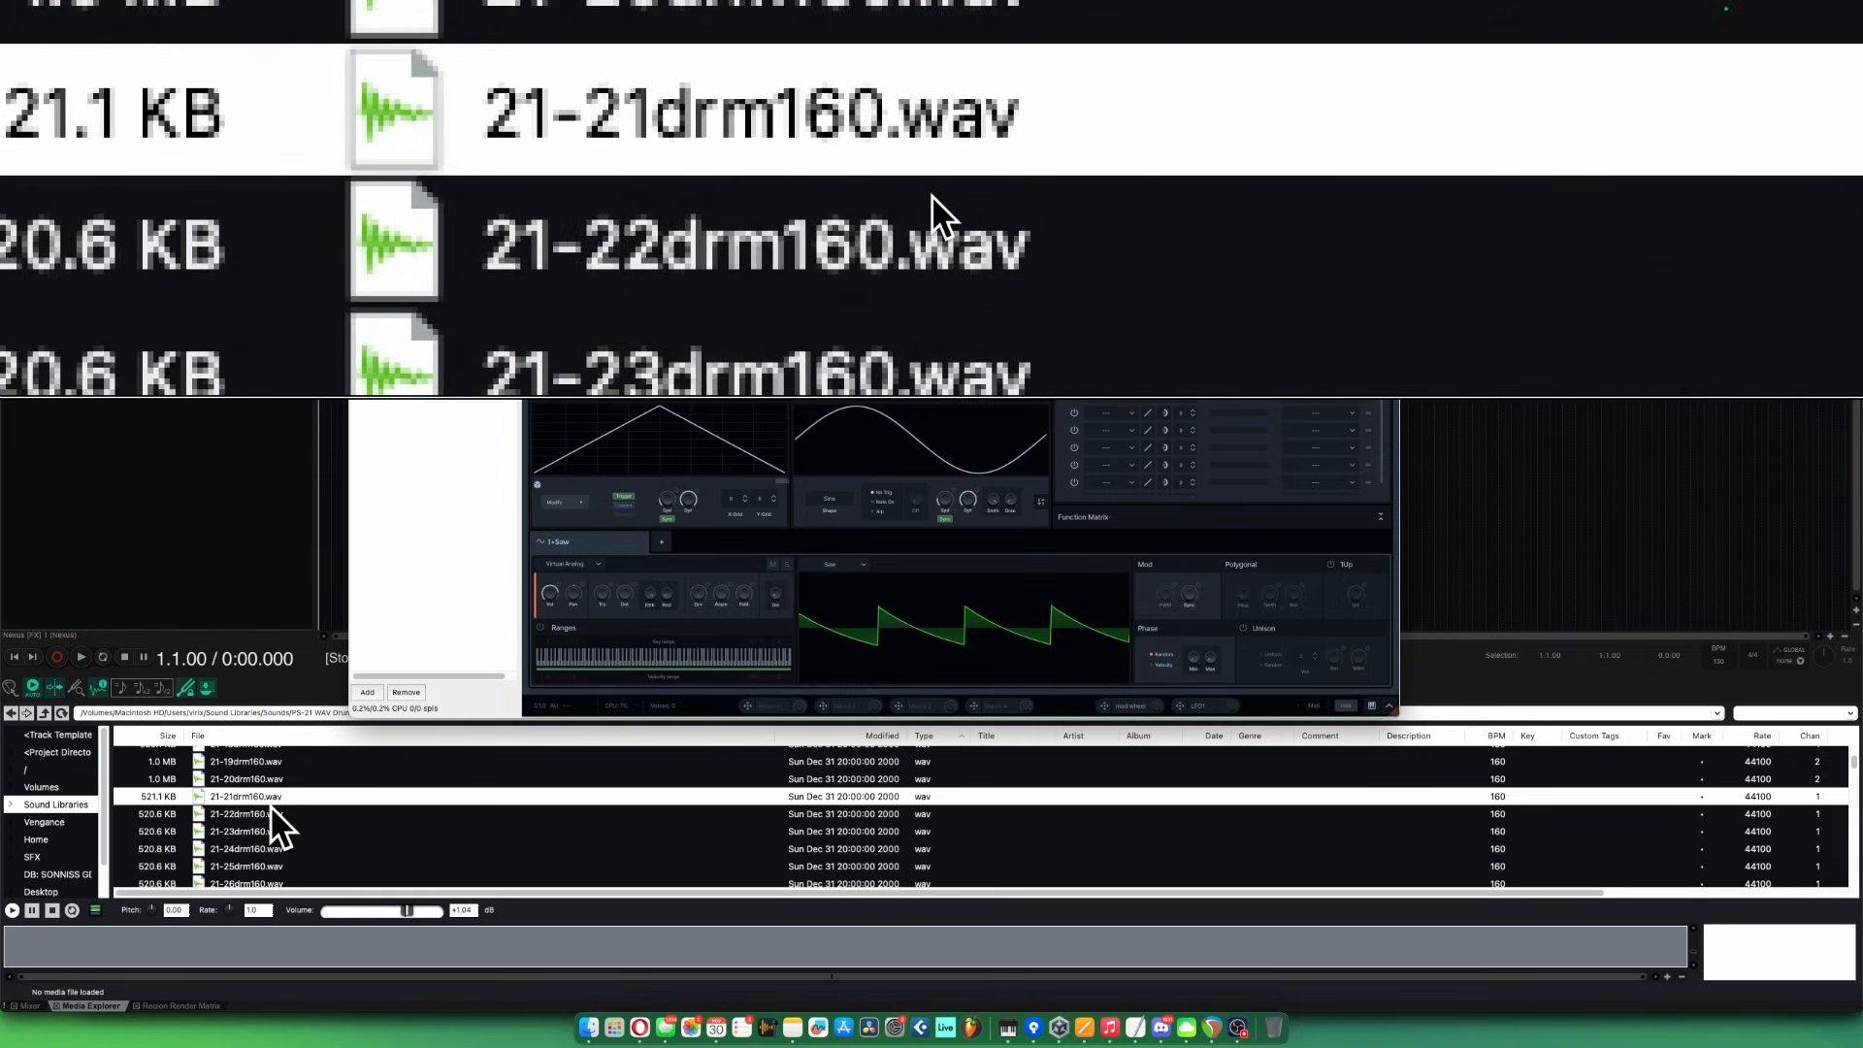
# In REAPER, preview 21-22drm160.wav in the Media Explorer and import it into the Nexus layer's oscillator
pyautogui.click(268, 814)
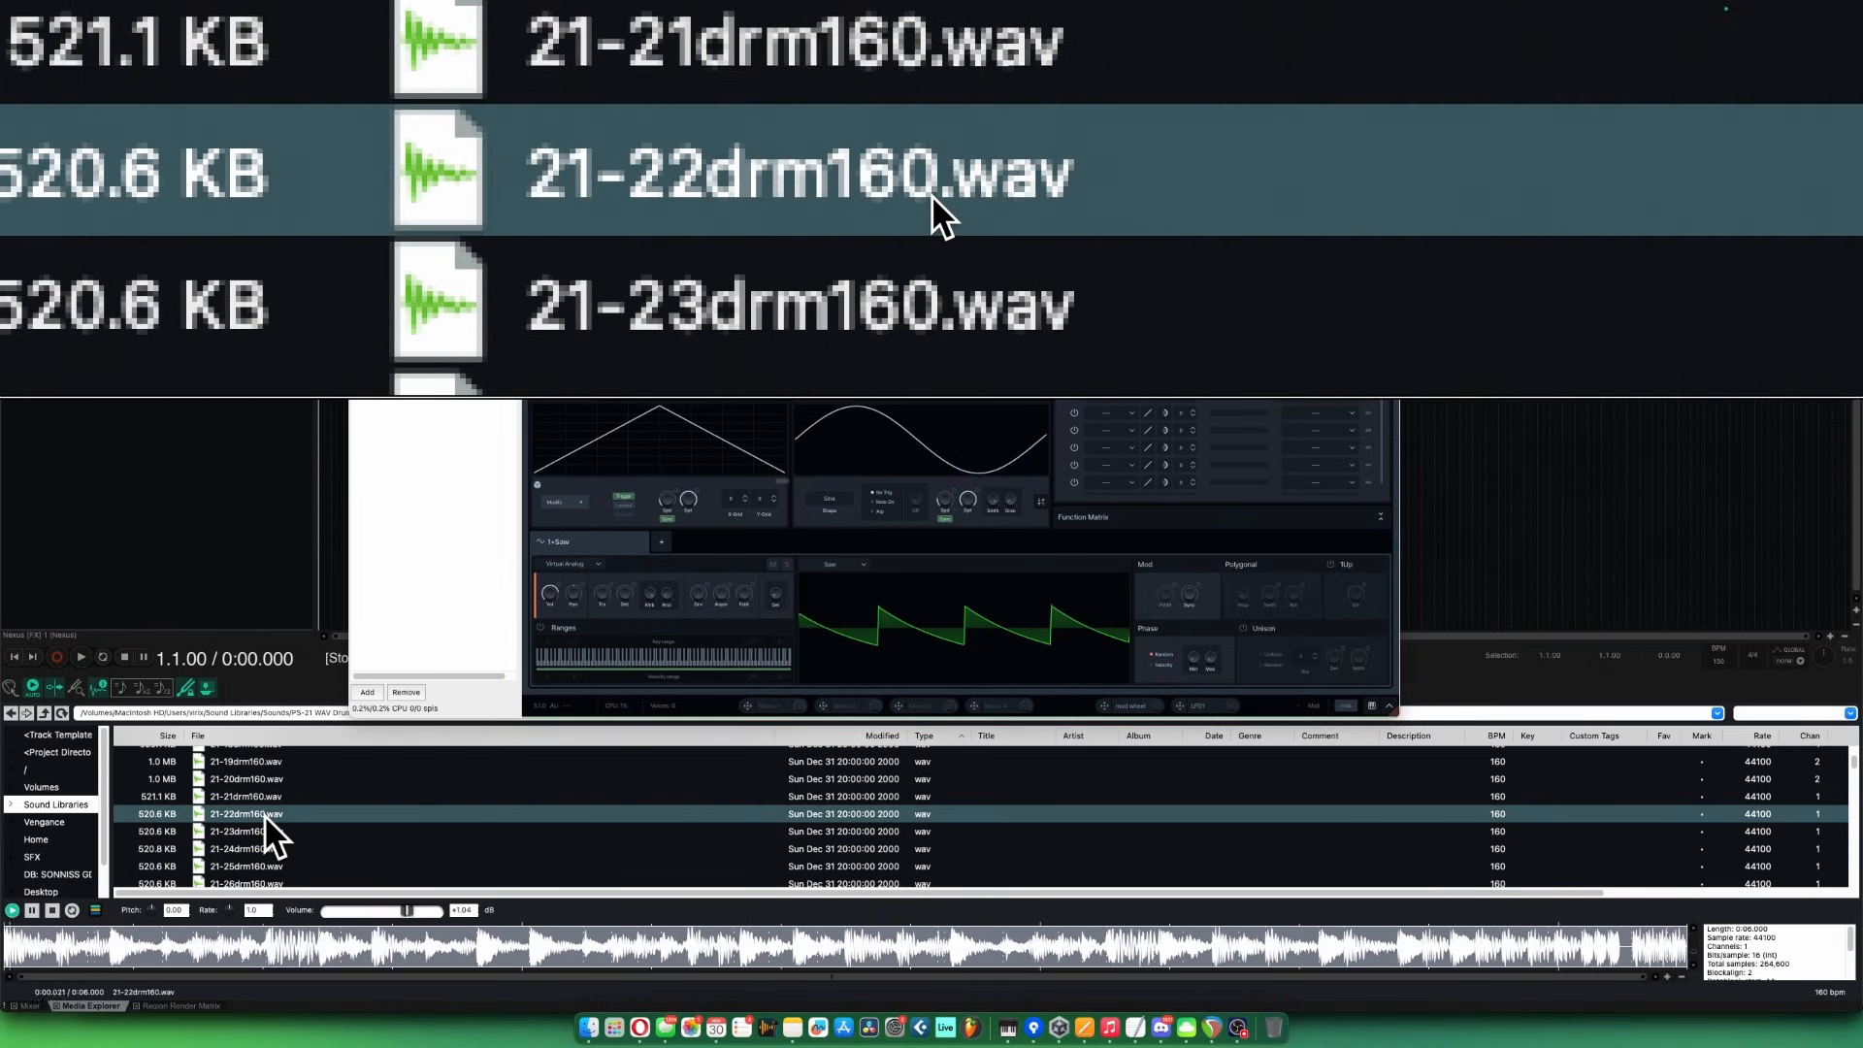
pyautogui.moveTo(264, 813); pyautogui.dragTo(820, 662)
pyautogui.moveTo(888, 719); pyautogui.dragTo(889, 719)
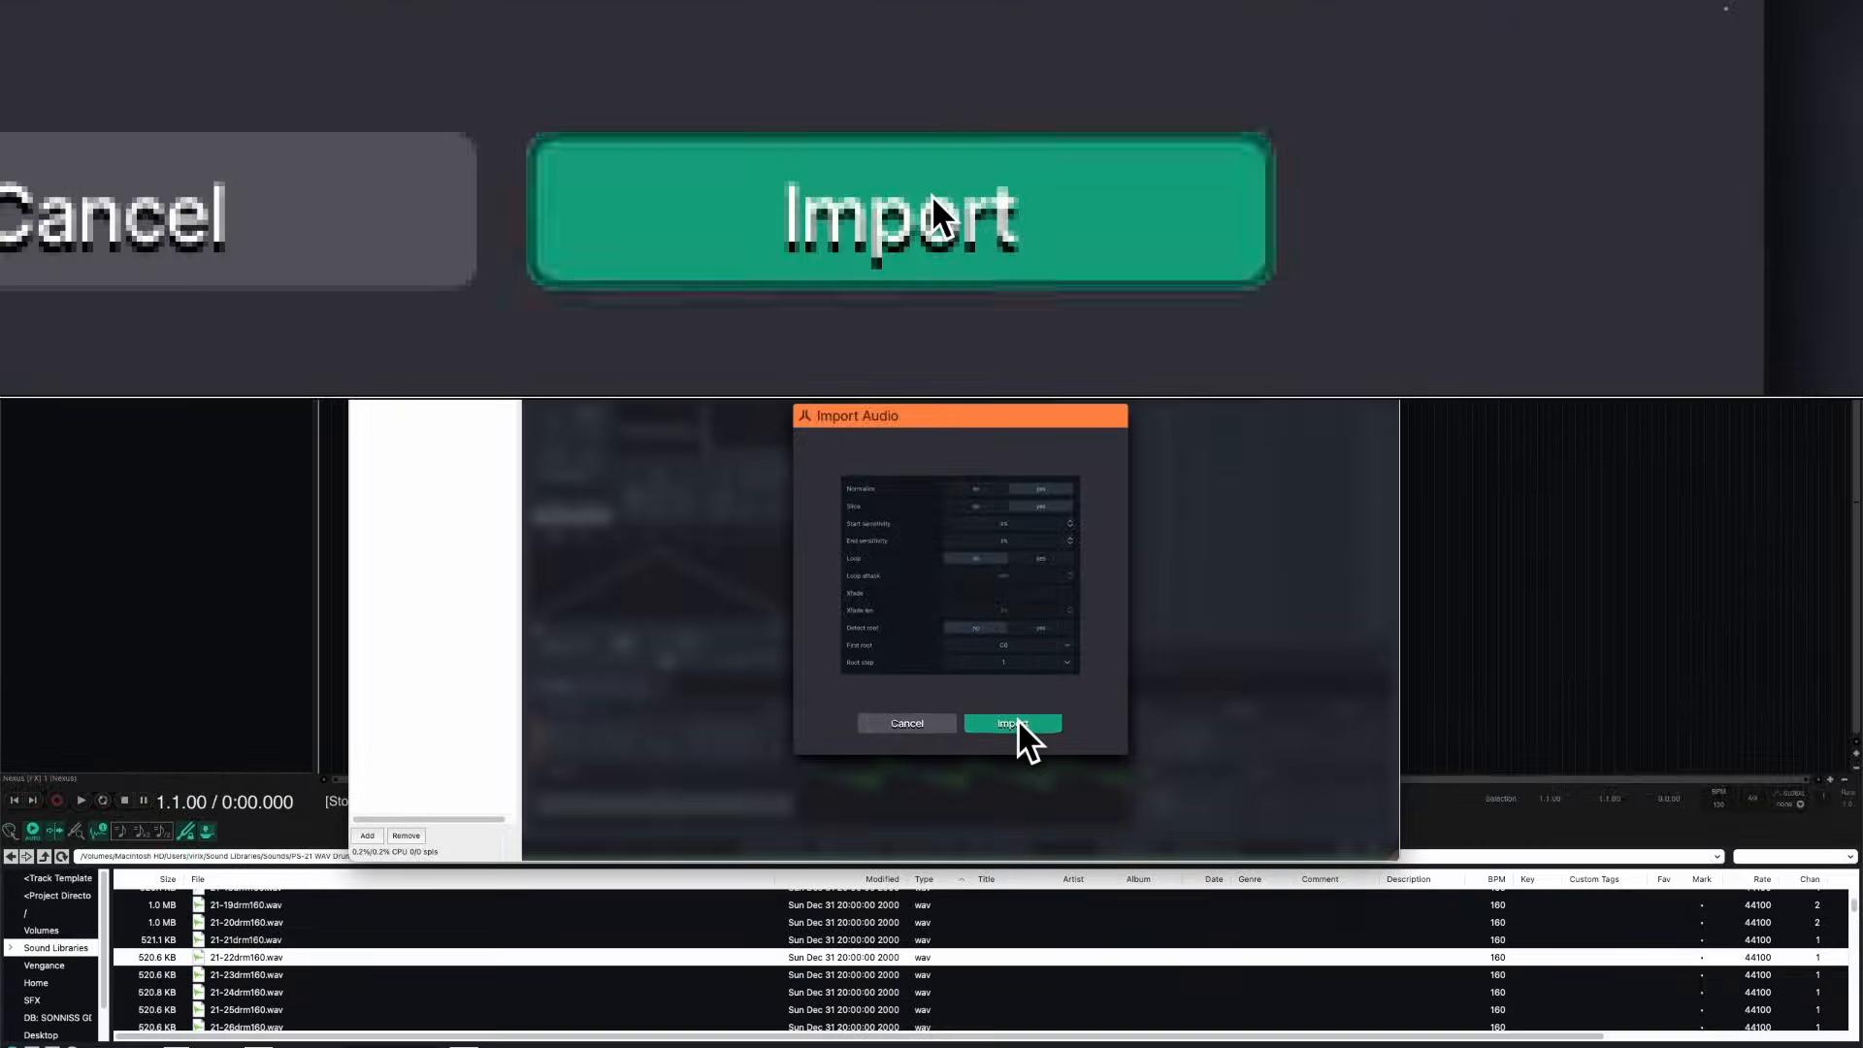
pyautogui.click(1017, 798)
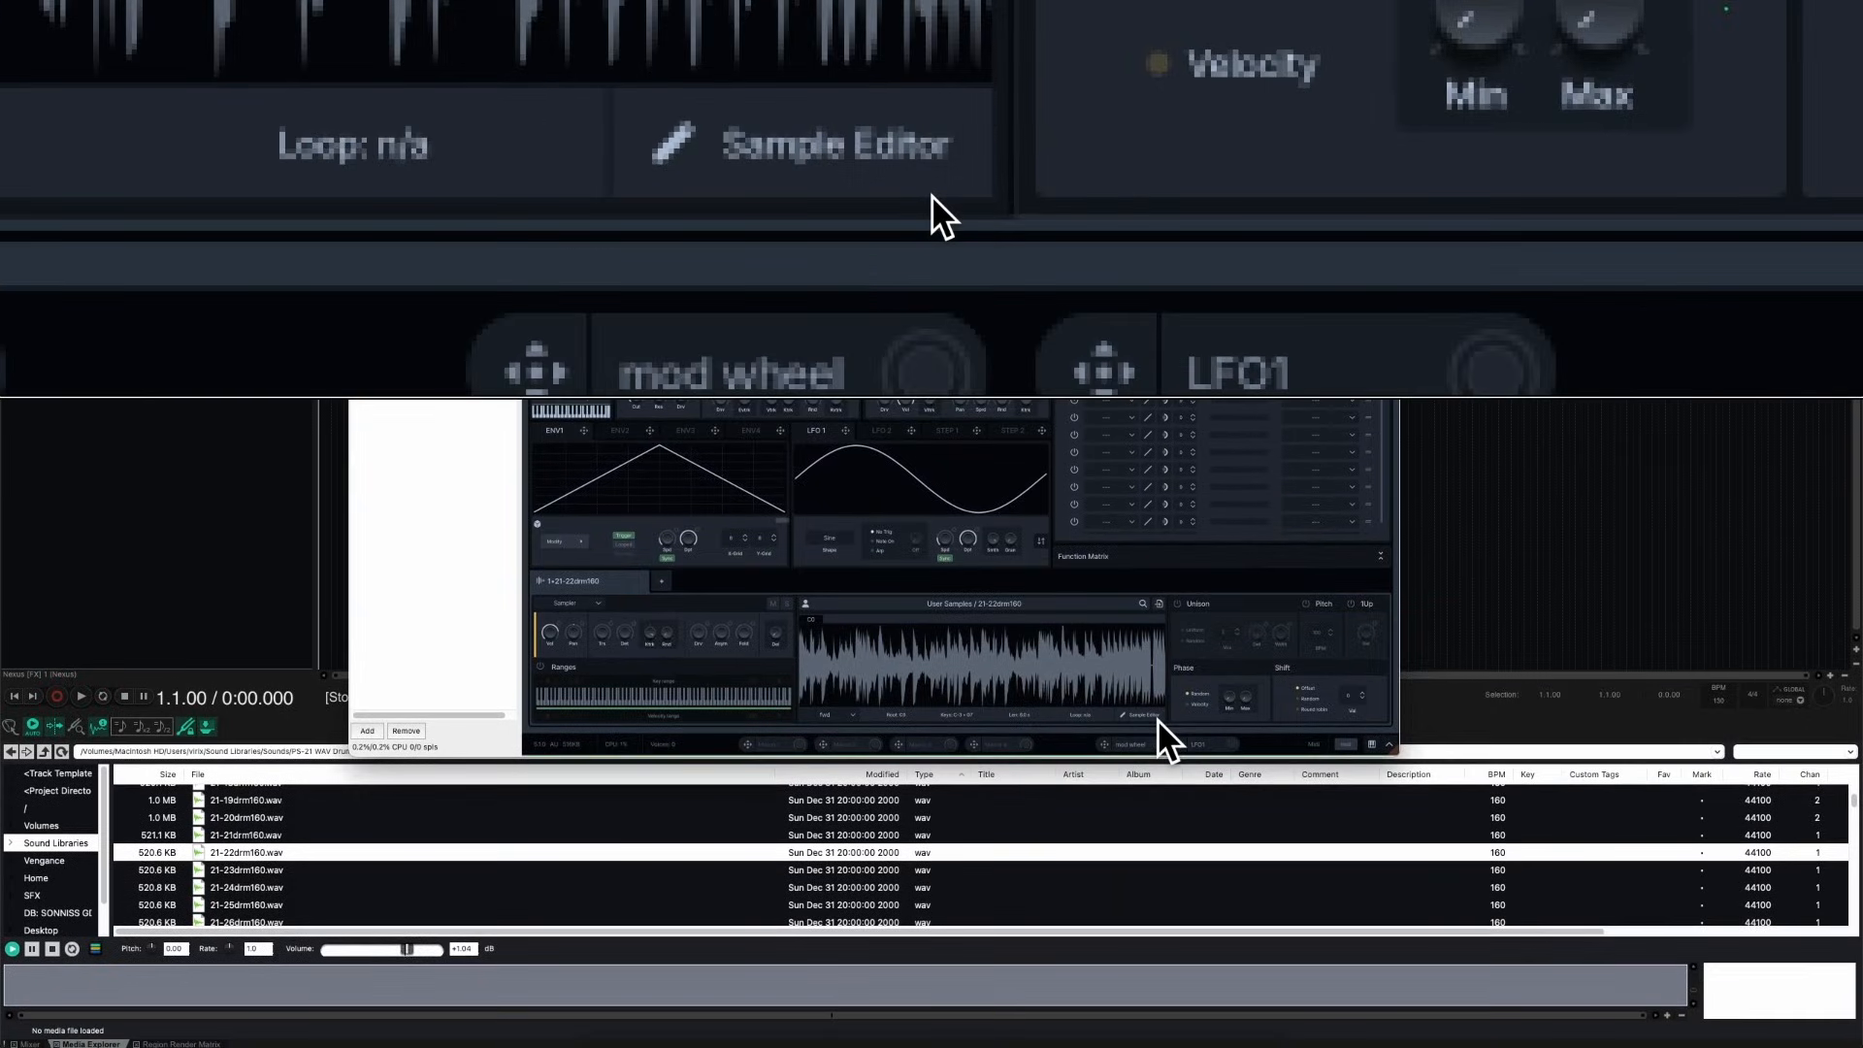
# View the imported loop in the sample editor, look at the routing and library pages, and return to the layer editor
pyautogui.click(1152, 723)
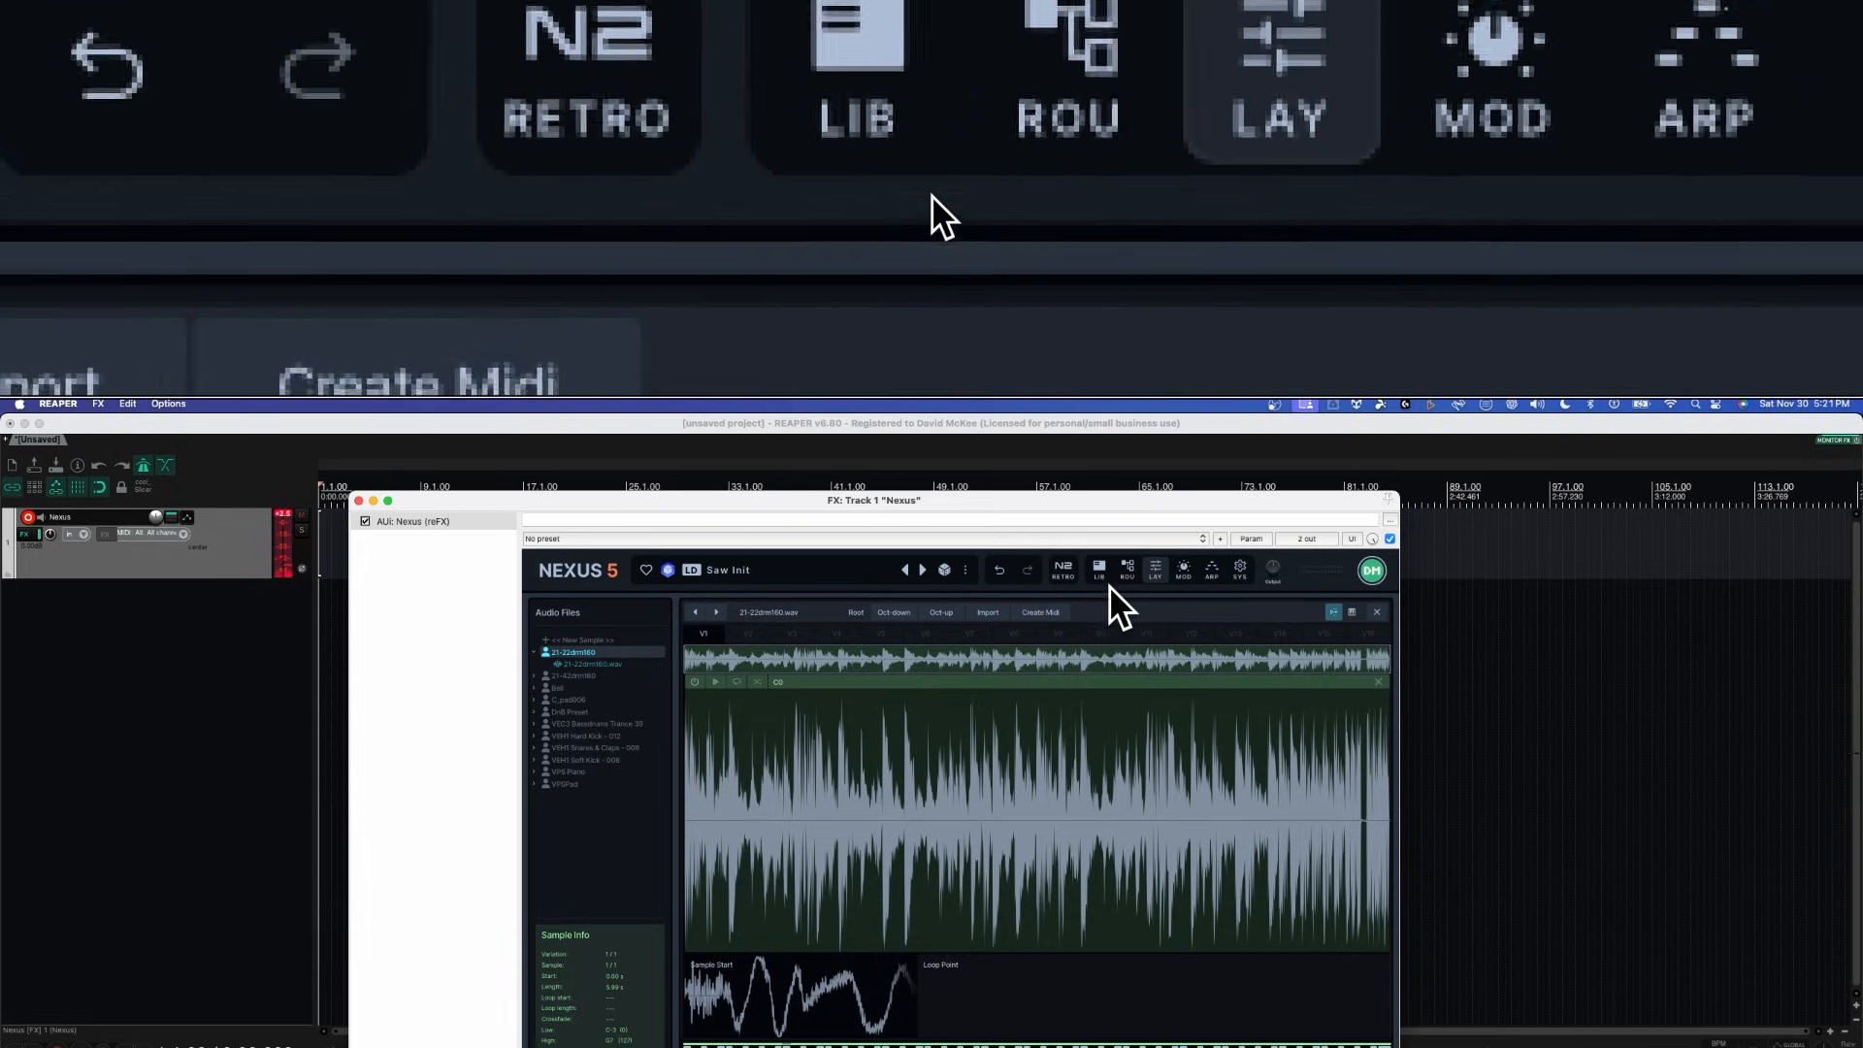
pyautogui.click(1127, 571)
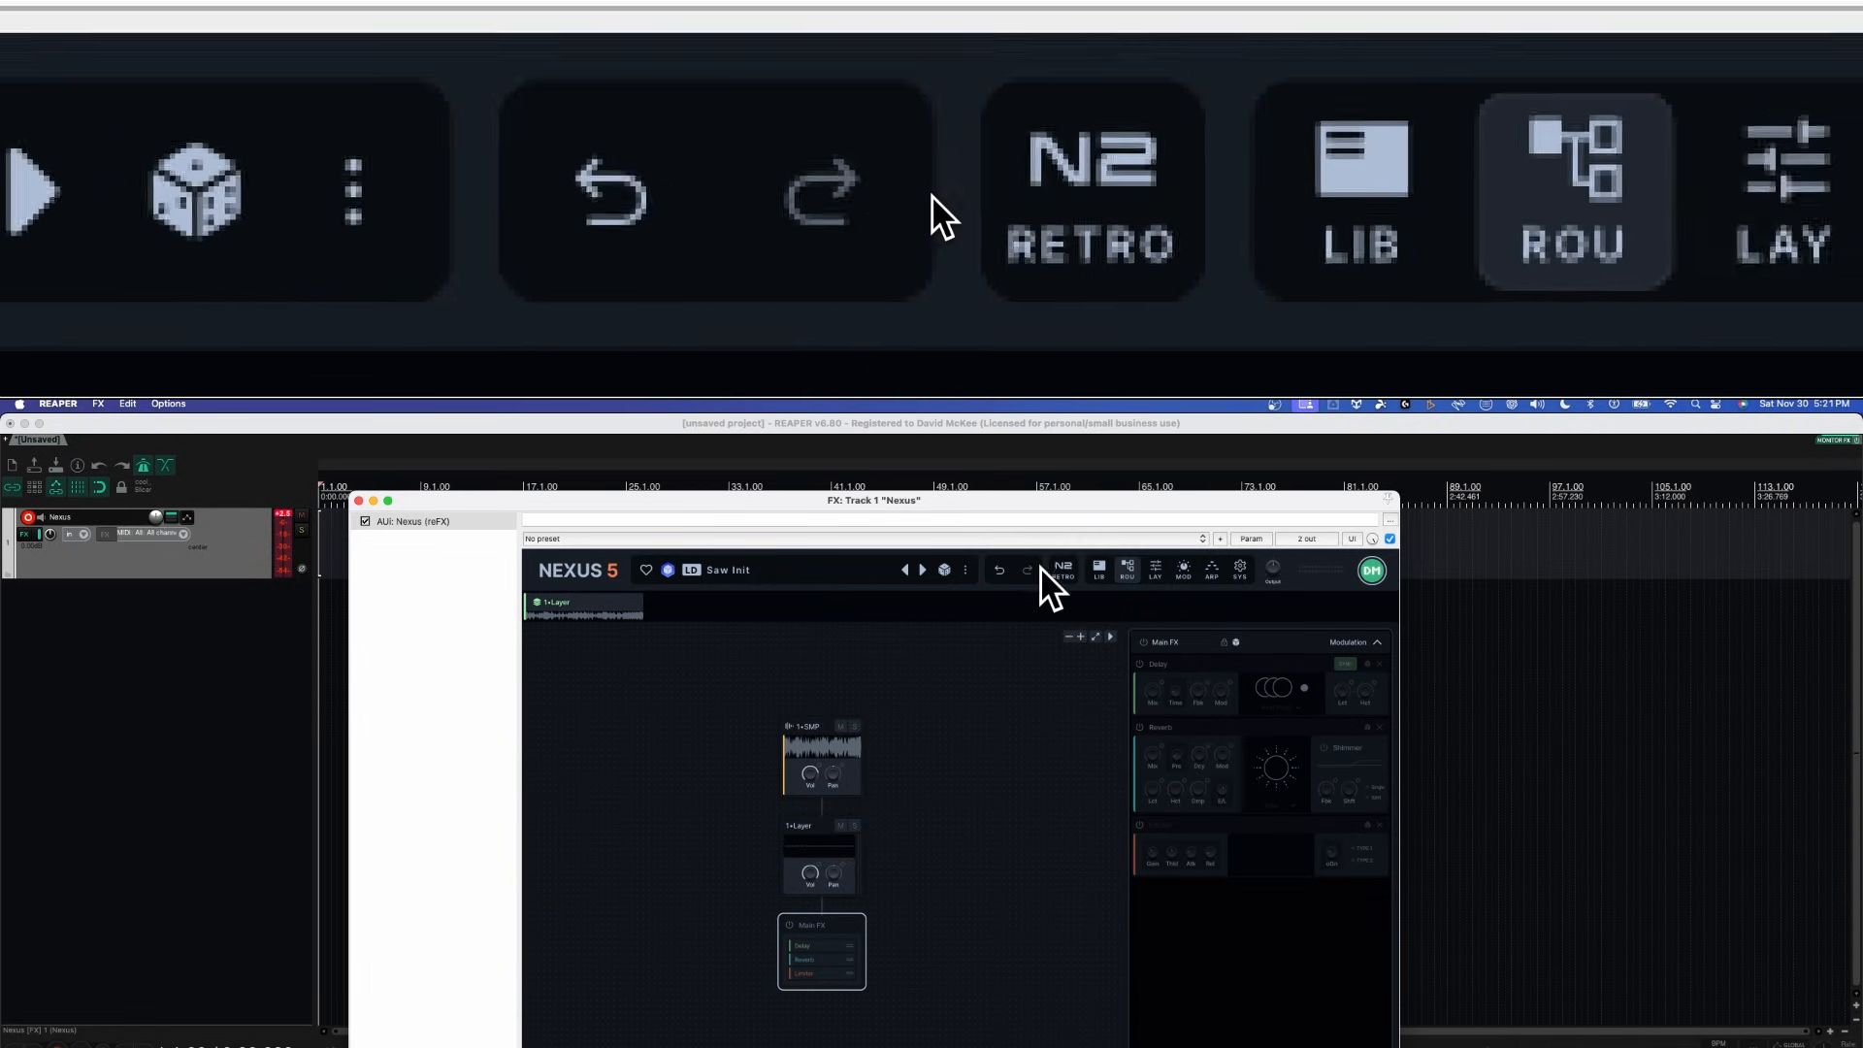
pyautogui.click(1101, 568)
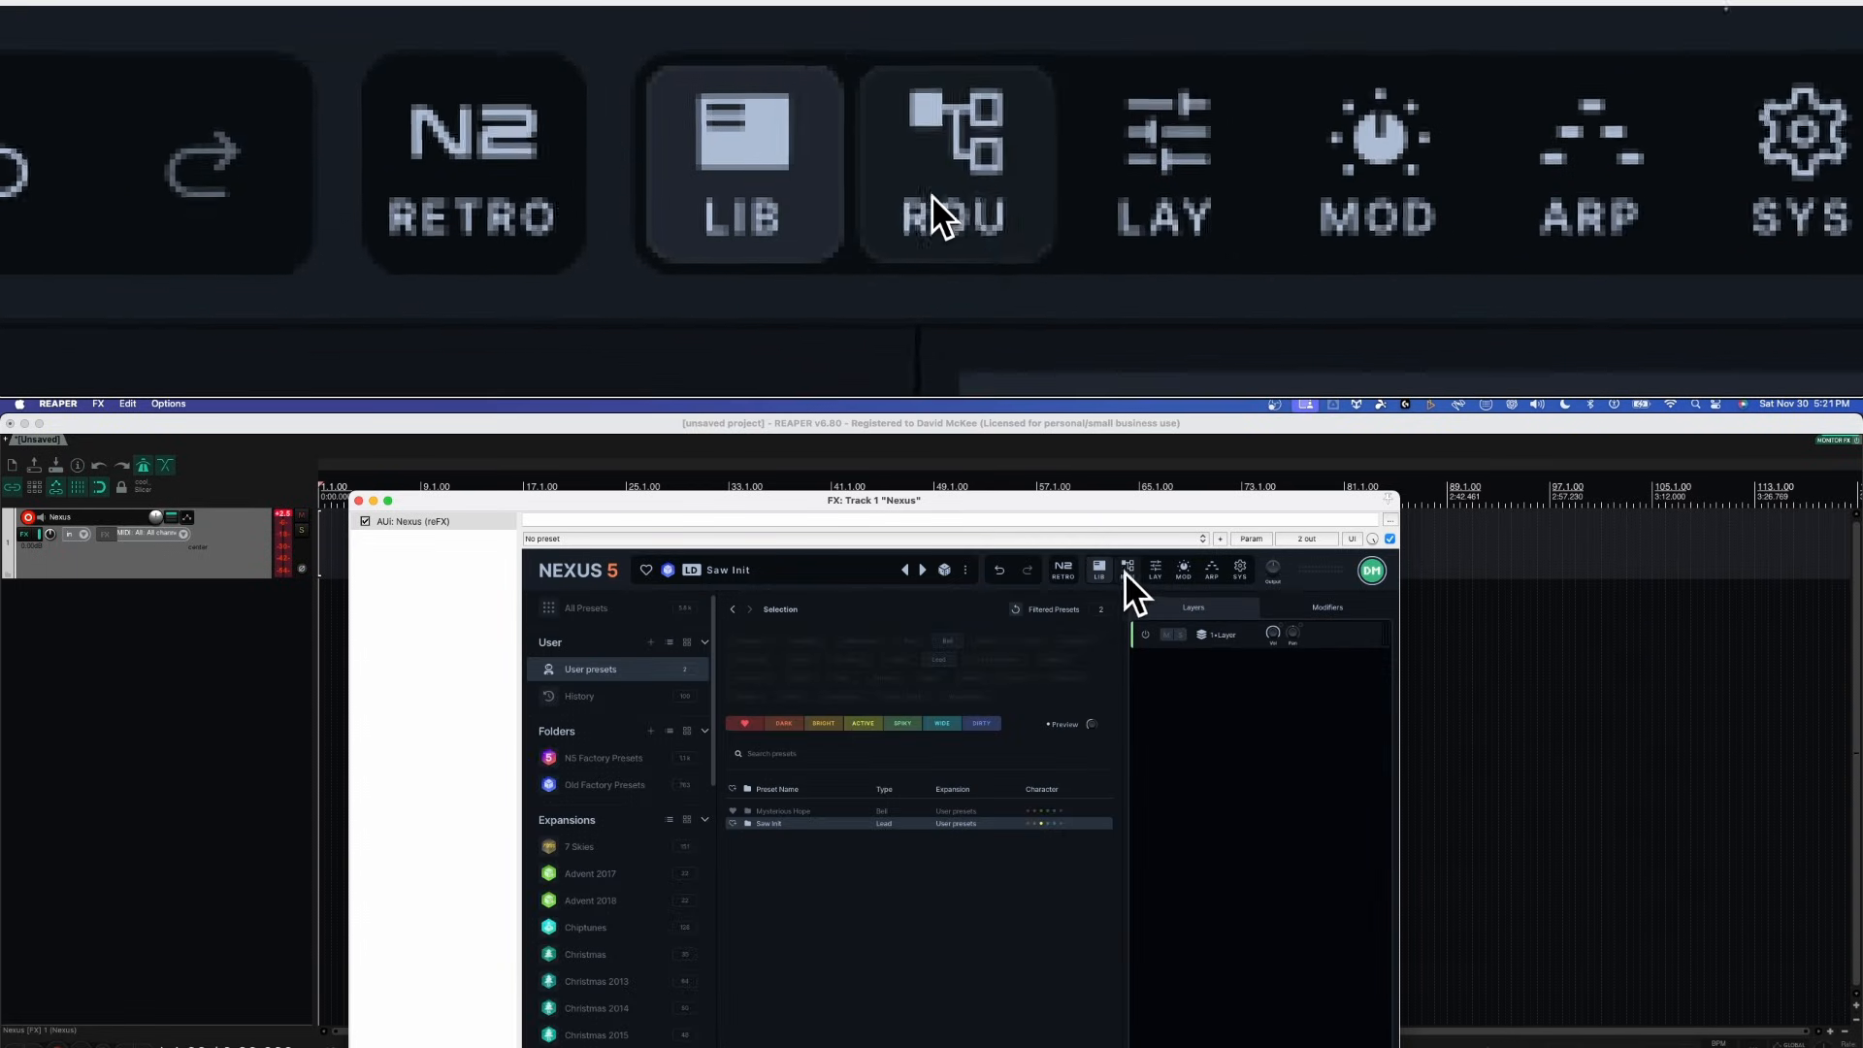
pyautogui.click(1157, 573)
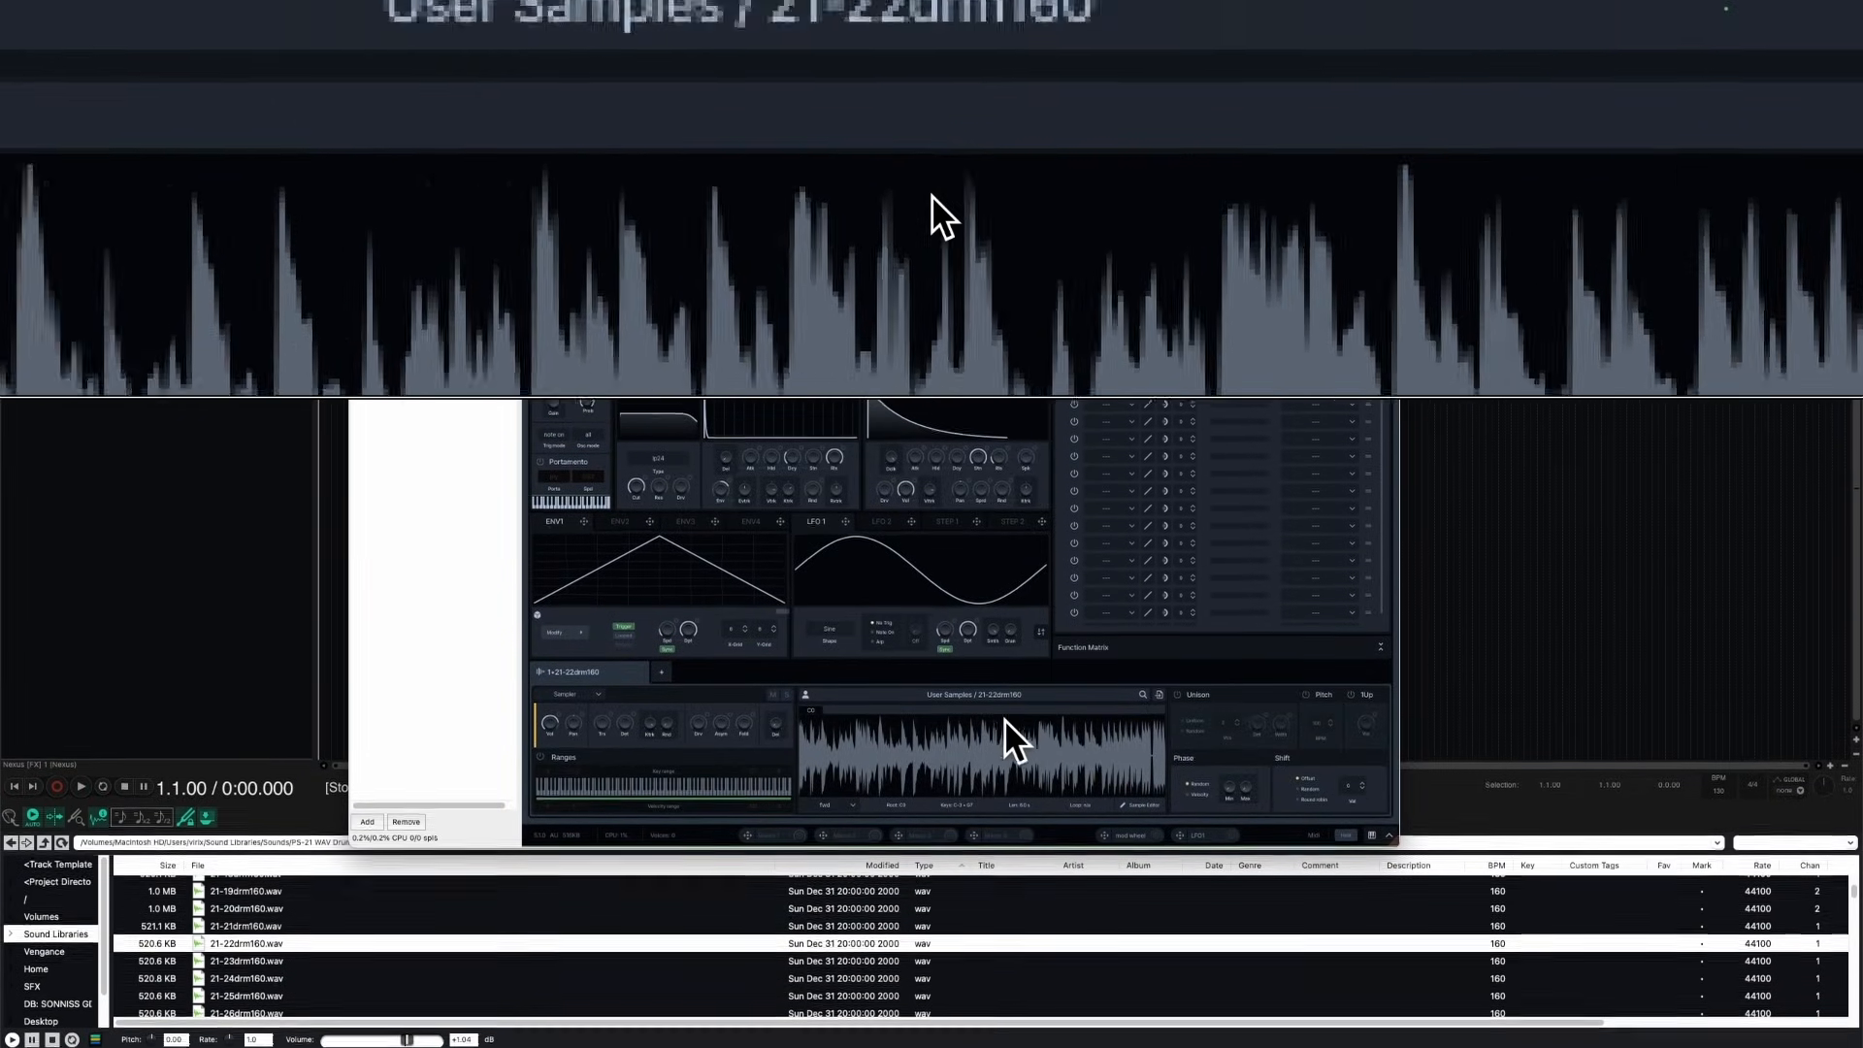
# Switch the layer's oscillator type to Timestretcher and edit its BPM value
pyautogui.click(572, 693)
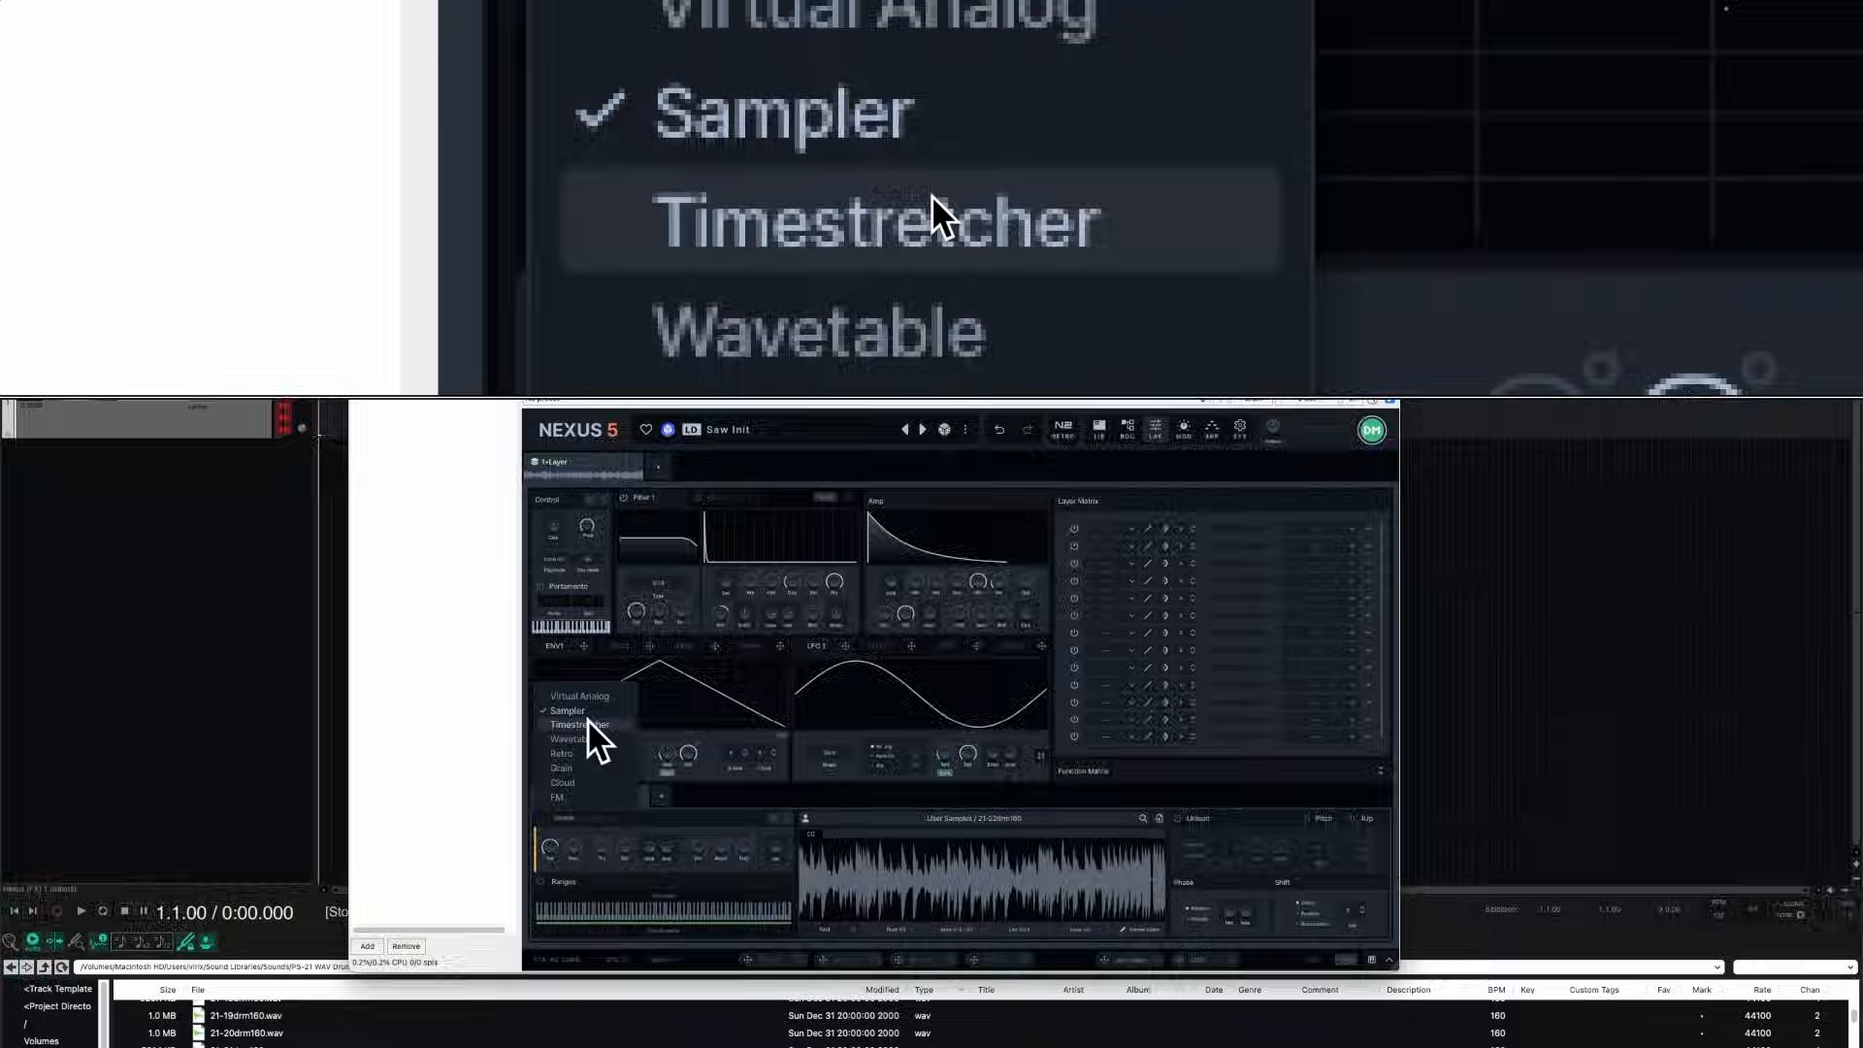
pyautogui.click(579, 635)
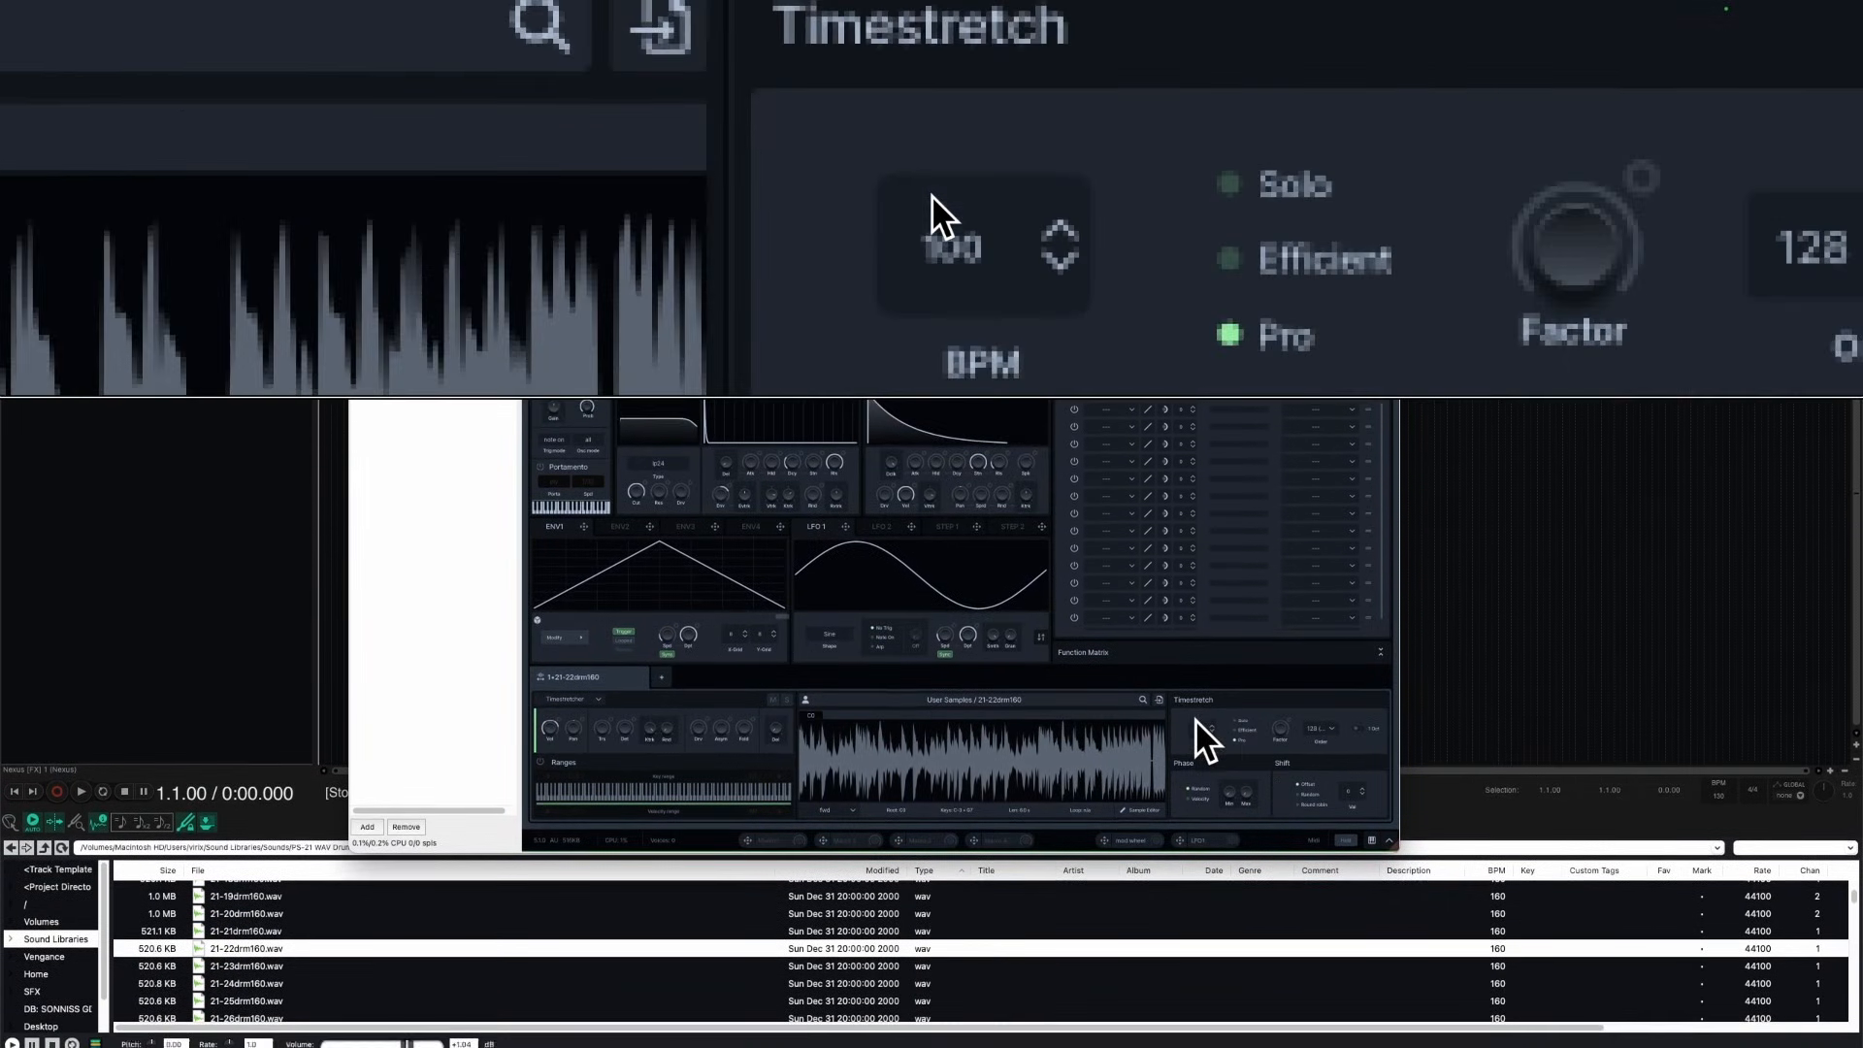
pyautogui.write('1')
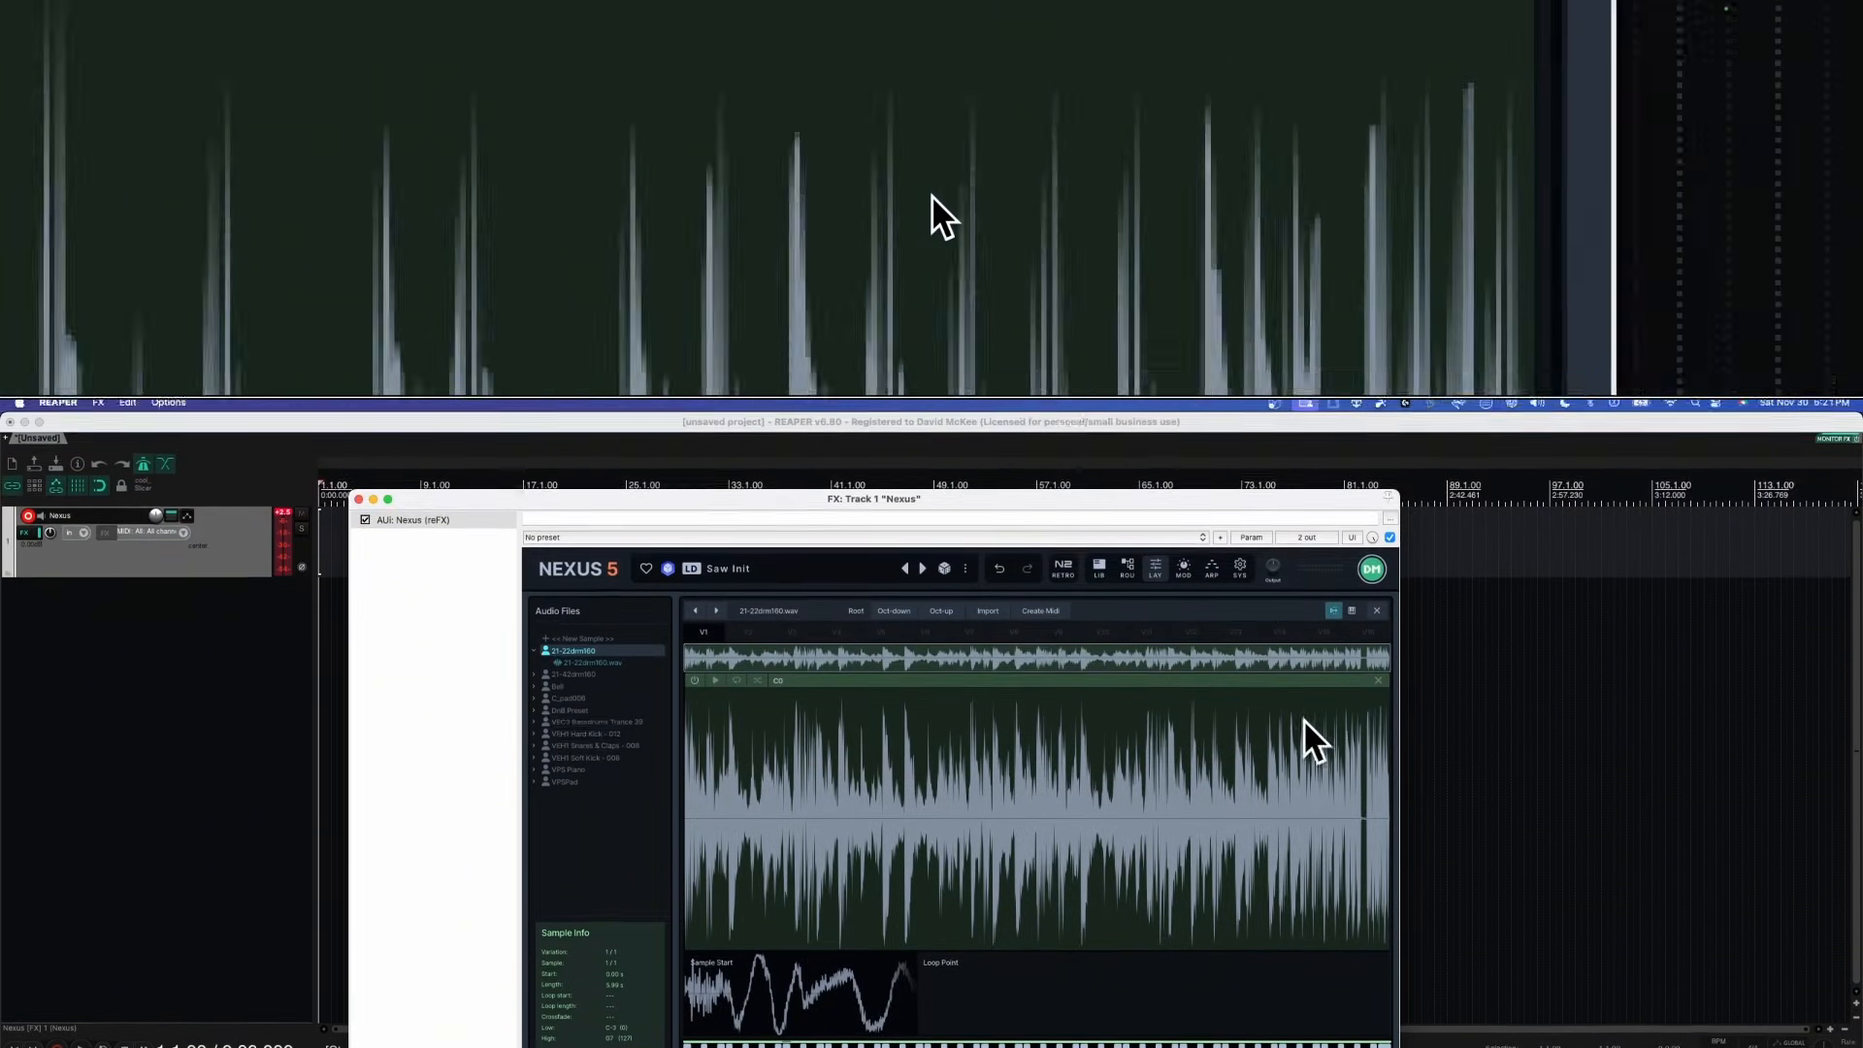
# Shorten the loop's first slice in the sample editor and add a second slice starting at its end, trimmed to a following hit
pyautogui.moveTo(1389, 689)
pyautogui.mouseDown()
pyautogui.moveTo(862, 697)
pyautogui.moveTo(729, 718)
pyautogui.mouseUp()
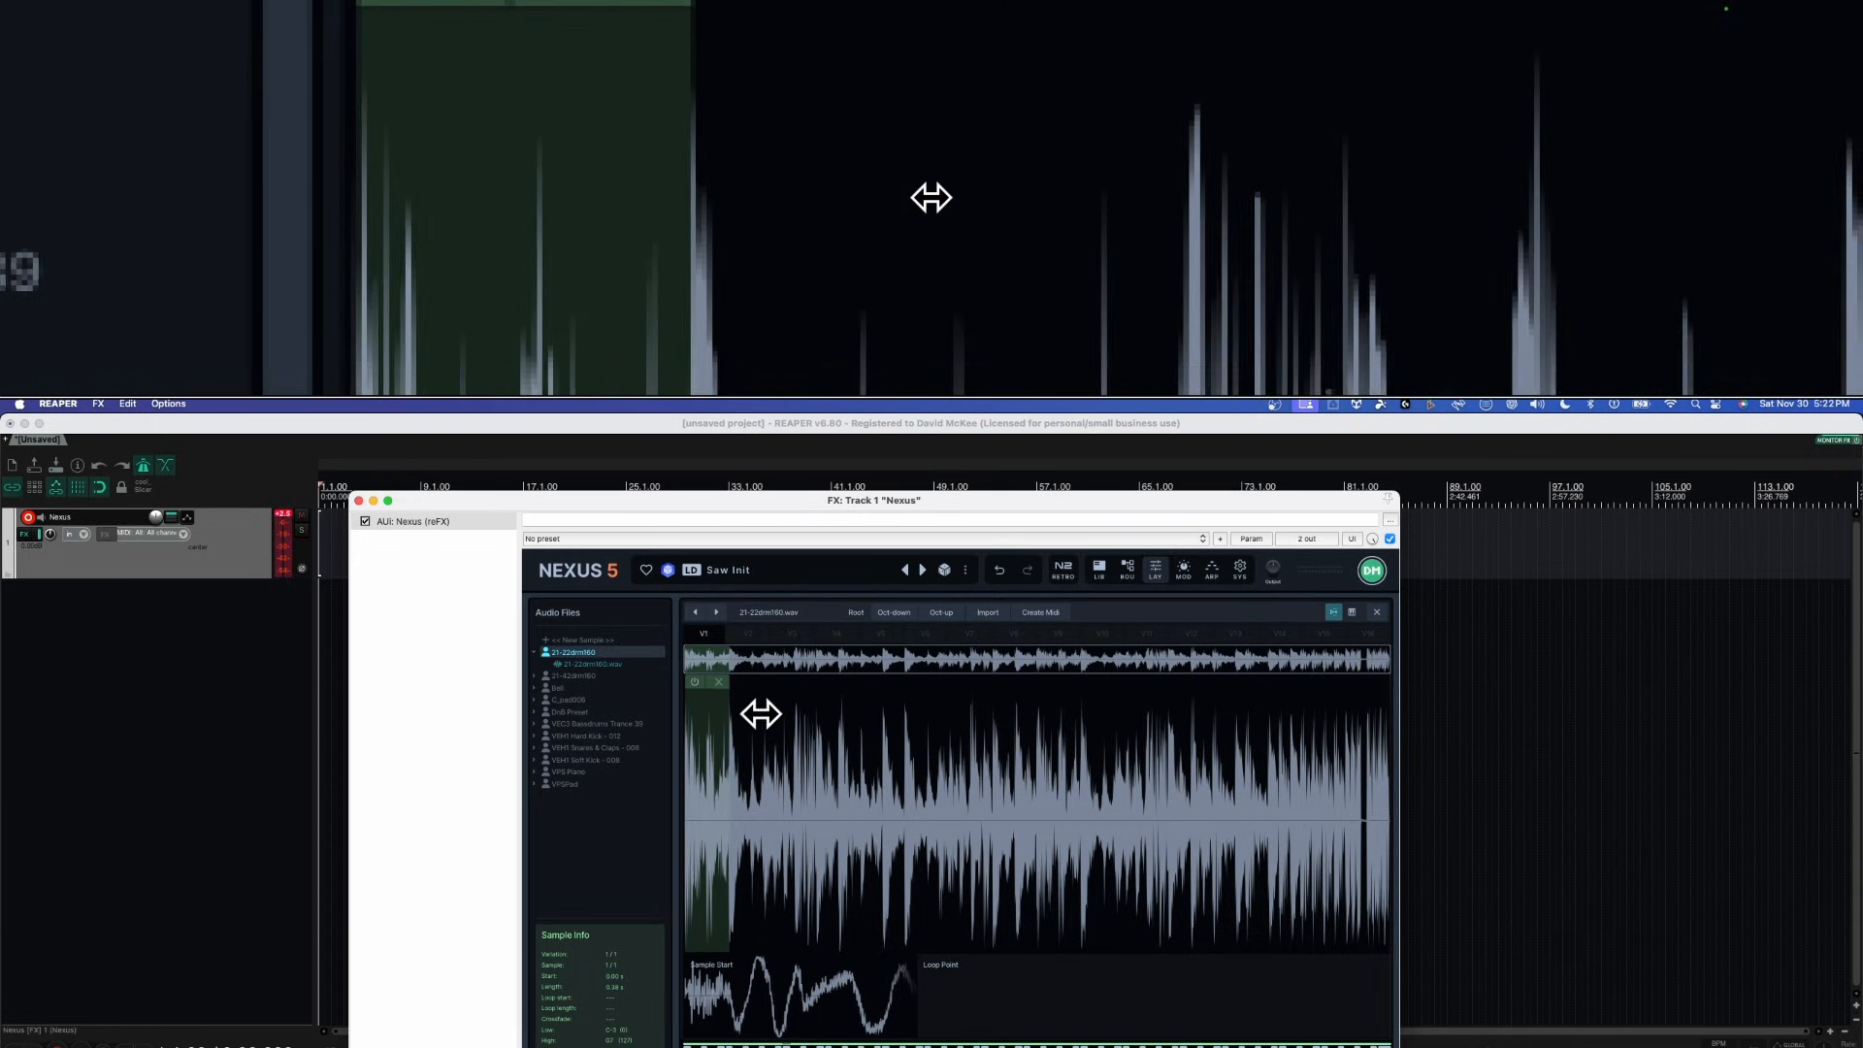
pyautogui.scroll(5, 757, 719)
pyautogui.hscroll(-4, 758, 719)
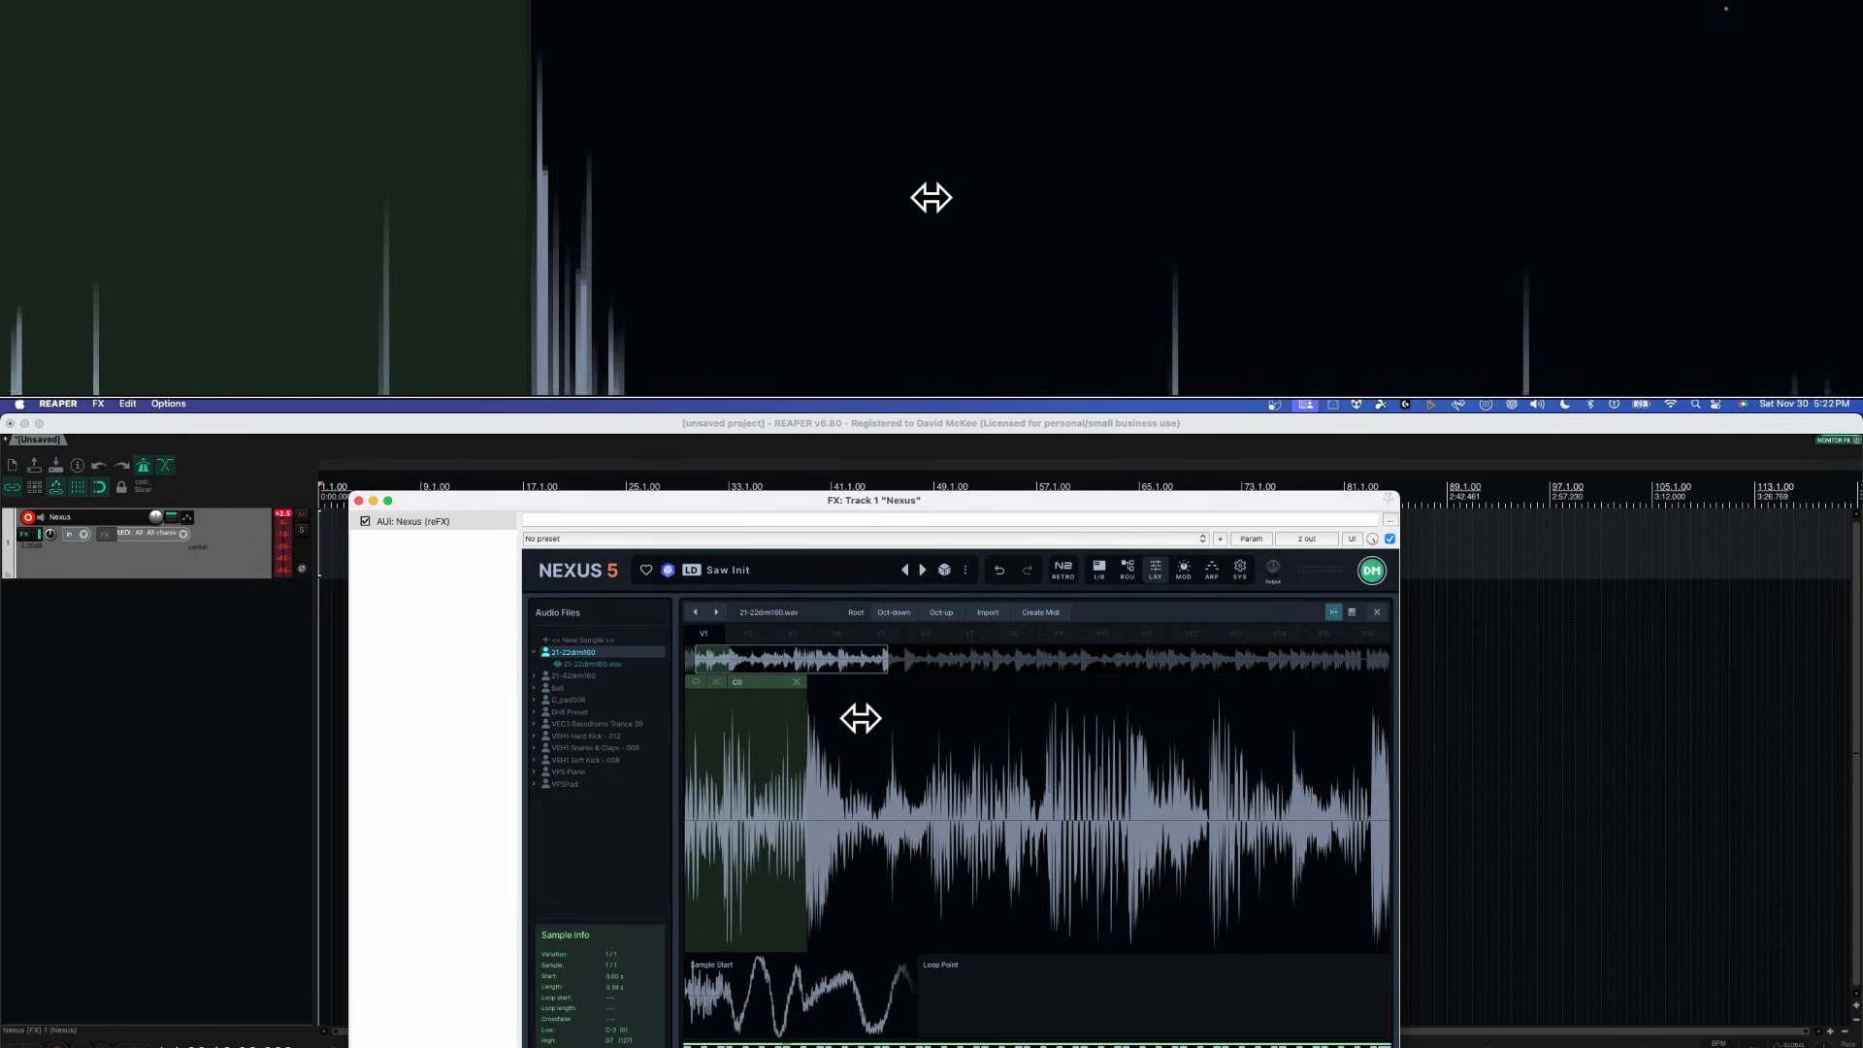
pyautogui.click(857, 721)
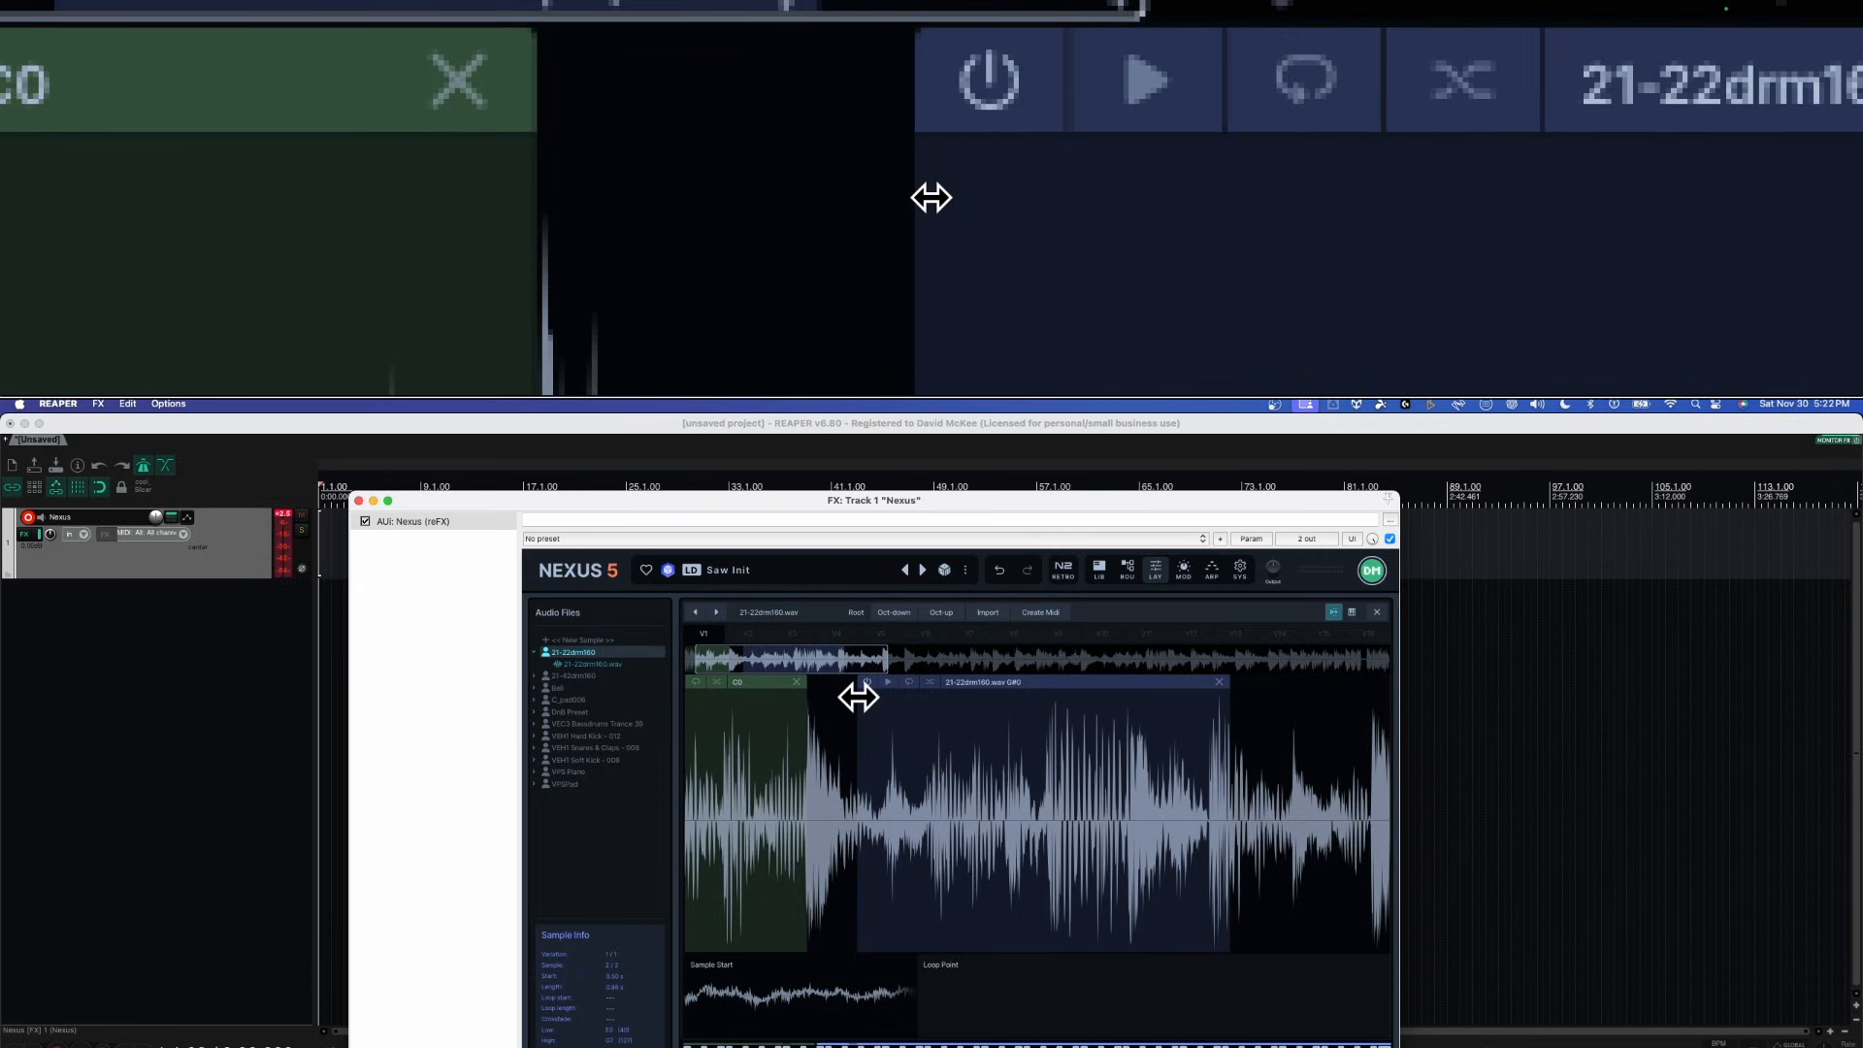
pyautogui.moveTo(857, 697); pyautogui.dragTo(810, 697)
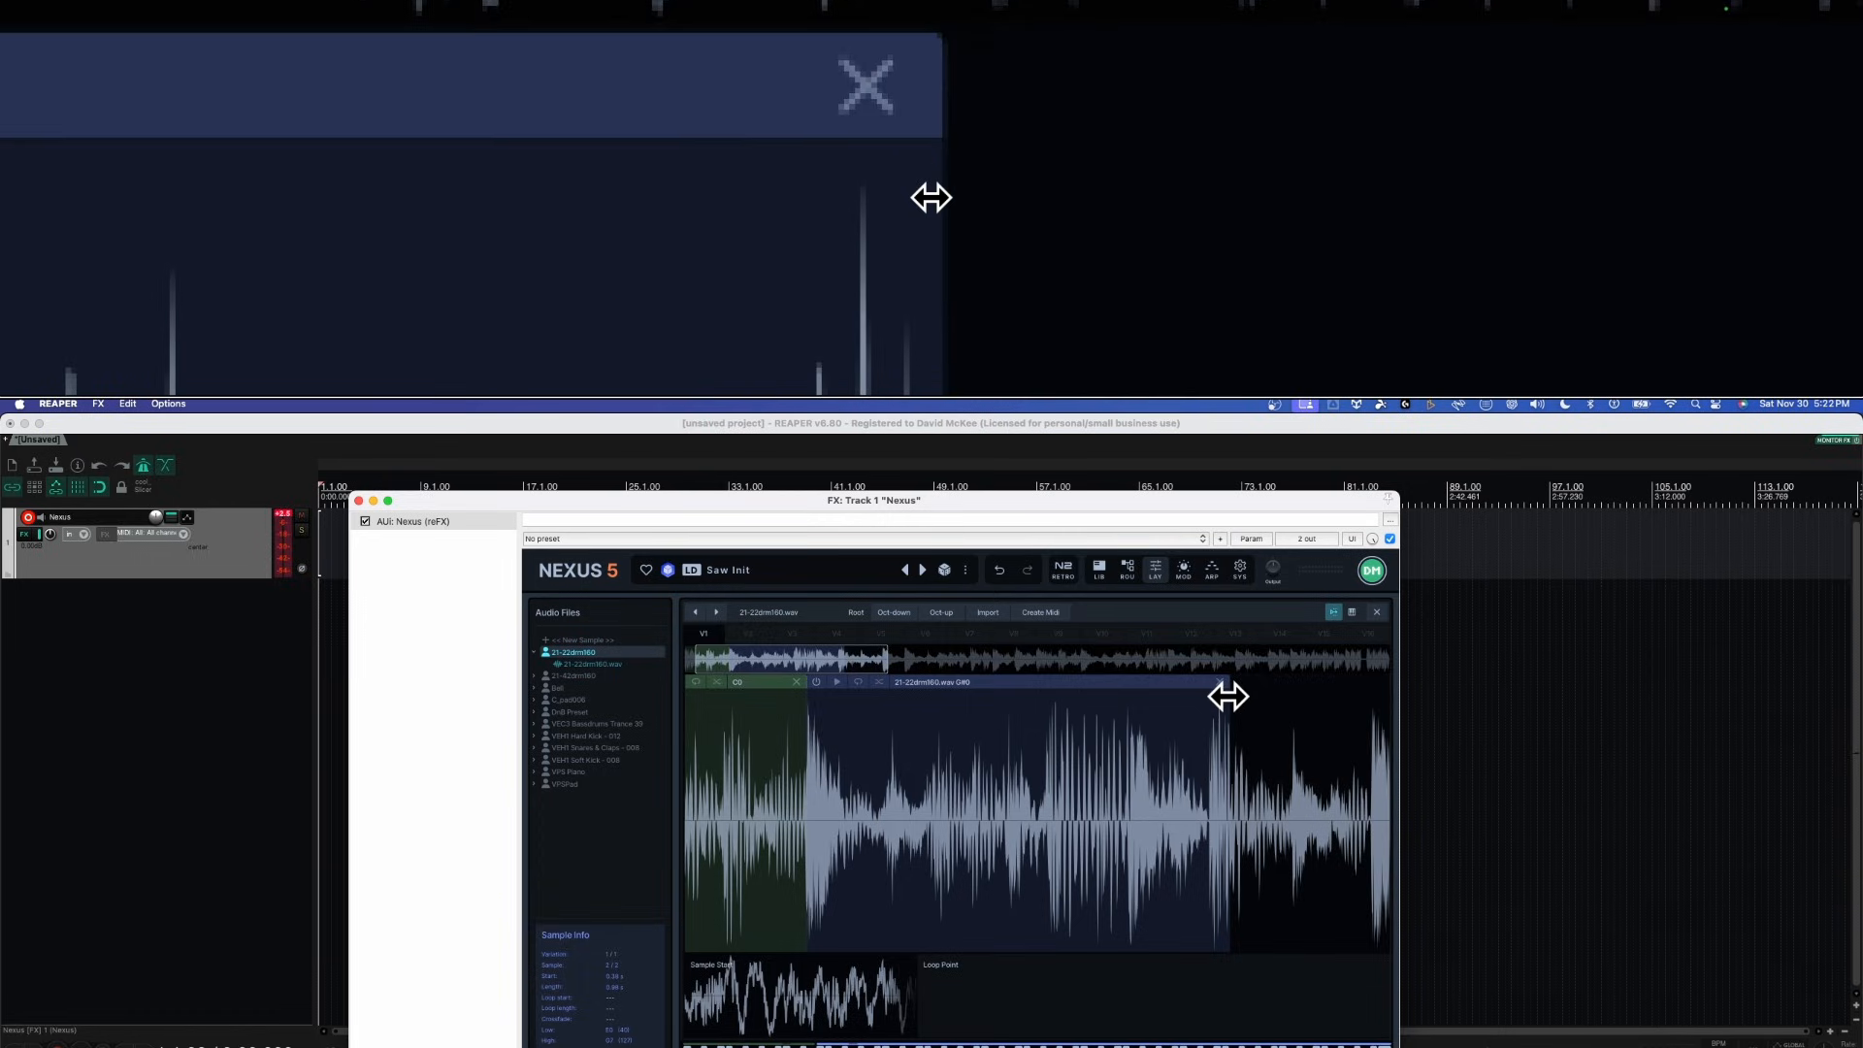
pyautogui.moveTo(1228, 696)
pyautogui.mouseDown()
pyautogui.moveTo(1181, 714)
pyautogui.moveTo(1210, 718)
pyautogui.mouseUp()
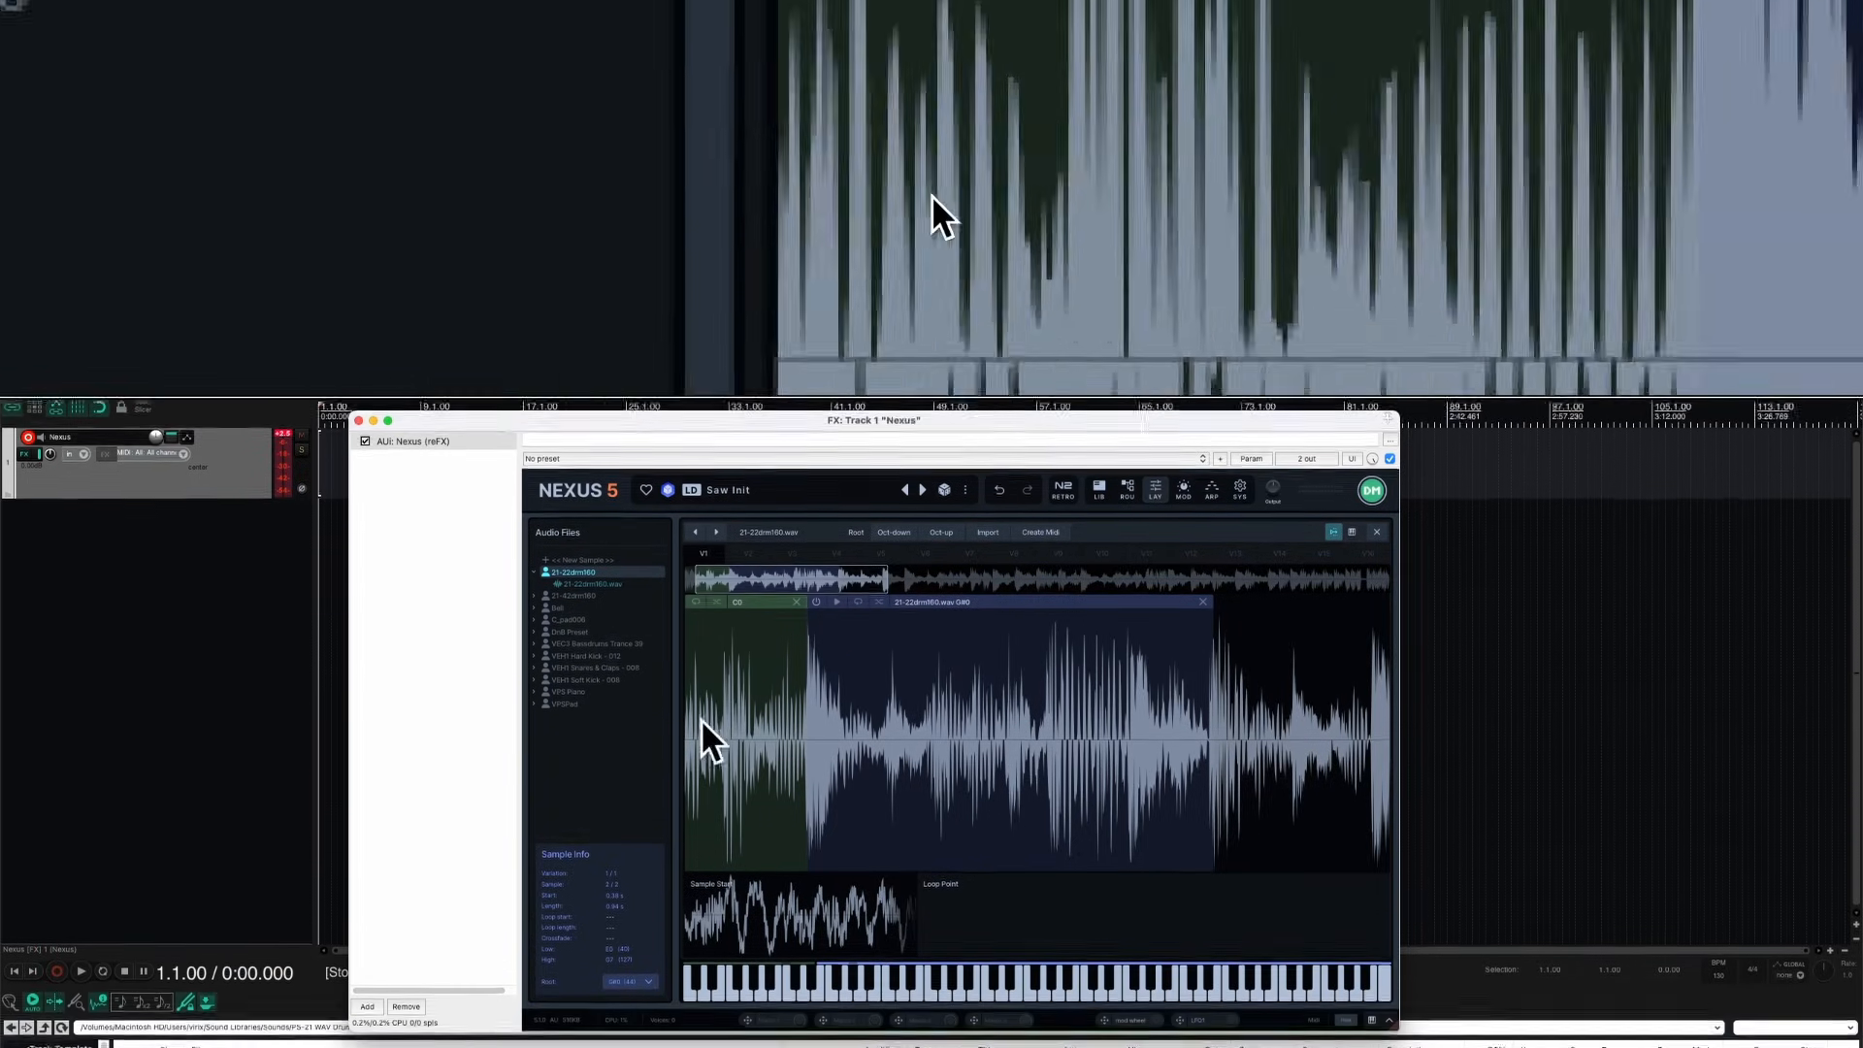
# Check the first slice's start, then choose a root key for the second slice and shorten it to make room for a third
pyautogui.click(754, 731)
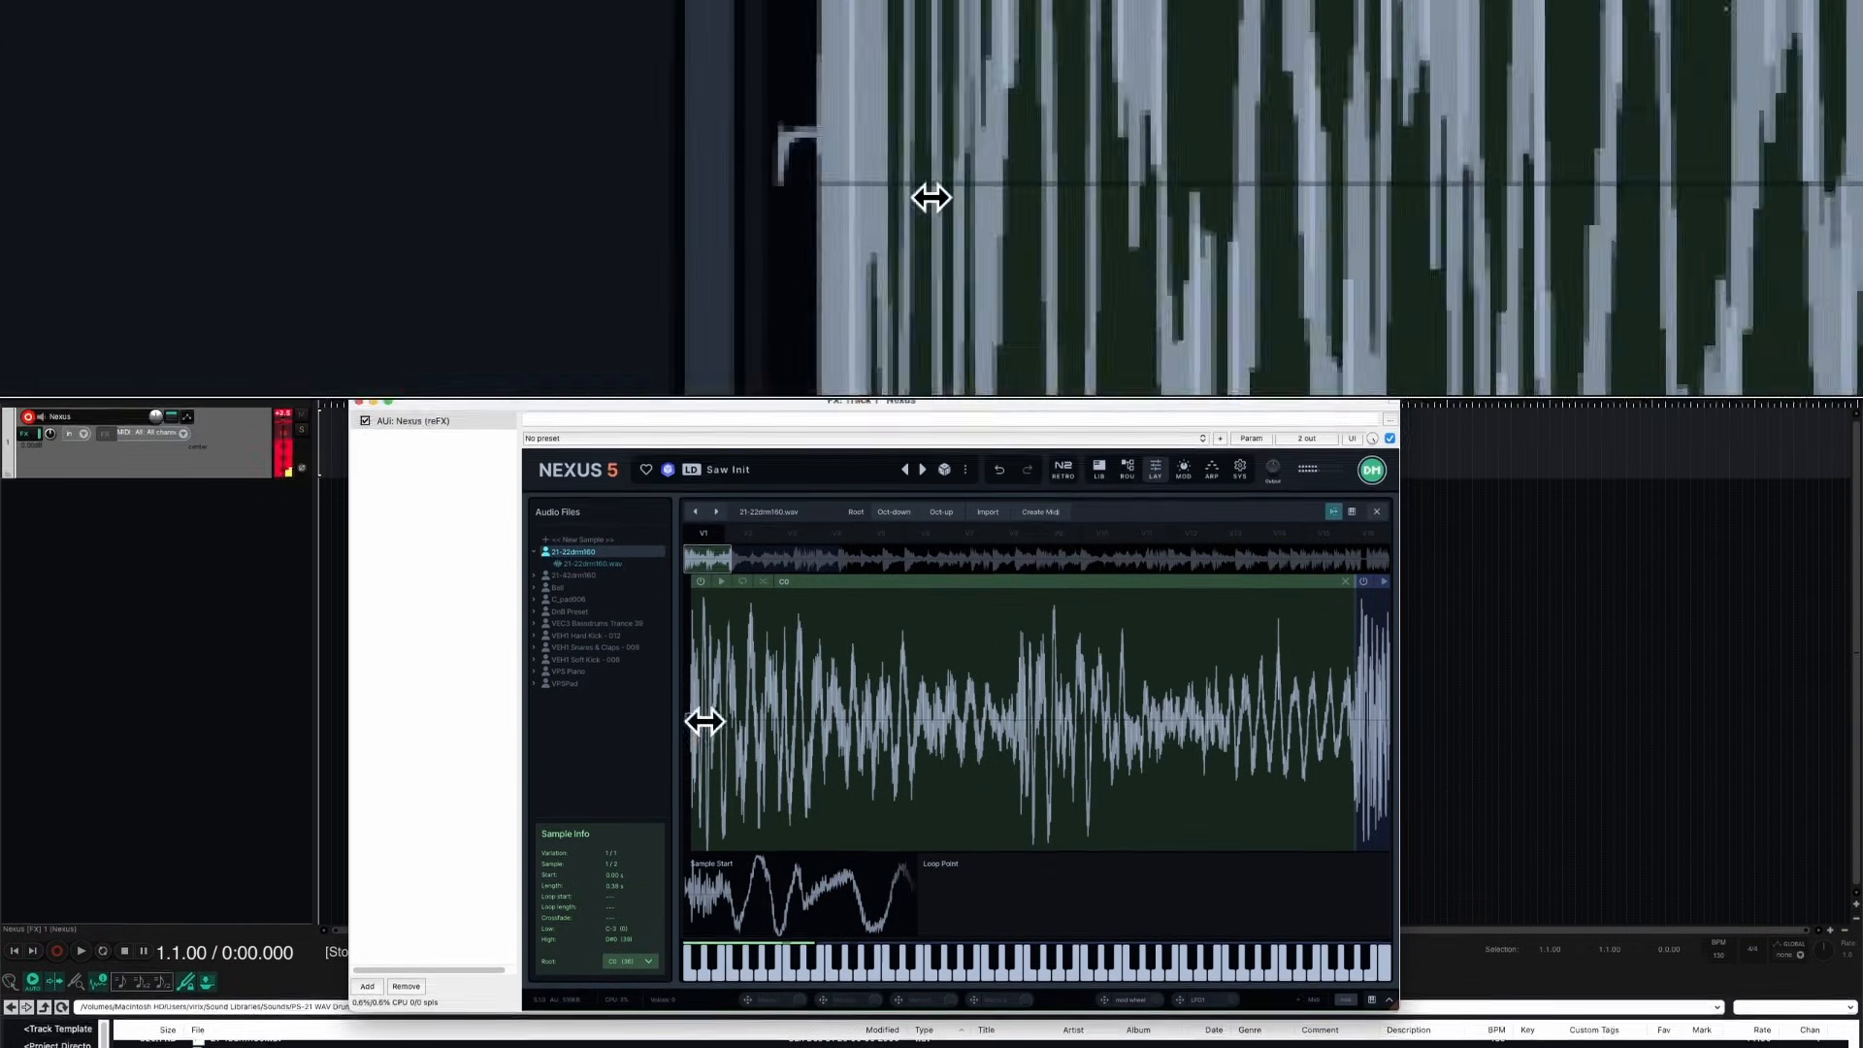
pyautogui.scroll(-8, 866, 721)
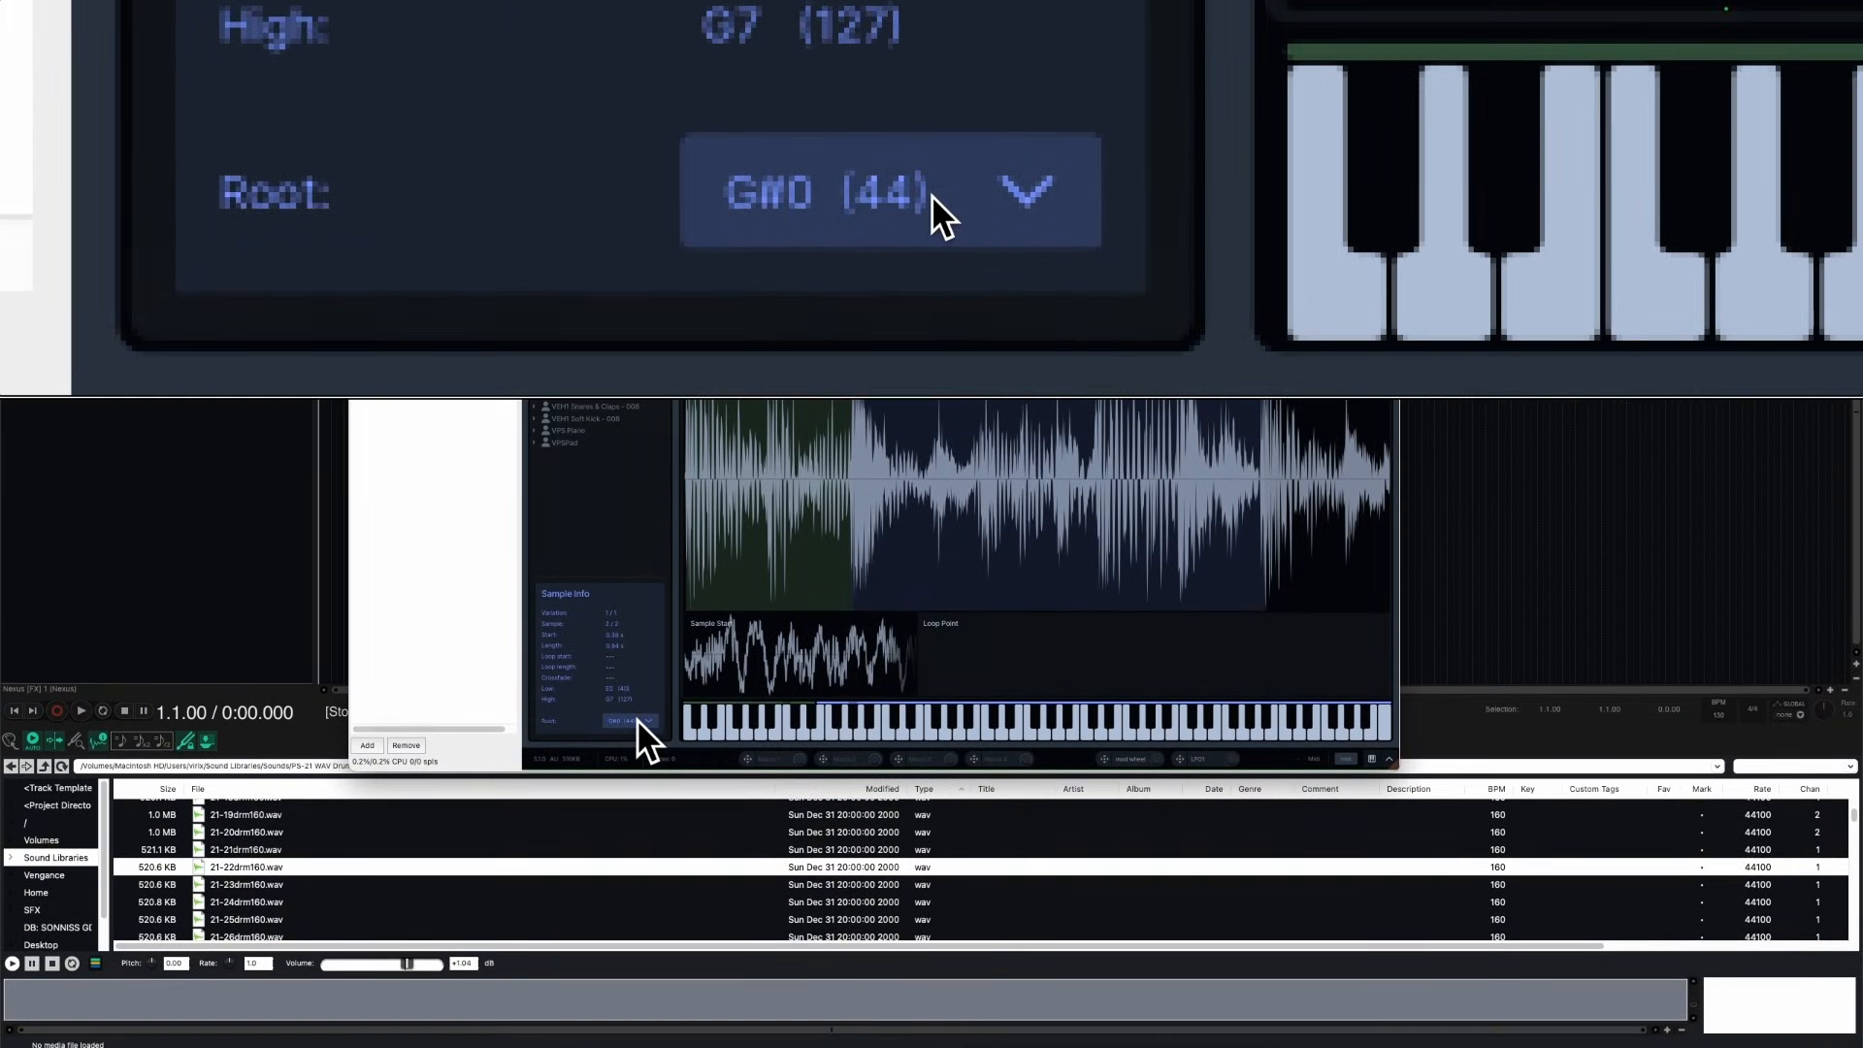
pyautogui.click(637, 719)
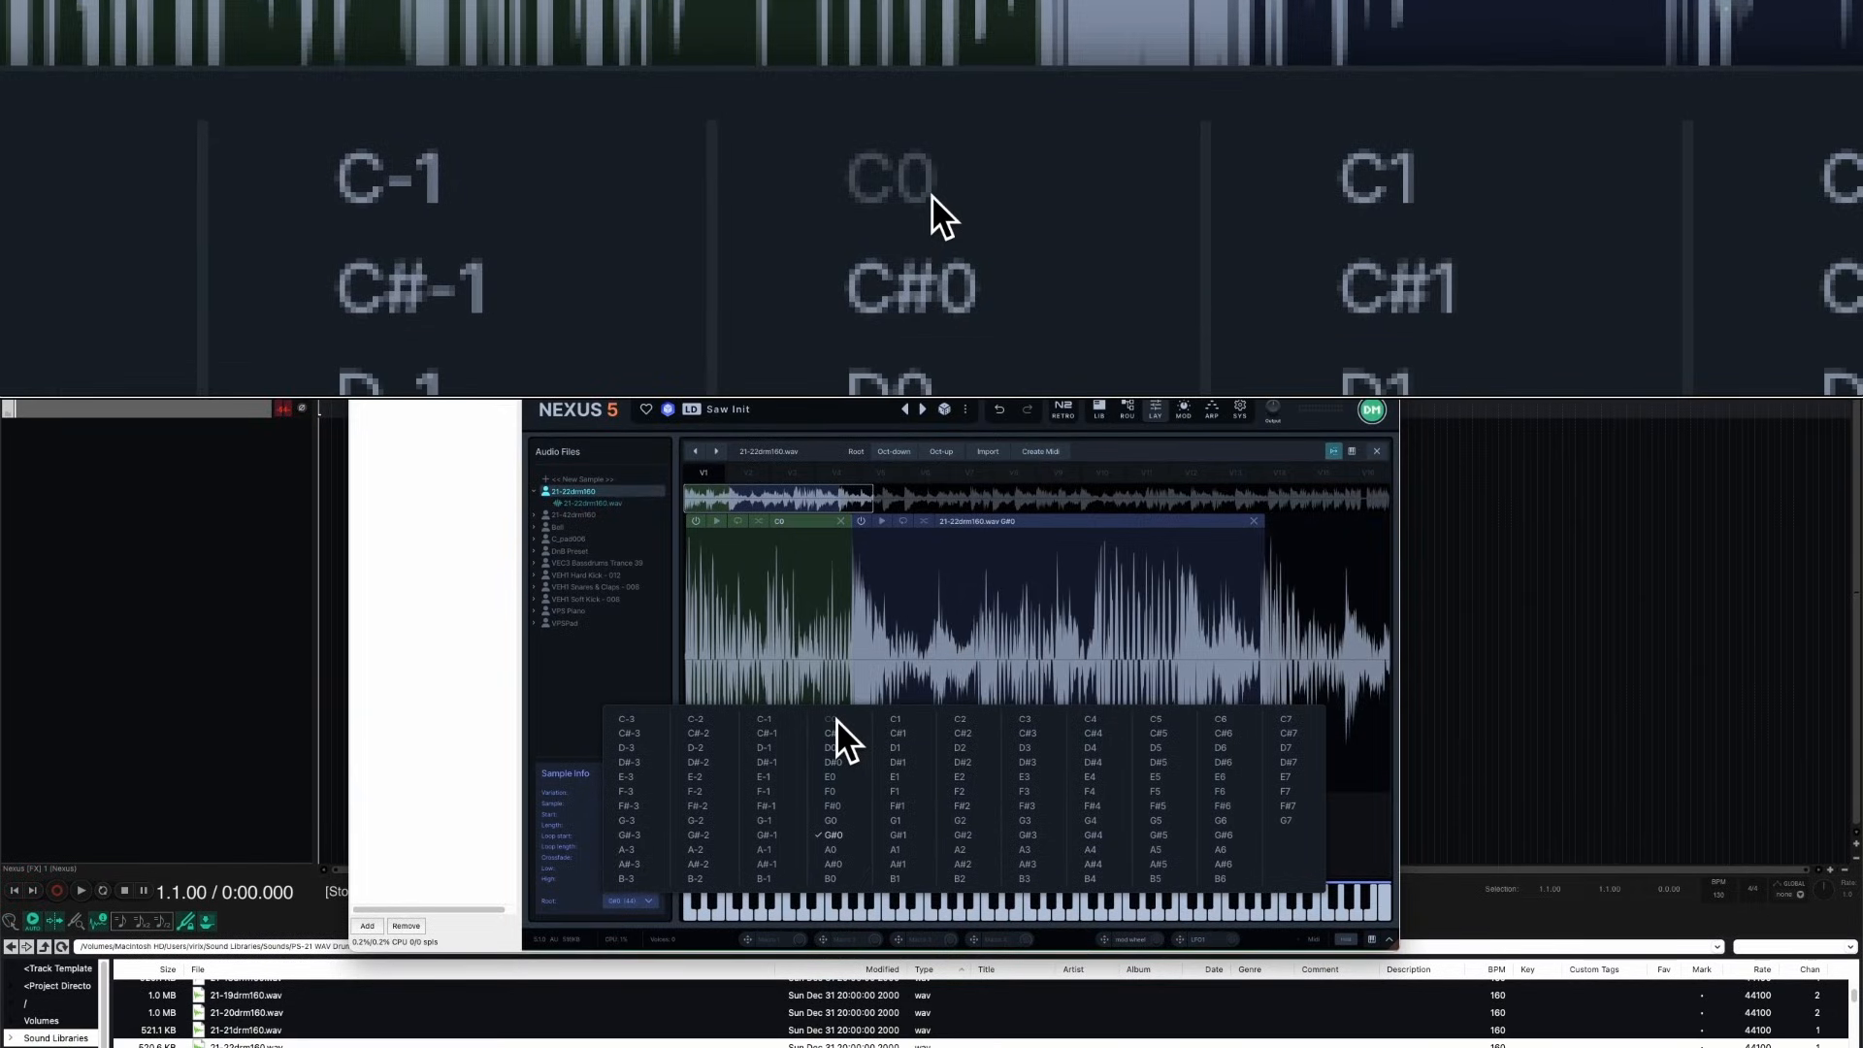
pyautogui.click(836, 737)
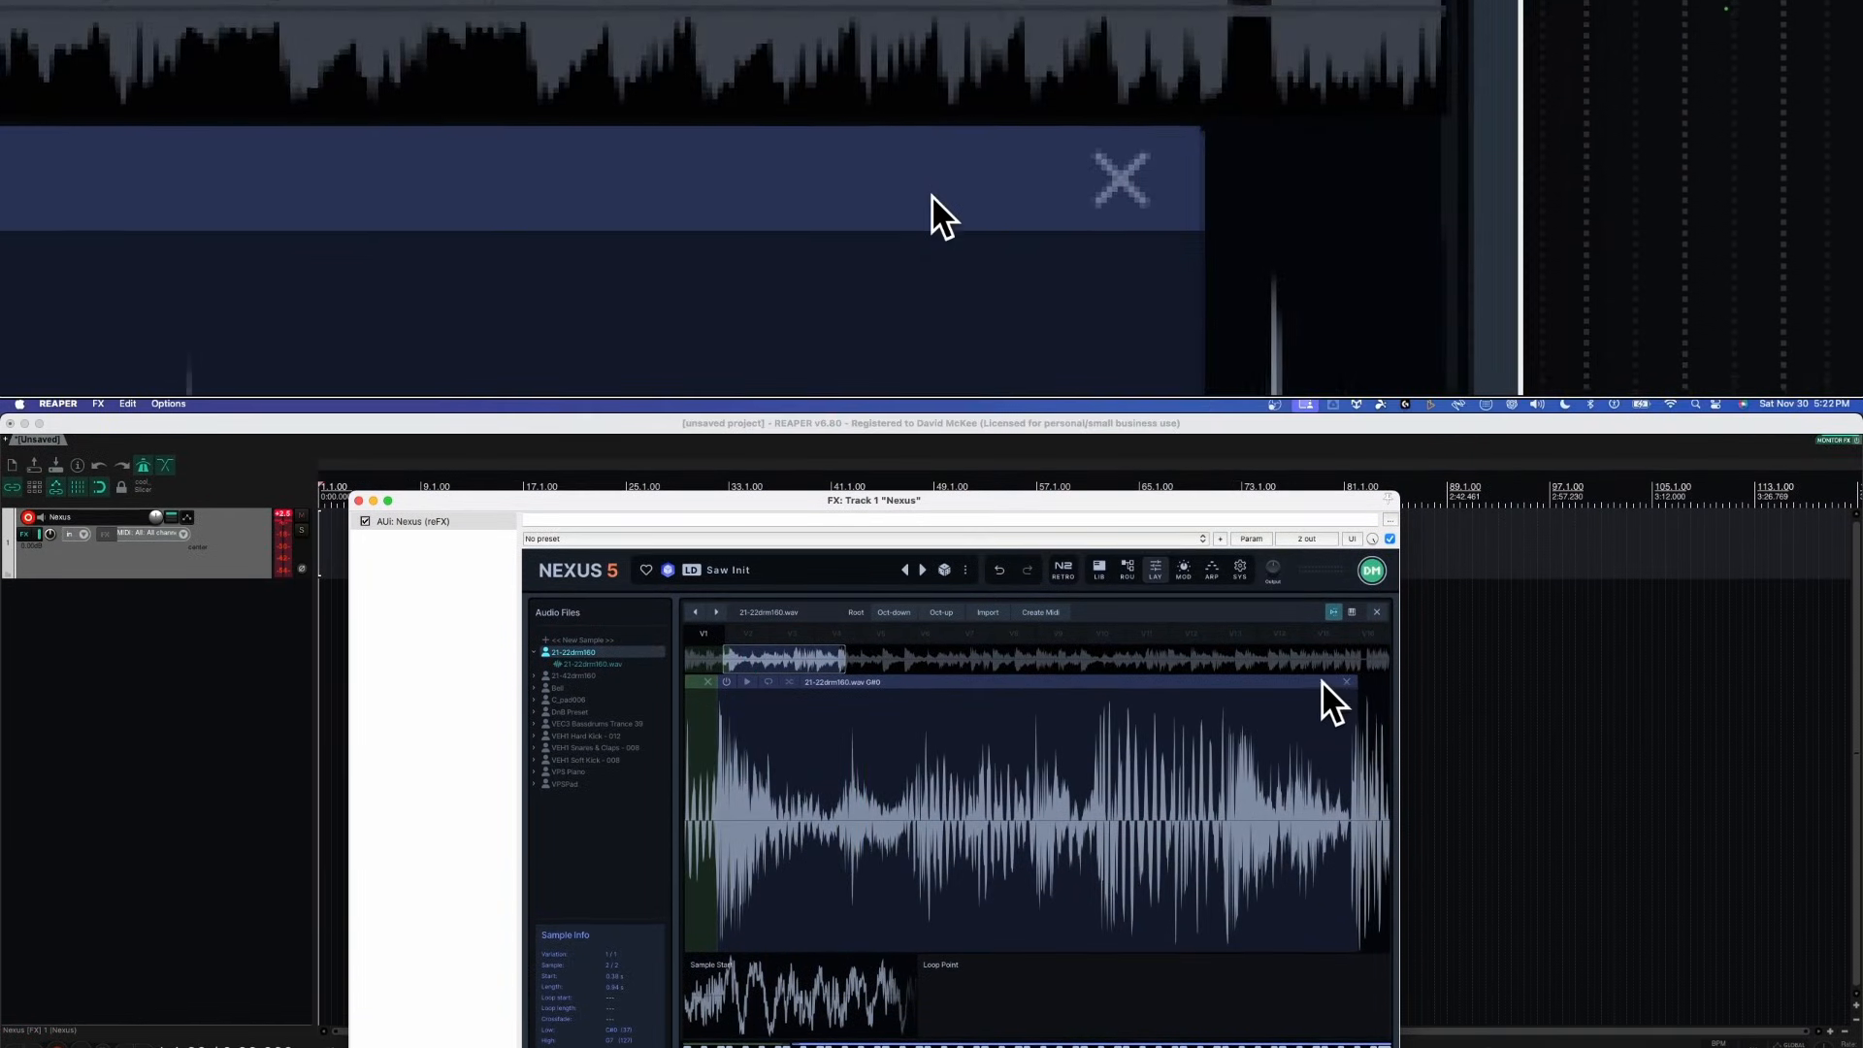
pyautogui.moveTo(1355, 702); pyautogui.dragTo(915, 759)
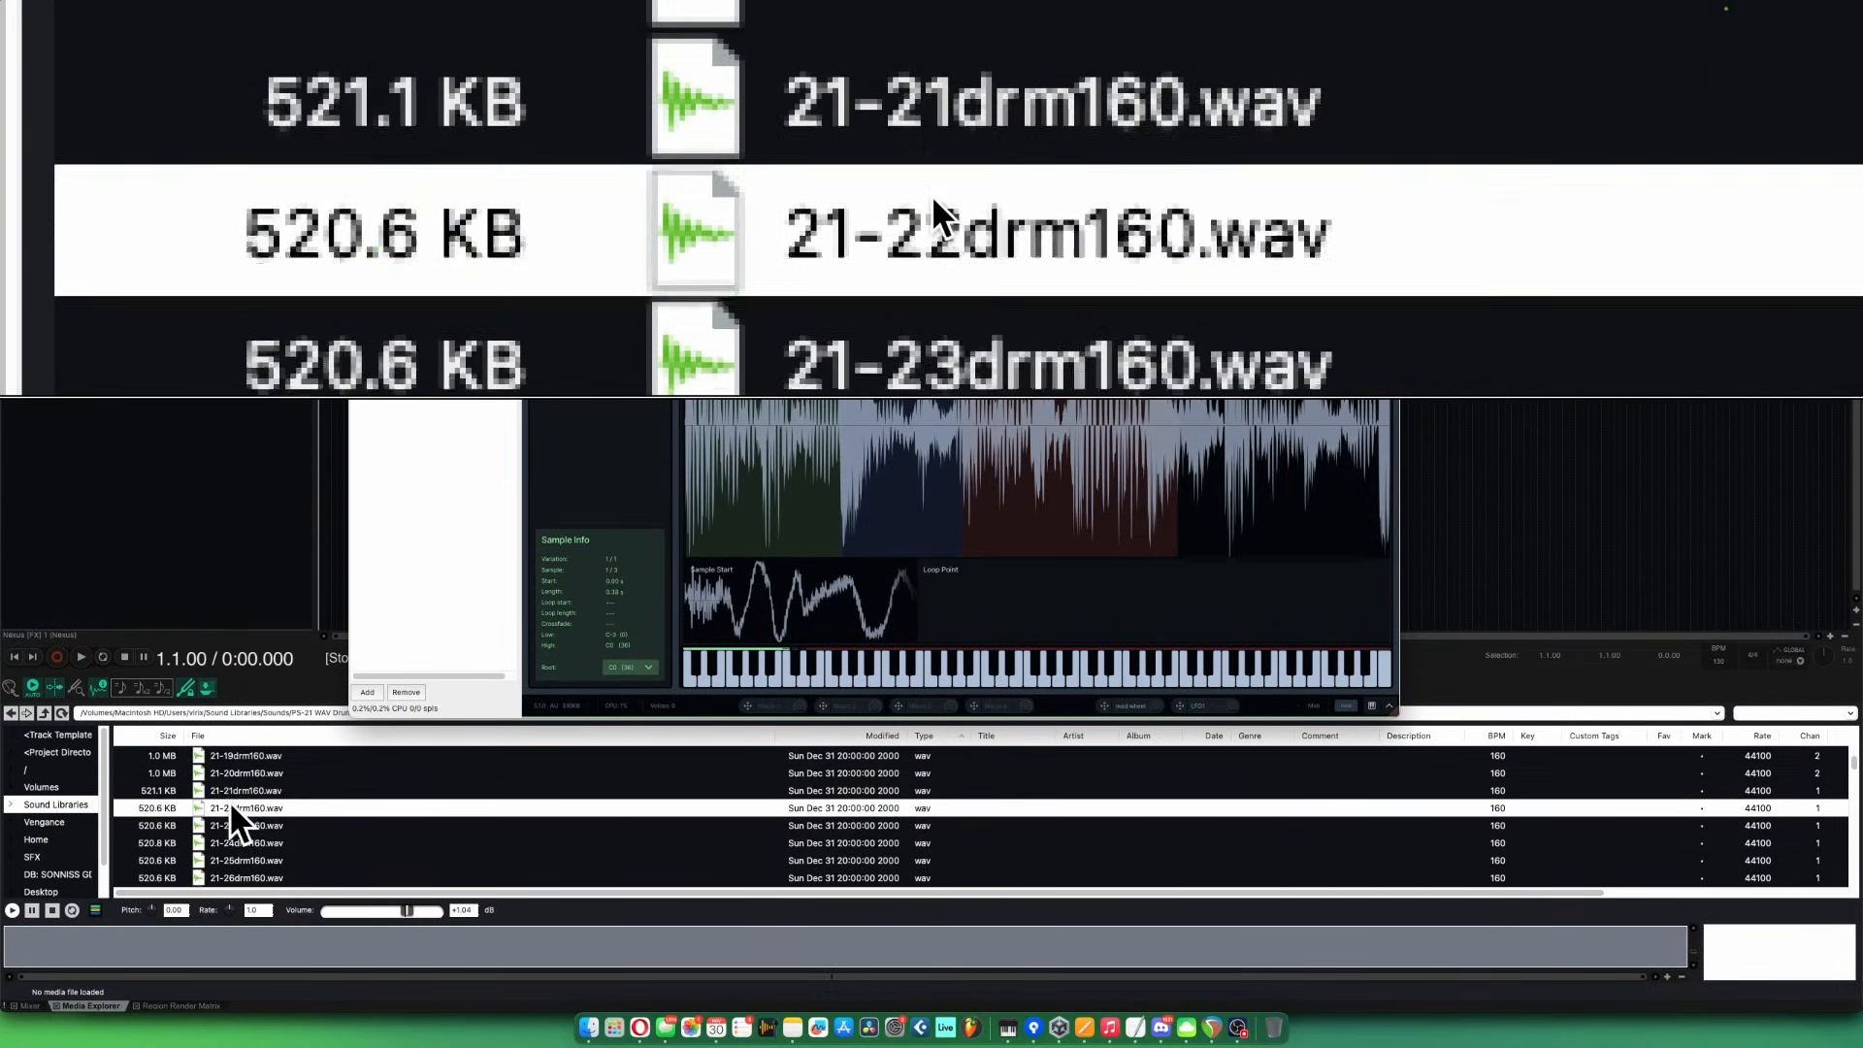
# Browse the drum loops in the Media Explorer and audition 21-26drm160.wav and 21-27drm160.wav
pyautogui.scroll(-4, 233, 820)
pyautogui.scroll(4, 229, 800)
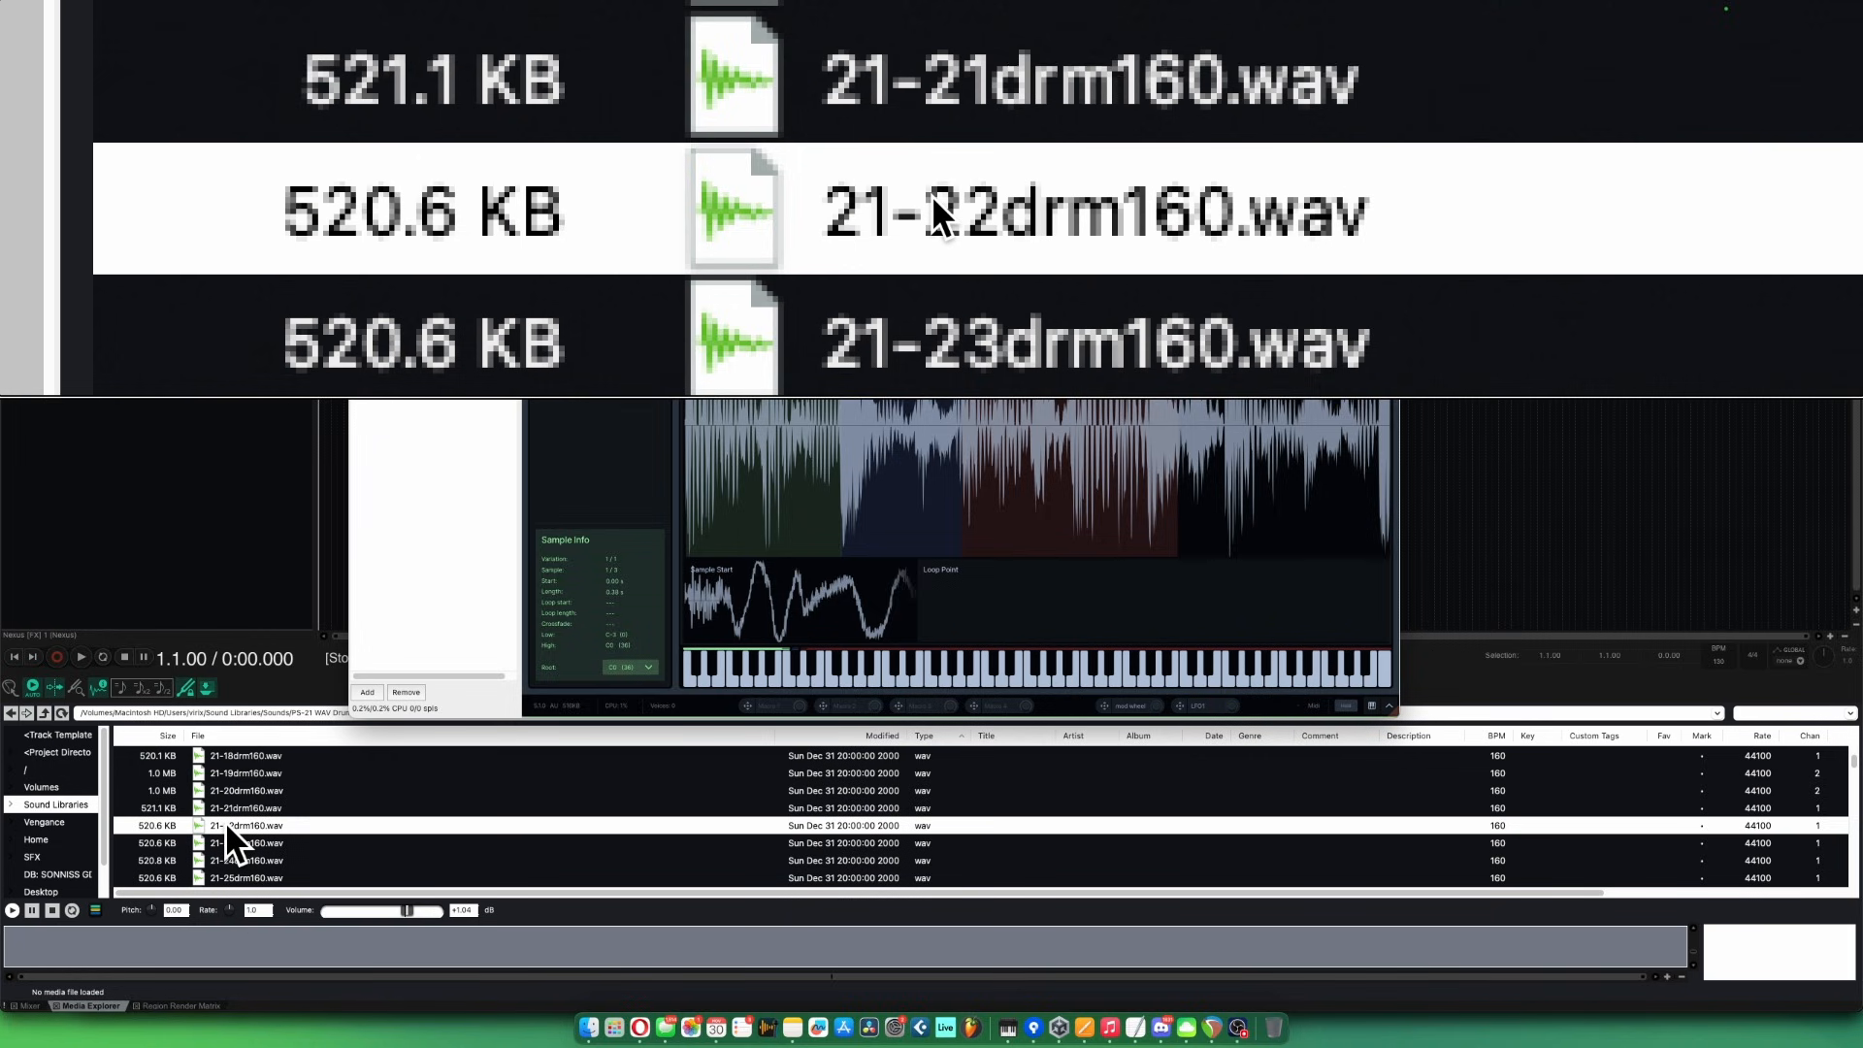
pyautogui.scroll(-2, 235, 808)
pyautogui.scroll(1, 233, 807)
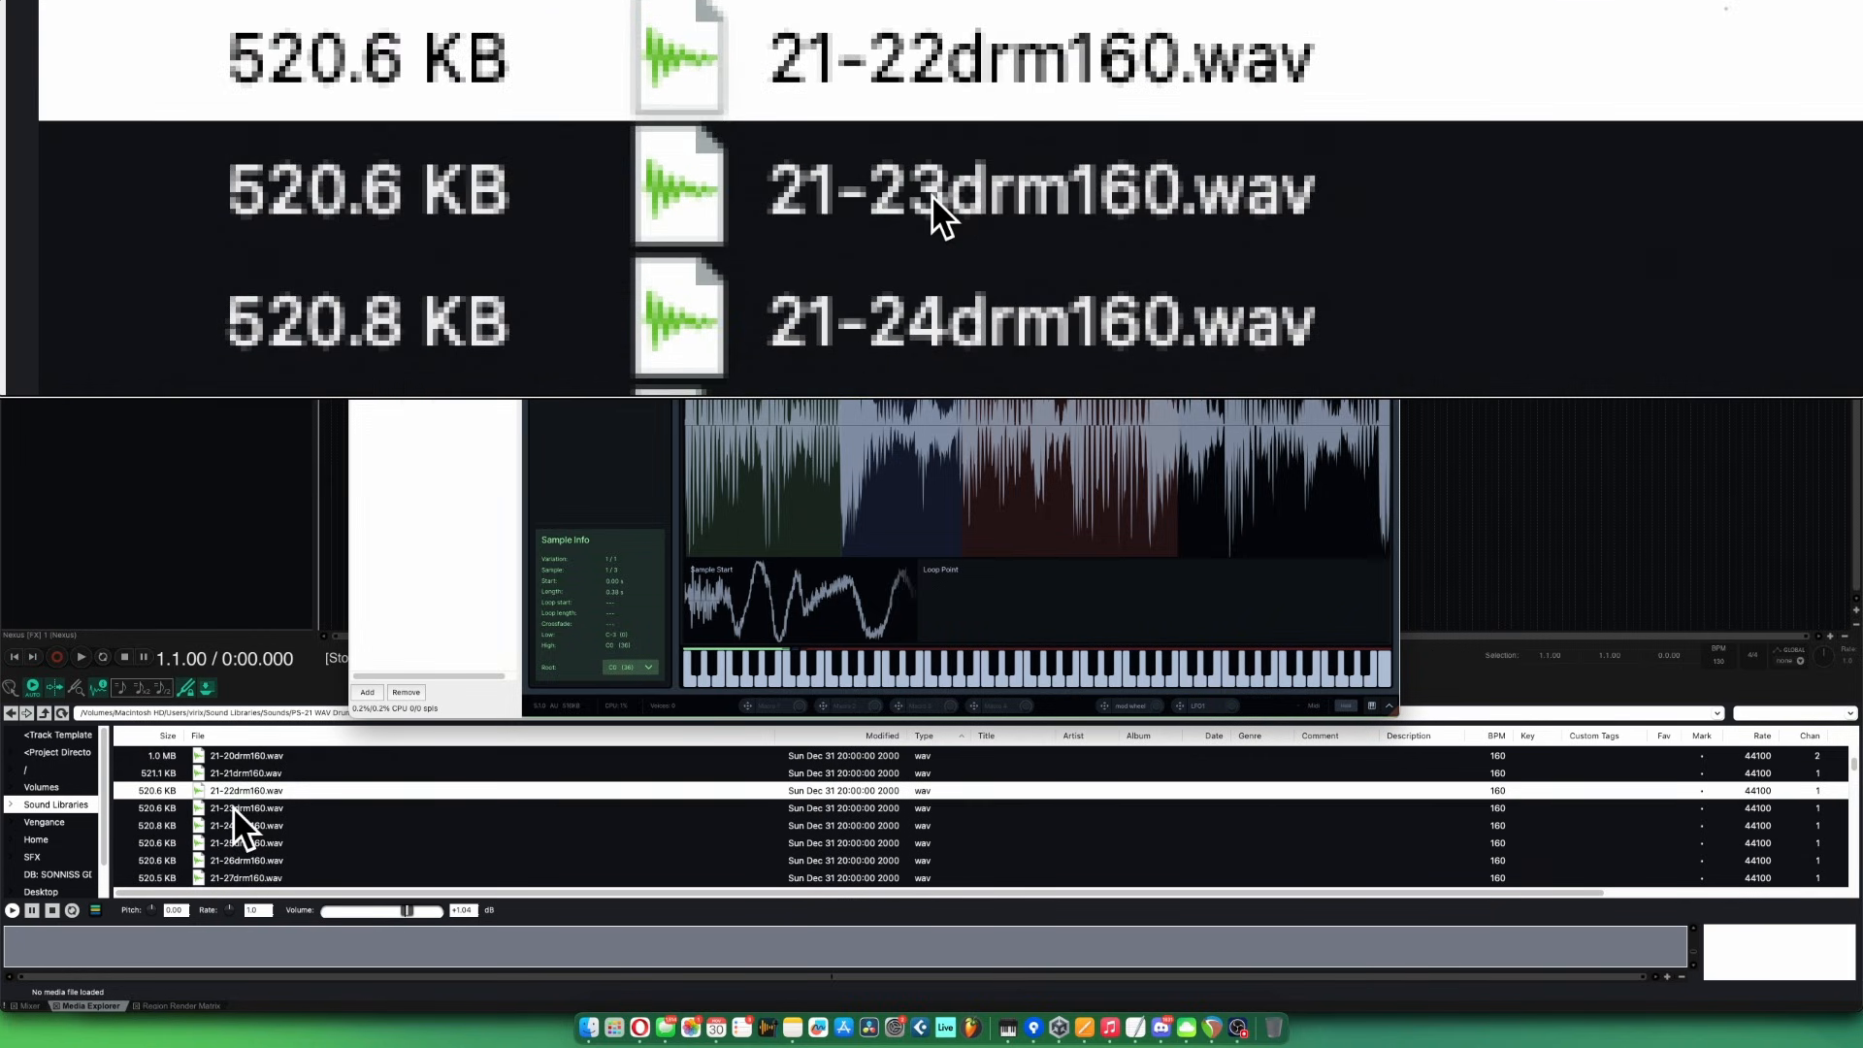
pyautogui.scroll(-3, 233, 807)
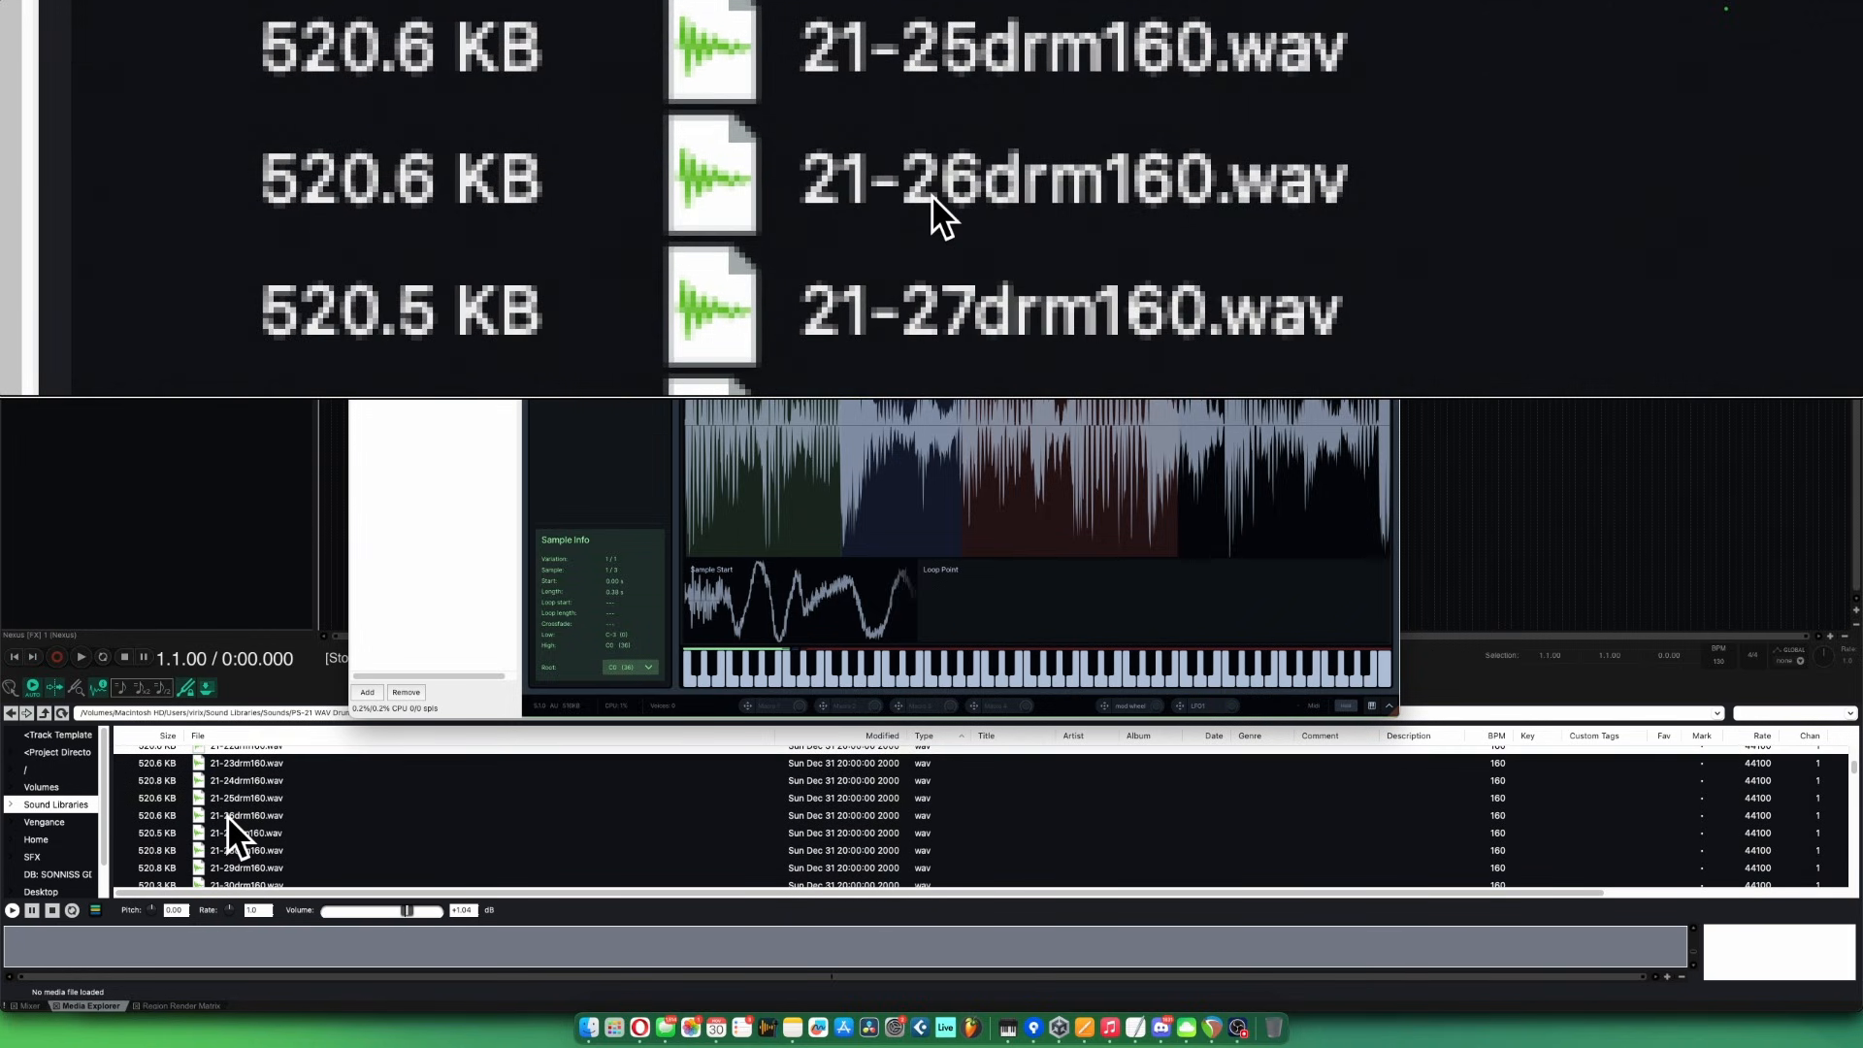
pyautogui.click(227, 815)
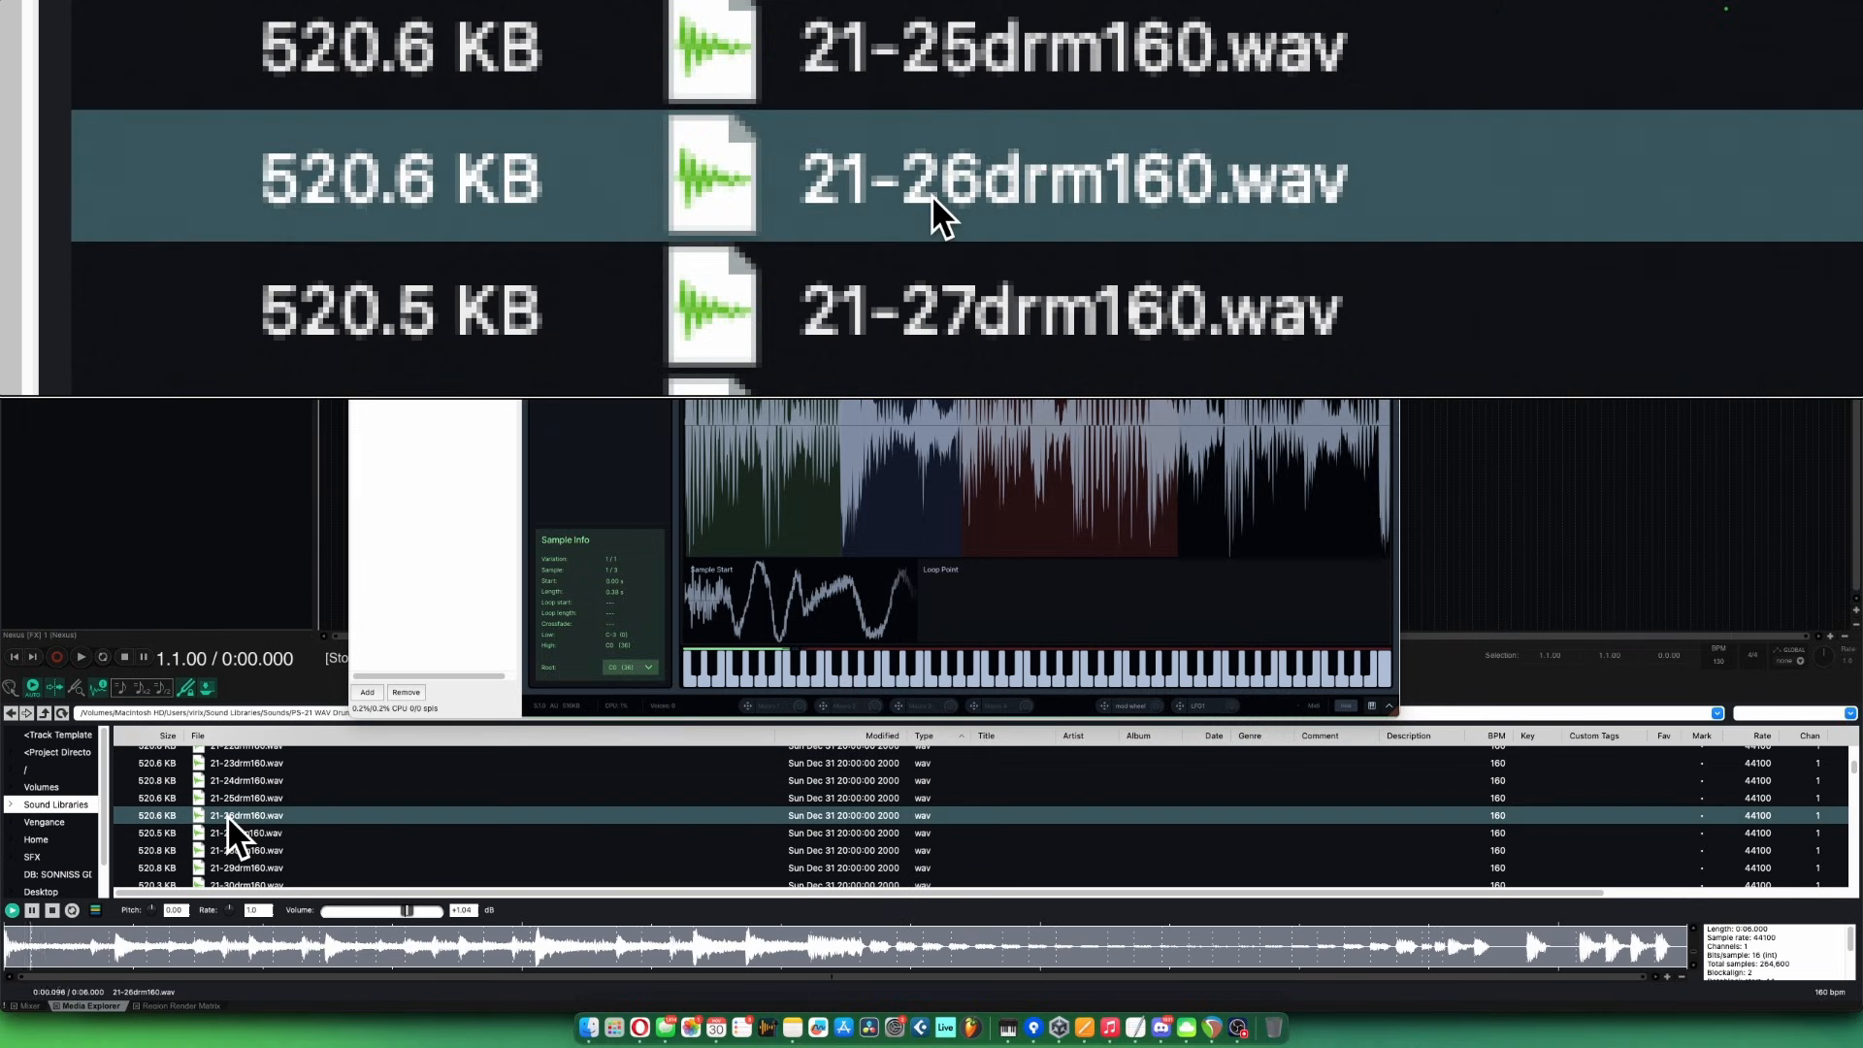
pyautogui.click(229, 829)
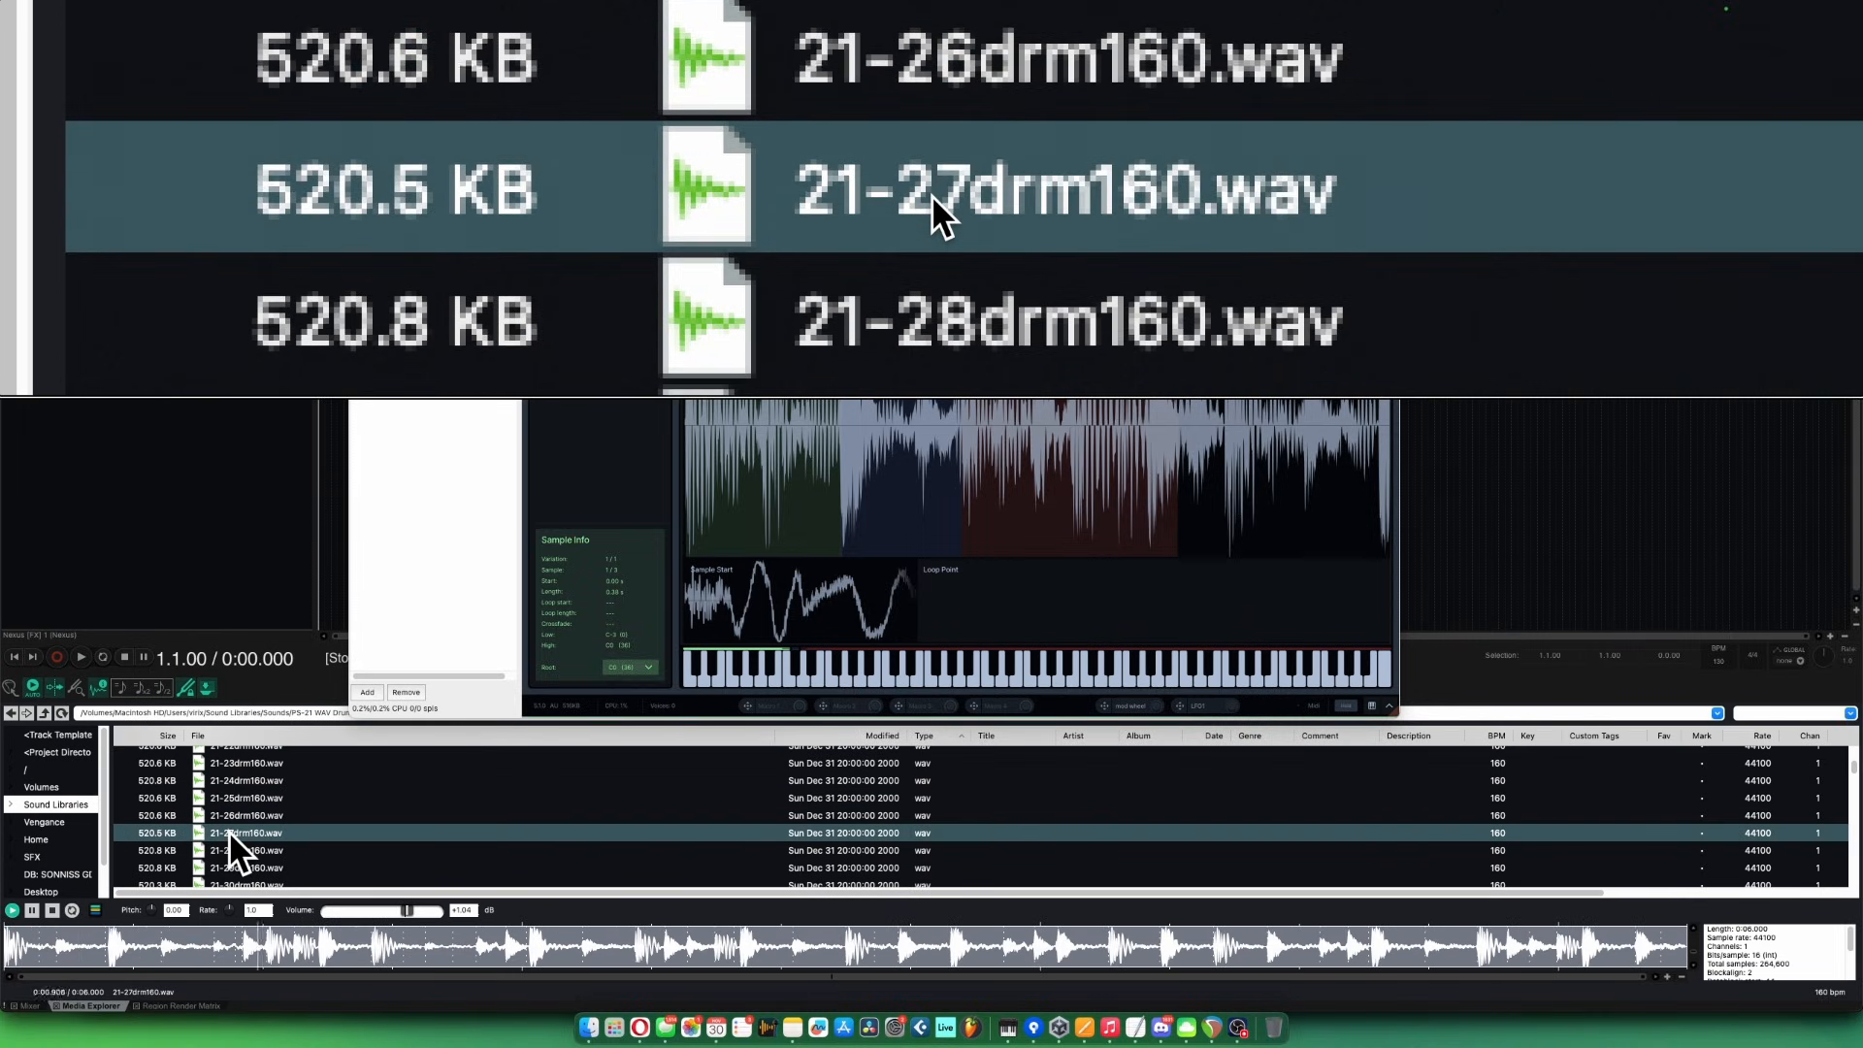
# Import 21-27drm160.wav into Nexus as a sliced sample without looping, choosing a different first root key
pyautogui.moveTo(229, 830); pyautogui.dragTo(778, 409)
pyautogui.moveTo(778, 718); pyautogui.dragTo(865, 719)
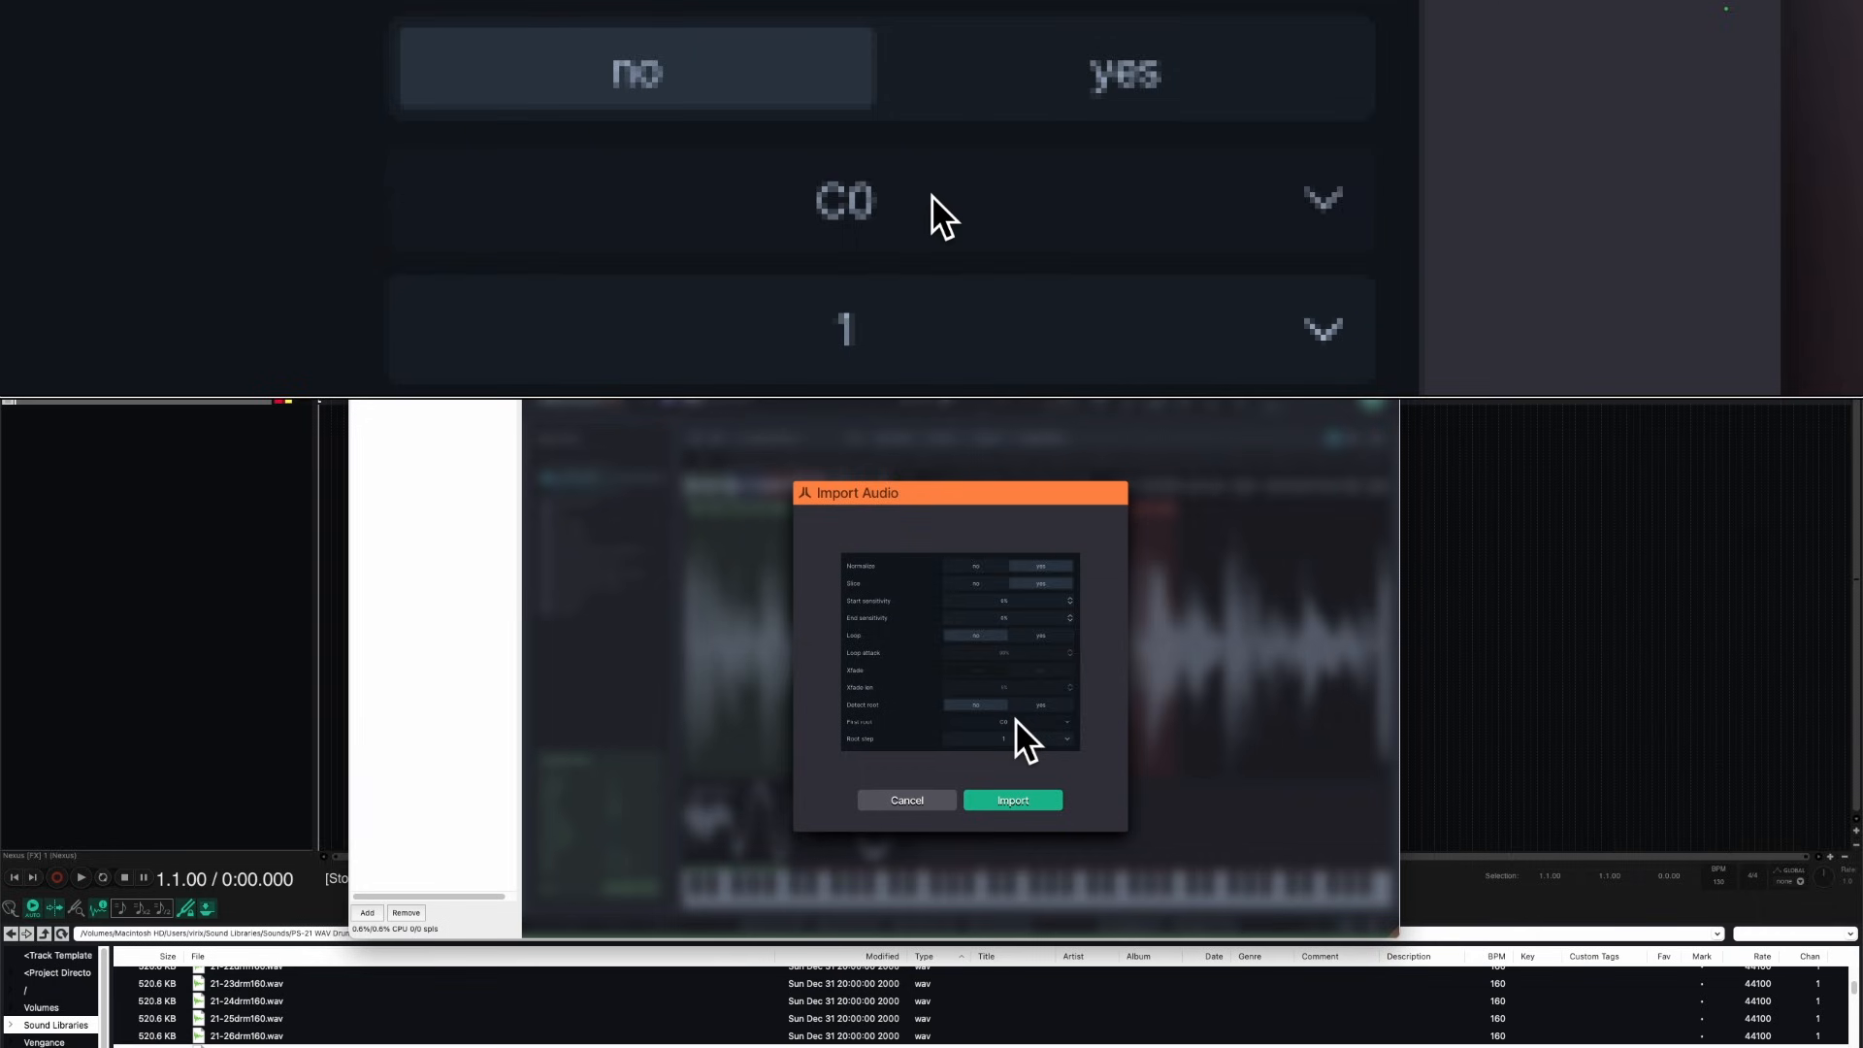
pyautogui.click(1015, 719)
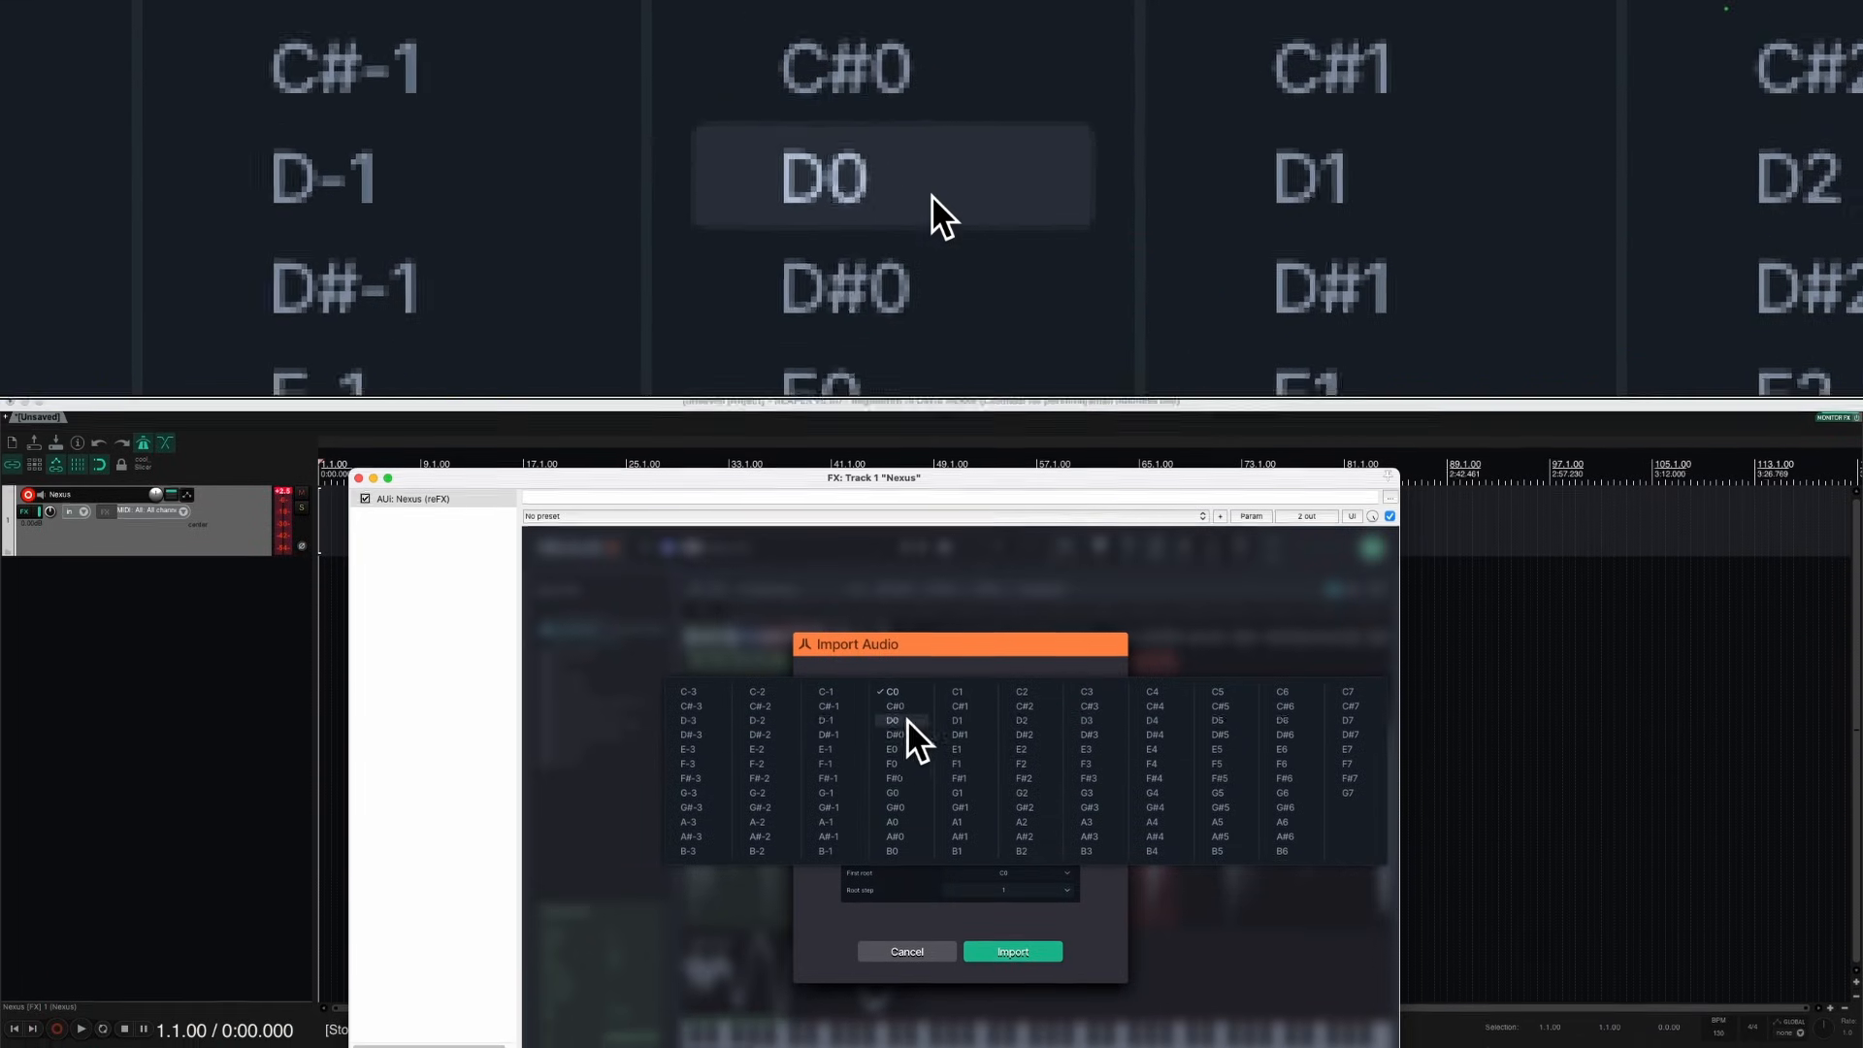
pyautogui.click(912, 719)
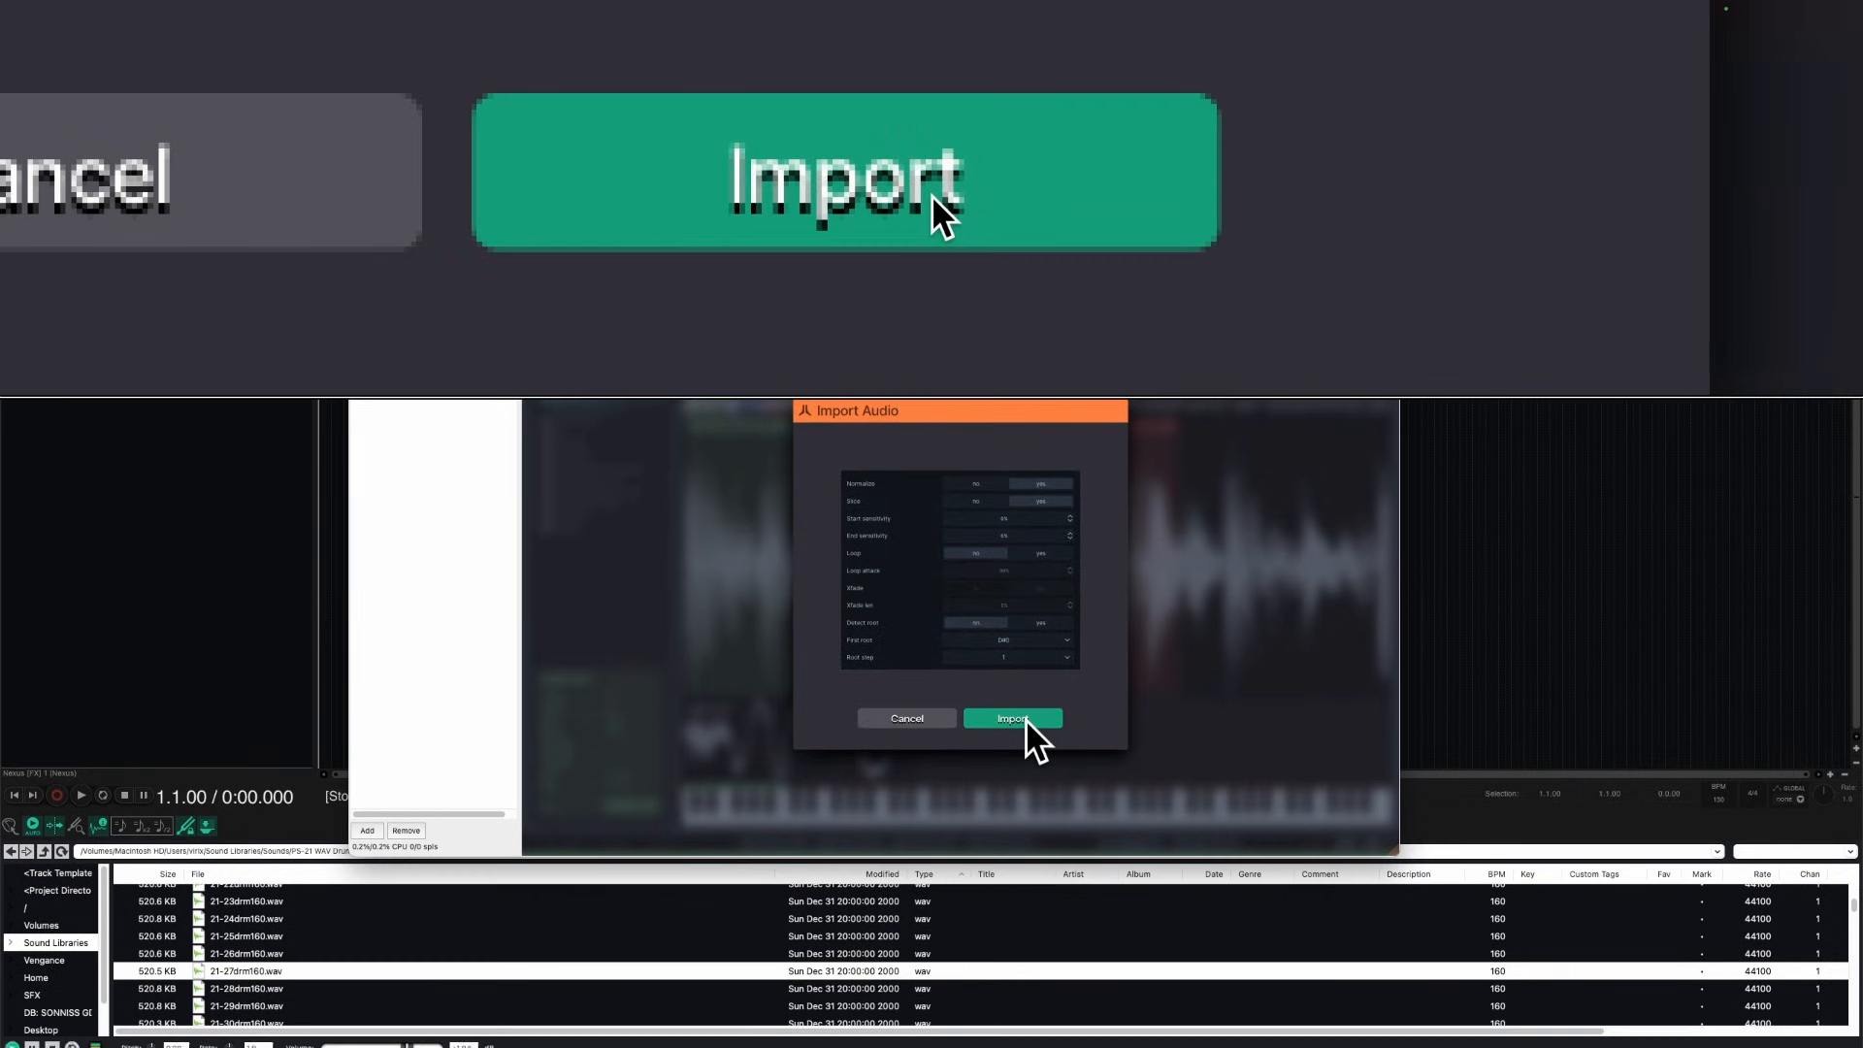
pyautogui.click(1024, 719)
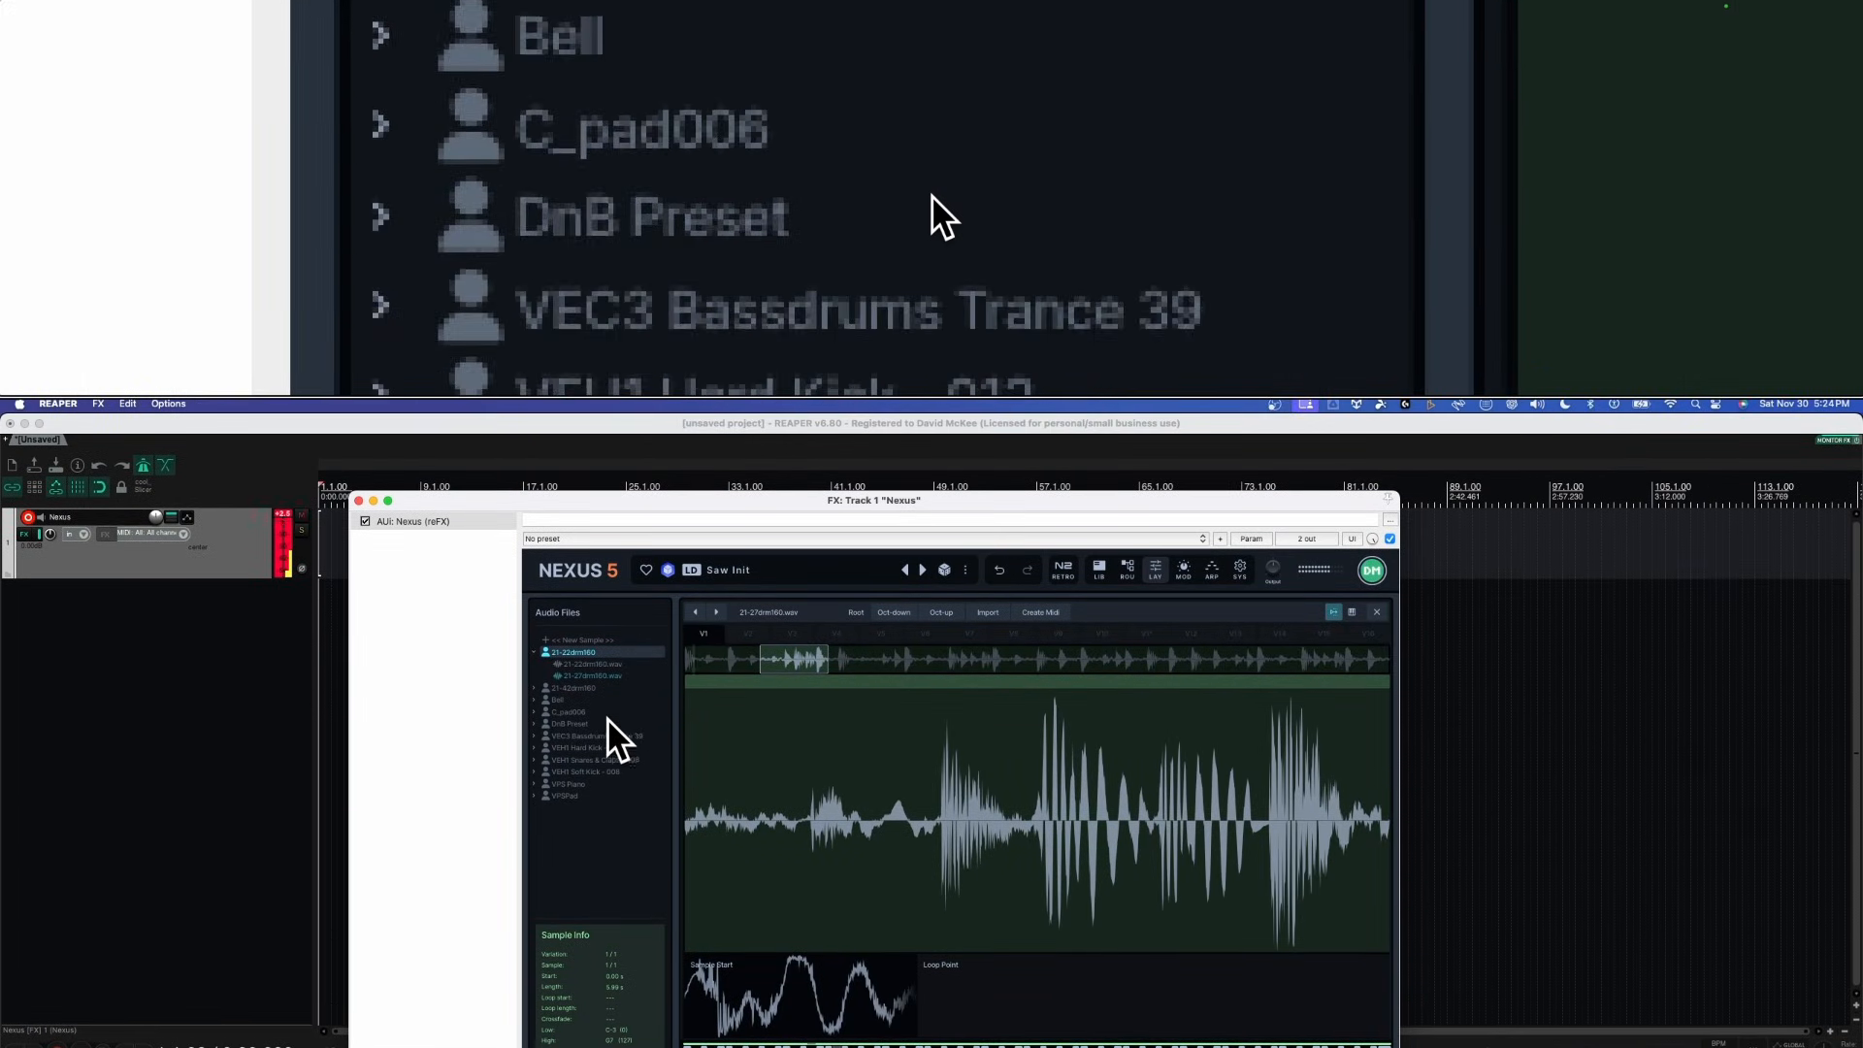
# Import 21-29drm160.wav into variation V2 of the sample and 21-14drm160.wav into another empty variation
pyautogui.click(592, 665)
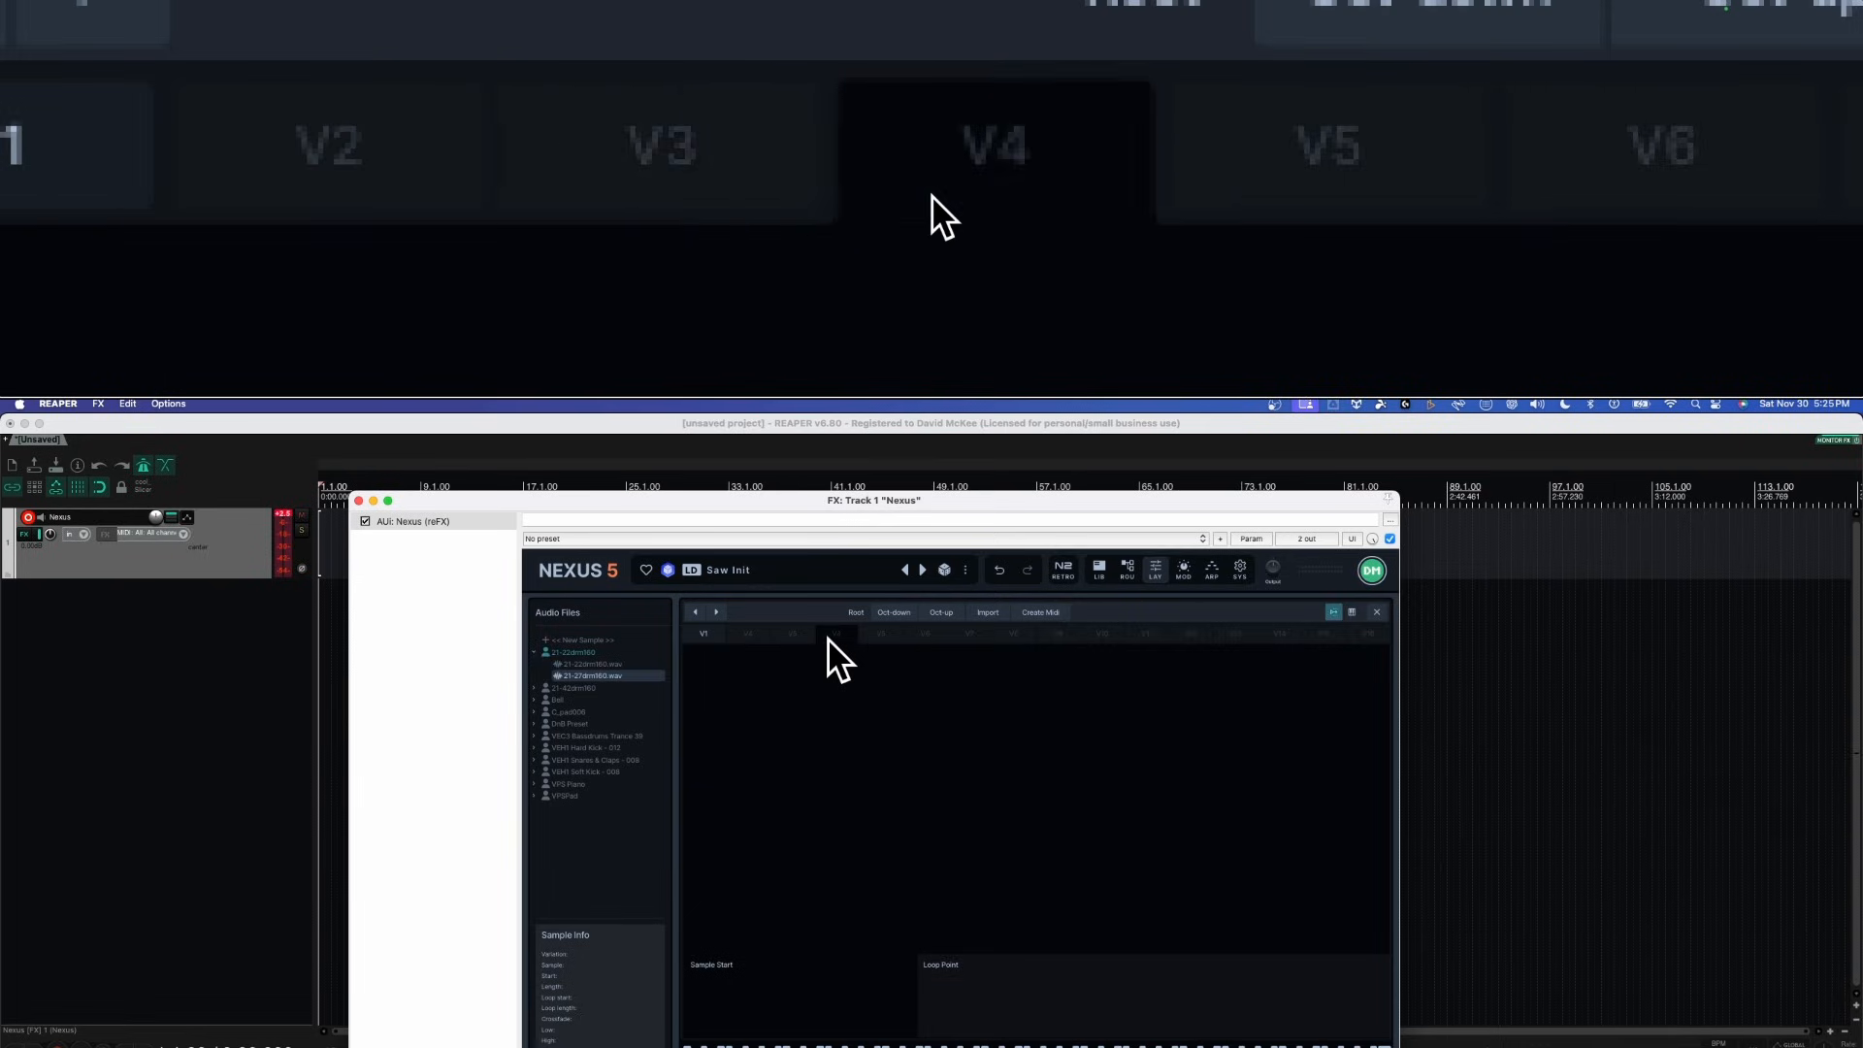
pyautogui.click(708, 636)
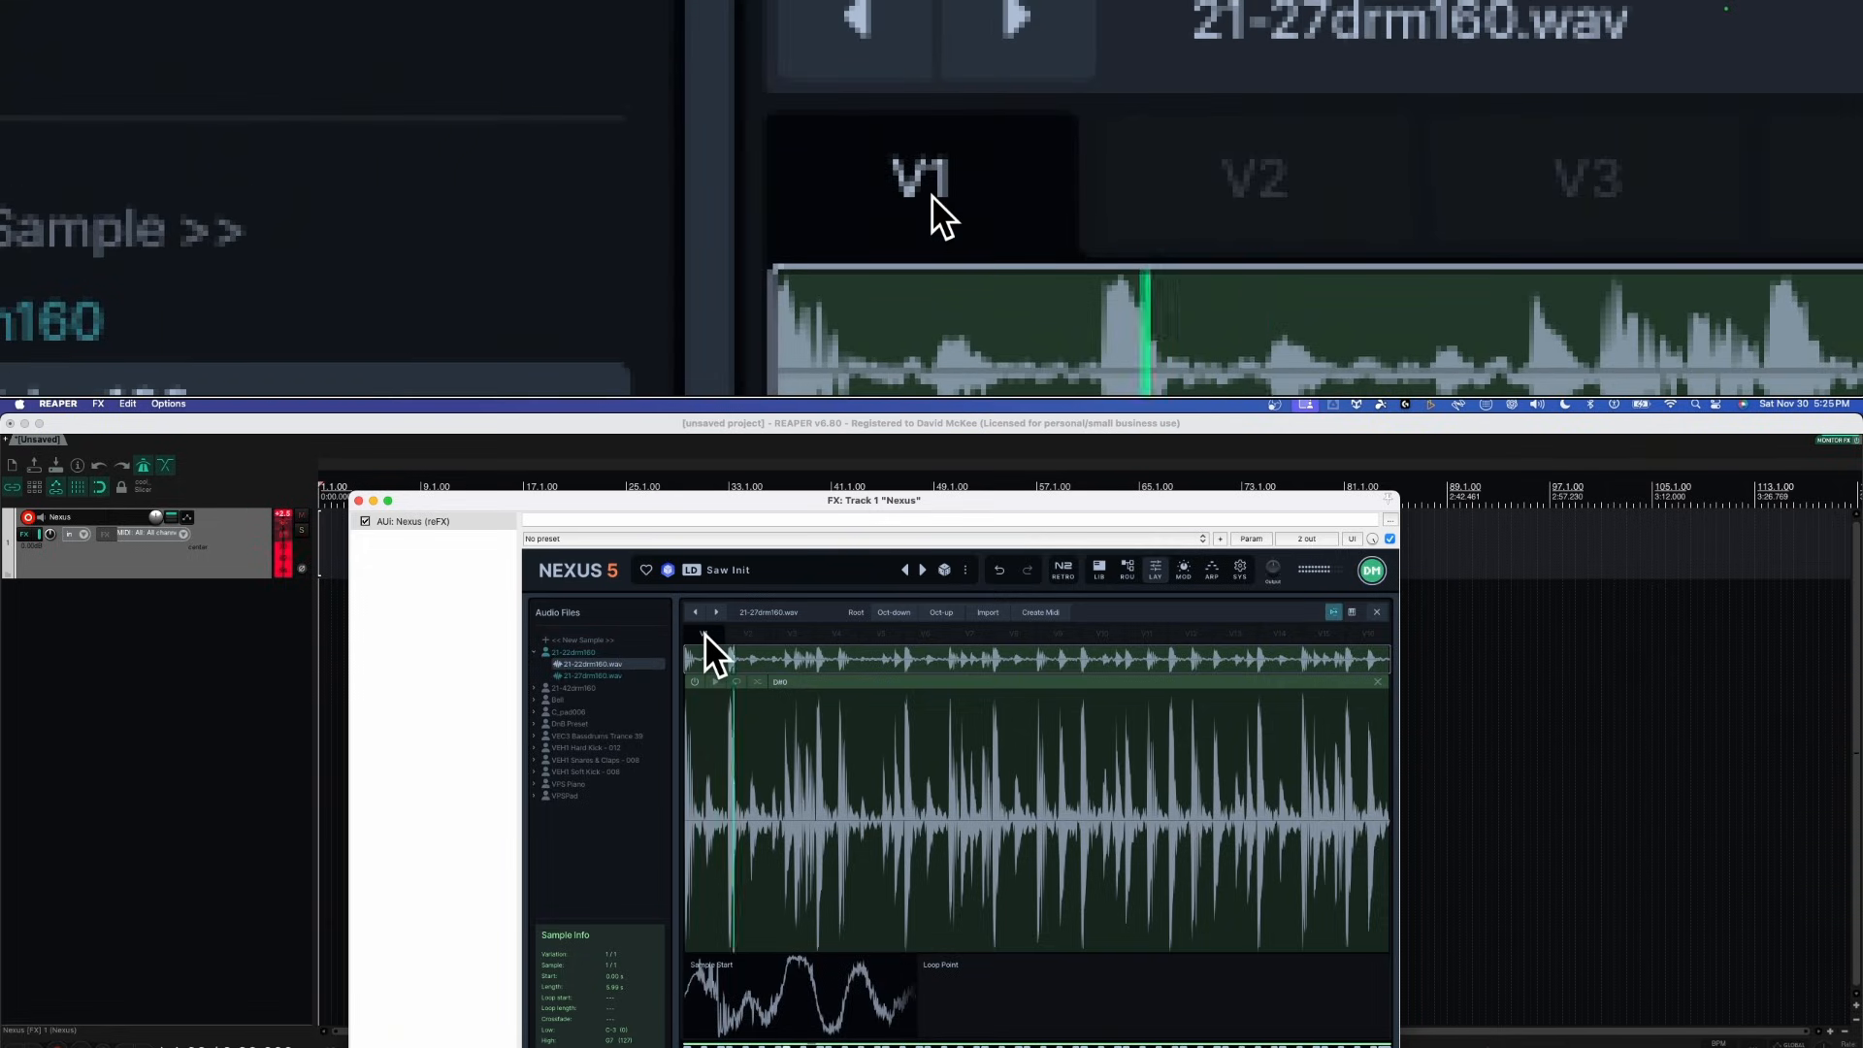
pyautogui.click(742, 637)
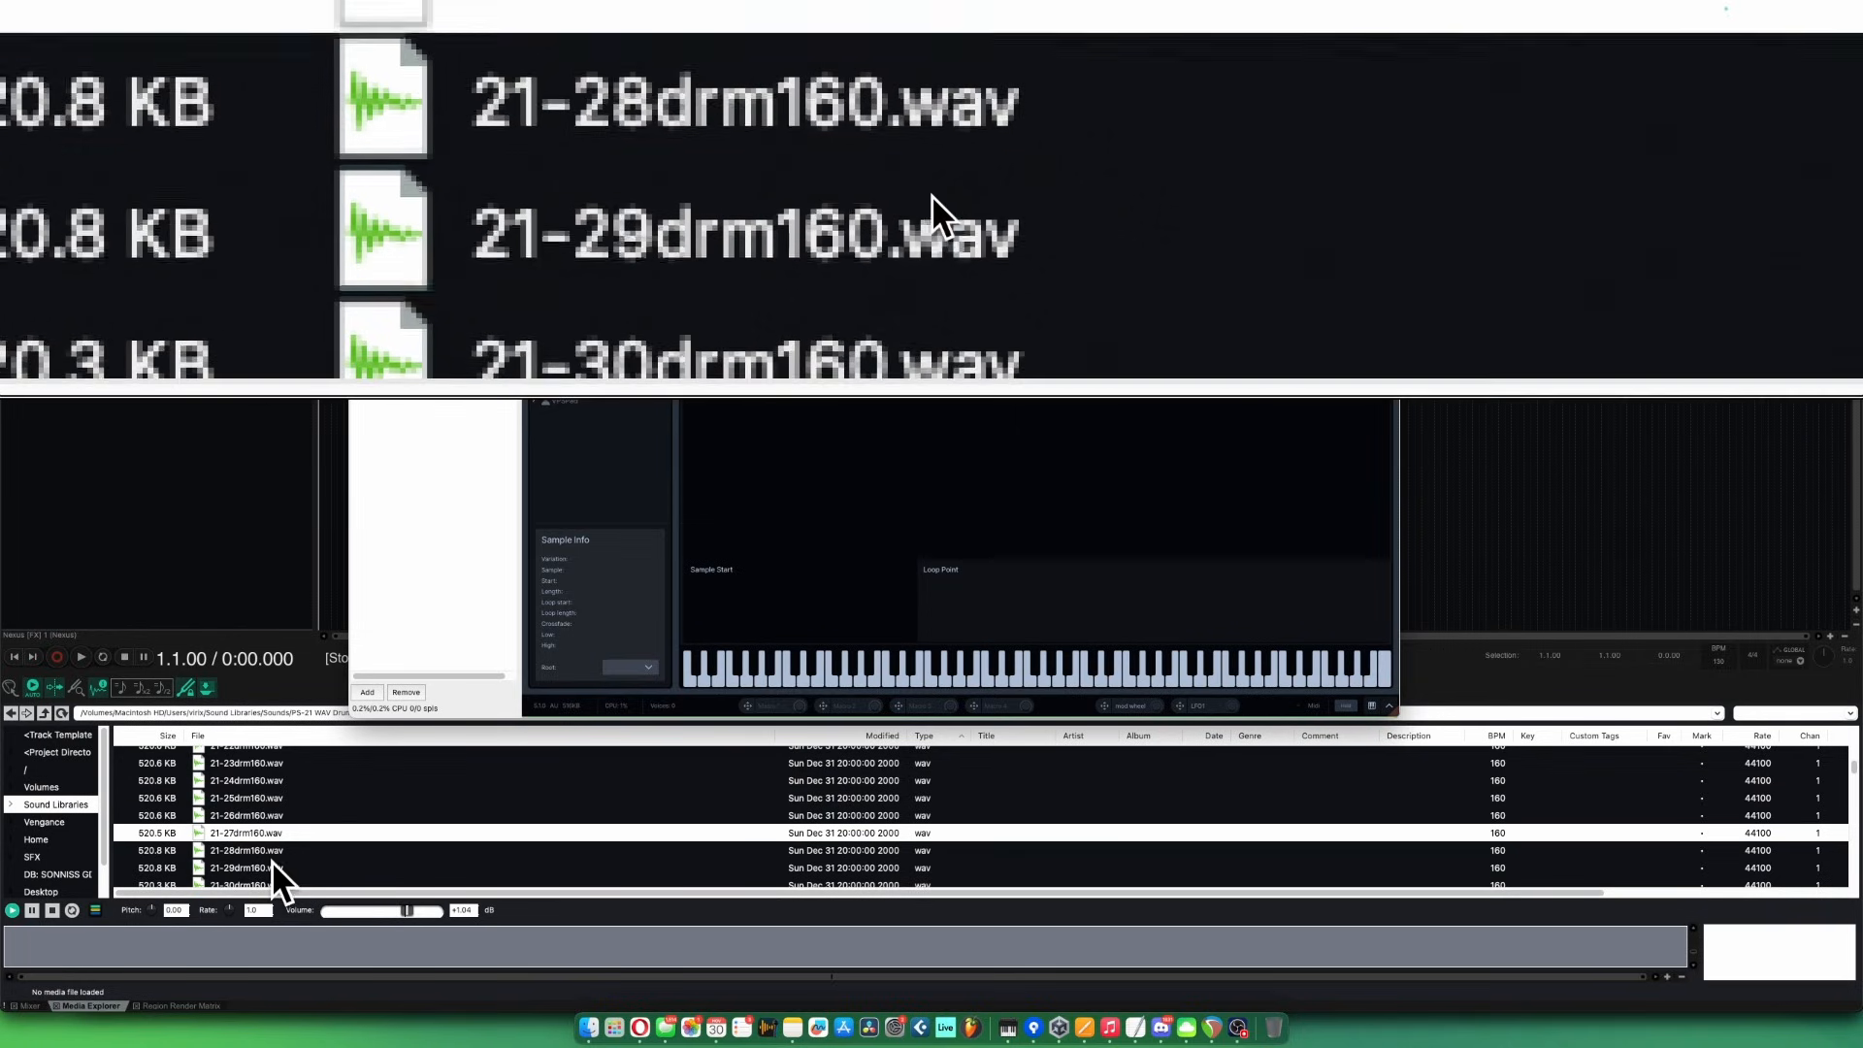
pyautogui.click(271, 865)
pyautogui.moveTo(270, 864); pyautogui.dragTo(999, 723)
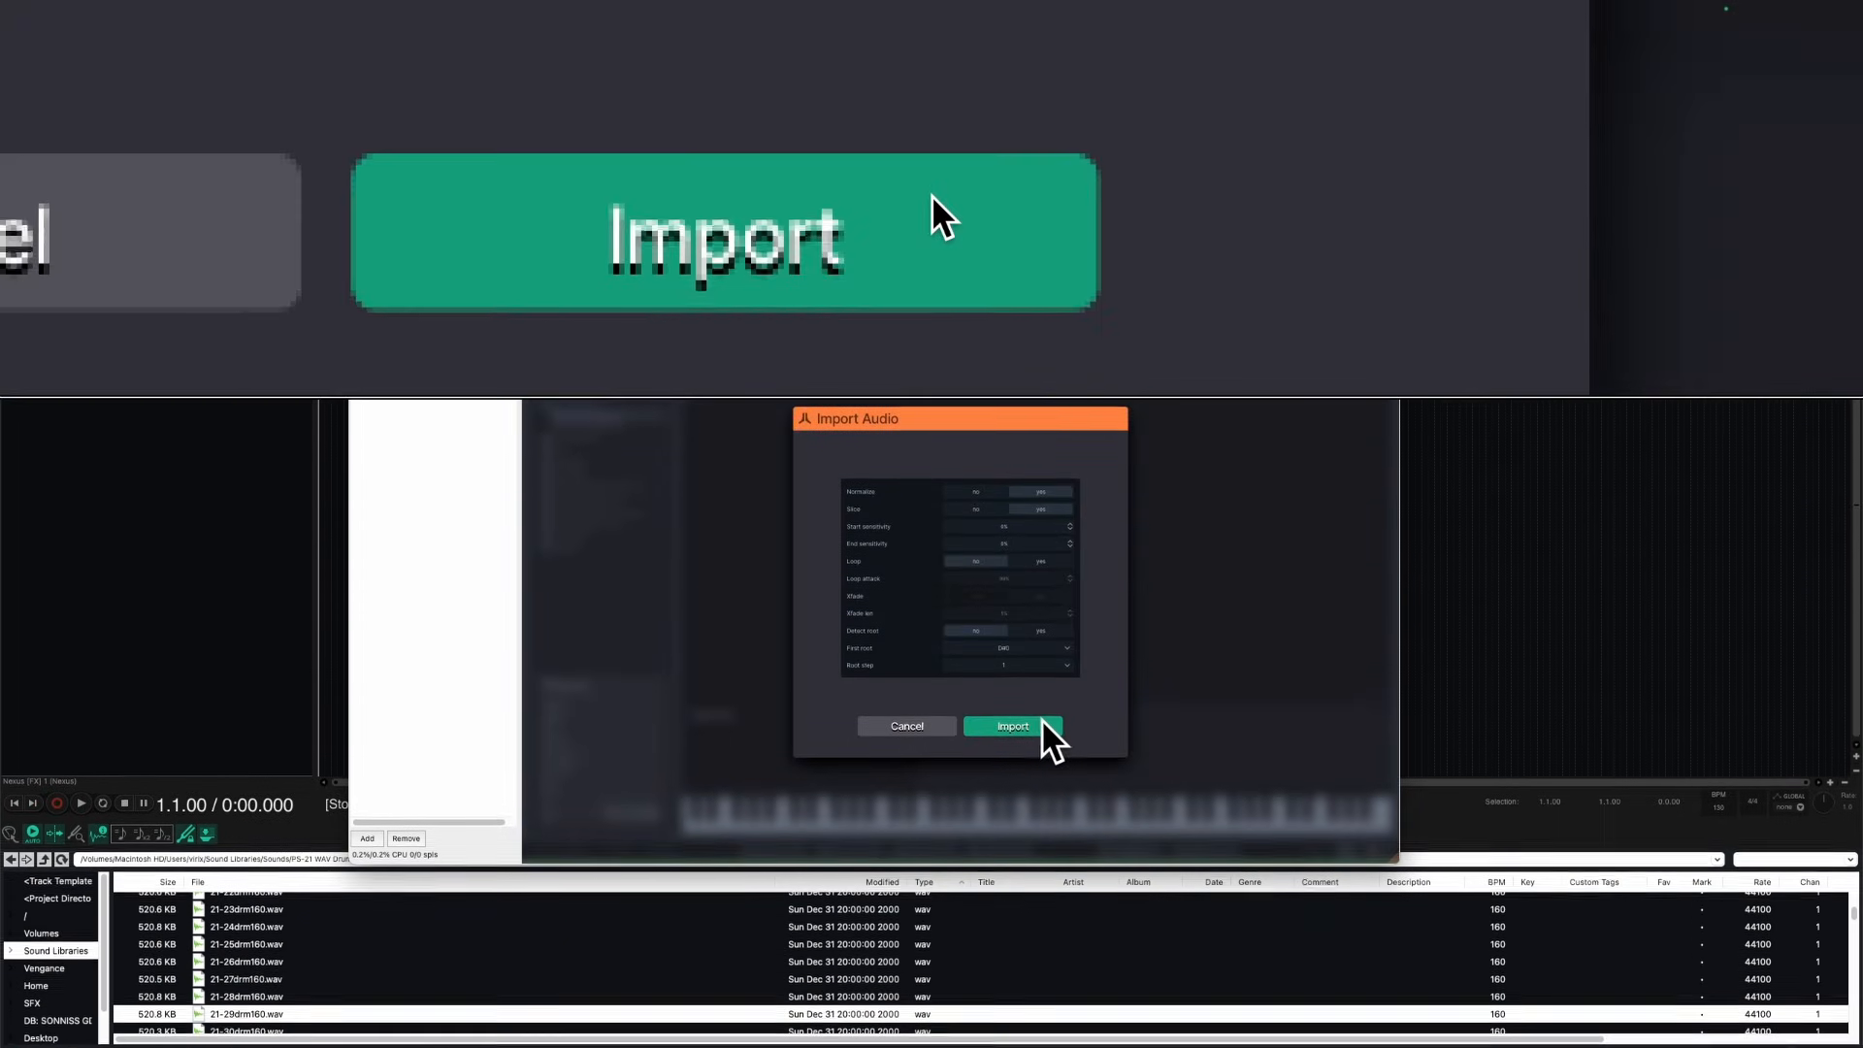
pyautogui.click(1041, 726)
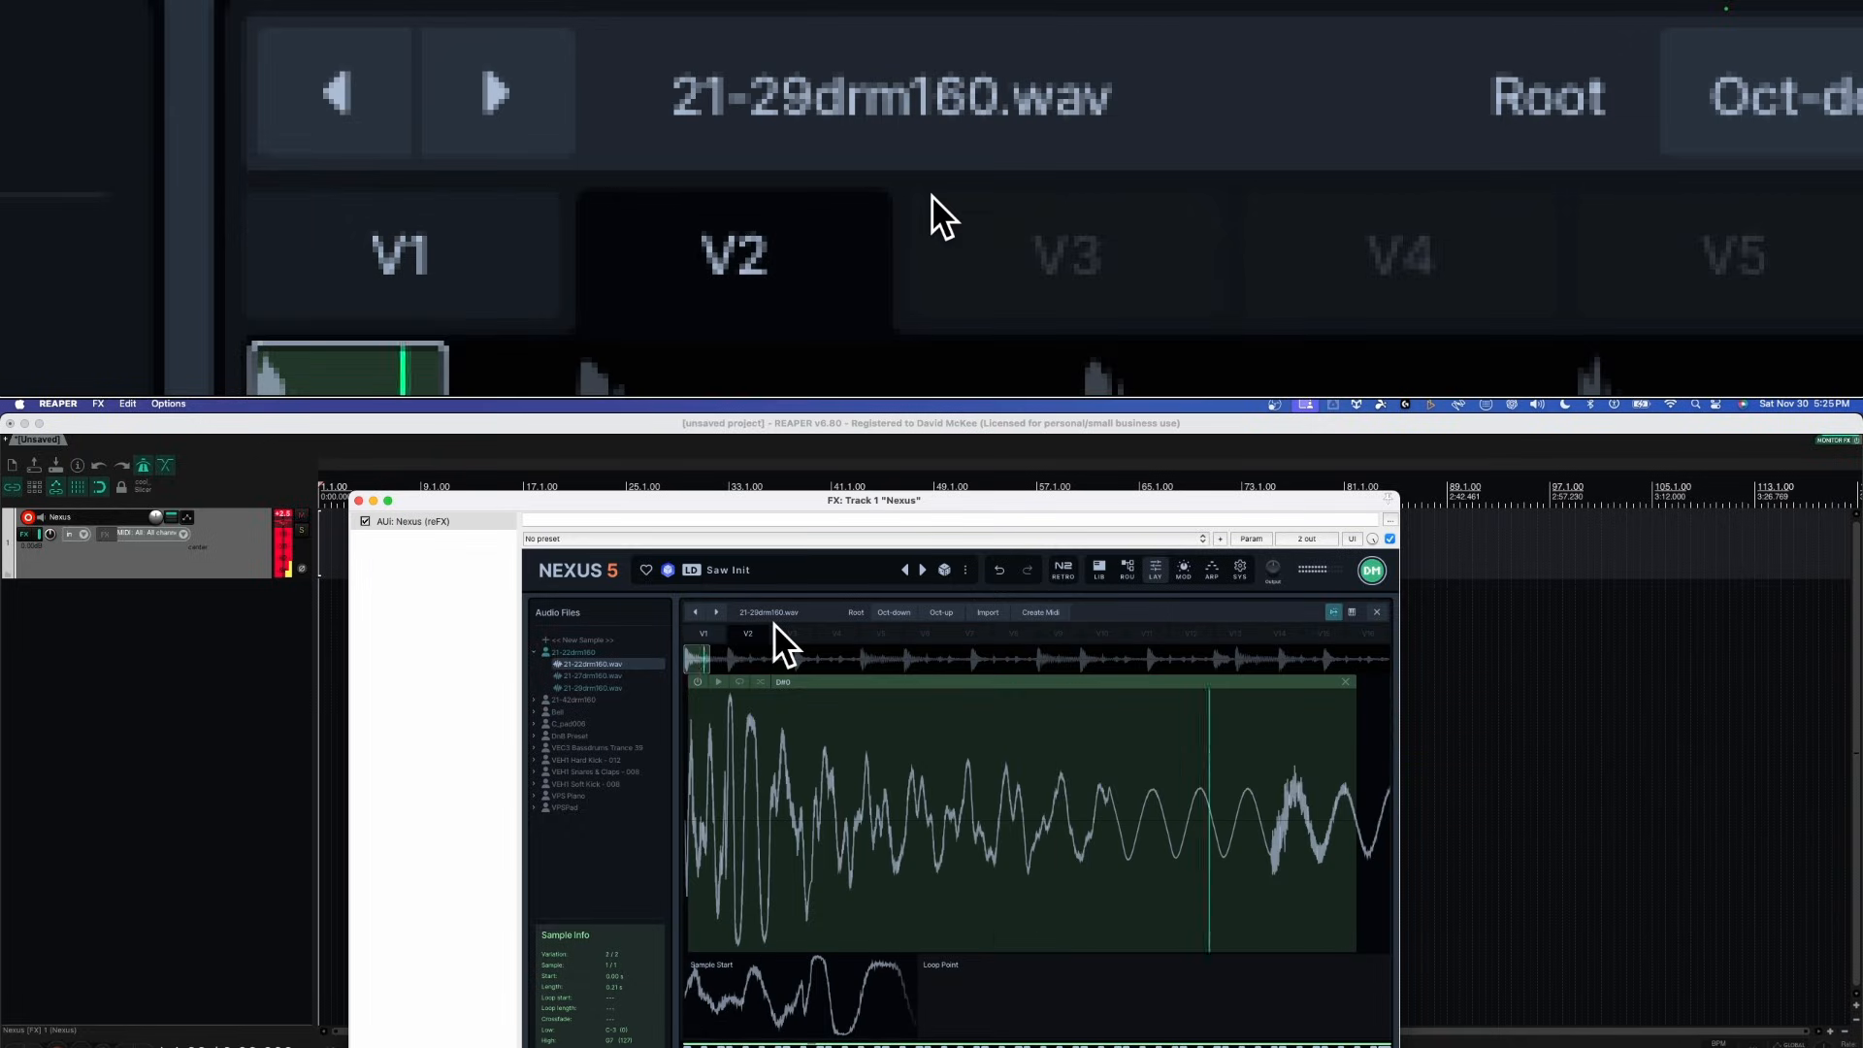
pyautogui.moveTo(772, 623); pyautogui.dragTo(930, 719)
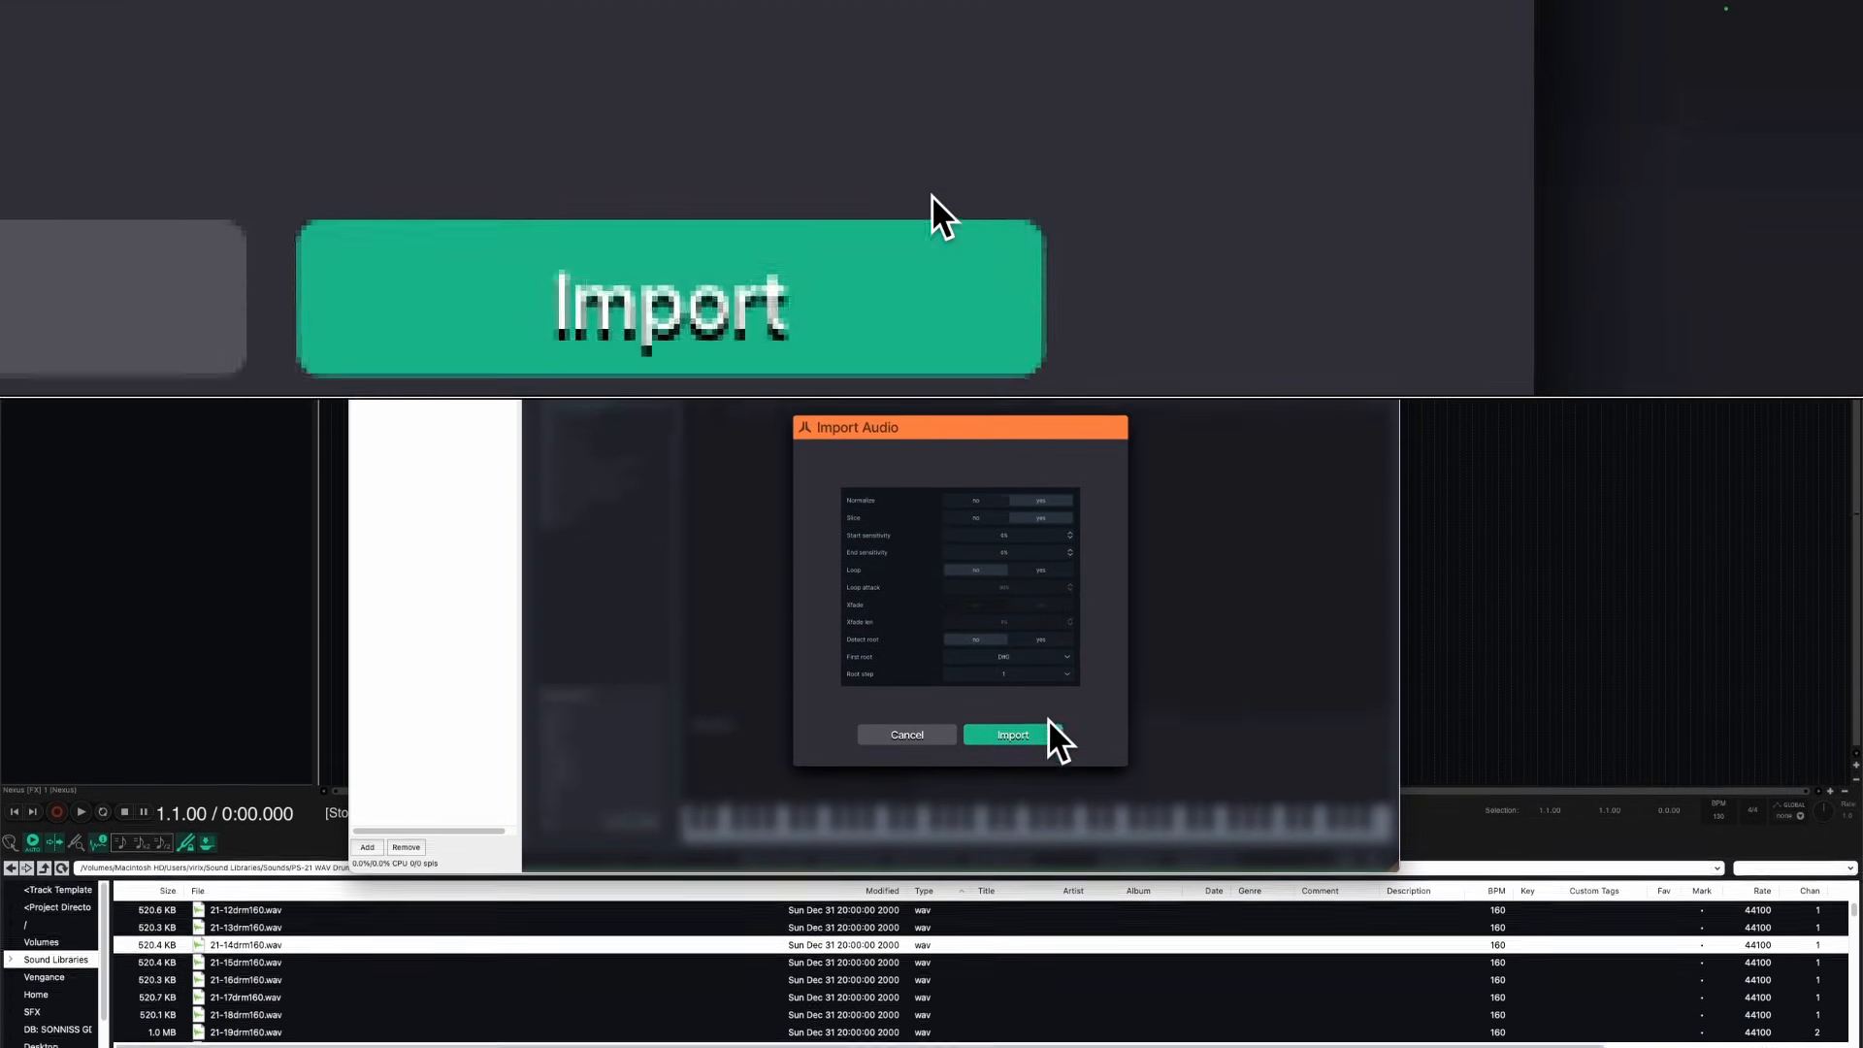
pyautogui.click(1048, 925)
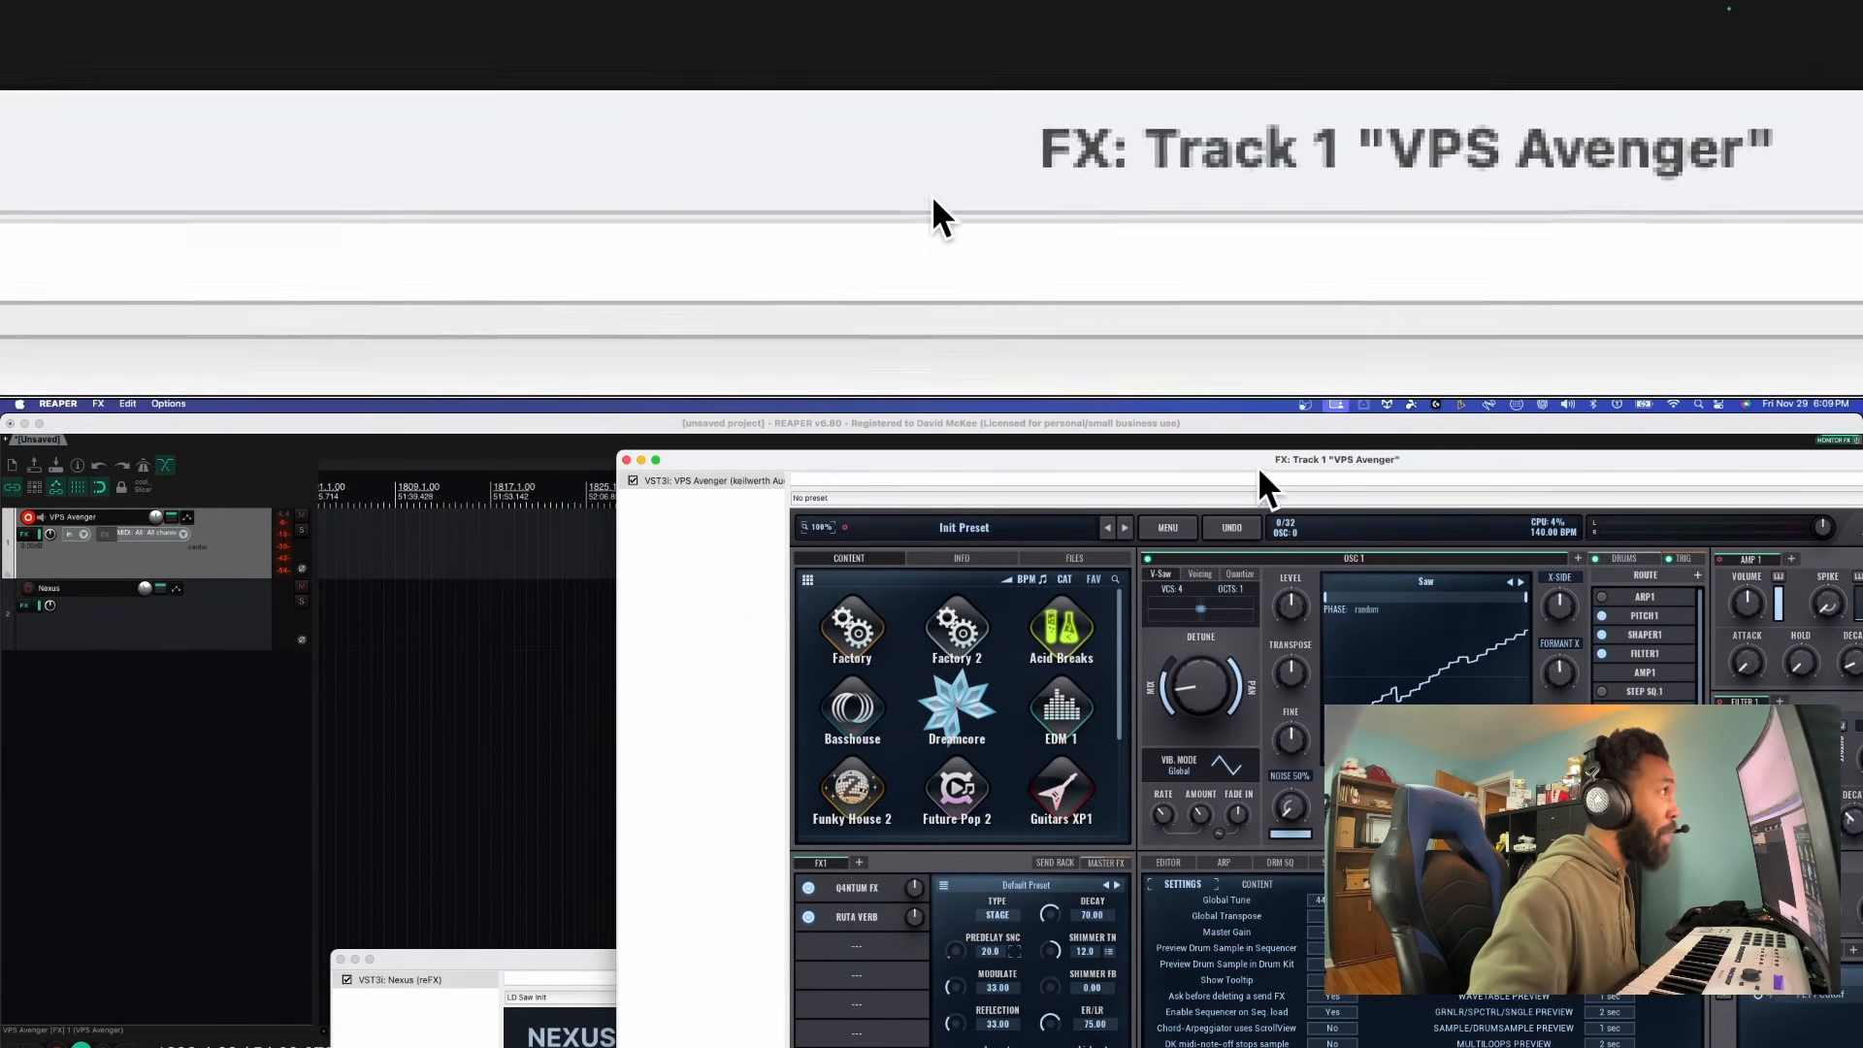
# Assign the mod wheel to oscillator 1's V-Saw vibrato amount in VPS Avenger and adjust its modulation depth
pyautogui.moveTo(1273, 463); pyautogui.dragTo(985, 465)
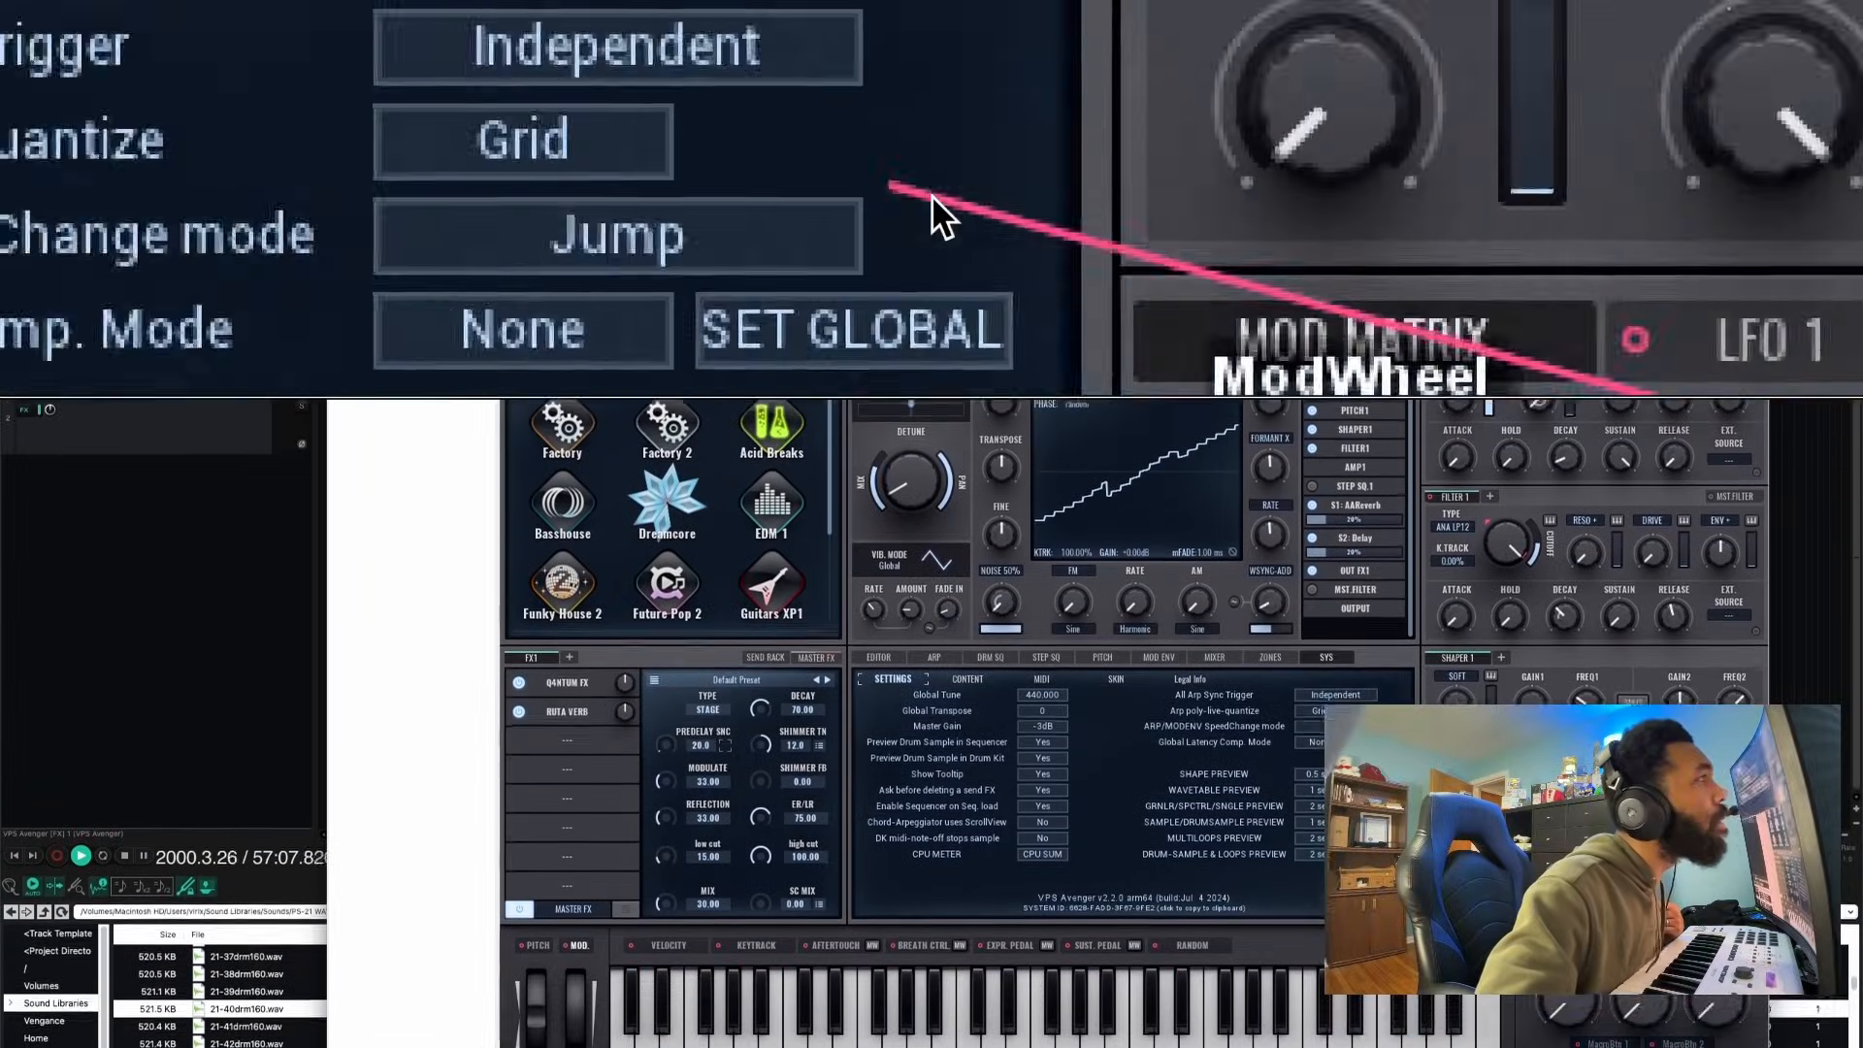
pyautogui.moveTo(1393, 720)
pyautogui.mouseDown()
pyautogui.moveTo(1108, 608)
pyautogui.moveTo(910, 609)
pyautogui.mouseUp()
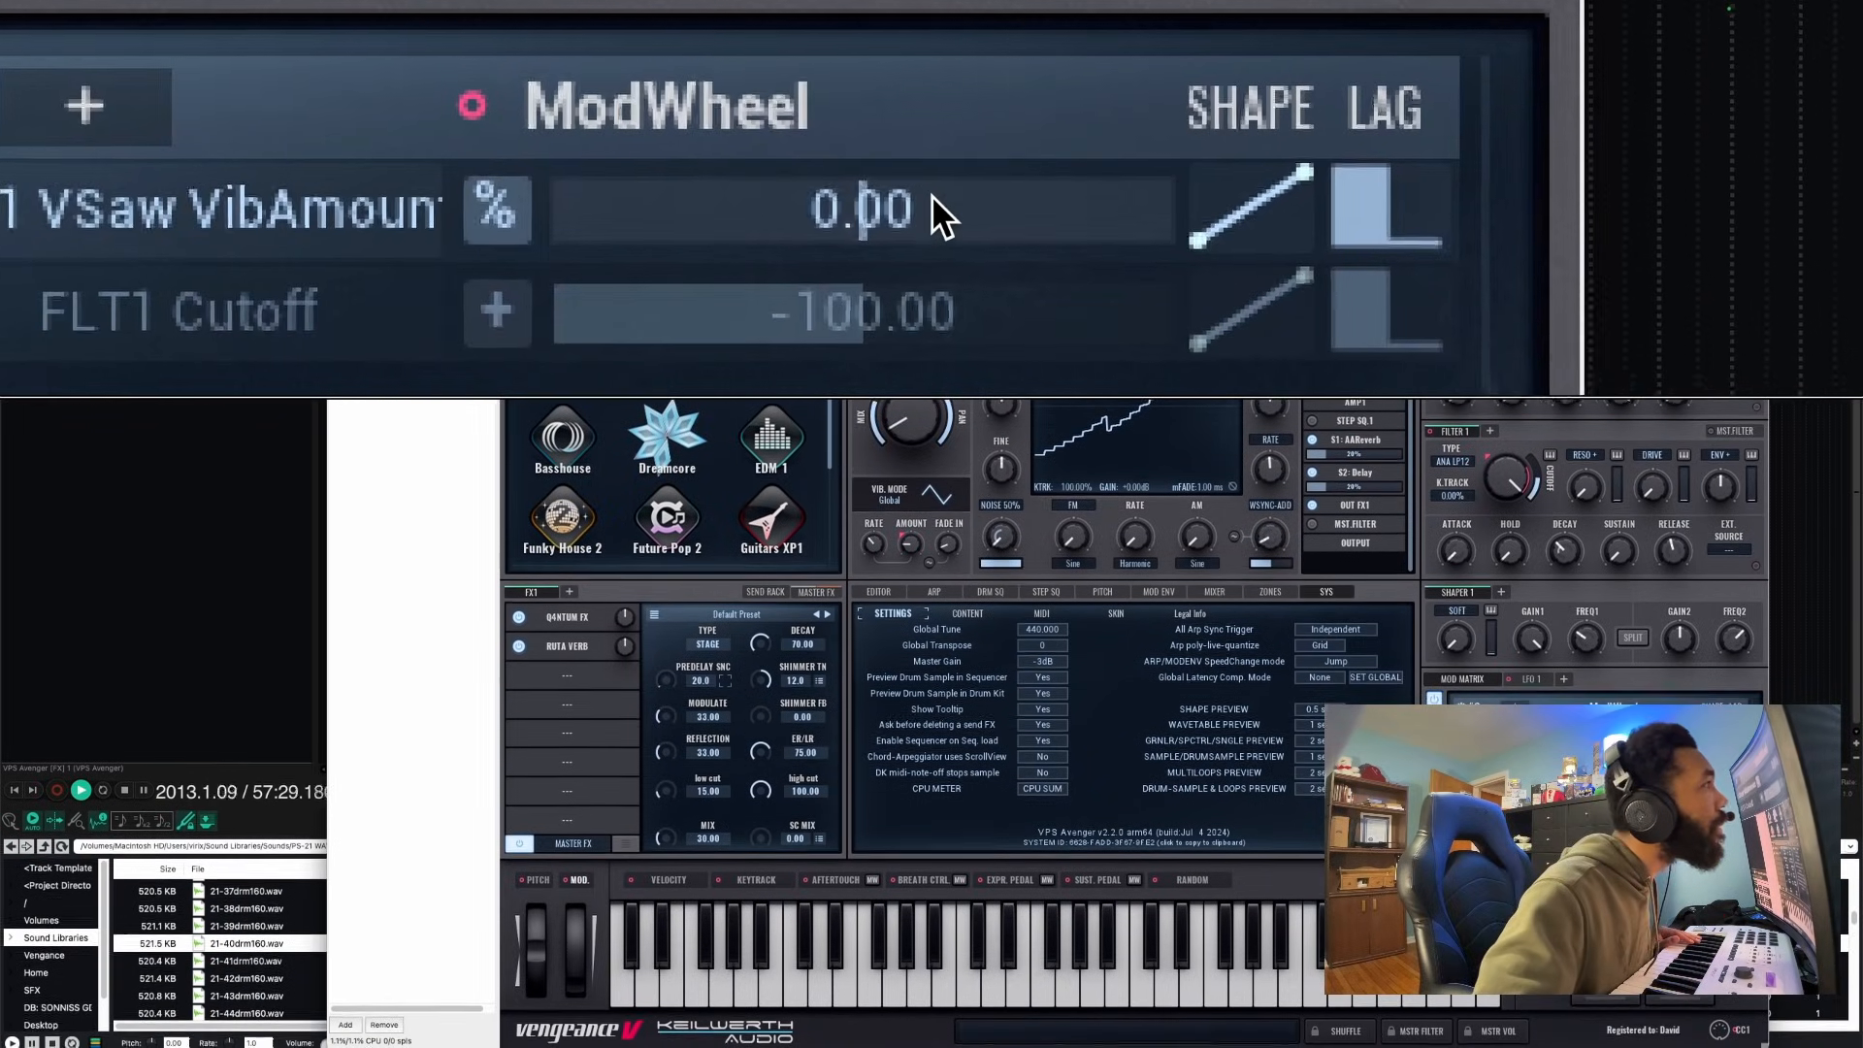
pyautogui.moveTo(931, 195); pyautogui.dragTo(941, 218)
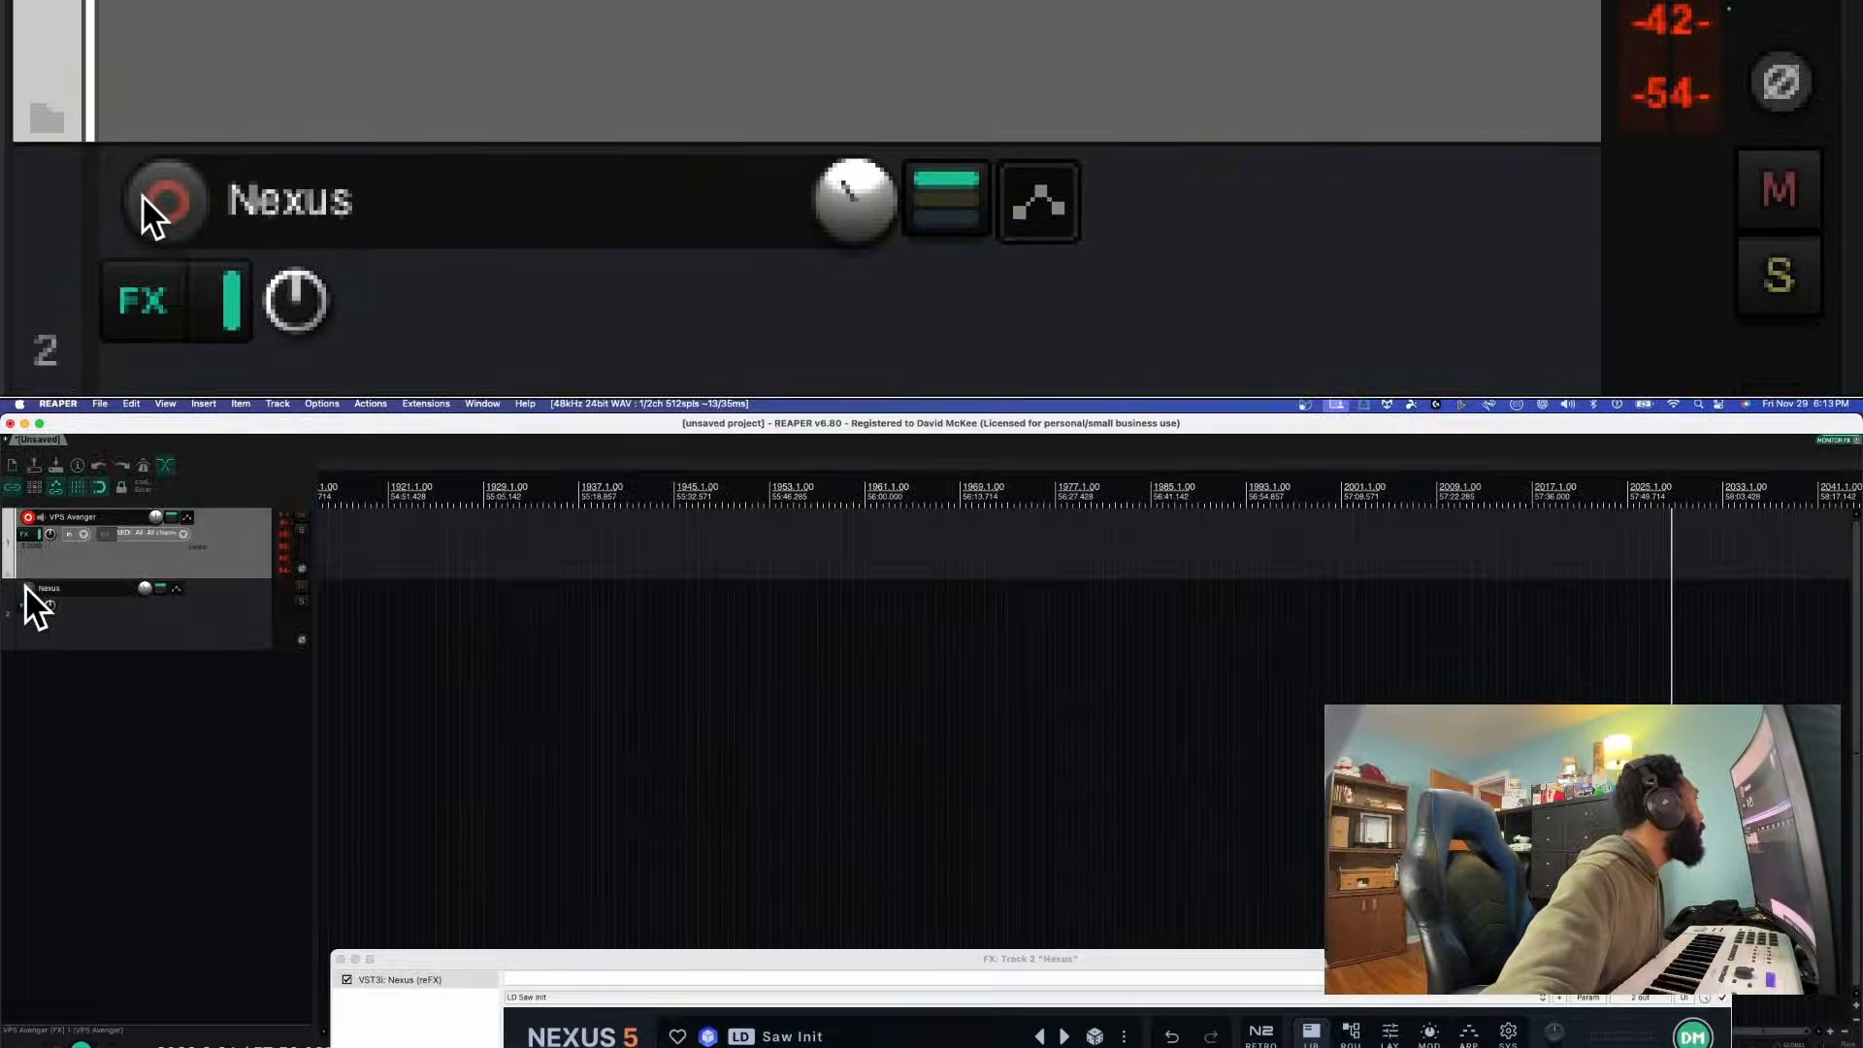
# Arm the Nexus track instead of the VPS Avenger track and reset the Nexus preset to saw init
pyautogui.click(26, 586)
pyautogui.click(26, 520)
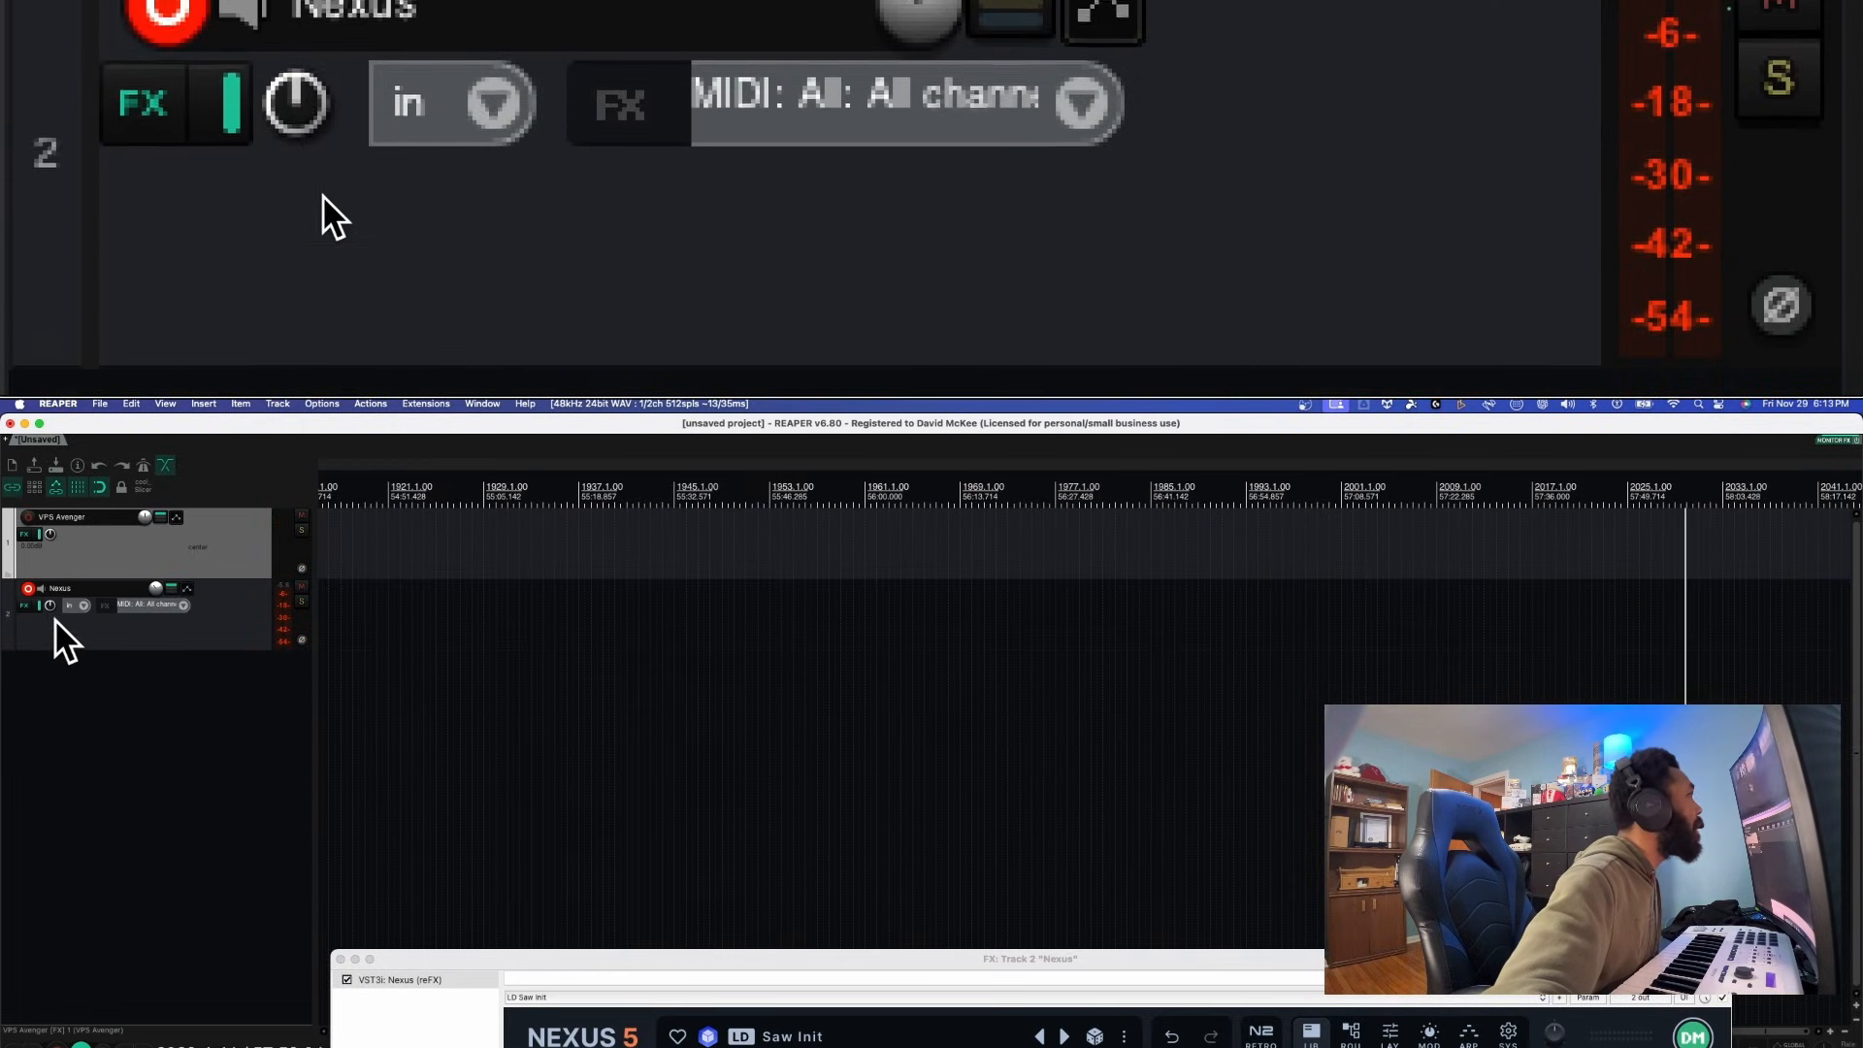
pyautogui.click(26, 605)
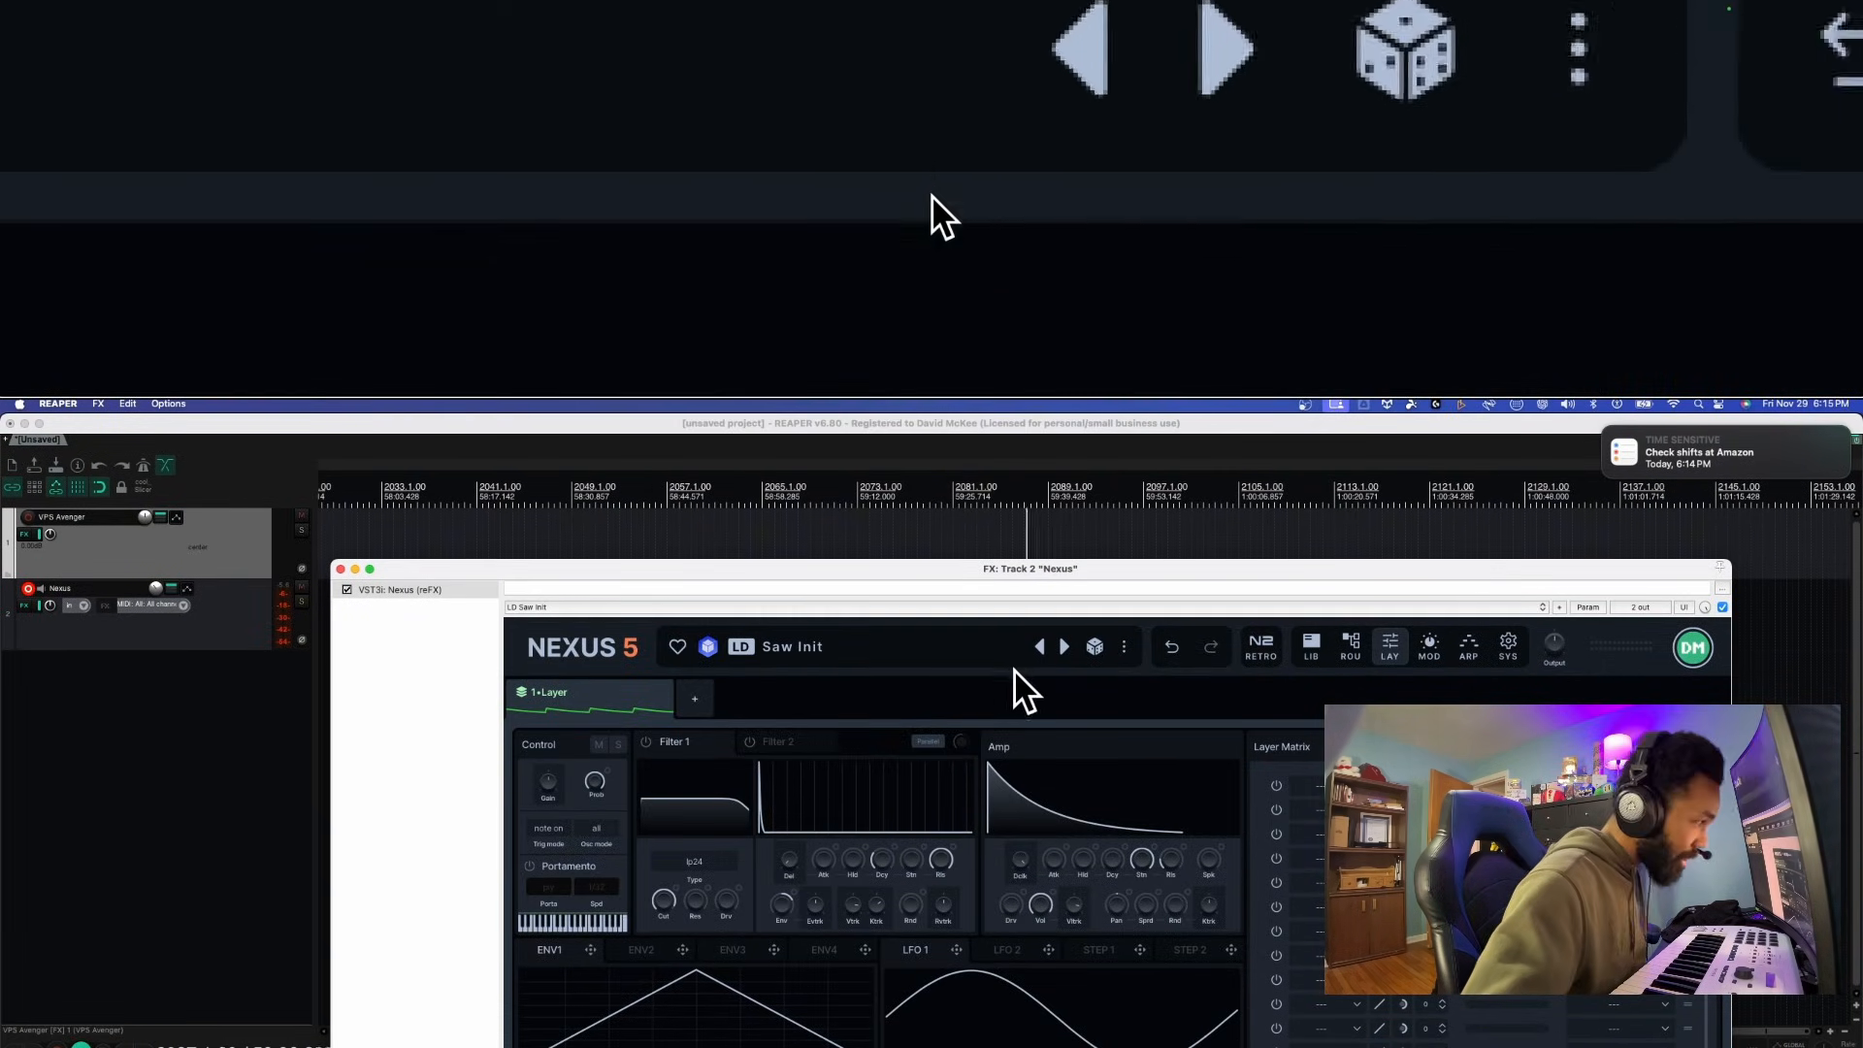
pyautogui.click(1123, 645)
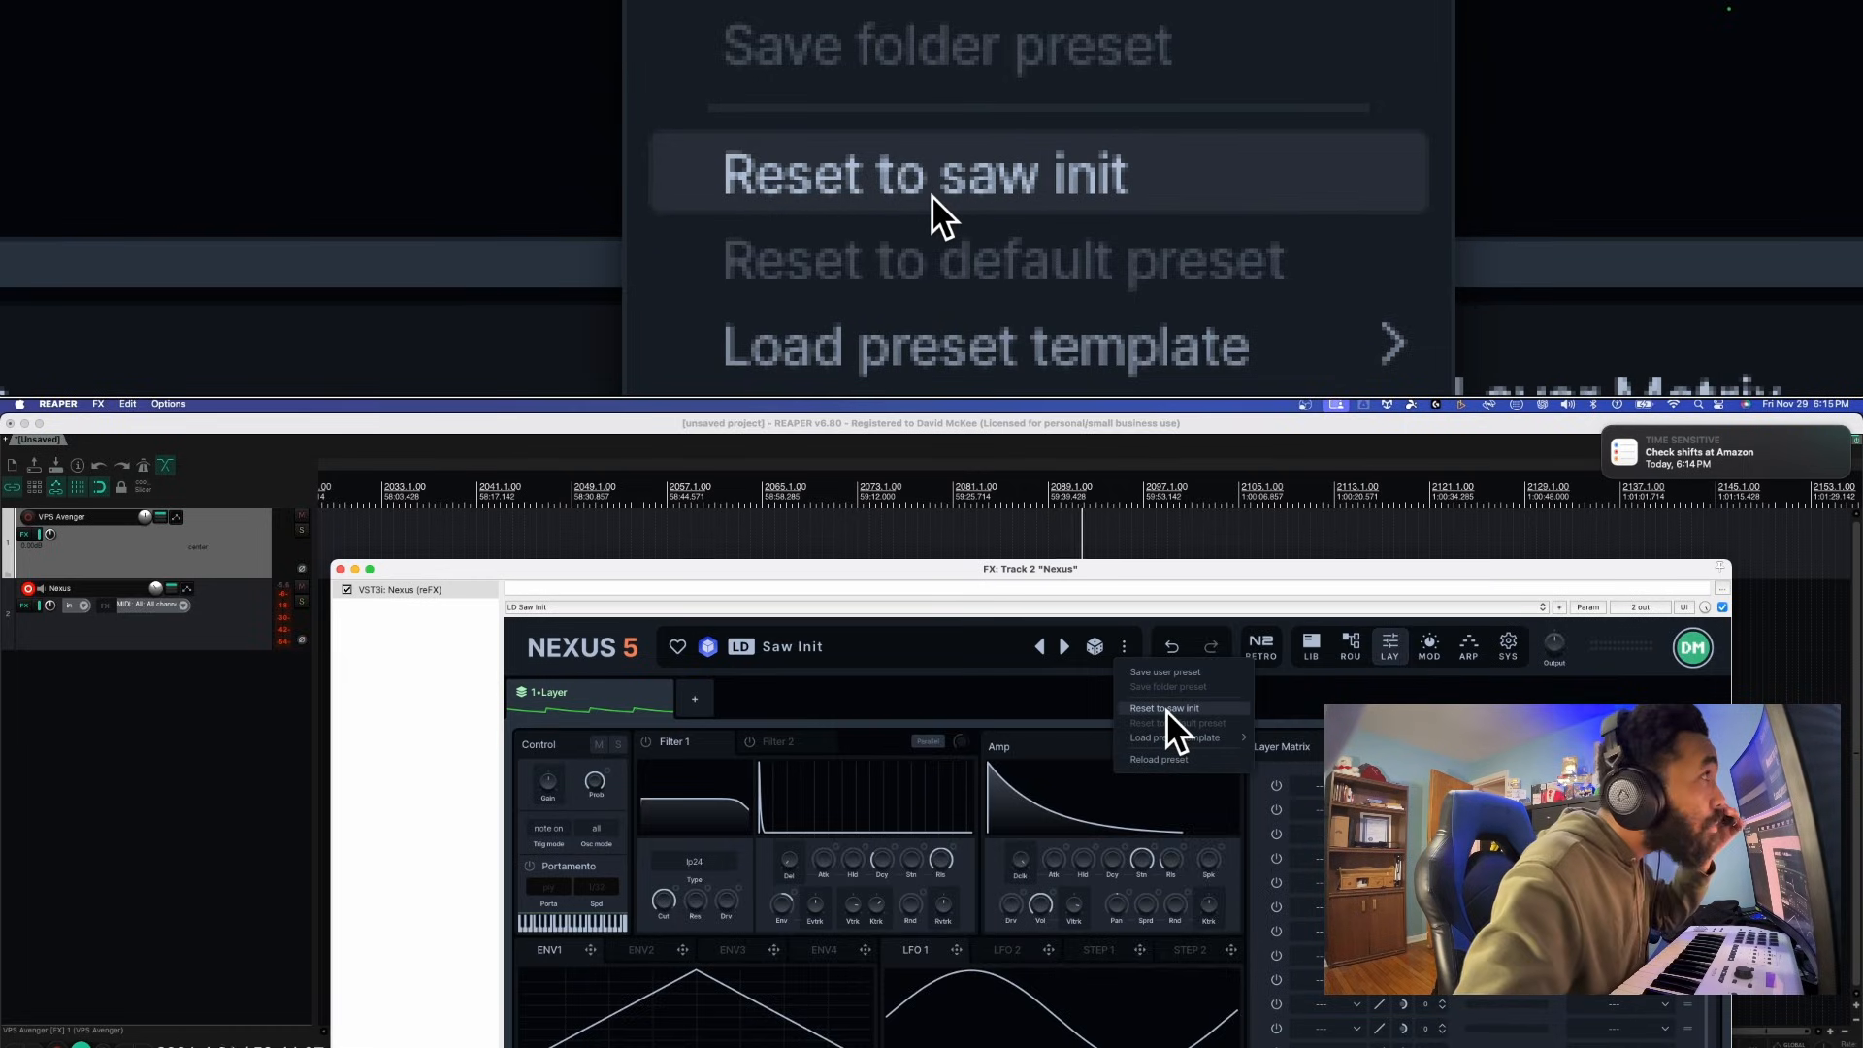
pyautogui.click(1166, 708)
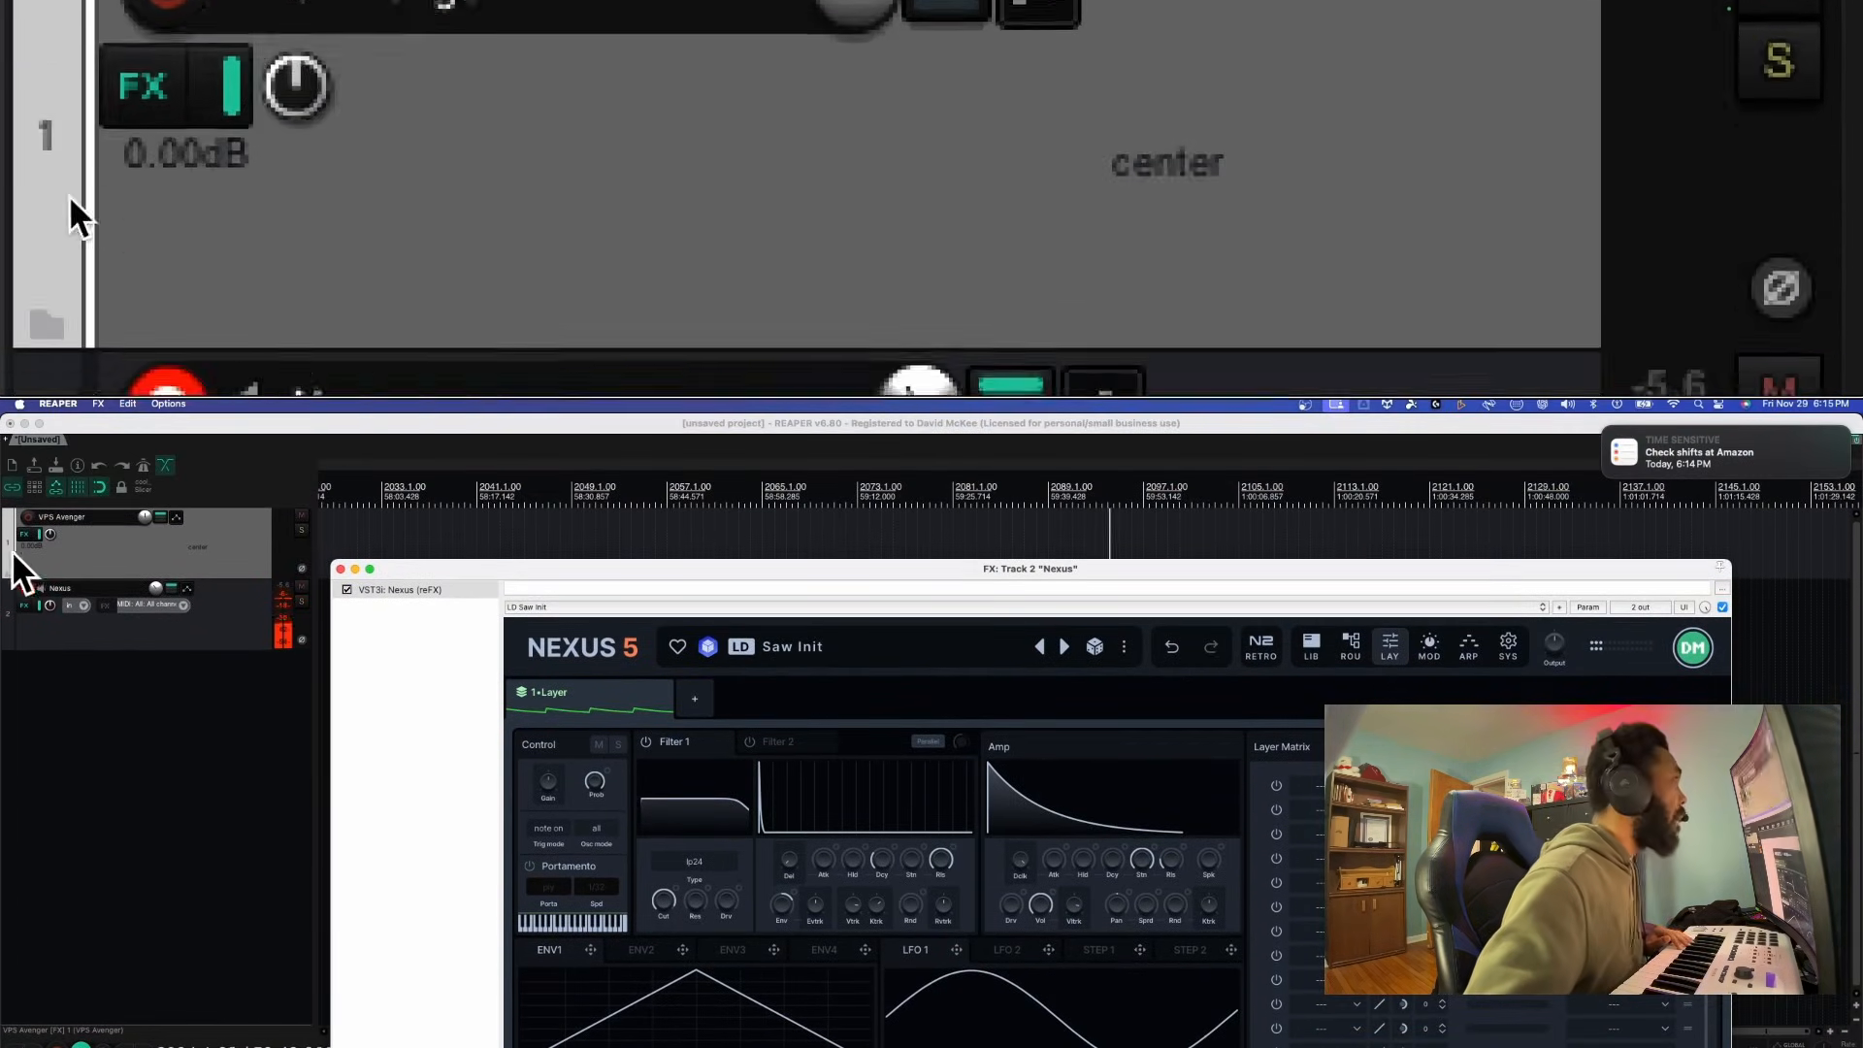
# Disarm the Nexus track, arm the VPS Avenger track and open its plugin window
pyautogui.click(29, 587)
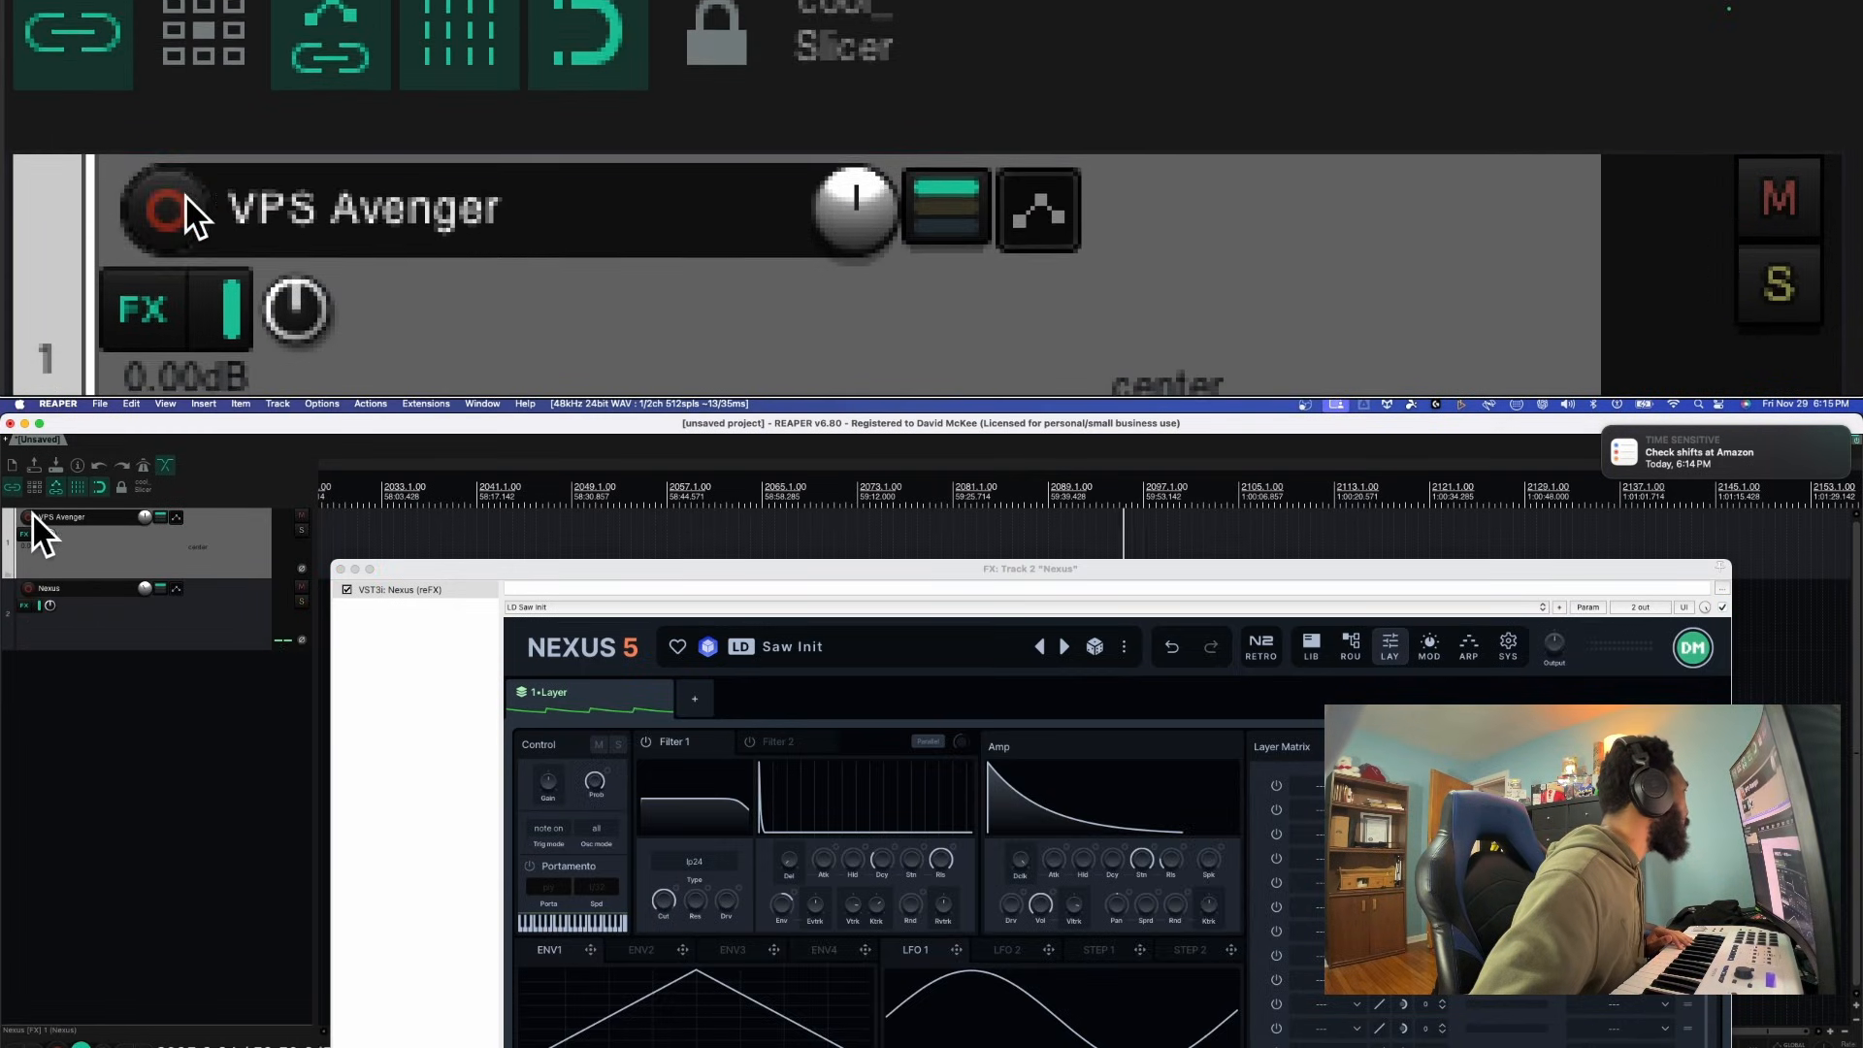
pyautogui.click(30, 515)
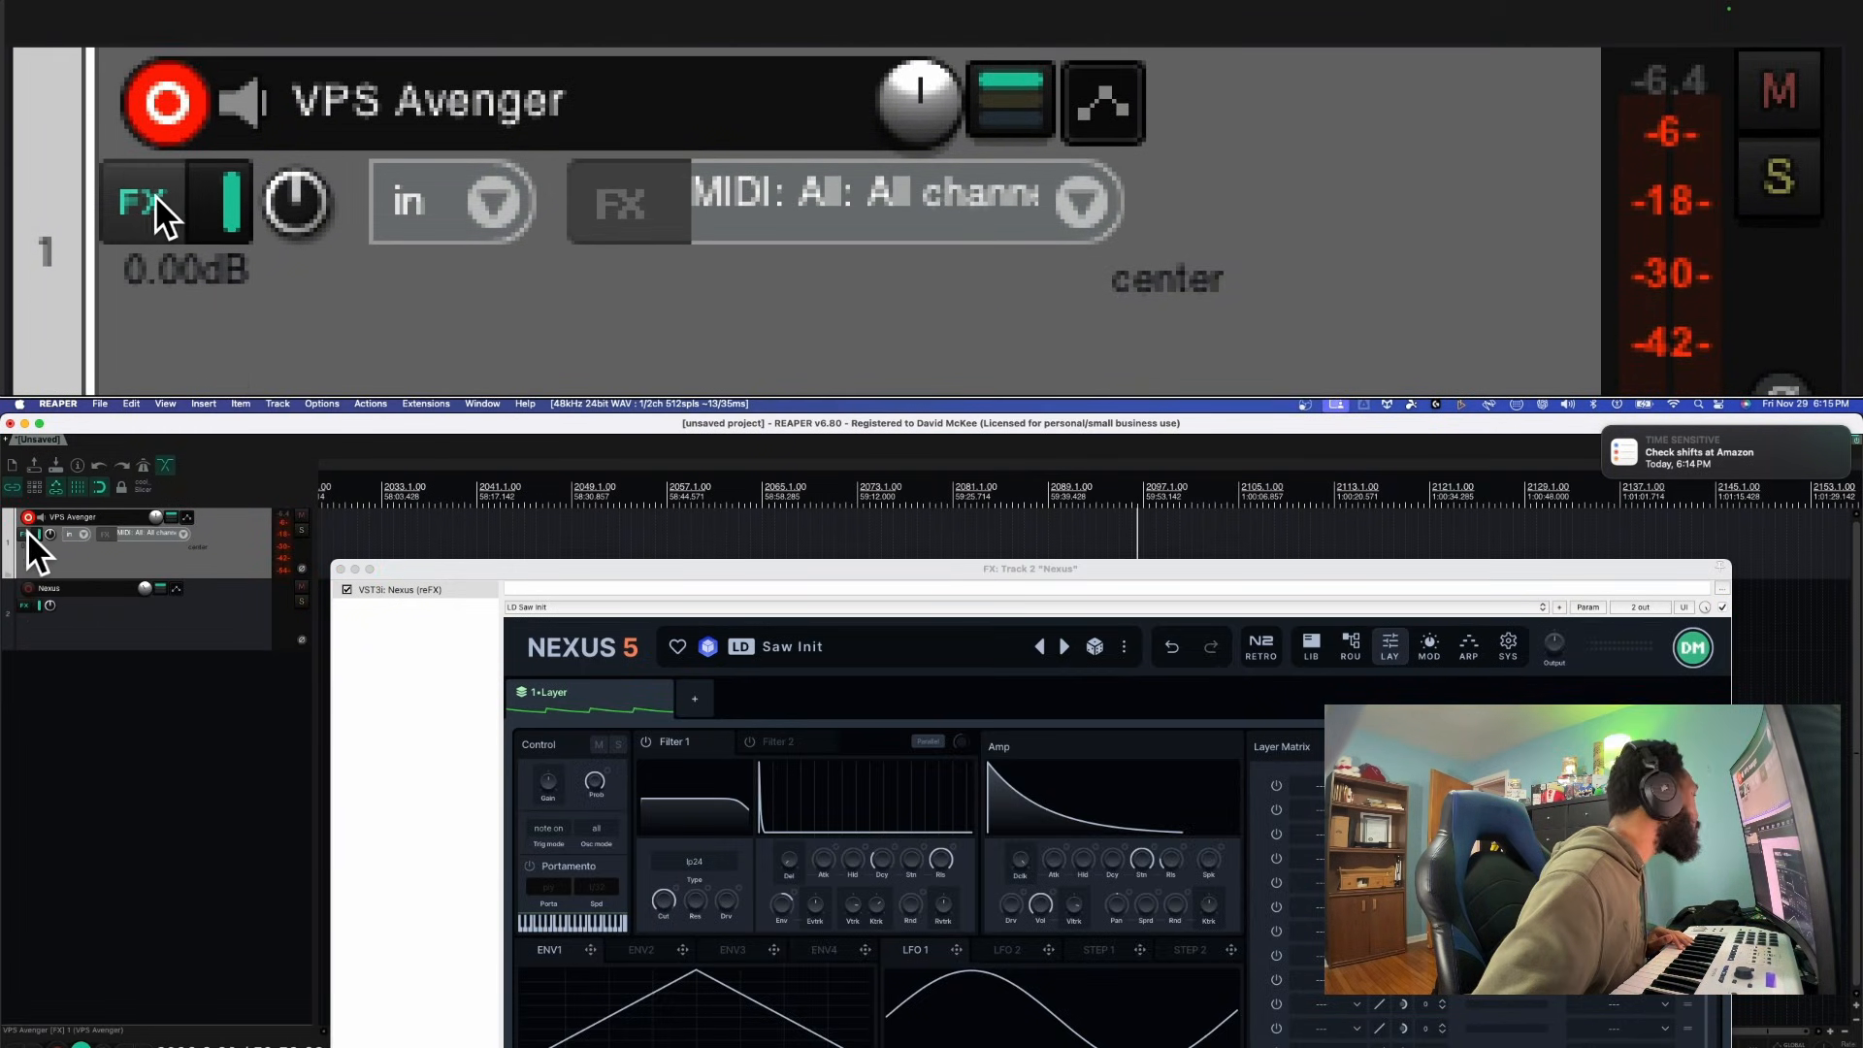
pyautogui.click(27, 533)
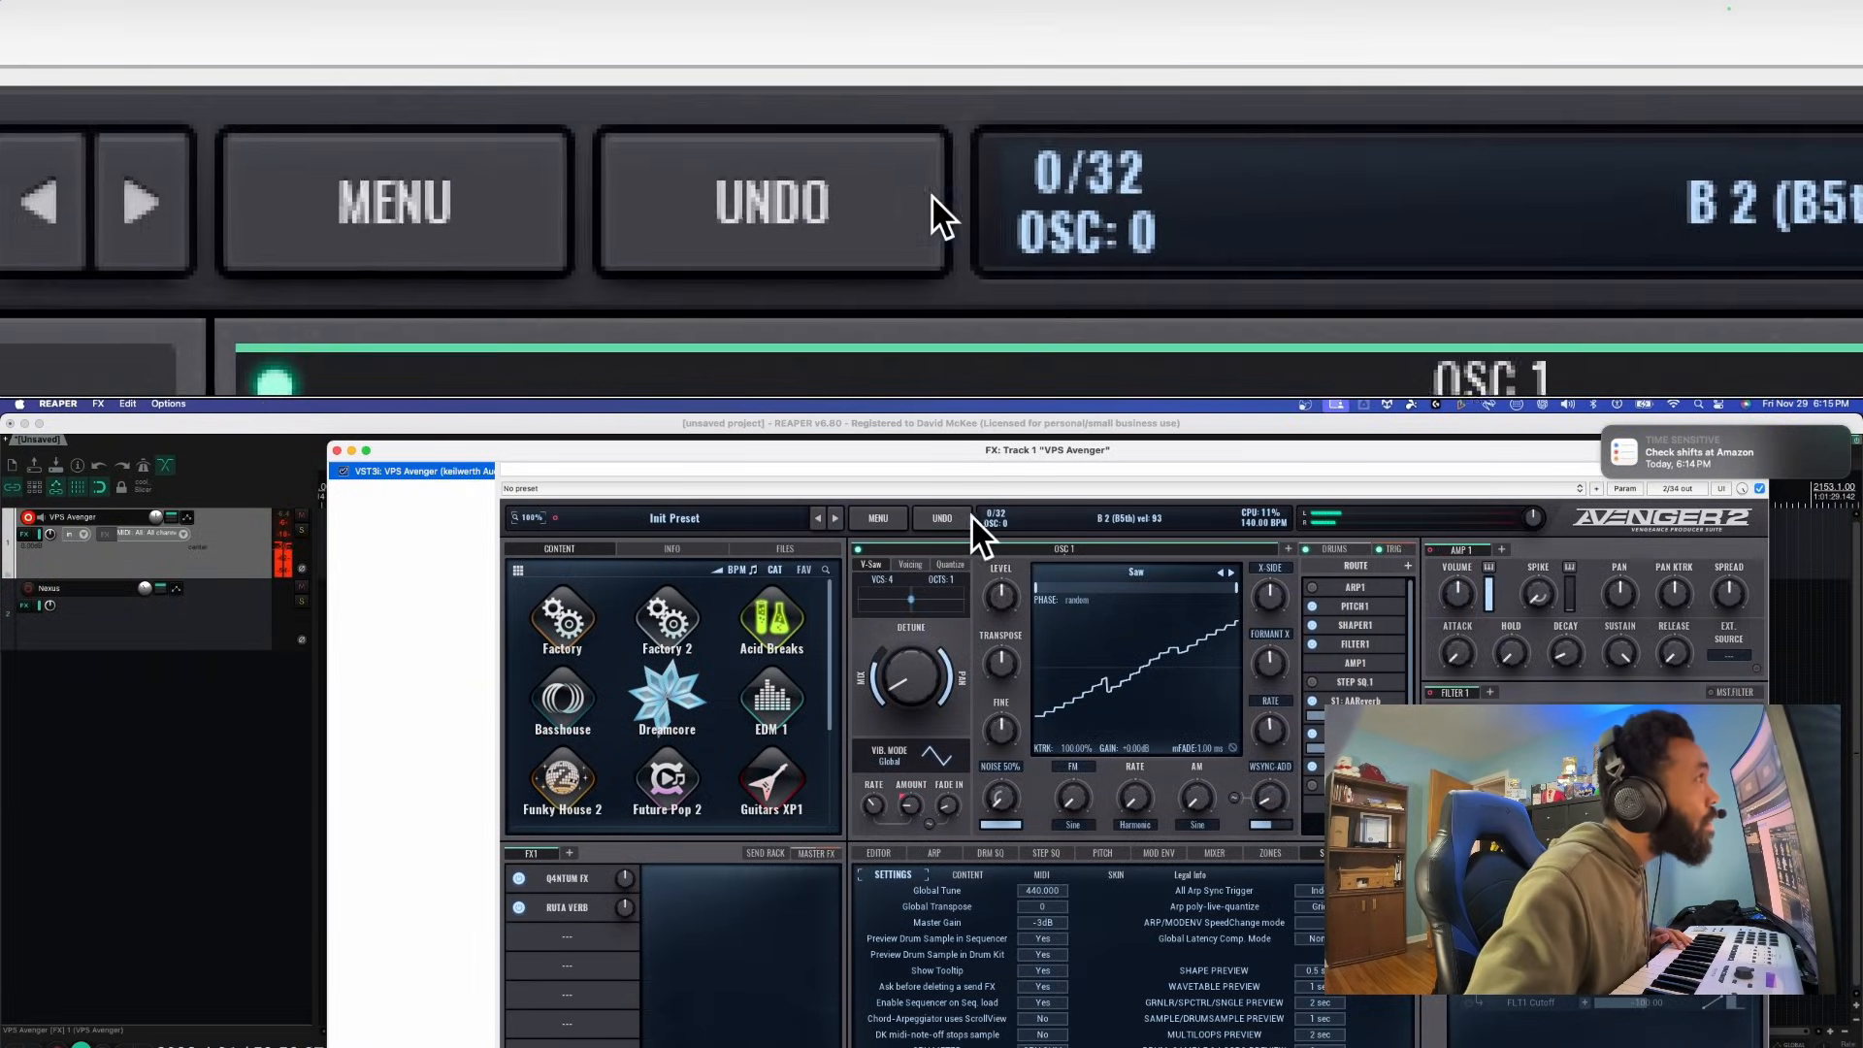
# Initialize all settings of the VPS Avenger preset and switch off oscillator 1's AAReverb send
pyautogui.click(940, 518)
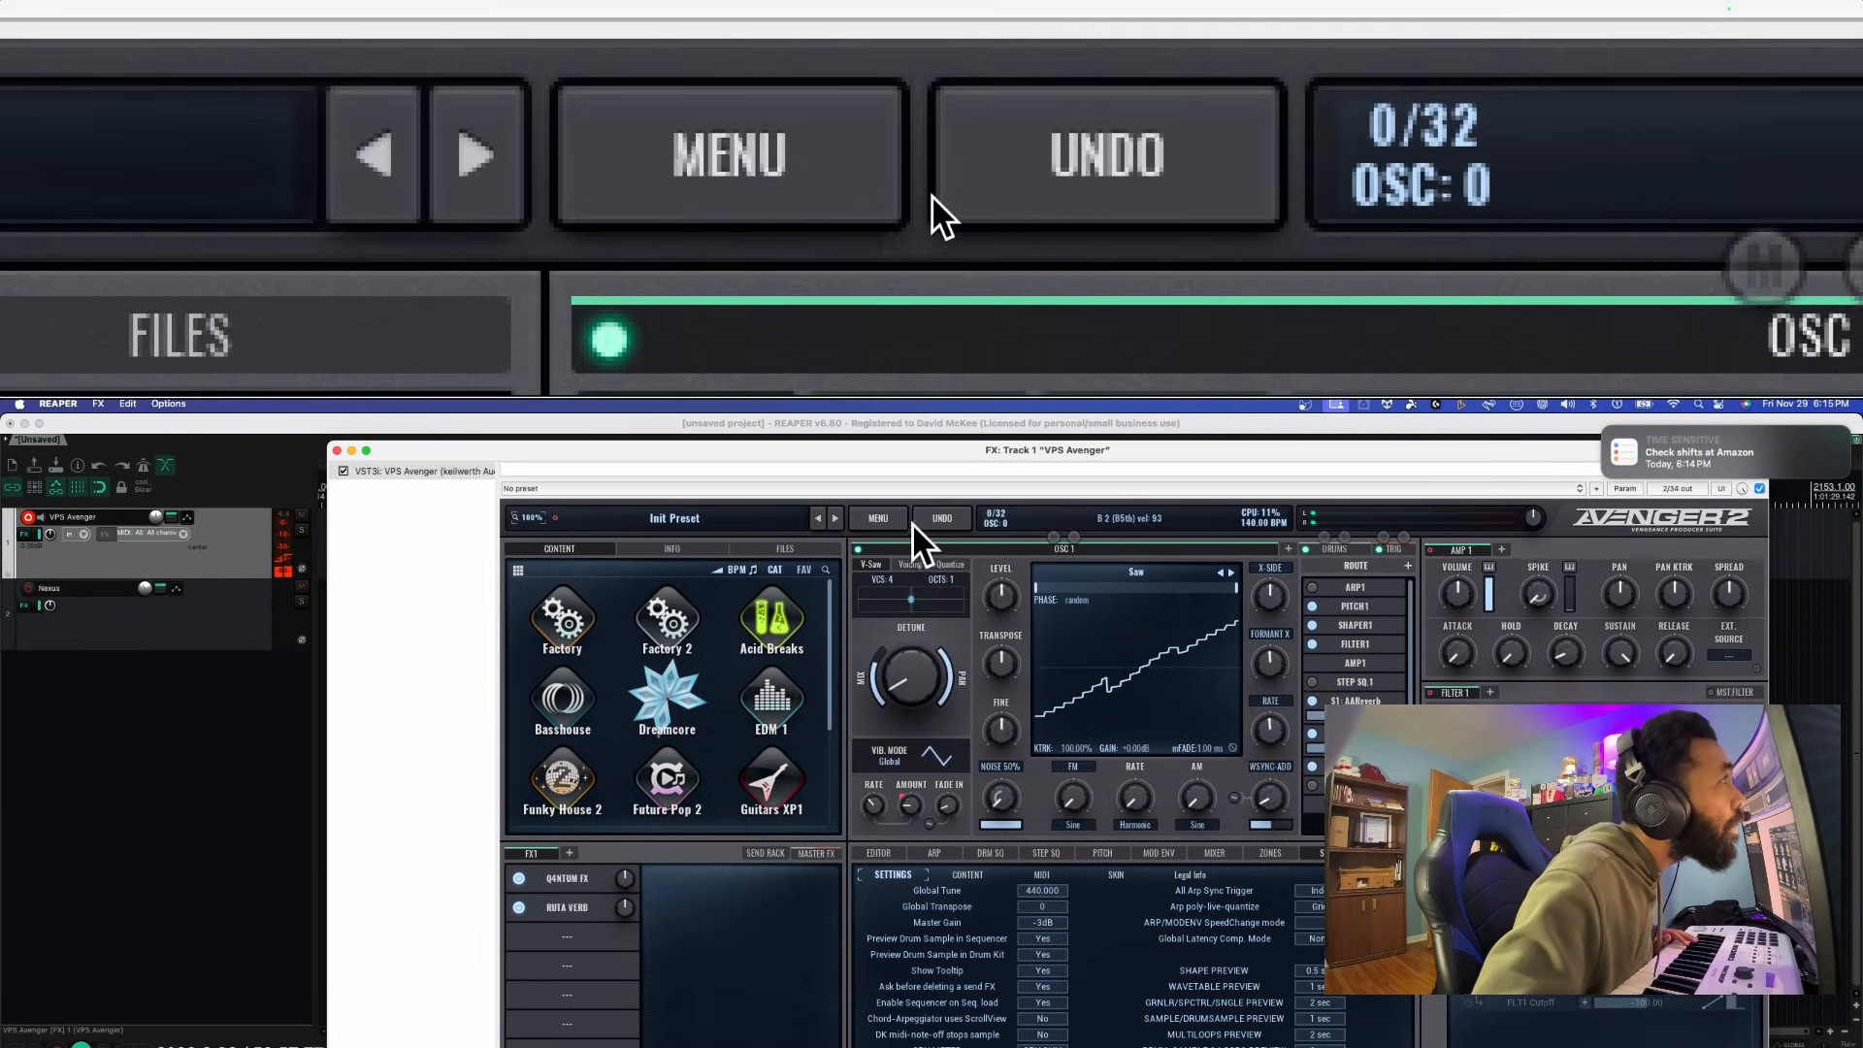
pyautogui.click(888, 516)
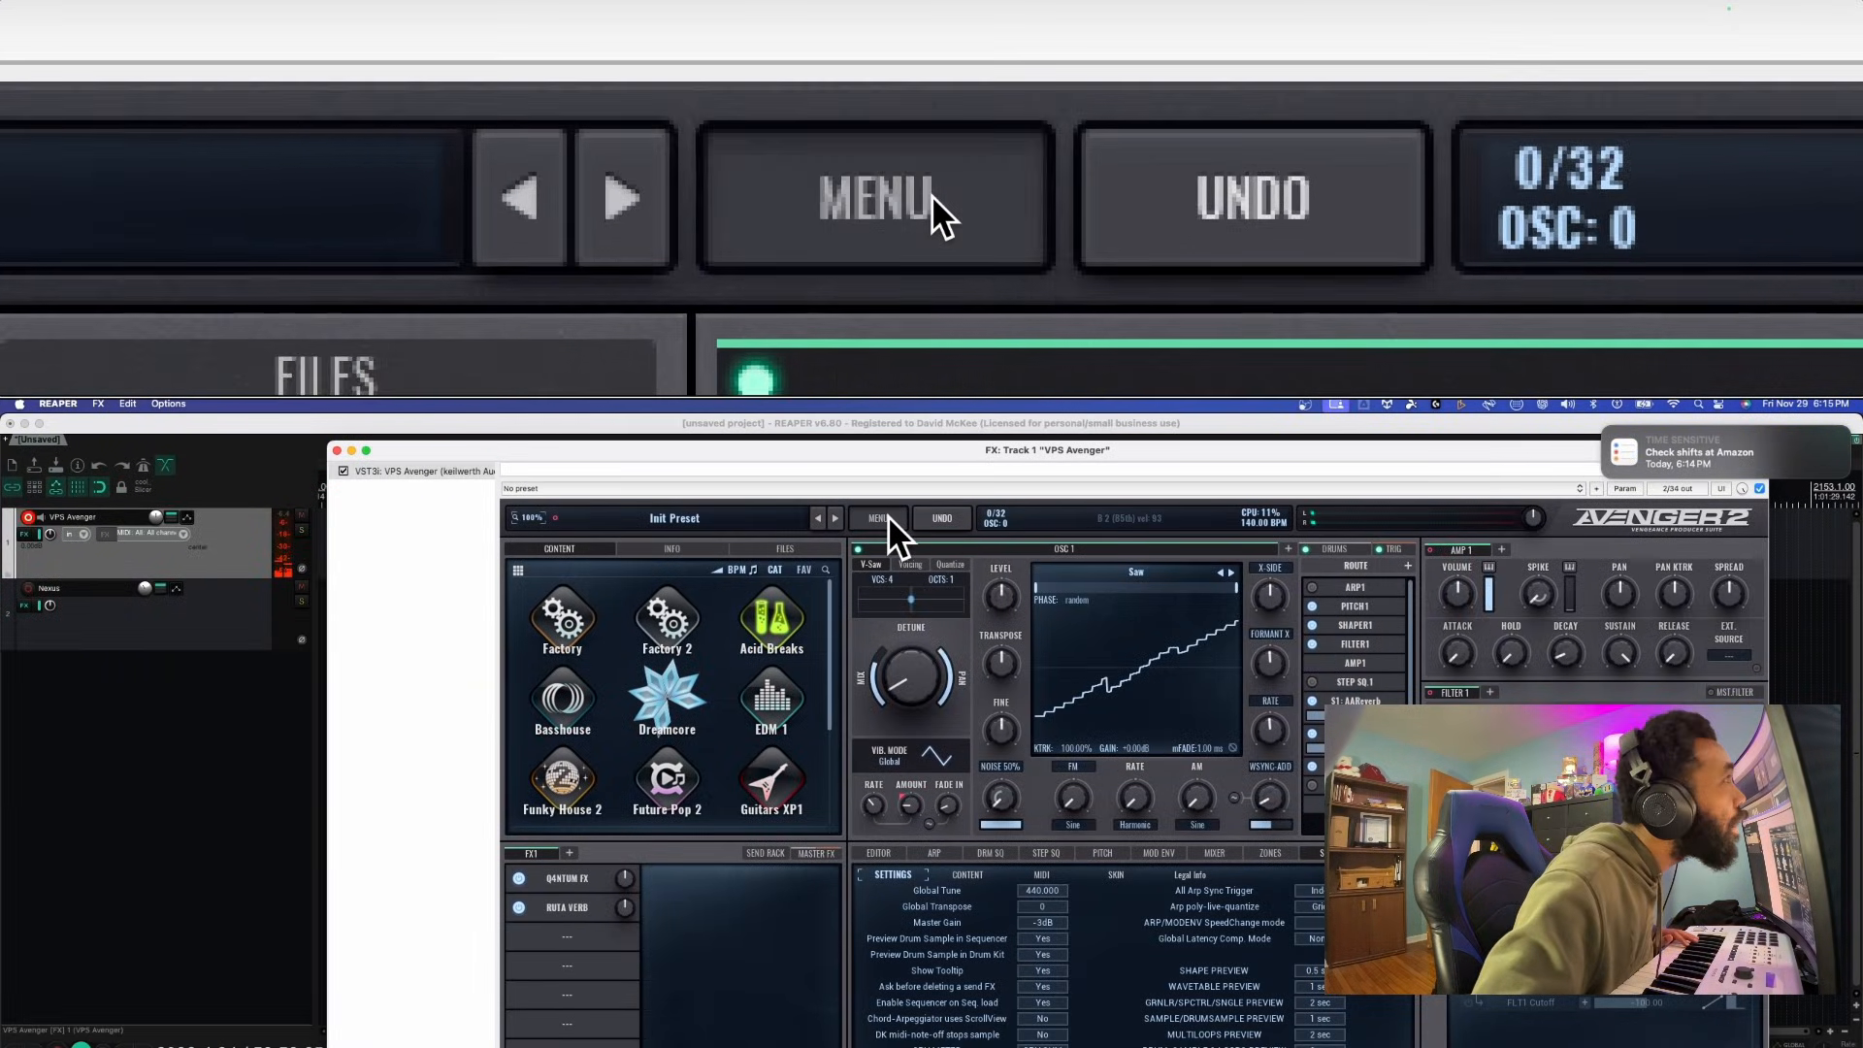
pyautogui.click(894, 586)
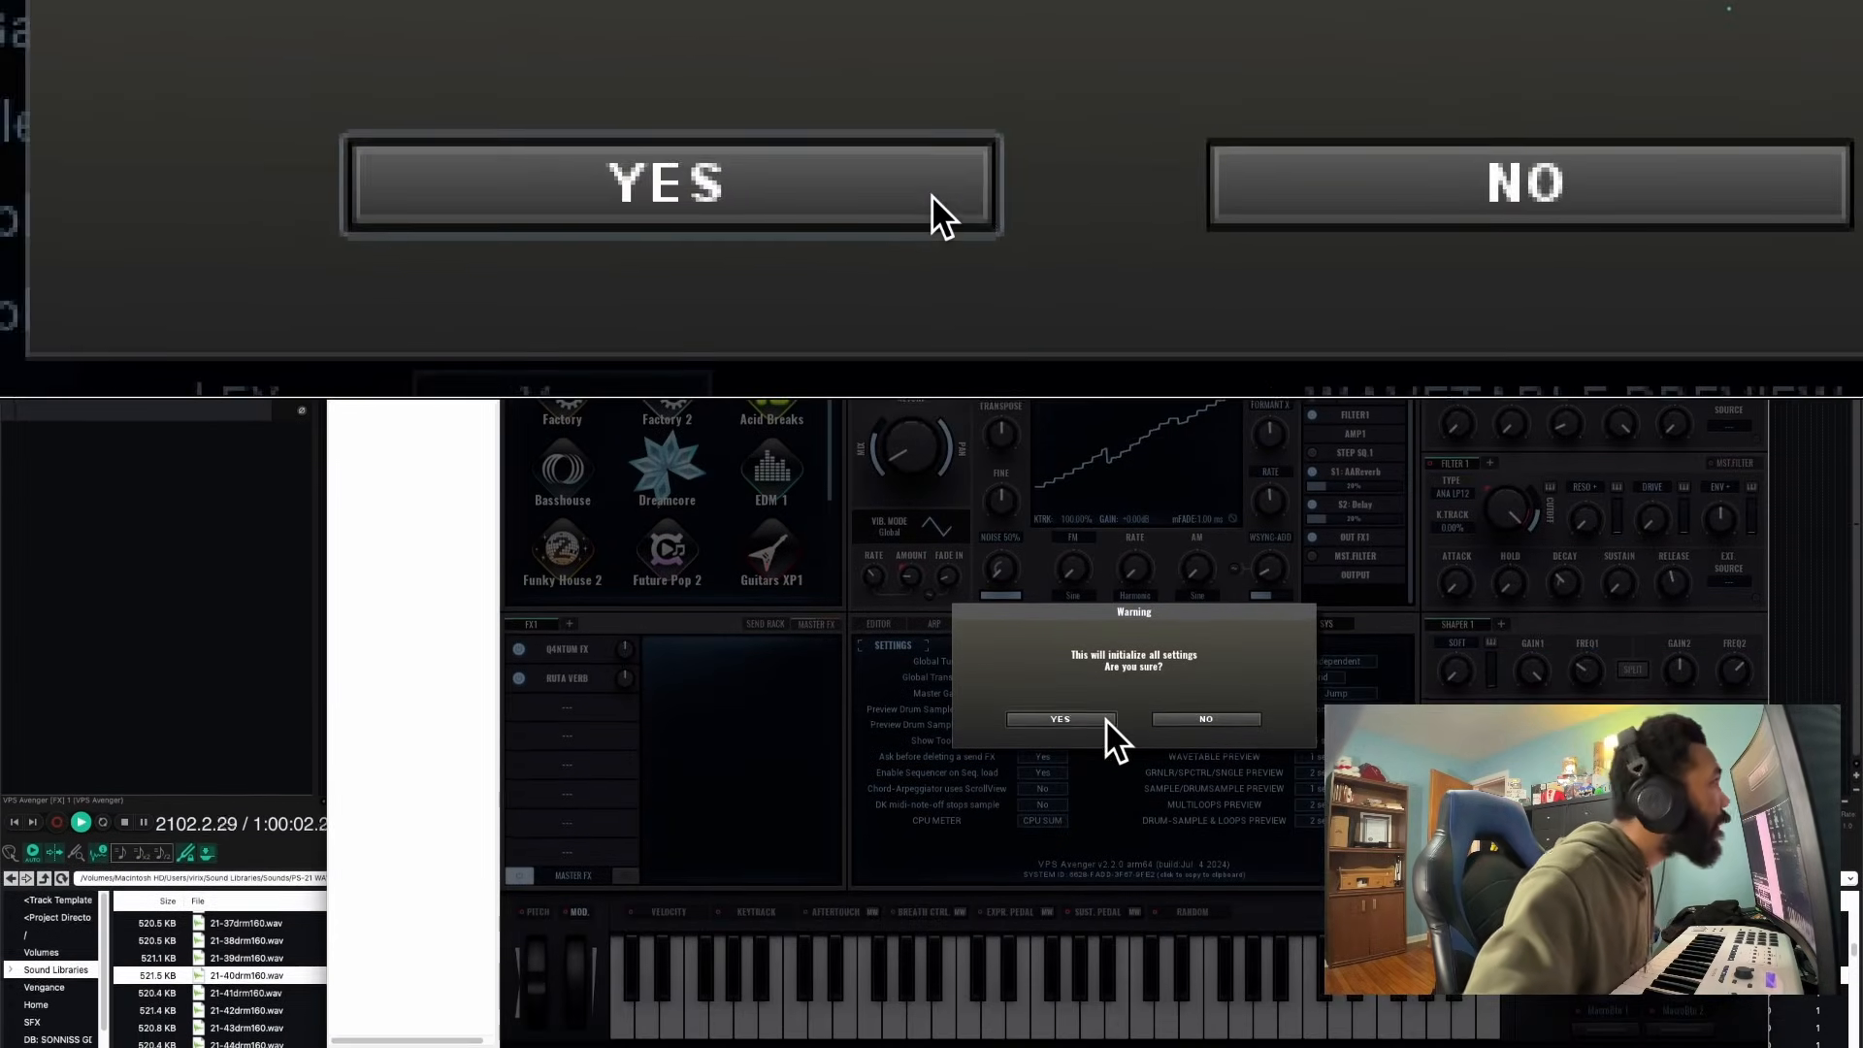
pyautogui.click(1104, 719)
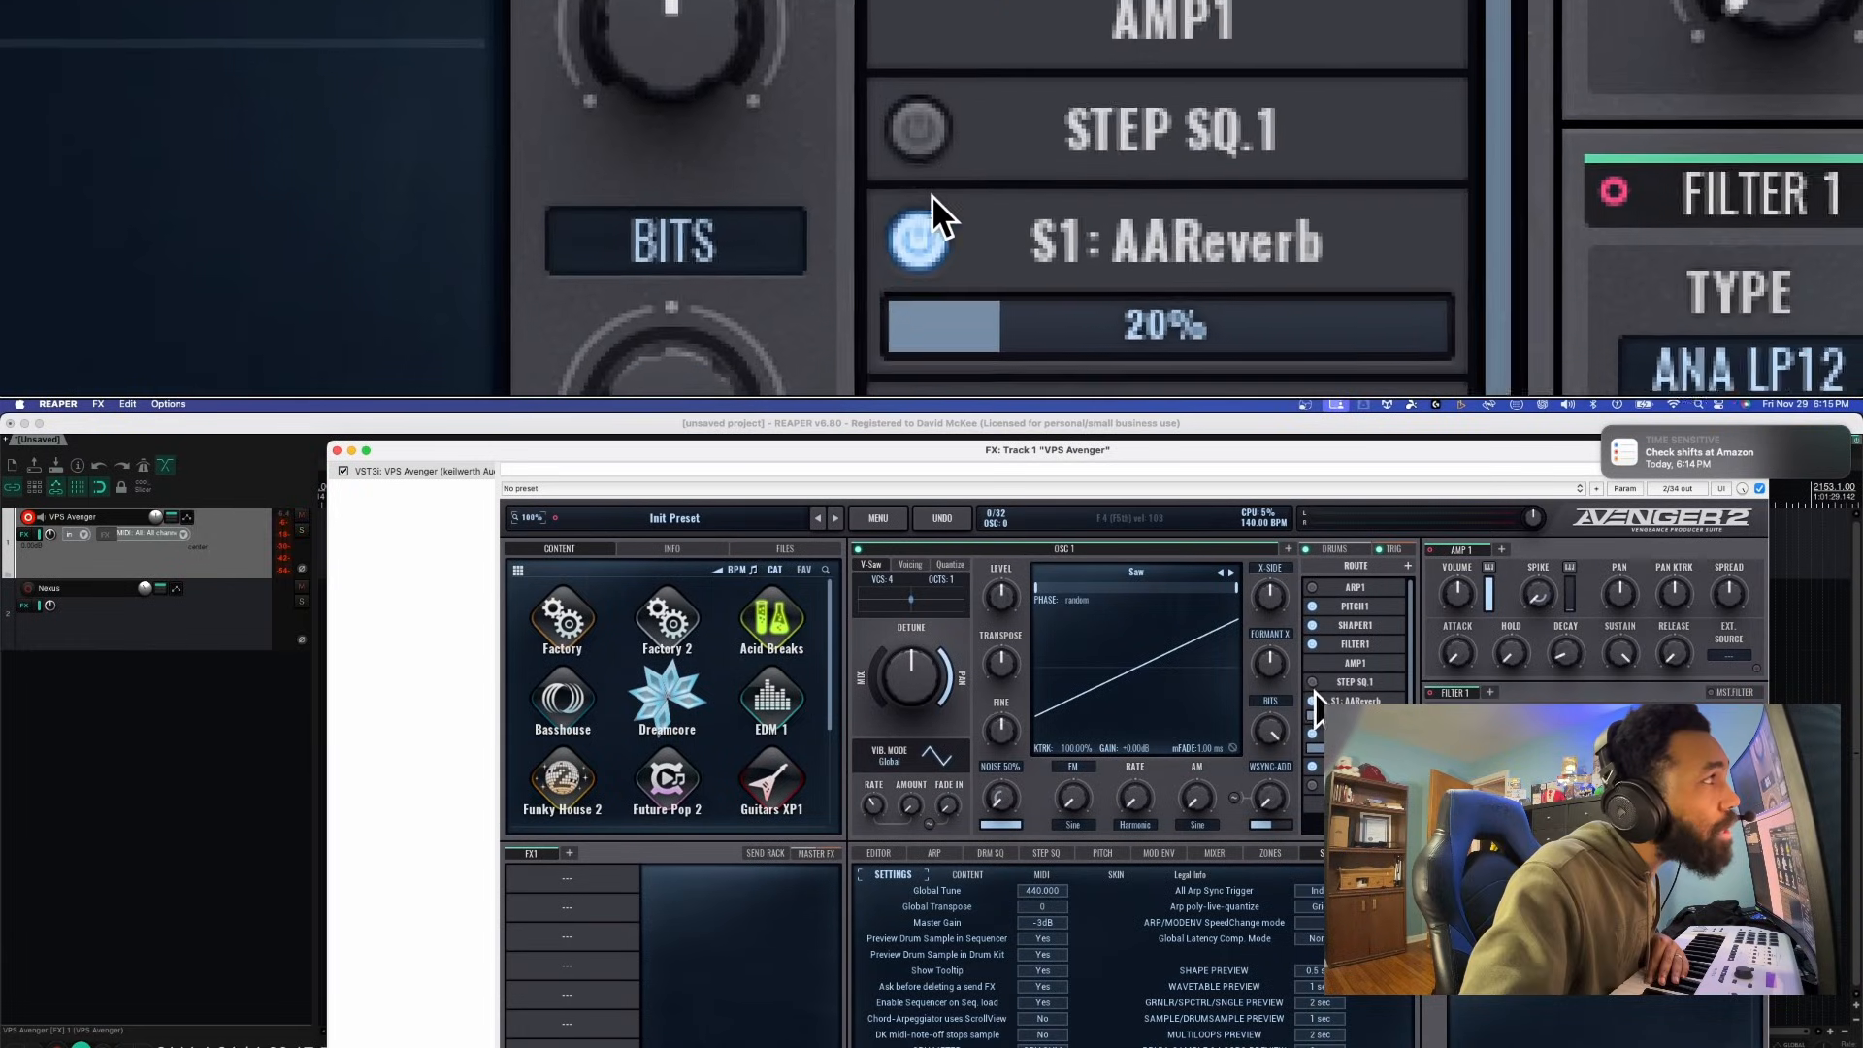
pyautogui.click(1312, 701)
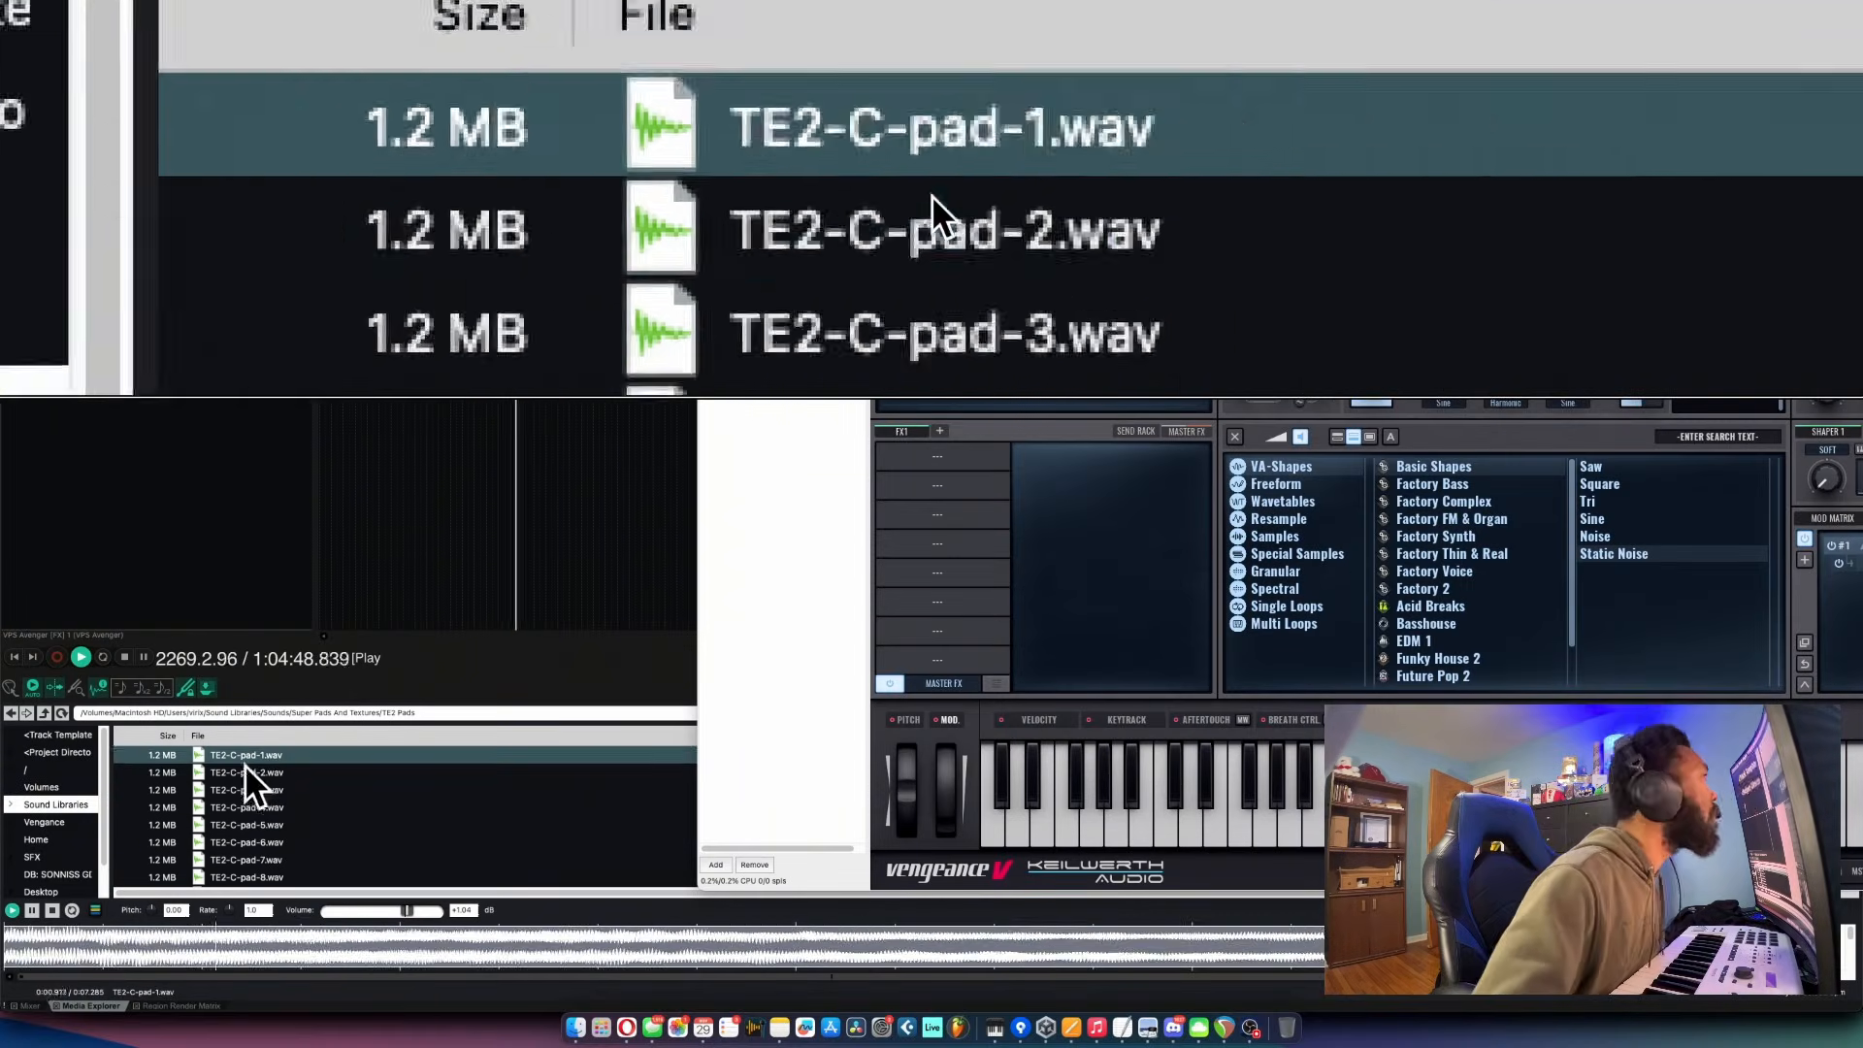
# Load TE2-C-pad-2.wav from the Media Explorer into oscillator 1 and raise the oscillator level to 200%
pyautogui.moveTo(291, 788); pyautogui.dragTo(1522, 684)
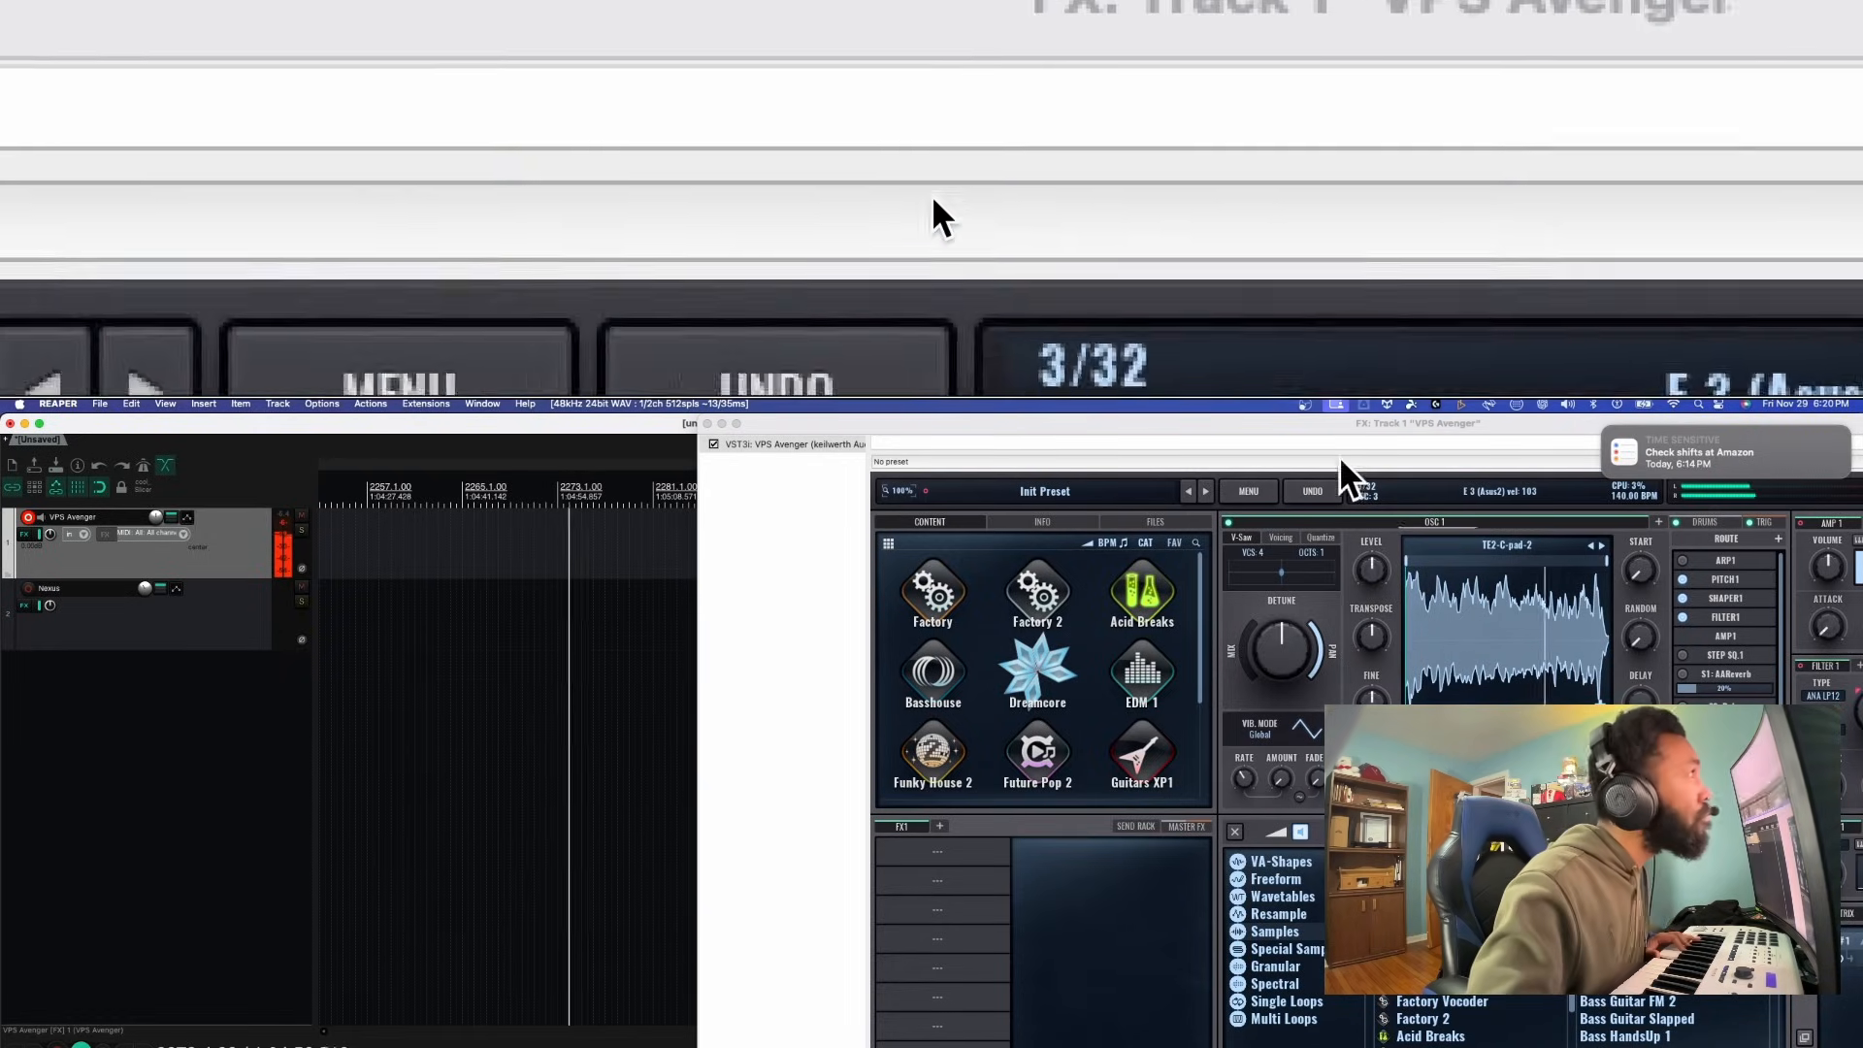
pyautogui.click(1347, 422)
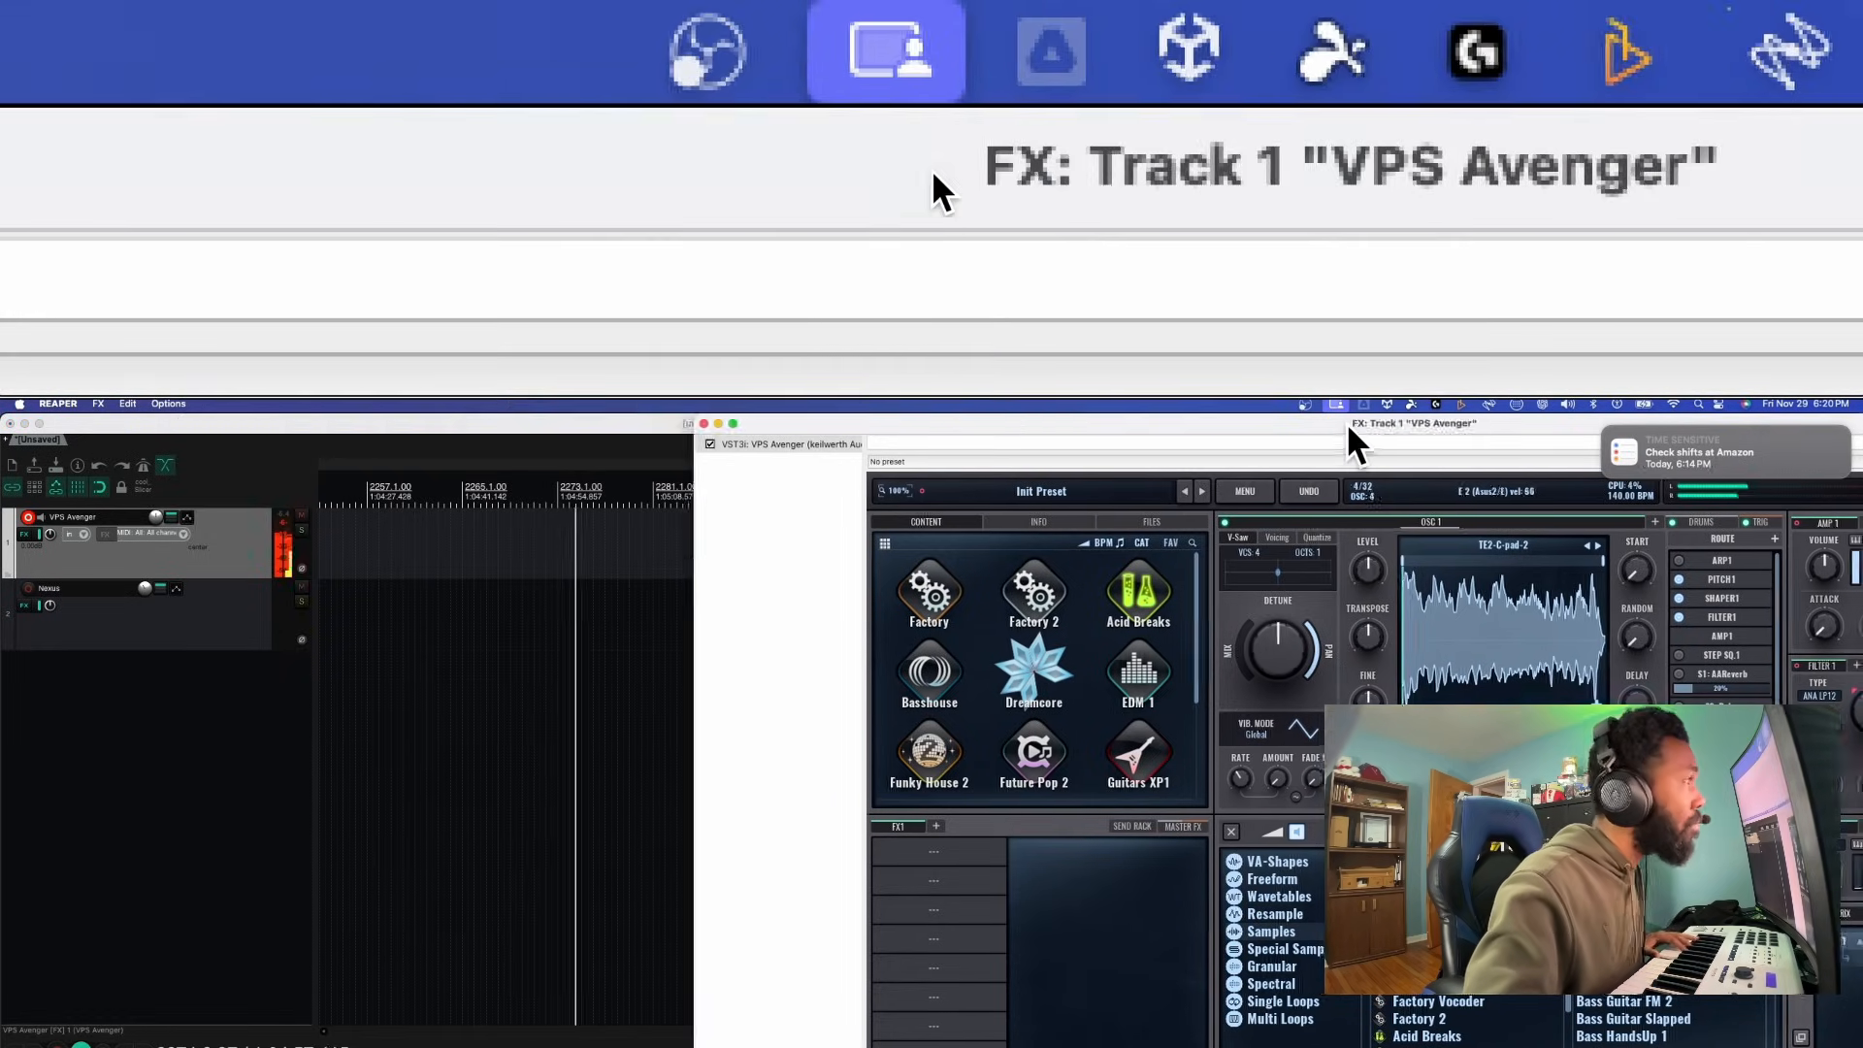
pyautogui.moveTo(1347, 422); pyautogui.dragTo(815, 420)
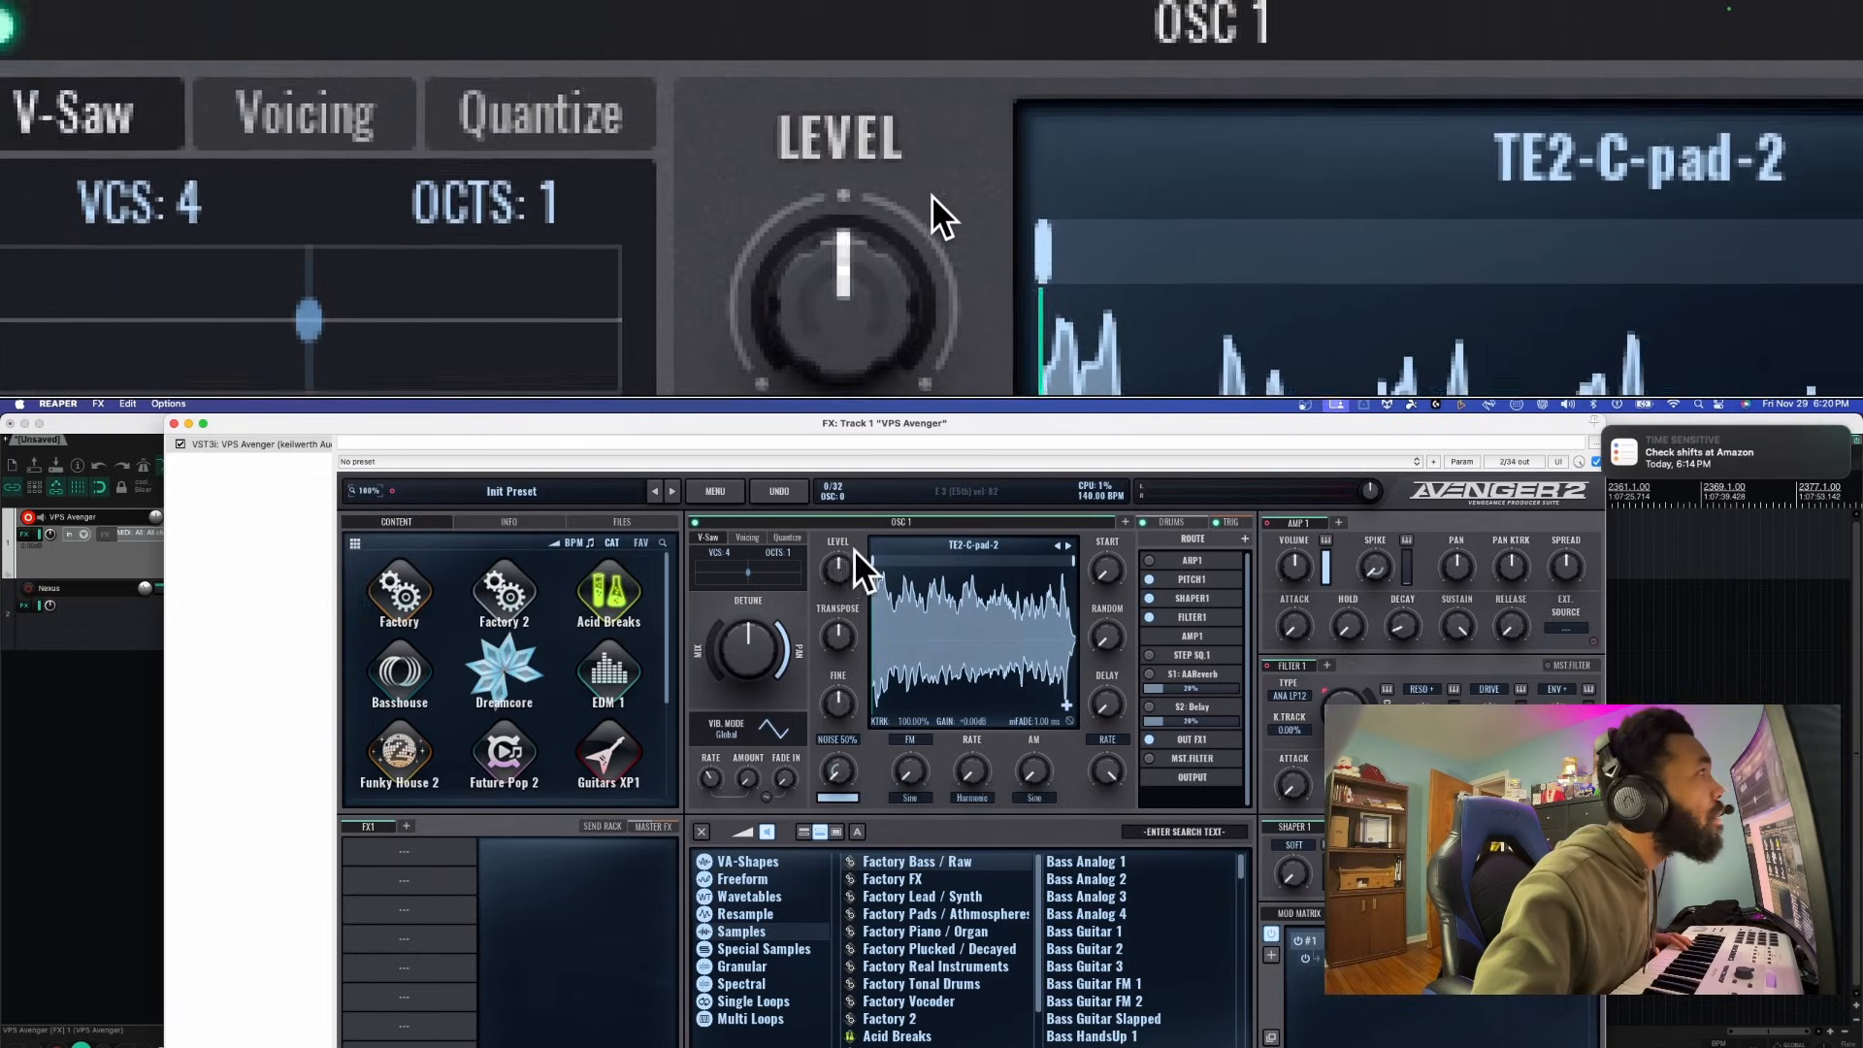
pyautogui.moveTo(842, 571); pyautogui.dragTo(842, 568)
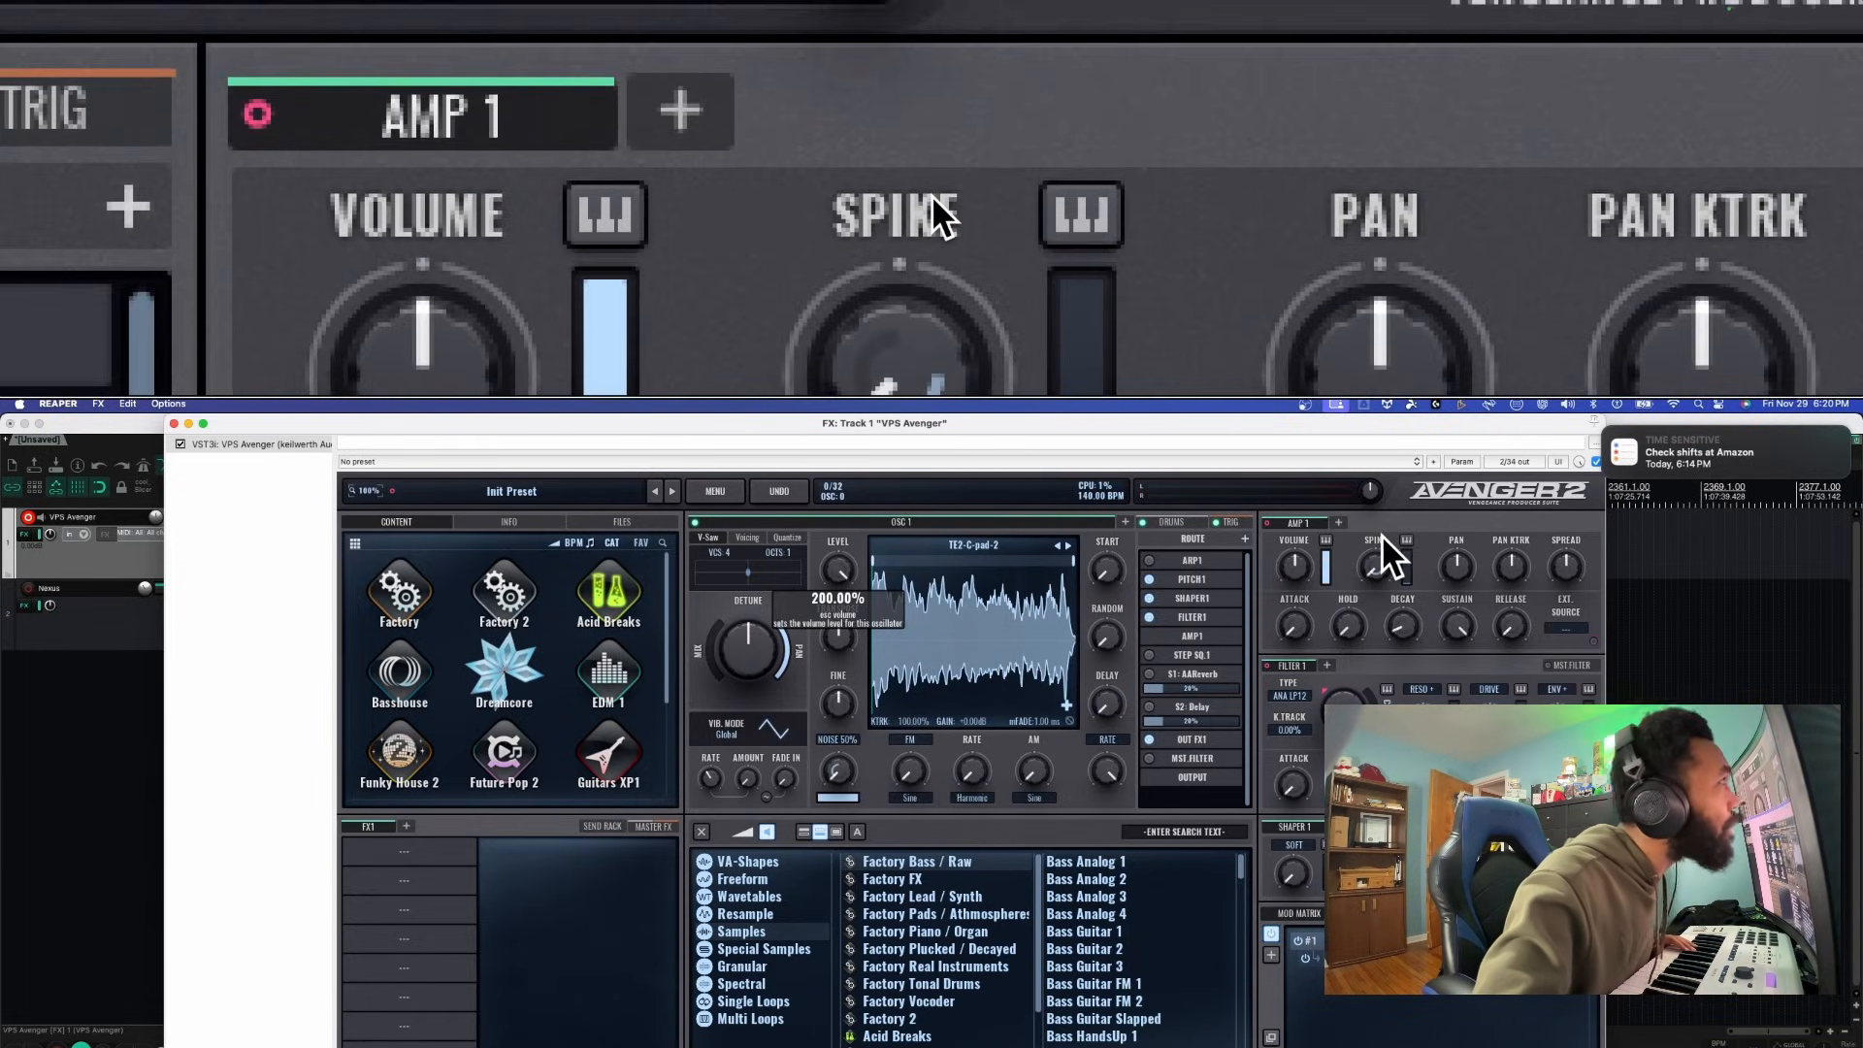
# Lengthen Amp 1's release and turn on the AAReverb and Delay sends in oscillator 1's routing
pyautogui.moveTo(1379, 560); pyautogui.dragTo(1386, 557)
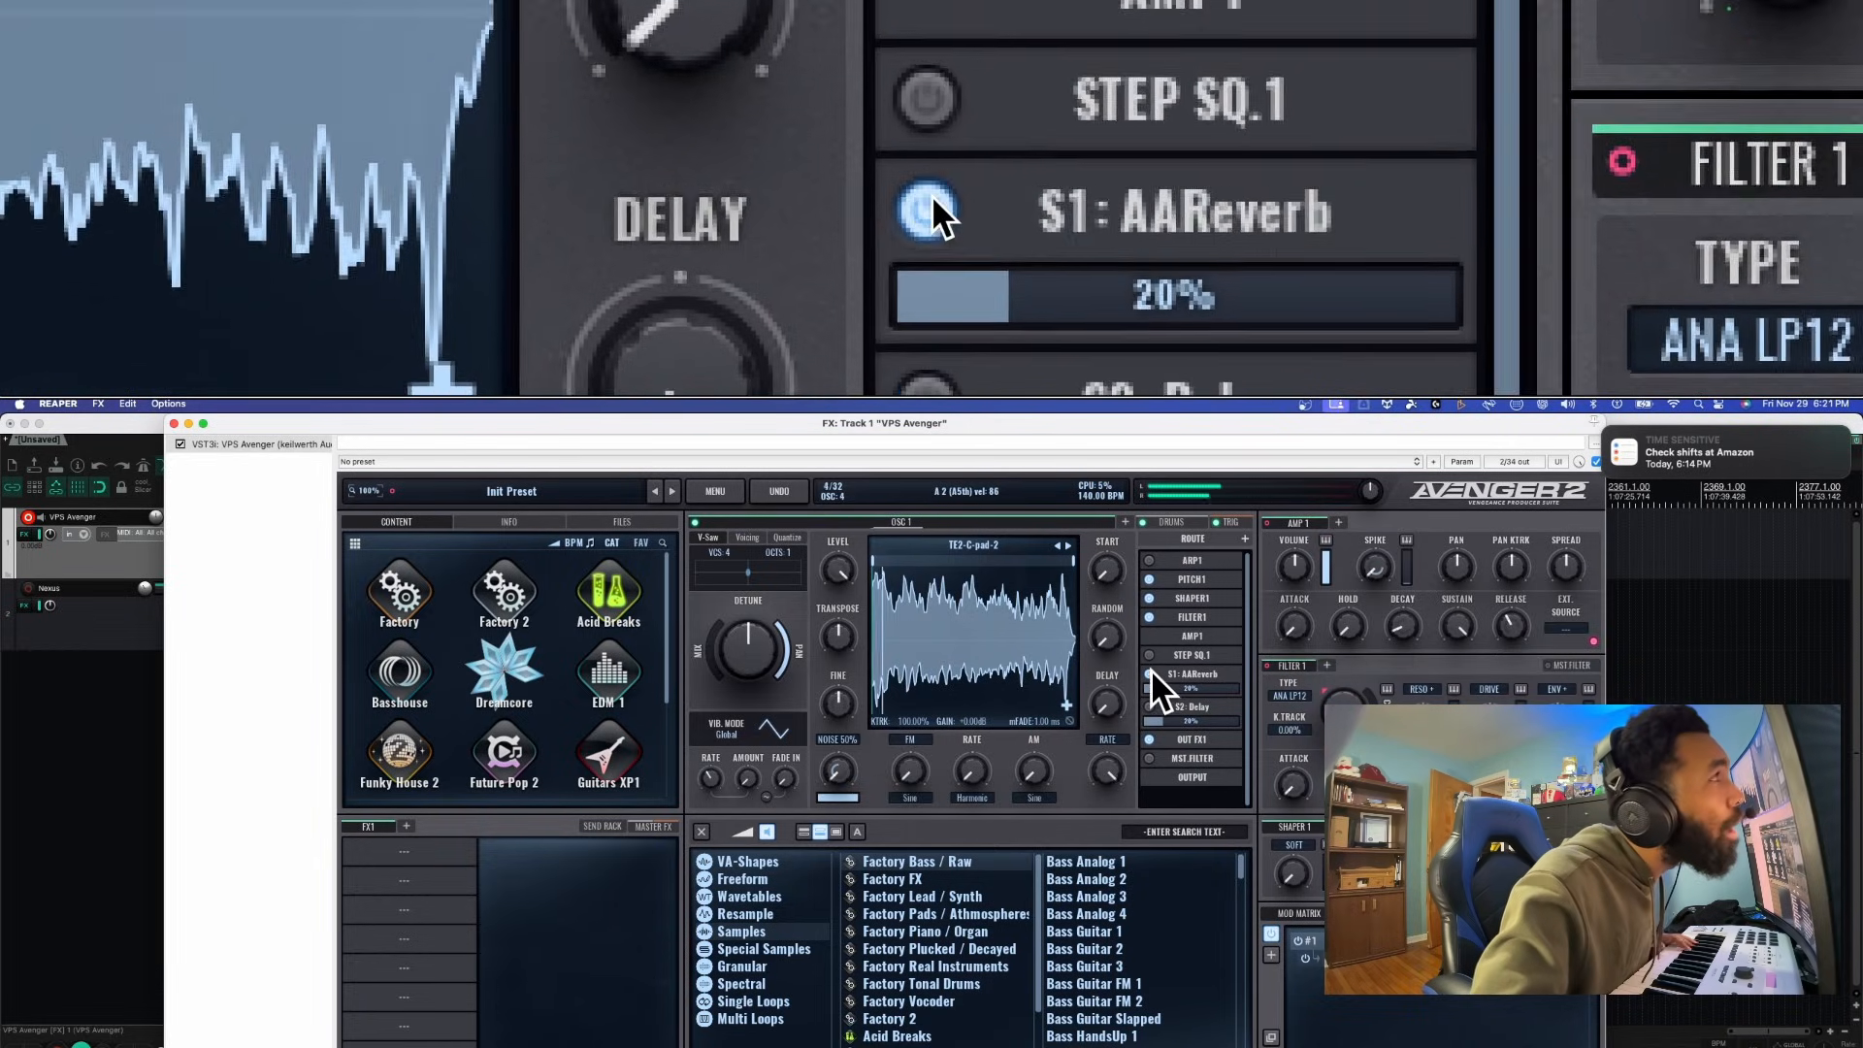
pyautogui.click(1154, 703)
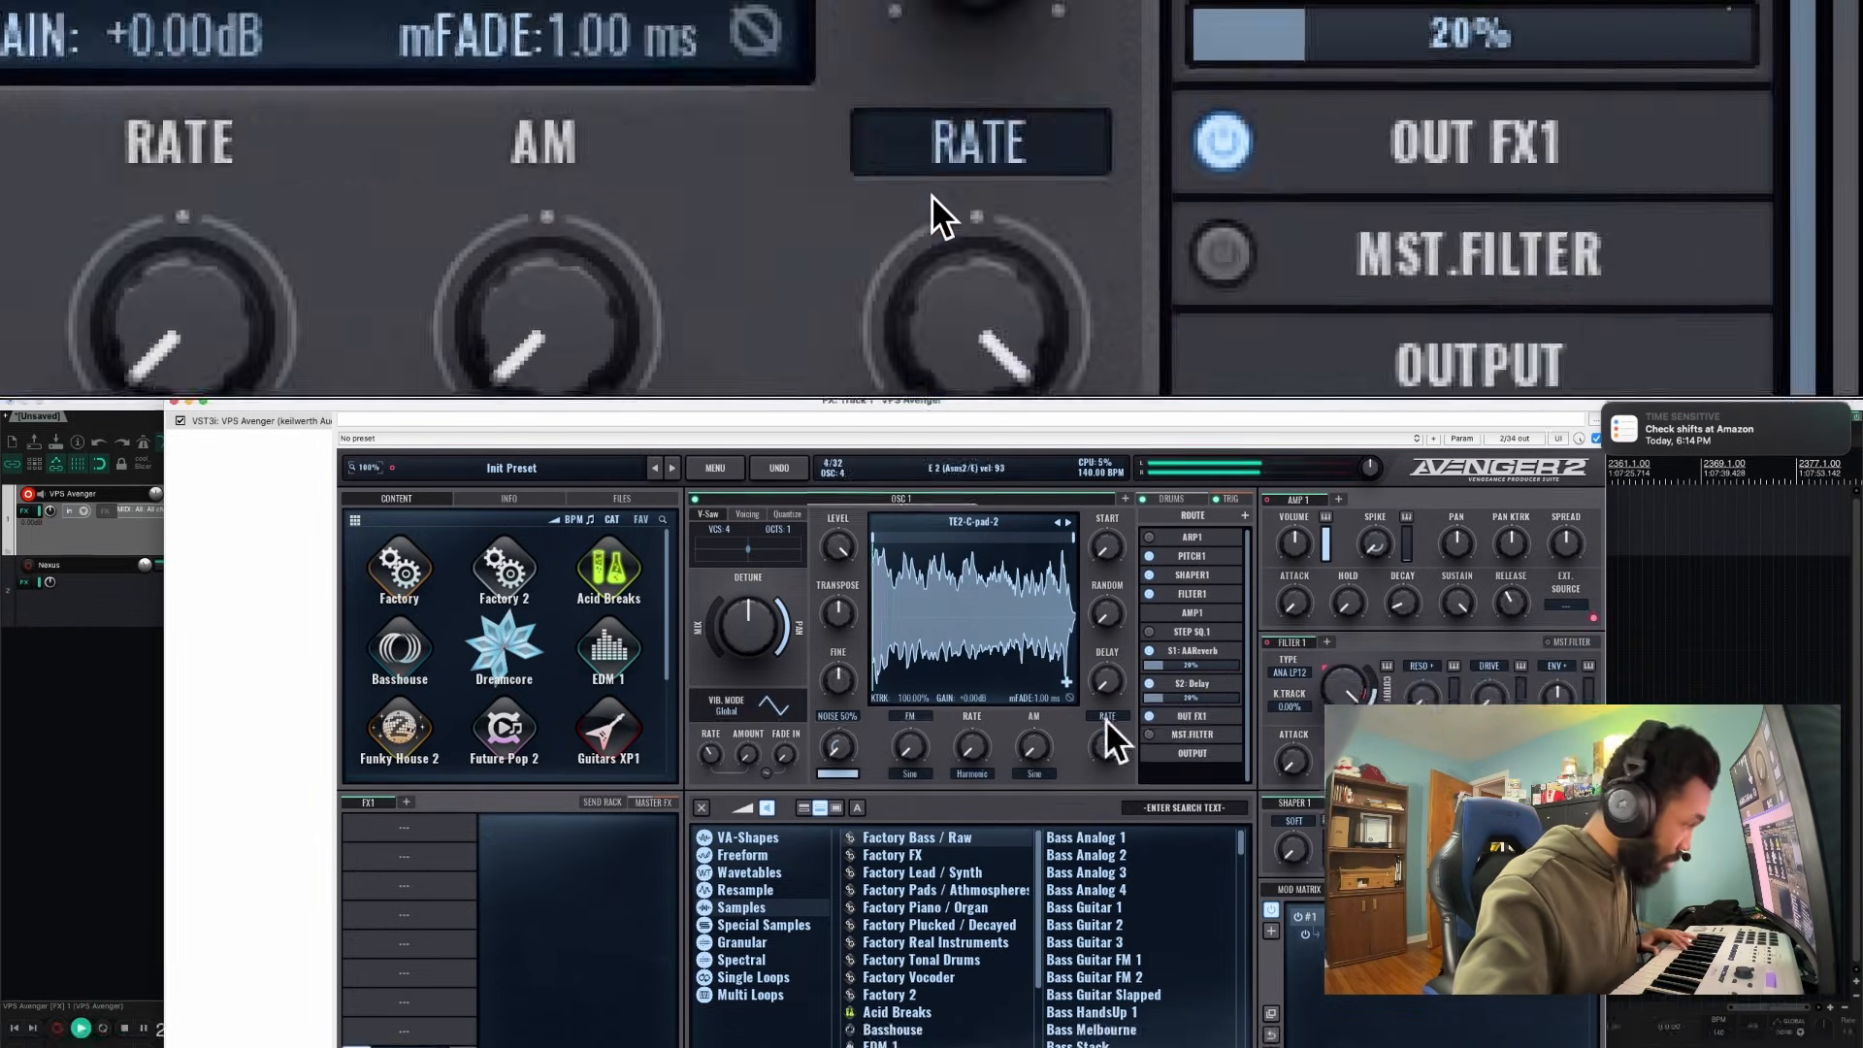
# Move the plugin window clear of the Media Explorer, close the content browser and show oscillator 1's sample in the editor
pyautogui.moveTo(611, 402); pyautogui.dragTo(1026, 402)
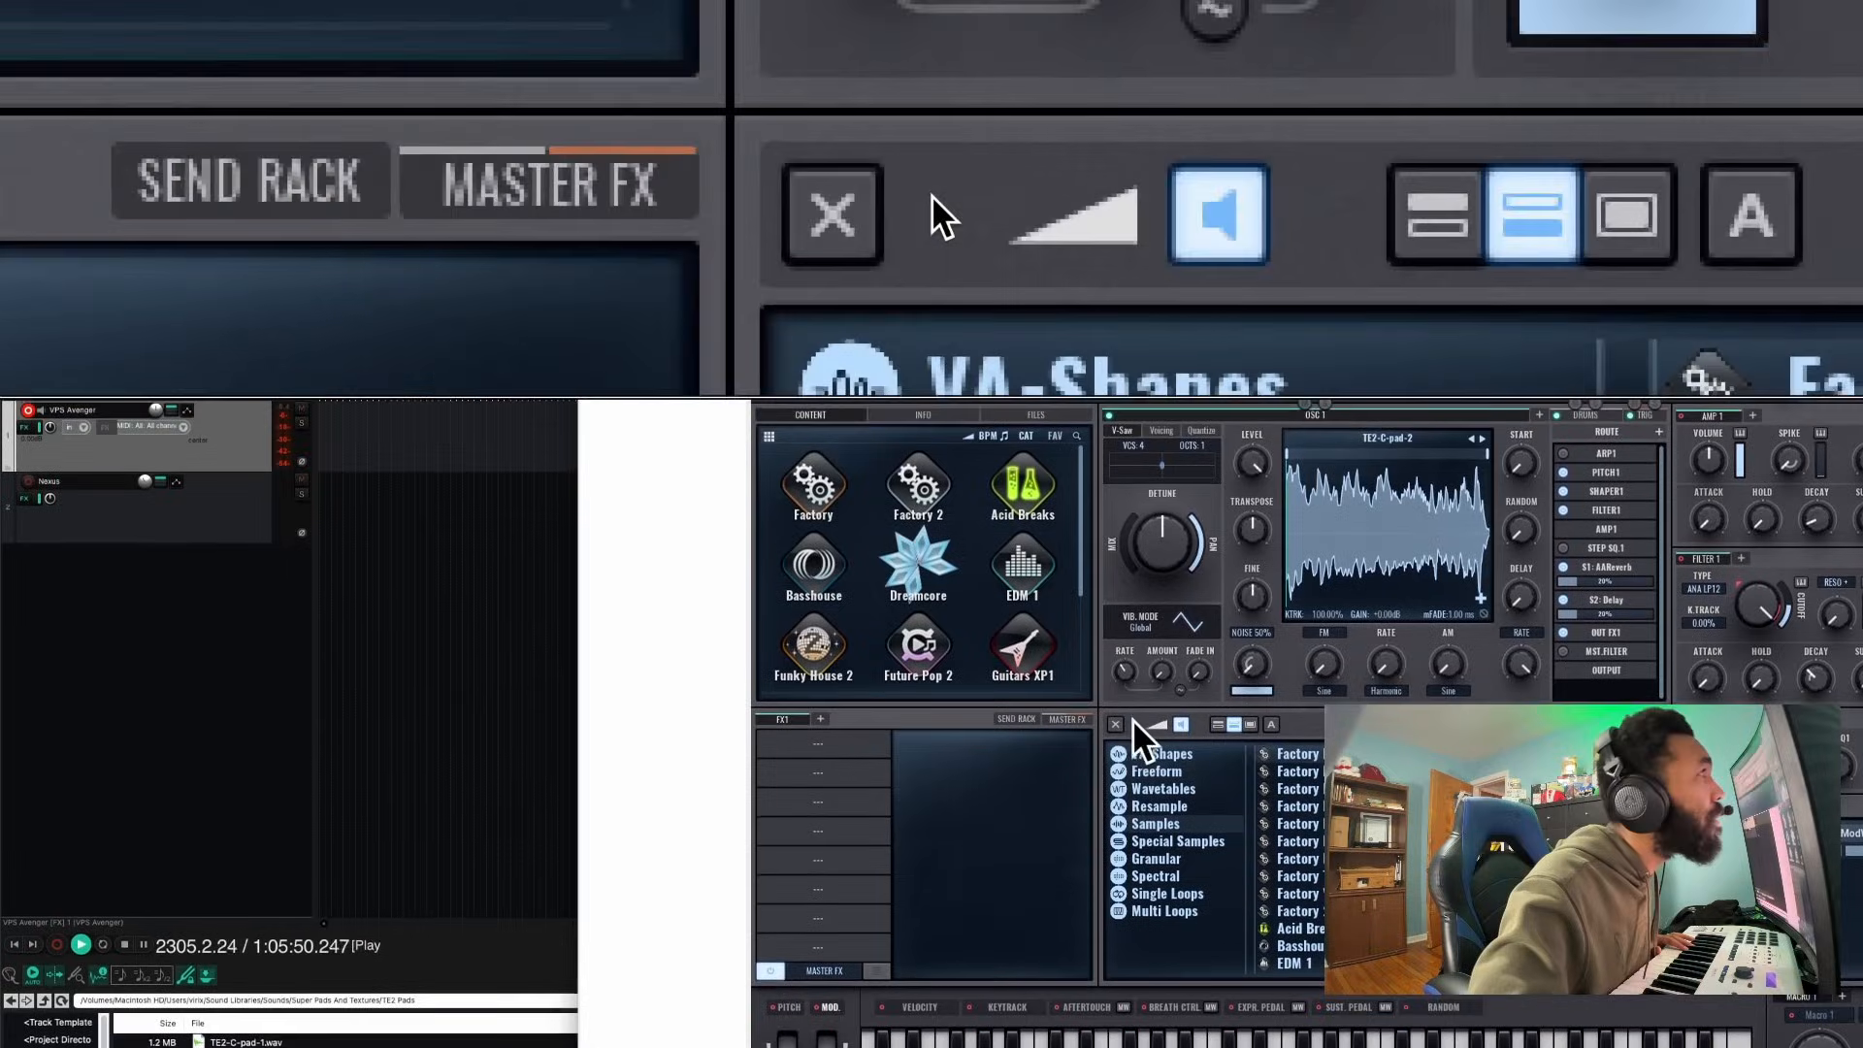
pyautogui.click(1116, 724)
pyautogui.click(1409, 534)
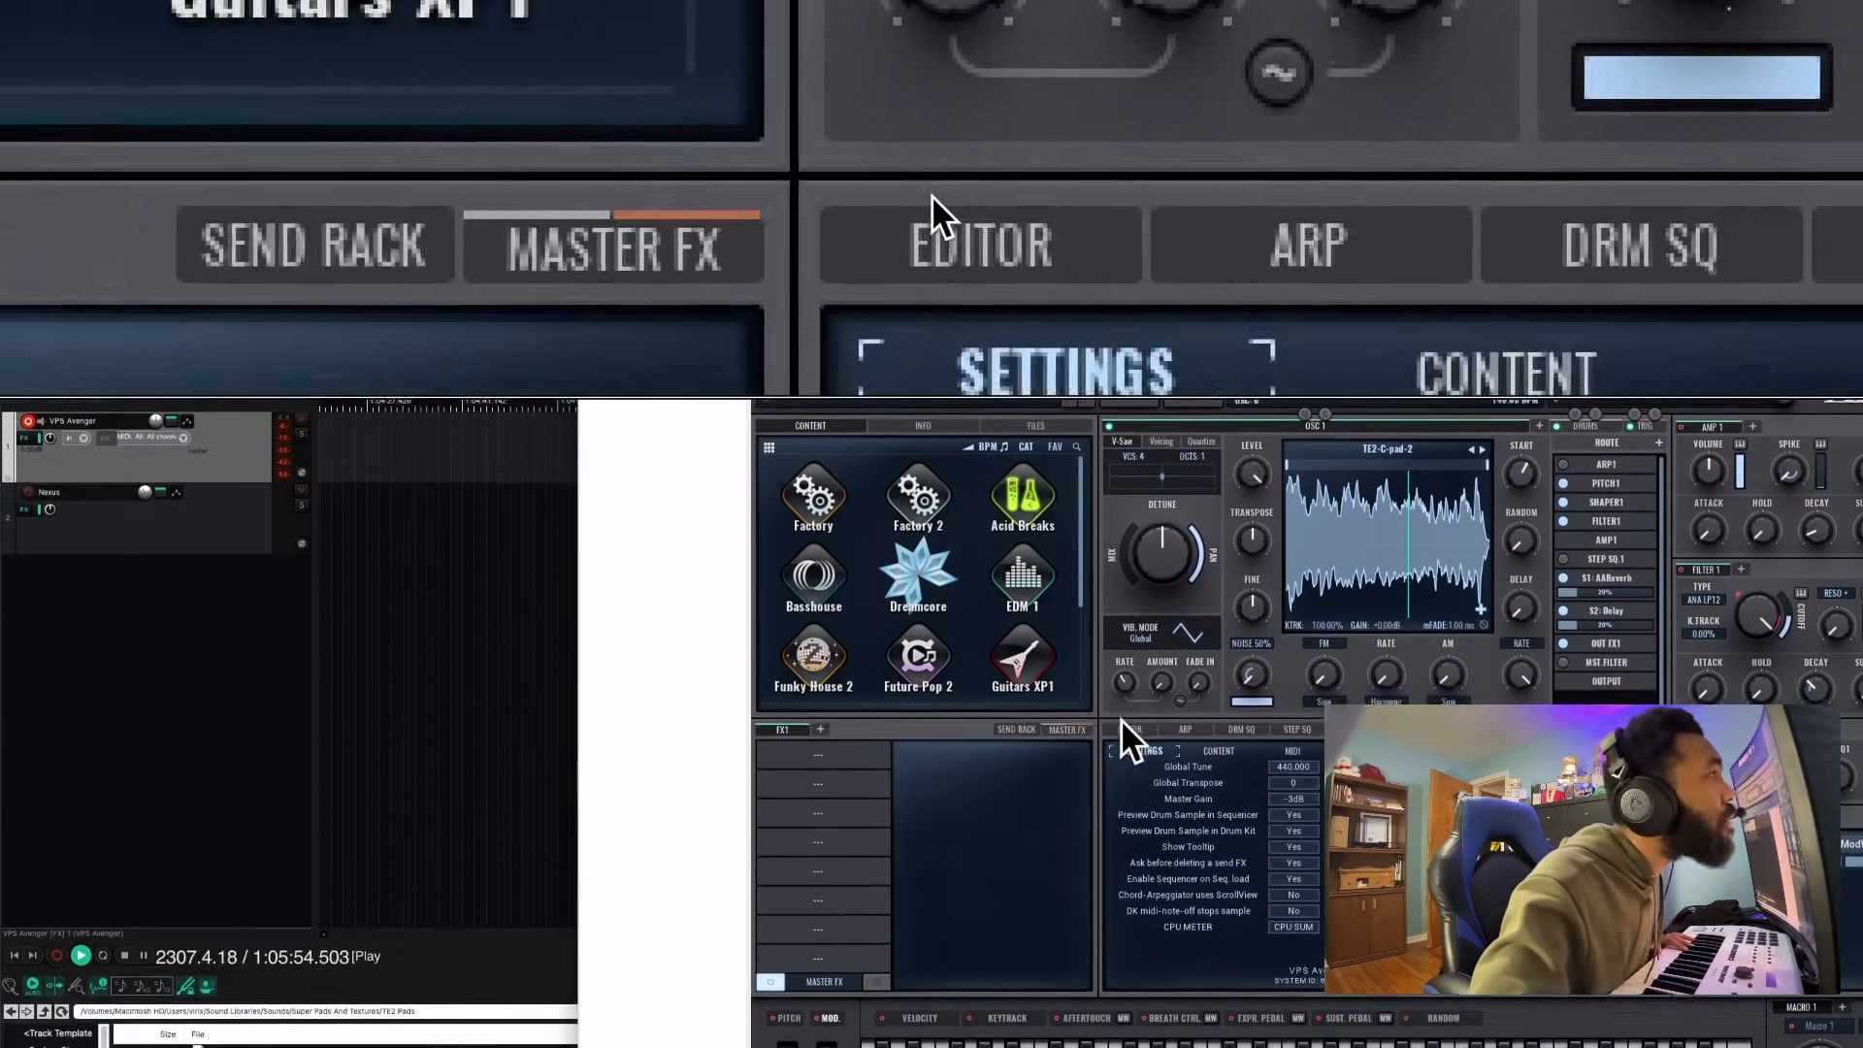
pyautogui.click(1130, 791)
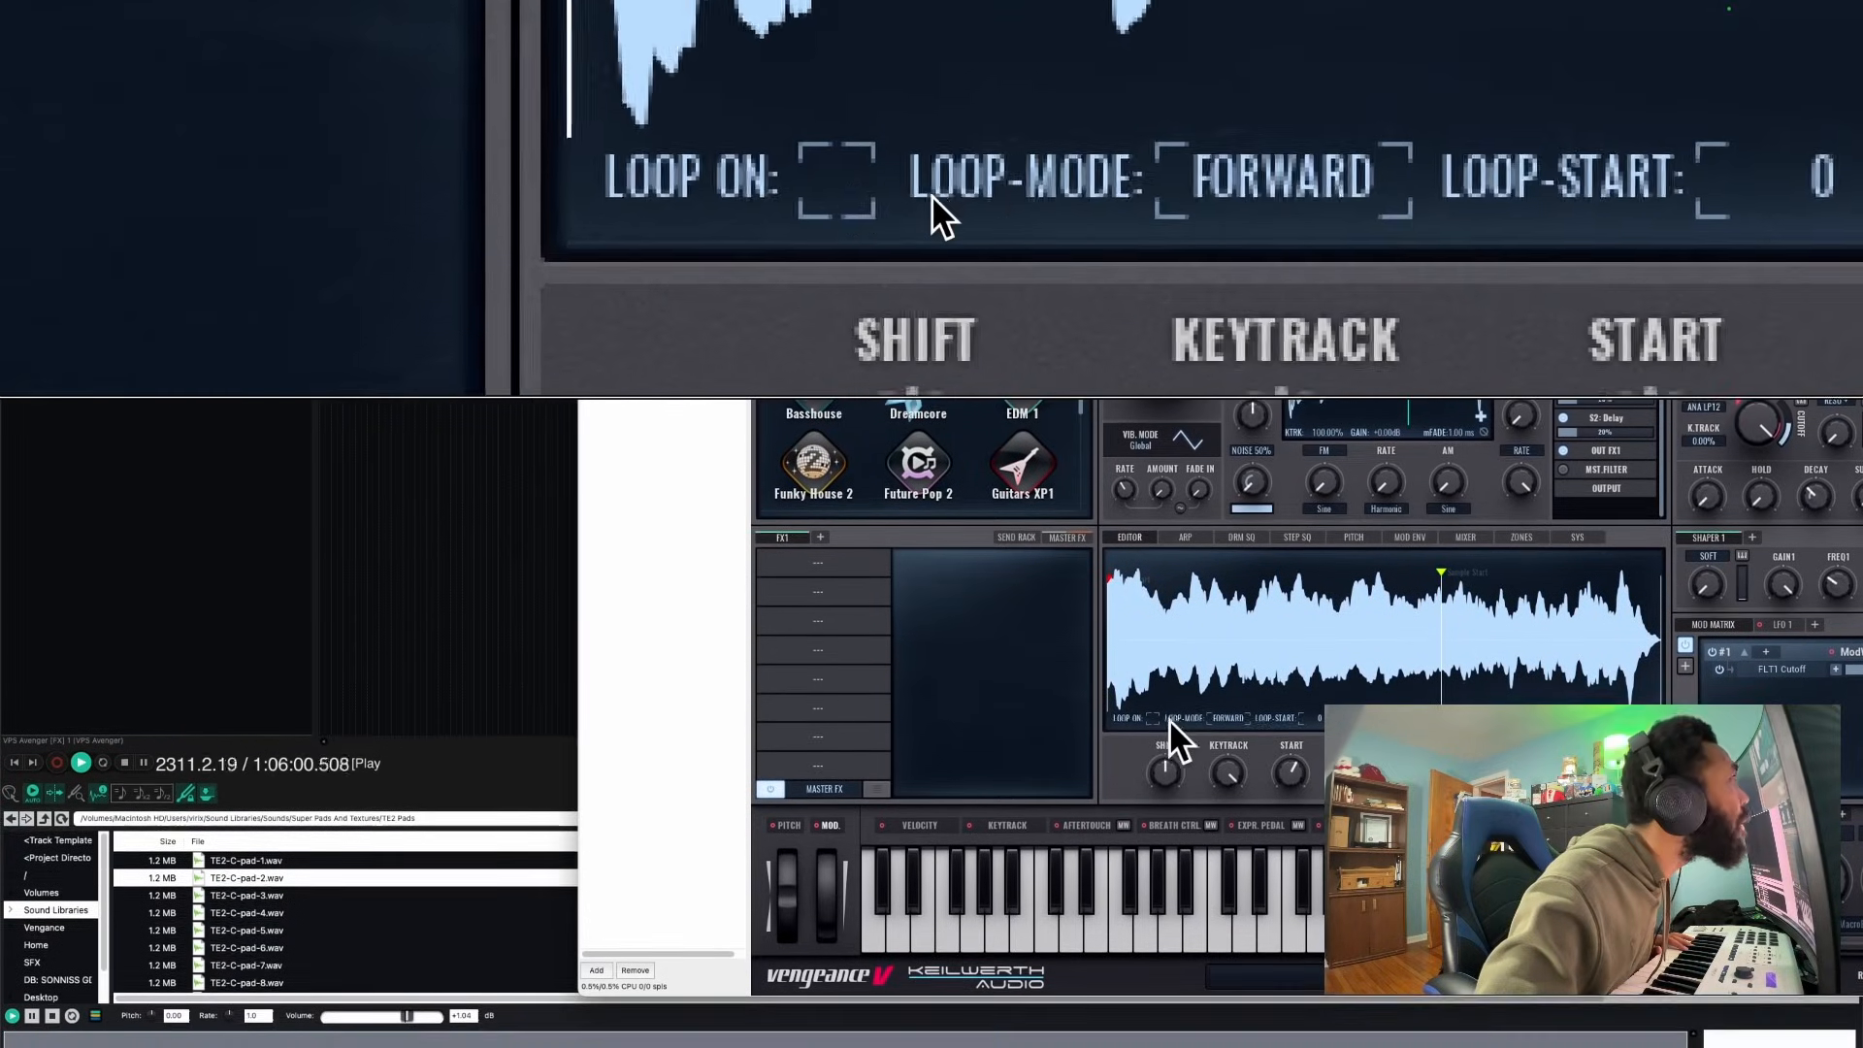
# Loop TE2-C-pad-2 in XFADE mode with the sample start at the waveform's beginning and the loop start at about 62908
pyautogui.click(1153, 720)
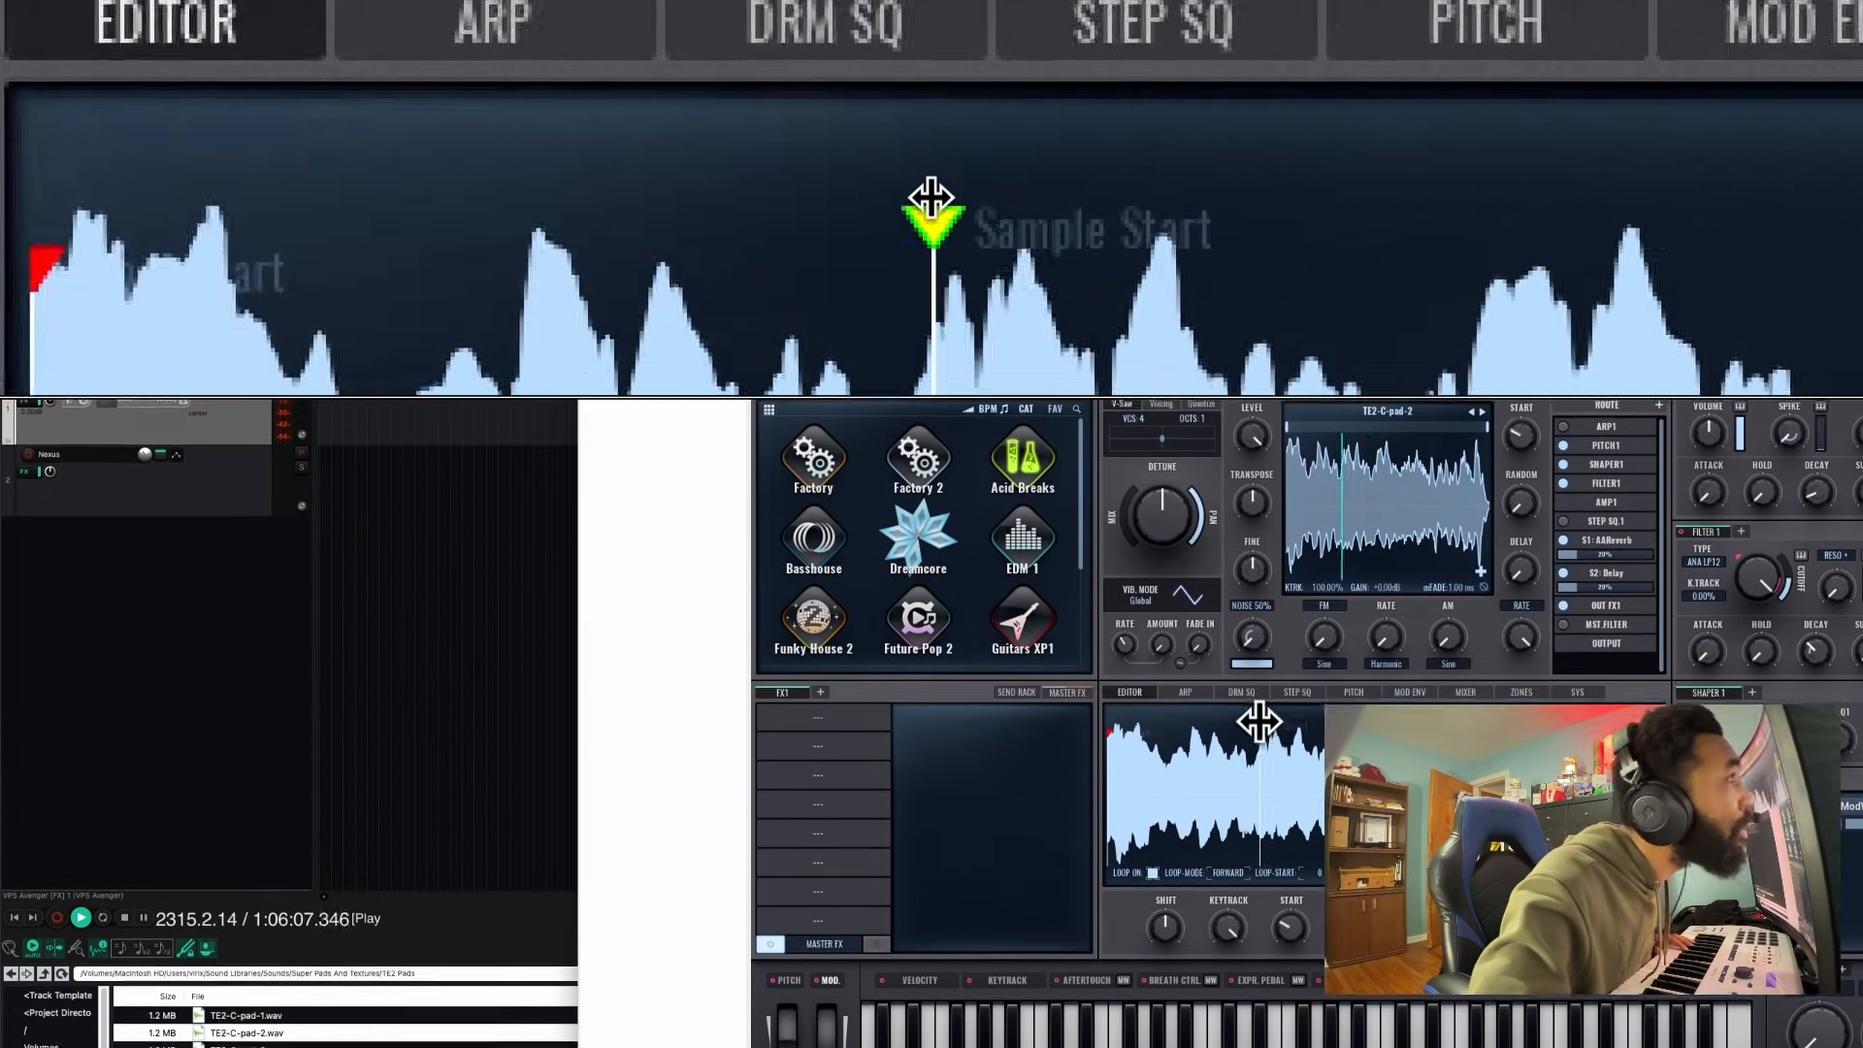
pyautogui.moveTo(1259, 721); pyautogui.dragTo(1106, 721)
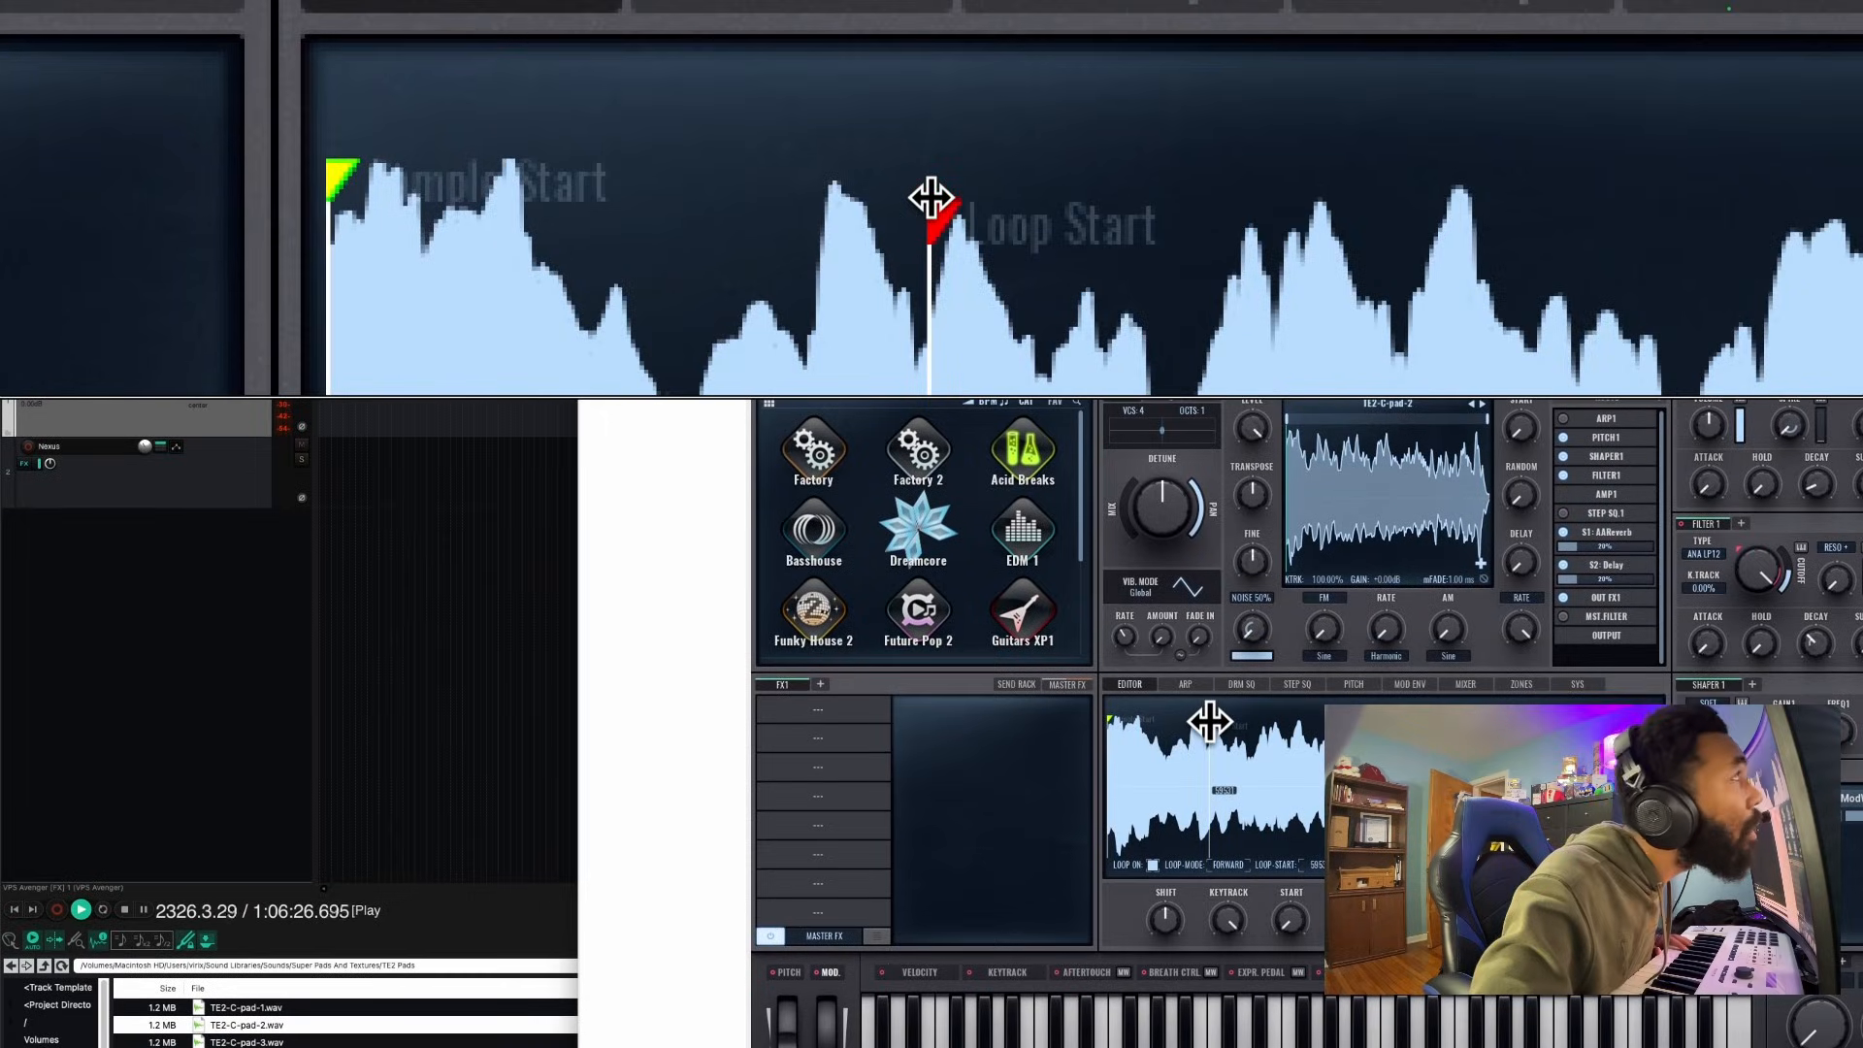
pyautogui.moveTo(1210, 721); pyautogui.dragTo(1211, 721)
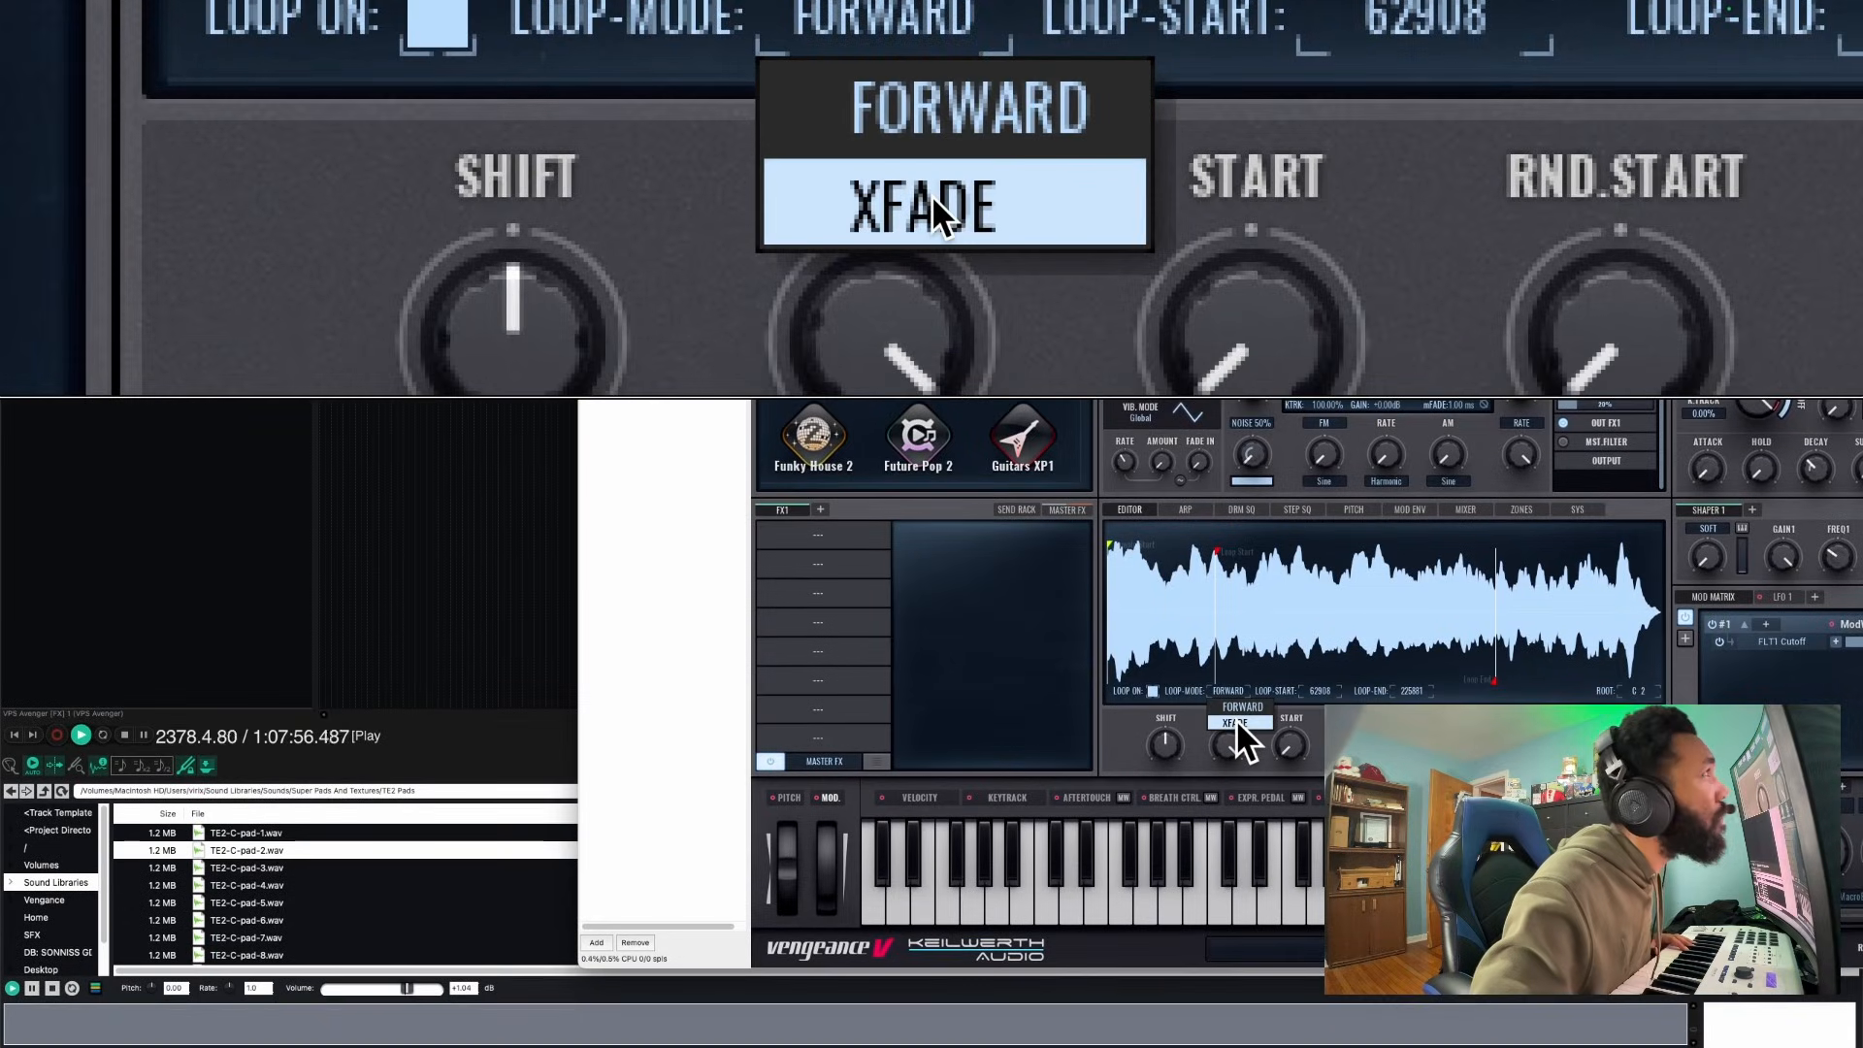
pyautogui.click(1237, 722)
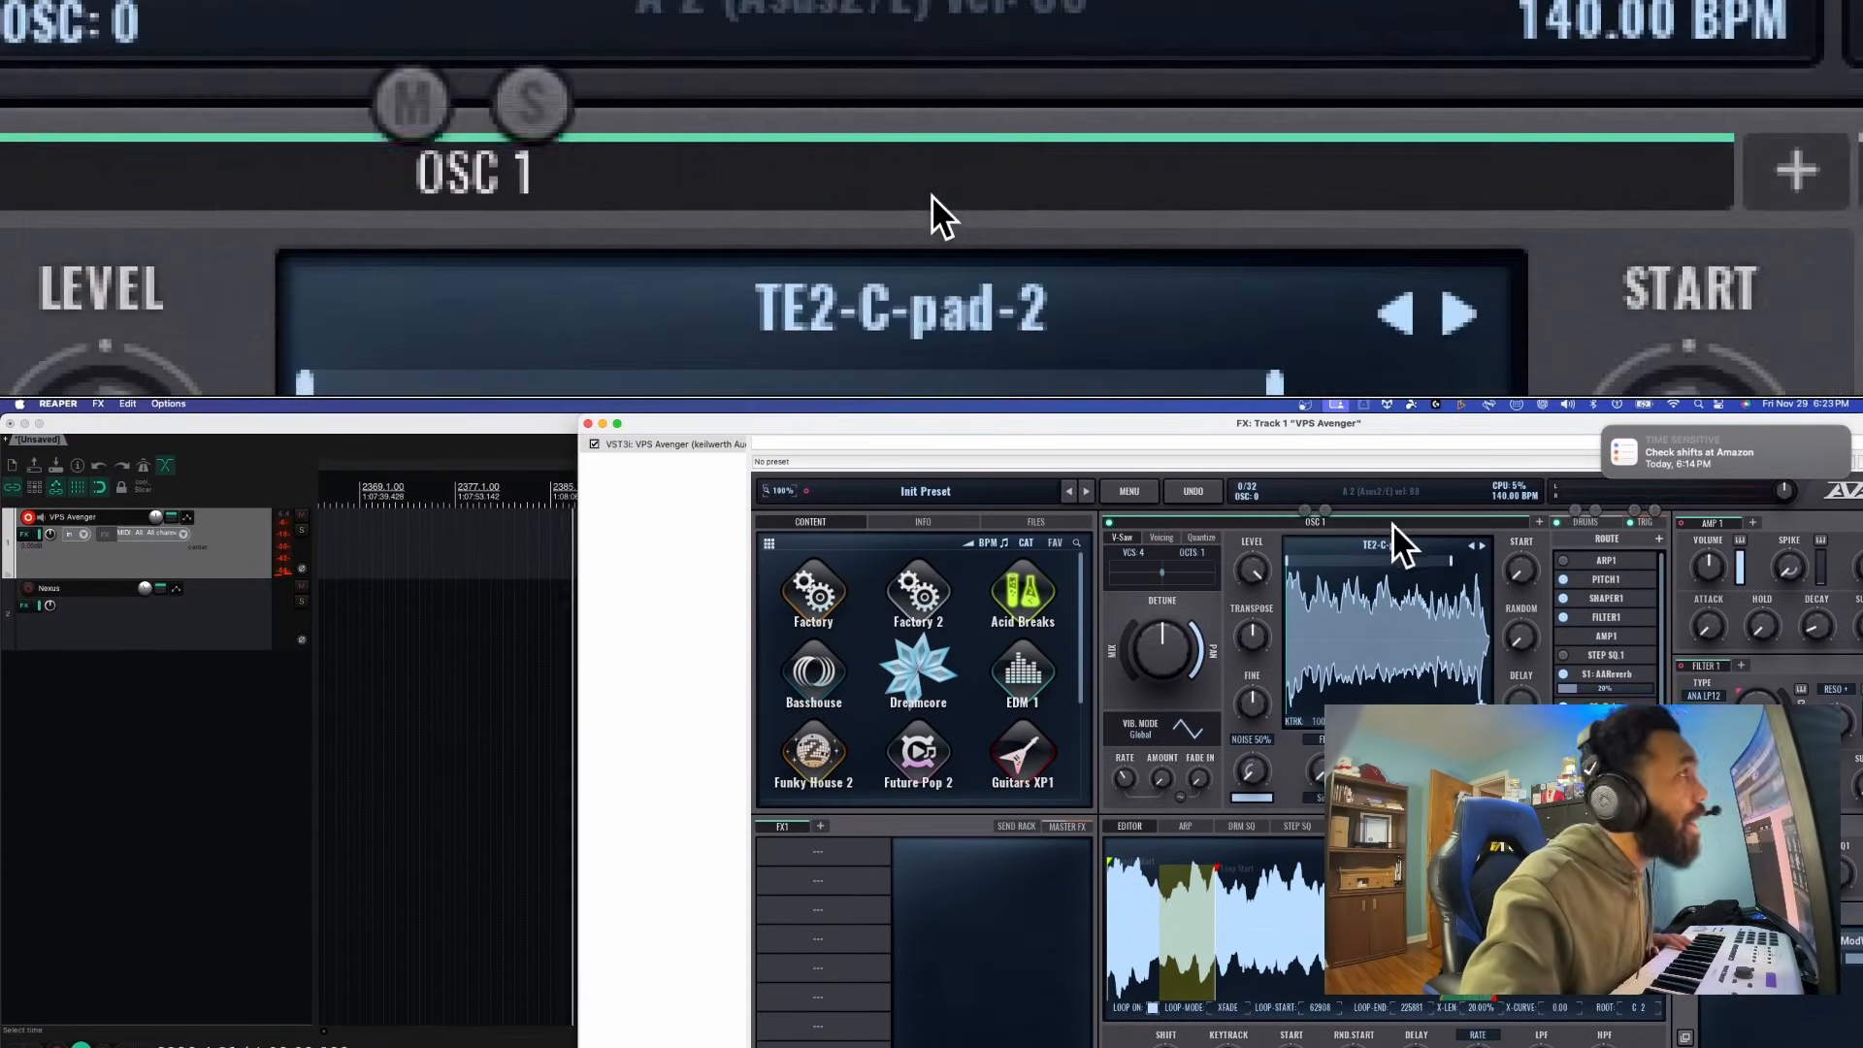
# Add oscillator 2 and load the Cinema Pad sample from Factory Pads / Athmospheres into it
pyautogui.click(1540, 522)
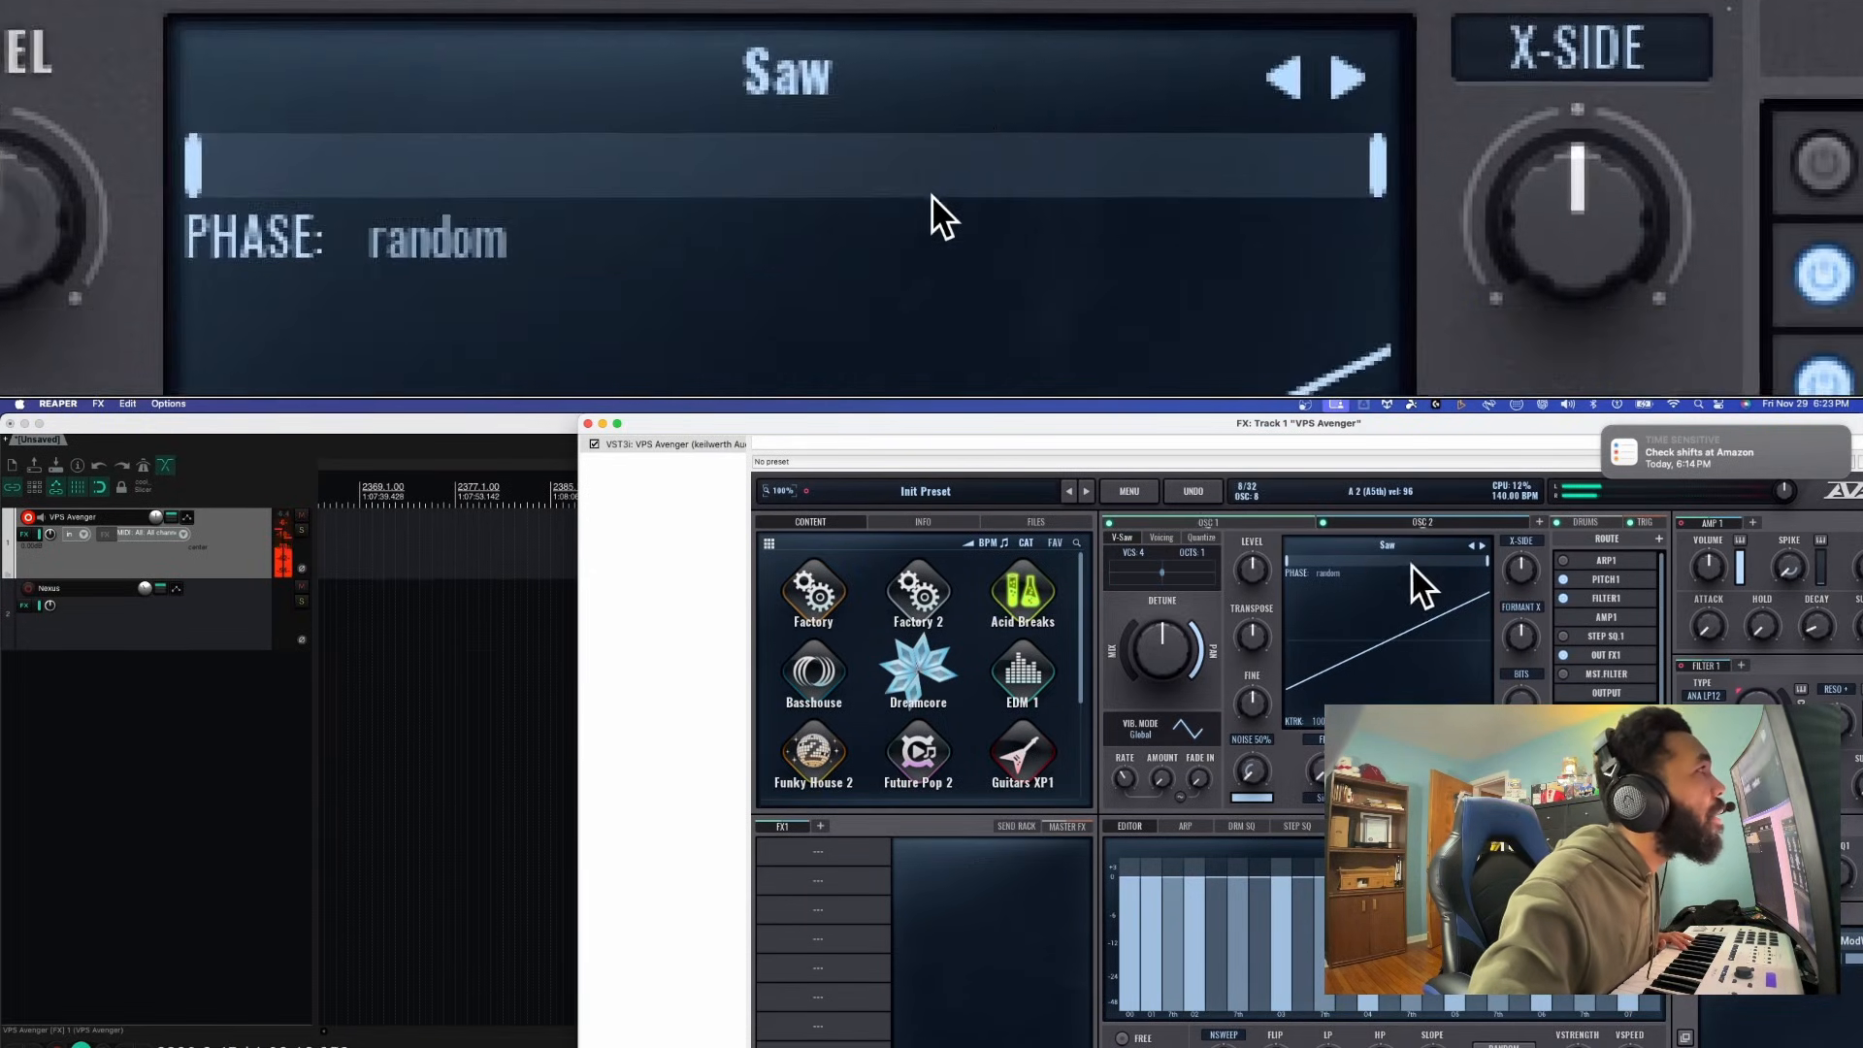
pyautogui.click(1424, 544)
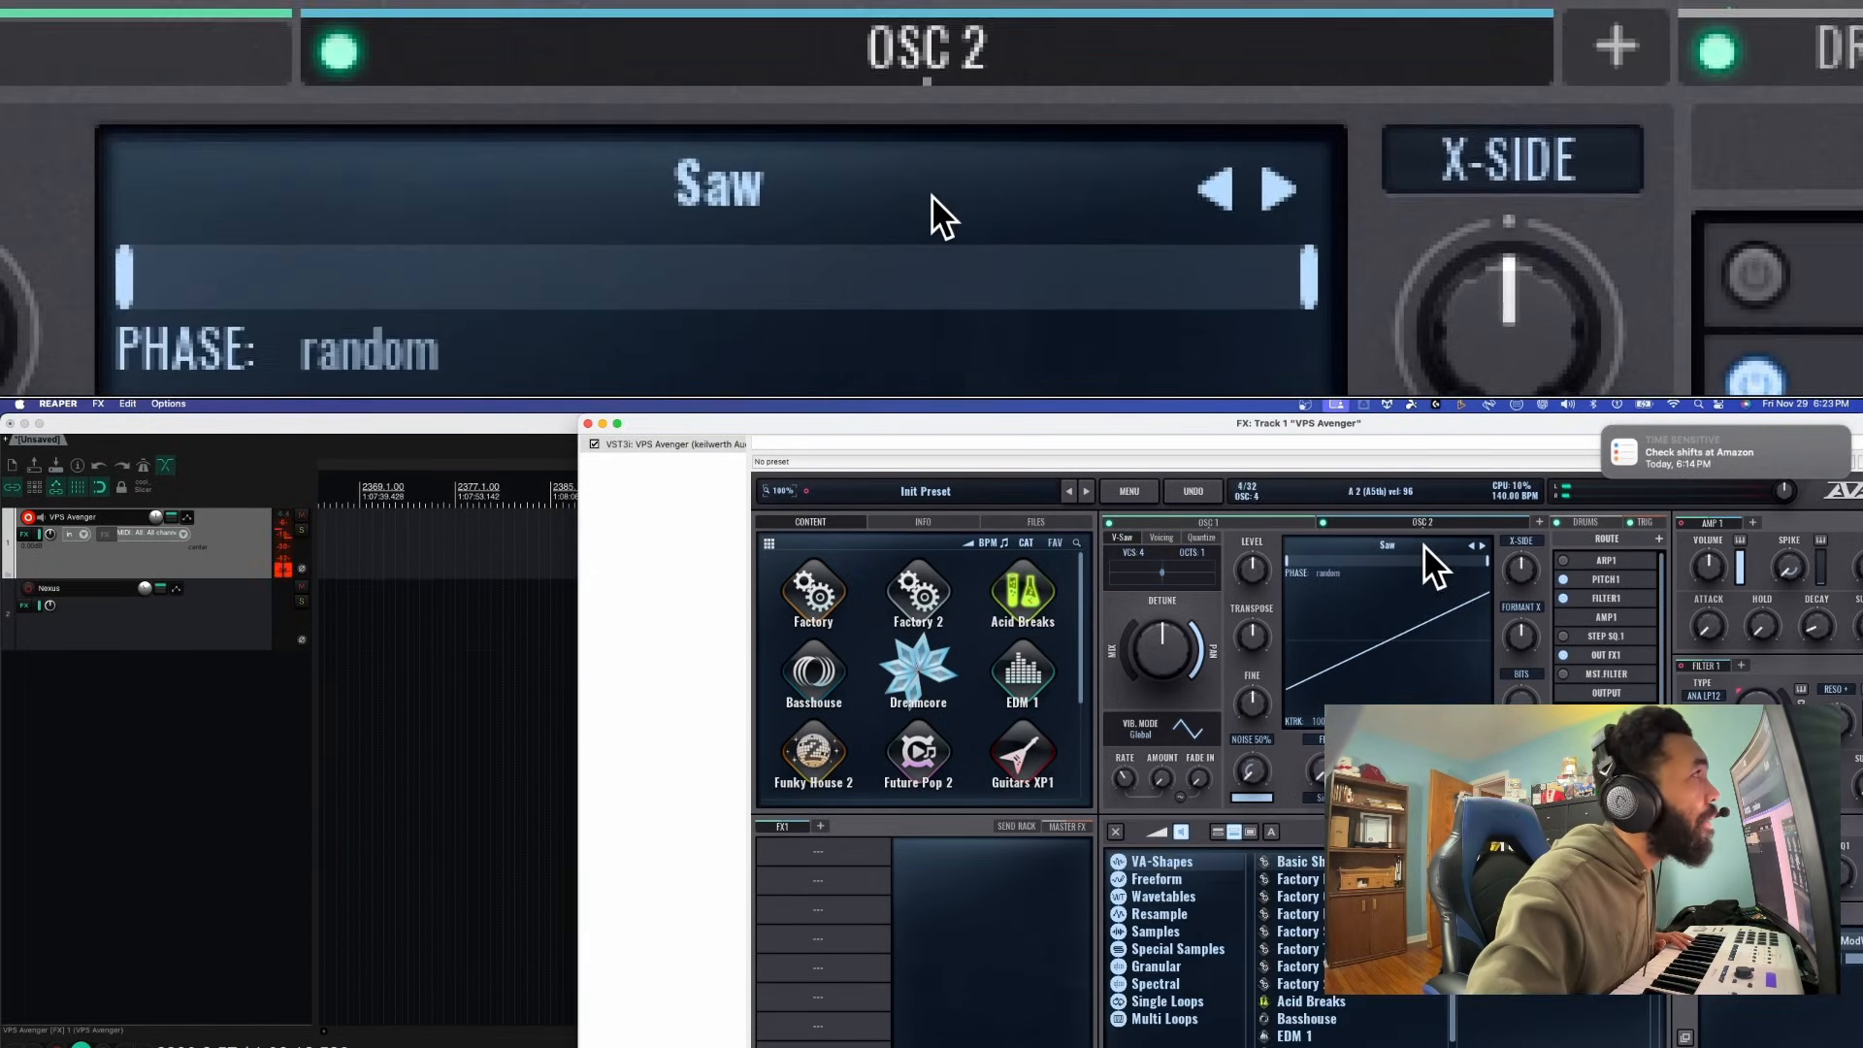
pyautogui.click(1392, 609)
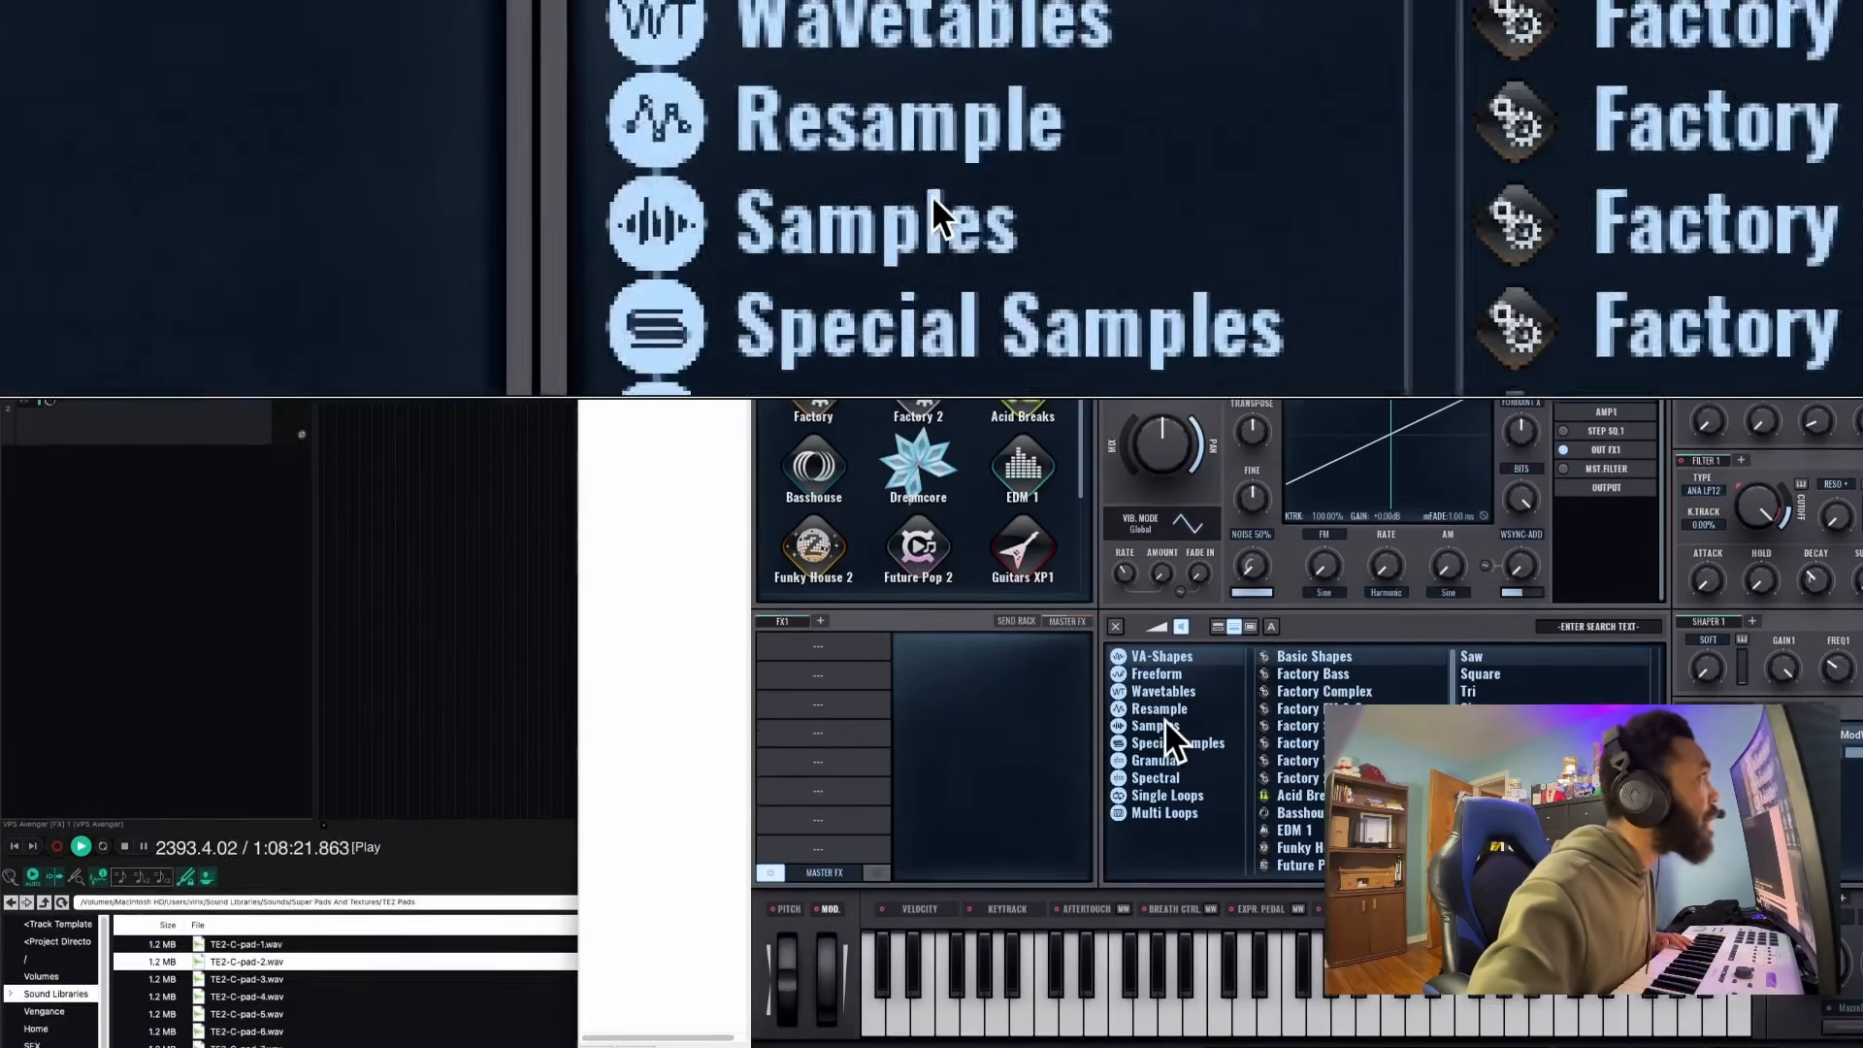
pyautogui.click(1154, 811)
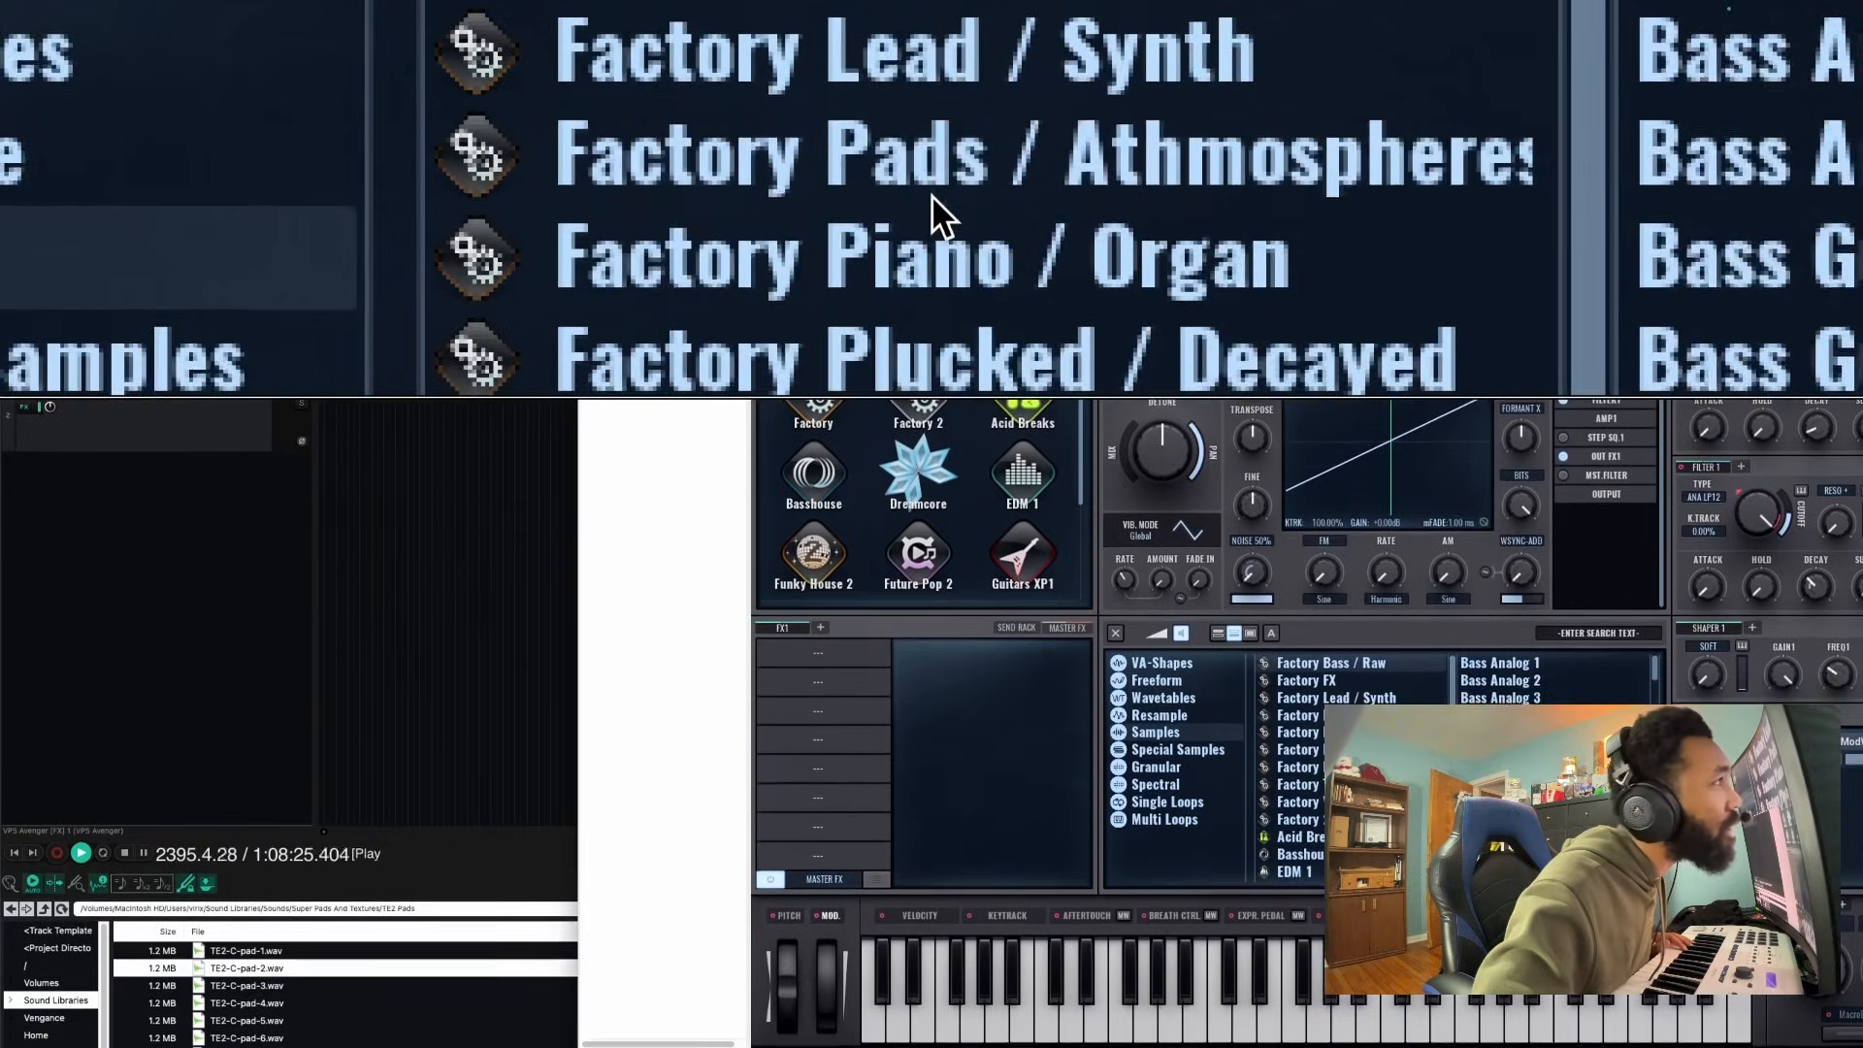
pyautogui.click(1339, 755)
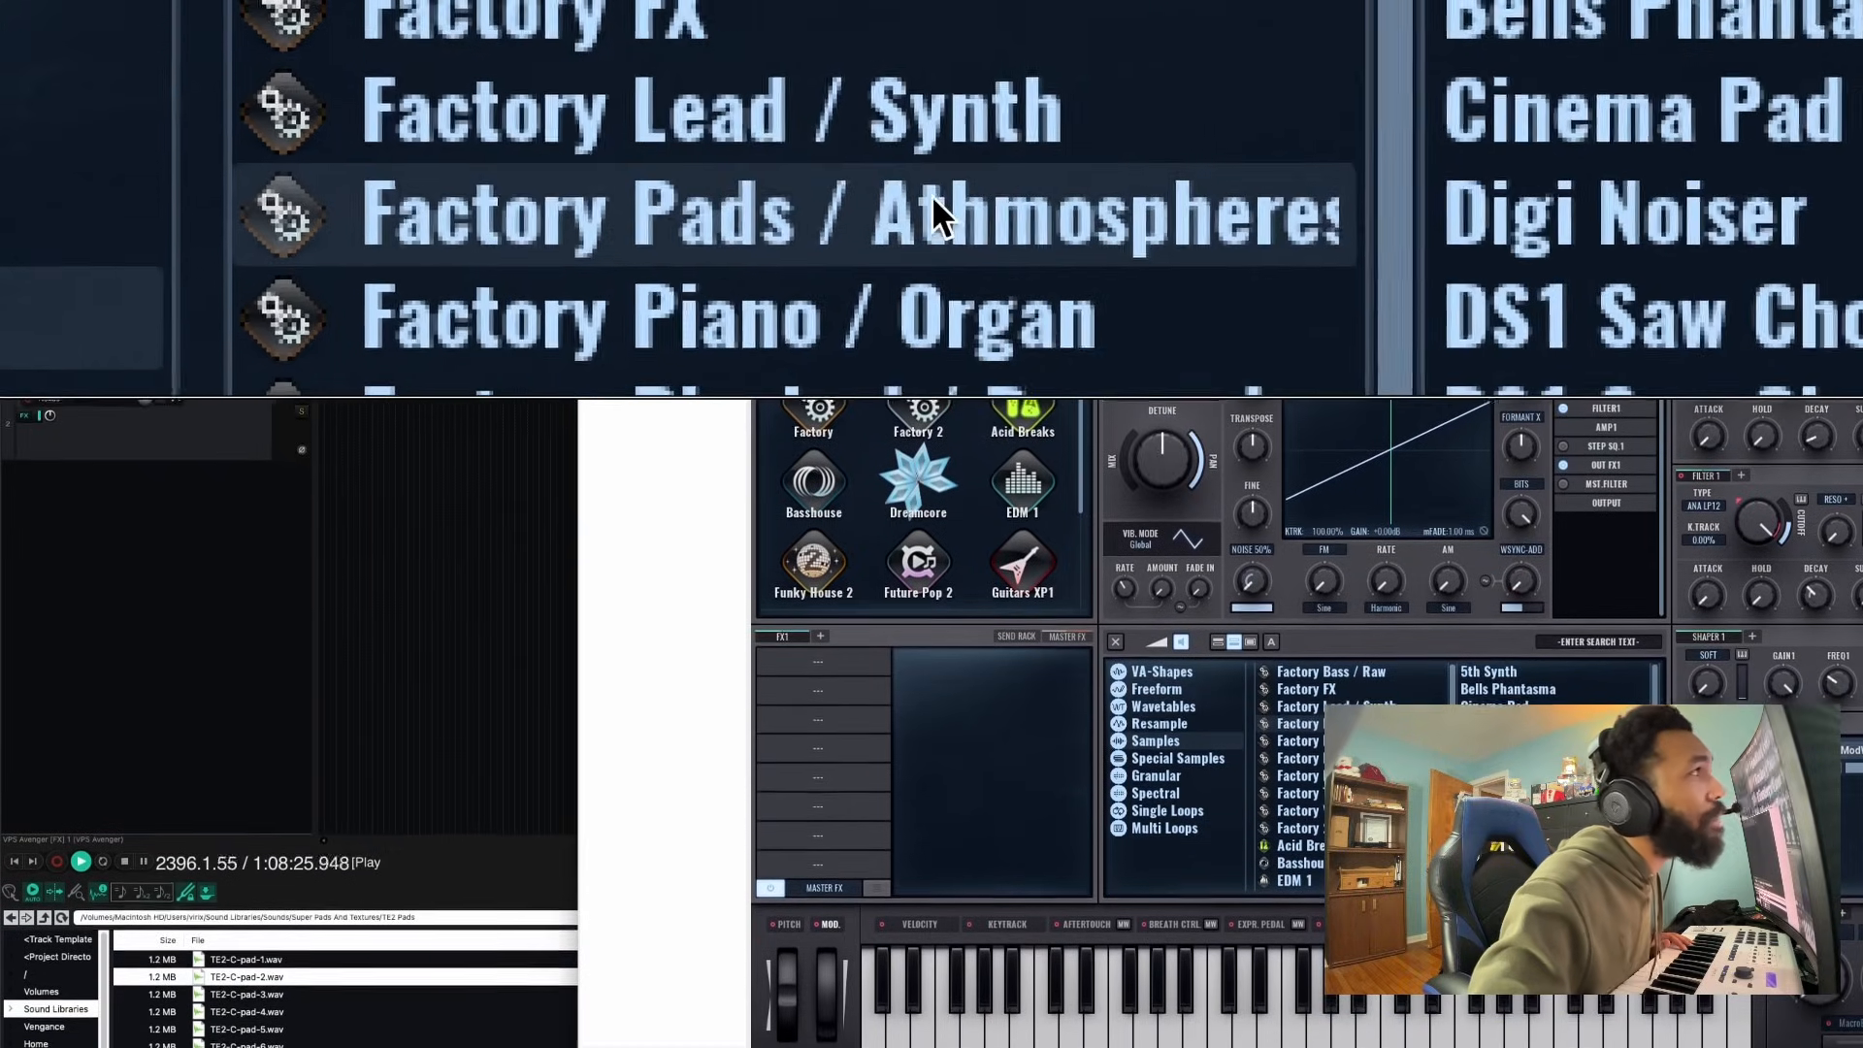
pyautogui.click(1497, 729)
pyautogui.click(1497, 714)
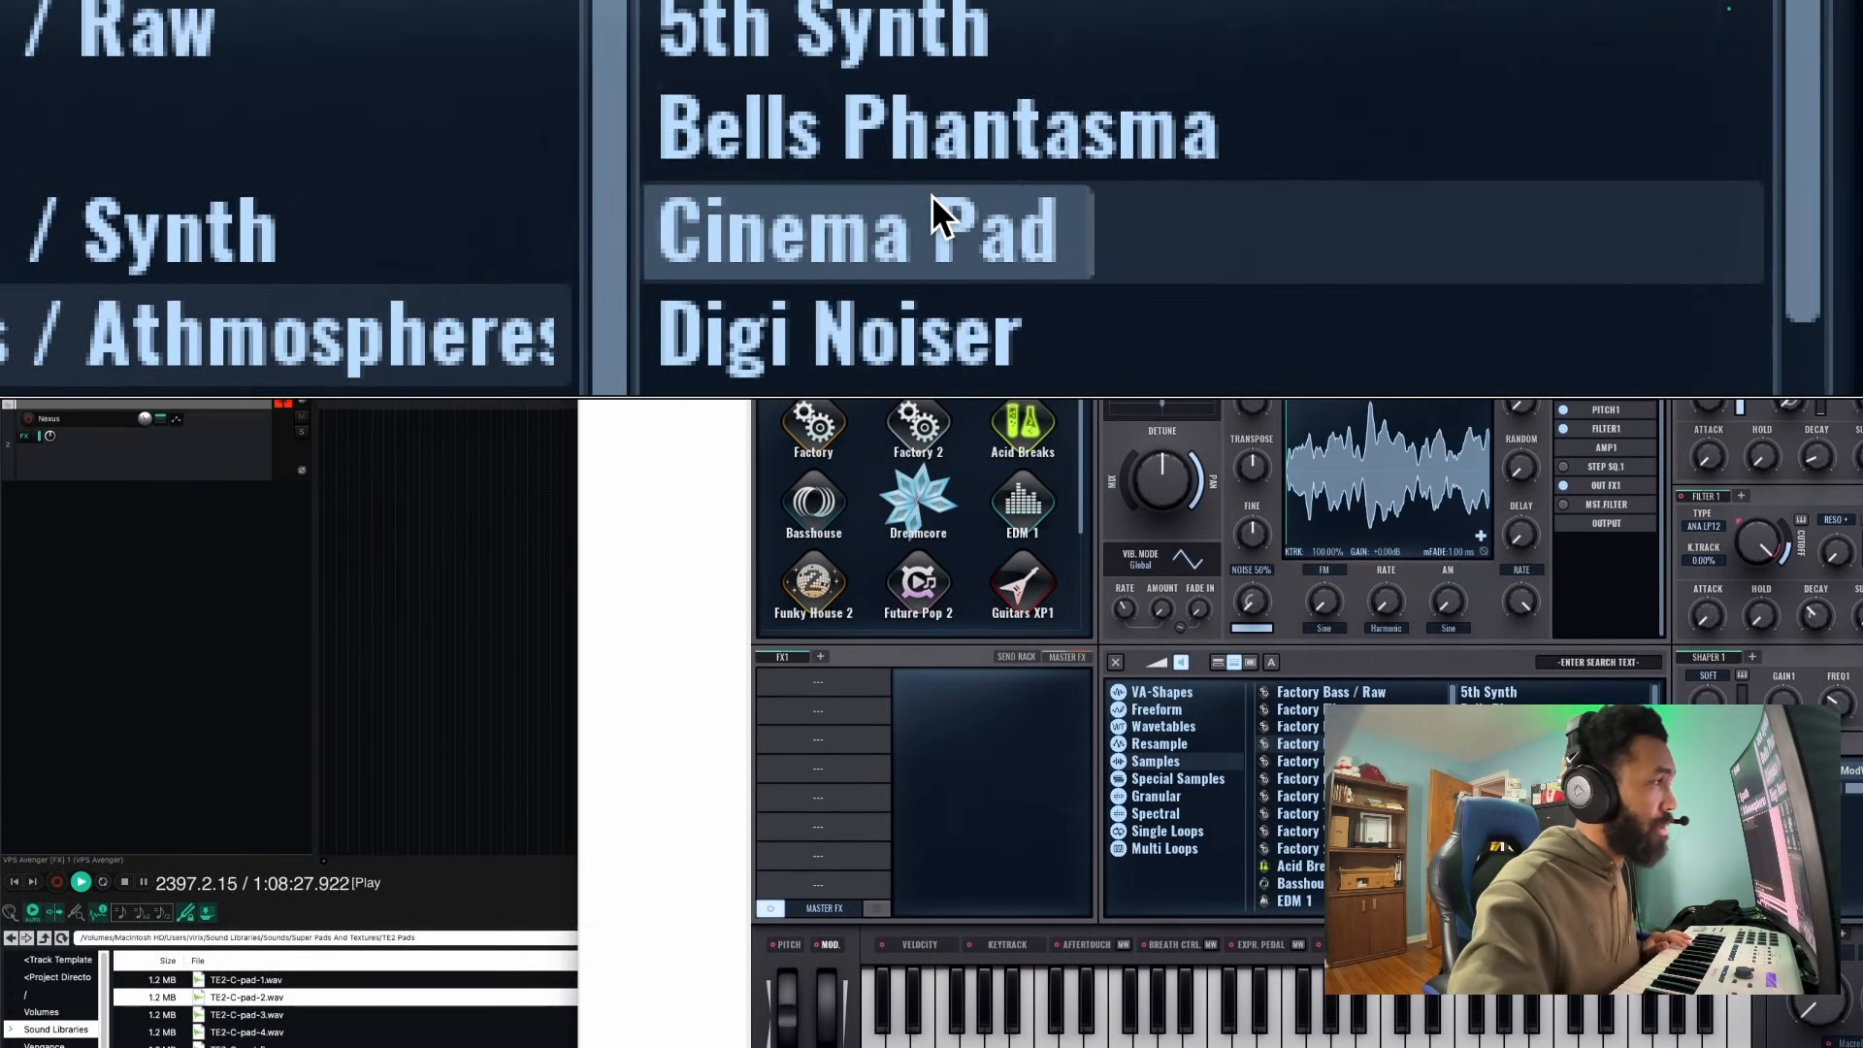
pyautogui.doubleClick(1497, 714)
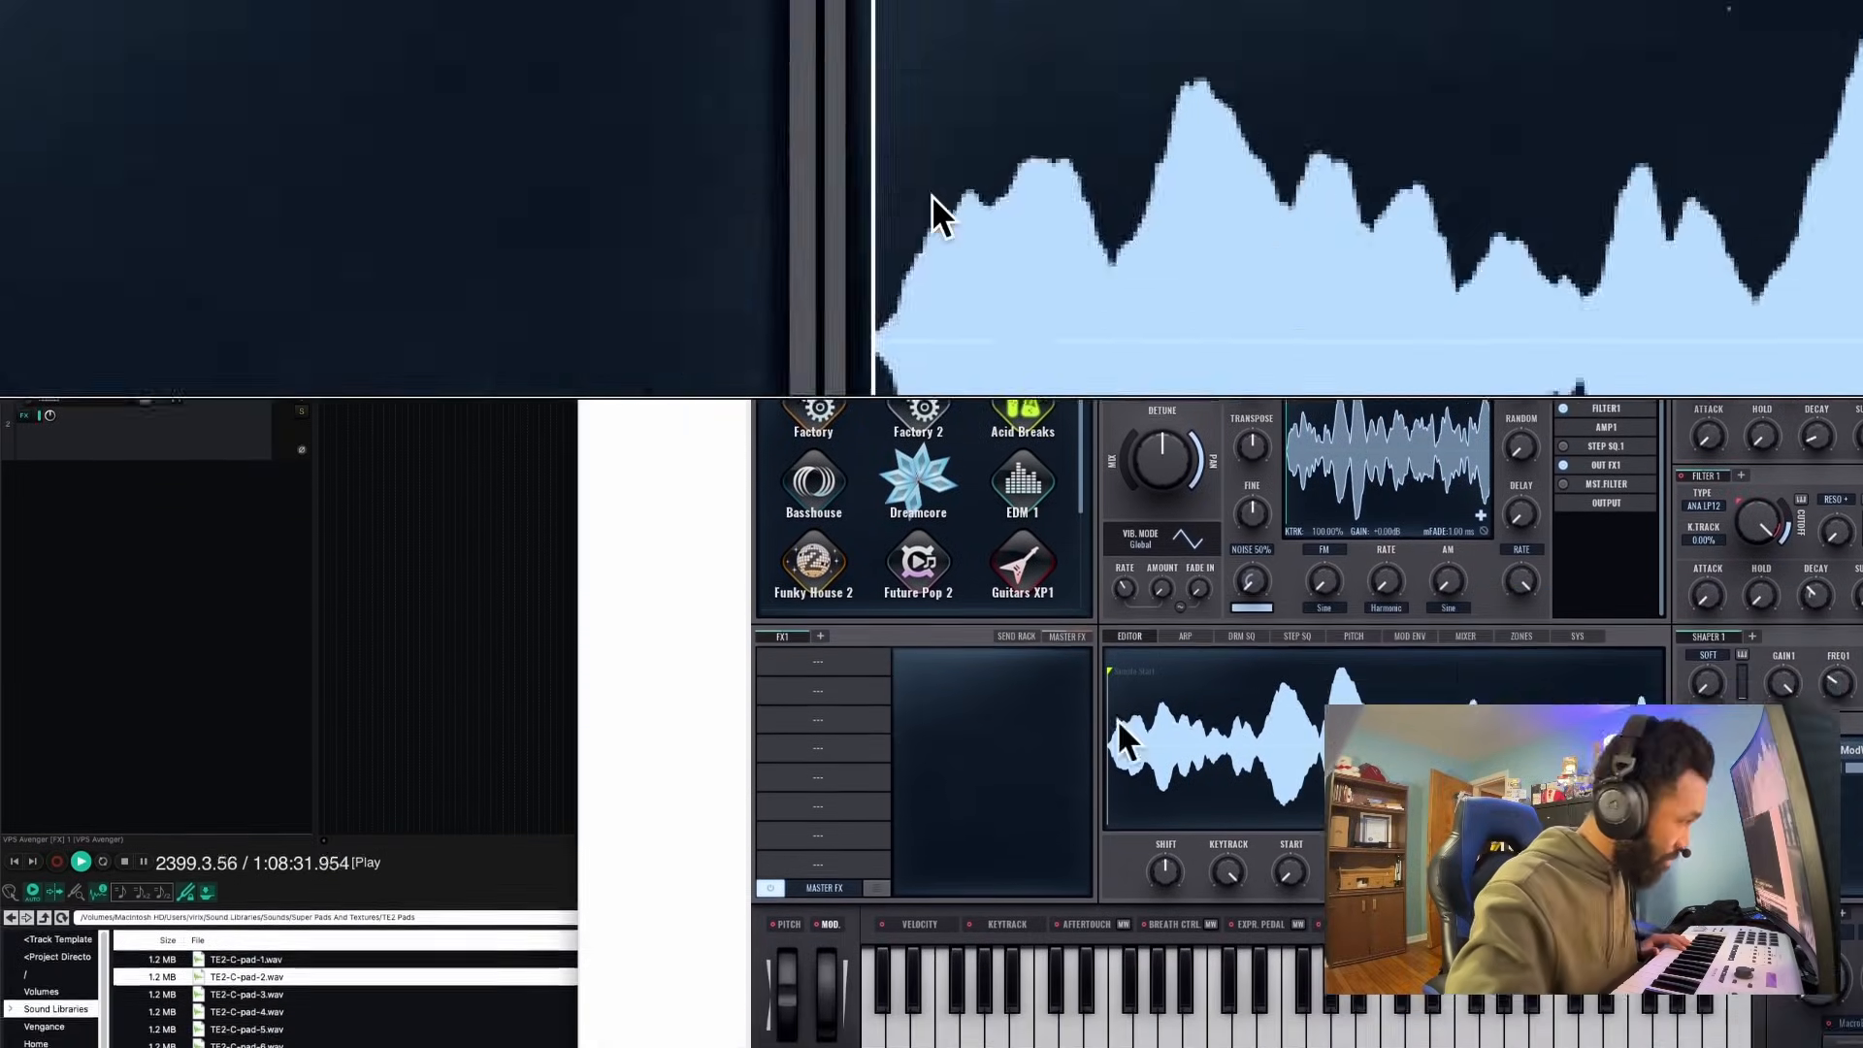
# Add a RUTA VERB effect to the FX1 rack and adjust its amount
pyautogui.click(819, 719)
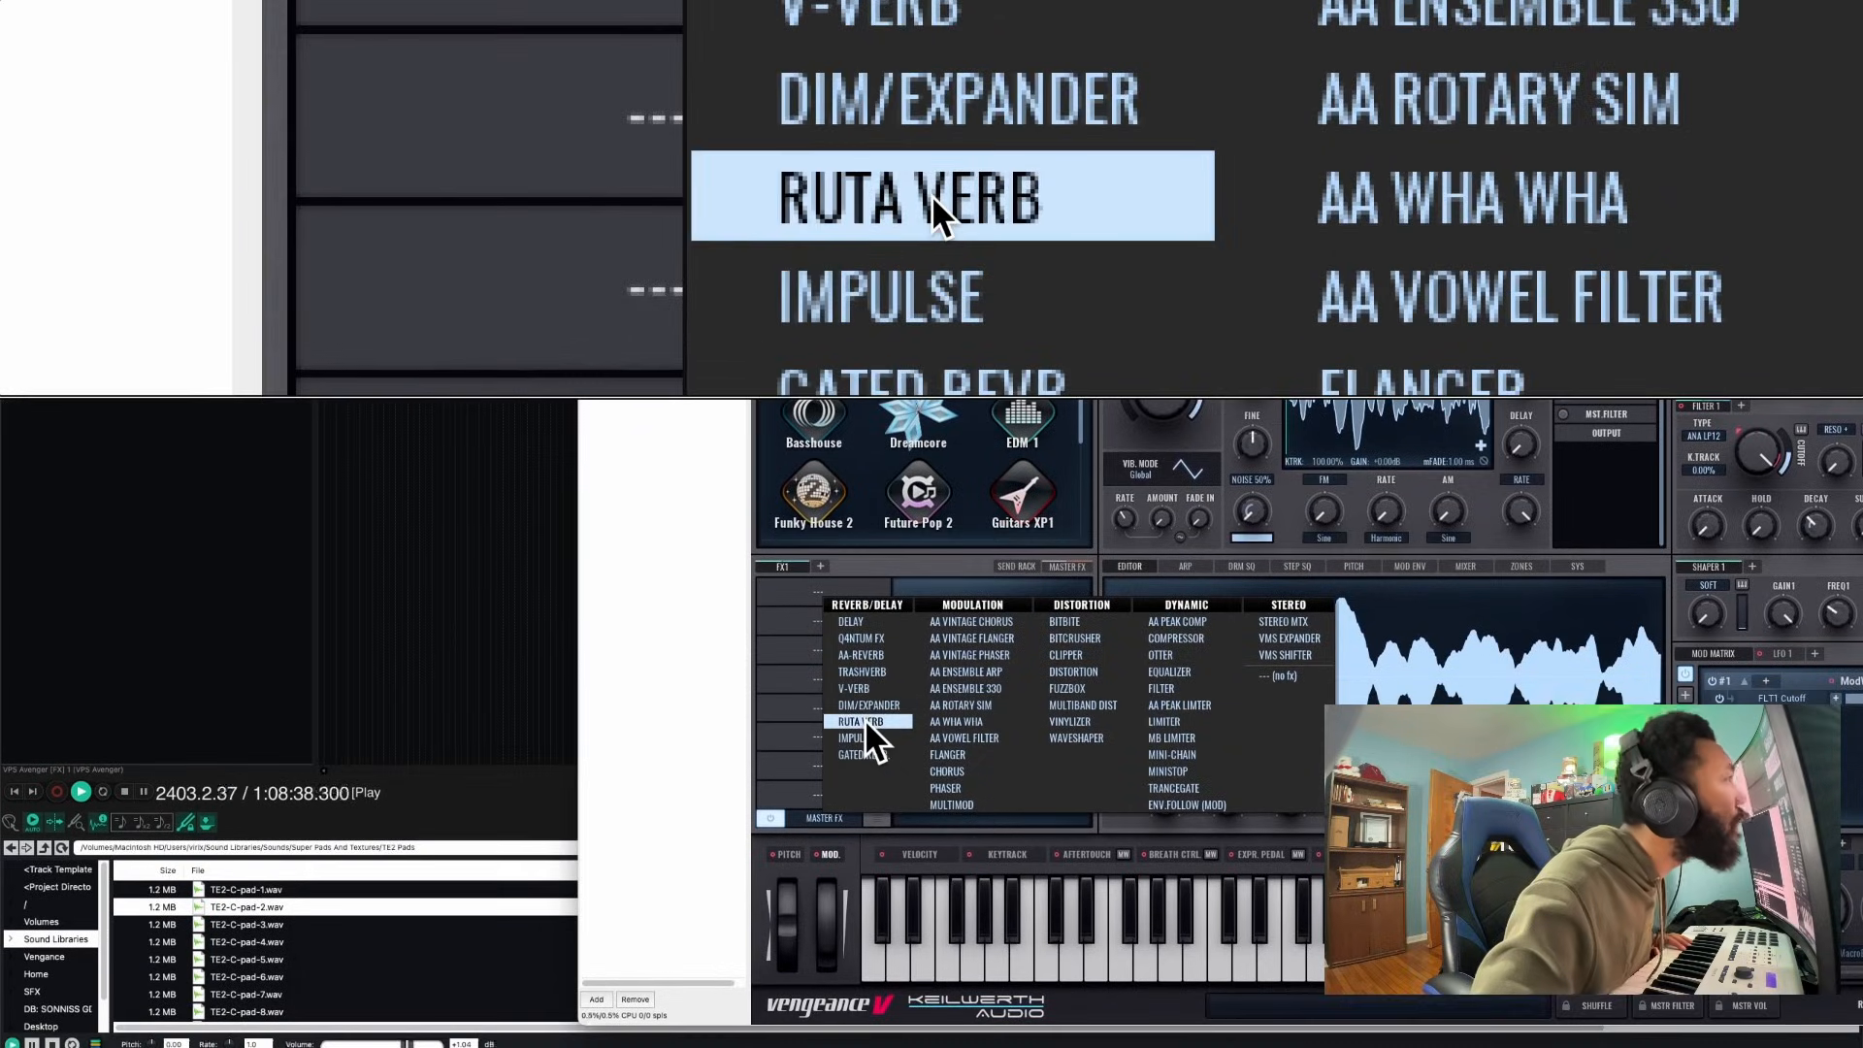
pyautogui.click(864, 719)
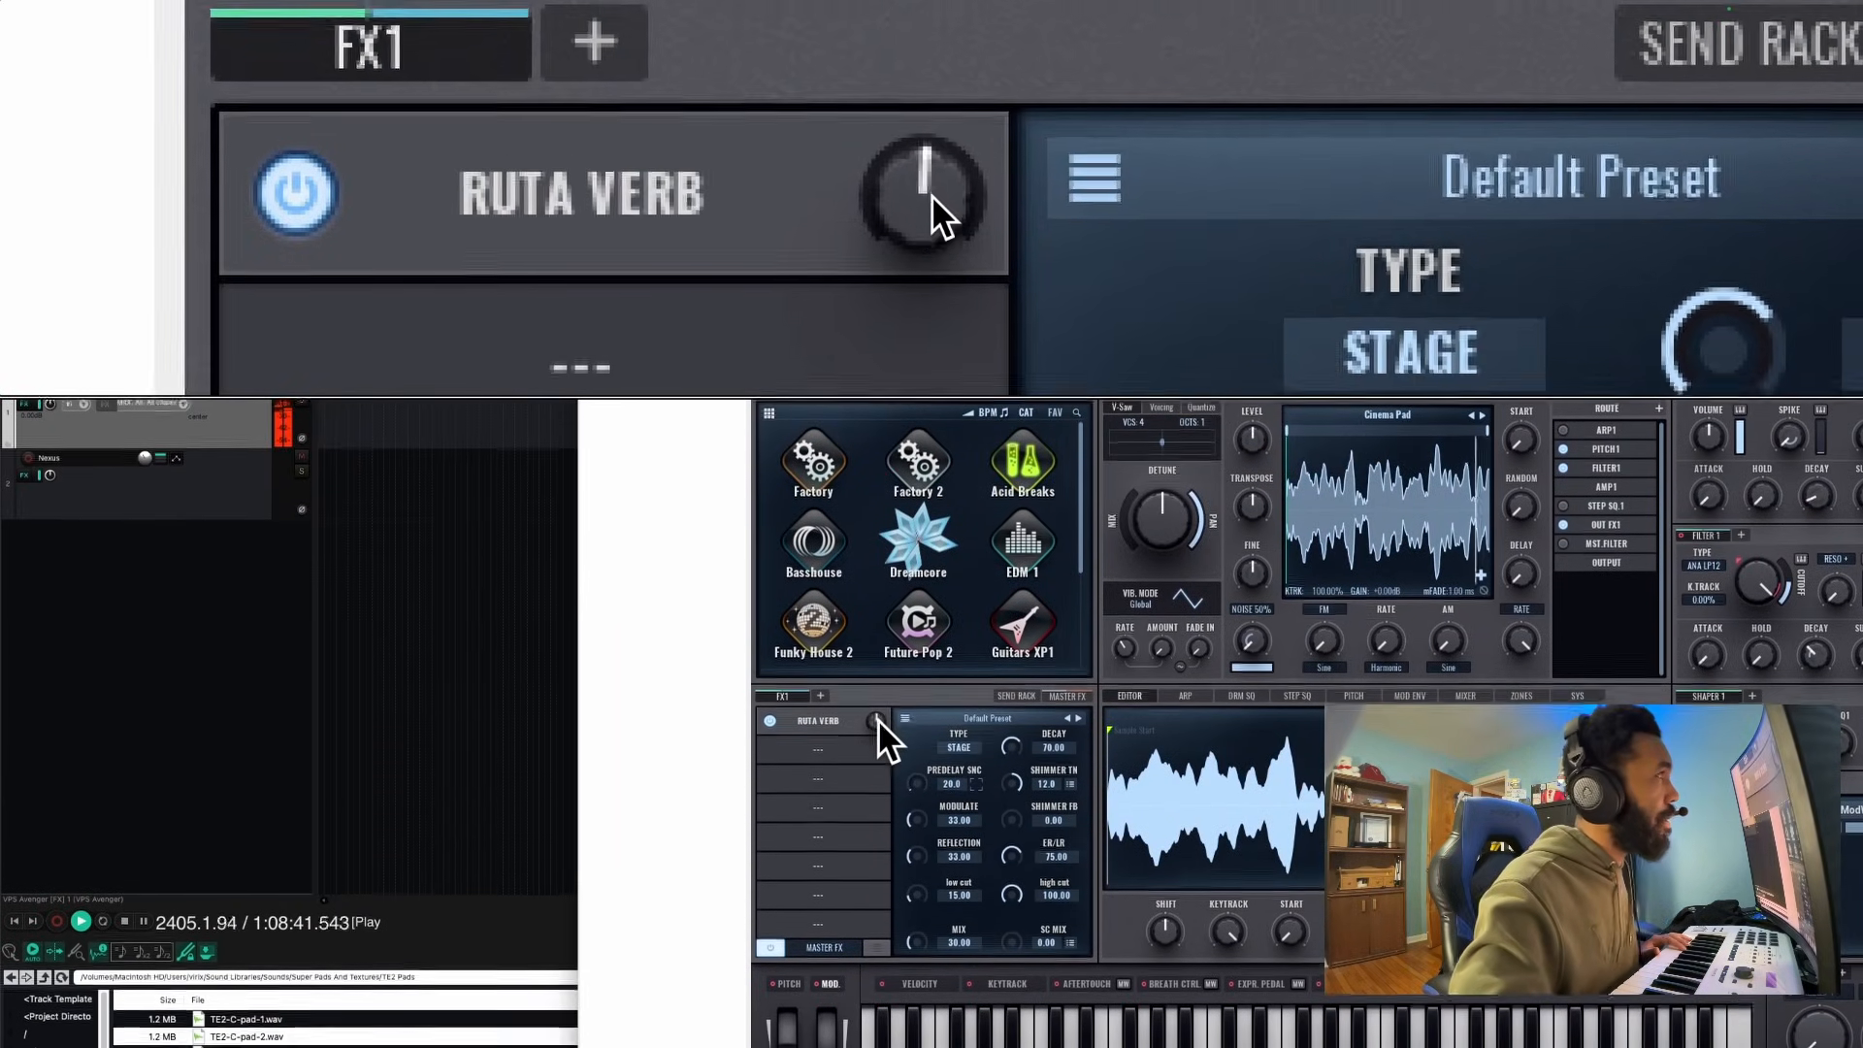
pyautogui.moveTo(877, 718); pyautogui.dragTo(881, 707)
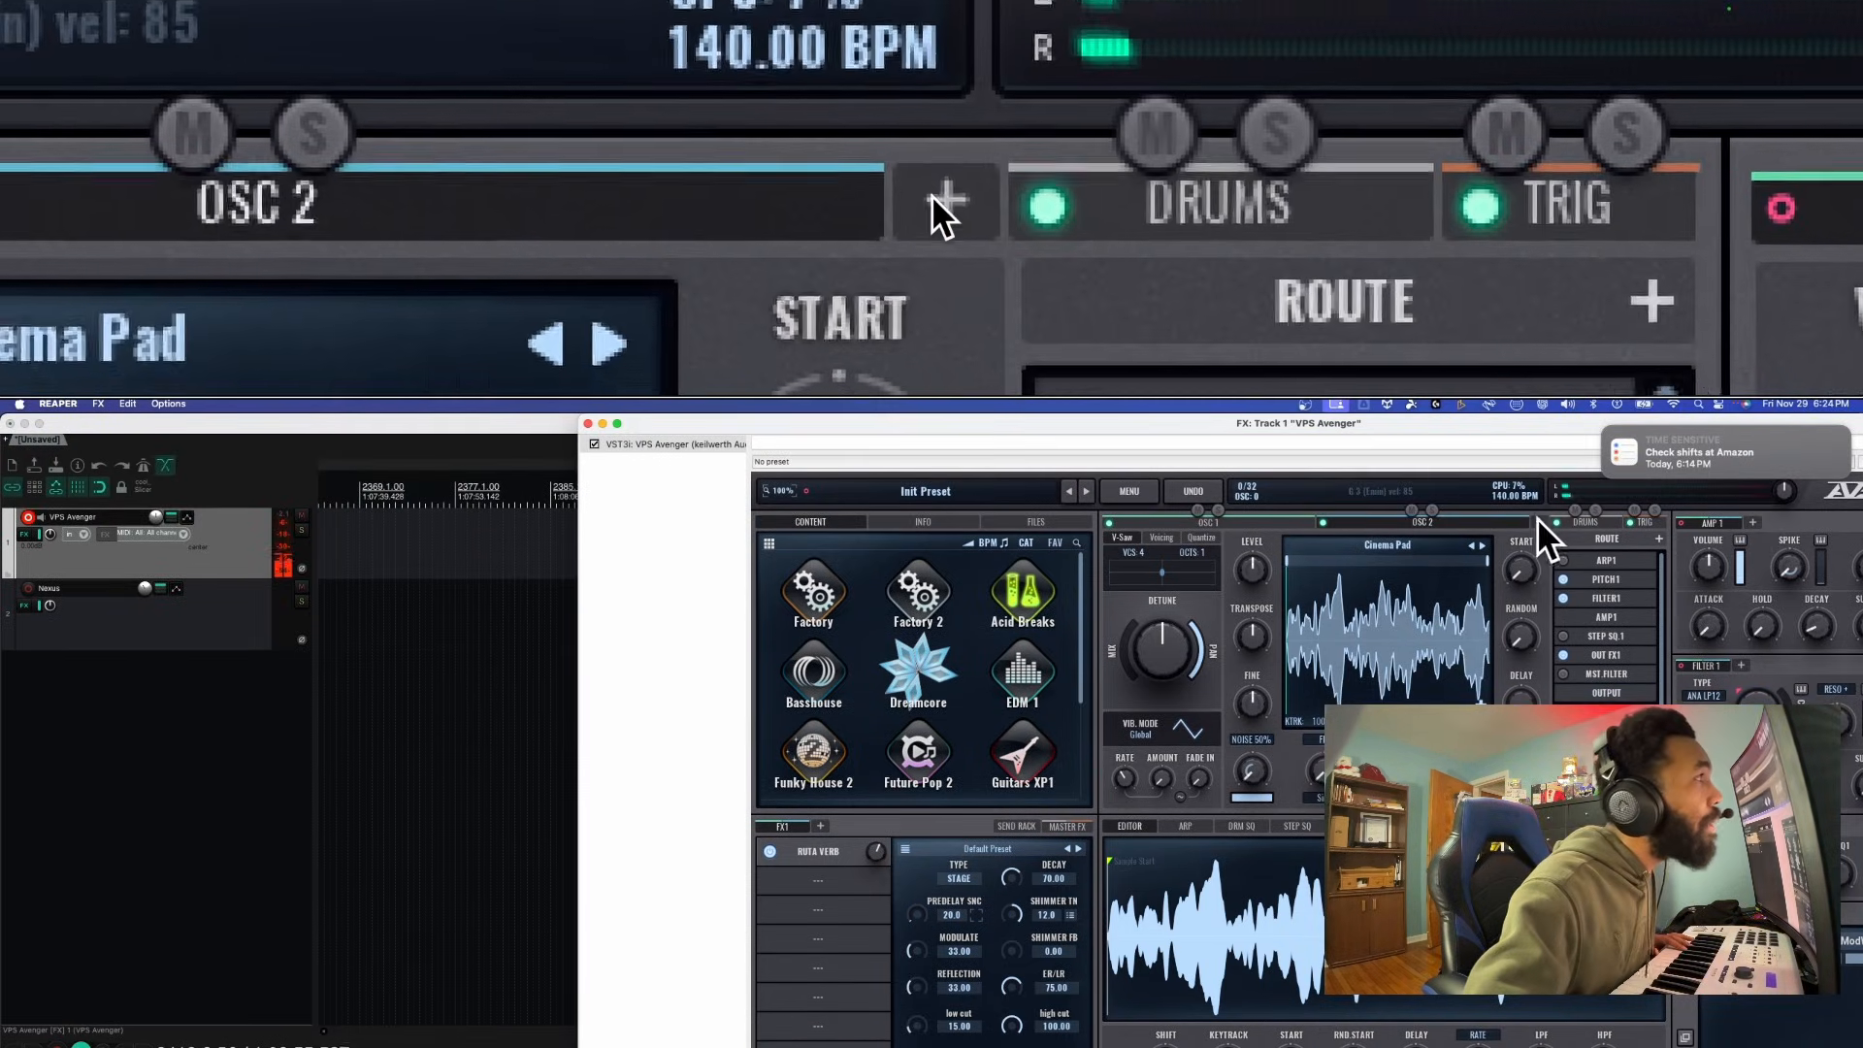
# Add oscillator 3, search its content for "bell" and try the Bella and Bellabell VA shapes
pyautogui.click(1538, 517)
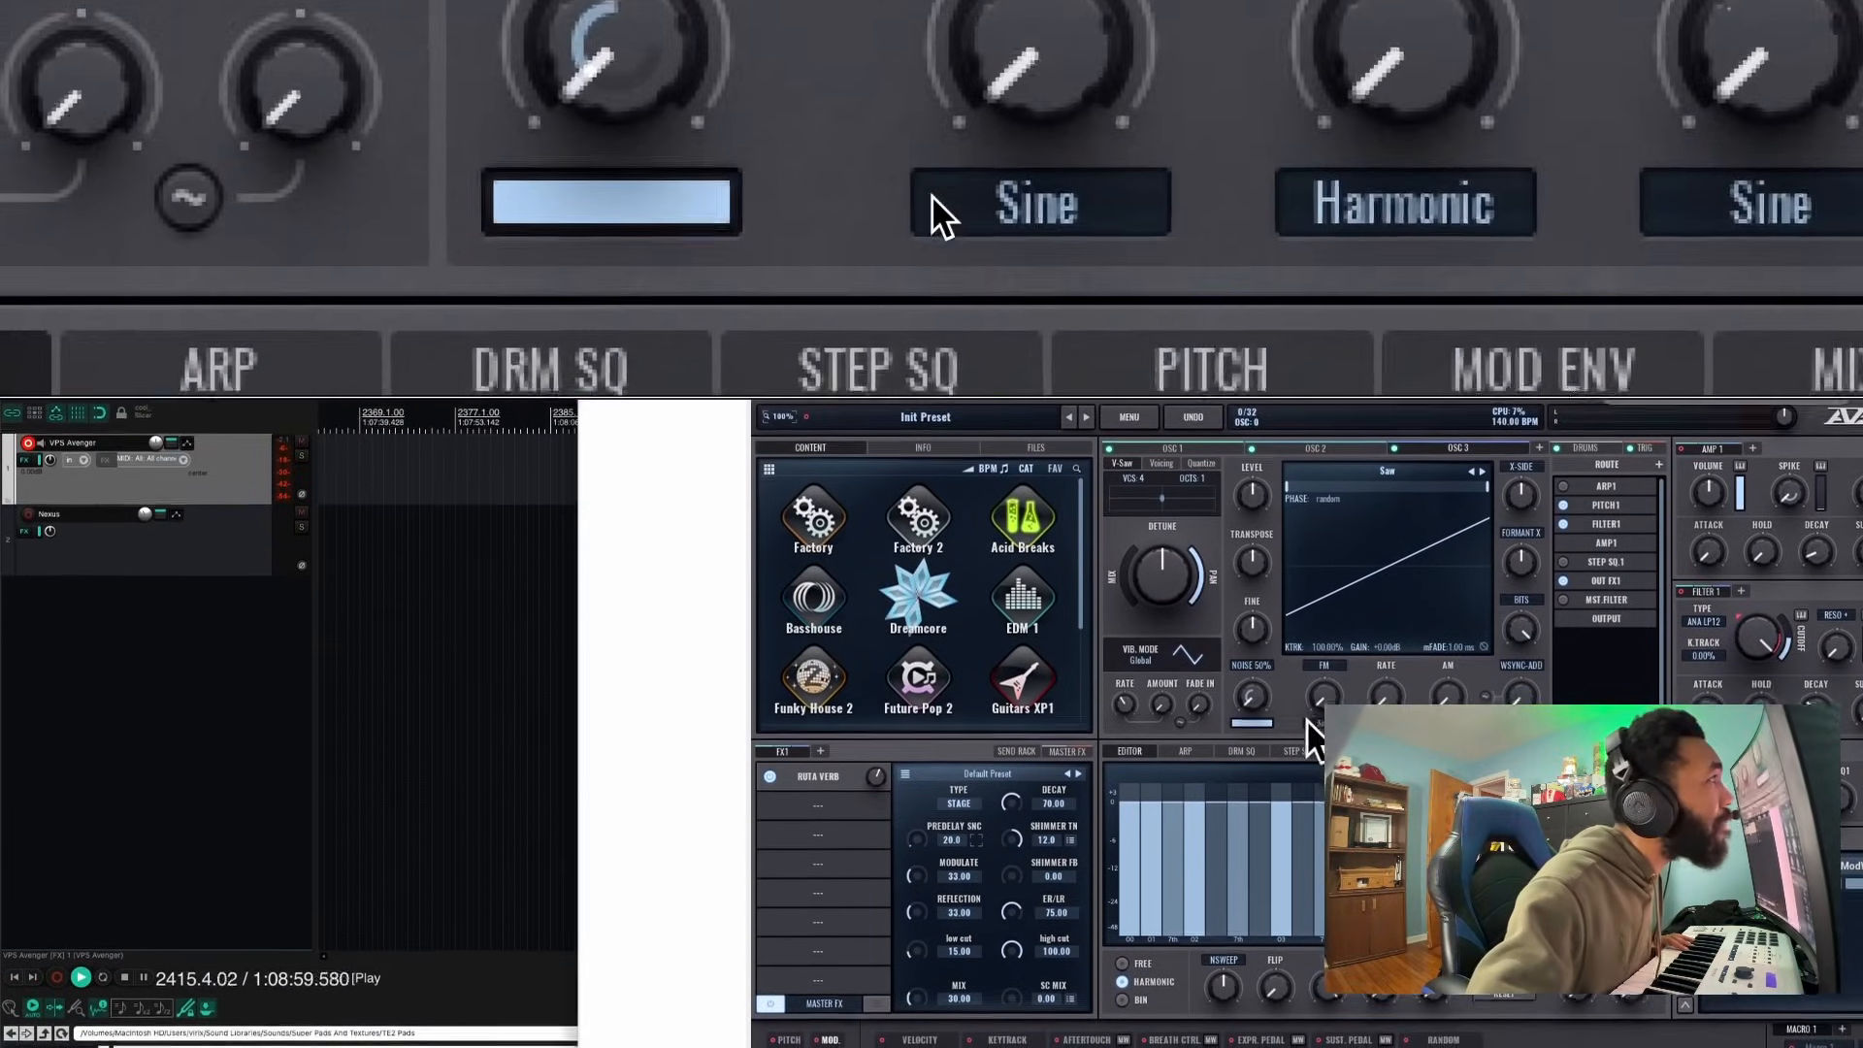
pyautogui.click(1368, 469)
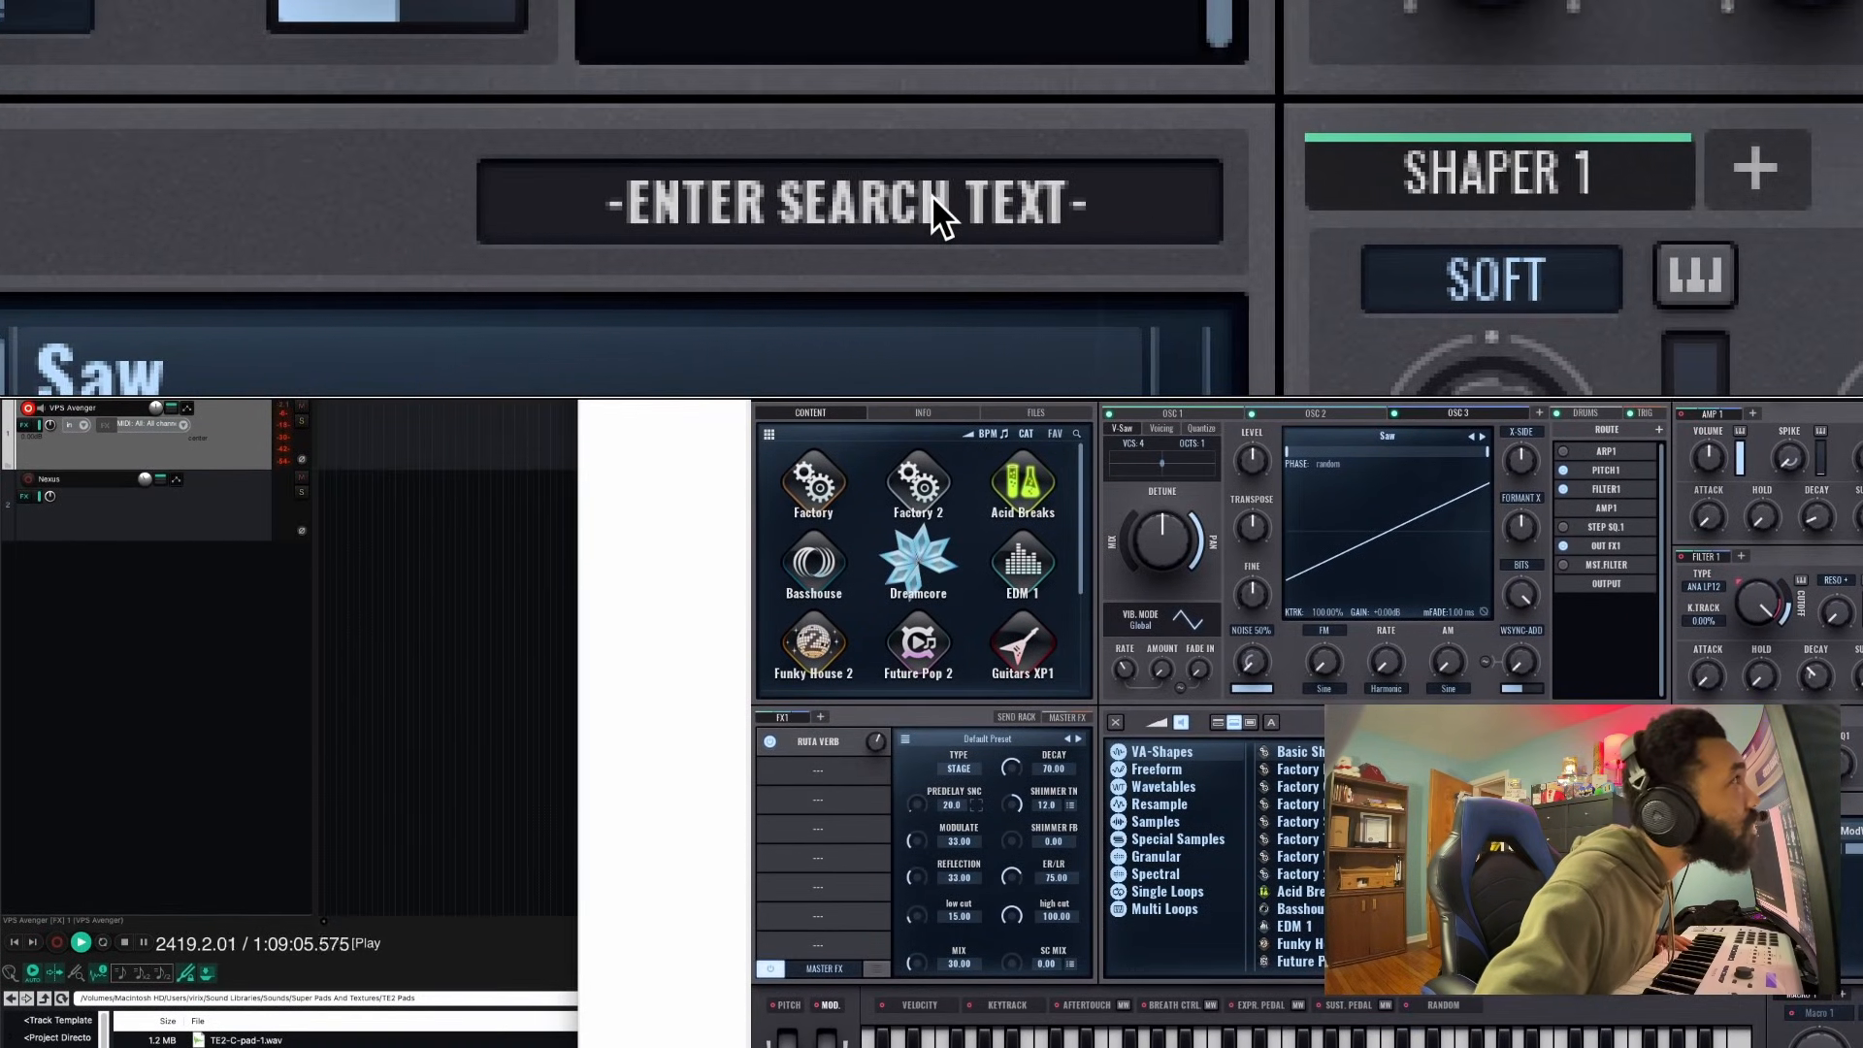
pyautogui.click(942, 216)
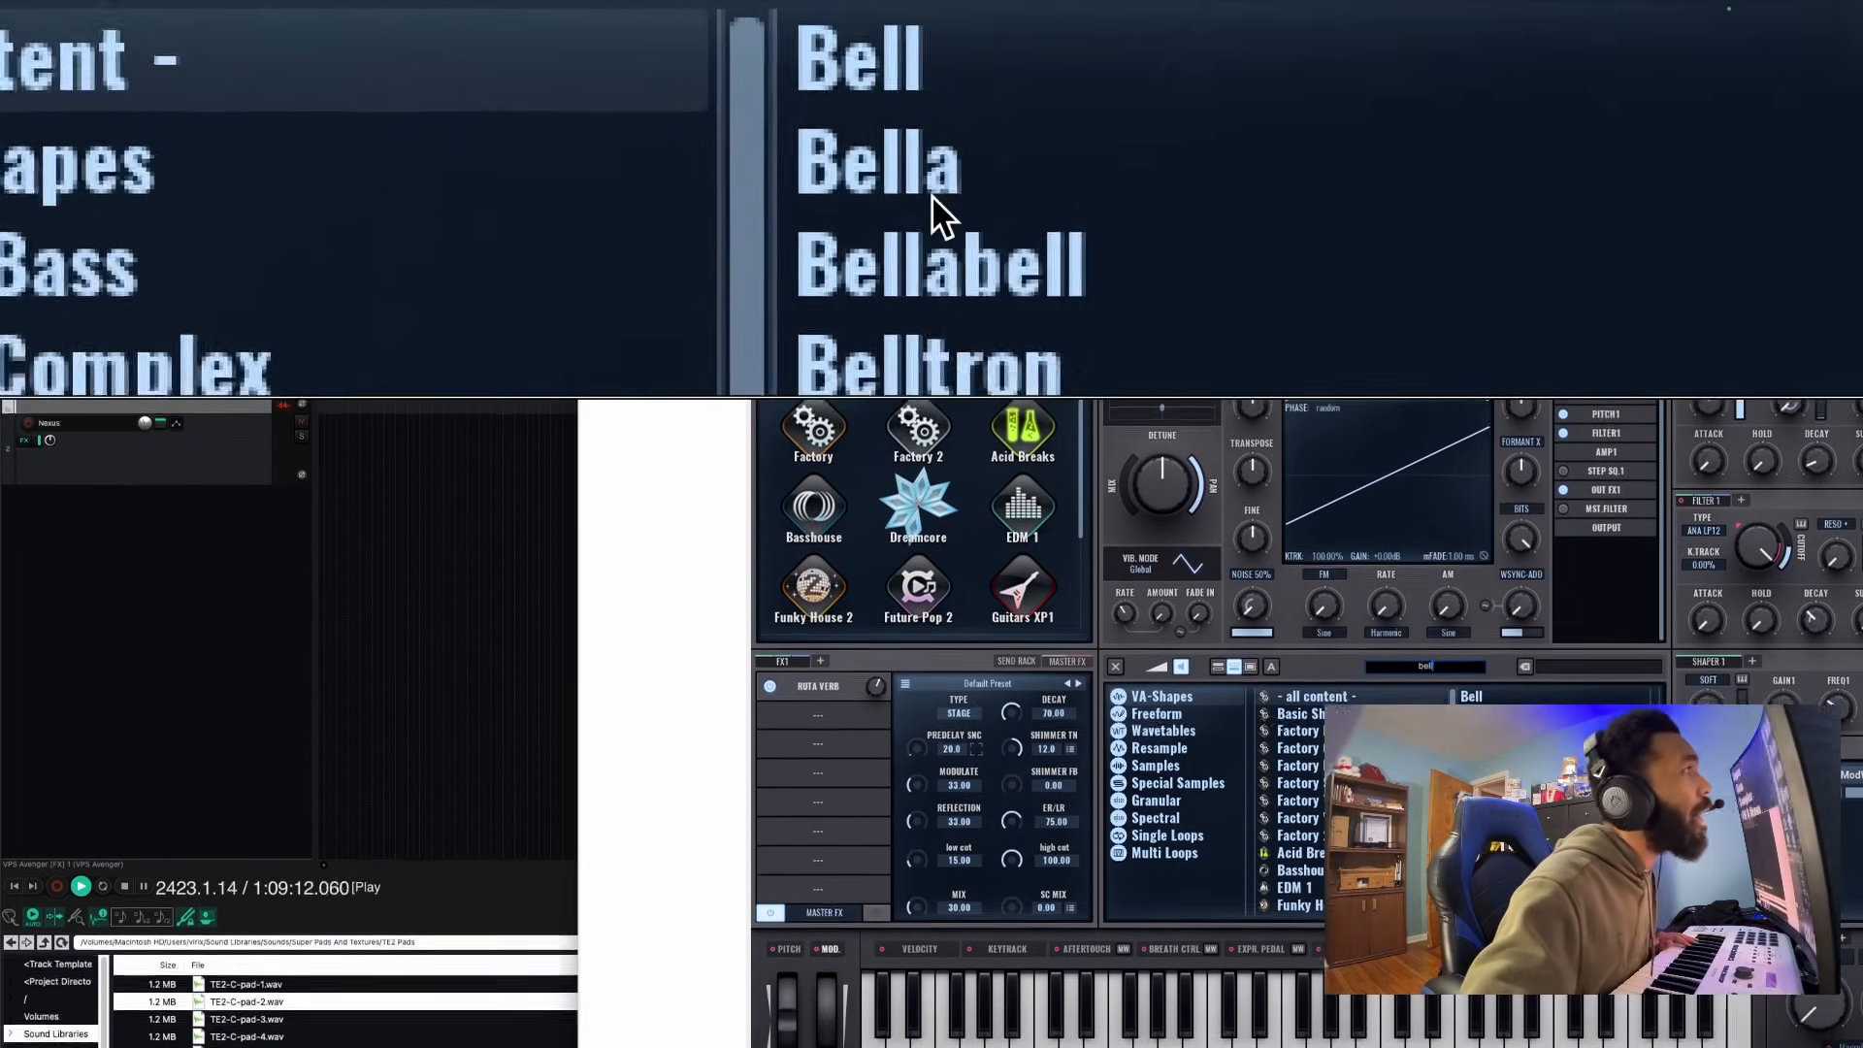
pyautogui.click(933, 199)
pyautogui.click(933, 199)
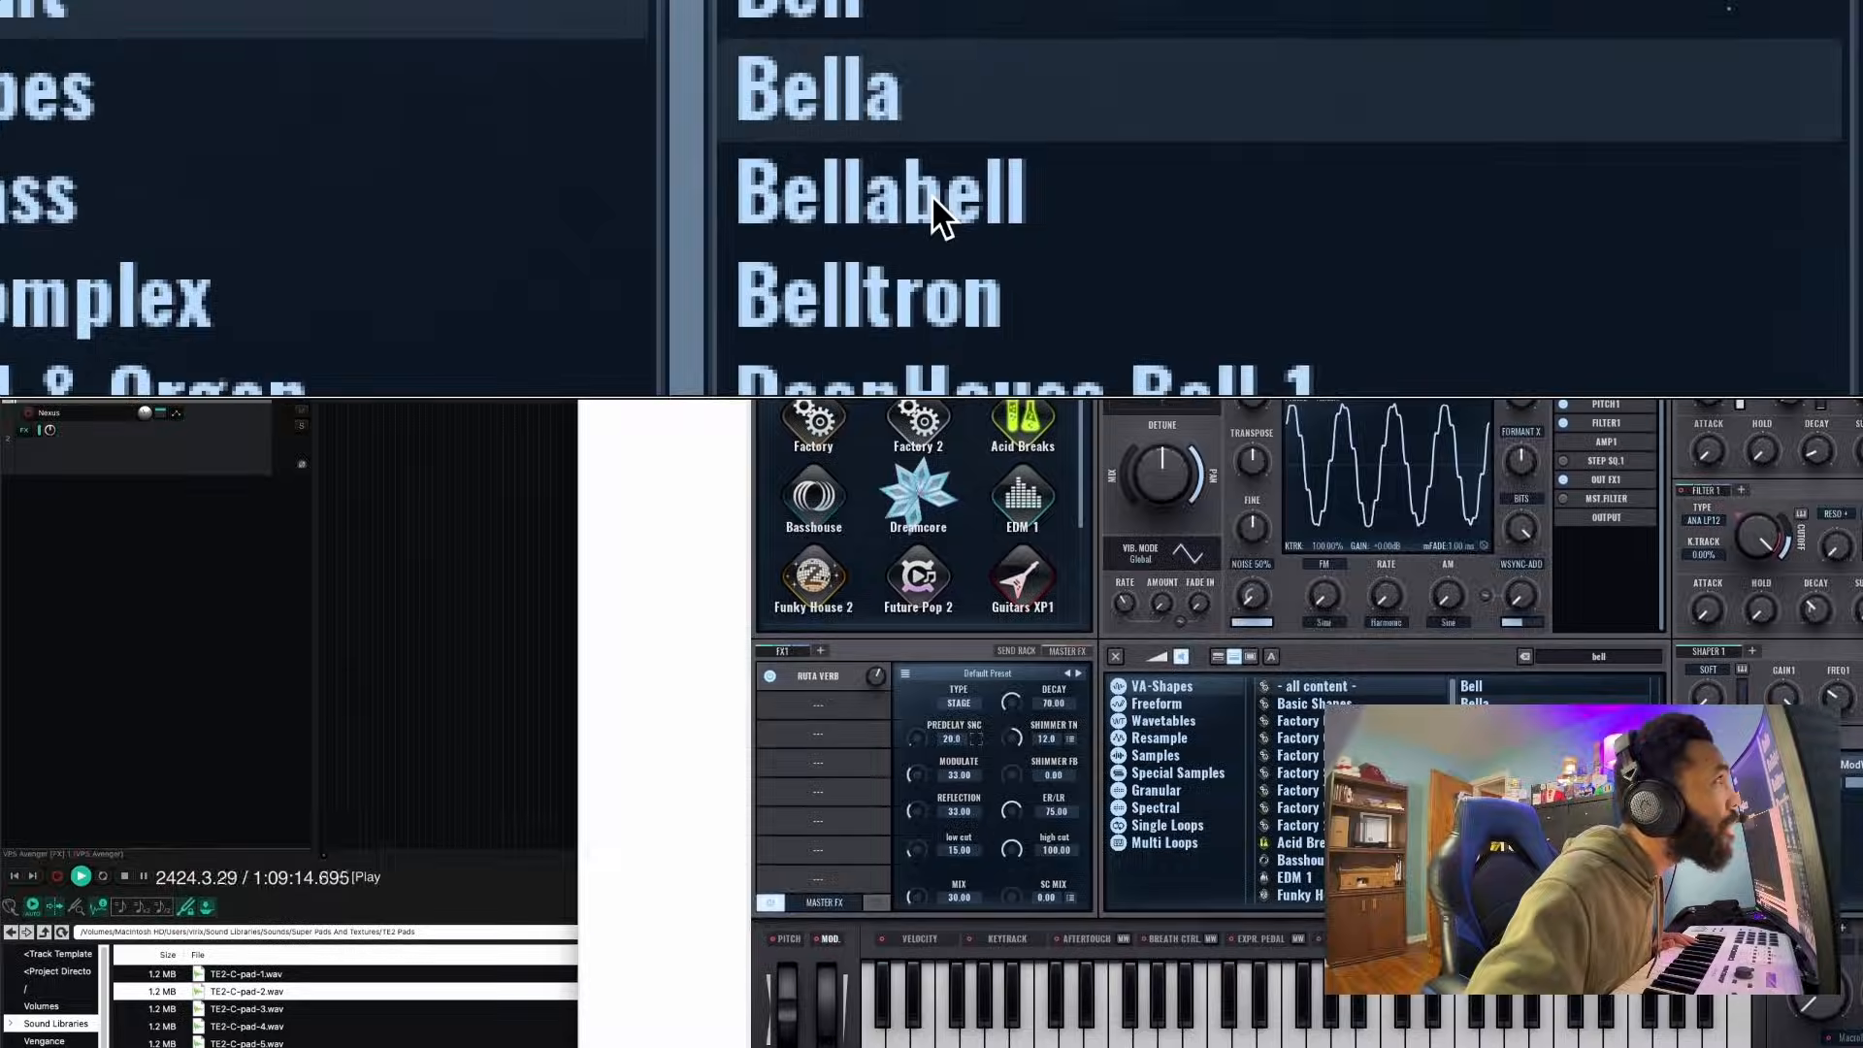
pyautogui.click(1493, 734)
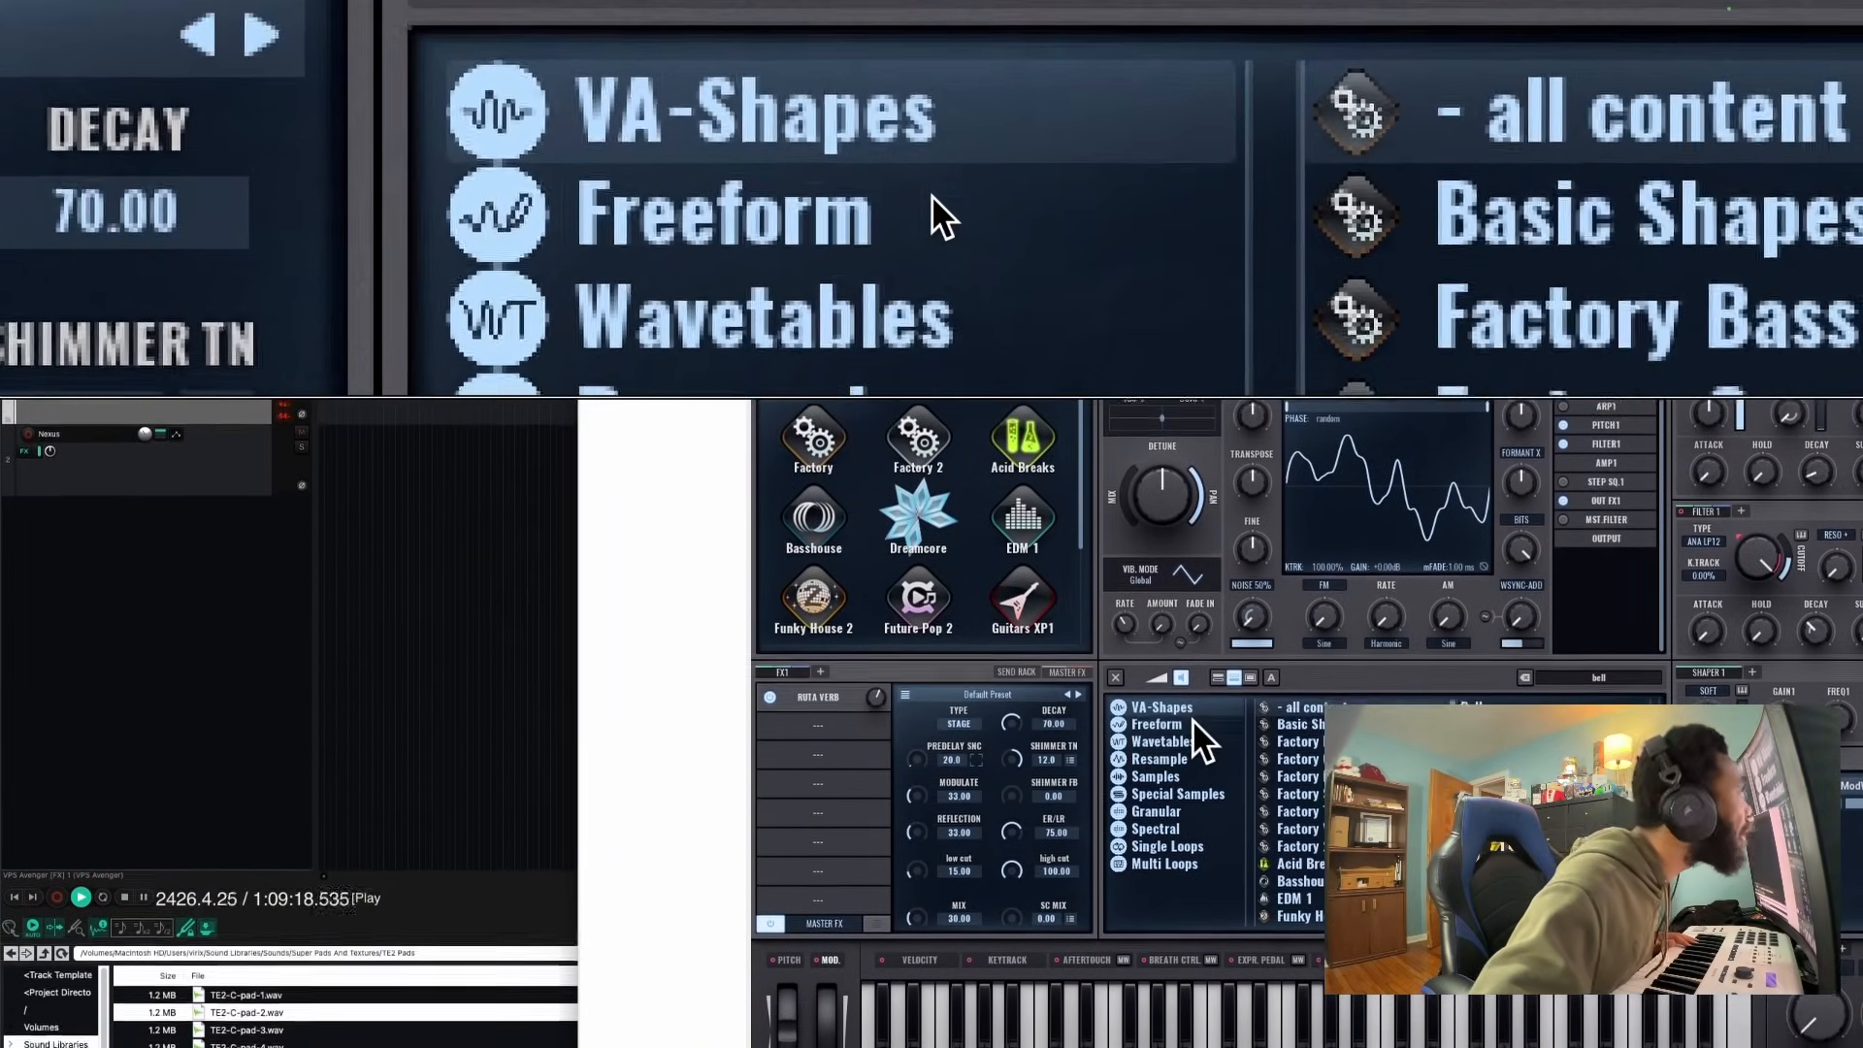
# Audition the bell results among the Samples and load Bells Lo into oscillator 3
pyautogui.click(1192, 720)
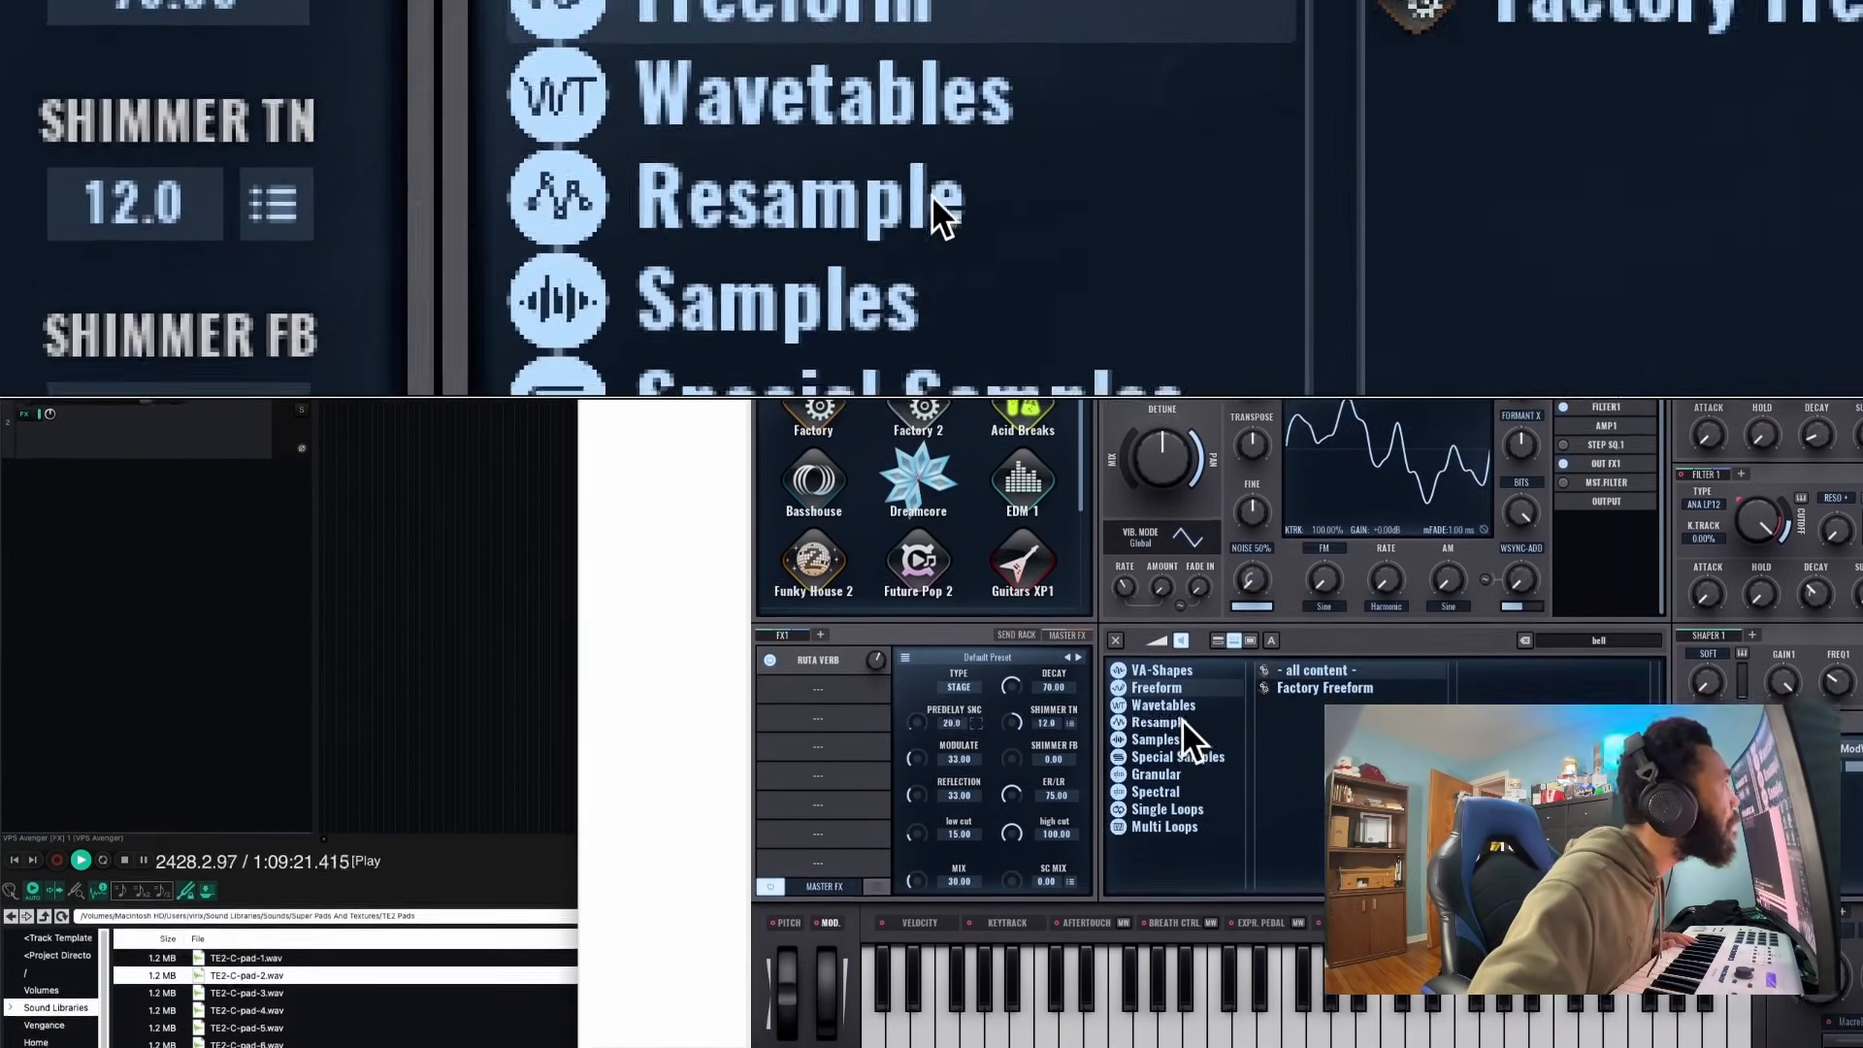
pyautogui.click(1181, 738)
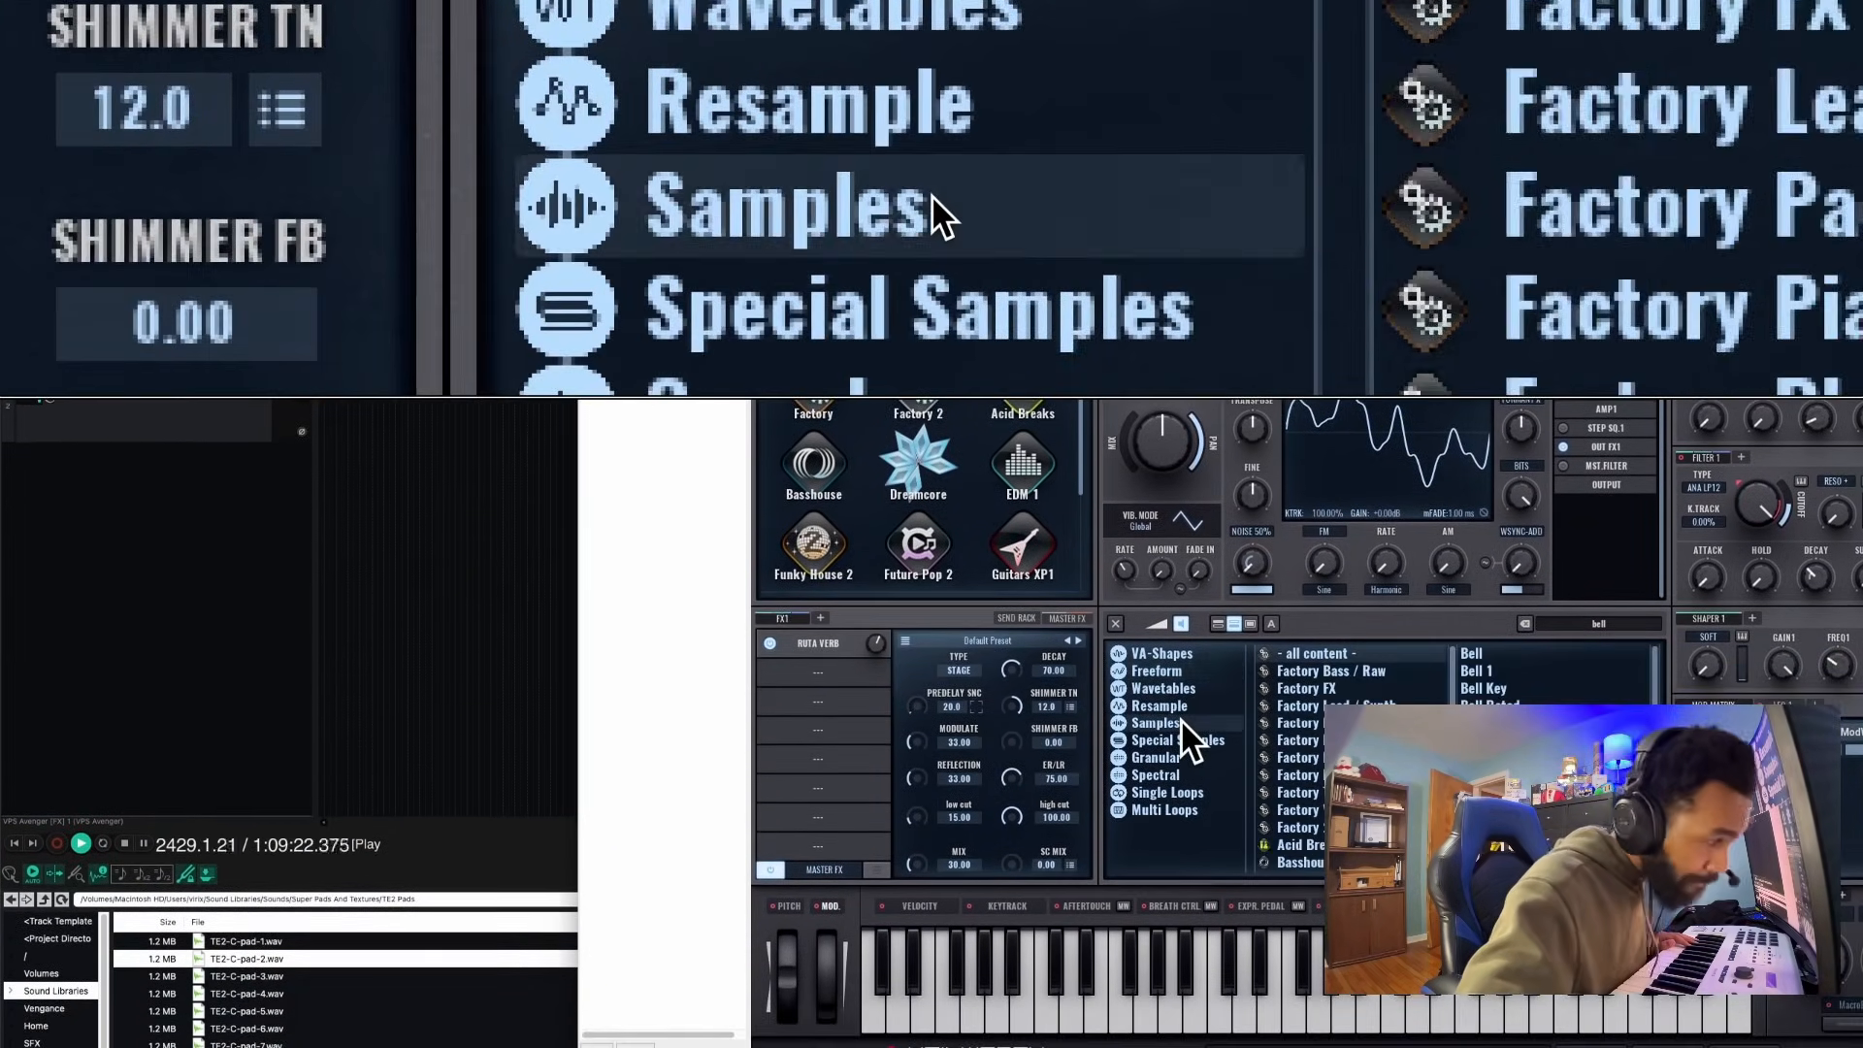
pyautogui.click(1521, 722)
pyautogui.click(1506, 704)
pyautogui.click(1506, 717)
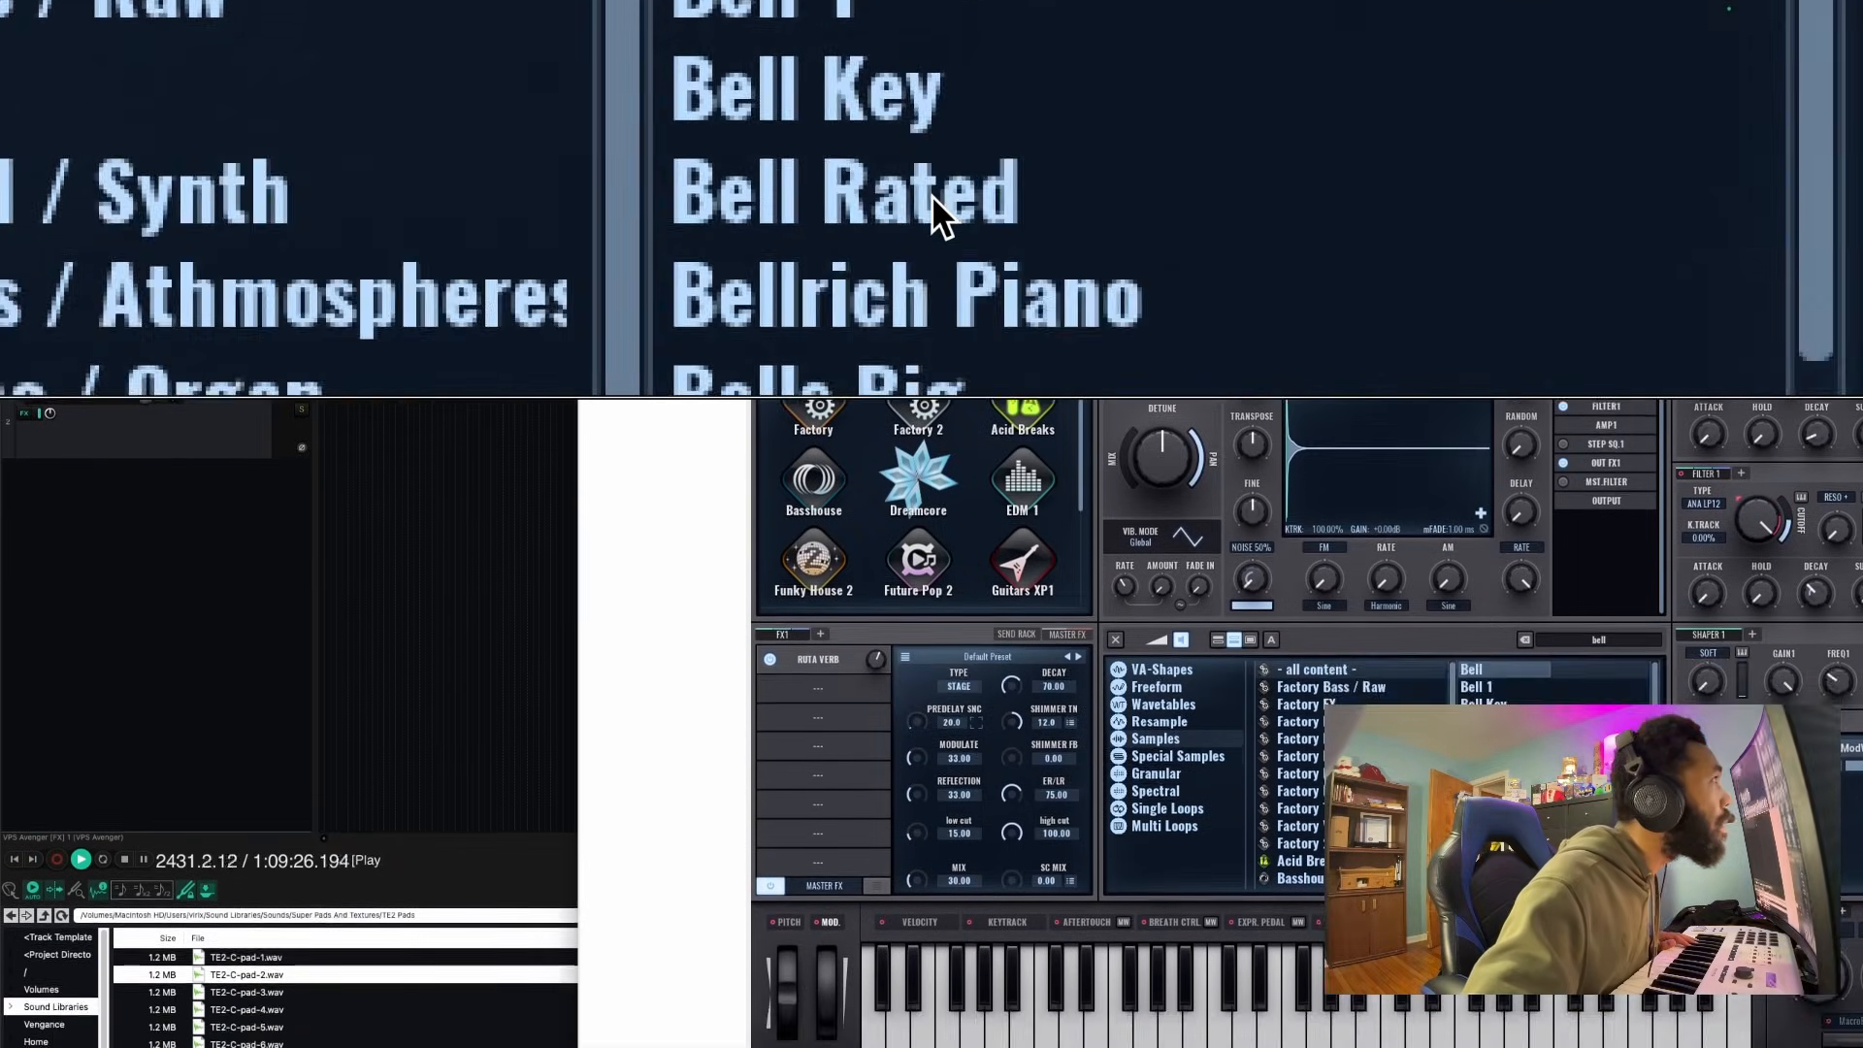
pyautogui.click(1504, 818)
pyautogui.click(1502, 836)
pyautogui.doubleClick(931, 196)
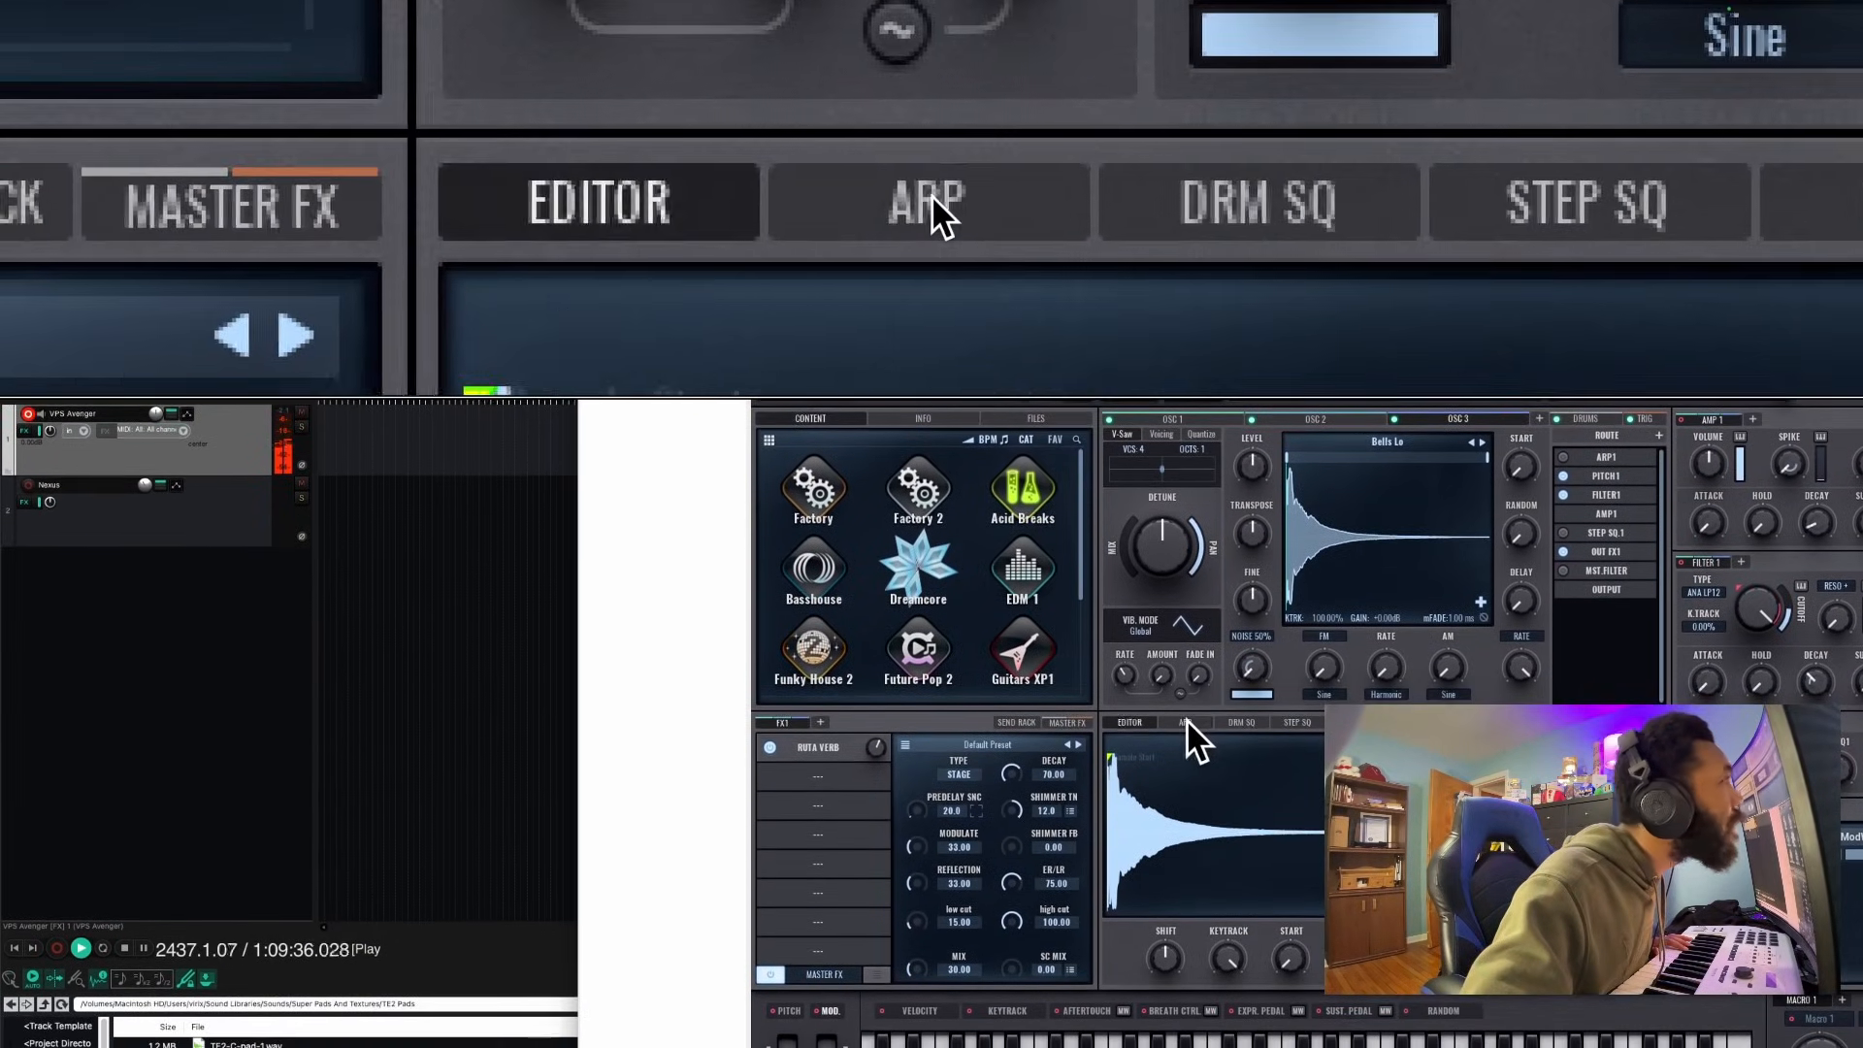
# Show the arpeggiator and turn on ARP1 in oscillator 3's routing
pyautogui.click(1185, 723)
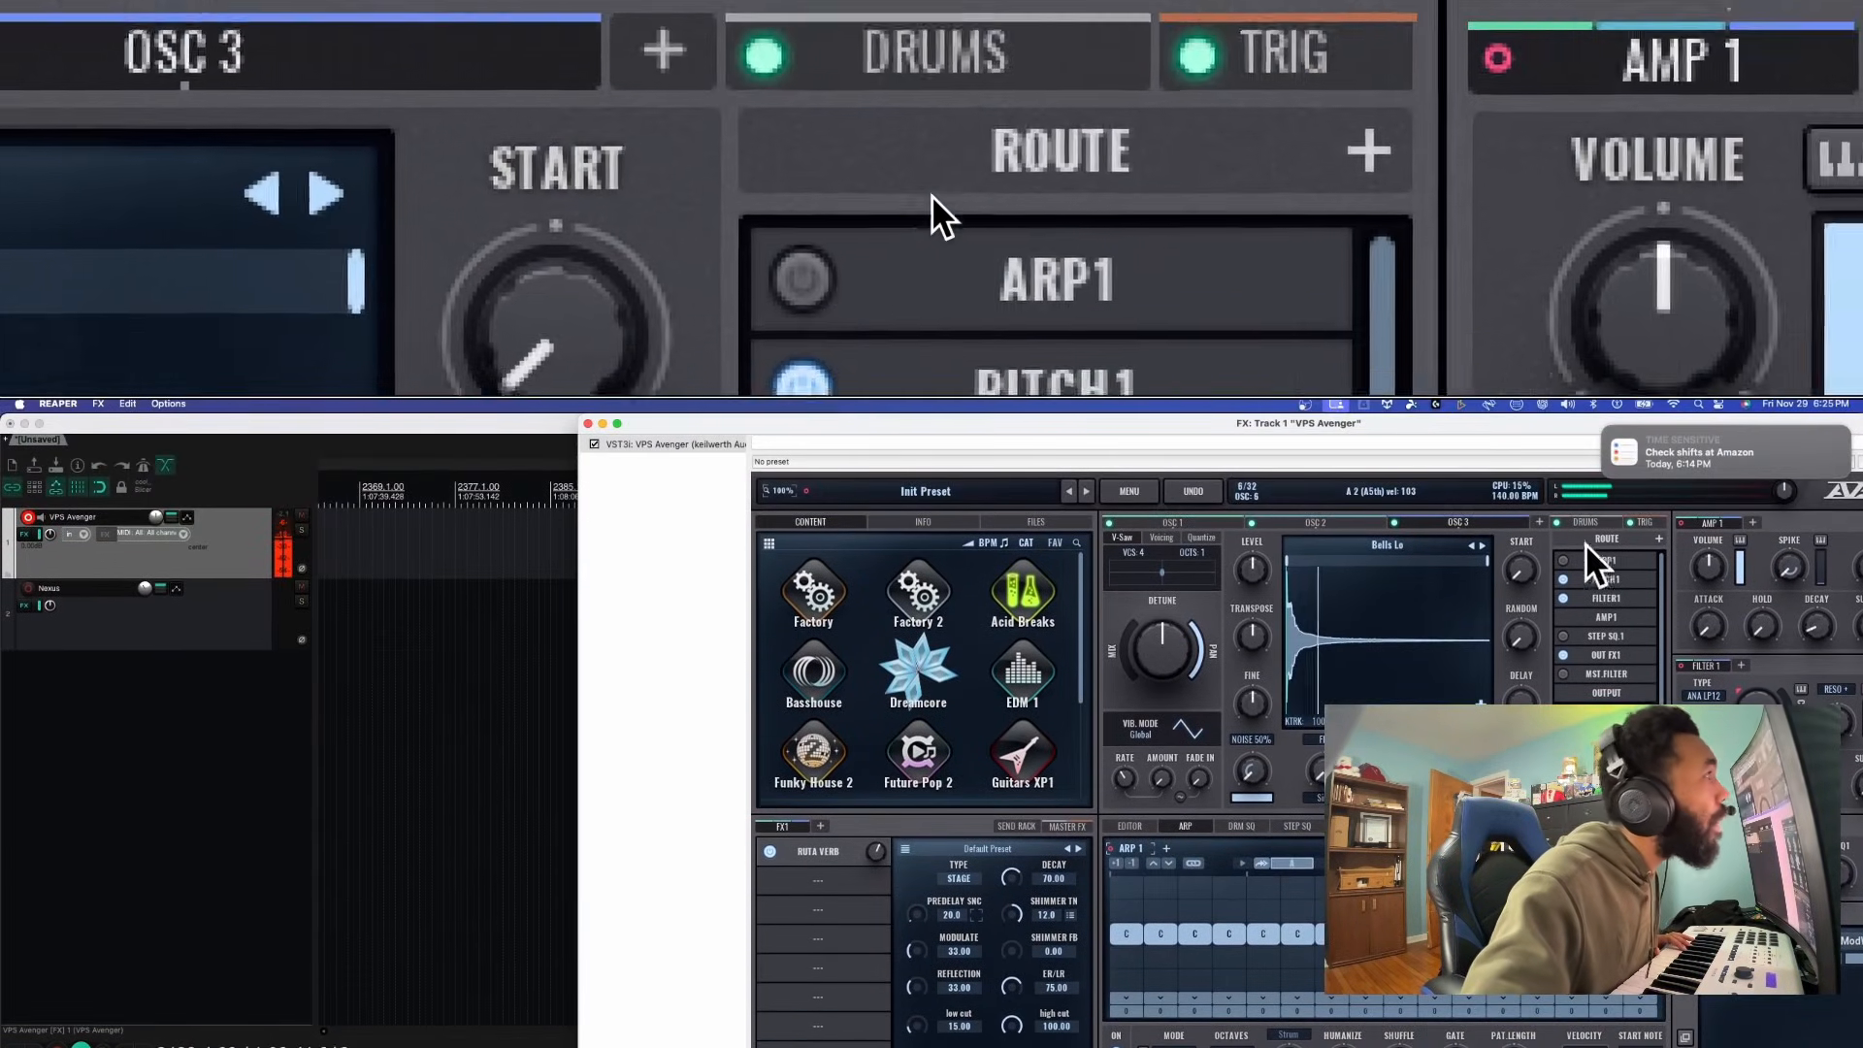
pyautogui.click(1563, 439)
# Add a second amp envelope and route oscillator 3 through AMP2 with its Spike at 100%
pyautogui.click(1753, 522)
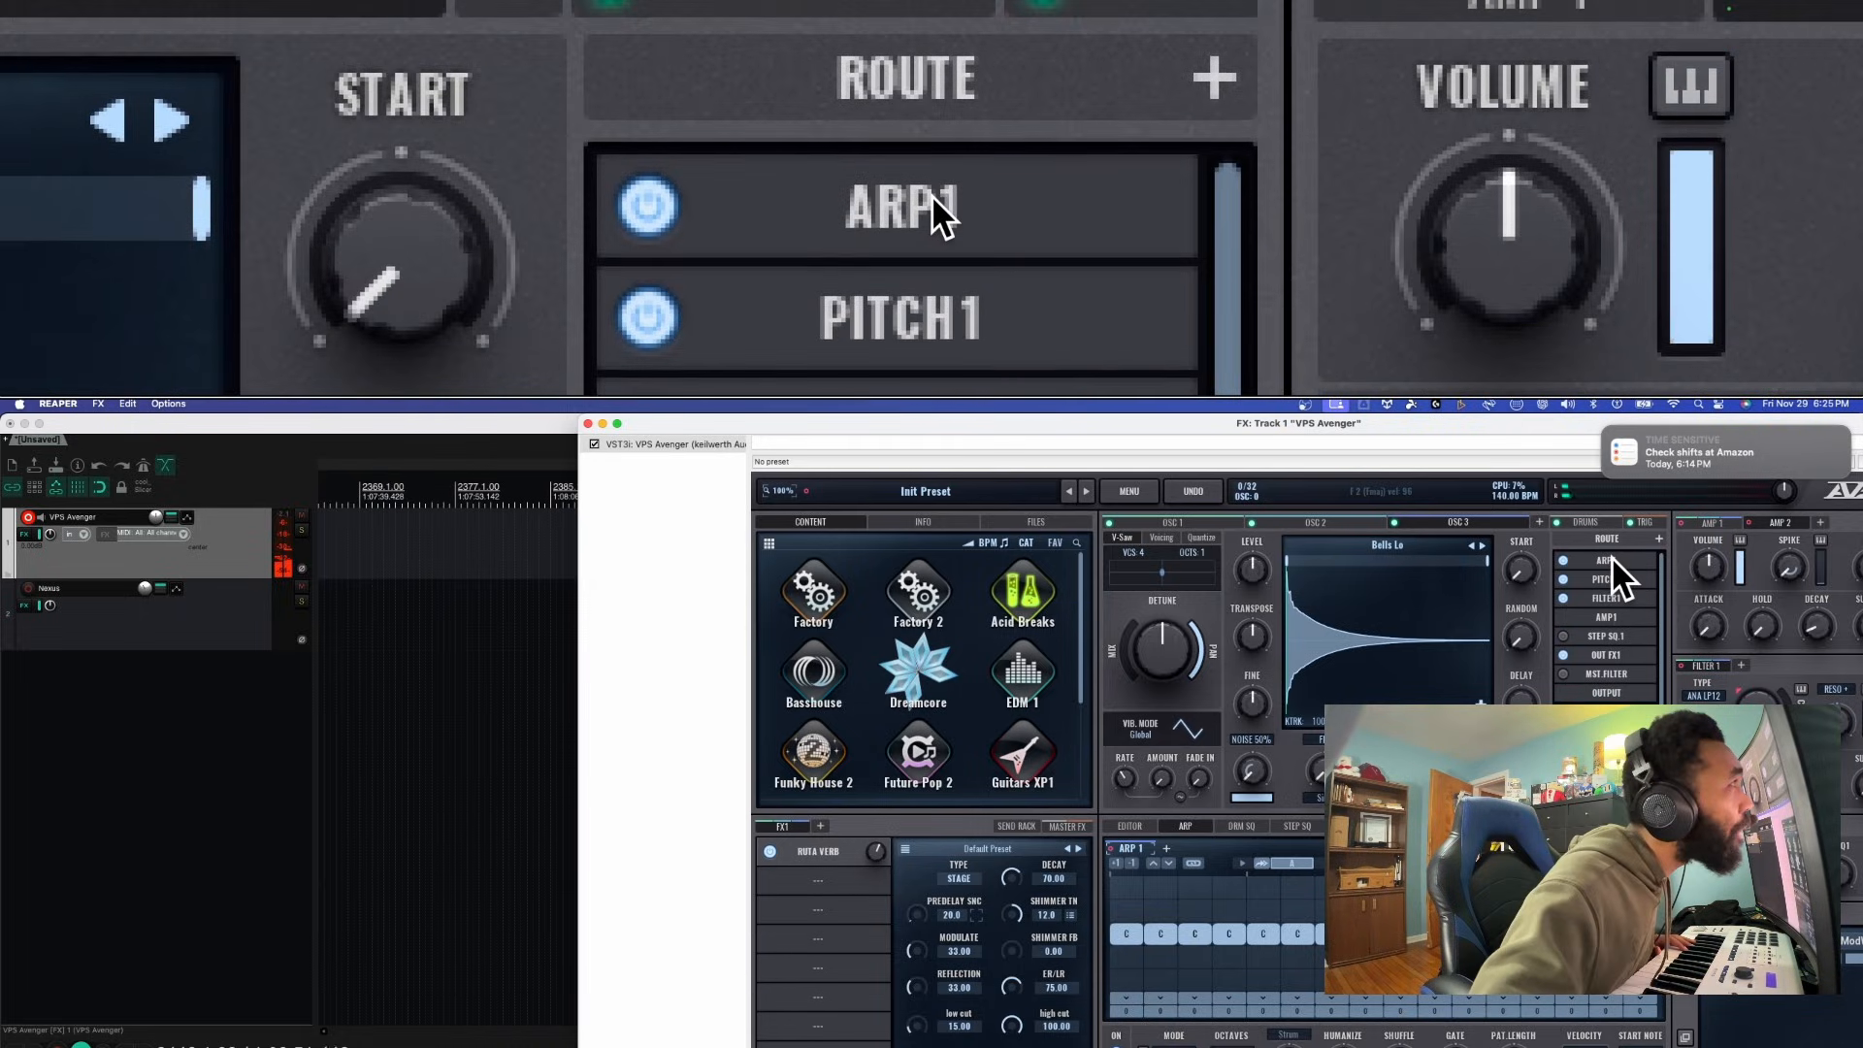
pyautogui.click(1611, 558)
pyautogui.click(1617, 559)
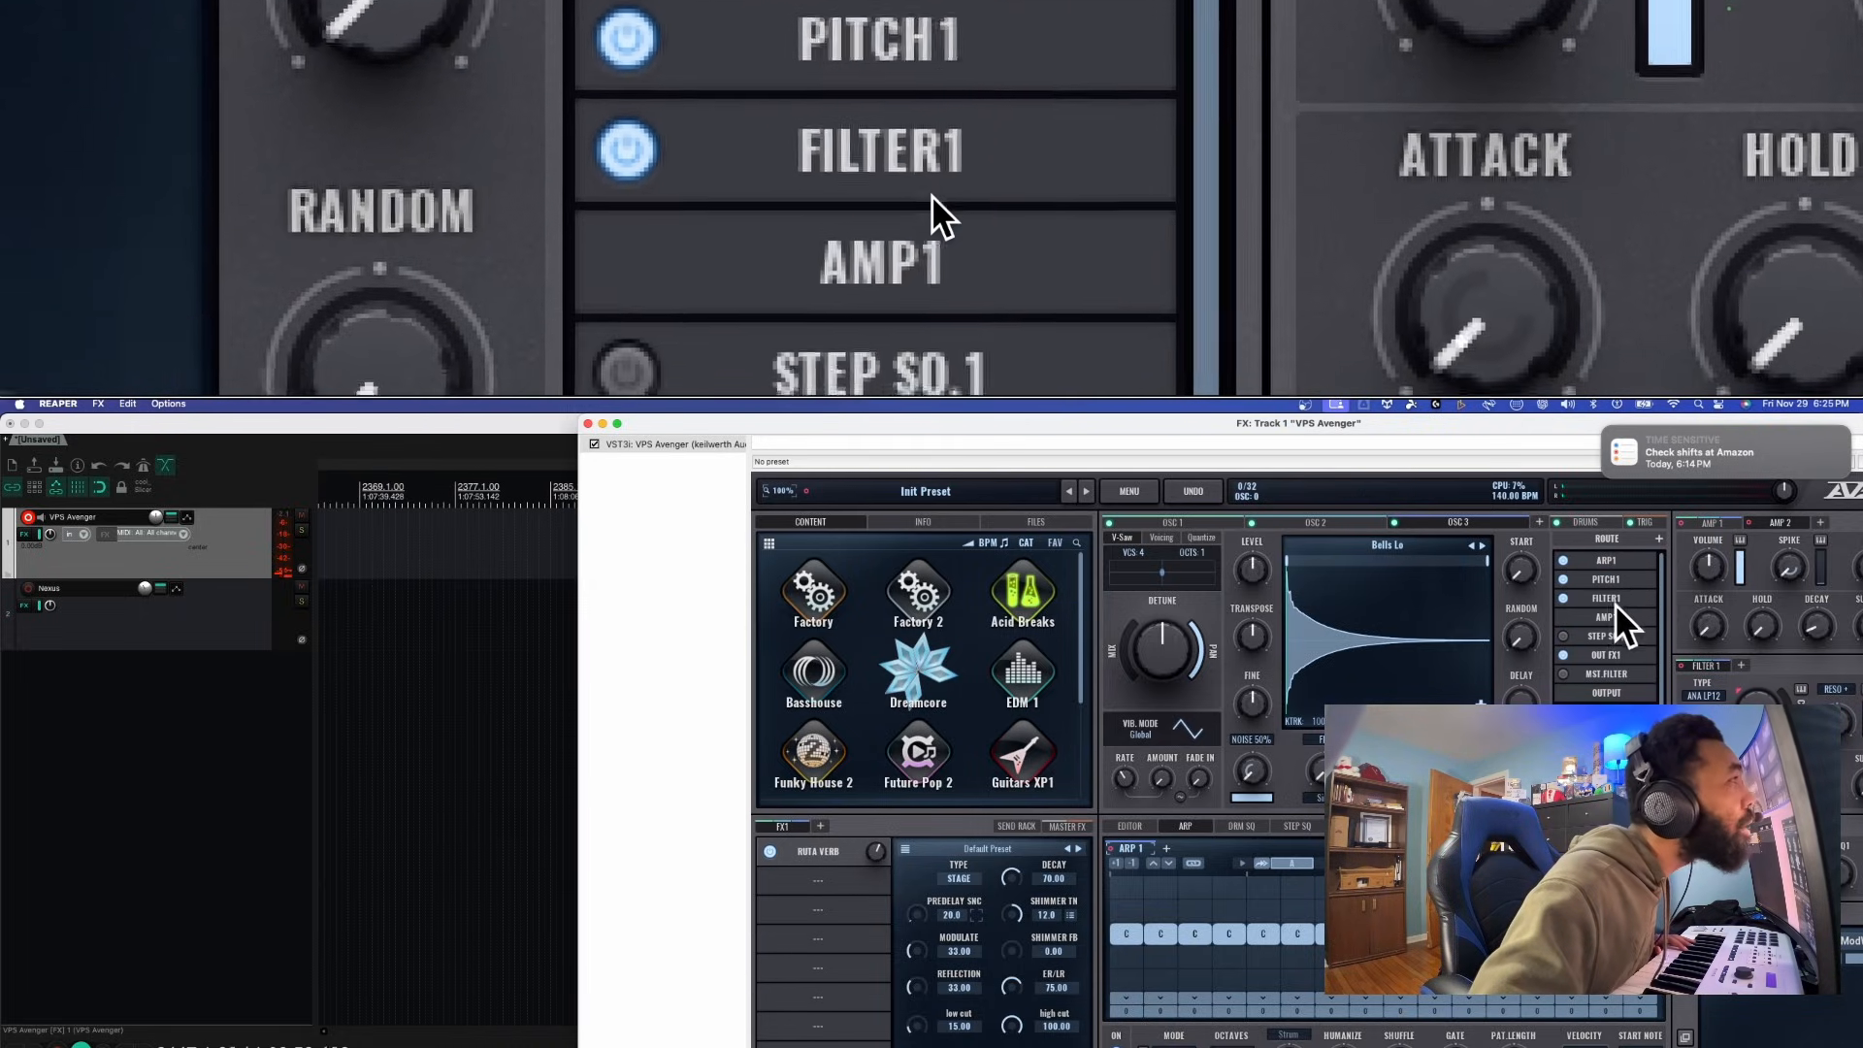
pyautogui.click(1614, 615)
pyautogui.click(1602, 671)
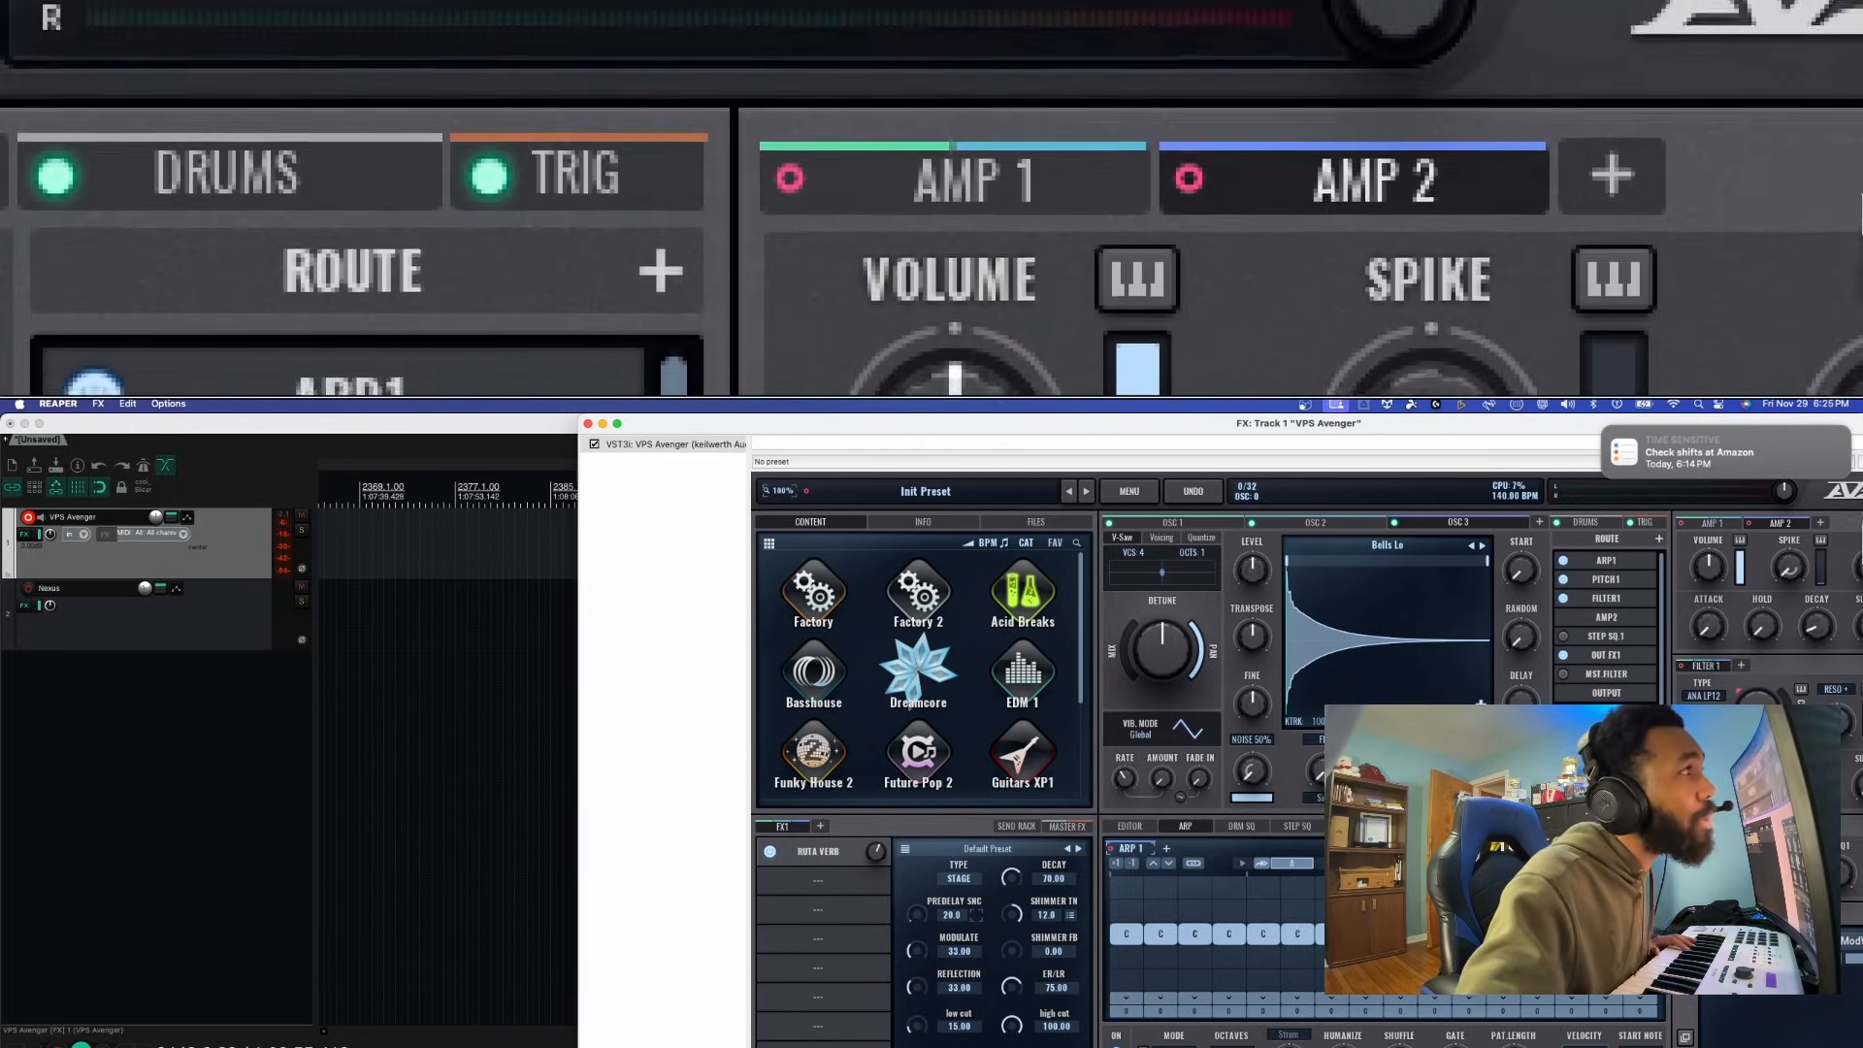
pyautogui.moveTo(1784, 567)
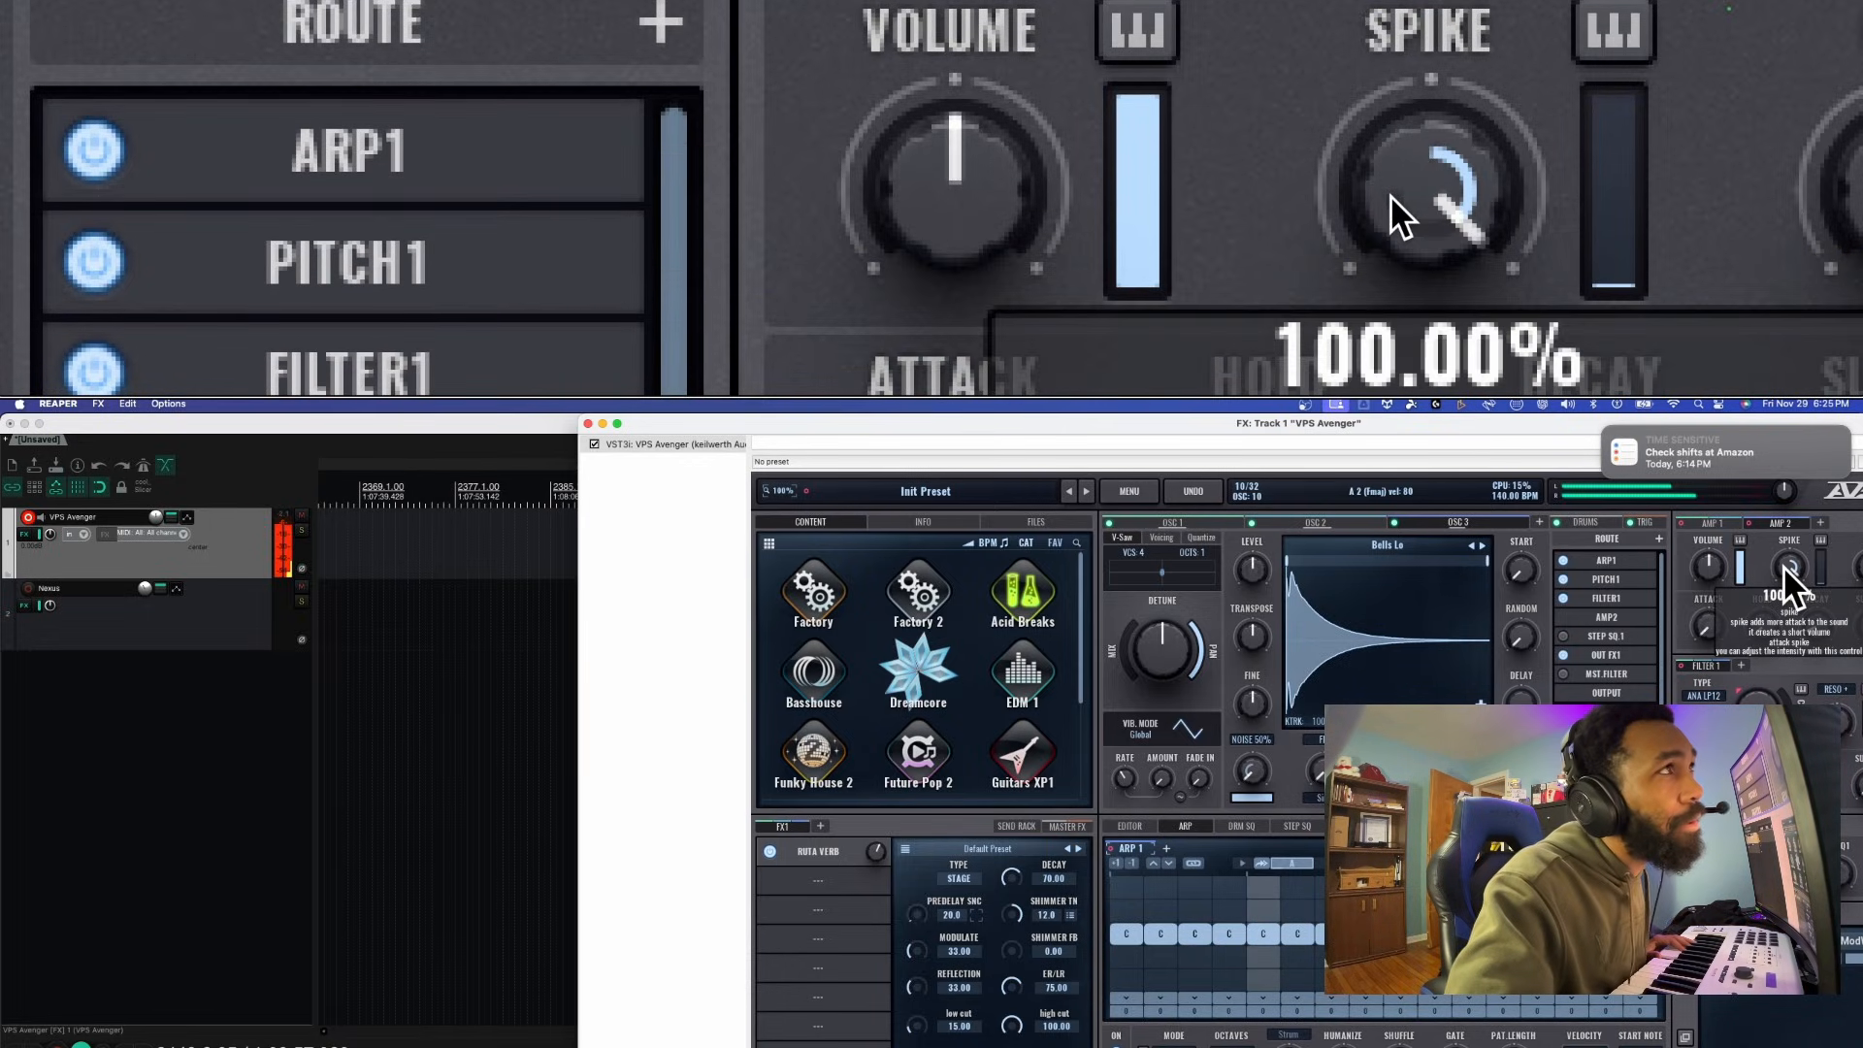
# Set the amp's Spike to 38.58% and move the plugin window so all of the synth's controls are accessible
pyautogui.scroll(-5, 1784, 567)
pyautogui.scroll(2, 1784, 567)
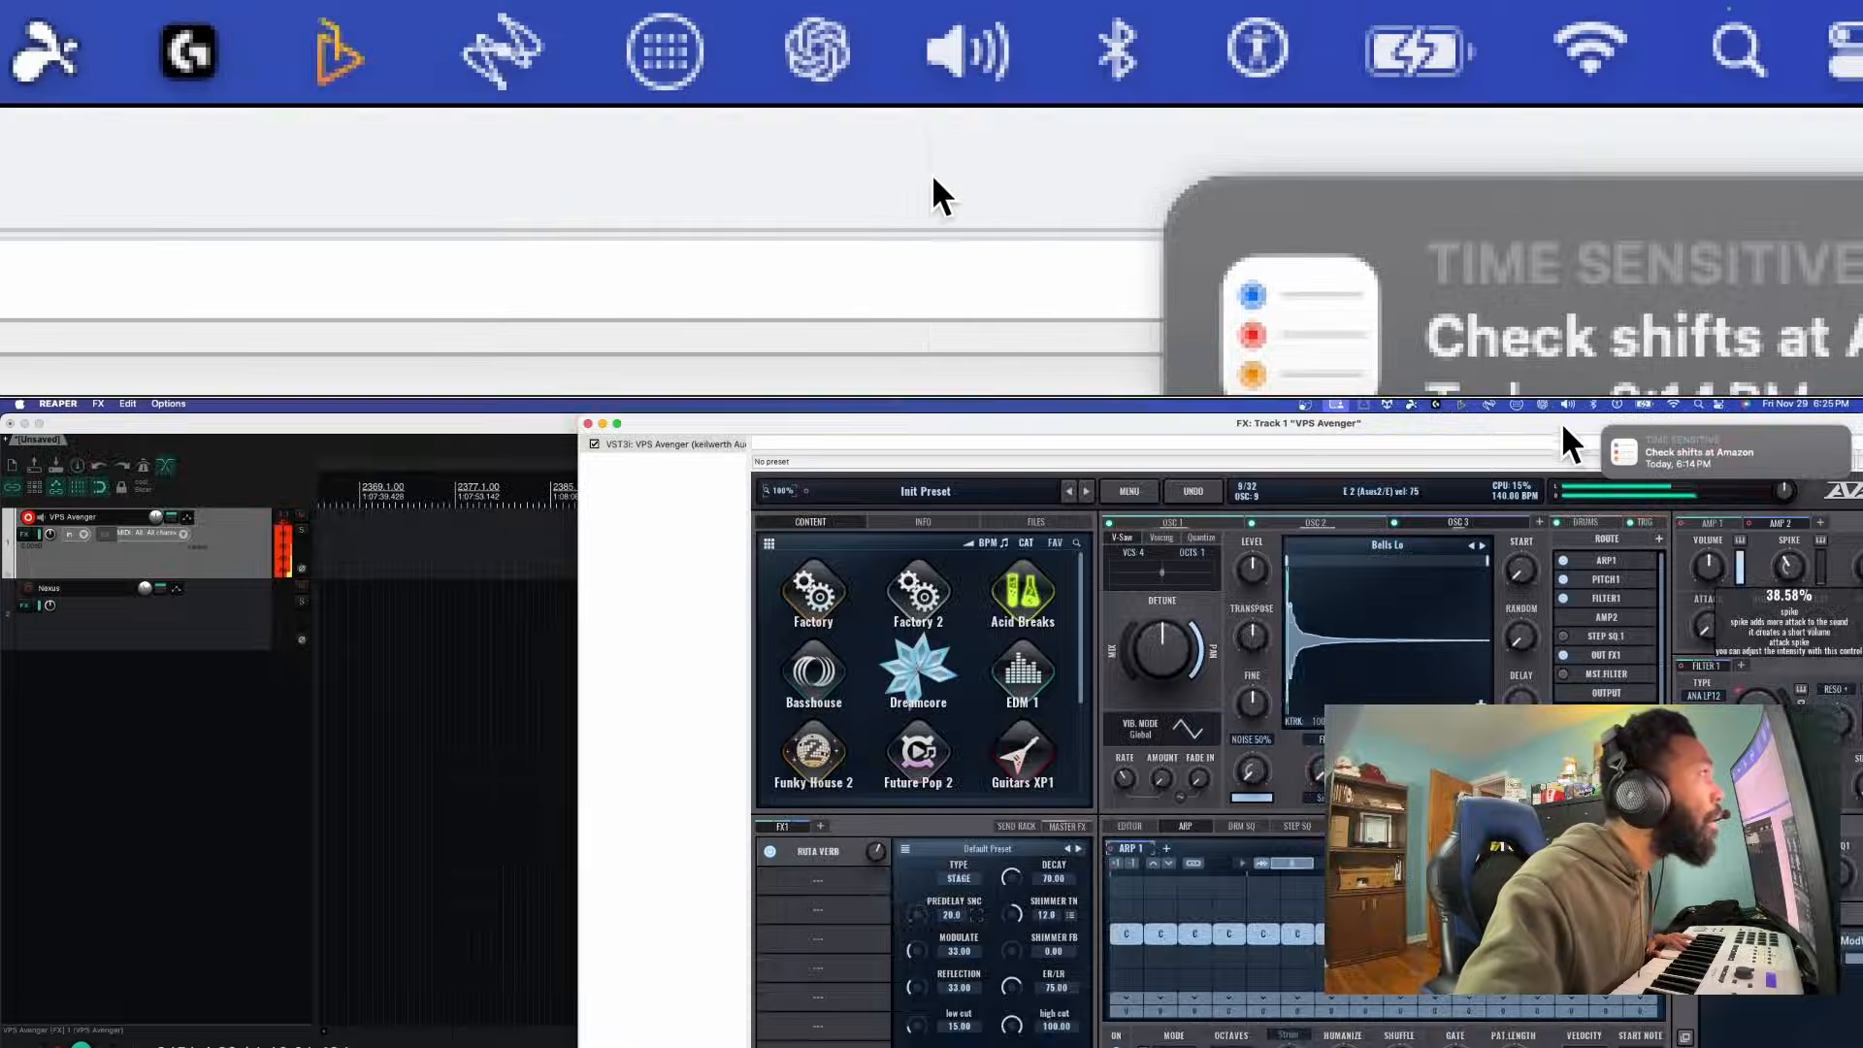
pyautogui.moveTo(1562, 423); pyautogui.dragTo(1075, 430)
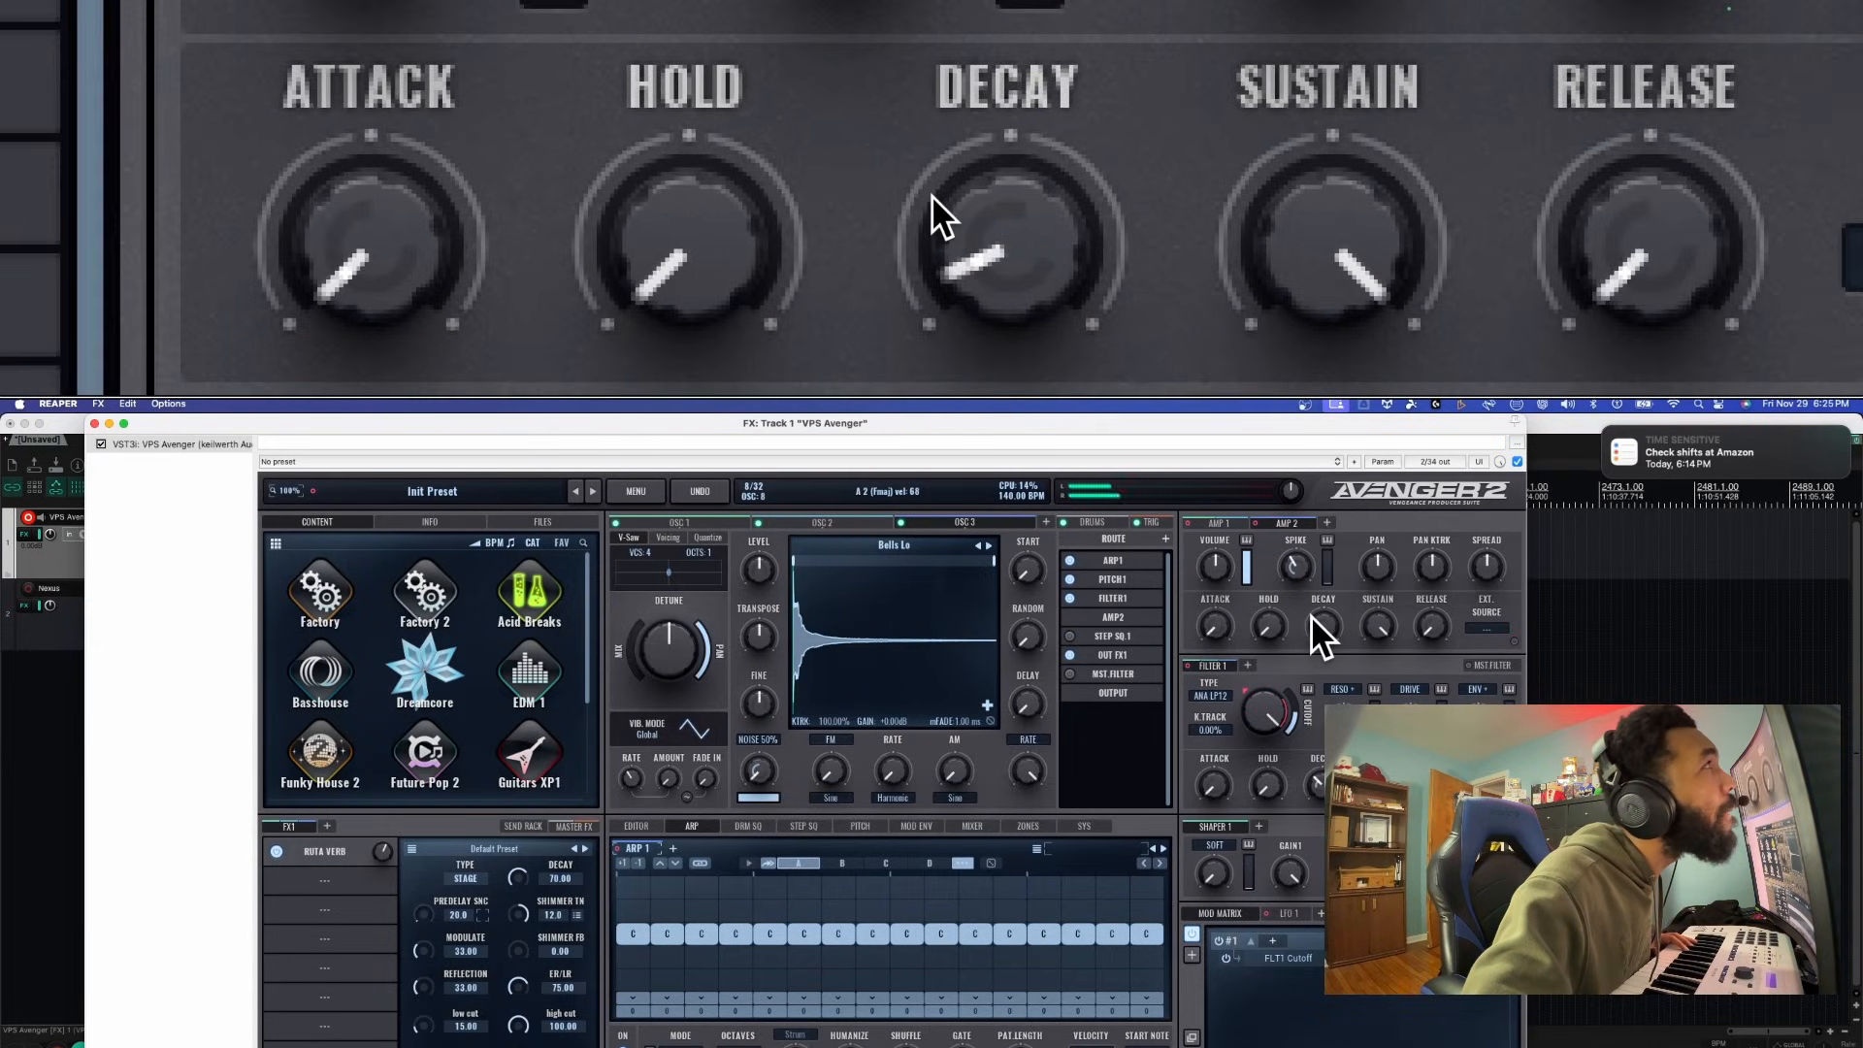
# Set the amp envelope's Sustain to 7.59%, shorten its Release and raise Spike to 79.55%
pyautogui.moveTo(1376, 620)
pyautogui.scroll(-5, 1376, 620)
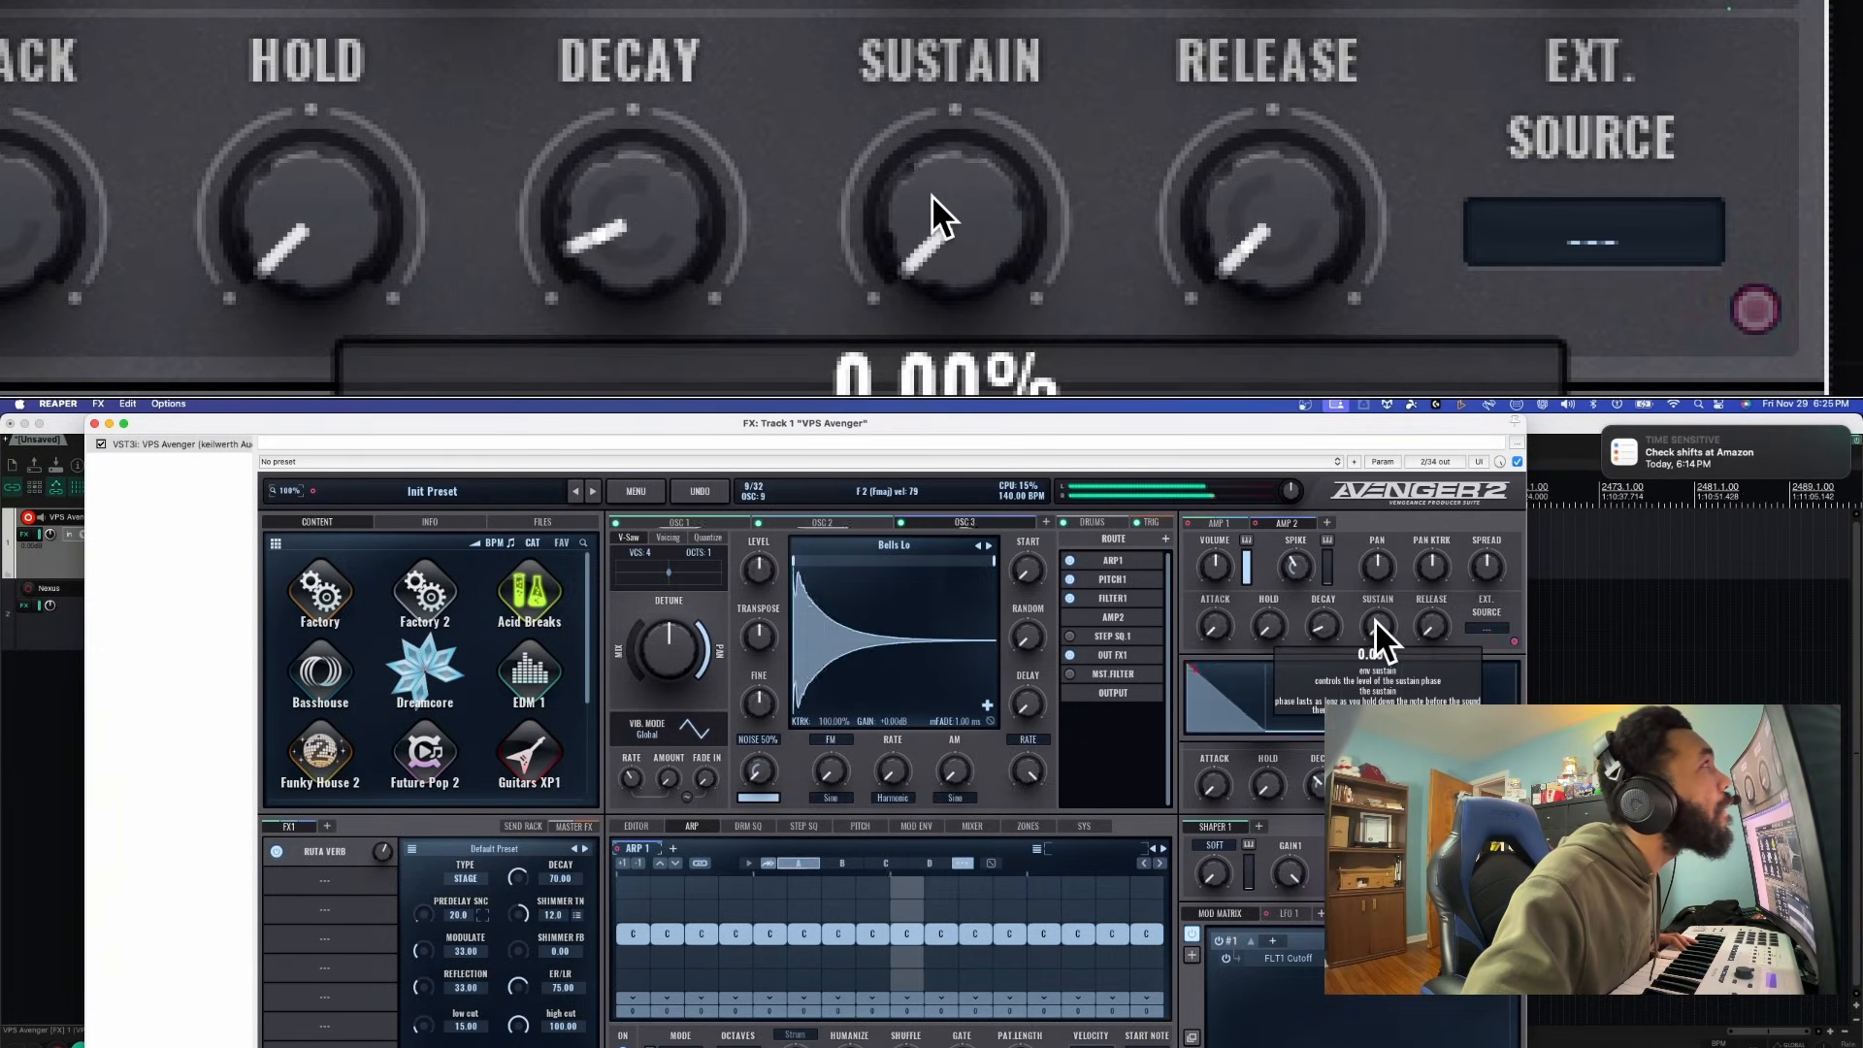
pyautogui.scroll(3, 1376, 620)
pyautogui.scroll(10, 1429, 619)
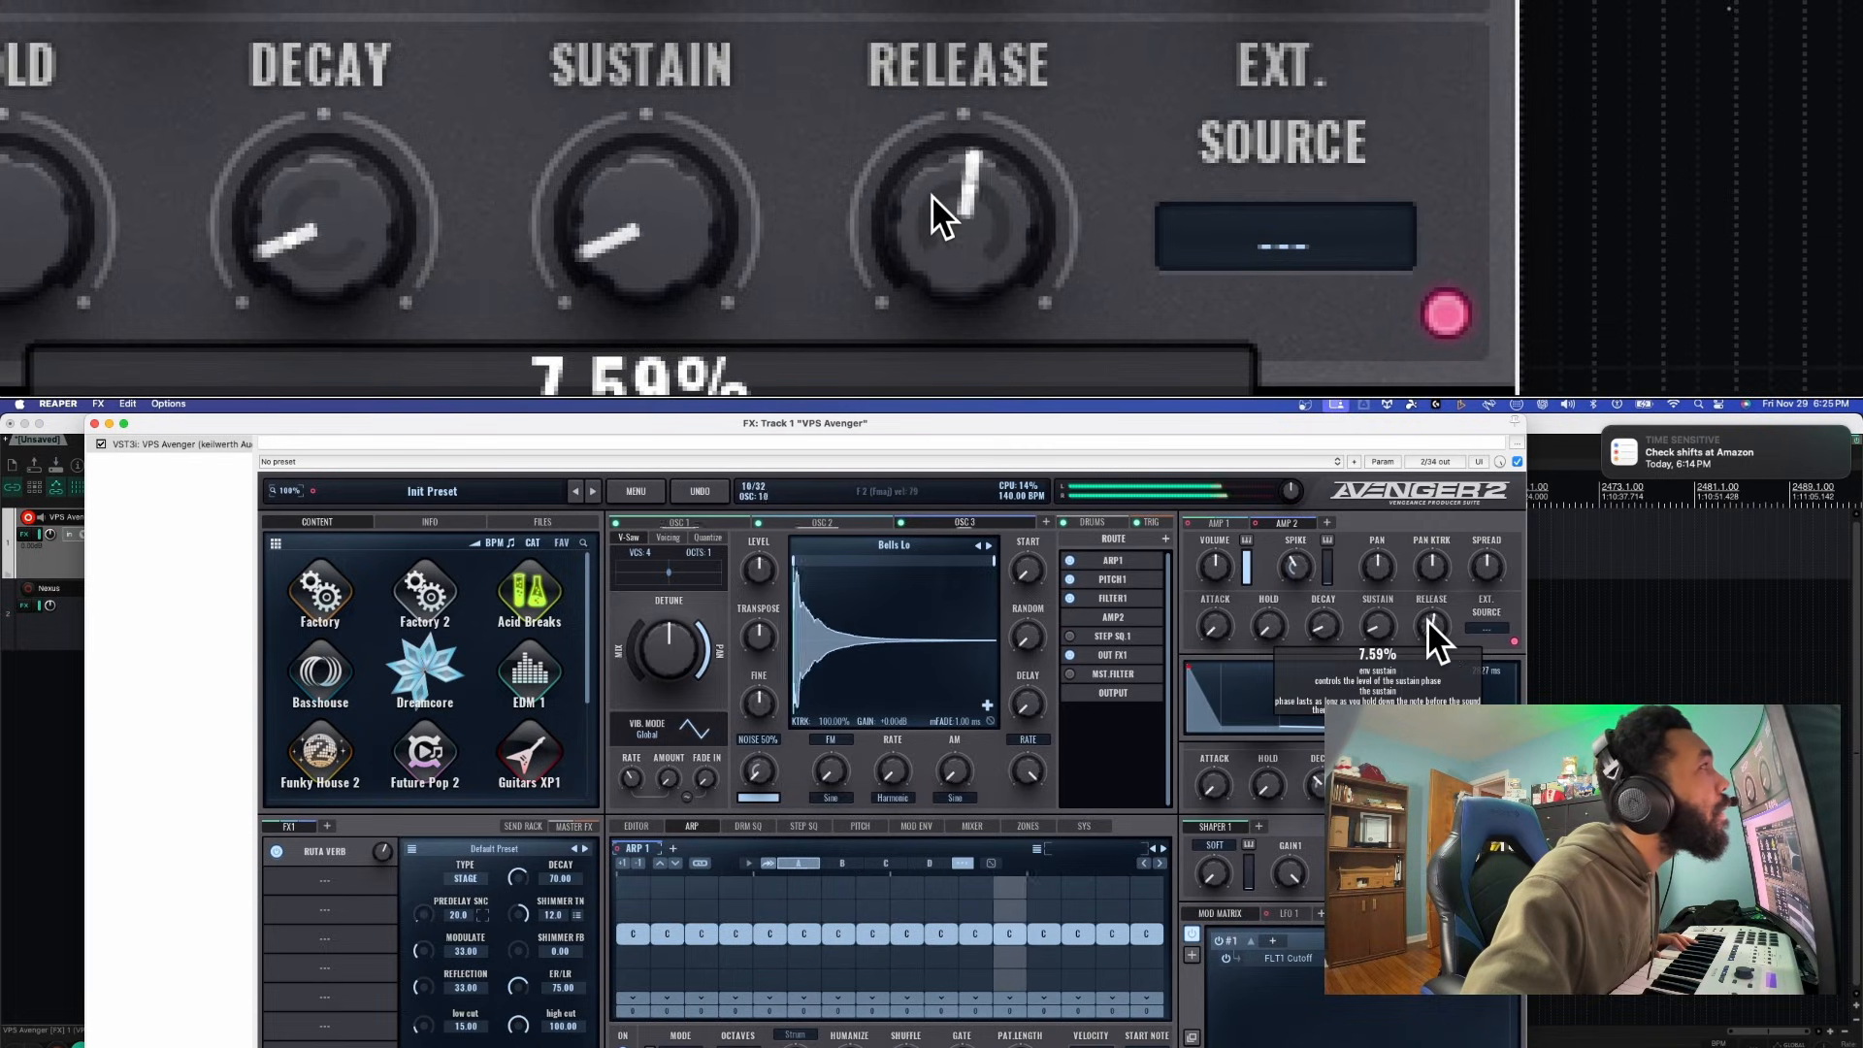
pyautogui.moveTo(1428, 619); pyautogui.dragTo(1433, 662)
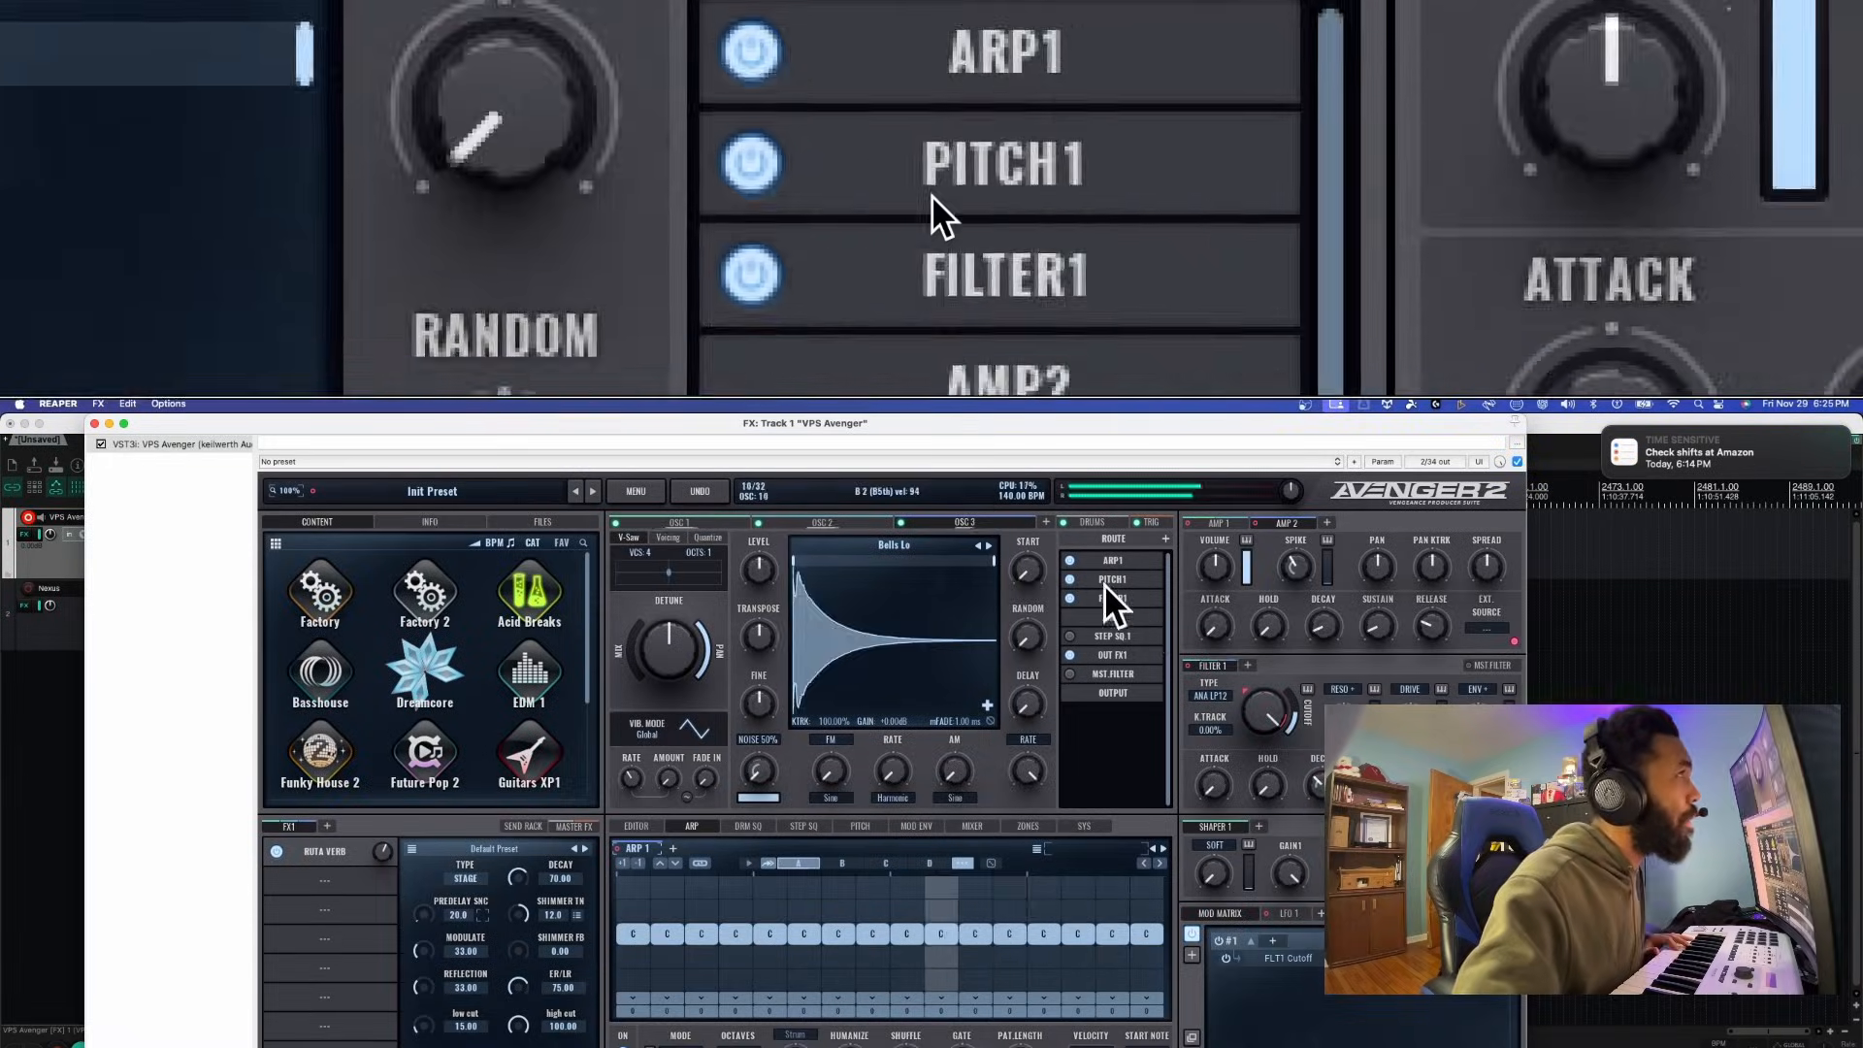
pyautogui.scroll(8, 1299, 556)
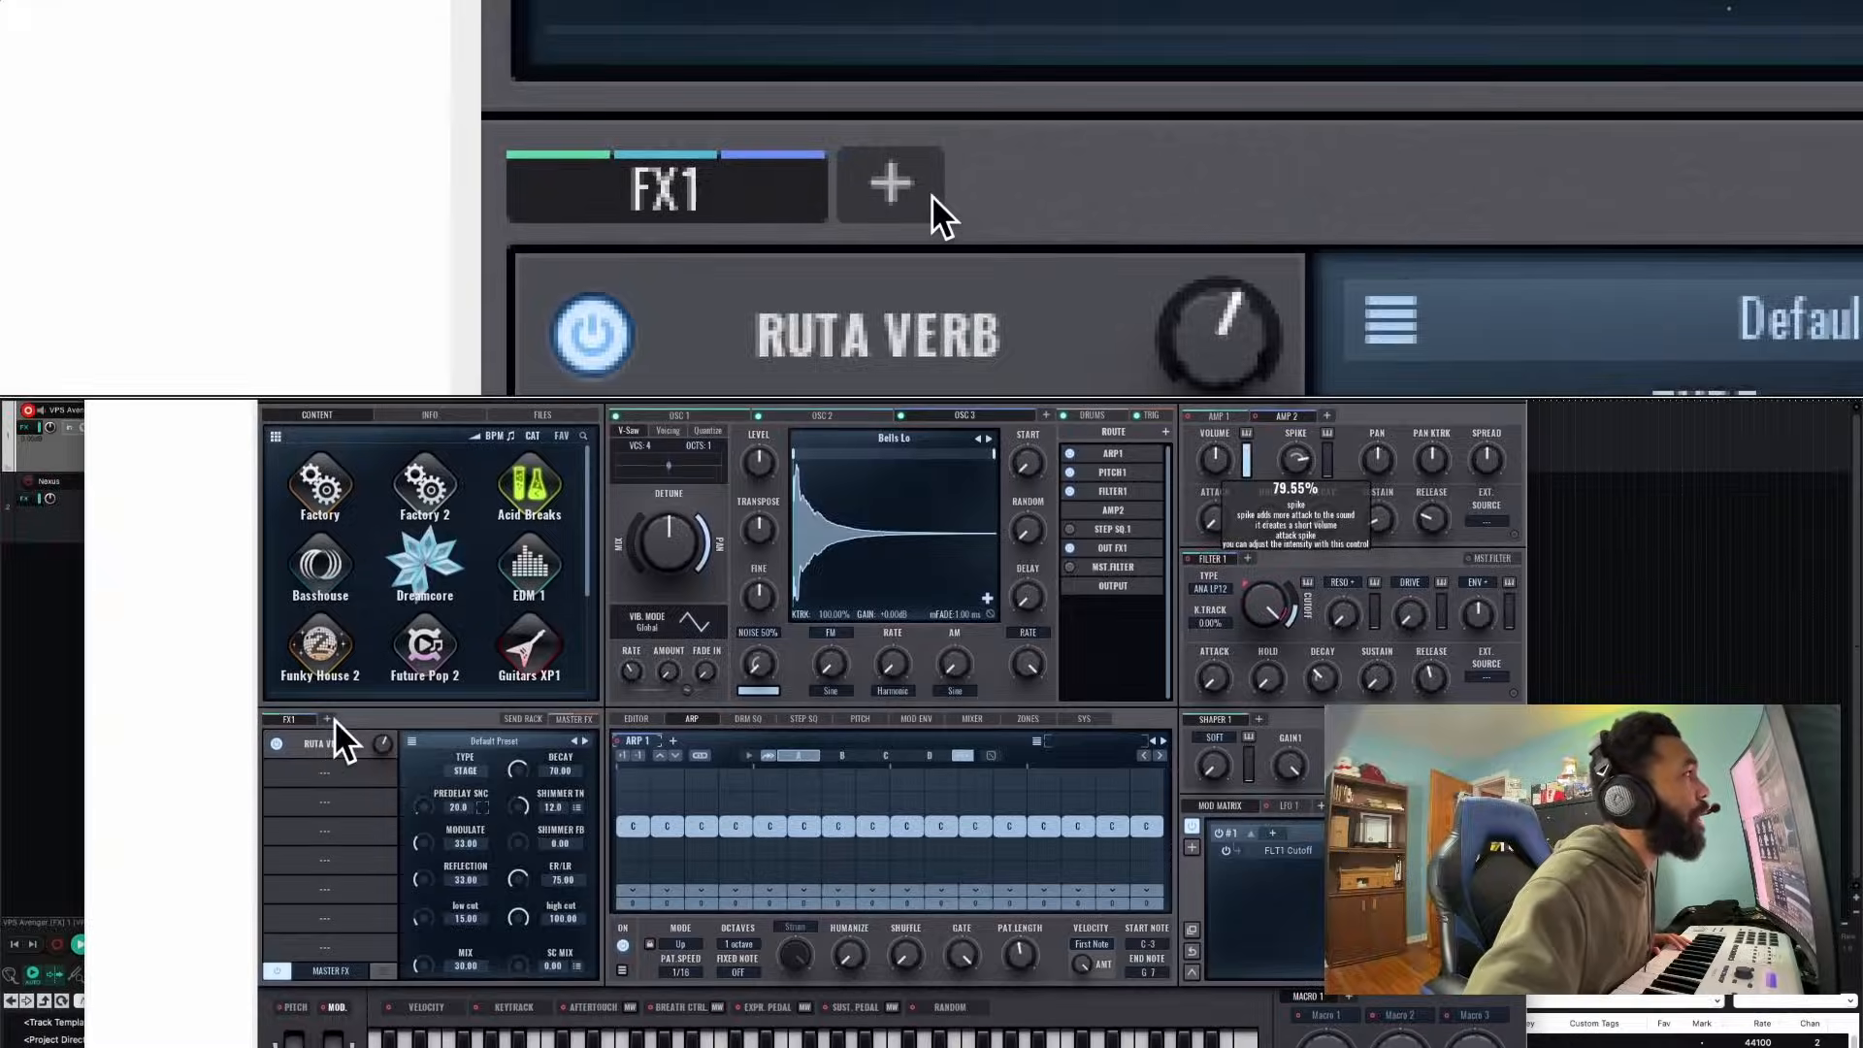
# Add effects rack FX2 with Q4NTUM FX on the Accented preset and route OSC 3's output to FX2
pyautogui.click(329, 708)
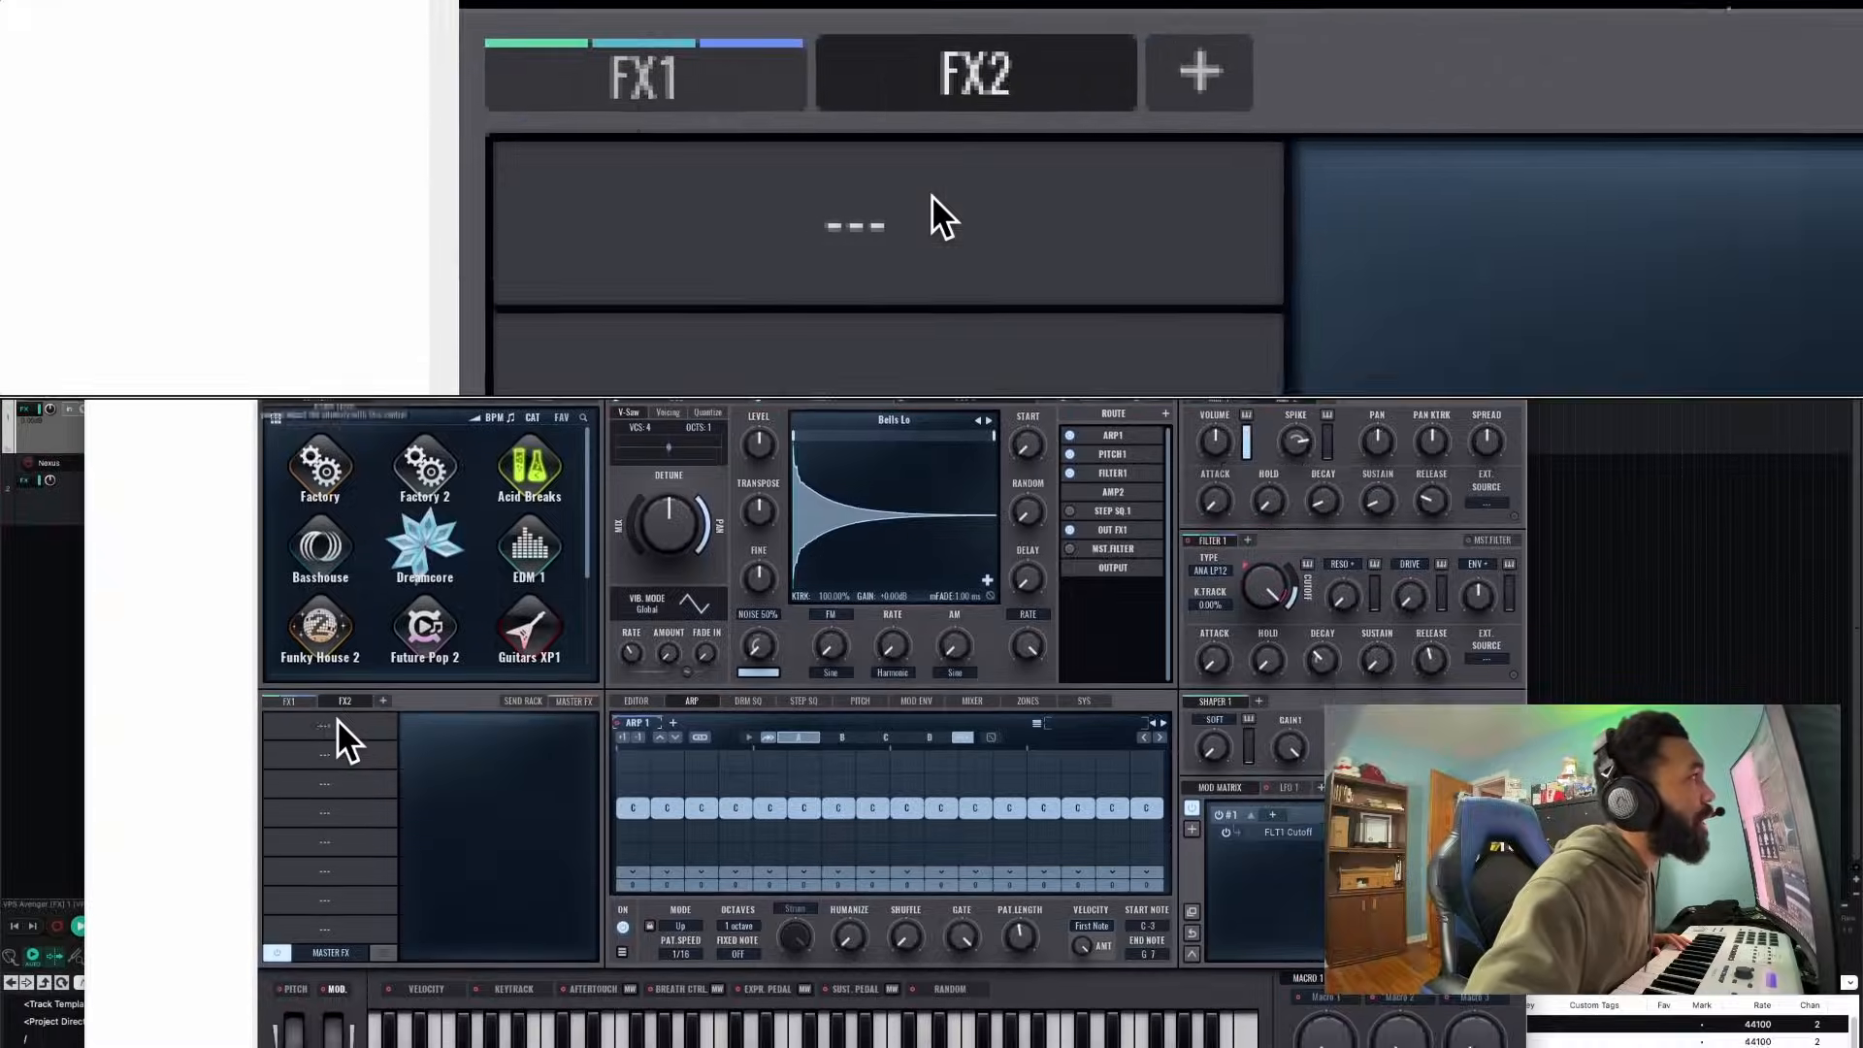
pyautogui.click(341, 733)
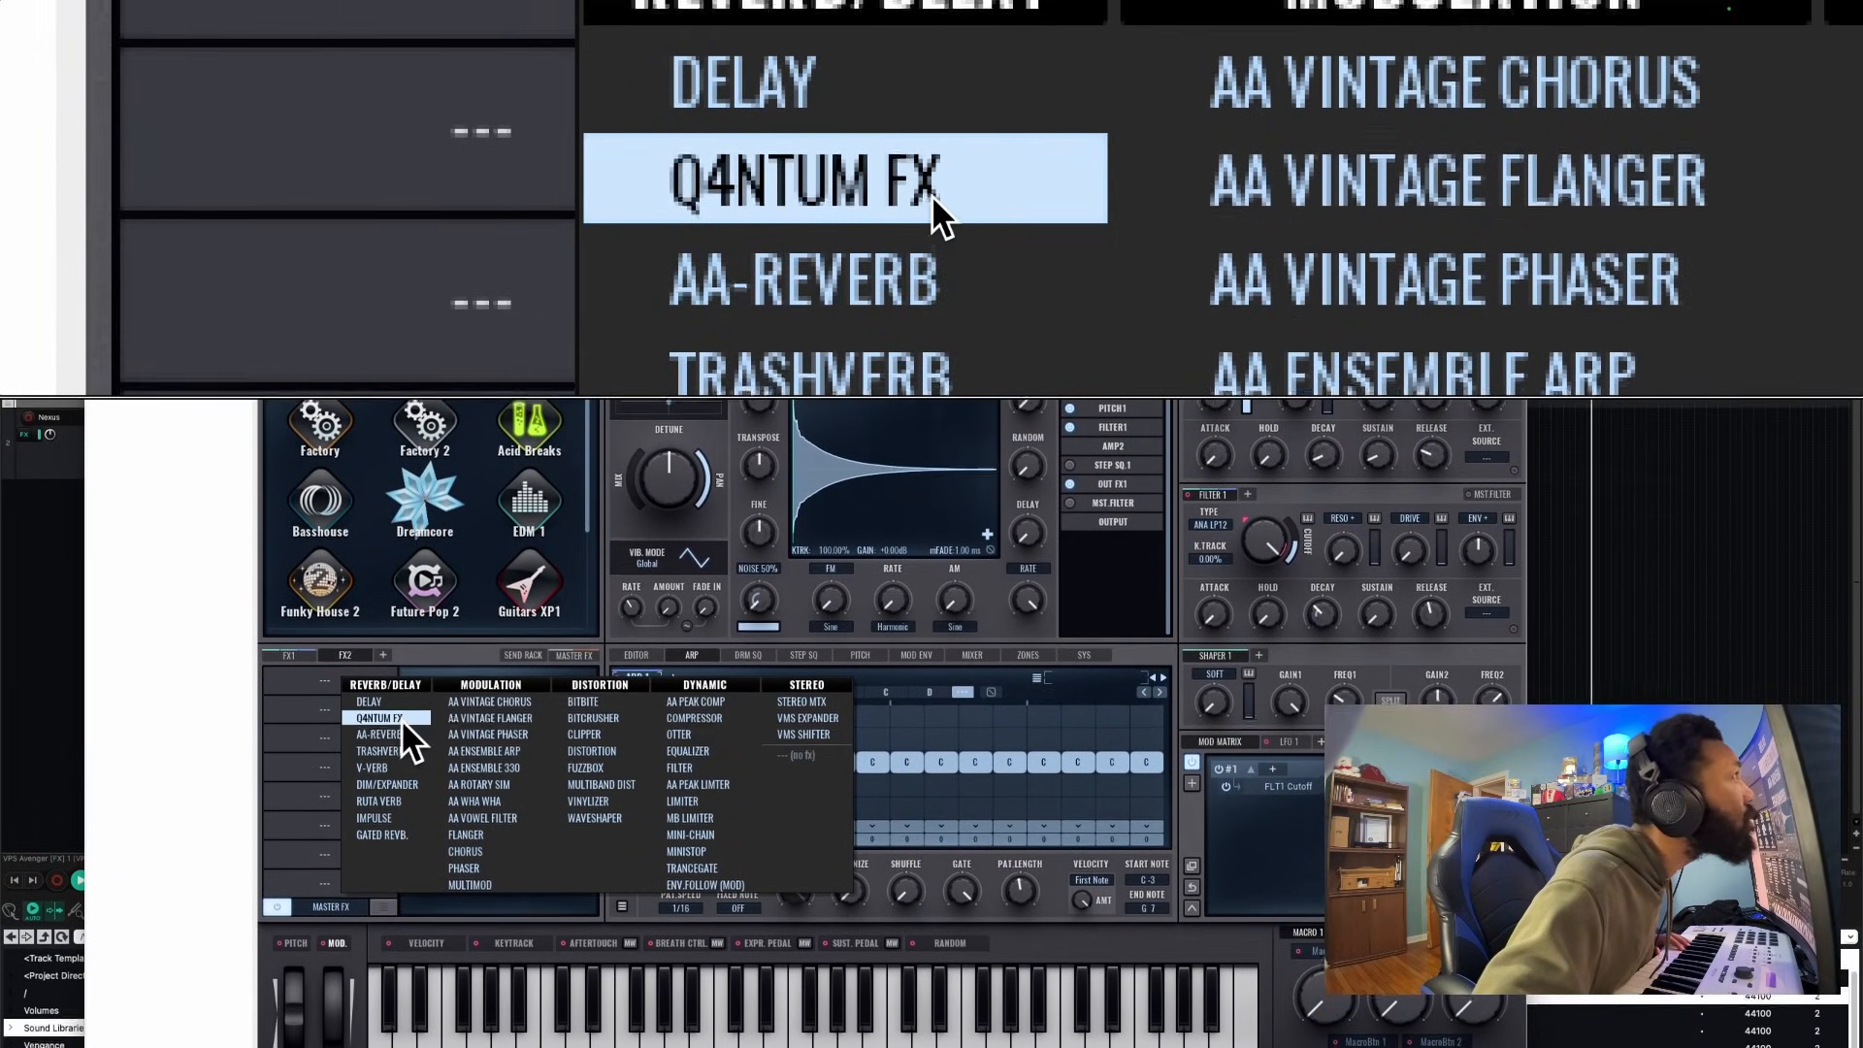
pyautogui.click(401, 719)
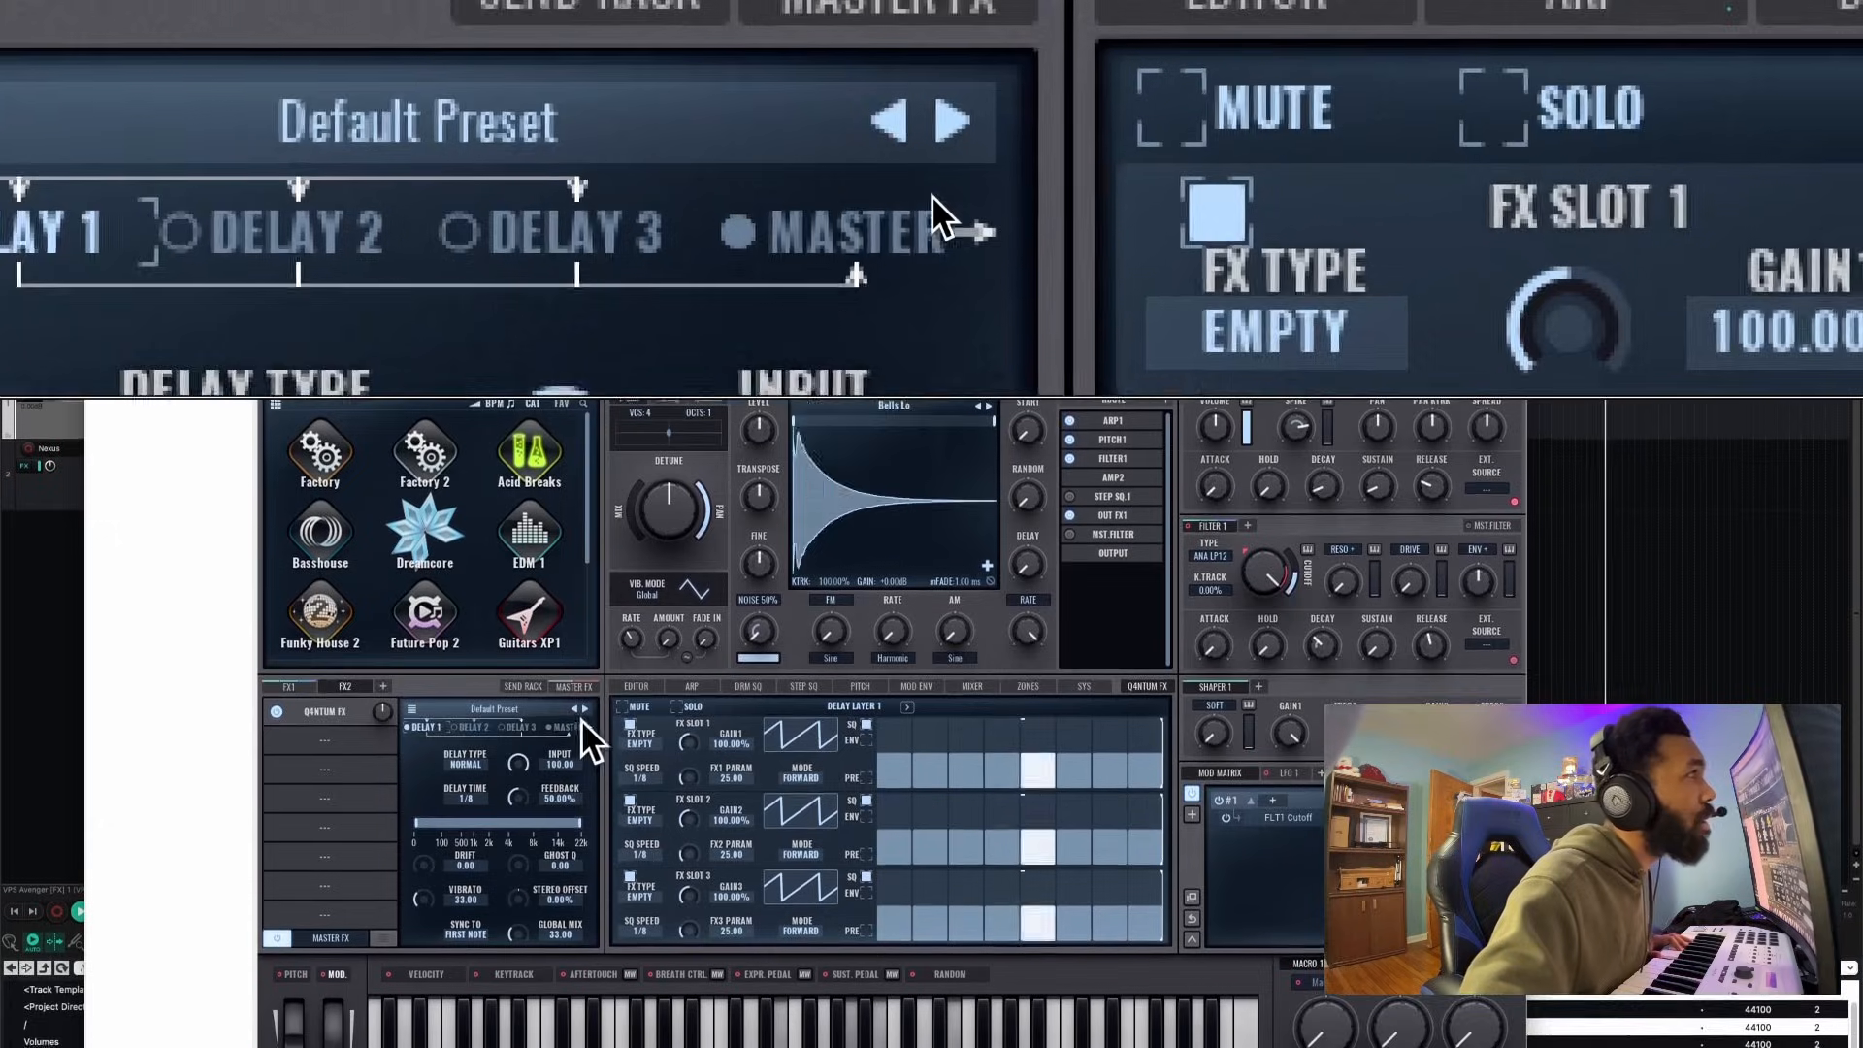
pyautogui.click(584, 712)
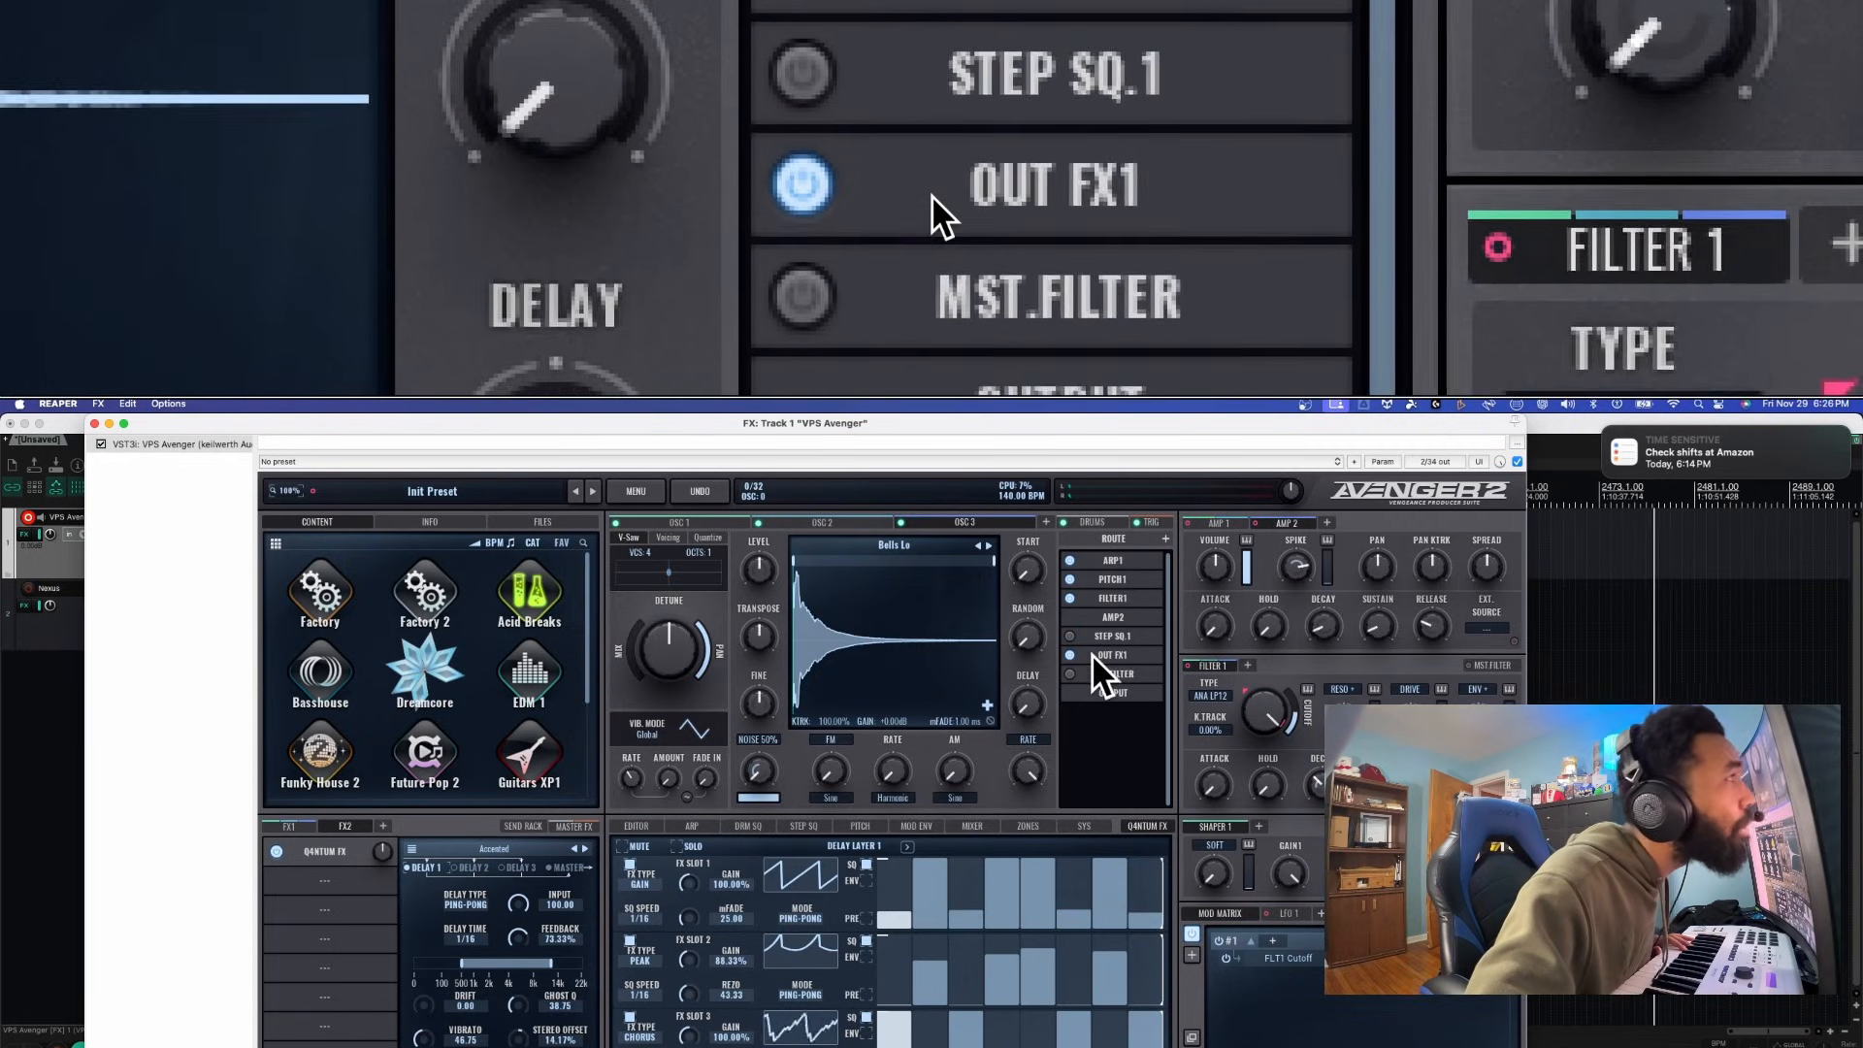
pyautogui.click(1100, 665)
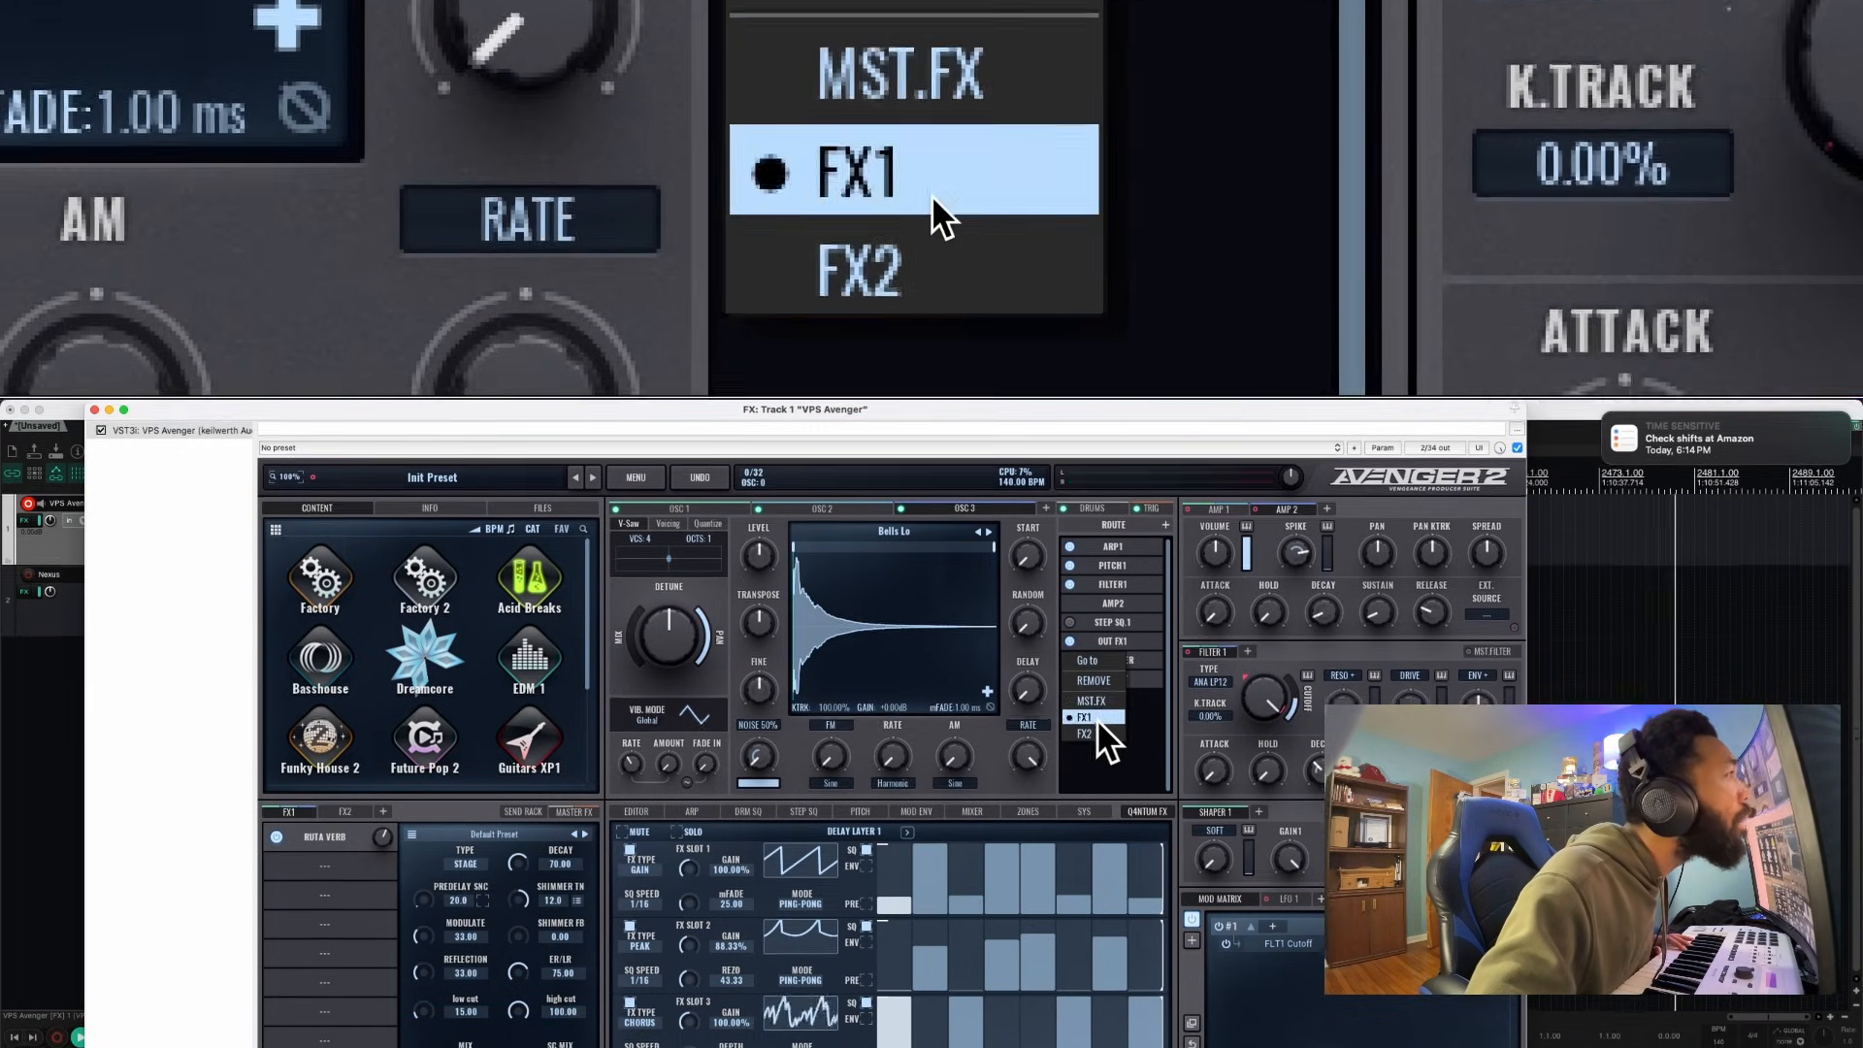
pyautogui.click(1095, 730)
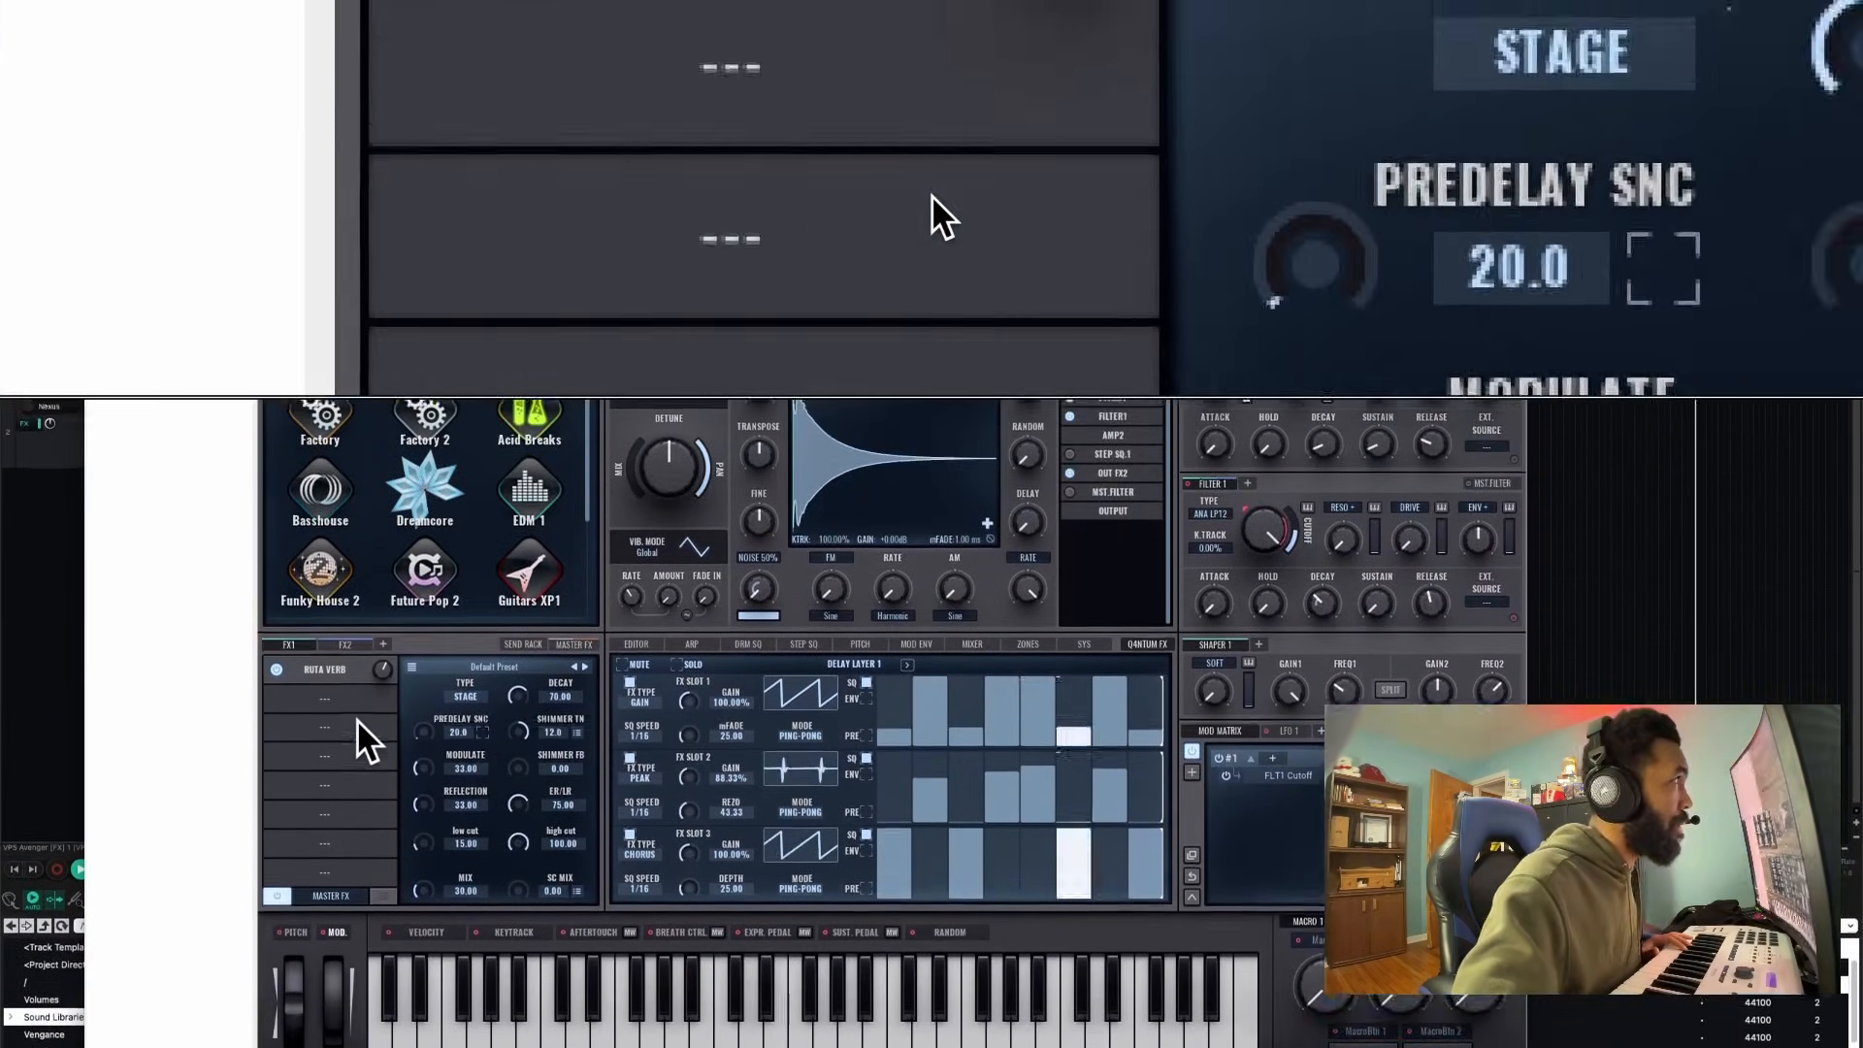
# Show OSC 1, uncover the media browser, audition TE2-C-pad-5 to 7 and load TE2-C-pad-6.wav into the oscillator
pyautogui.click(724, 518)
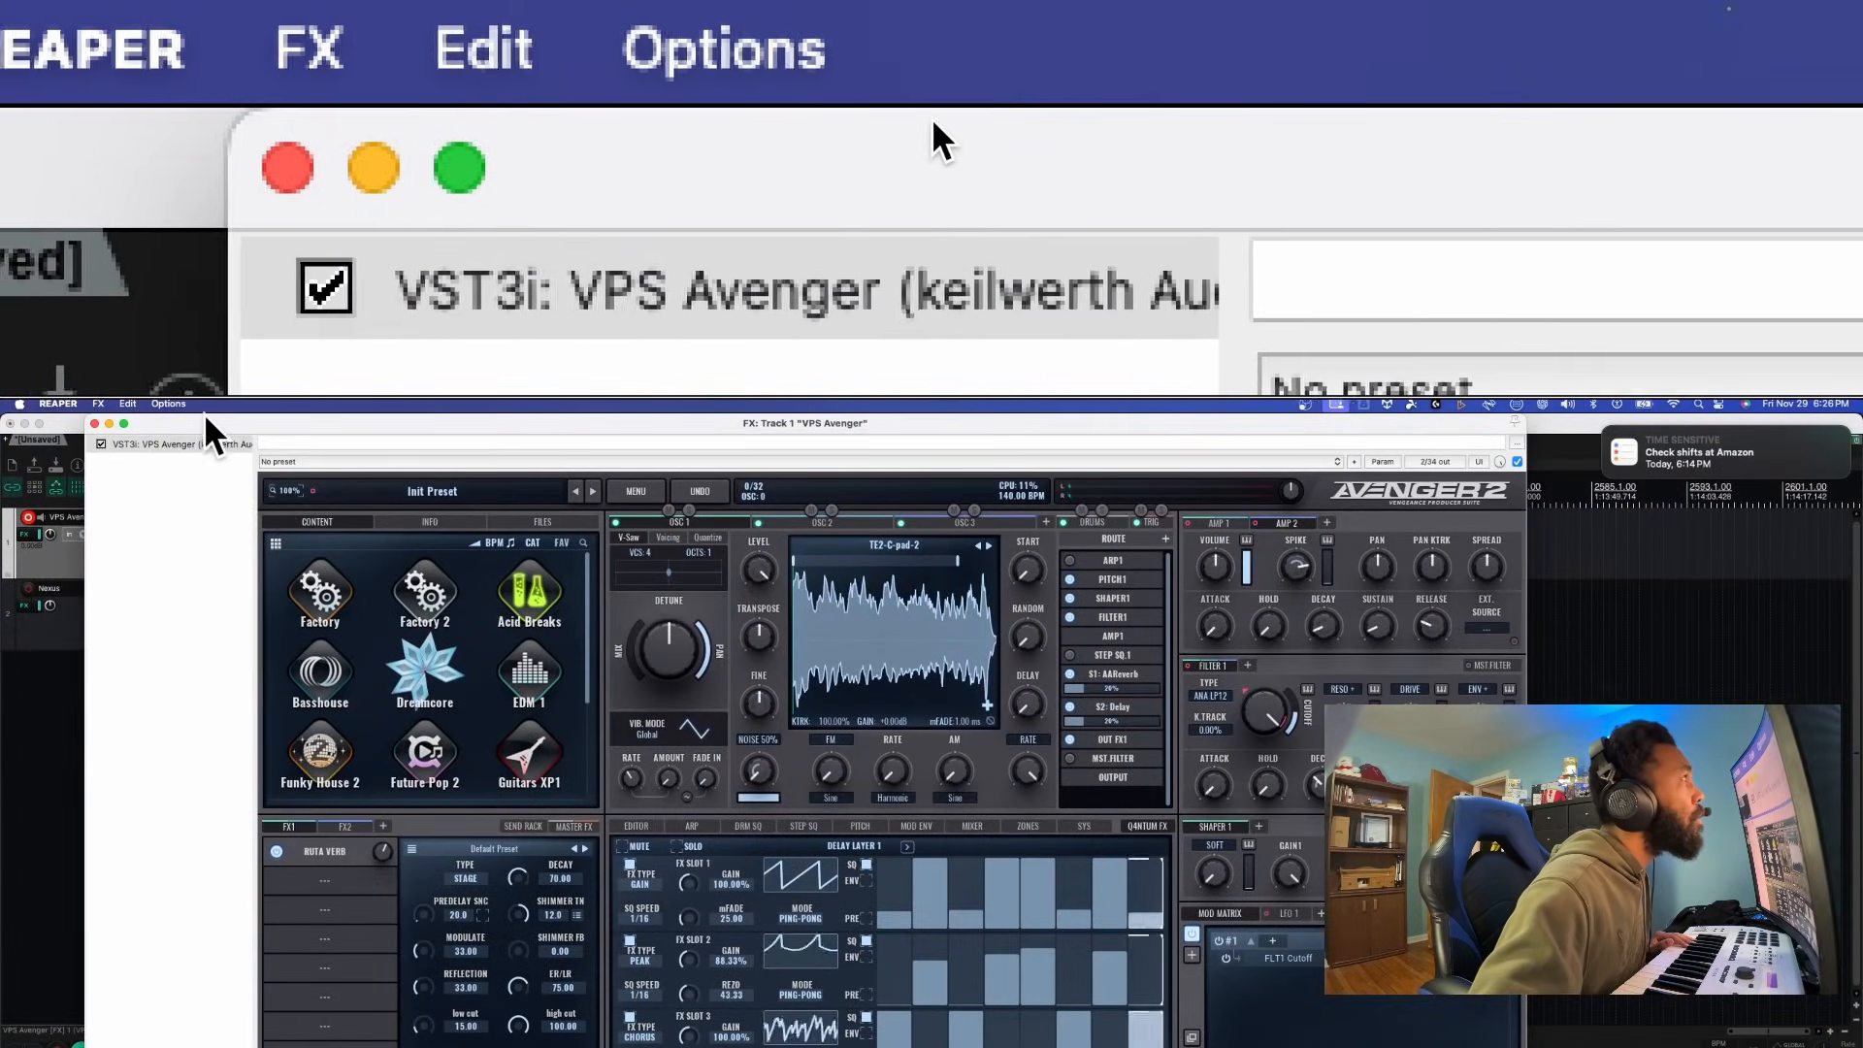
pyautogui.moveTo(218, 416); pyautogui.dragTo(553, 416)
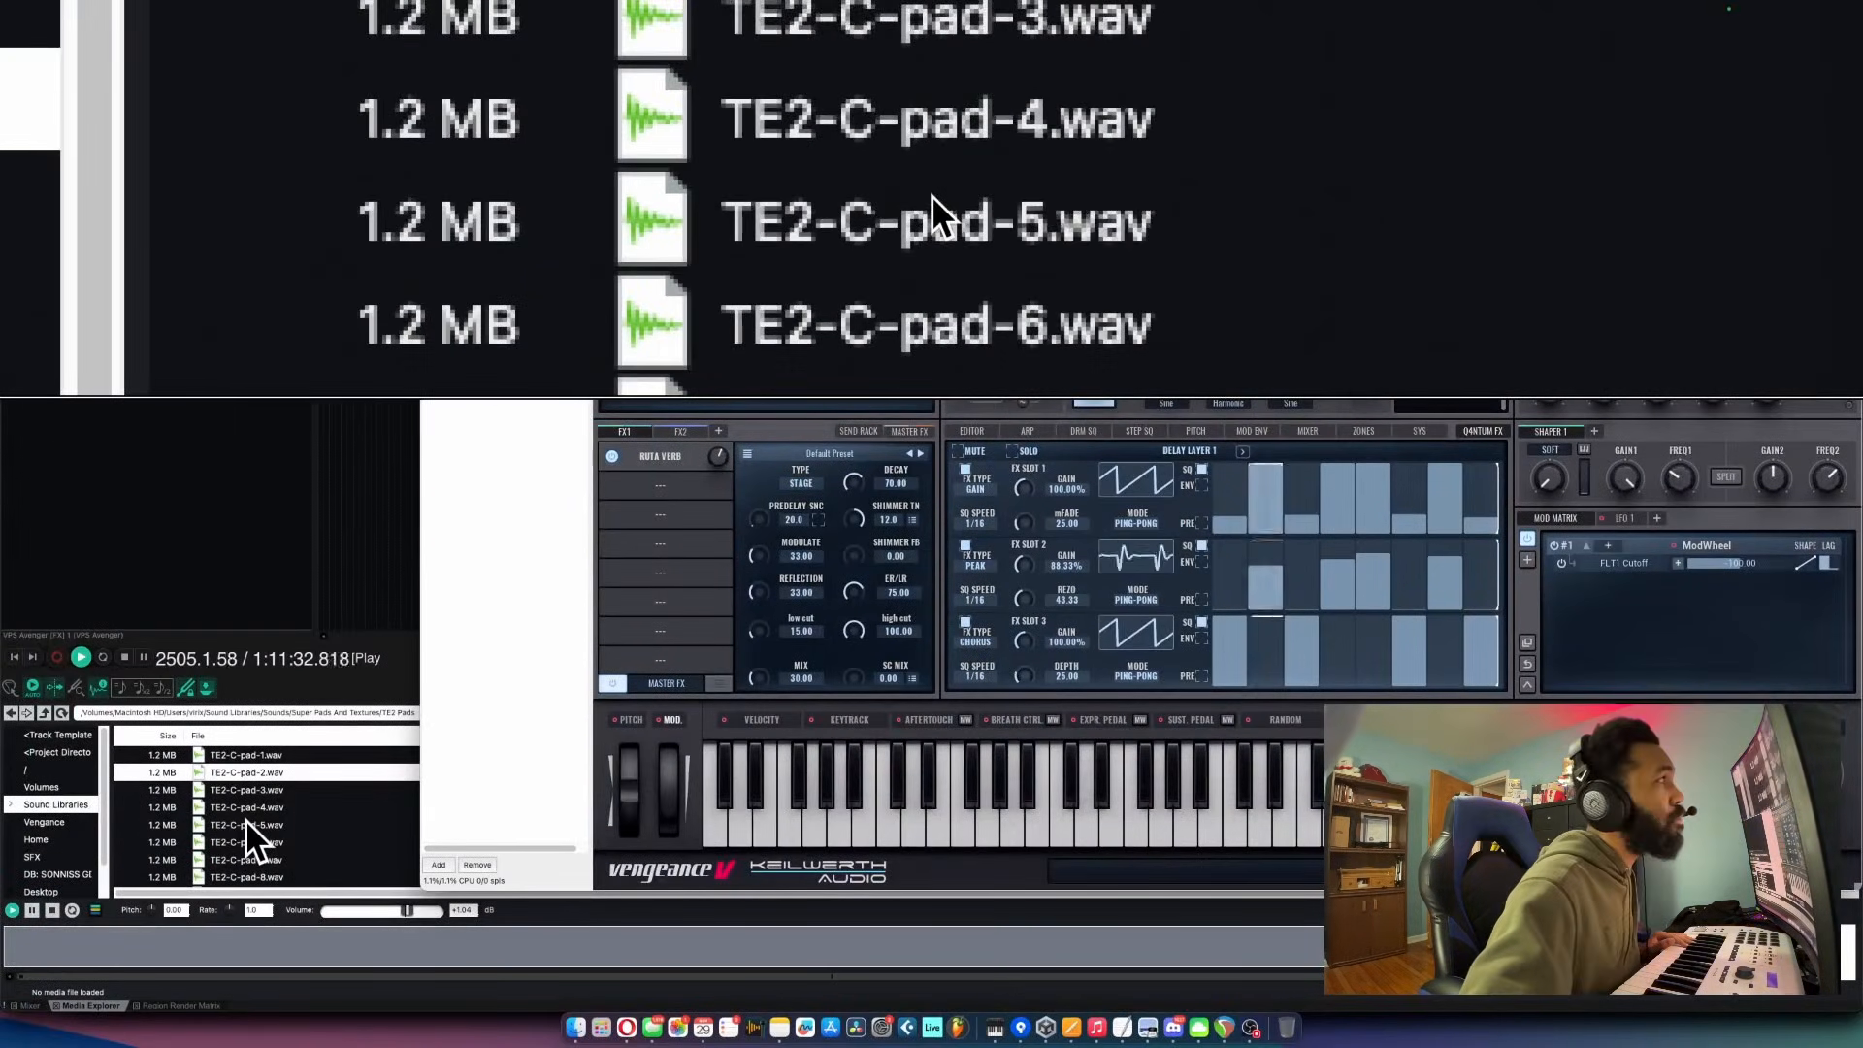
pyautogui.click(247, 823)
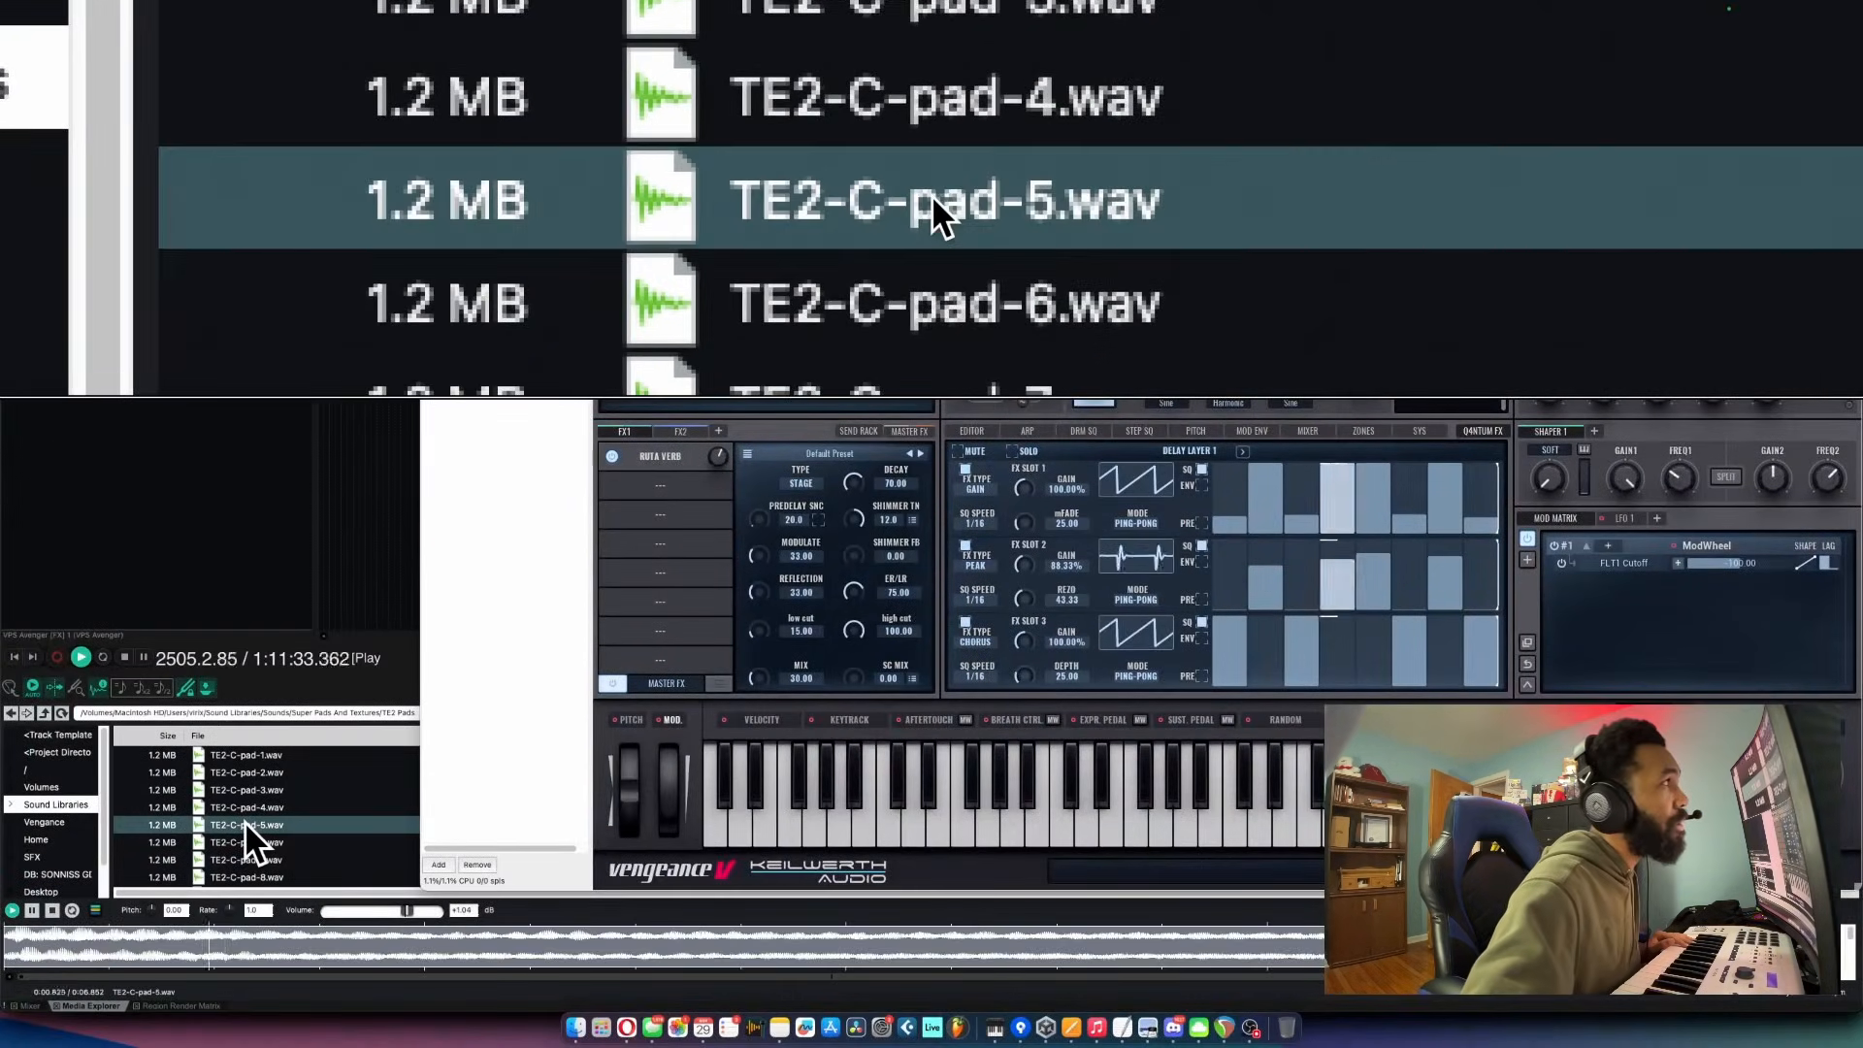
pyautogui.click(241, 840)
pyautogui.click(237, 855)
pyautogui.click(236, 842)
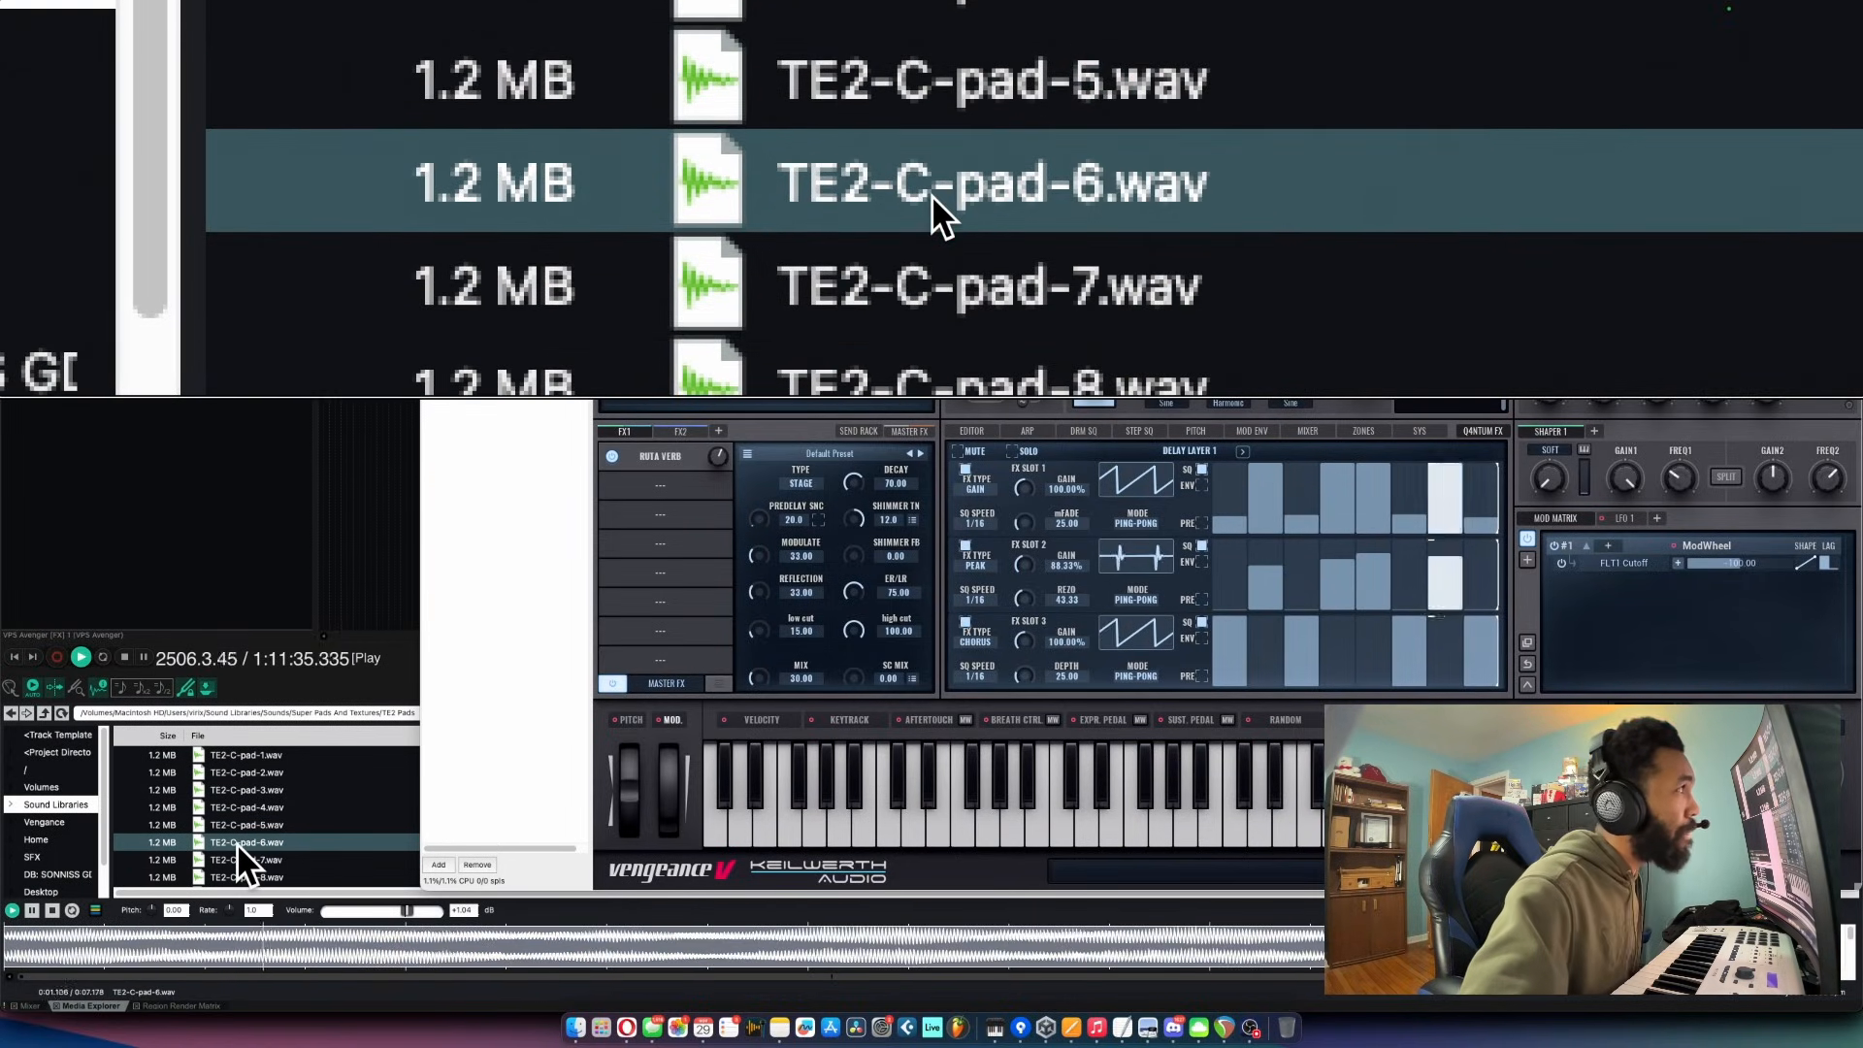
pyautogui.moveTo(236, 842); pyautogui.dragTo(1173, 632)
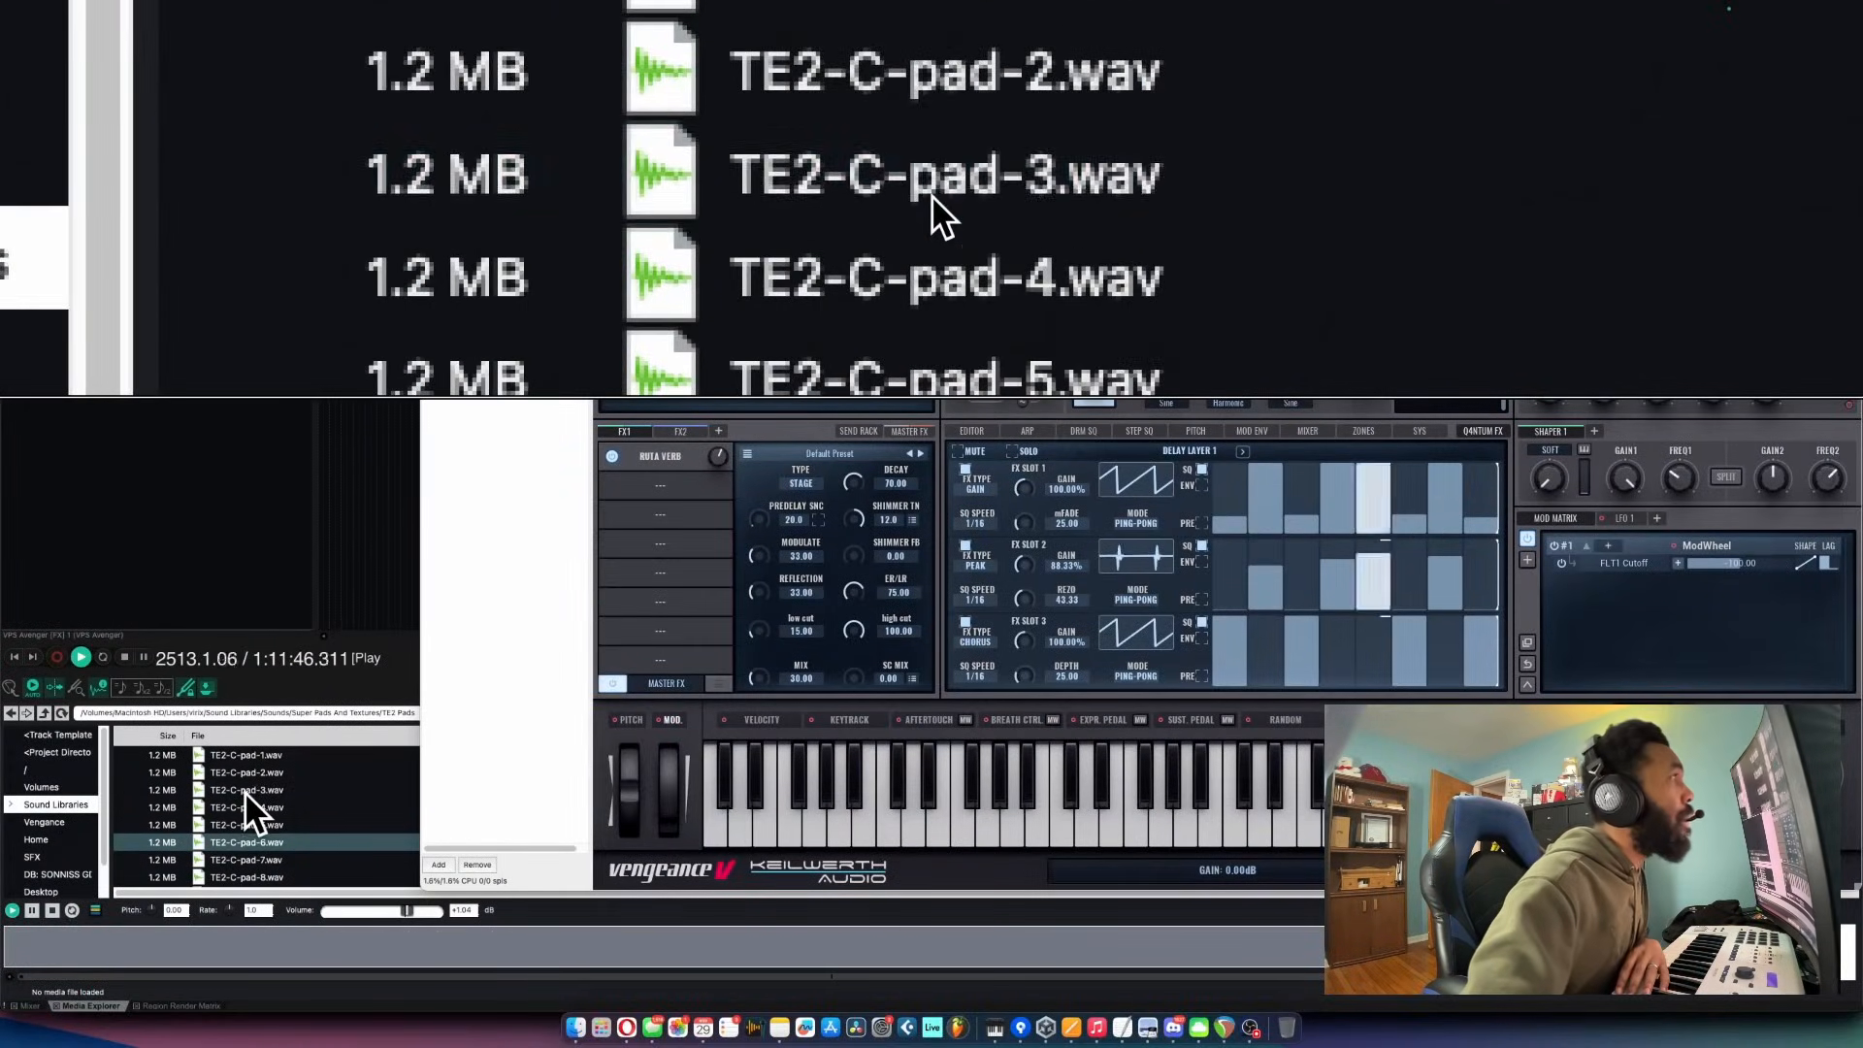
# Audition TE2-C-pad-3.wav and TE2-C-pad-4.wav, and open the SS Pads folder in the parent directory
pyautogui.click(244, 790)
pyautogui.click(243, 806)
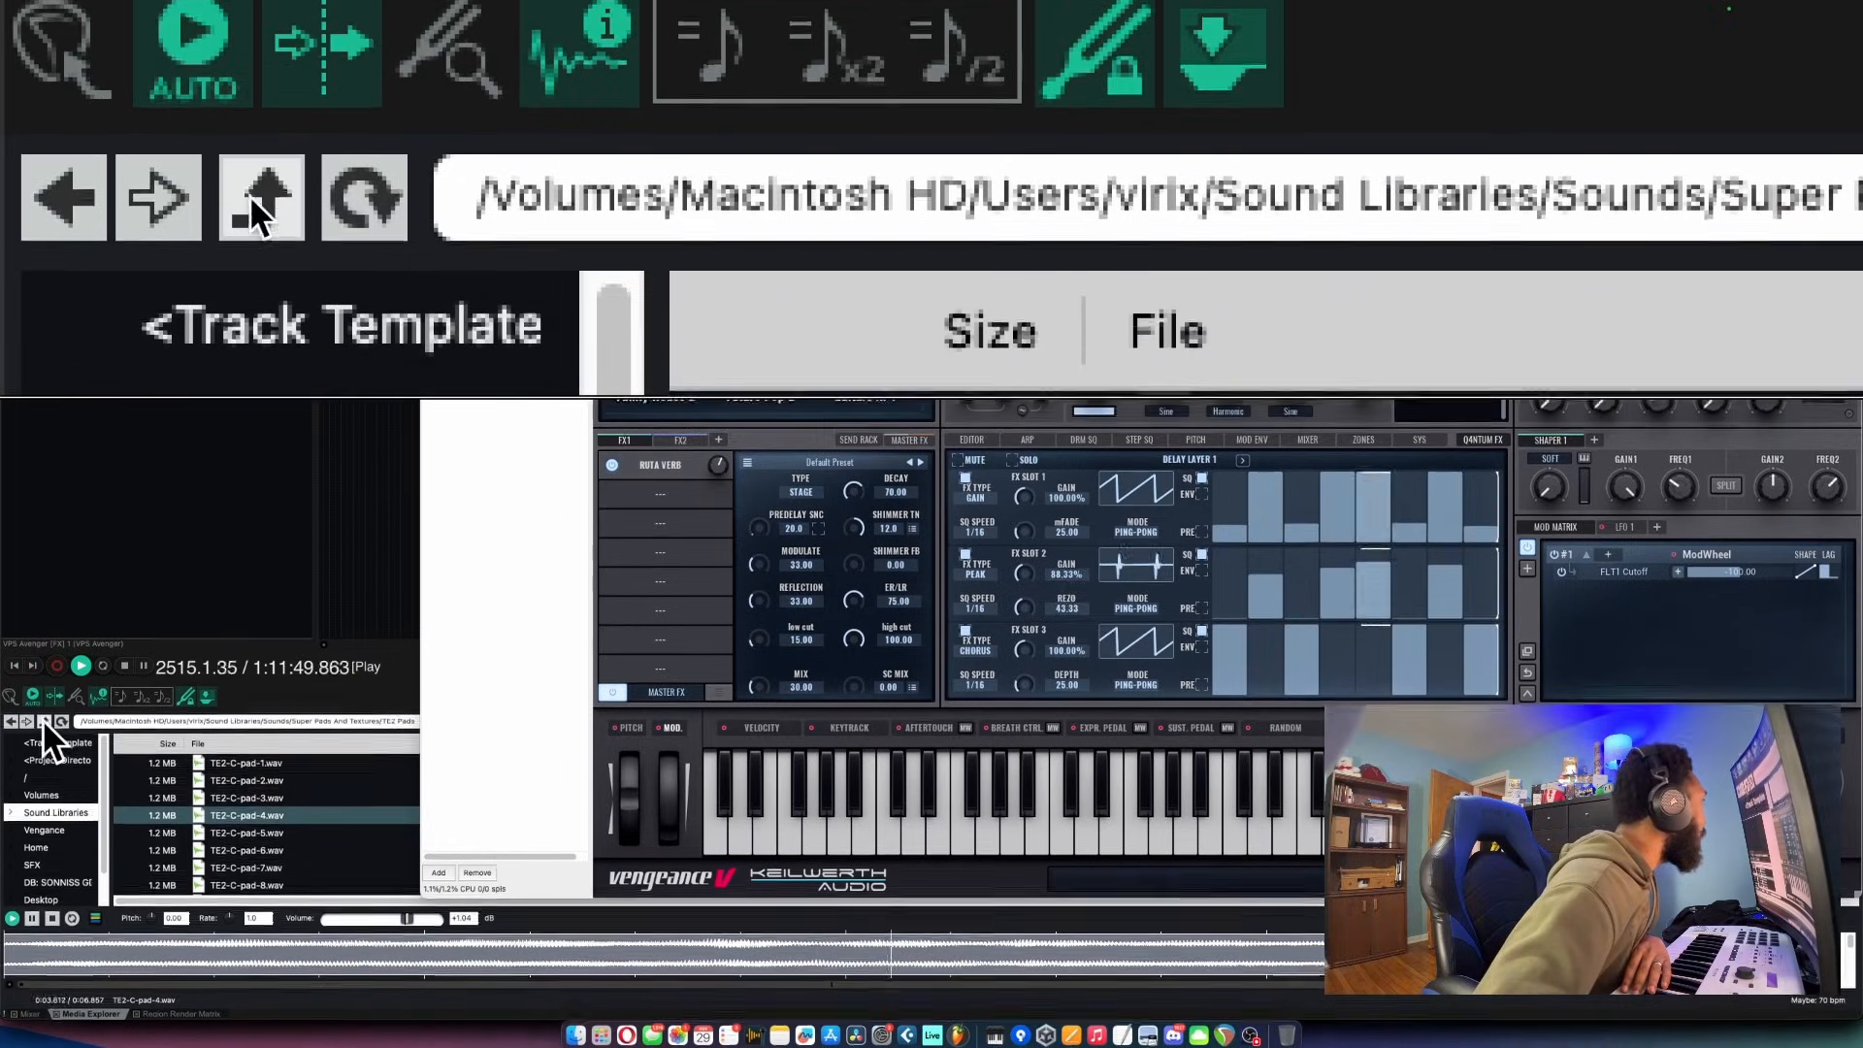
pyautogui.click(44, 713)
pyautogui.click(245, 821)
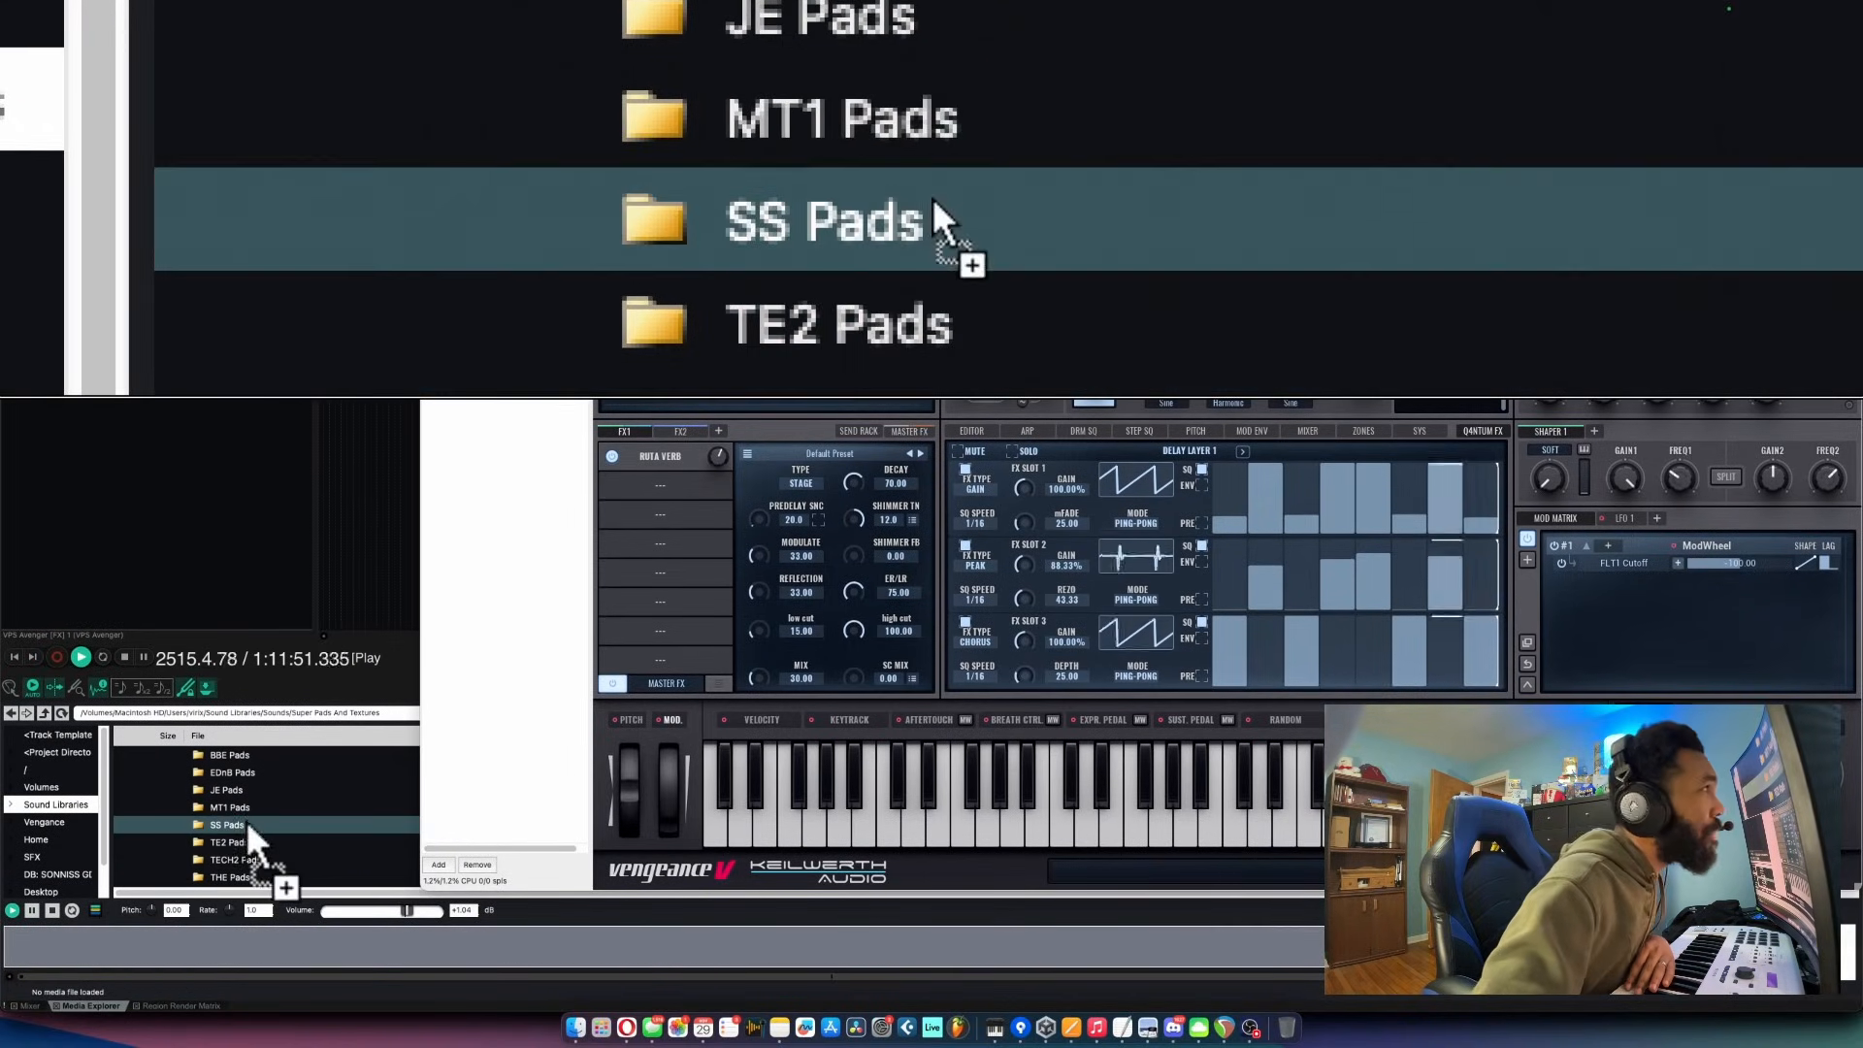
pyautogui.doubleClick(247, 817)
# Audition C_pad004, C_pad003 and C_pad006 and load C_pad006.wav into OSC 1
pyautogui.click(246, 807)
pyautogui.click(248, 788)
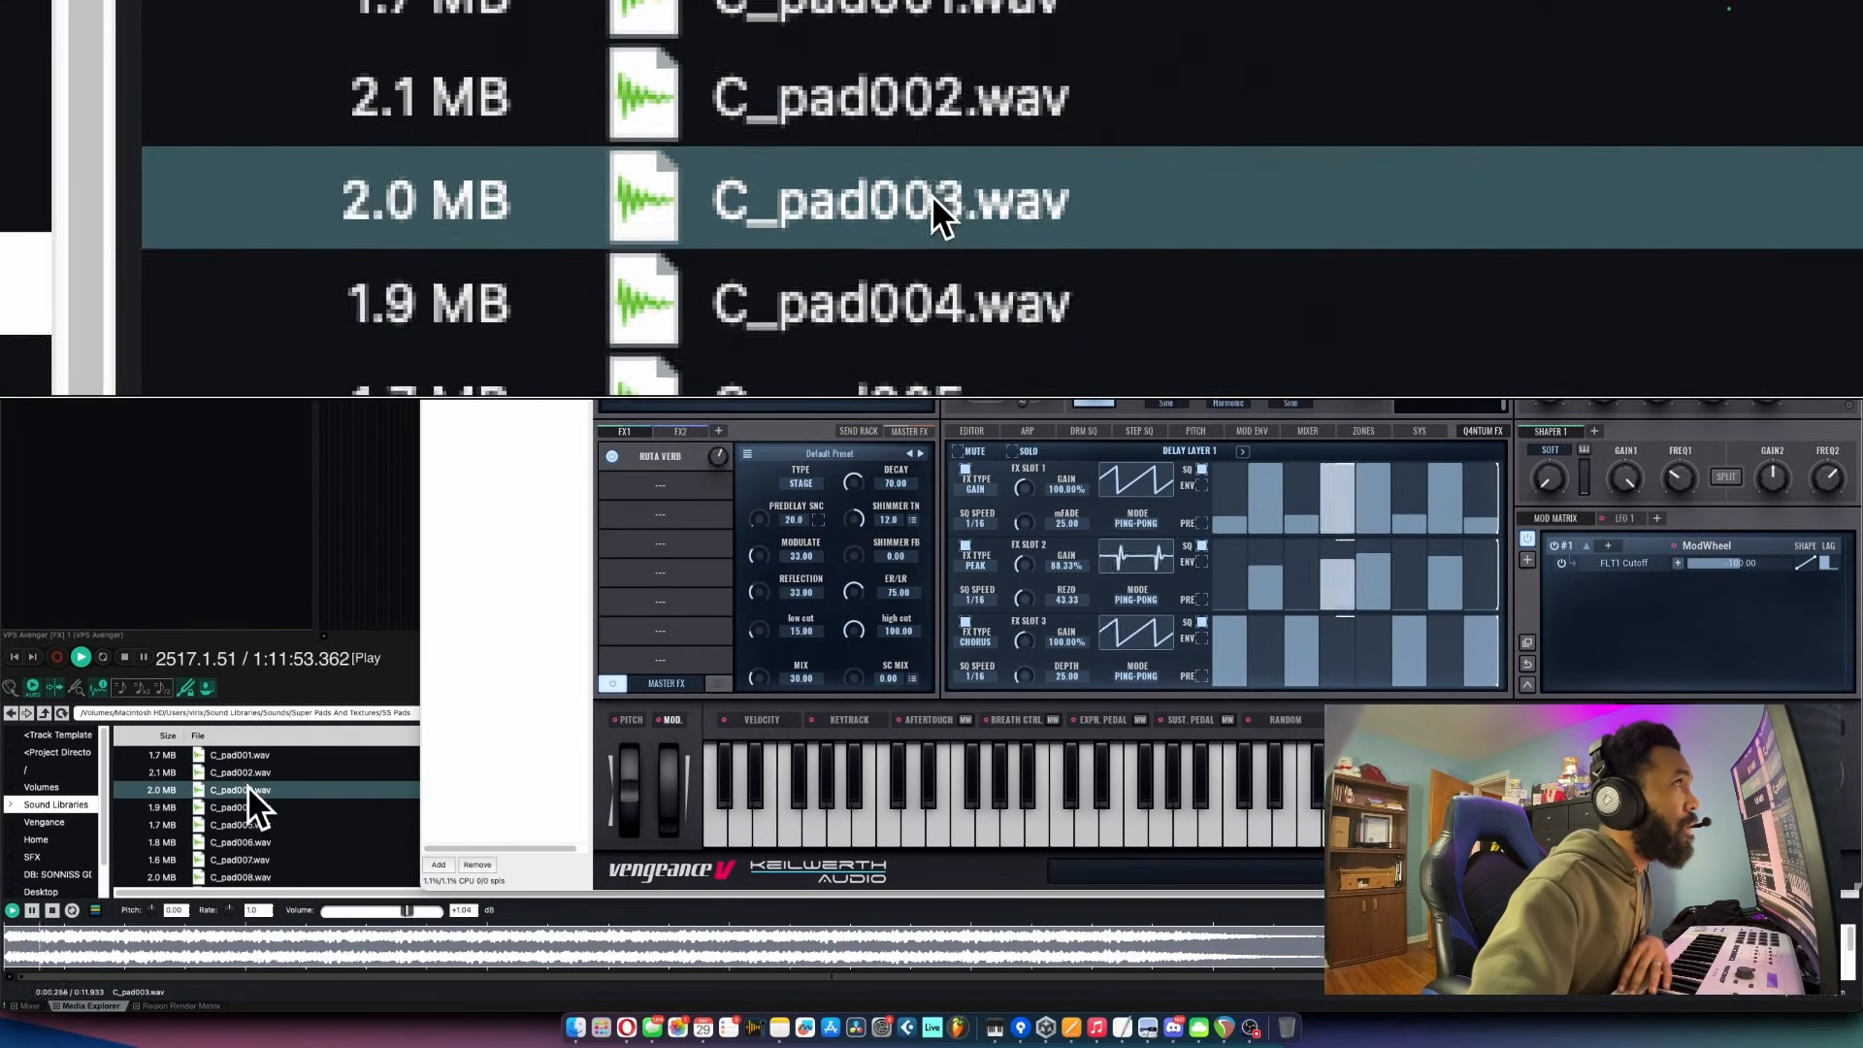
pyautogui.click(253, 841)
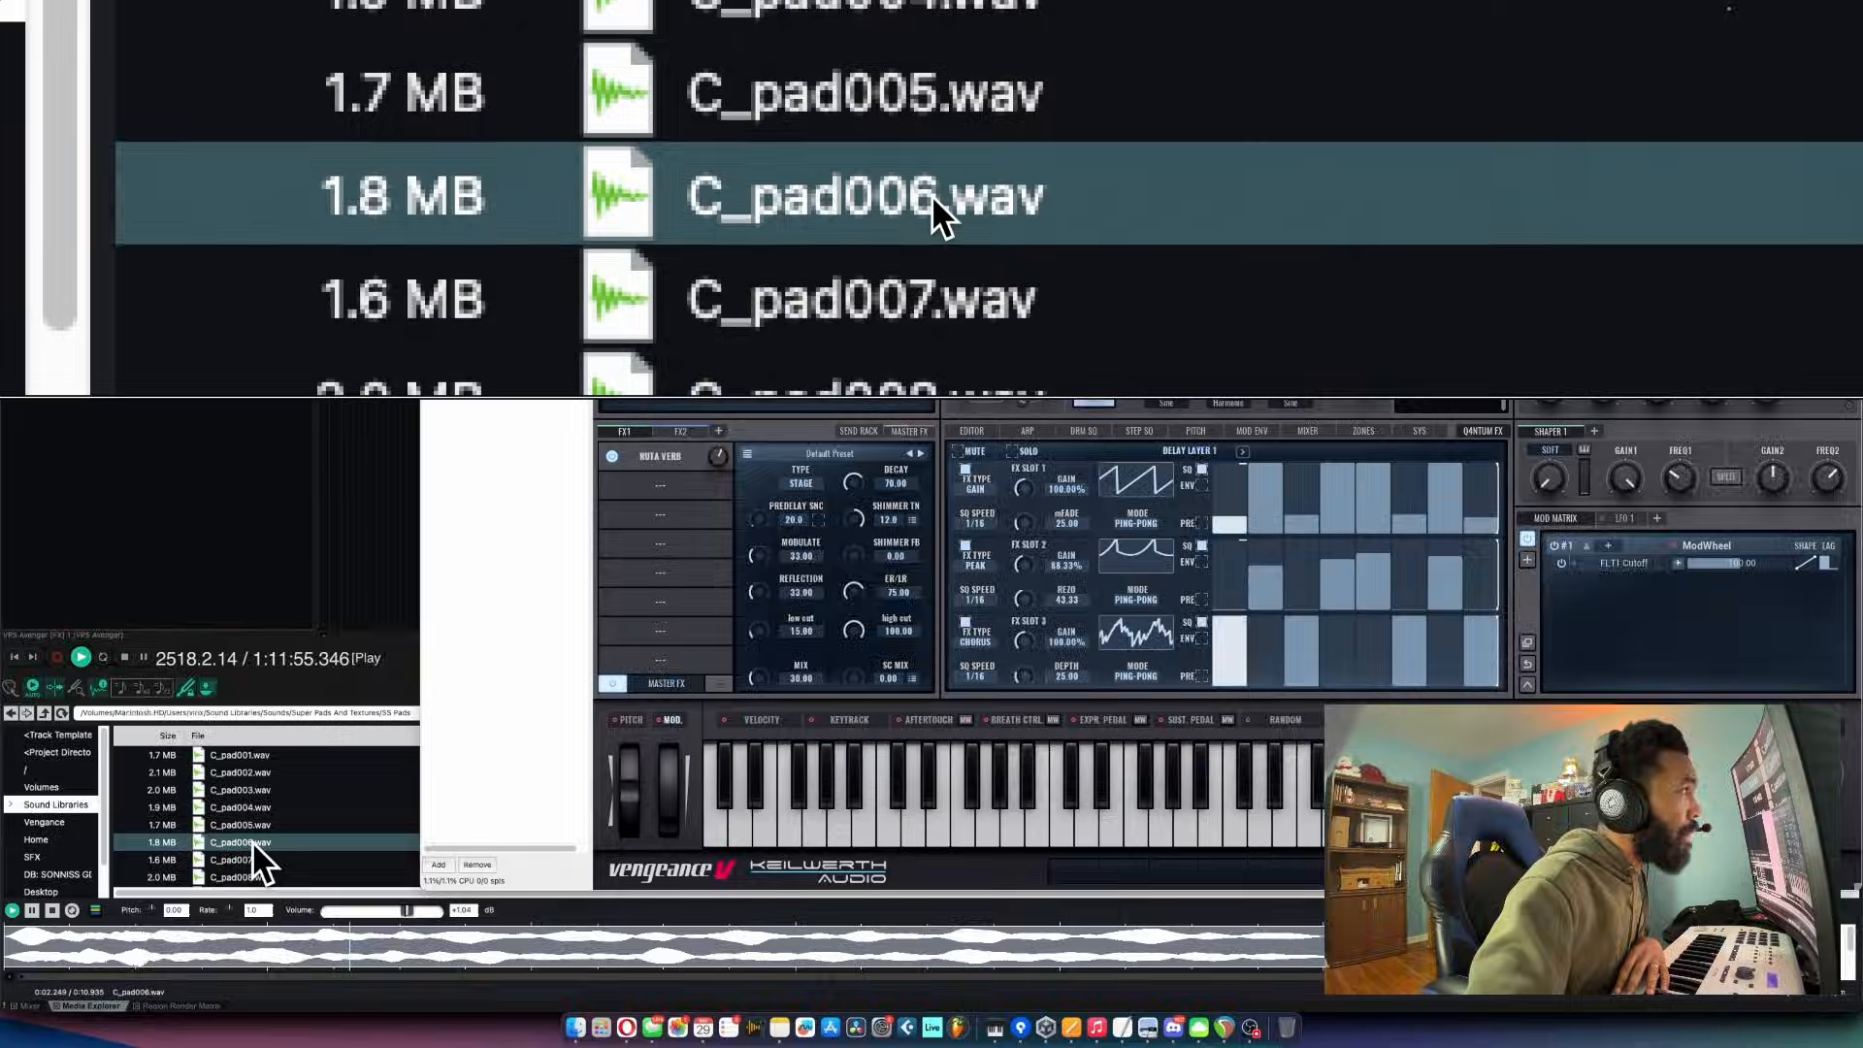
pyautogui.moveTo(252, 841); pyautogui.dragTo(1146, 713)
pyautogui.moveTo(1296, 659); pyautogui.dragTo(1233, 652)
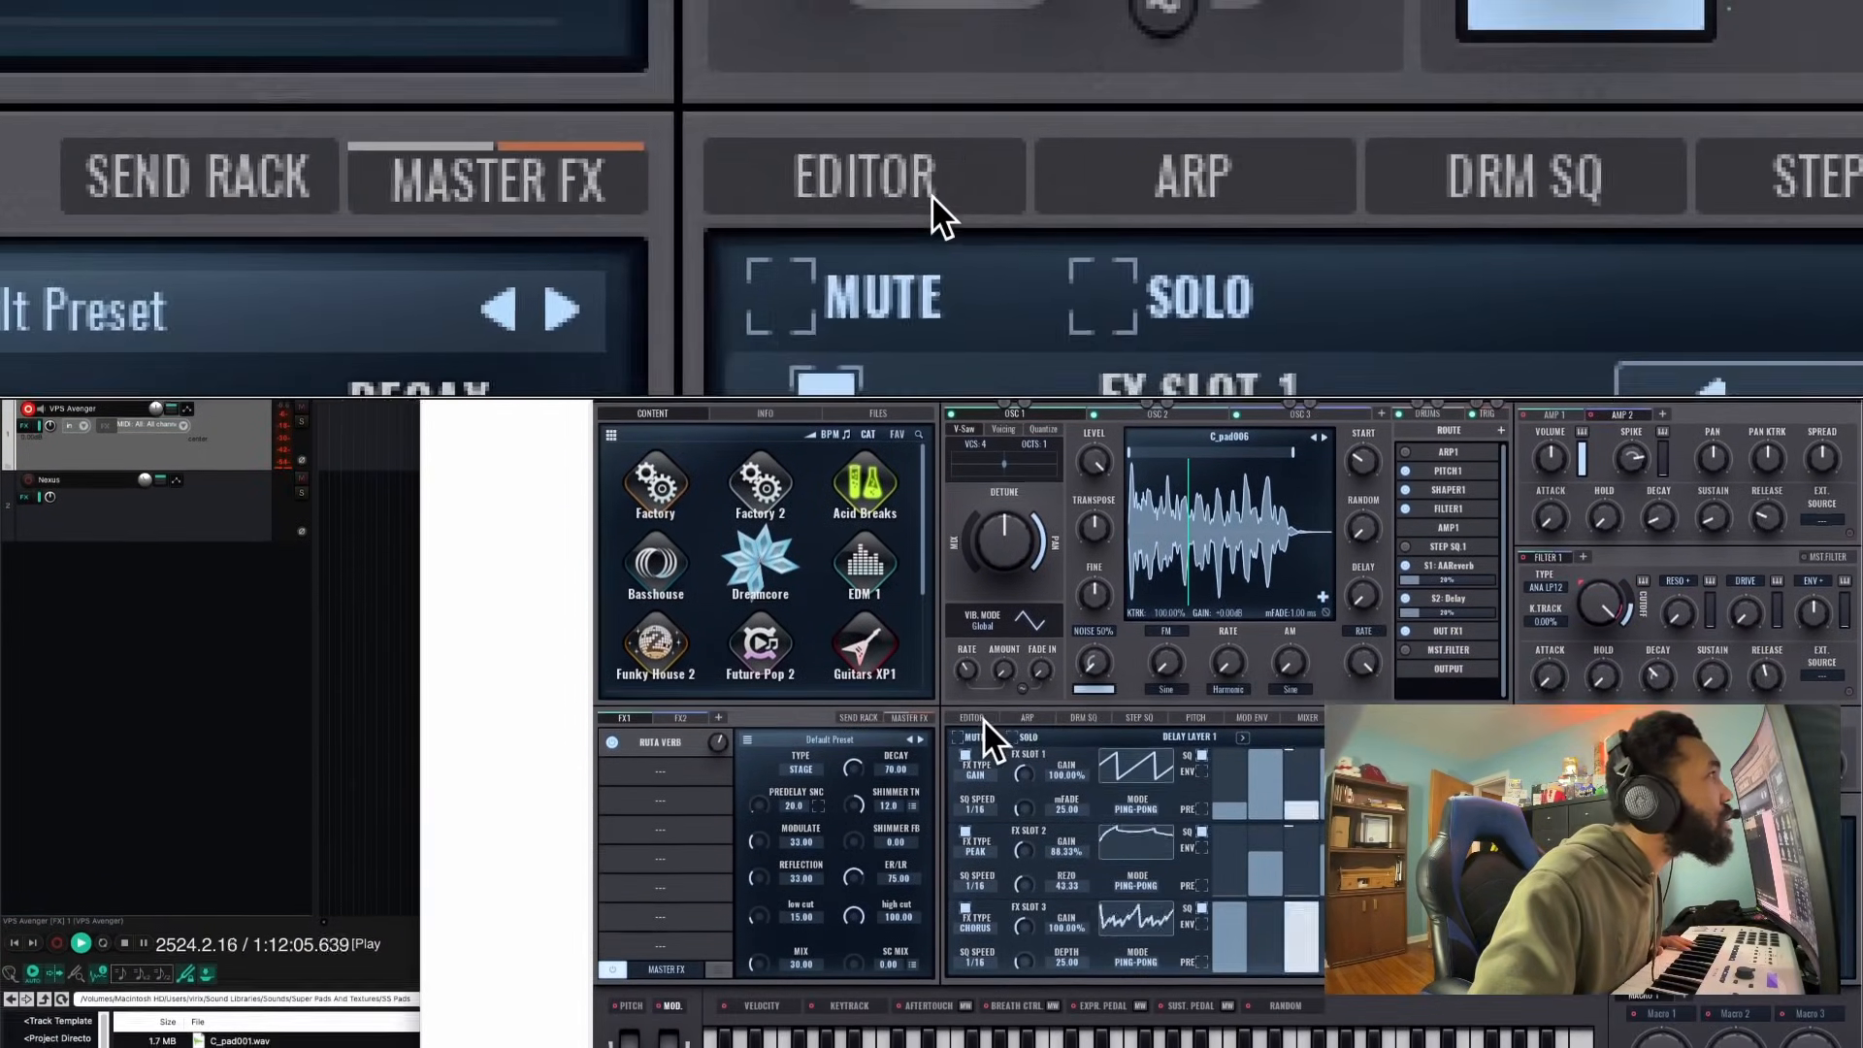
# Enable looping for OSC 1's pad sample and set its loop mode to XFADE
pyautogui.click(983, 728)
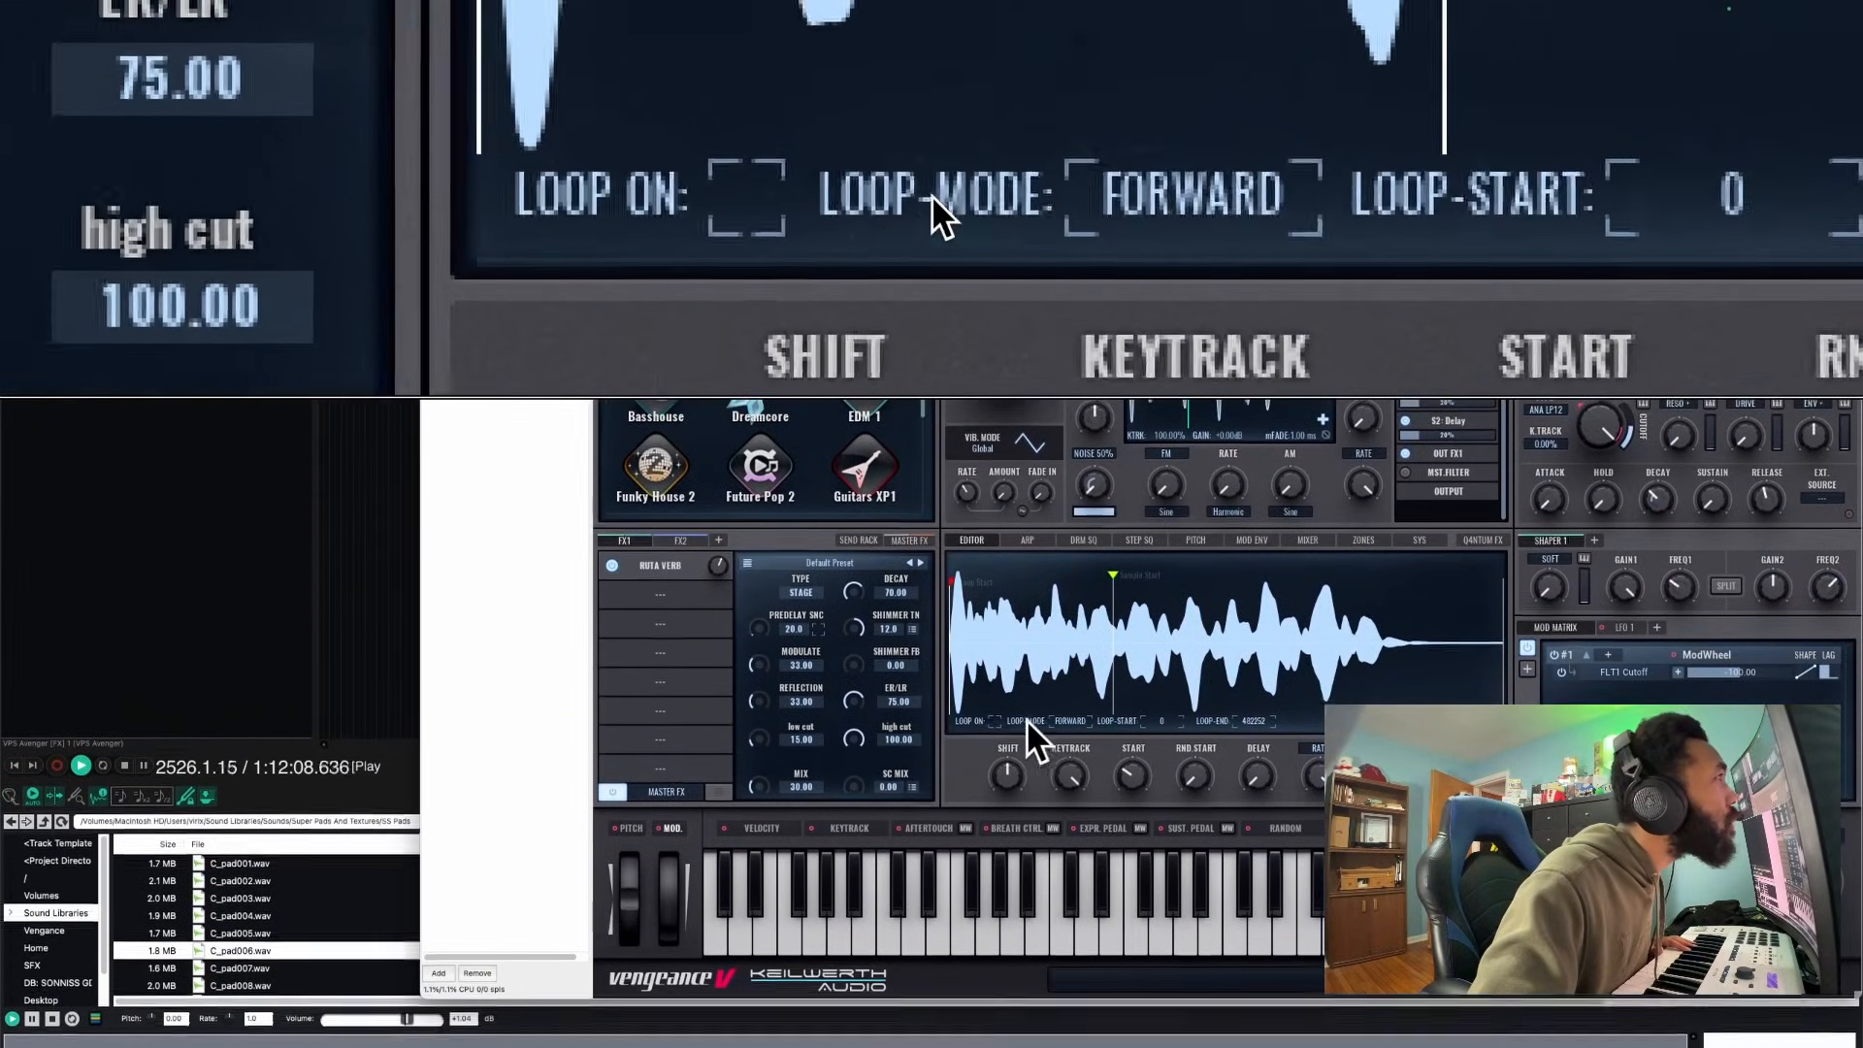
pyautogui.click(994, 718)
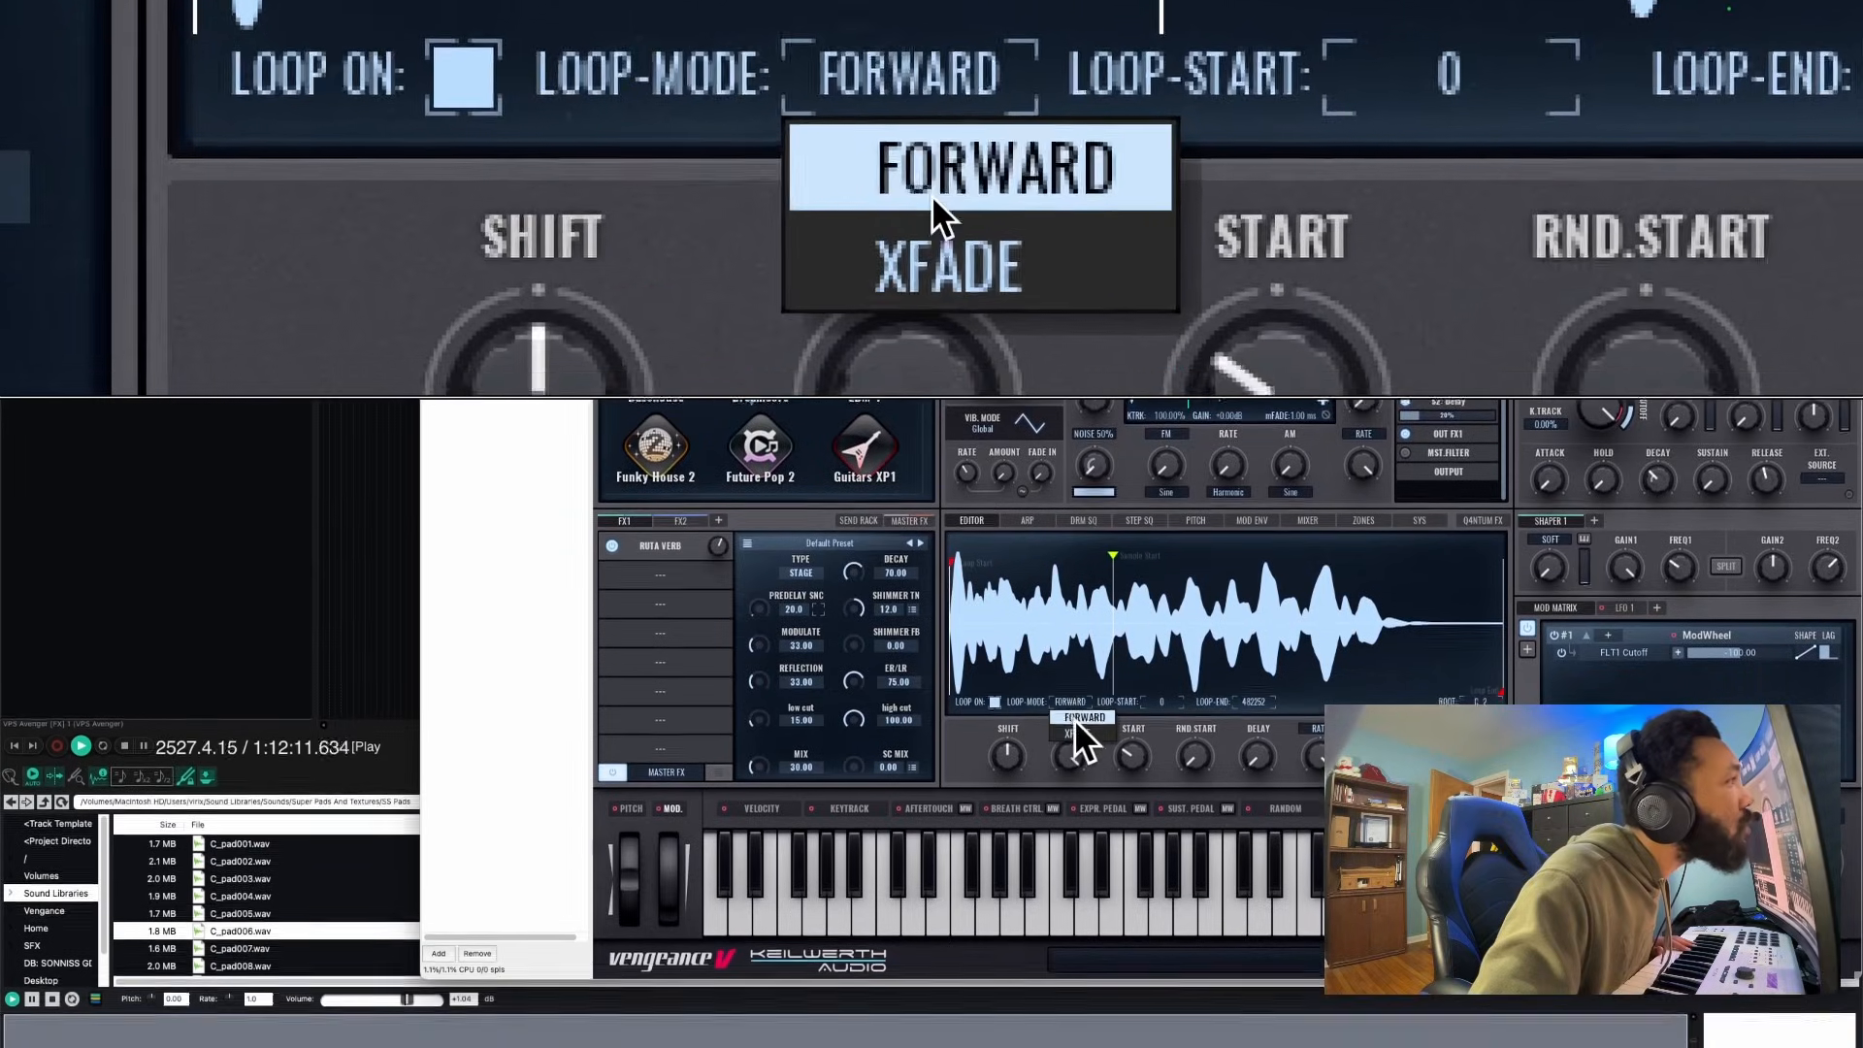
pyautogui.click(1073, 759)
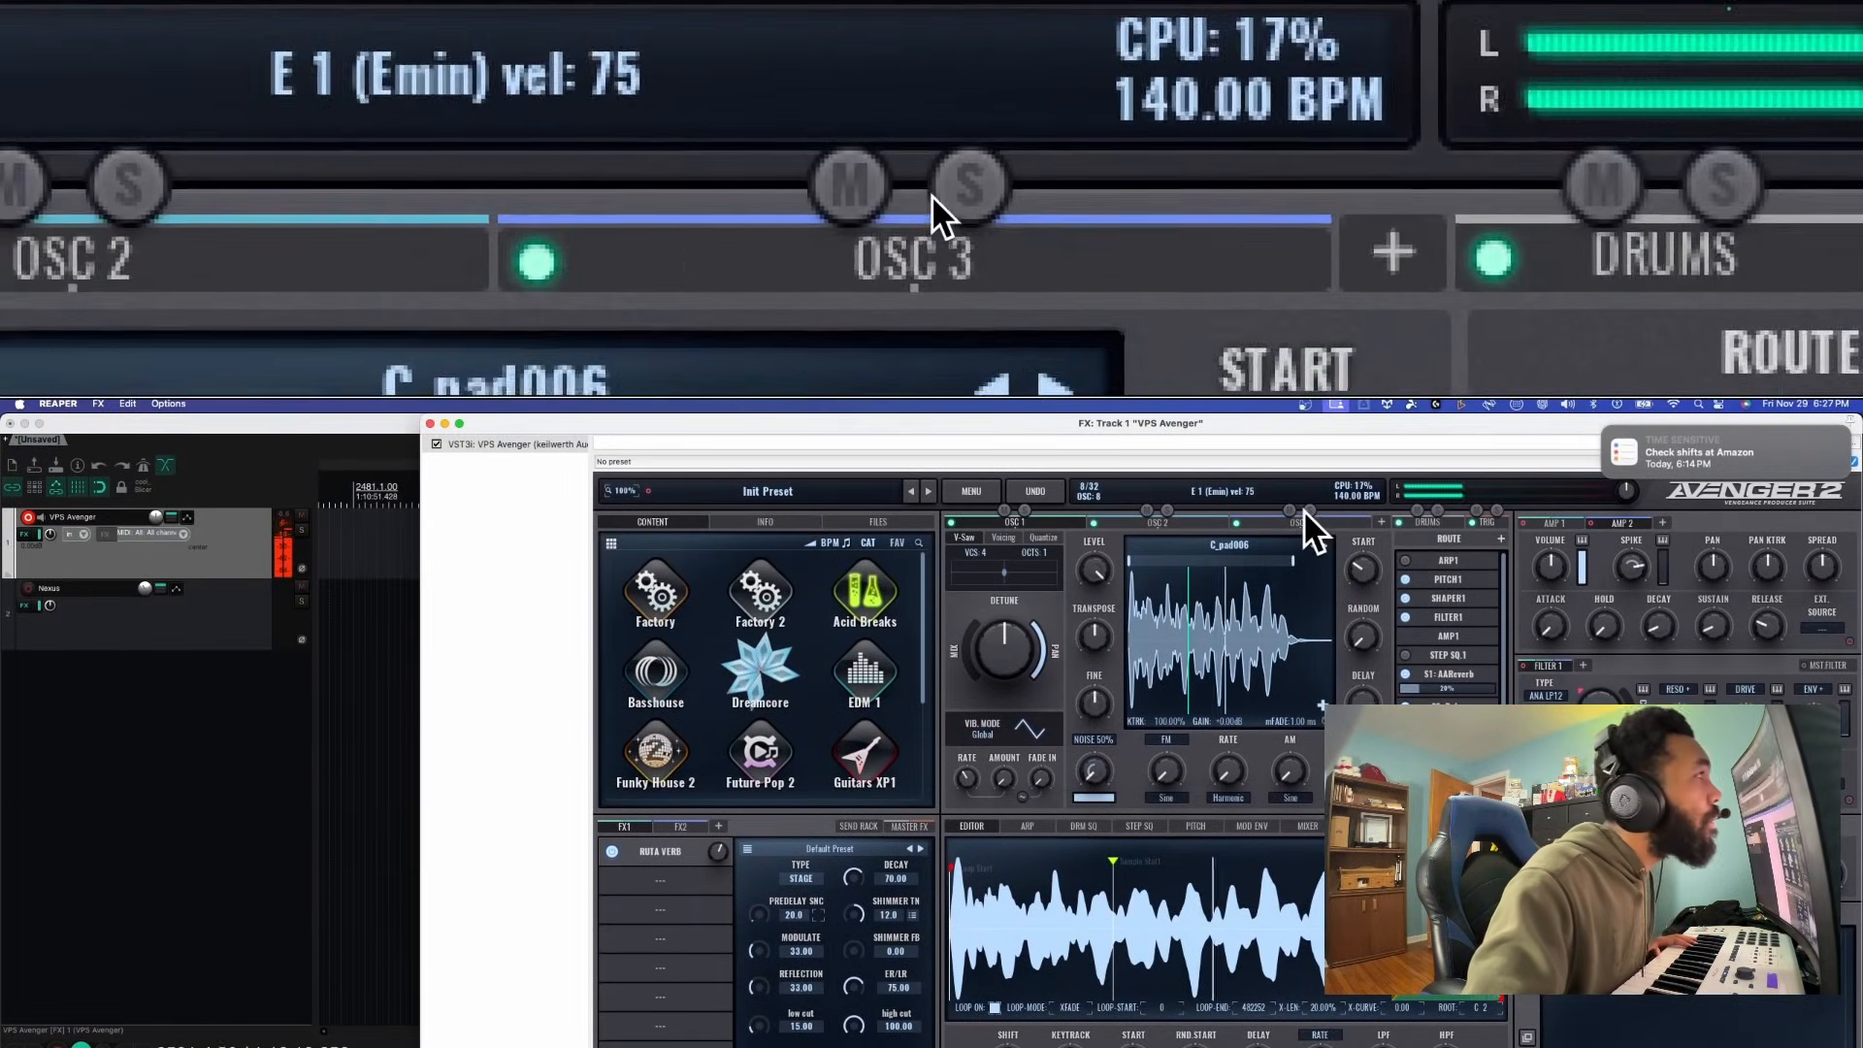
# Show OSC 3 and add RUTA VERB after Q4NTUM FX in the FX2 rack
pyautogui.click(1305, 522)
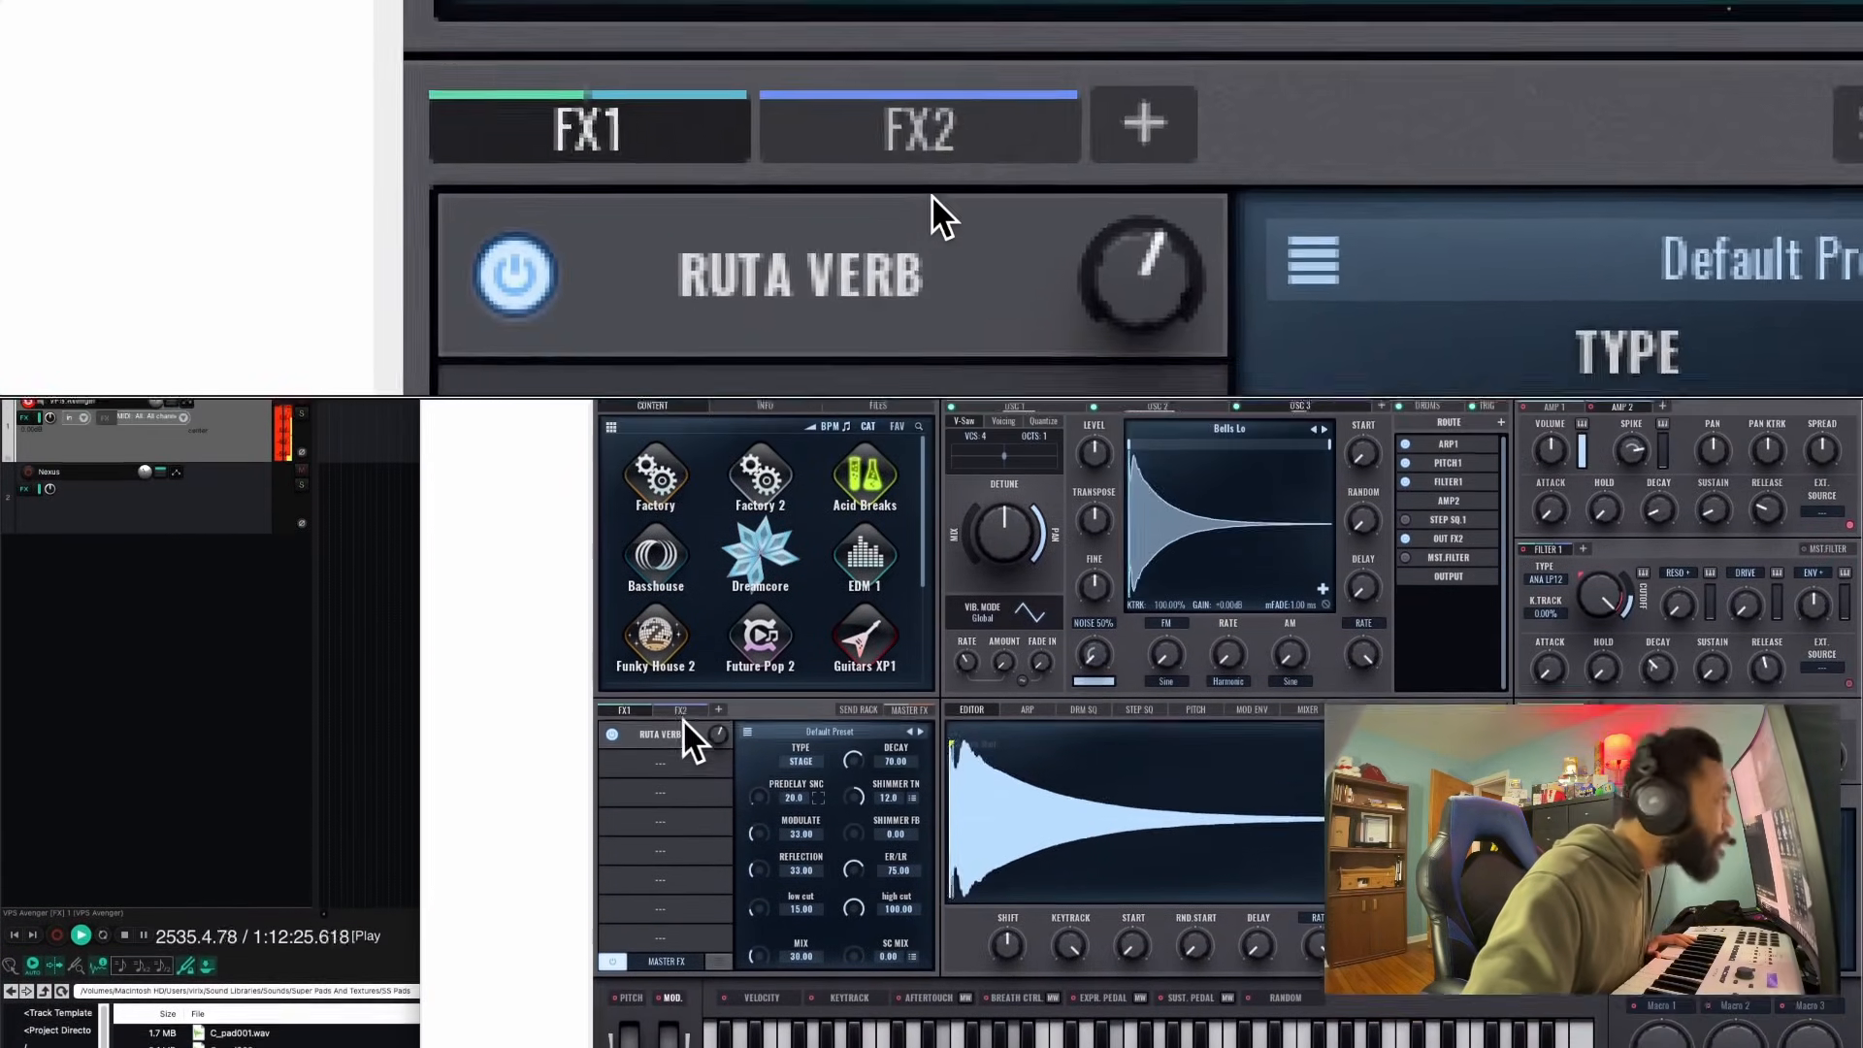
pyautogui.click(680, 633)
pyautogui.click(691, 687)
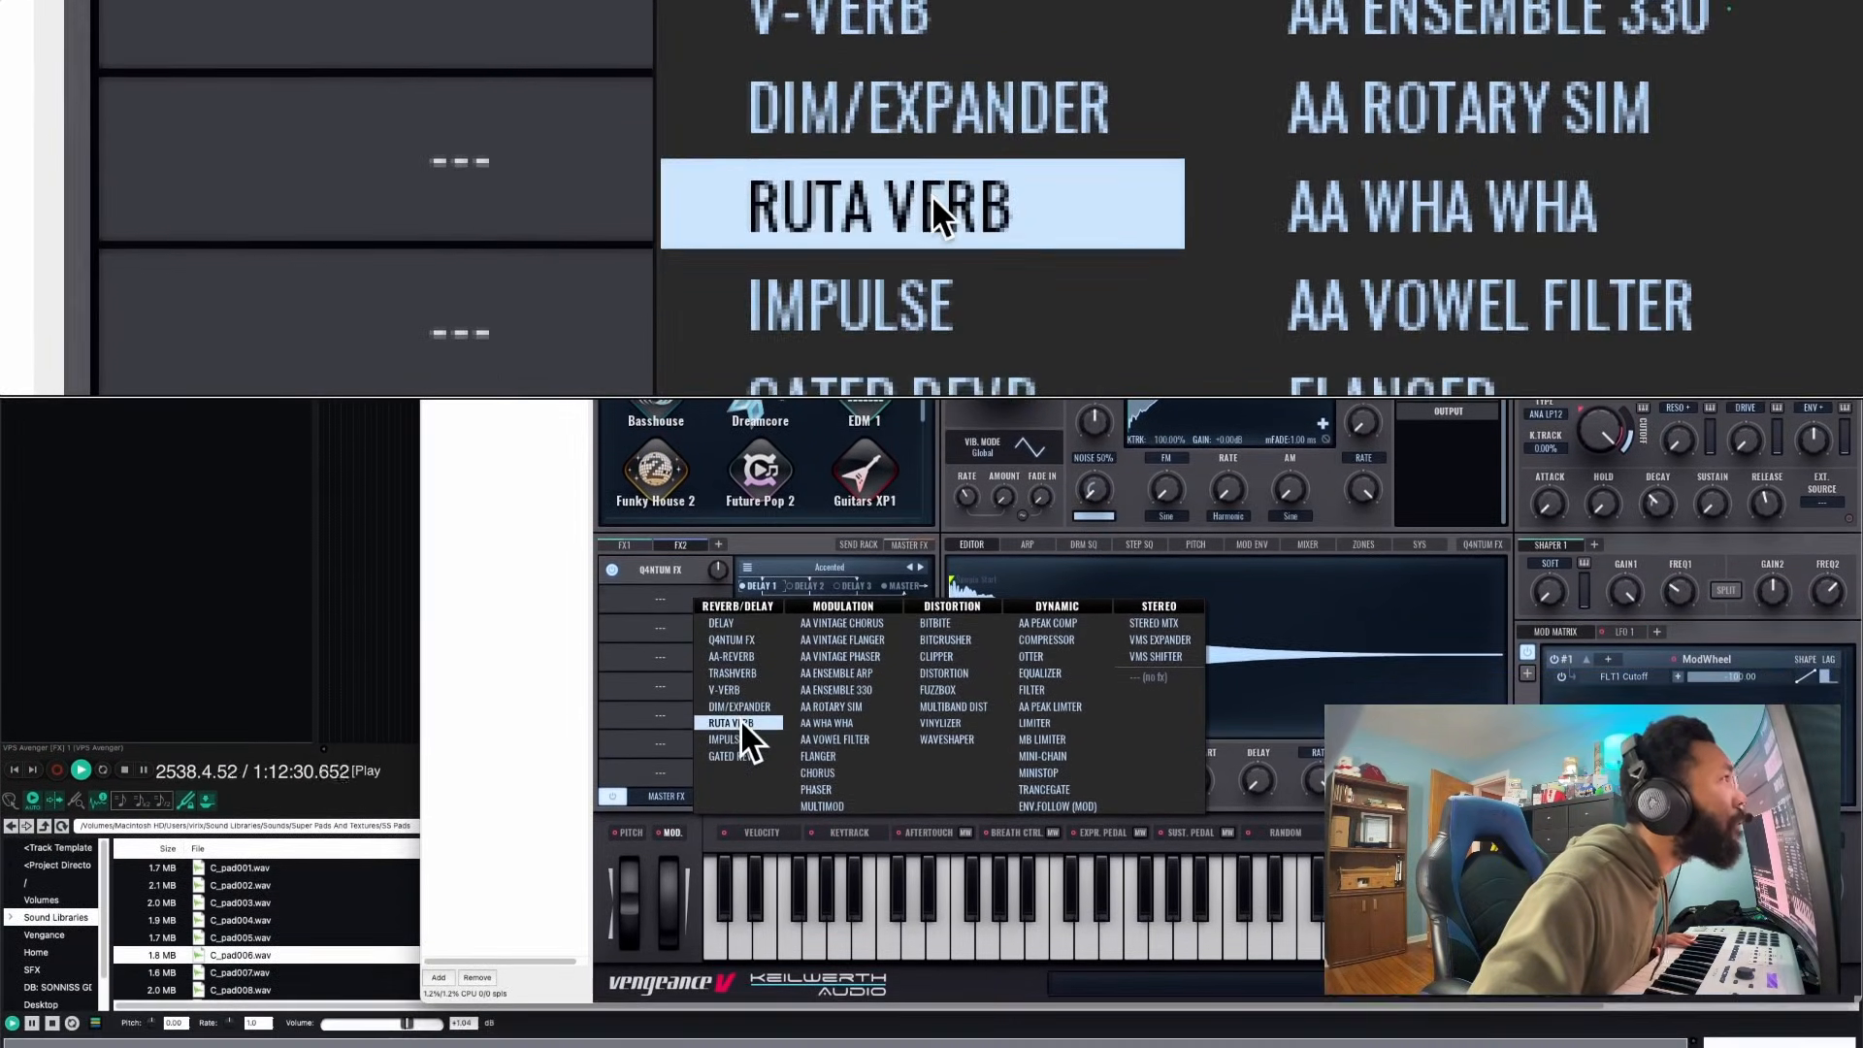
pyautogui.click(733, 782)
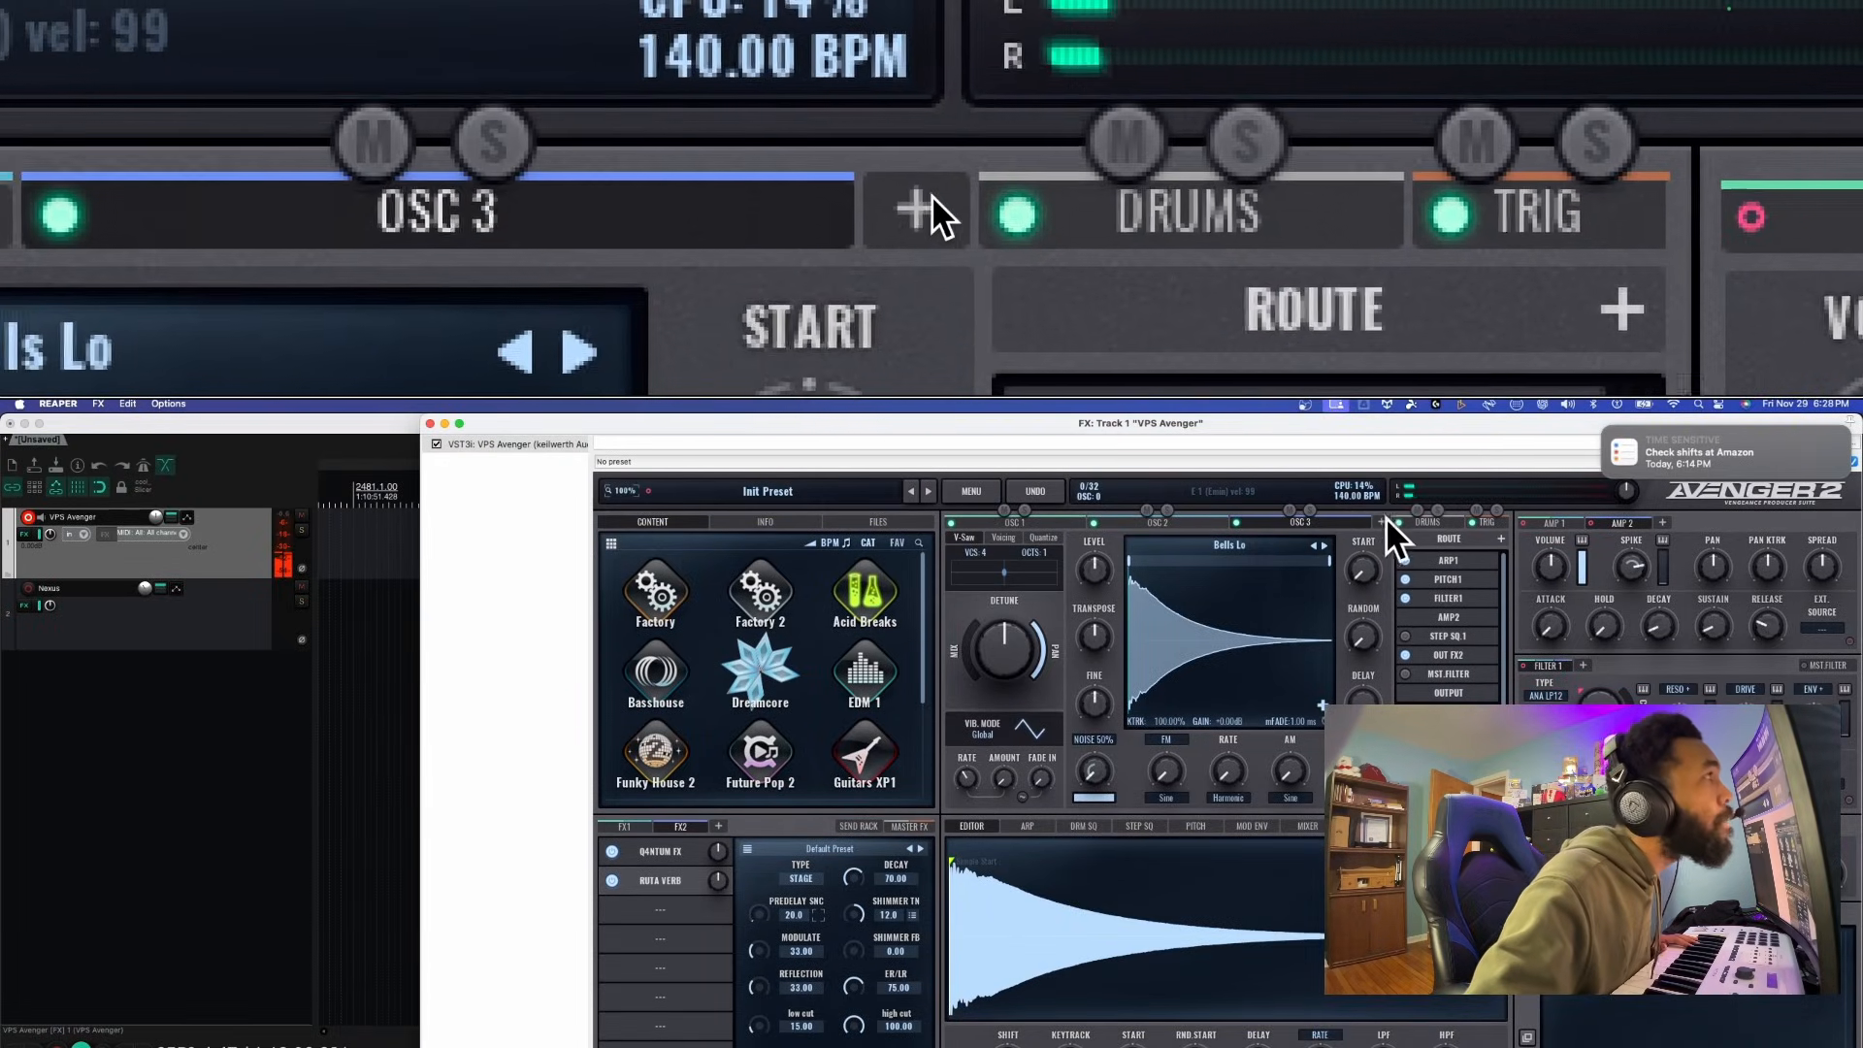
# Add a fourth oscillator, search its shape browser for "piano" and load Piano2
pyautogui.click(1383, 521)
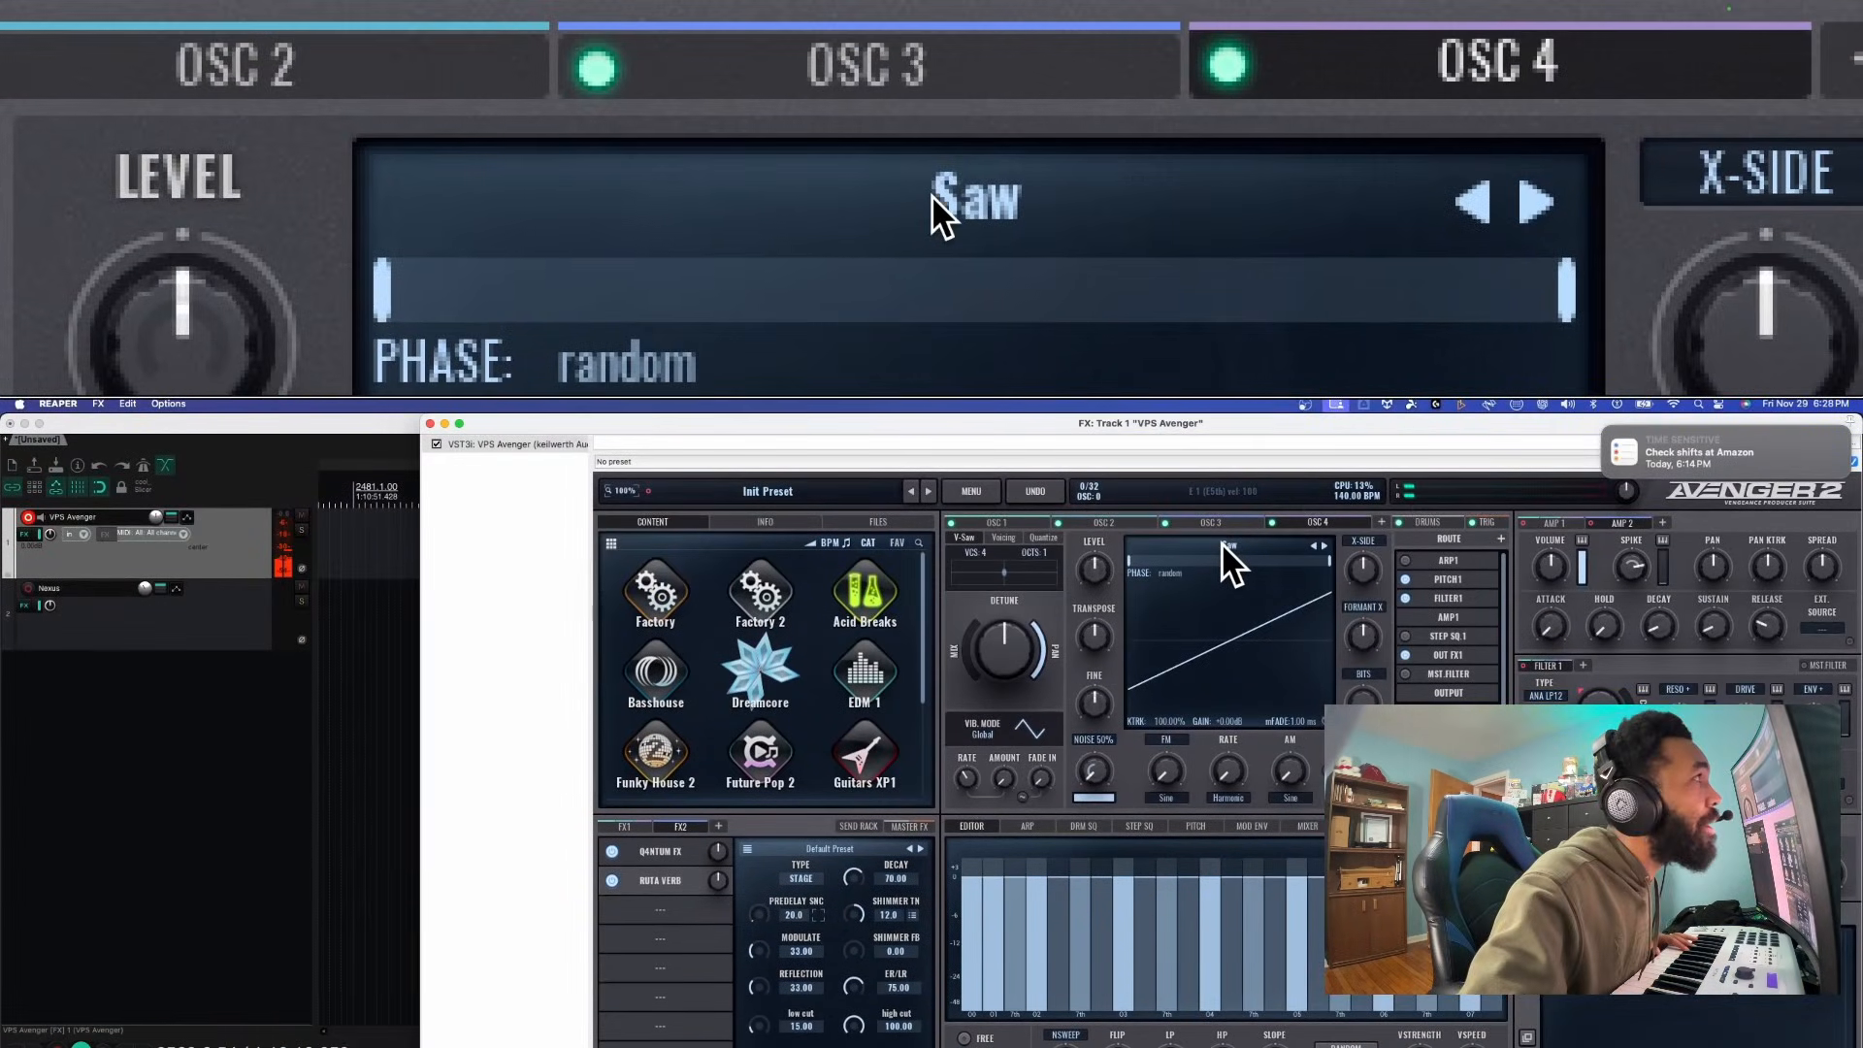
pyautogui.click(1225, 545)
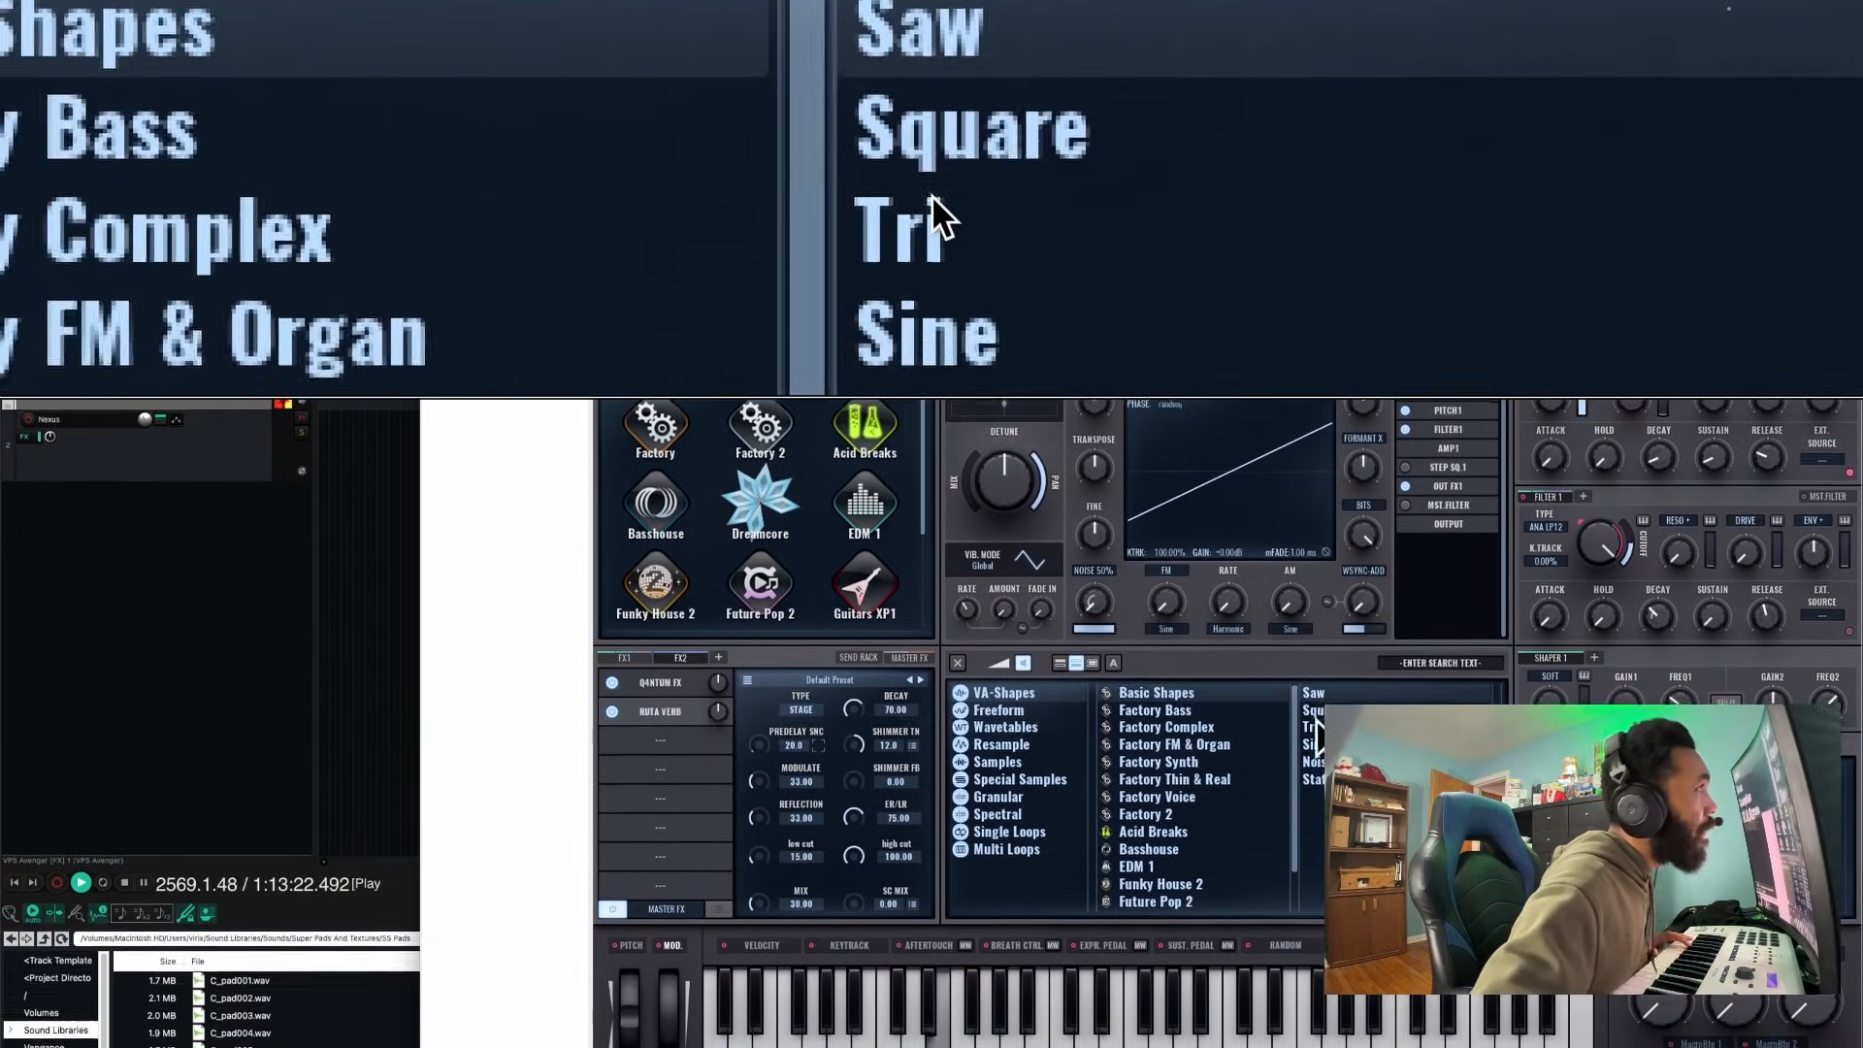
pyautogui.click(1438, 663)
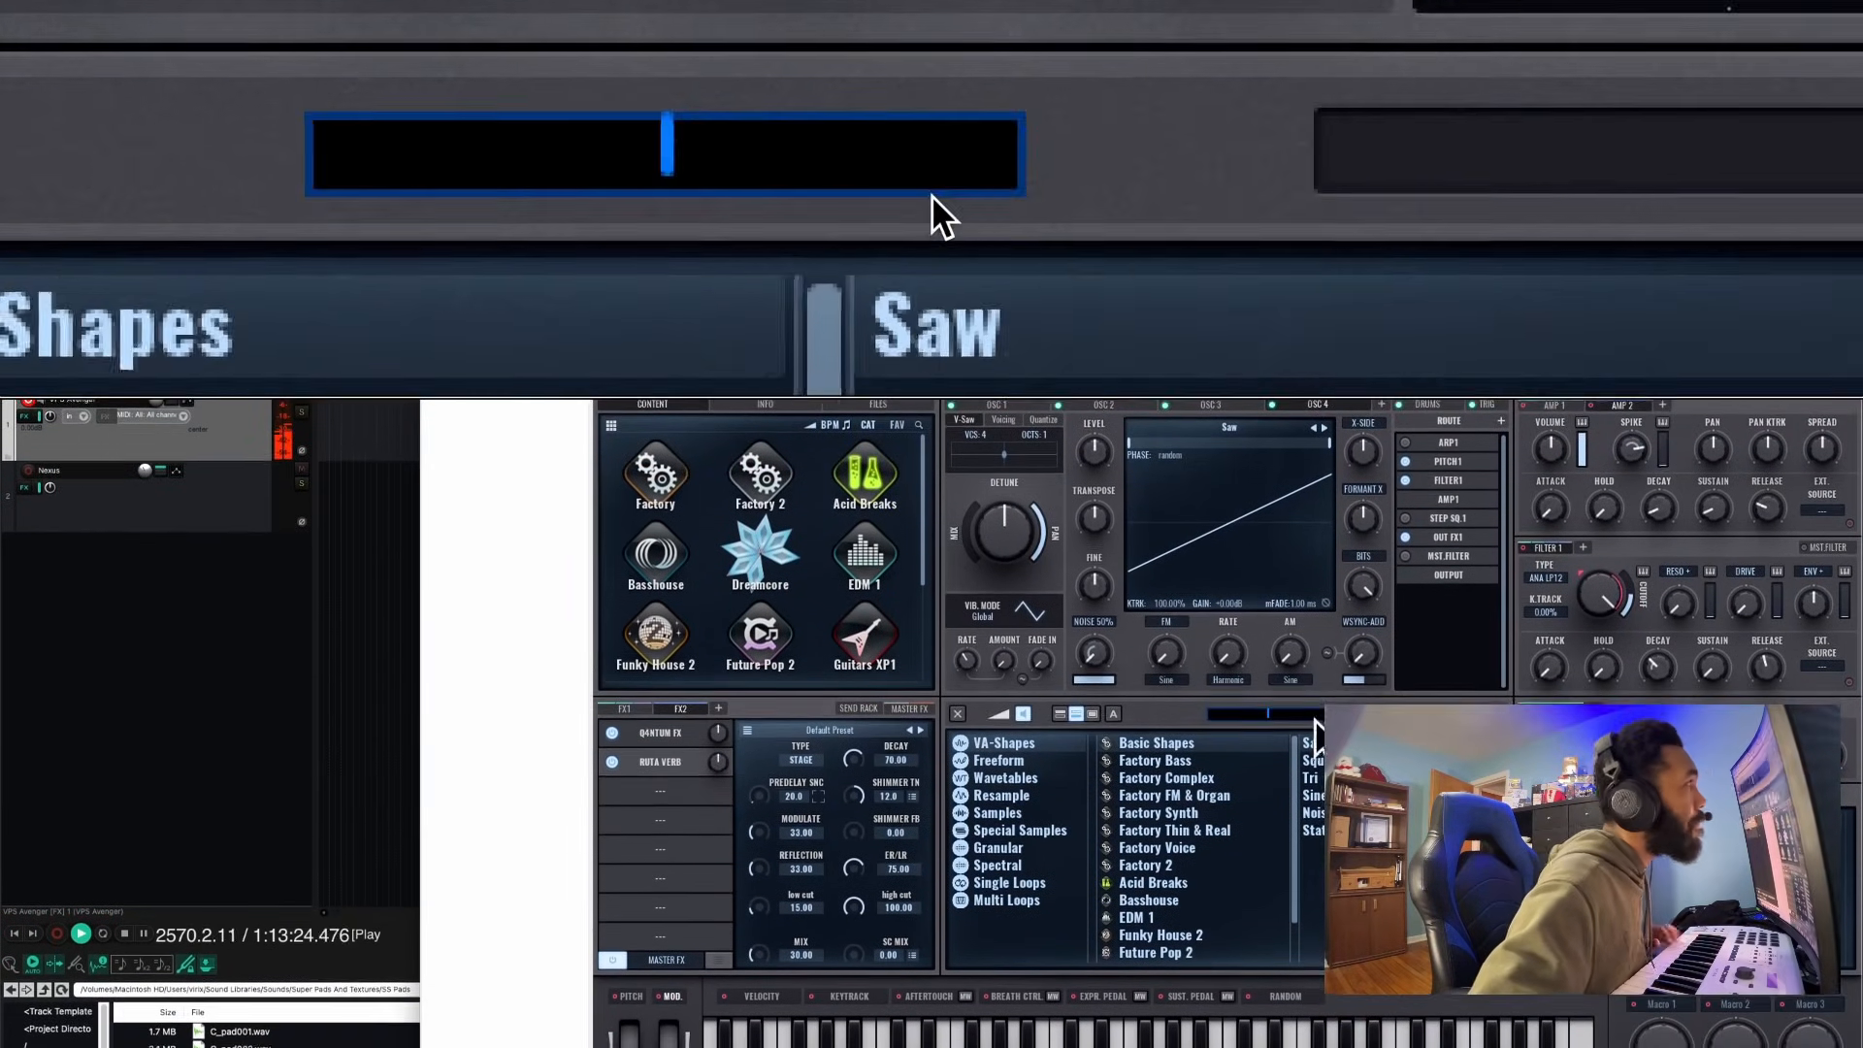
pyautogui.write('piano')
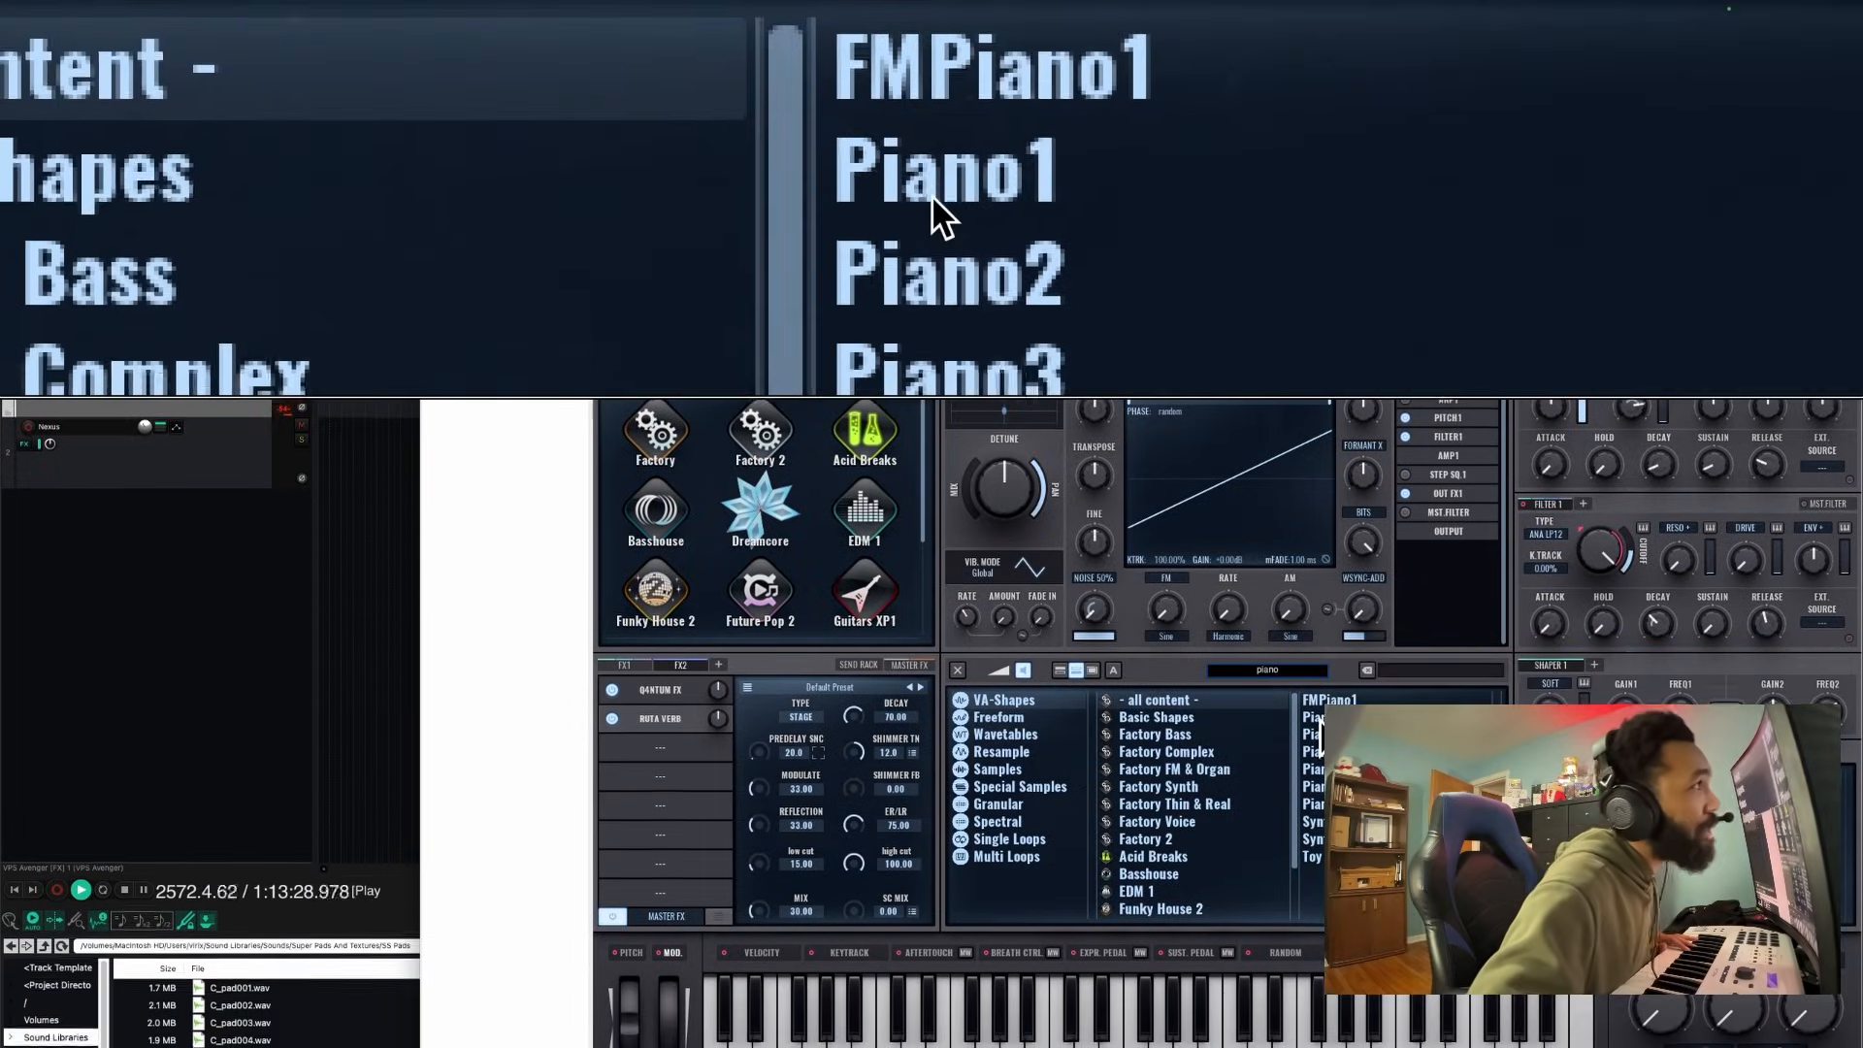
pyautogui.click(1320, 769)
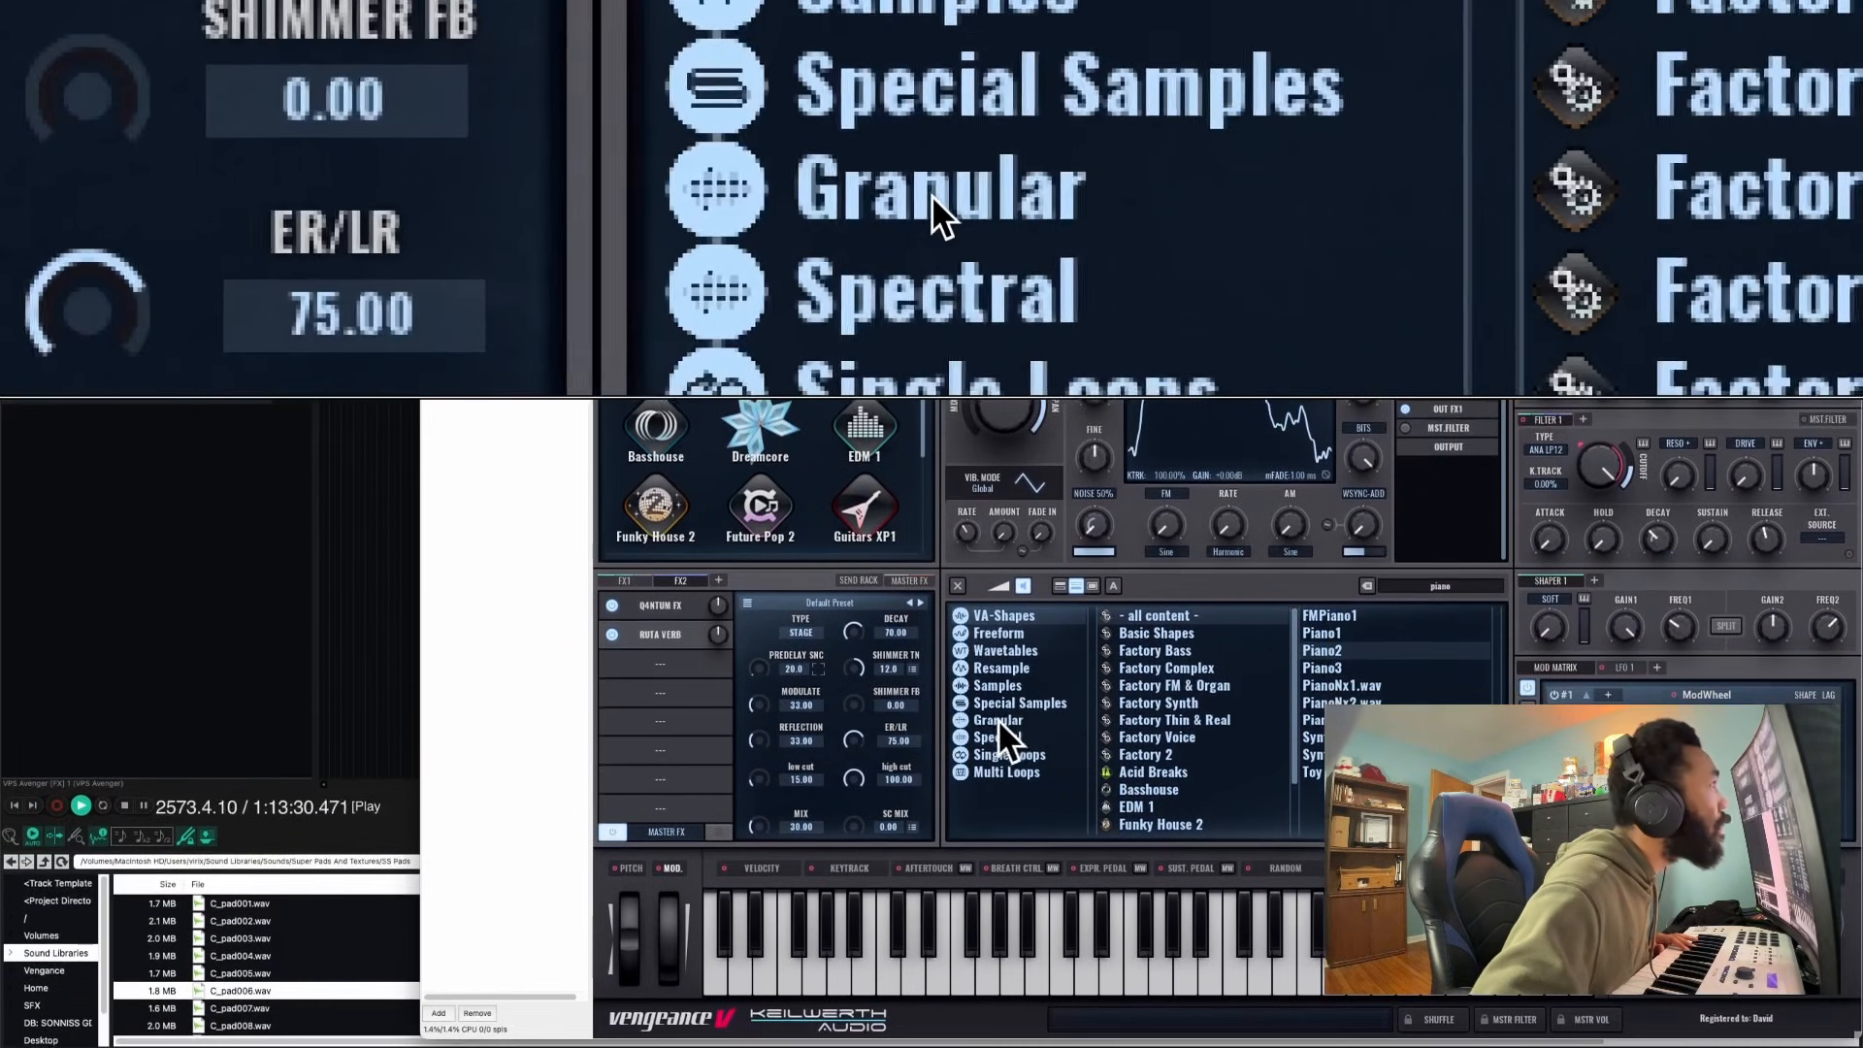
# Narrow the piano shape search to the Samples category and audition the Broken Piano samples
pyautogui.click(1002, 736)
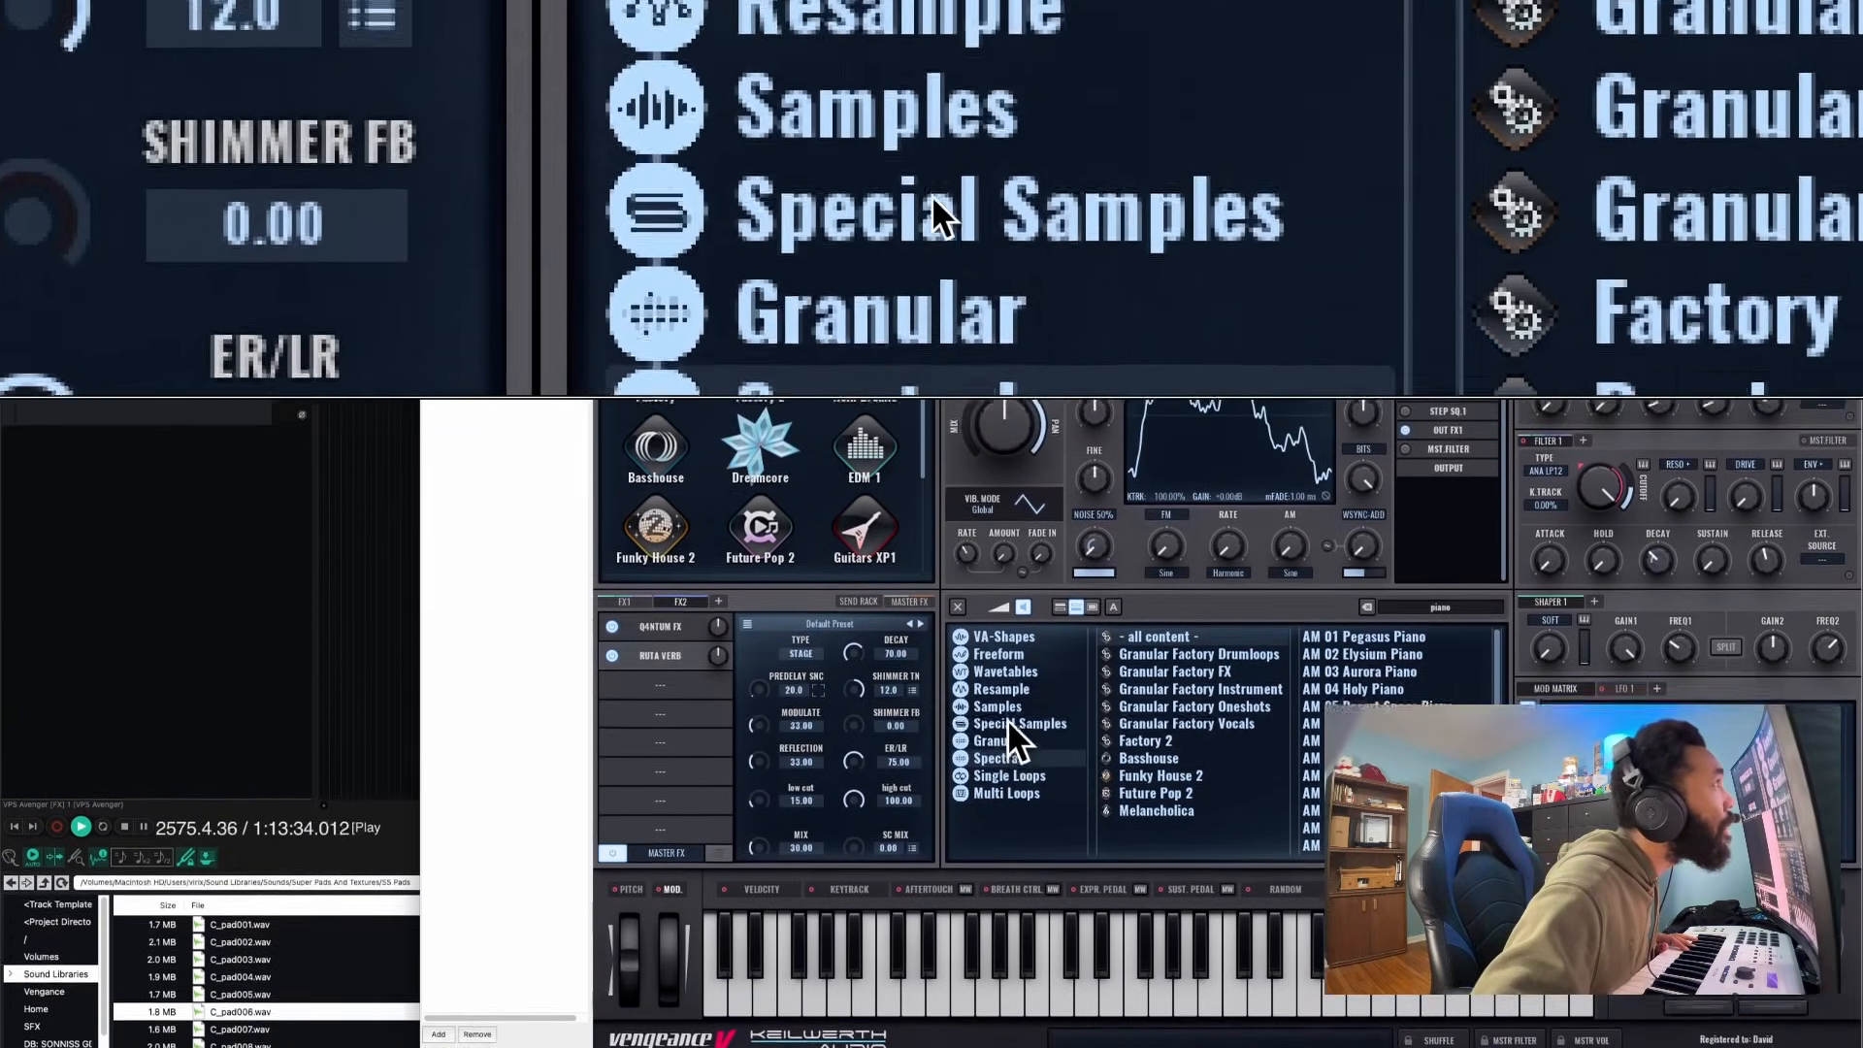
pyautogui.click(1005, 657)
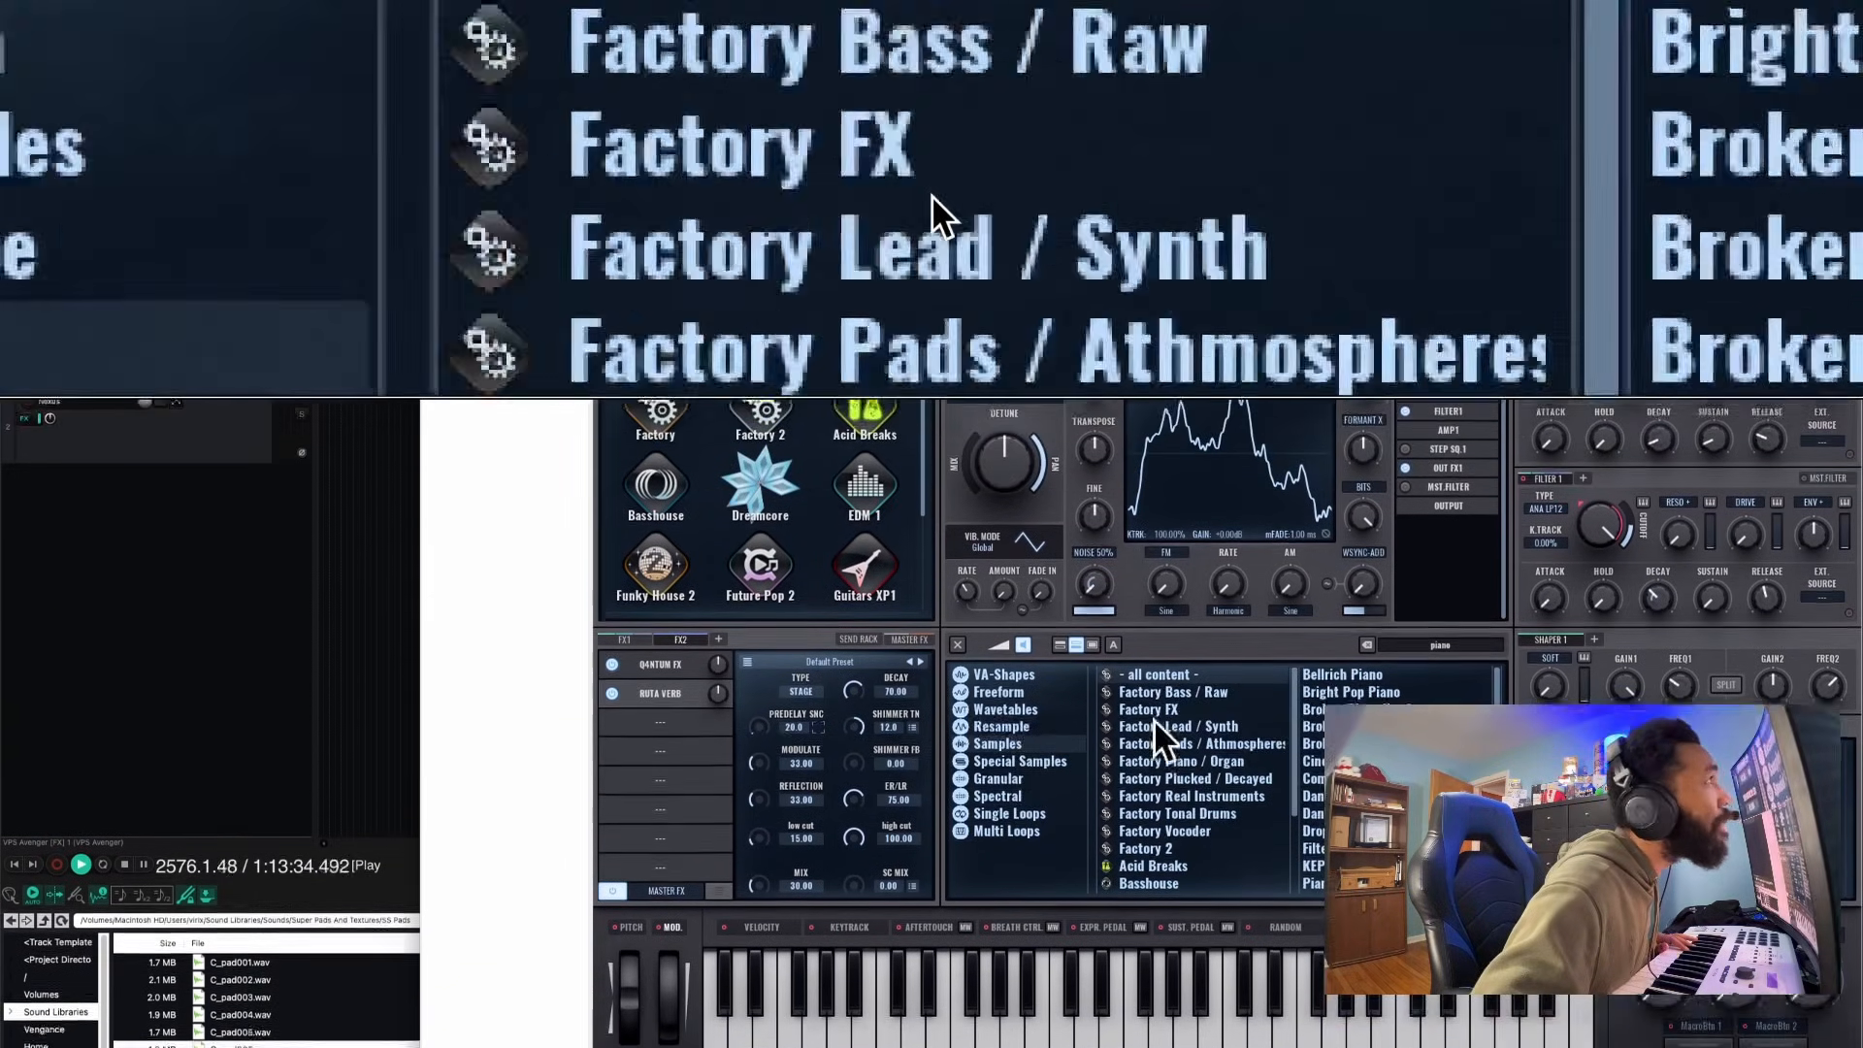
pyautogui.click(1419, 697)
pyautogui.click(1399, 722)
pyautogui.click(1393, 747)
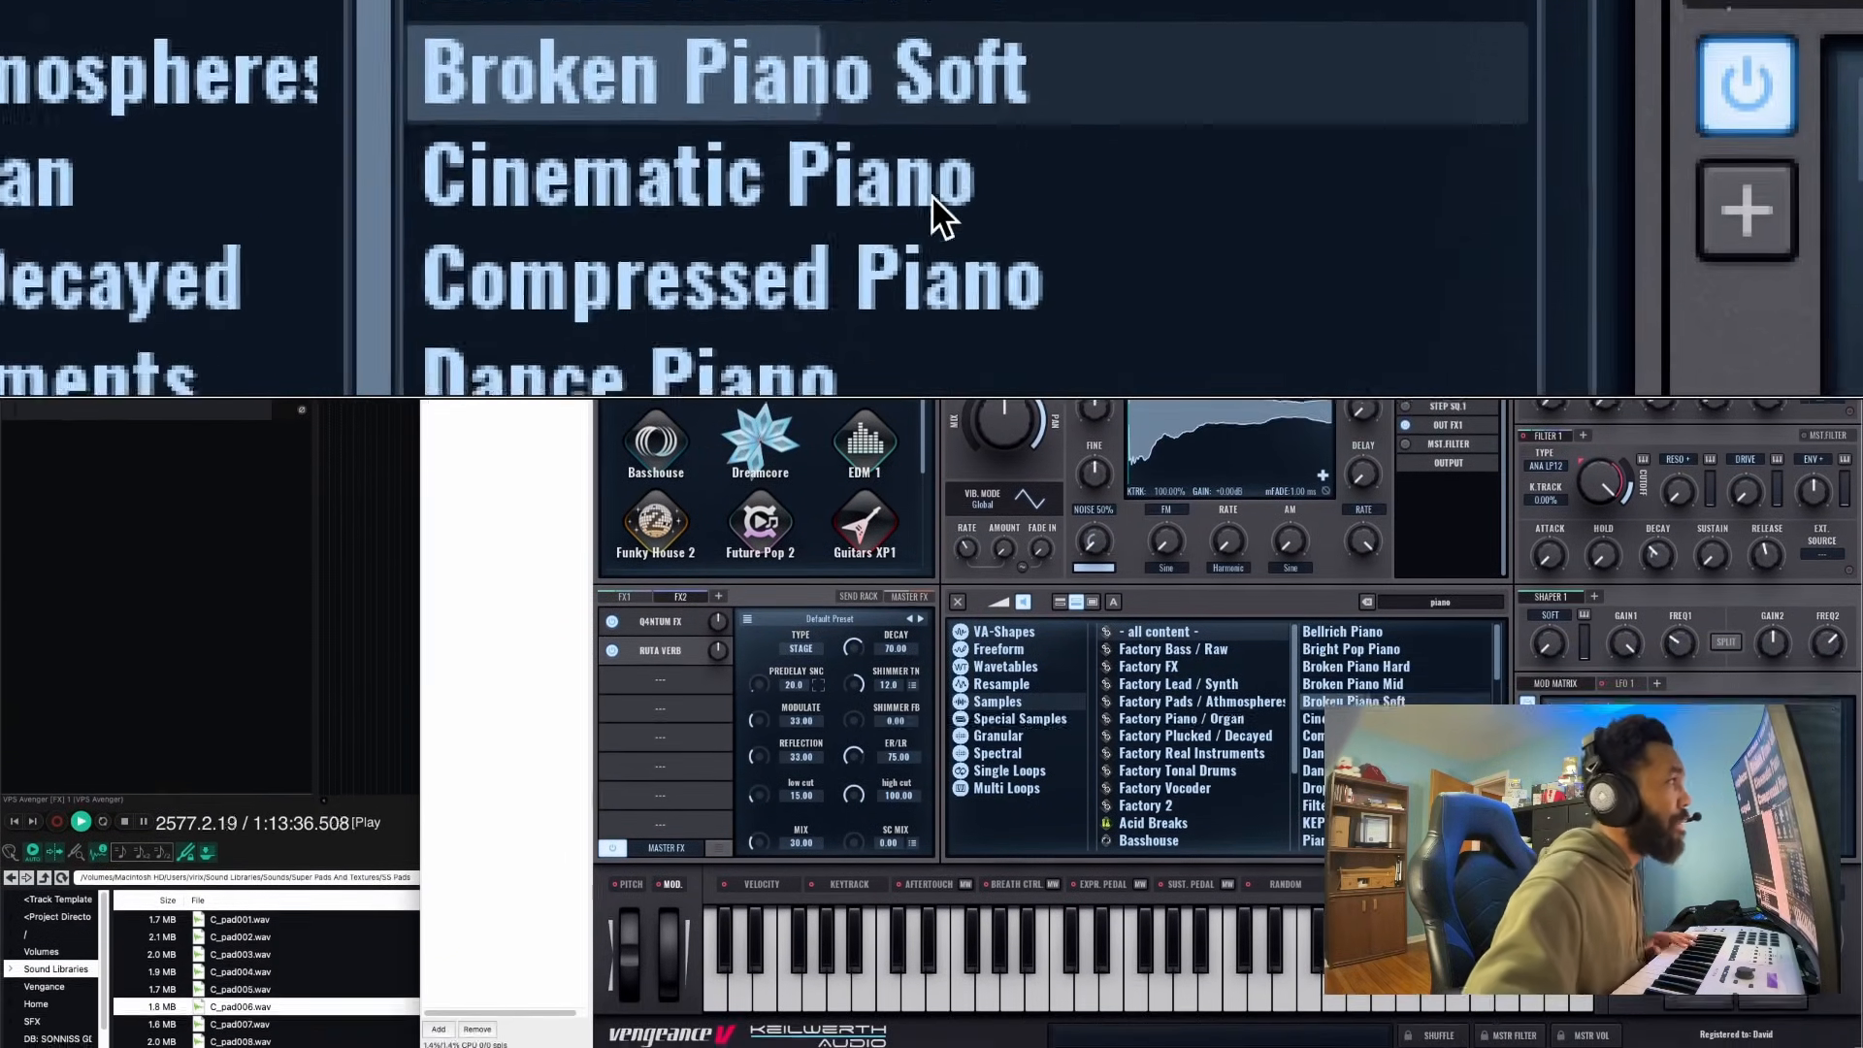
# Audition the piano samples in Factory Piano / Organ and load Piano Stack Big into OSC 4
pyautogui.click(1388, 722)
pyautogui.press('Down')
pyautogui.press('Down')
pyautogui.press('Down')
pyautogui.press('Down')
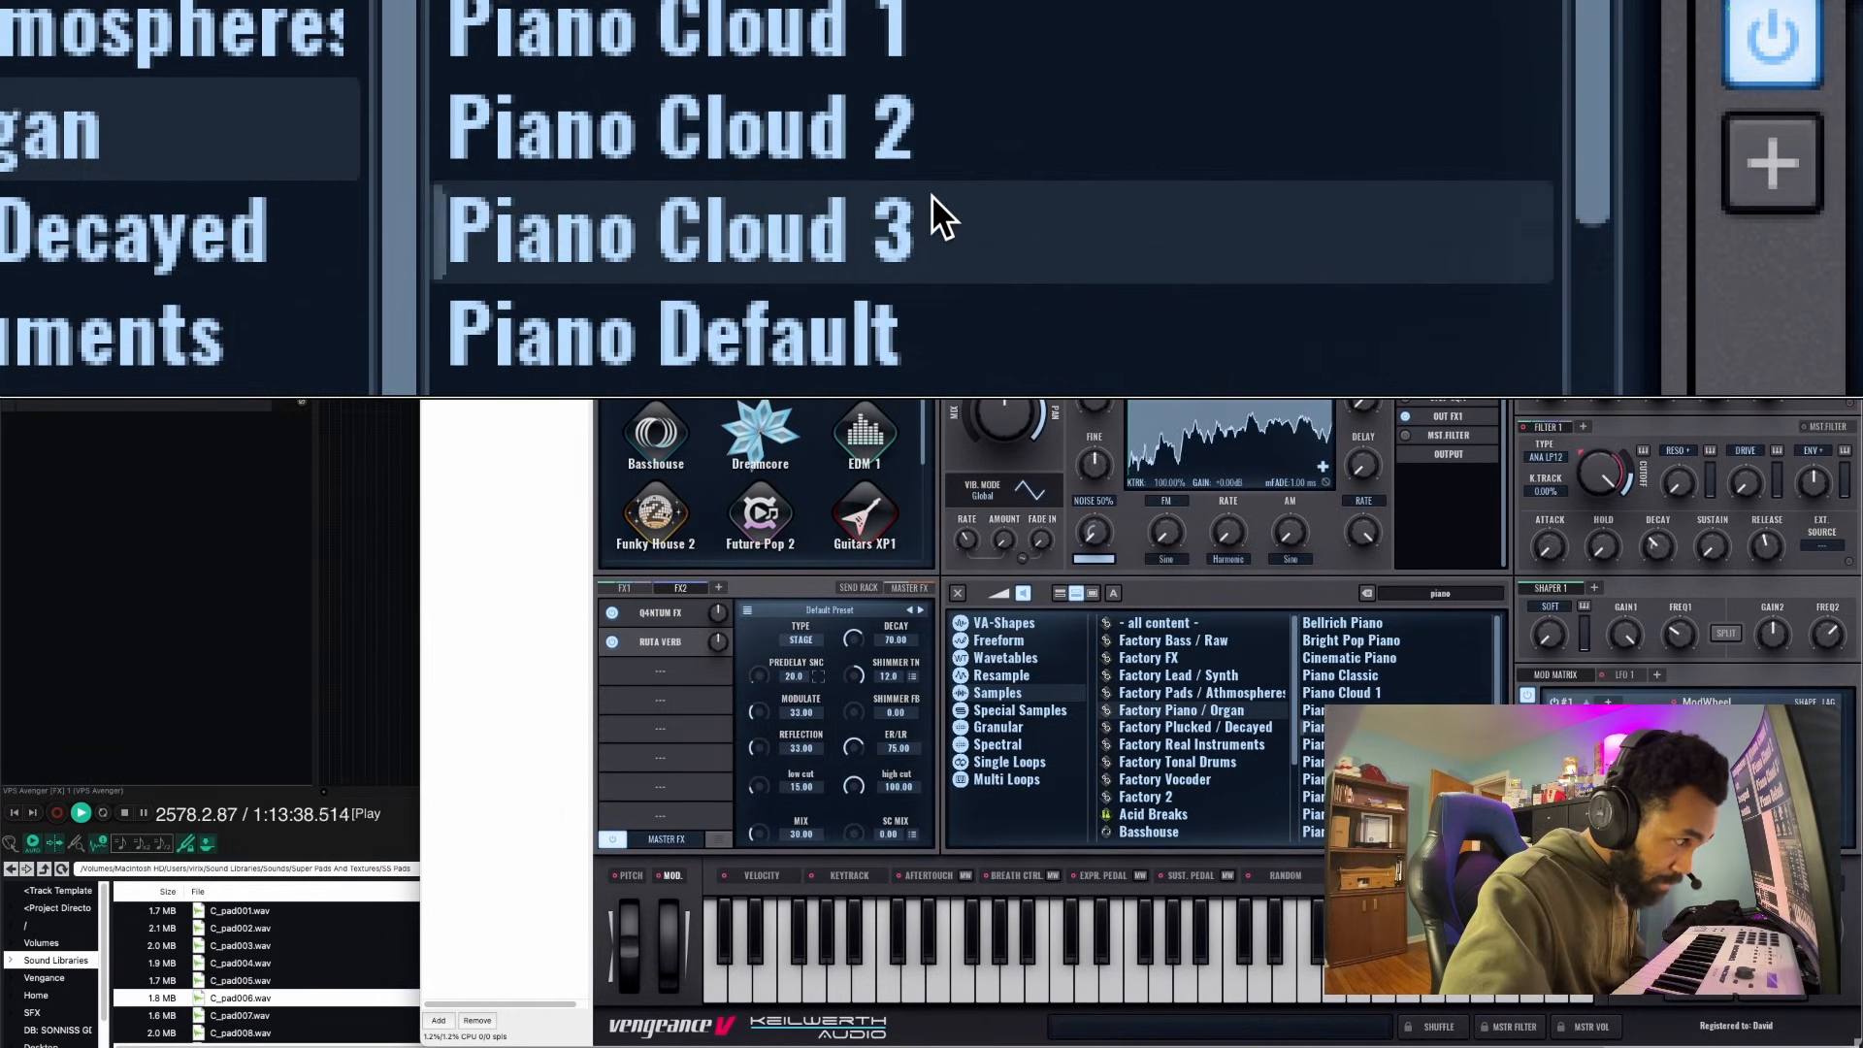
pyautogui.press('Up')
pyautogui.press('Up')
pyautogui.press('Down')
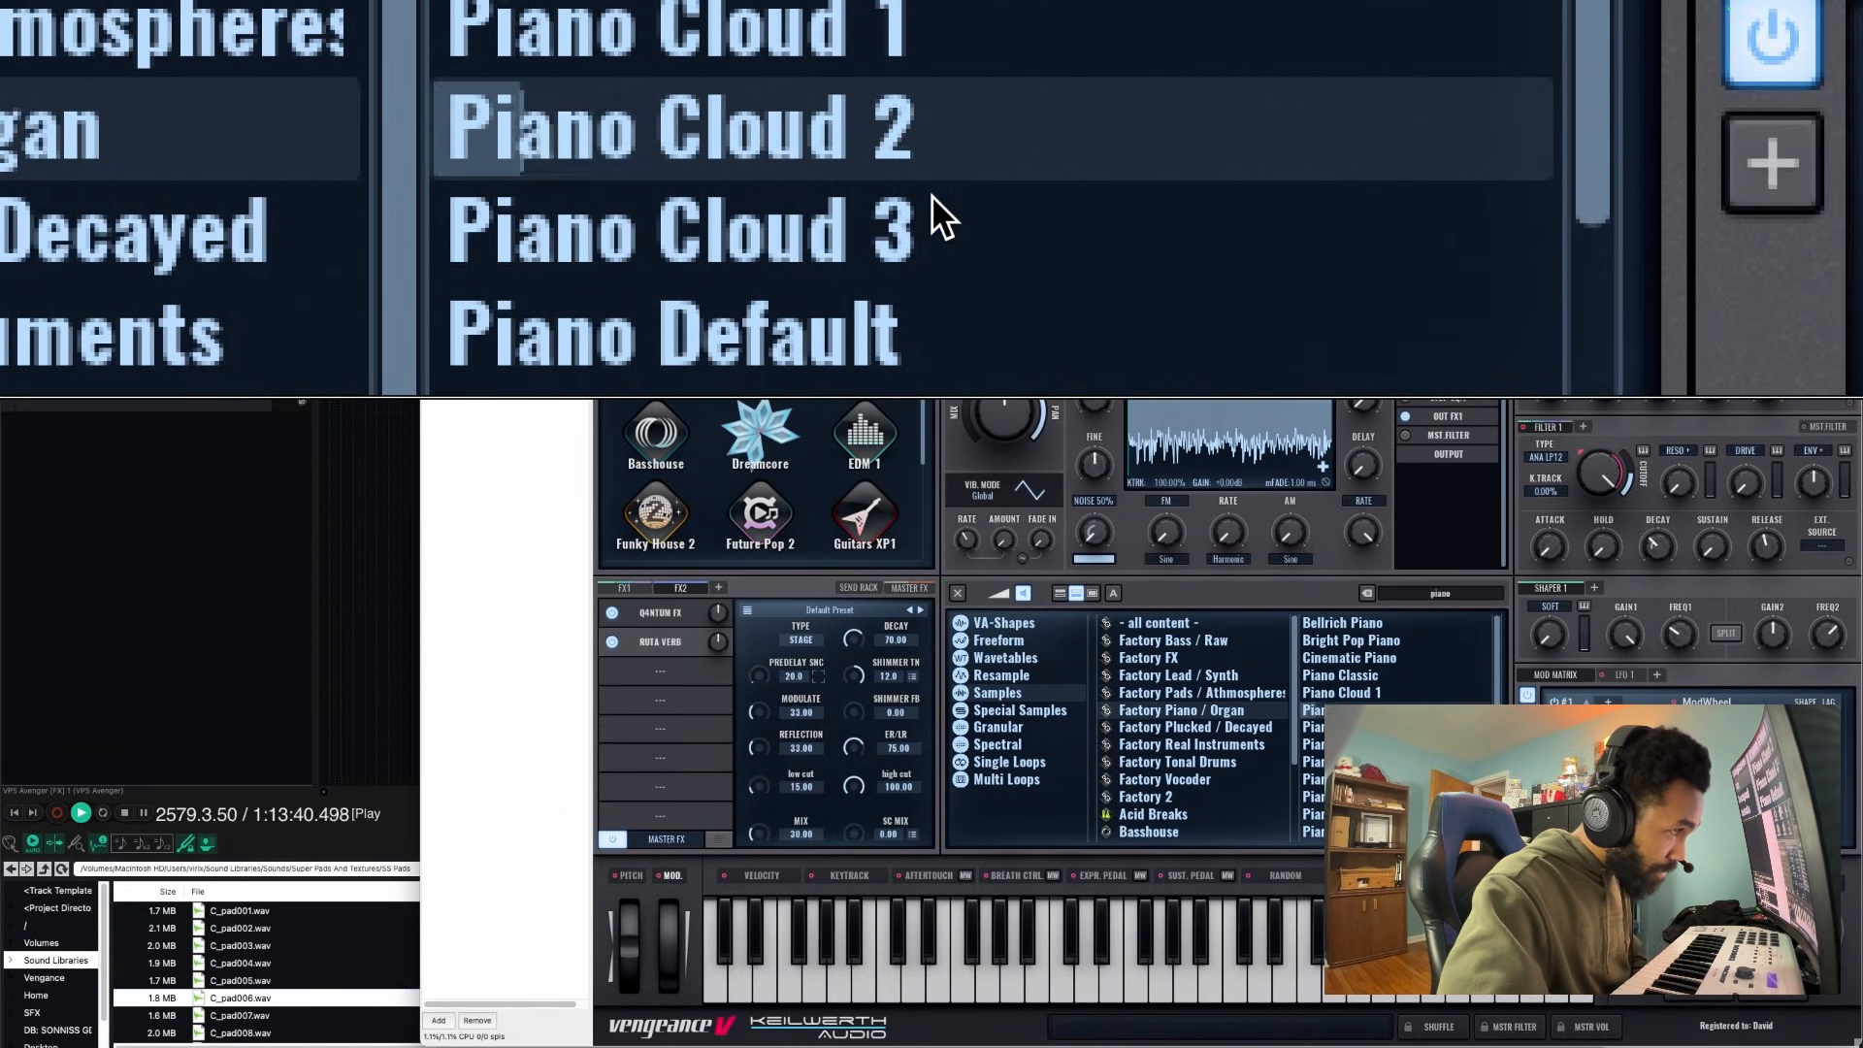
pyautogui.press('Down')
pyautogui.press('Down')
pyautogui.press('Down')
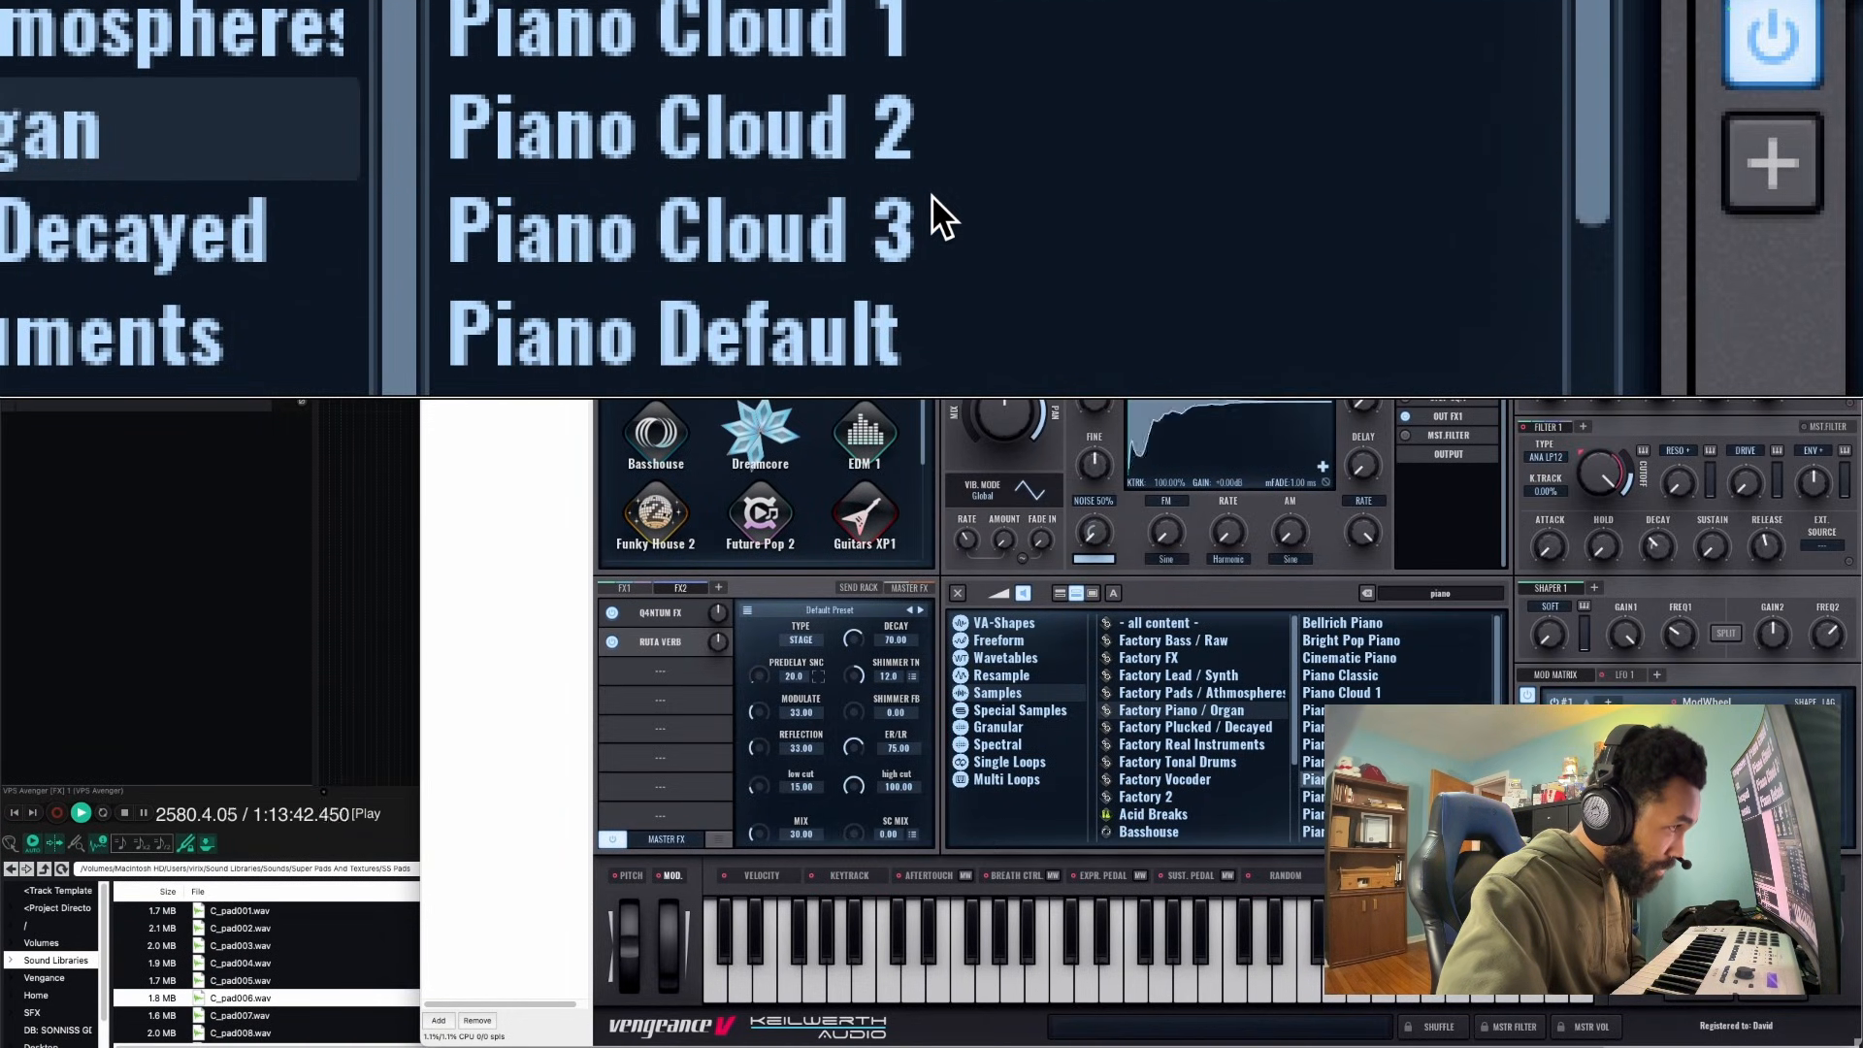
pyautogui.press('Down')
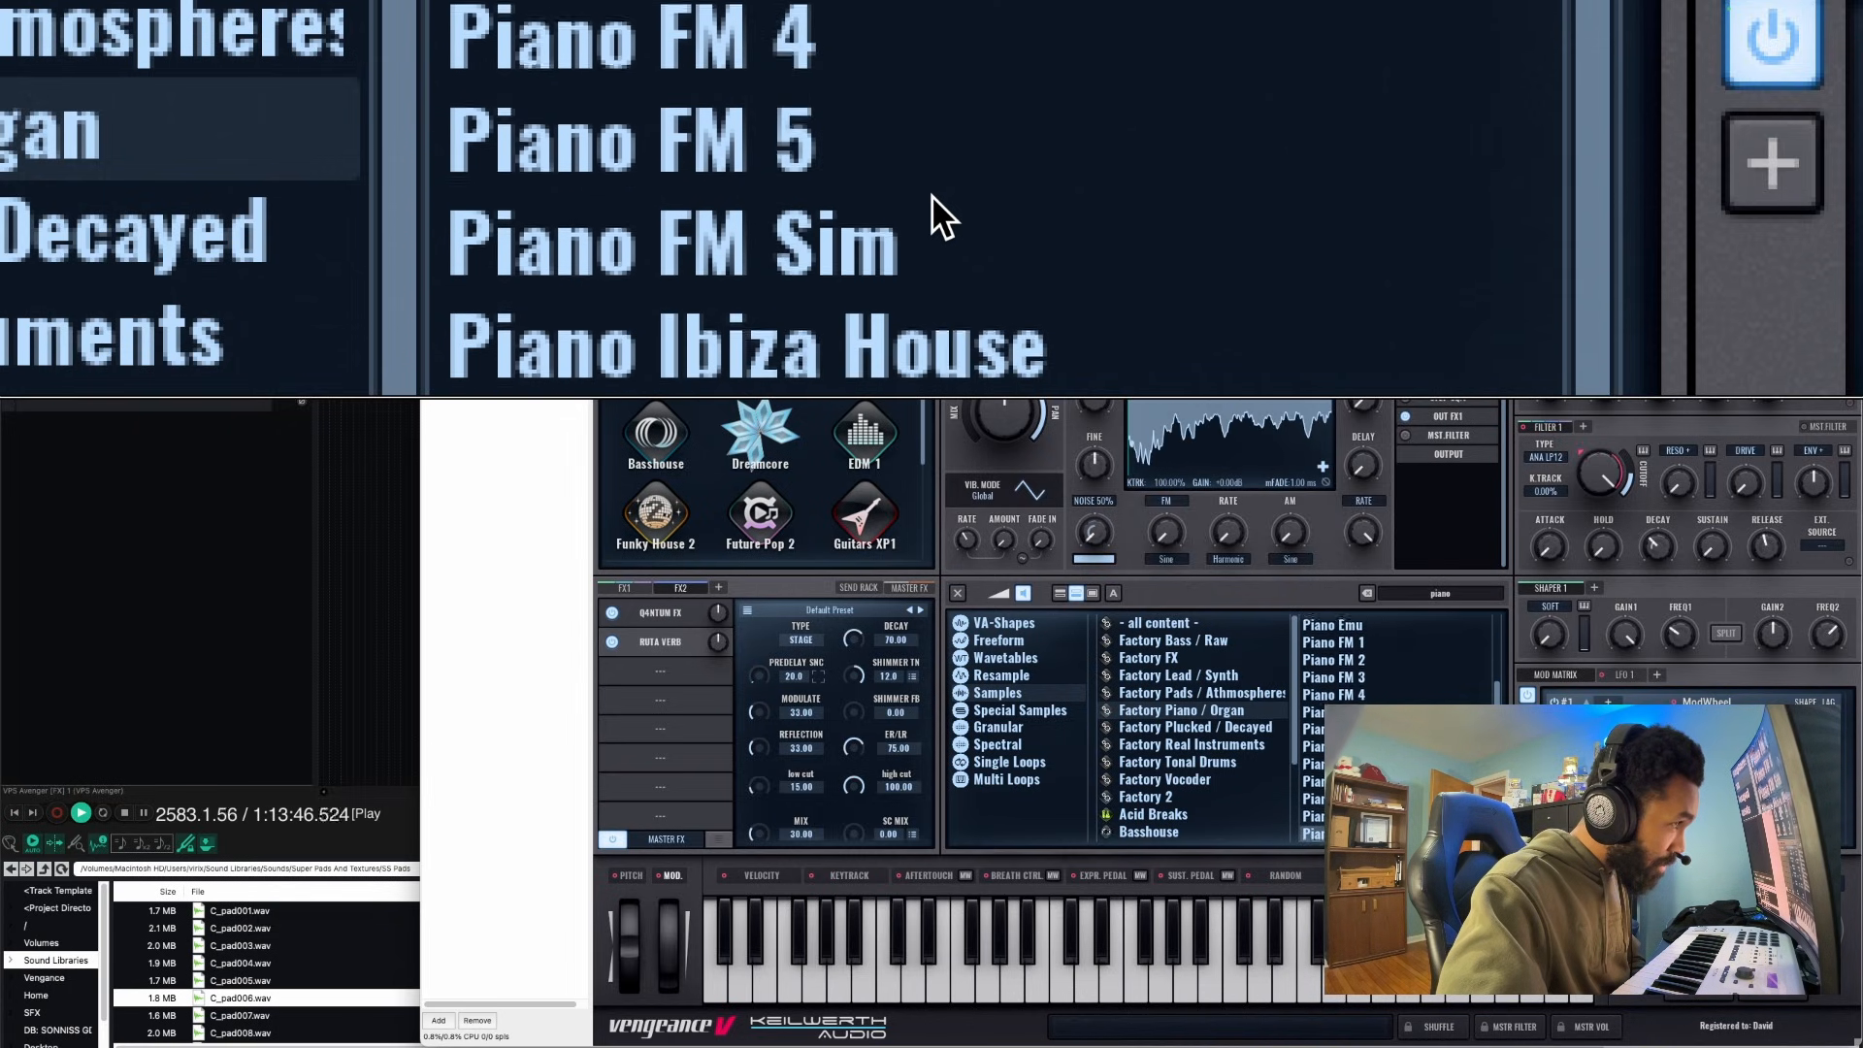
pyautogui.press('Down')
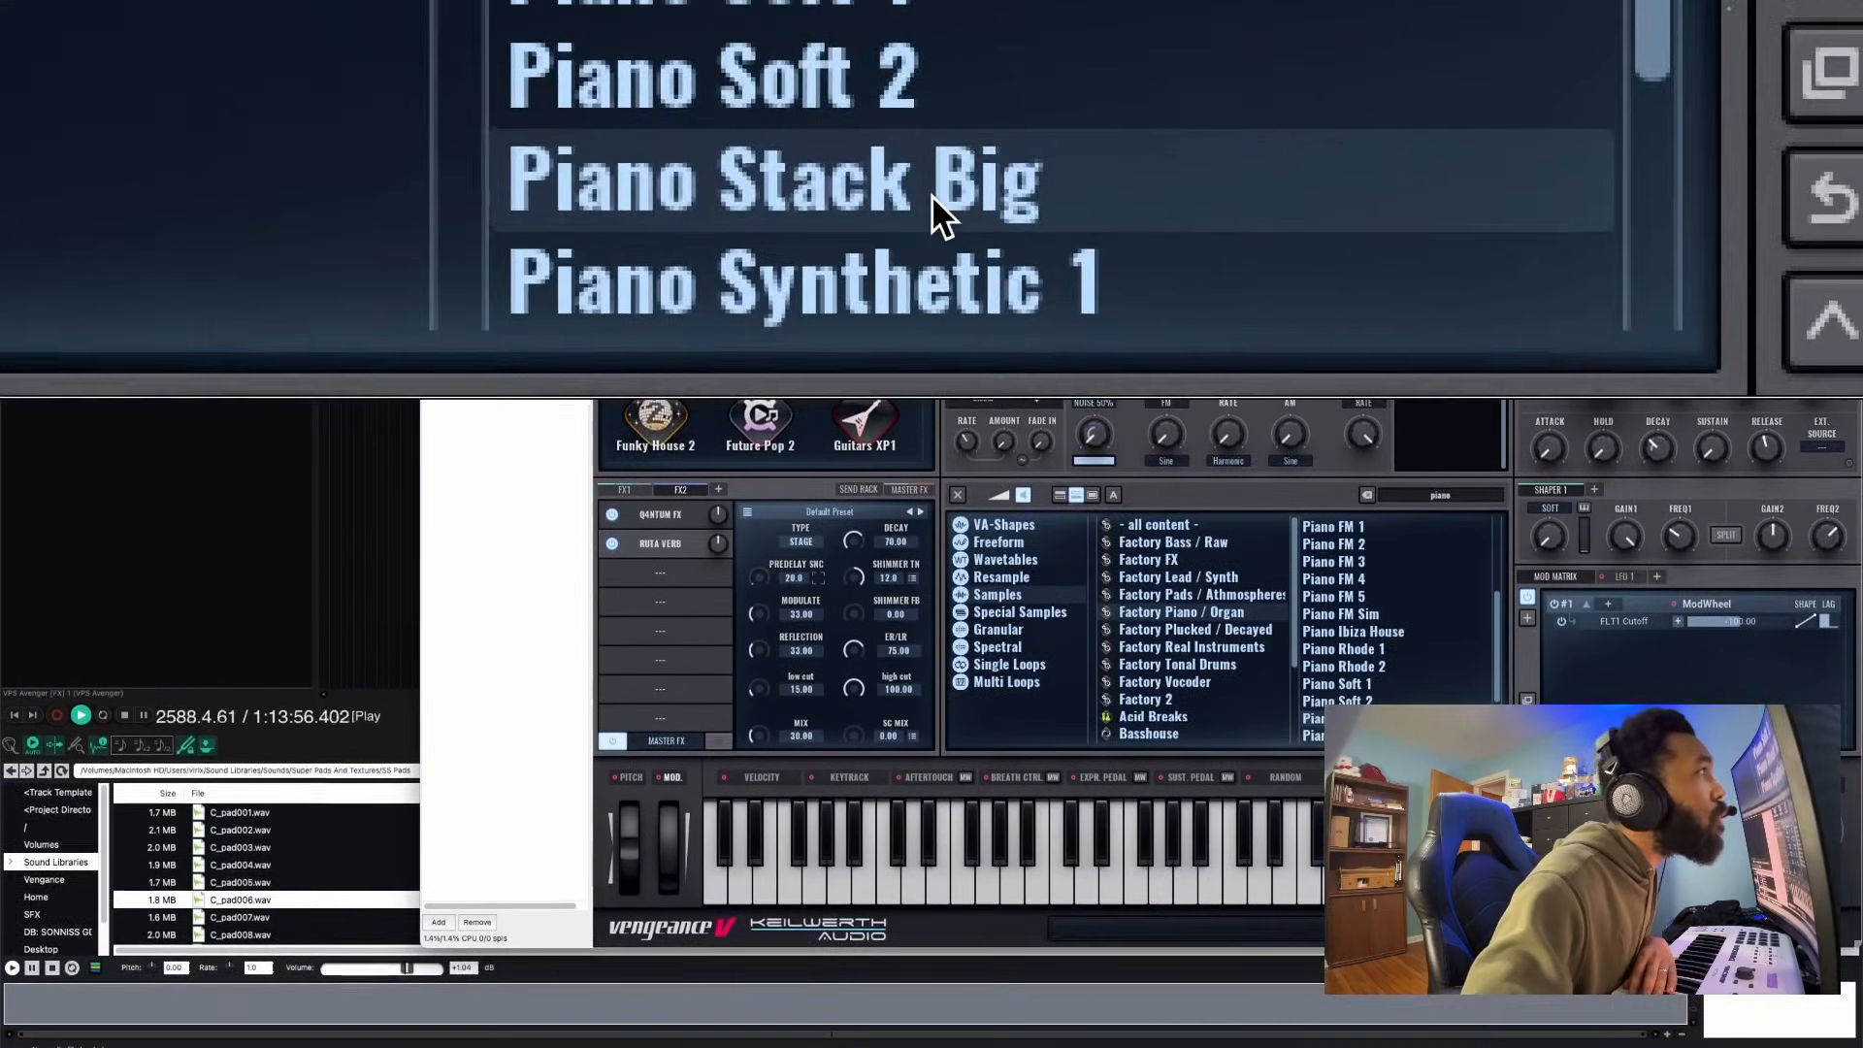
pyautogui.doubleClick(1377, 739)
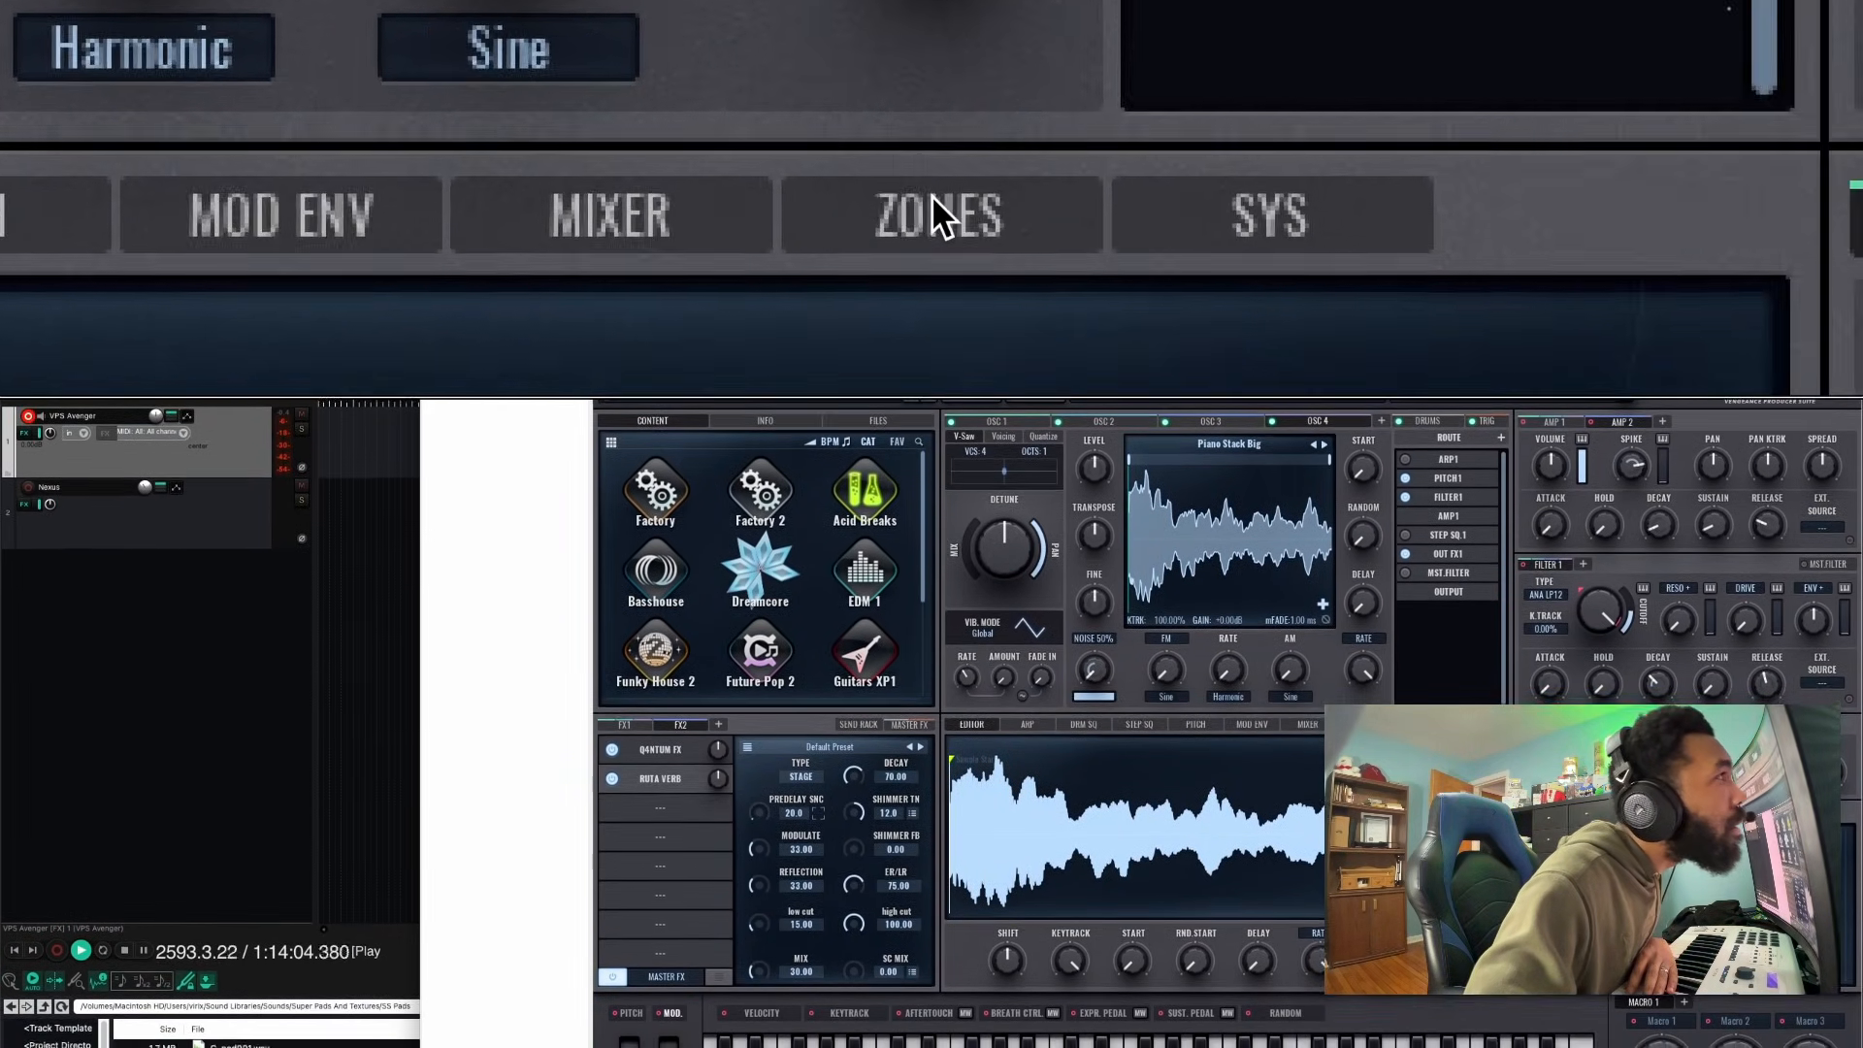
# Raise the low key limit of OSC 4's keyboard zone and route OSC 4 through AMP 2
pyautogui.click(1357, 730)
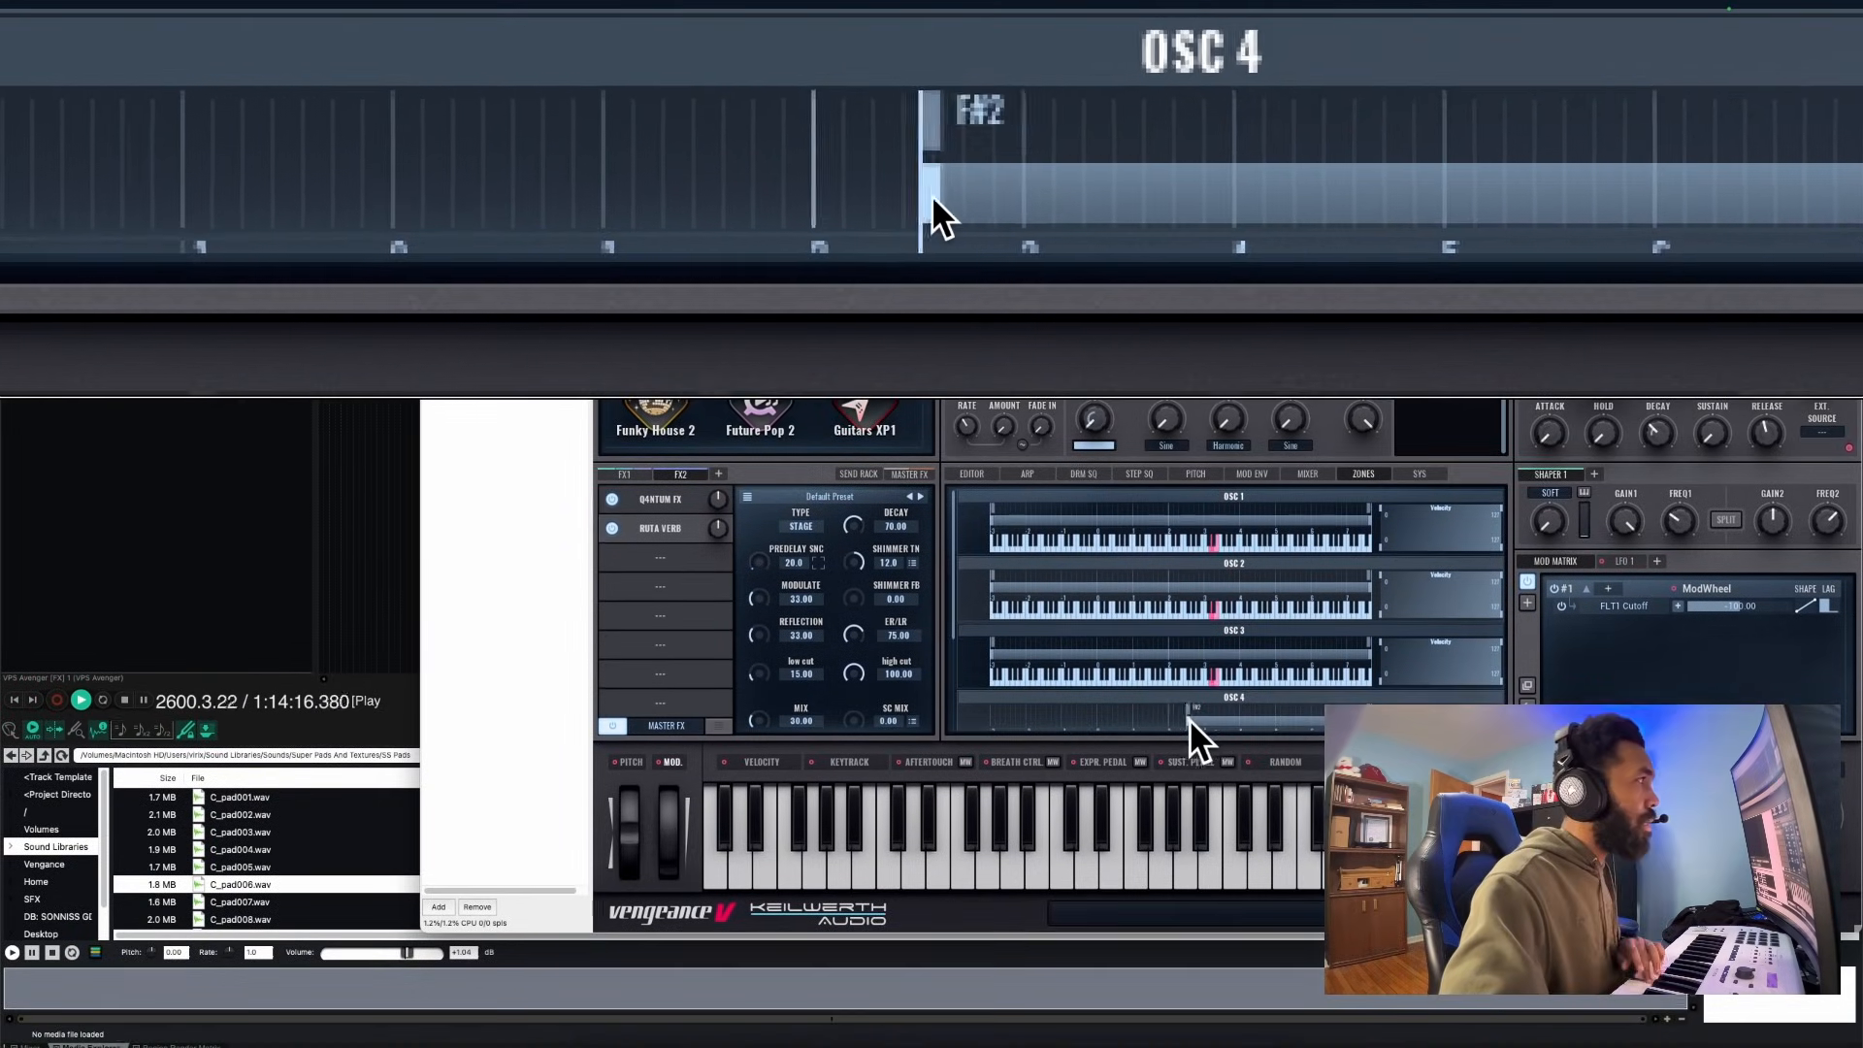
pyautogui.moveTo(1190, 718)
pyautogui.mouseDown()
pyautogui.moveTo(1172, 718)
pyautogui.moveTo(1199, 719)
pyautogui.mouseUp()
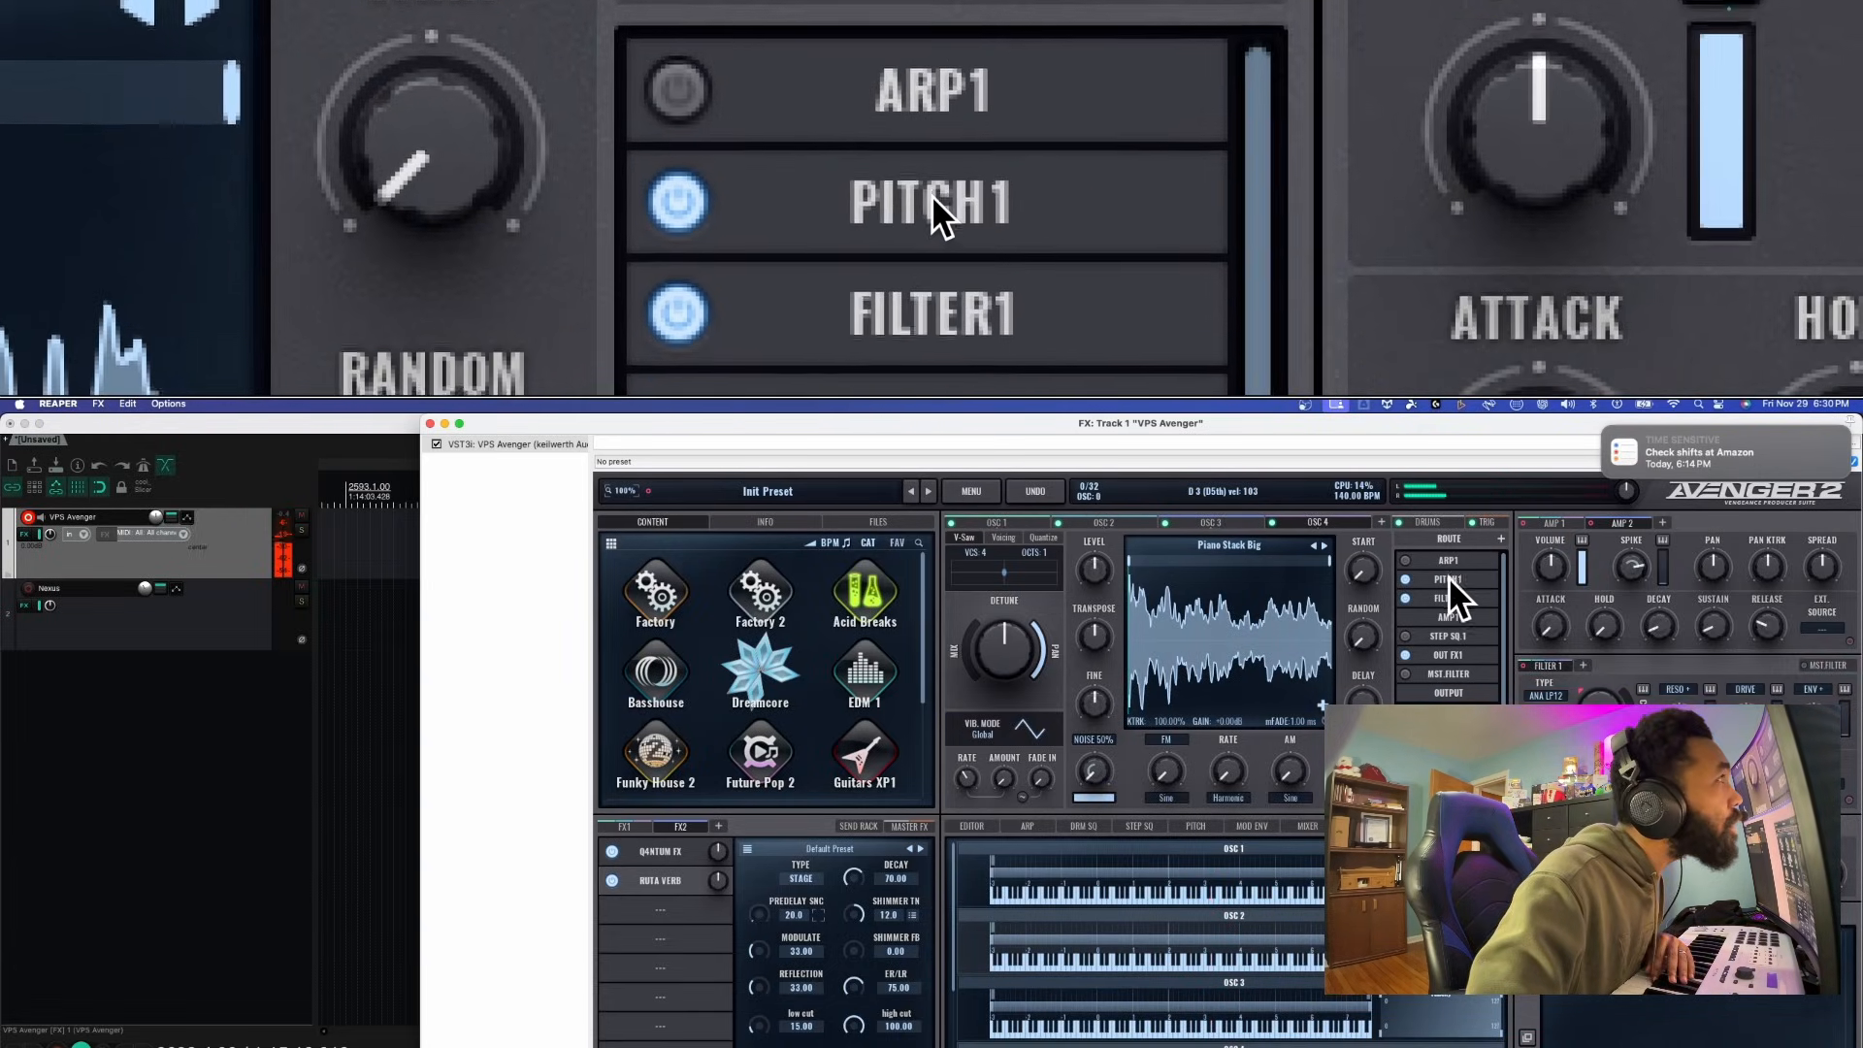
pyautogui.click(1446, 615)
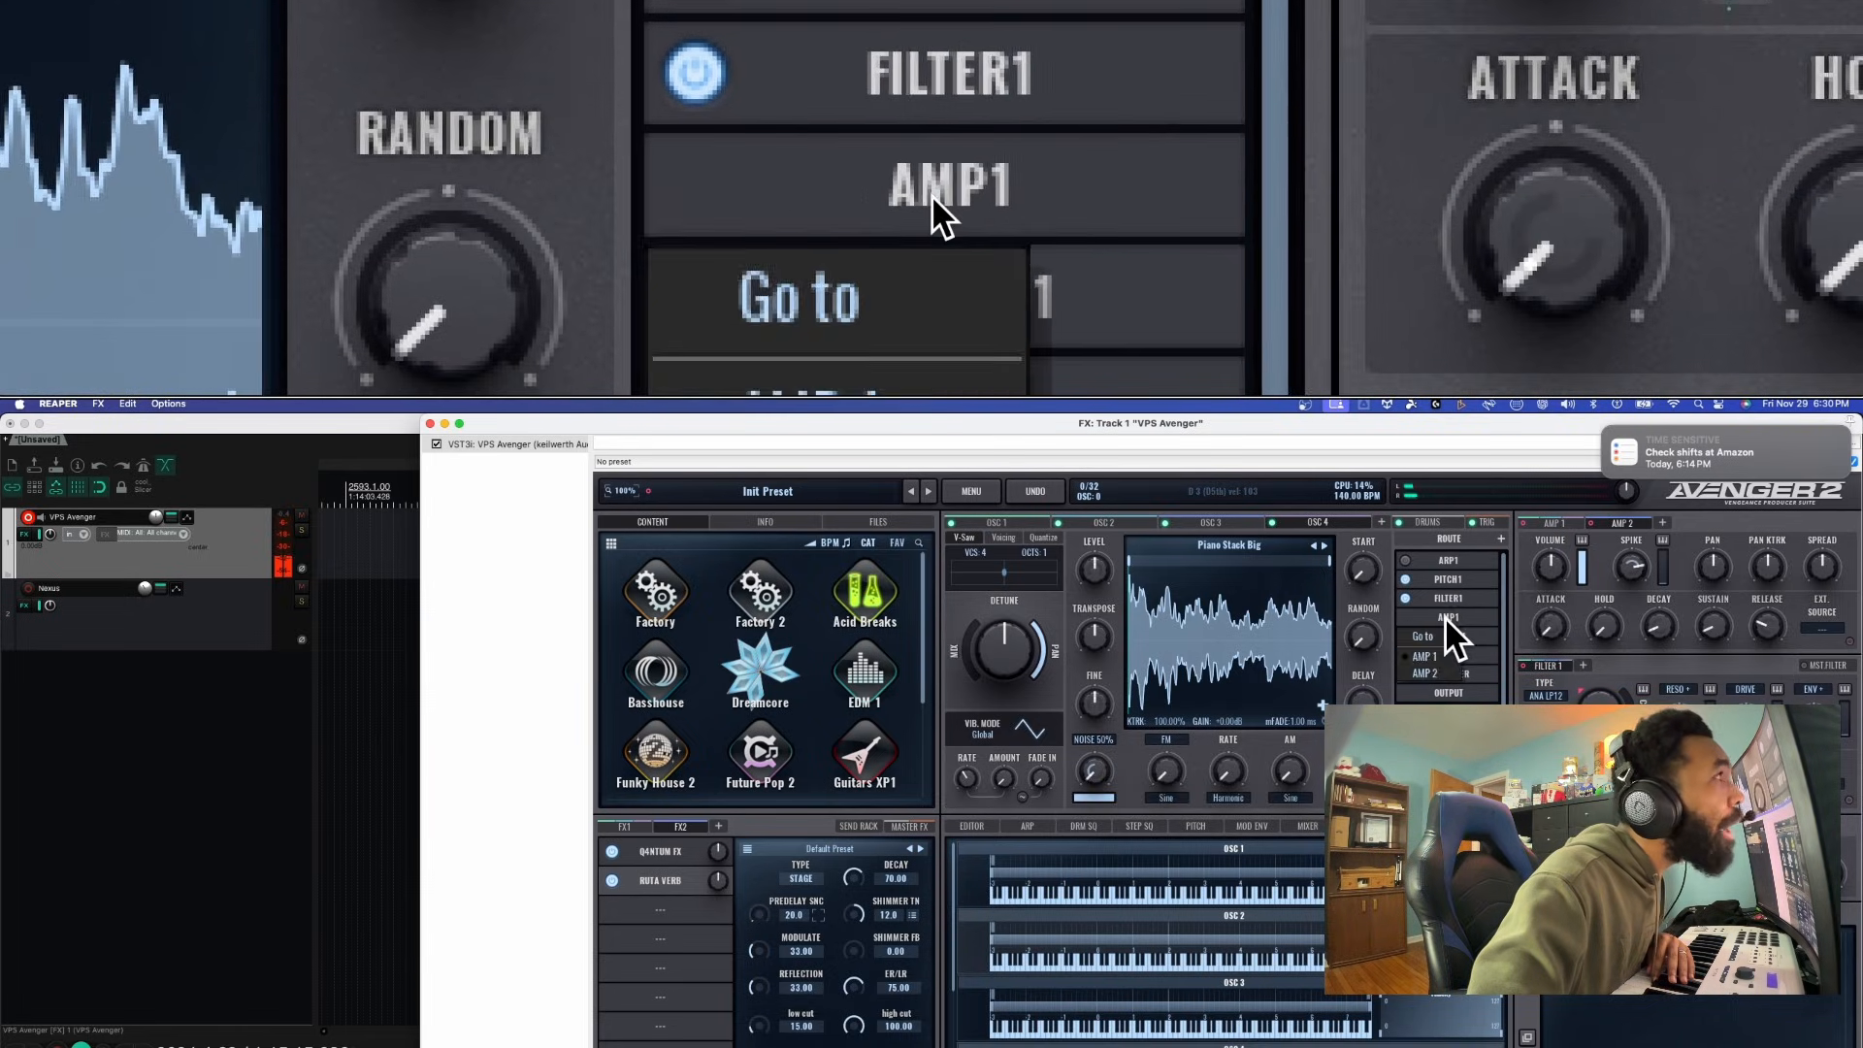
pyautogui.click(1432, 668)
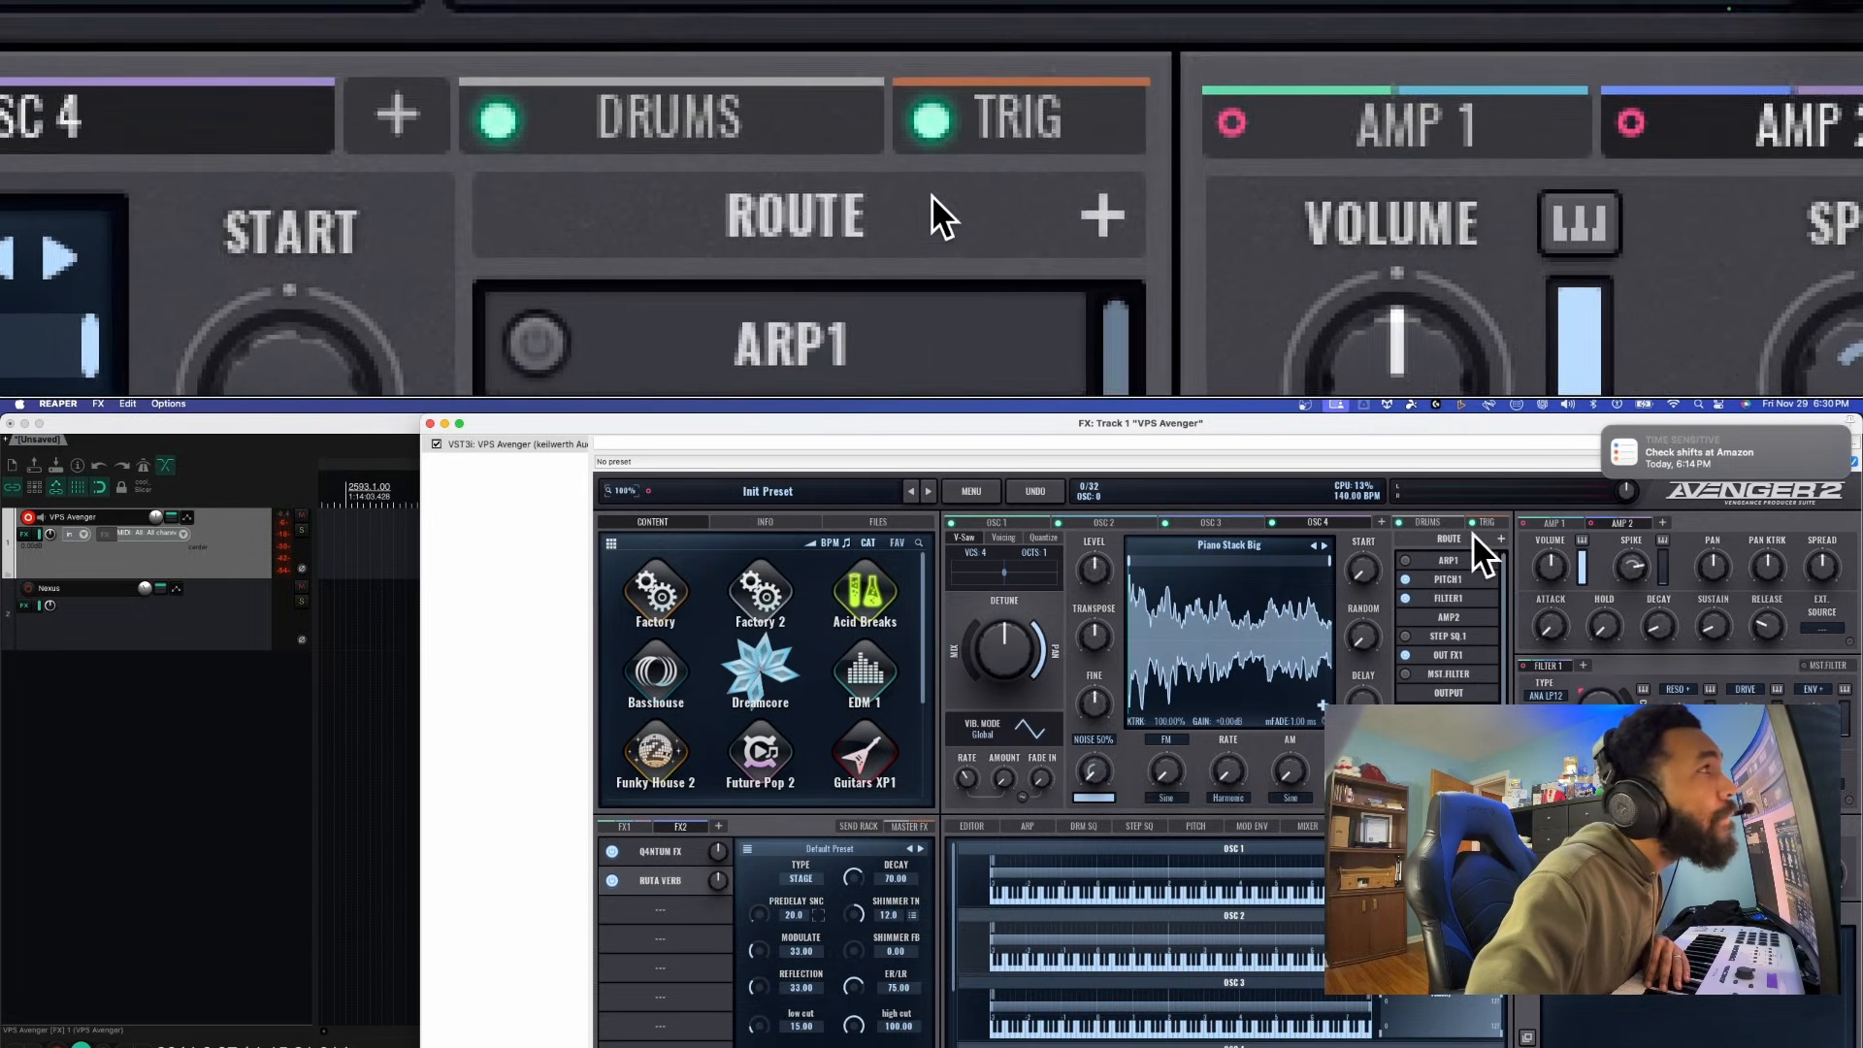
# Add SFX2: Delay to OSC 4's route with a higher send amount and raise the oscillator's level
pyautogui.click(1500, 535)
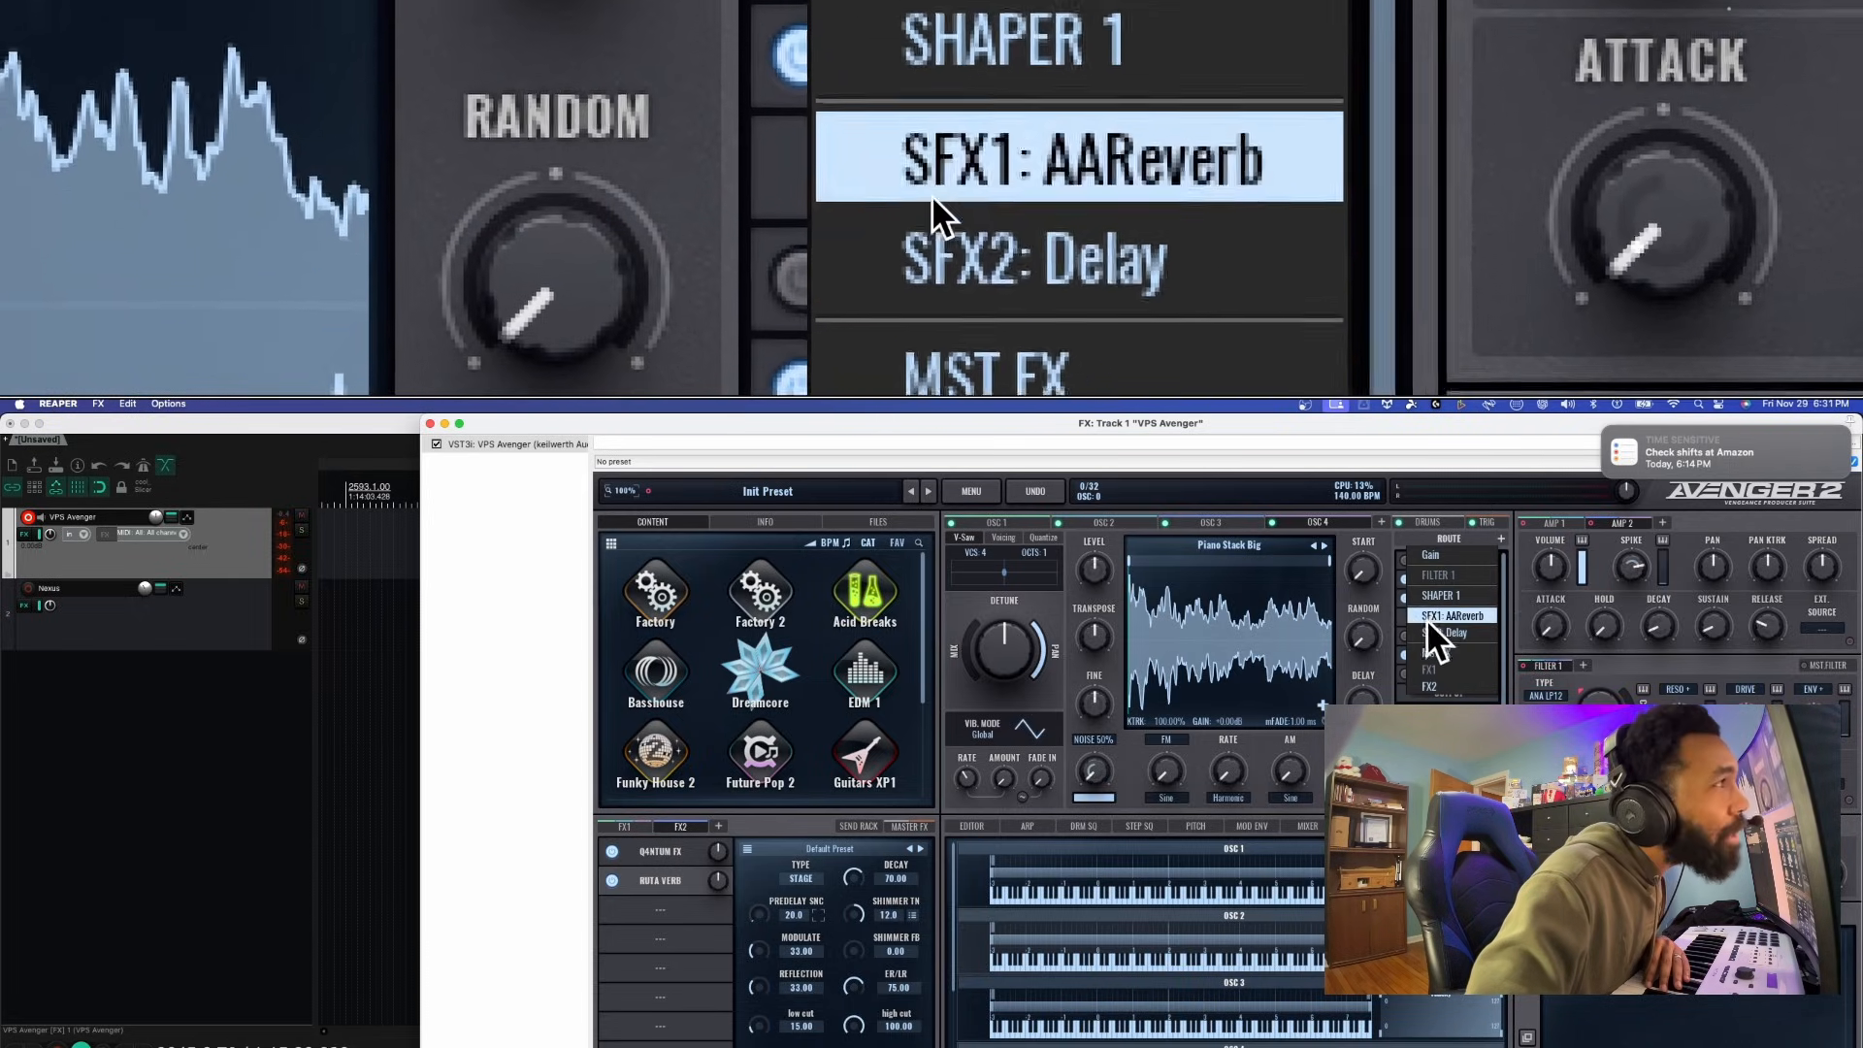
pyautogui.click(1429, 629)
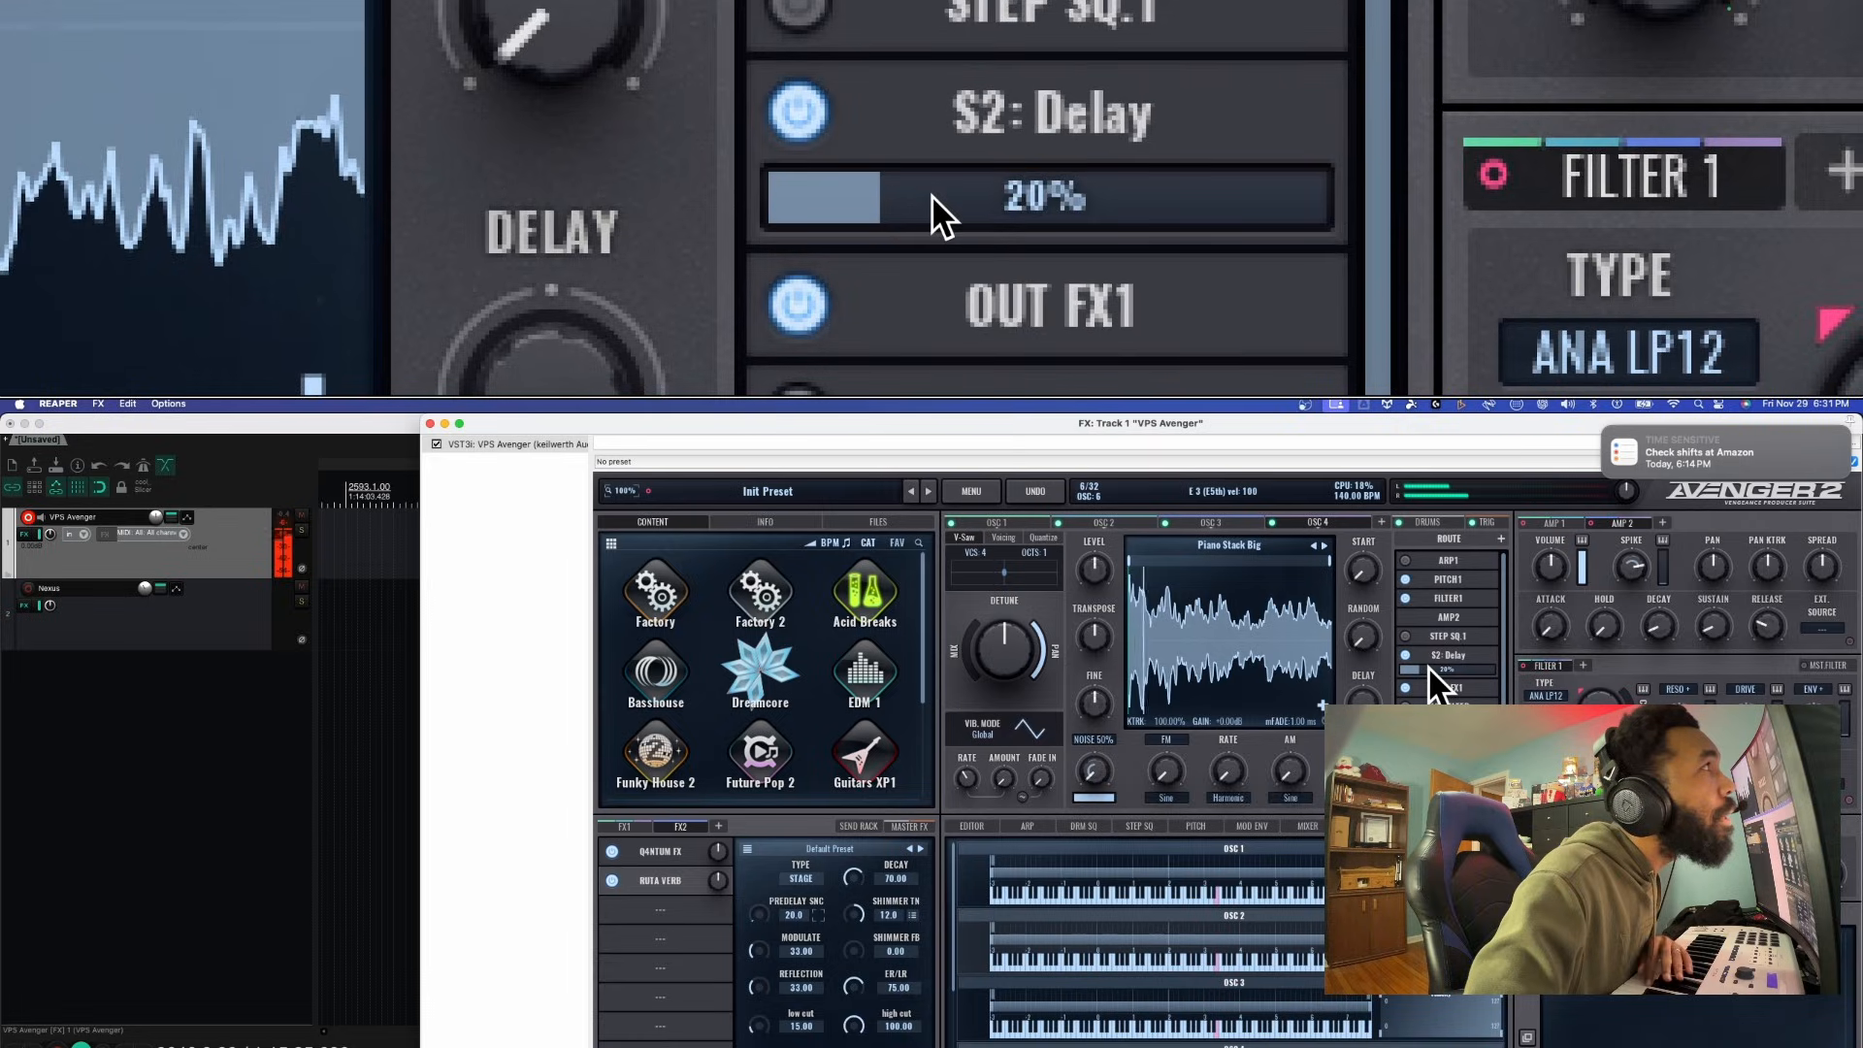
pyautogui.moveTo(1428, 669); pyautogui.dragTo(1477, 666)
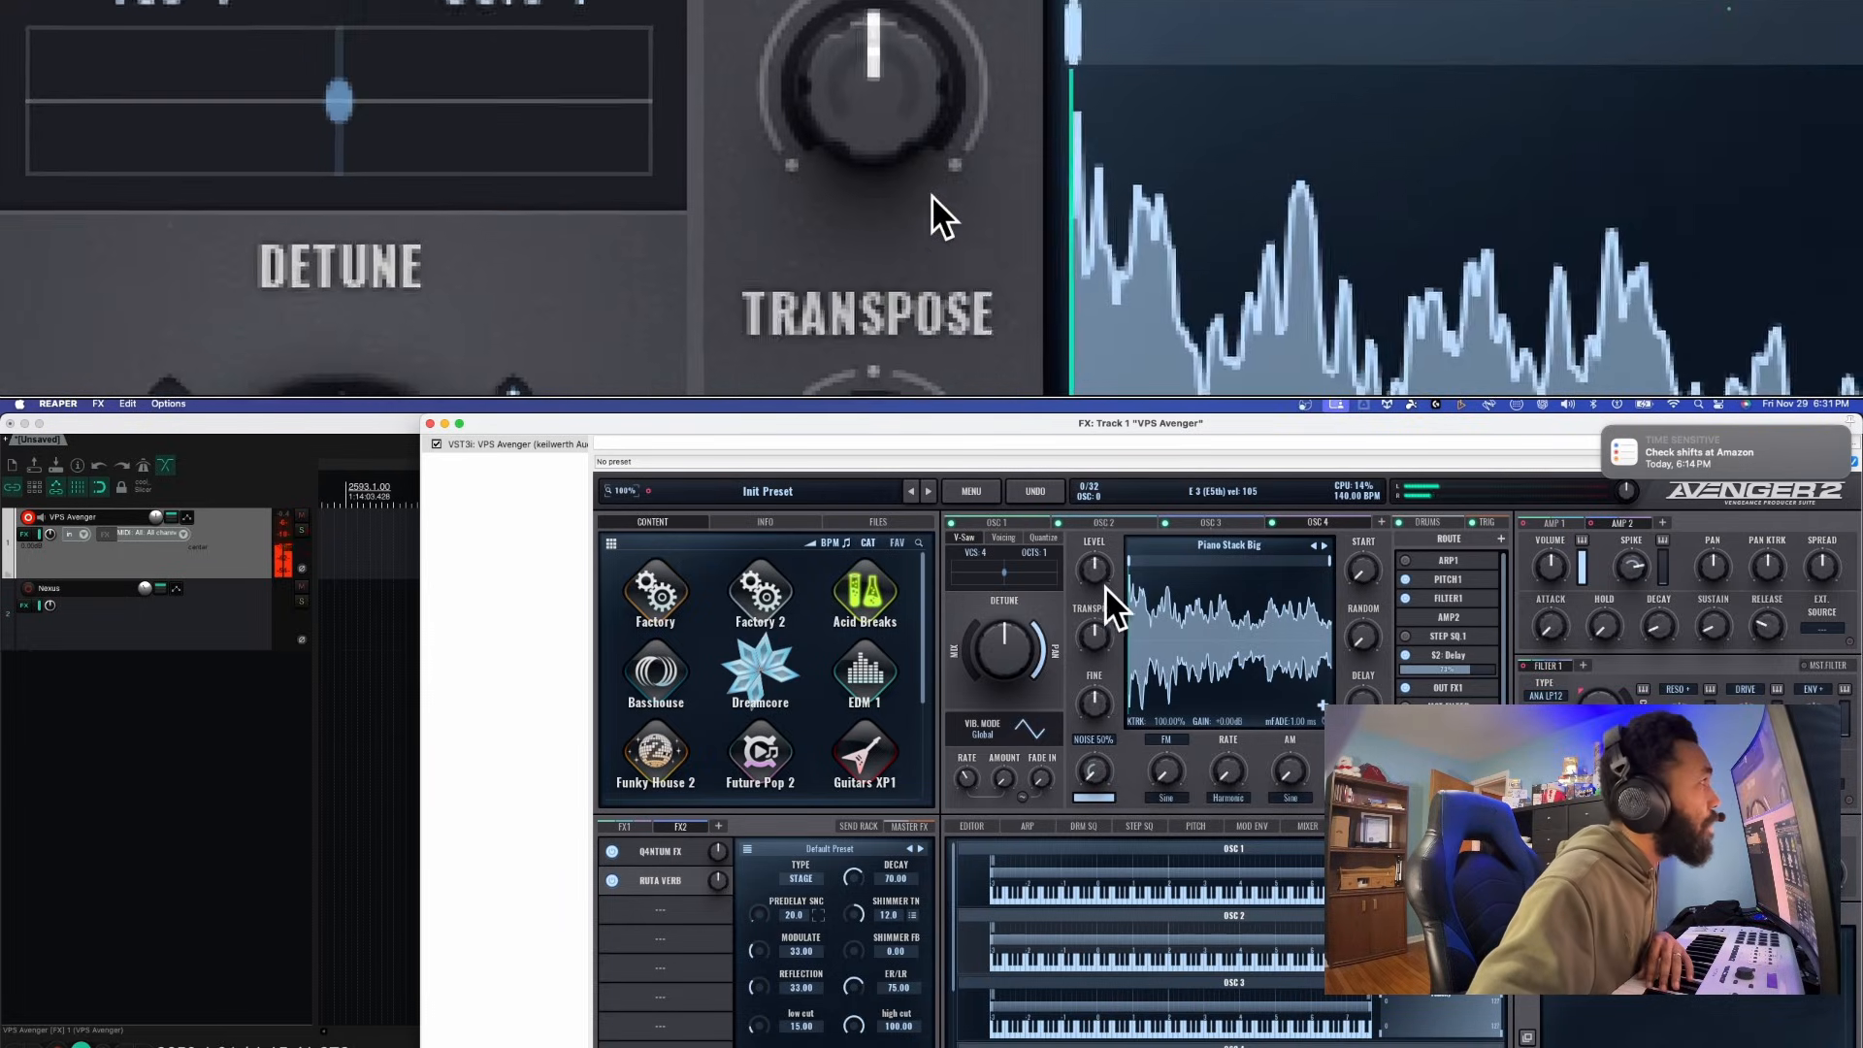
pyautogui.moveTo(1099, 563); pyautogui.dragTo(1100, 494)
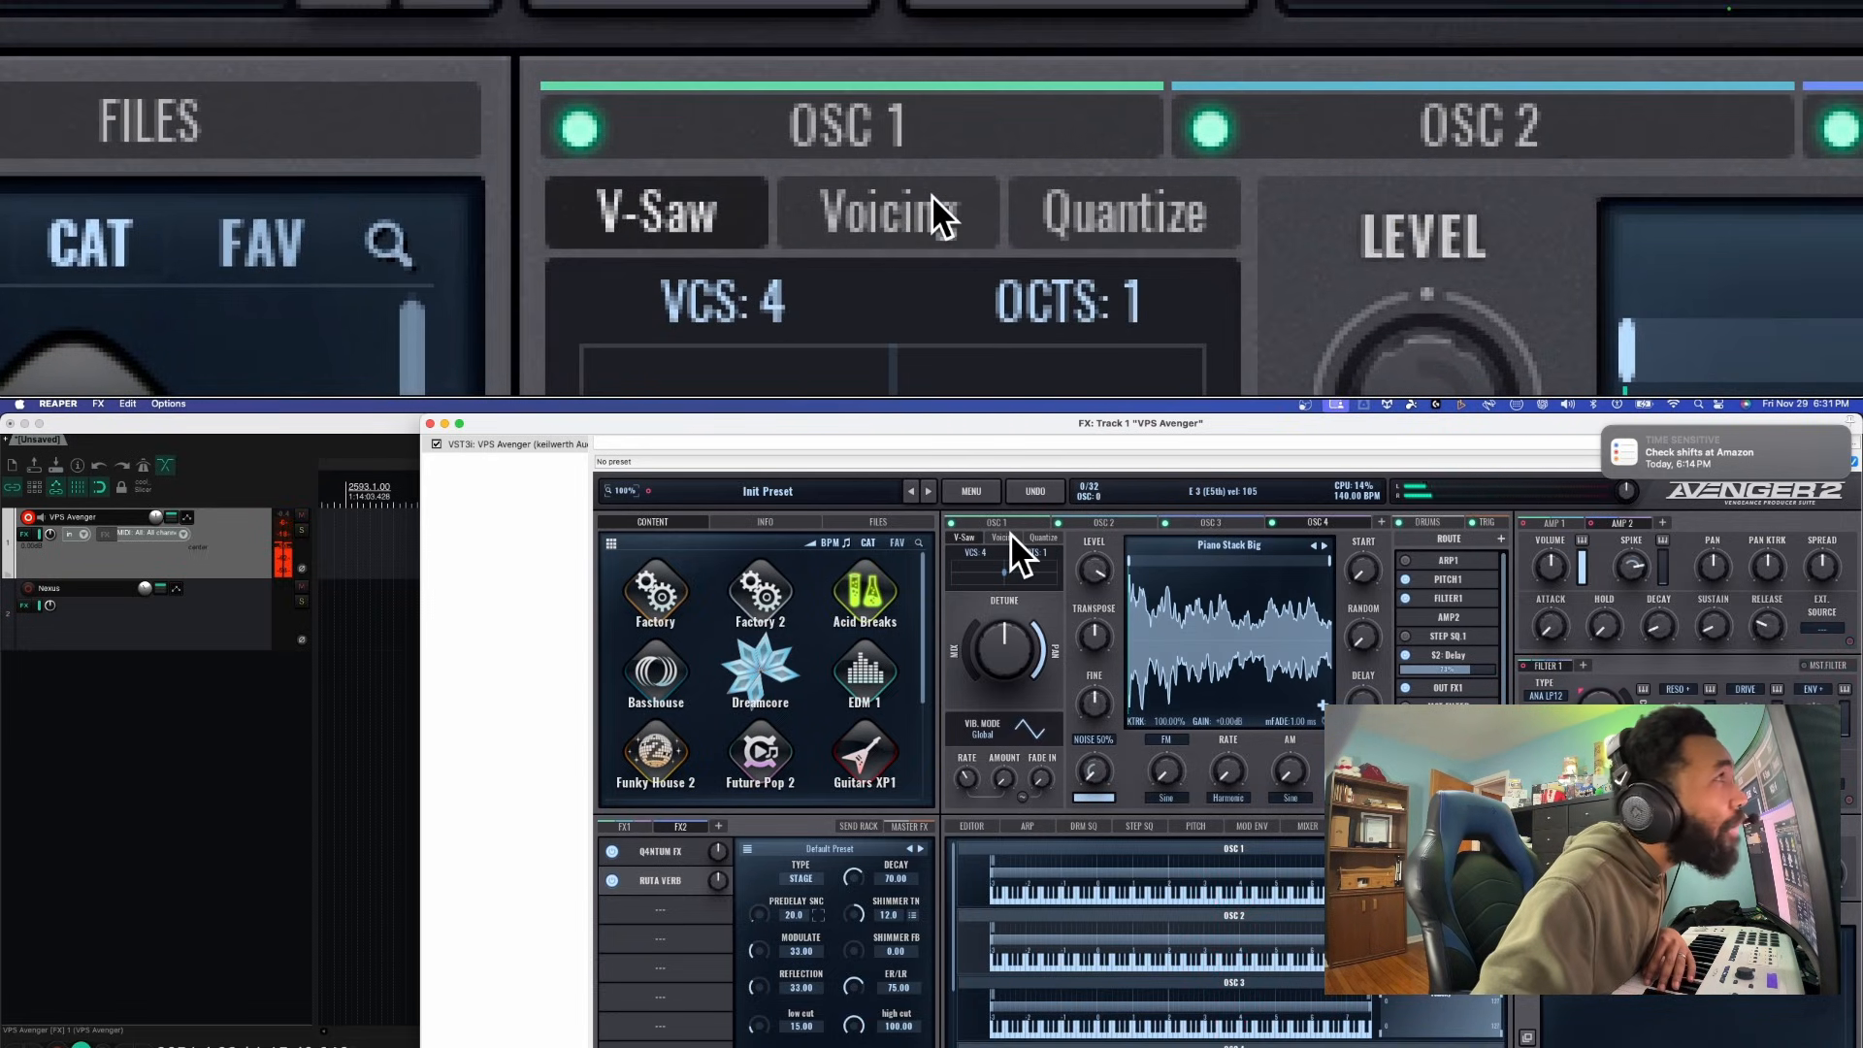
# Enable the first chorder voice in OSC 4's voicing and set its coarse offset to -12
pyautogui.click(1005, 536)
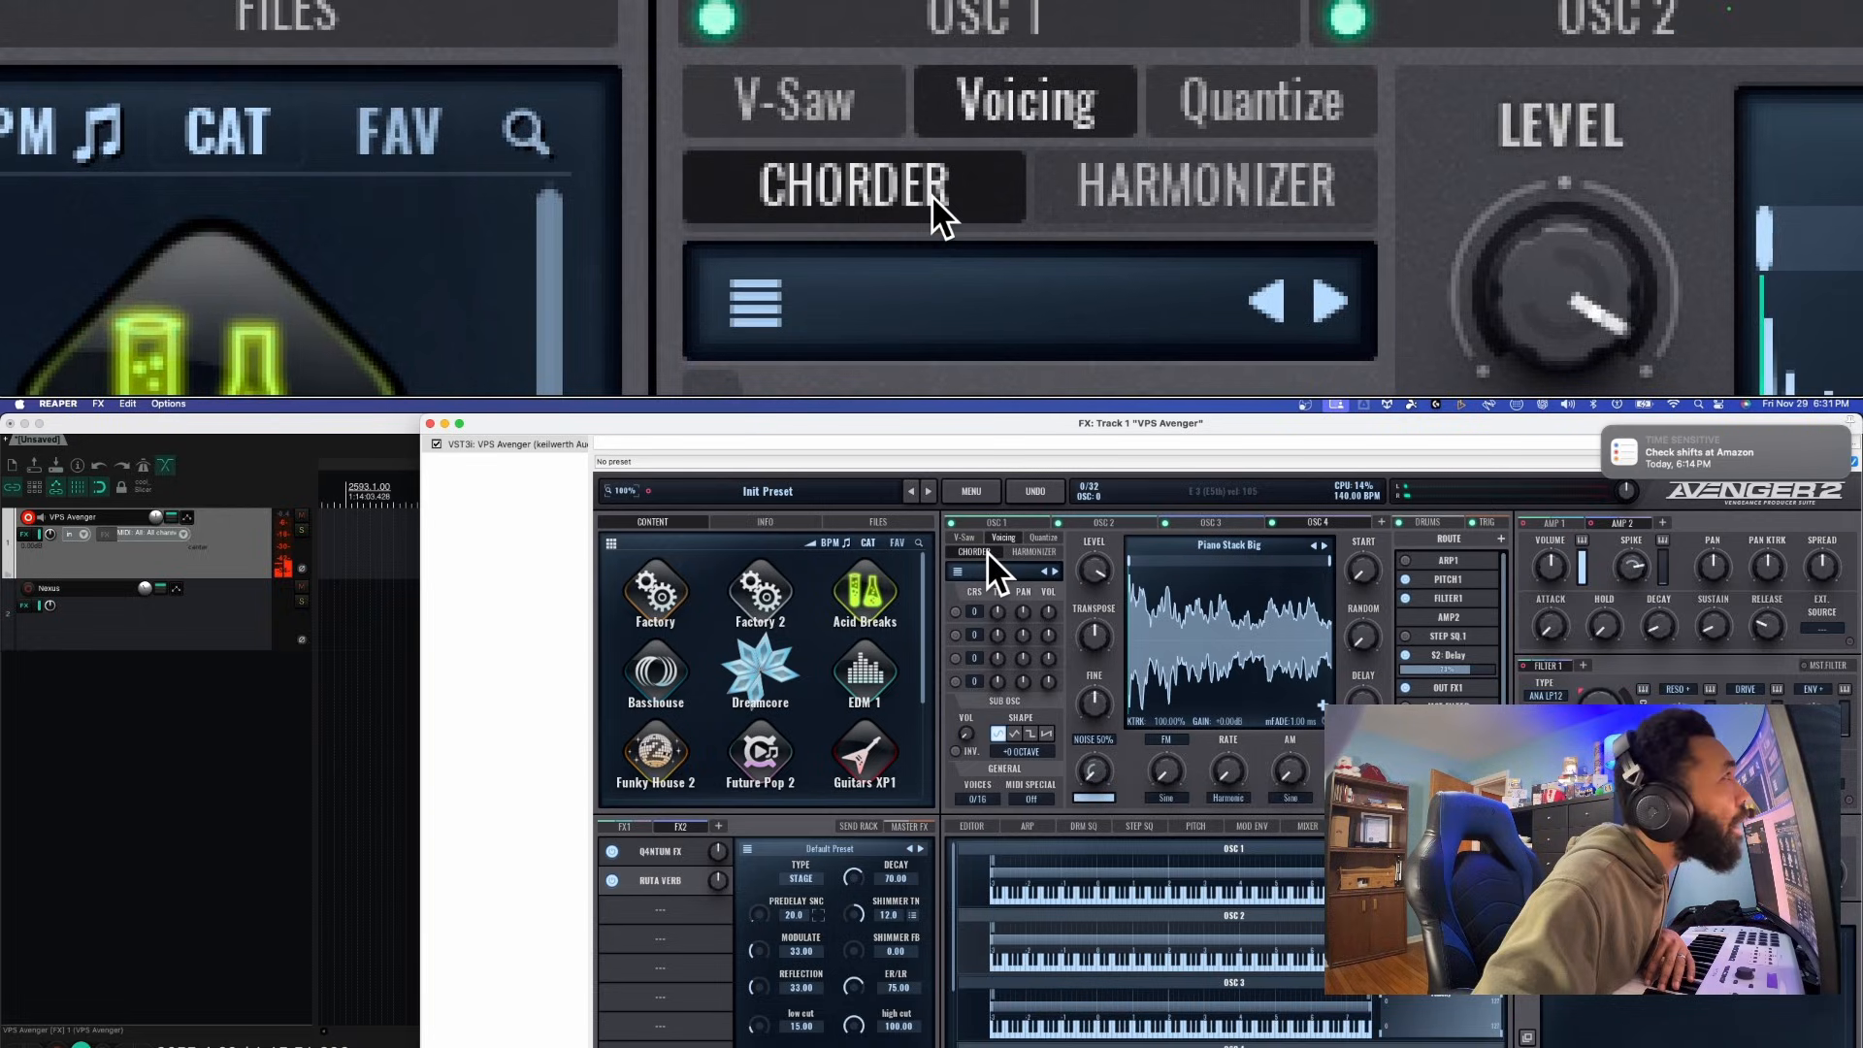
pyautogui.click(955, 612)
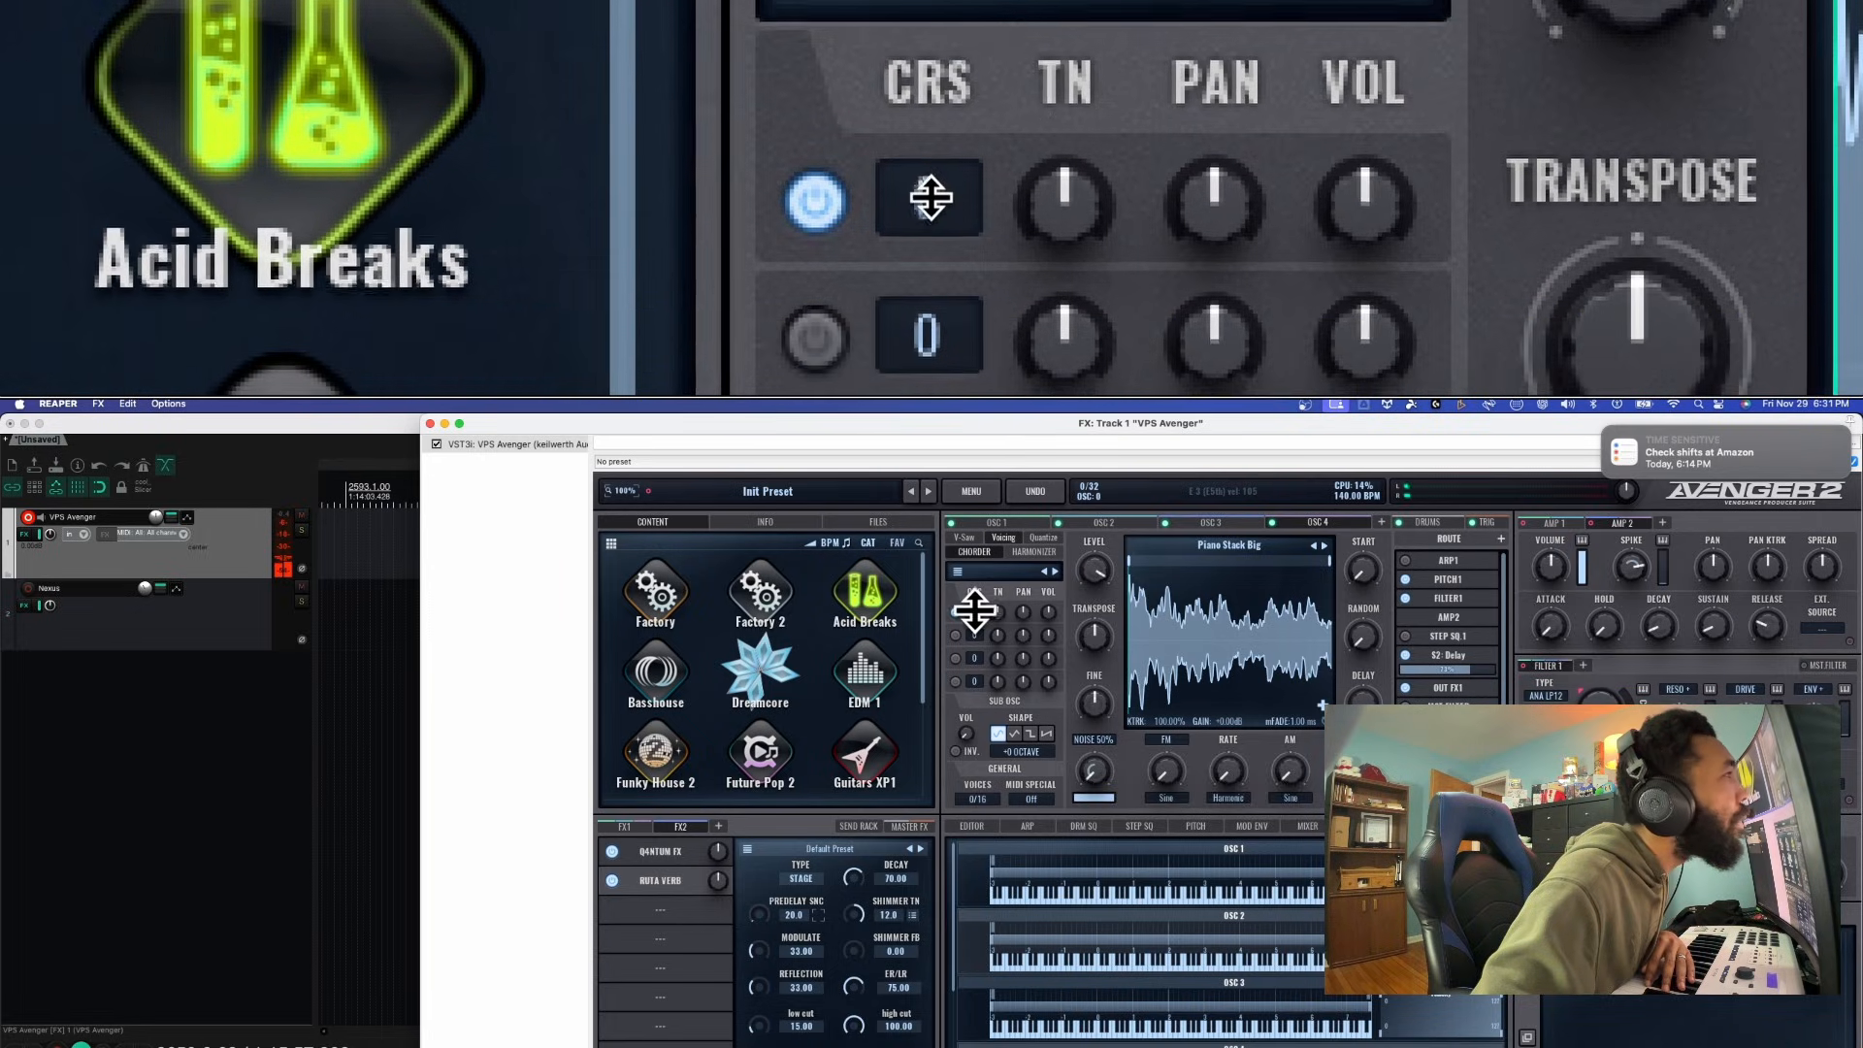
pyautogui.moveTo(974, 609); pyautogui.dragTo(987, 573)
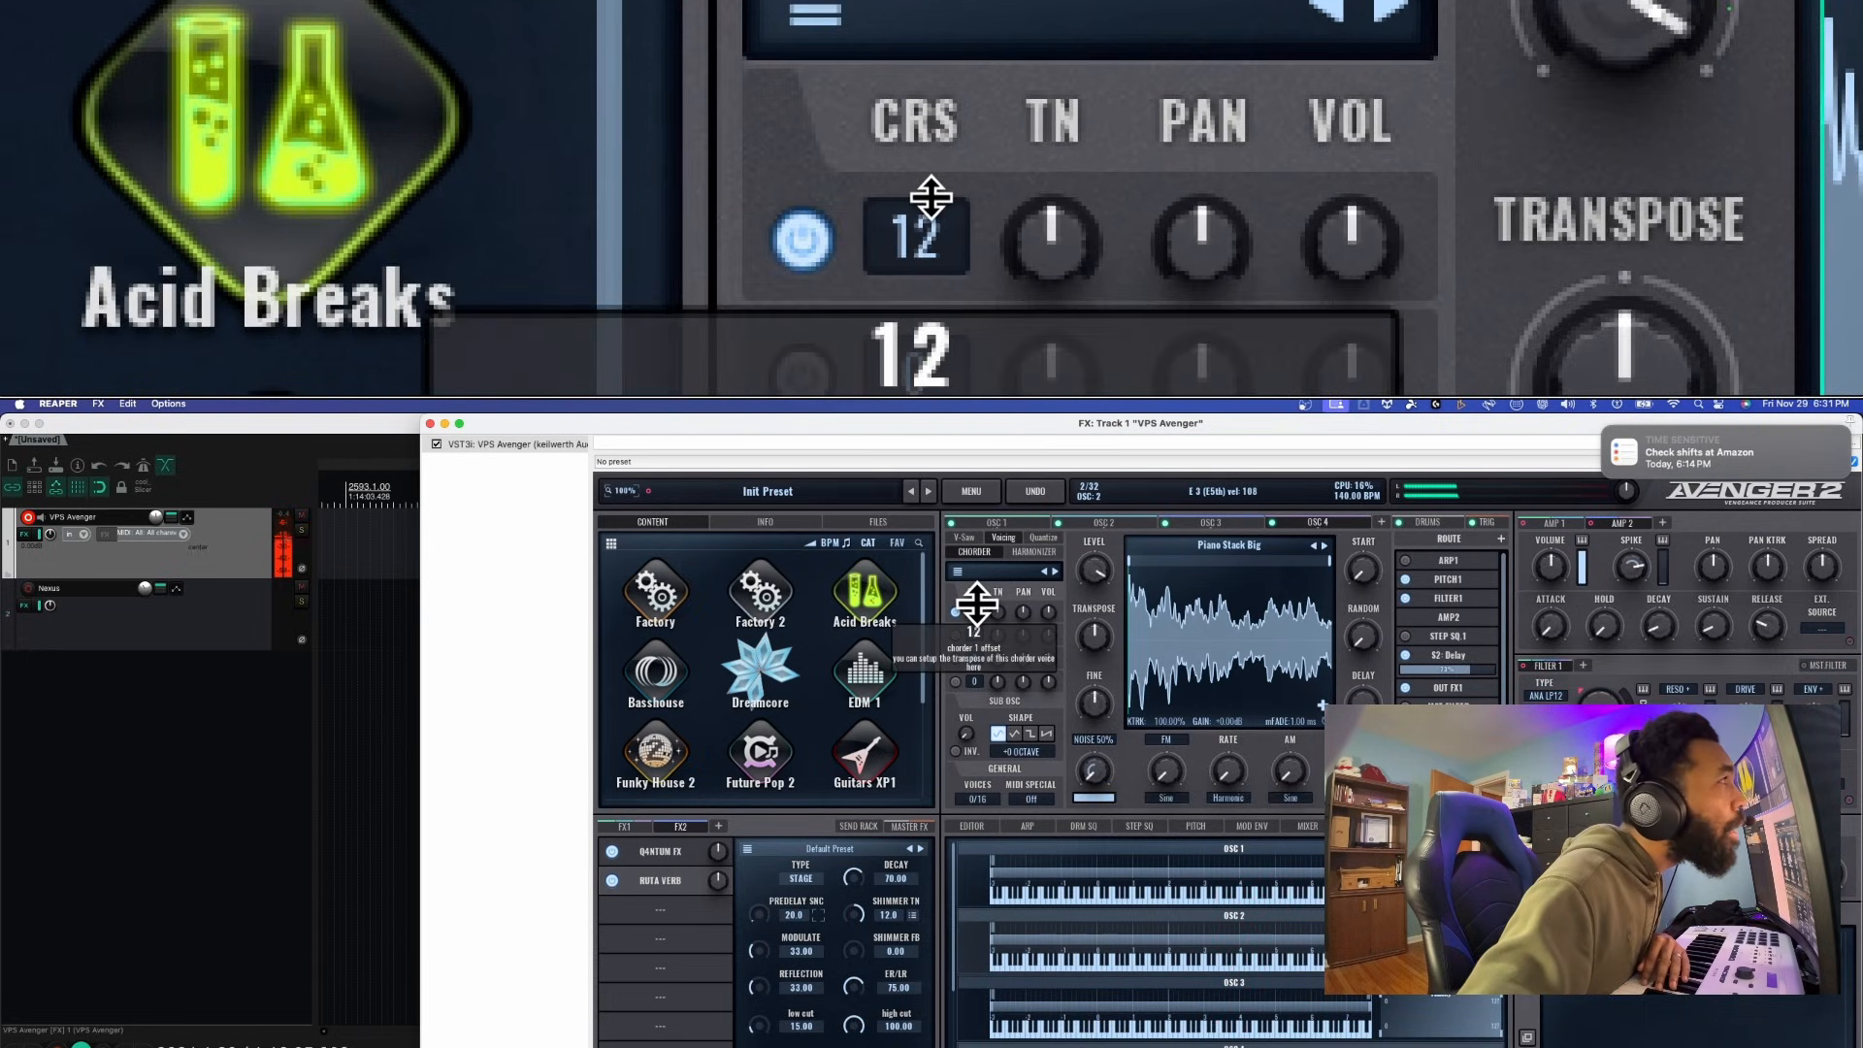
pyautogui.moveTo(977, 603); pyautogui.dragTo(978, 627)
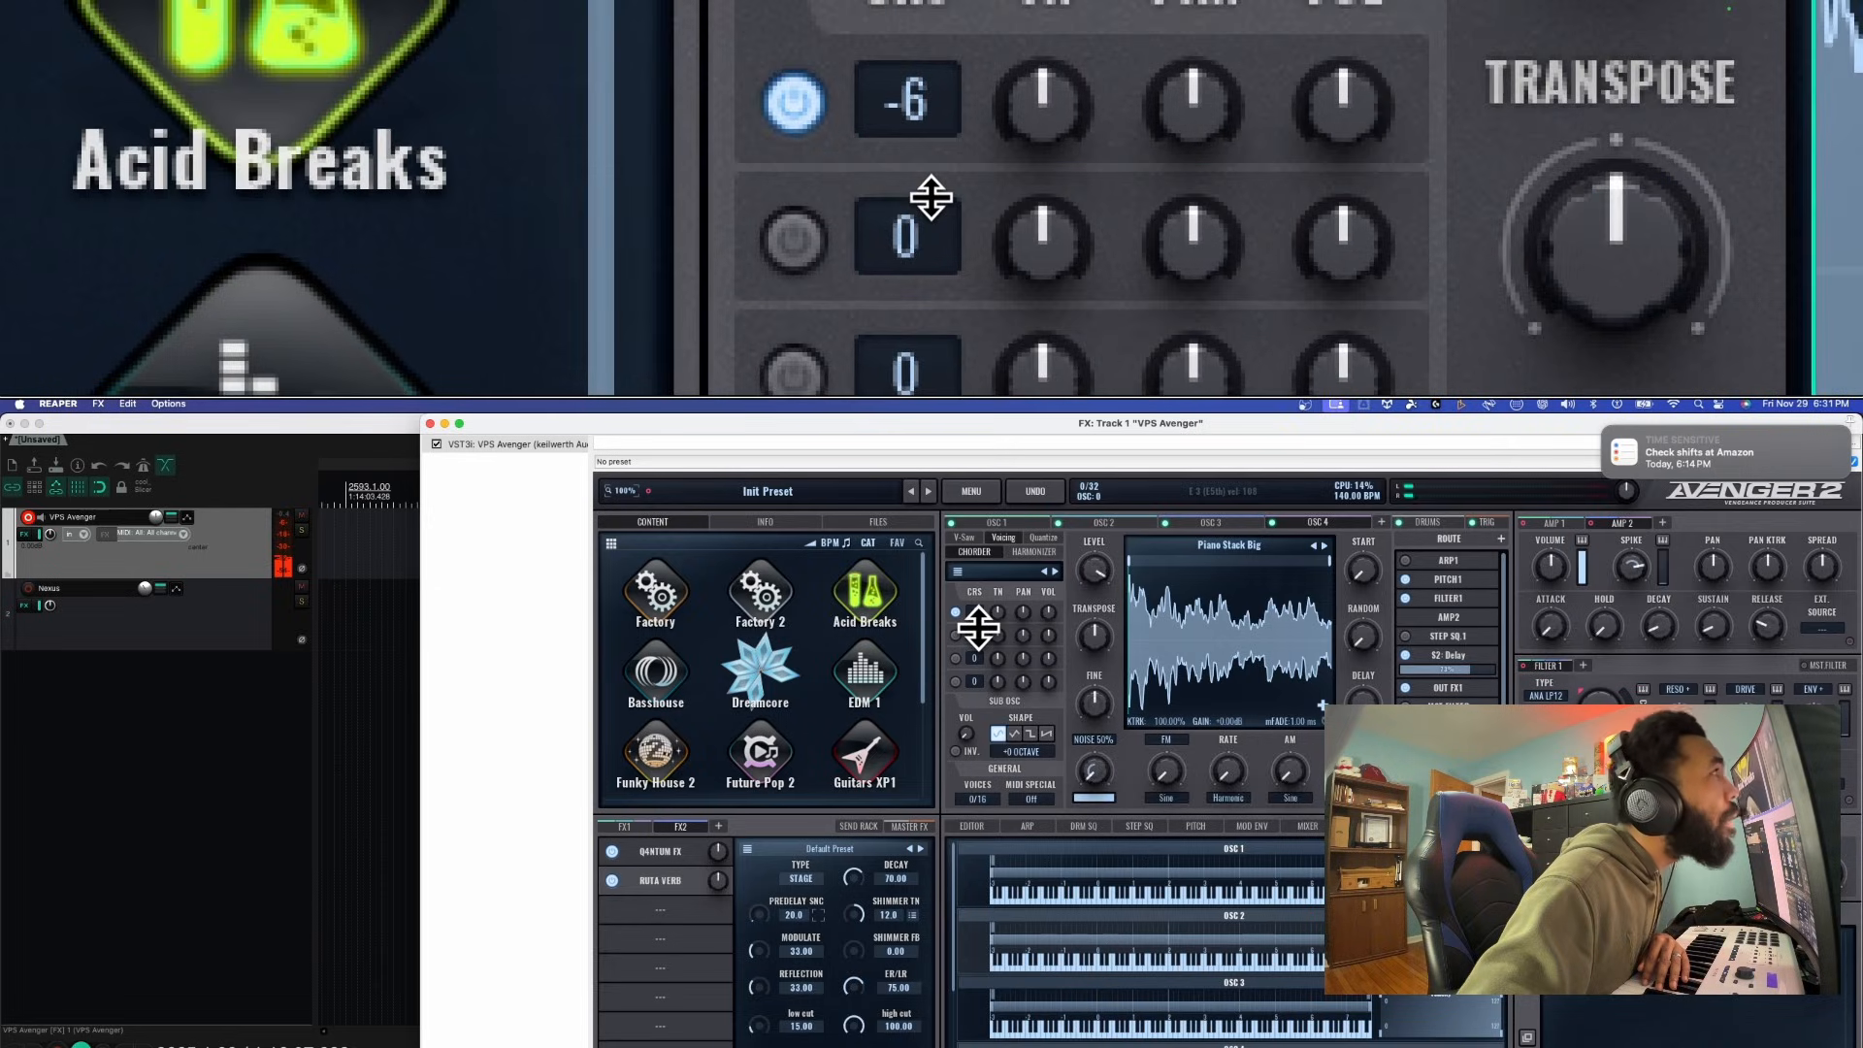
pyautogui.scroll(-5, 978, 627)
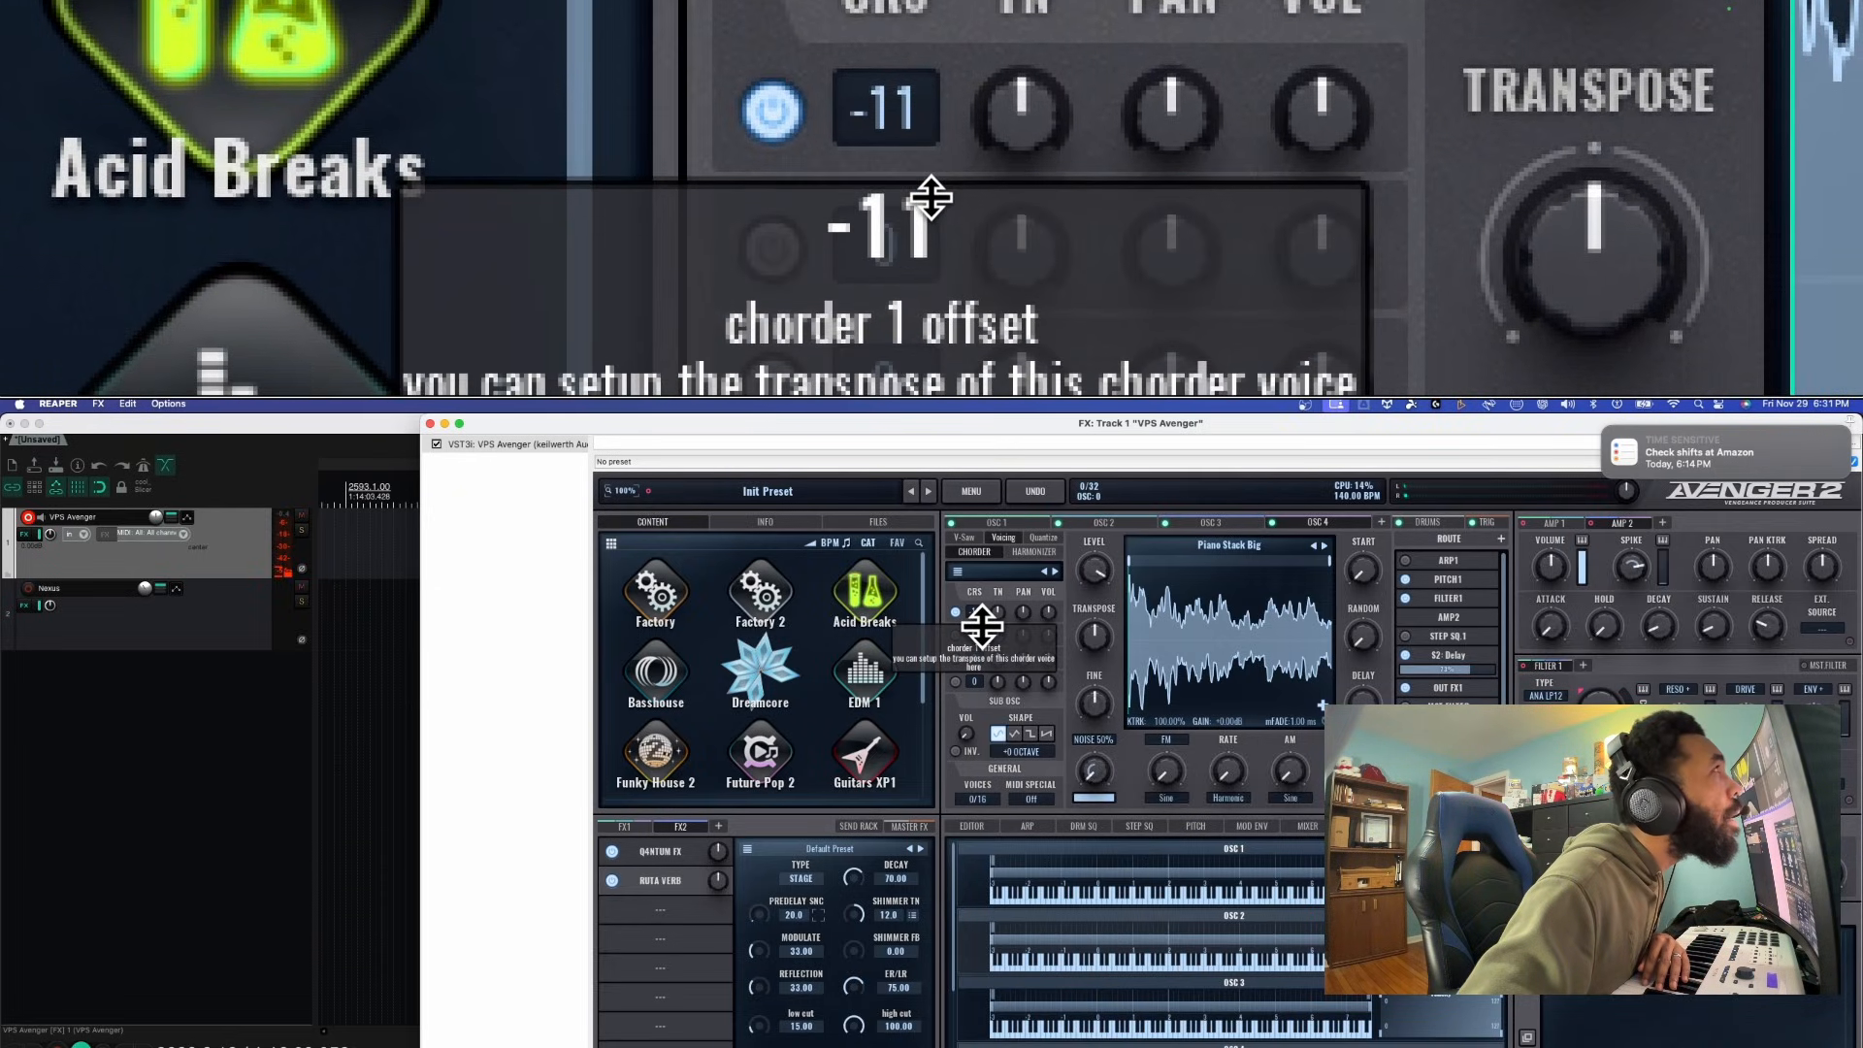
pyautogui.scroll(-1, 982, 626)
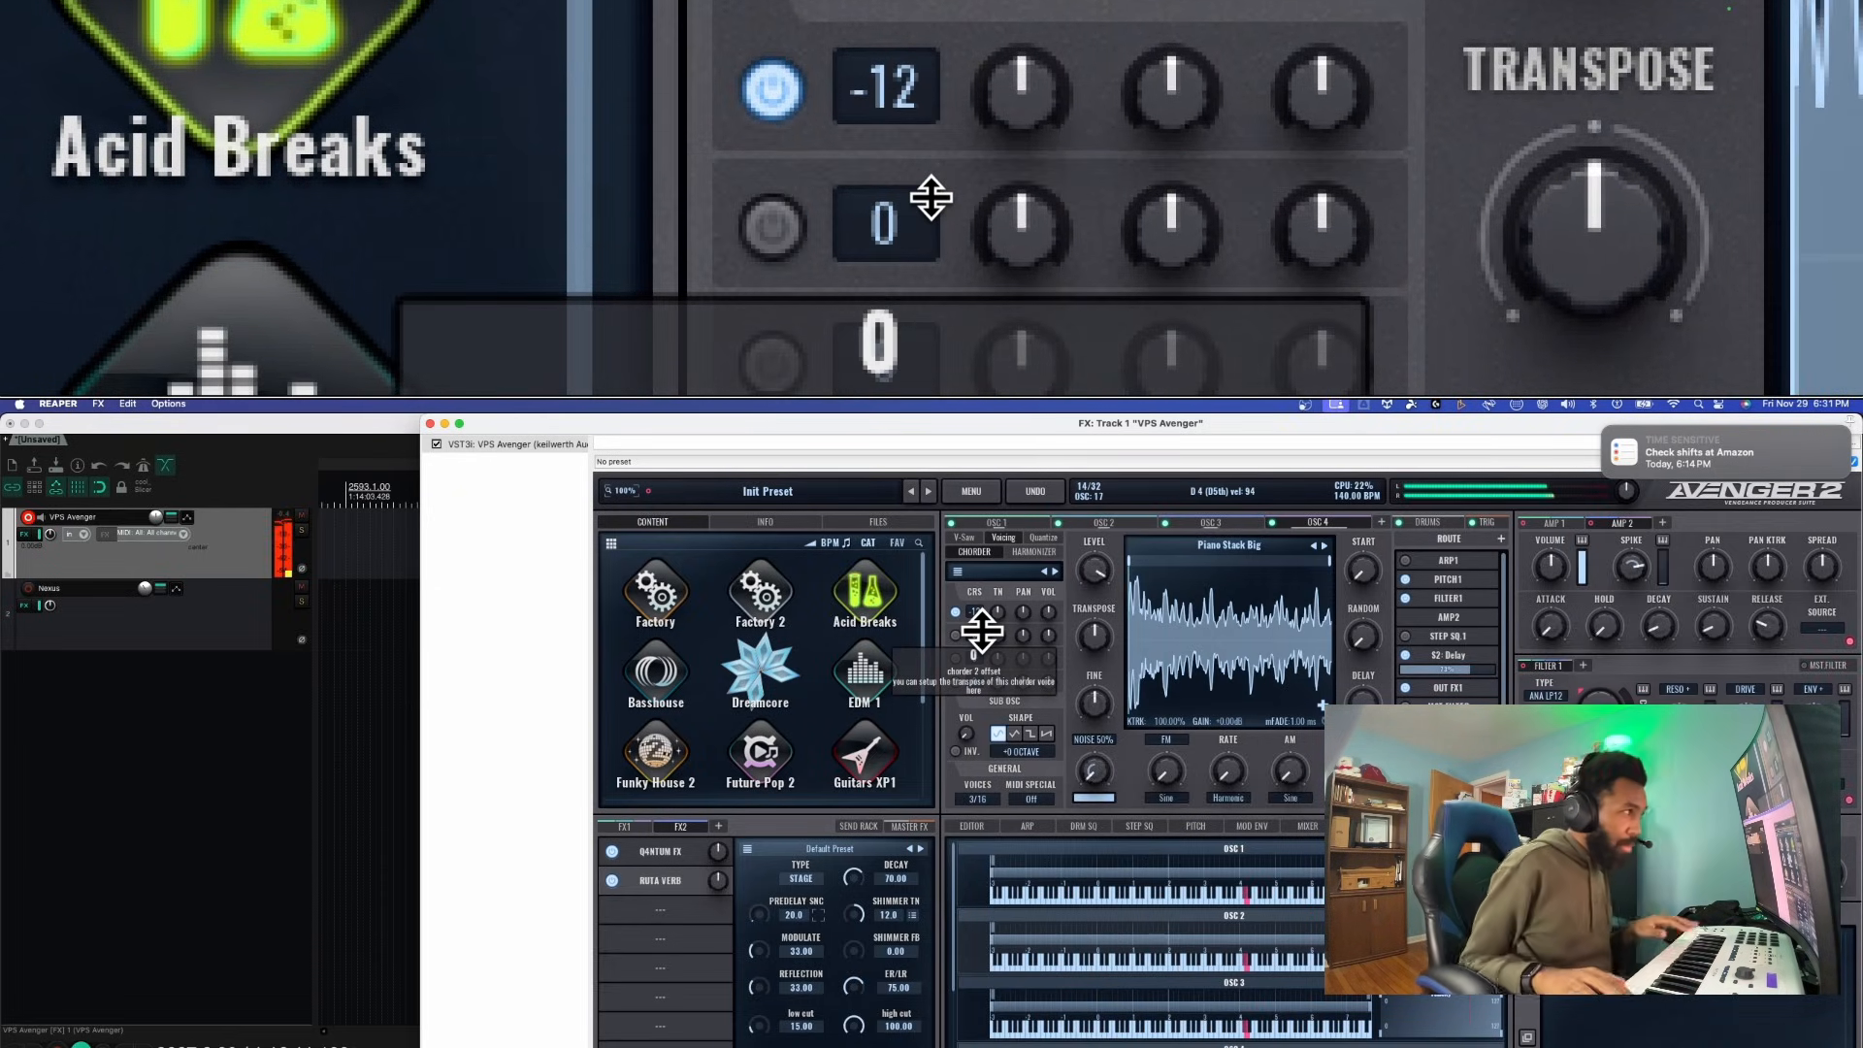
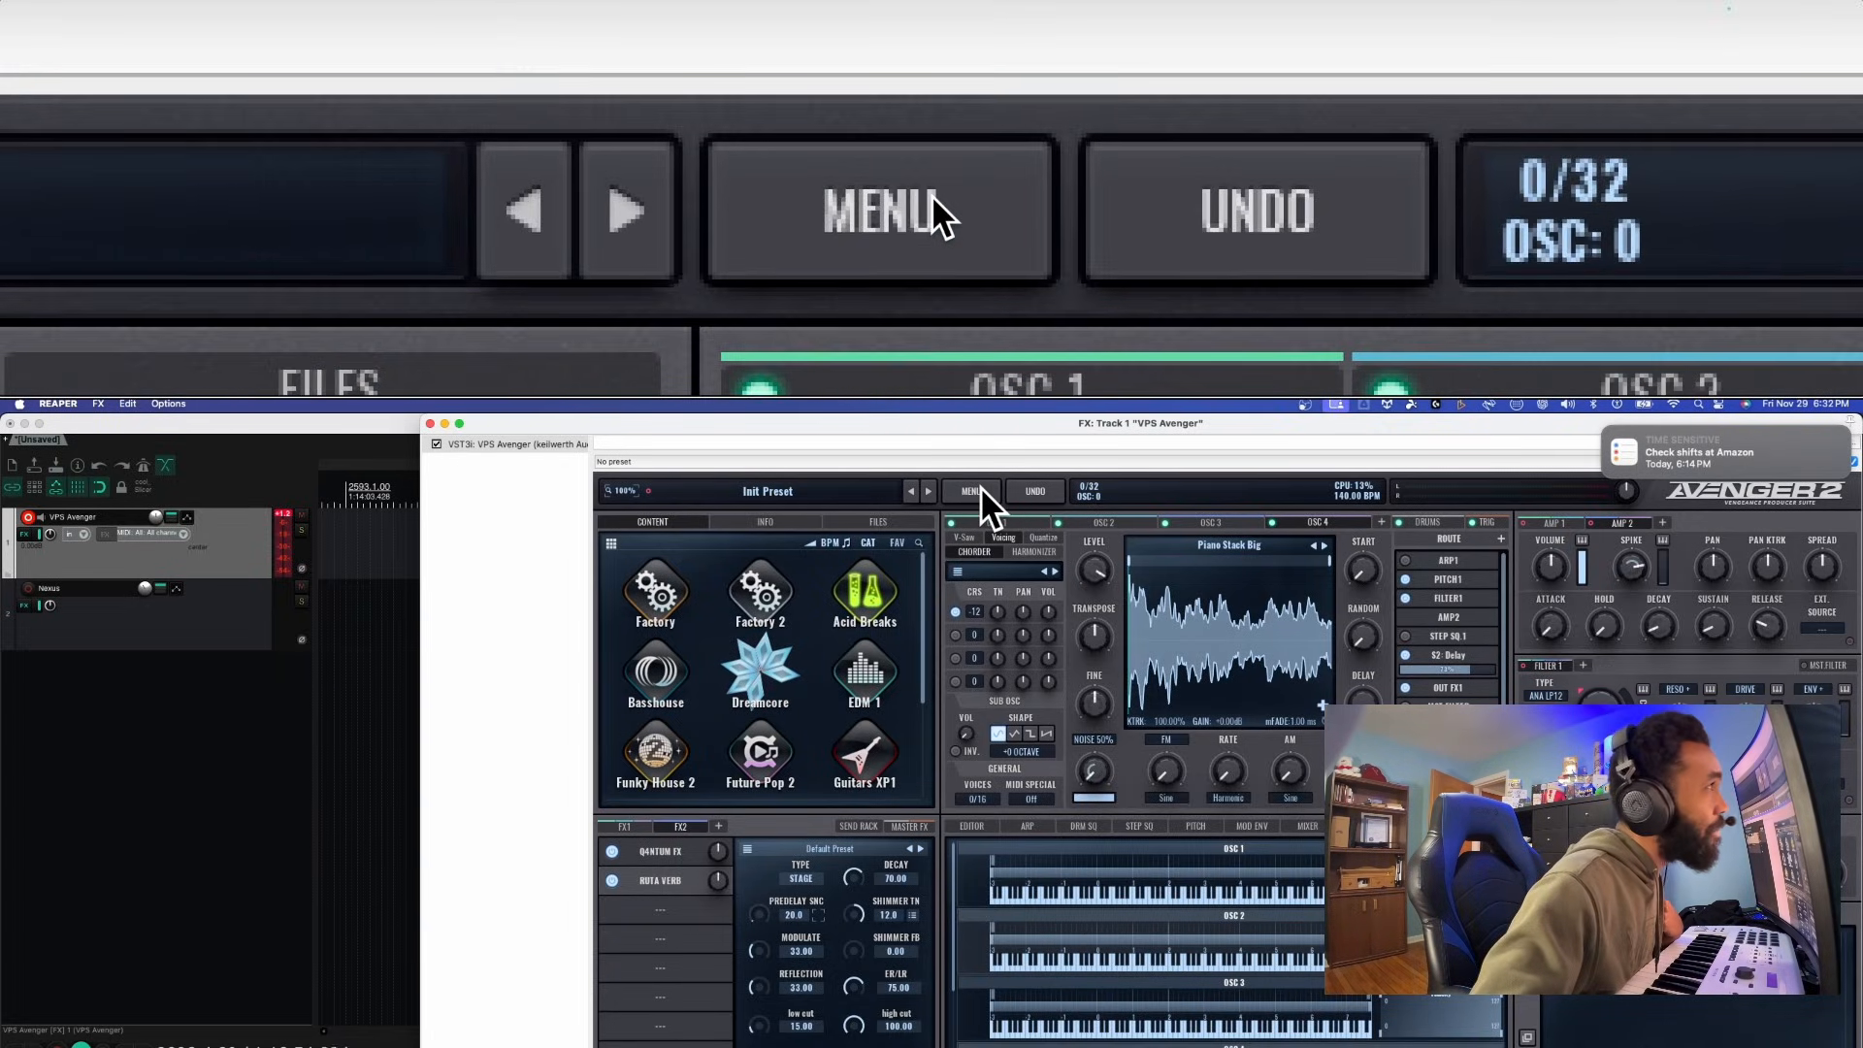
# Save the patch as "Mysterious Hope" in the Bells folder of the Dreamcore presets
pyautogui.click(980, 486)
pyautogui.click(981, 547)
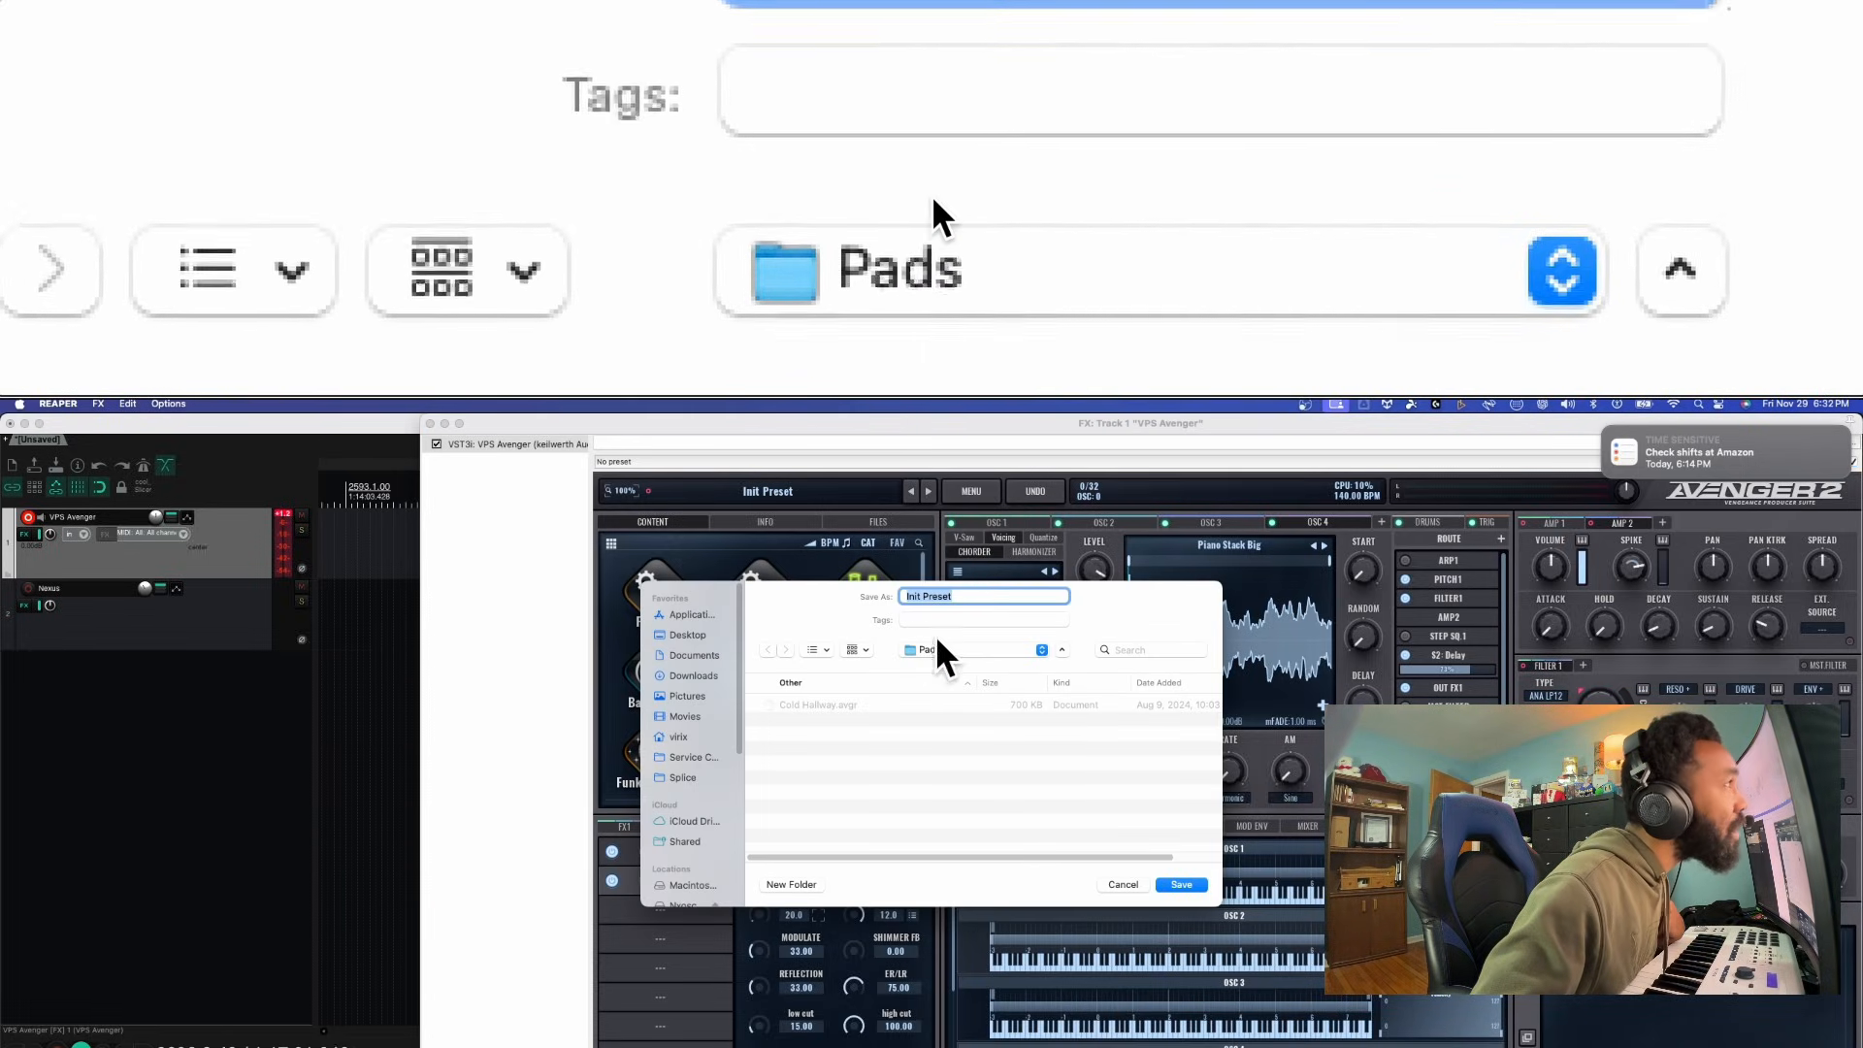
pyautogui.click(947, 650)
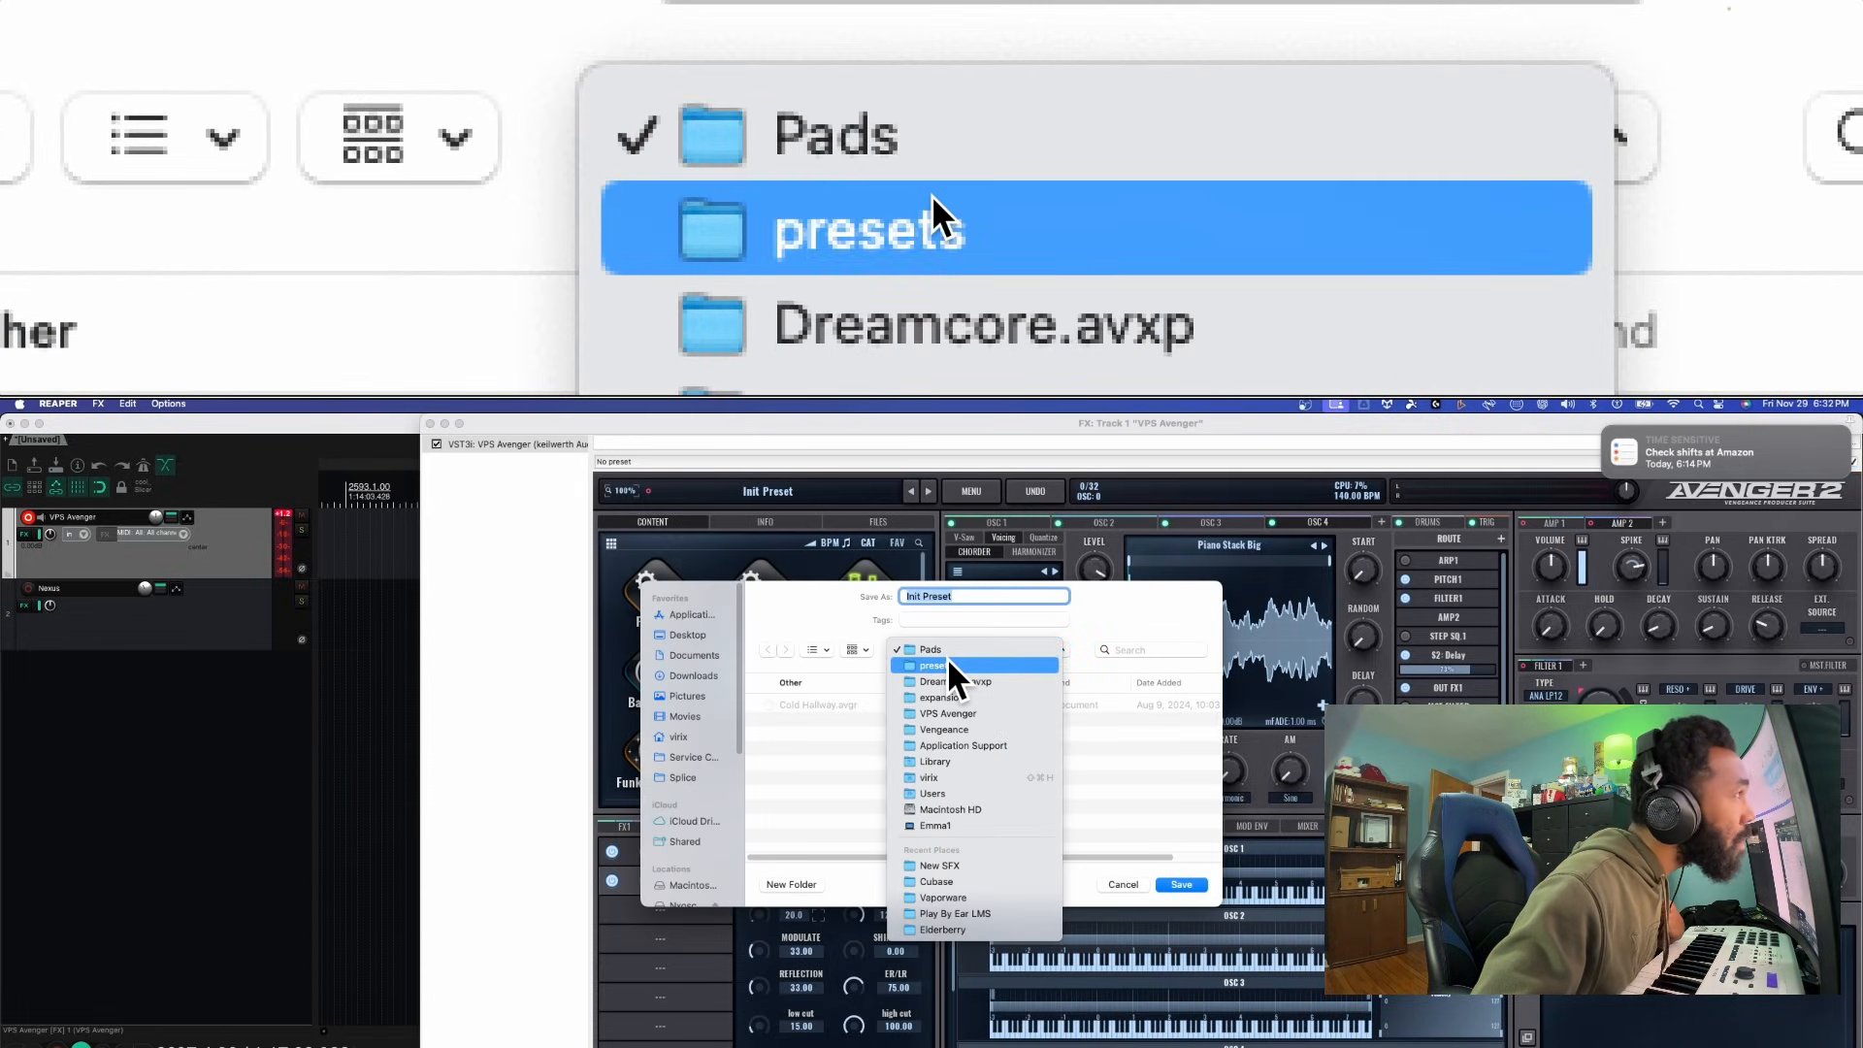
pyautogui.click(948, 665)
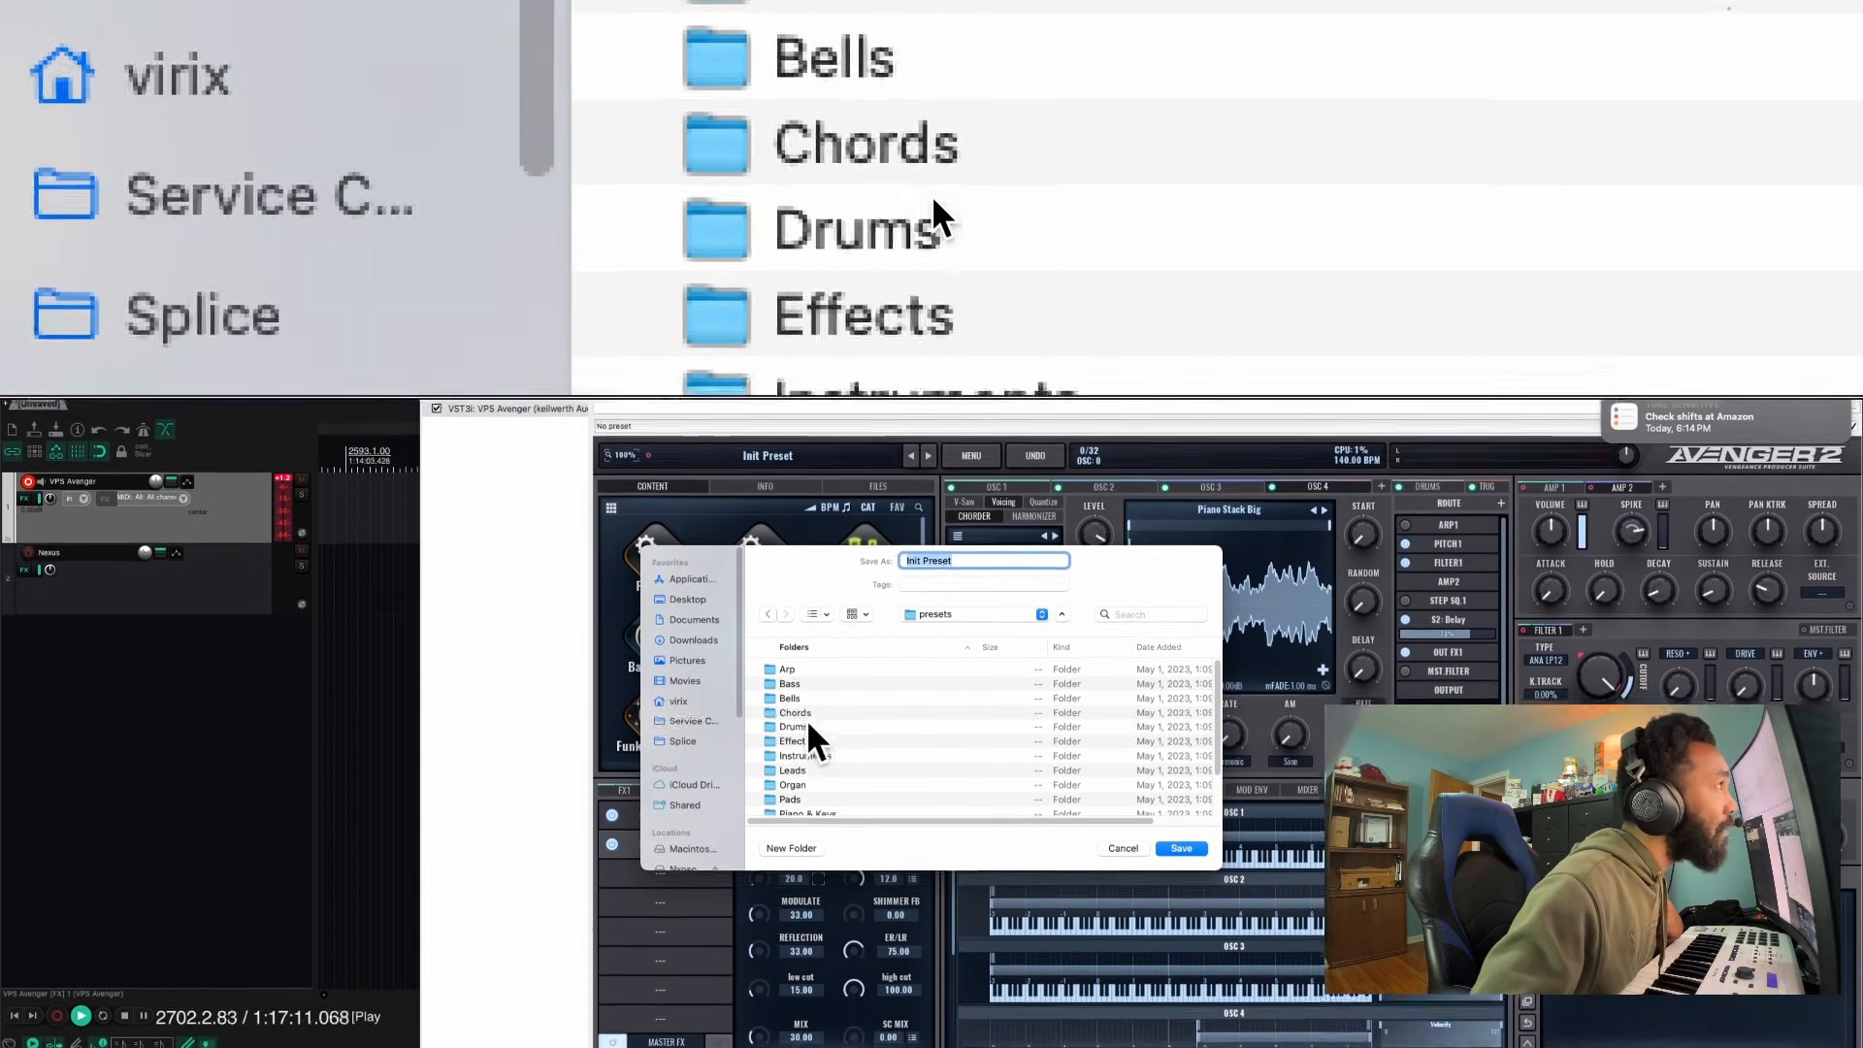
pyautogui.scroll(-2, 807, 719)
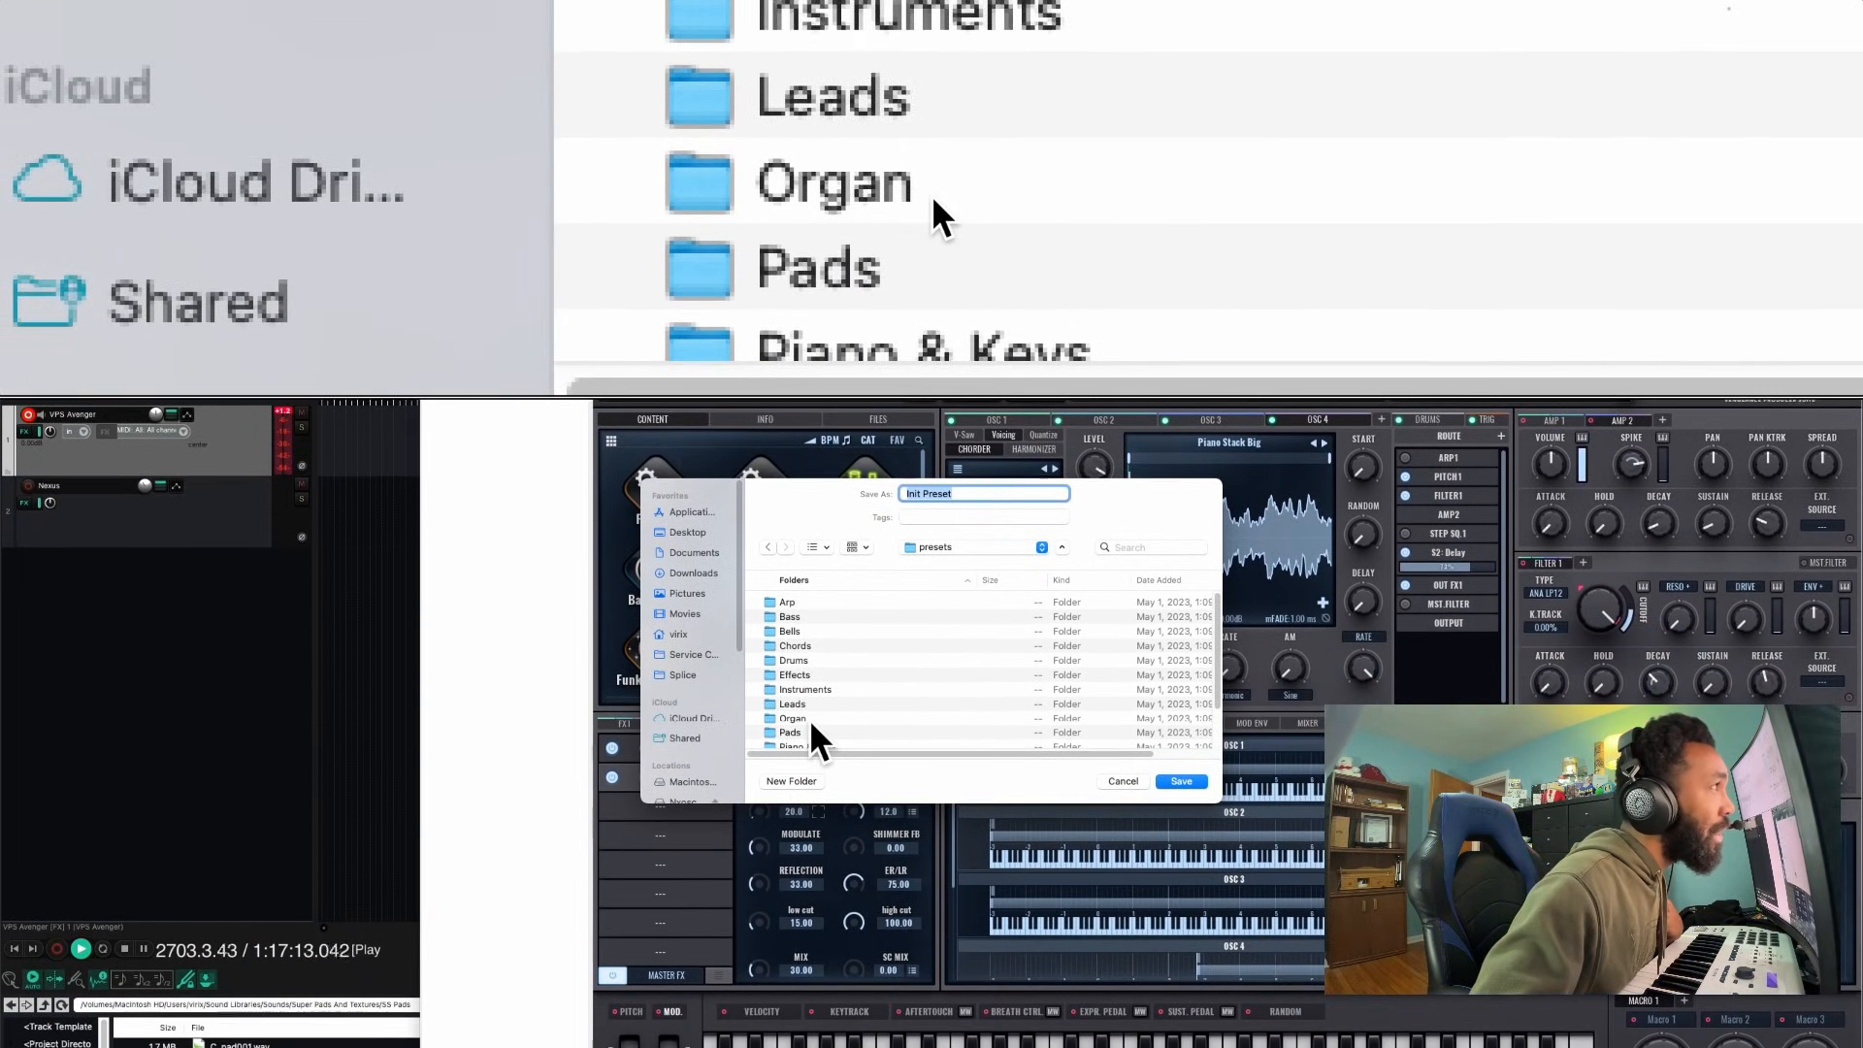
pyautogui.scroll(2, 809, 719)
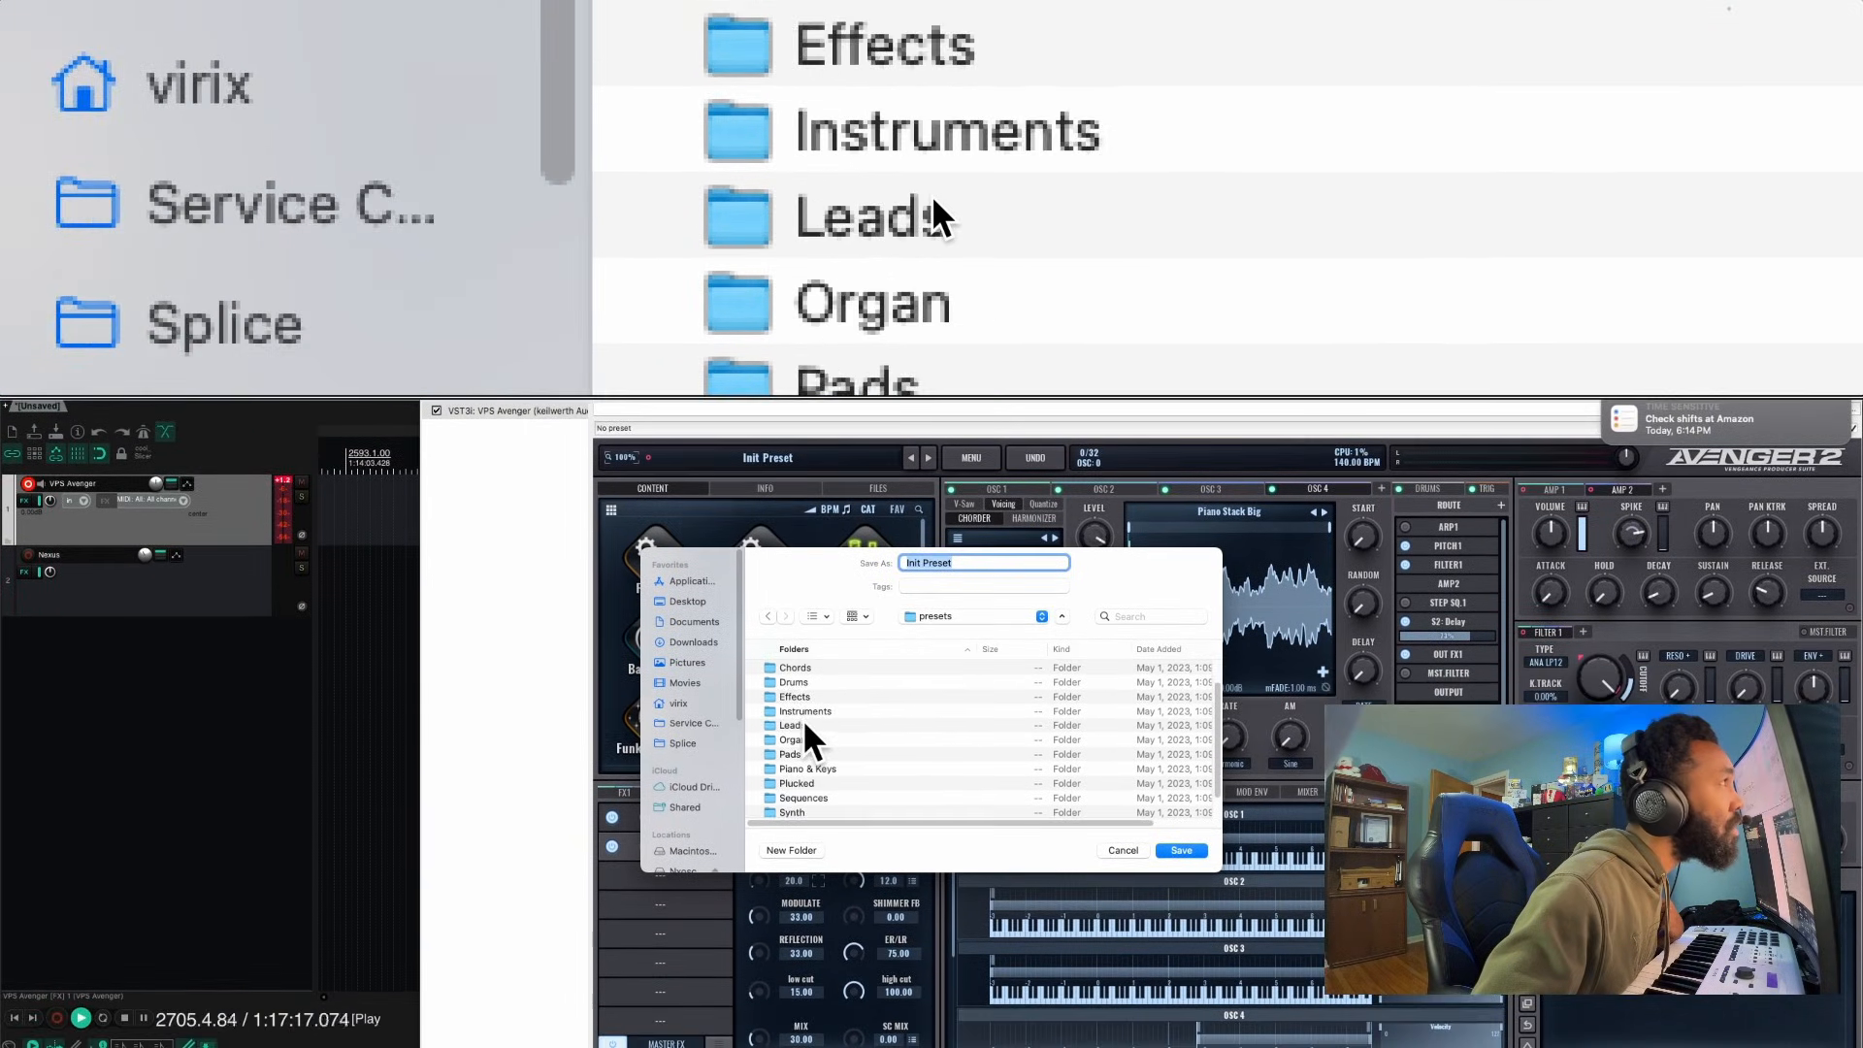
pyautogui.click(802, 711)
pyautogui.doubleClick(801, 723)
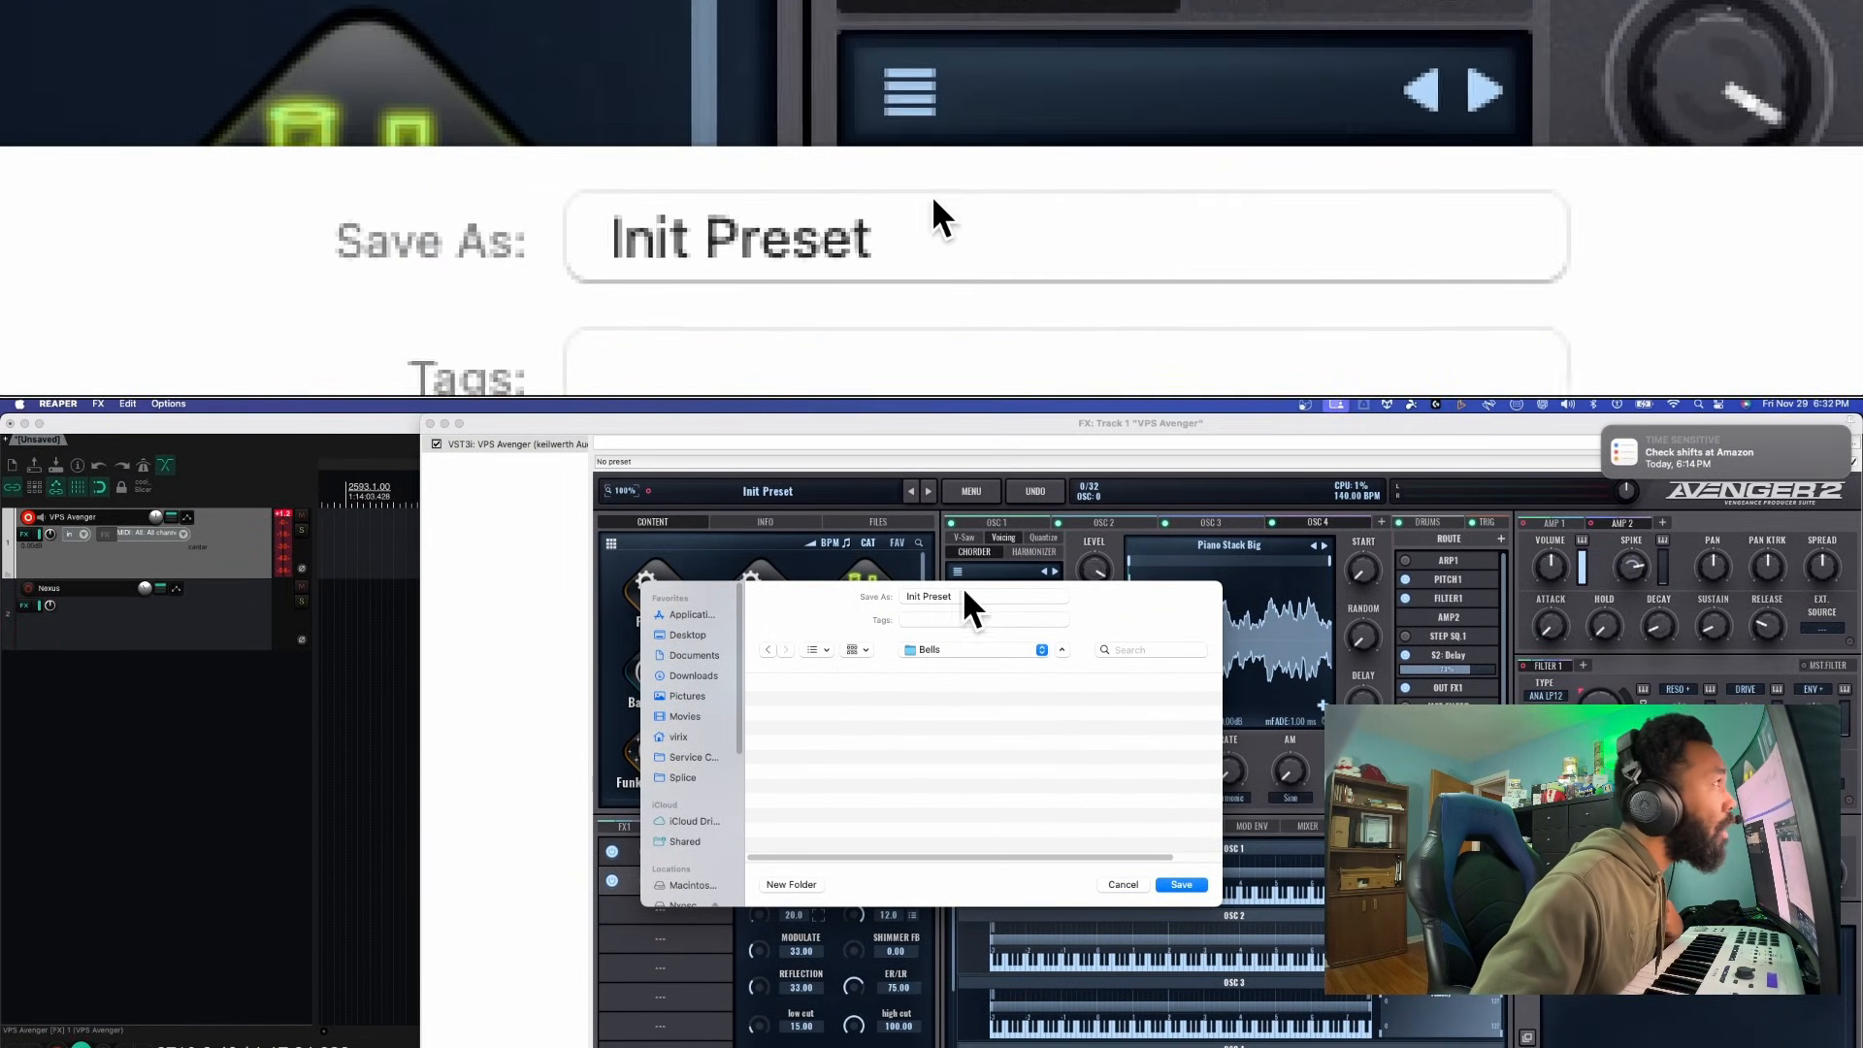
pyautogui.press('super+a')
pyautogui.write('Myster')
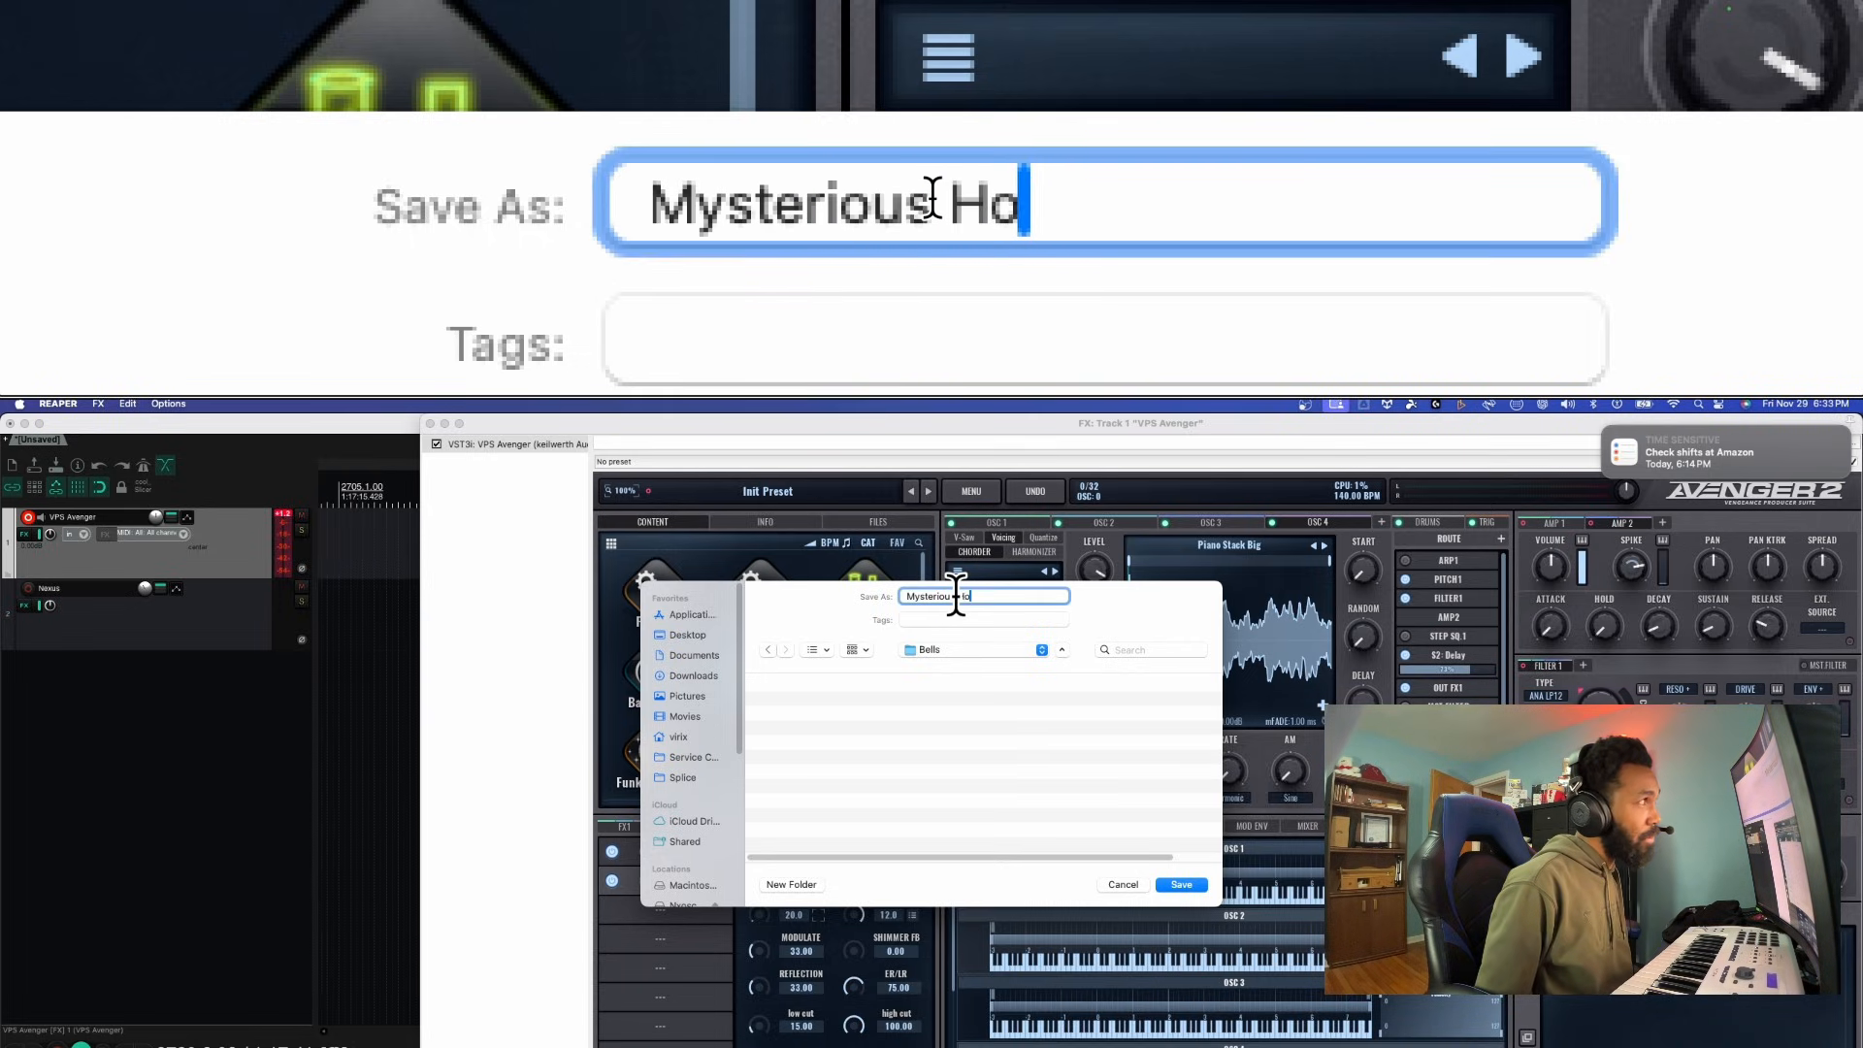
pyautogui.press('Return')
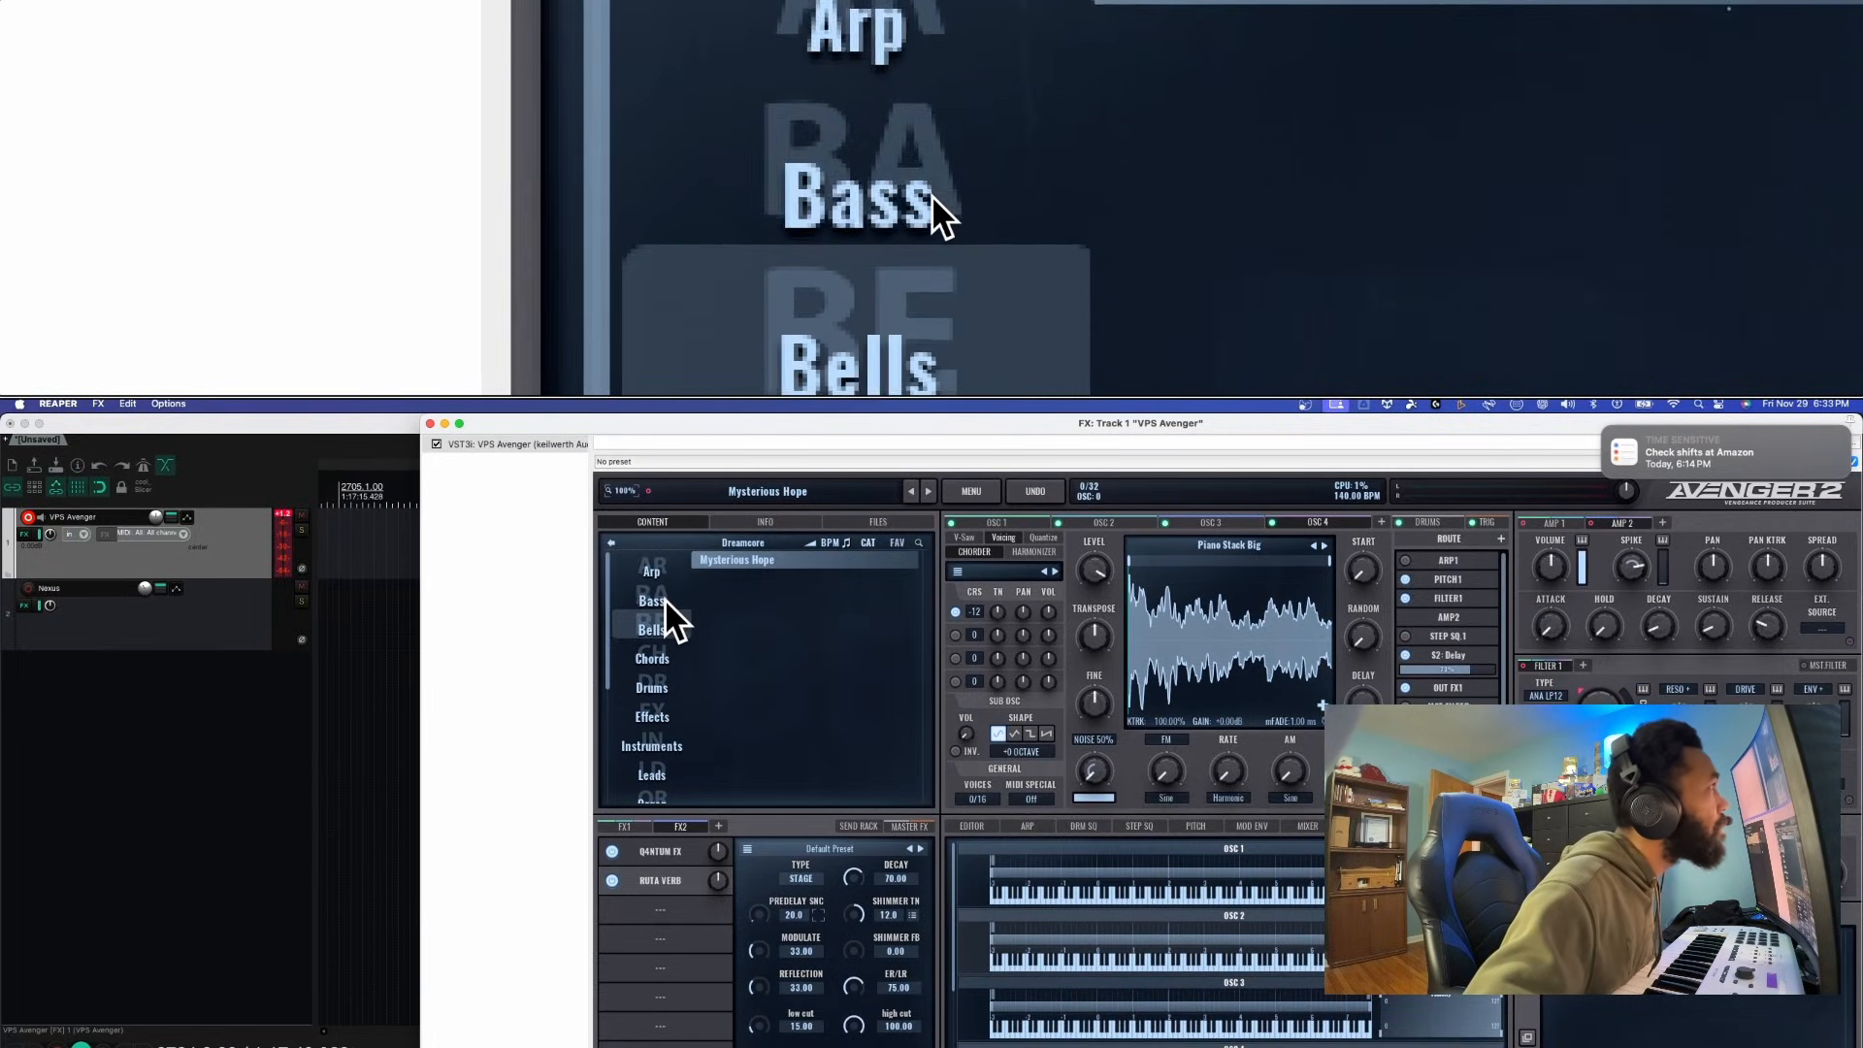
# Show Dreamcore's Bass presets and switch record arming from the VPS Avenger track to the Nexus track
pyautogui.click(672, 597)
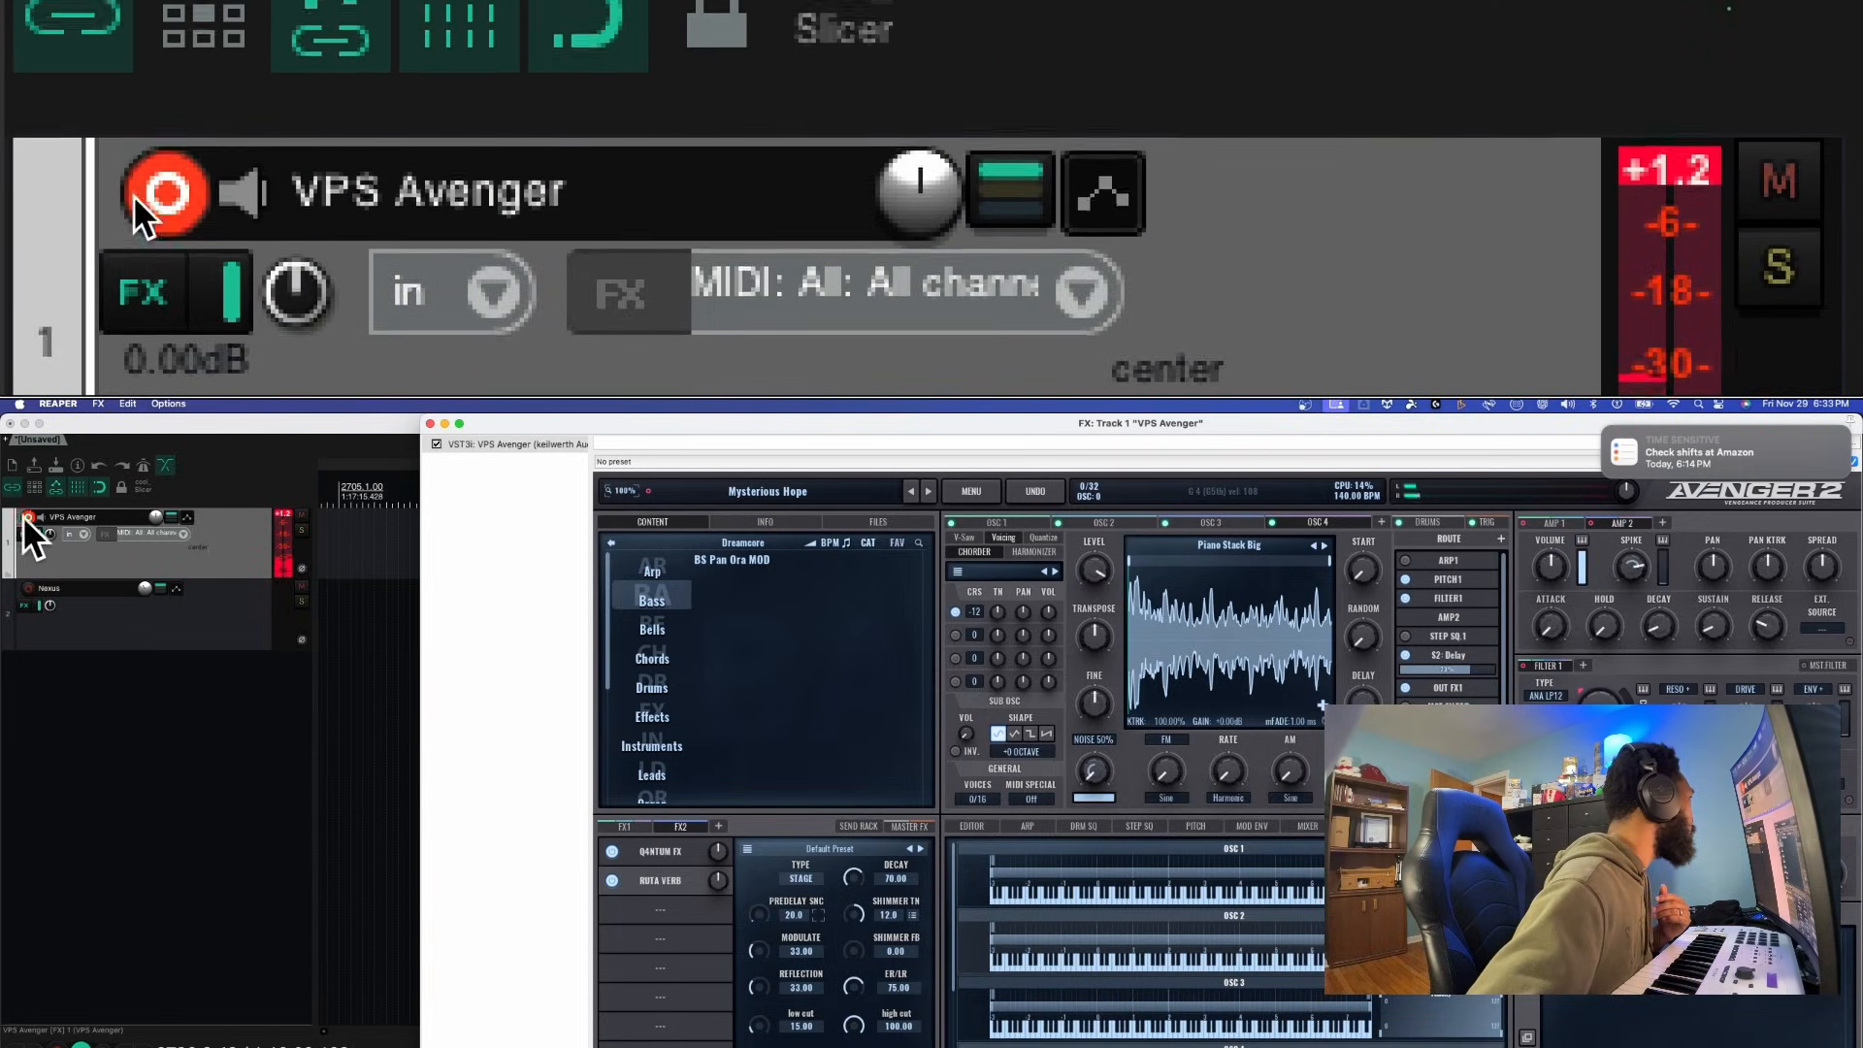
pyautogui.click(58, 591)
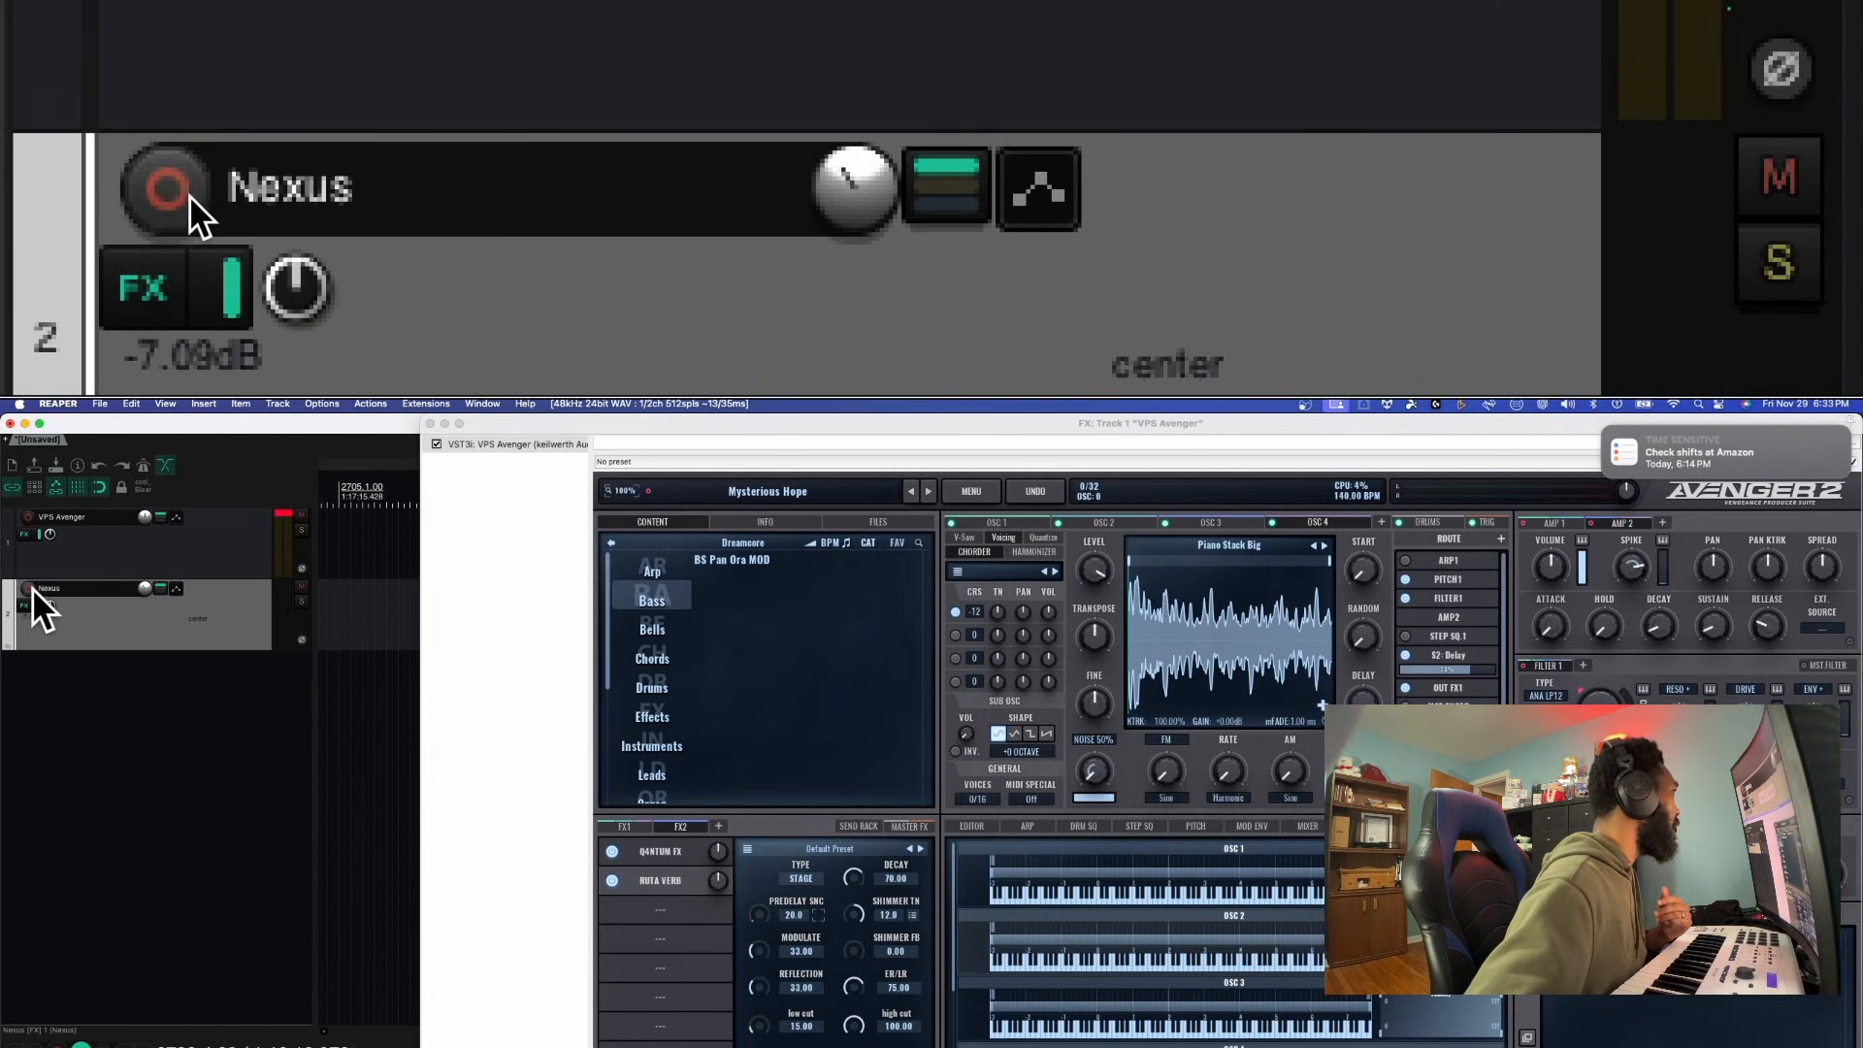
pyautogui.click(29, 587)
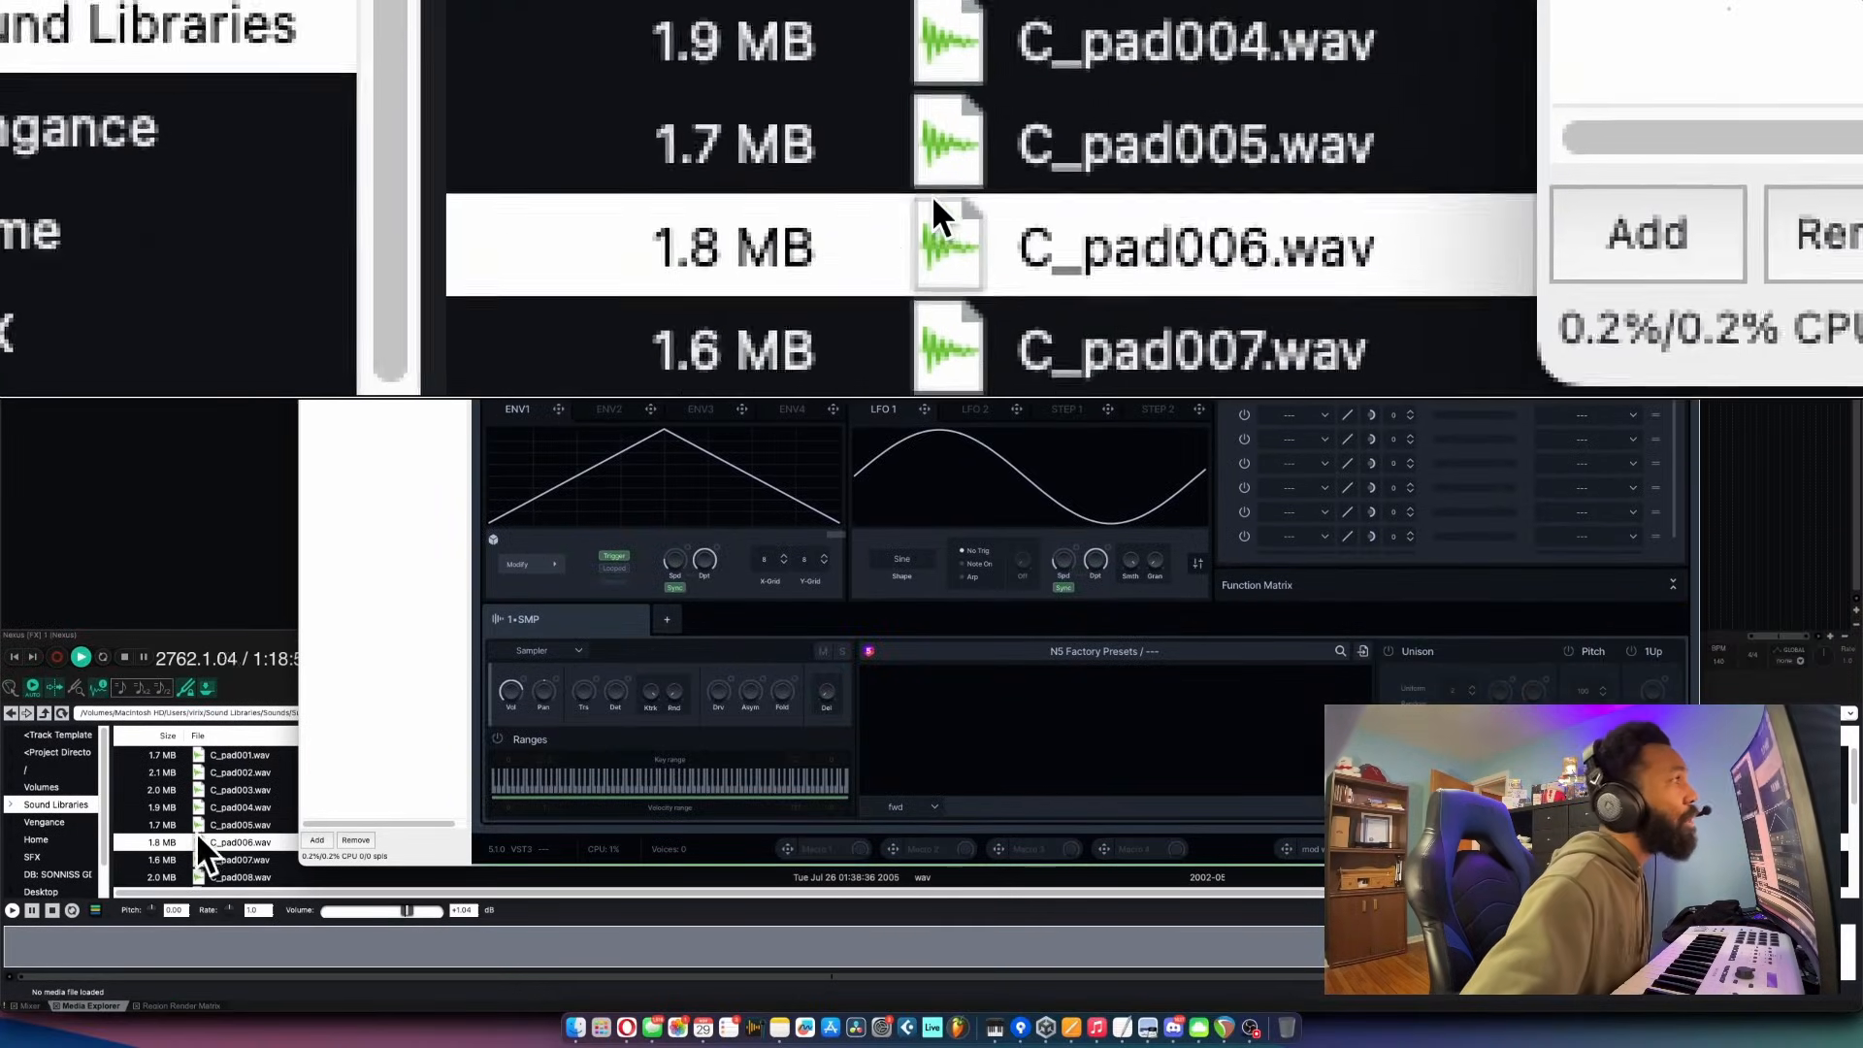
# Import C_pad006.wav into the sampler oscillator with Loop and Detect root both set to yes
pyautogui.click(219, 919)
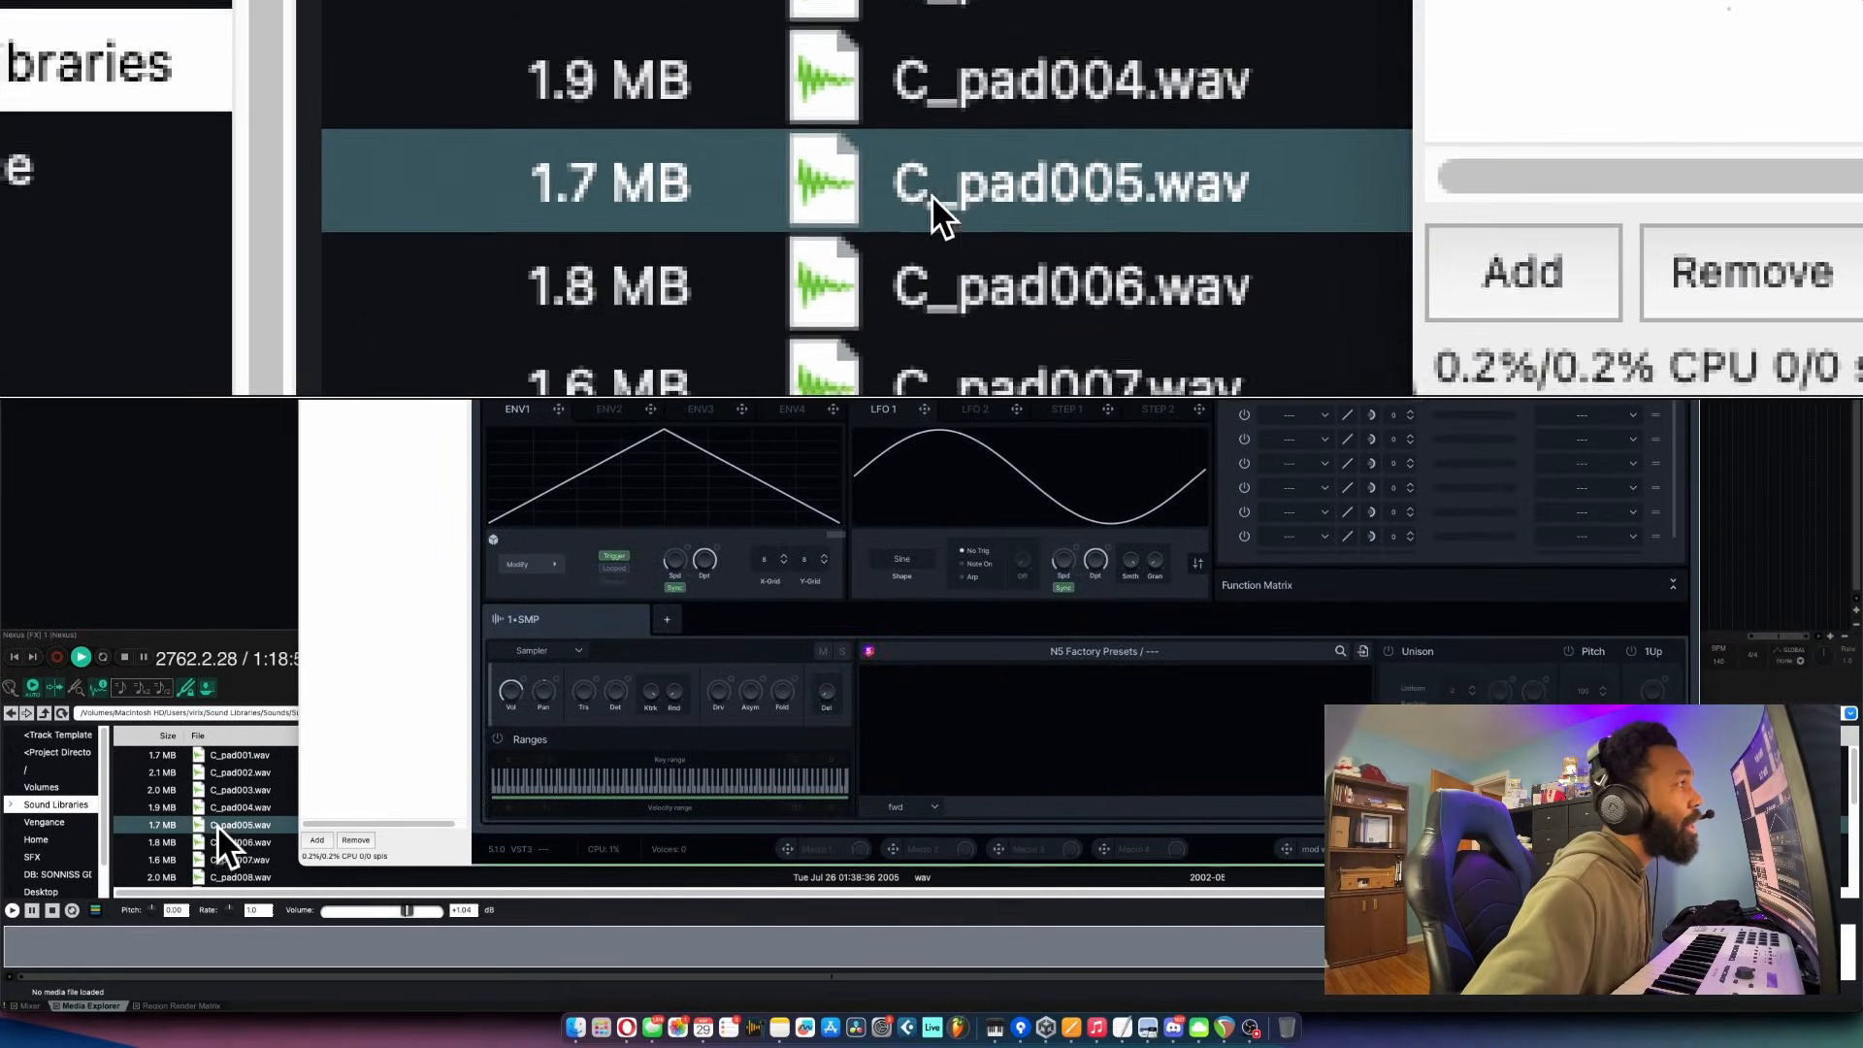
pyautogui.click(220, 841)
pyautogui.moveTo(220, 837); pyautogui.dragTo(940, 767)
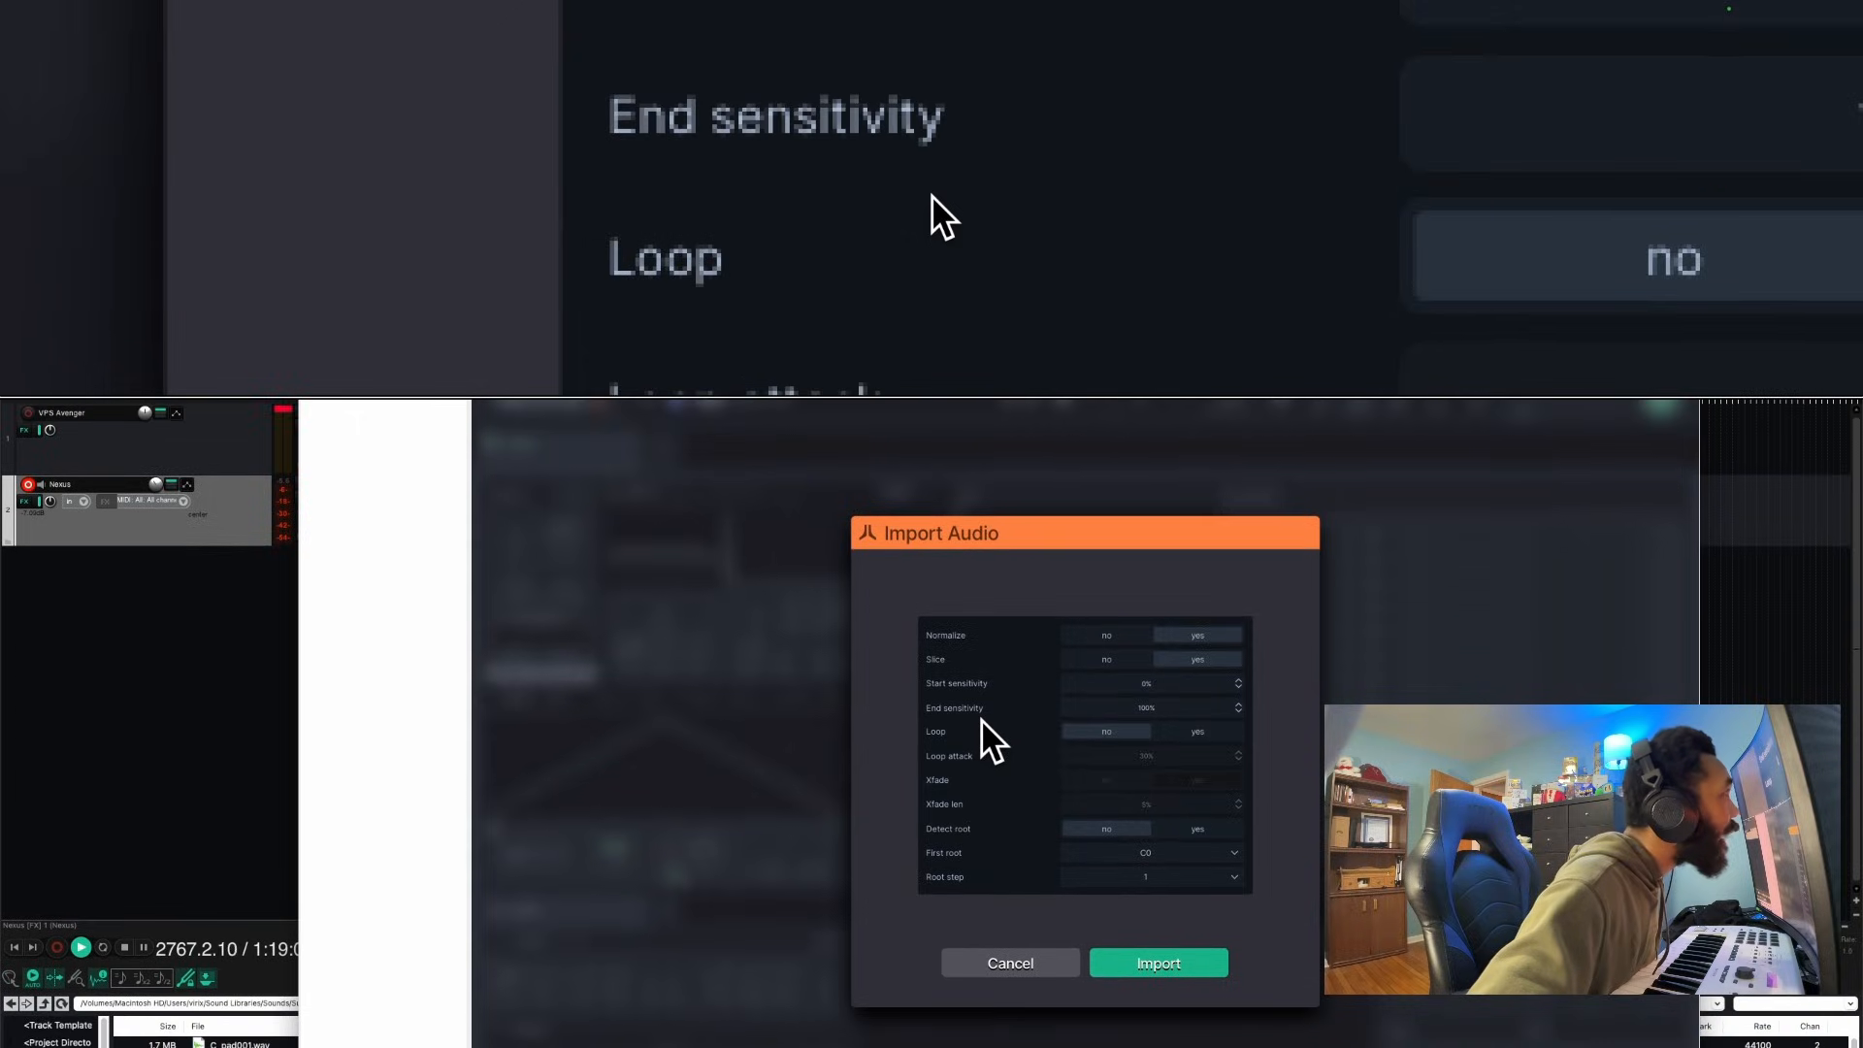
pyautogui.click(1192, 730)
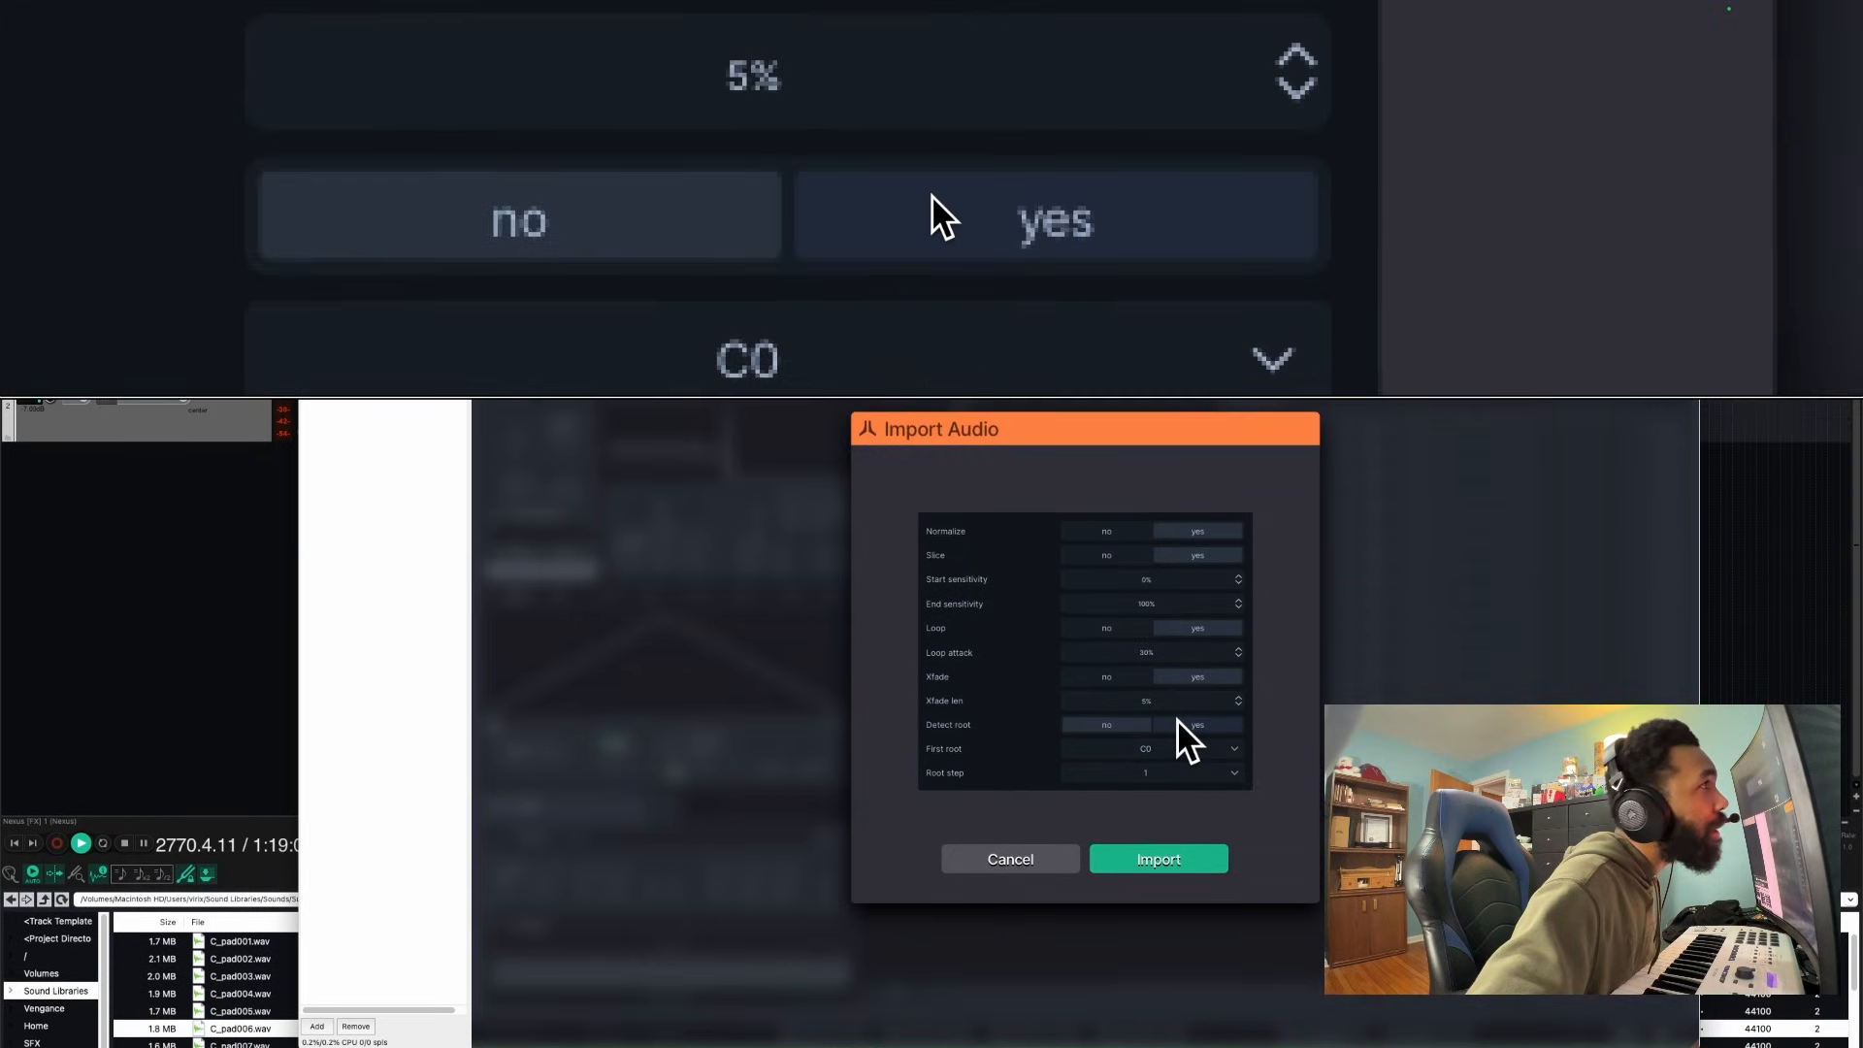
pyautogui.click(1178, 722)
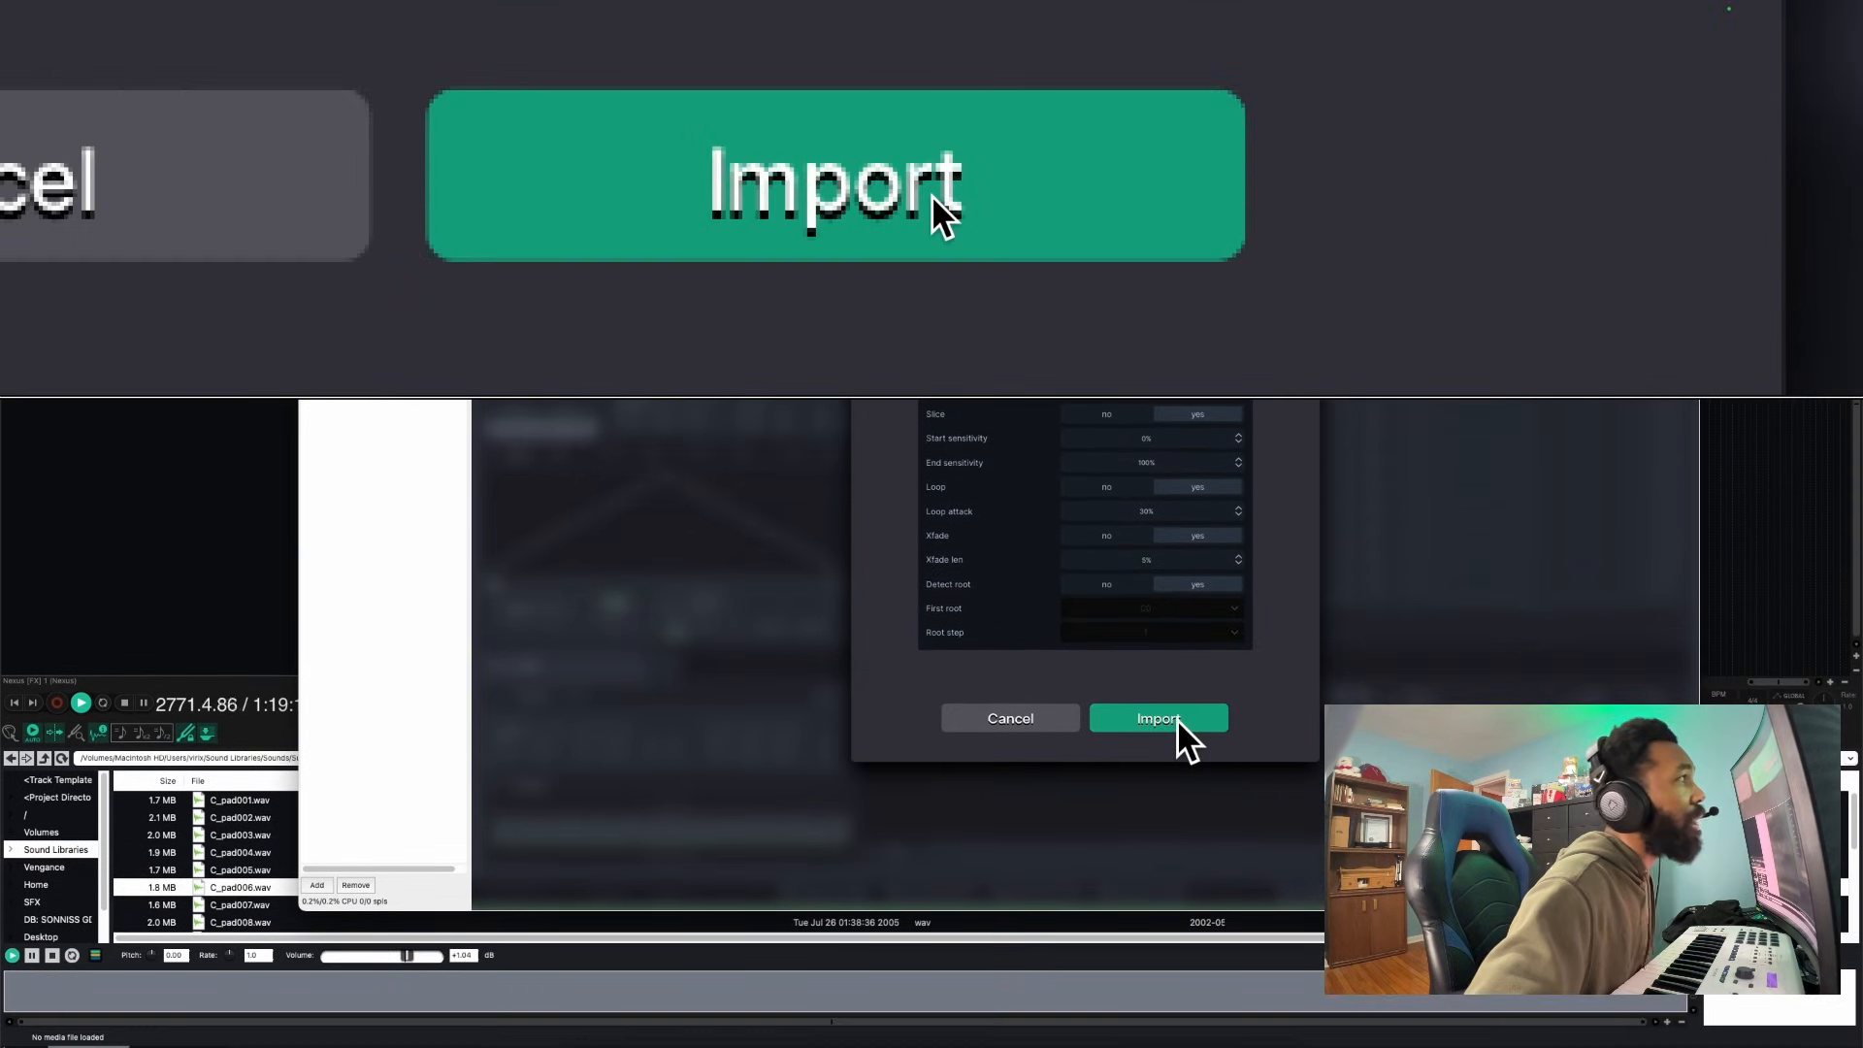
pyautogui.click(1176, 719)
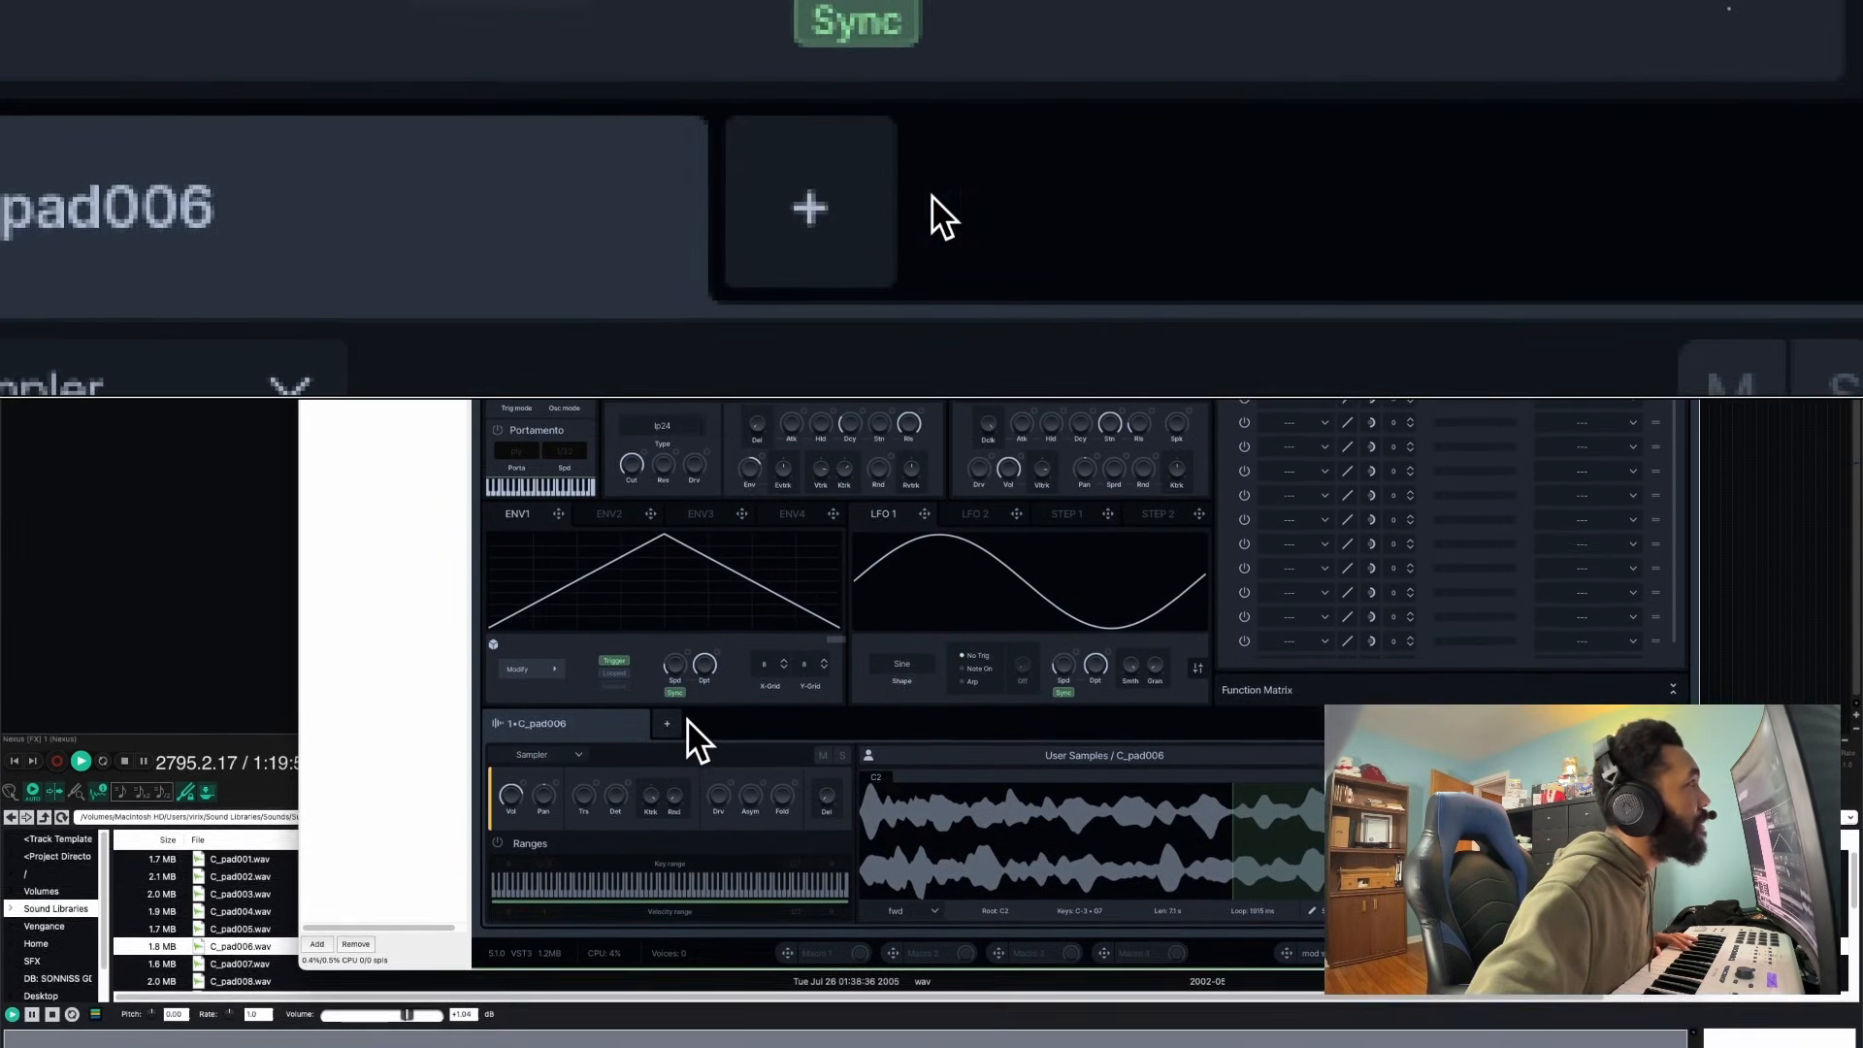
# Add a second oscillator beside C_pad006, change its type to Sampler and open its sample browser
pyautogui.click(677, 690)
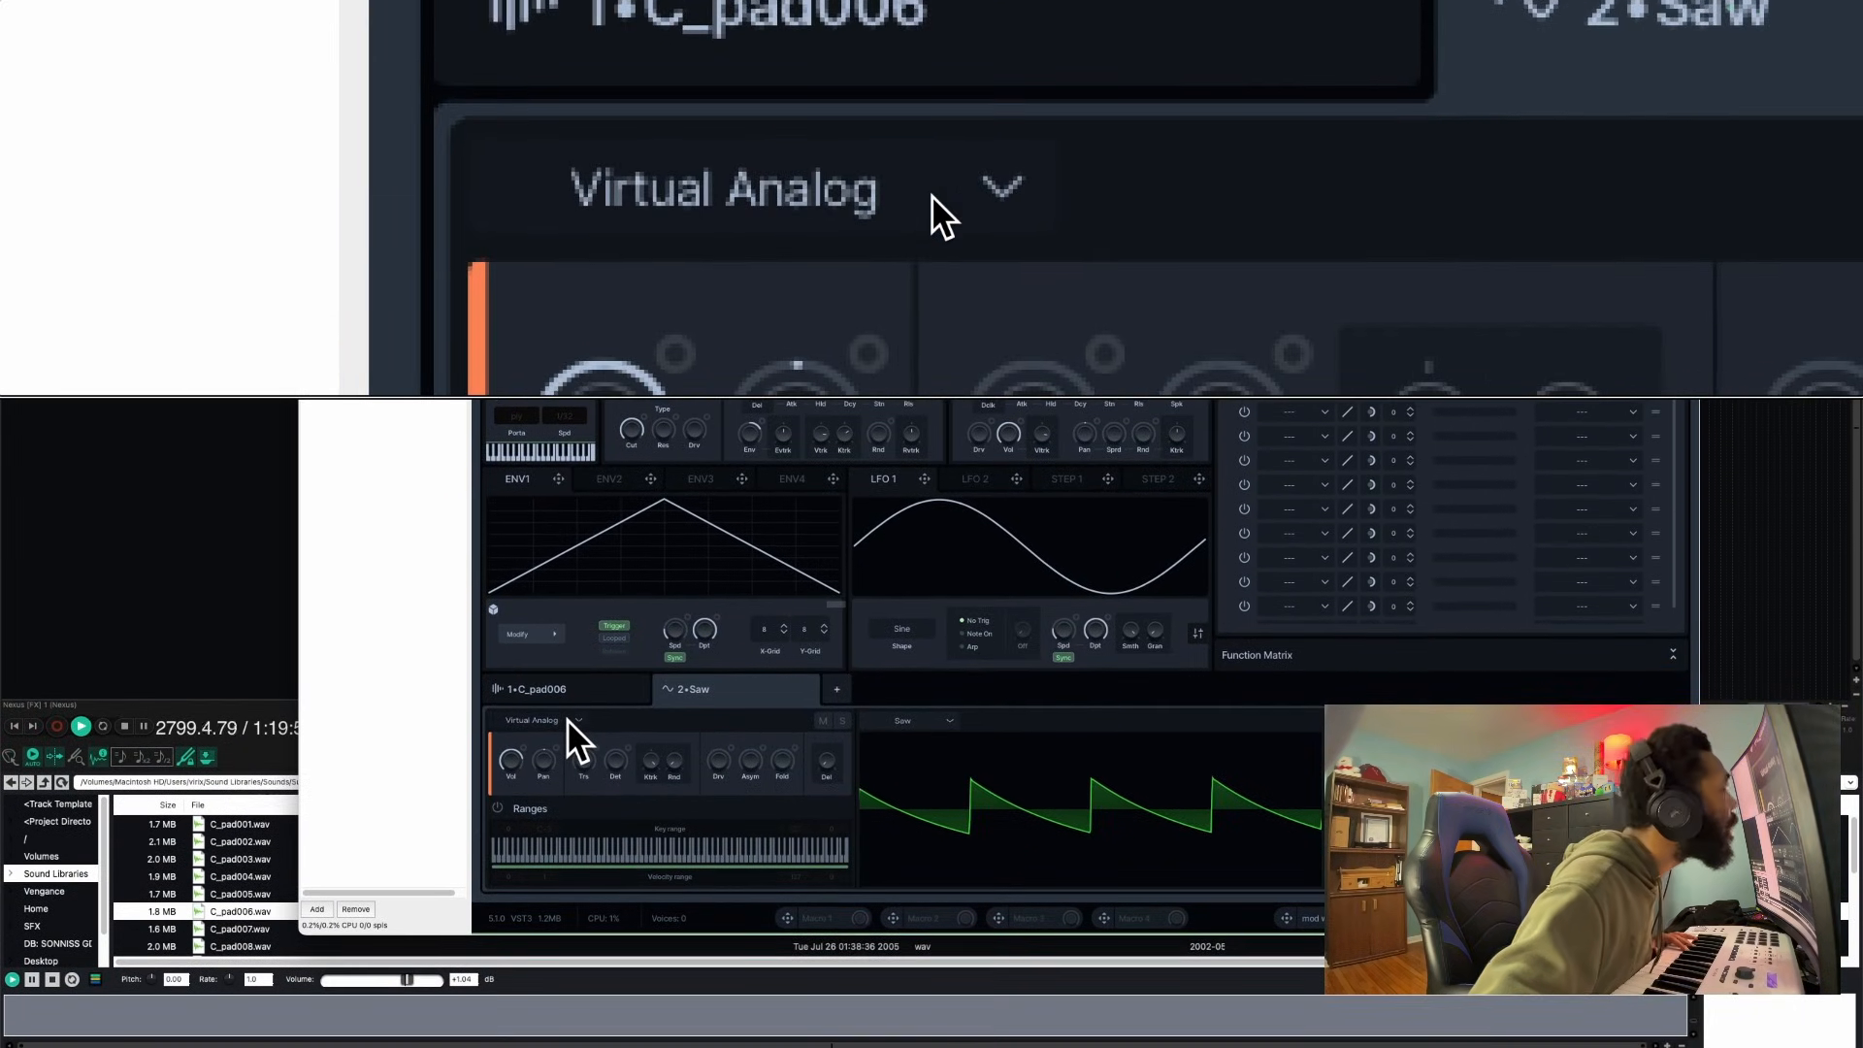
pyautogui.click(567, 719)
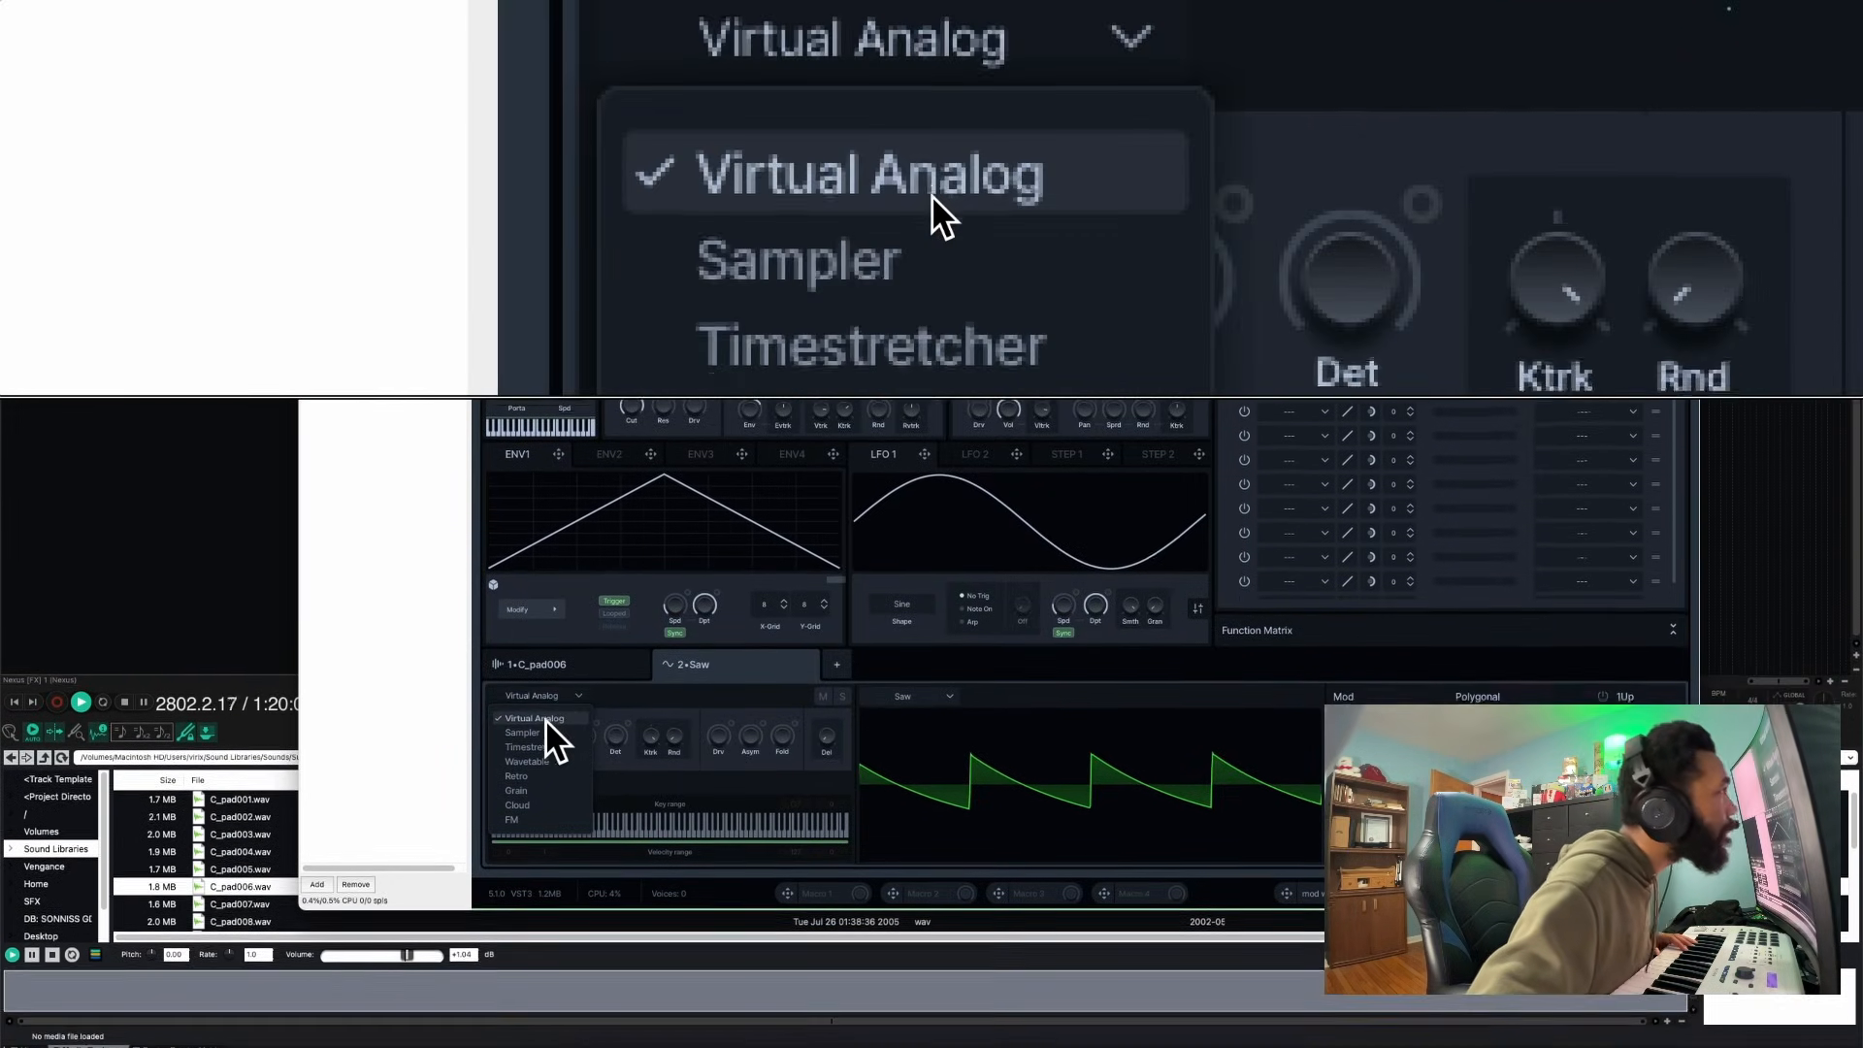
pyautogui.click(545, 722)
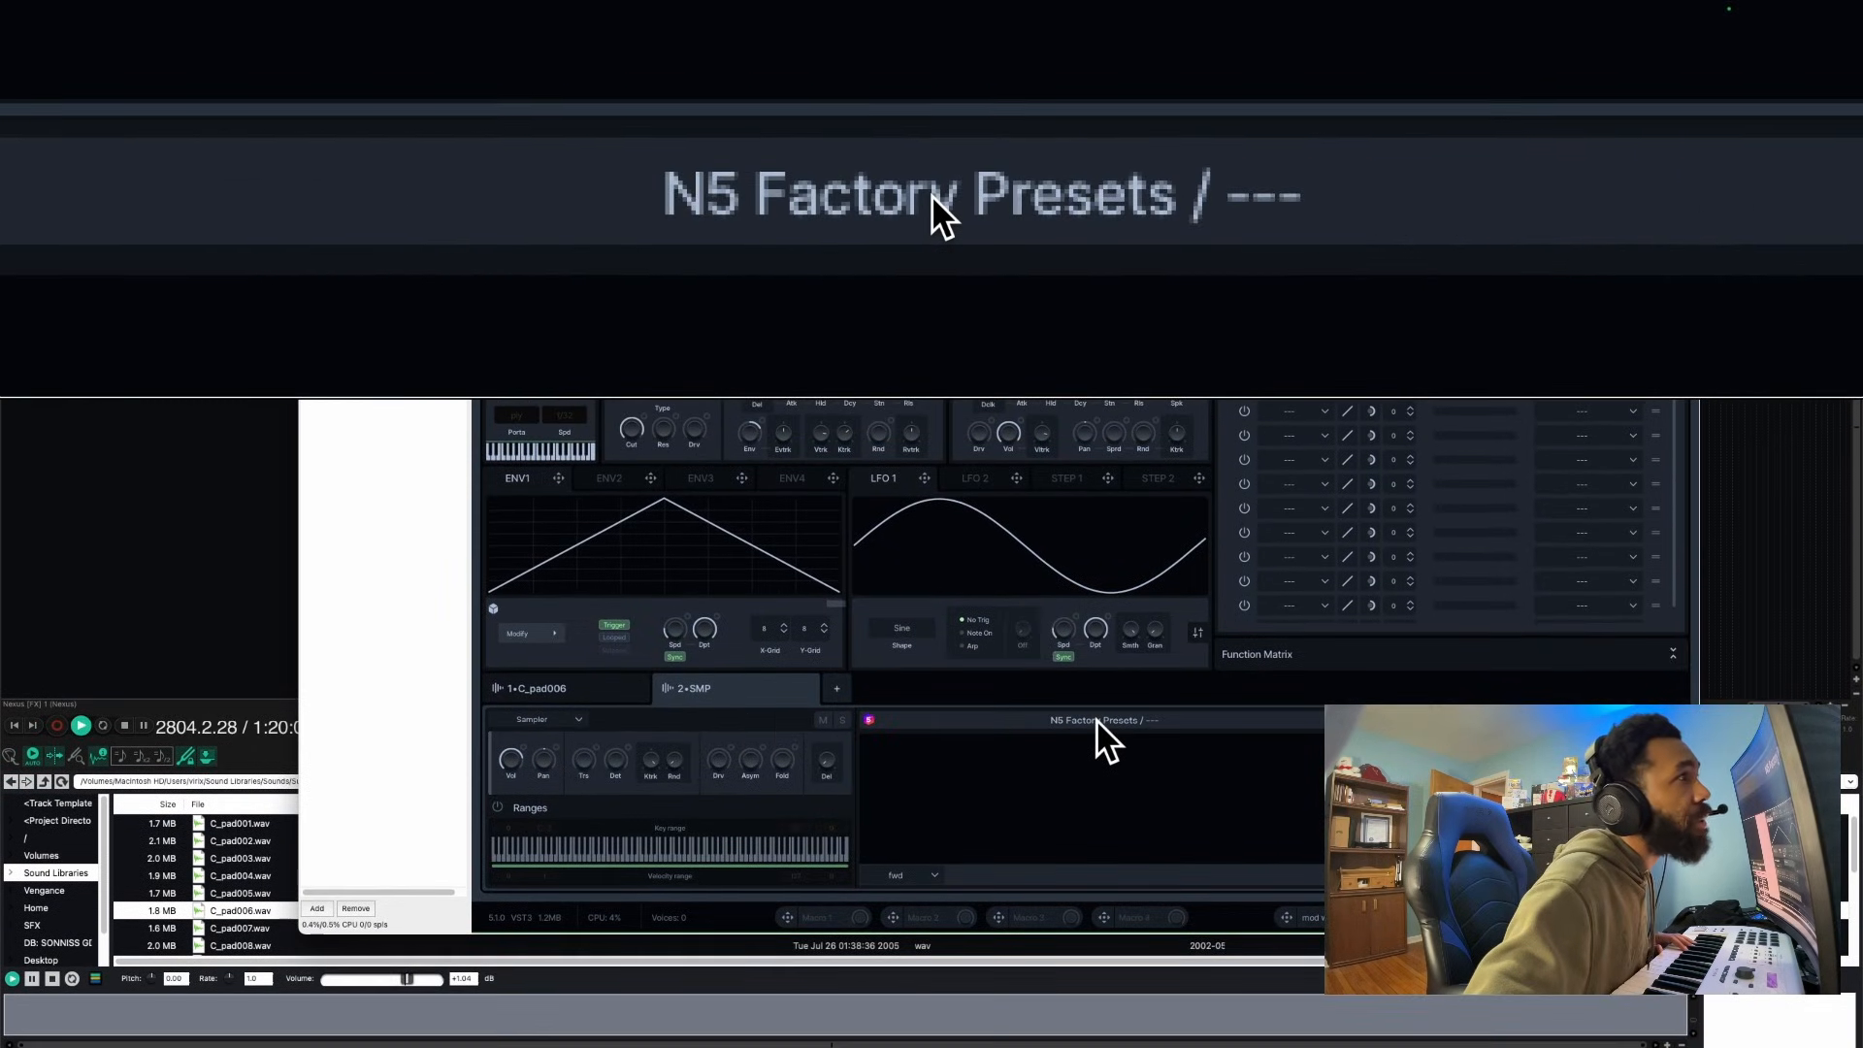
pyautogui.click(1097, 718)
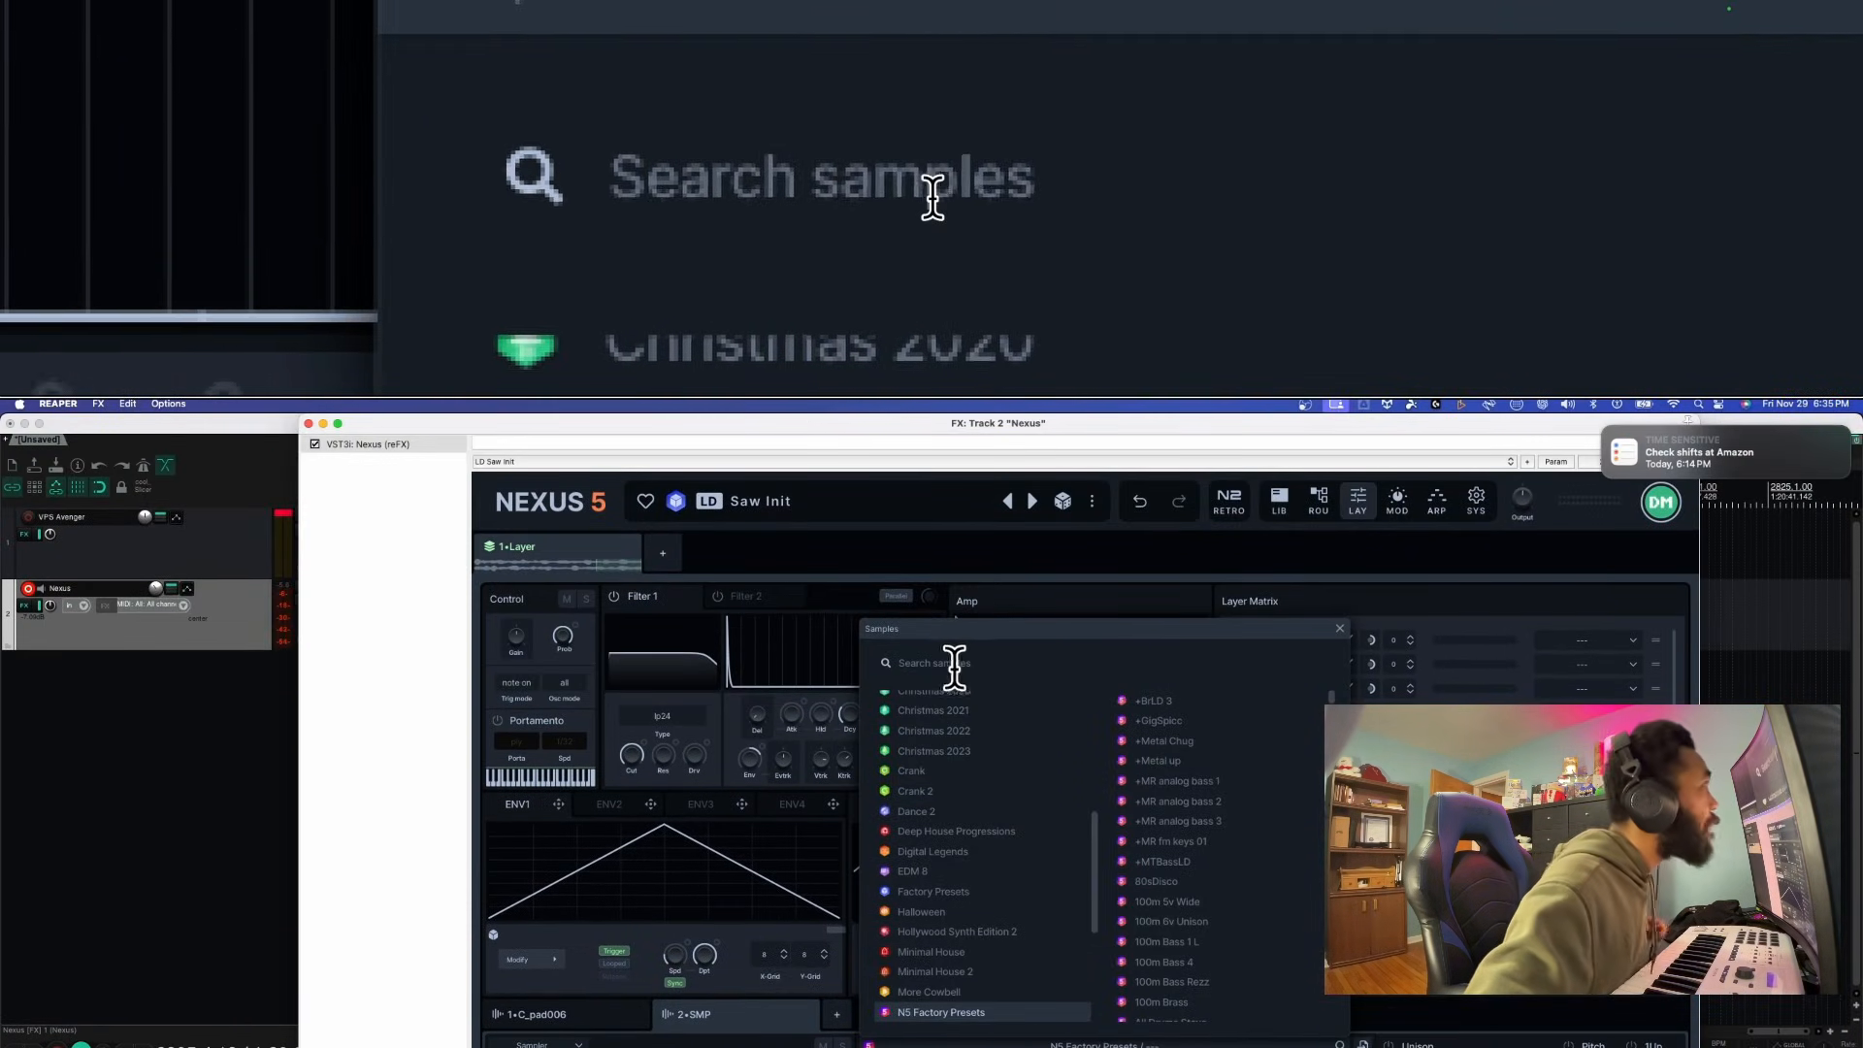
# Search the N5 Factory Presets samples for "bell" and audition +Bell Organic, Bells Of Hammelbach and BT artificial windbells c3
pyautogui.click(954, 662)
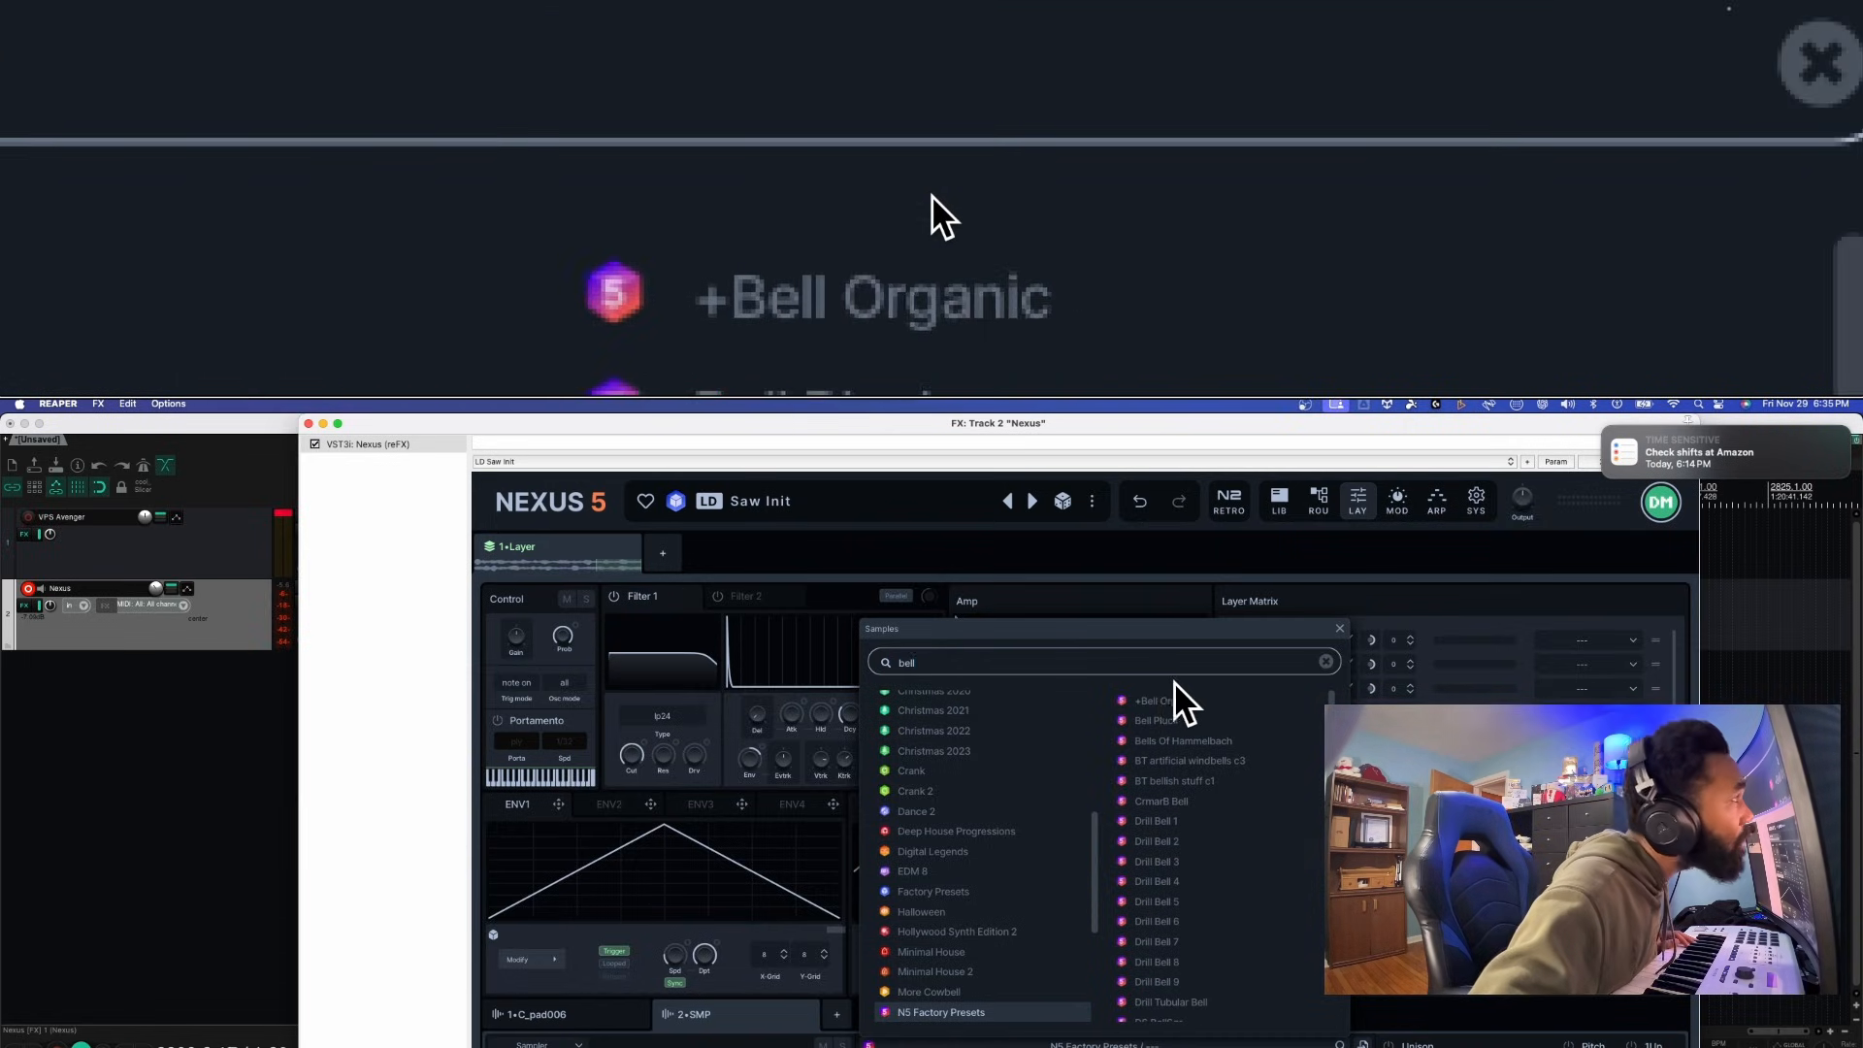
pyautogui.click(1177, 687)
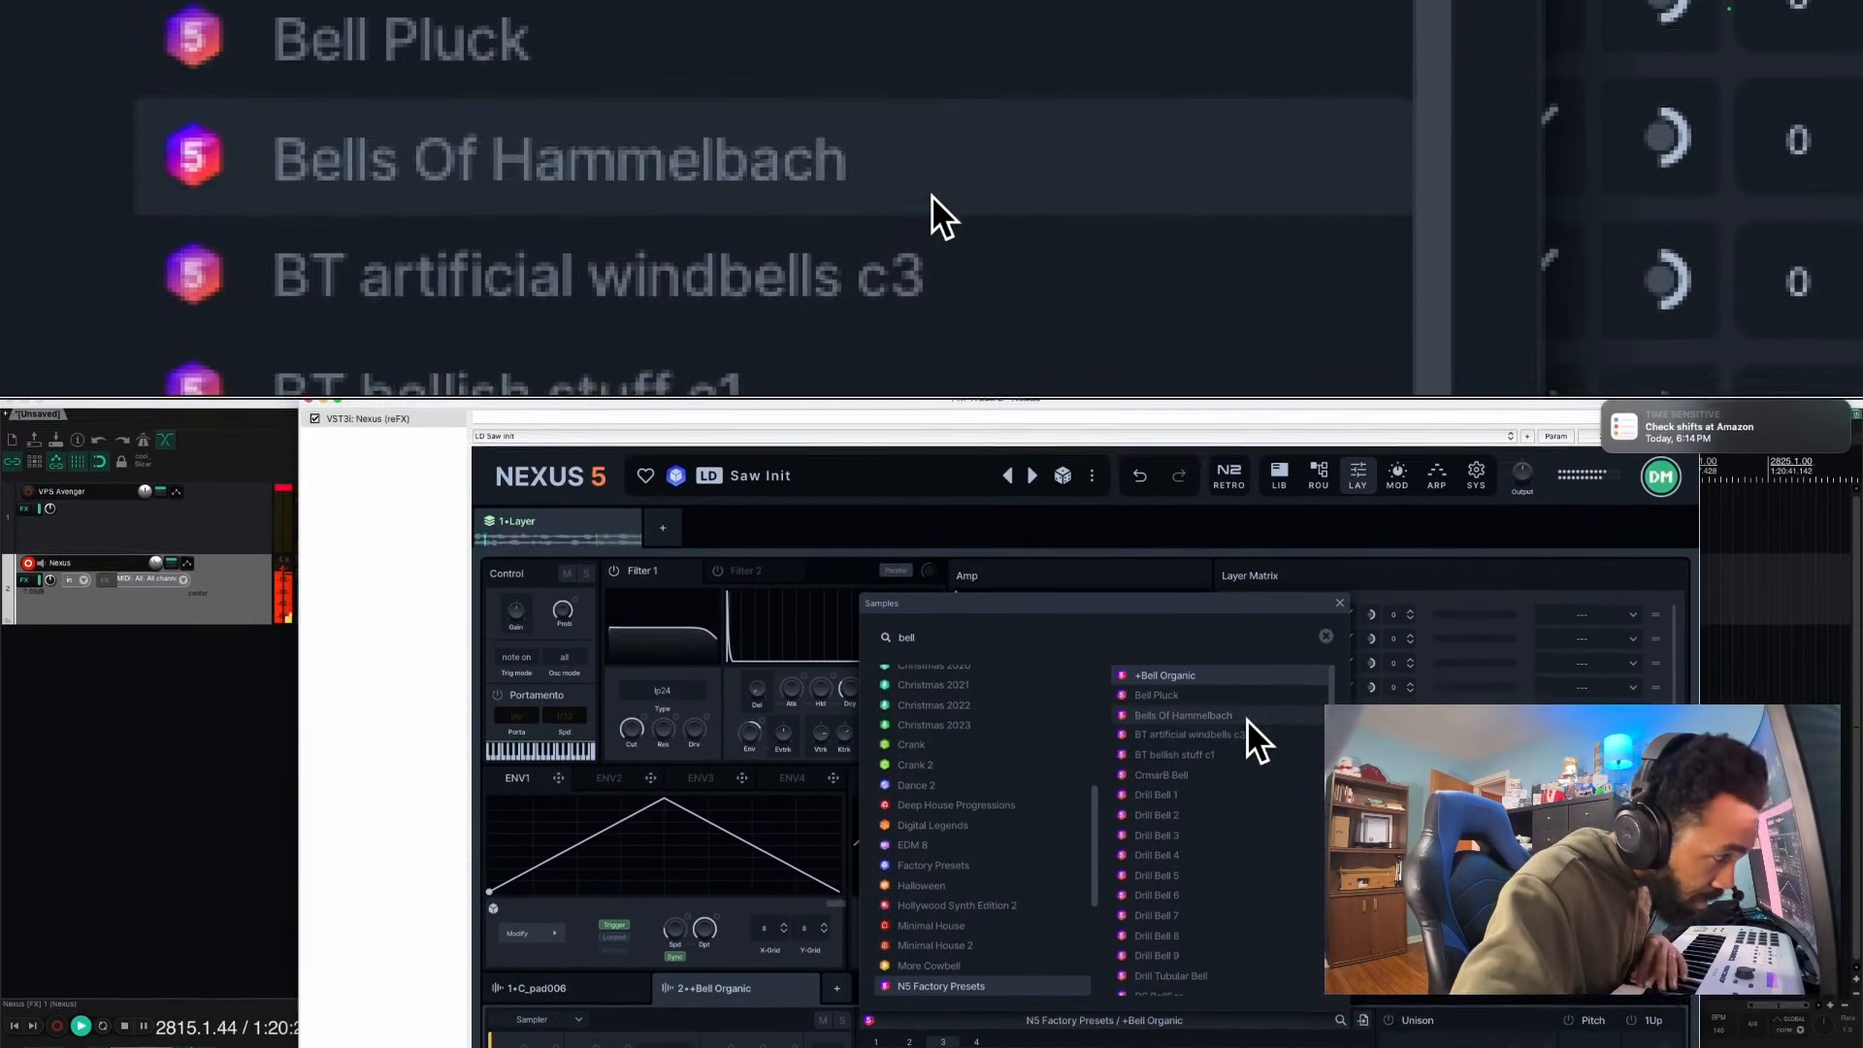
pyautogui.click(1233, 668)
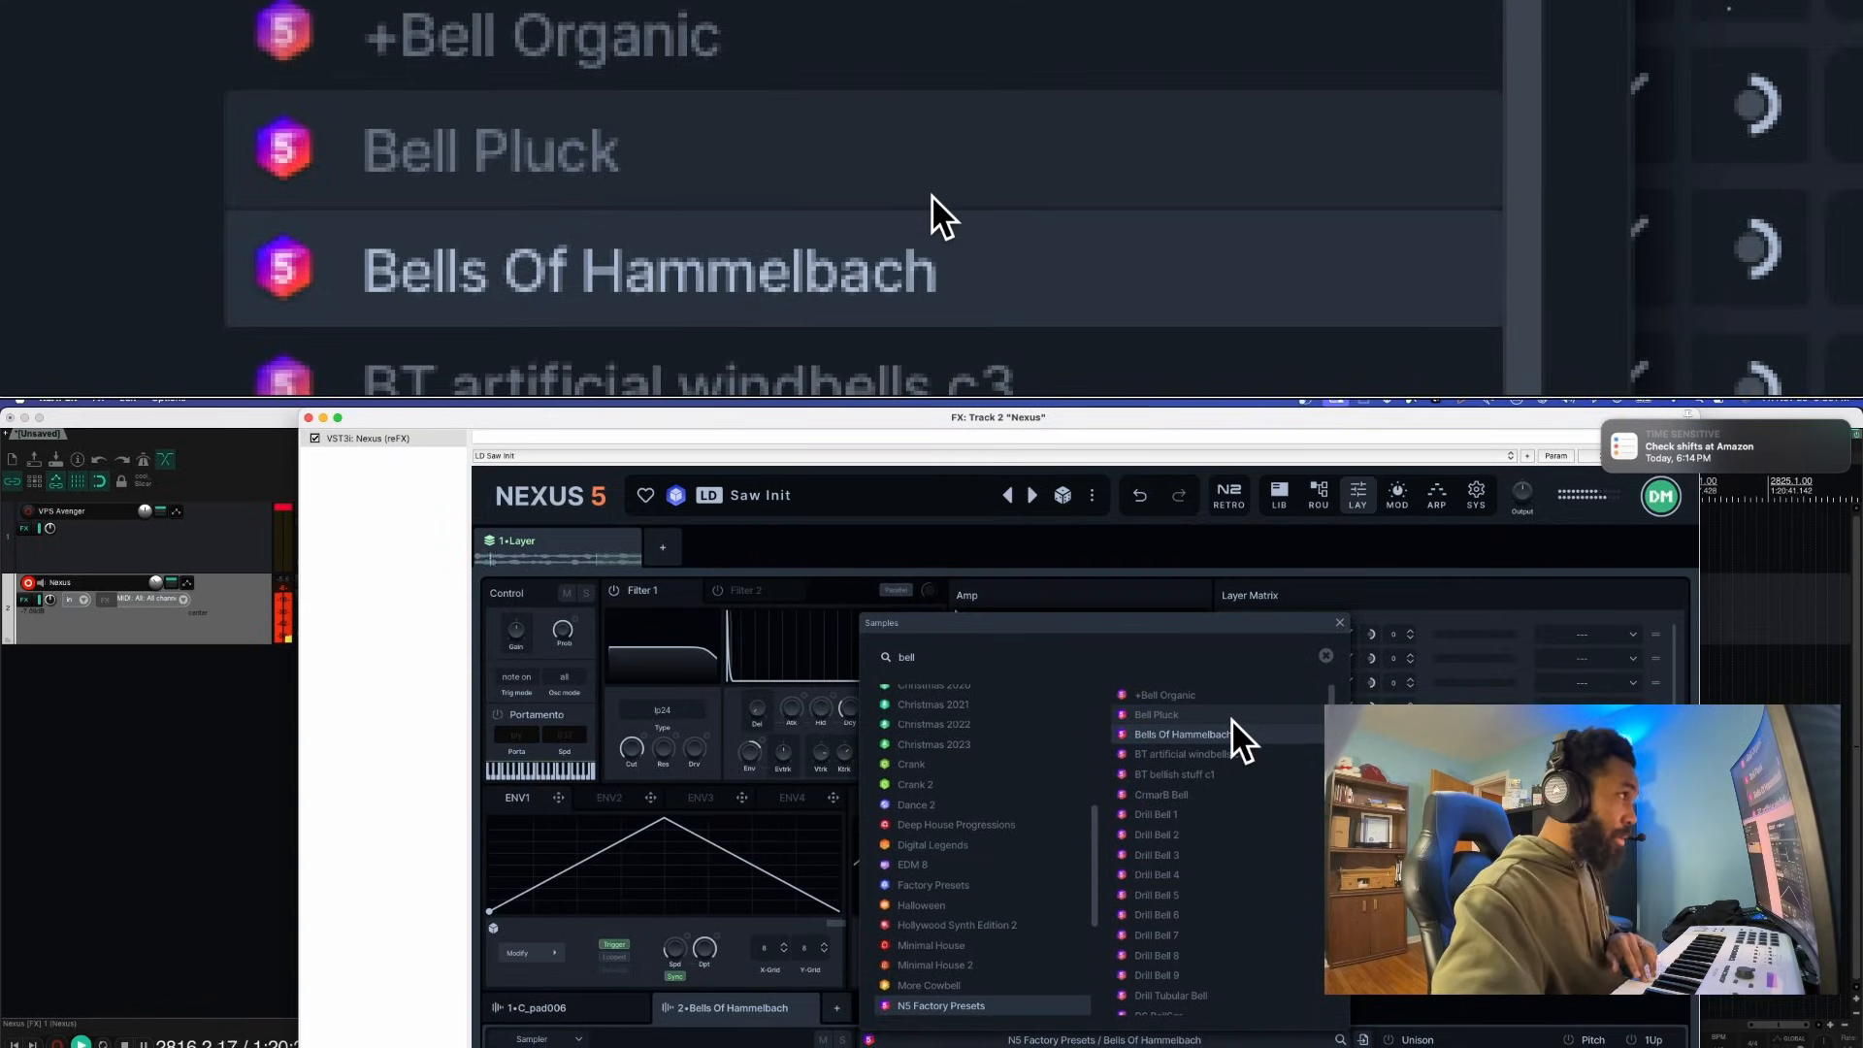
pyautogui.press('Up')
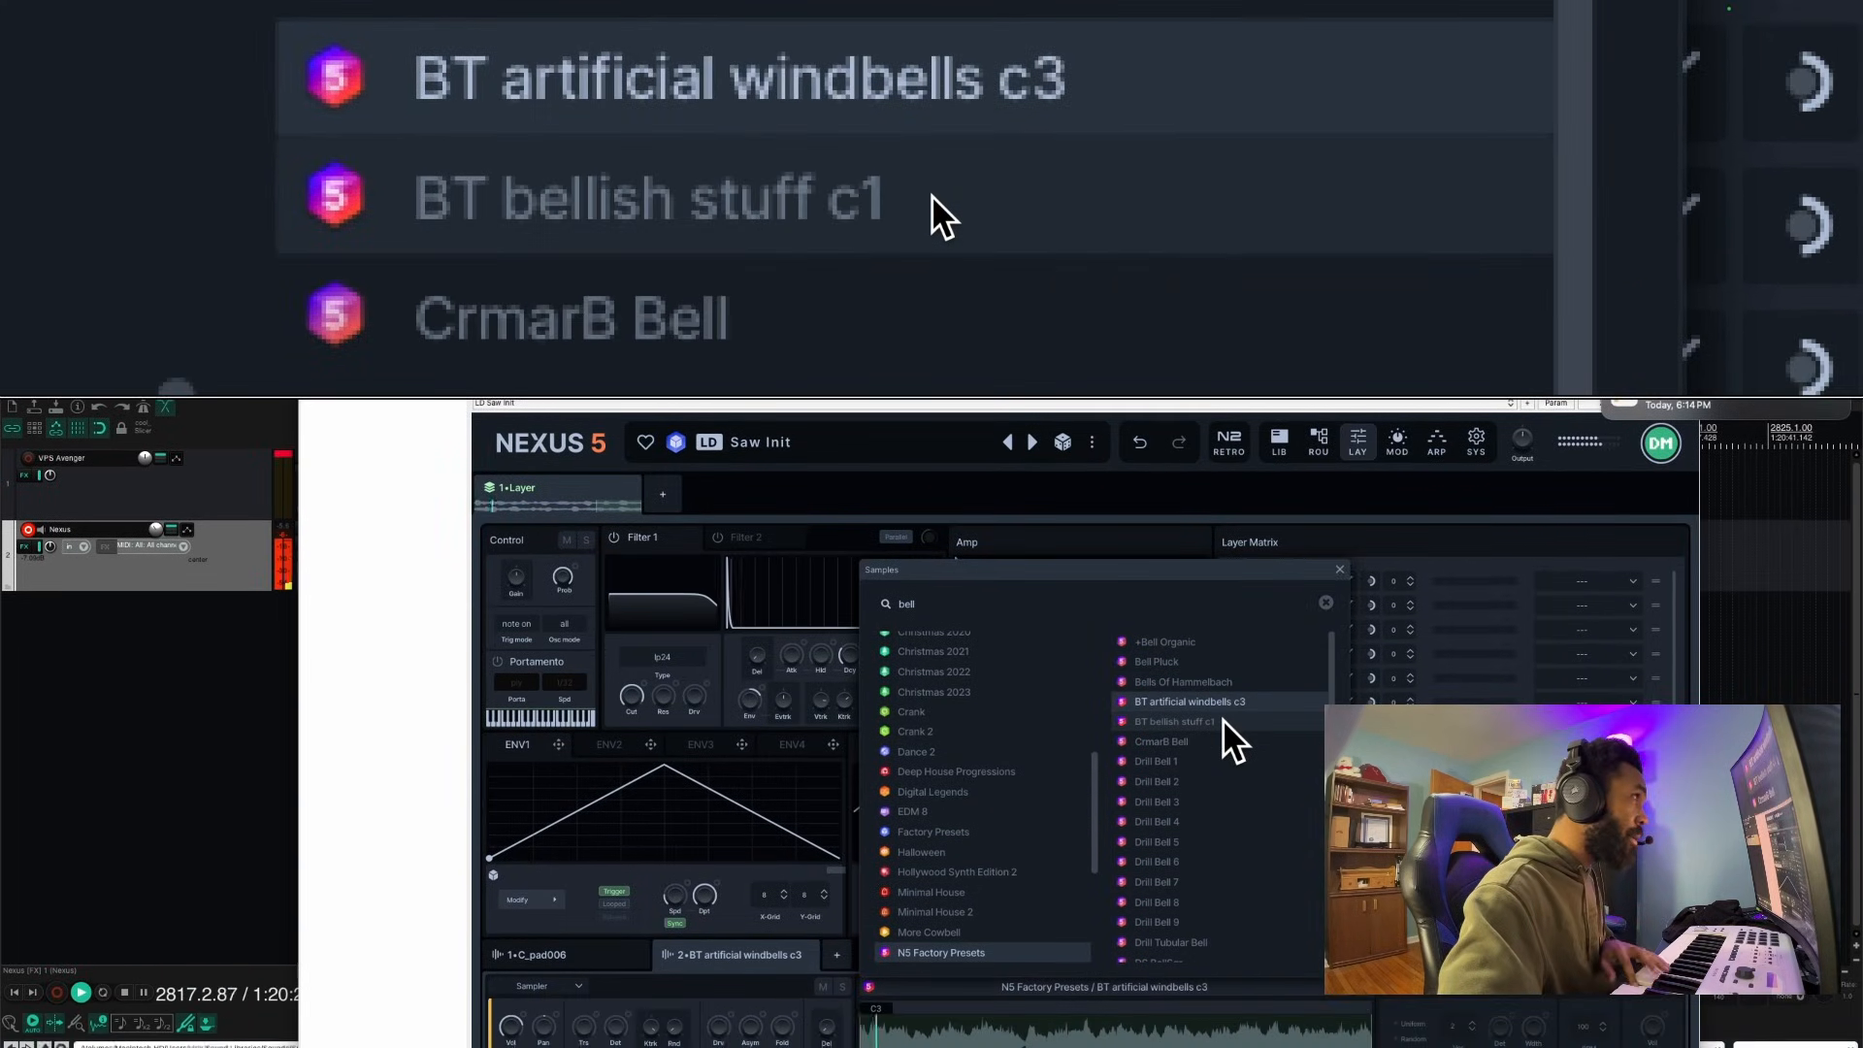
# Widen the bell search to All Samples and audition the entries from CasioBell and CAZC Bell 1 through D40-Bell
pyautogui.scroll(5, 916, 719)
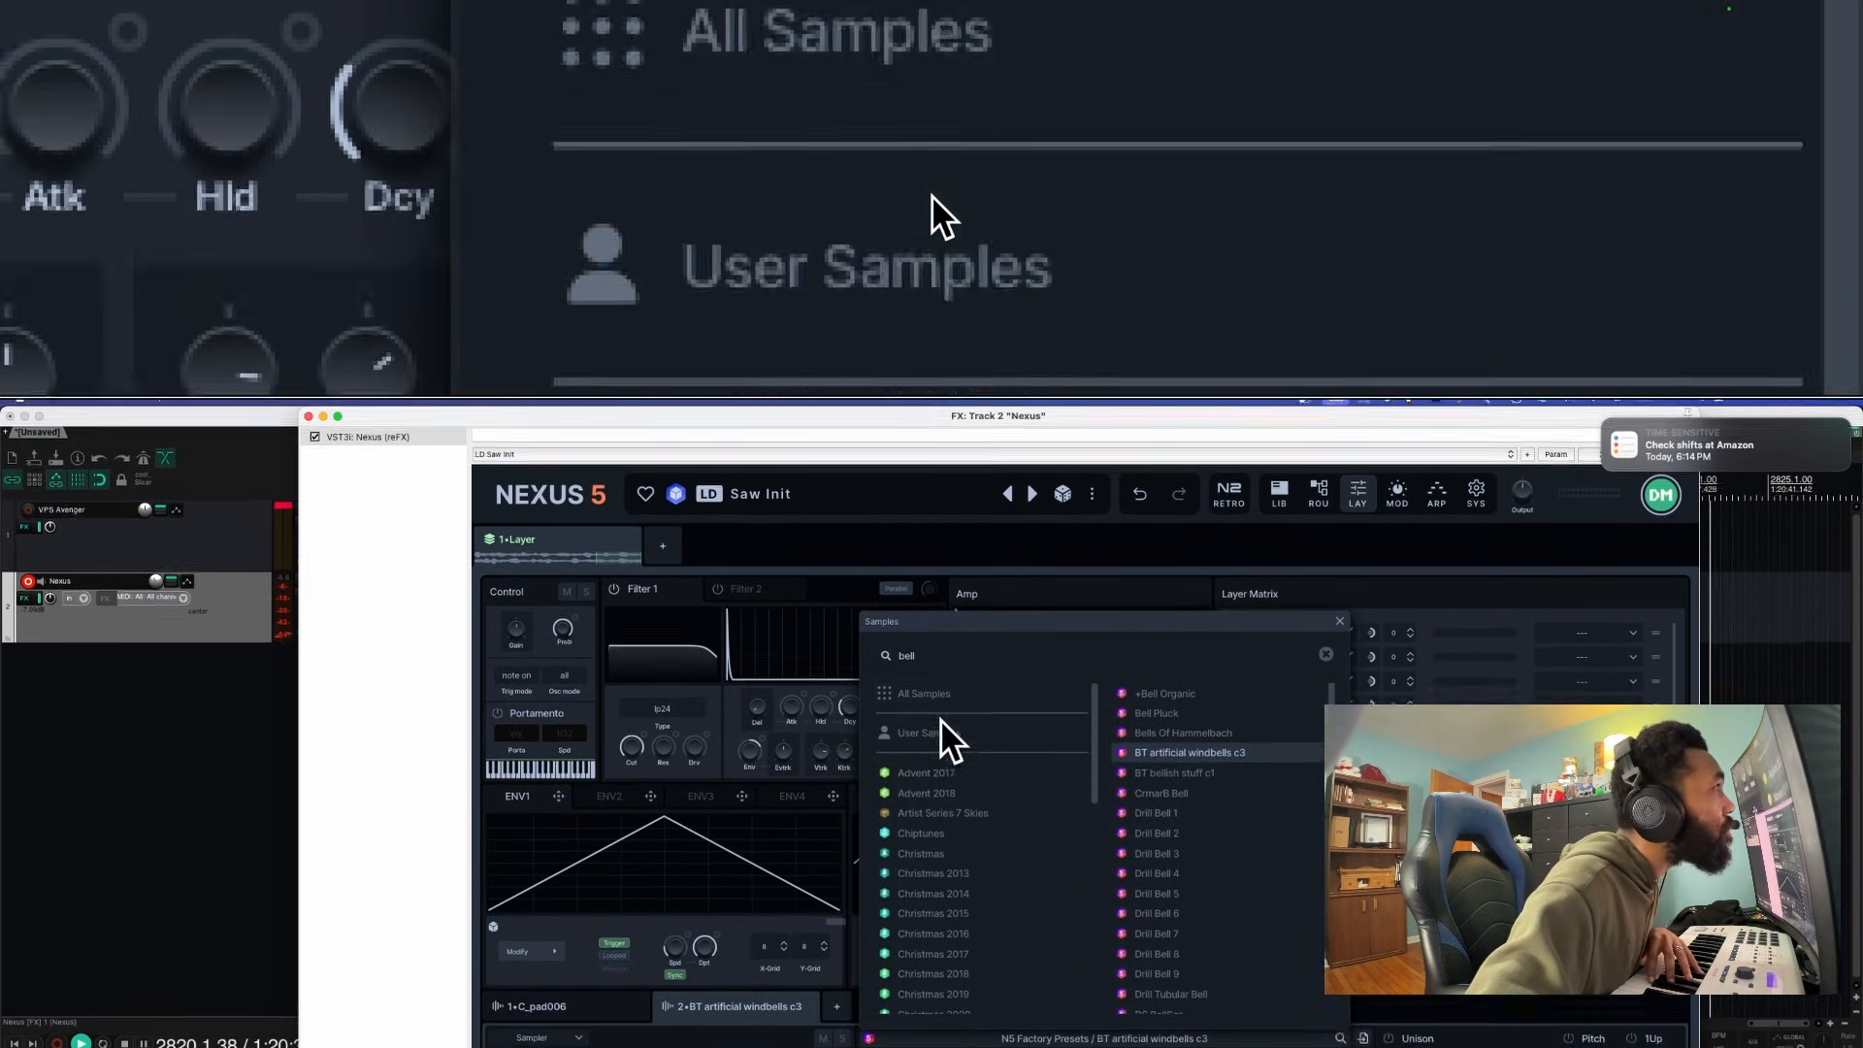
pyautogui.click(934, 648)
pyautogui.click(1160, 706)
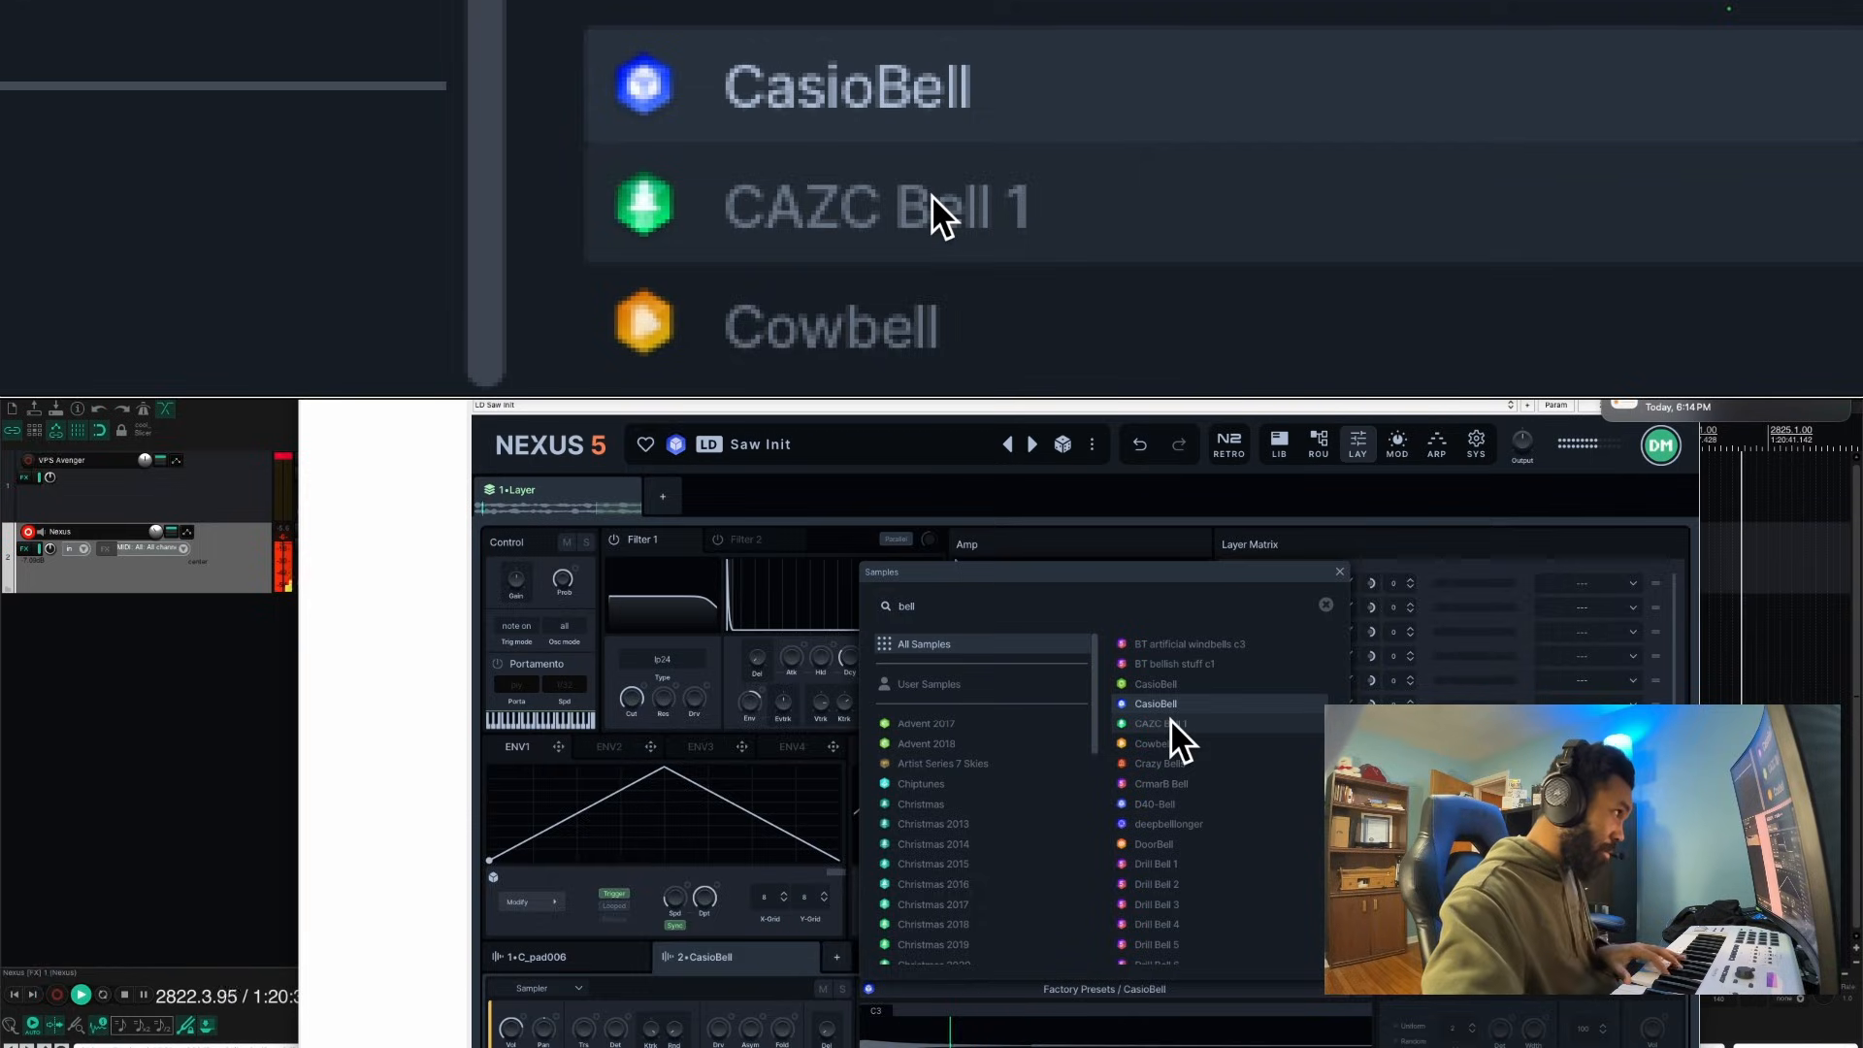
pyautogui.click(1171, 720)
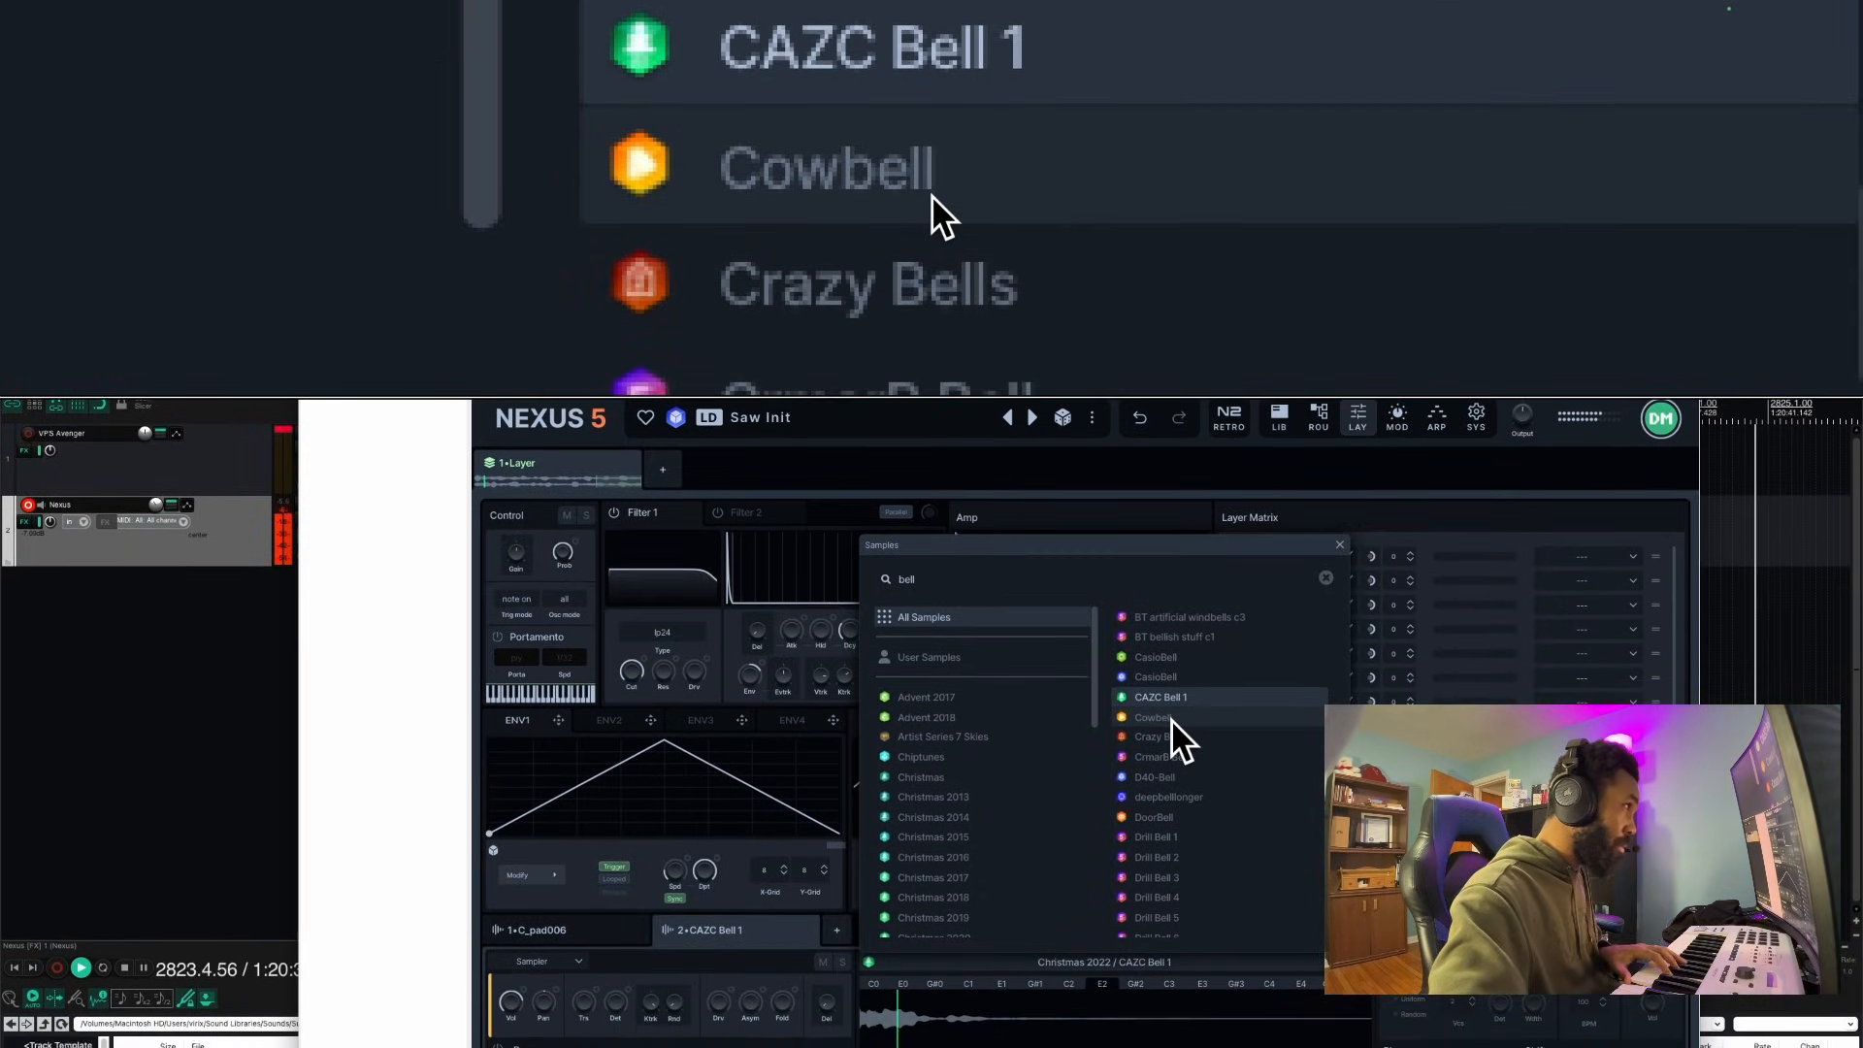
pyautogui.click(1173, 719)
pyautogui.click(1172, 739)
pyautogui.click(1172, 758)
pyautogui.click(1172, 778)
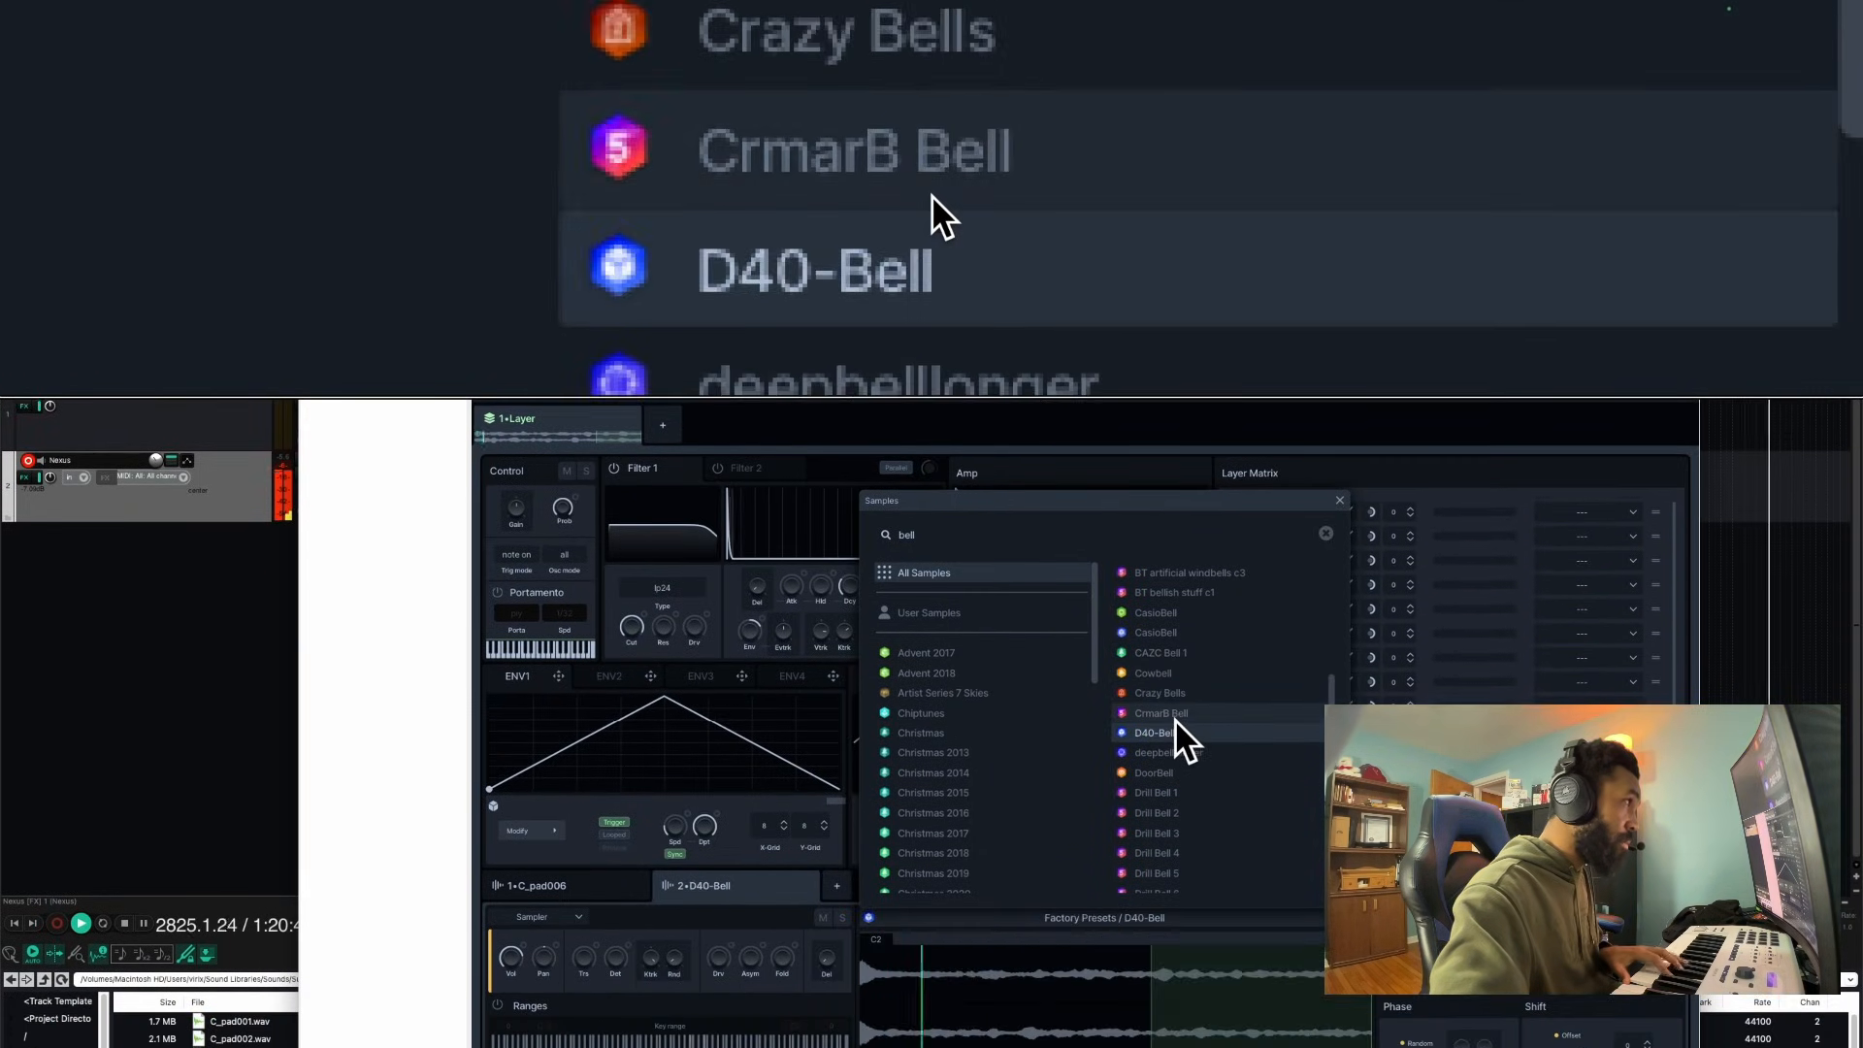
# Audition deepbelllonger, DoorBell and the Drill Bell samples, ending with Drill Bell 4 in the second oscillator
pyautogui.click(1176, 752)
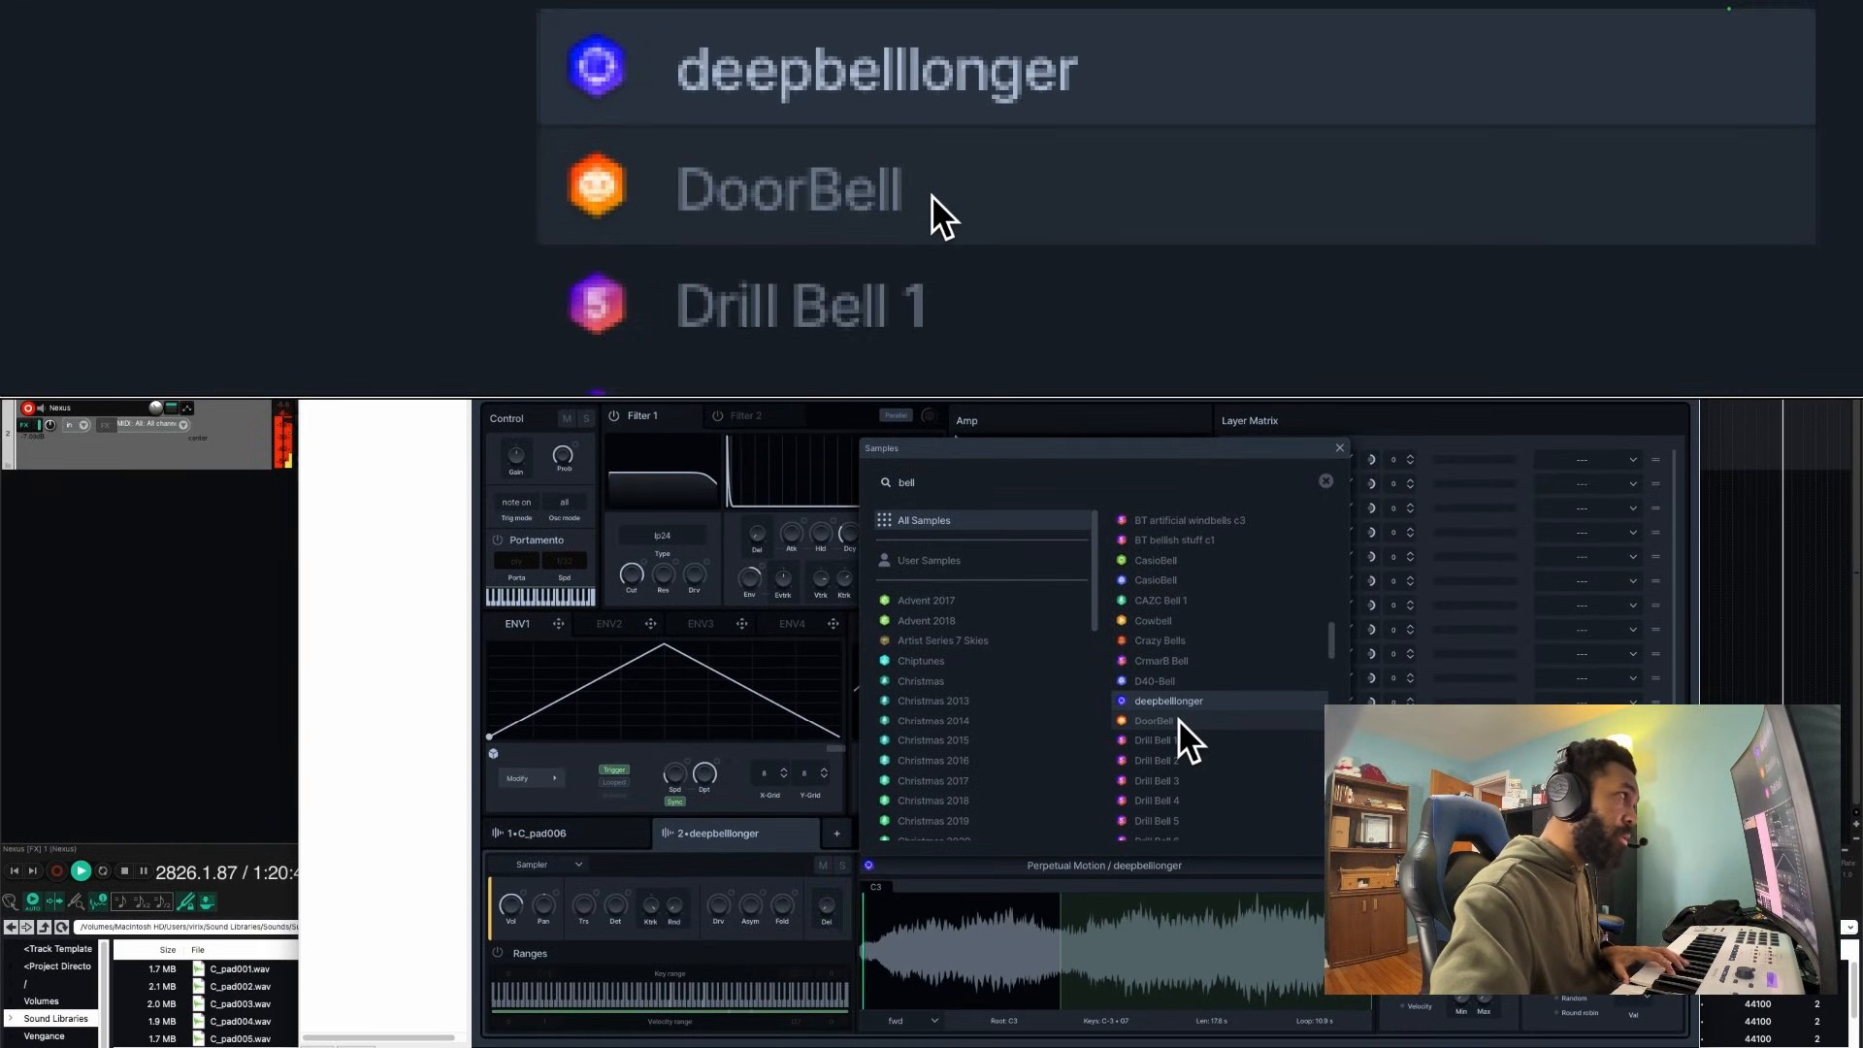
pyautogui.click(1179, 720)
pyautogui.click(1178, 740)
pyautogui.click(1178, 760)
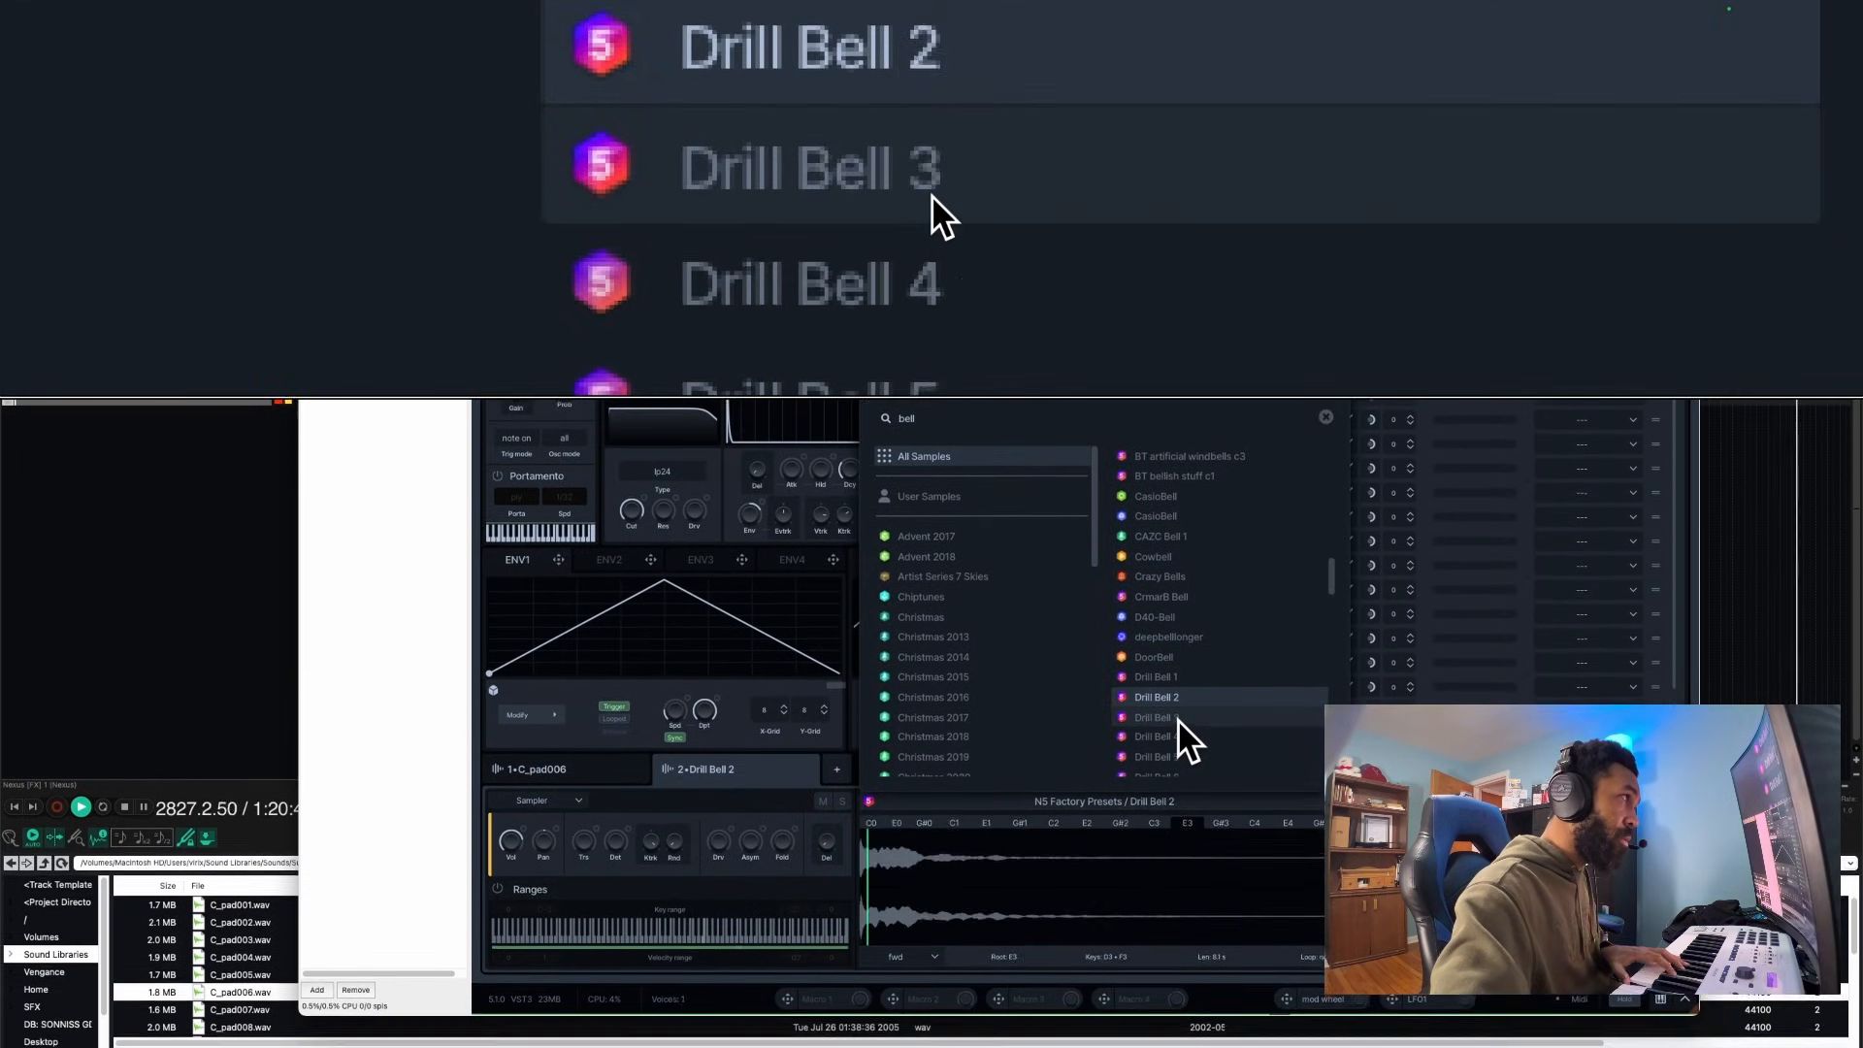
pyautogui.click(1178, 718)
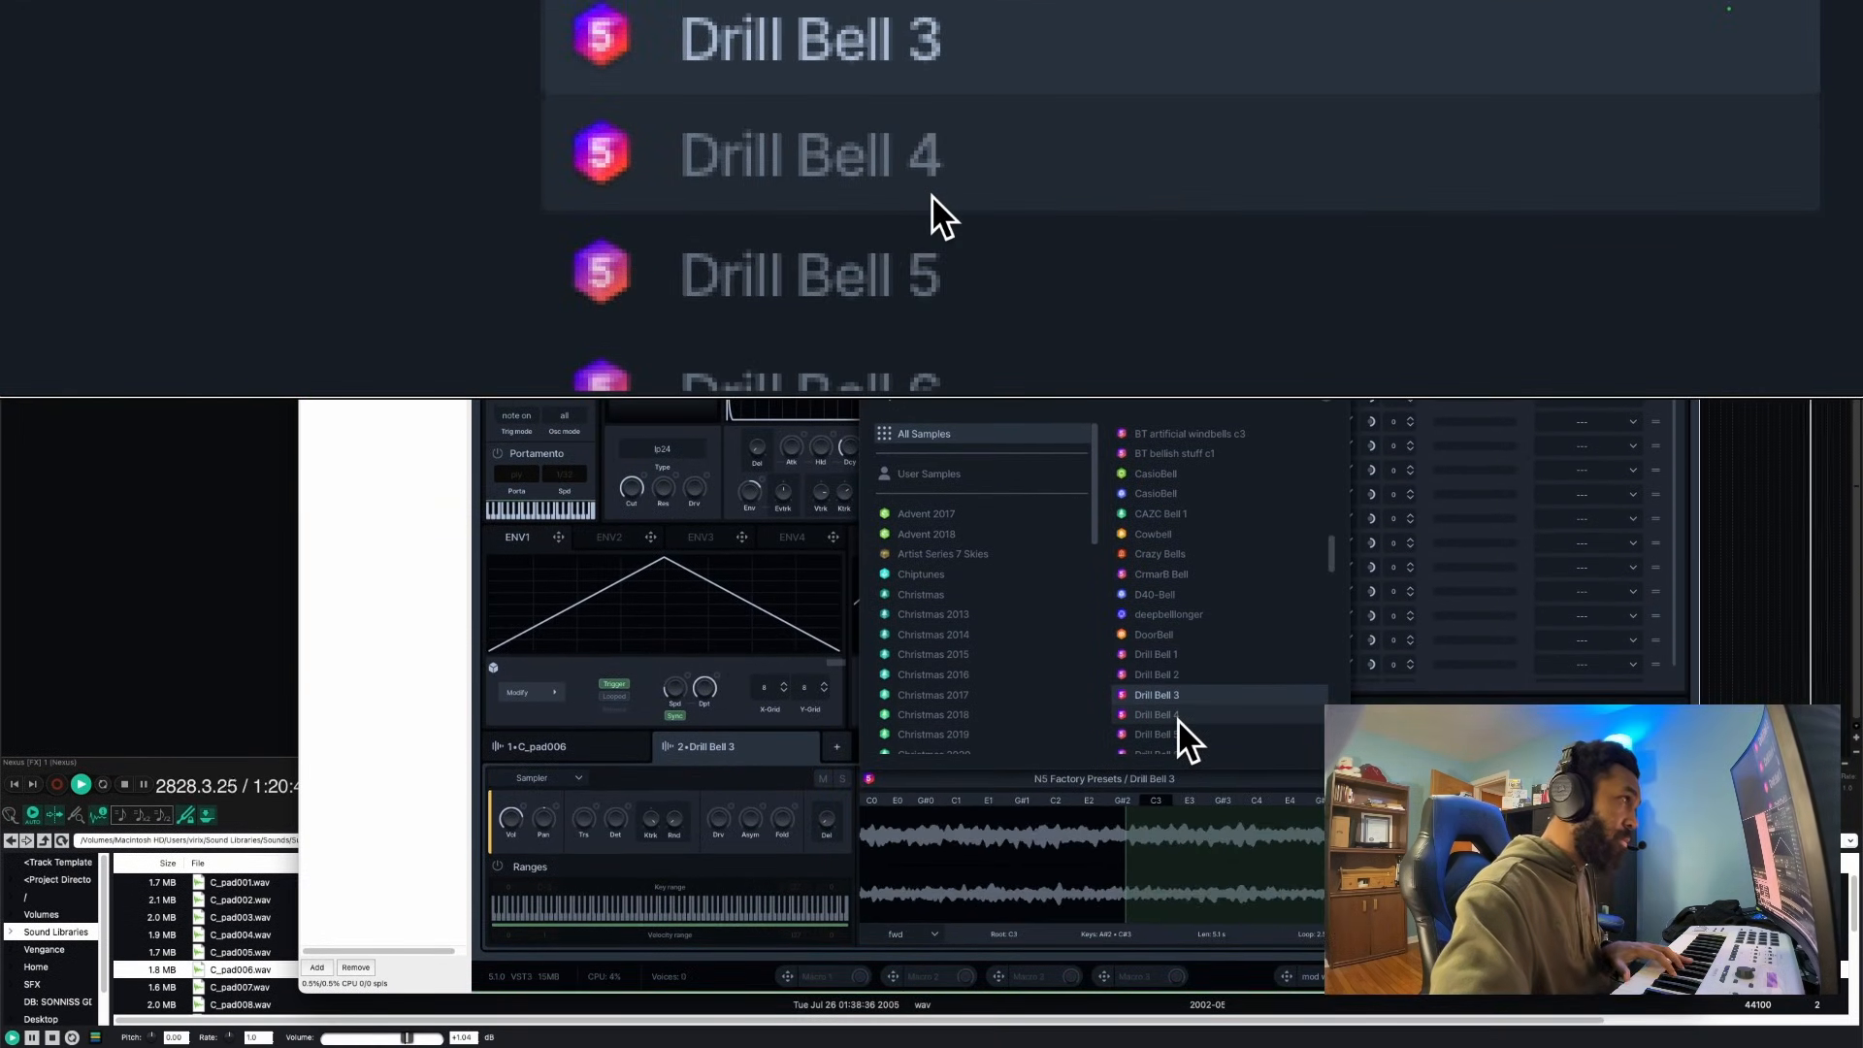
pyautogui.click(1178, 718)
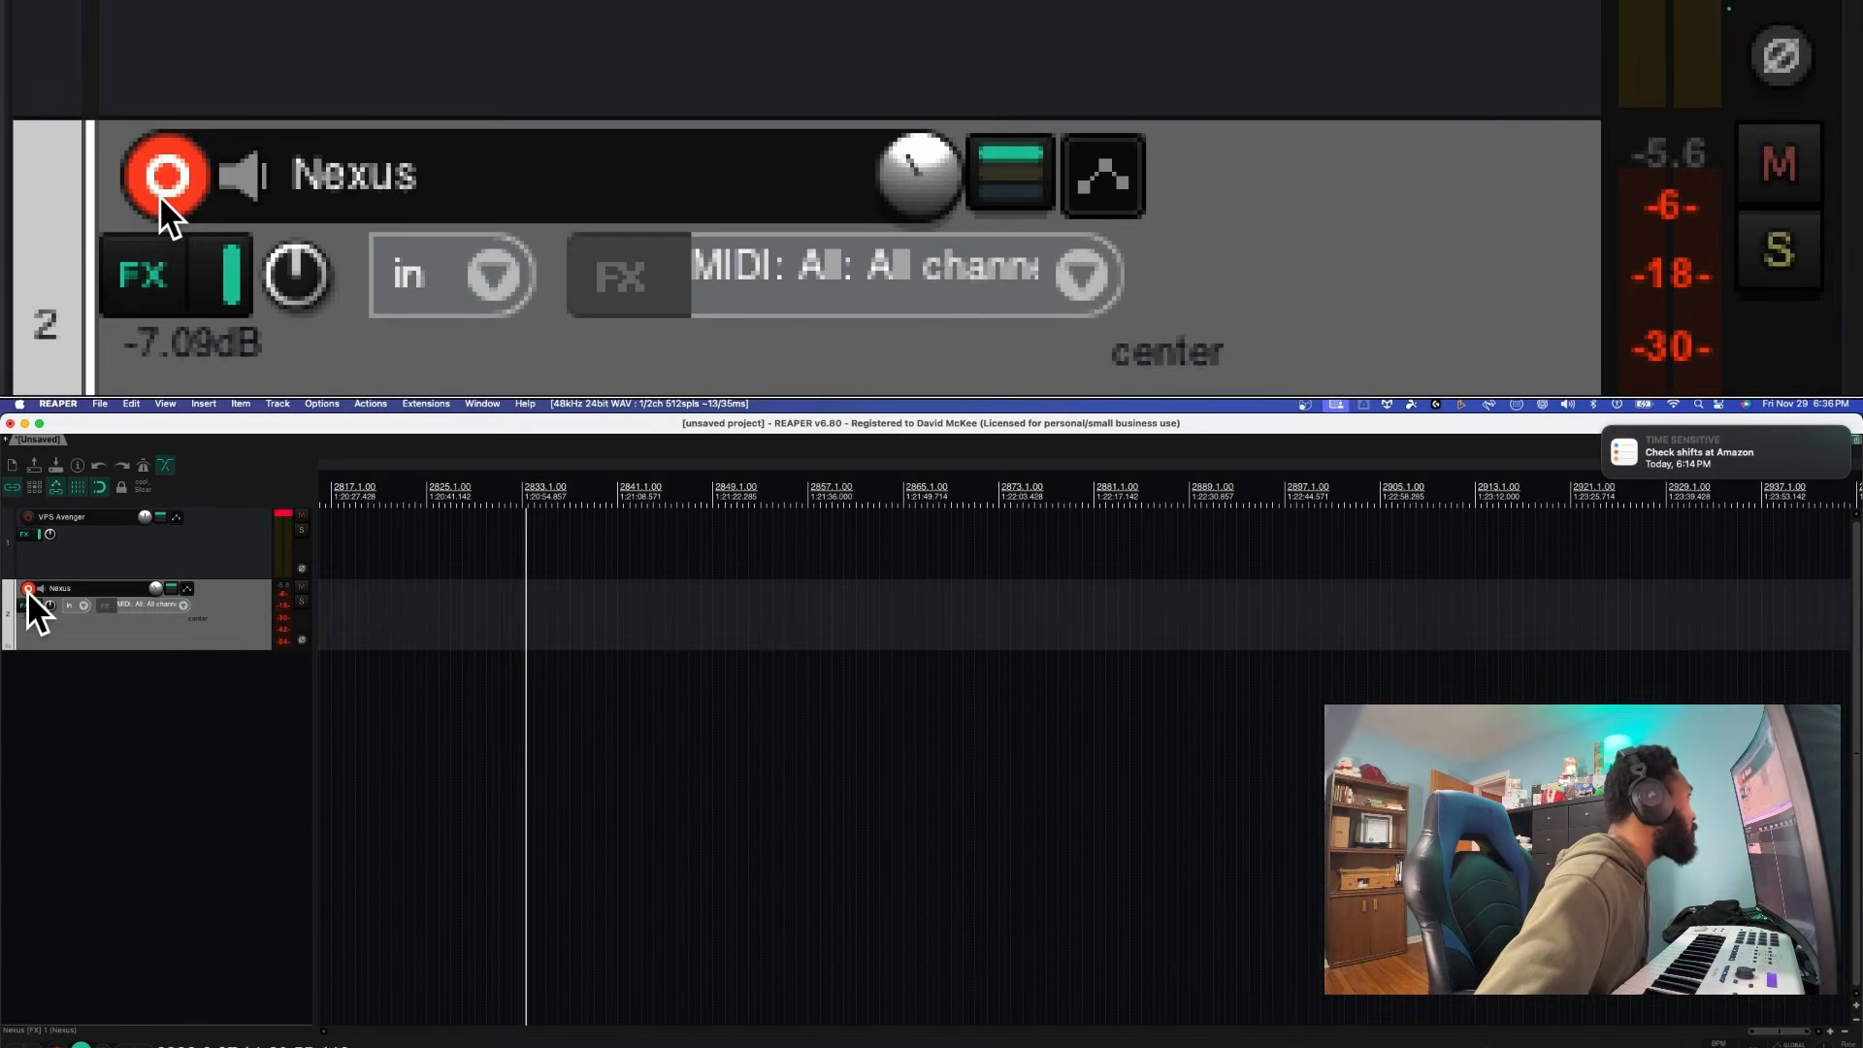
# Reopen the Nexus instrument, try adding a third oscillator, and delete both the Saw and Drill Bell 4 oscillators from the first layer
pyautogui.click(27, 607)
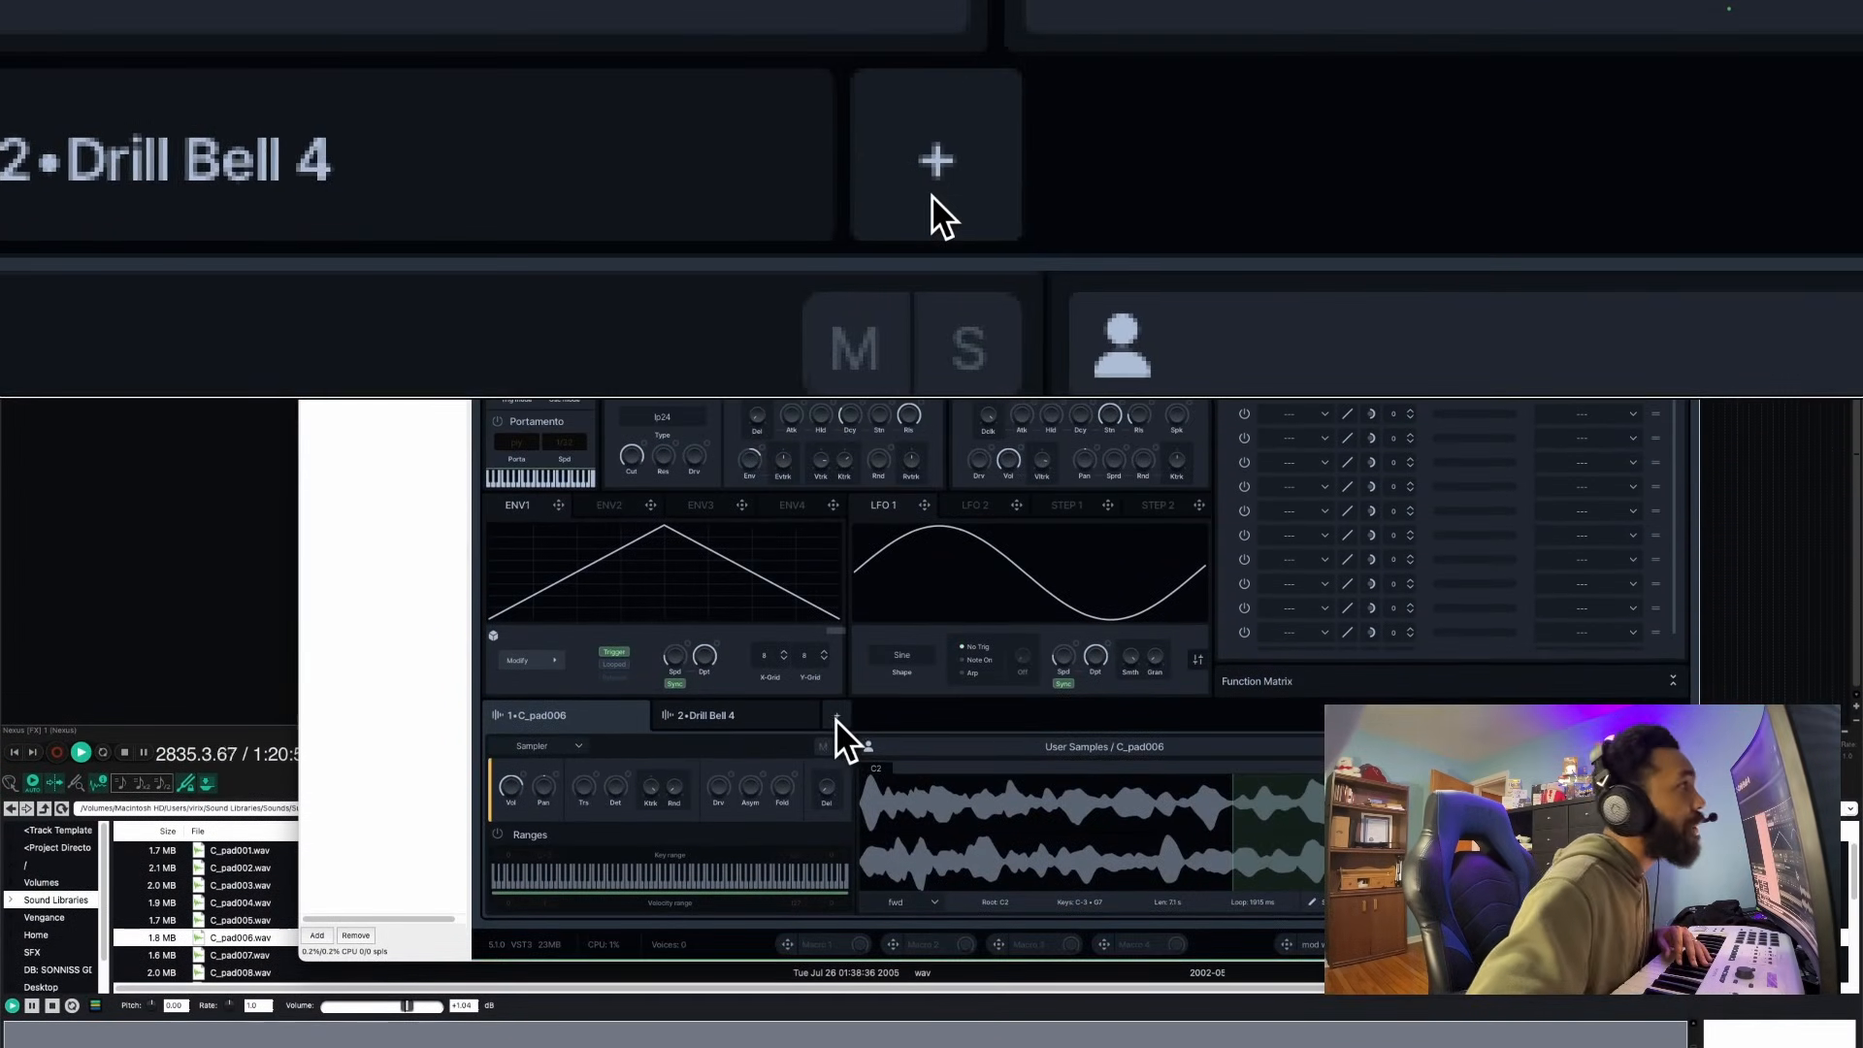
pyautogui.click(836, 718)
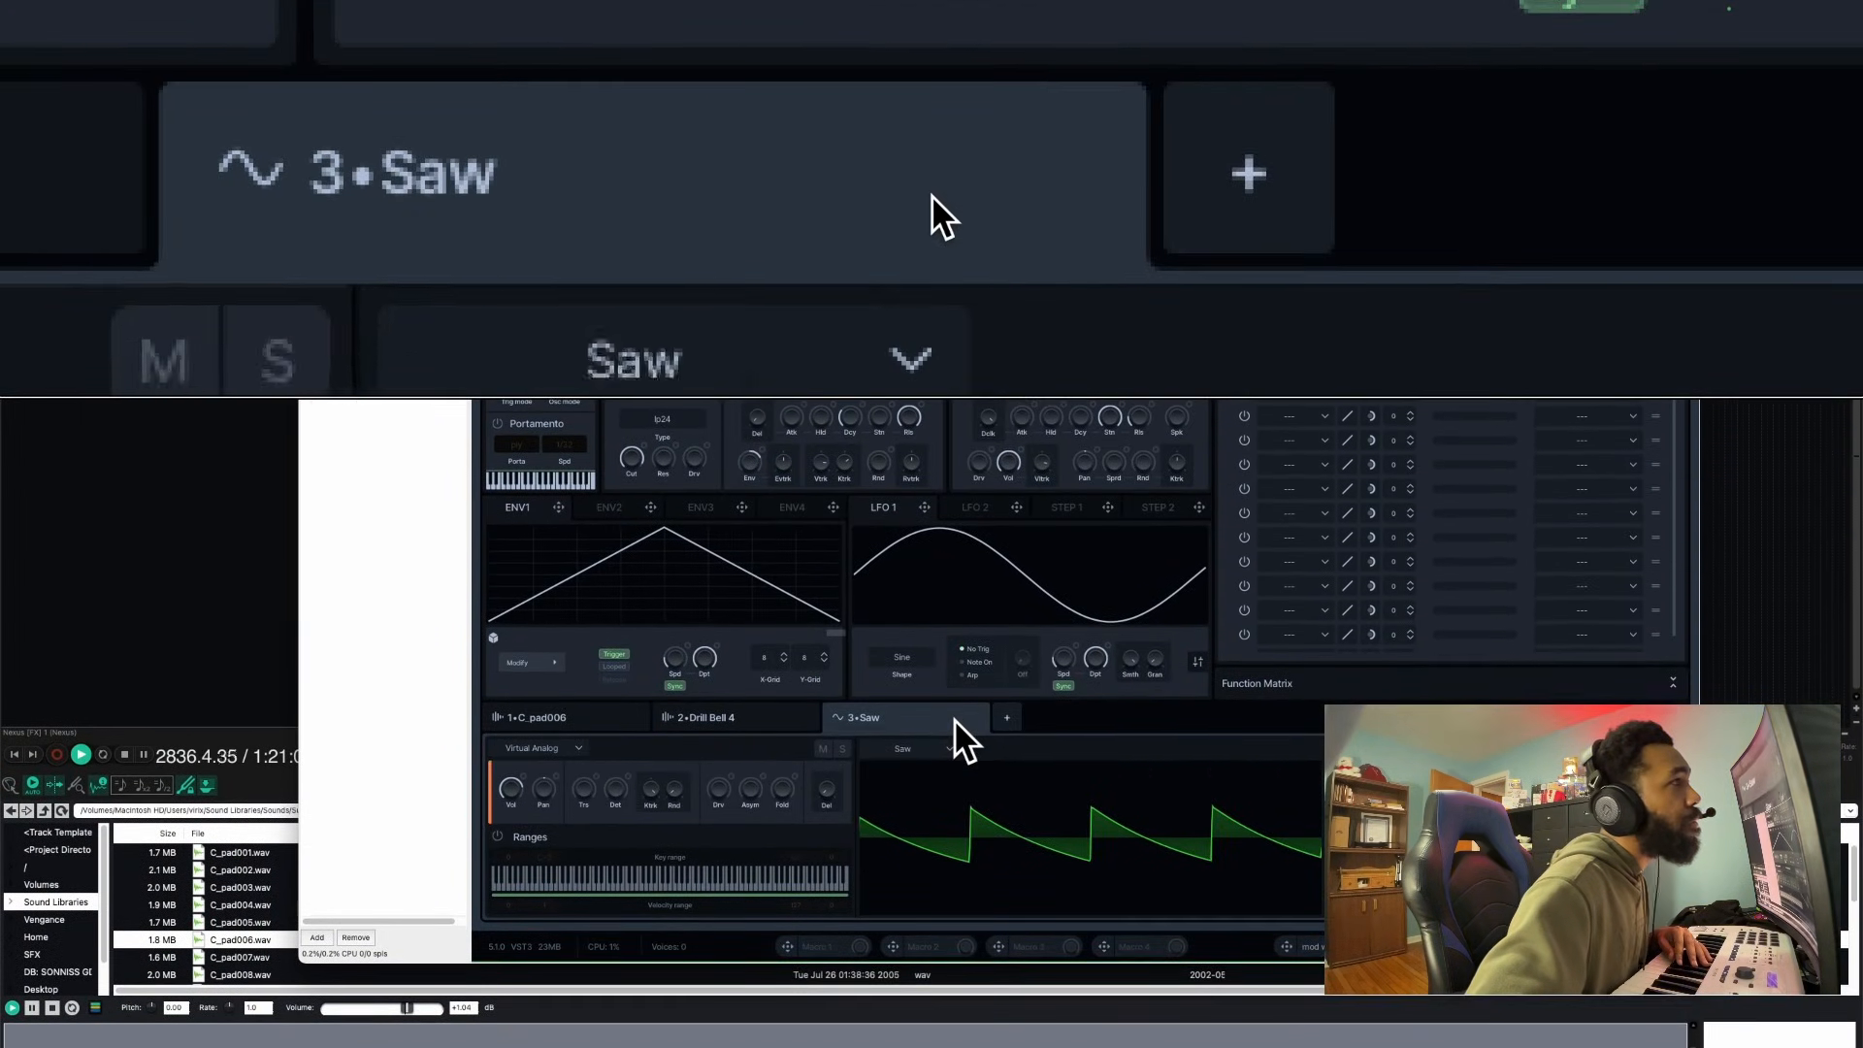
pyautogui.rightClick(952, 719)
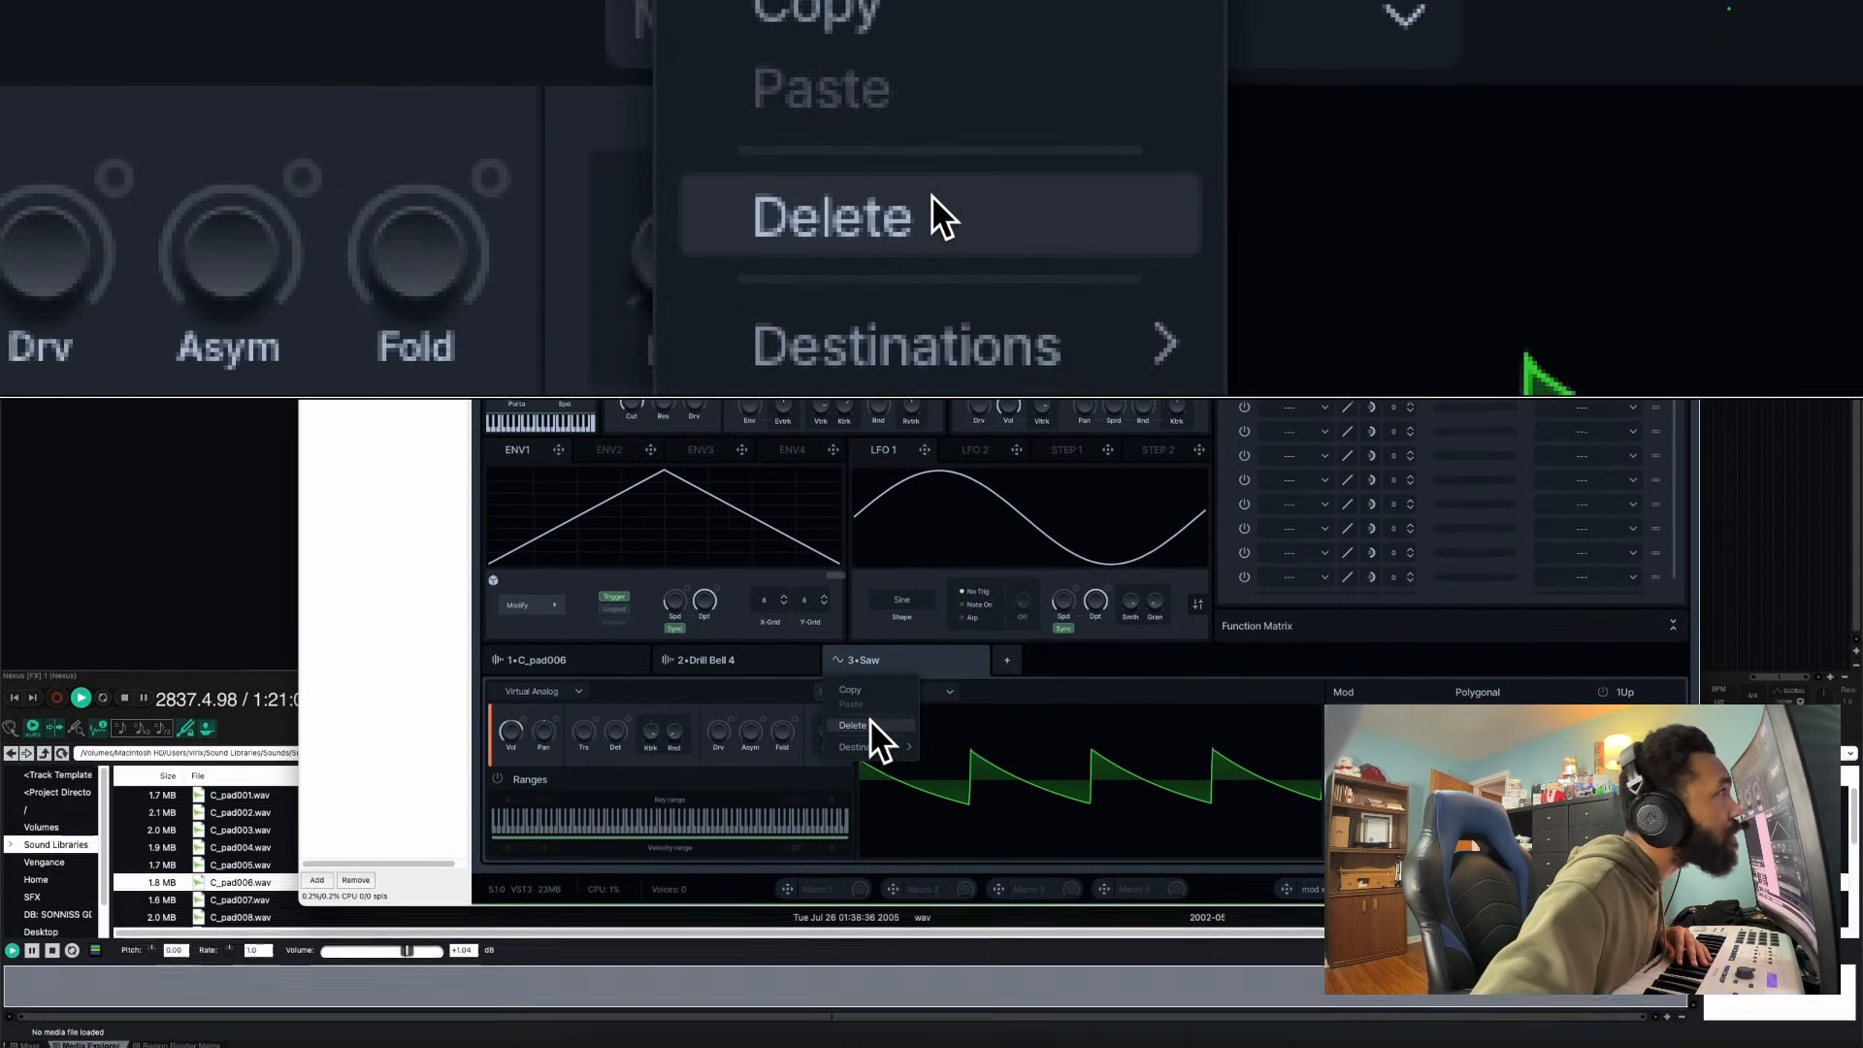
pyautogui.click(867, 759)
pyautogui.rightClick(765, 695)
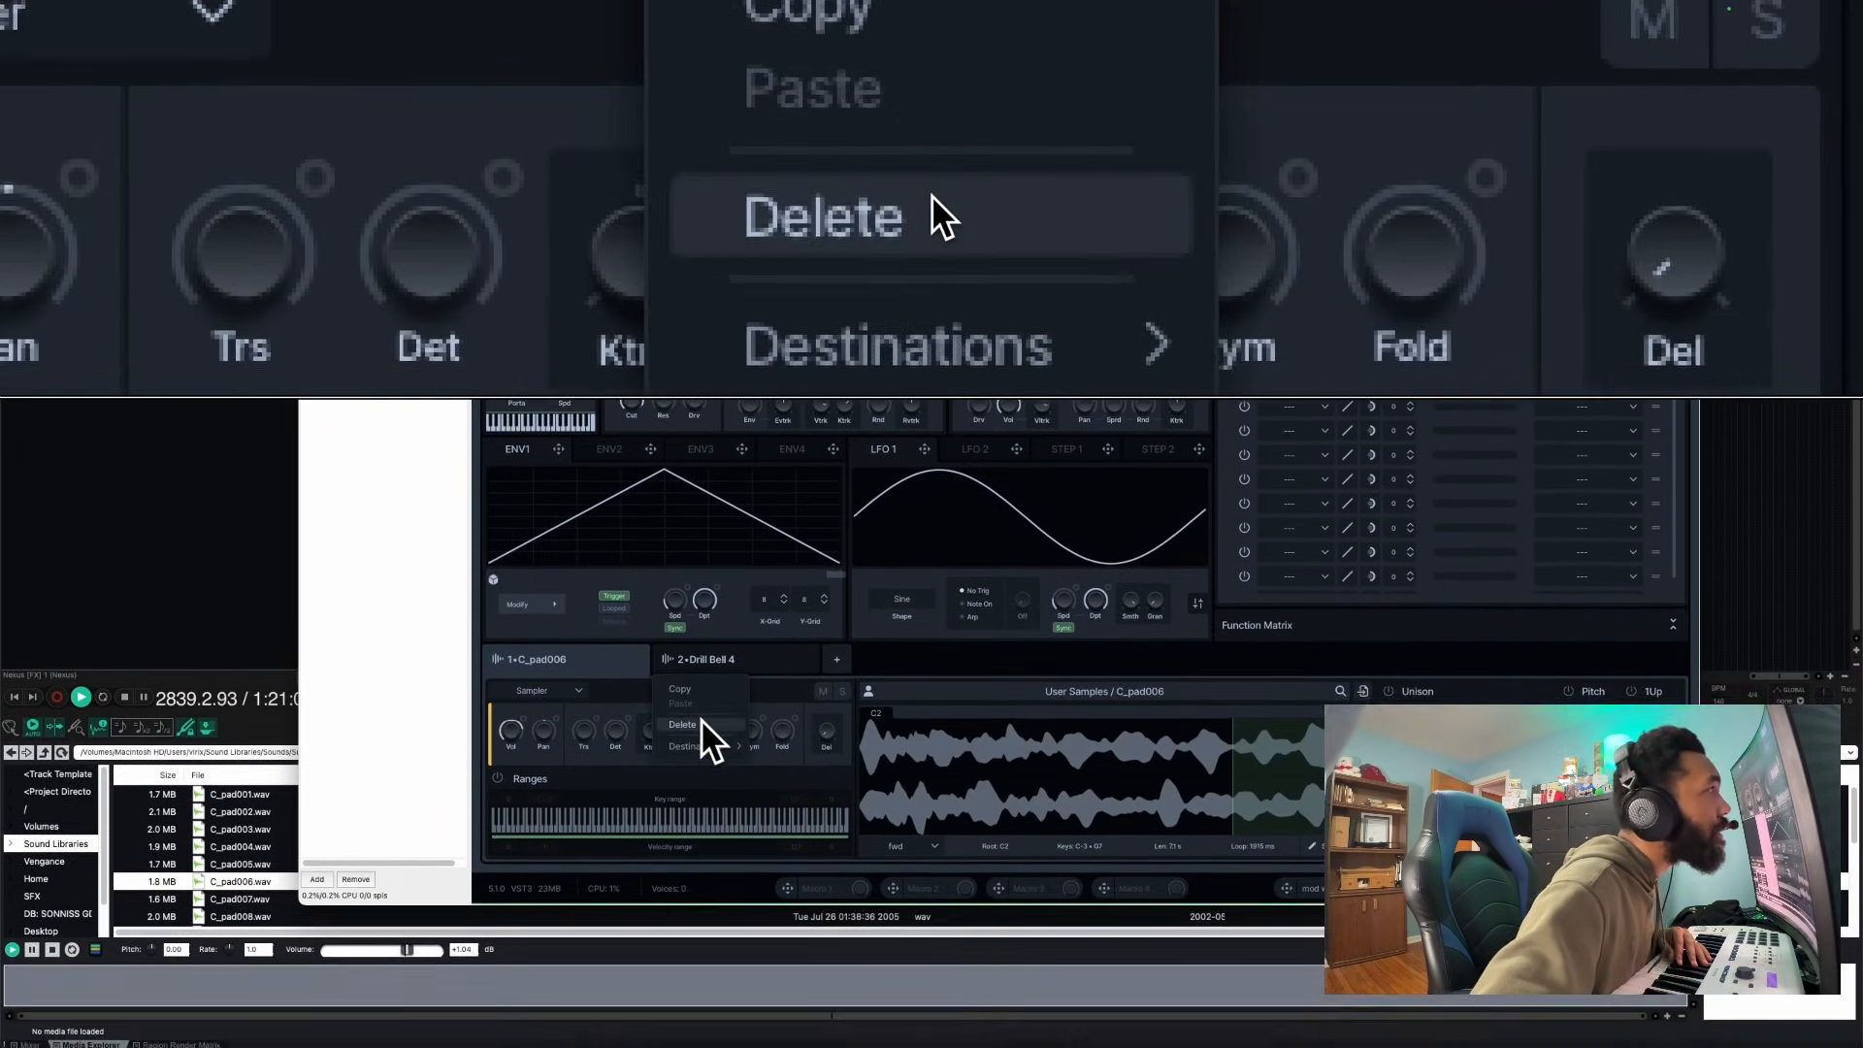
pyautogui.click(687, 783)
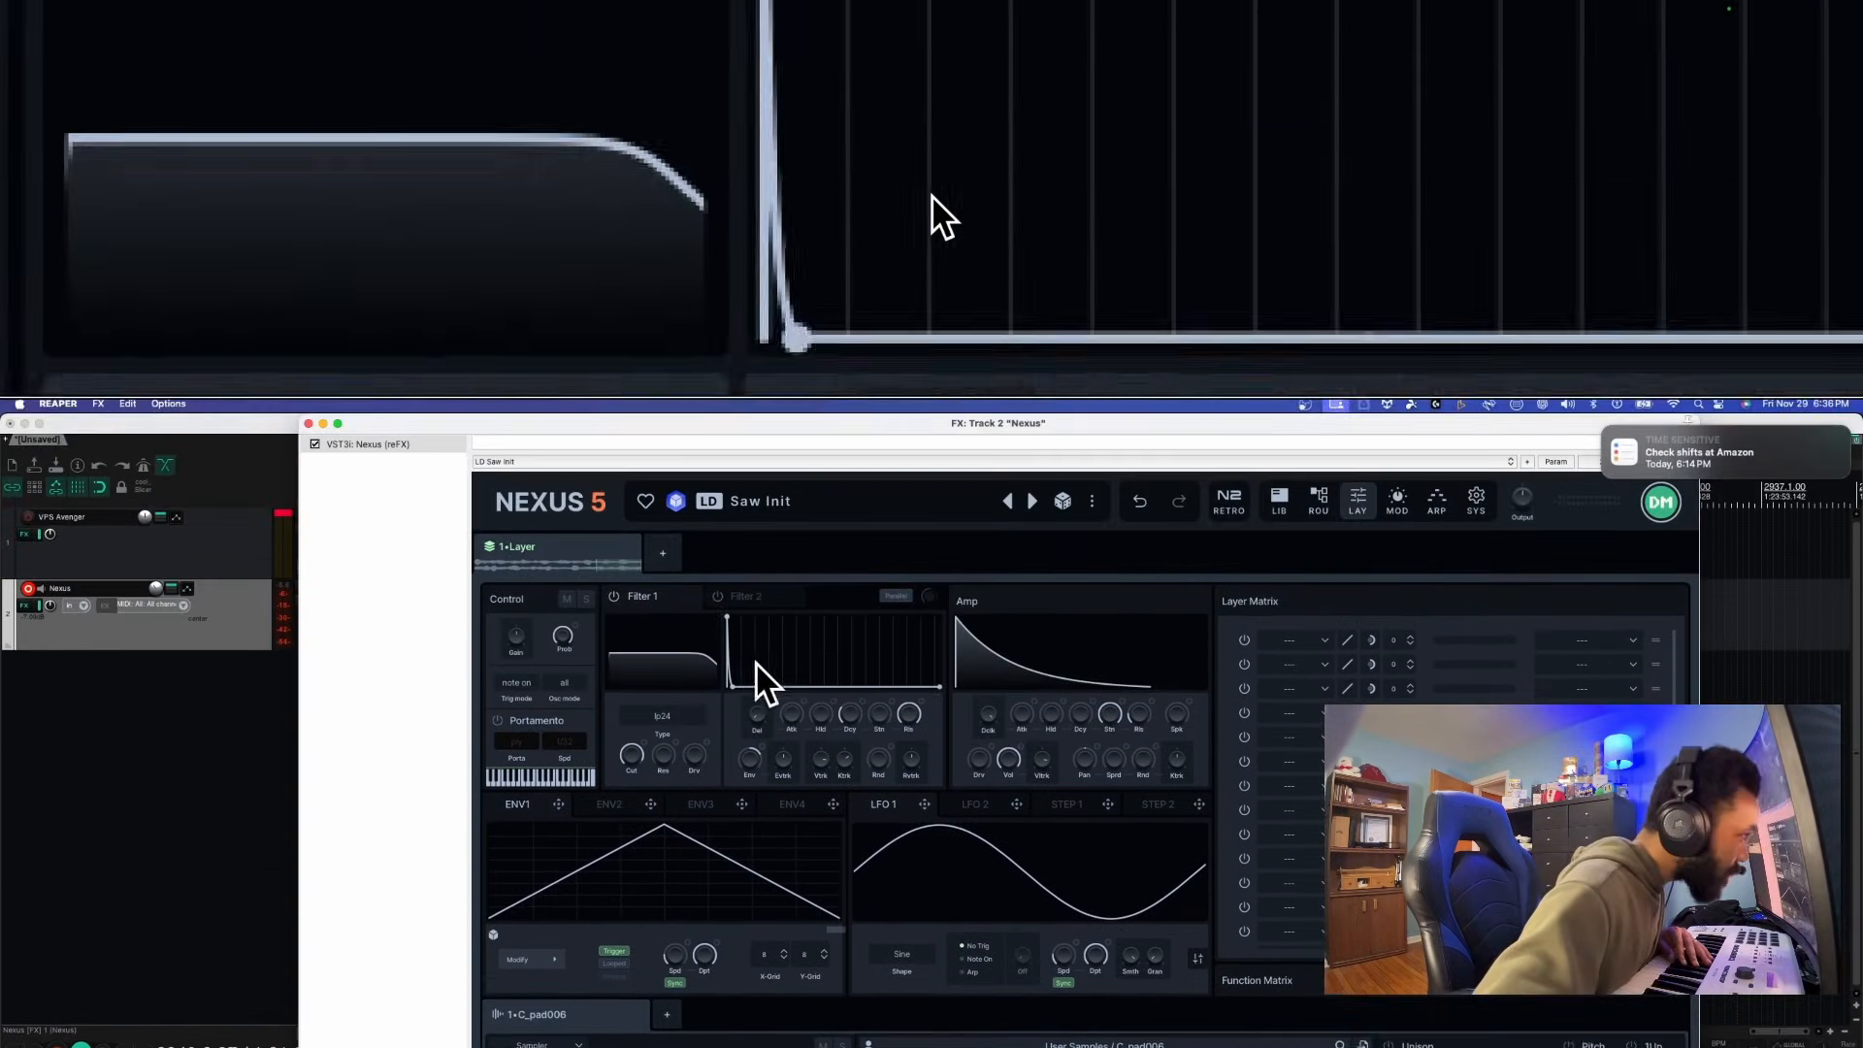
# Add a second layer, change its Saw oscillator to the Sampler type and open the sample browser
pyautogui.click(672, 551)
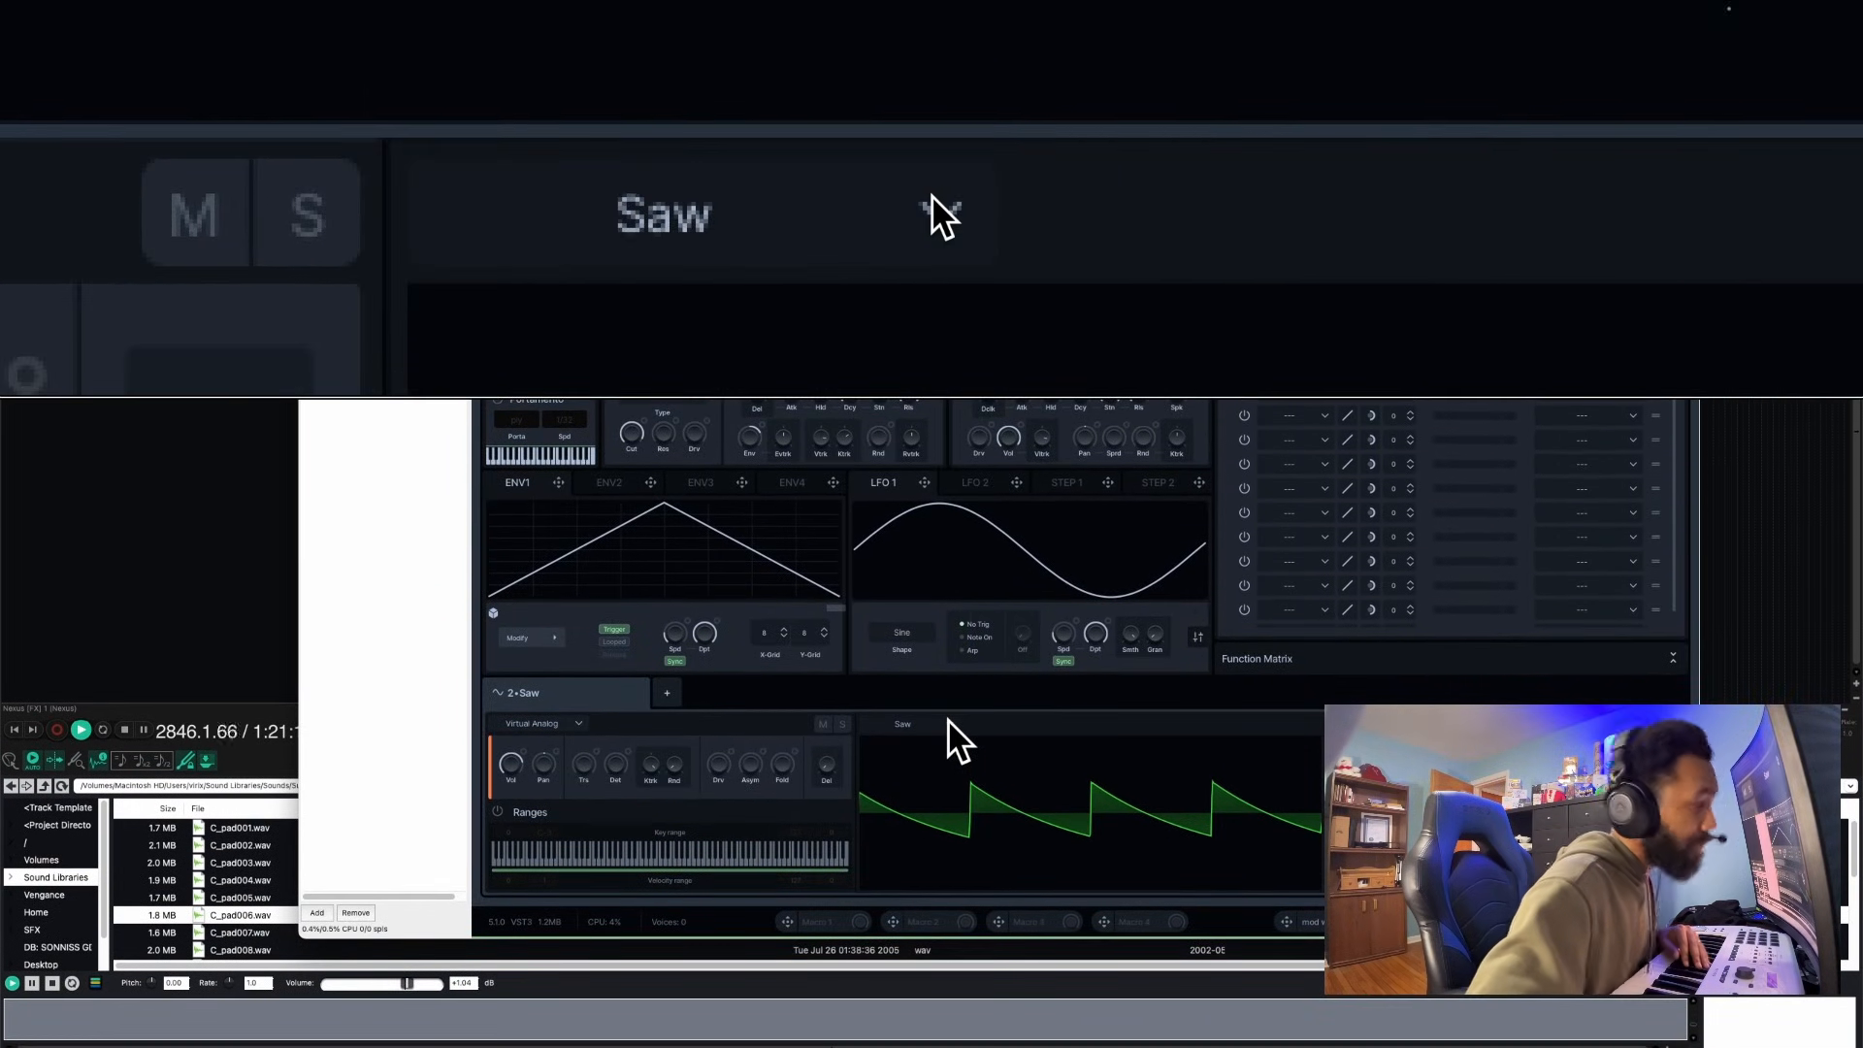
pyautogui.click(949, 722)
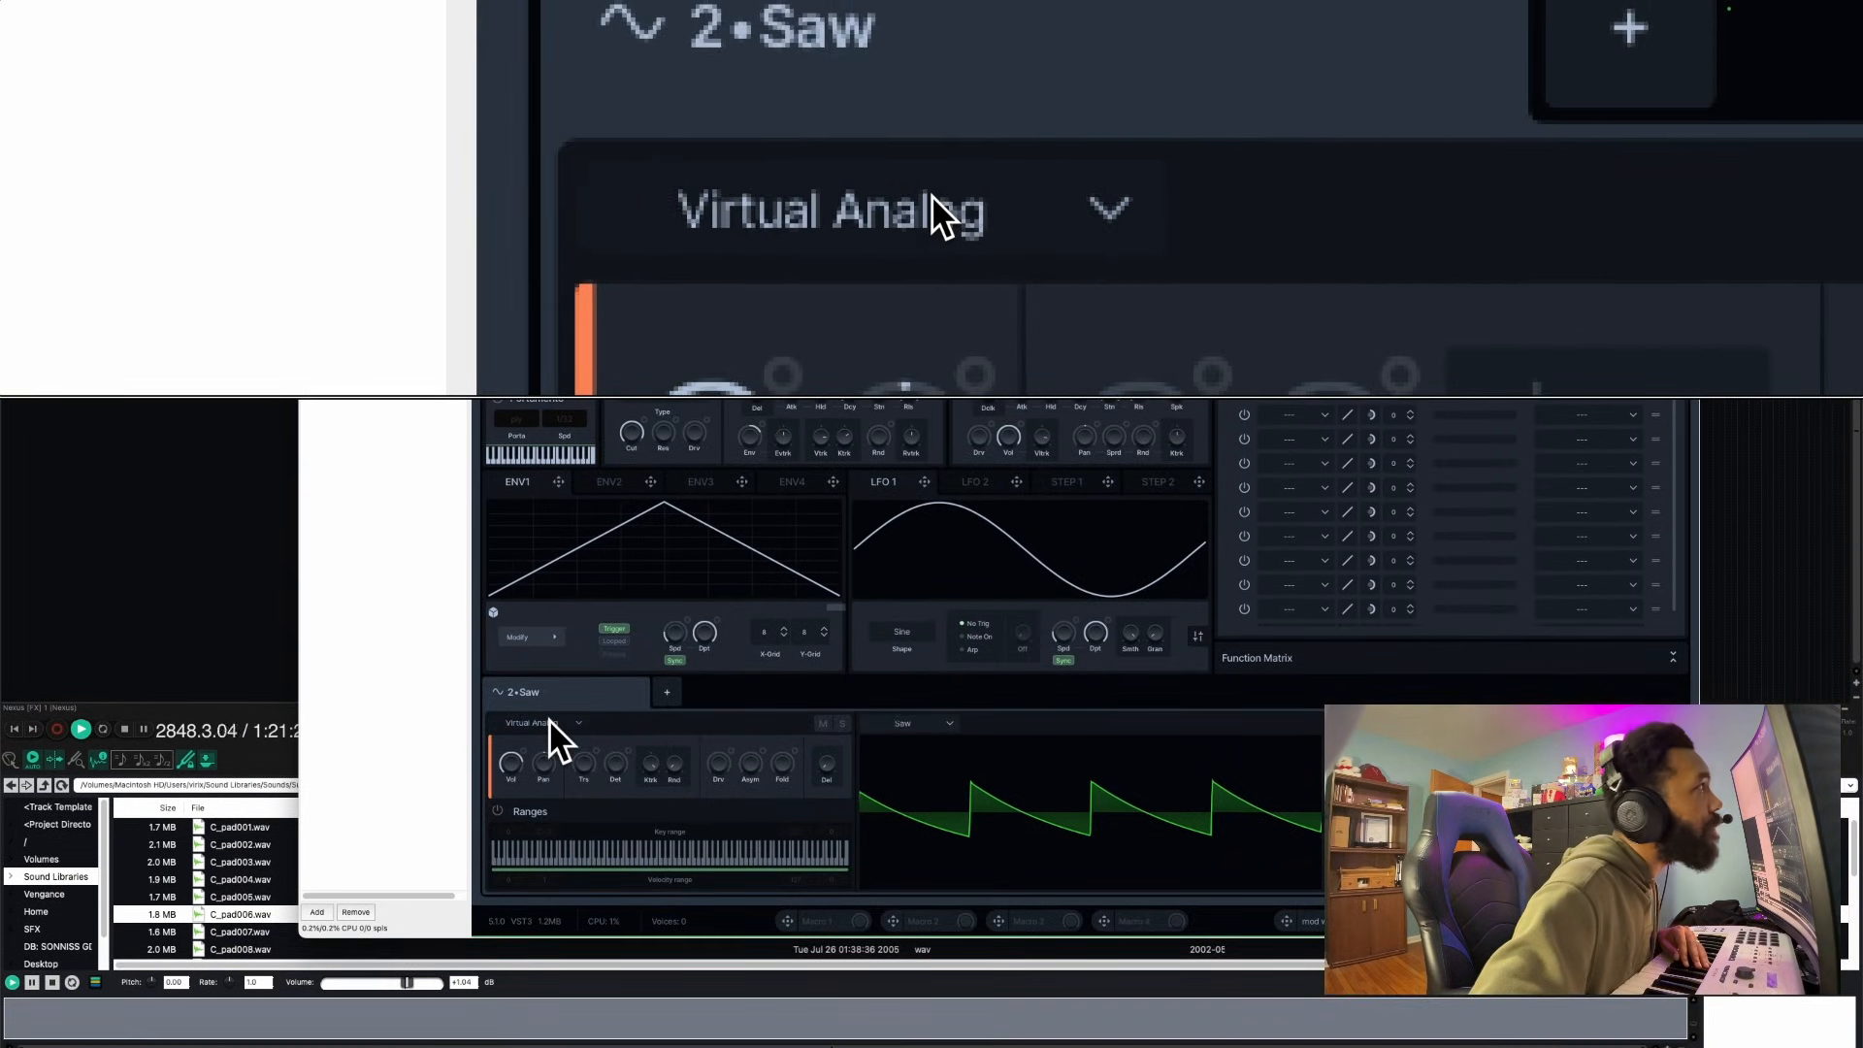
pyautogui.click(567, 719)
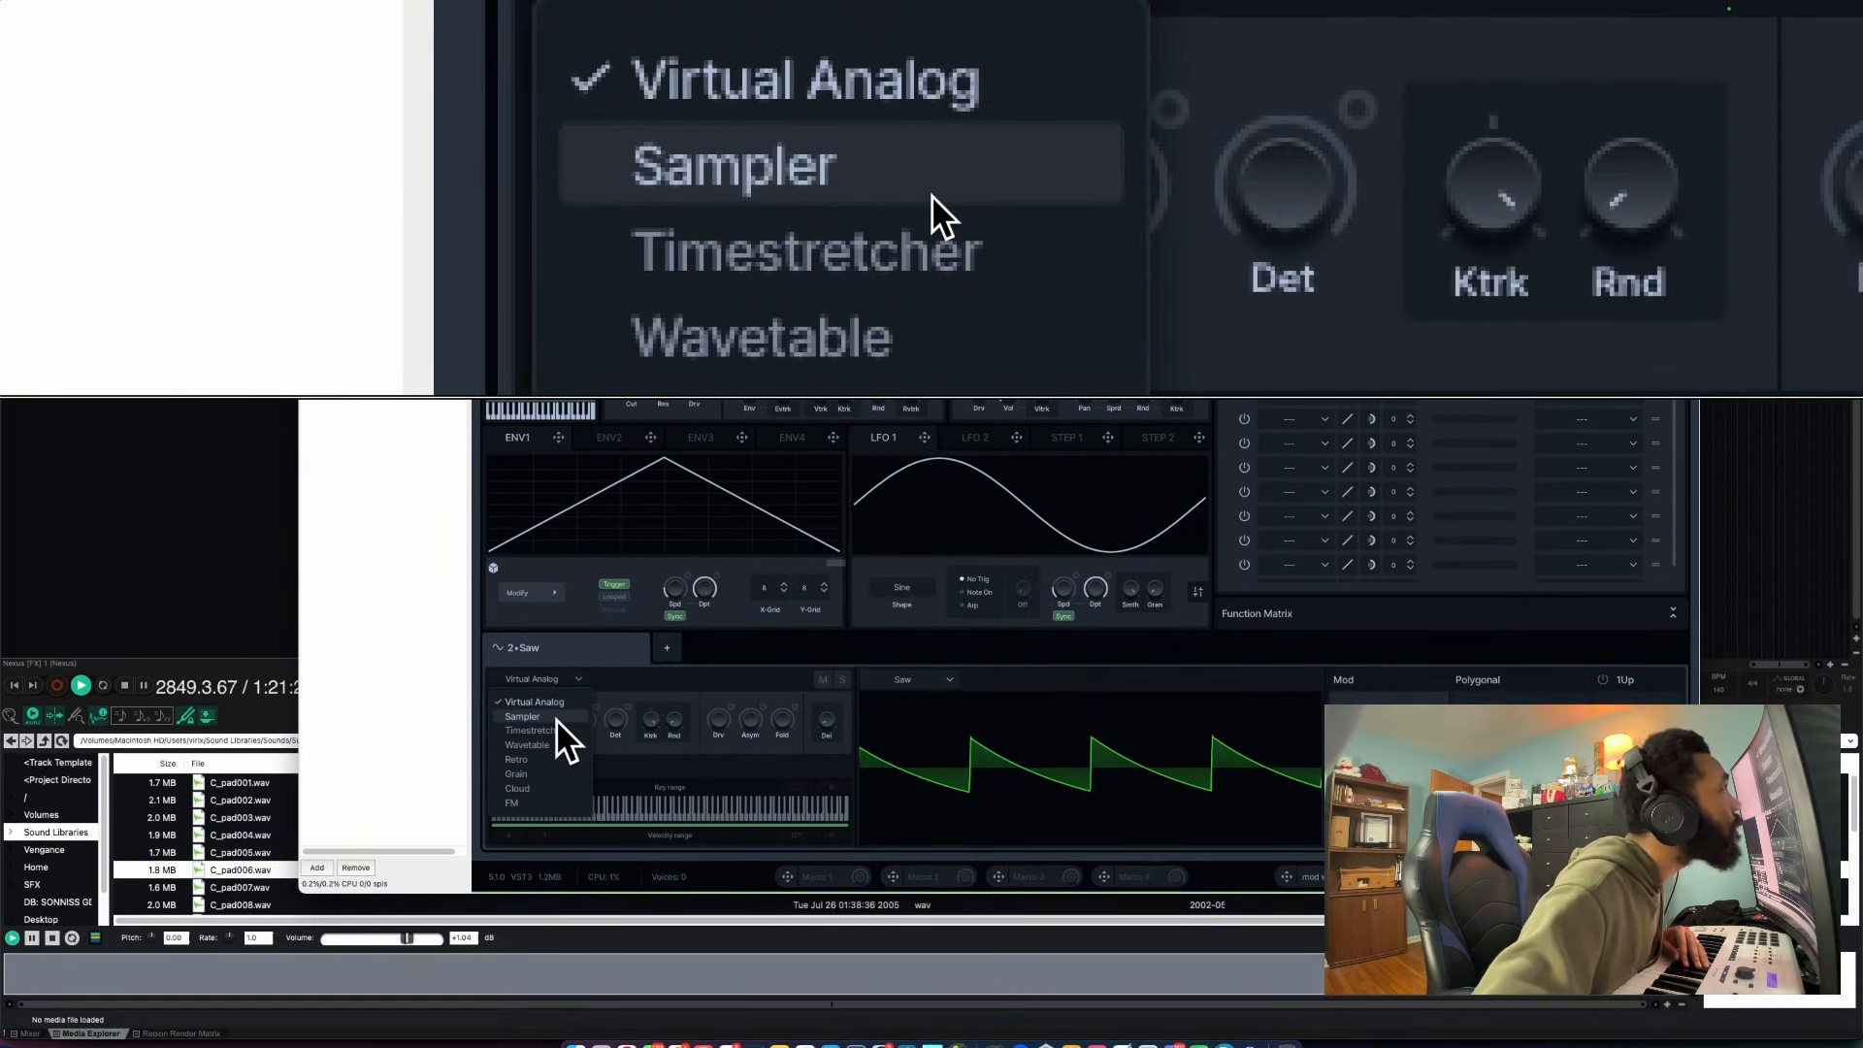
pyautogui.click(556, 718)
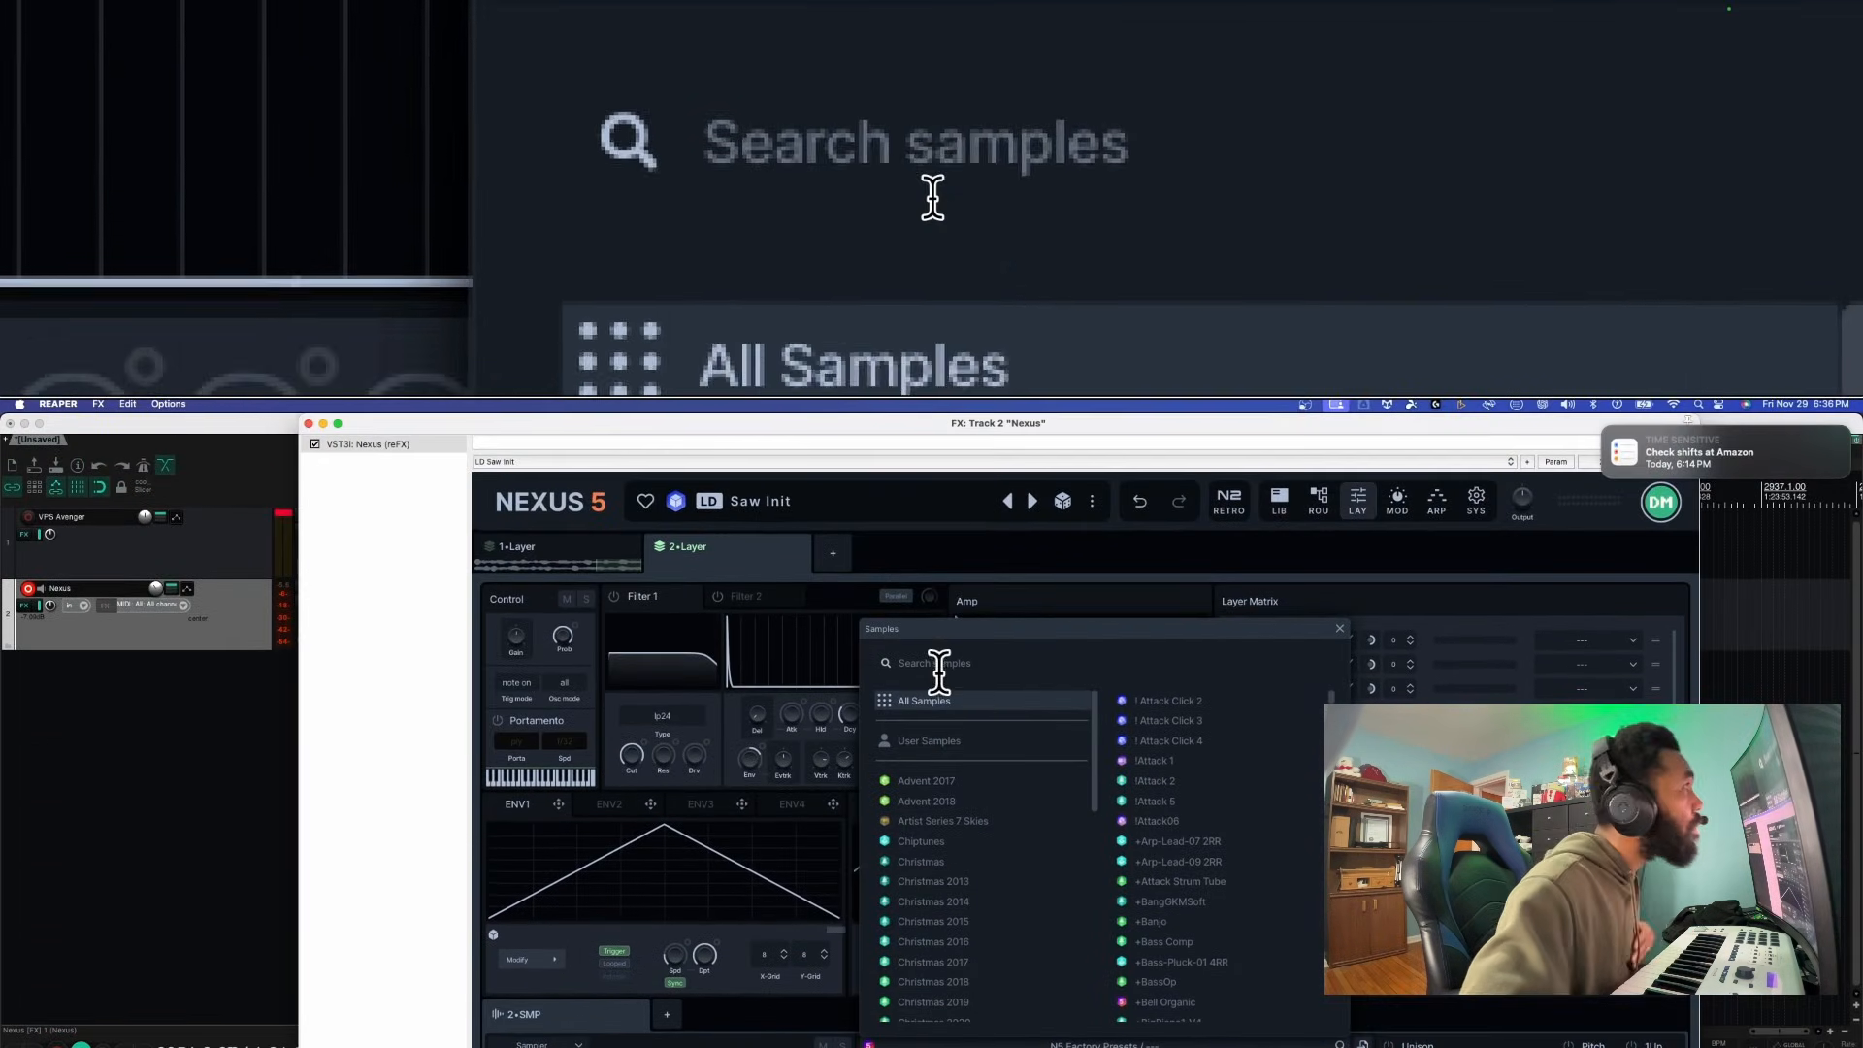
# Search all samples for "bell" and audition both Bell Box samples, Bell Im Free and Bell Island, loading Bell Island in the second layer
pyautogui.click(938, 663)
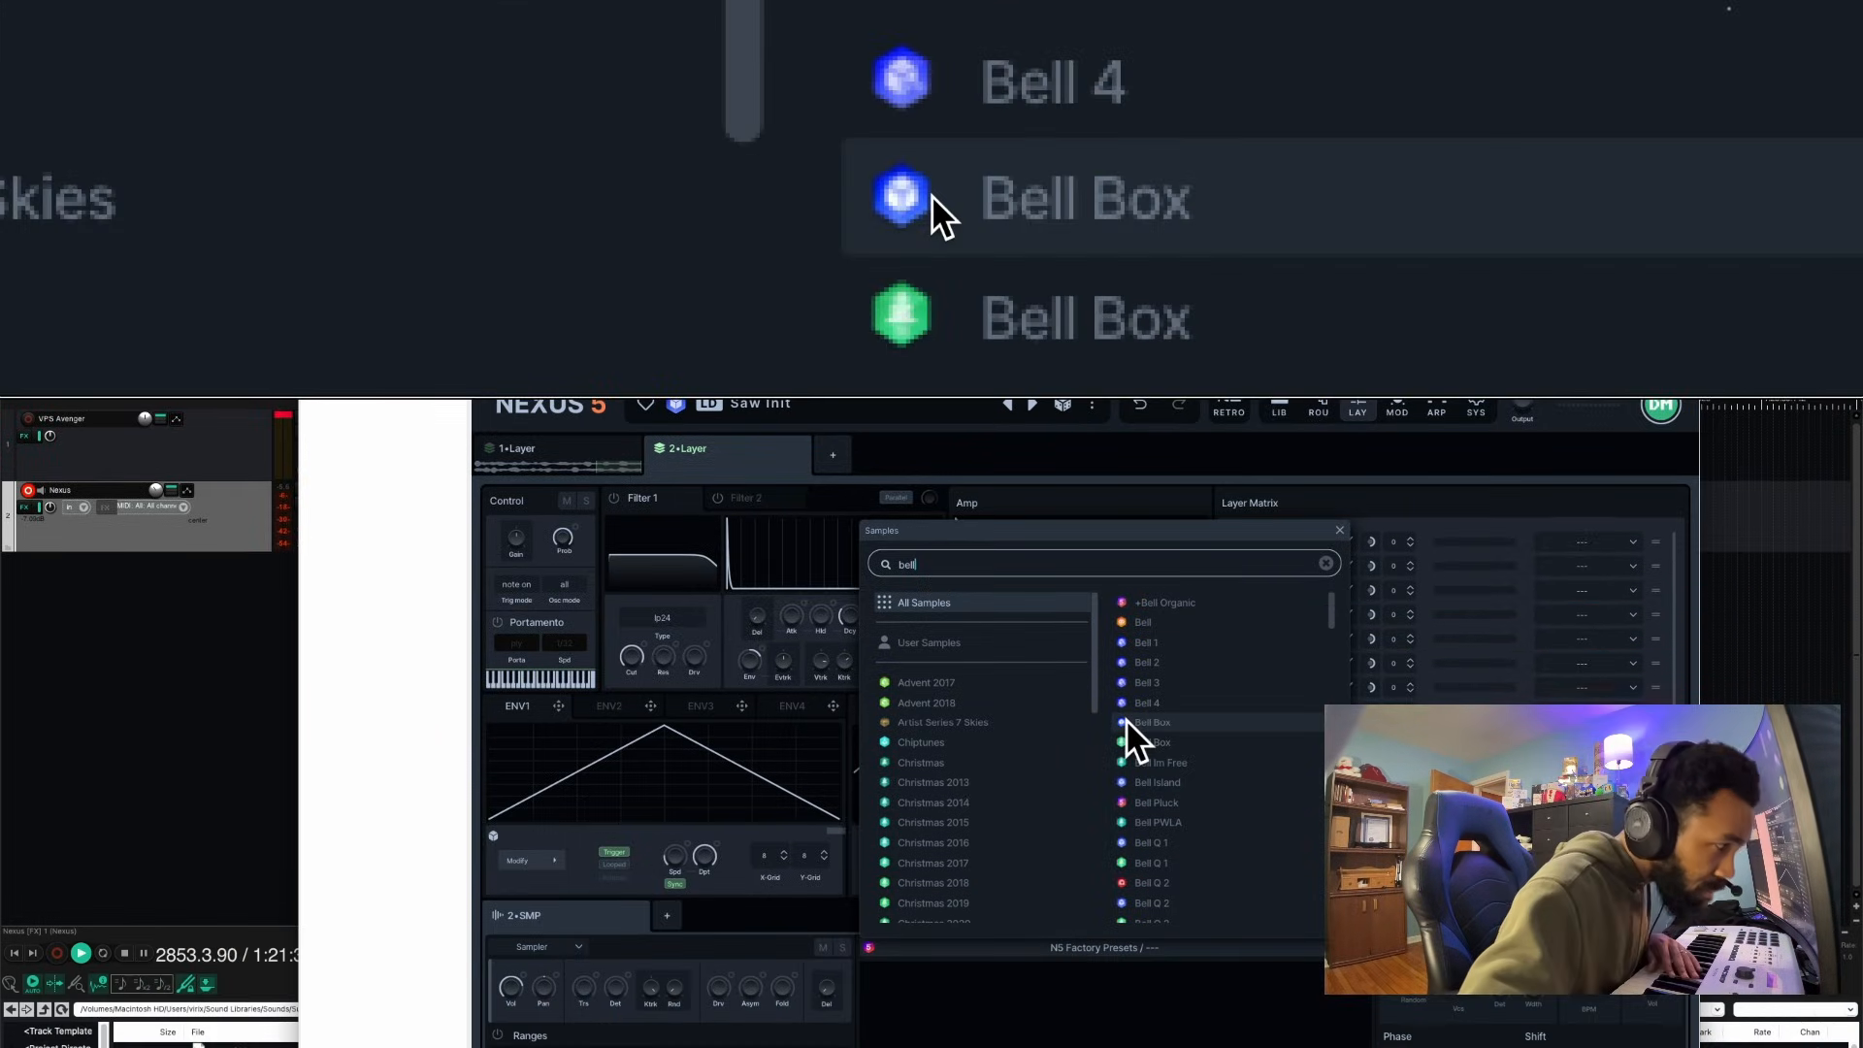
pyautogui.click(1128, 826)
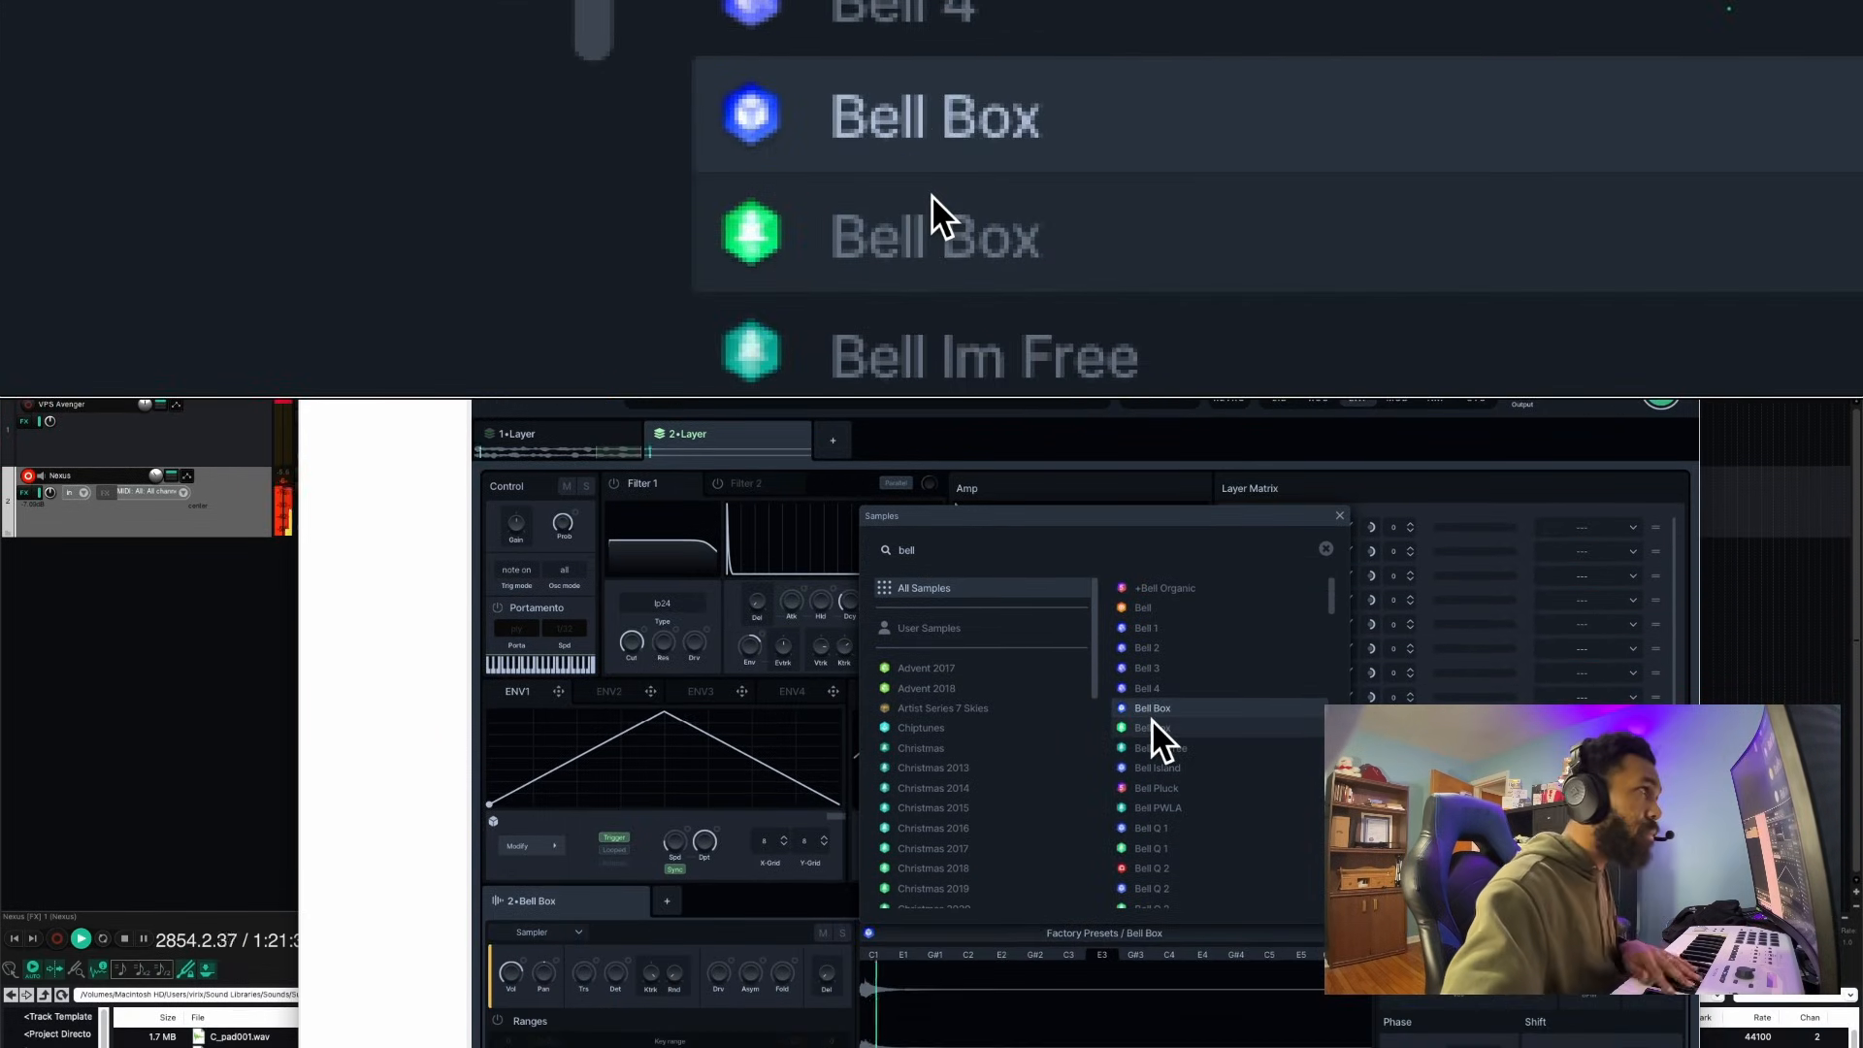
pyautogui.click(1151, 723)
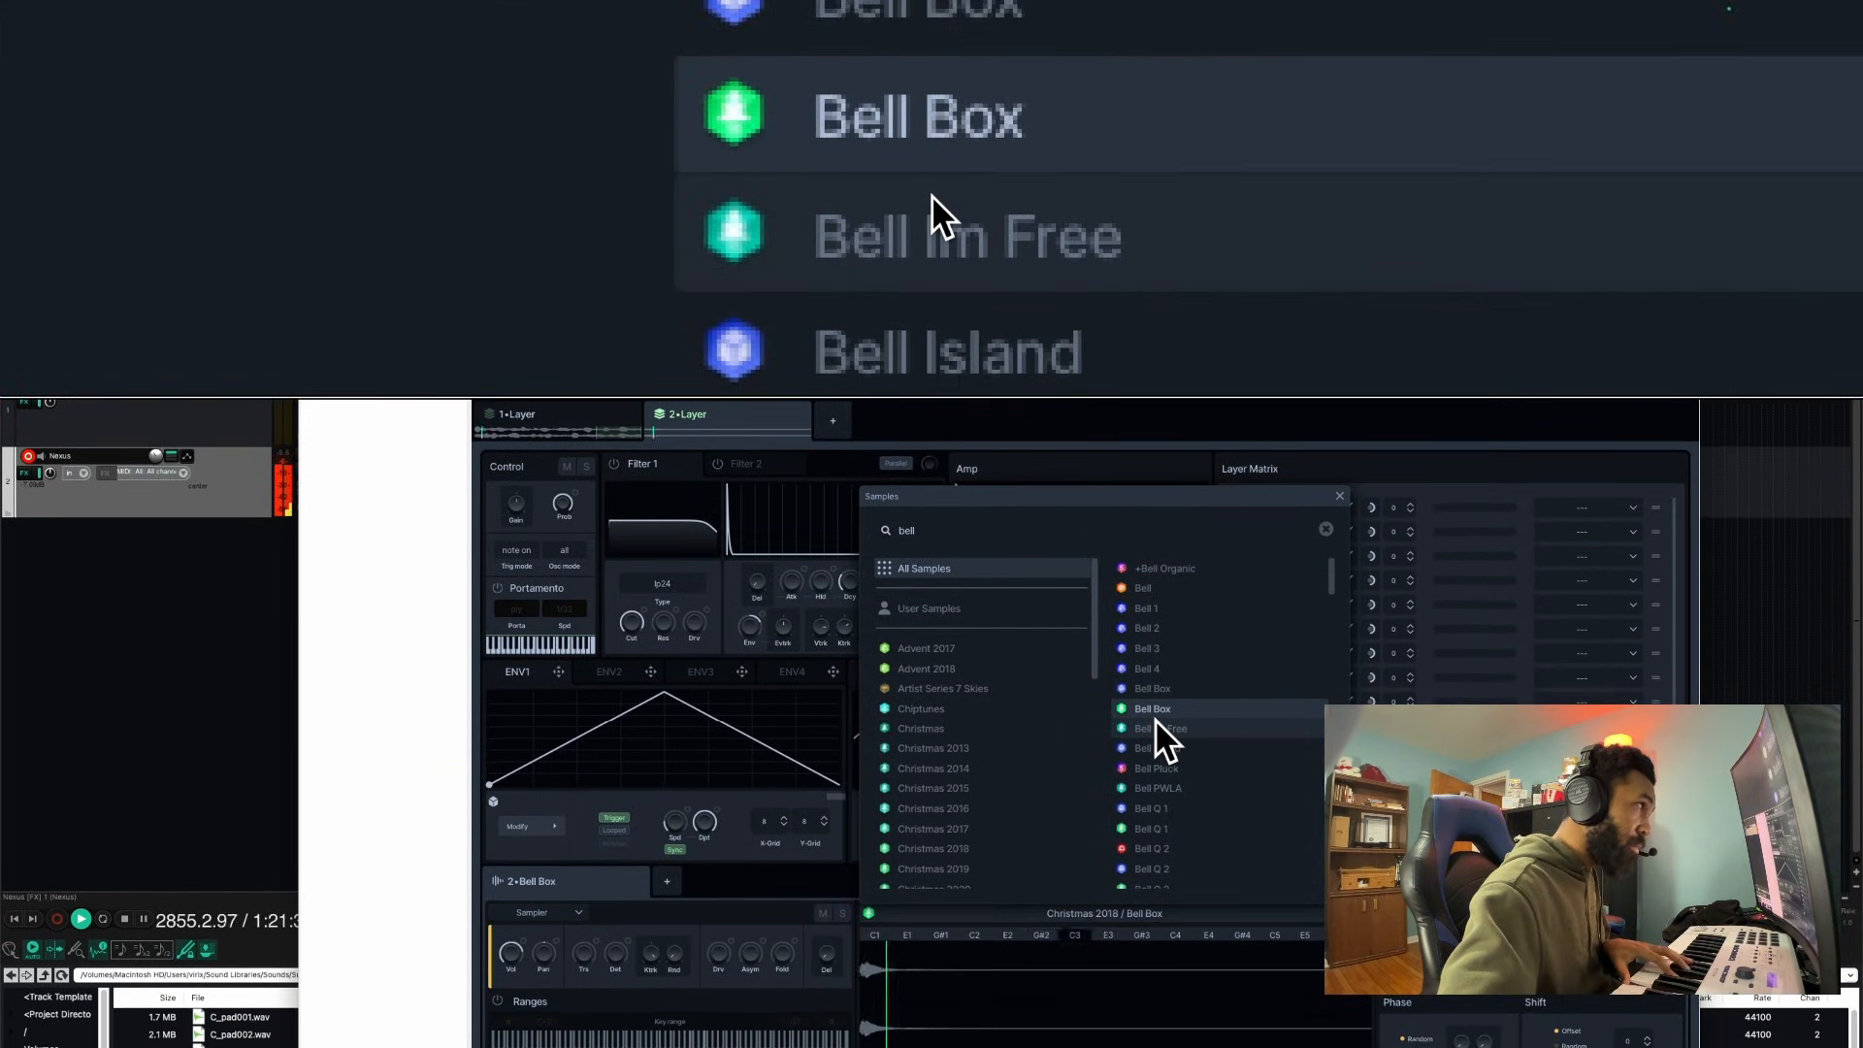
pyautogui.click(1156, 723)
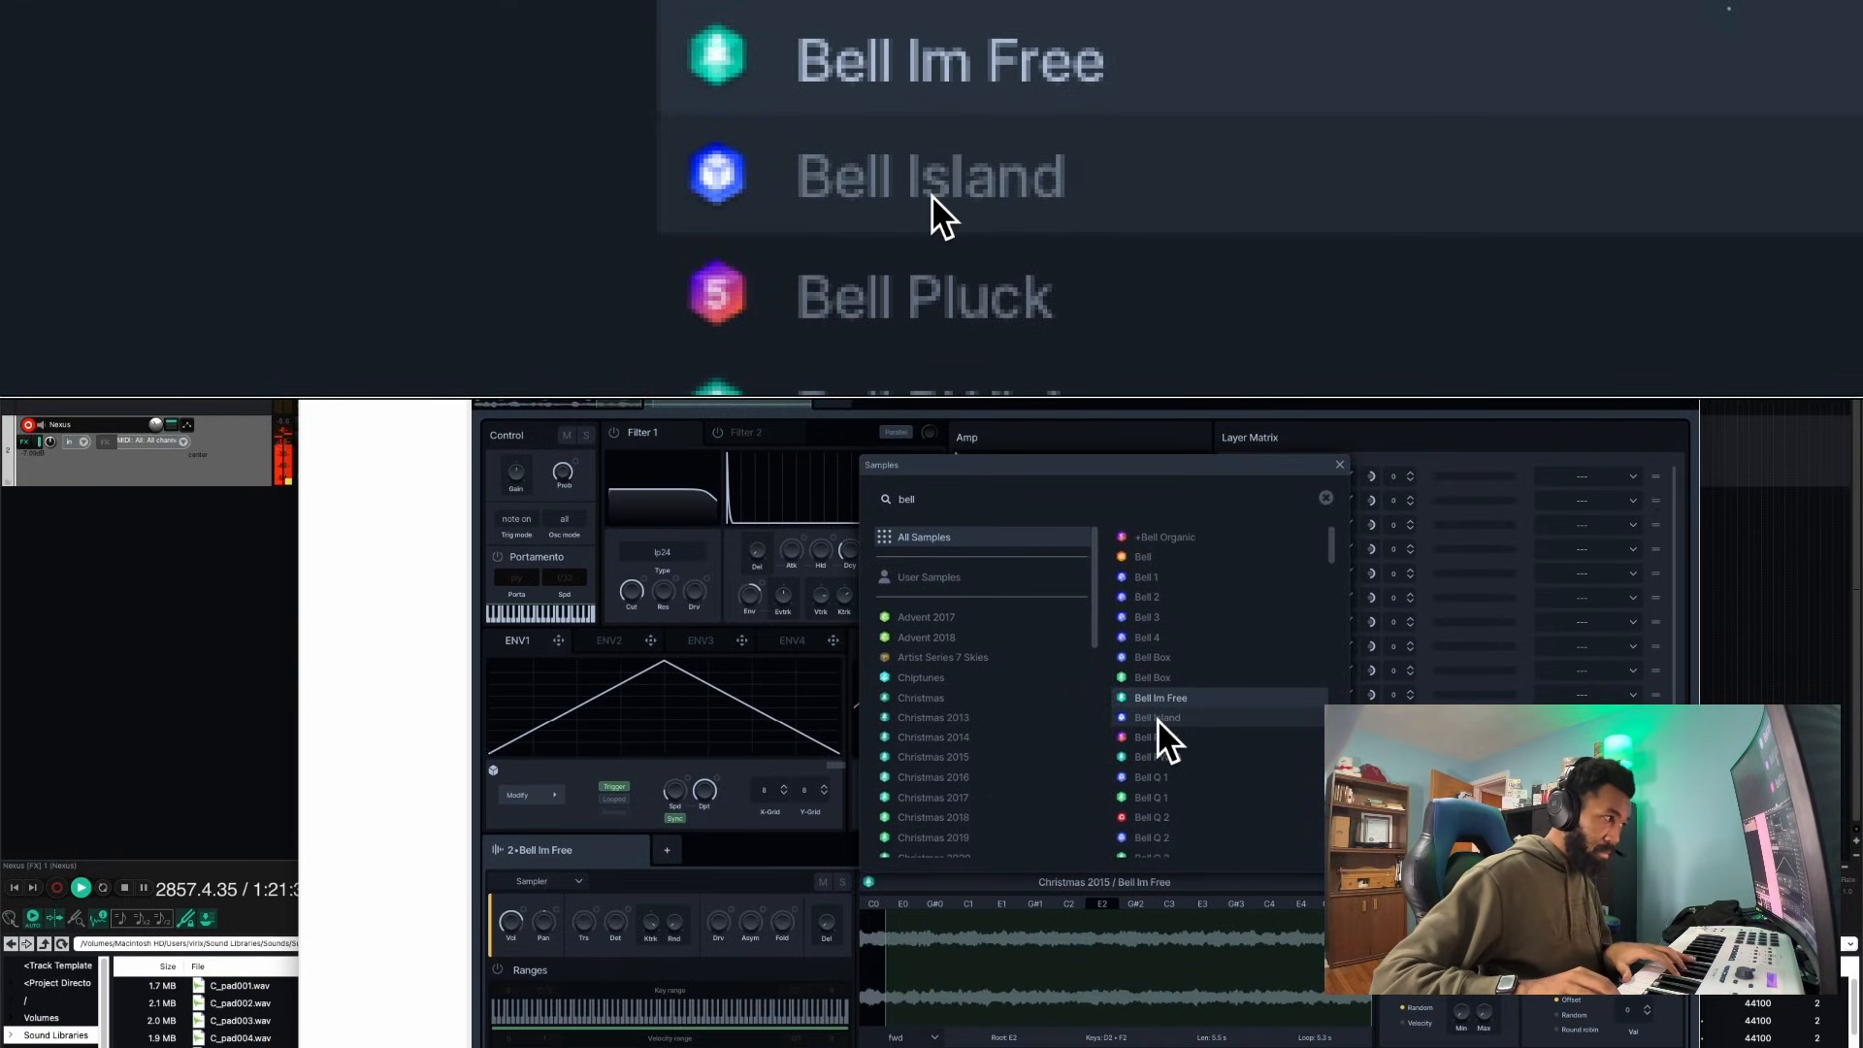
pyautogui.click(1157, 718)
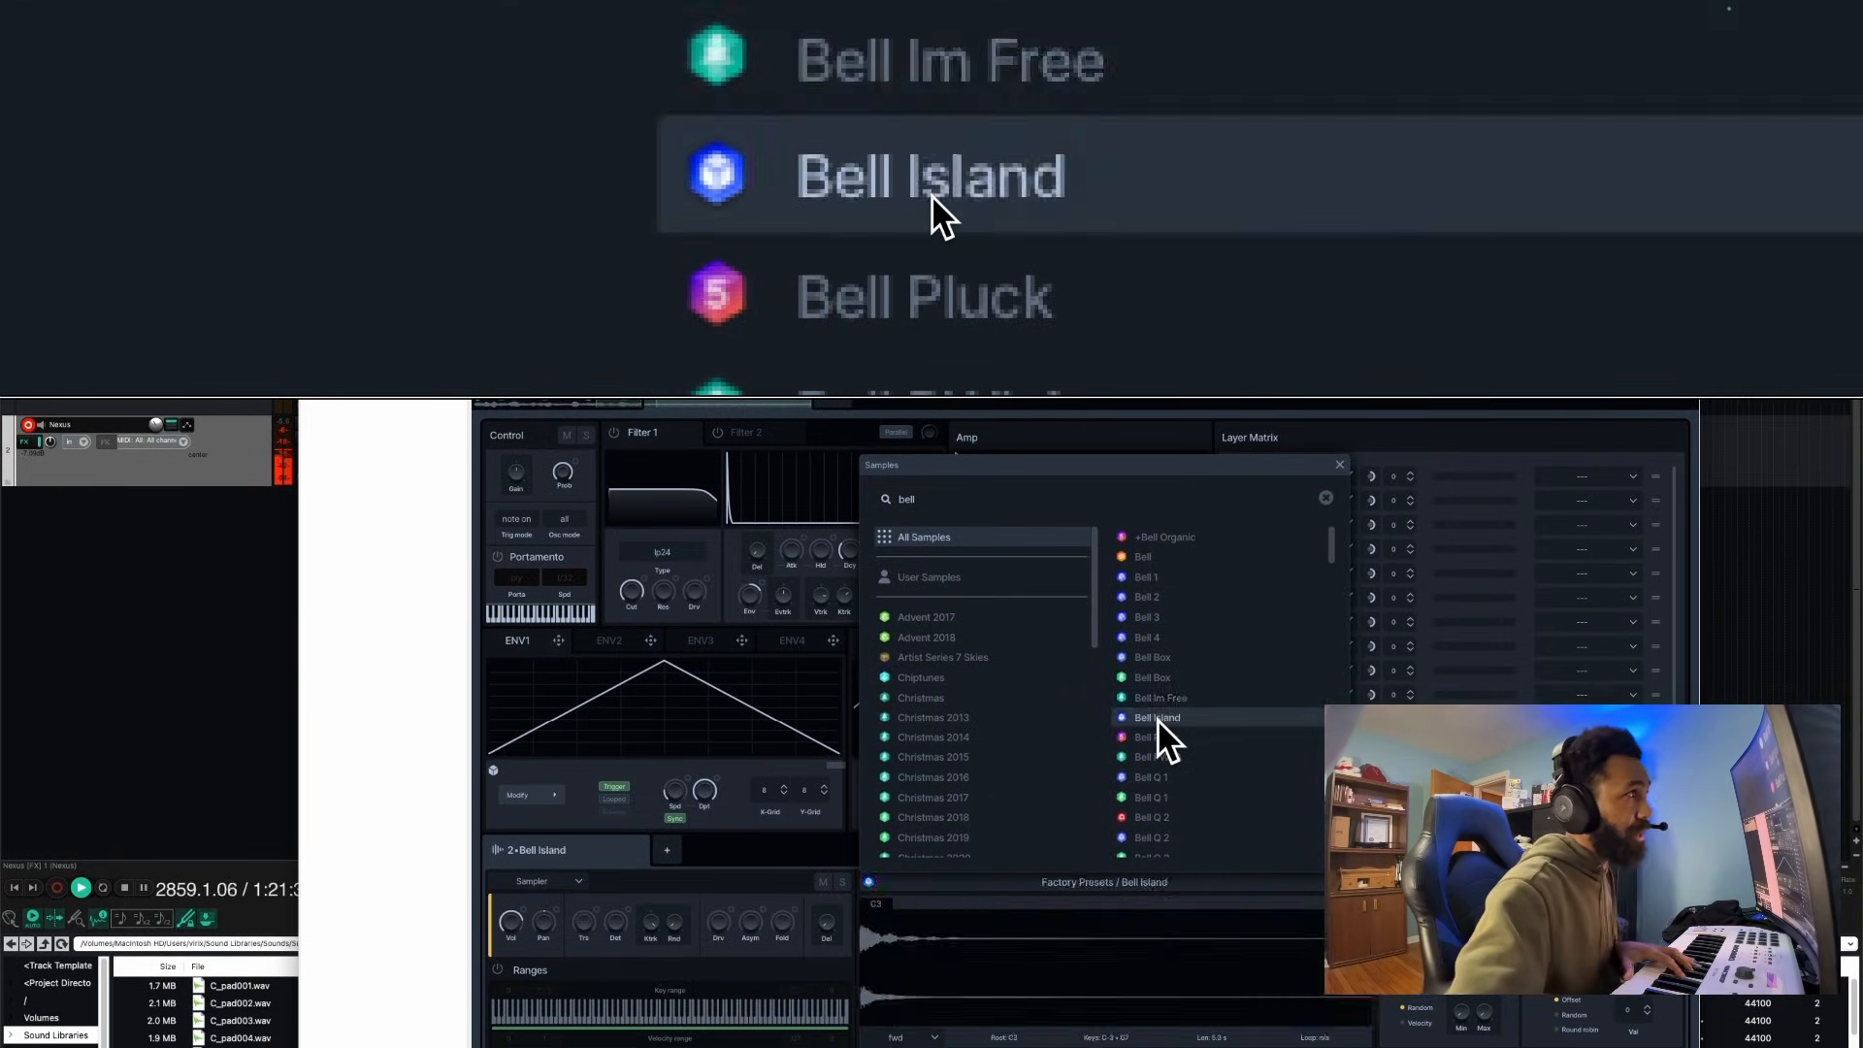
# Audition Bell Pluck, Bell PWLA, both Bell Q 1 samples and the three Bell Q 2 samples in the second layer
pyautogui.click(1157, 734)
pyautogui.click(1157, 729)
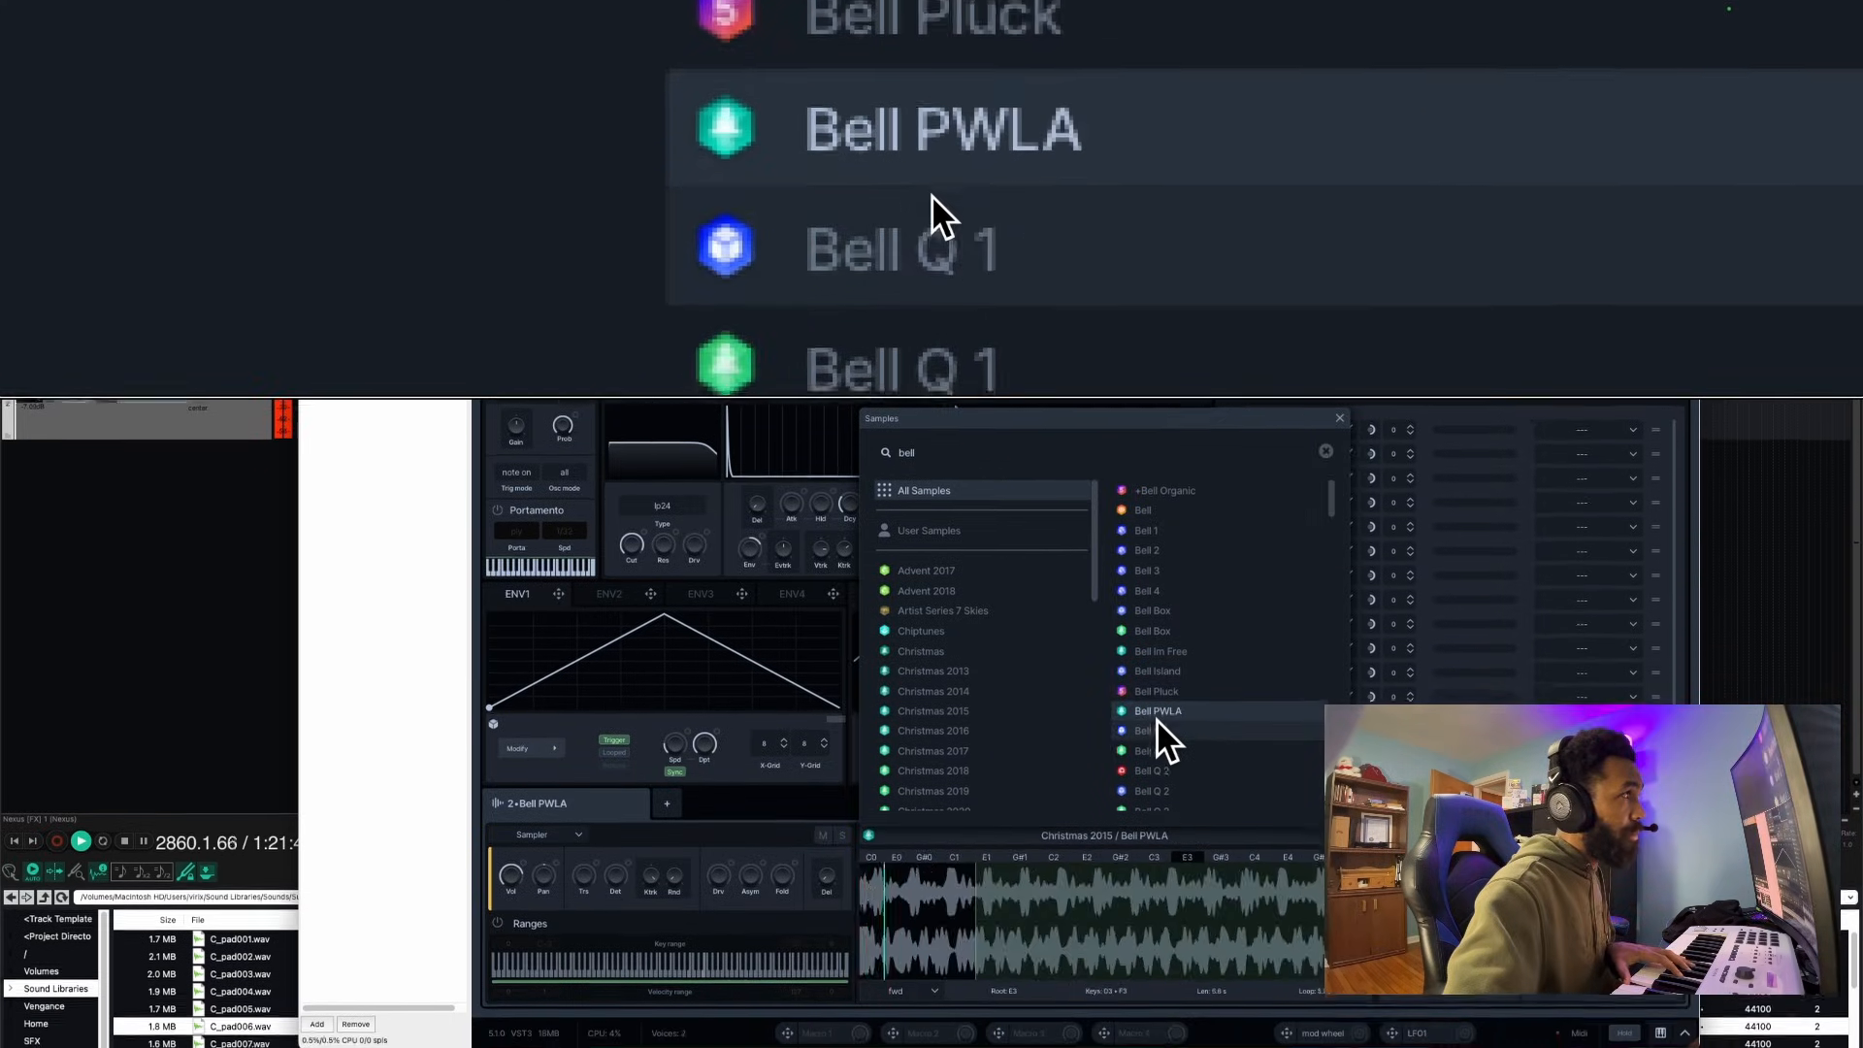
pyautogui.click(1155, 749)
pyautogui.click(1153, 769)
pyautogui.click(1155, 718)
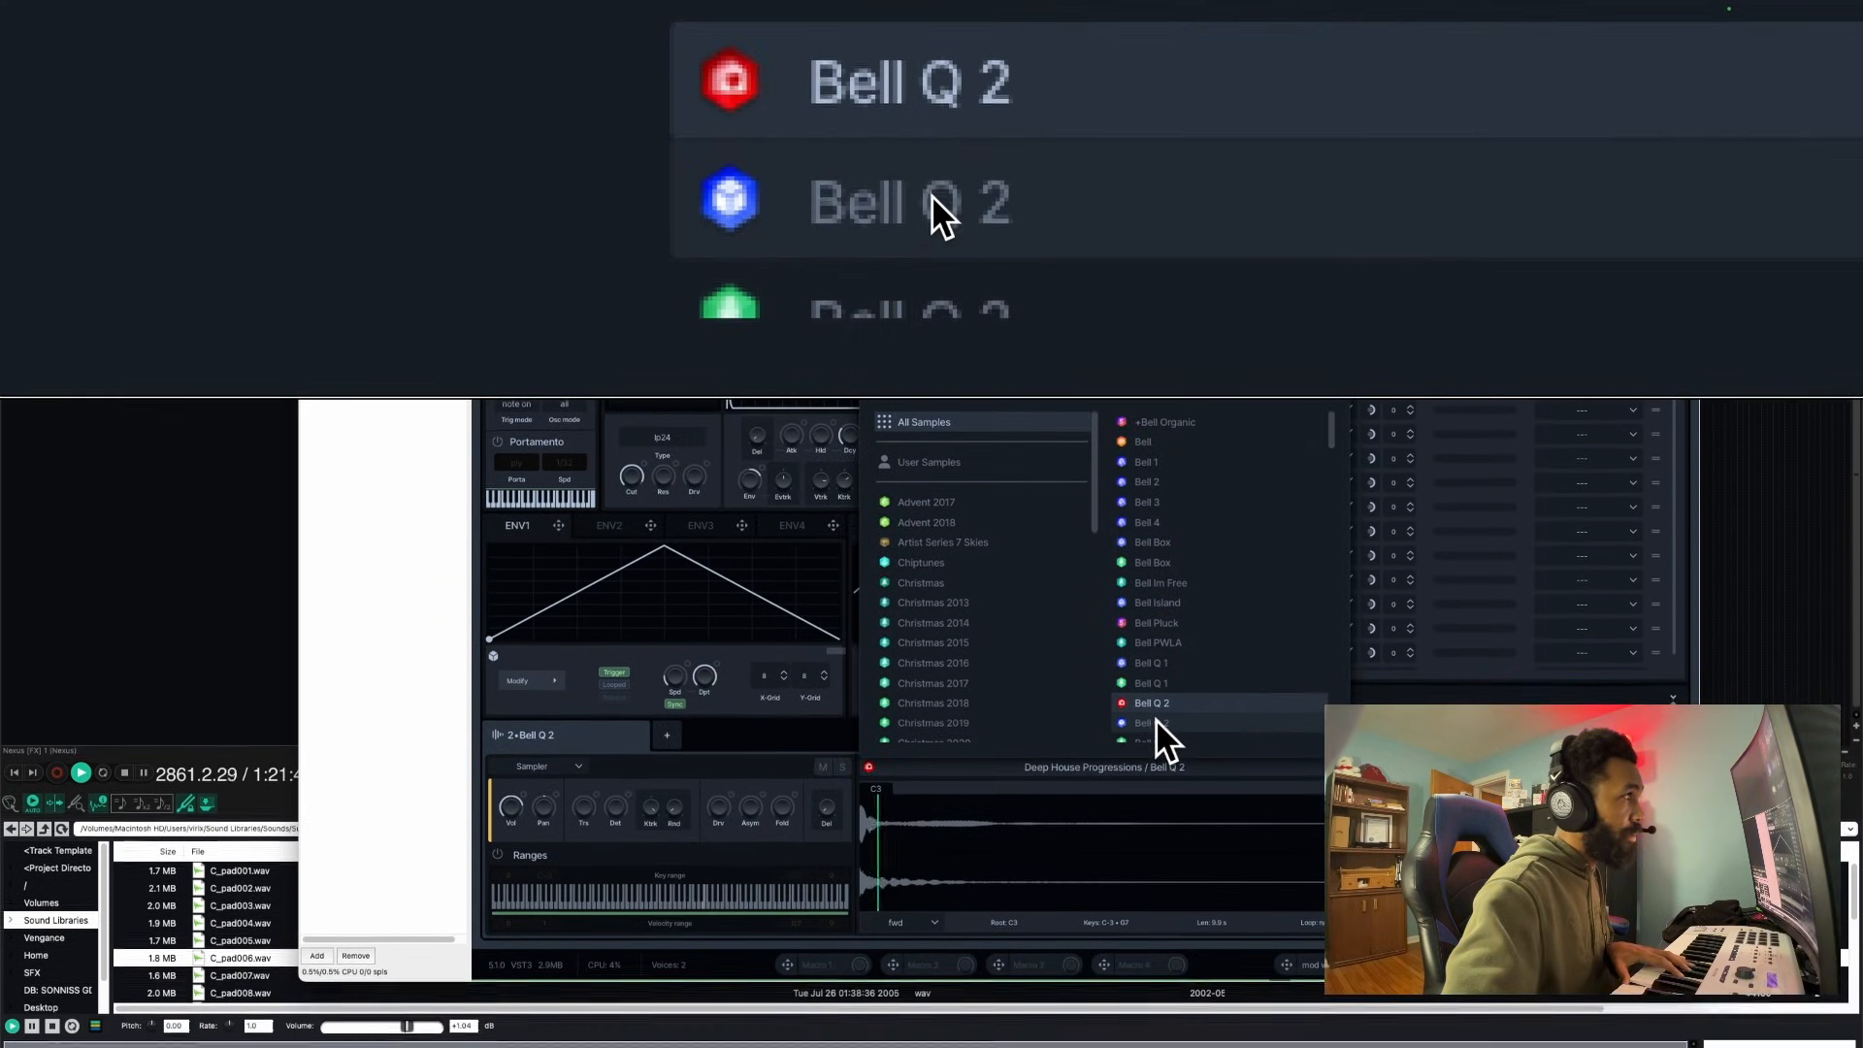
pyautogui.click(1156, 719)
pyautogui.press('Down')
pyautogui.press('Down')
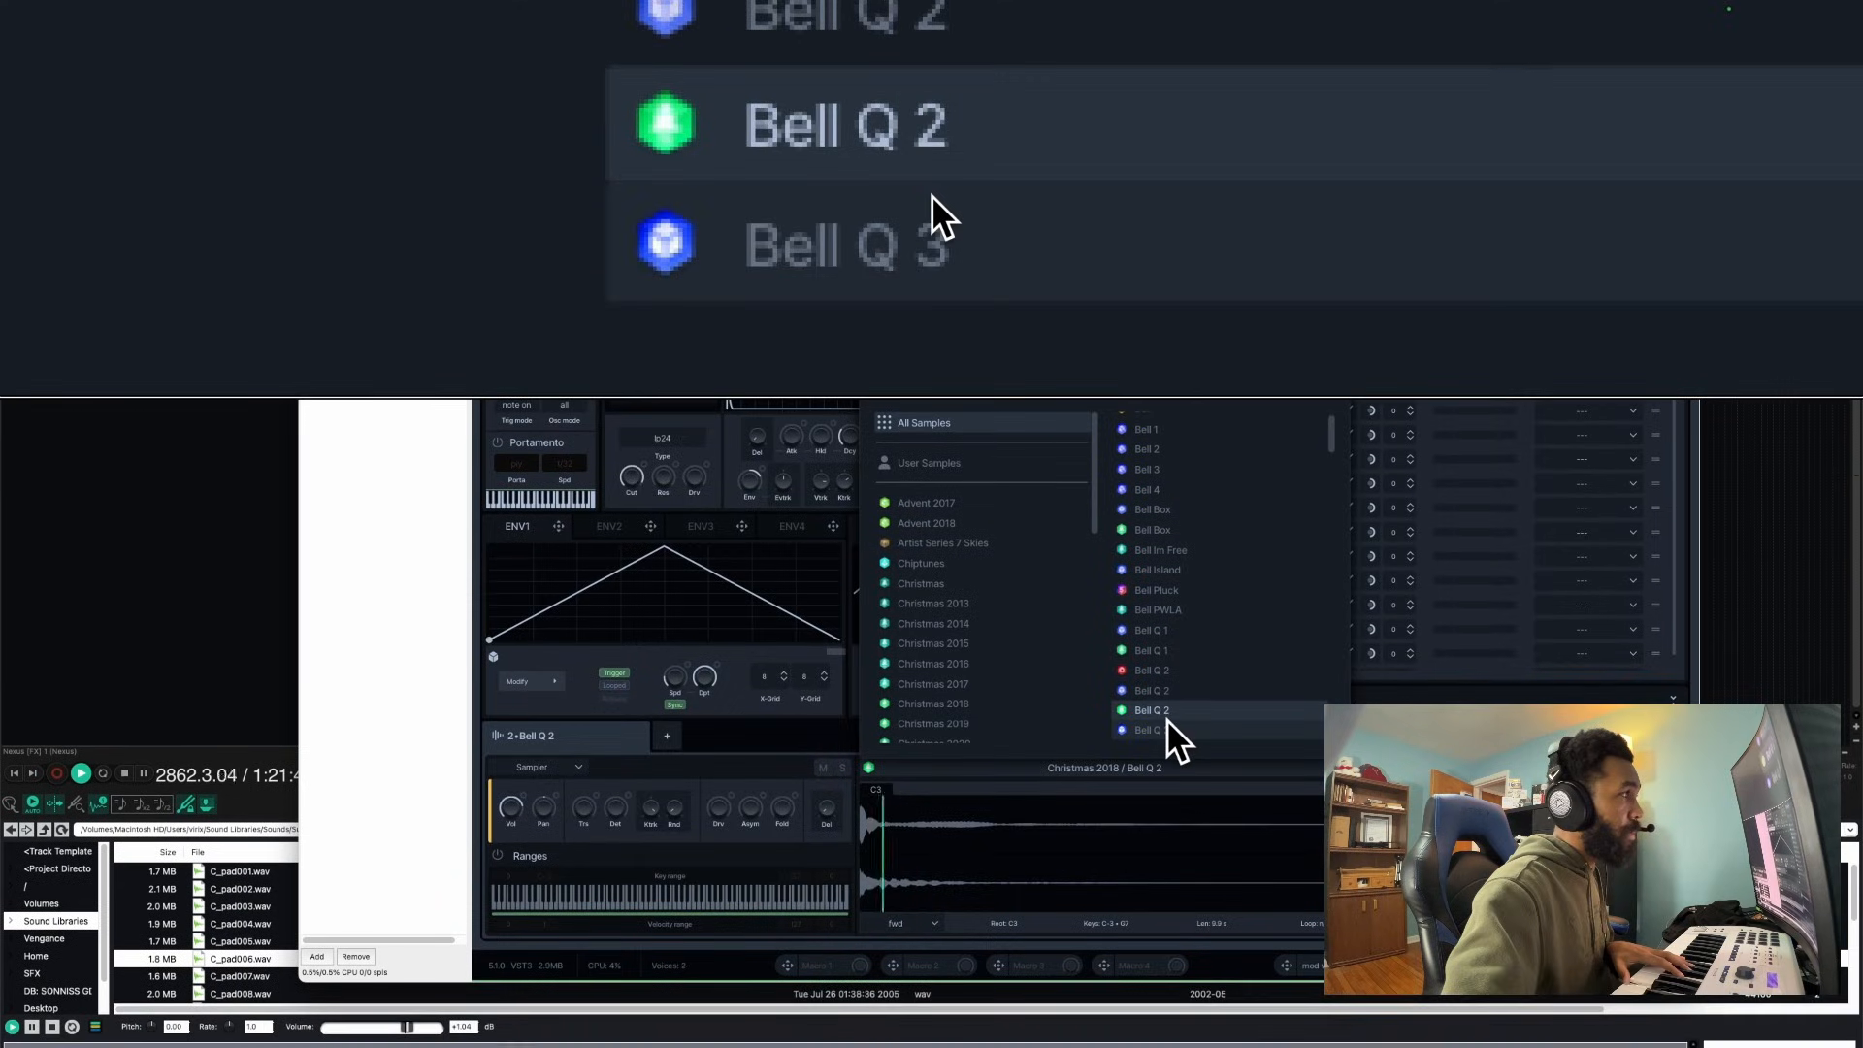
# Audition the following bell samples one by one, from Bell Q 3 through Bell Smoke and Bellchell to Bellesere
pyautogui.press('Down')
pyautogui.press('Down')
pyautogui.press('Down')
pyautogui.press('Down')
pyautogui.press('Down')
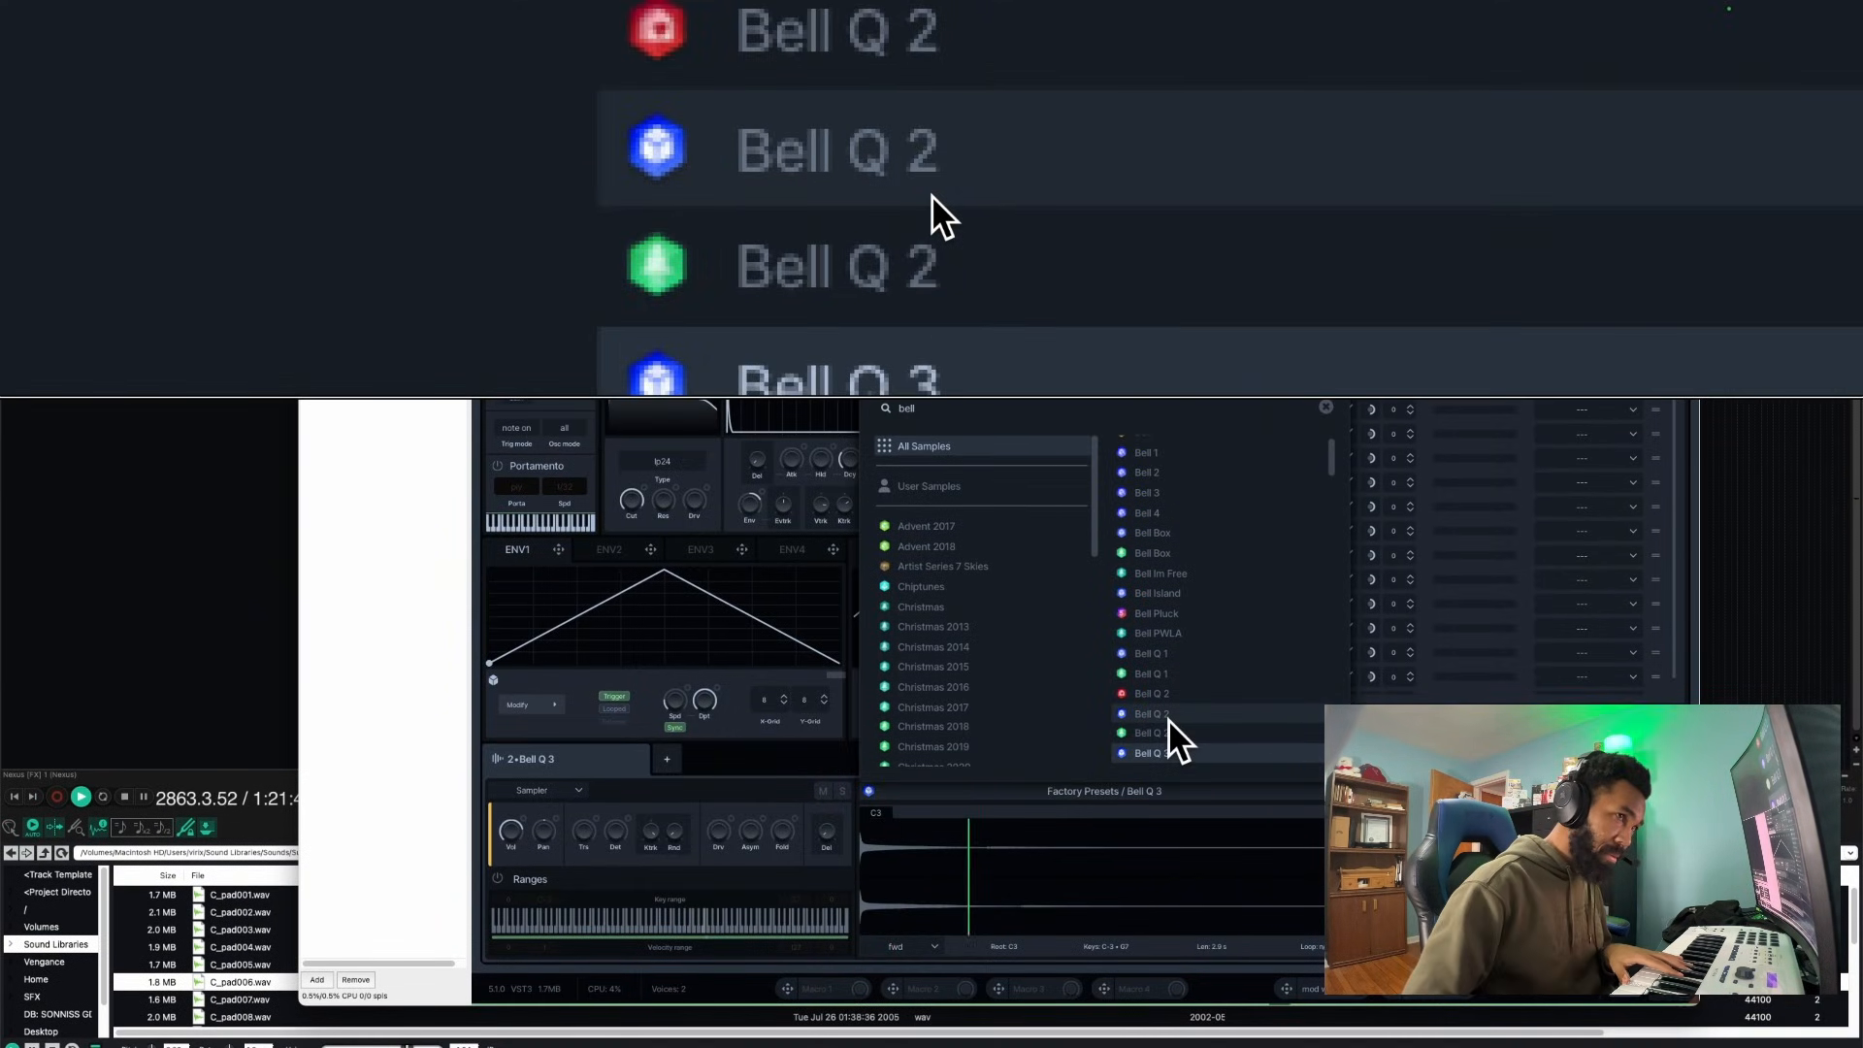
pyautogui.press('Down')
pyautogui.press('Down')
pyautogui.press('Down')
pyautogui.press('Down')
pyautogui.press('Down')
pyautogui.press('Down')
pyautogui.press('Down')
pyautogui.press('Down')
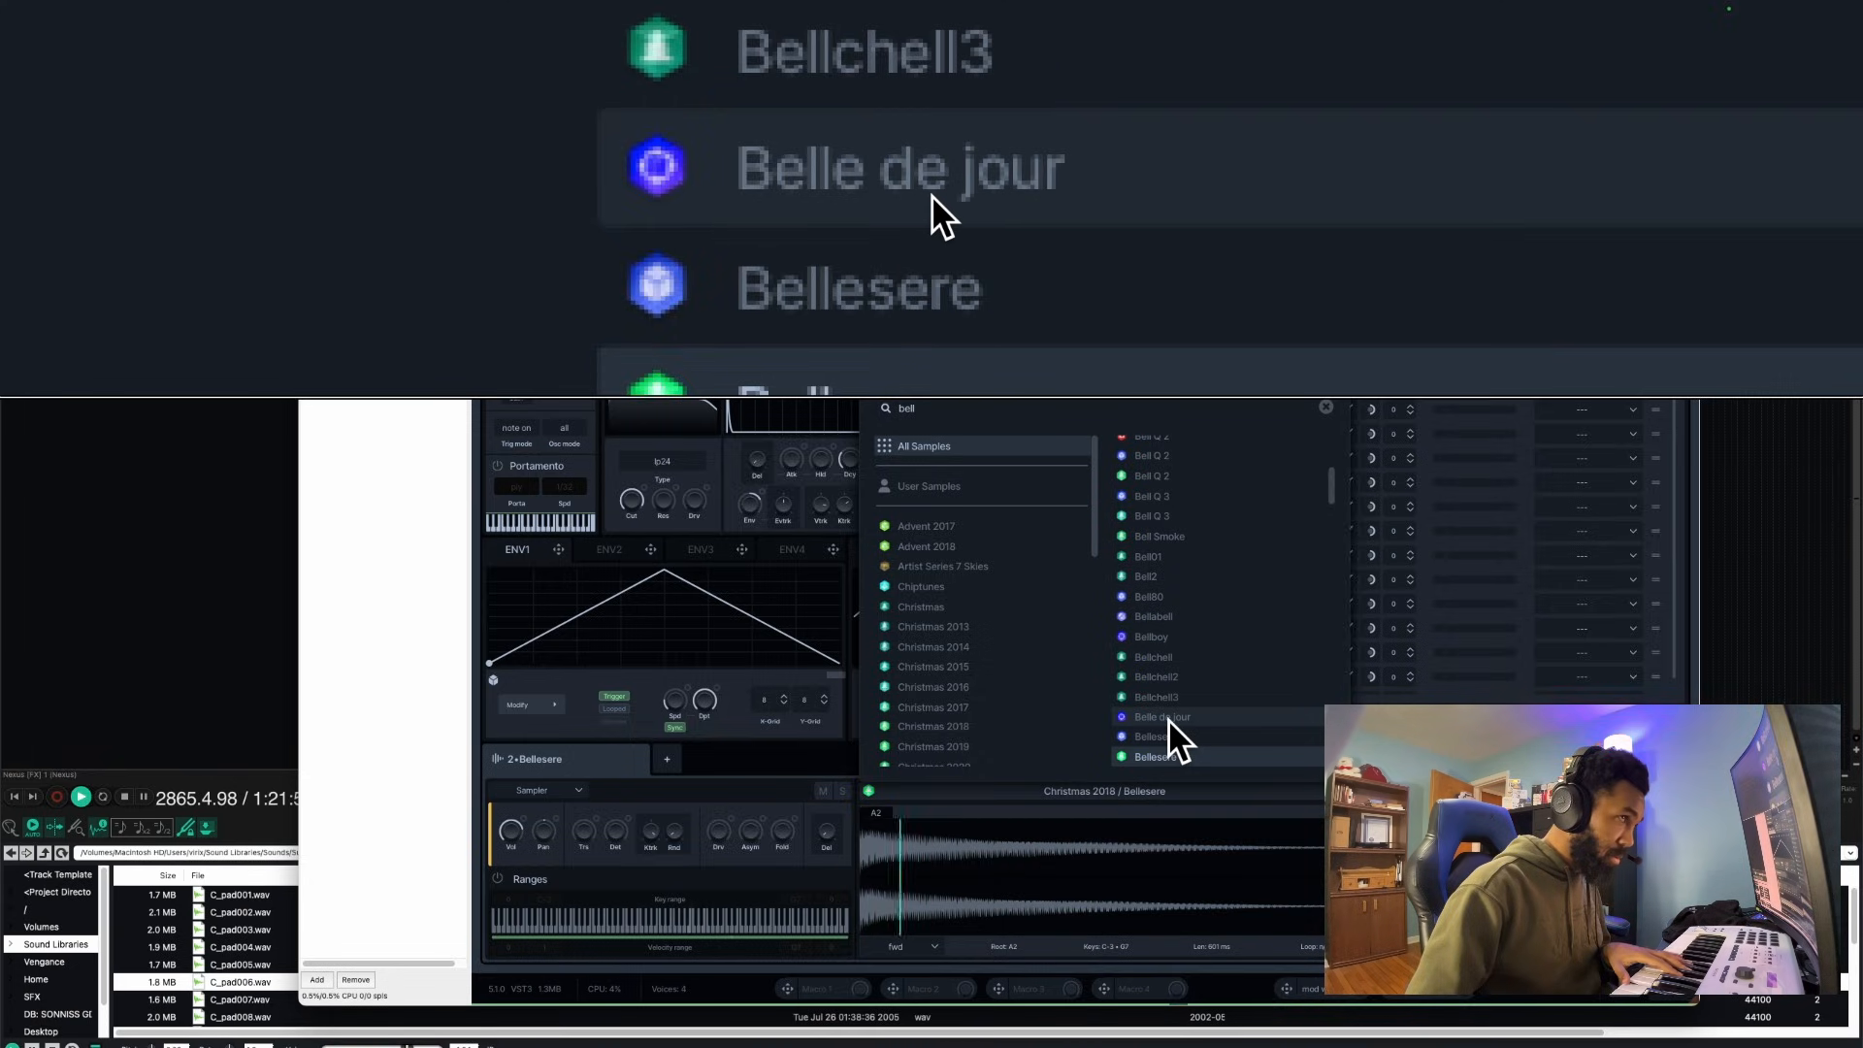
# Audition both Bellpad samples, Bellring, Bells and Bells 1 in the second layer
pyautogui.press('Down')
pyautogui.press('Down')
pyautogui.press('Down')
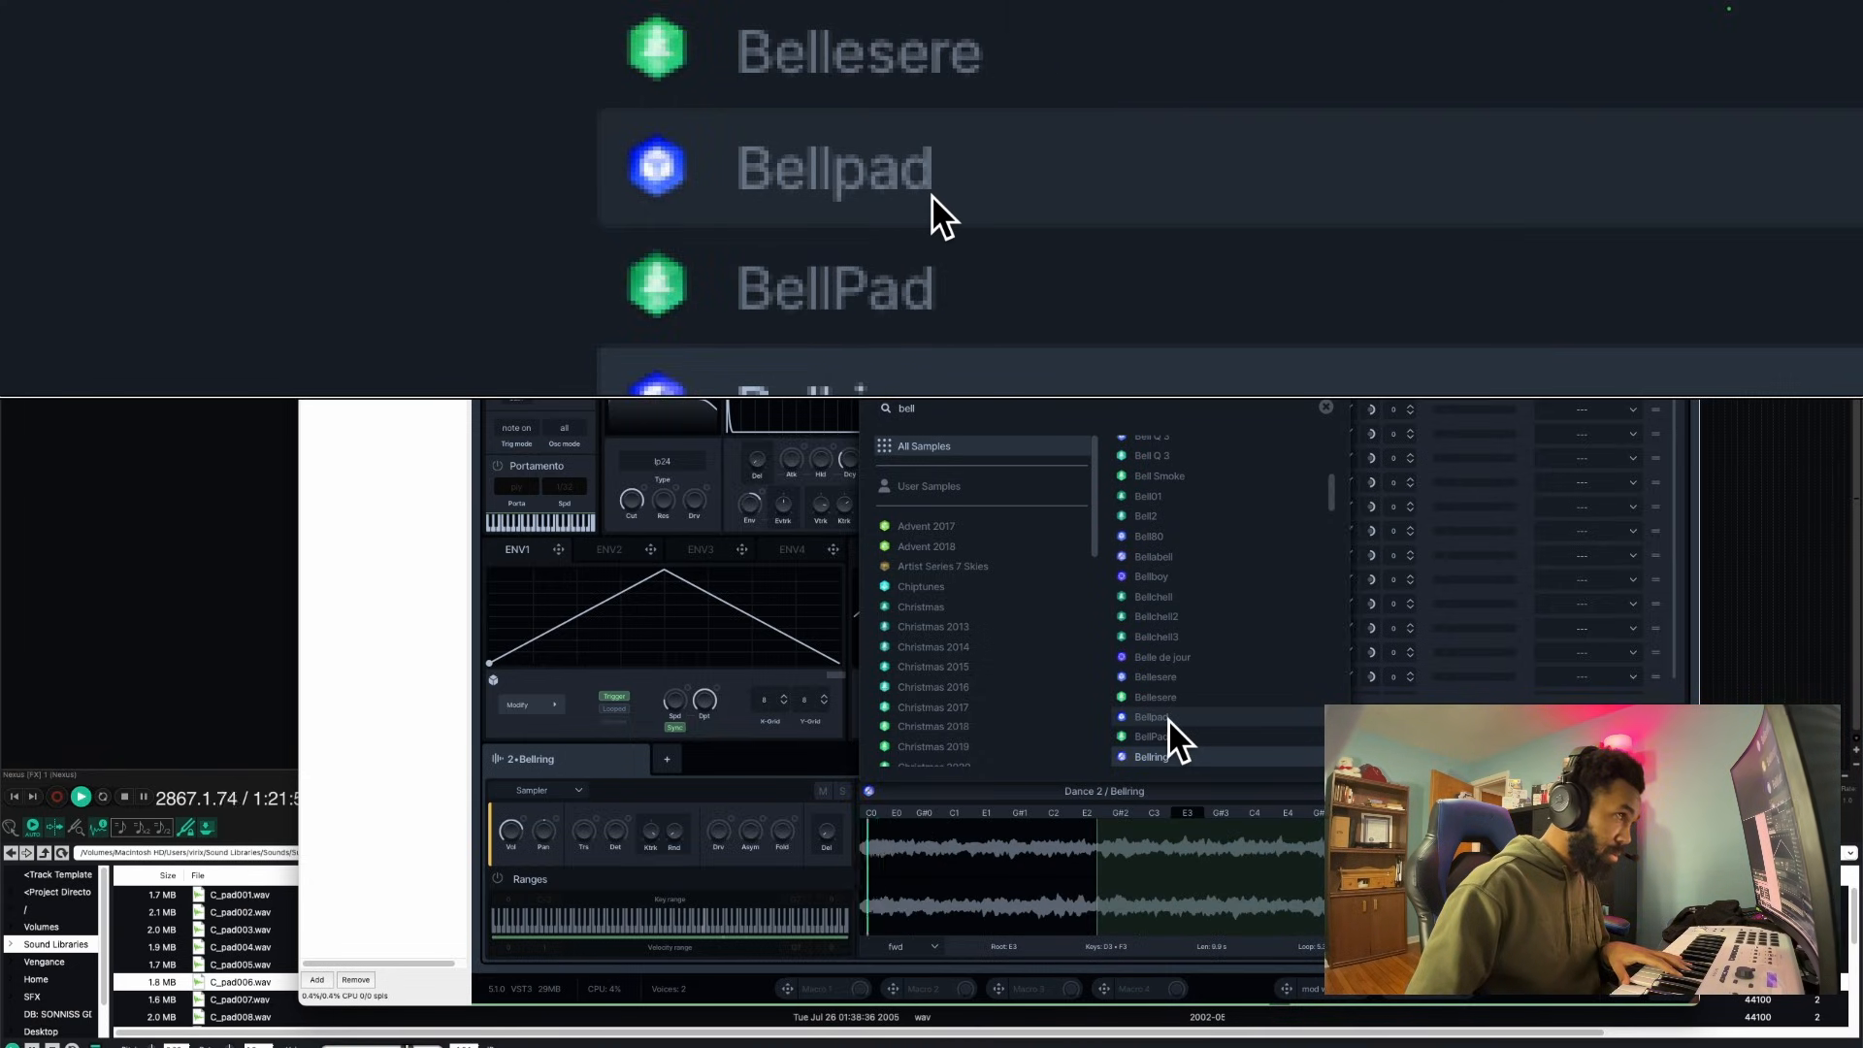
pyautogui.press('Down')
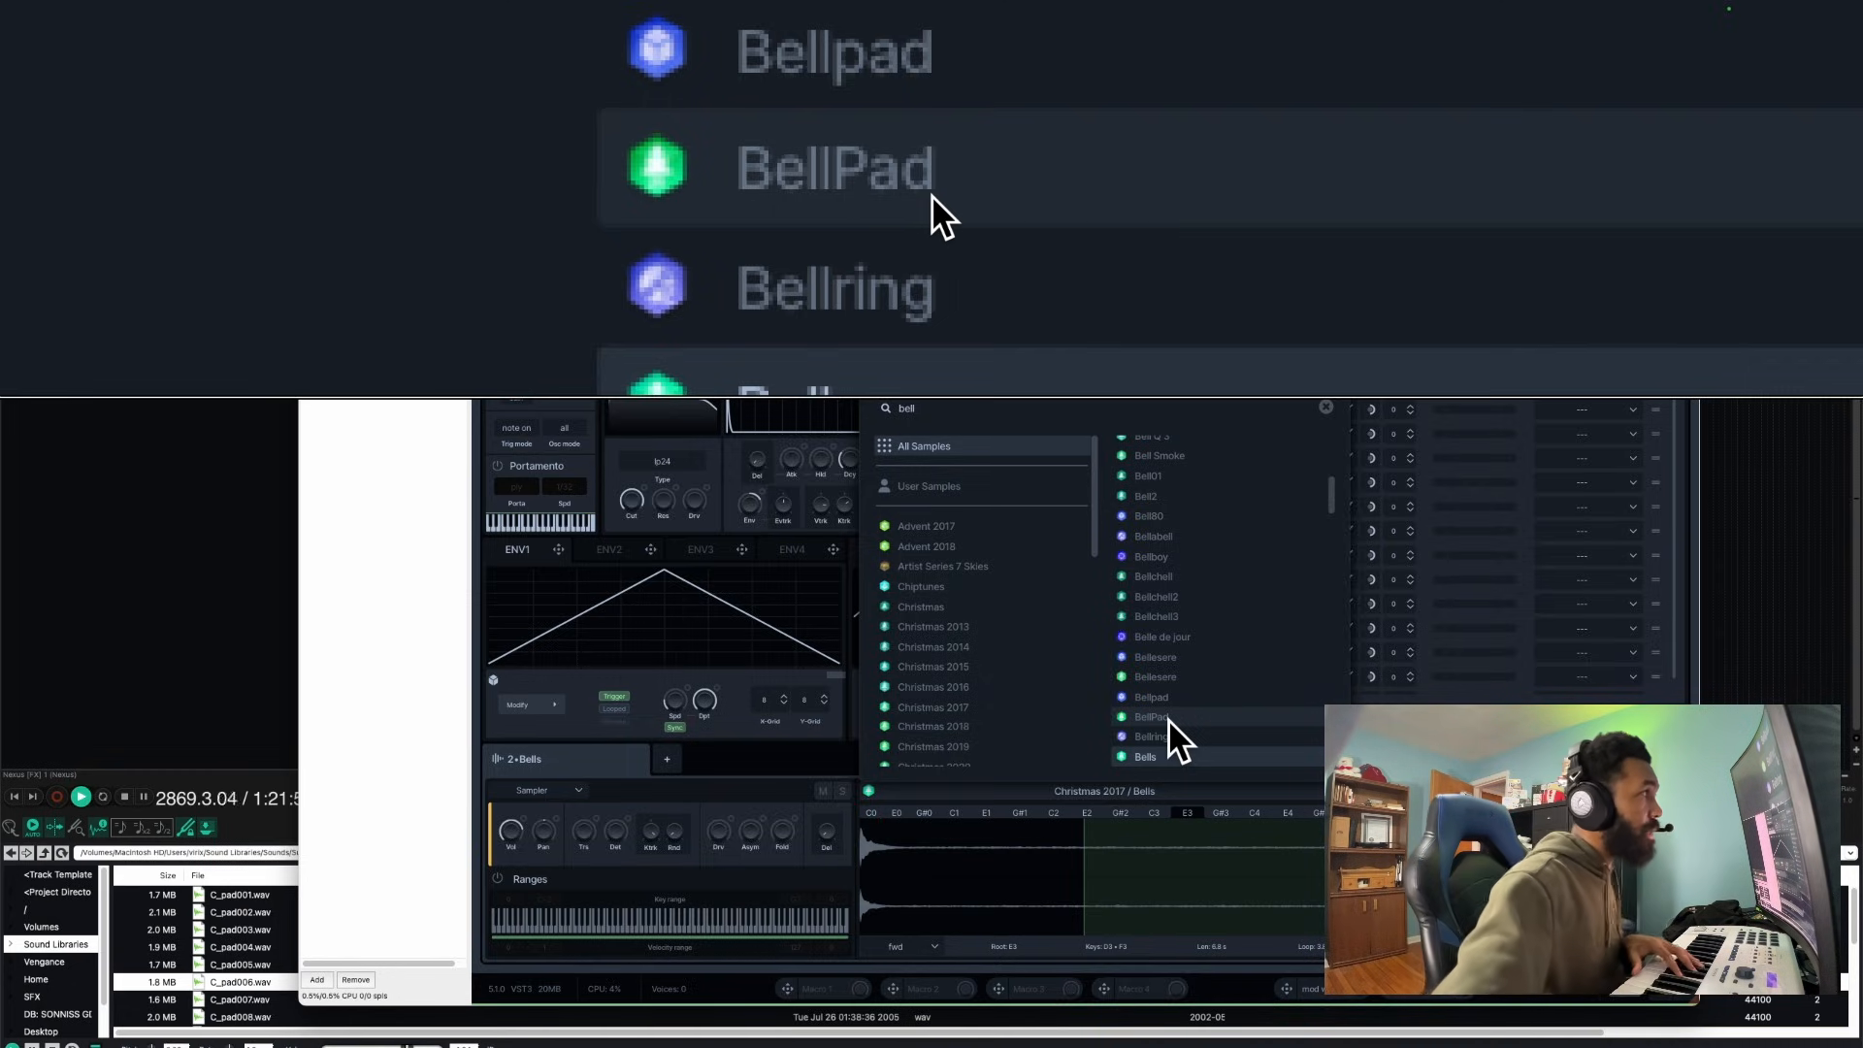
pyautogui.press('Down')
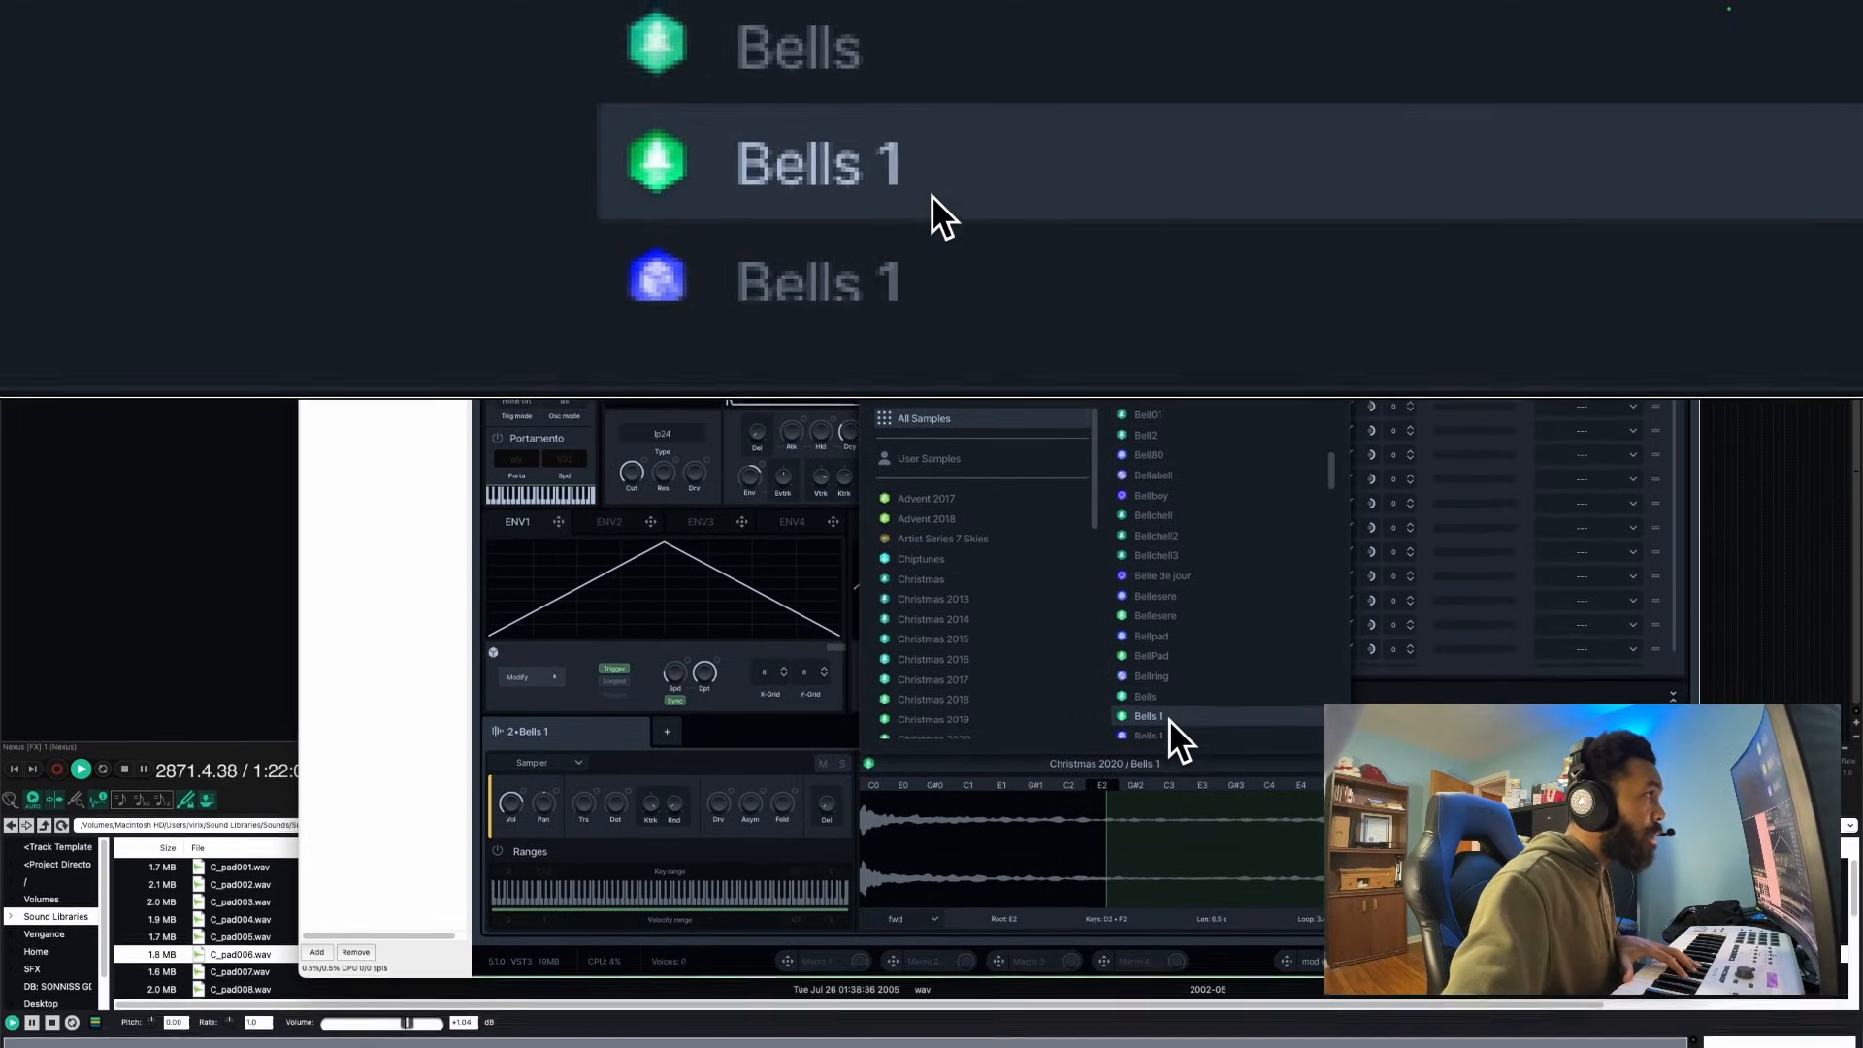
# Compare Bells with the neighbouring Bells 1 samples, load Bells from Christmas 2017 in the second layer and close the sample browser
pyautogui.press('Down')
pyautogui.press('Up')
pyautogui.press('Up')
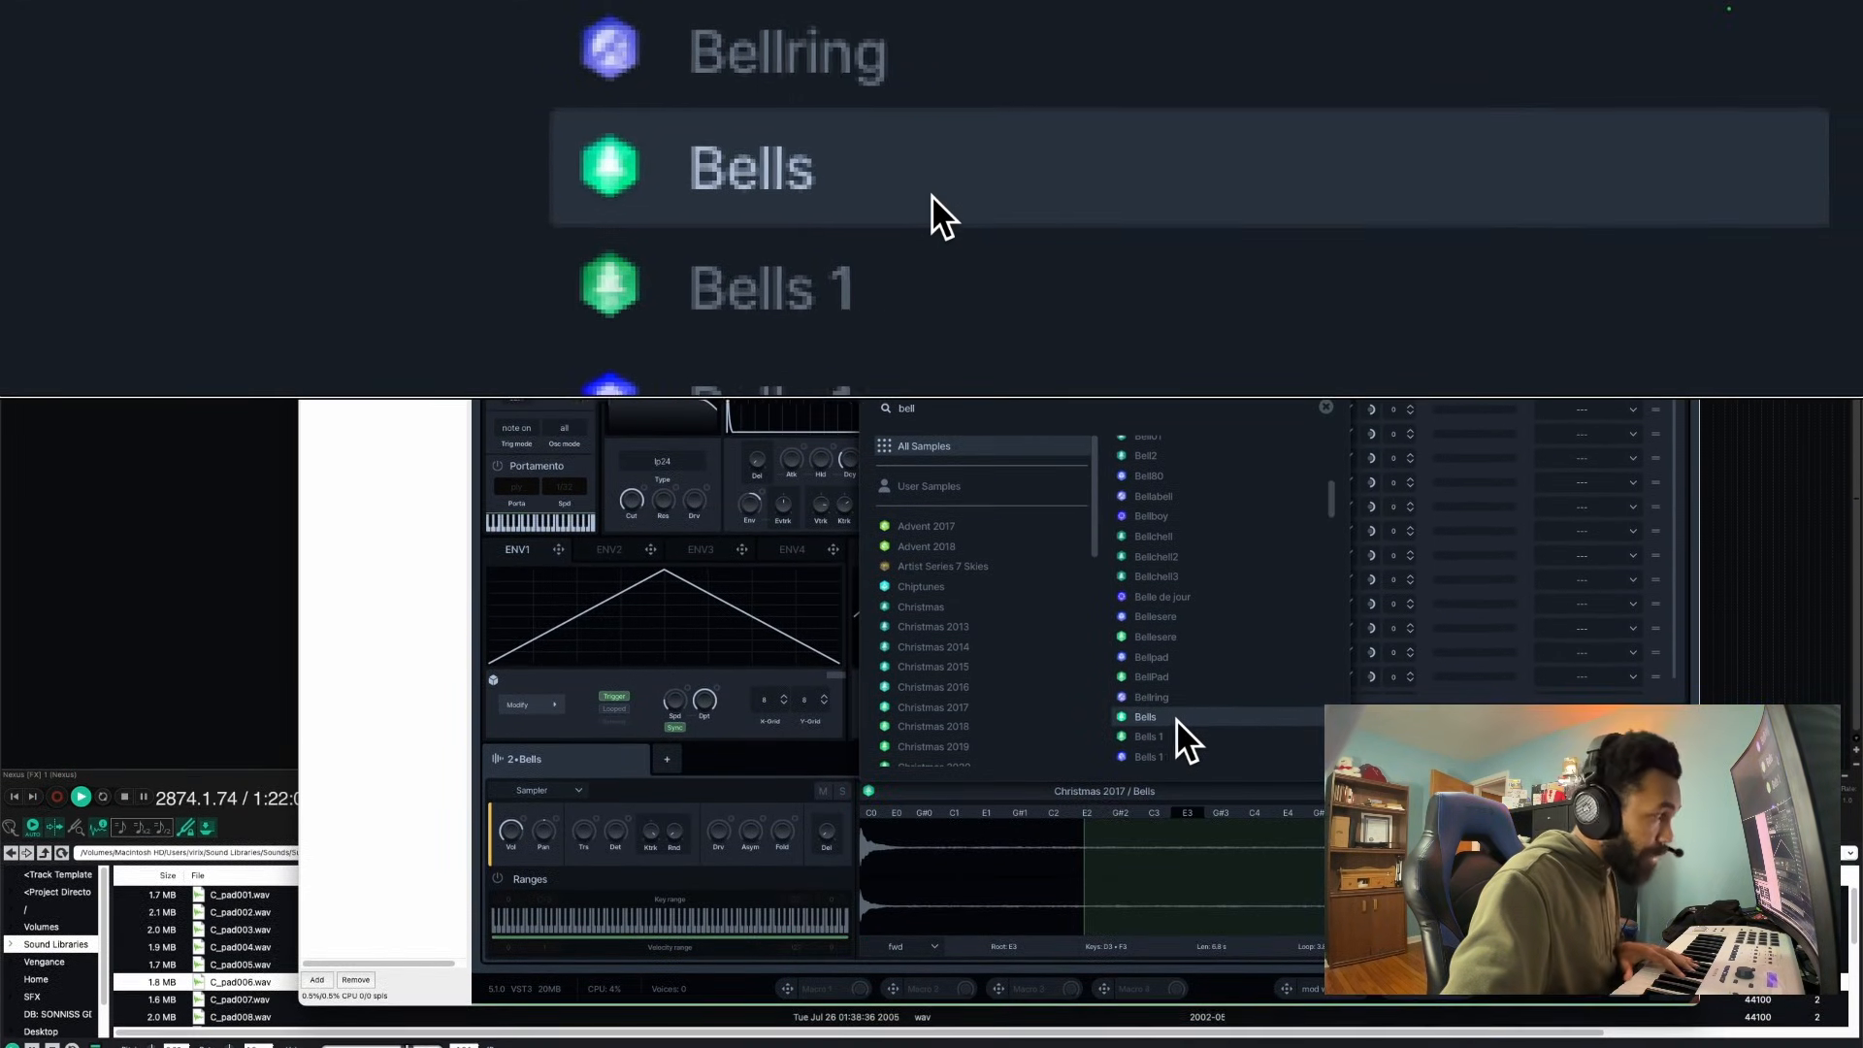
pyautogui.press('Down')
pyautogui.press('Down')
pyautogui.press('Down')
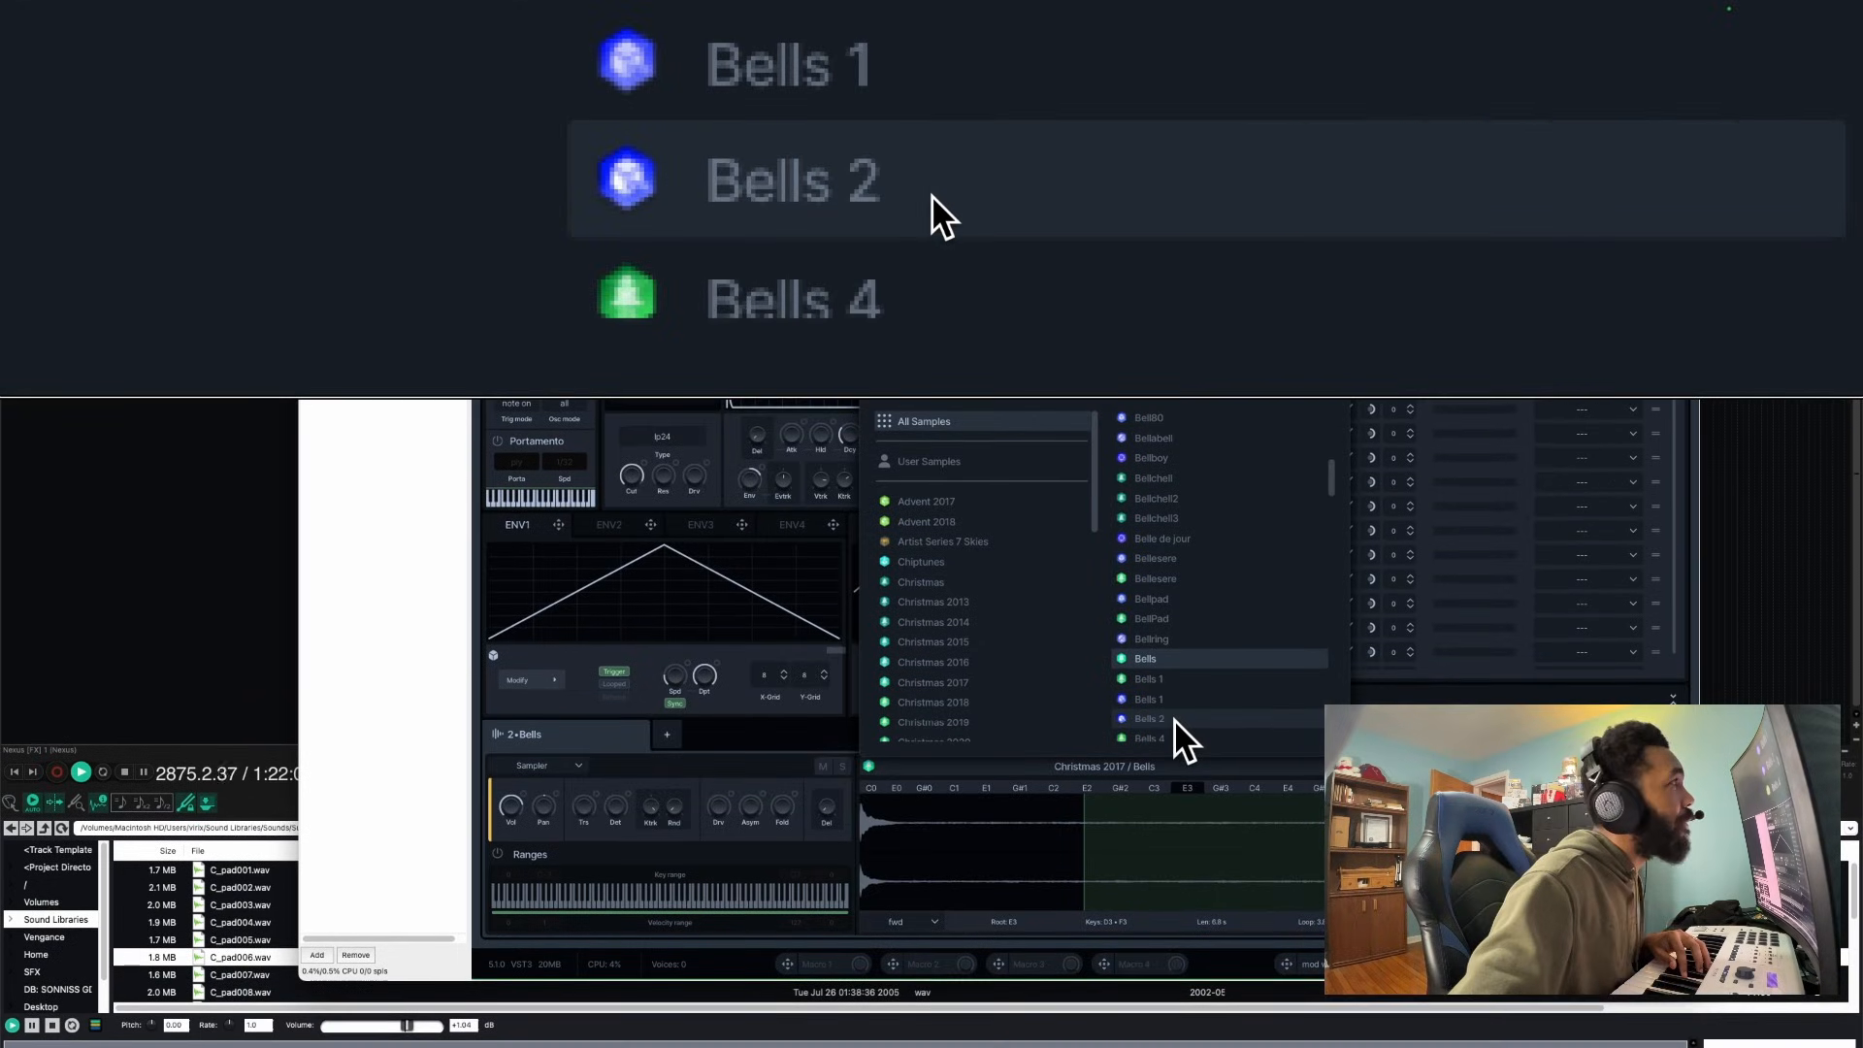
pyautogui.press('Up')
pyautogui.press('Up')
pyautogui.press('Up')
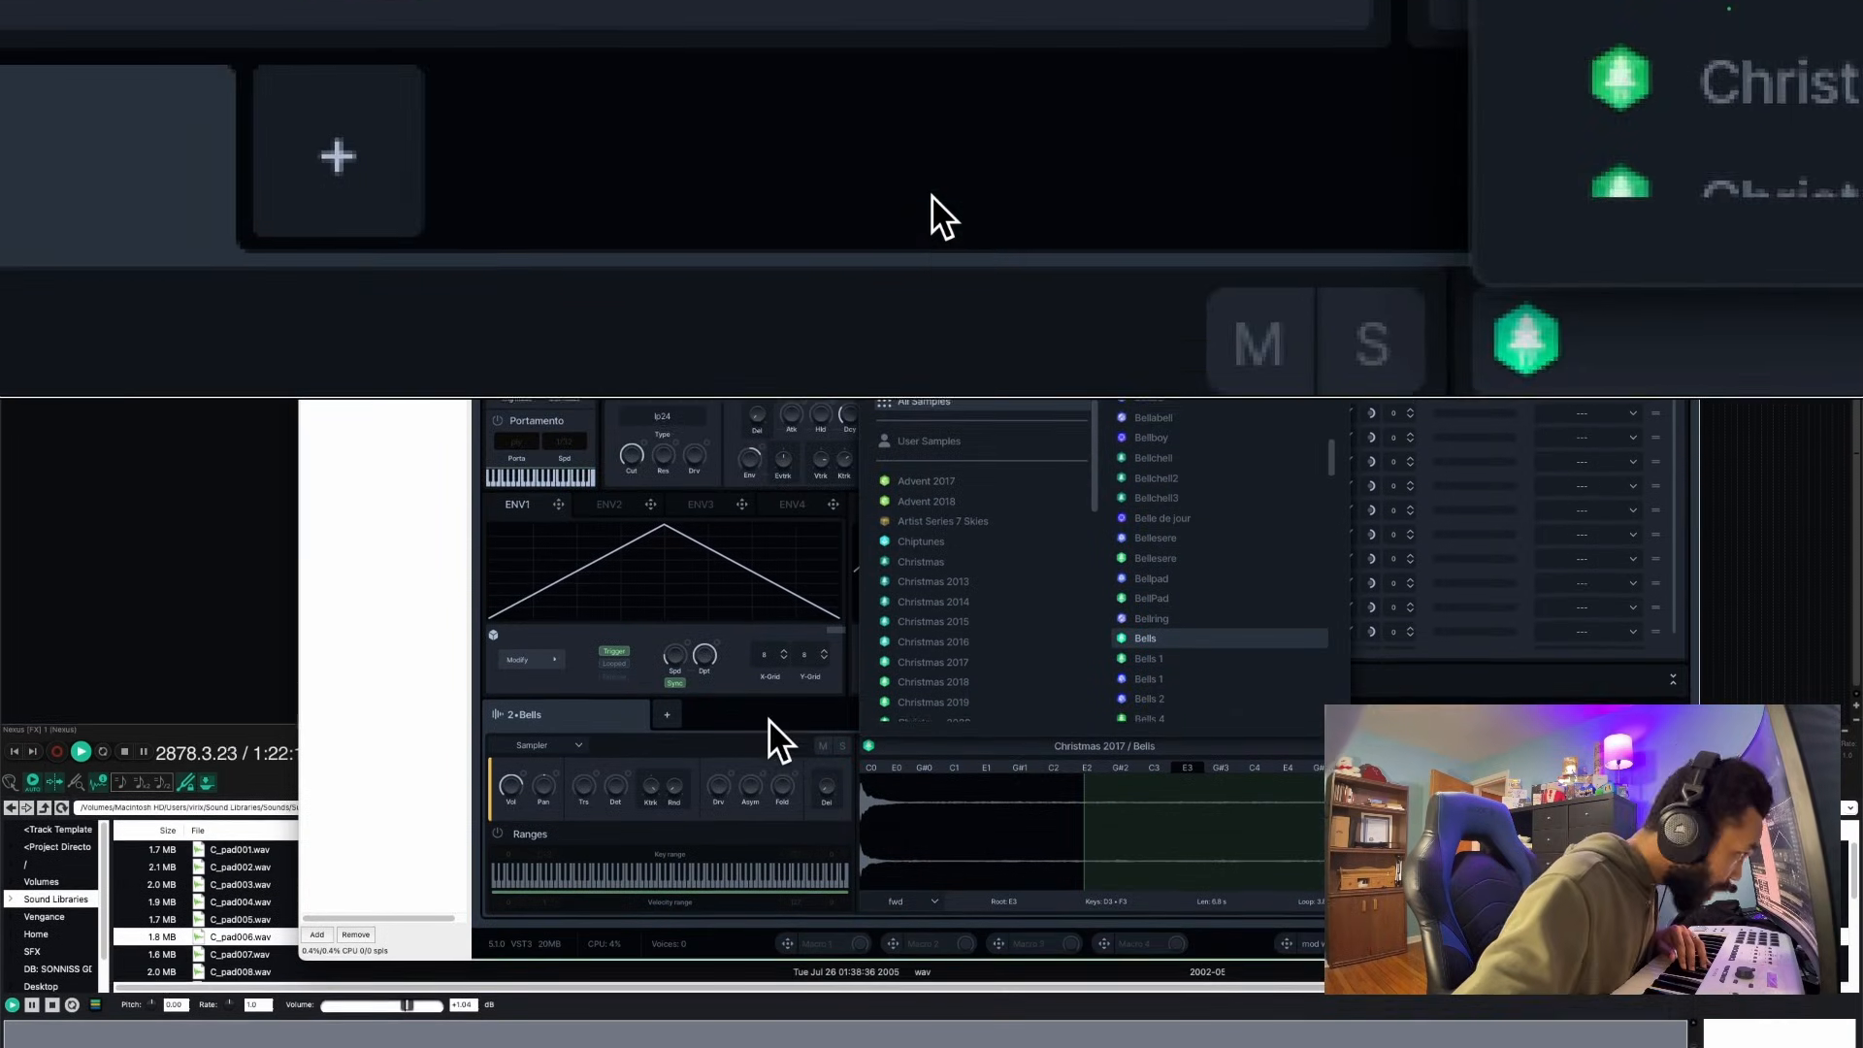
pyautogui.click(772, 720)
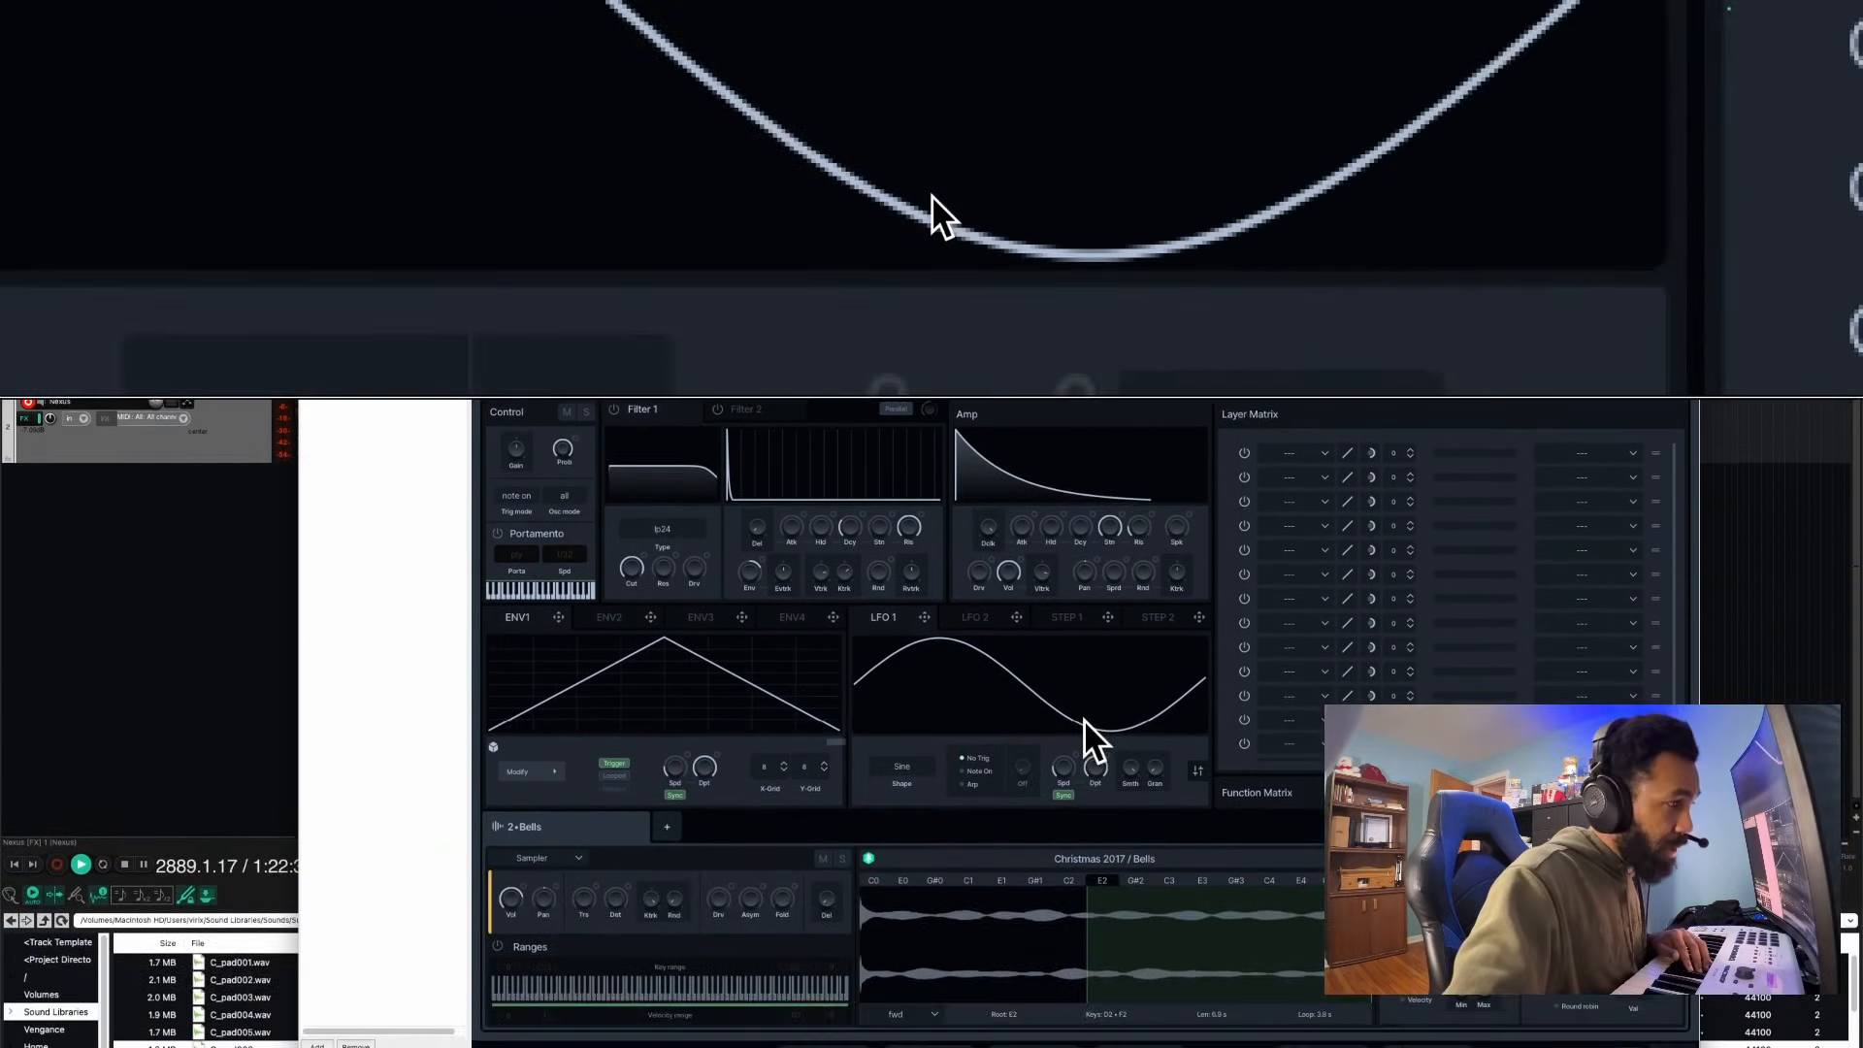
# Show the patch routing and send the second layer to a new FX group
pyautogui.moveTo(1130, 765)
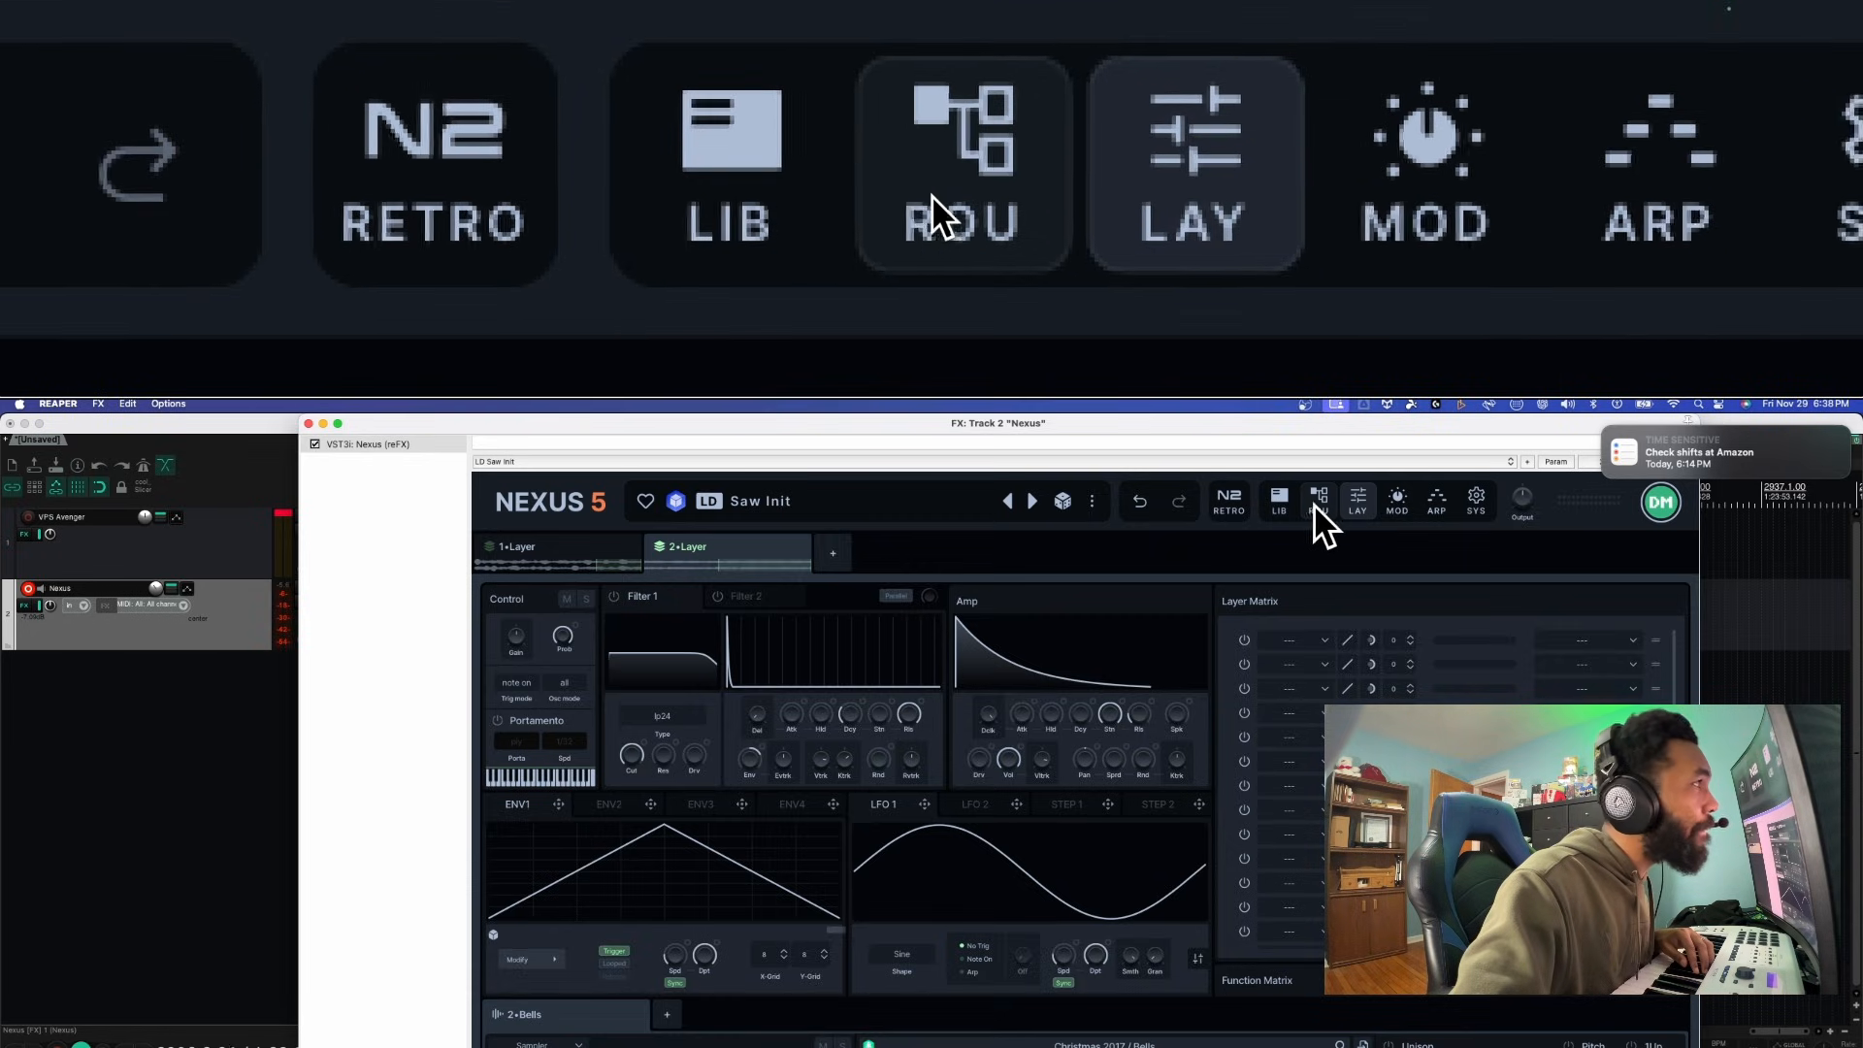
pyautogui.click(1279, 501)
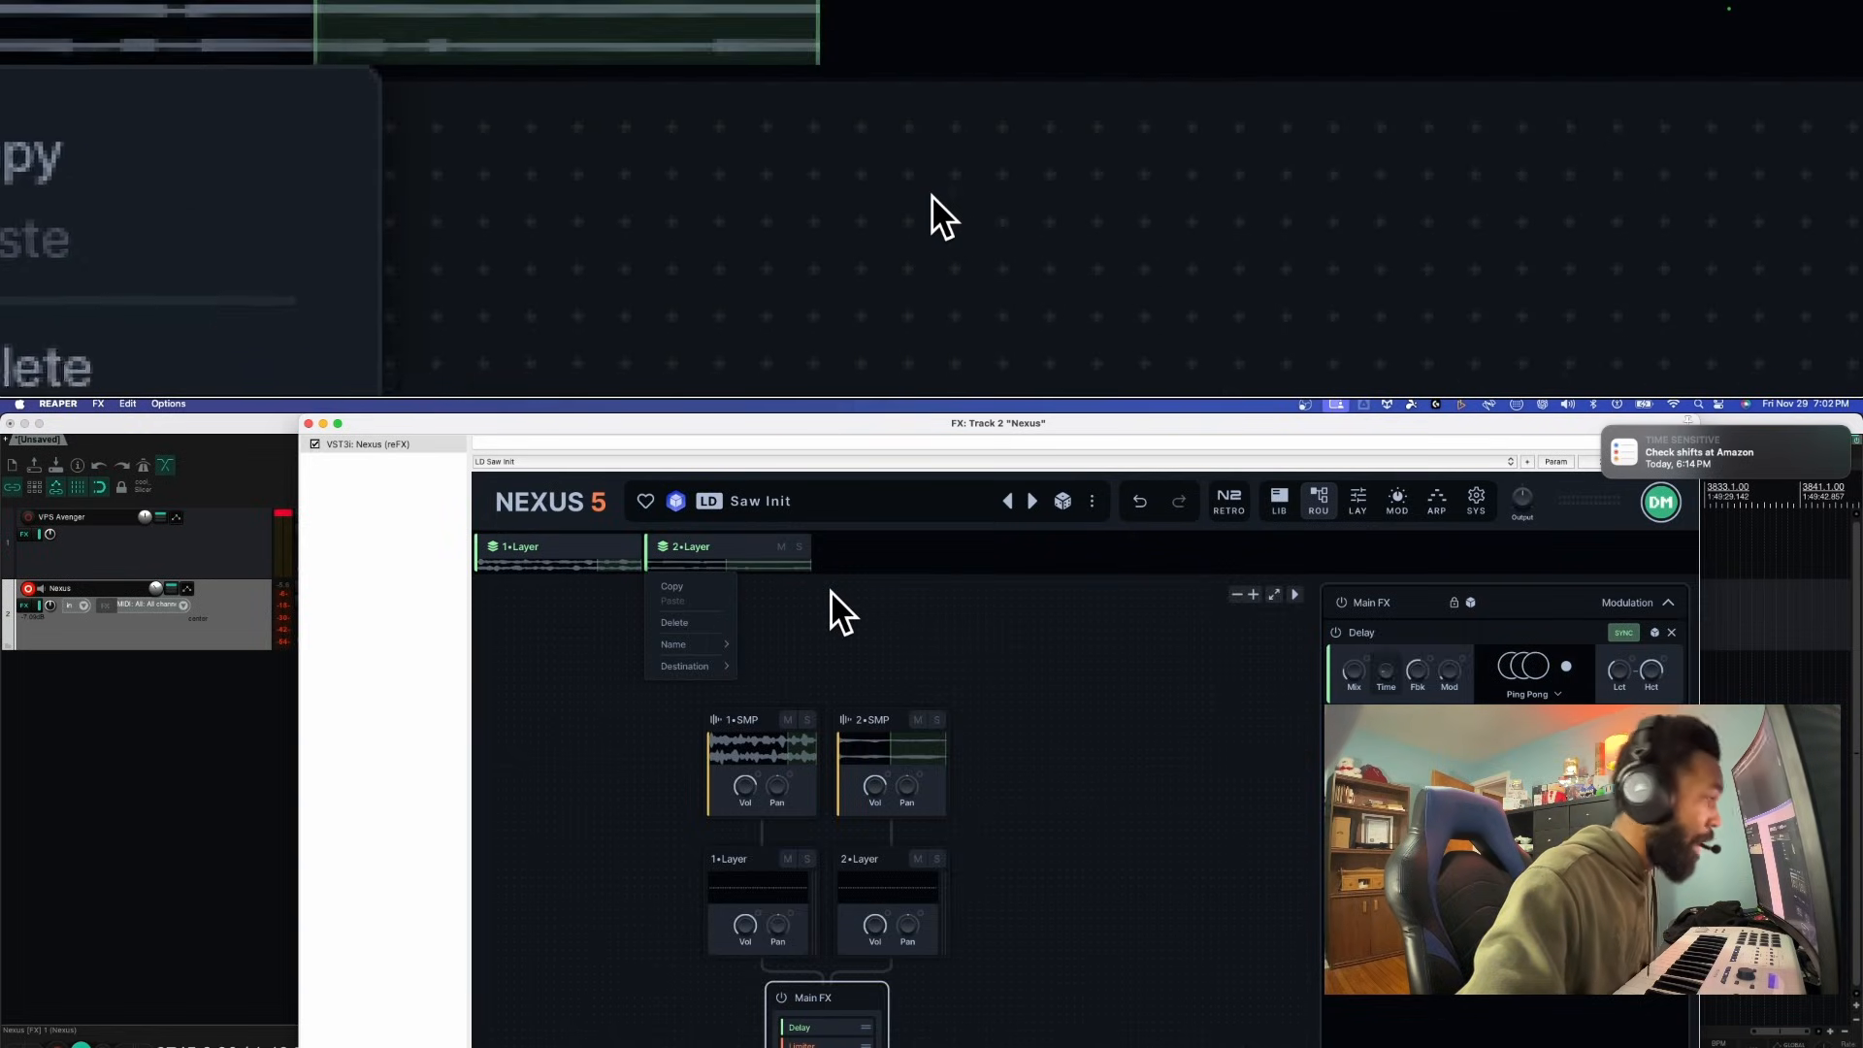
pyautogui.click(831, 590)
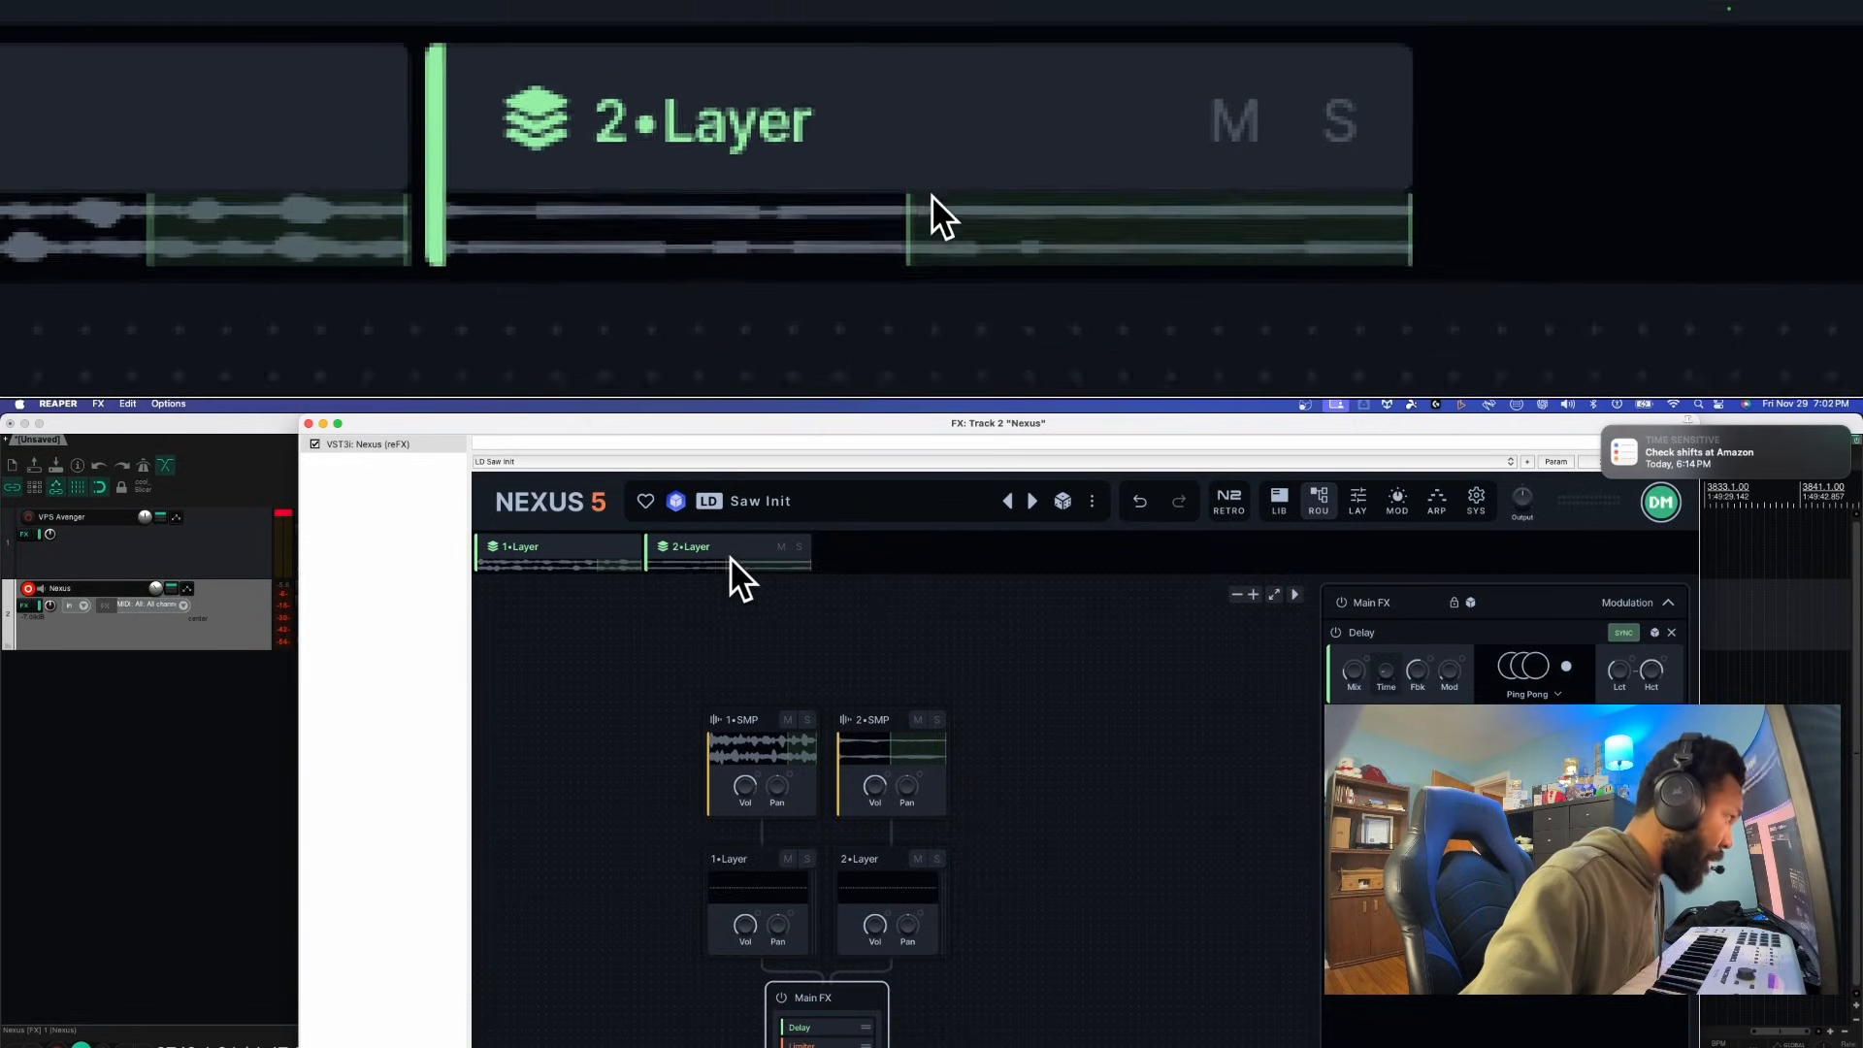
pyautogui.moveTo(695, 644)
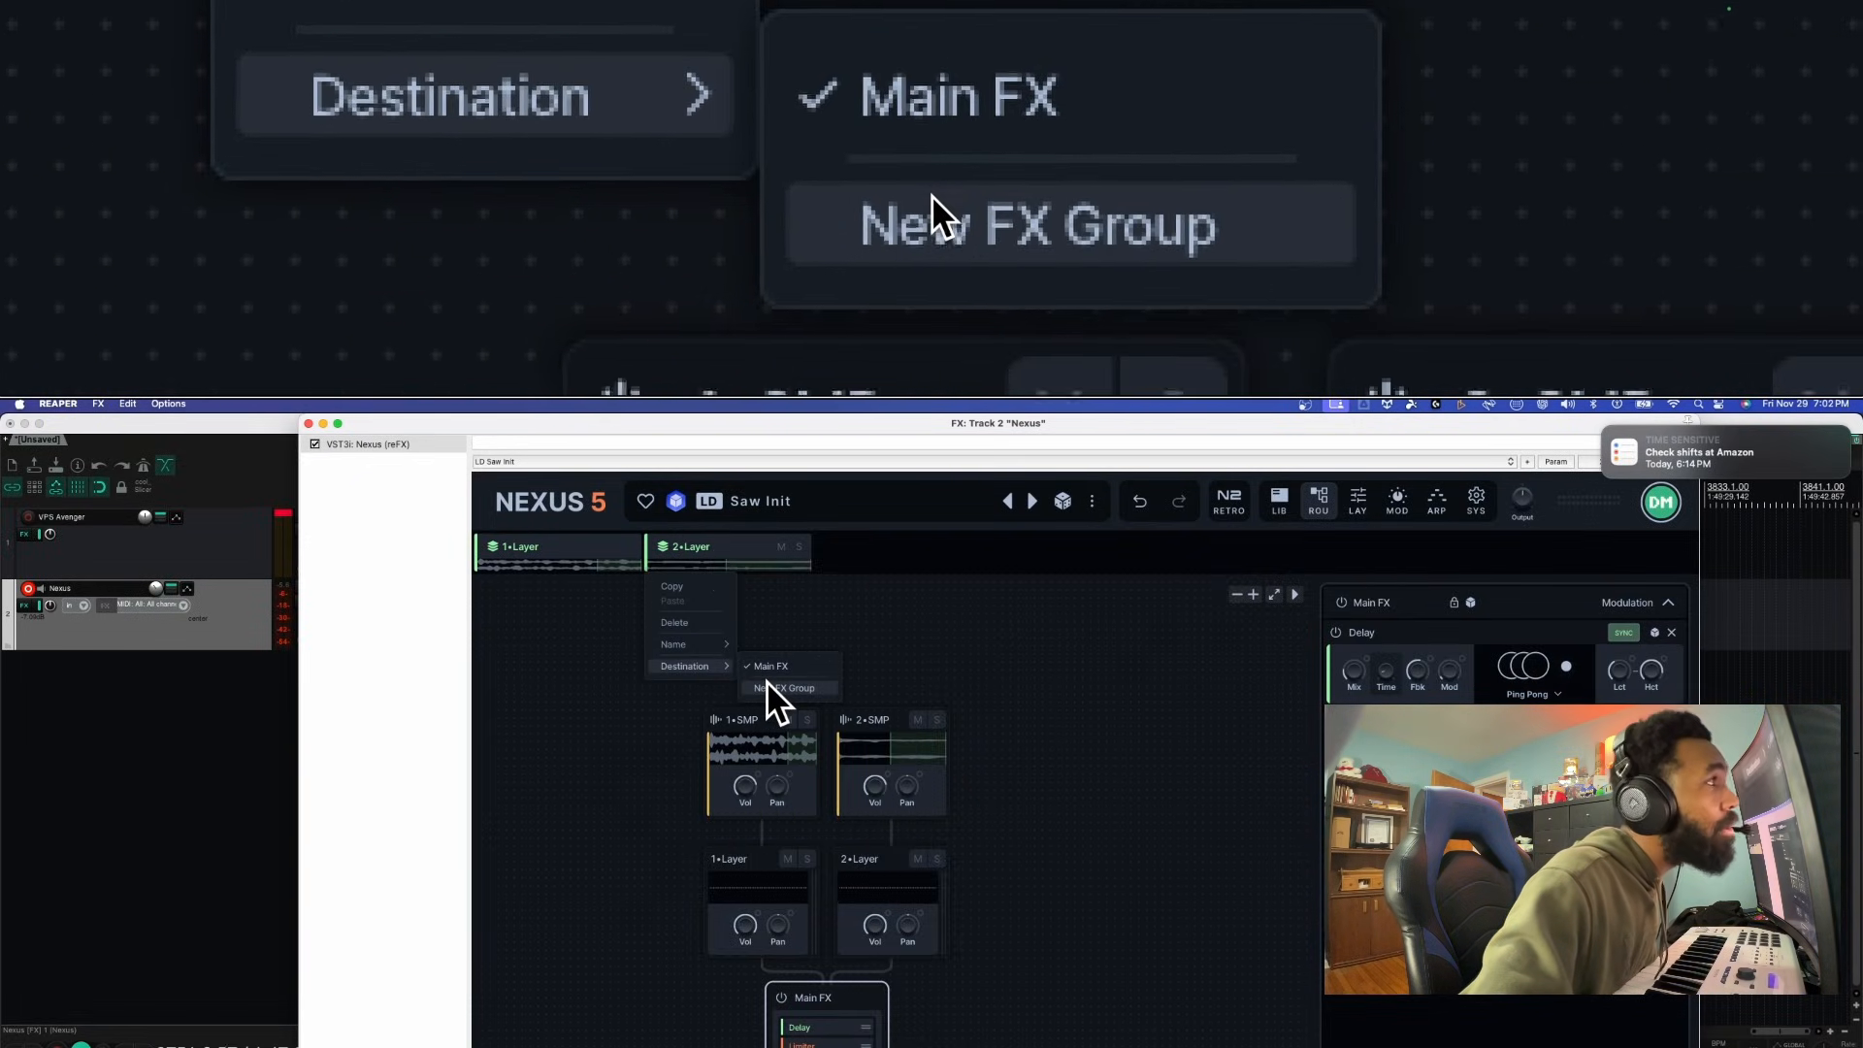
pyautogui.click(766, 681)
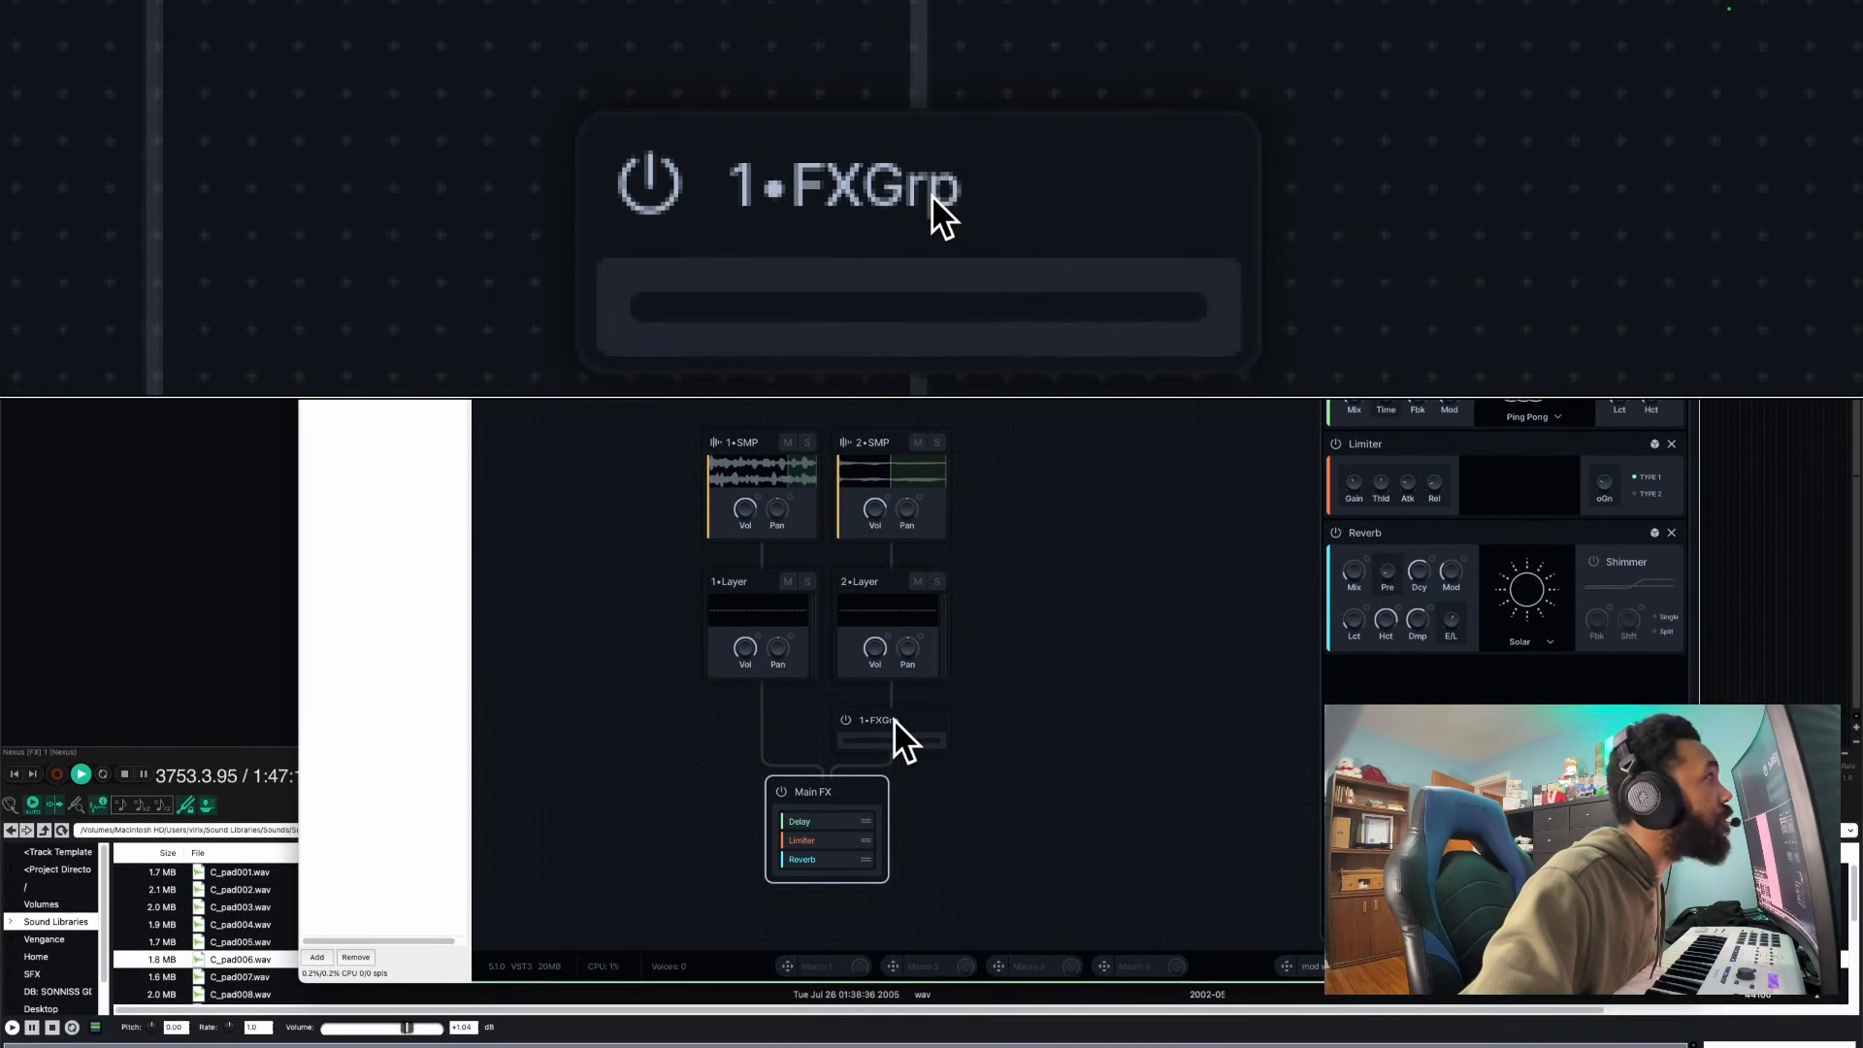
# Add a Bucket Delay to the second layer's FX group, and open and close the group's FX rack presets
pyautogui.click(900, 719)
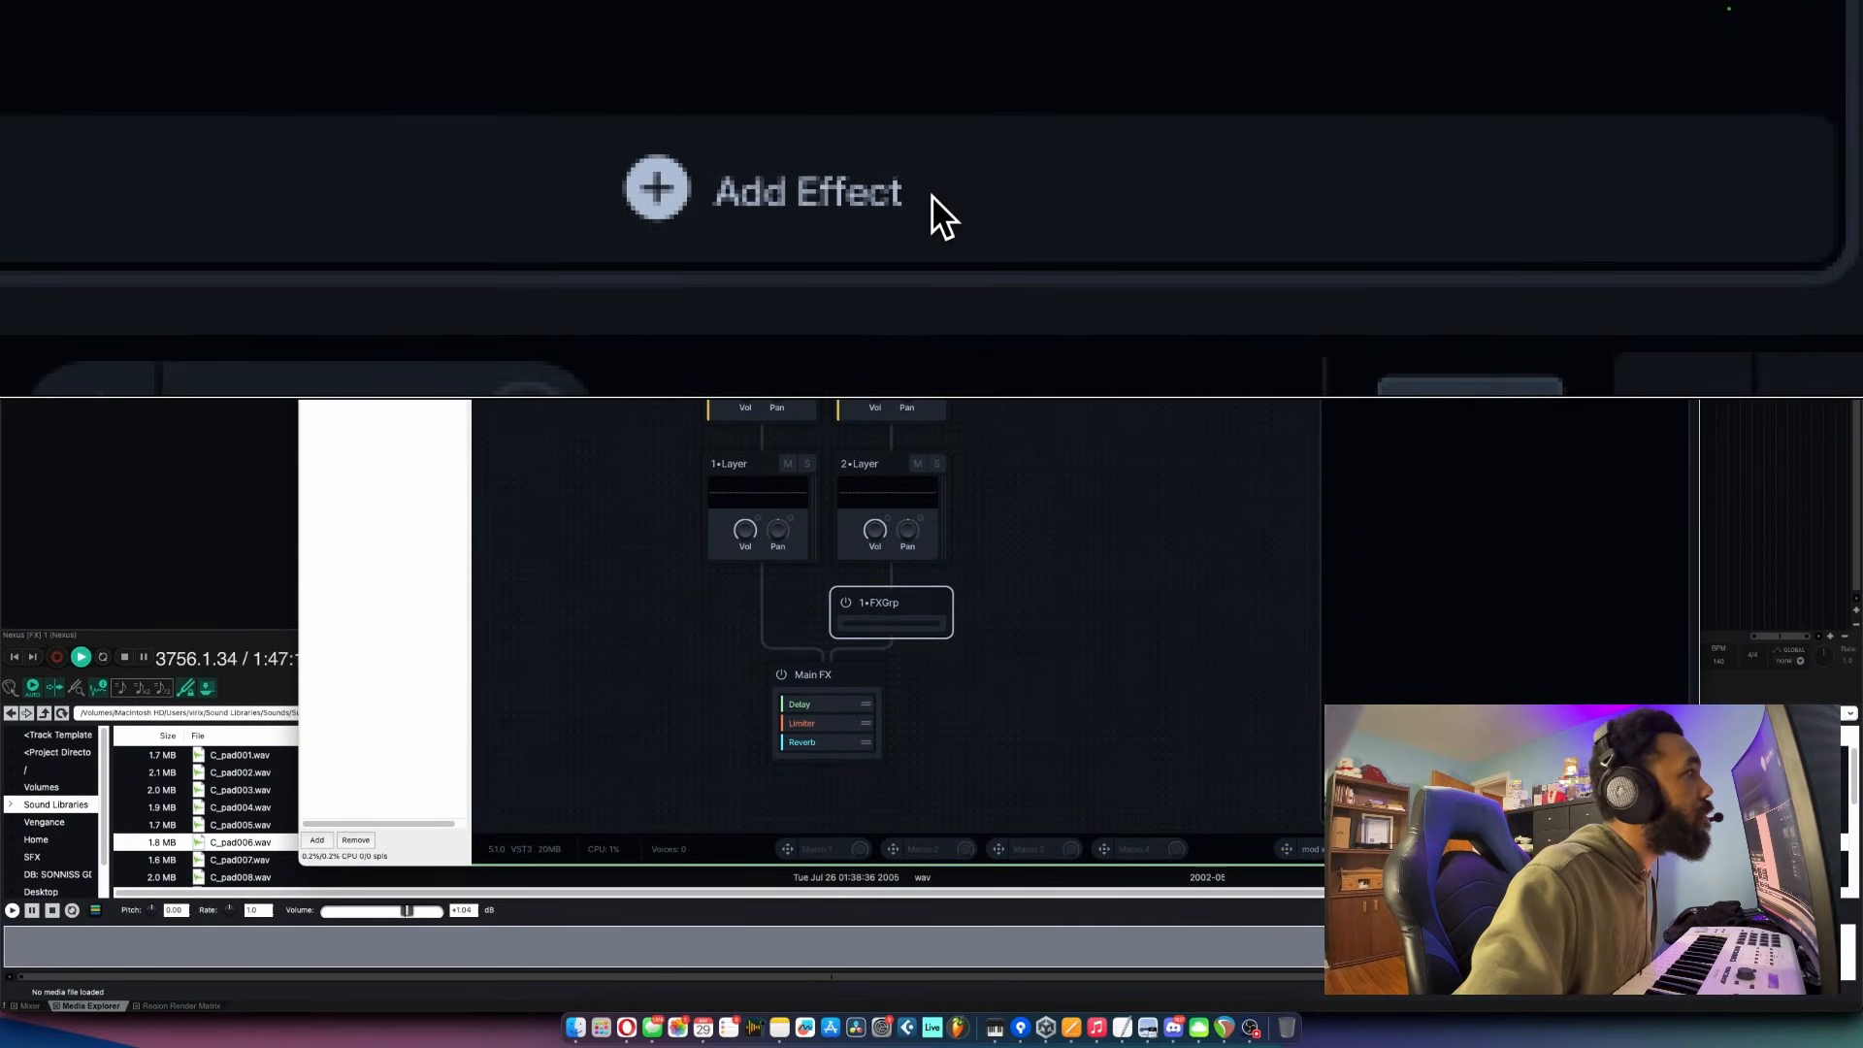
pyautogui.click(934, 204)
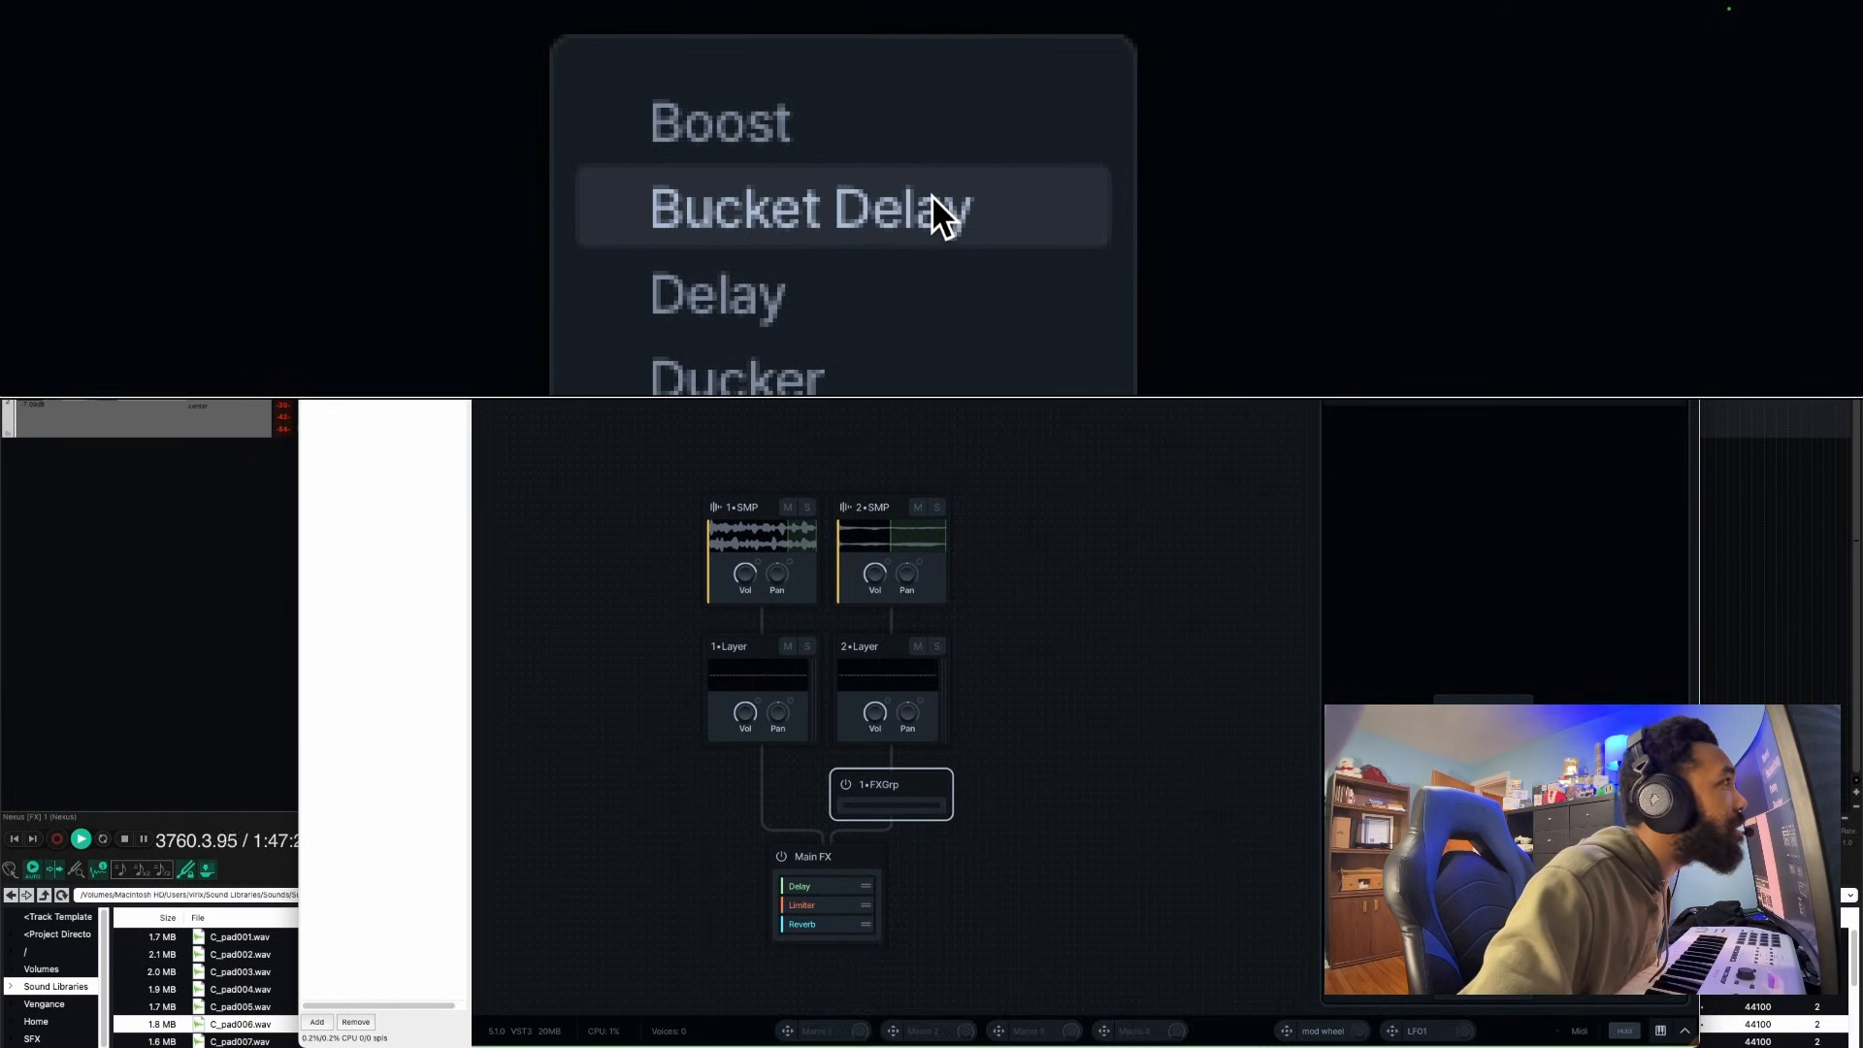
pyautogui.click(934, 203)
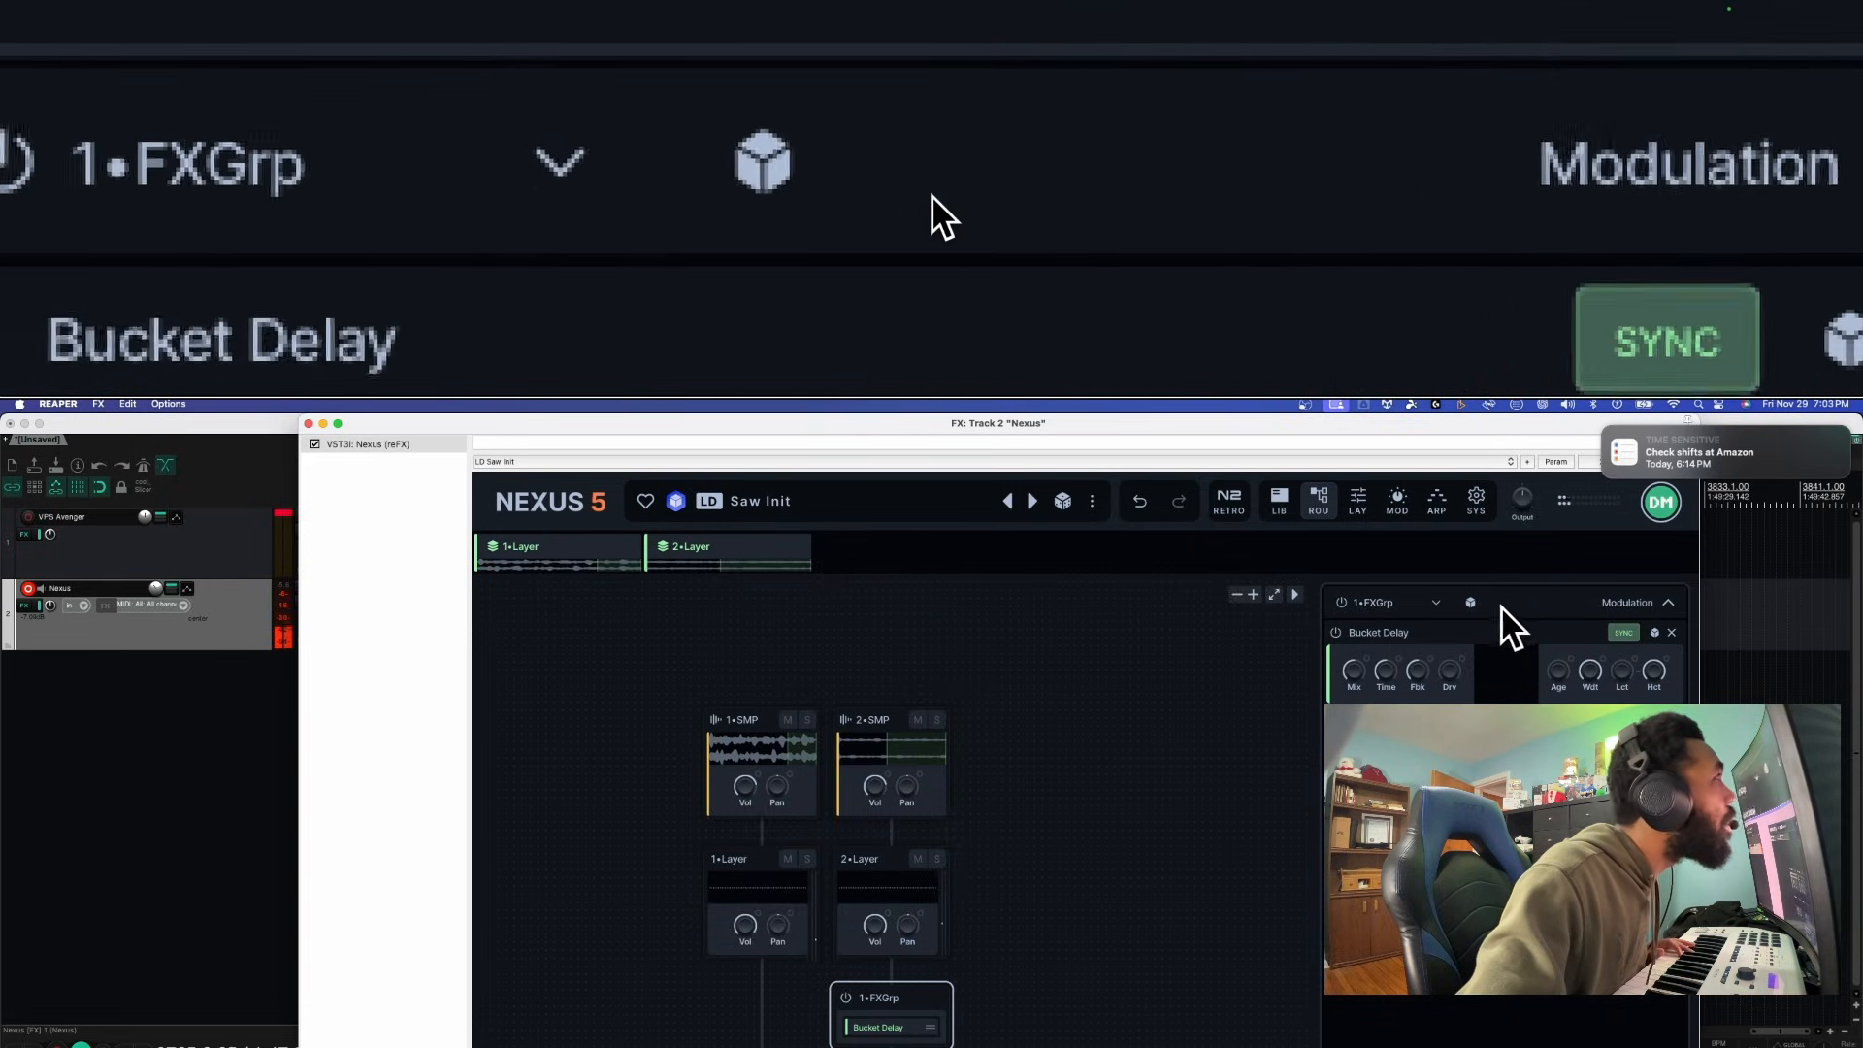
pyautogui.click(1468, 602)
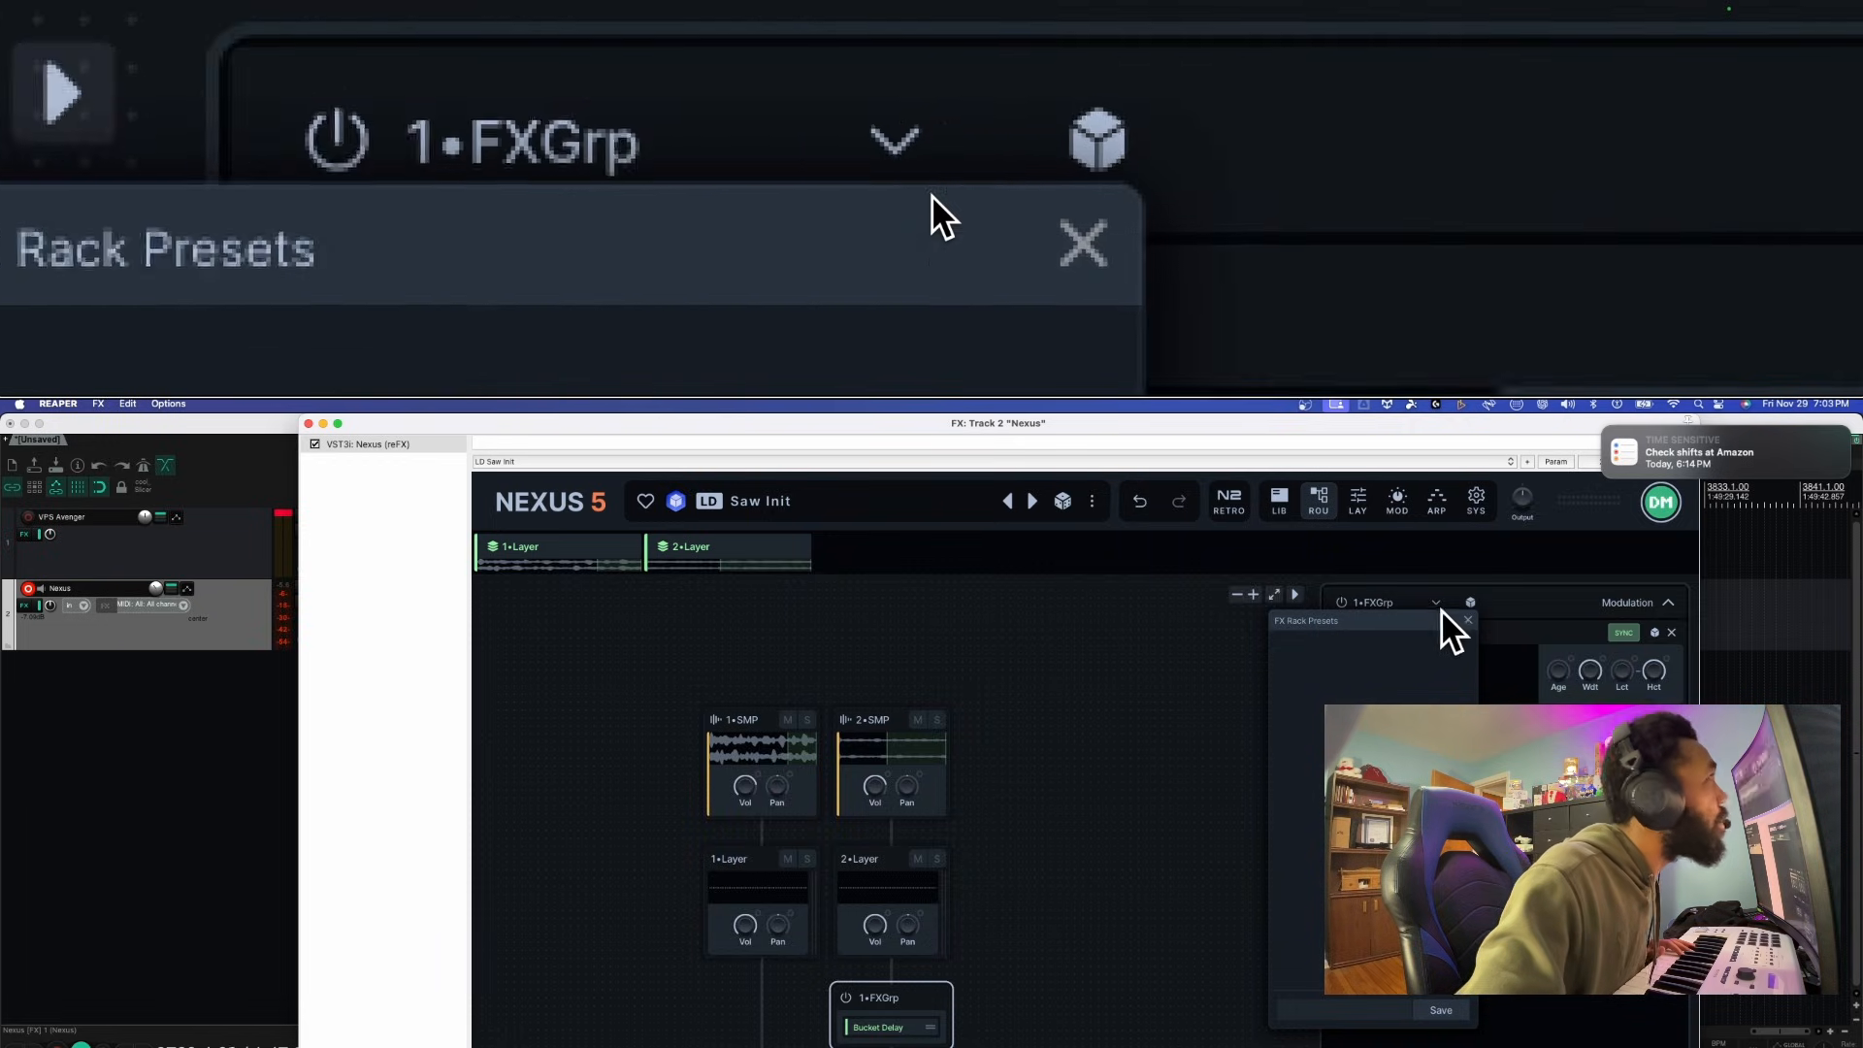
pyautogui.click(1467, 620)
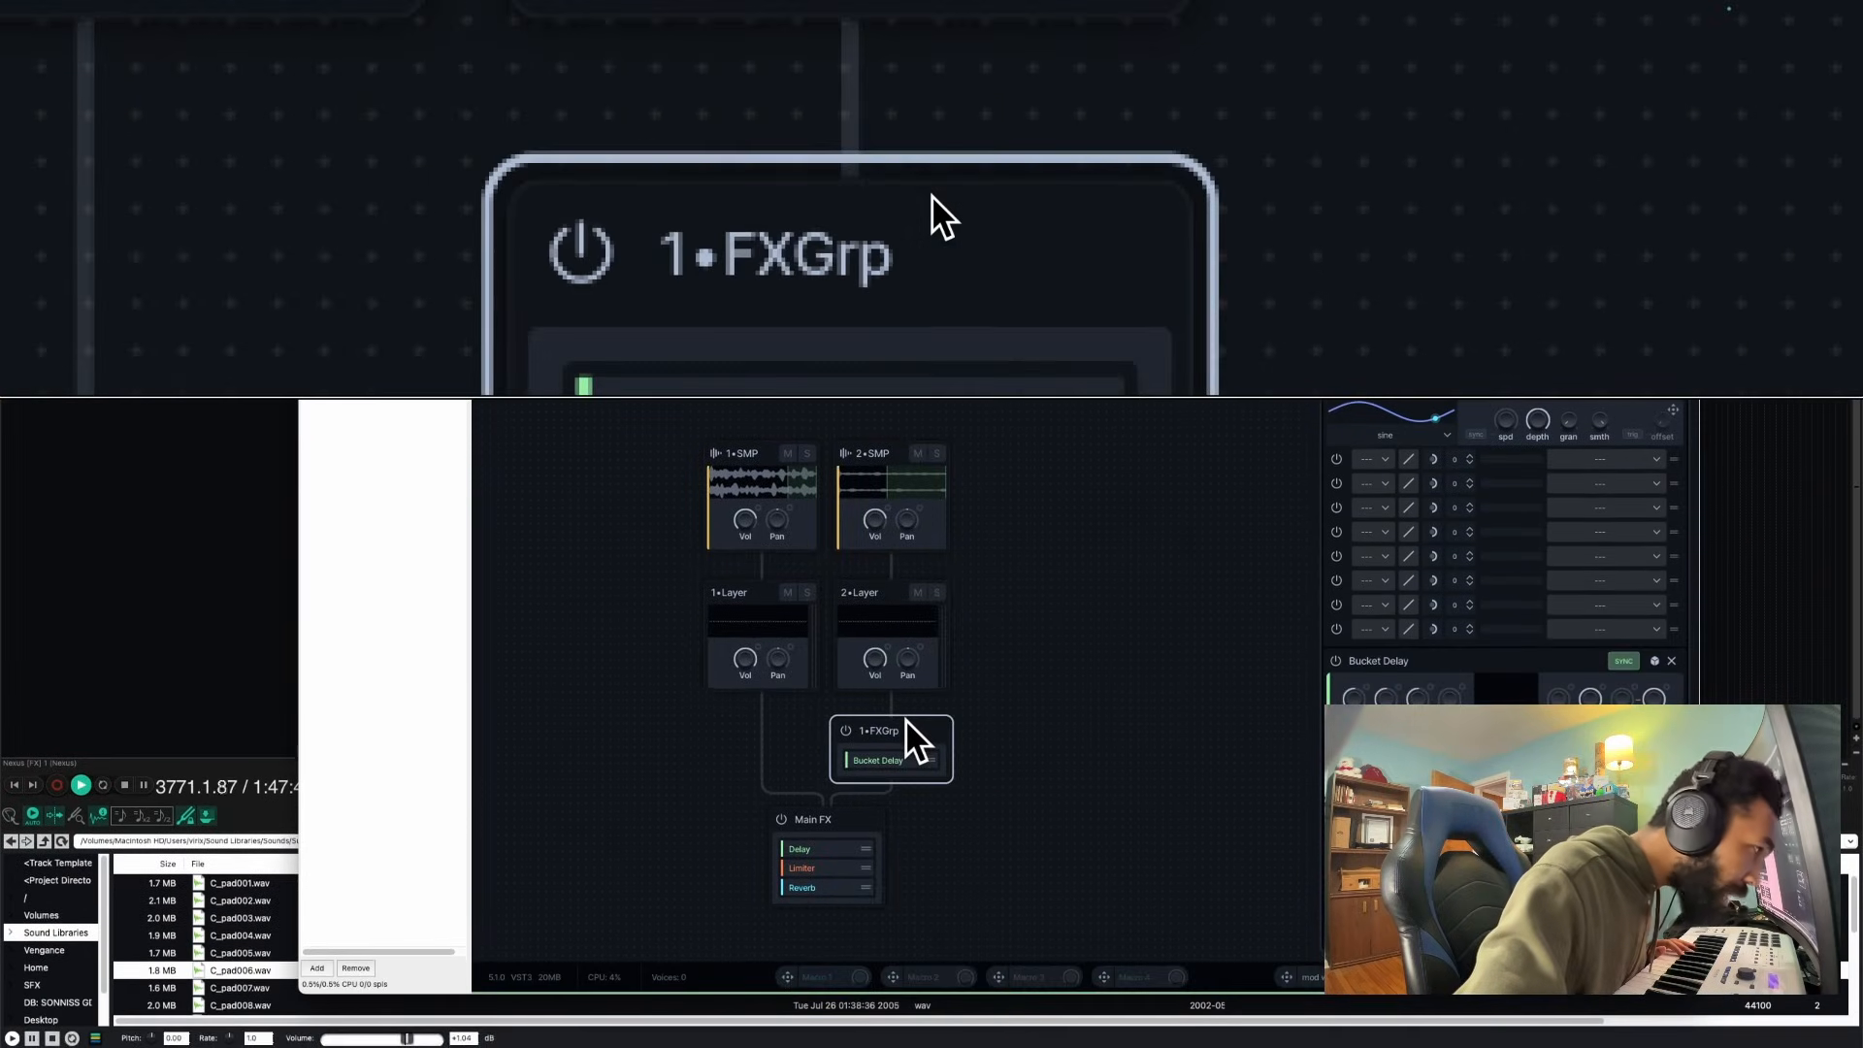
pyautogui.press('super+Tab')
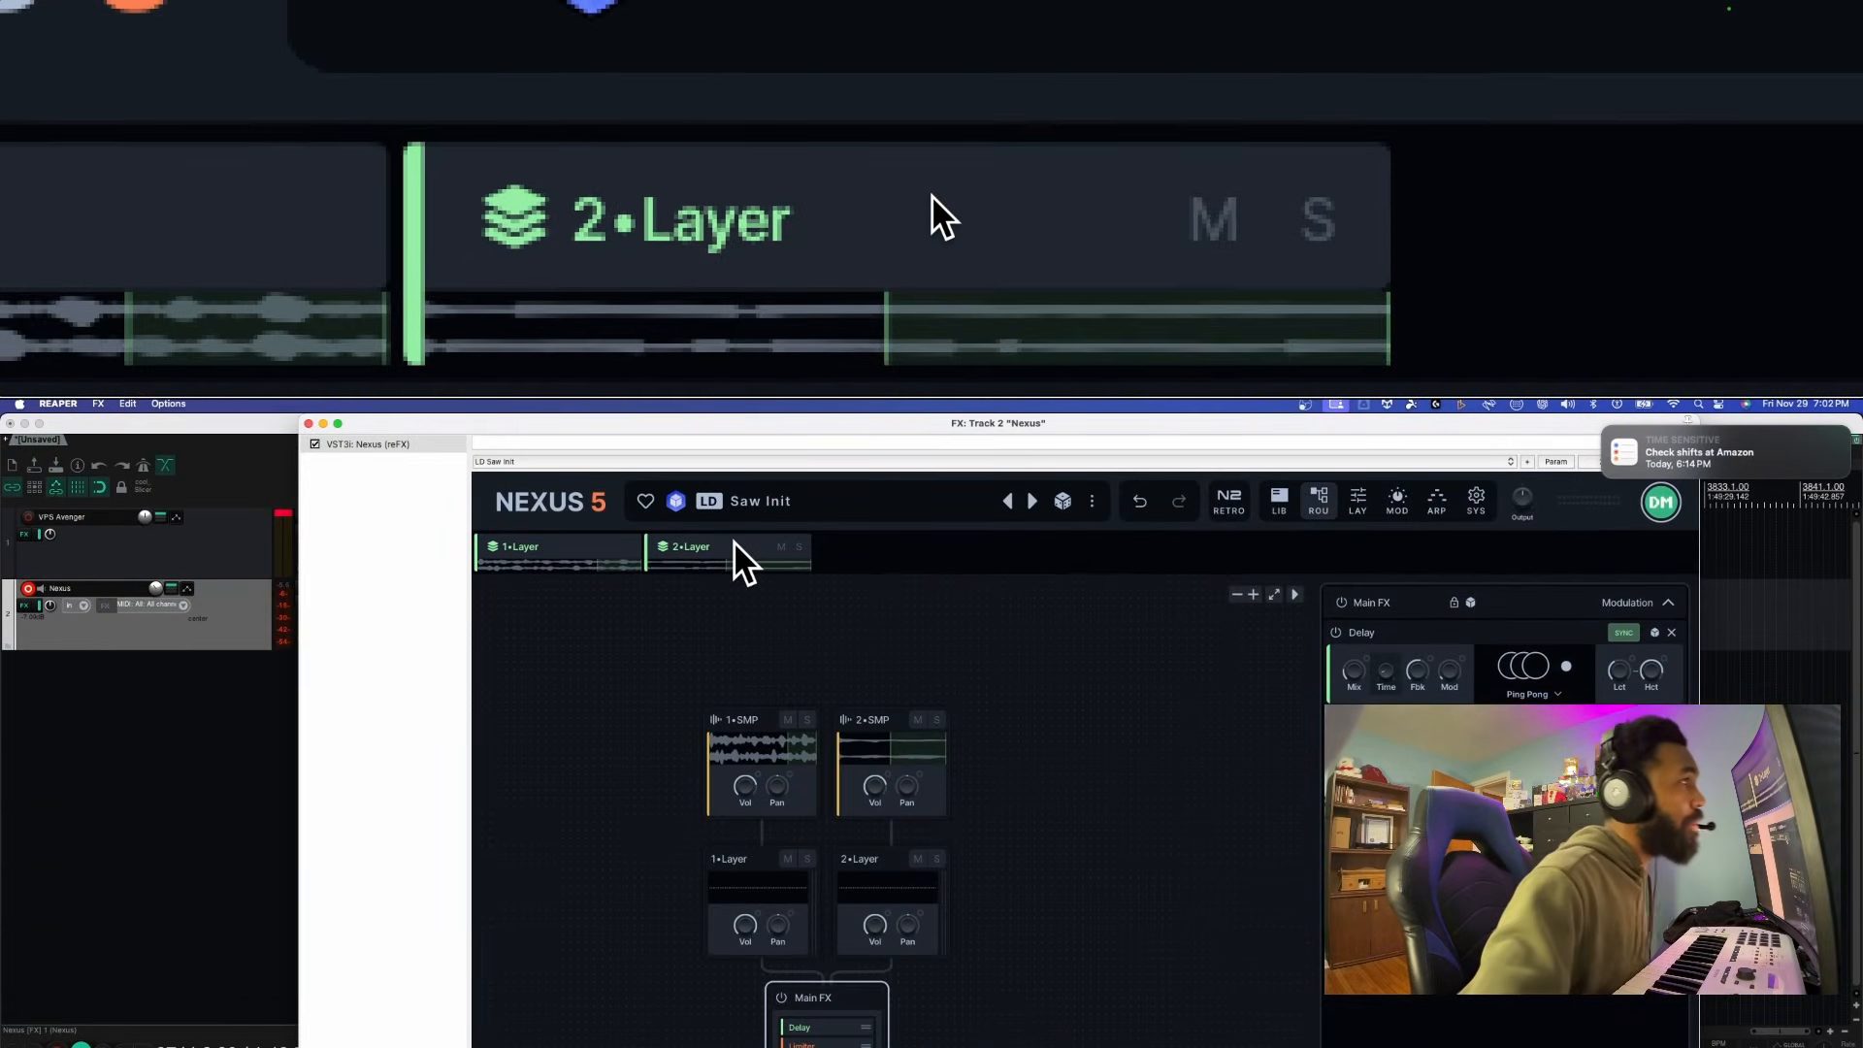
# Change the second layer's destination from Main FX to a new FX group
pyautogui.rightClick(734, 542)
pyautogui.click(831, 588)
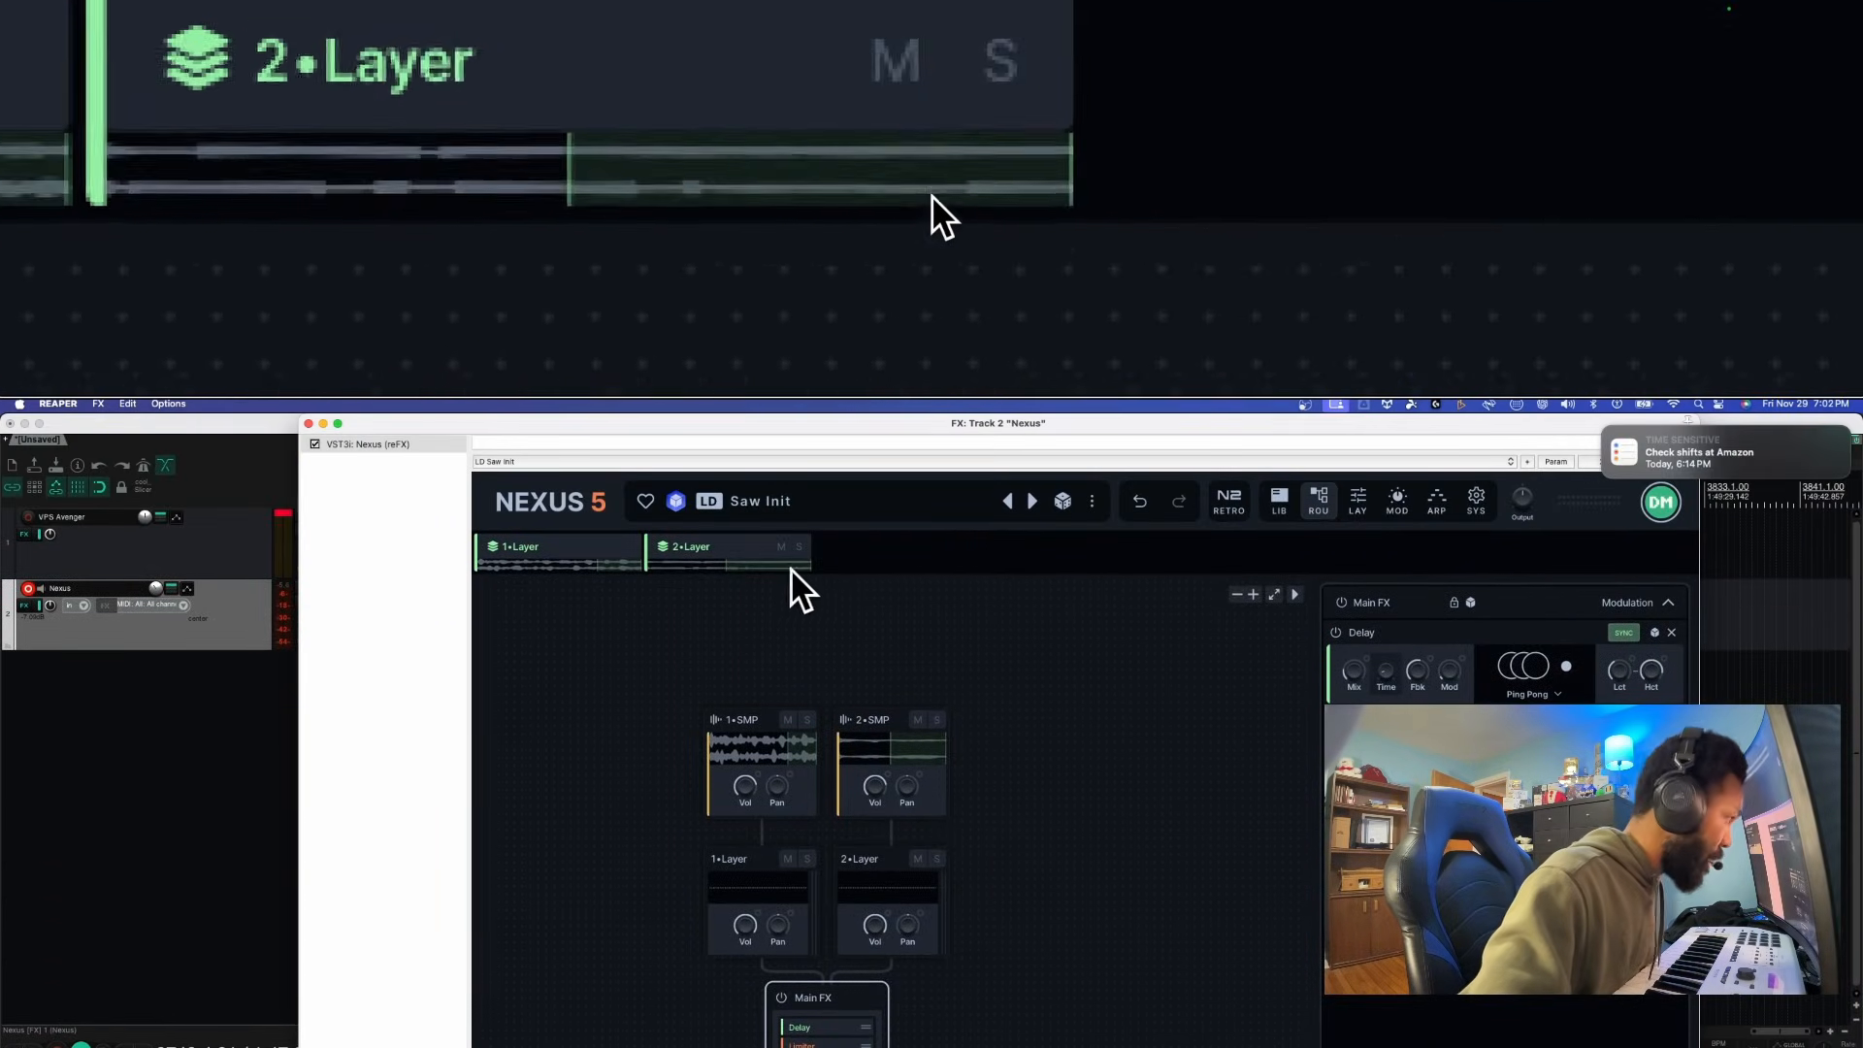
pyautogui.rightClick(714, 551)
pyautogui.moveTo(693, 647)
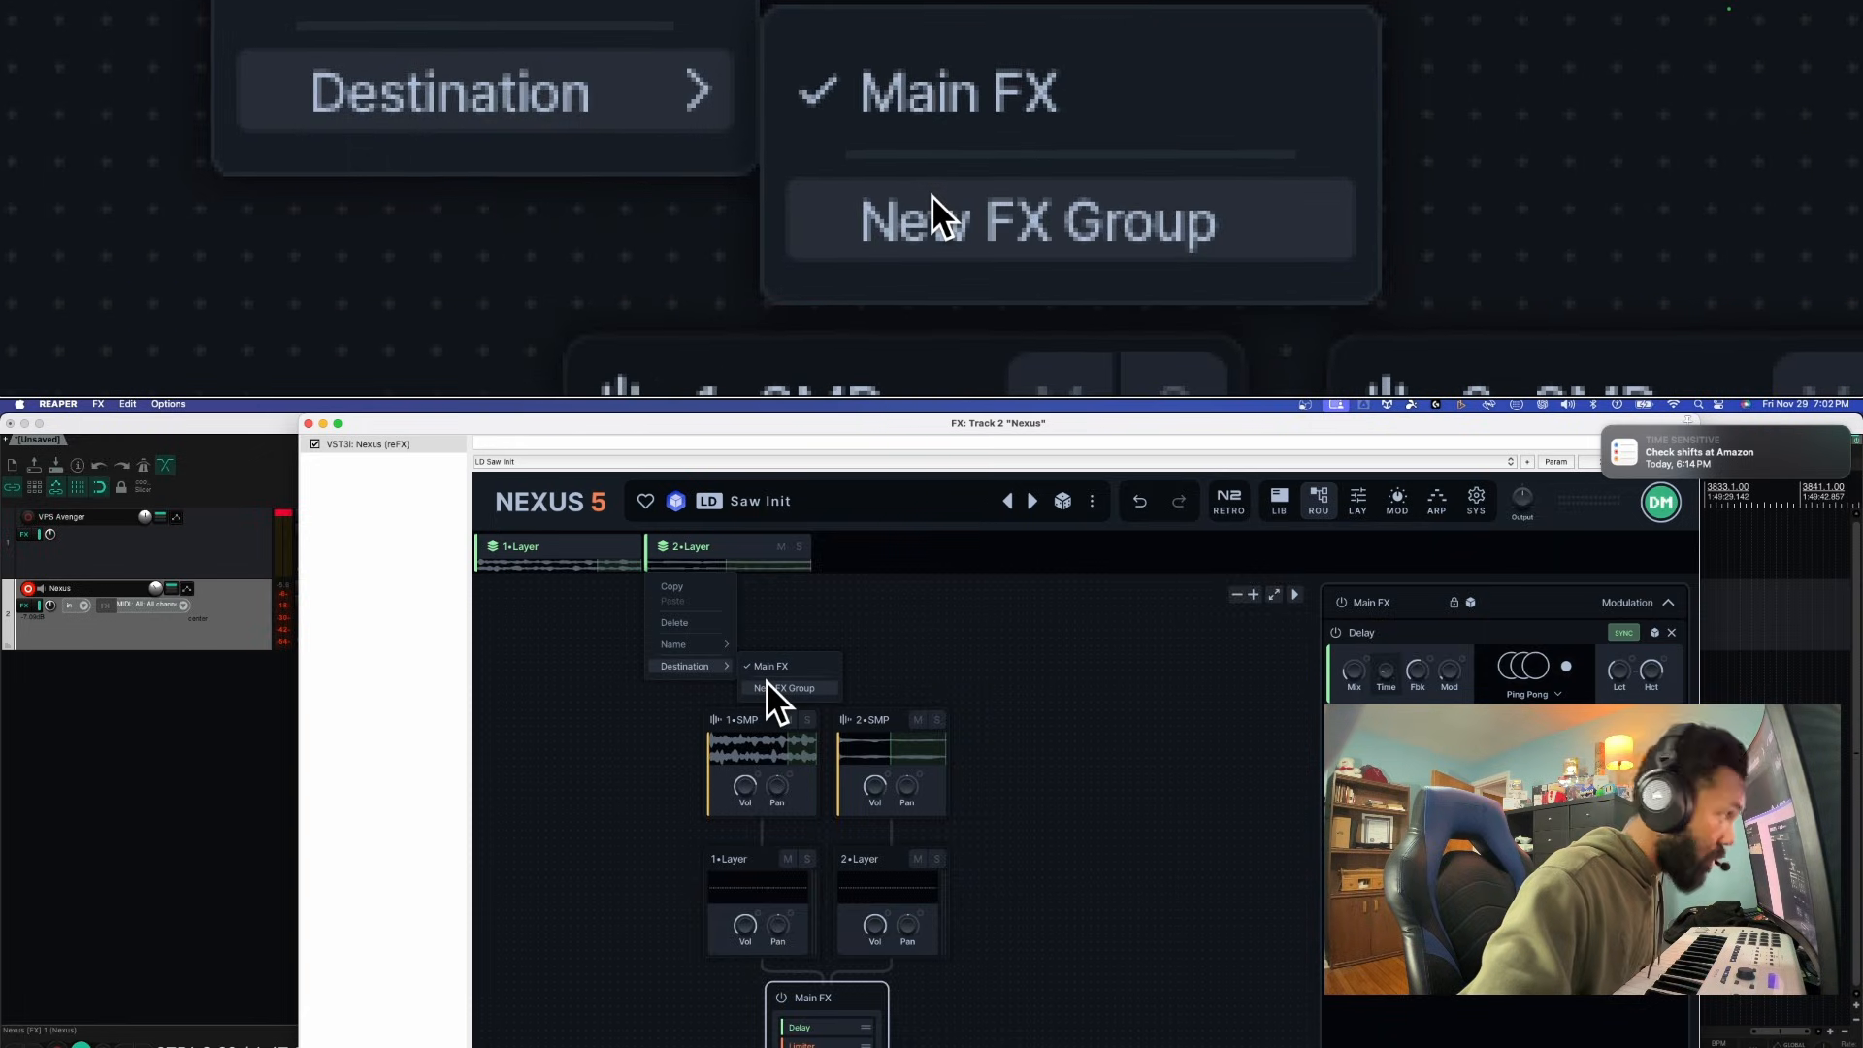
pyautogui.click(767, 684)
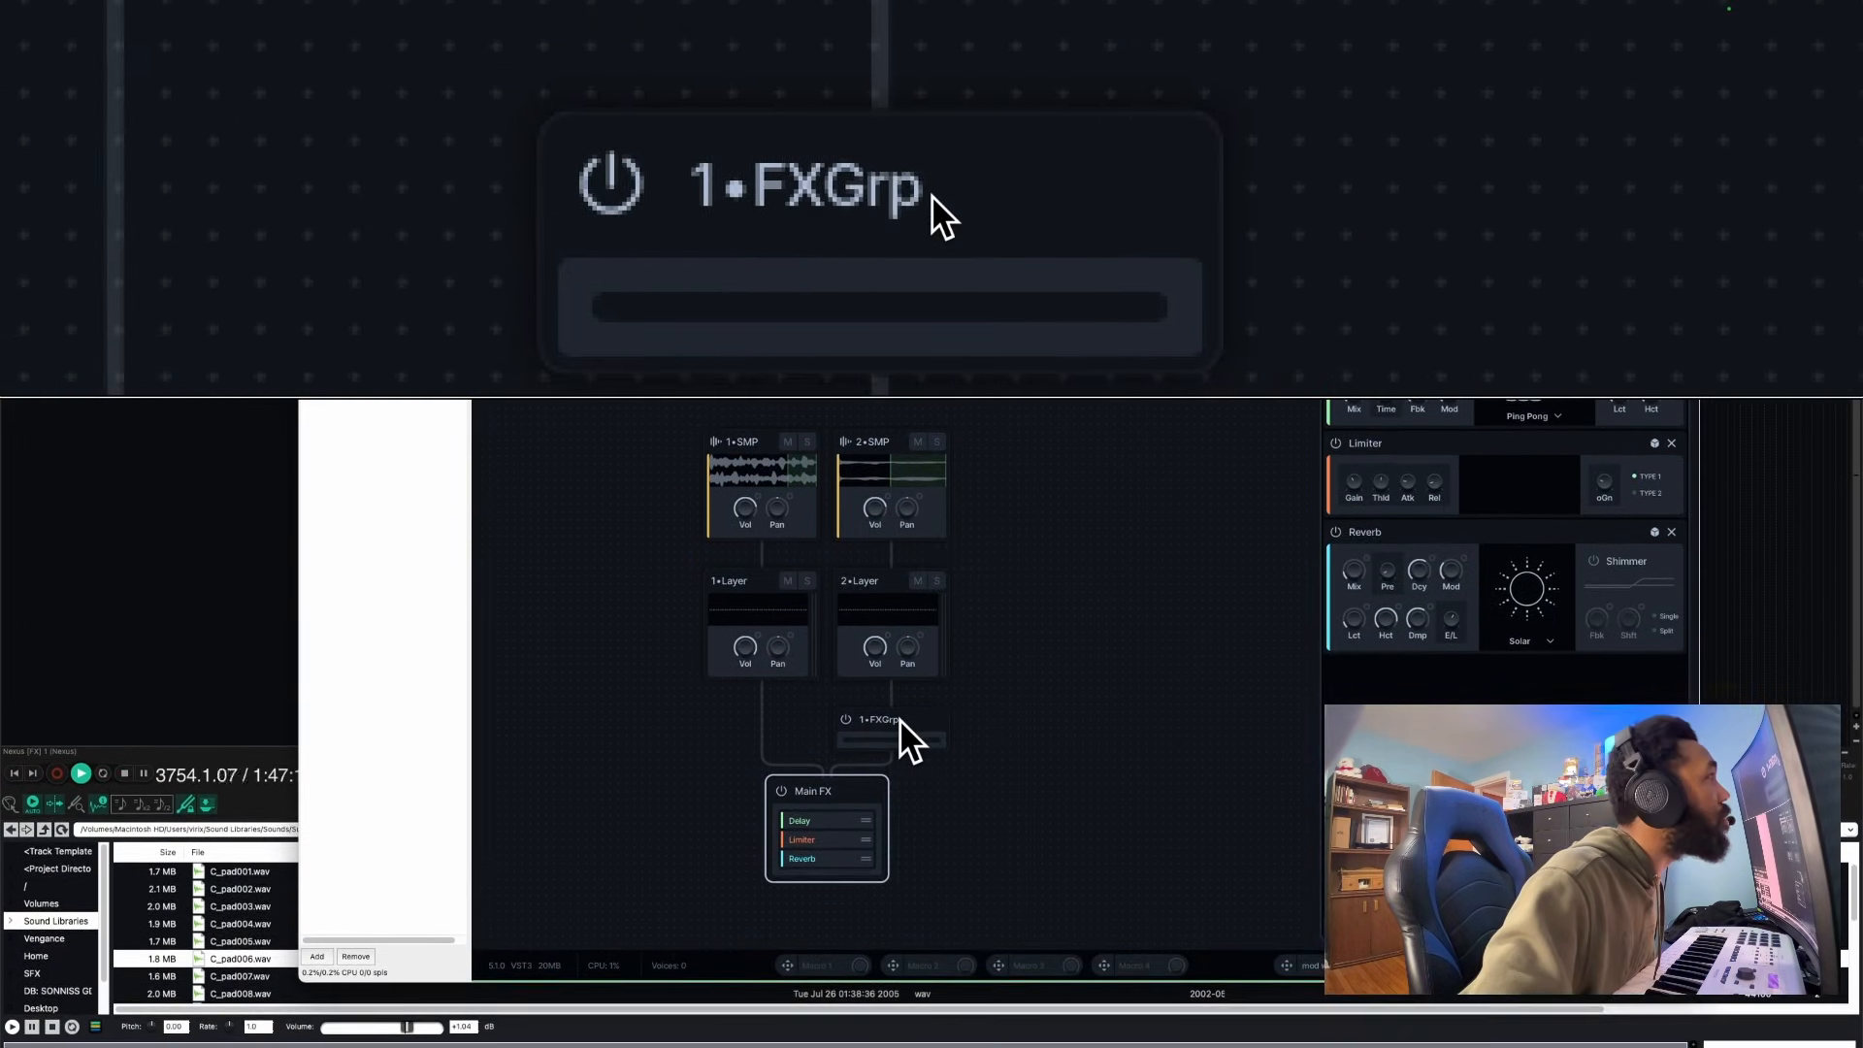
# Insert a Bucket Delay in the new FX group and check the group's FX rack presets
pyautogui.click(900, 719)
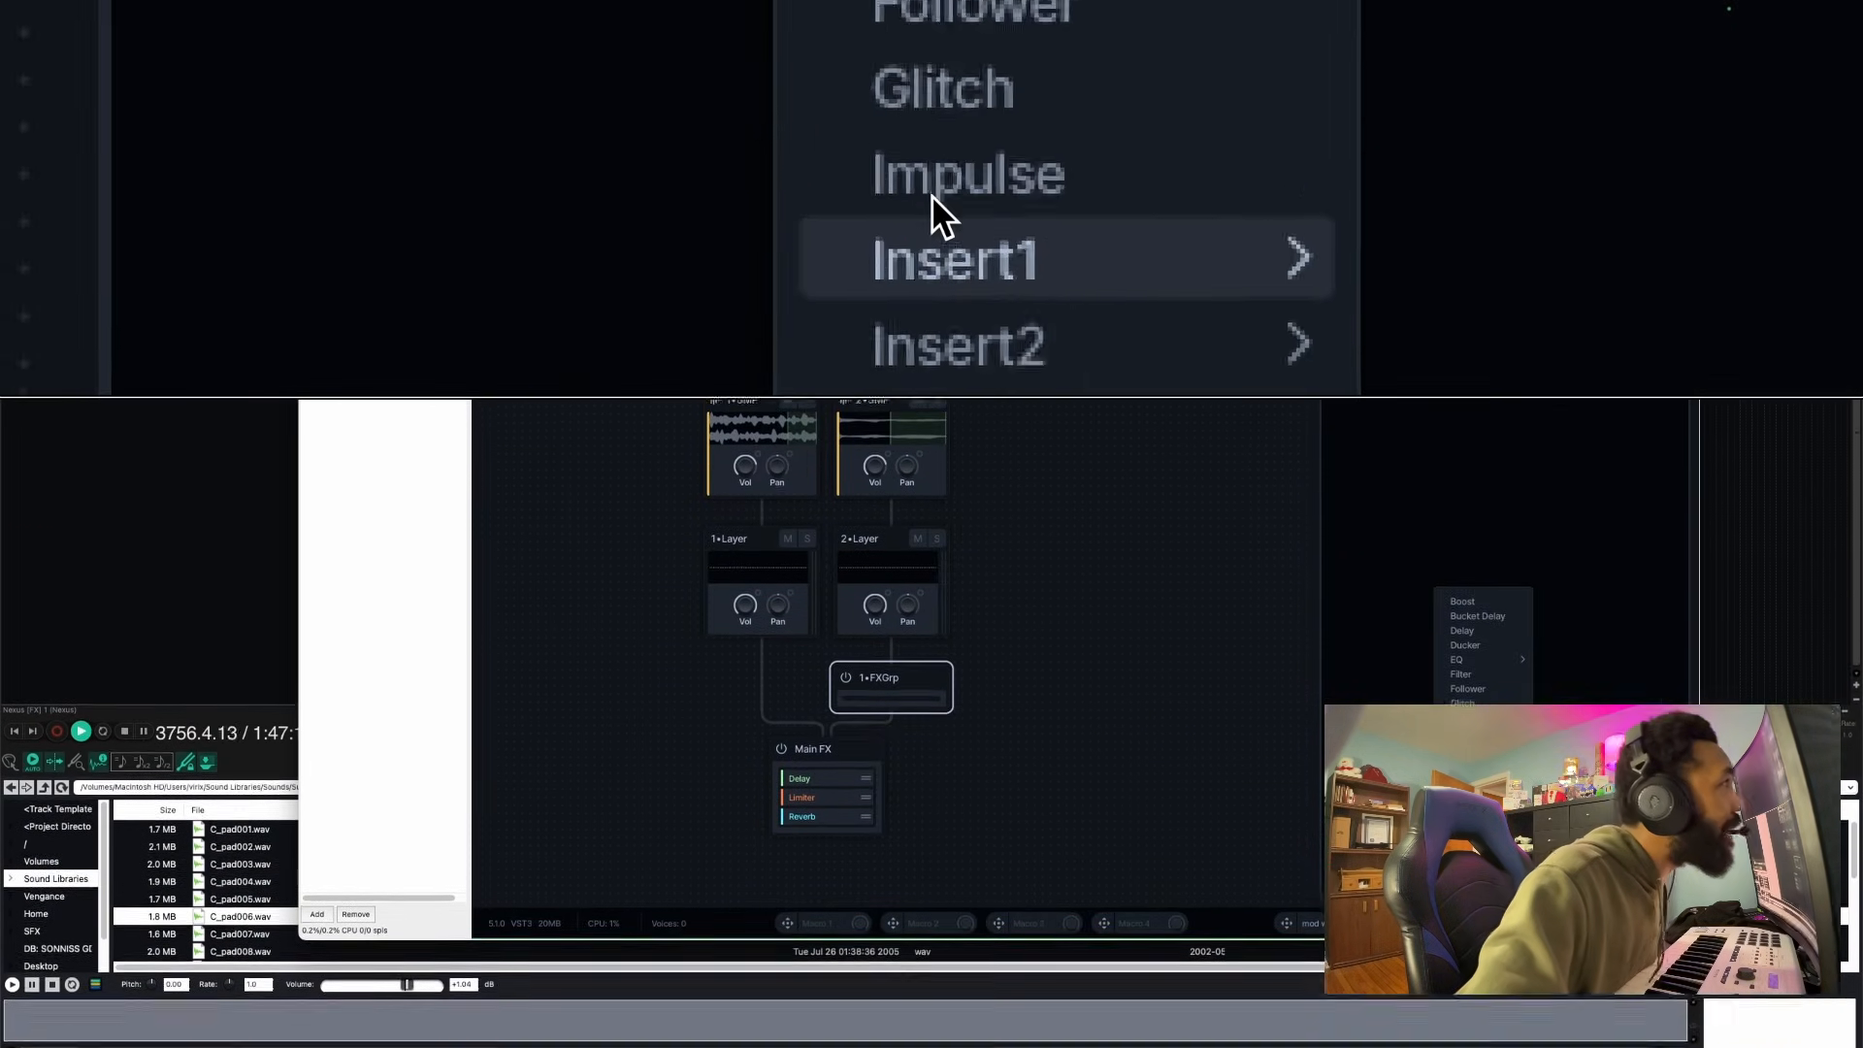
pyautogui.moveTo(1466, 585)
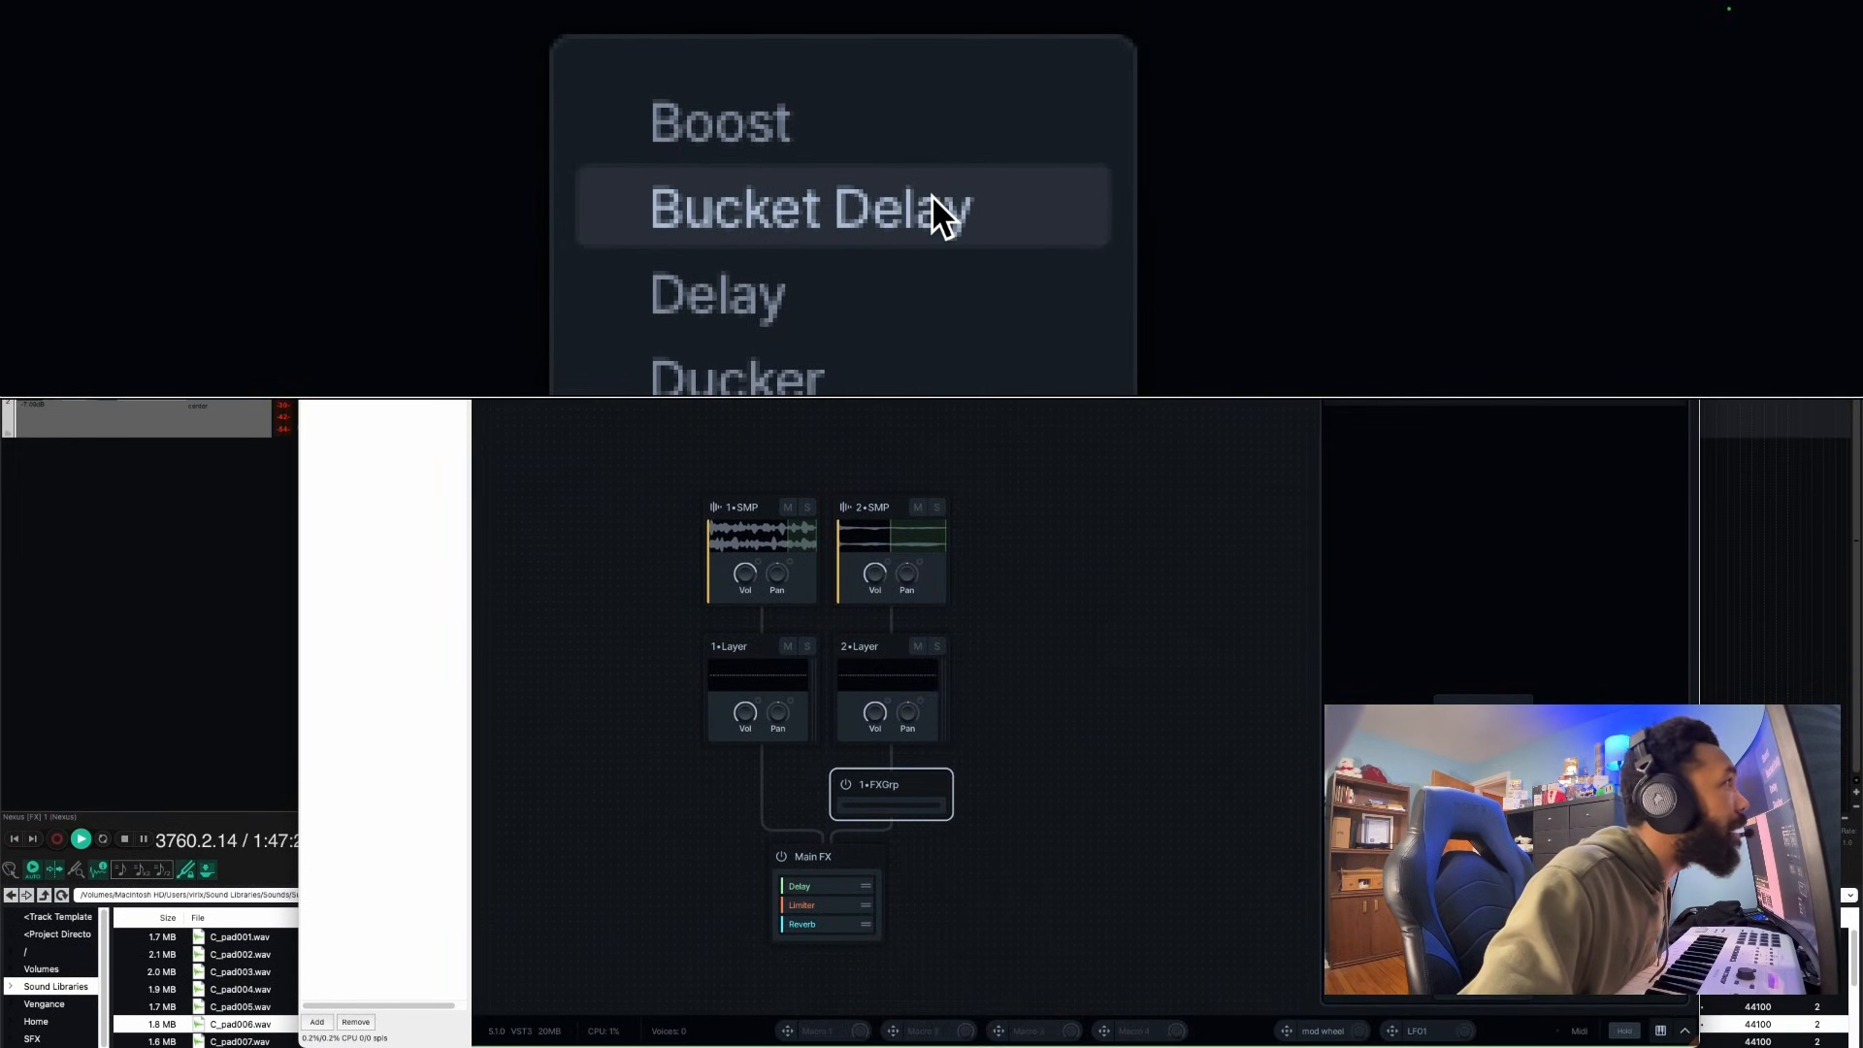
pyautogui.click(936, 214)
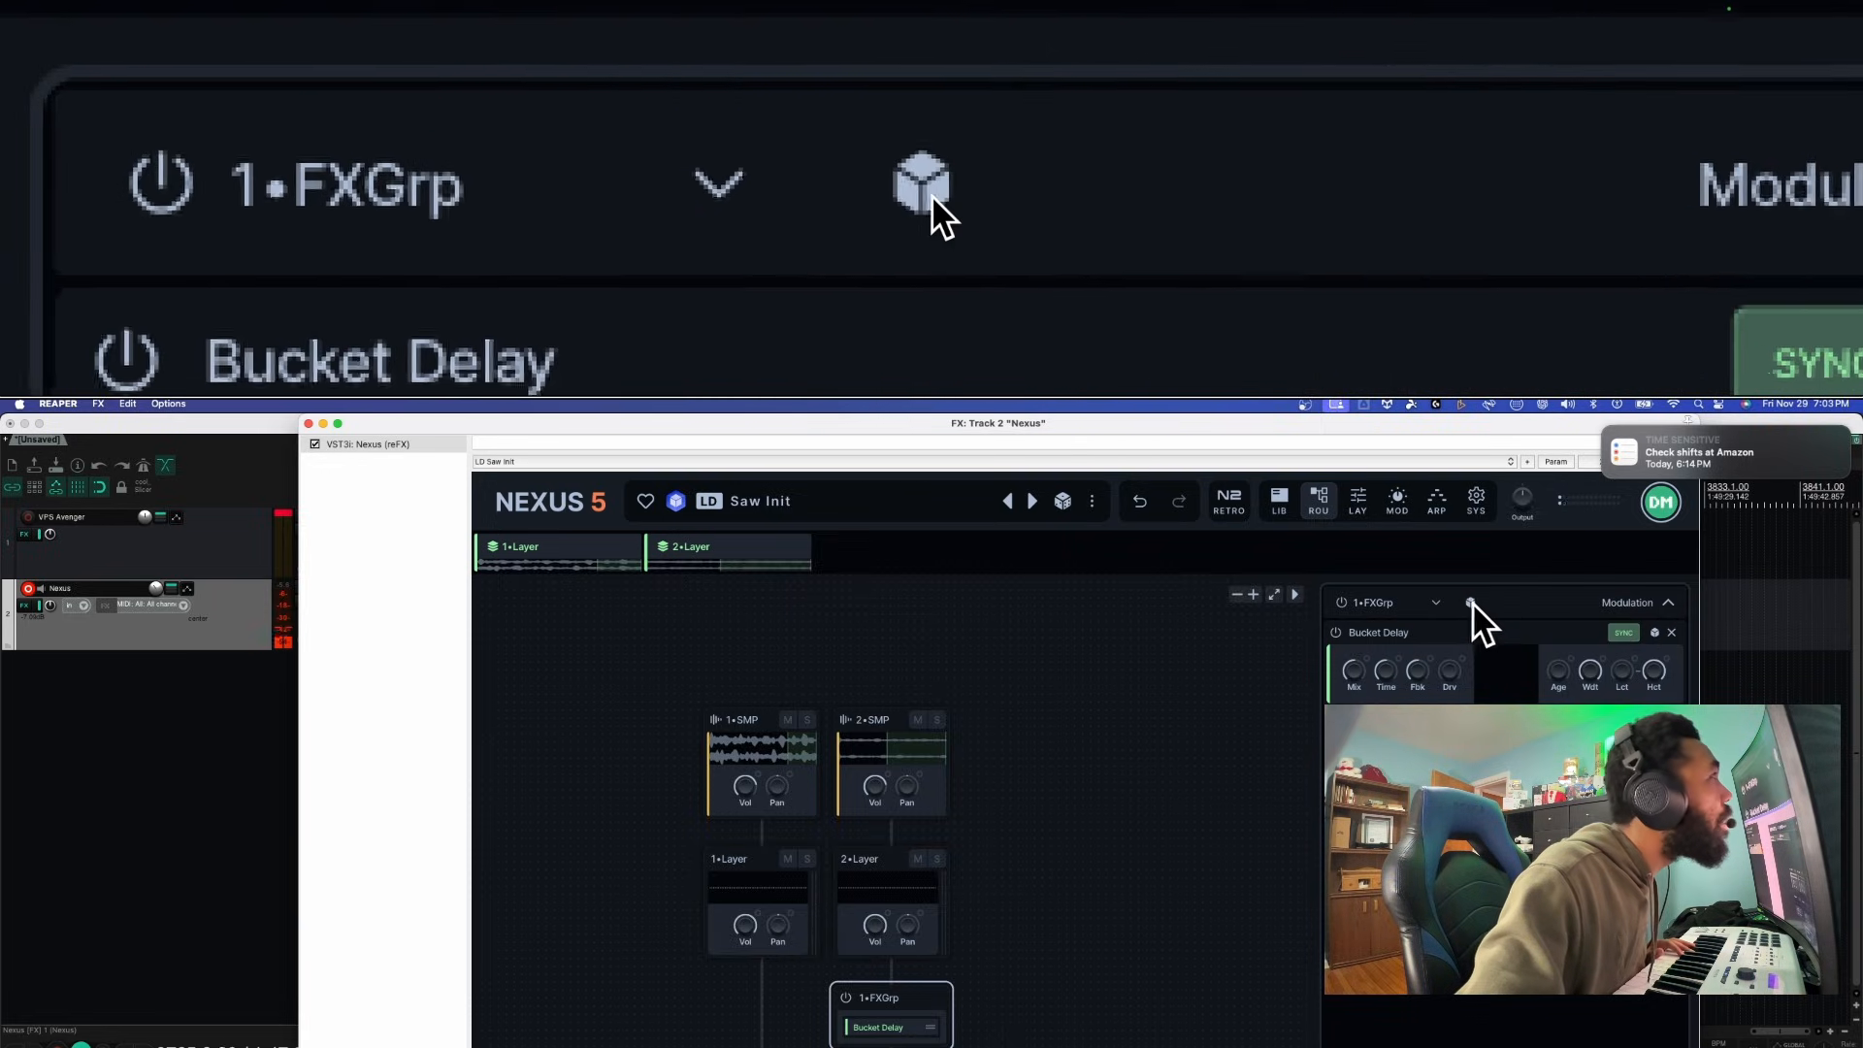
pyautogui.click(1470, 602)
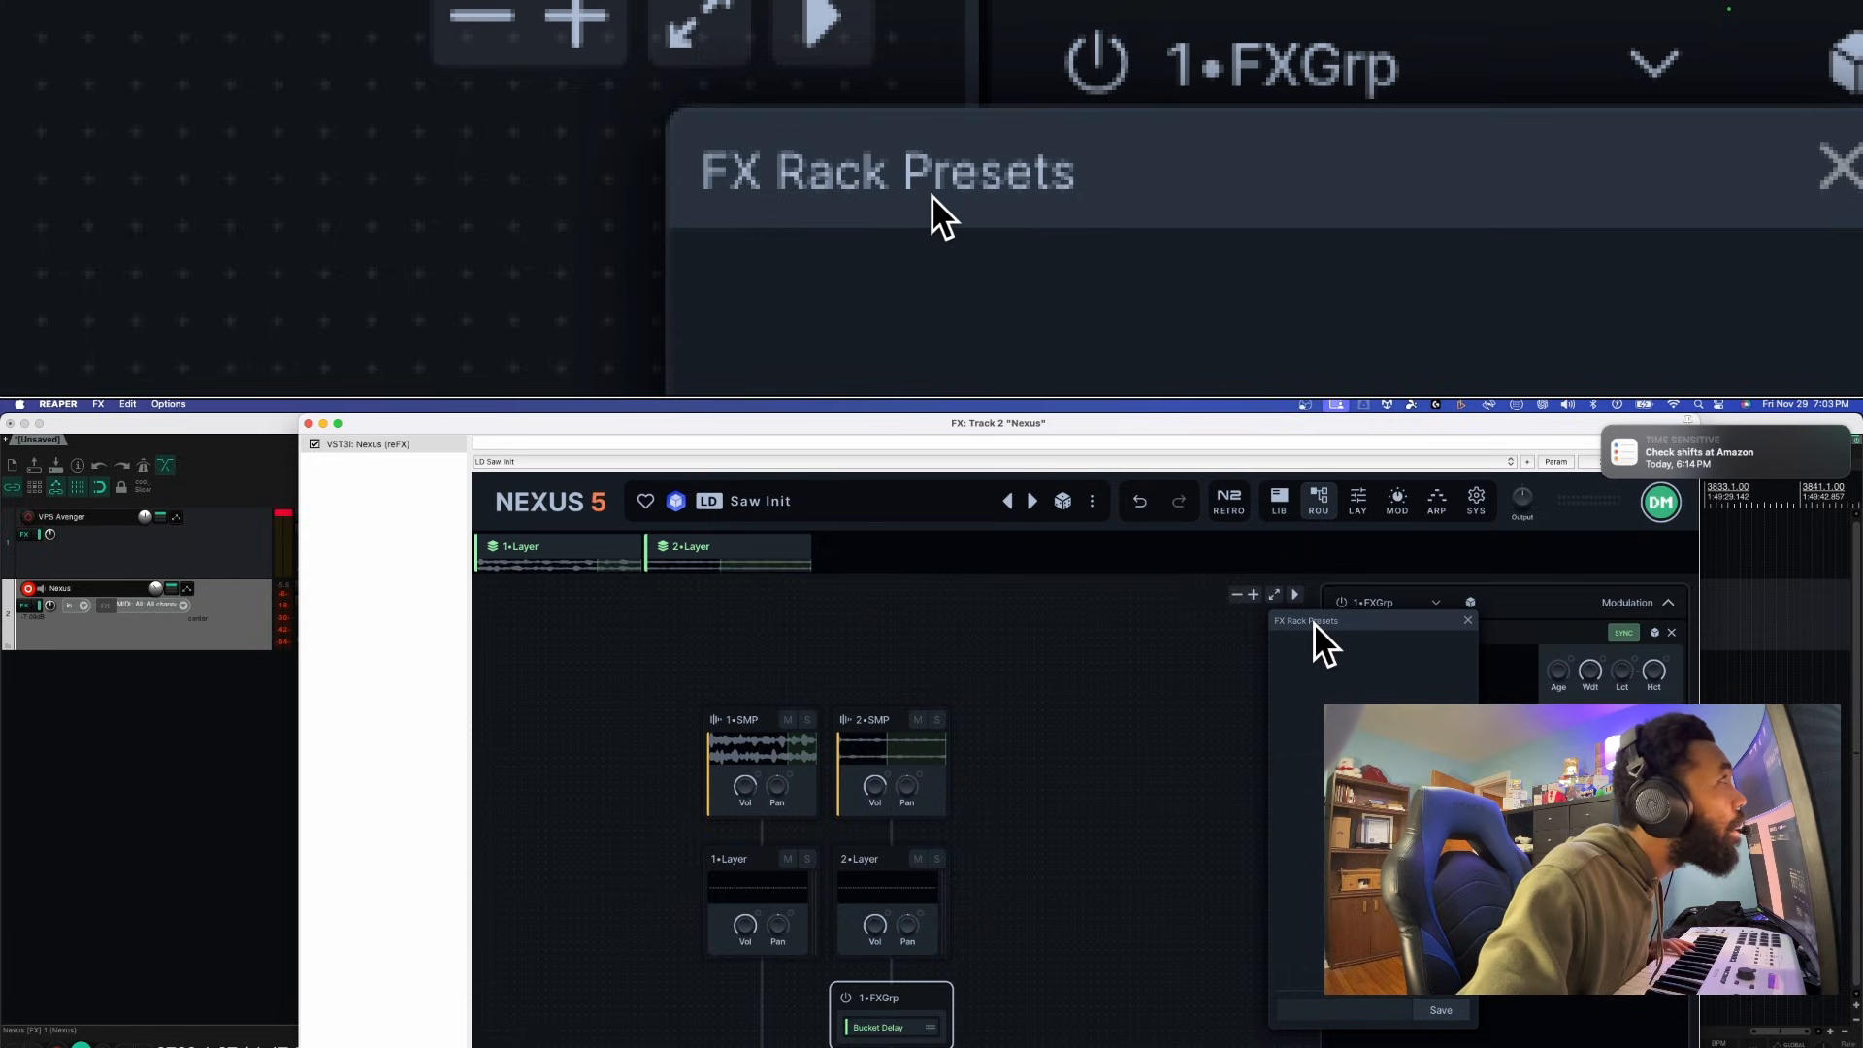
pyautogui.click(1469, 602)
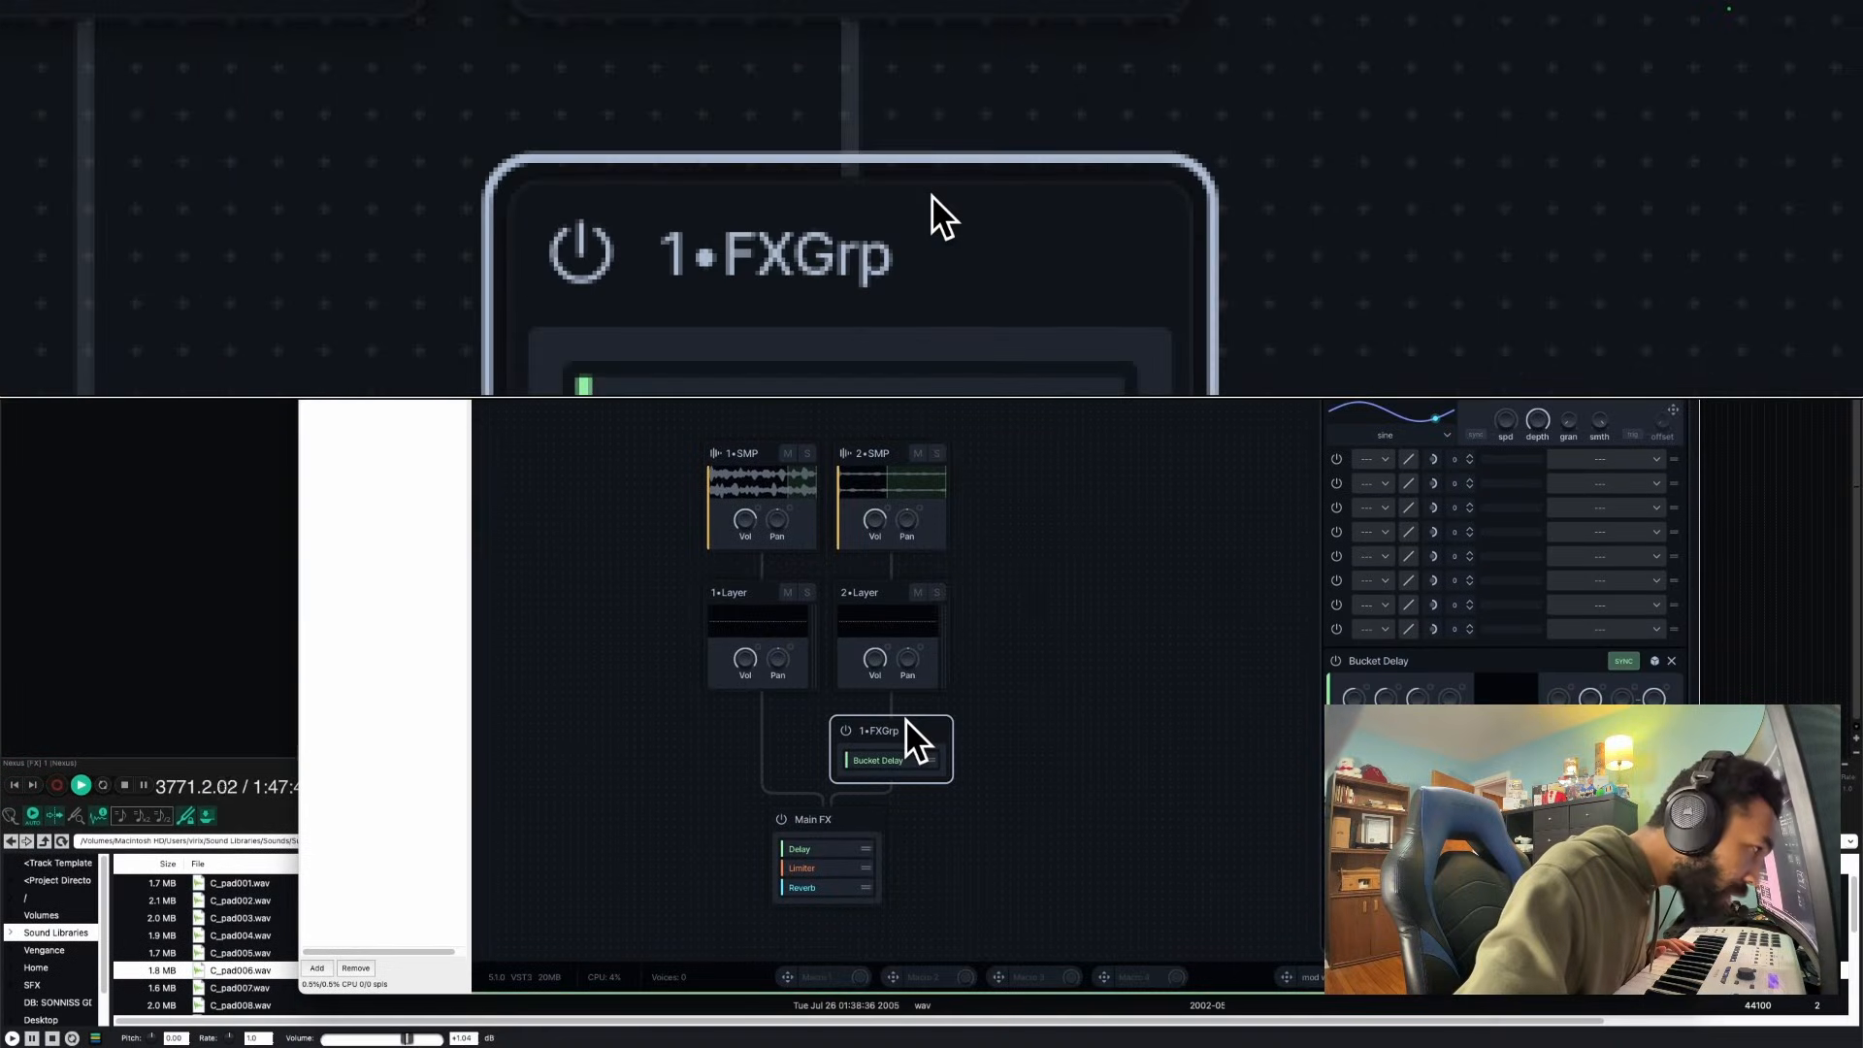
# Compare the sound with the Bucket Delay bypassed and enabled, and collapse the FX group's modulation section
pyautogui.click(897, 840)
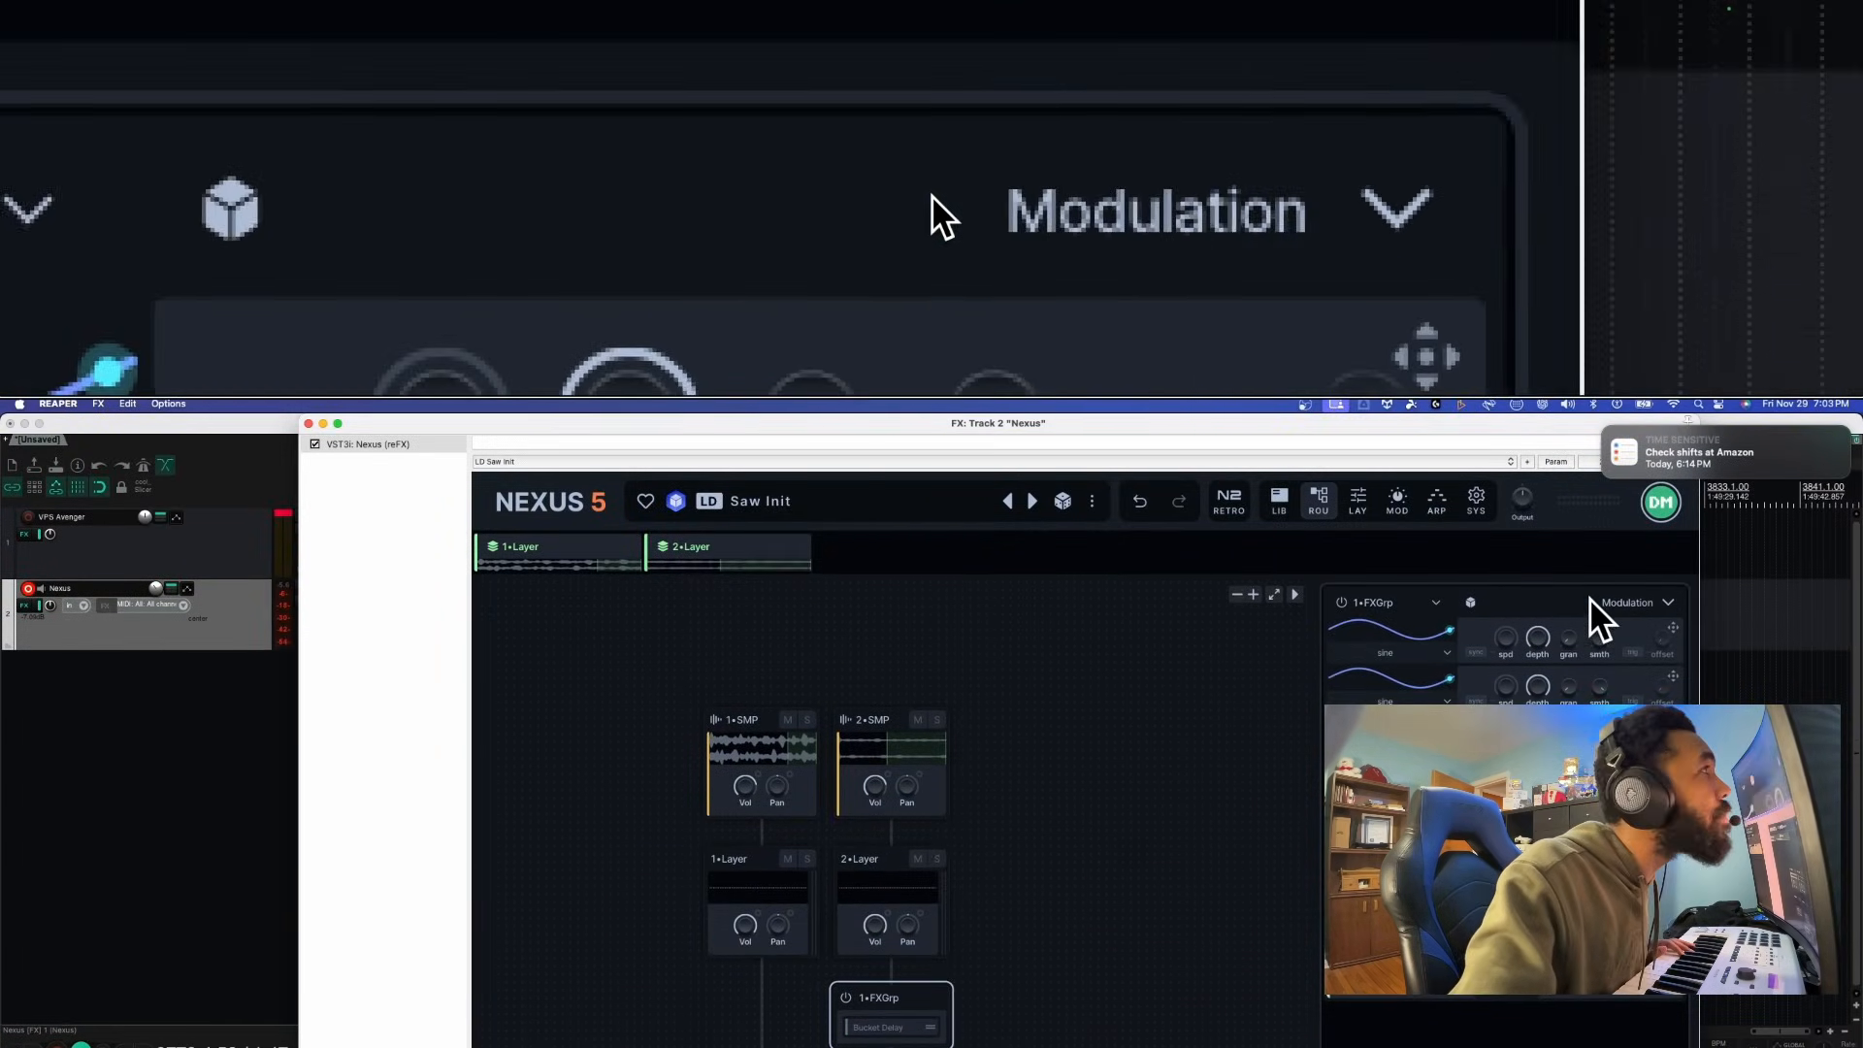
pyautogui.click(1611, 602)
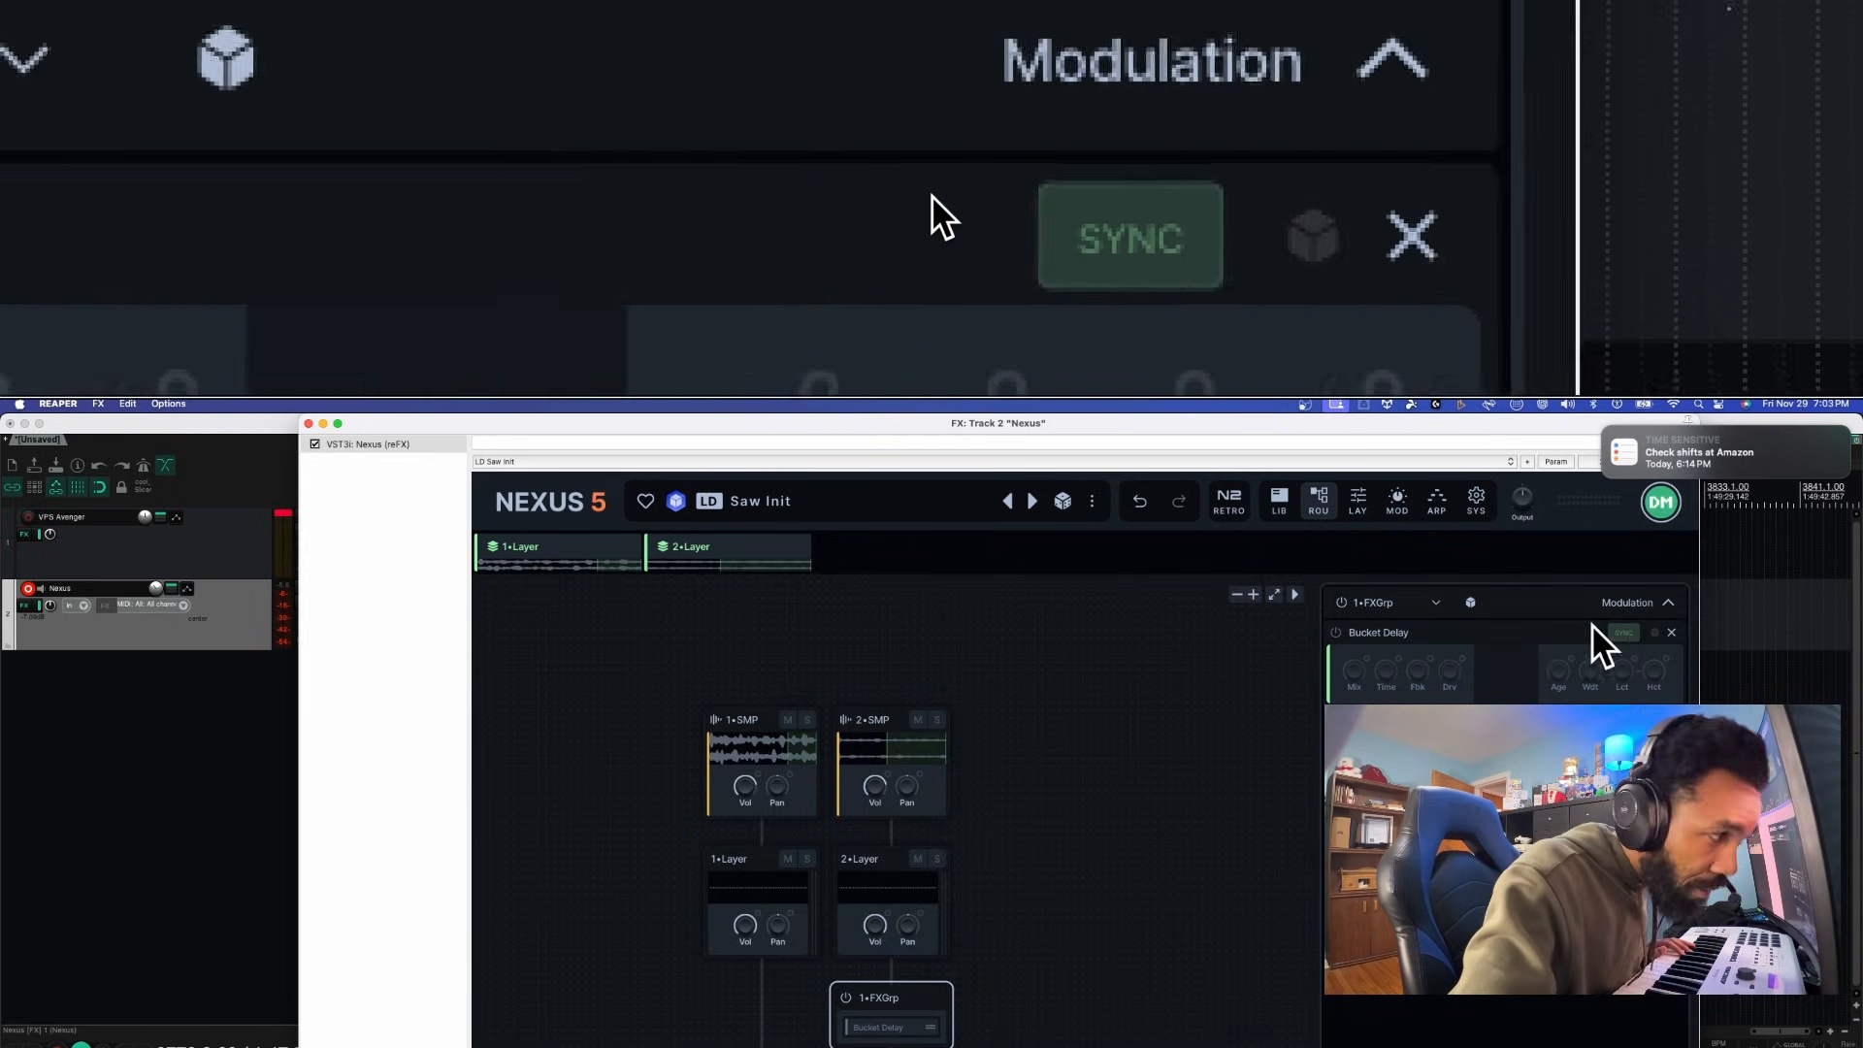
pyautogui.click(1336, 632)
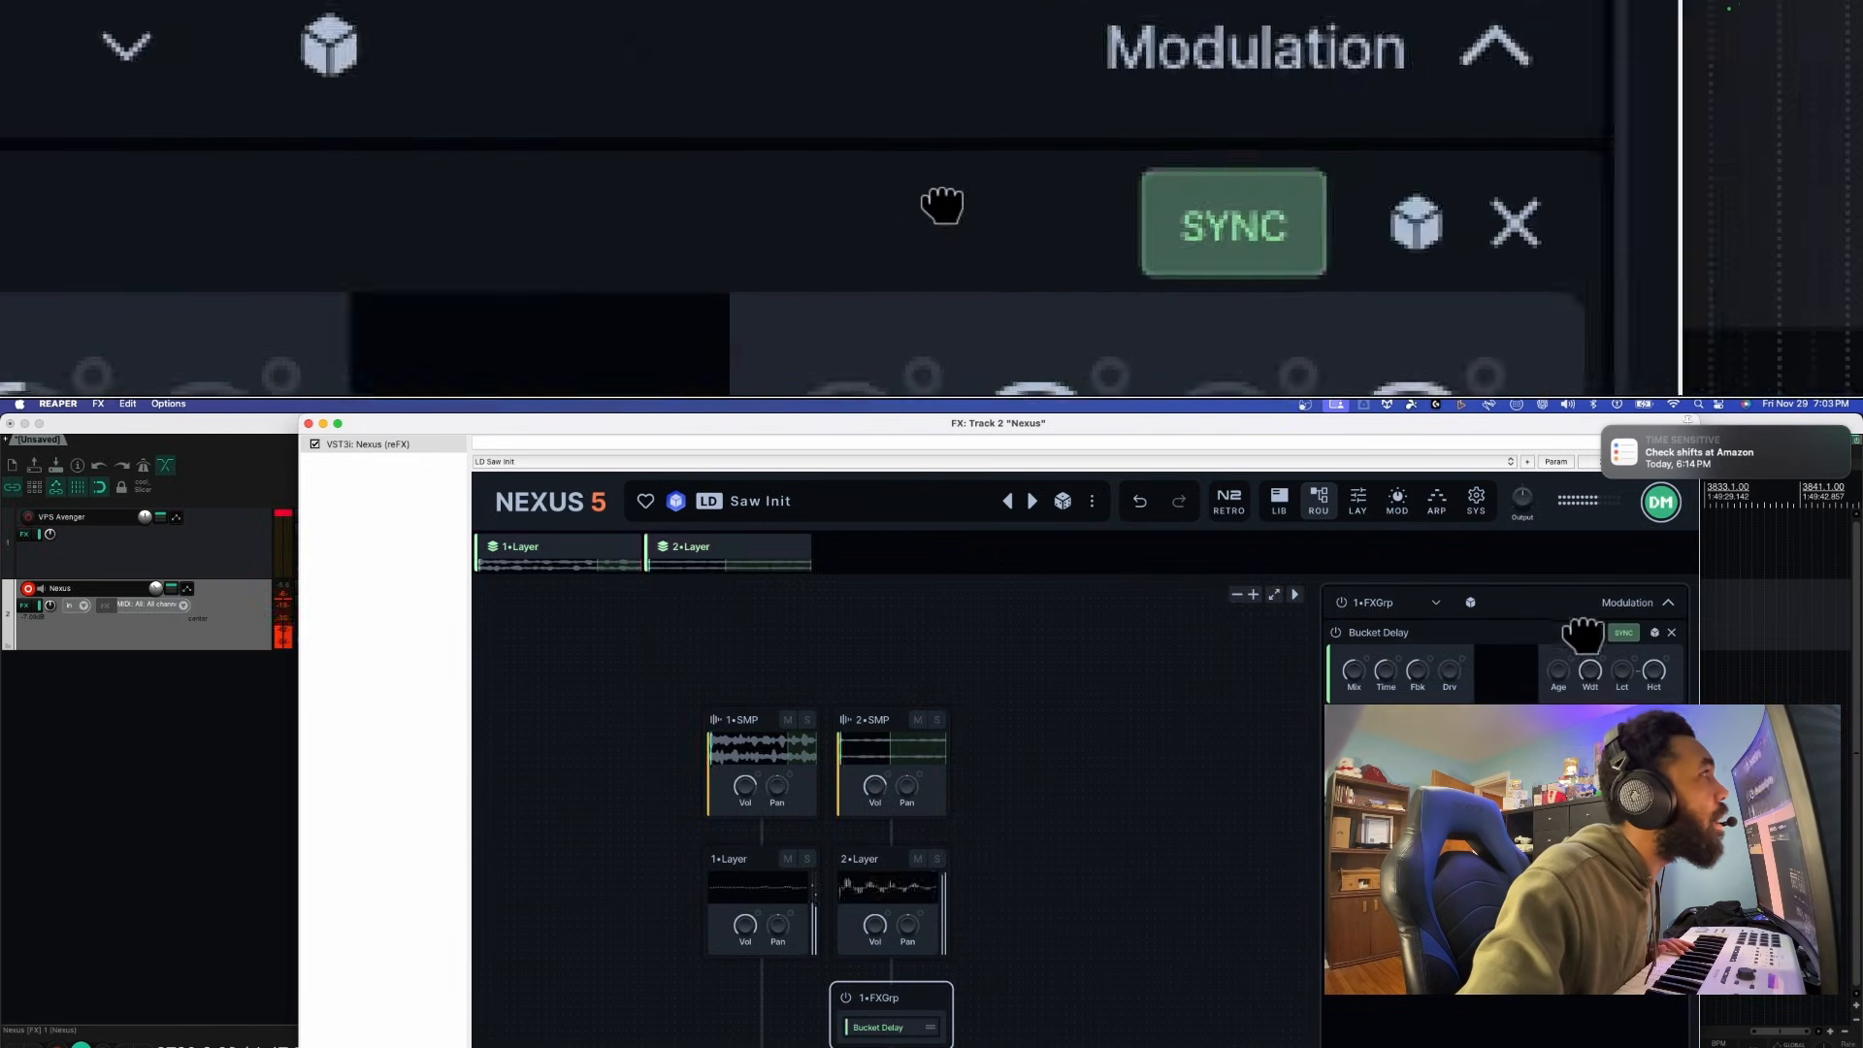
# Try the Driven Cabinet preset on the FX group's Bucket Delay, and remove the Bucket Delay from the group
pyautogui.click(1656, 632)
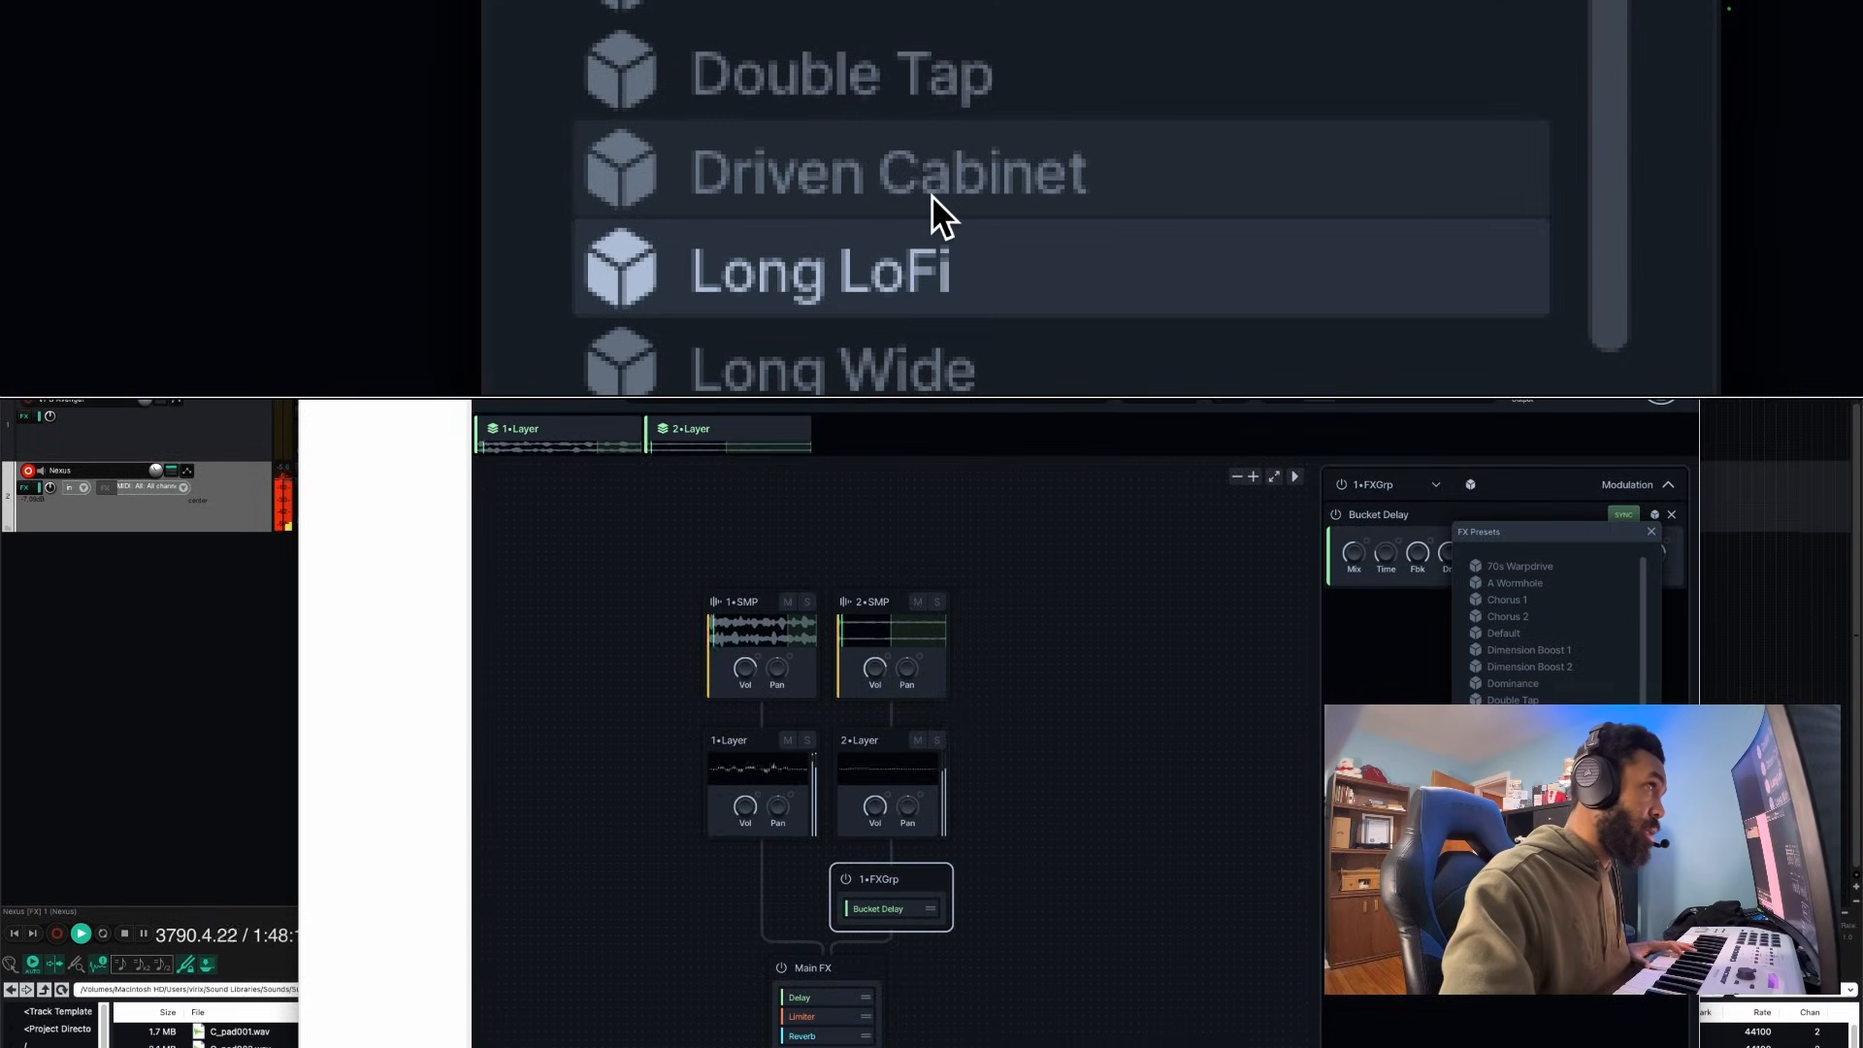
pyautogui.click(934, 199)
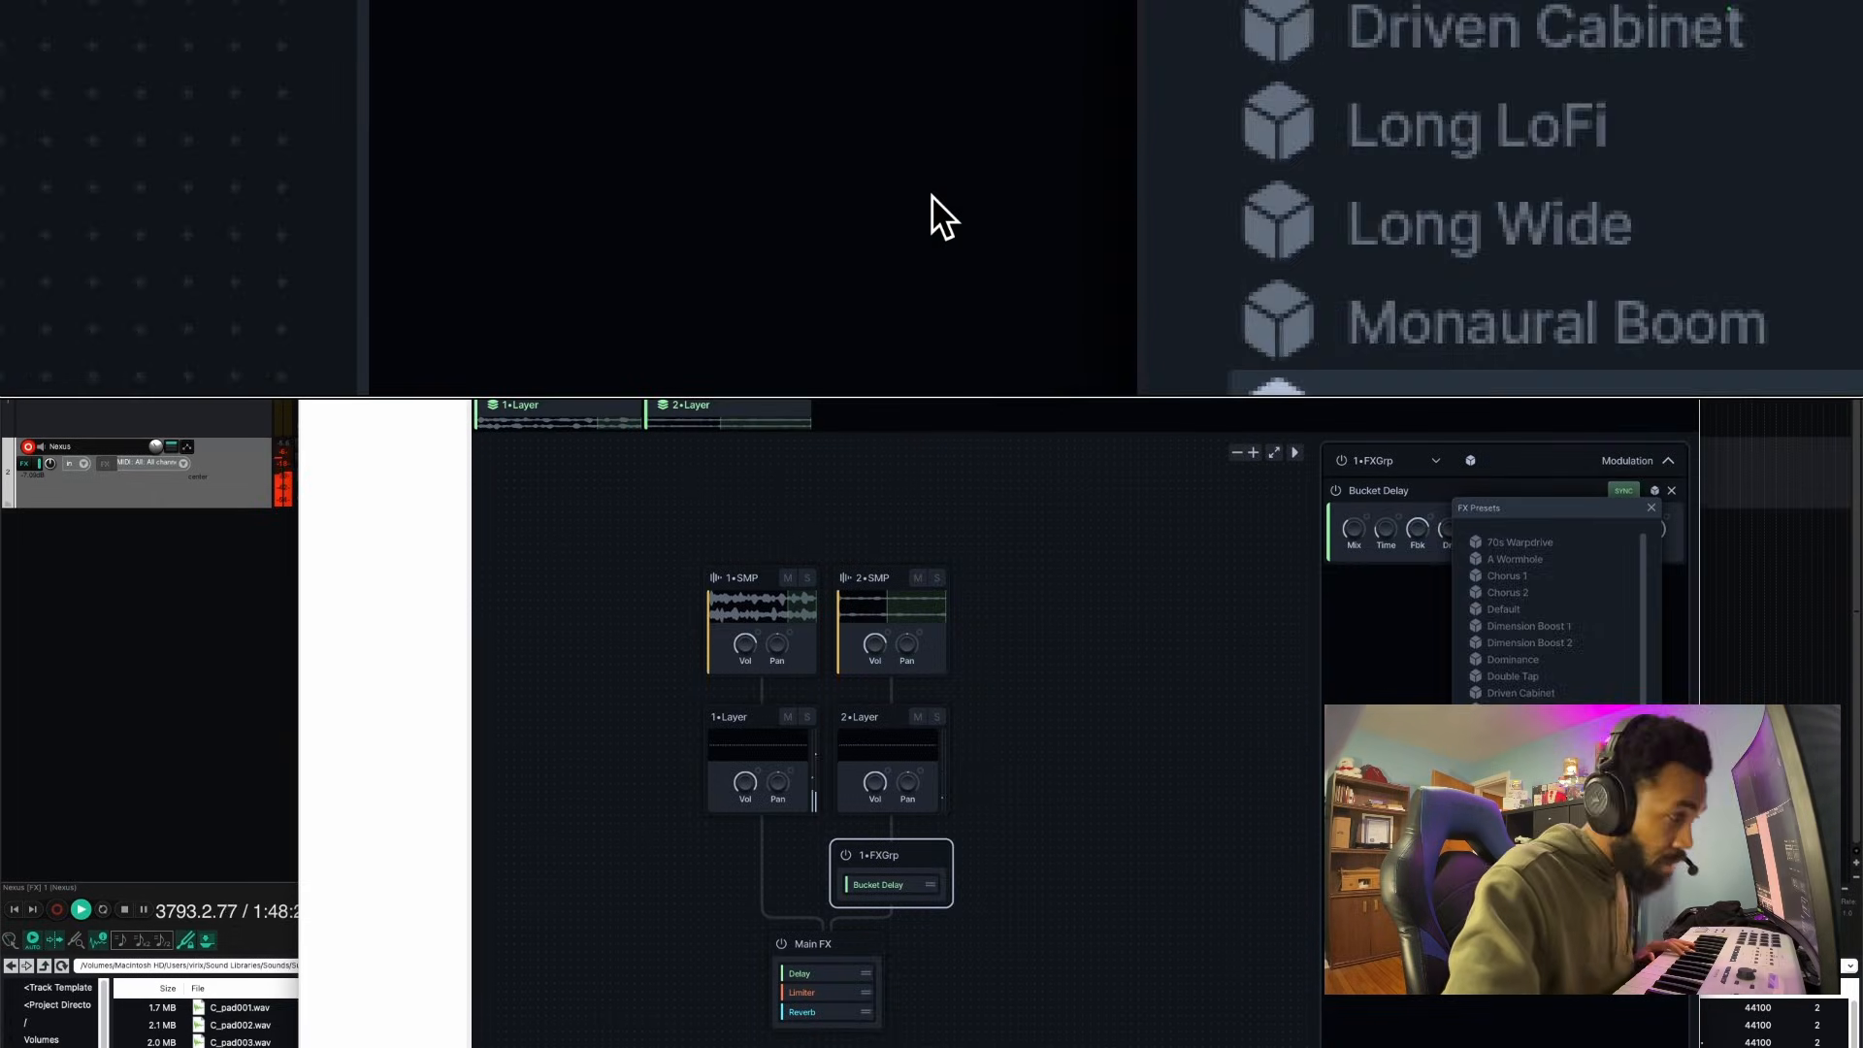
pyautogui.click(931, 196)
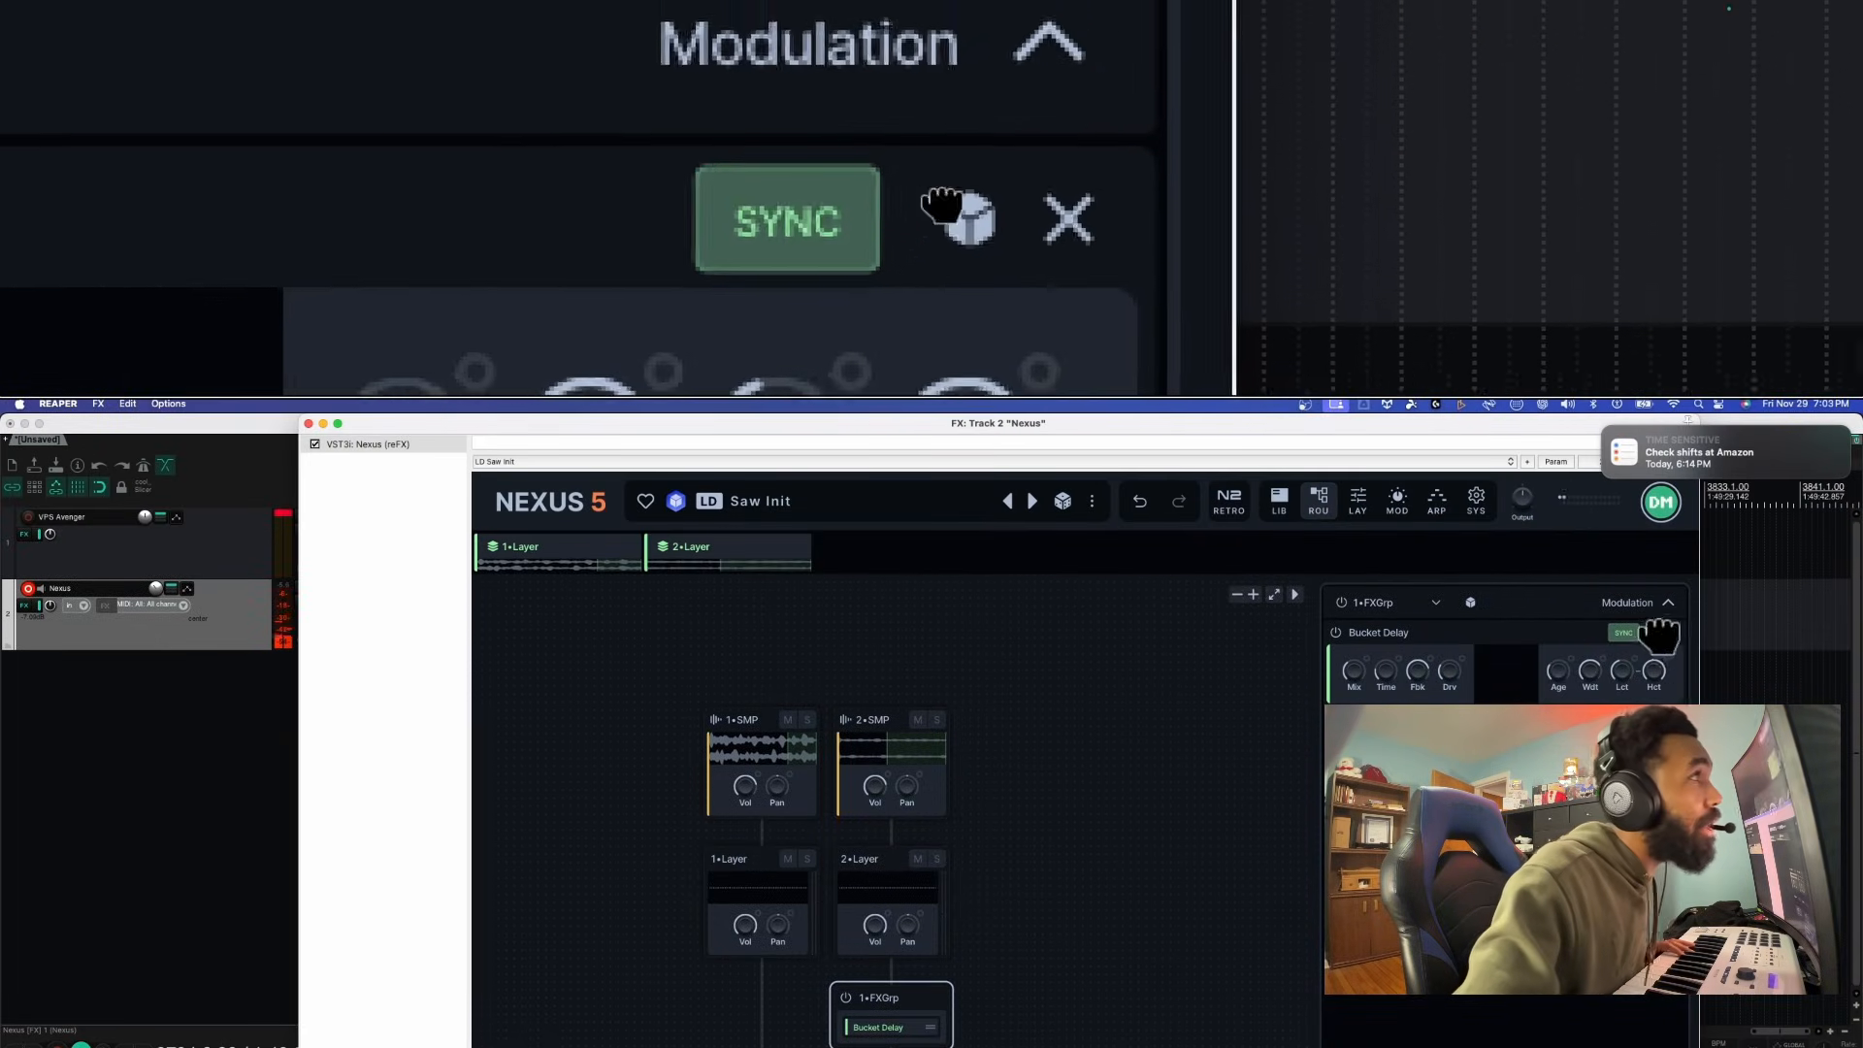
pyautogui.click(1673, 630)
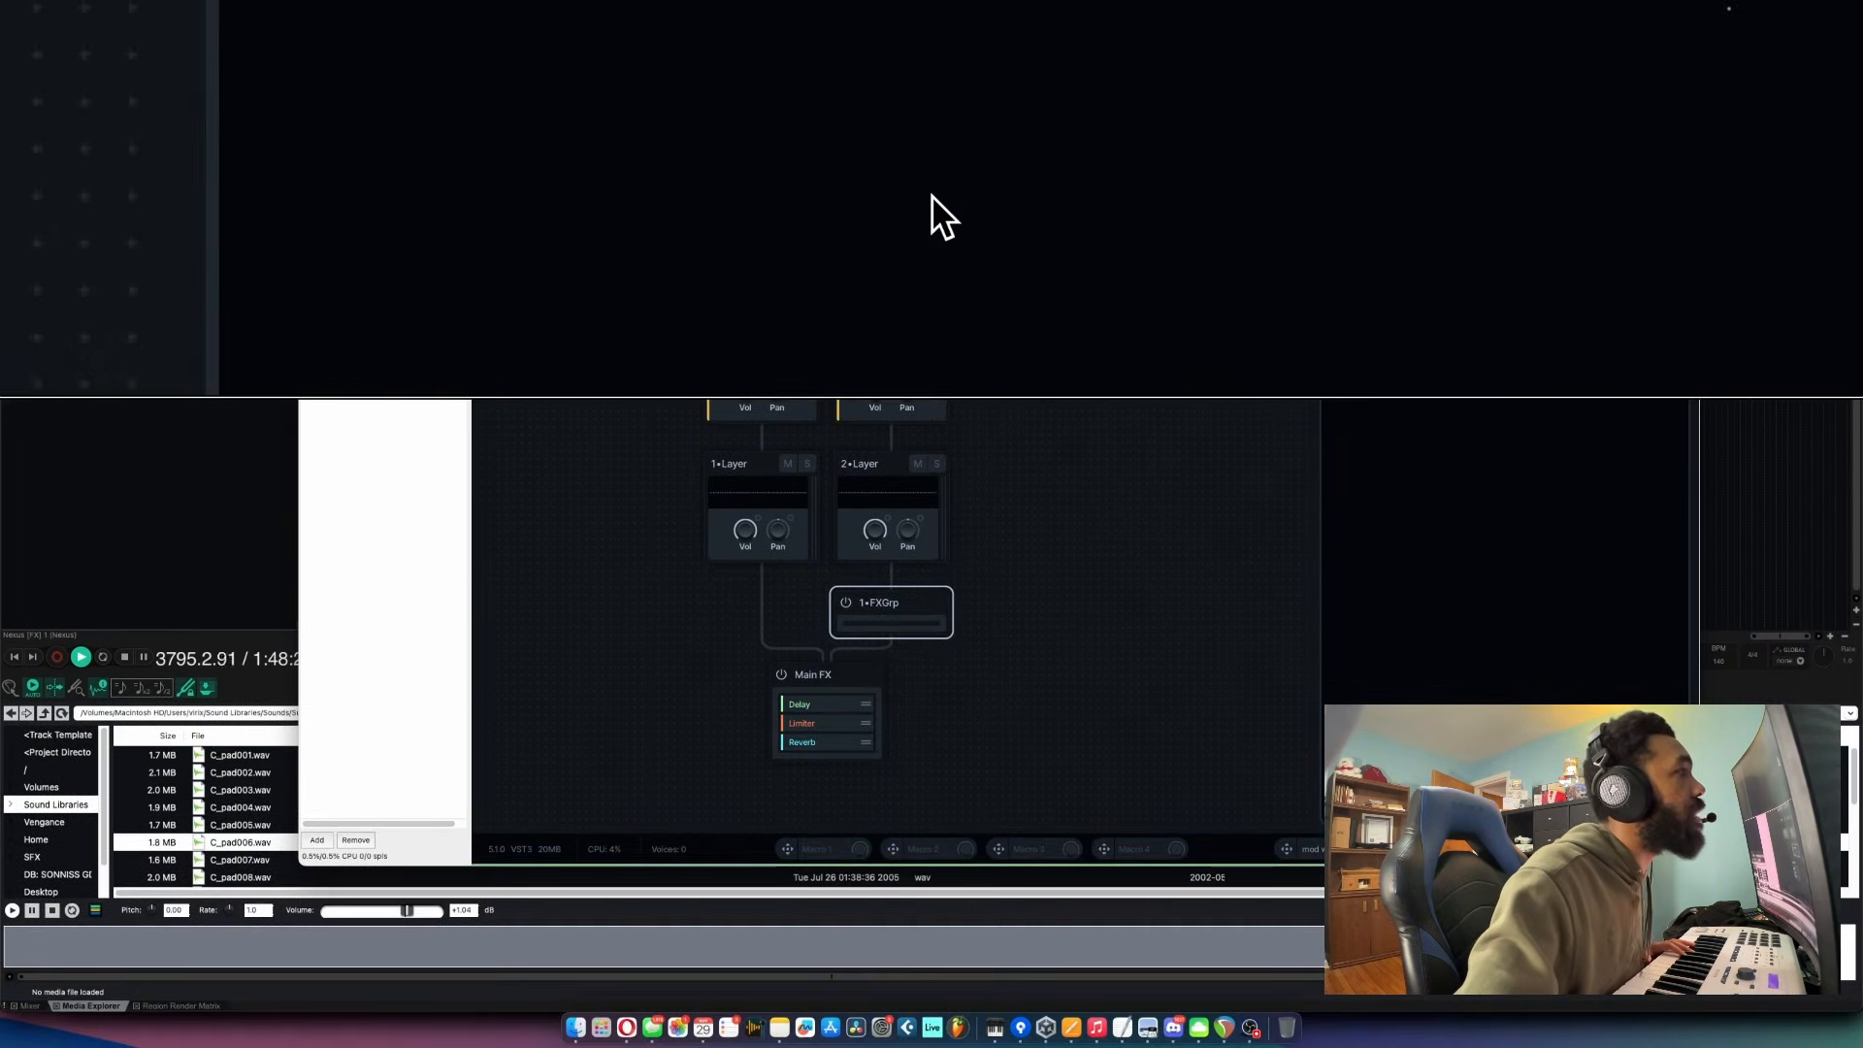
# Try a Magnetic effect in the second layer's FX group and remove it
pyautogui.click(992, 155)
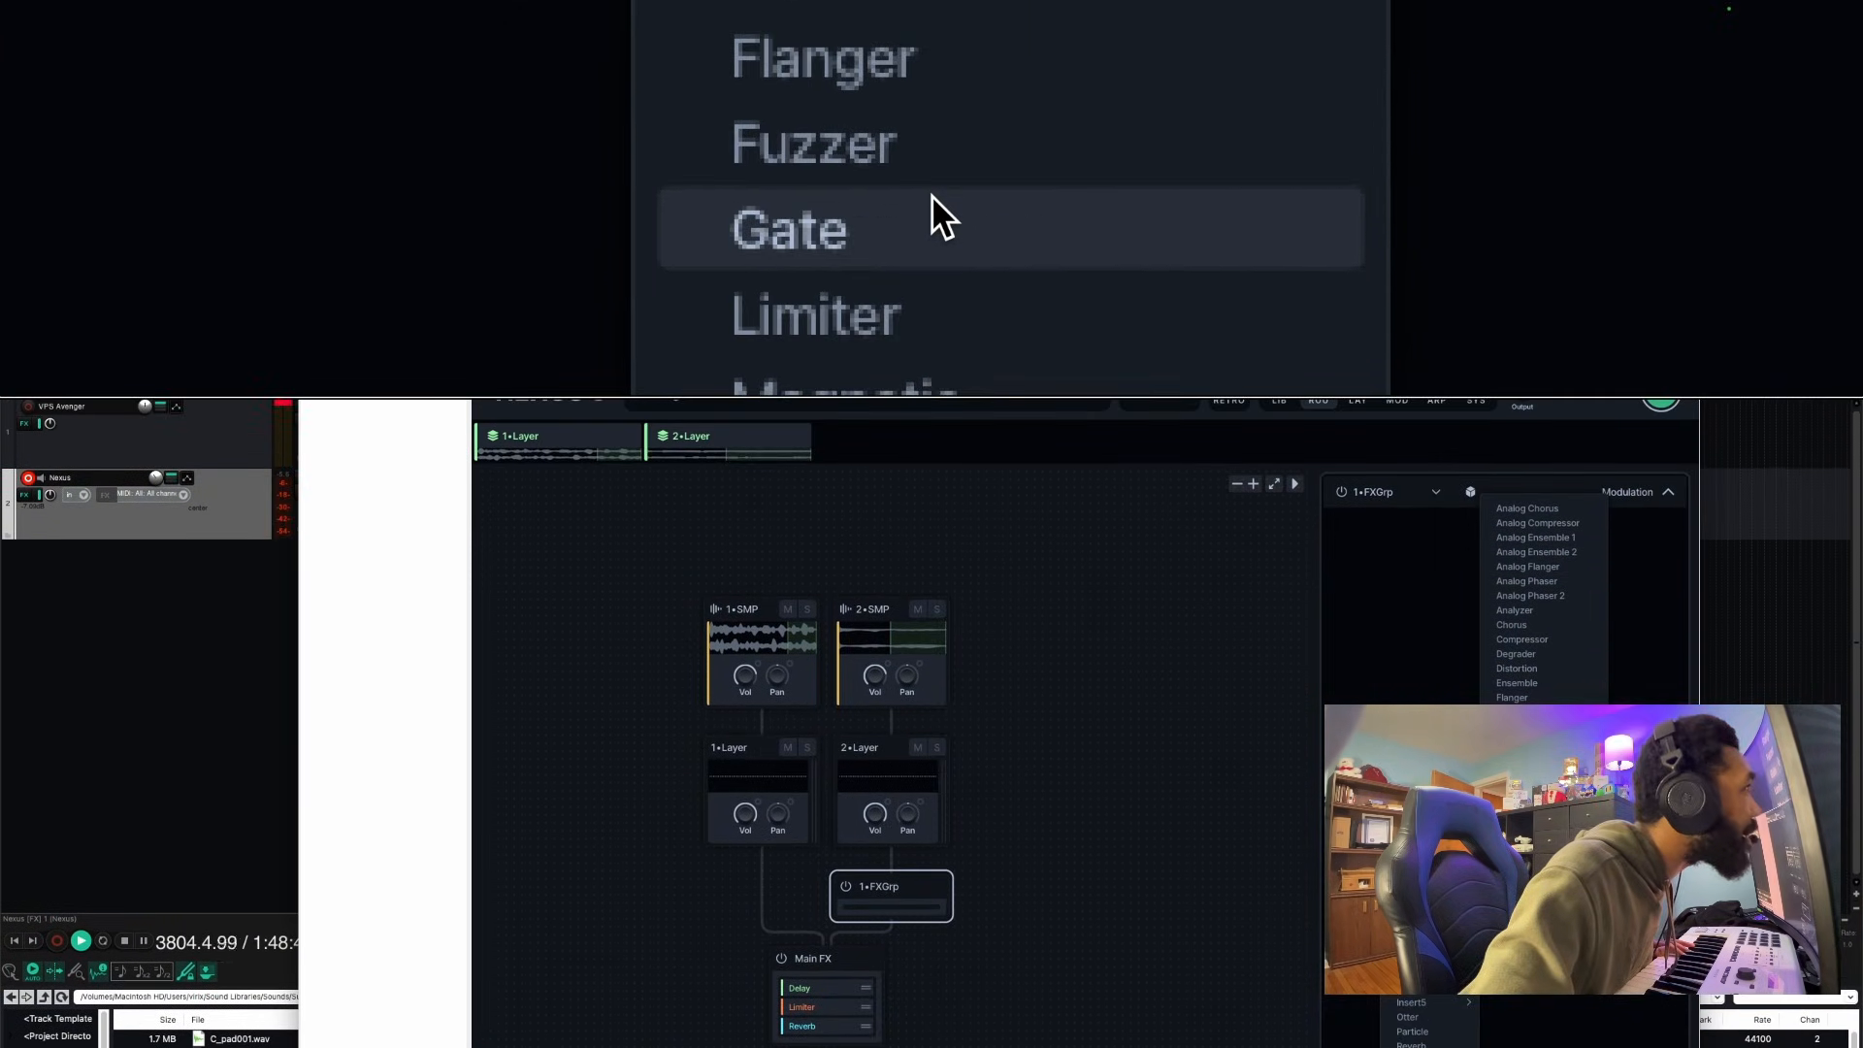
pyautogui.click(1524, 727)
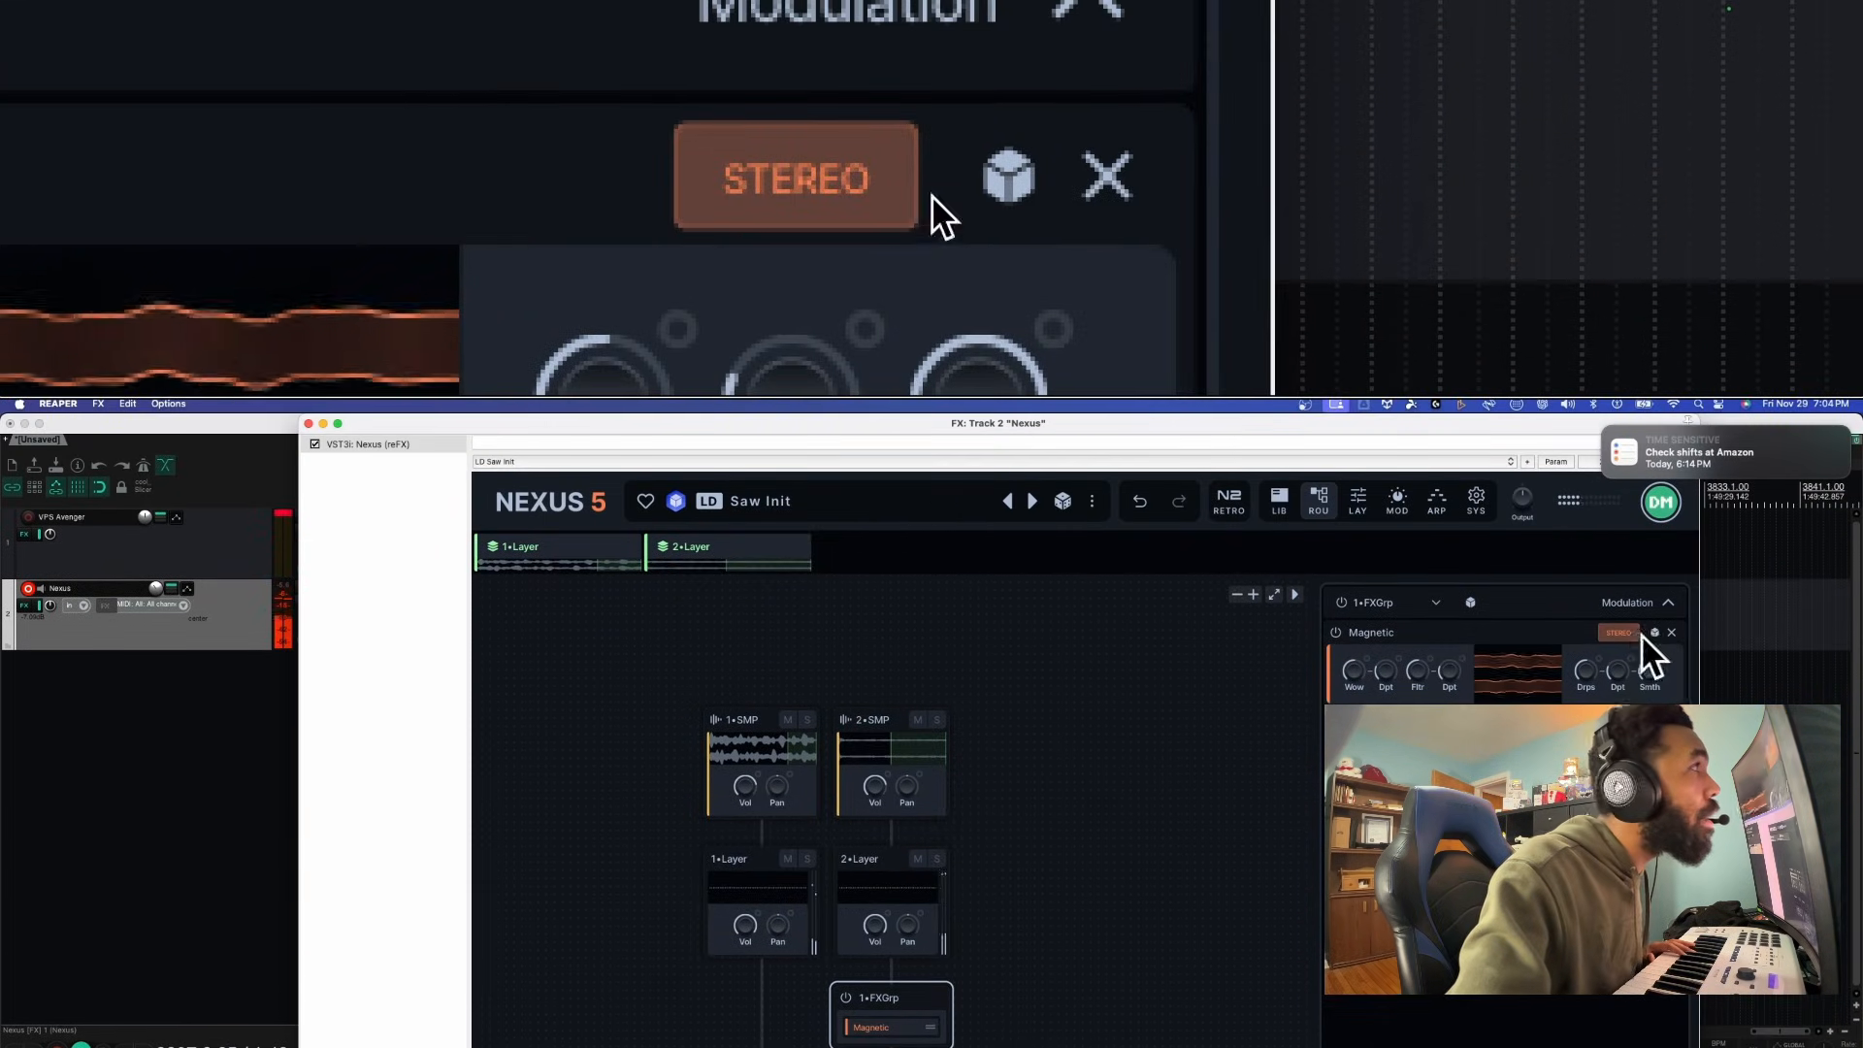
pyautogui.click(1670, 632)
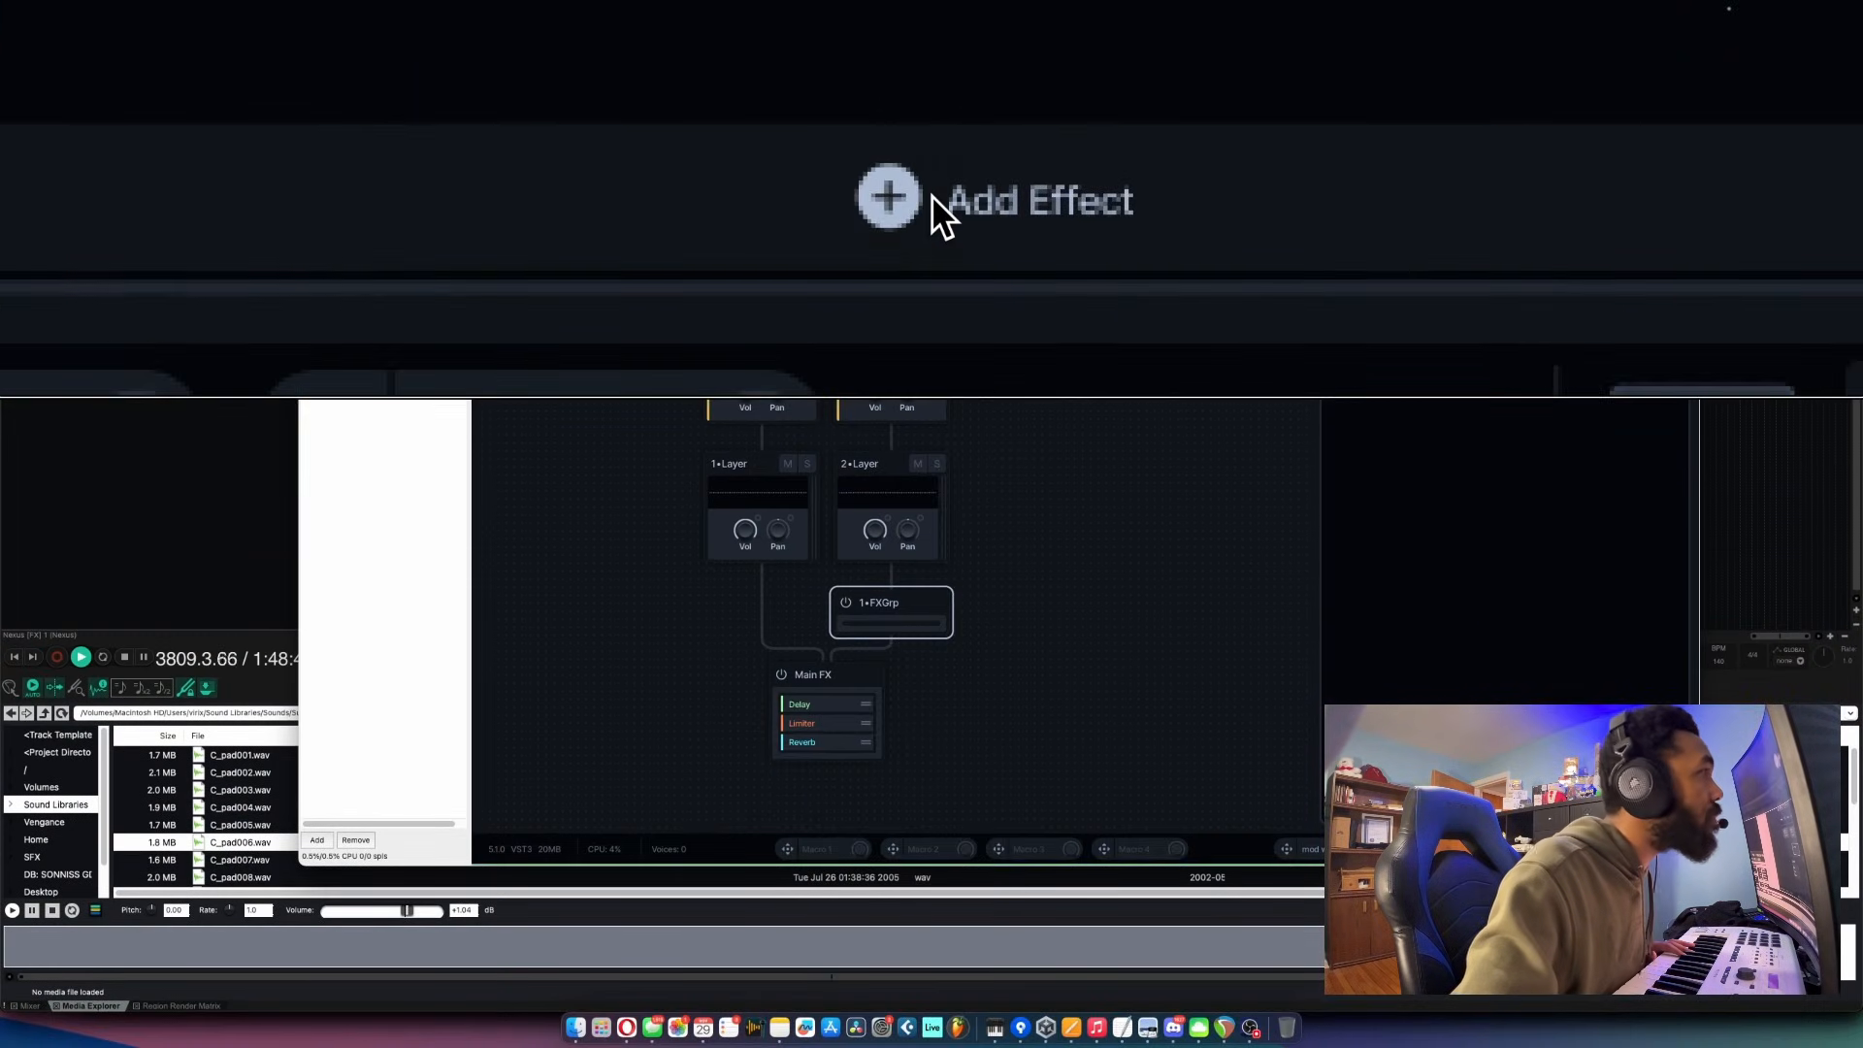
# Try a Delay effect in the second layer's FX group with the Upfront 1_8D preset
pyautogui.click(932, 196)
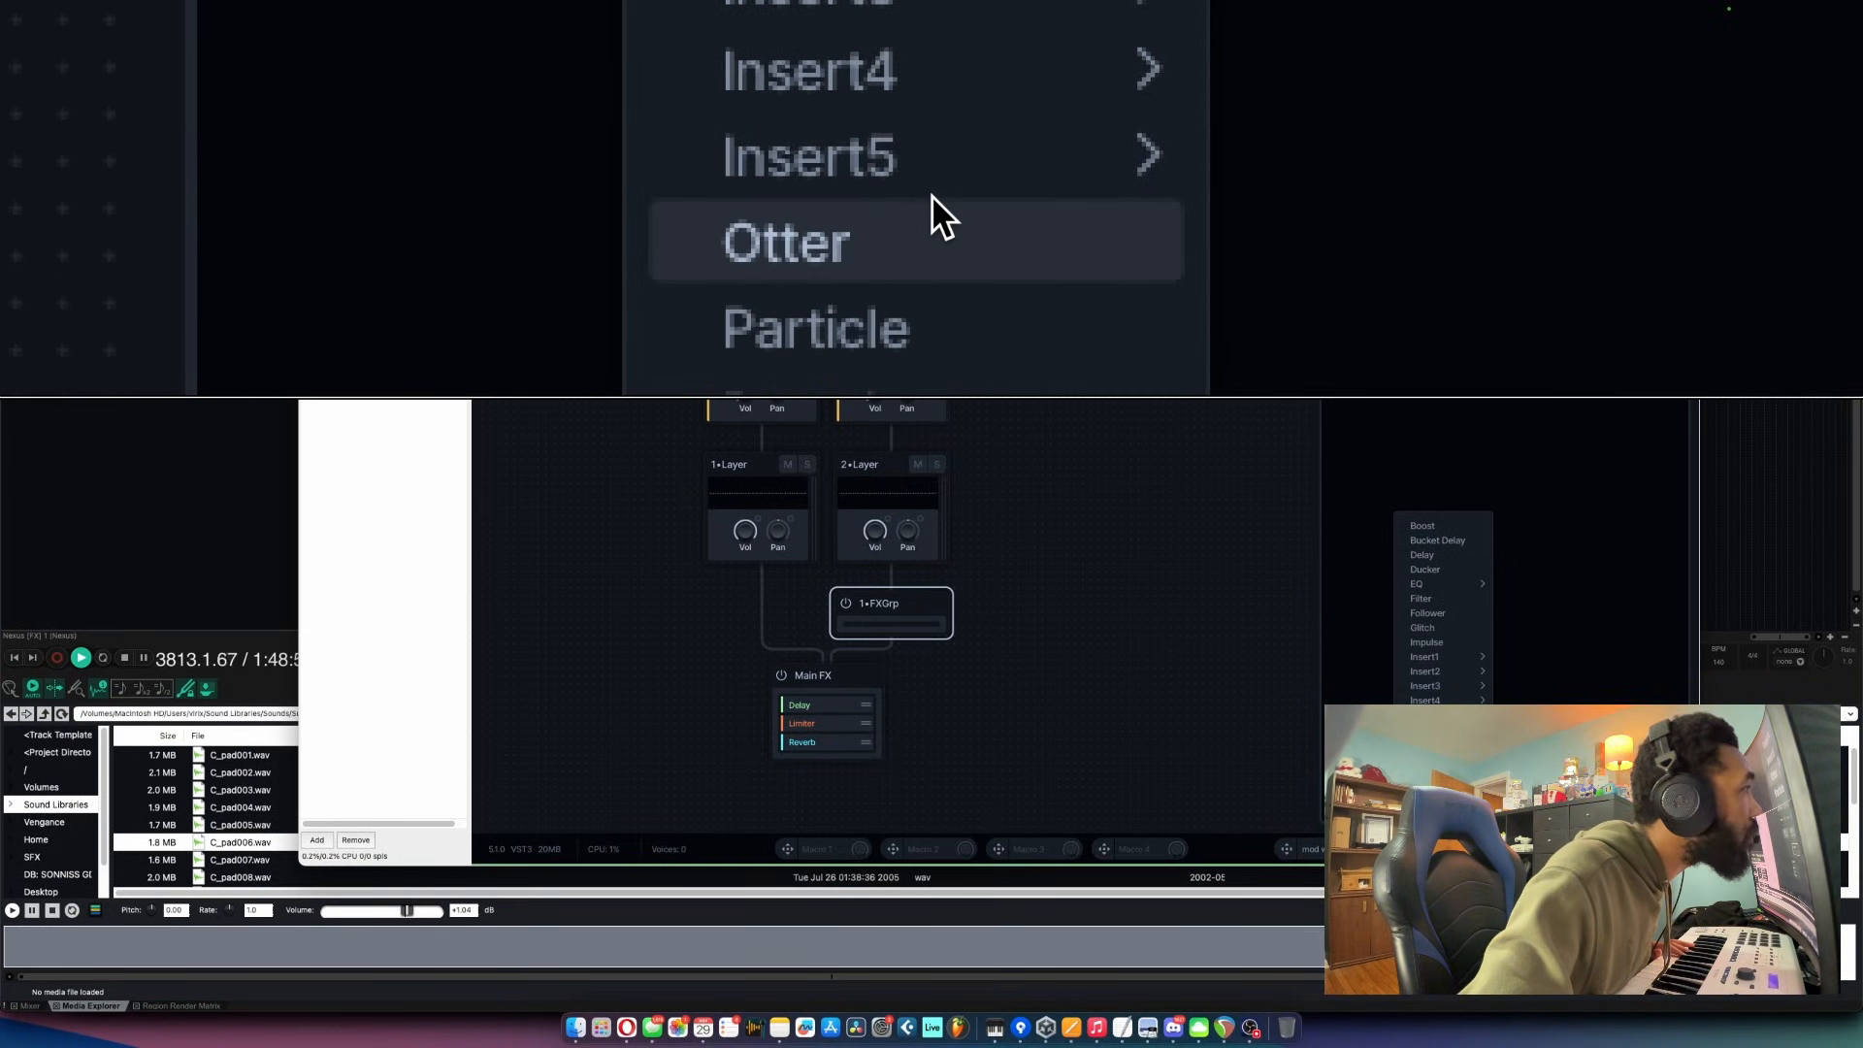
pyautogui.moveTo(932, 199)
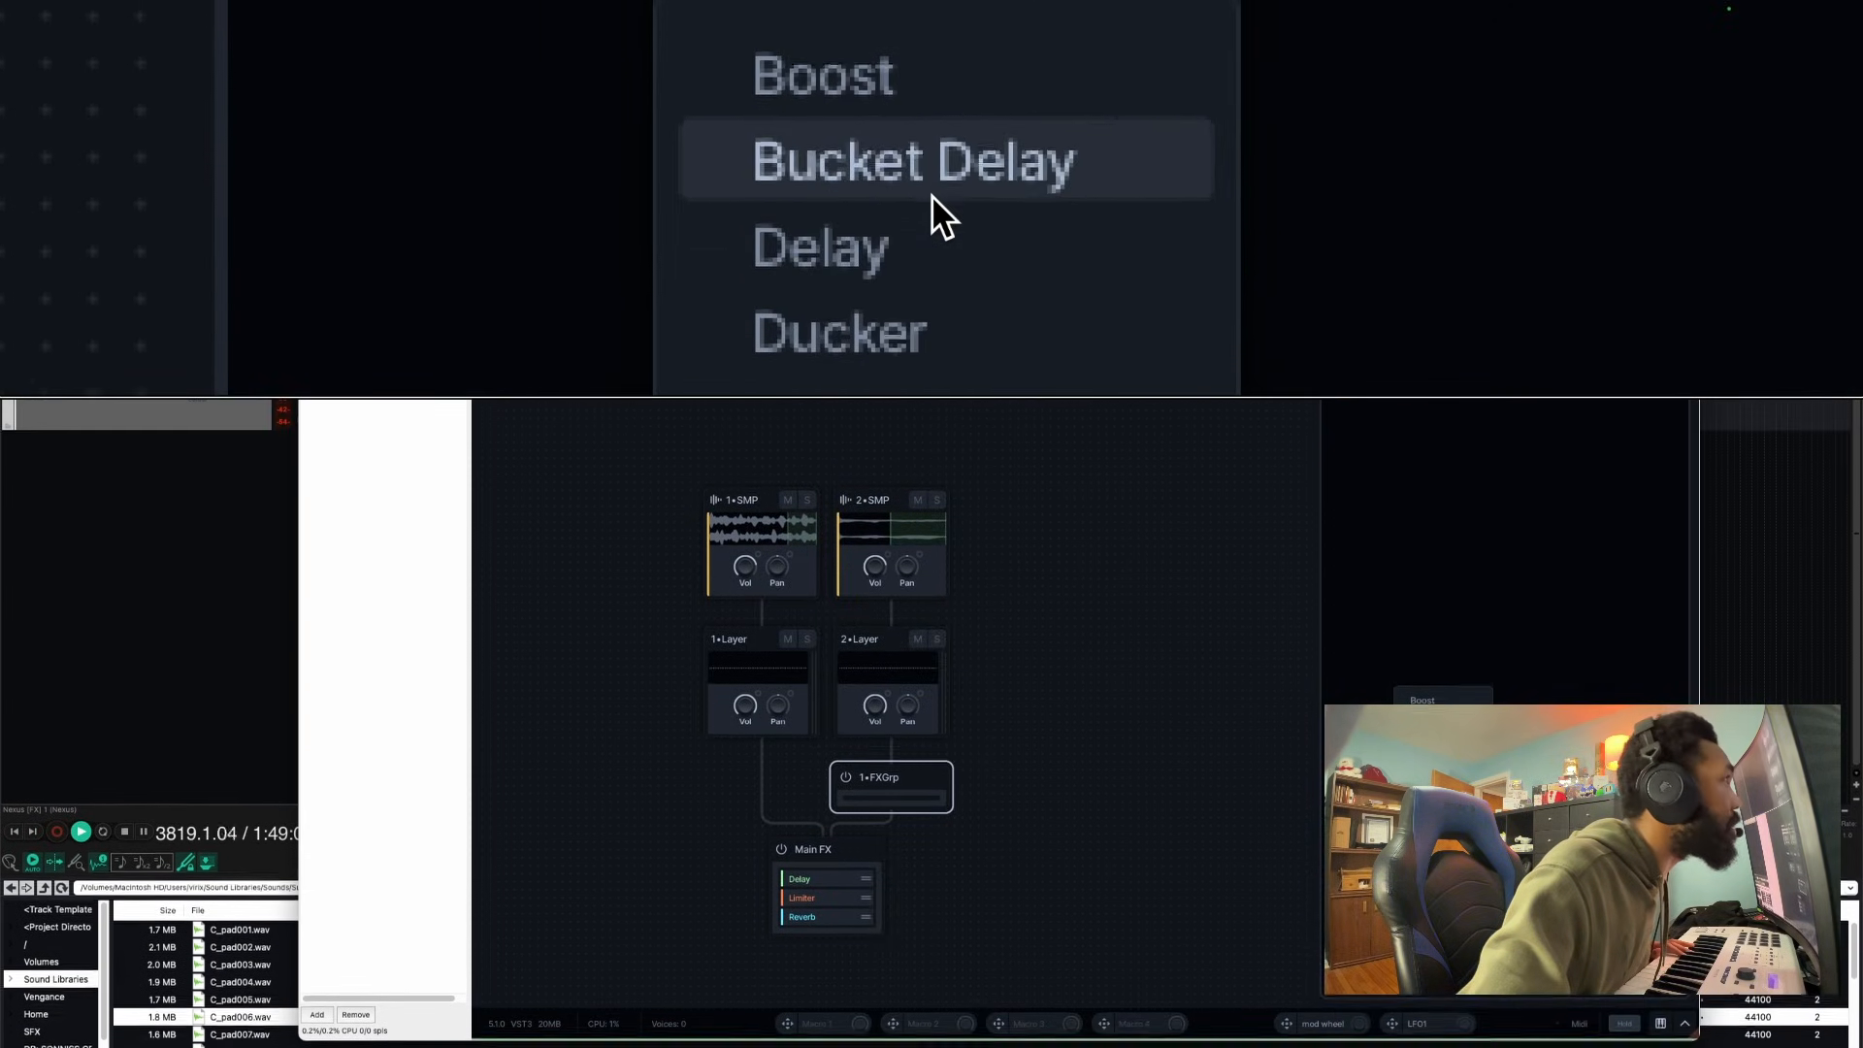
pyautogui.click(941, 213)
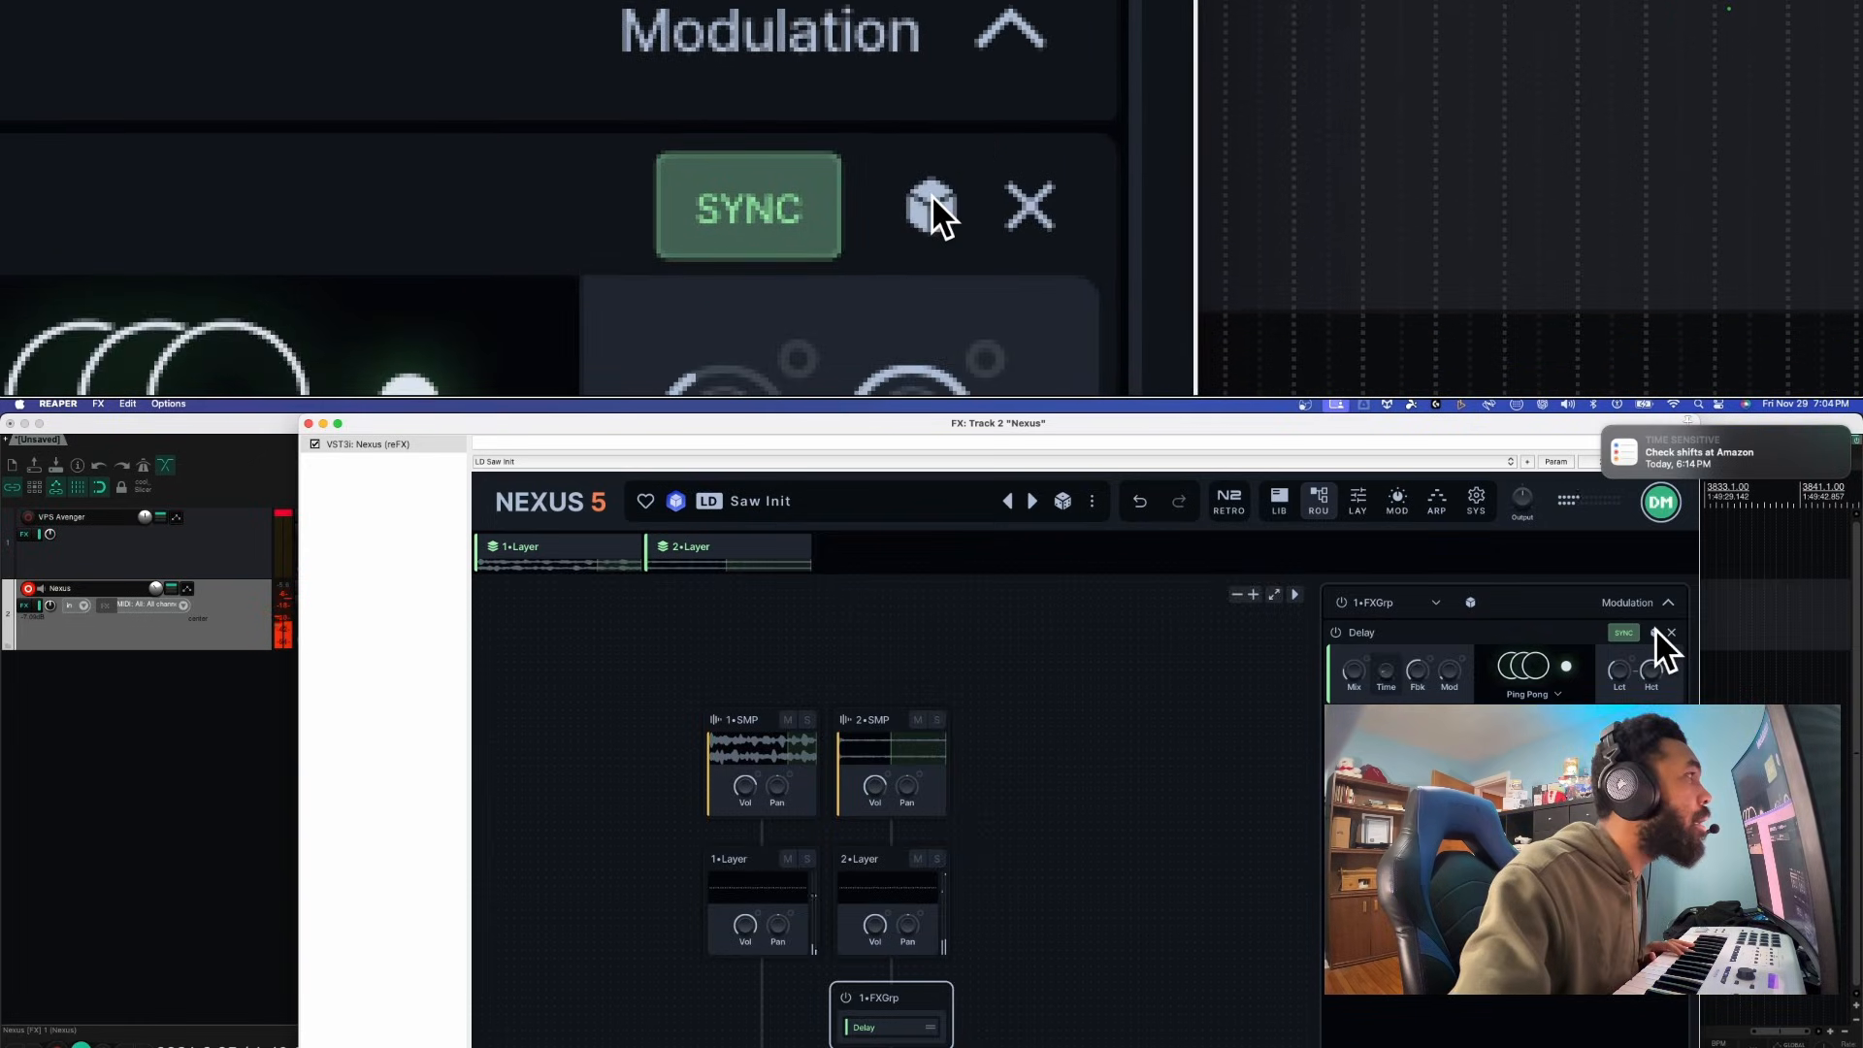
pyautogui.click(1656, 631)
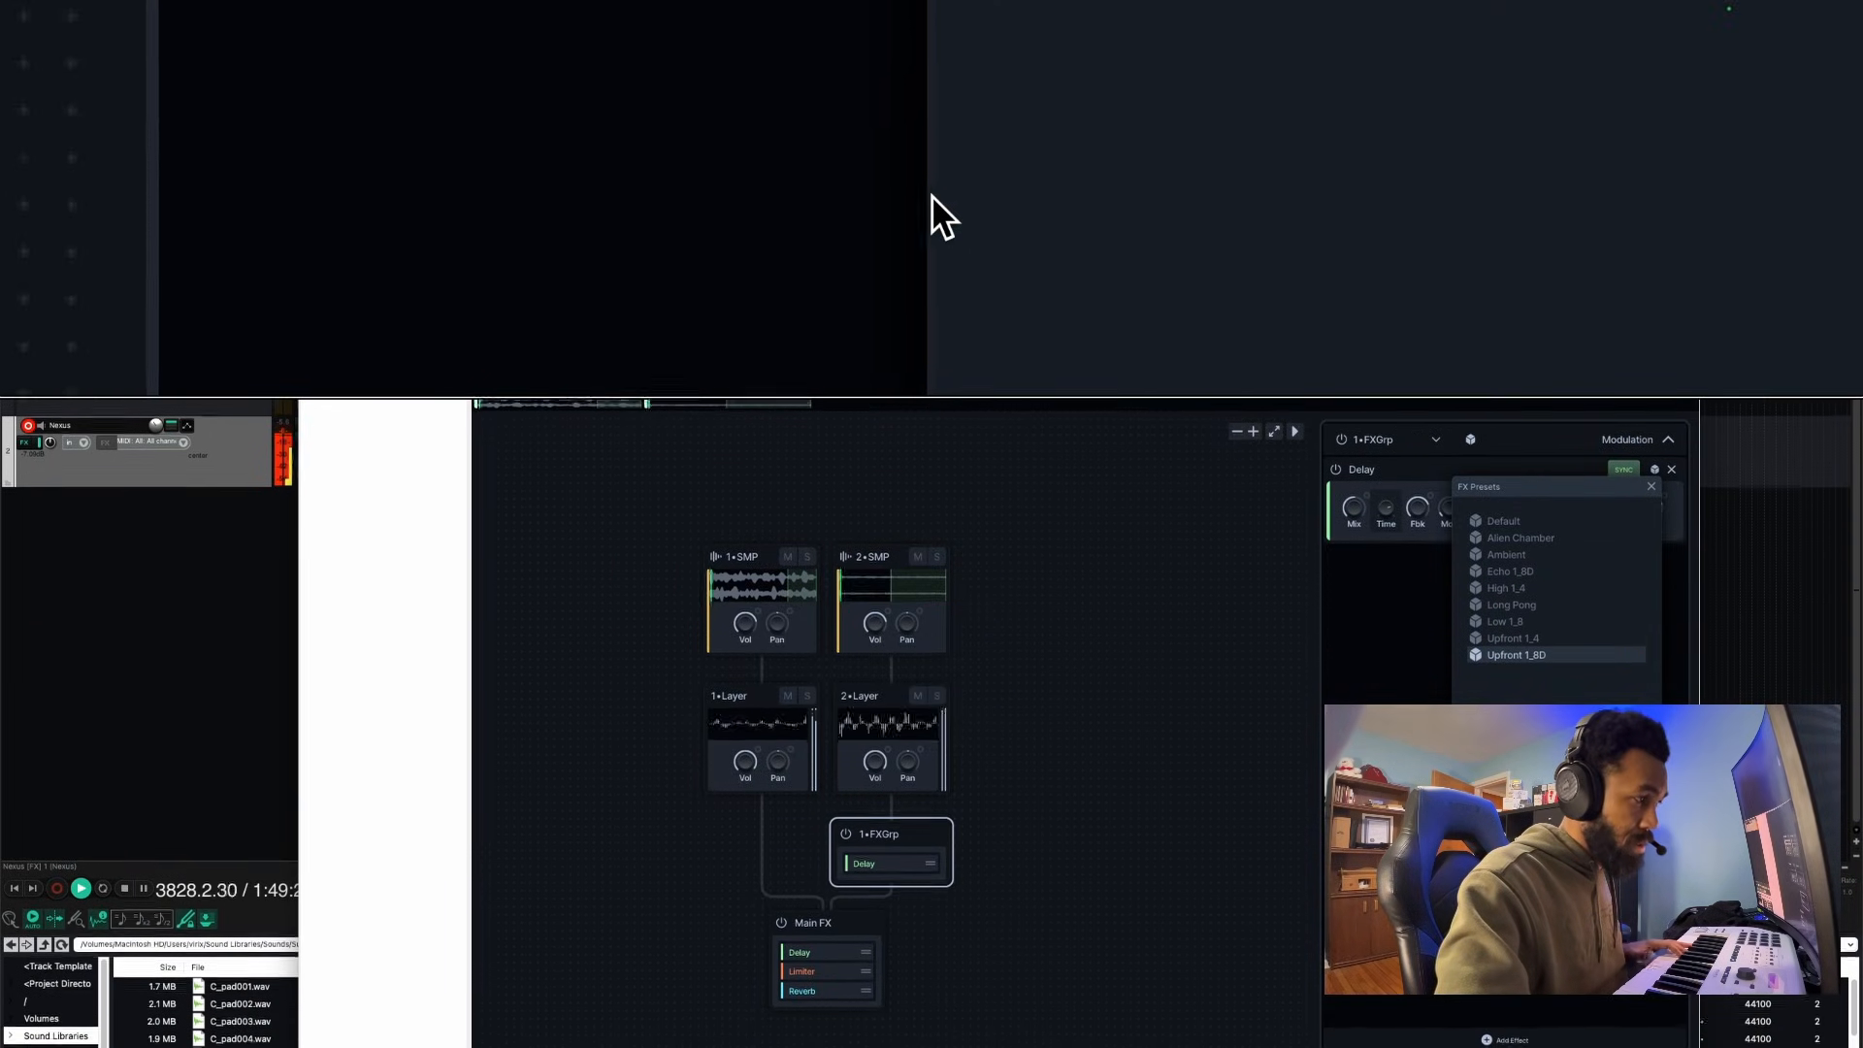
pyautogui.click(1432, 723)
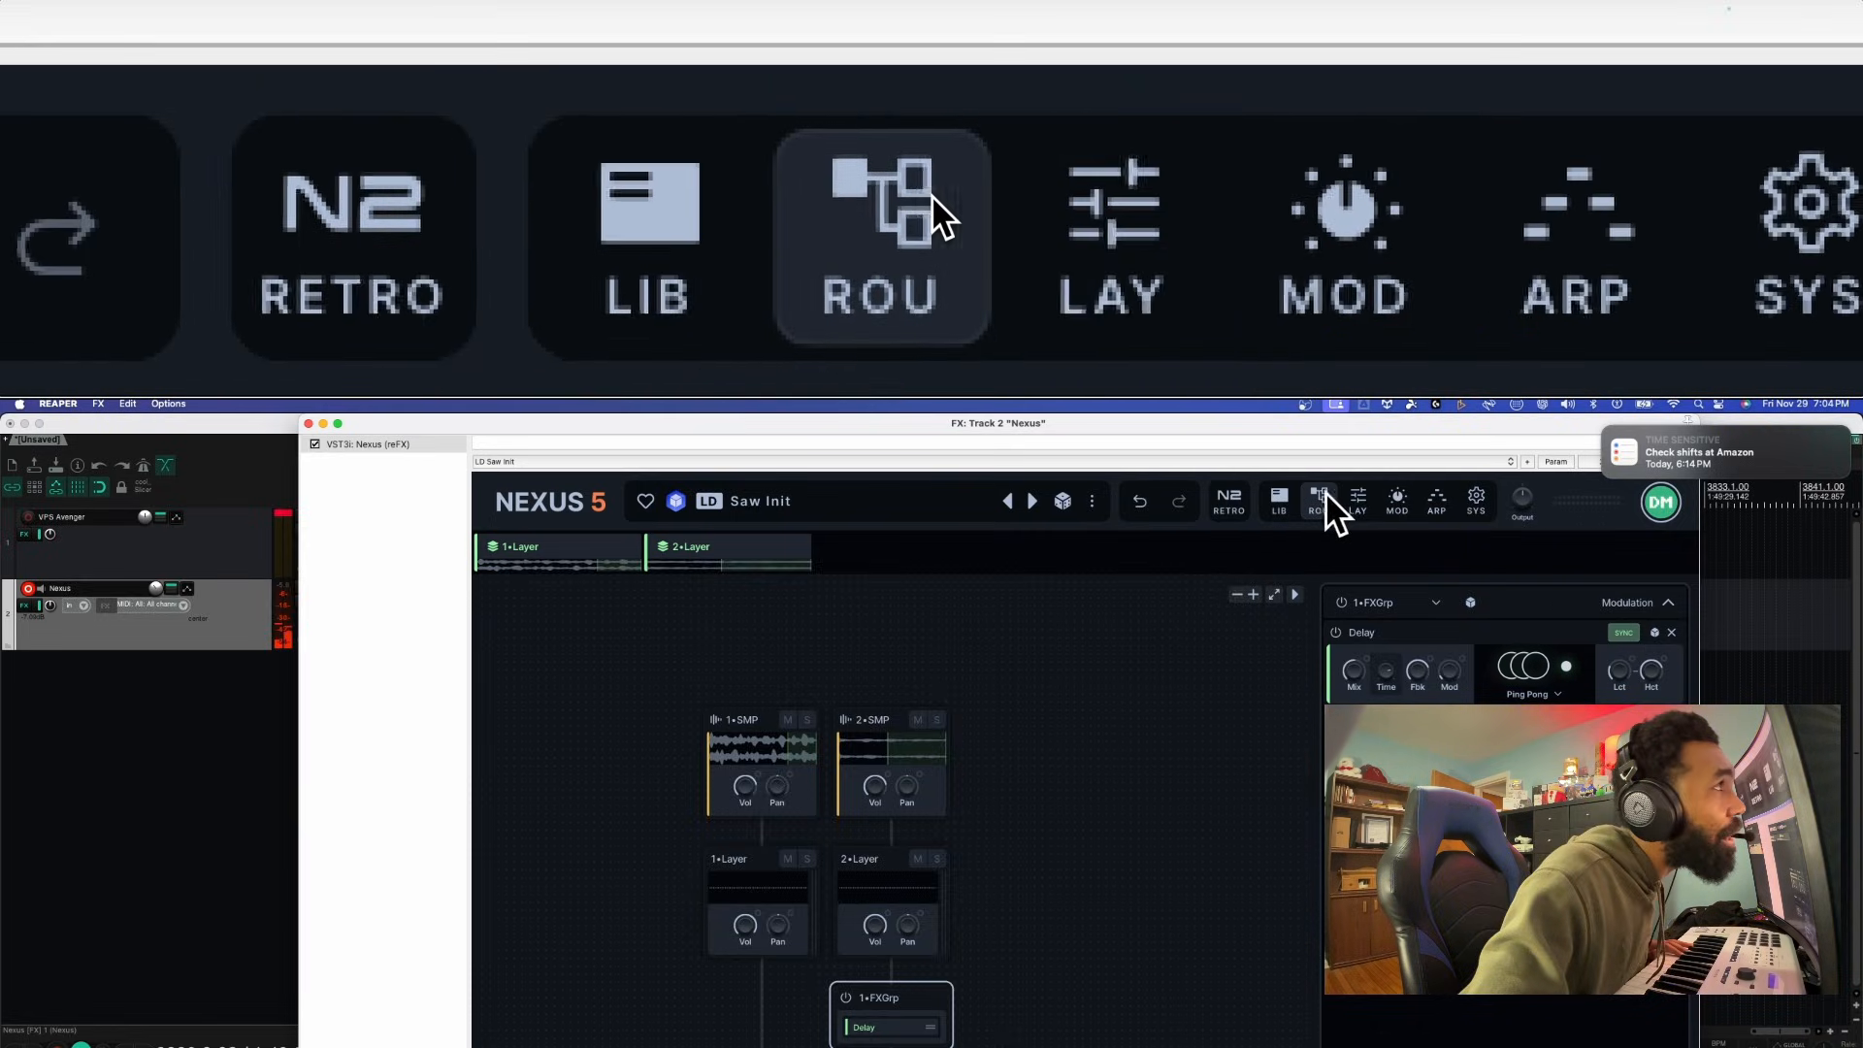
# Check the second layer's arpeggiator and layer settings, and return to the routing view
pyautogui.click(1440, 498)
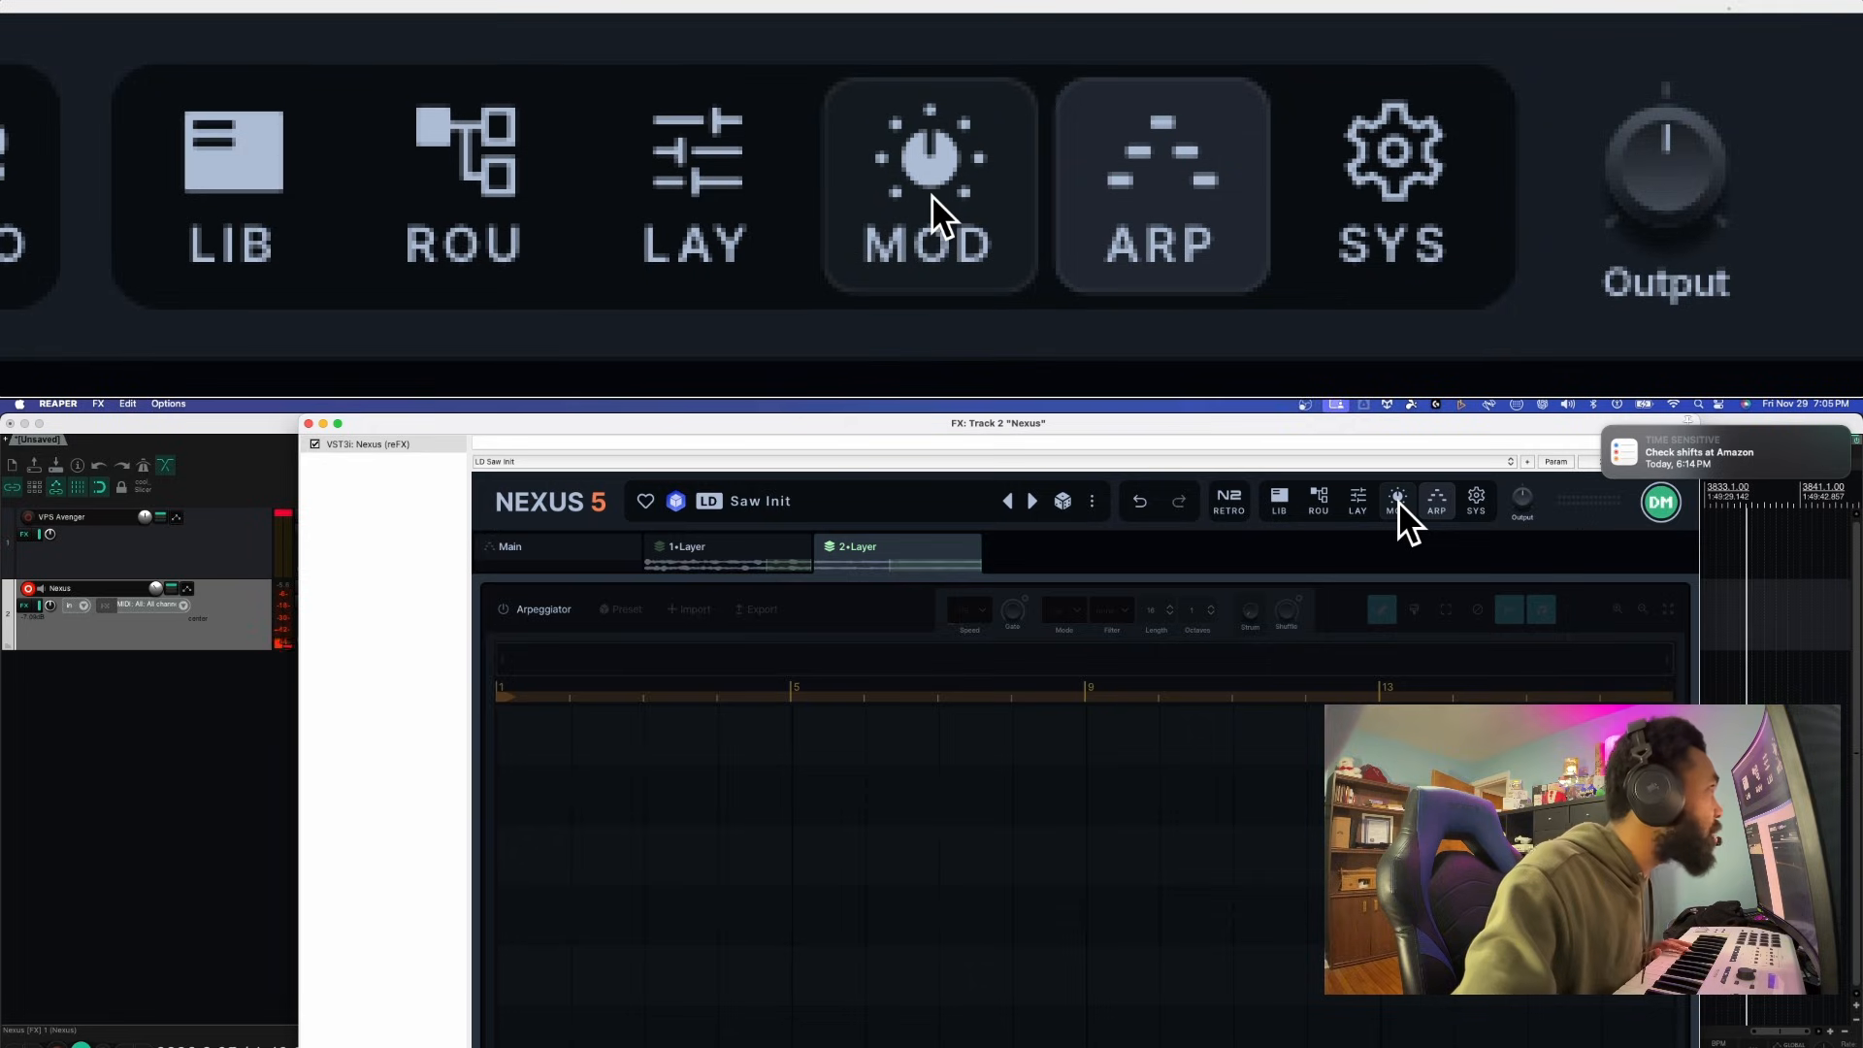
pyautogui.click(1359, 497)
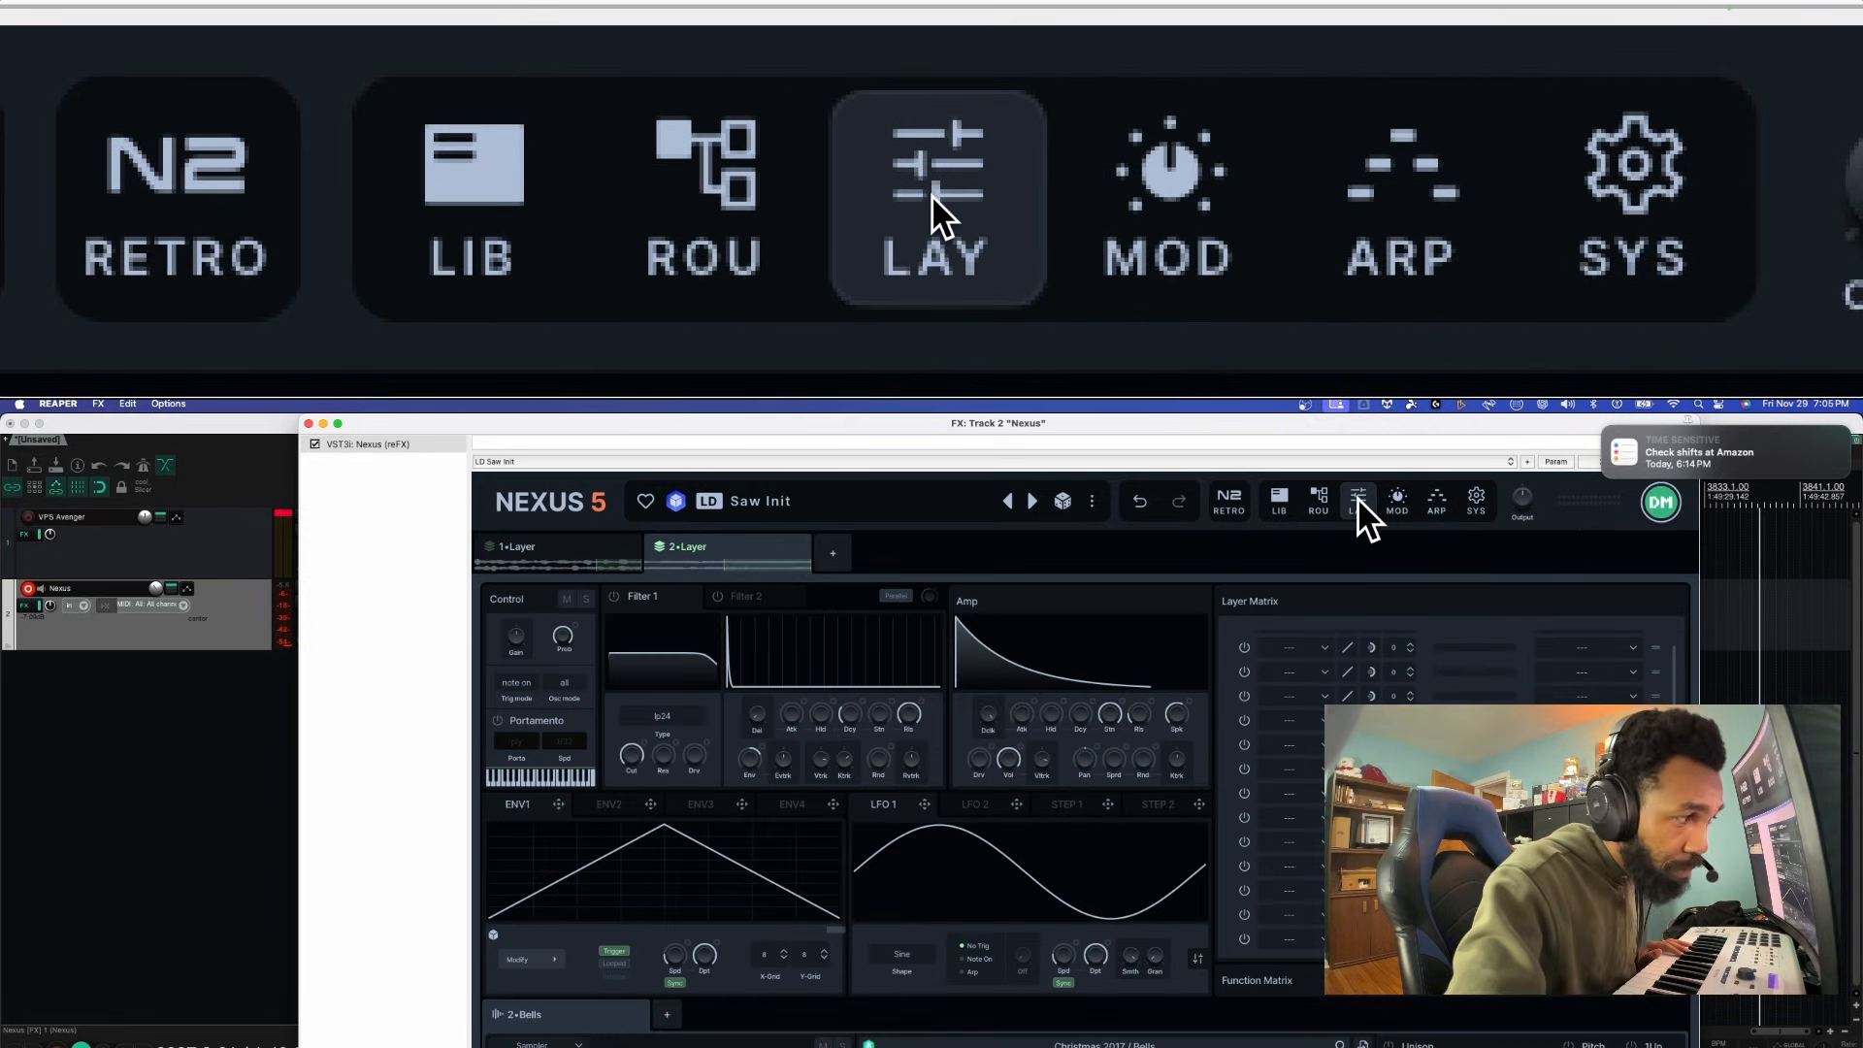
pyautogui.click(1319, 497)
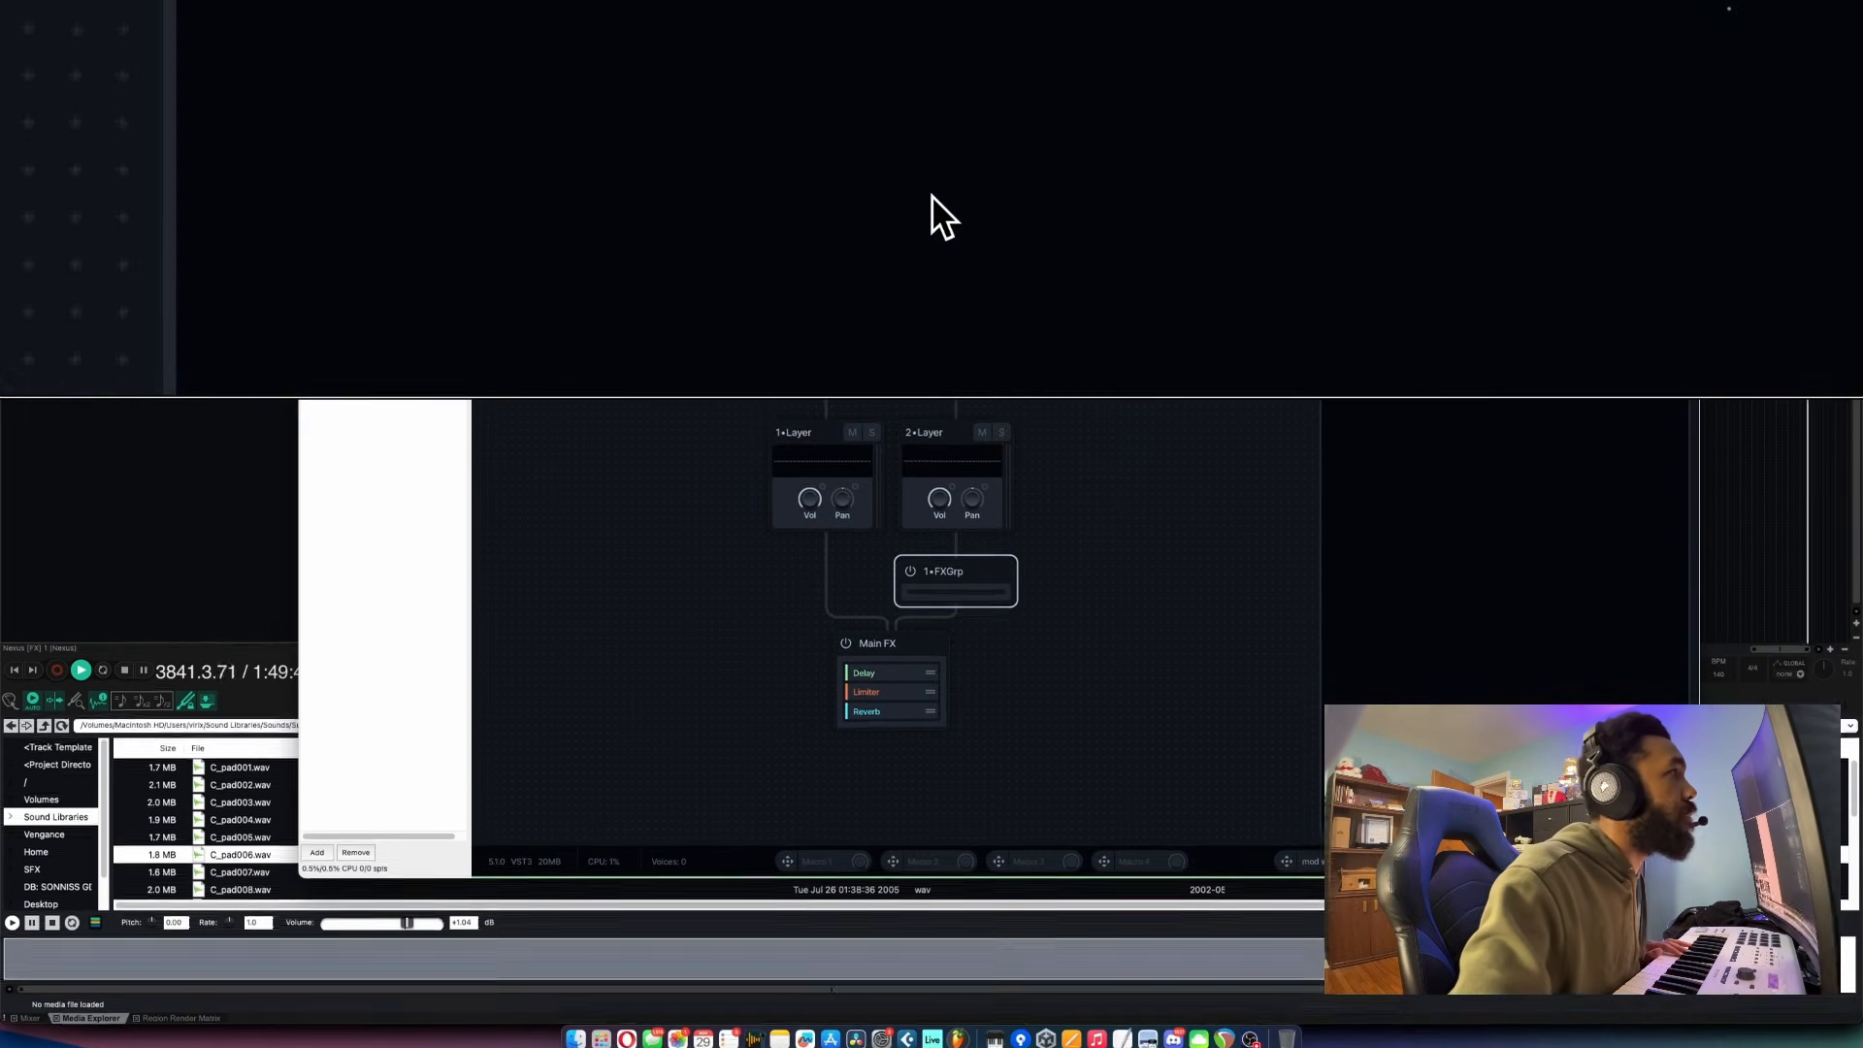
# Insert a Bucket Delay in the second layer's FX group and open the effect's presets
pyautogui.click(932, 195)
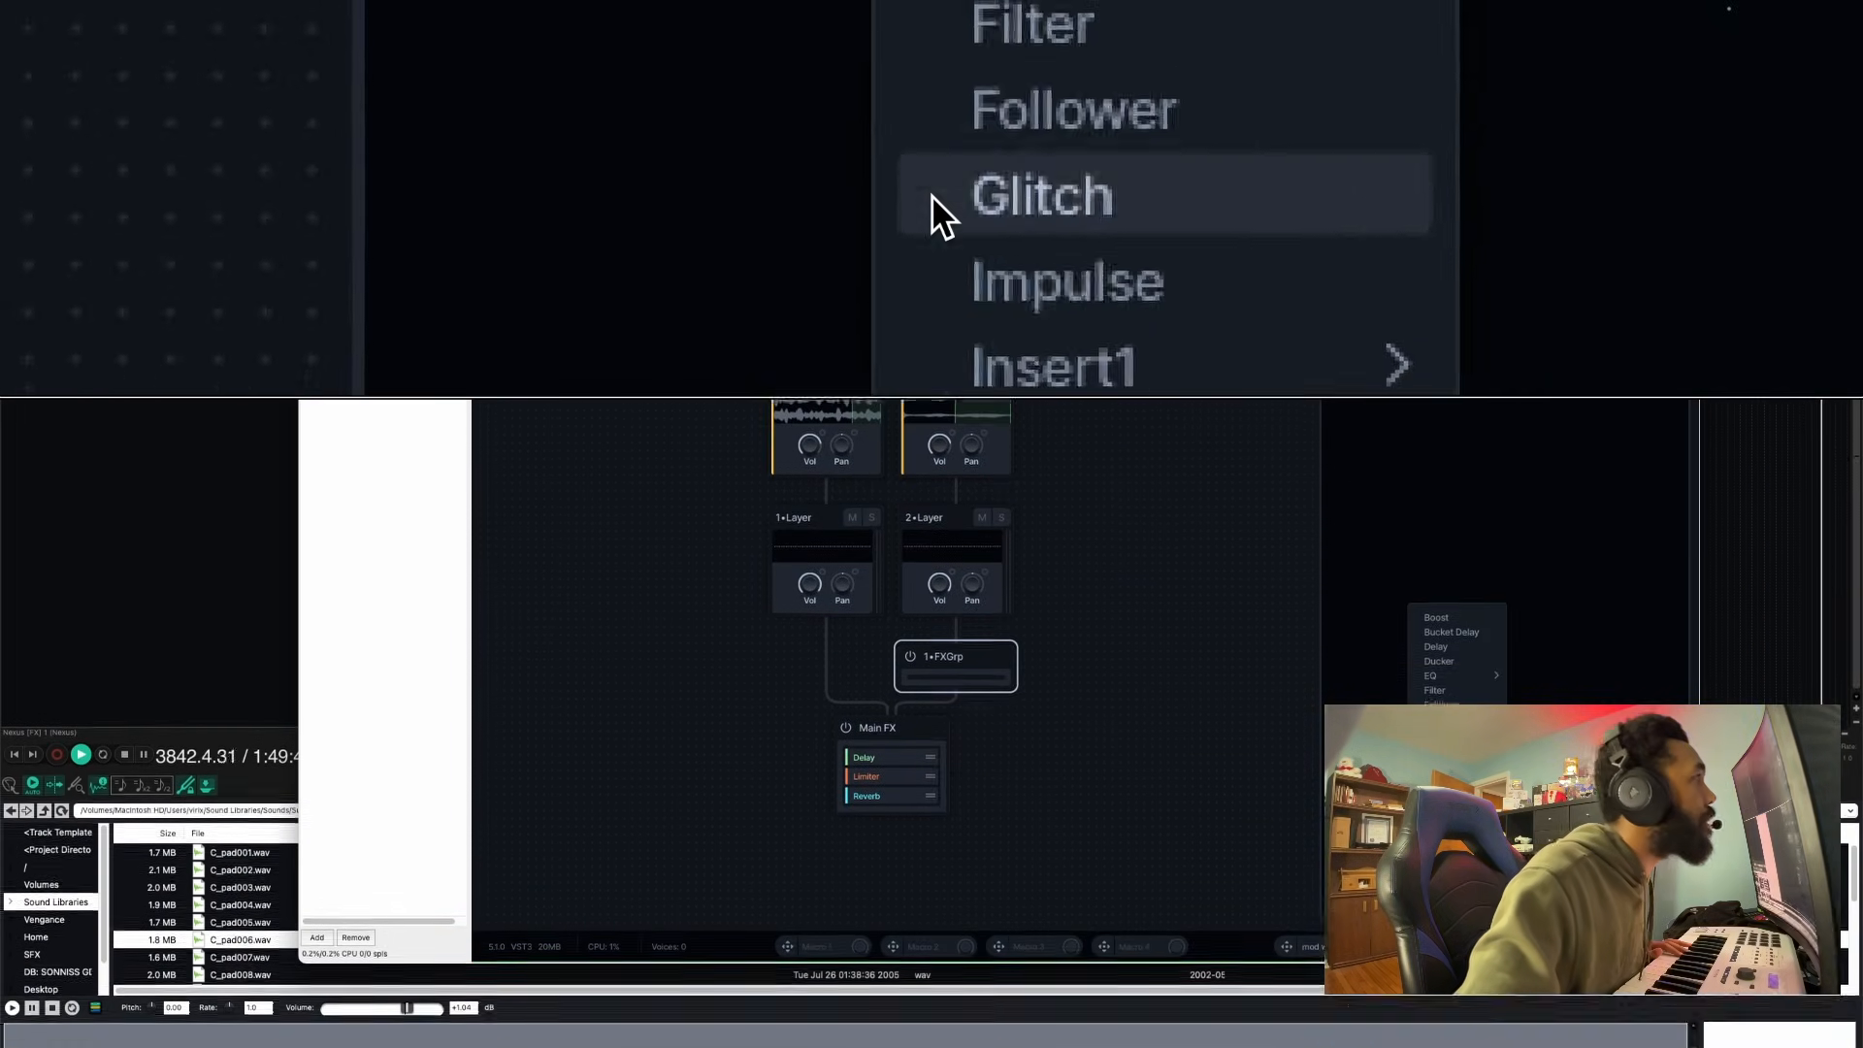
pyautogui.click(936, 216)
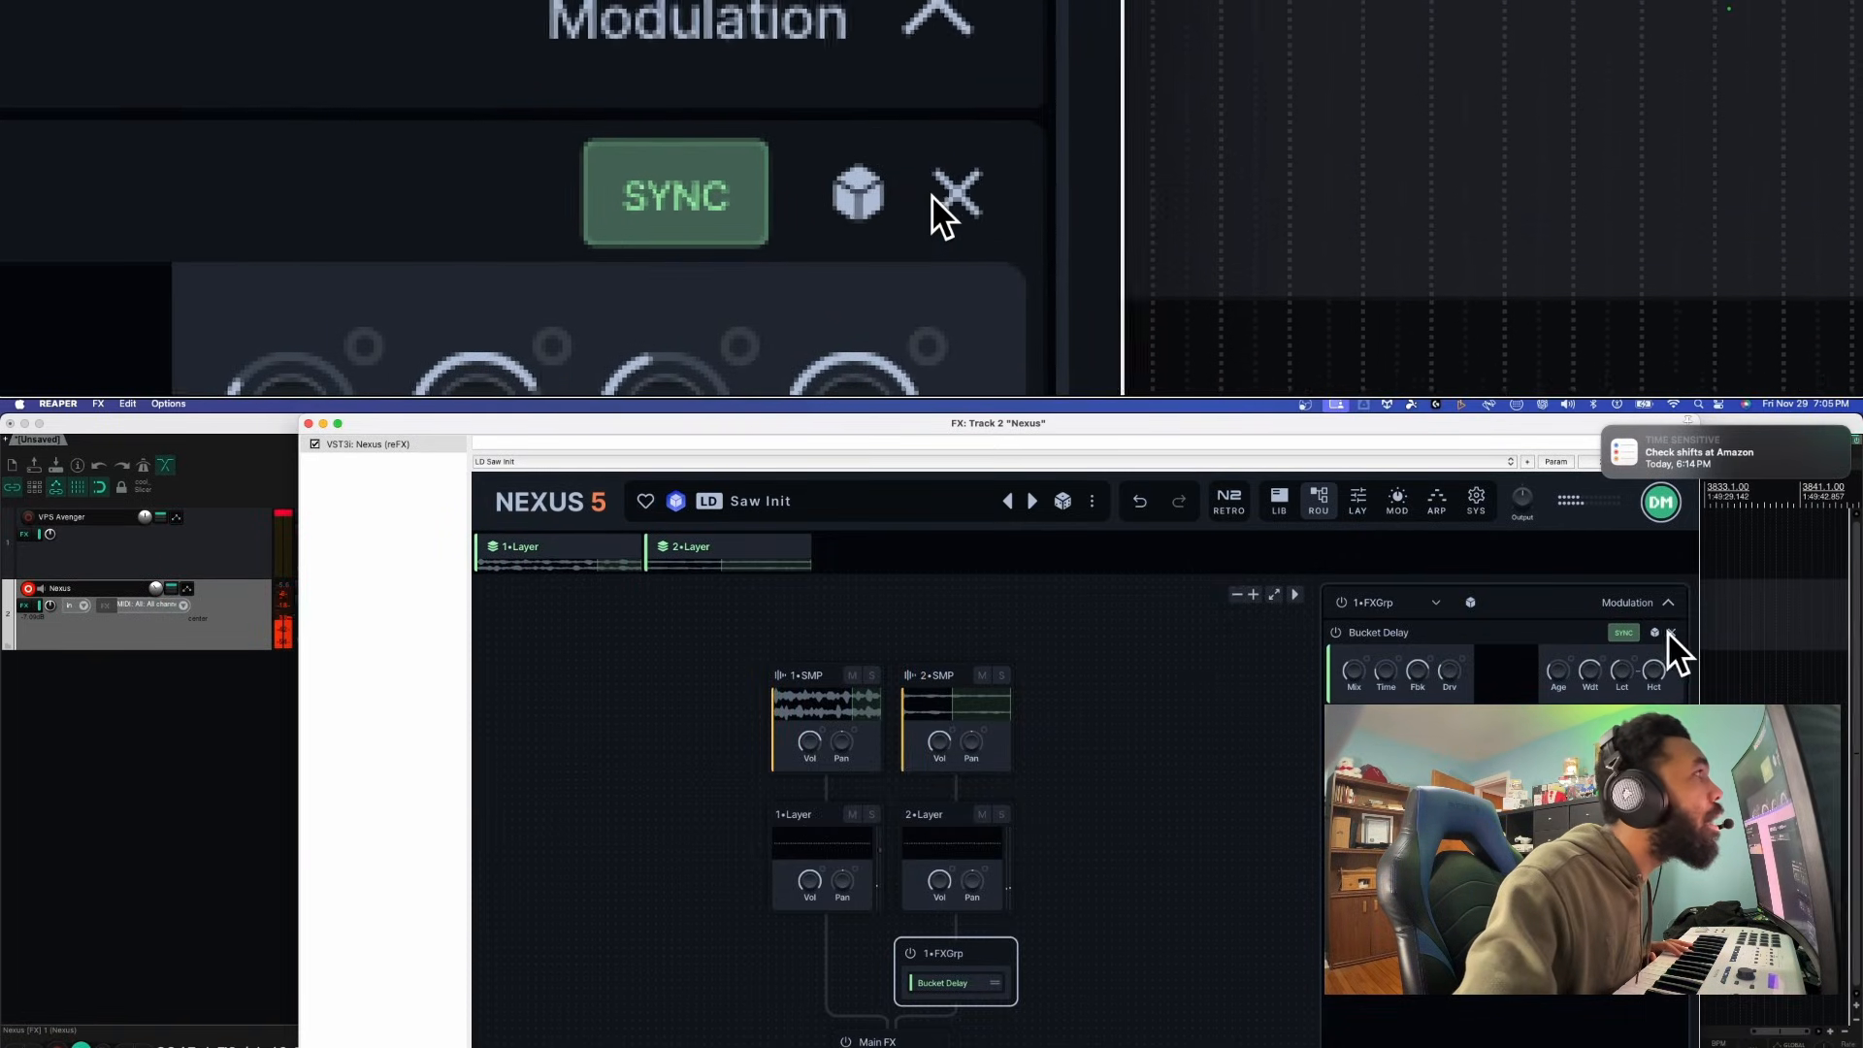
pyautogui.click(1655, 632)
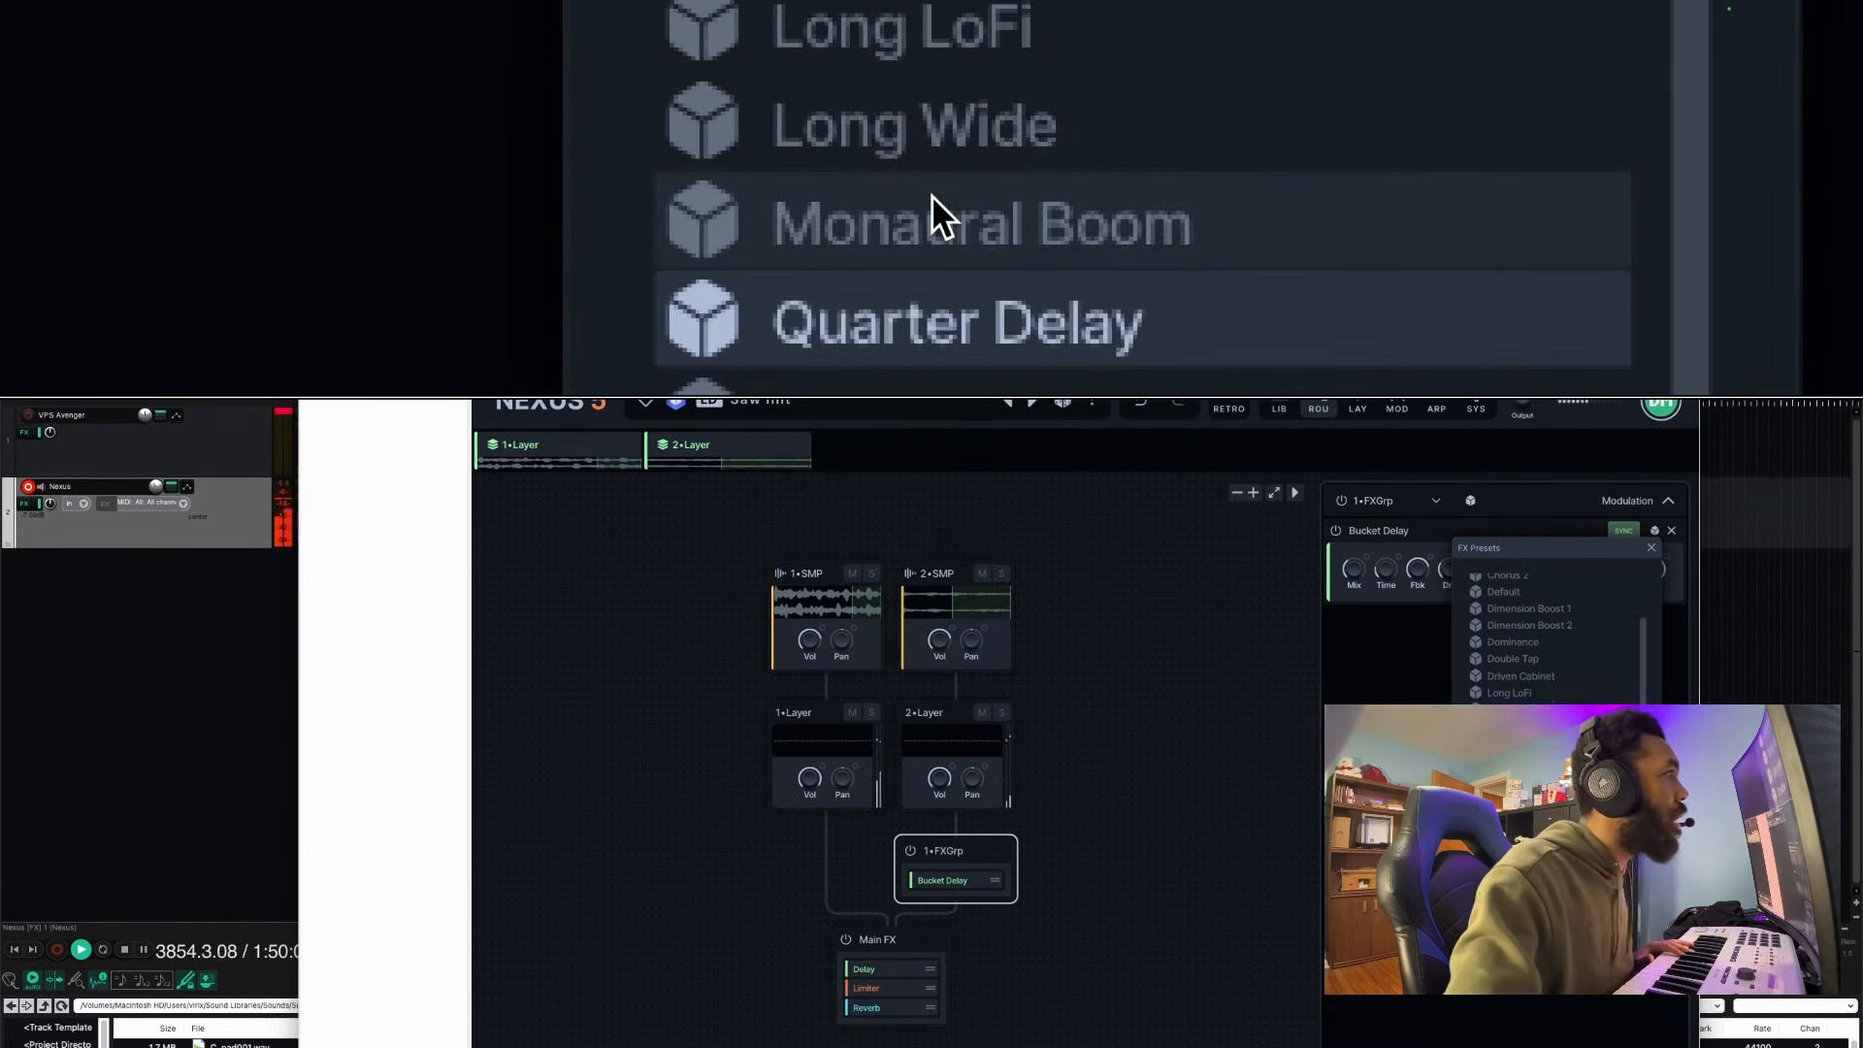
# Audition the Bucket Delay presets Double Tap, Long LoFi, Long Wide, Monaural Boom and Quarter Delay
pyautogui.scroll(5, 1543, 679)
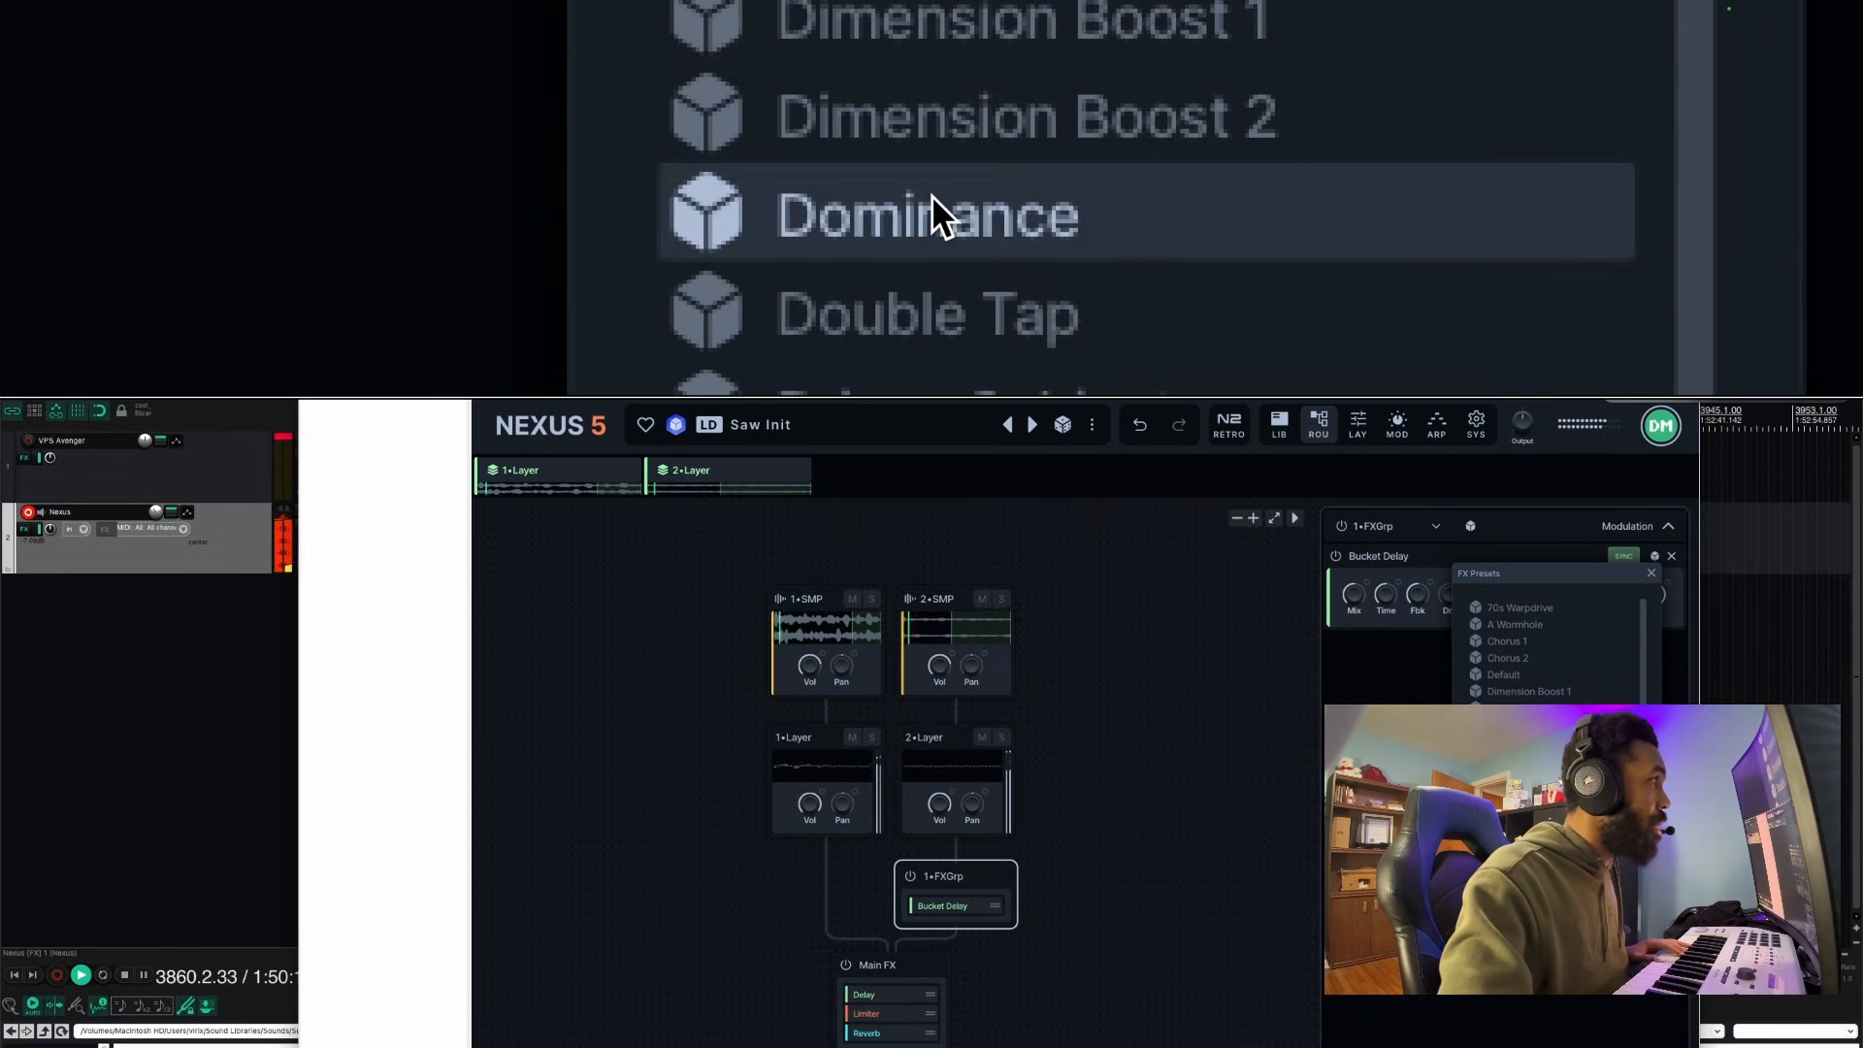
pyautogui.click(931, 196)
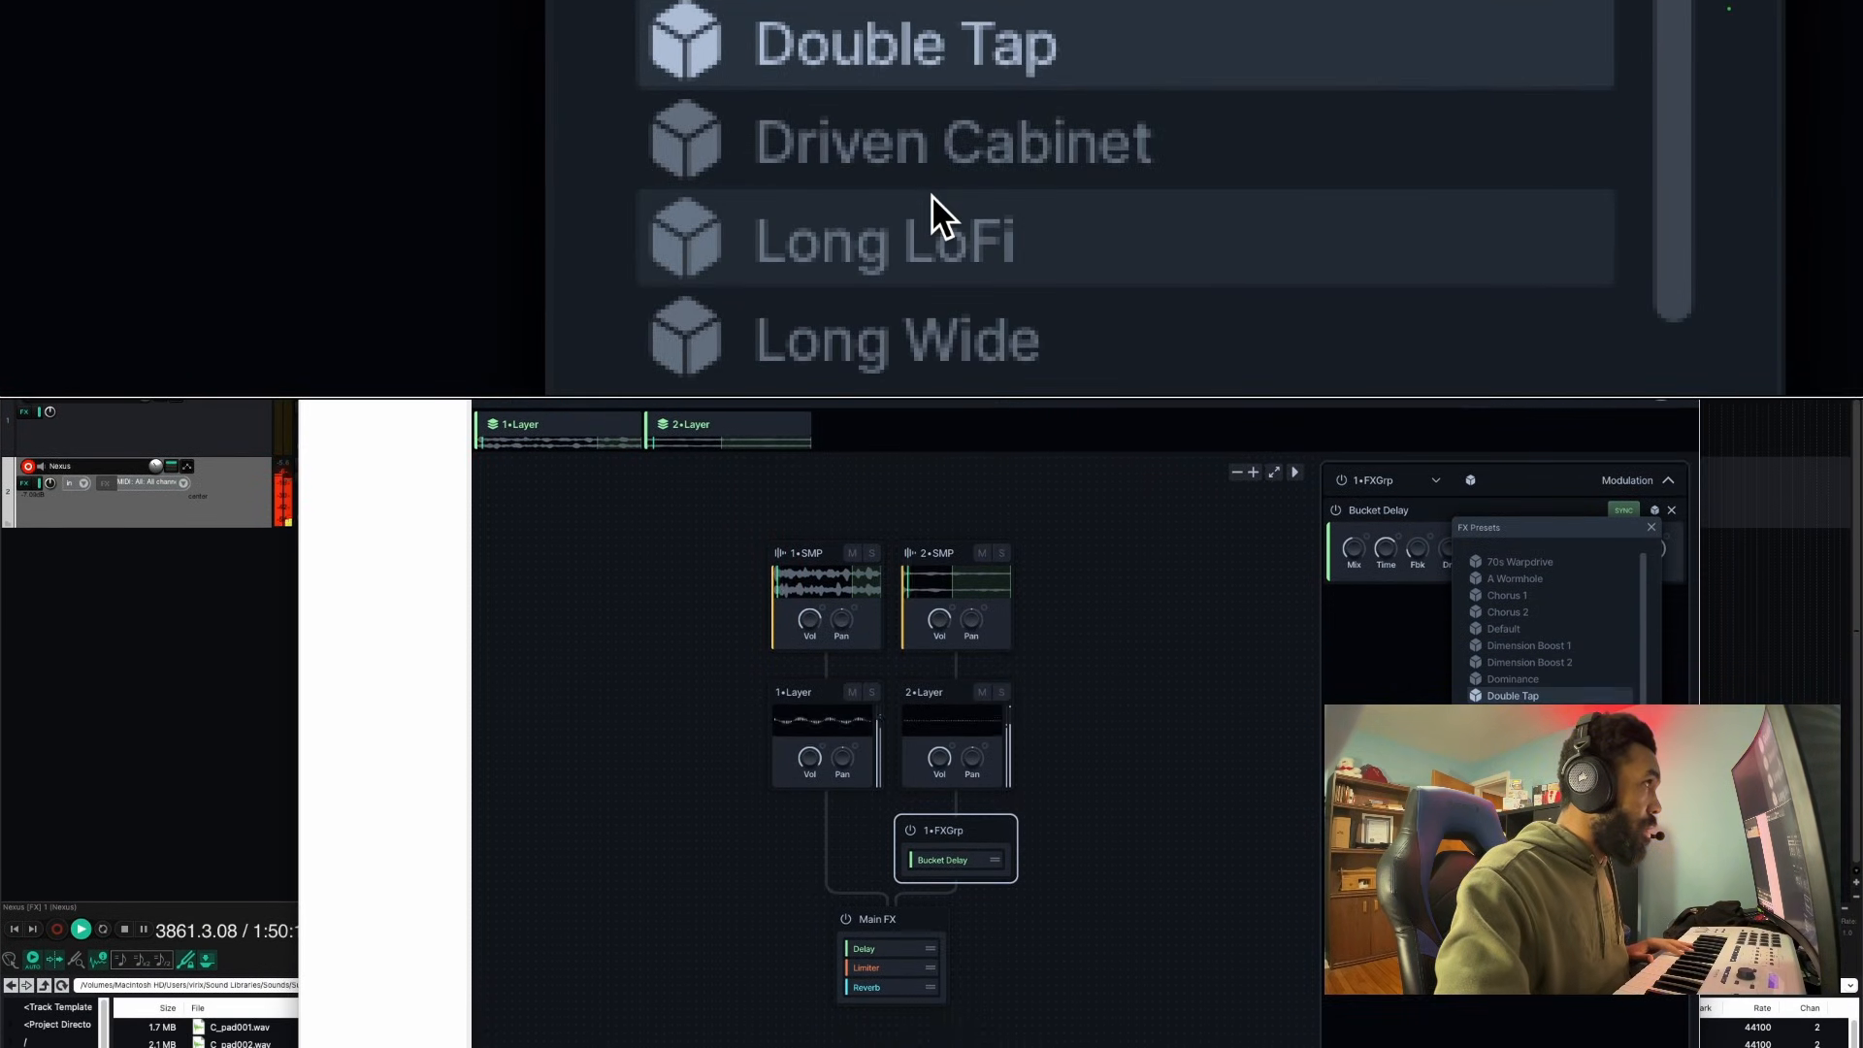
pyautogui.click(933, 204)
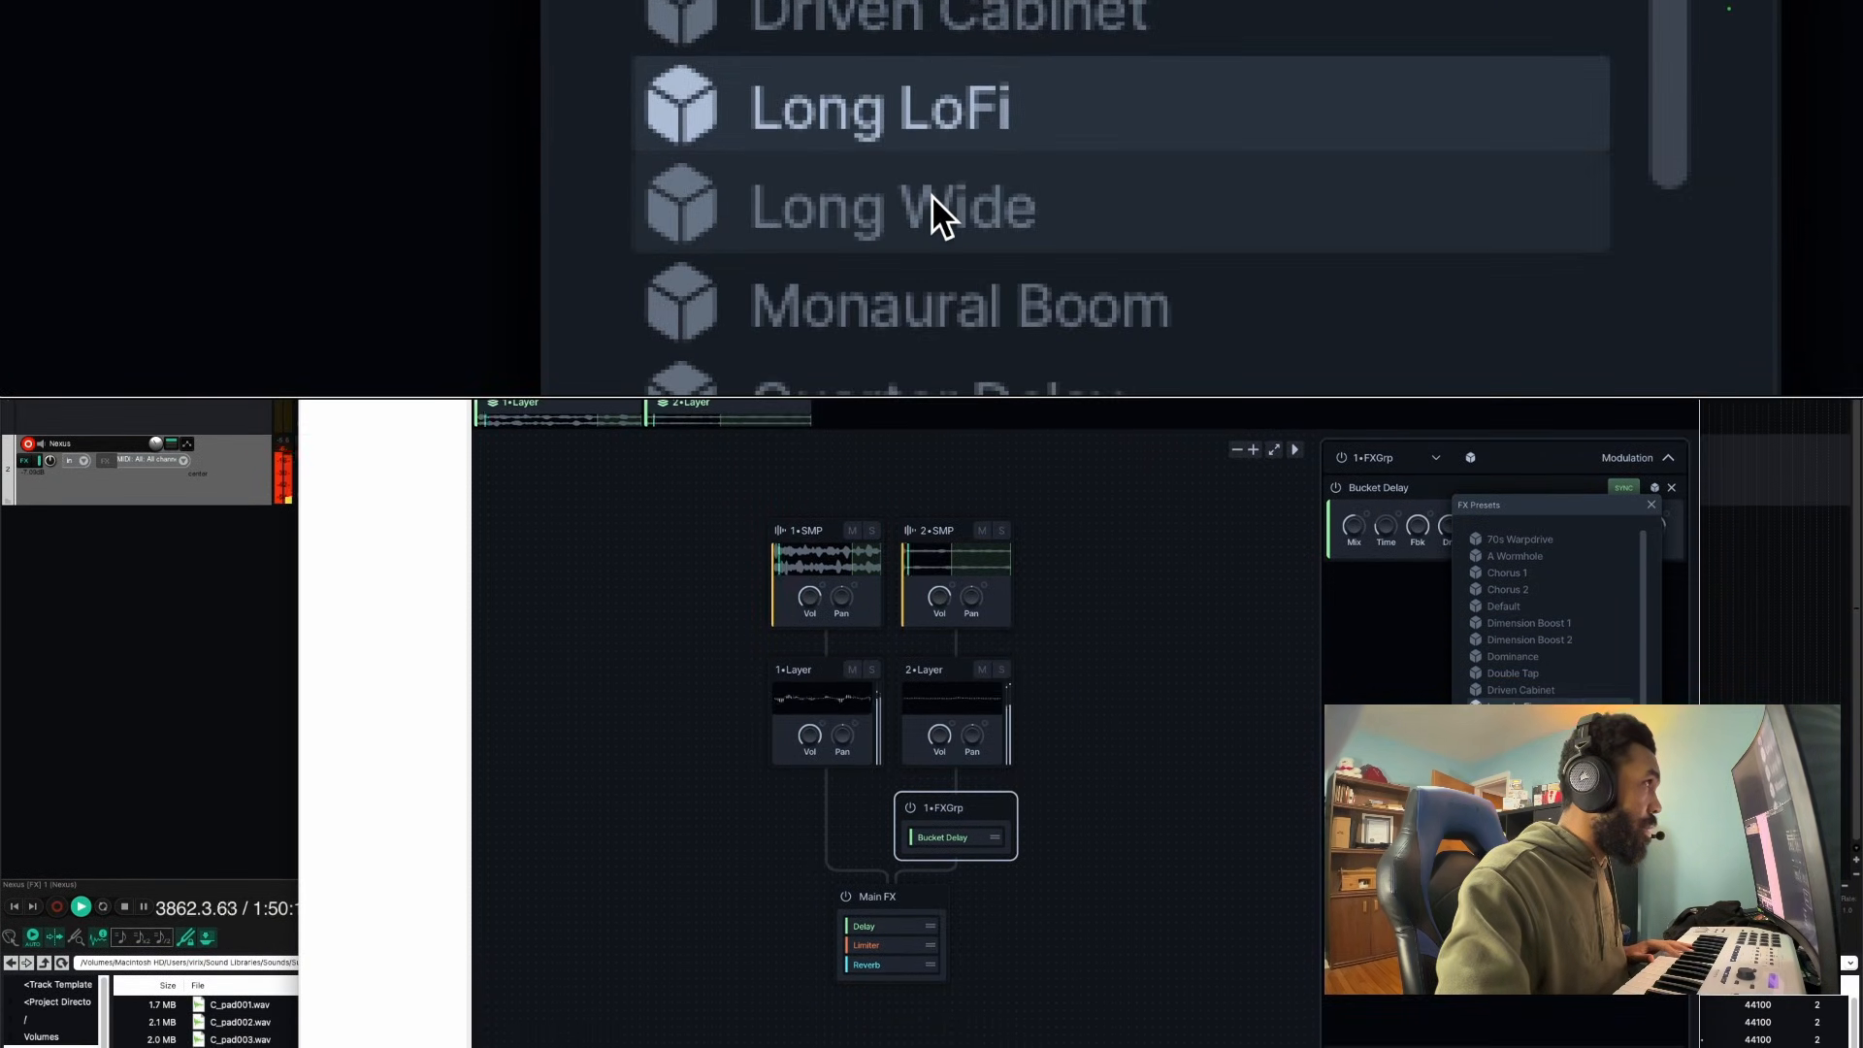
pyautogui.click(933, 197)
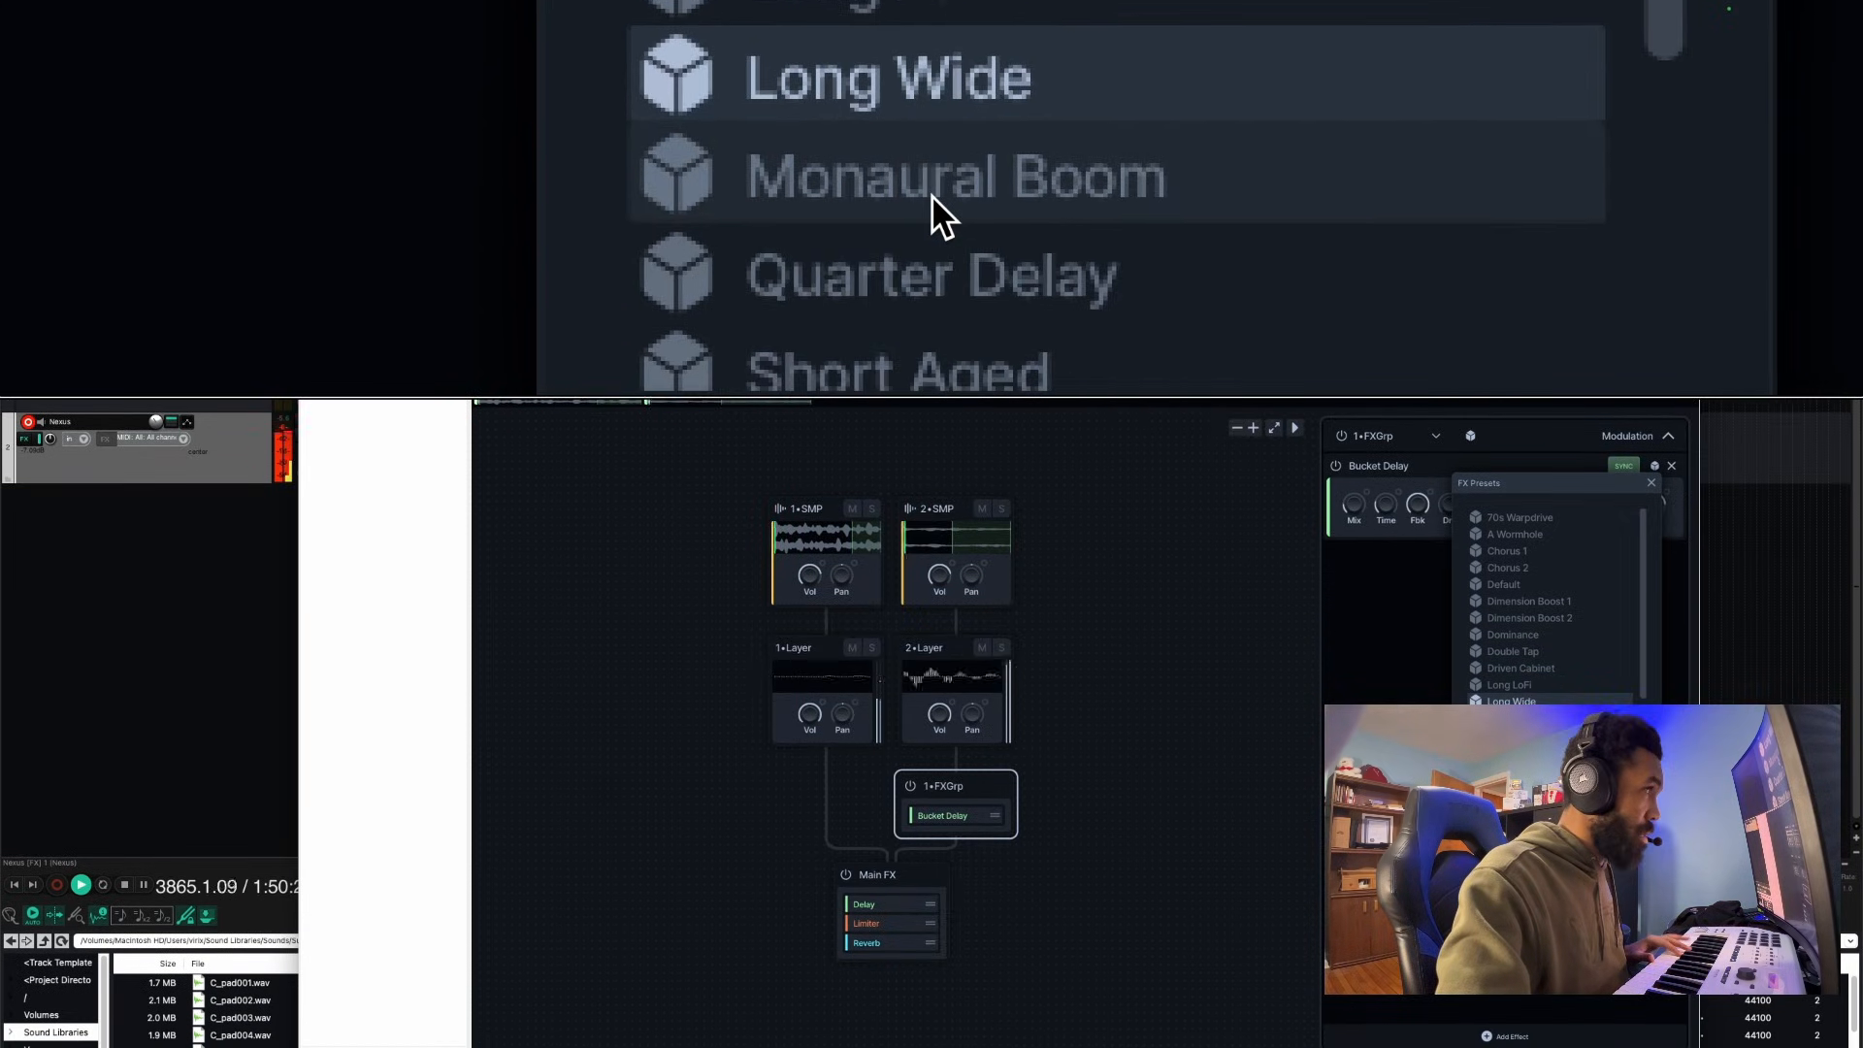
pyautogui.click(933, 197)
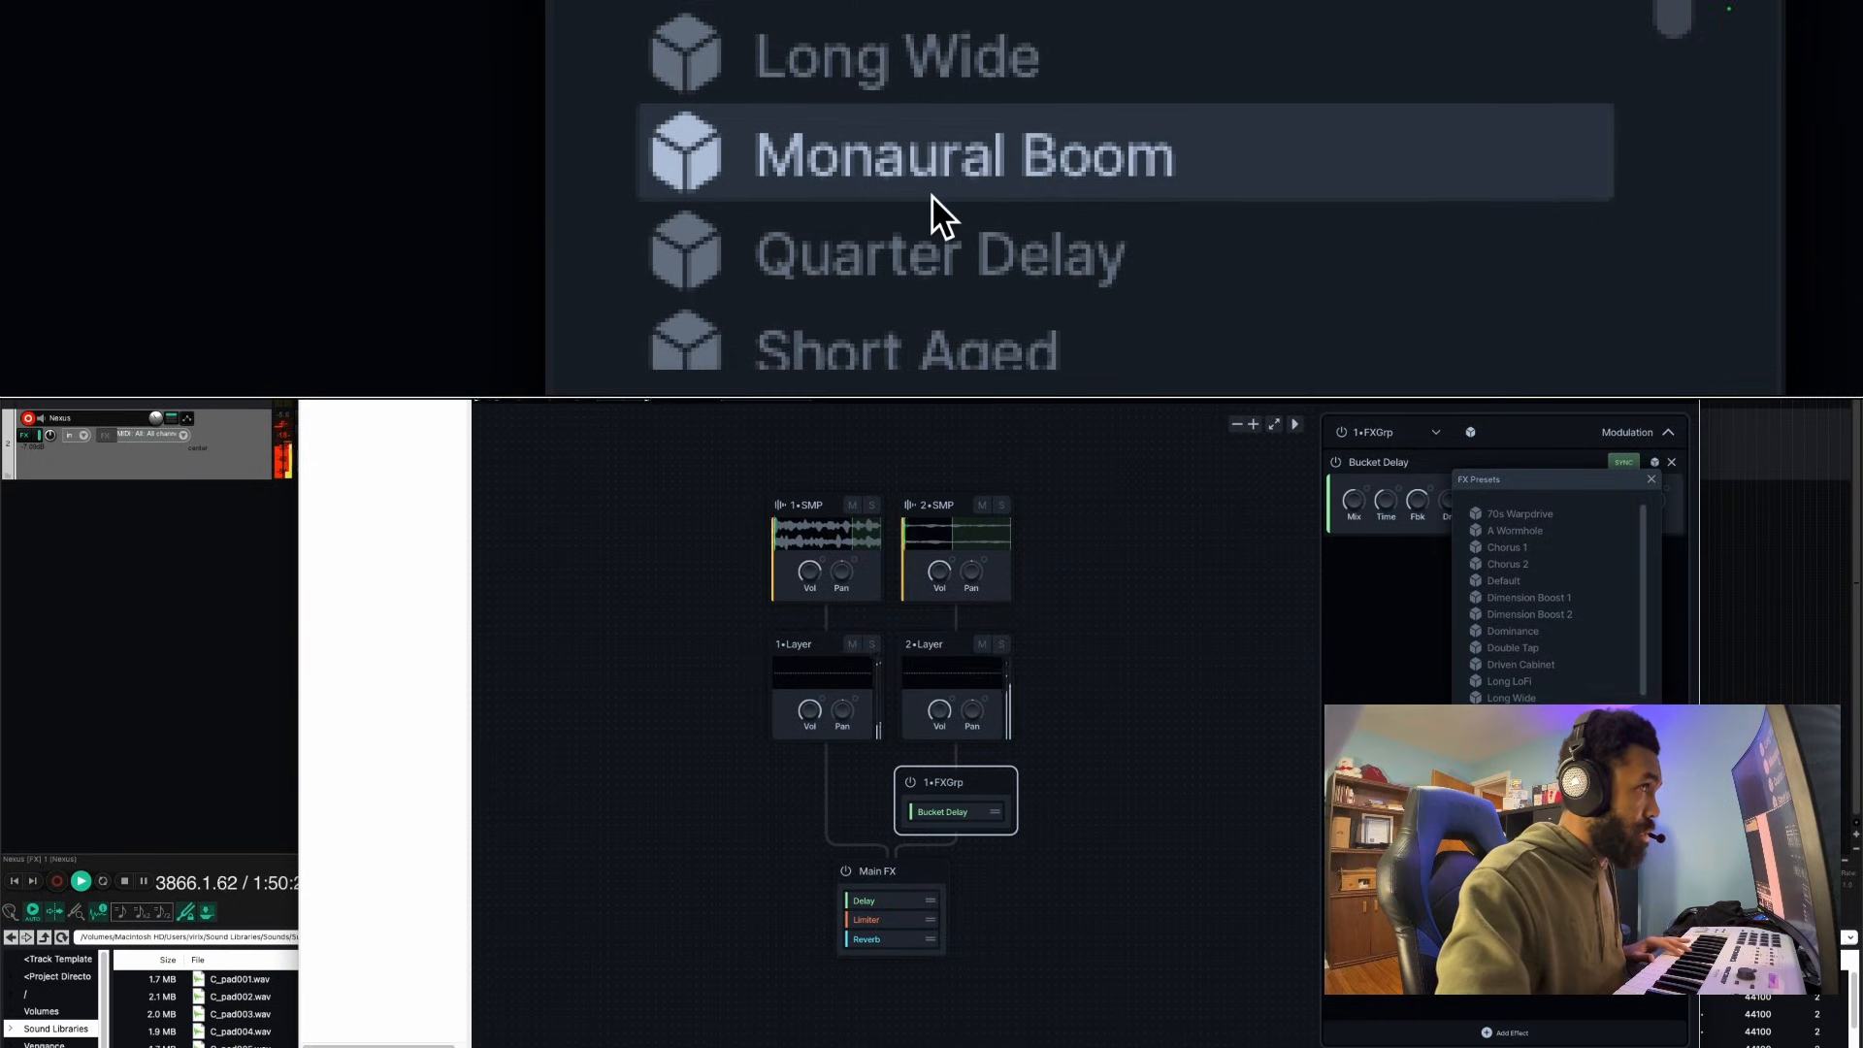
pyautogui.click(933, 199)
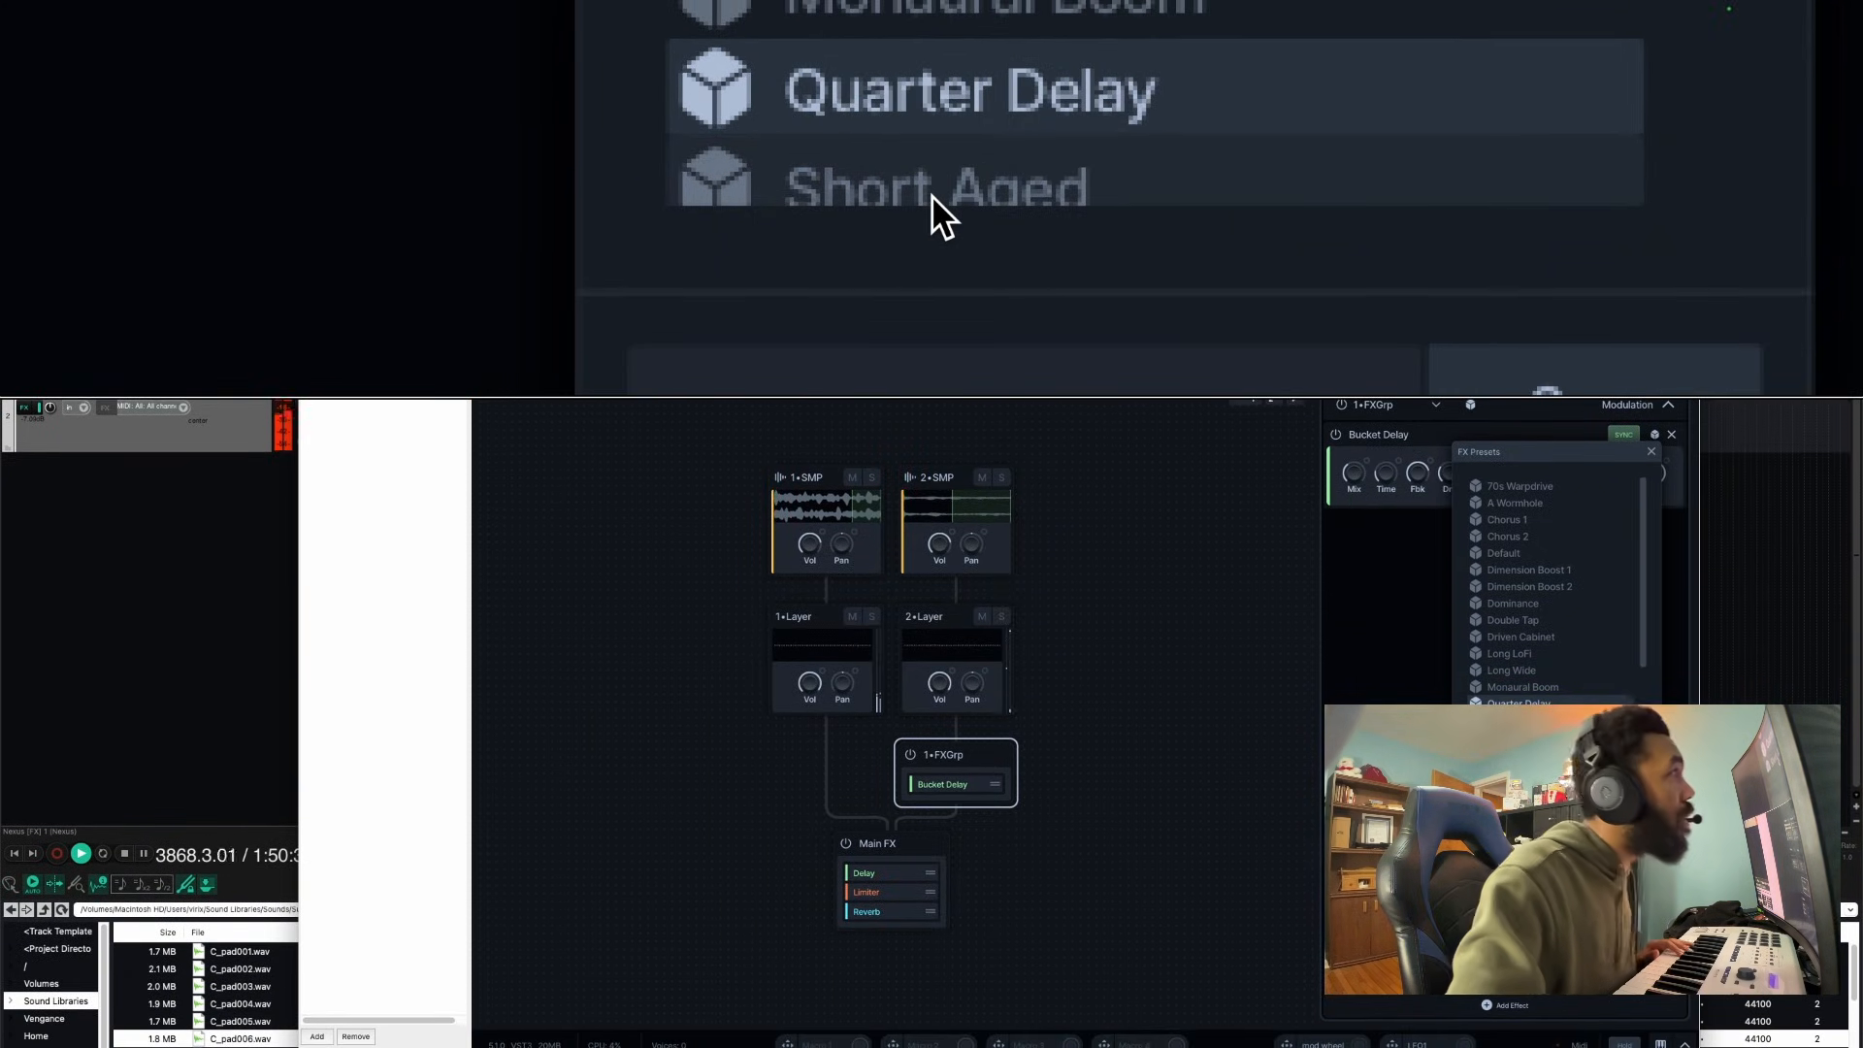
# Audition the Spabacks Single and Slaps presets, apply Short Aged to the Bucket Delay, and close the presets
pyautogui.scroll(-4, 933, 197)
pyautogui.click(932, 197)
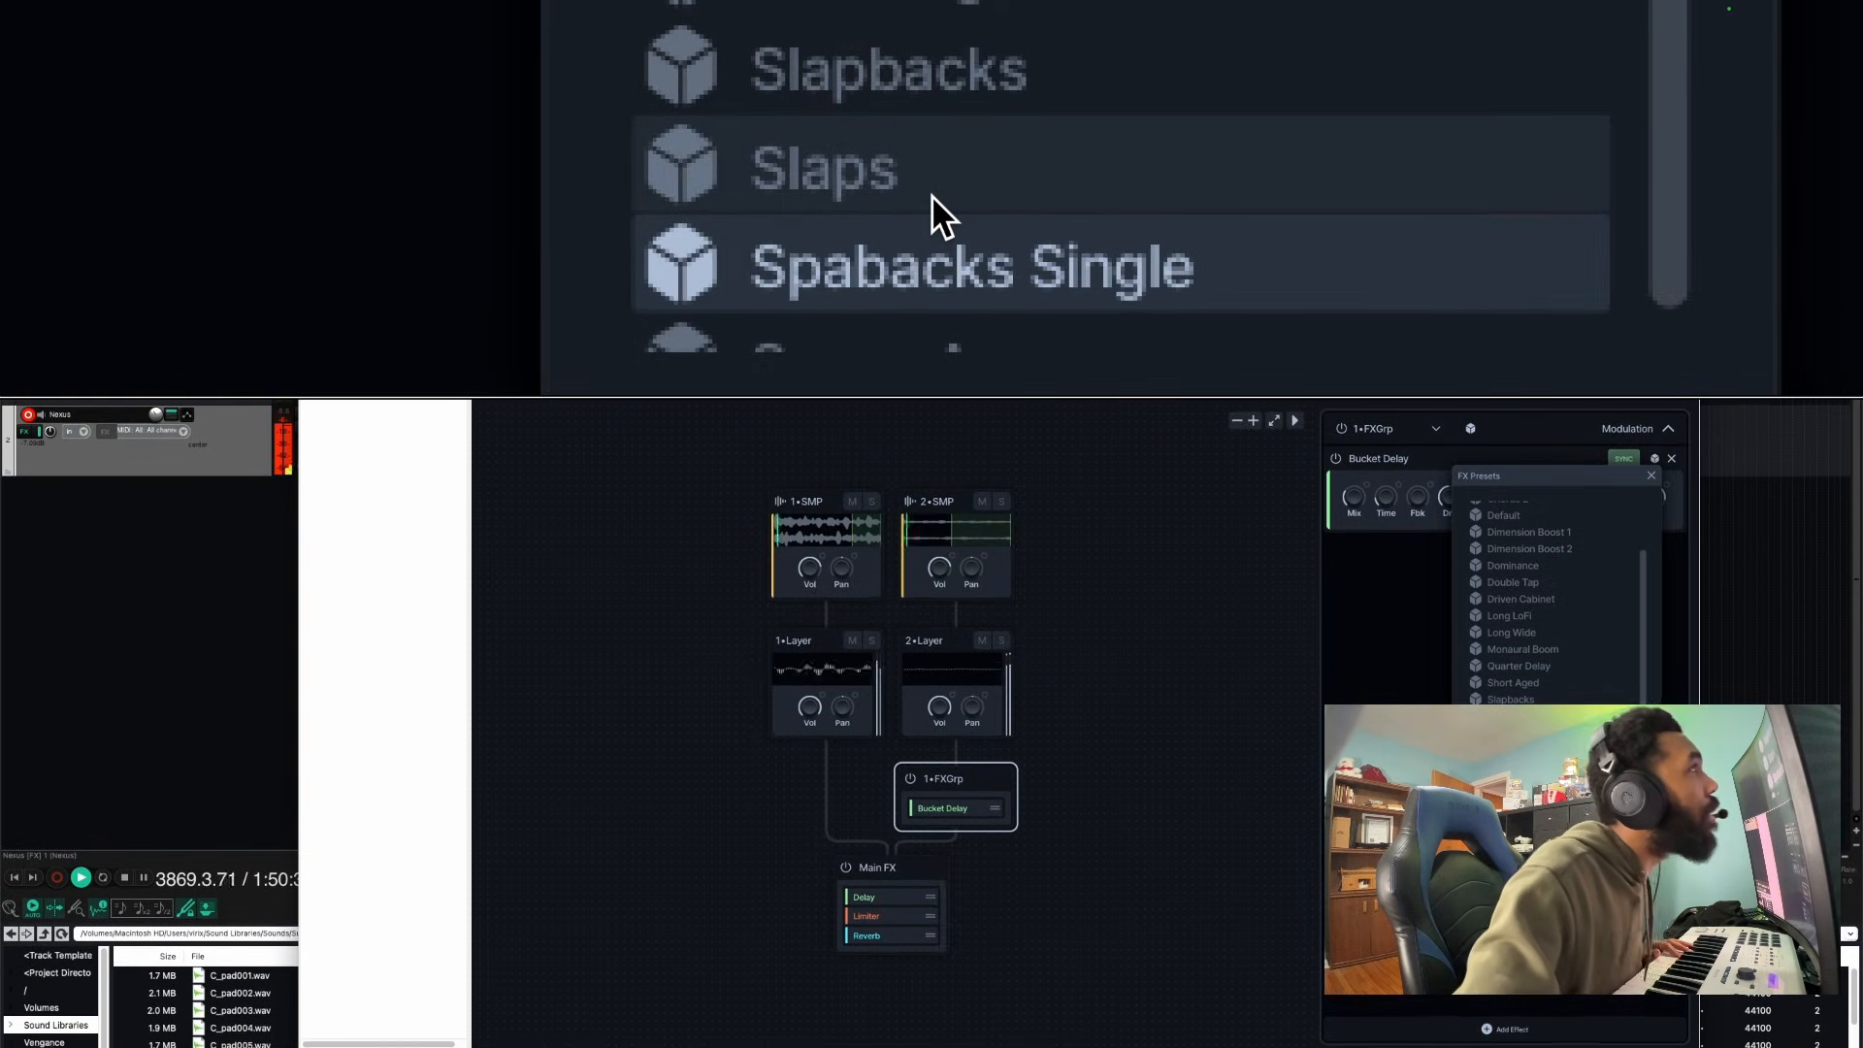
pyautogui.click(933, 197)
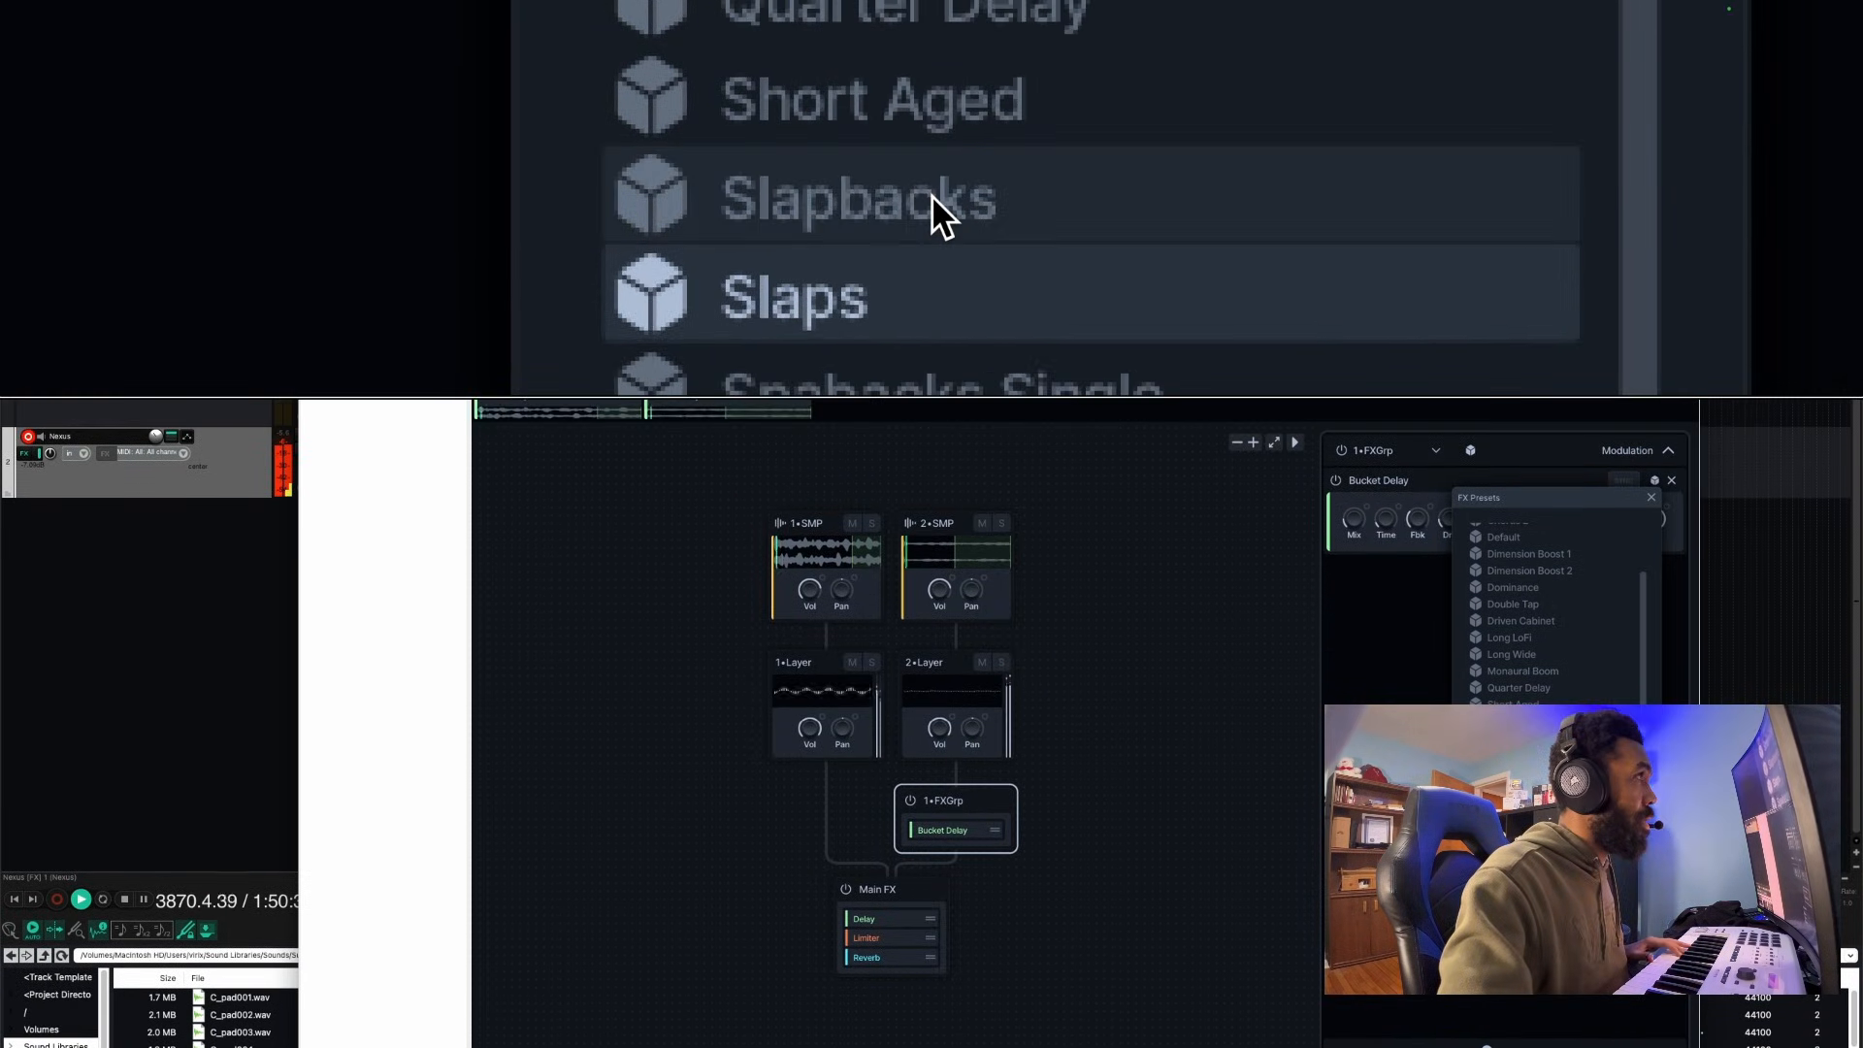
pyautogui.click(937, 107)
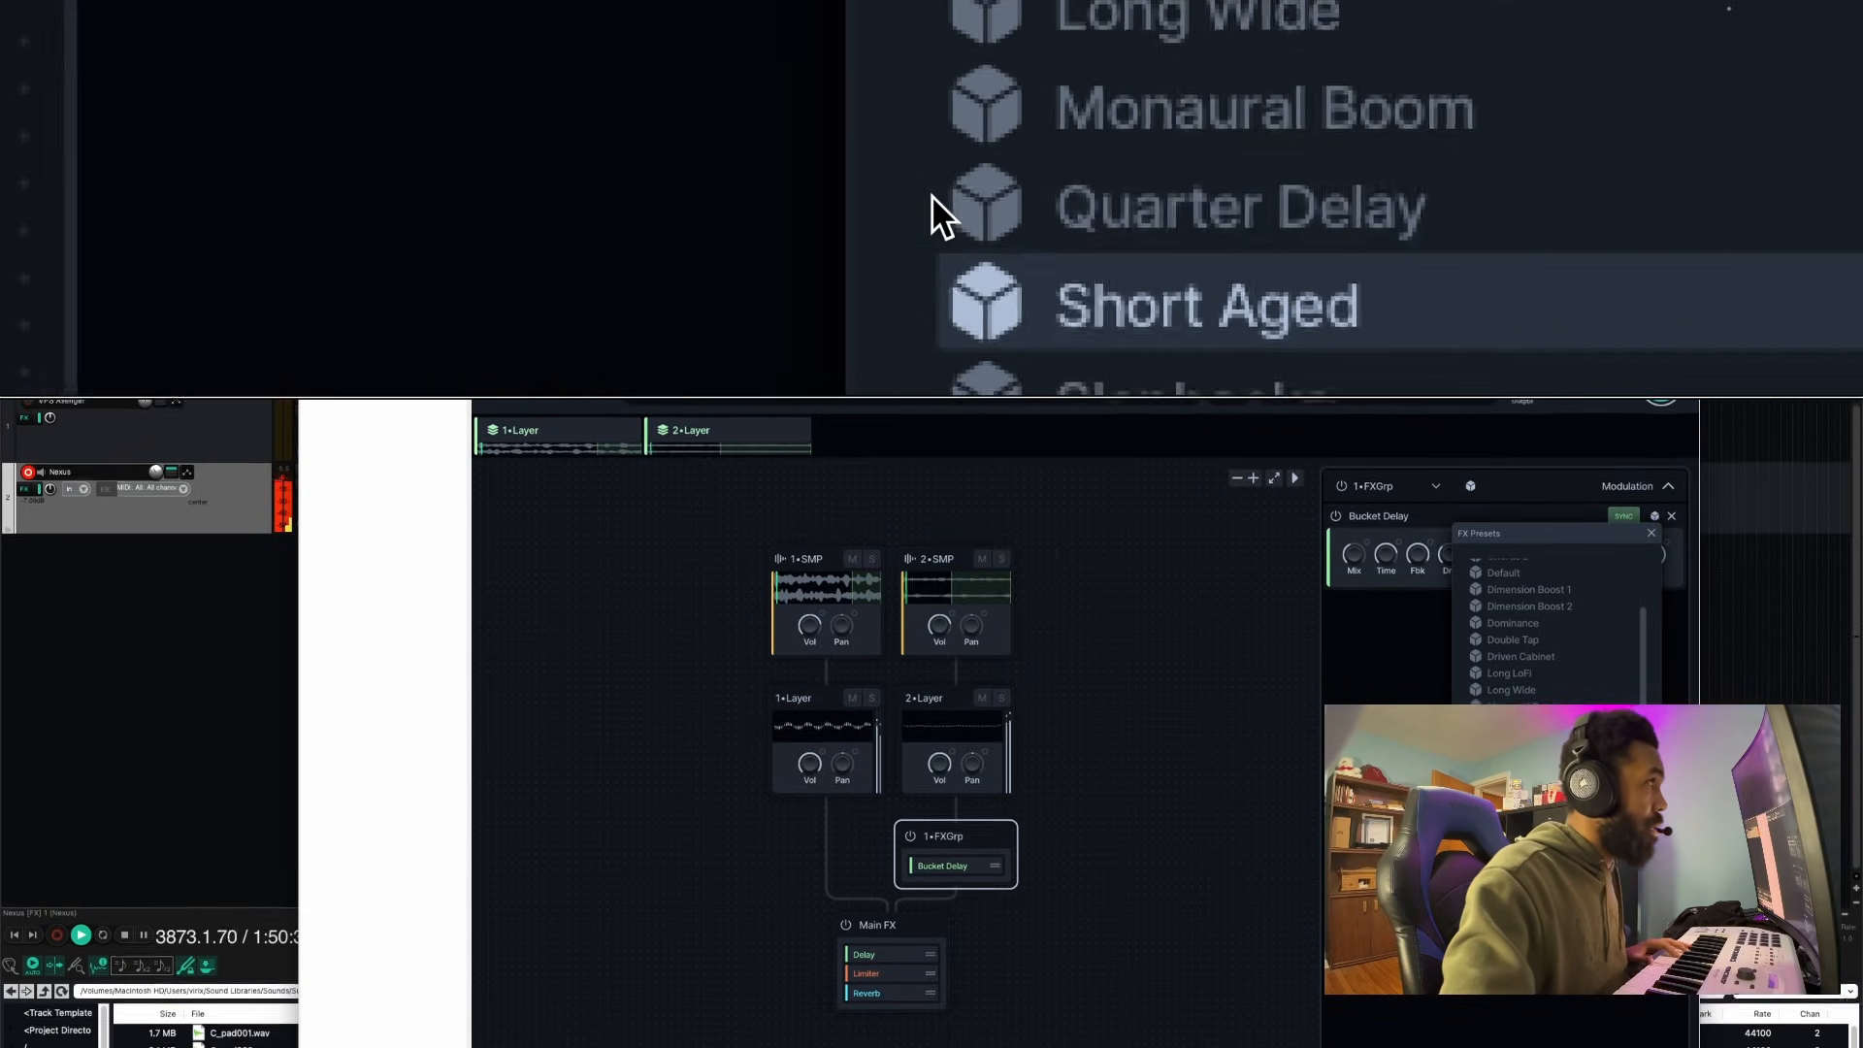
pyautogui.click(932, 196)
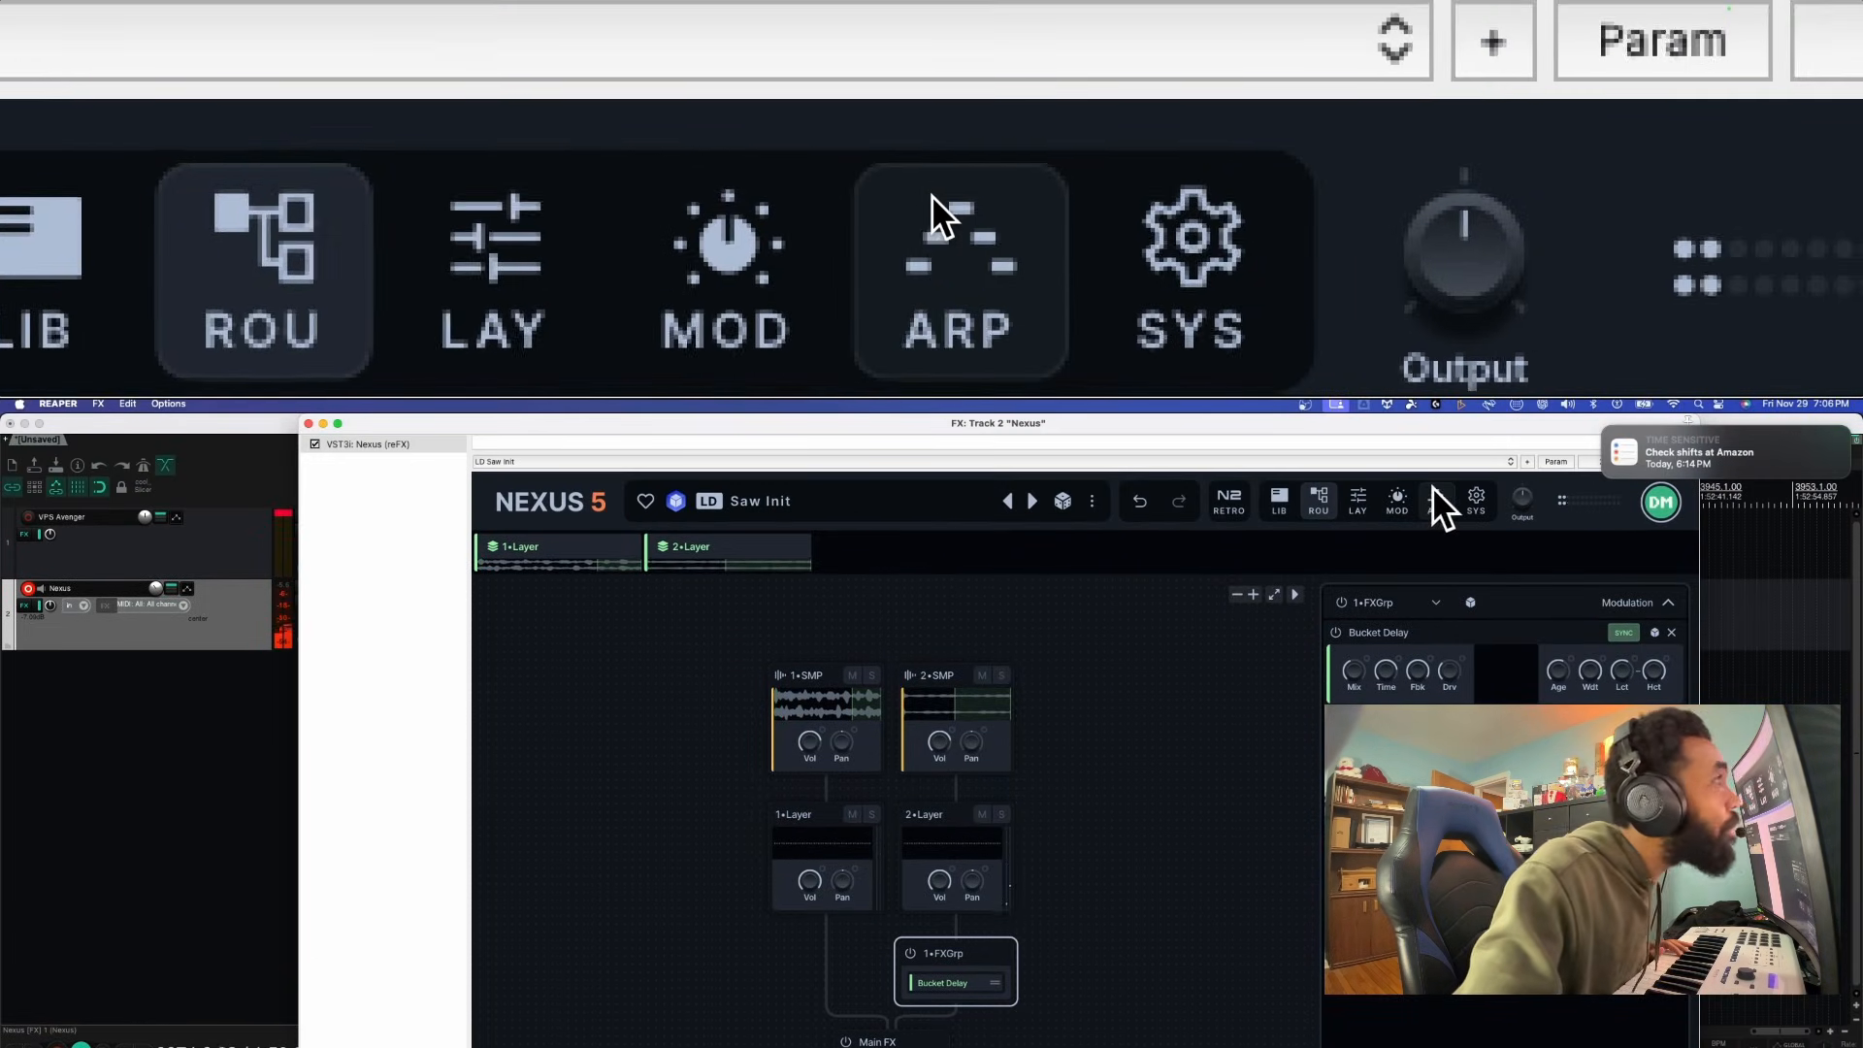
# Enable the second layer's arpeggiator and open the arpeggiator presets
pyautogui.click(1439, 497)
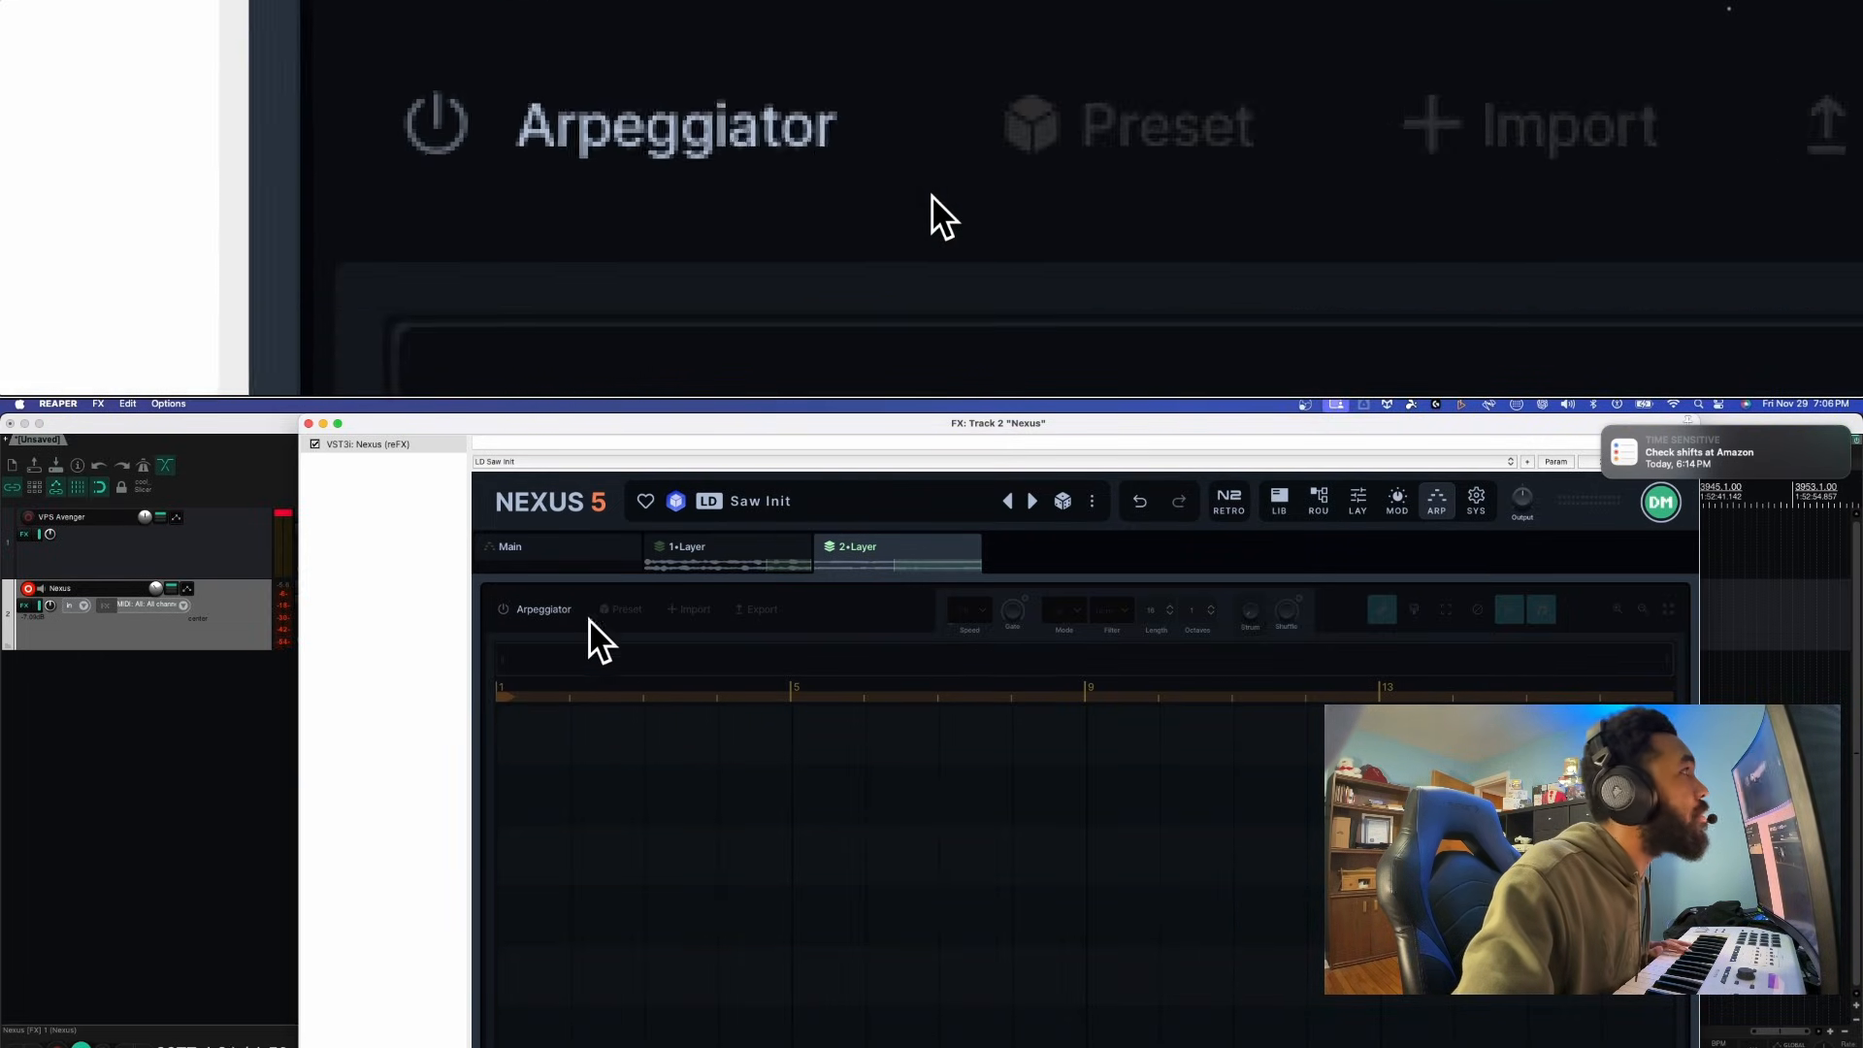
pyautogui.click(551, 608)
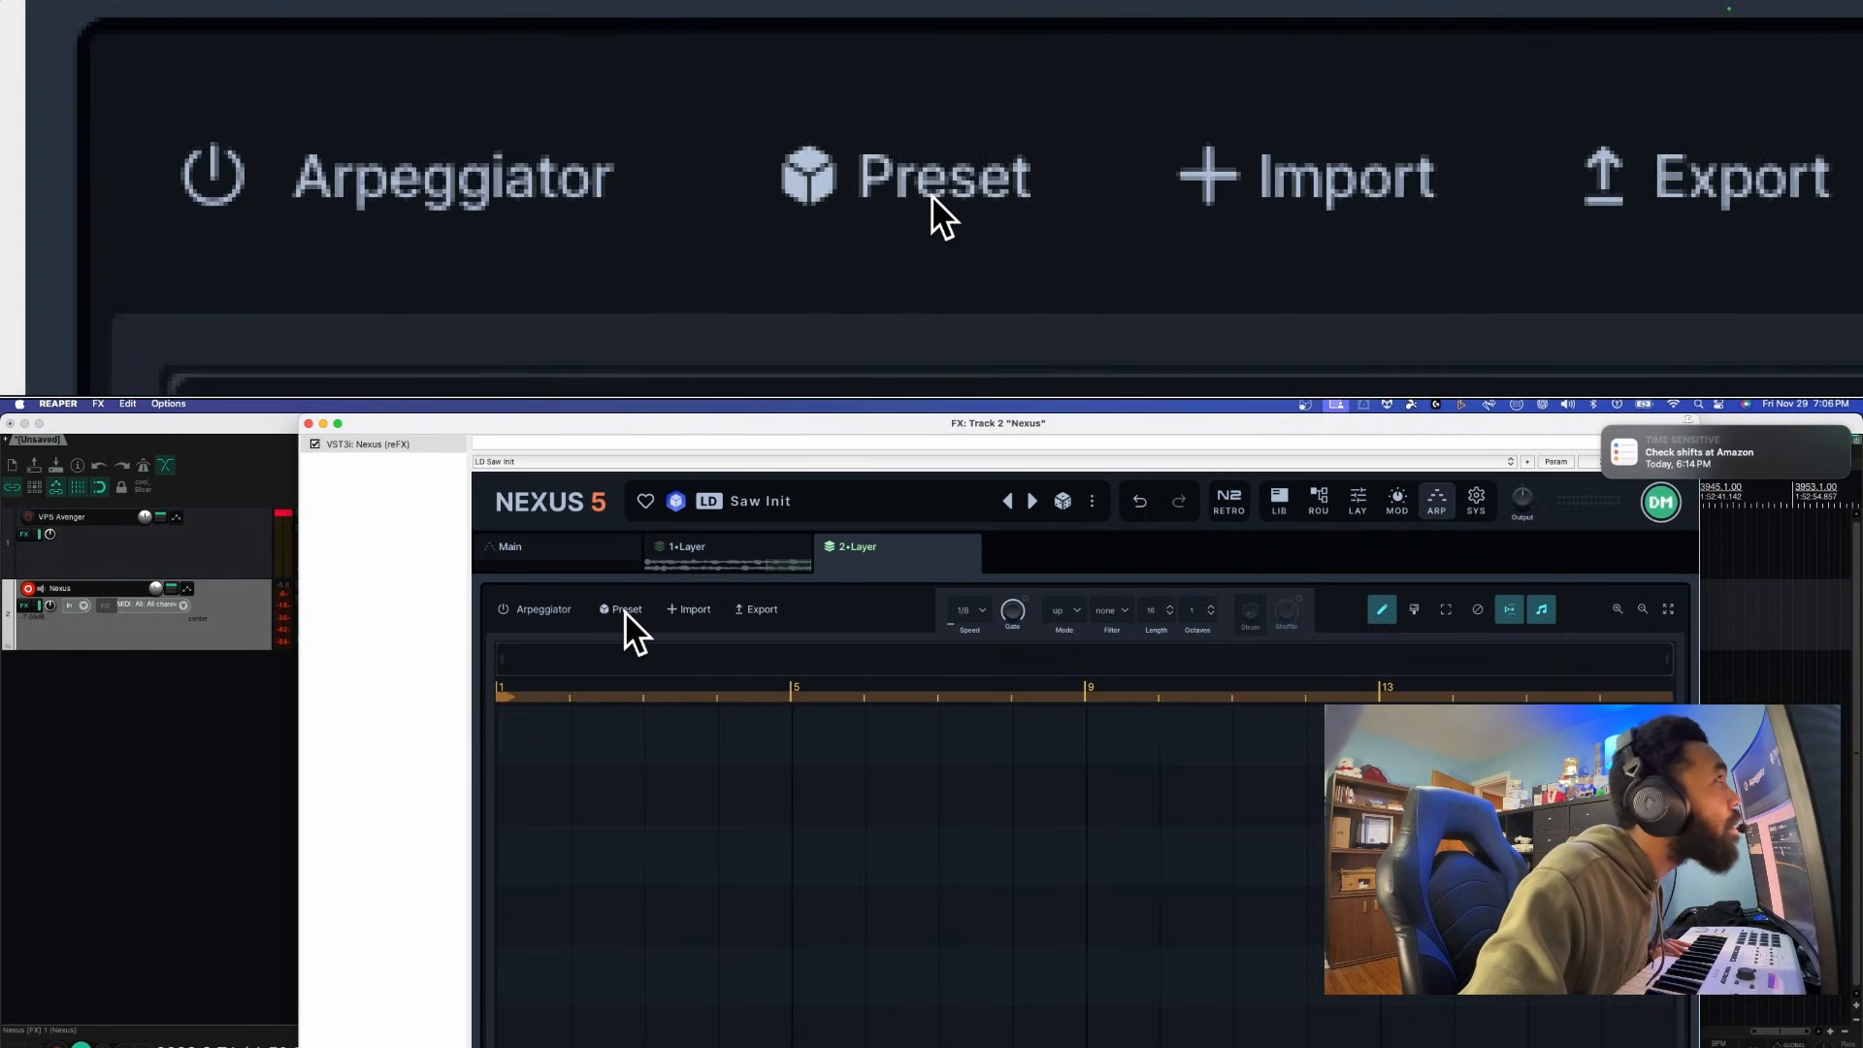
pyautogui.click(626, 608)
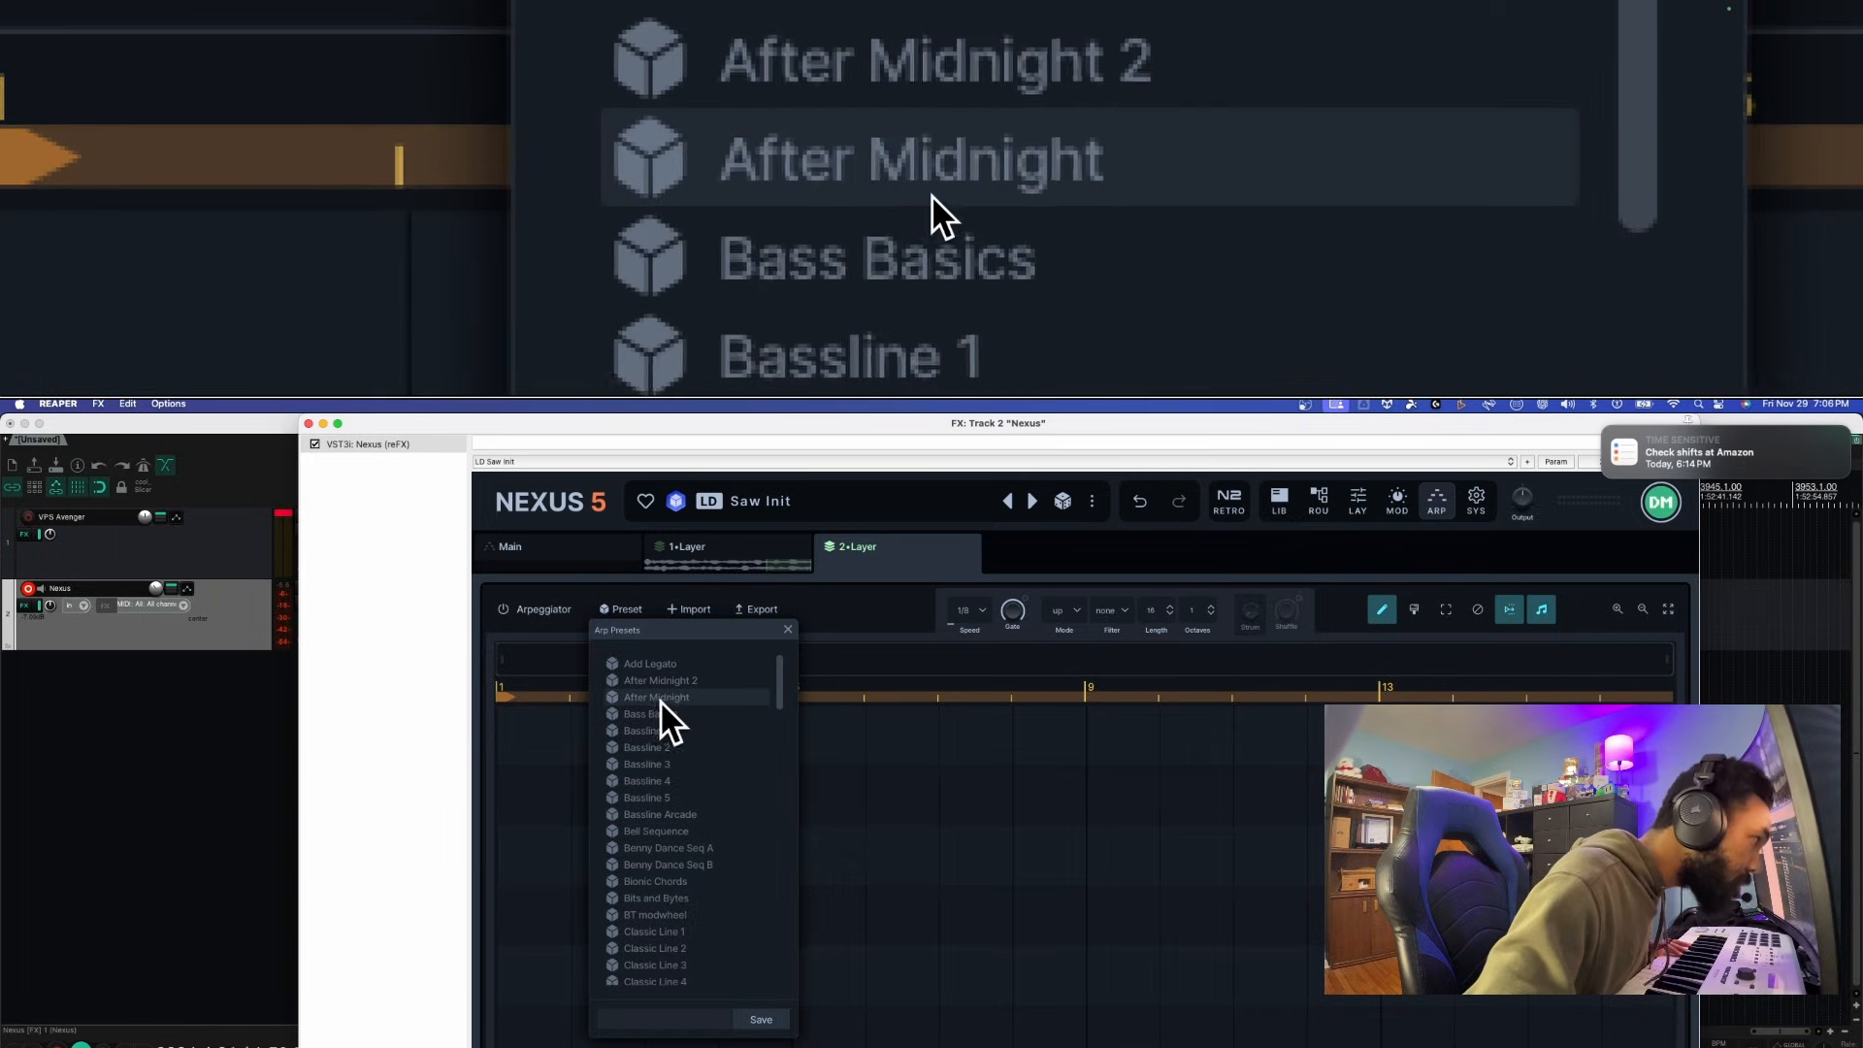
# Audition the arpeggiator presets After Midnight, Bassline 2 and After Midnight 2, apply After Midnight 2, and close the presets
pyautogui.click(648, 677)
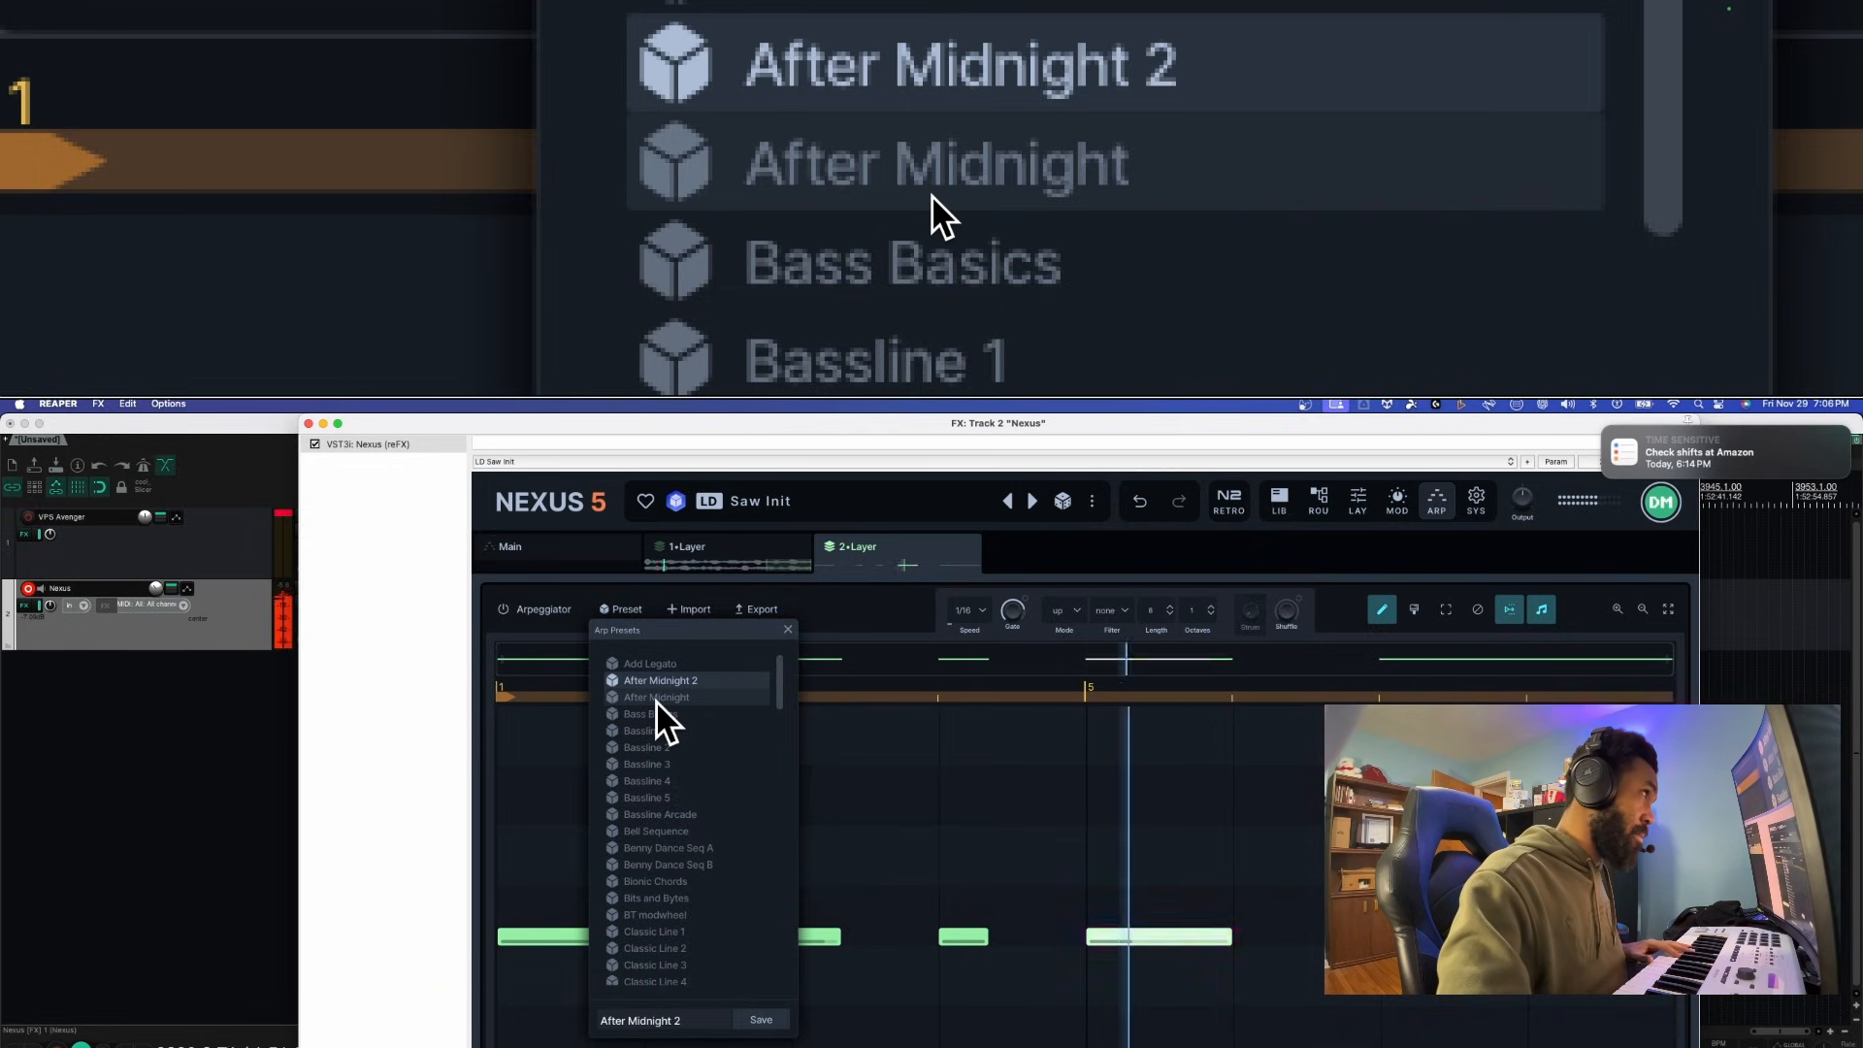
pyautogui.click(656, 699)
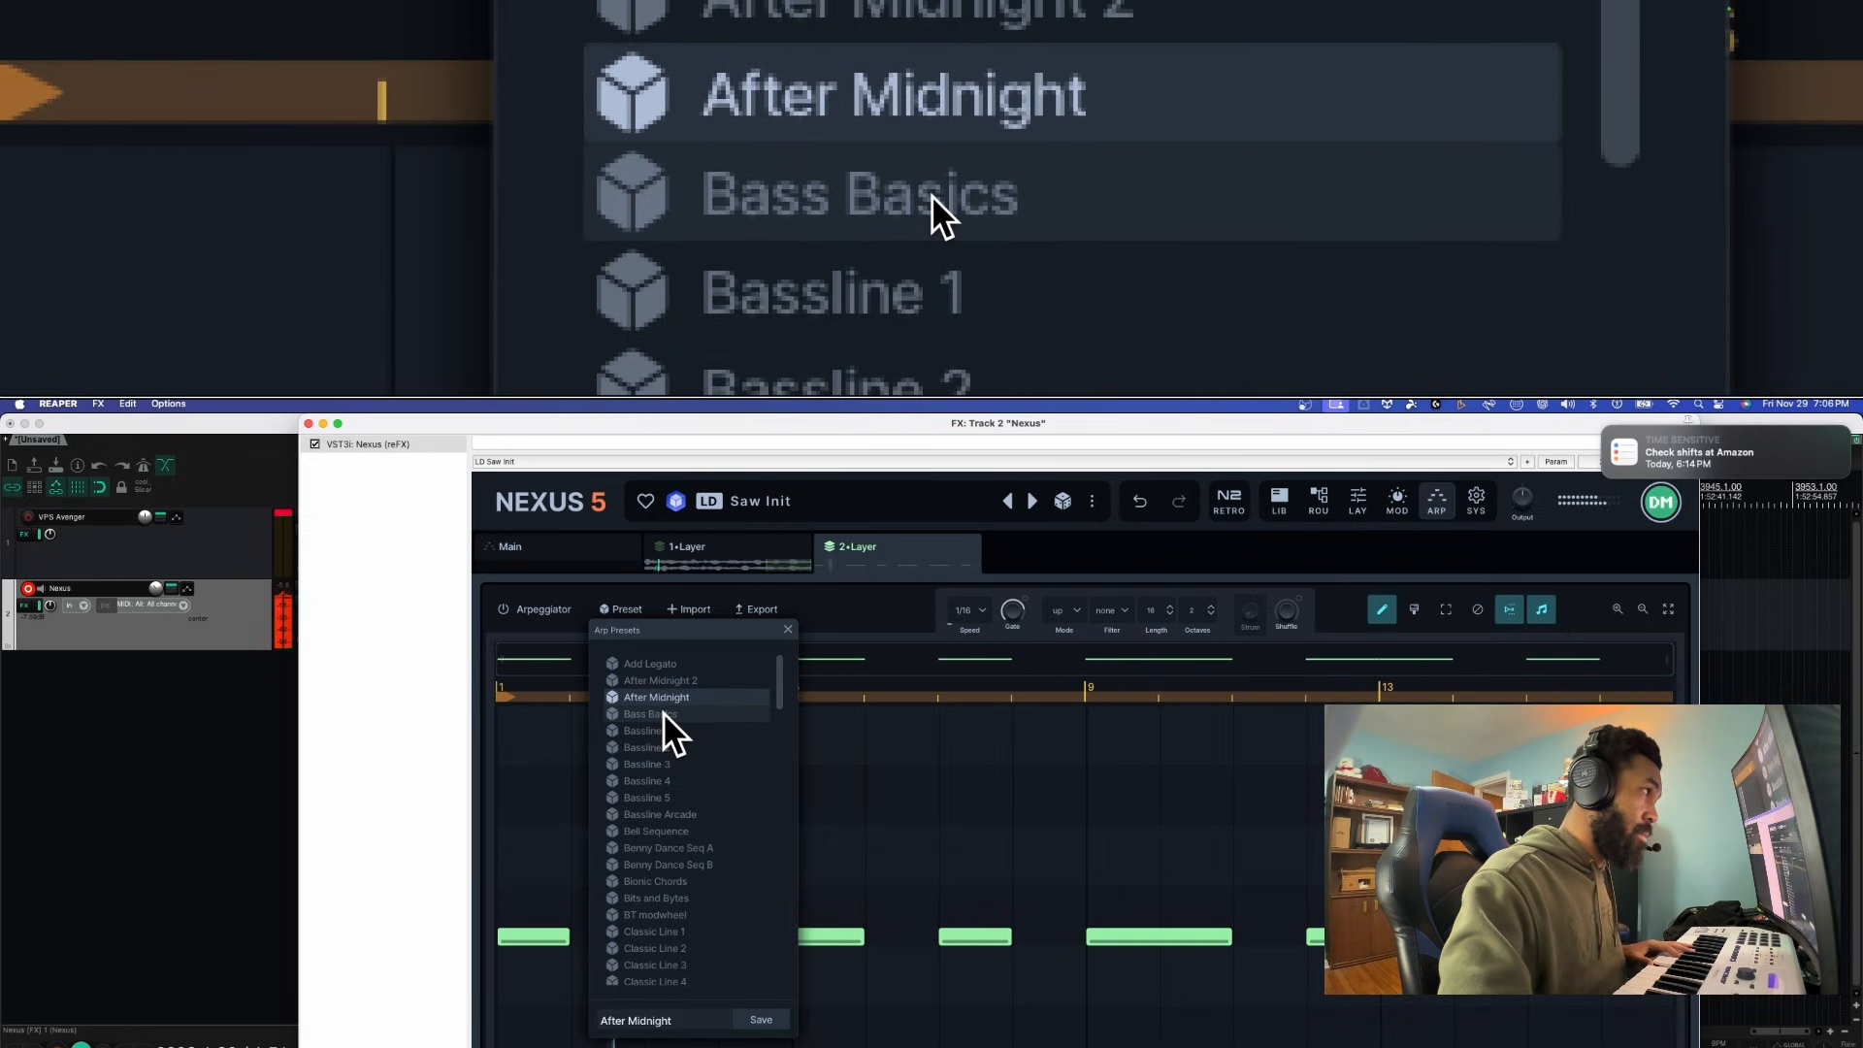
pyautogui.click(666, 681)
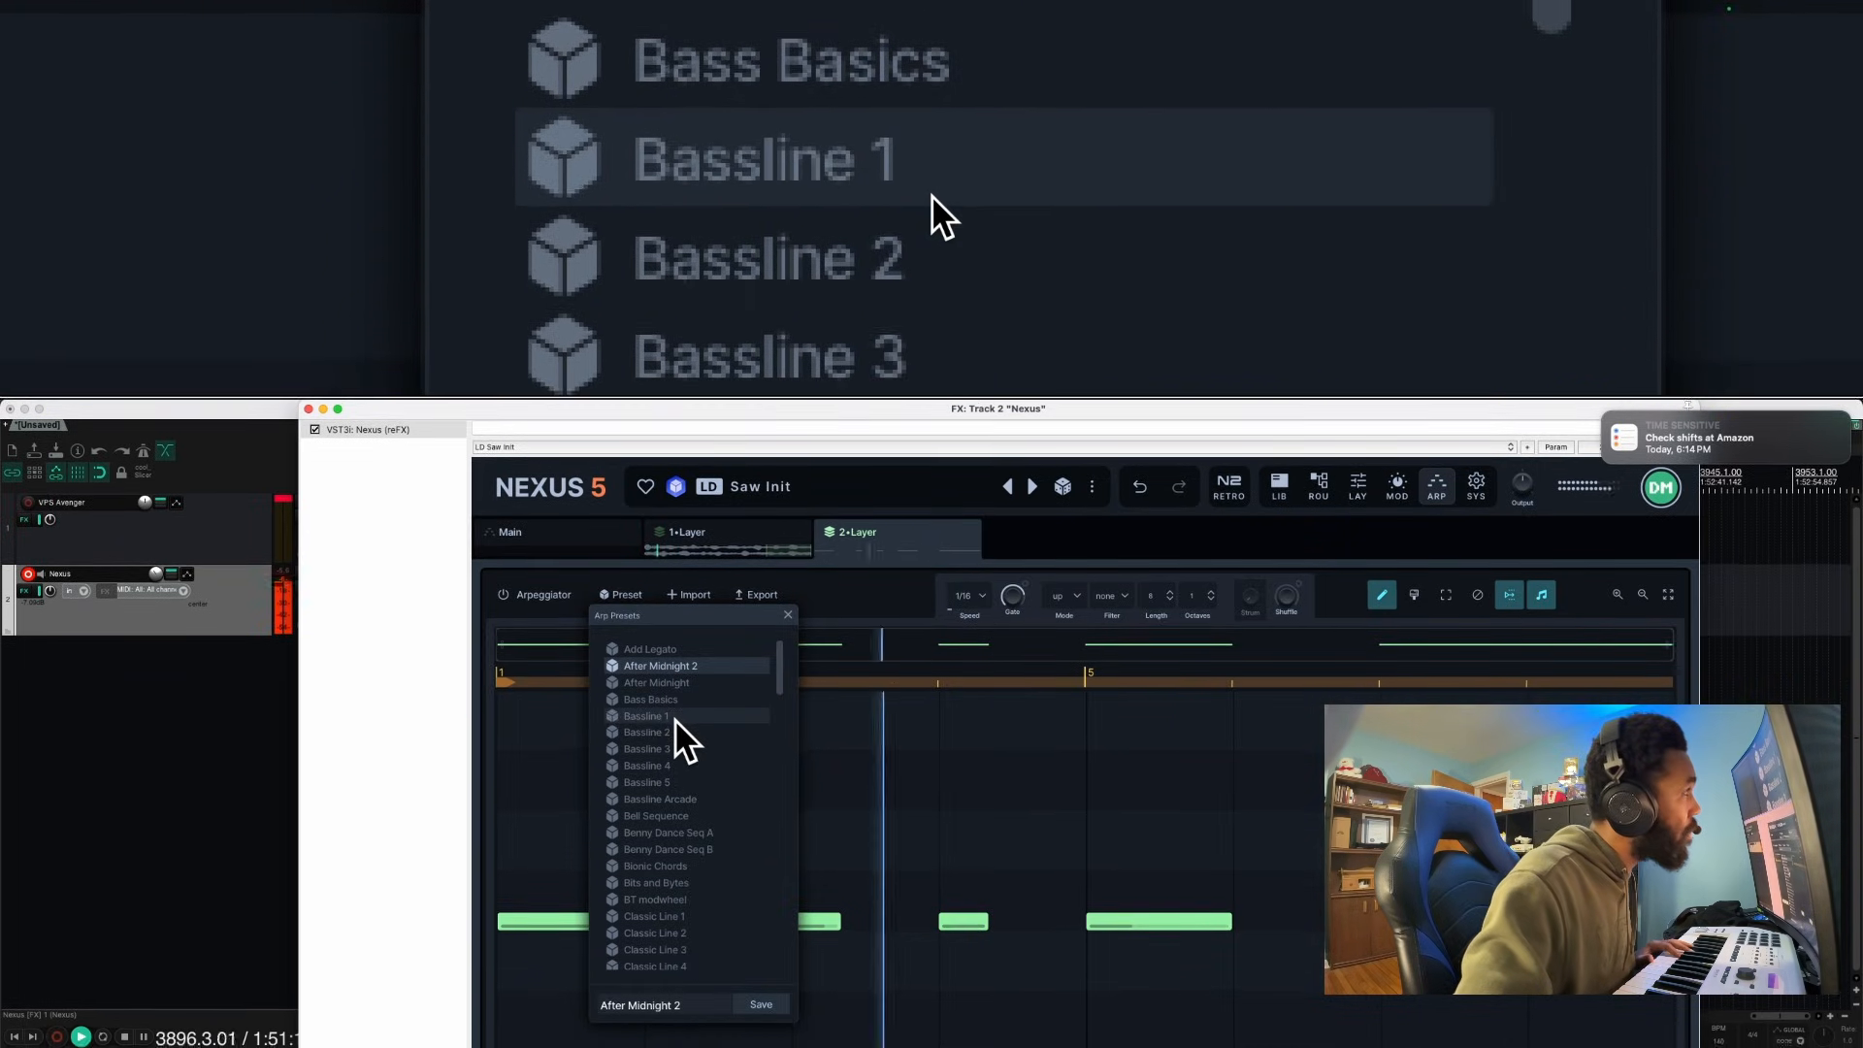
pyautogui.click(673, 740)
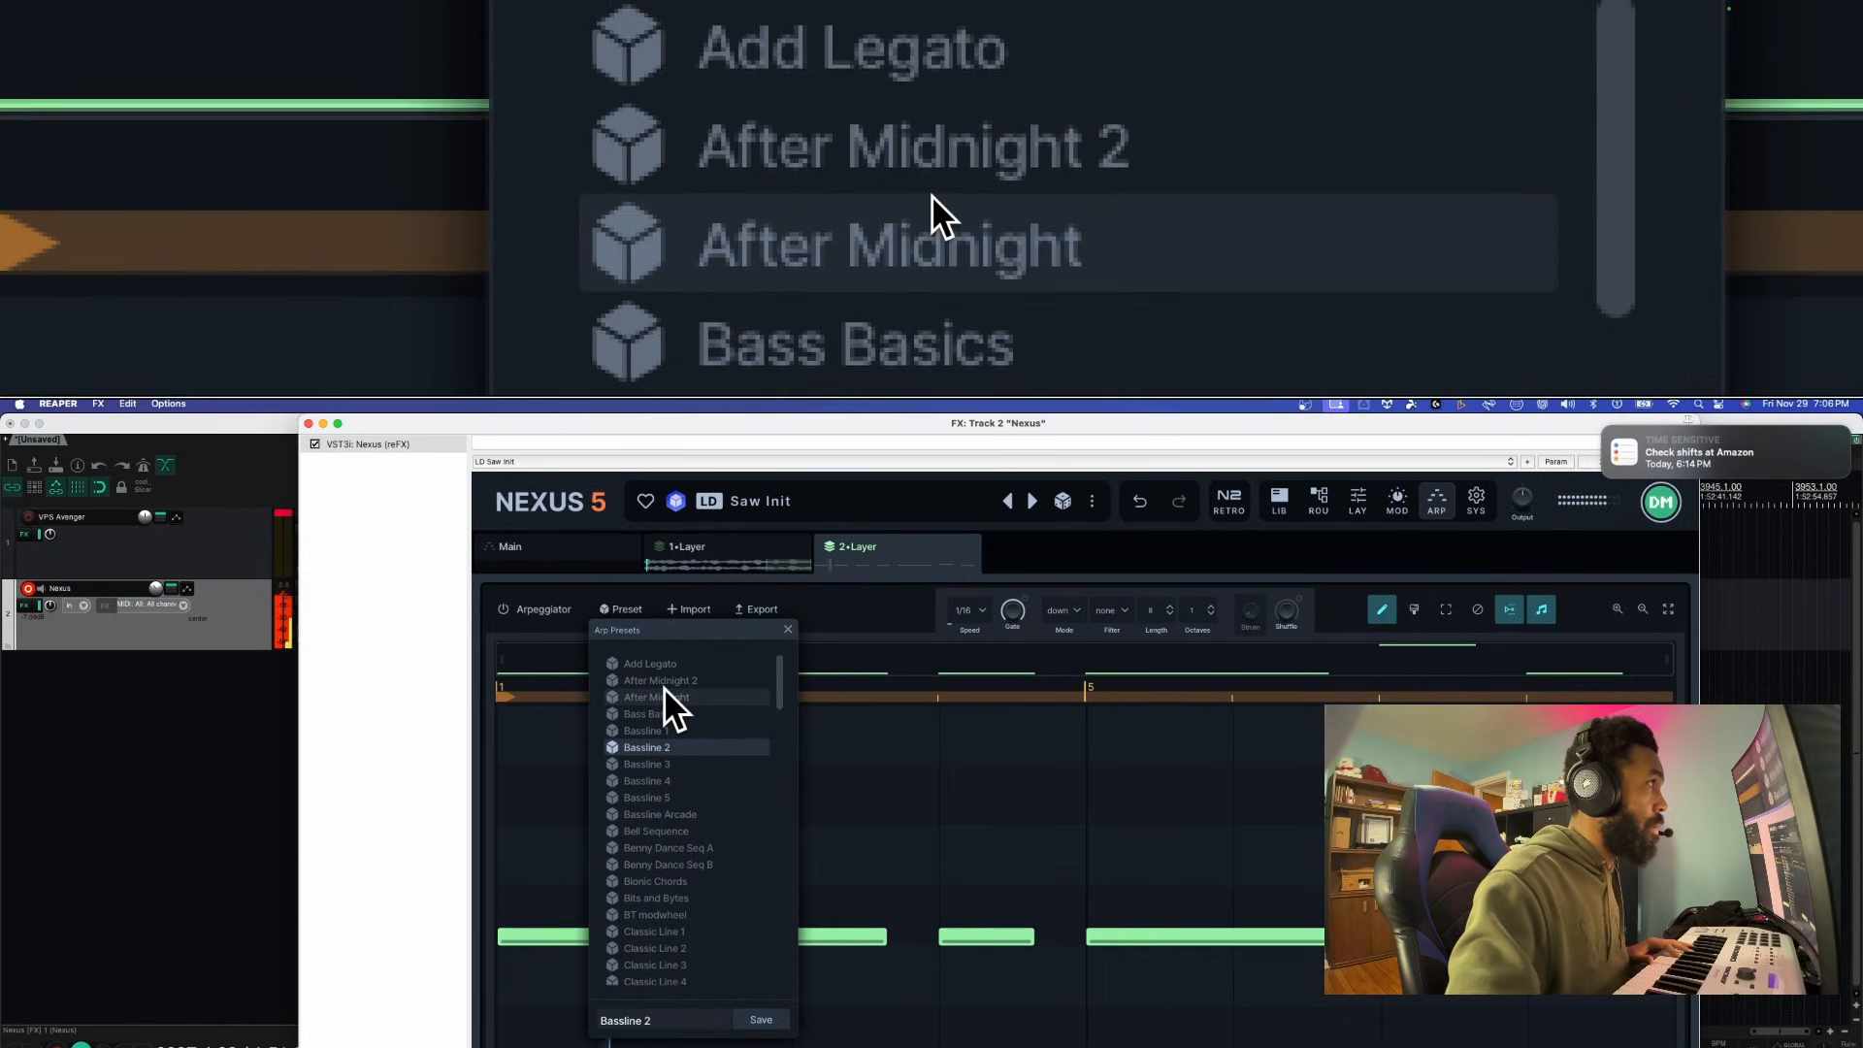
pyautogui.click(663, 690)
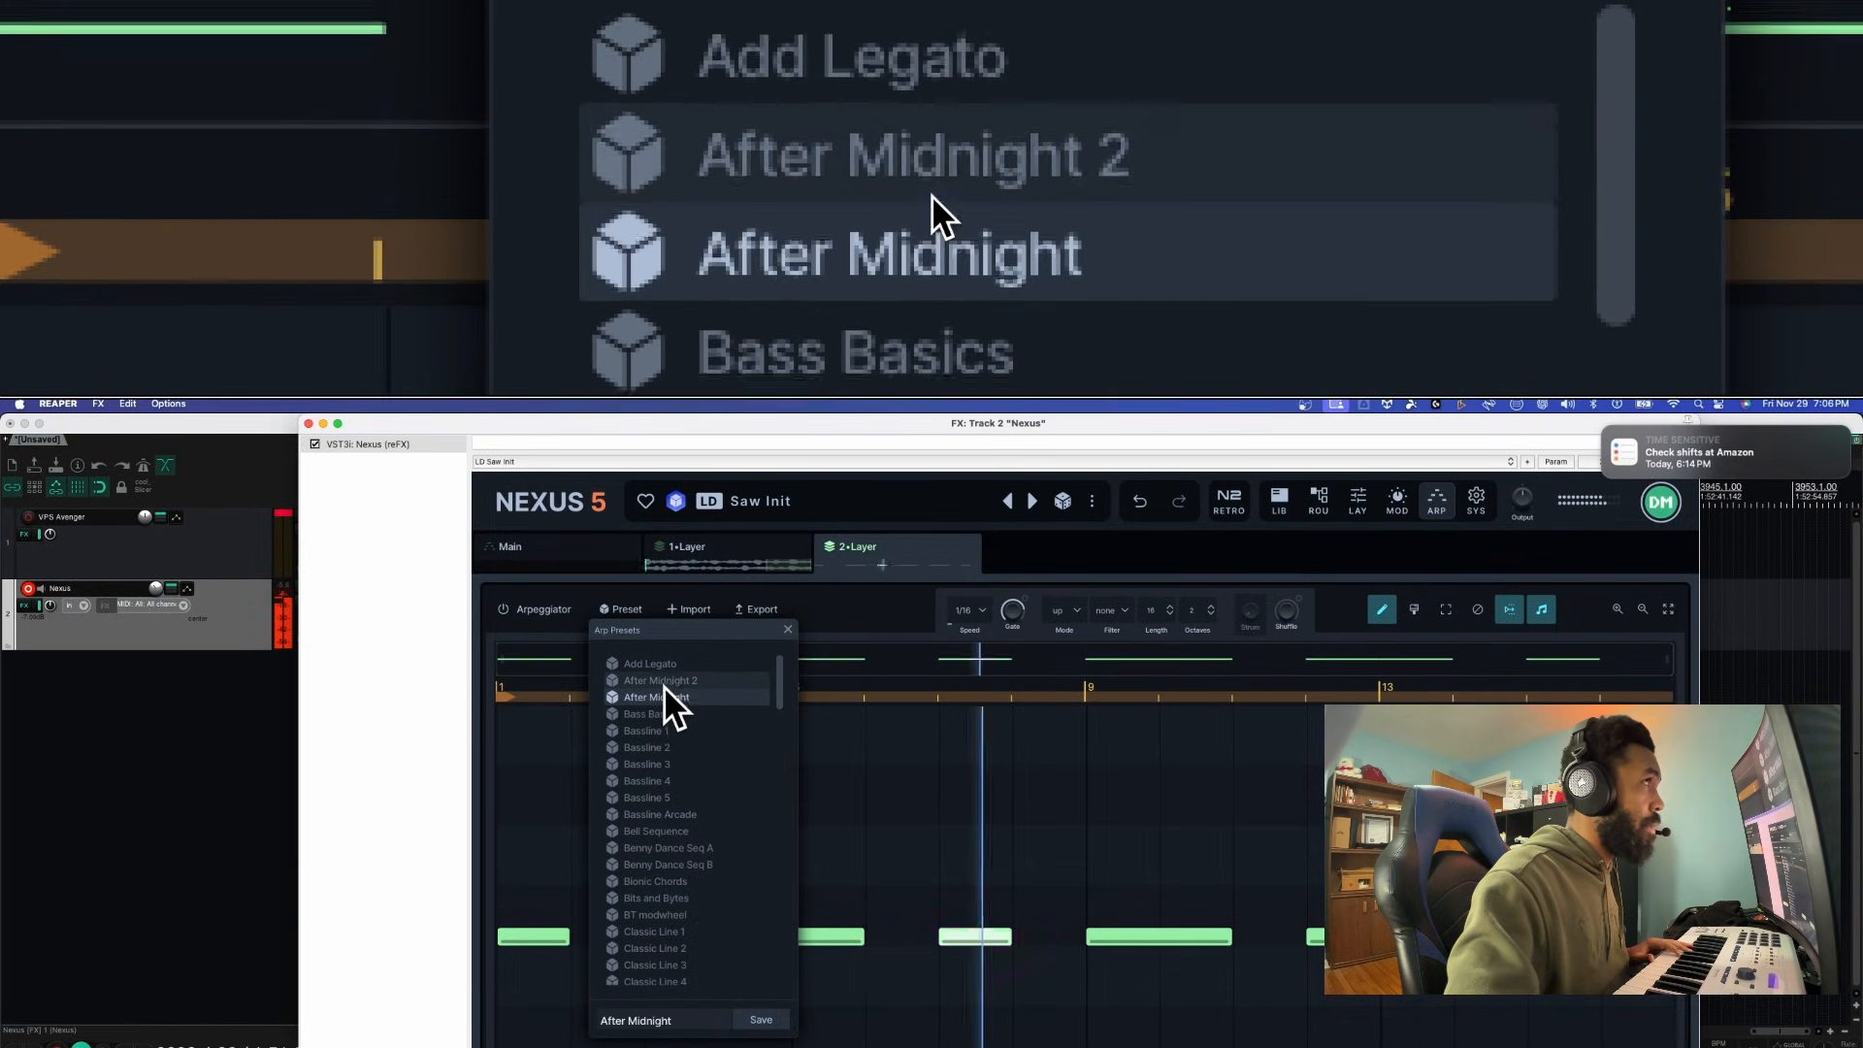
pyautogui.click(666, 680)
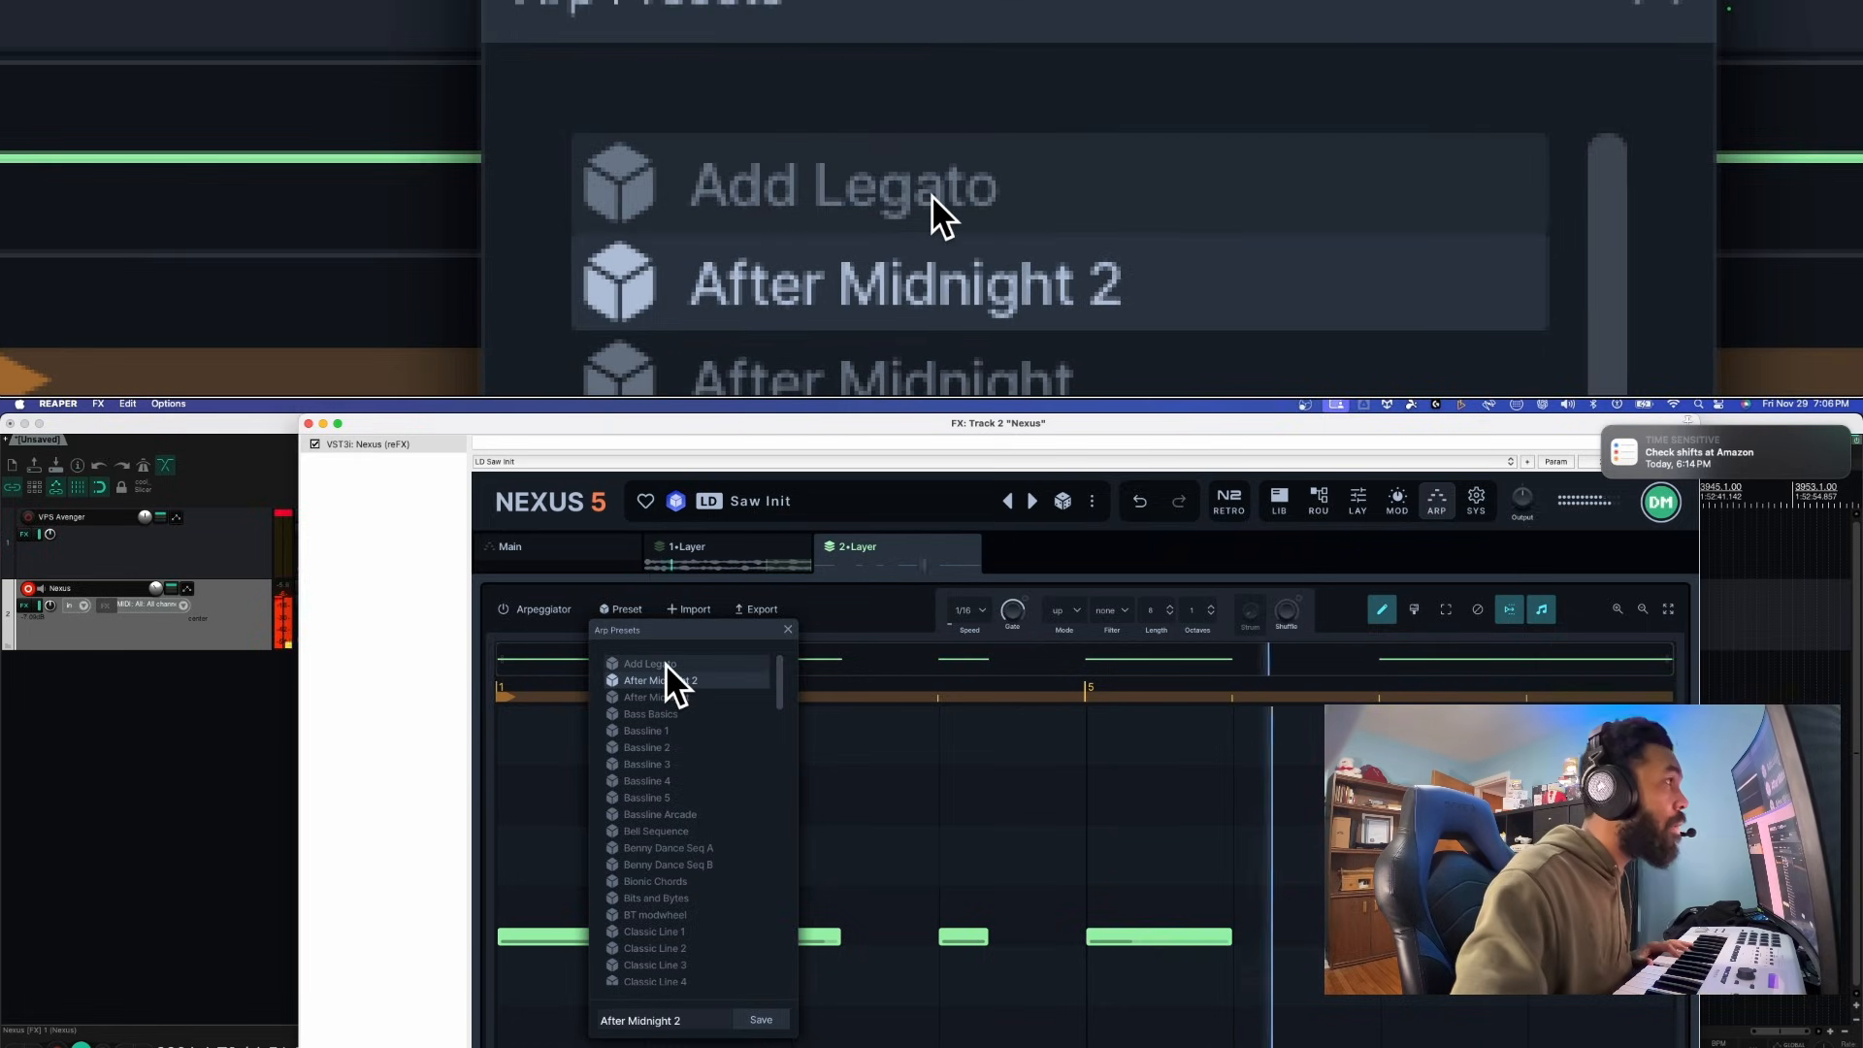
pyautogui.click(894, 654)
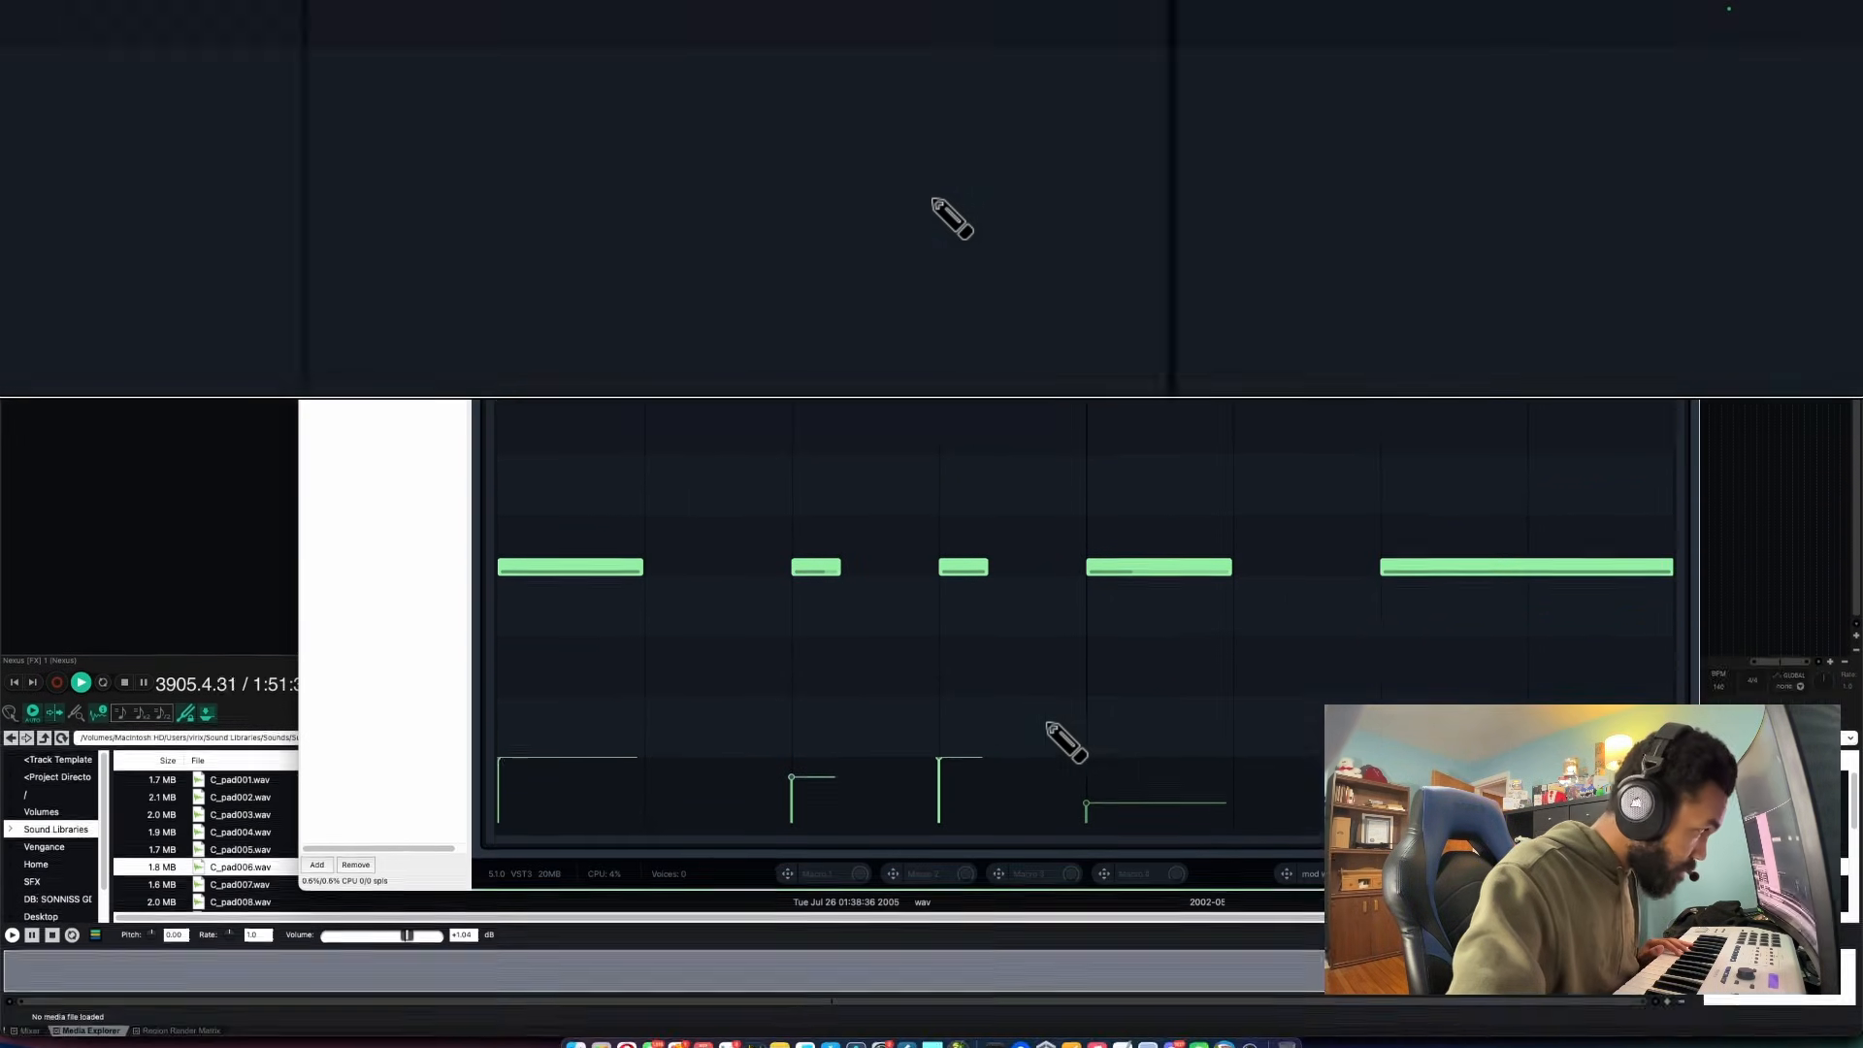
# Try adding a raised note on the arpeggiator pattern's second step and moving the short fourth-step note higher
pyautogui.click(734, 811)
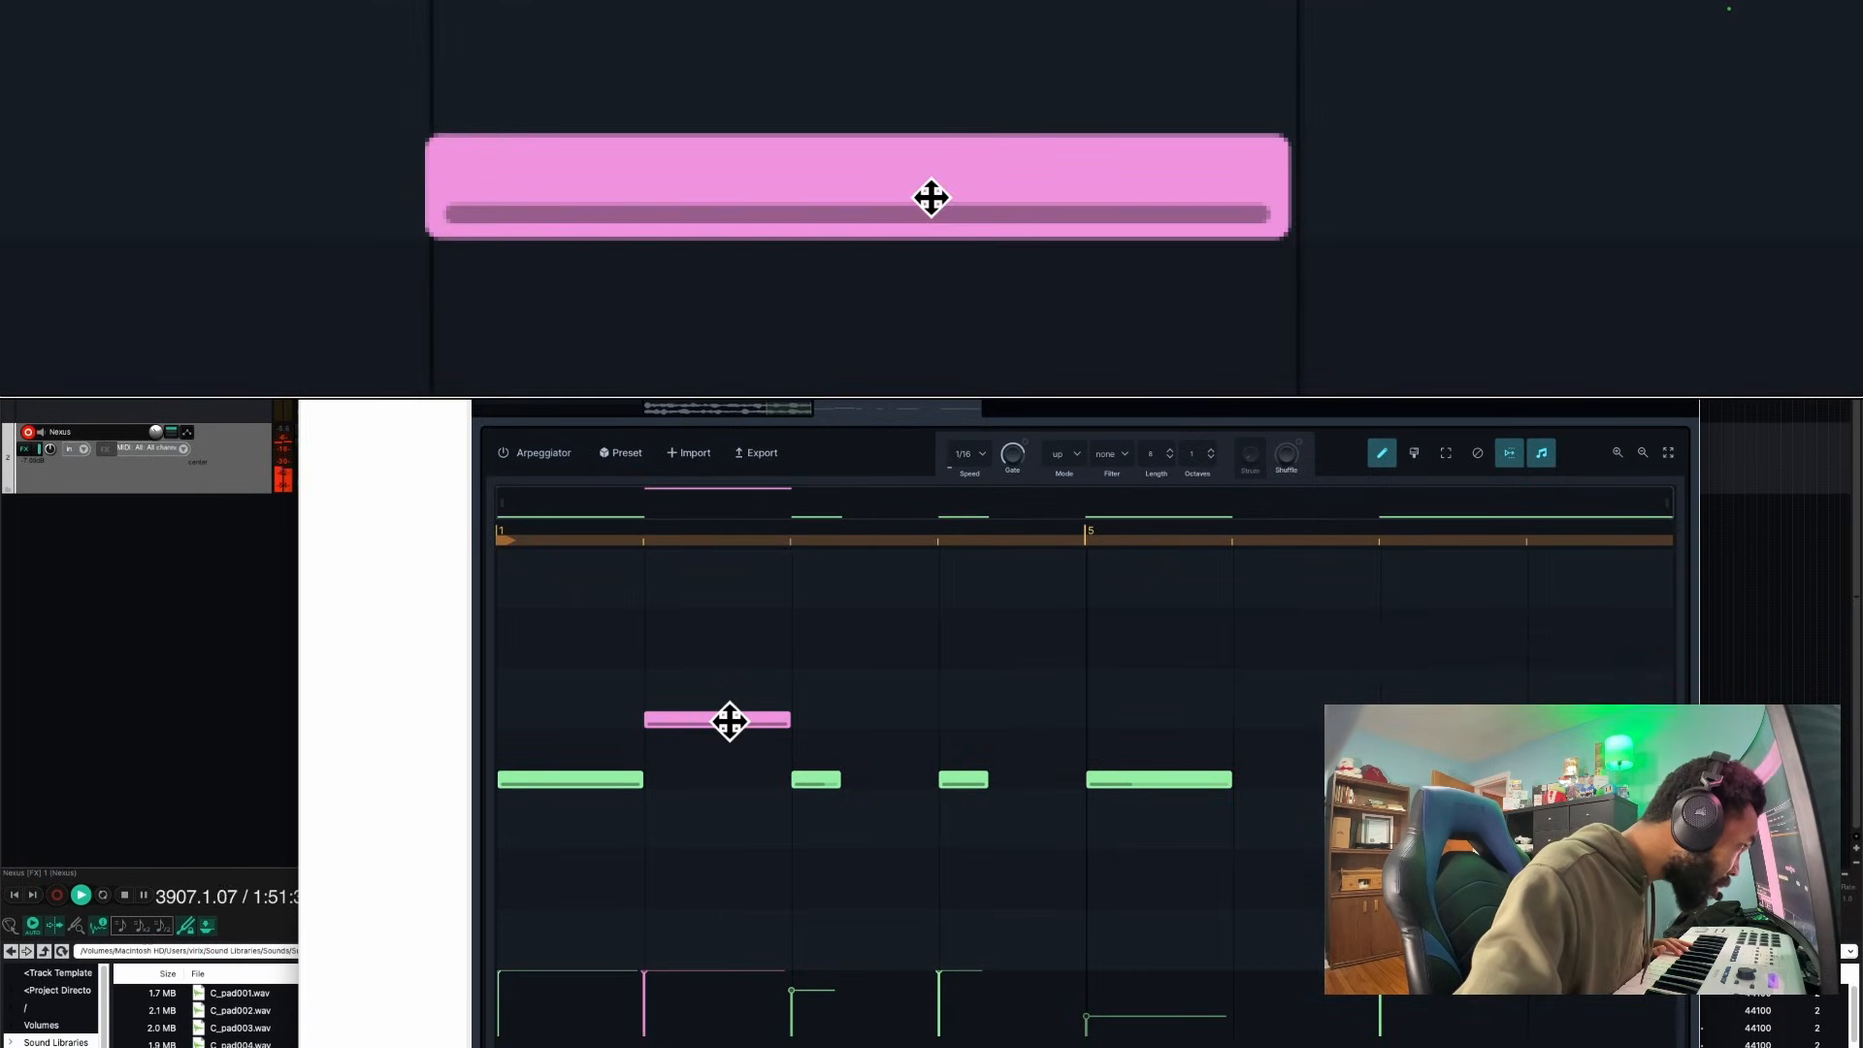
pyautogui.moveTo(728, 814); pyautogui.dragTo(720, 719)
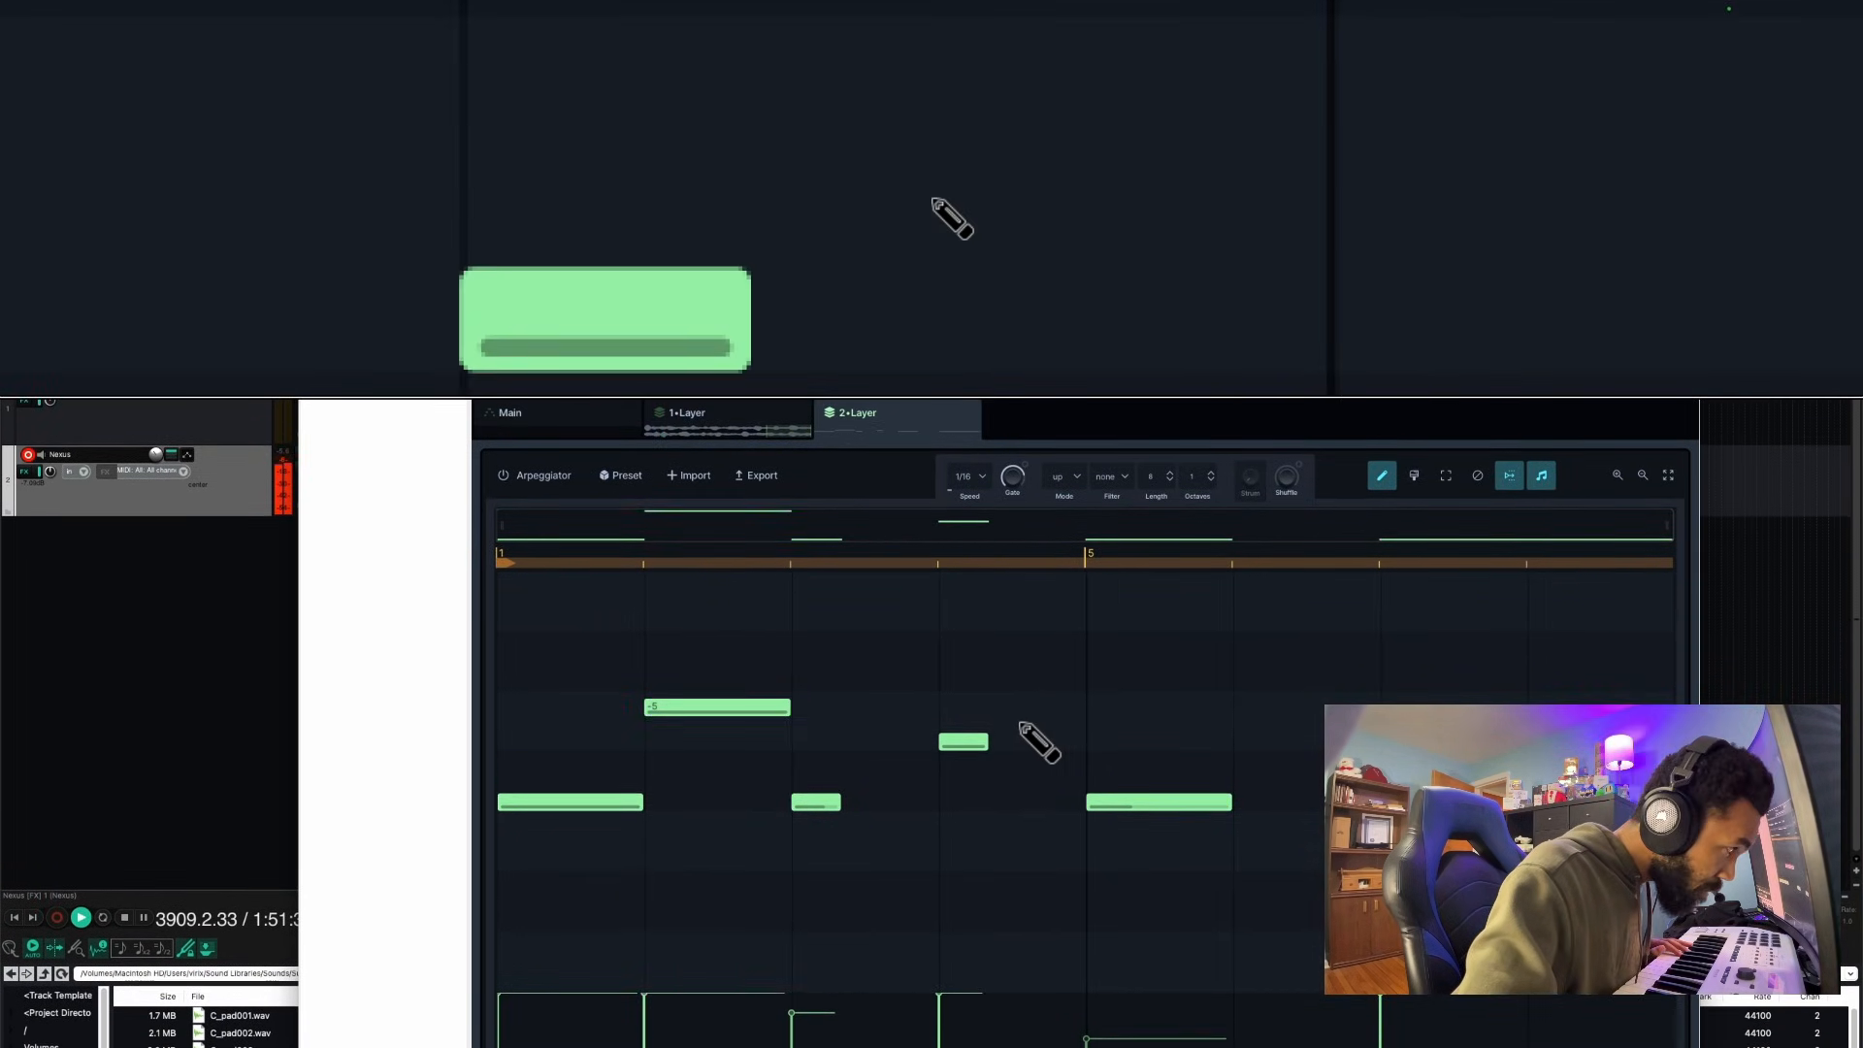
pyautogui.moveTo(1038, 743); pyautogui.dragTo(1034, 707)
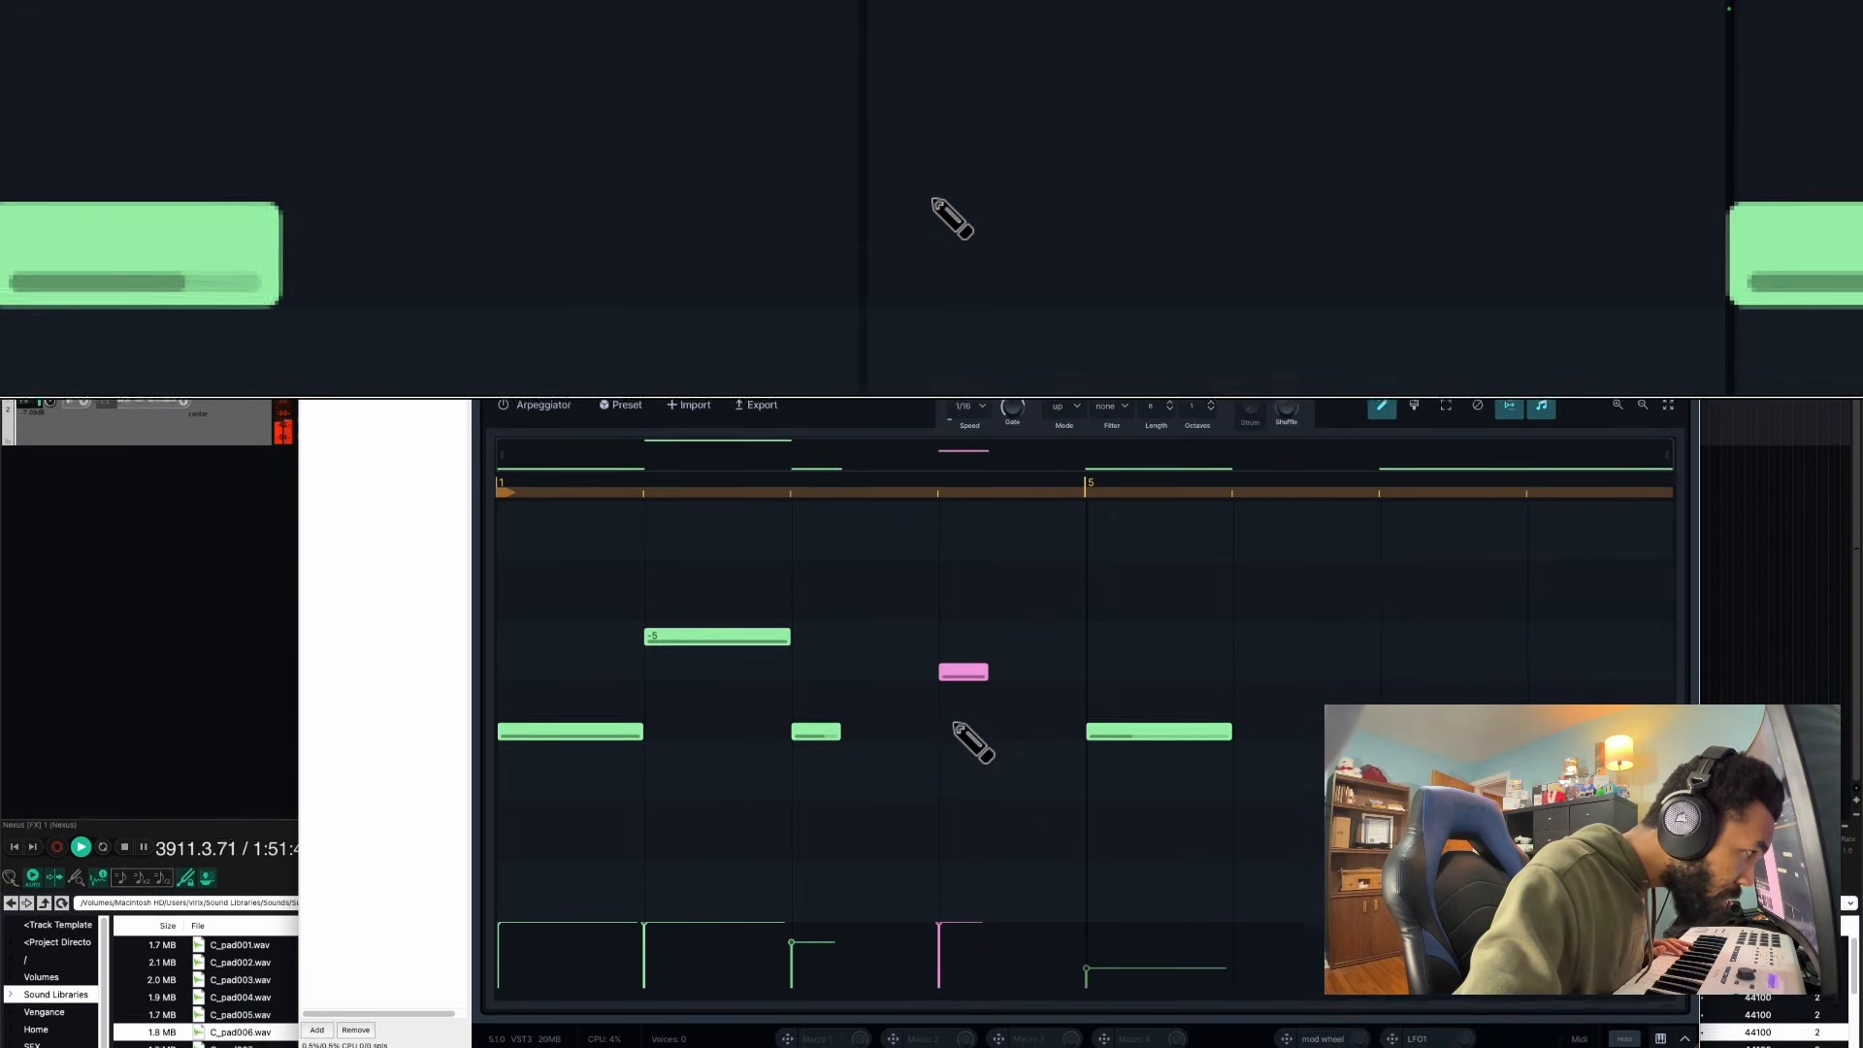
pyautogui.click(941, 808)
pyautogui.press('super+z')
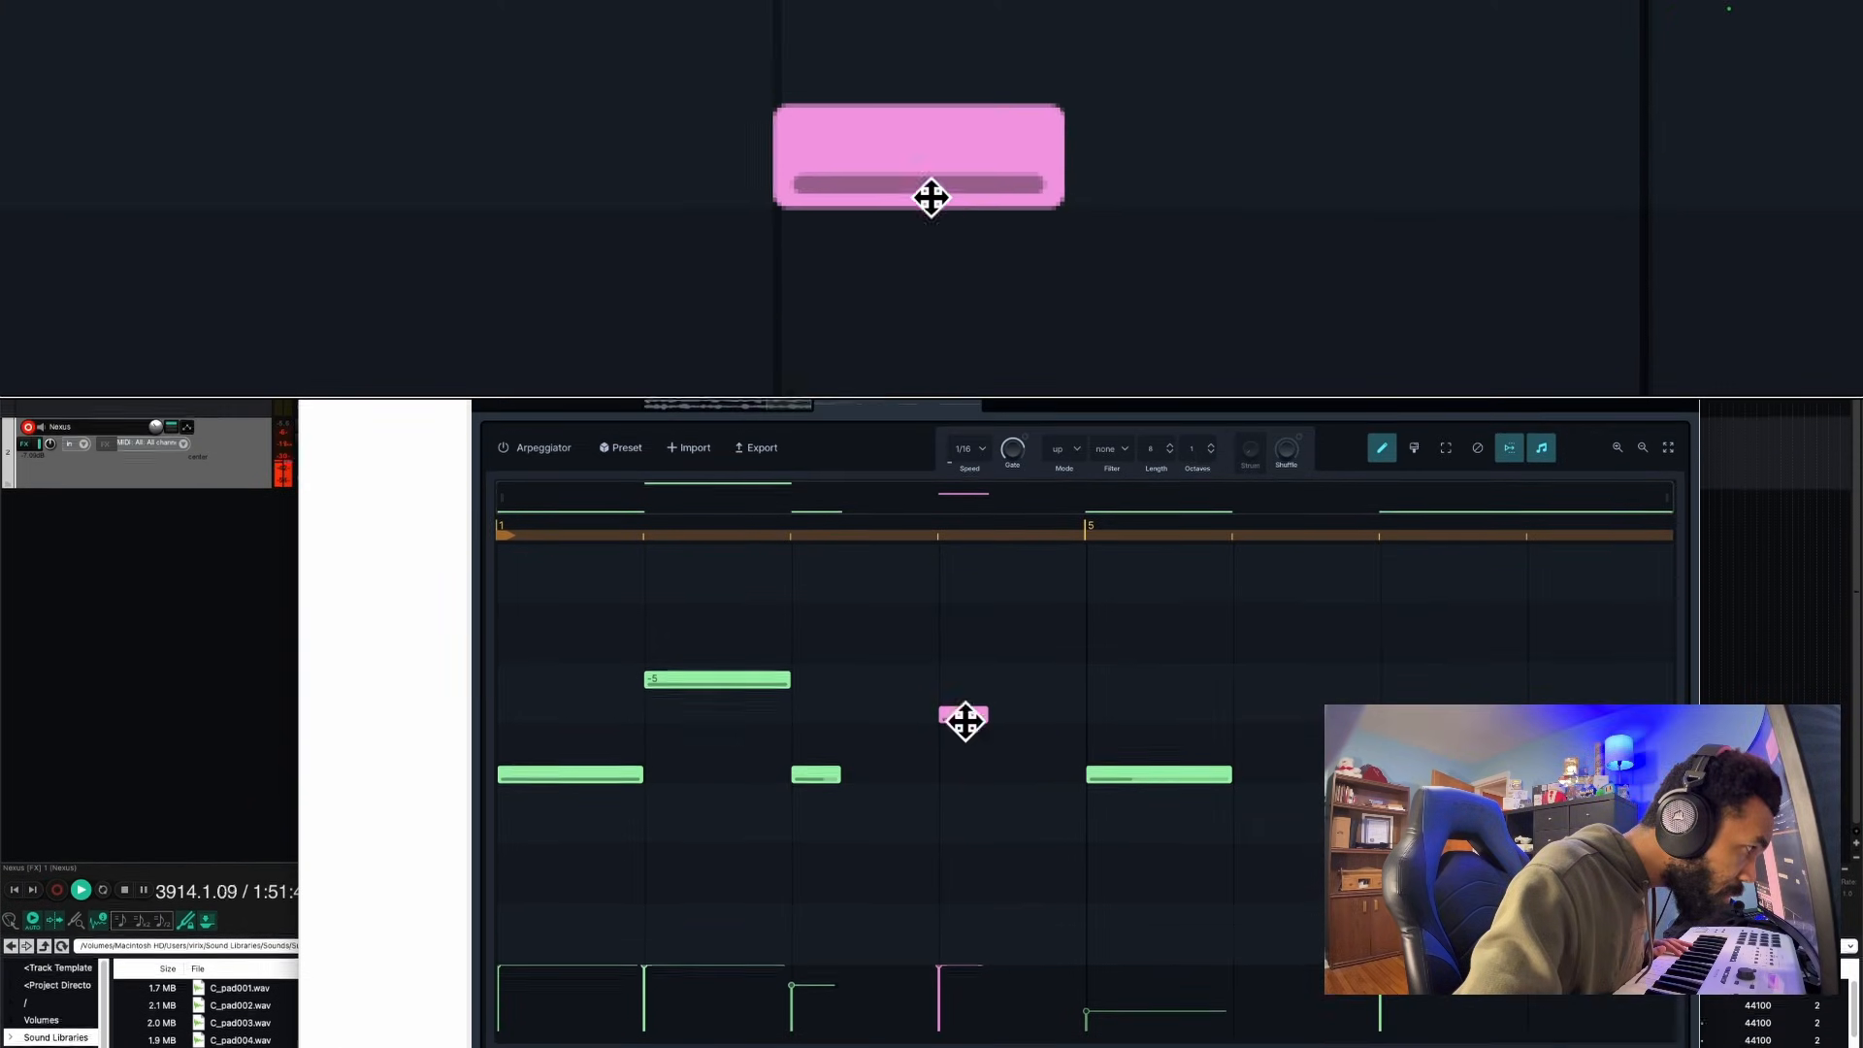
# Place a full-length note at the base pitch on the pattern's fourth step and redraw the raised second-step note lower
pyautogui.click(943, 728)
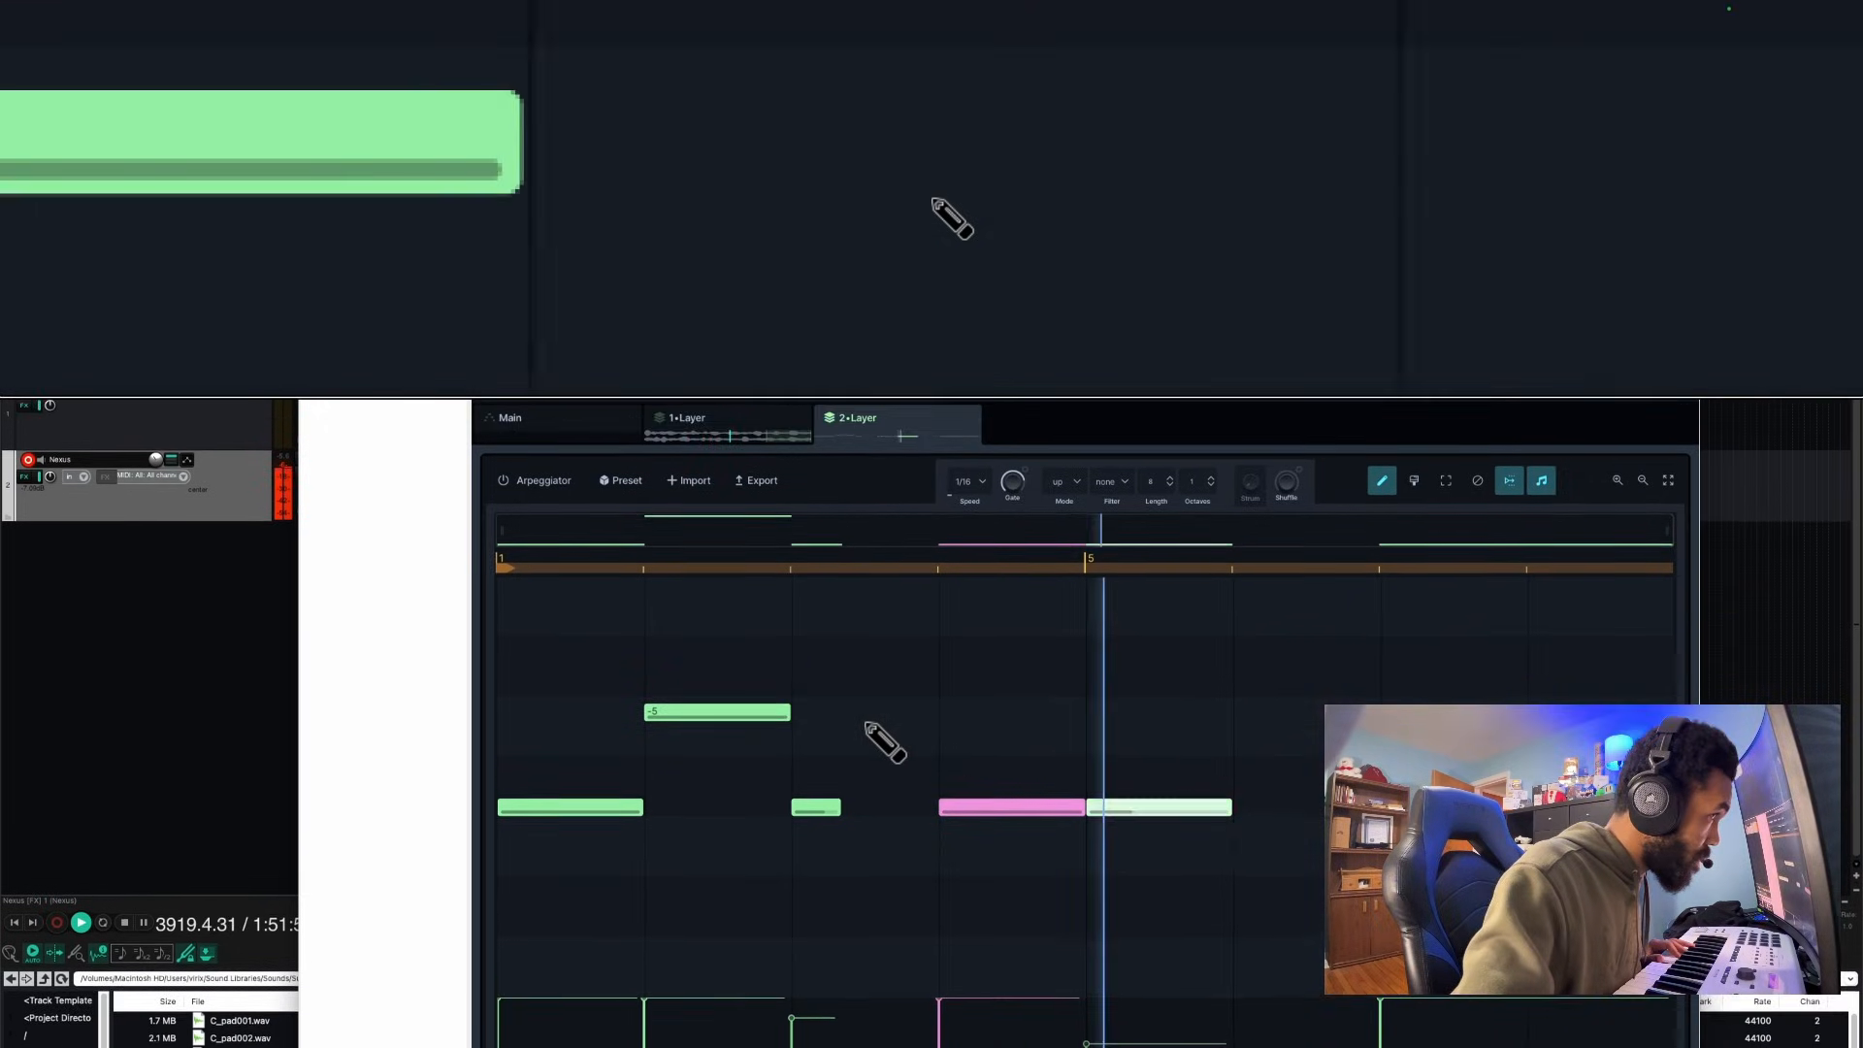
pyautogui.rightClick(708, 683)
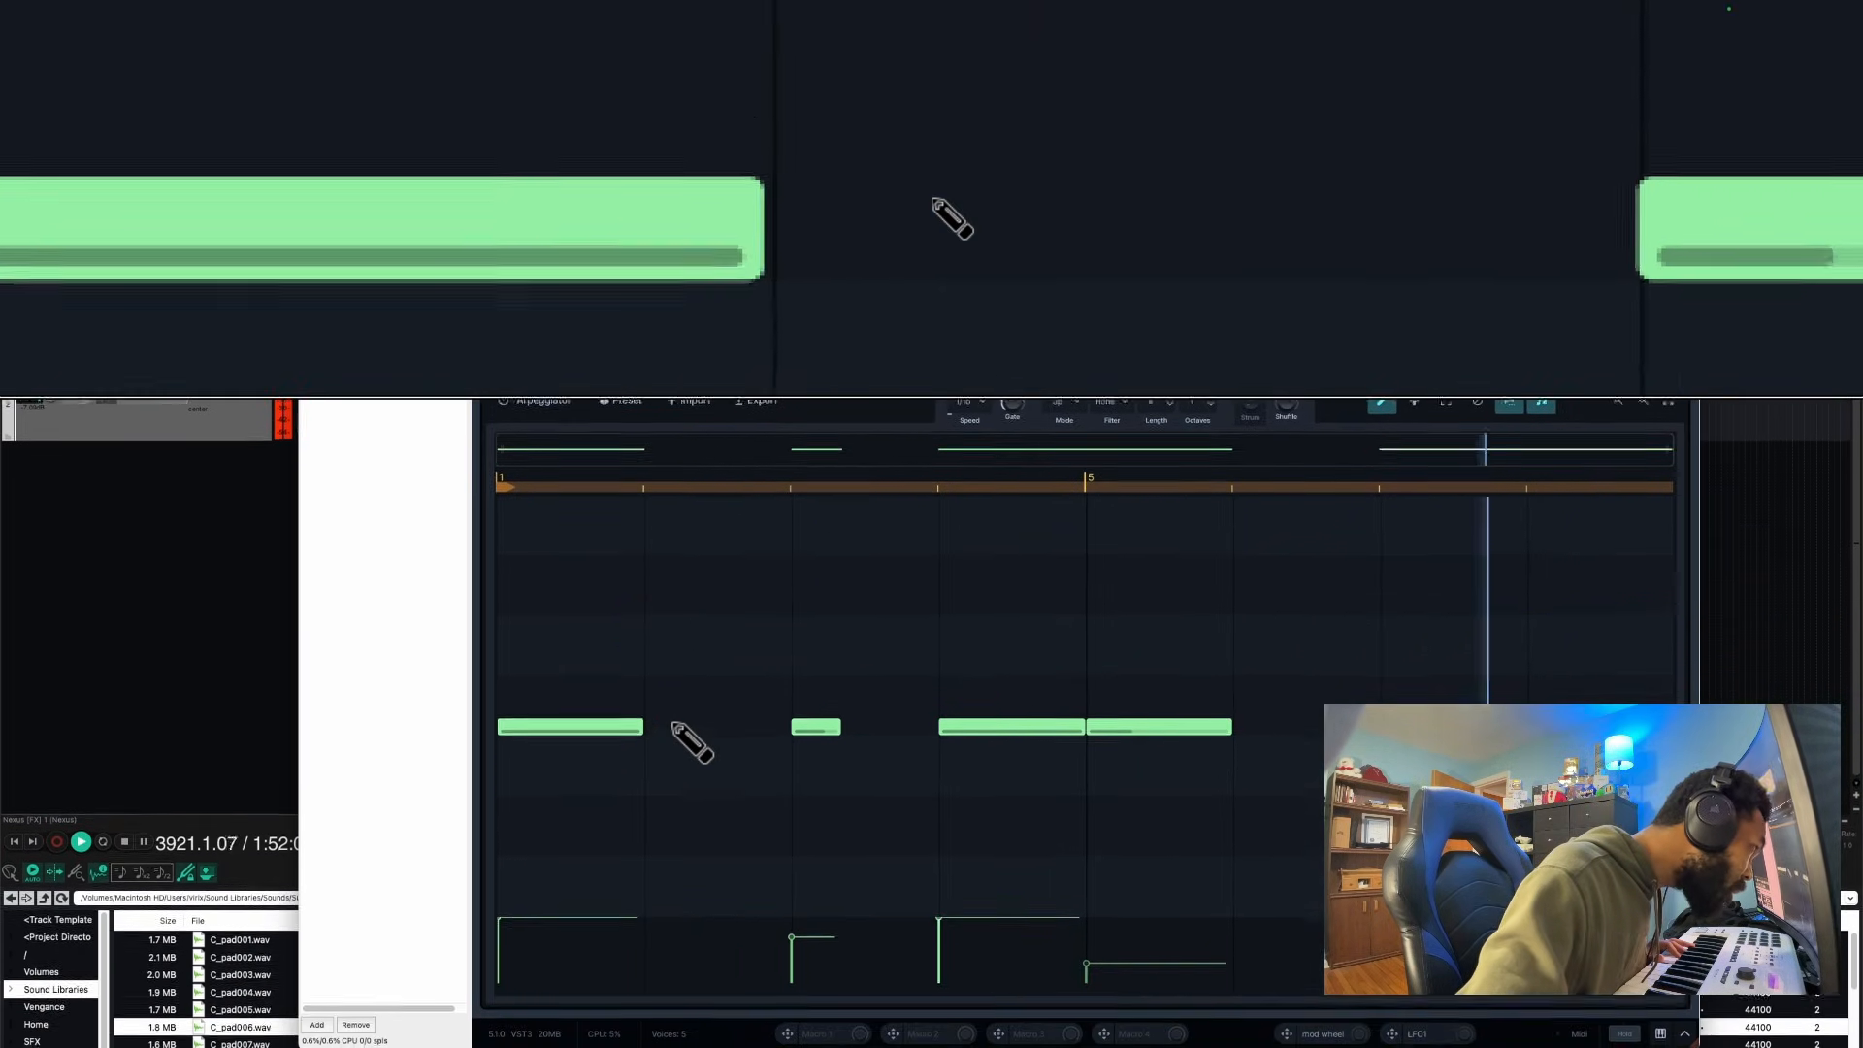
pyautogui.click(669, 763)
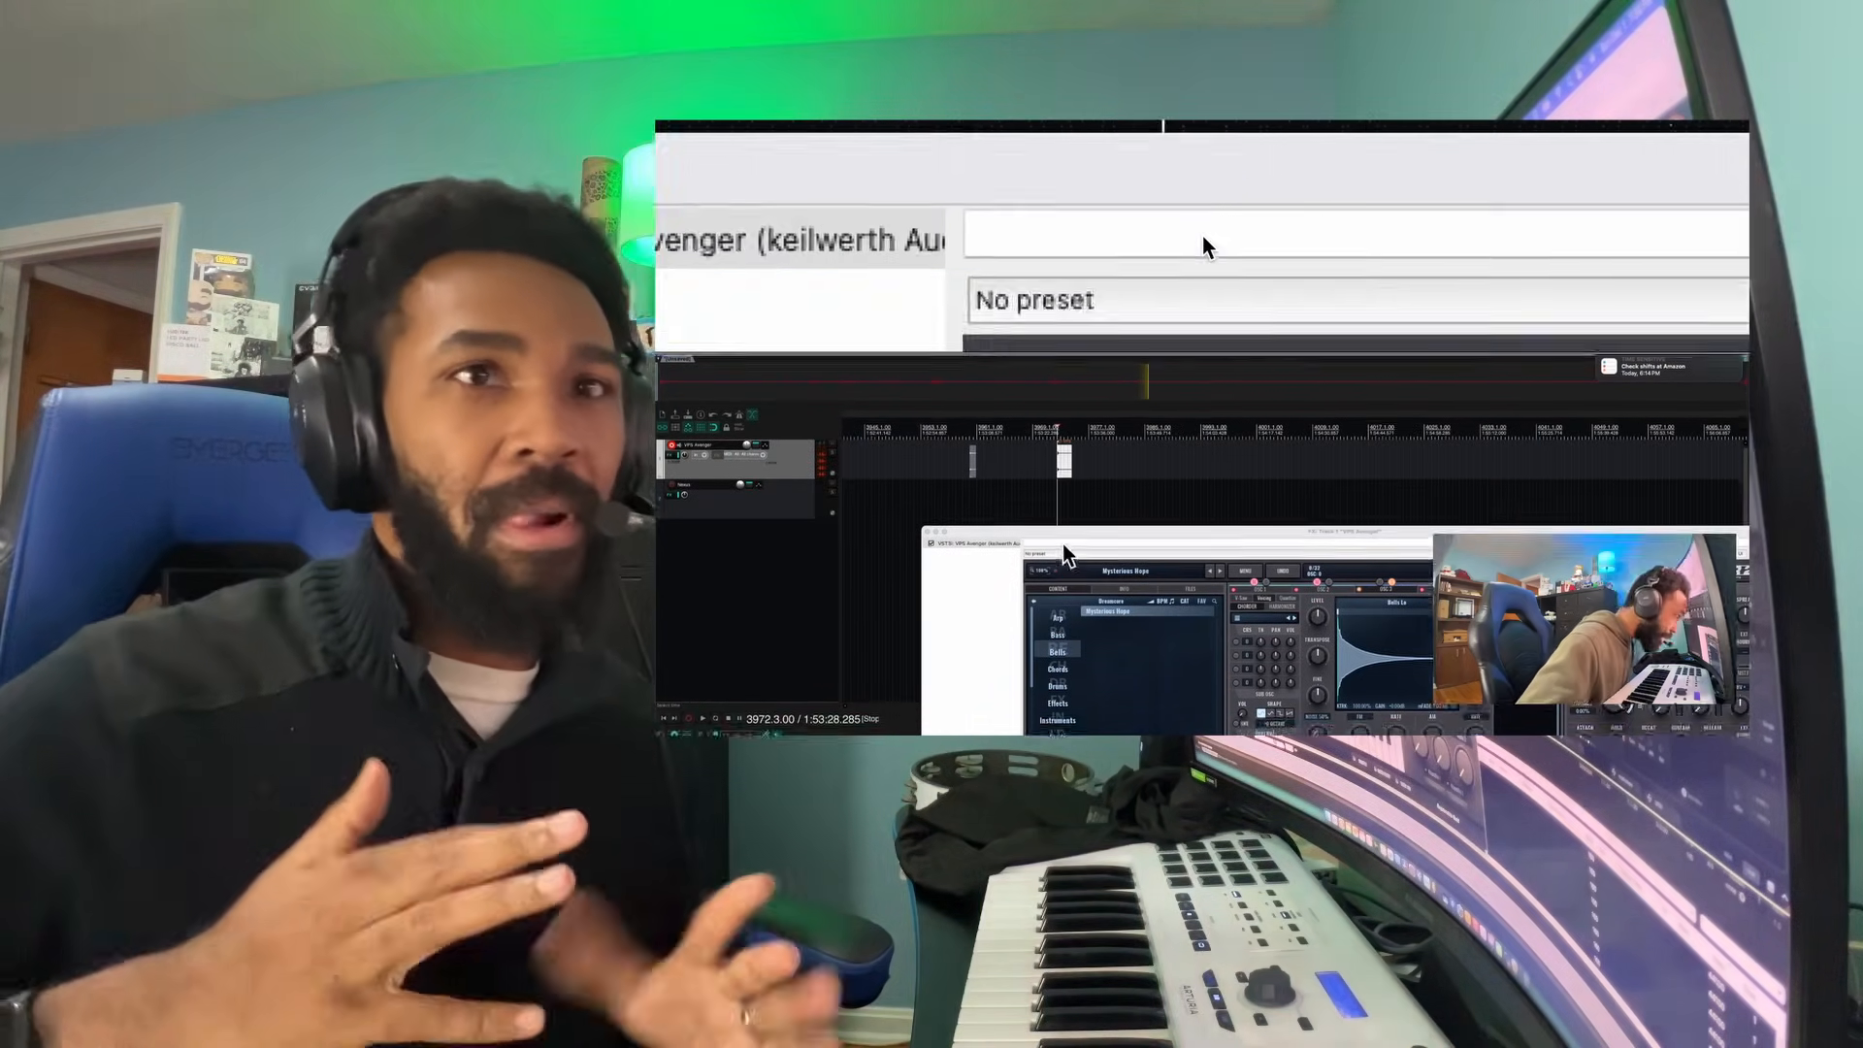
pyautogui.click(927, 551)
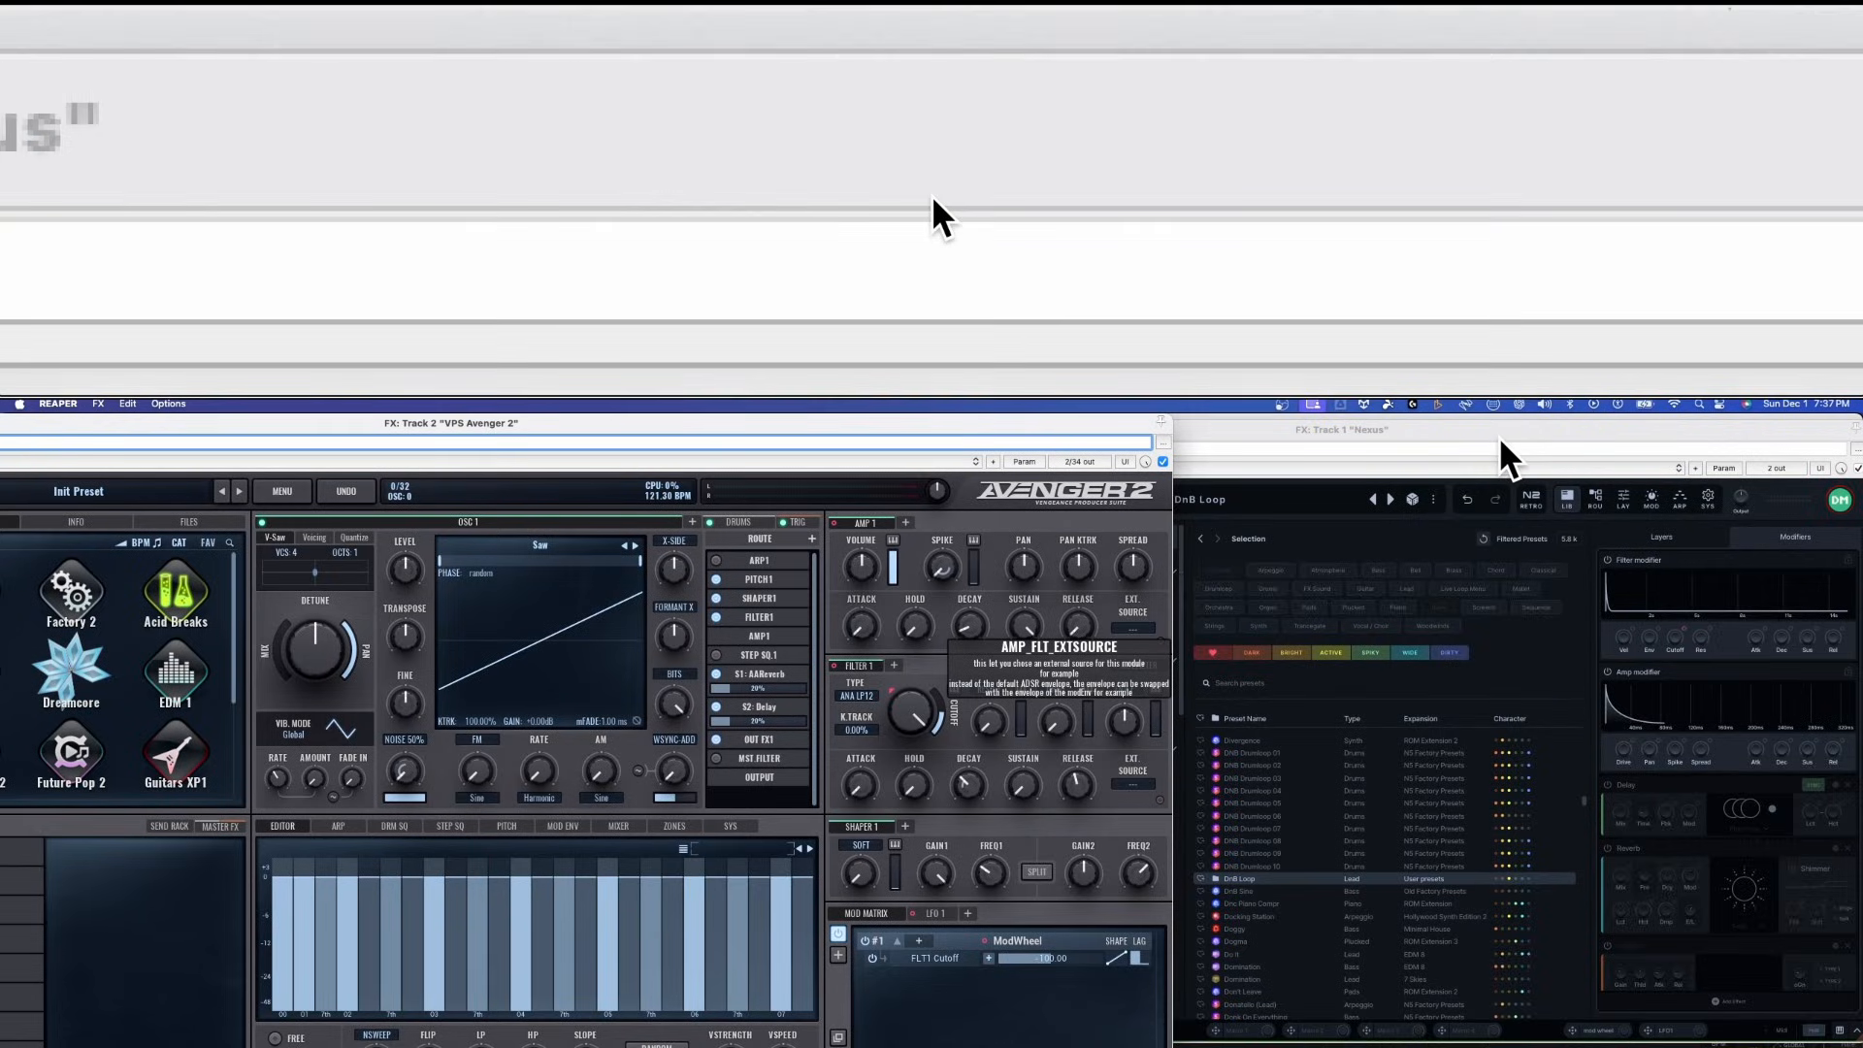
# Bring the Nexus window forward, show the user presets in the library, and reset the current preset to saw init
pyautogui.moveTo(1498, 435); pyautogui.dragTo(1358, 468)
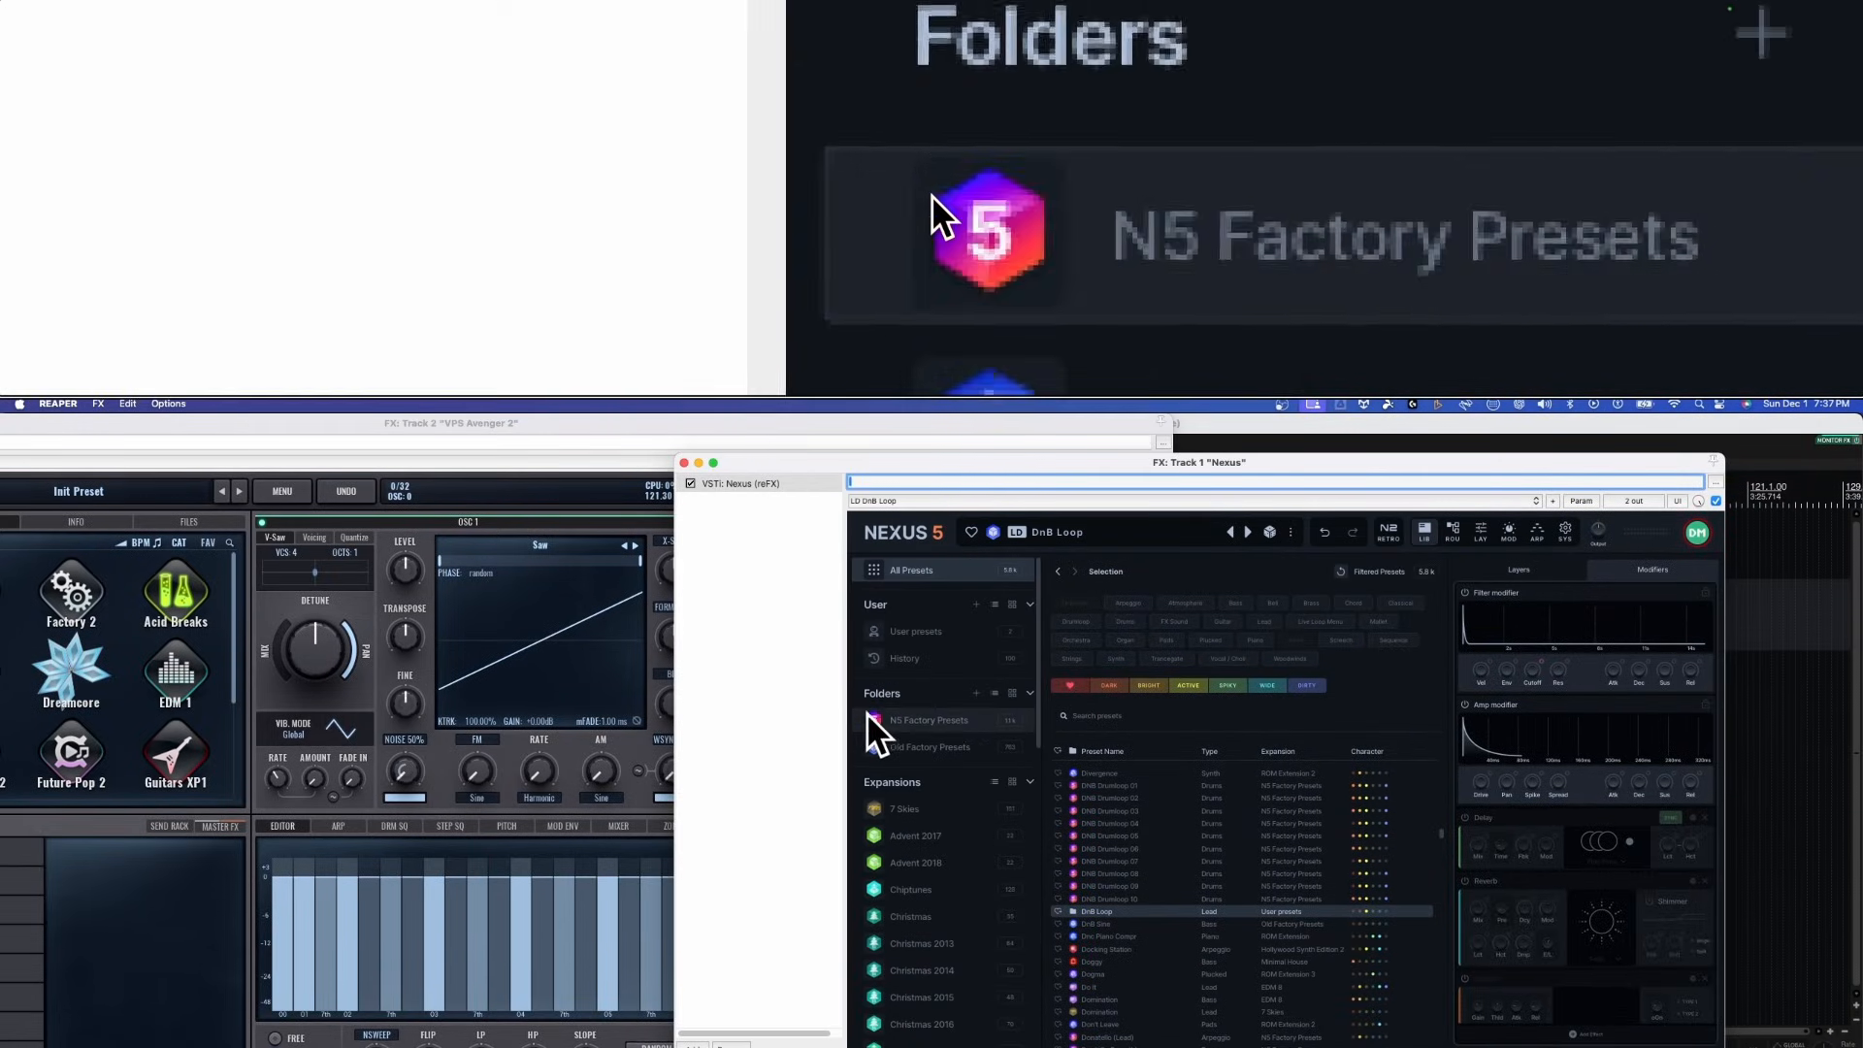
pyautogui.click(913, 631)
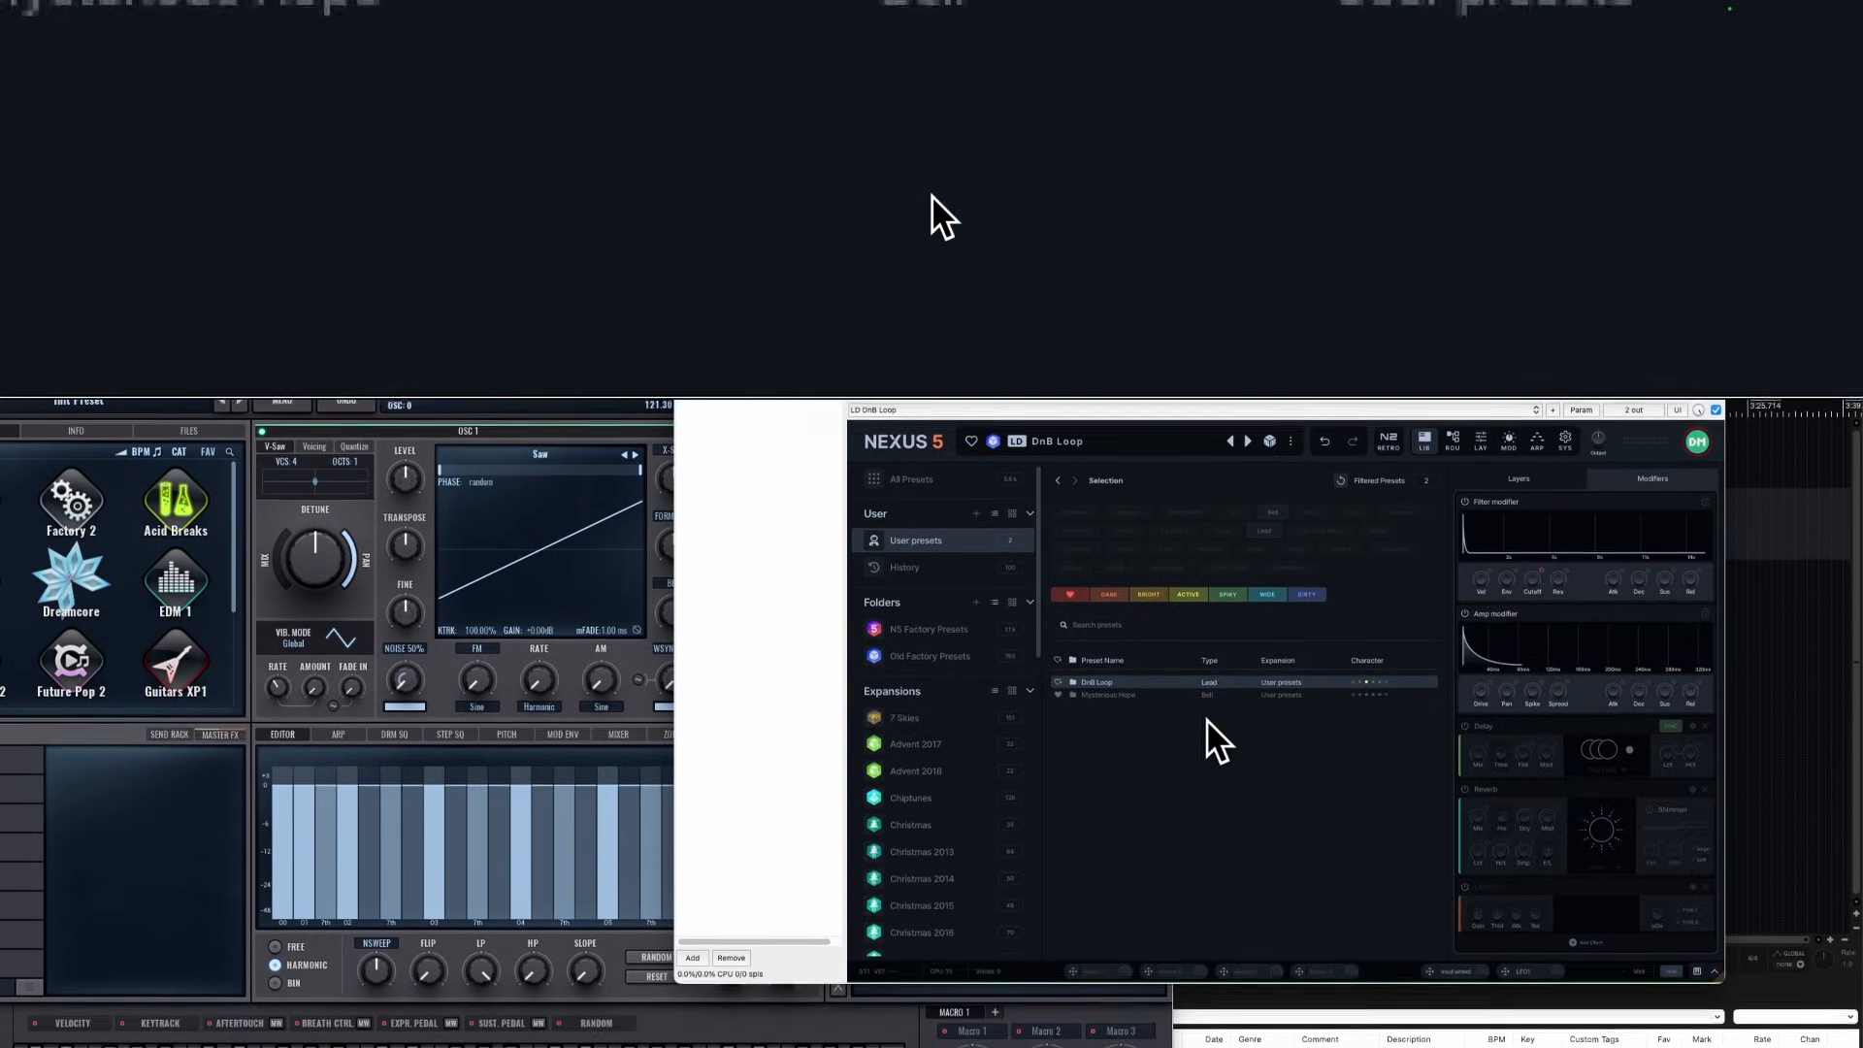
pyautogui.click(1089, 523)
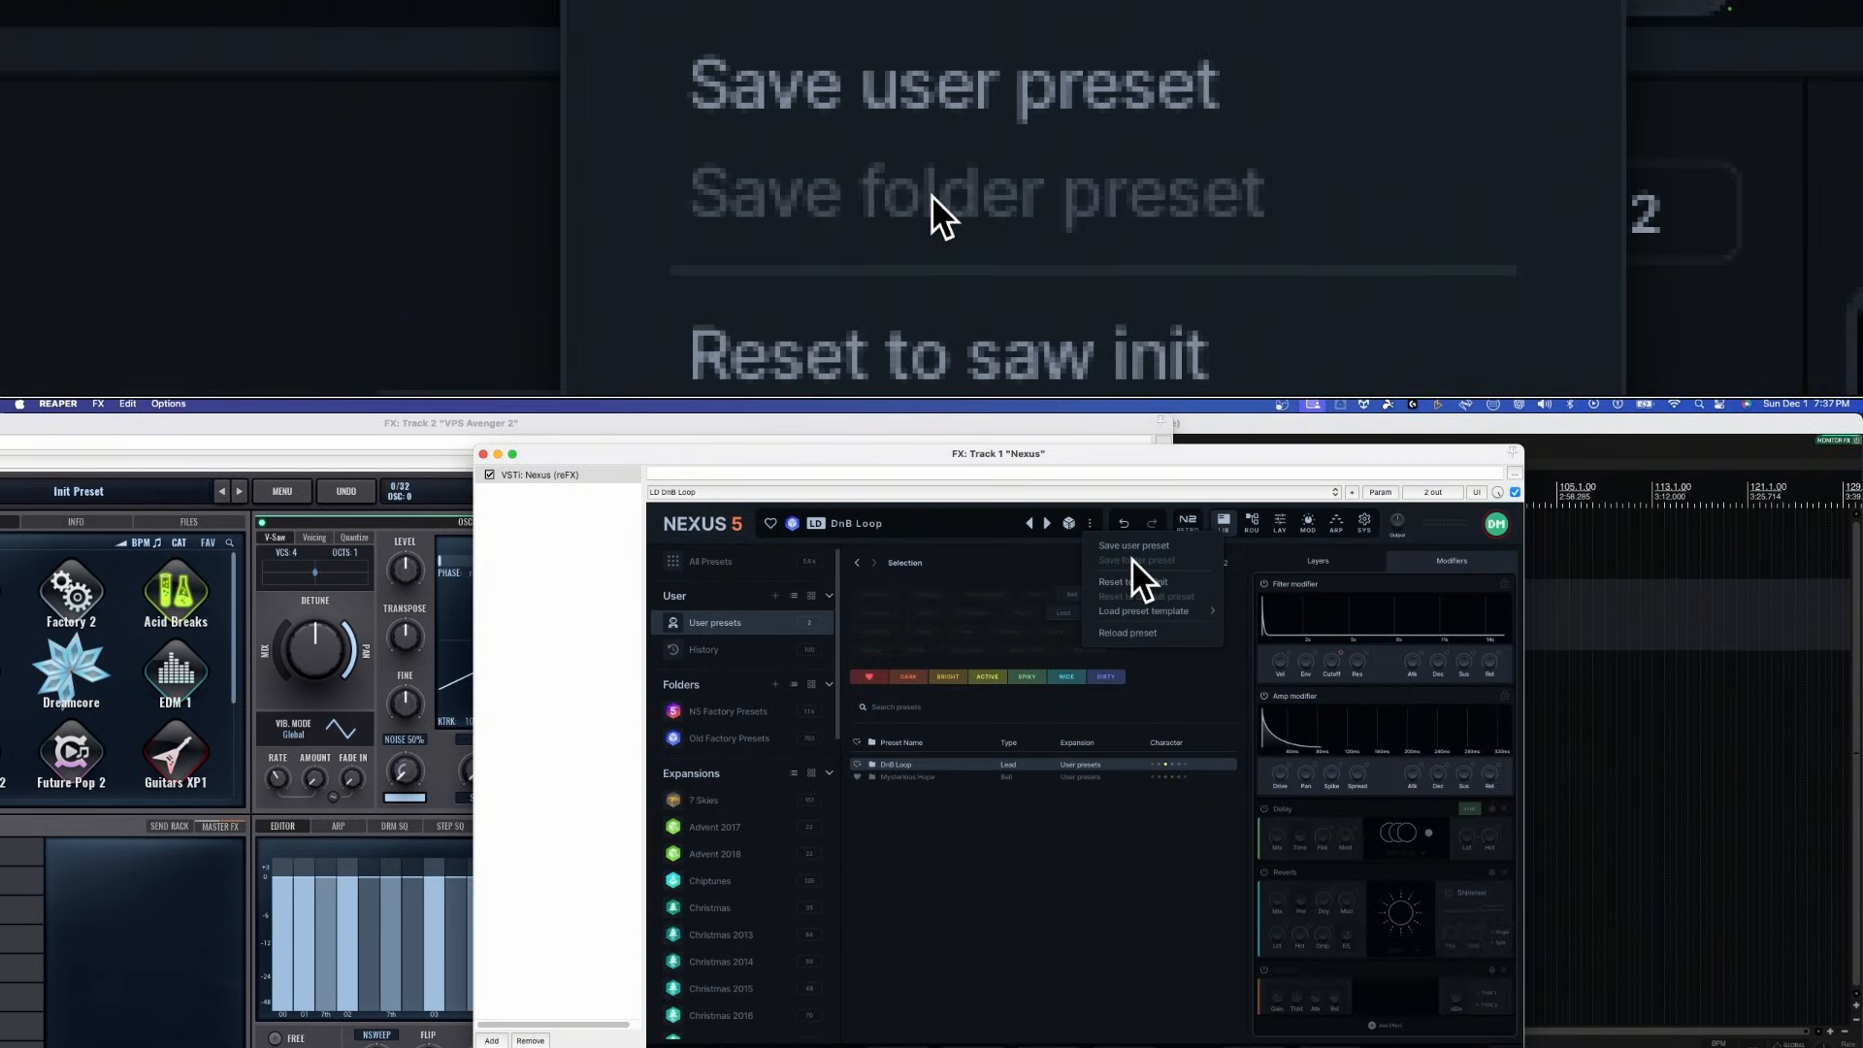
pyautogui.click(1134, 580)
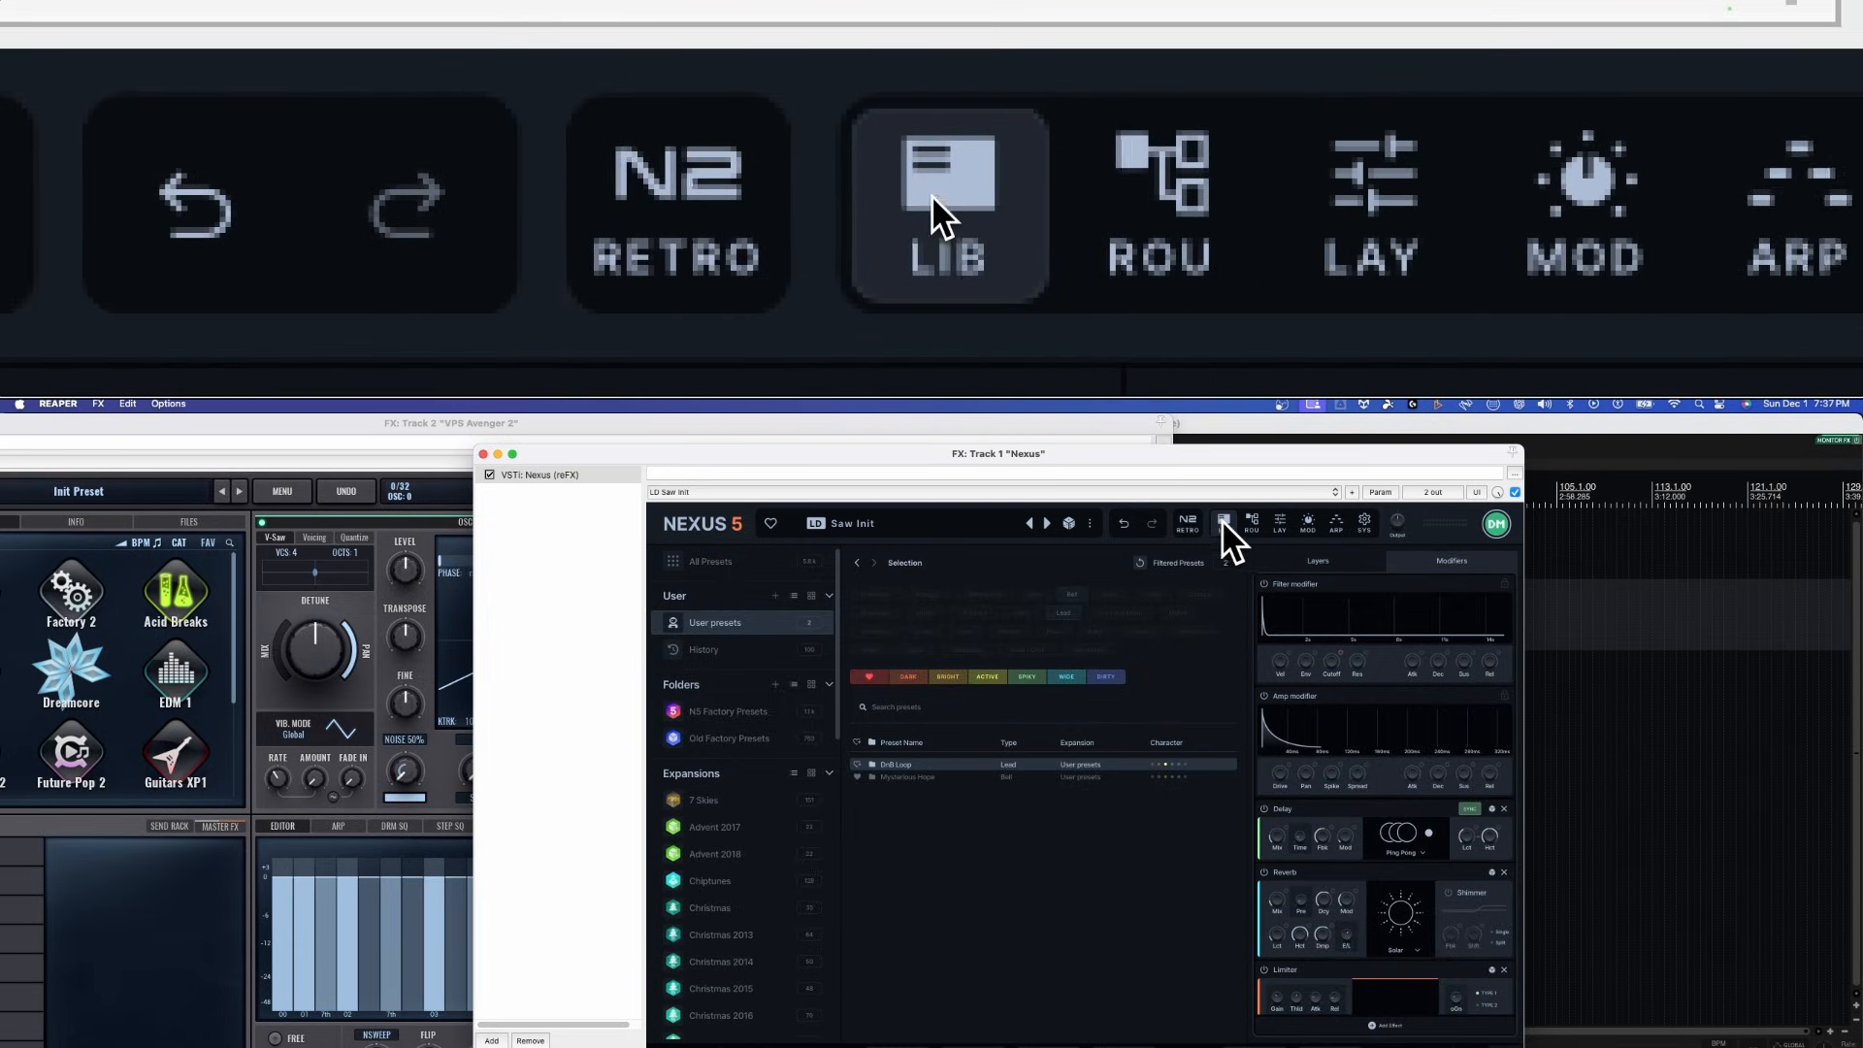
# Add a second oscillator to the first layer and set its waveform to White Noise
pyautogui.click(1251, 524)
pyautogui.click(1279, 524)
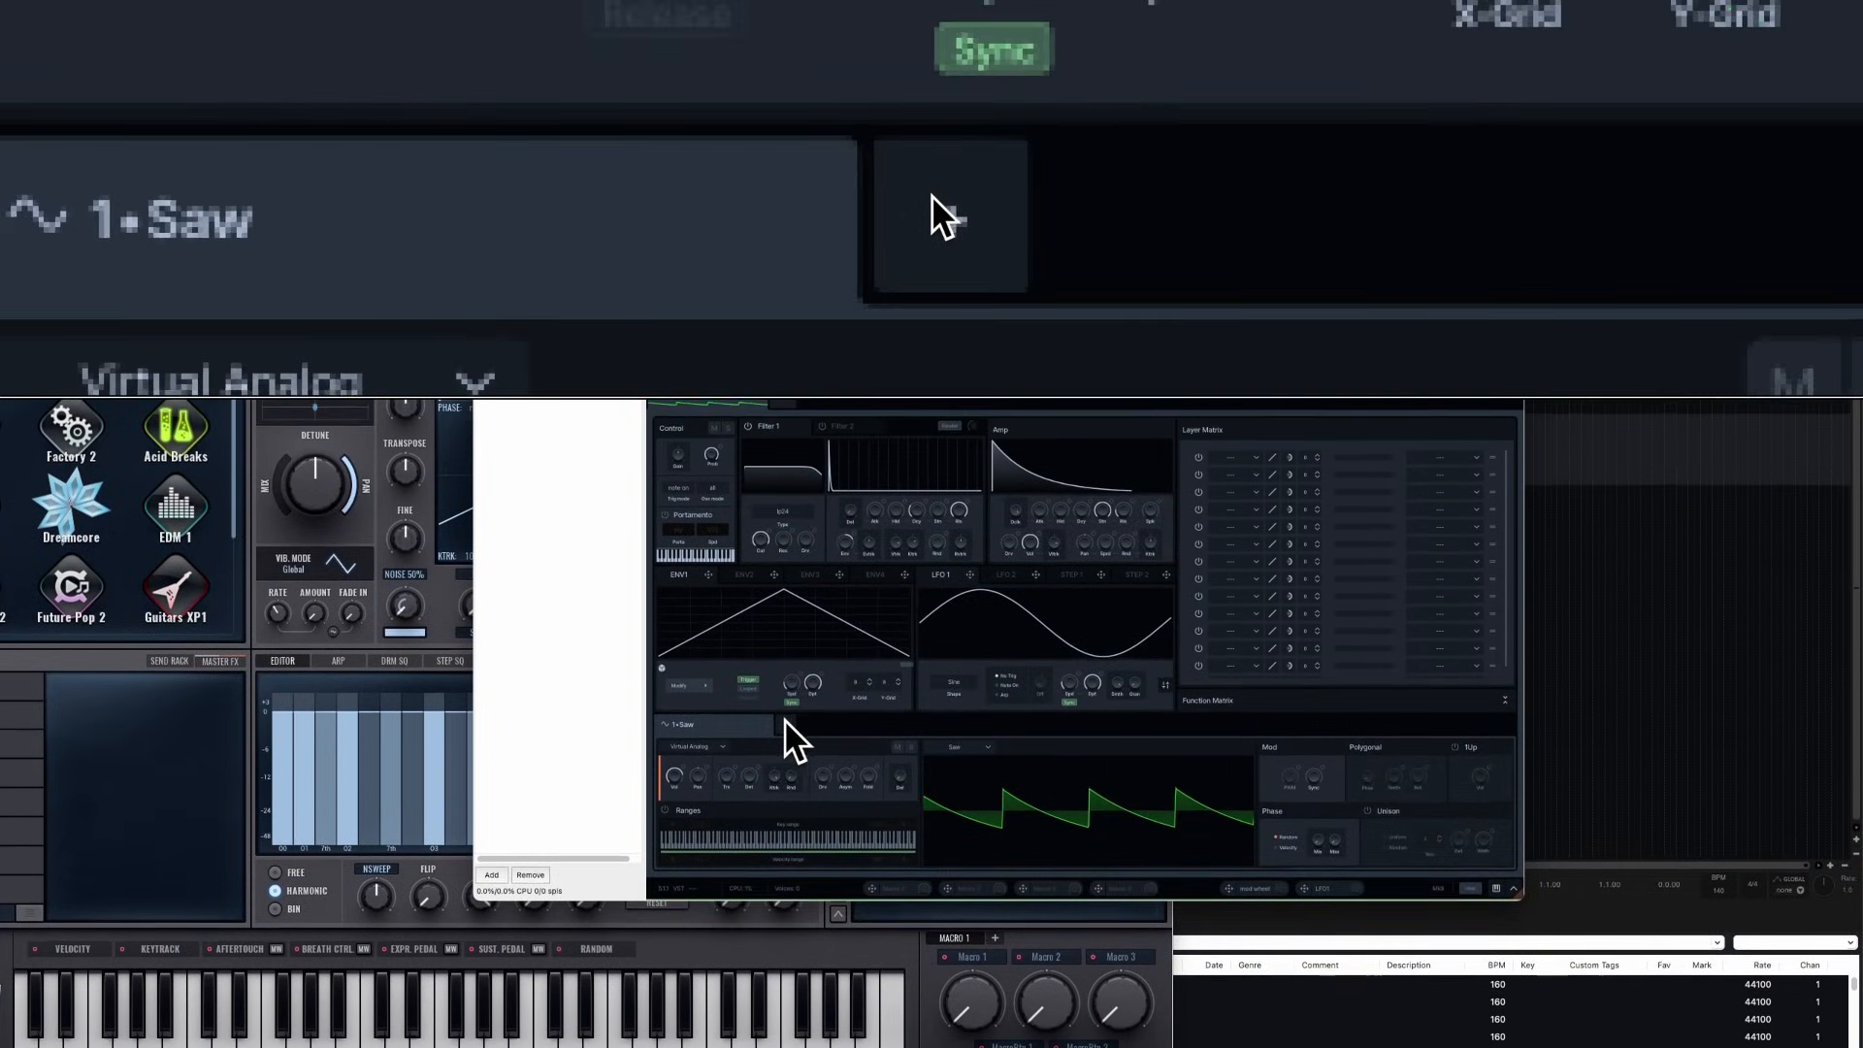
pyautogui.click(784, 719)
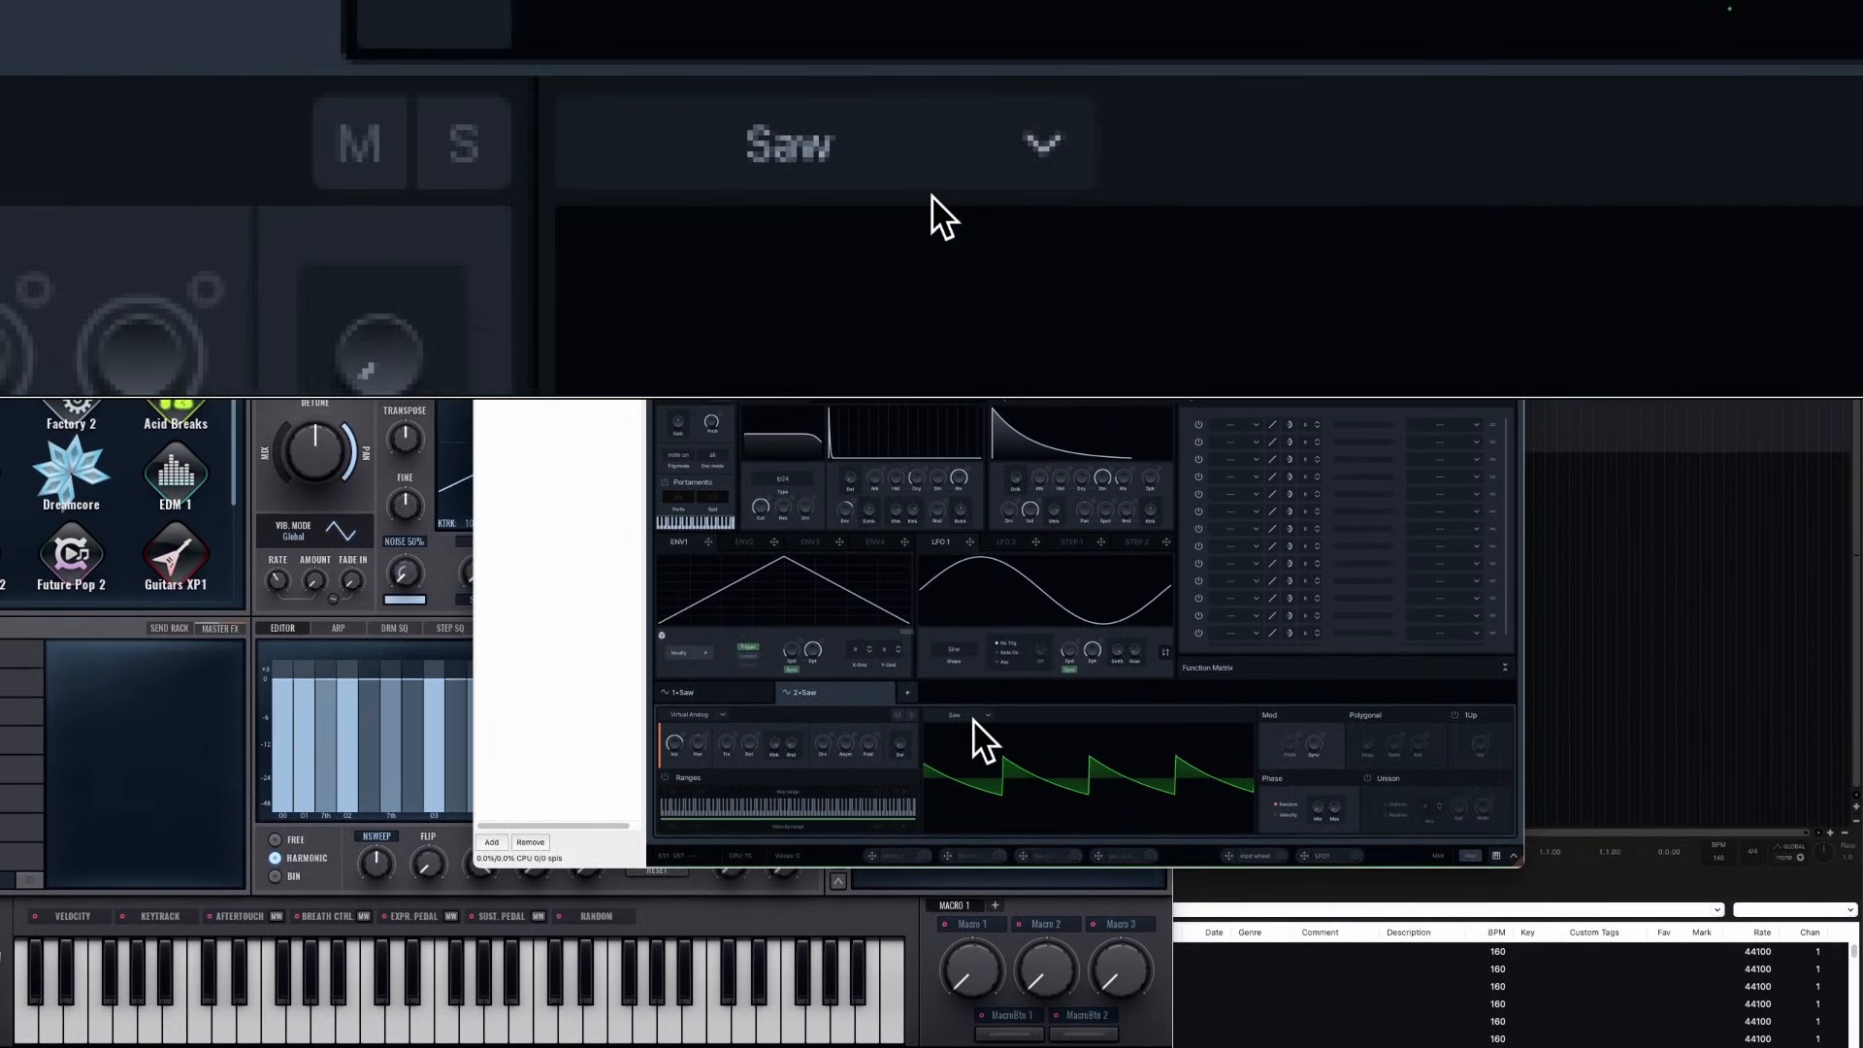
pyautogui.click(970, 705)
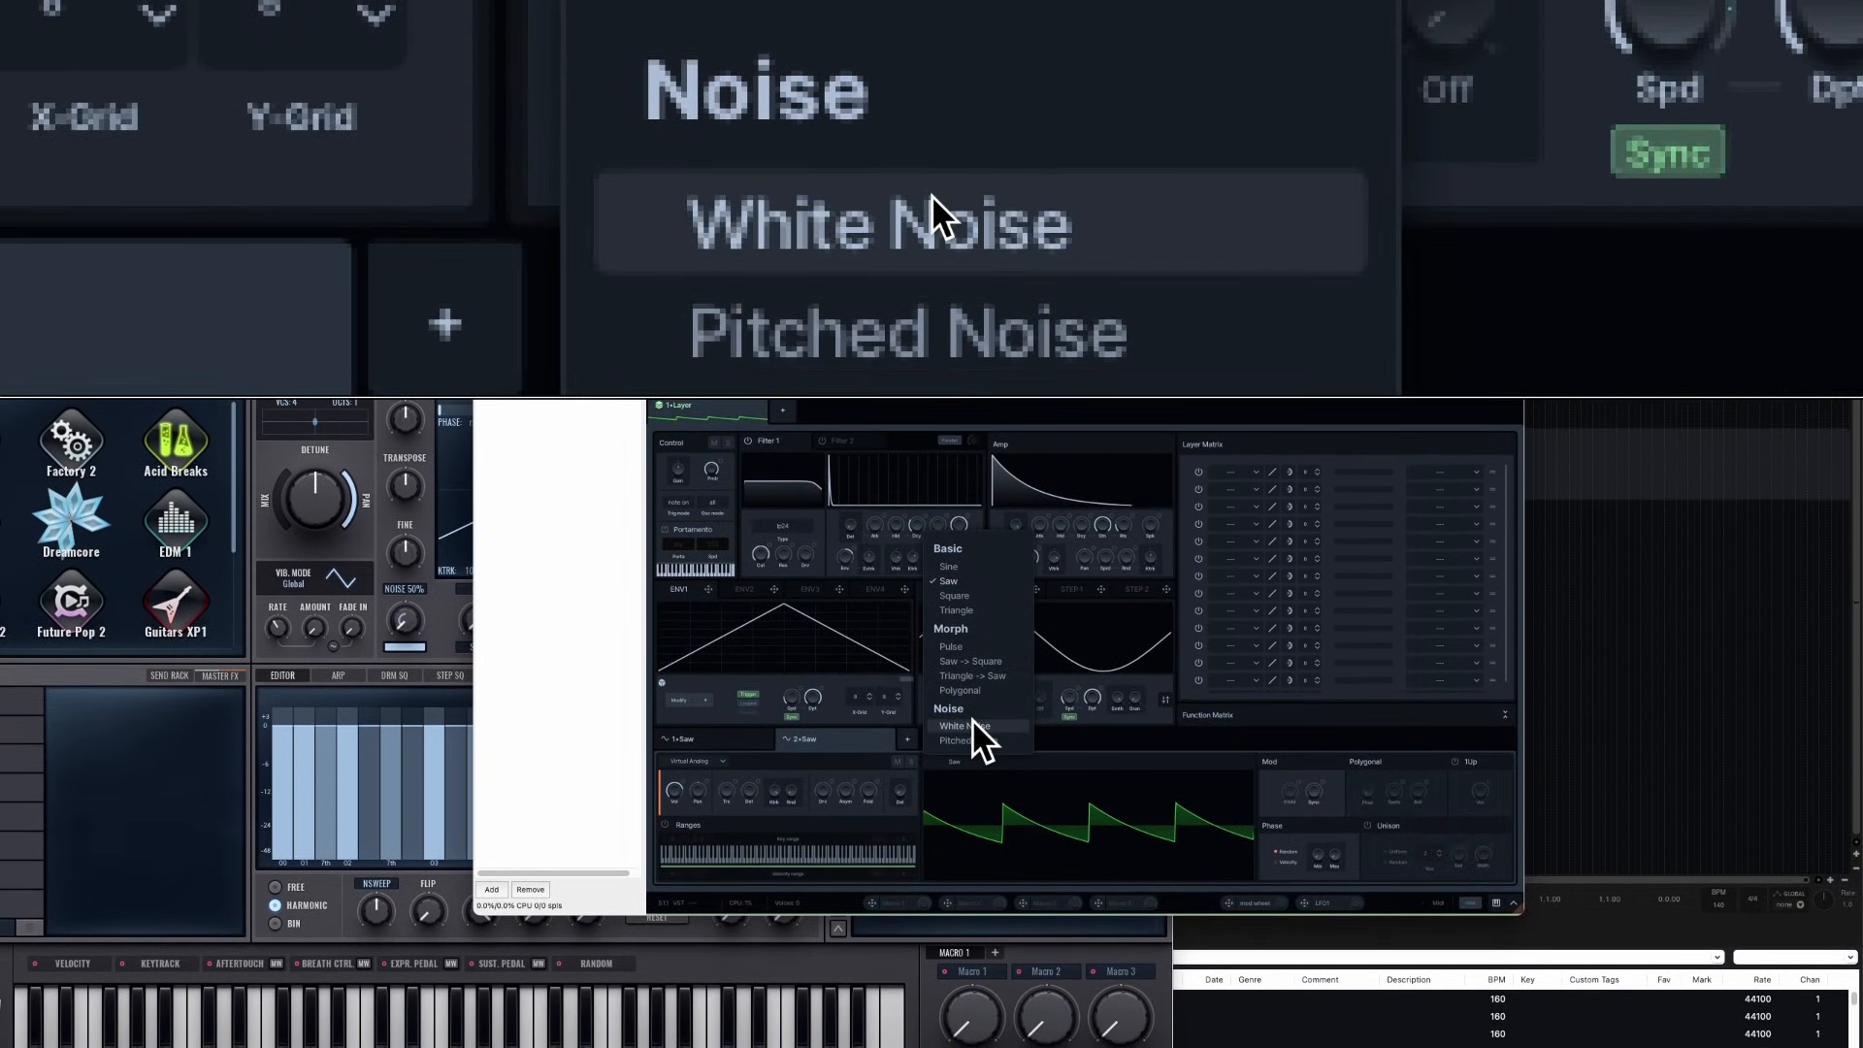
pyautogui.click(970, 742)
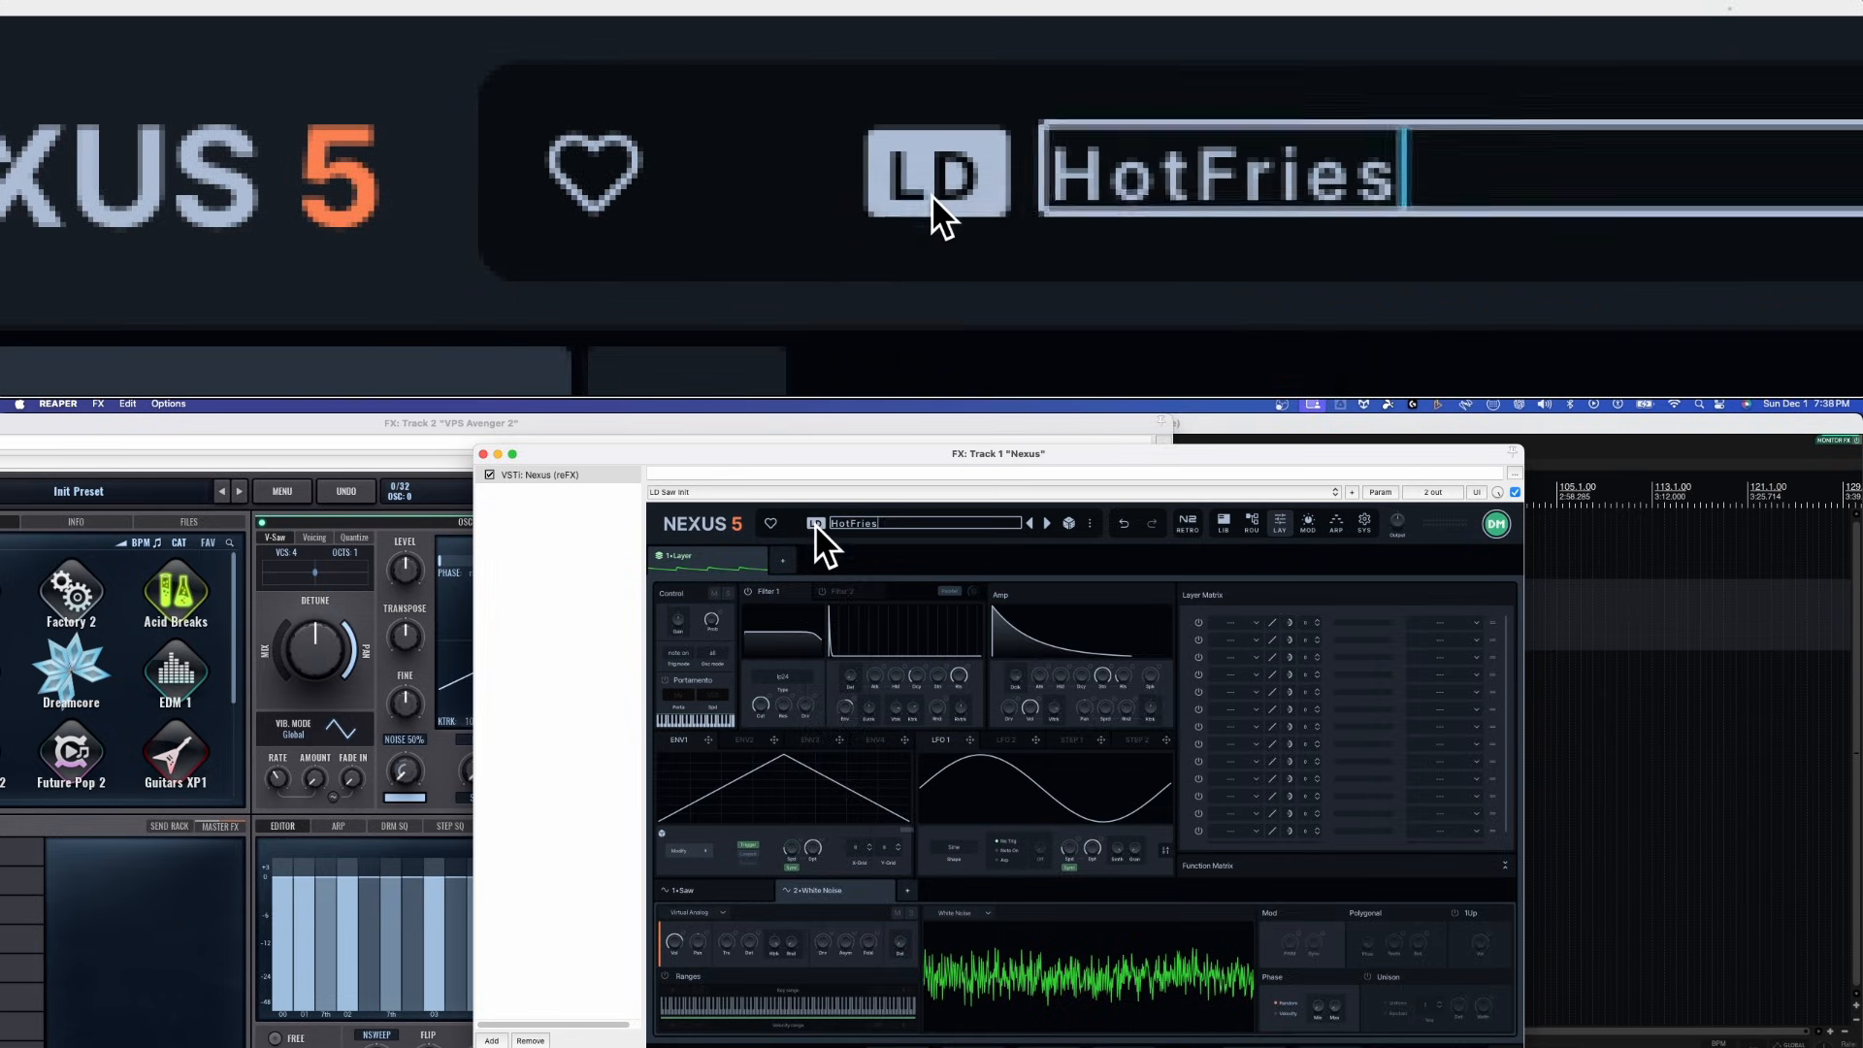
# Set the HotFries preset's category to BA and save it as a user preset
pyautogui.click(815, 523)
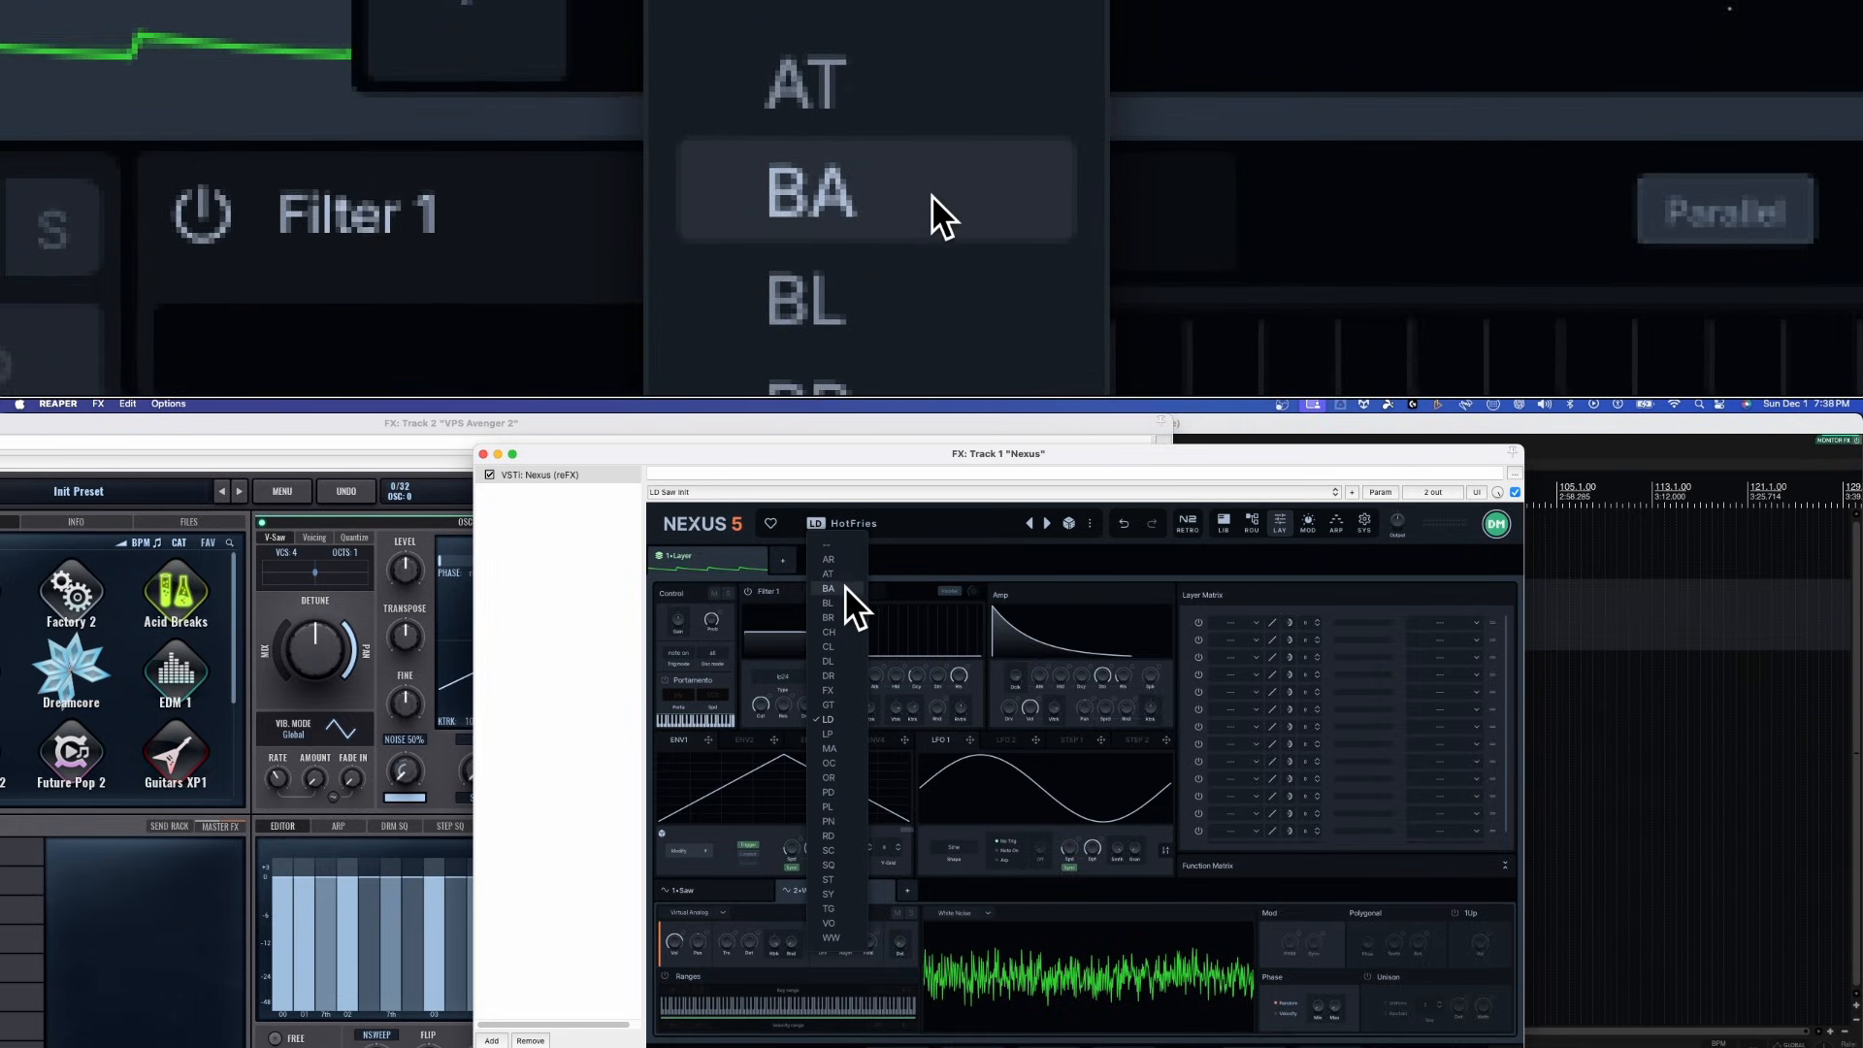
pyautogui.click(842, 587)
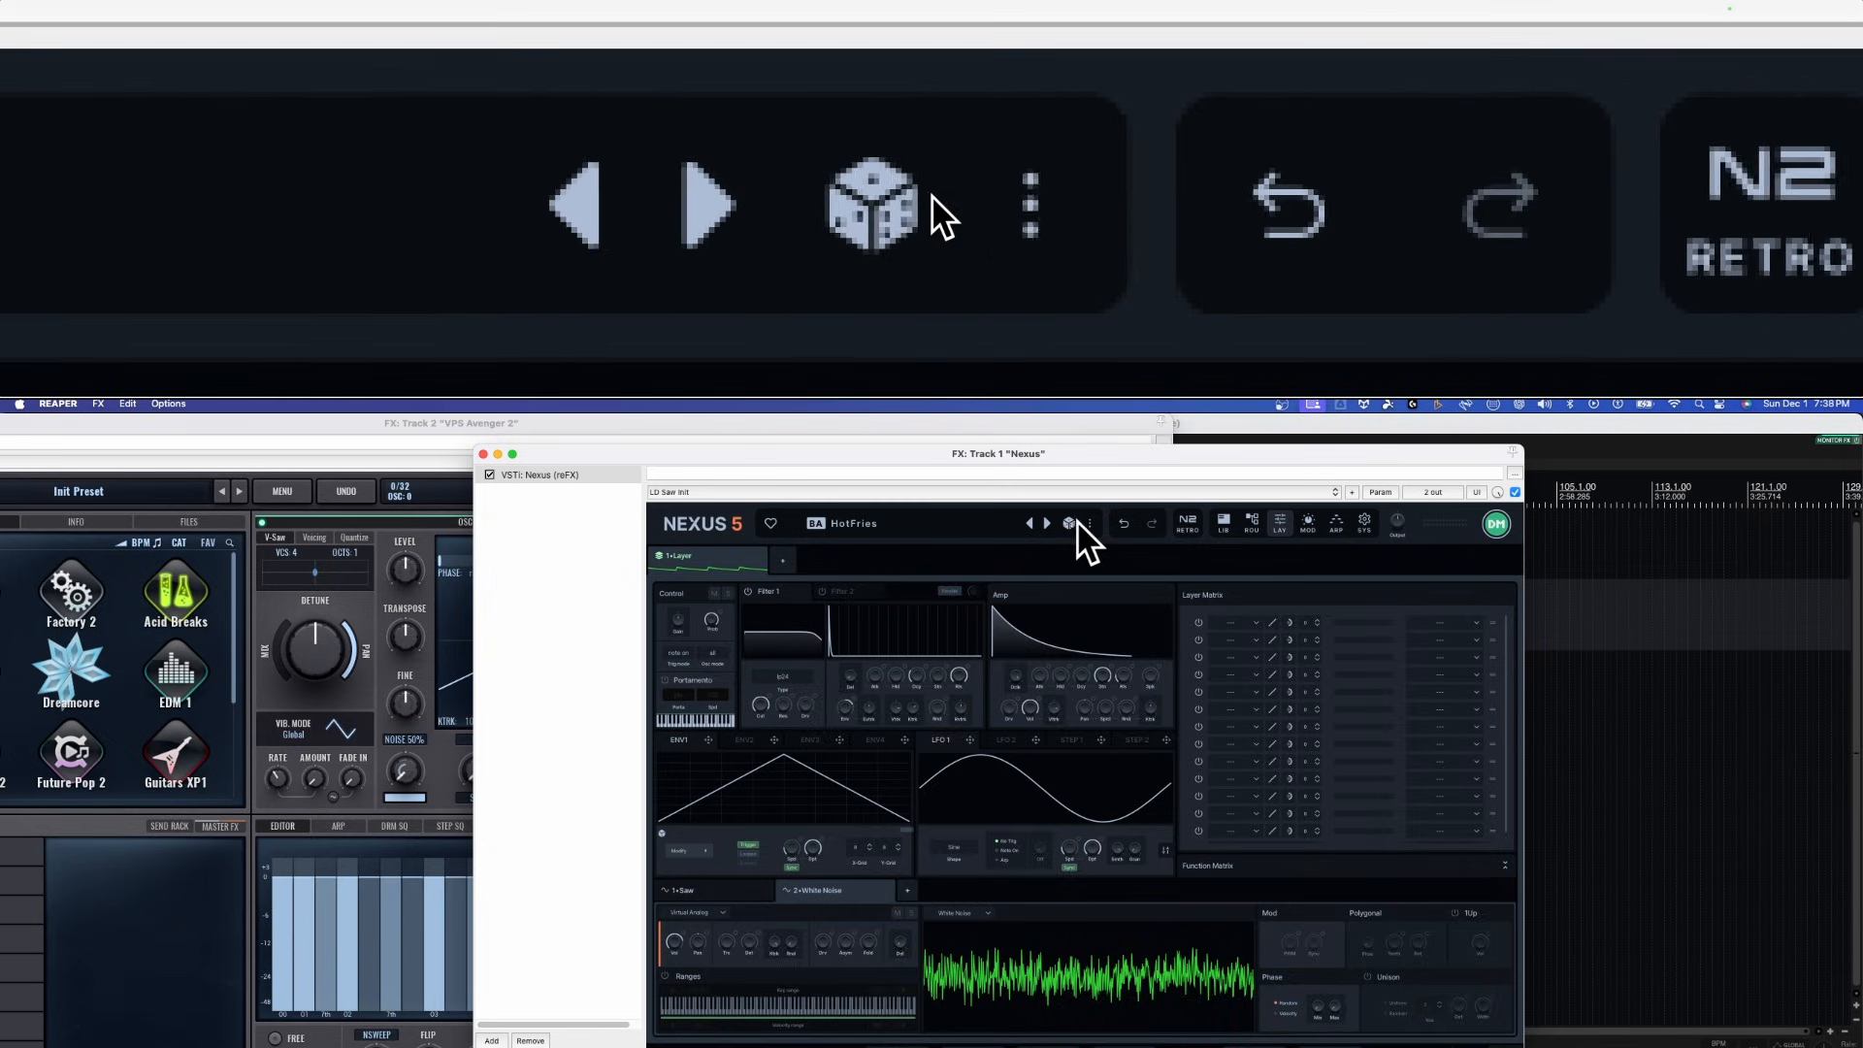
pyautogui.click(1088, 523)
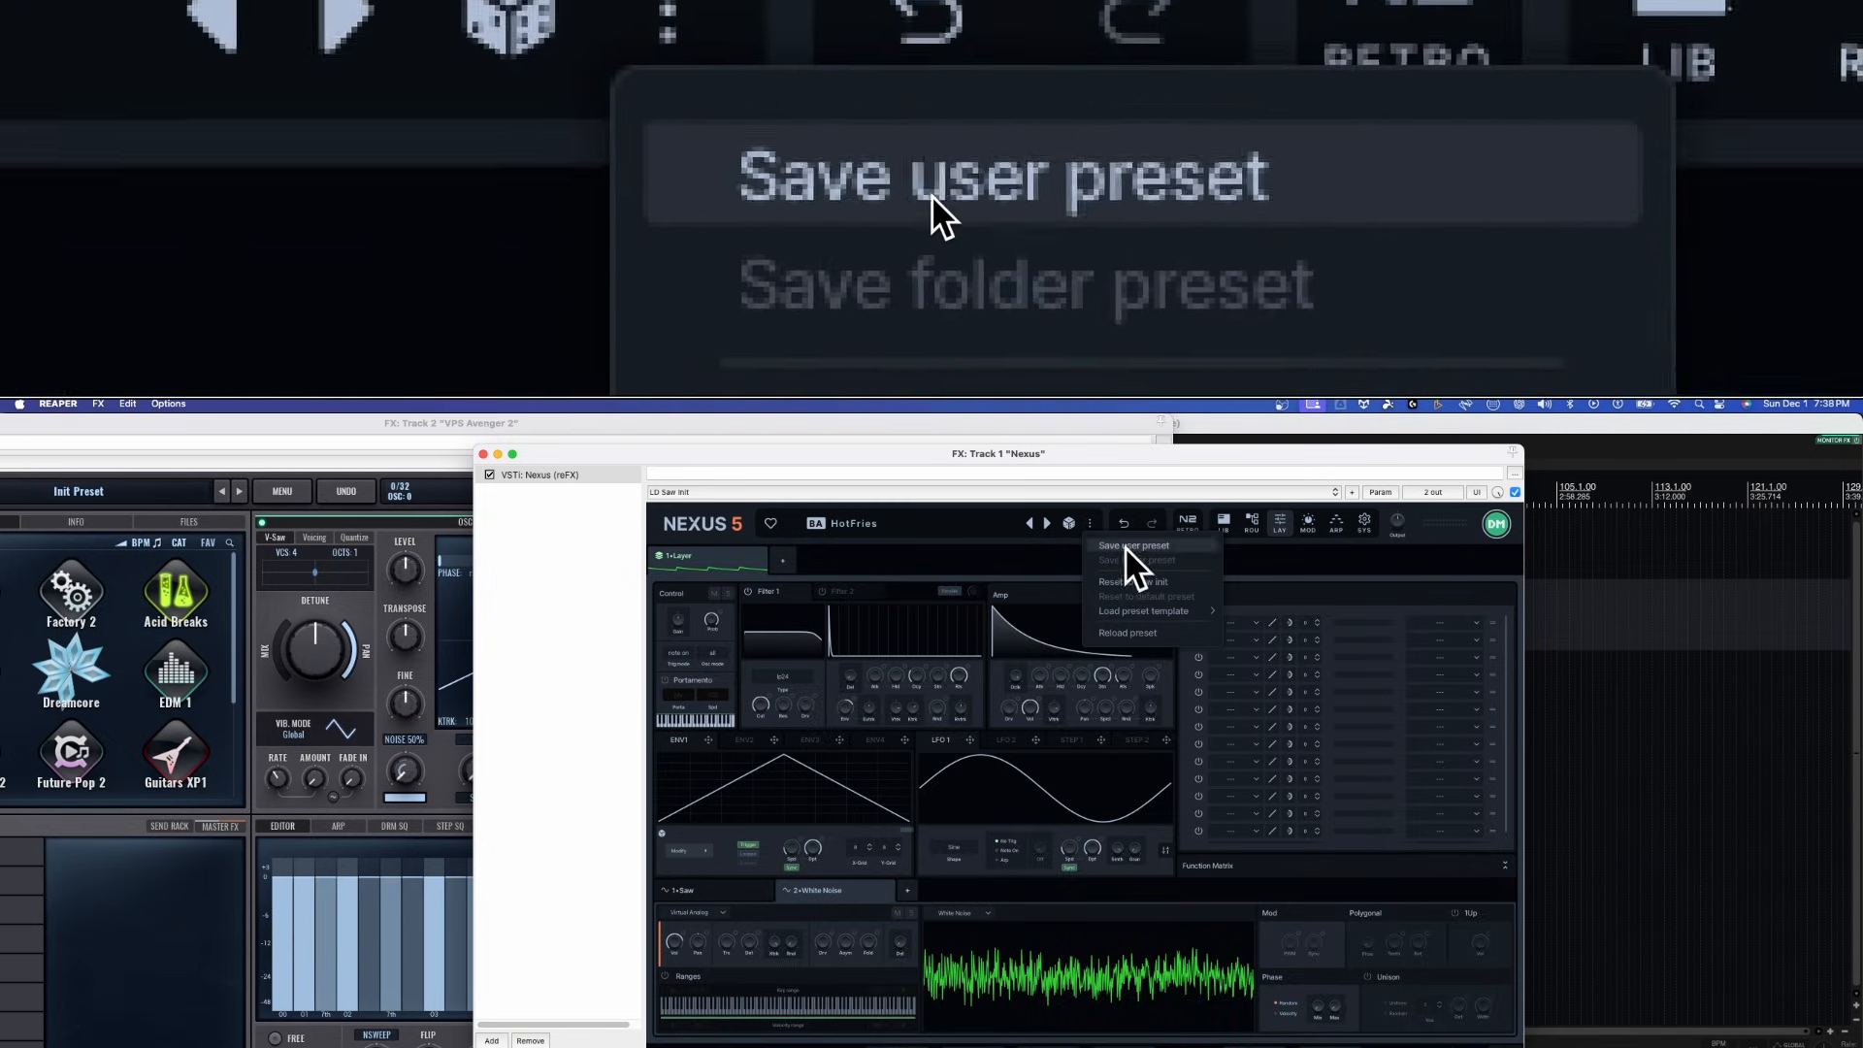
pyautogui.click(1133, 542)
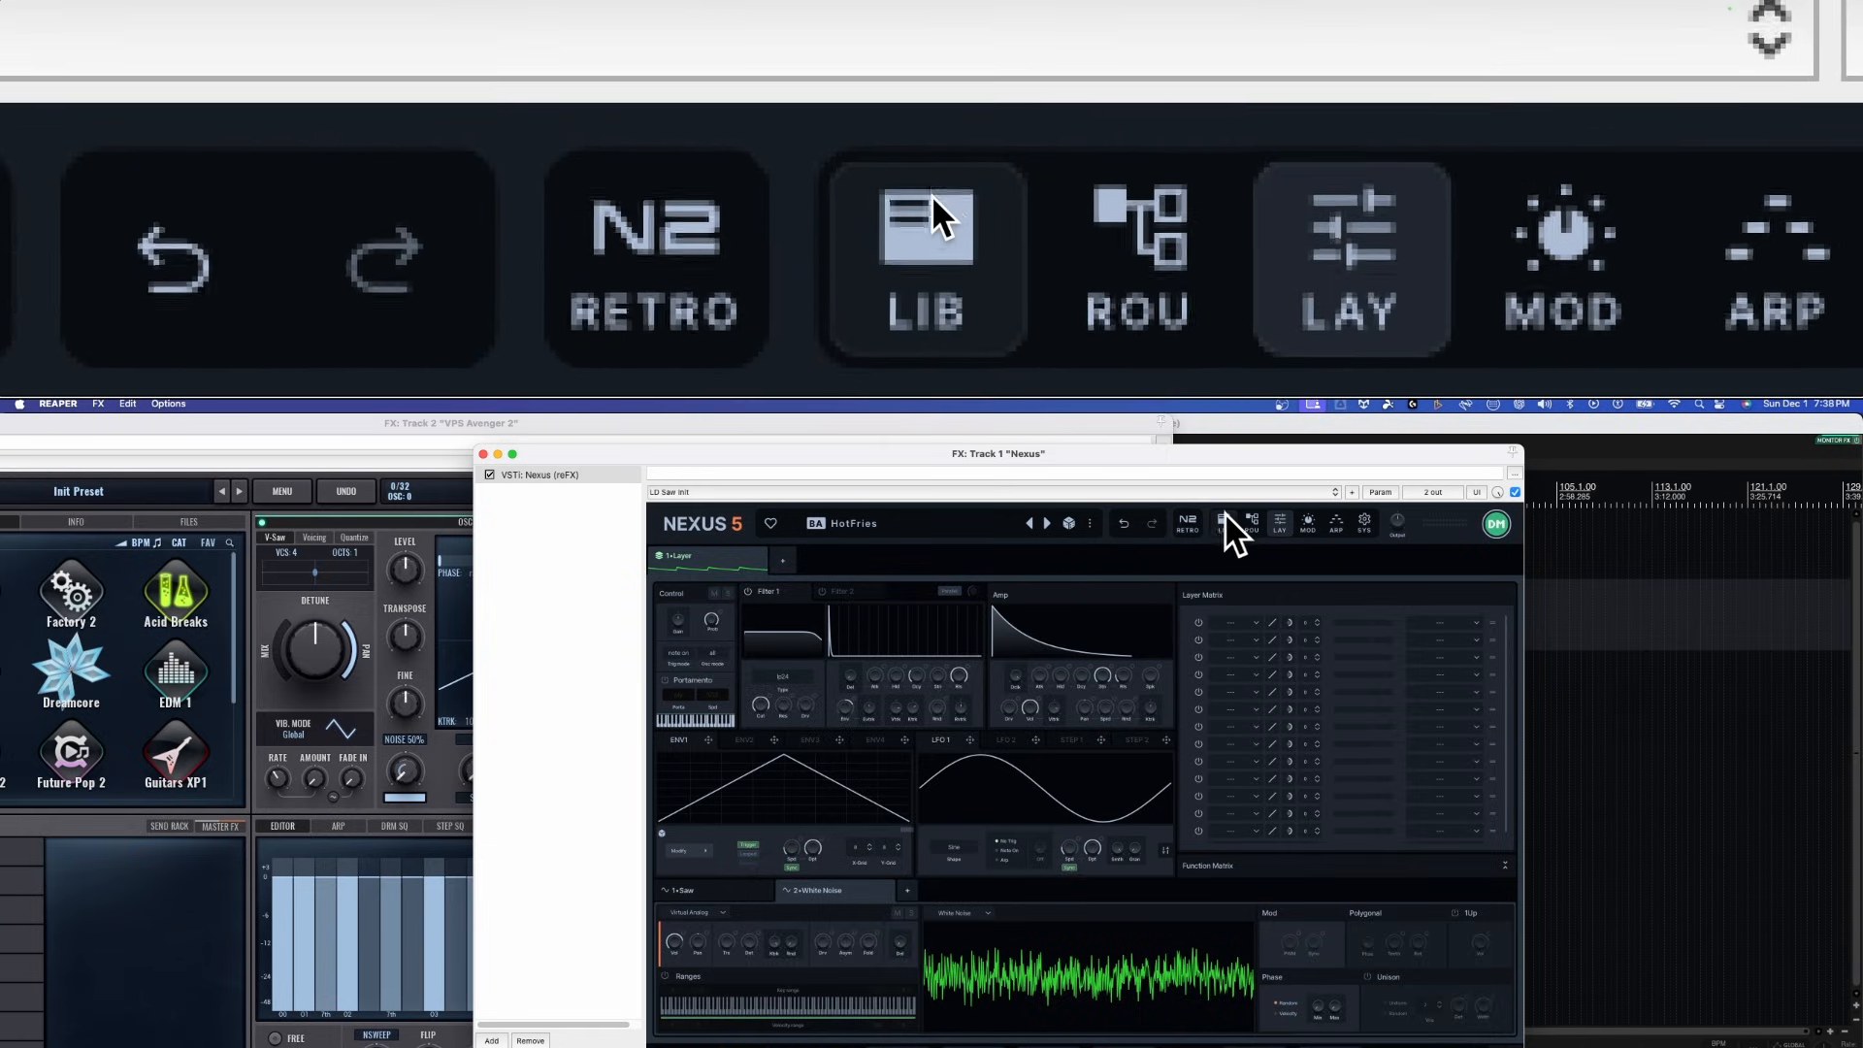
# Check the user presets in the library by loading DnB Loop, Mysterious Hope and HotFries, dismissing any warnings
pyautogui.click(1223, 516)
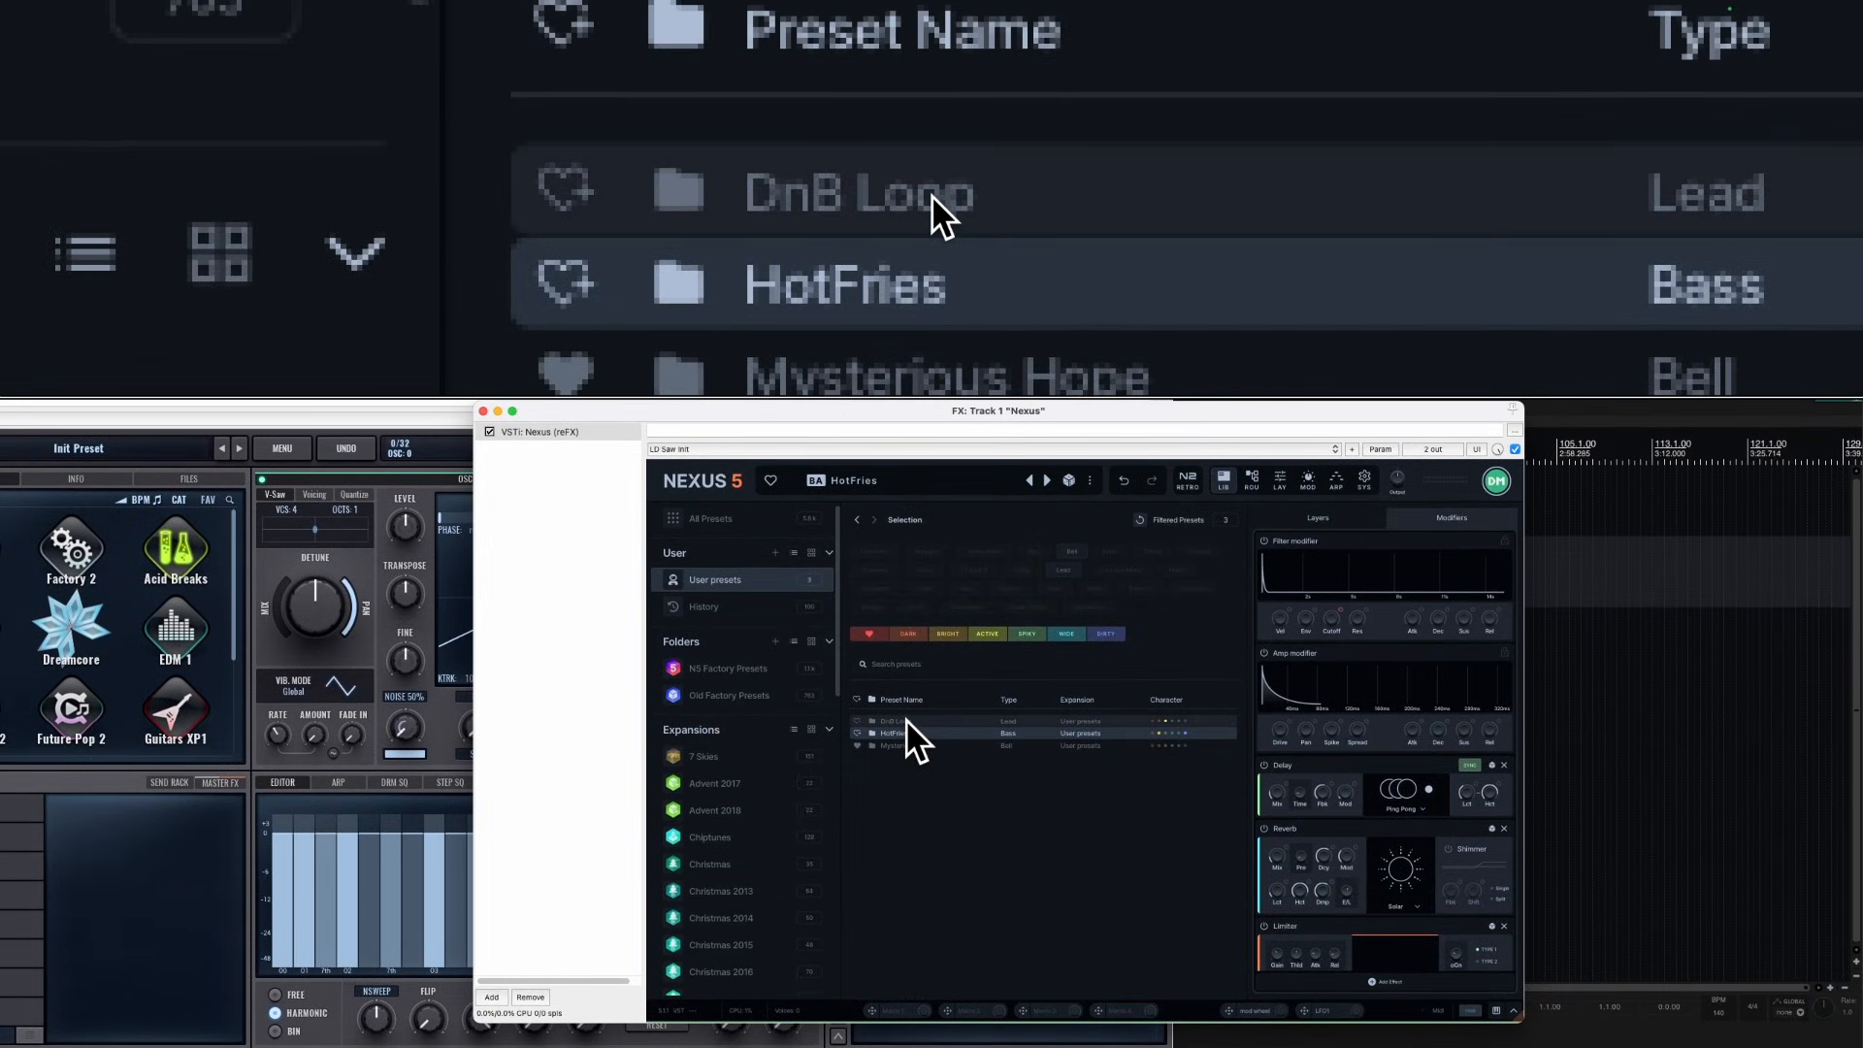
pyautogui.click(907, 713)
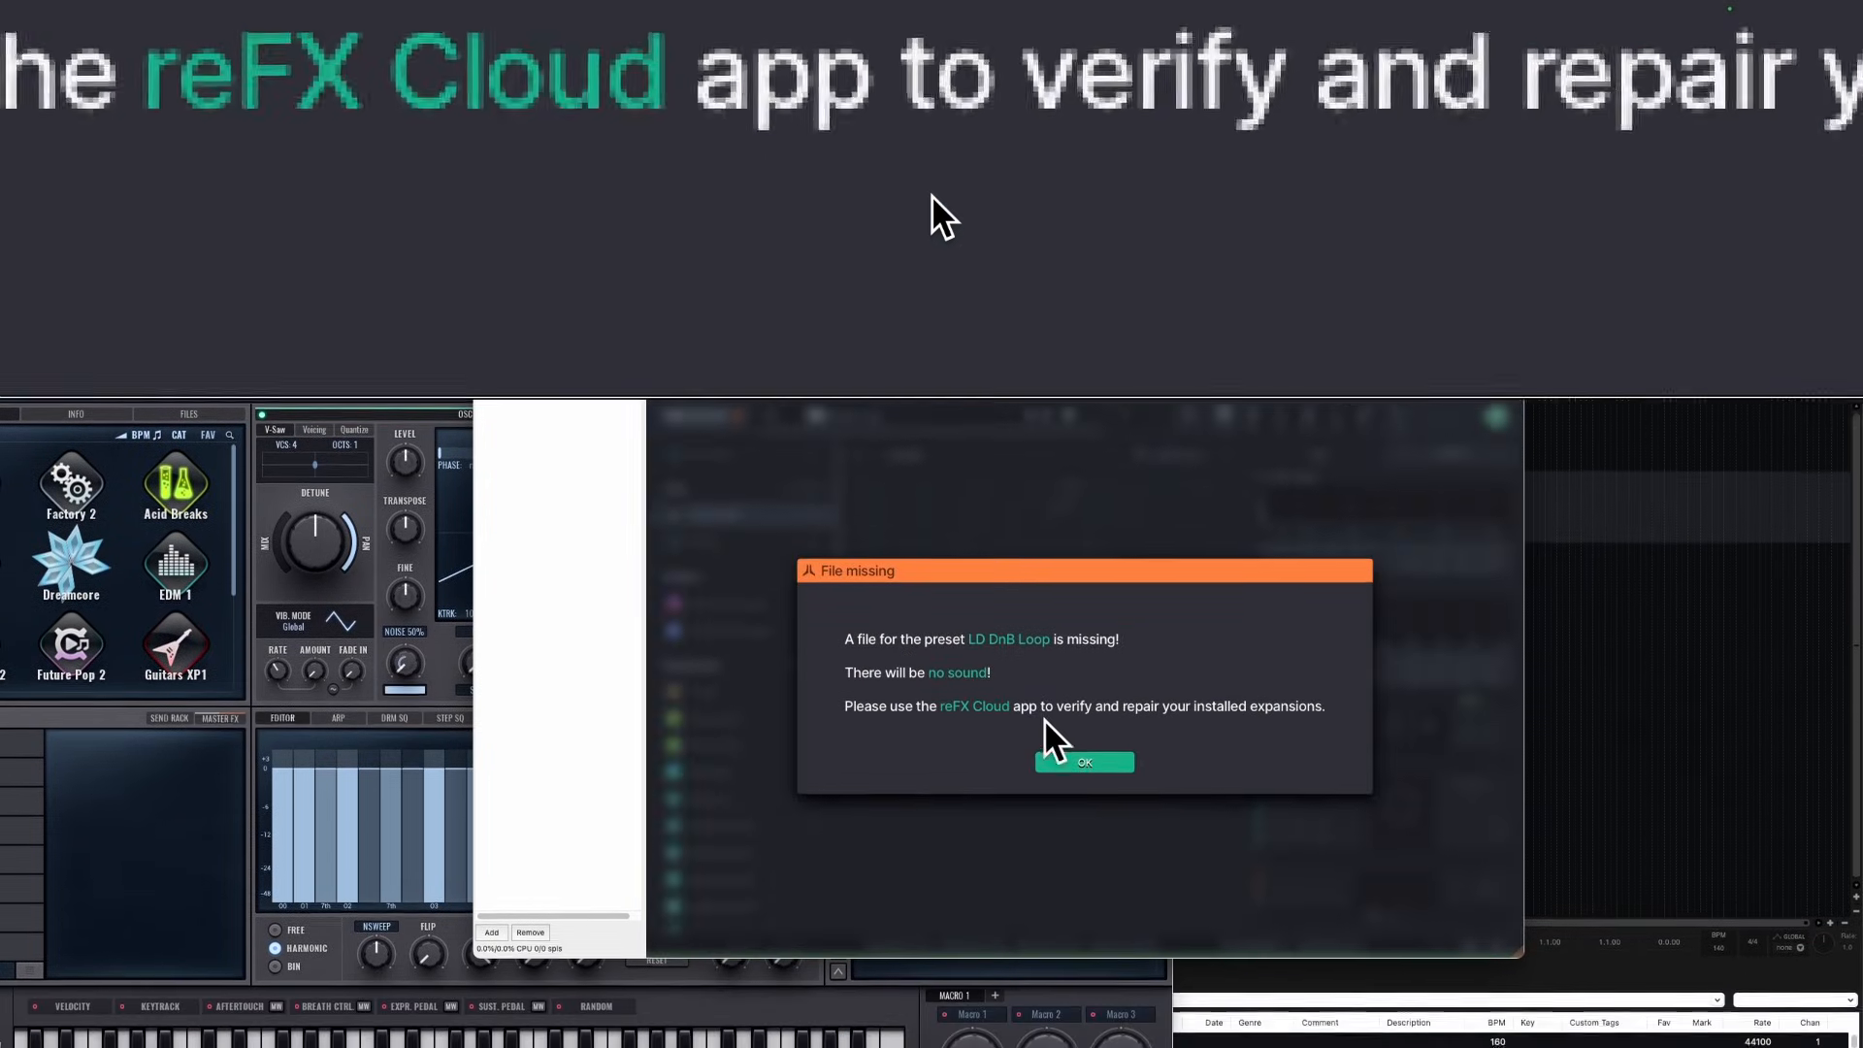
pyautogui.click(1084, 723)
pyautogui.click(930, 714)
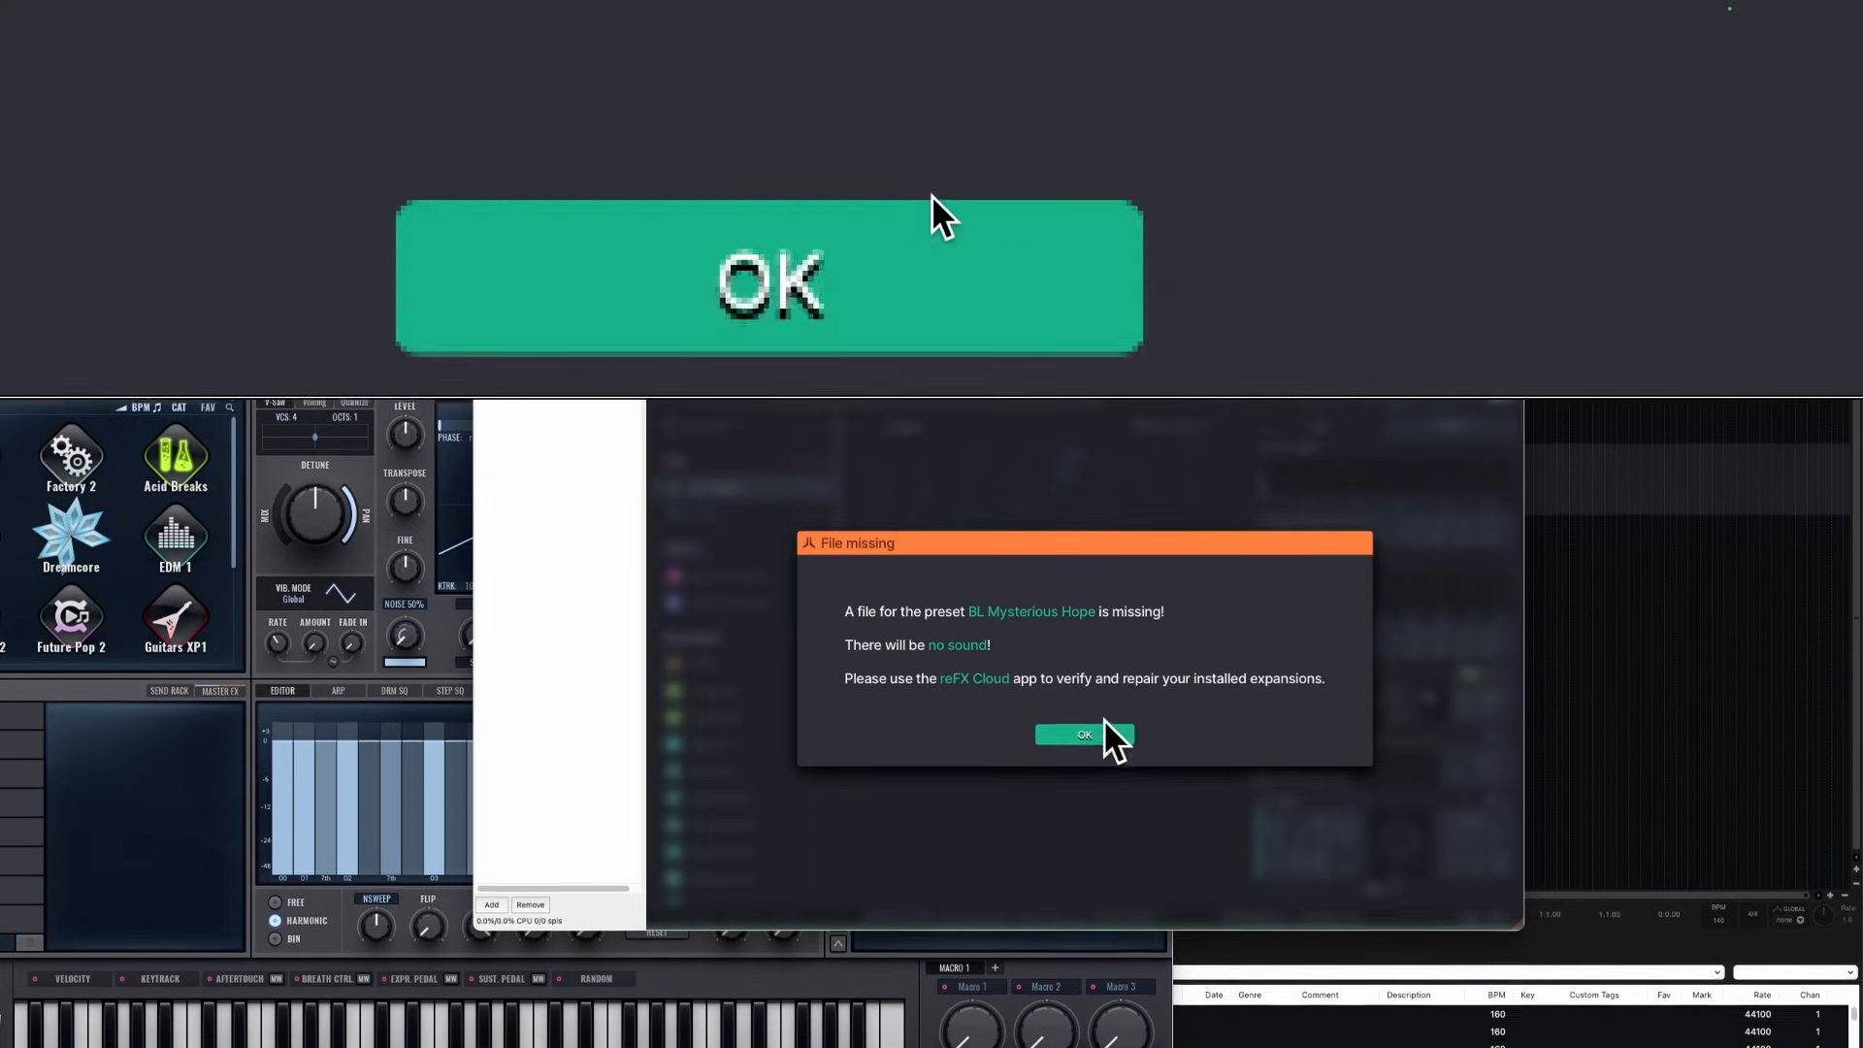
pyautogui.click(1106, 723)
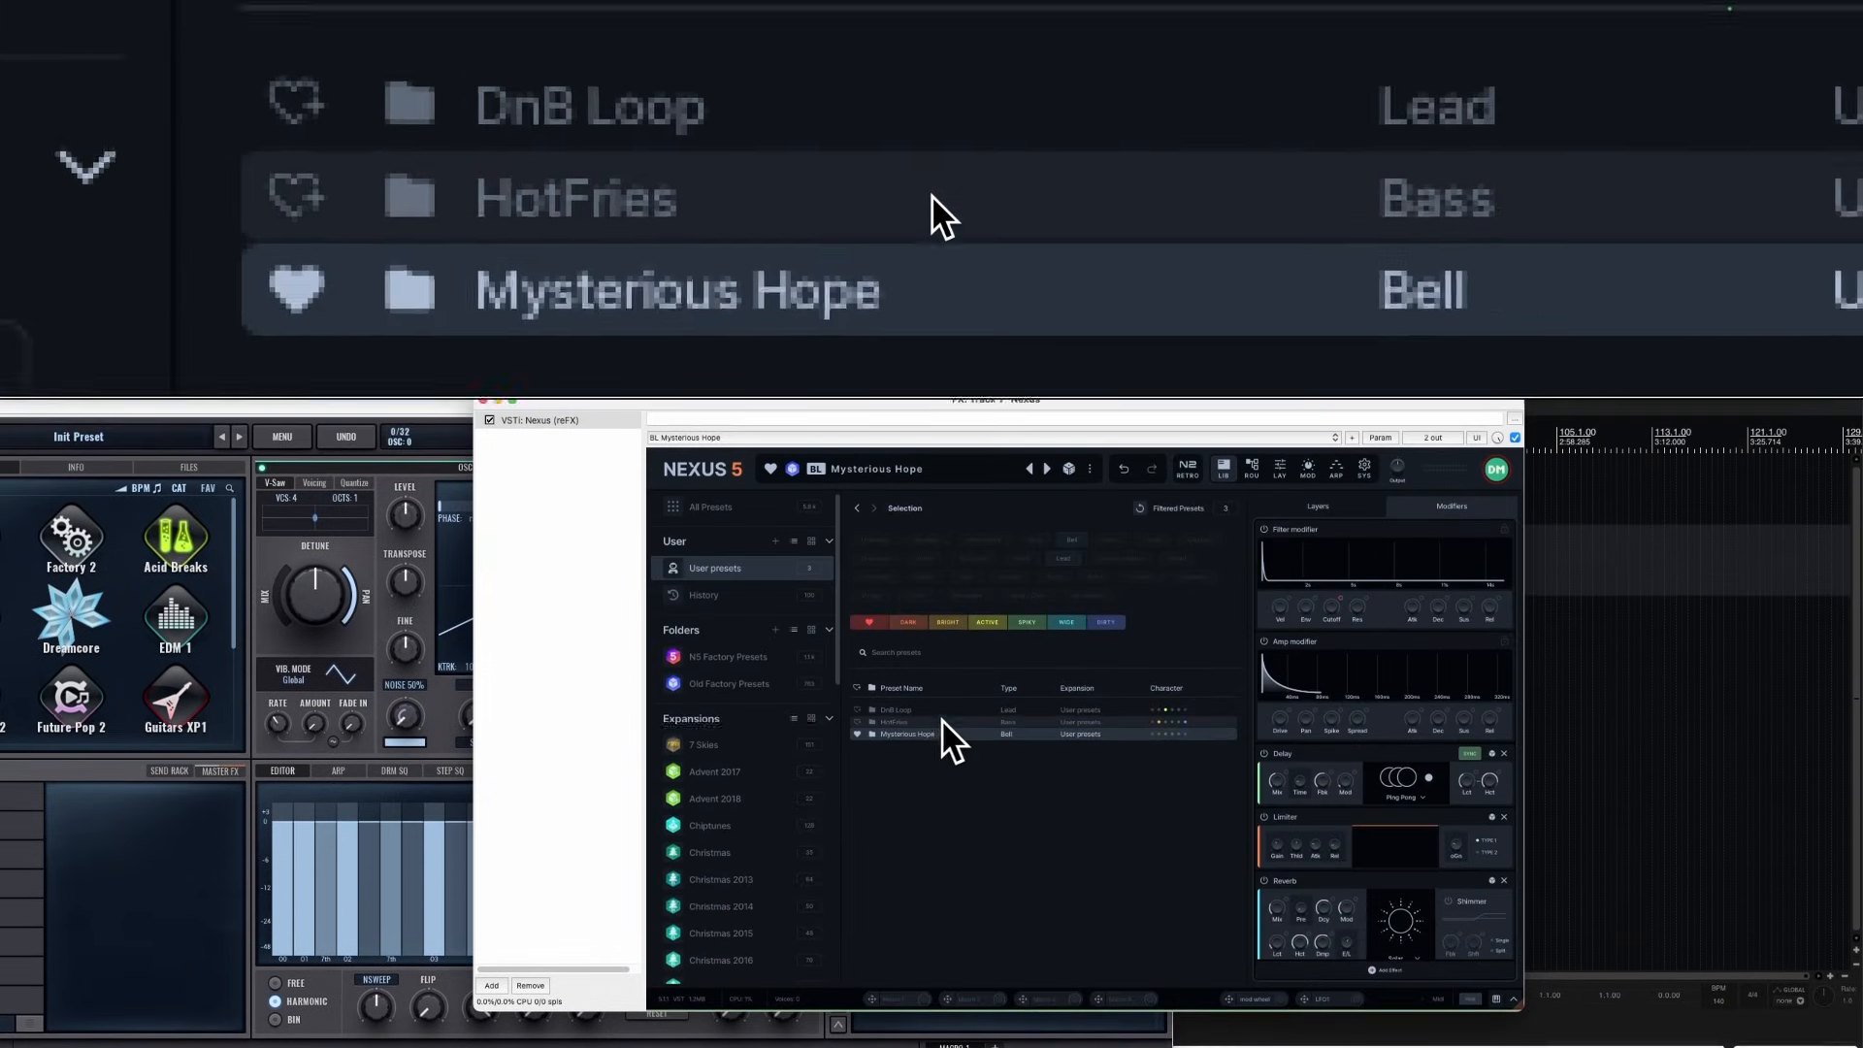
pyautogui.click(920, 643)
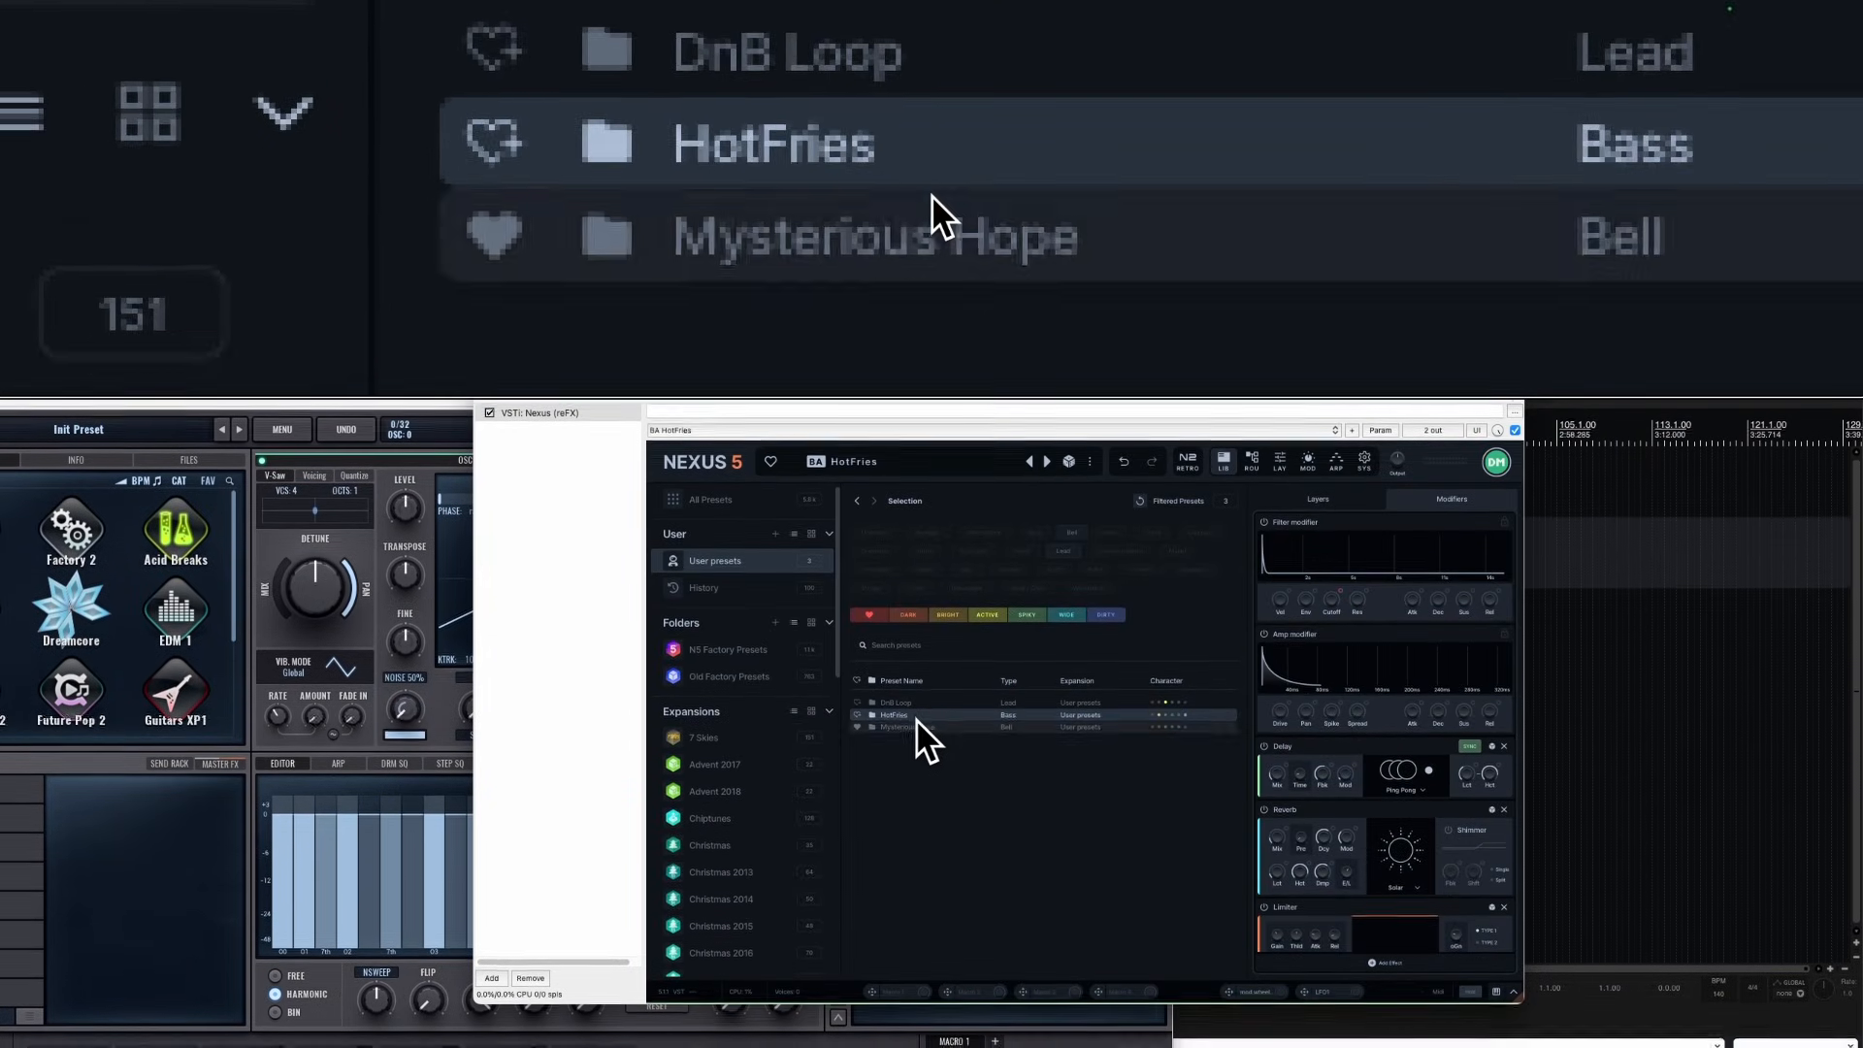
pyautogui.click(932, 195)
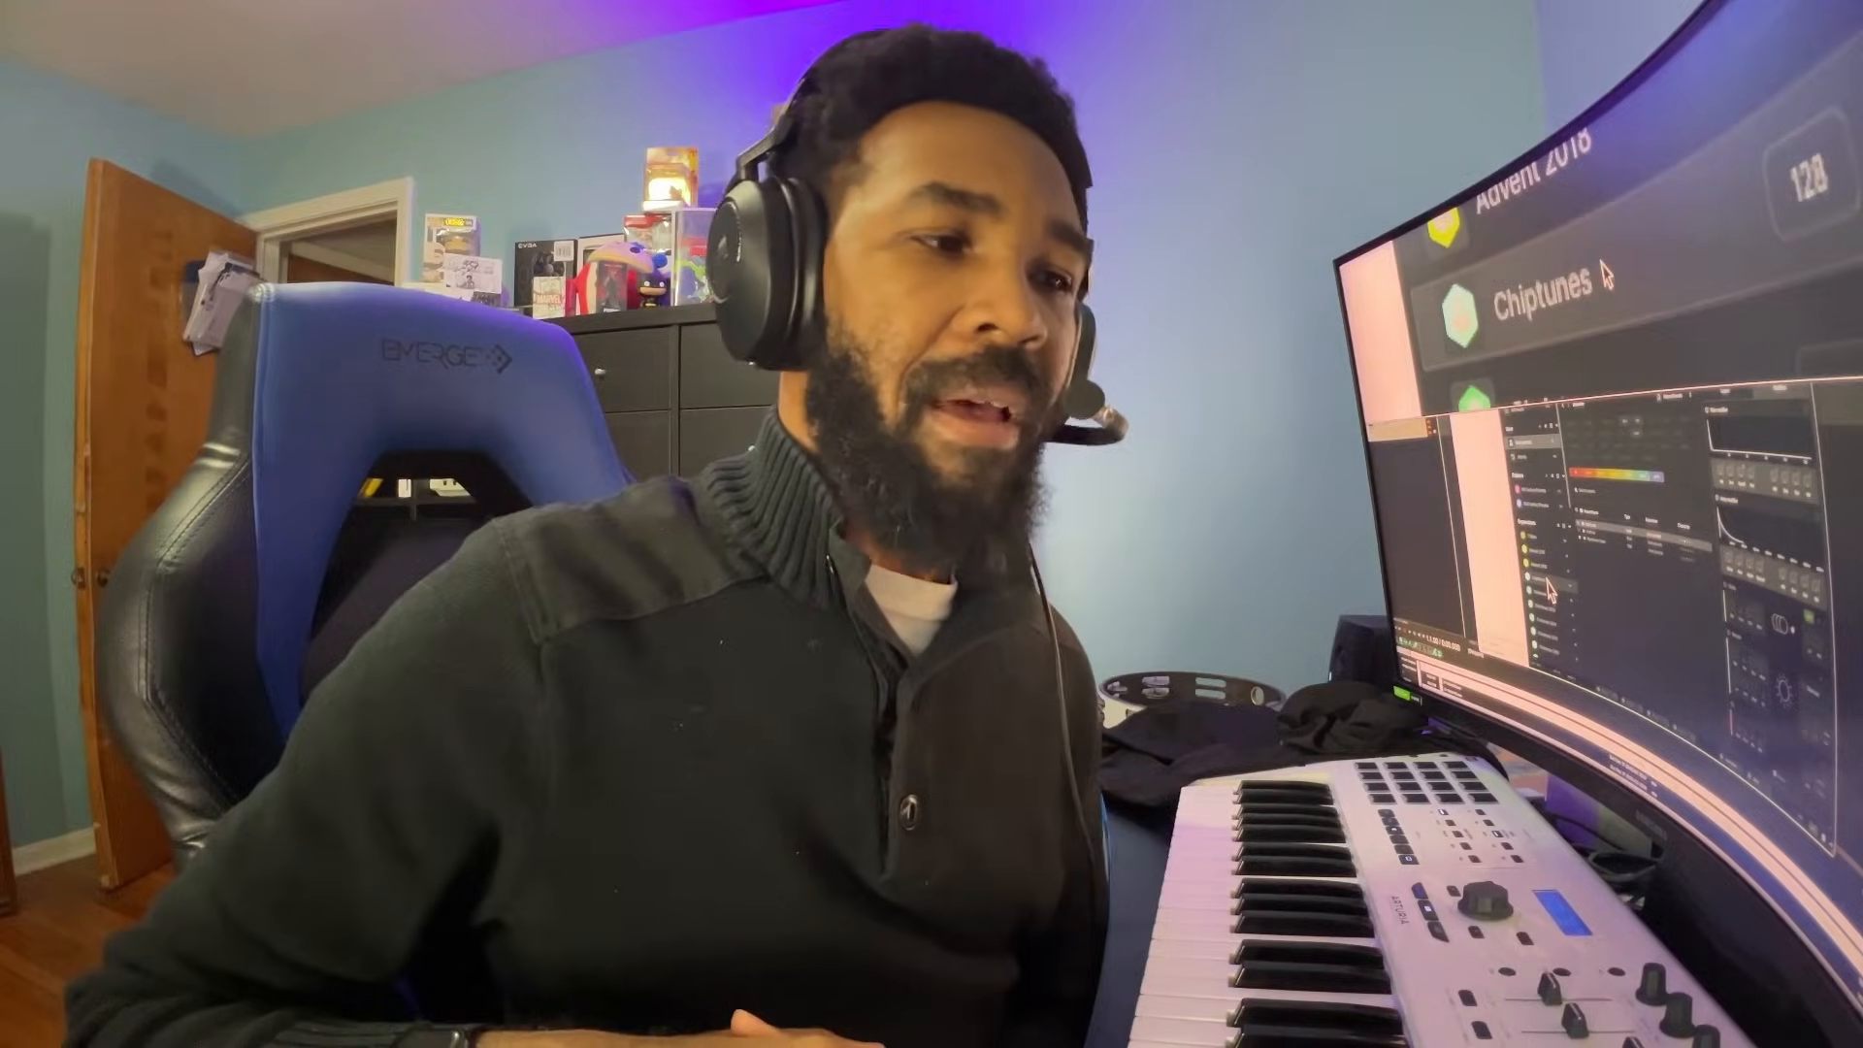